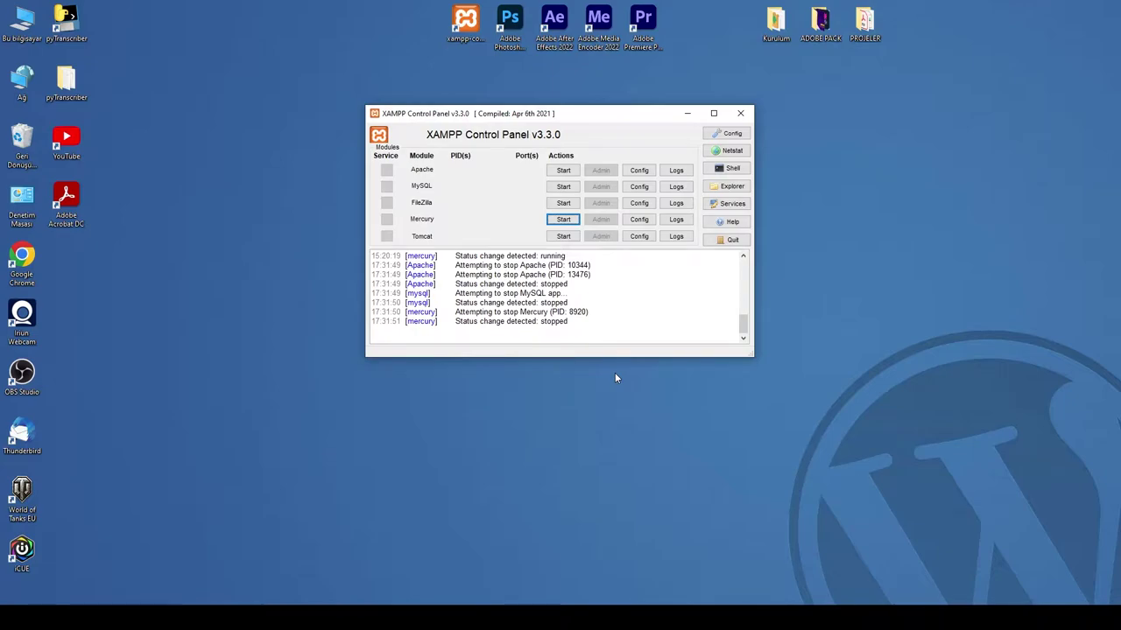
Step: Start Apache (ports 80, 443), MySQL (3306) and Mercury from the XAMPP Control Panel
left_click(573, 172)
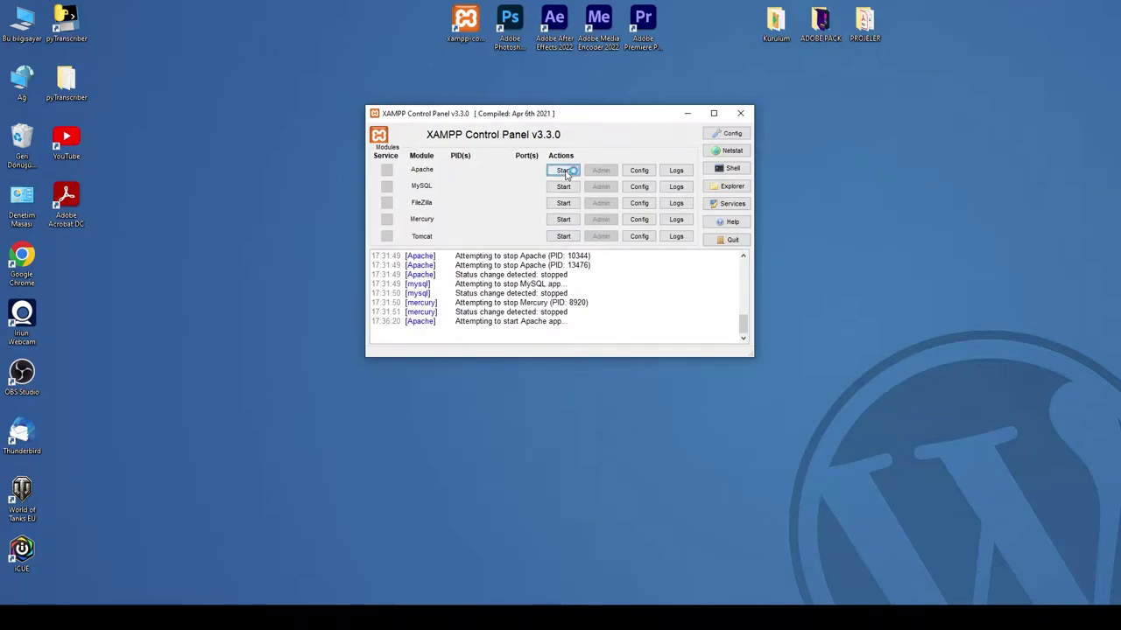
left_click(569, 186)
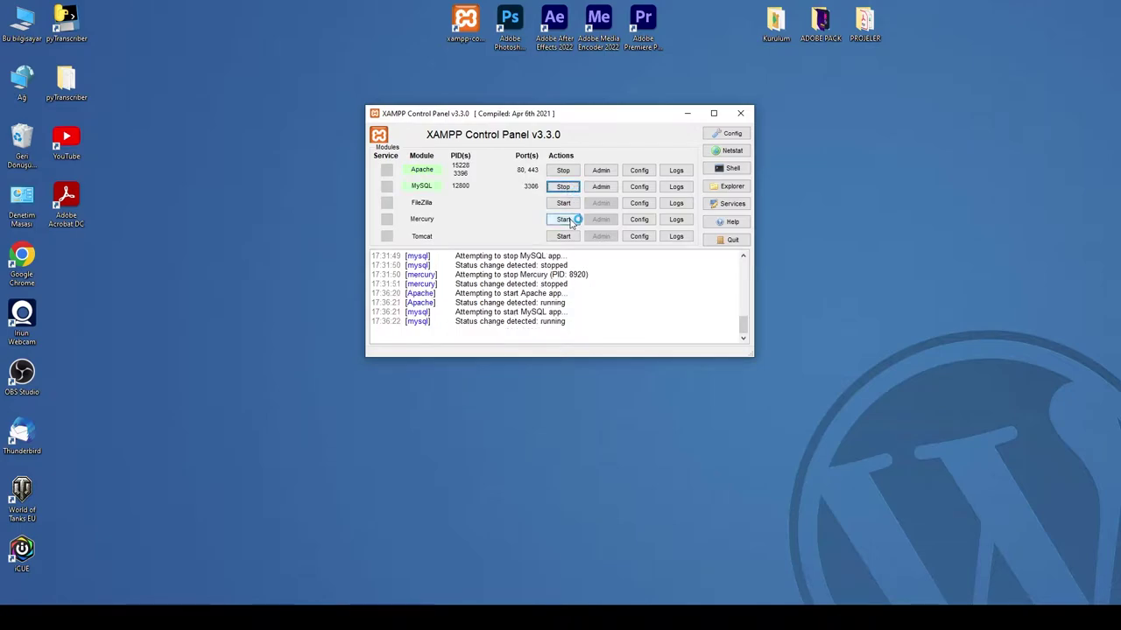
left_click(564, 218)
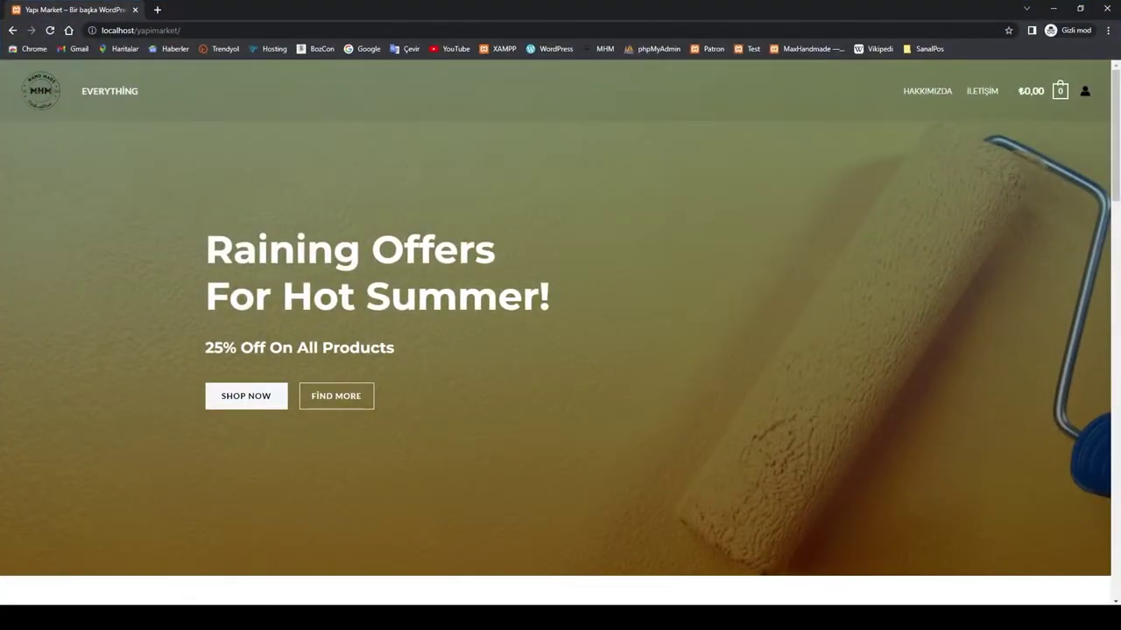
Step: Scroll through the localhost/yapimarket homepage, close the incognito window and minimize Chrome
scroll(679, 352, "down", 10)
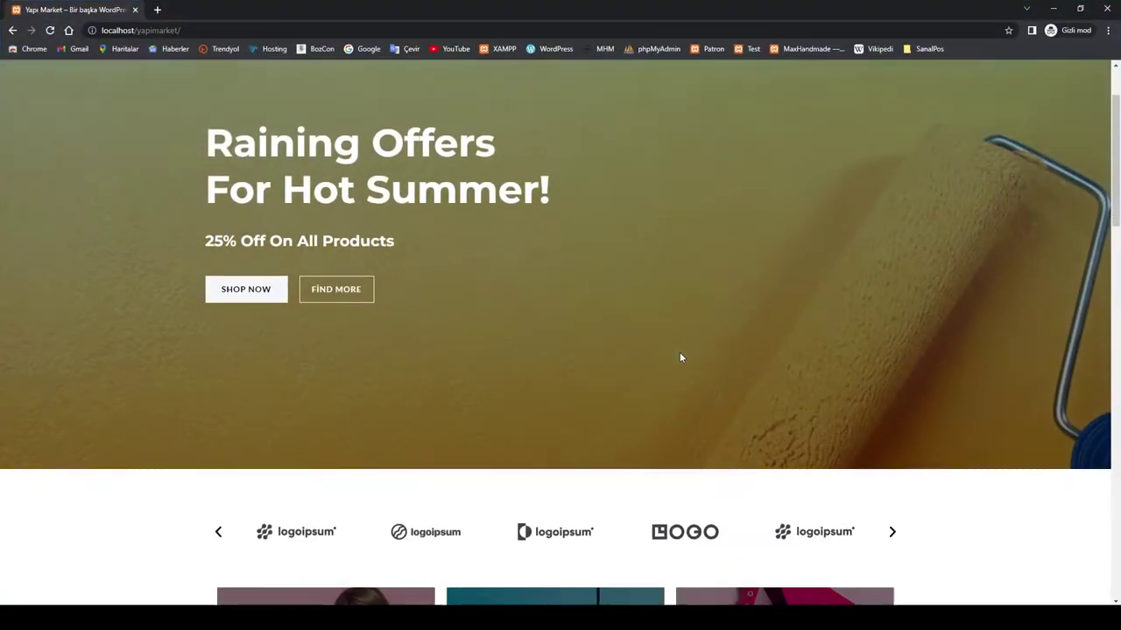
scroll(705, 369, "down", 5)
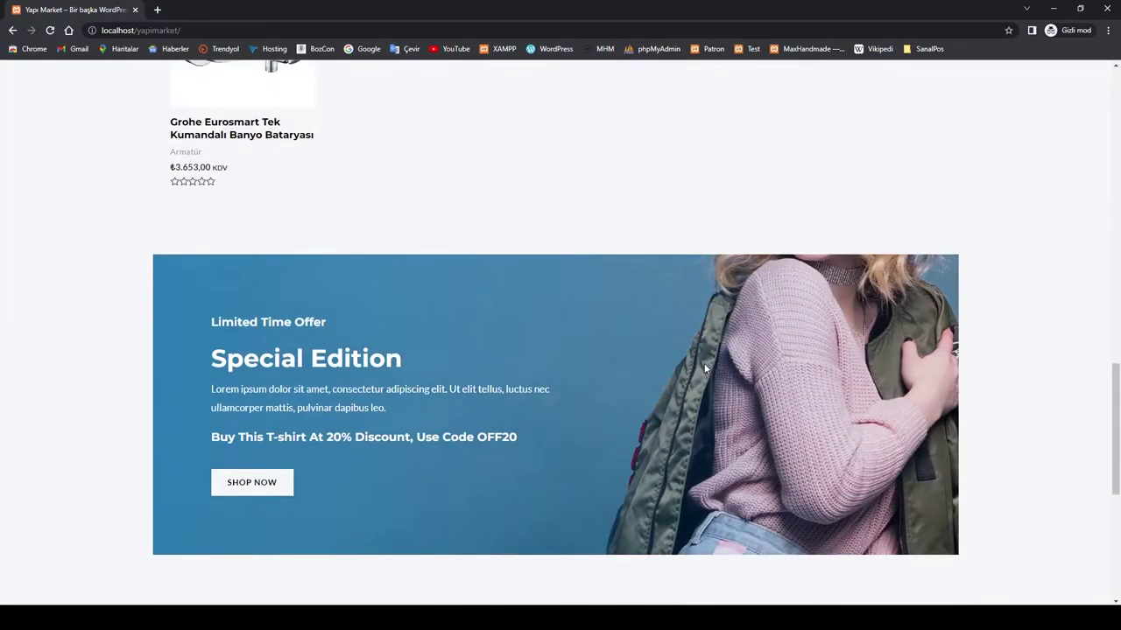
scroll(703, 367, "up", 8)
scroll(1069, 79, "up", 3)
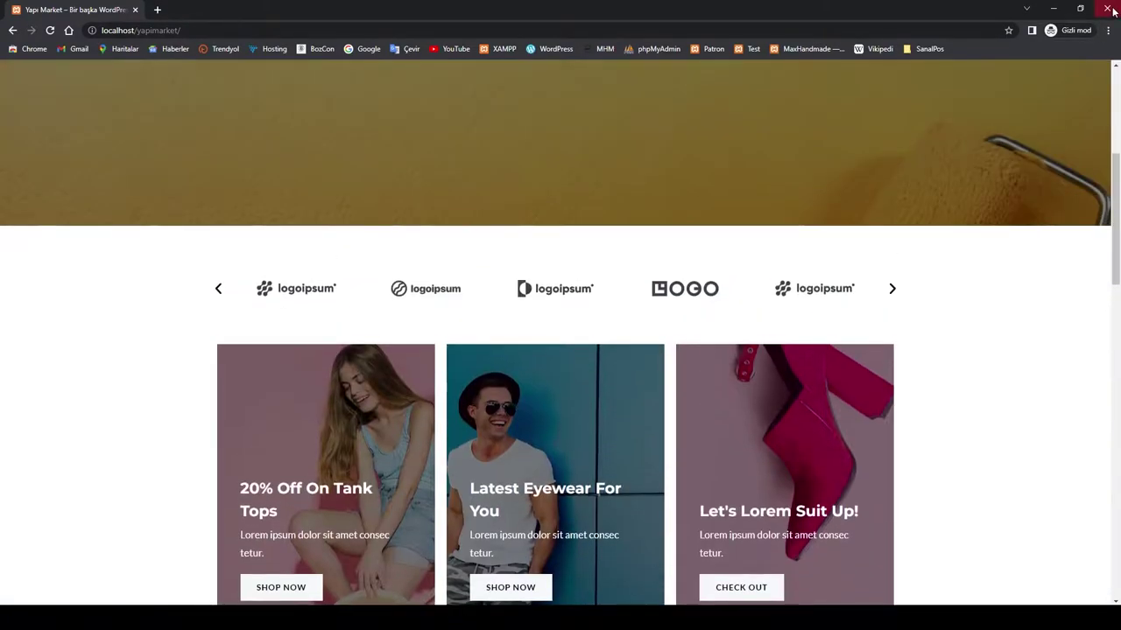
left_click(1107, 8)
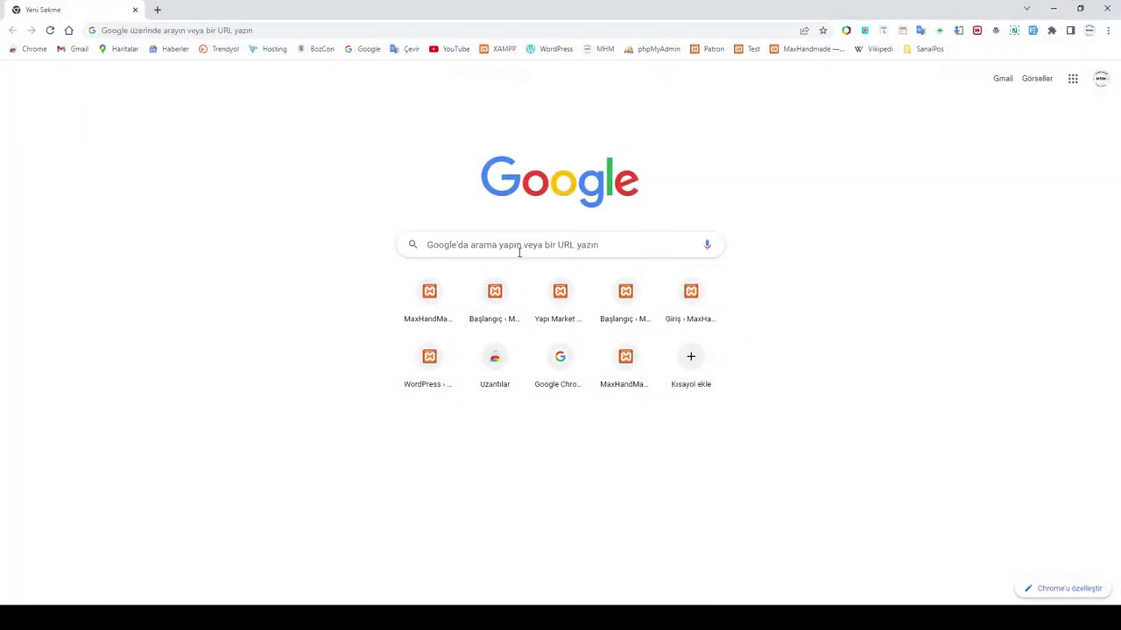
left_click(1056, 9)
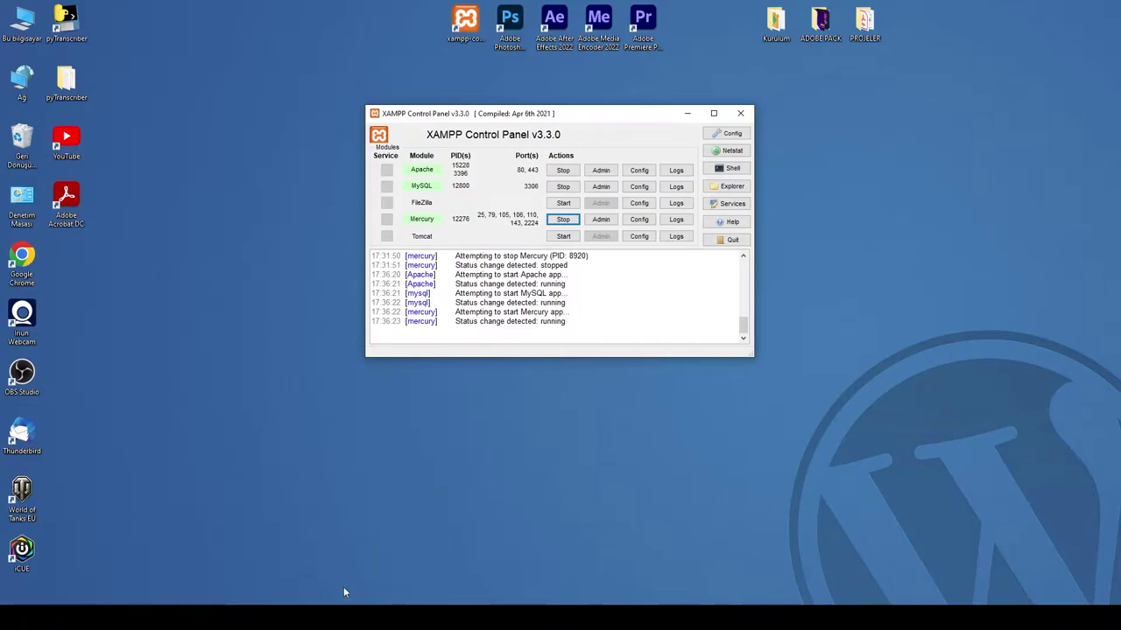
Step: Open C:\xampp\htdocs in a file window using XAMPP's Explorer button
mouse_move(267, 617)
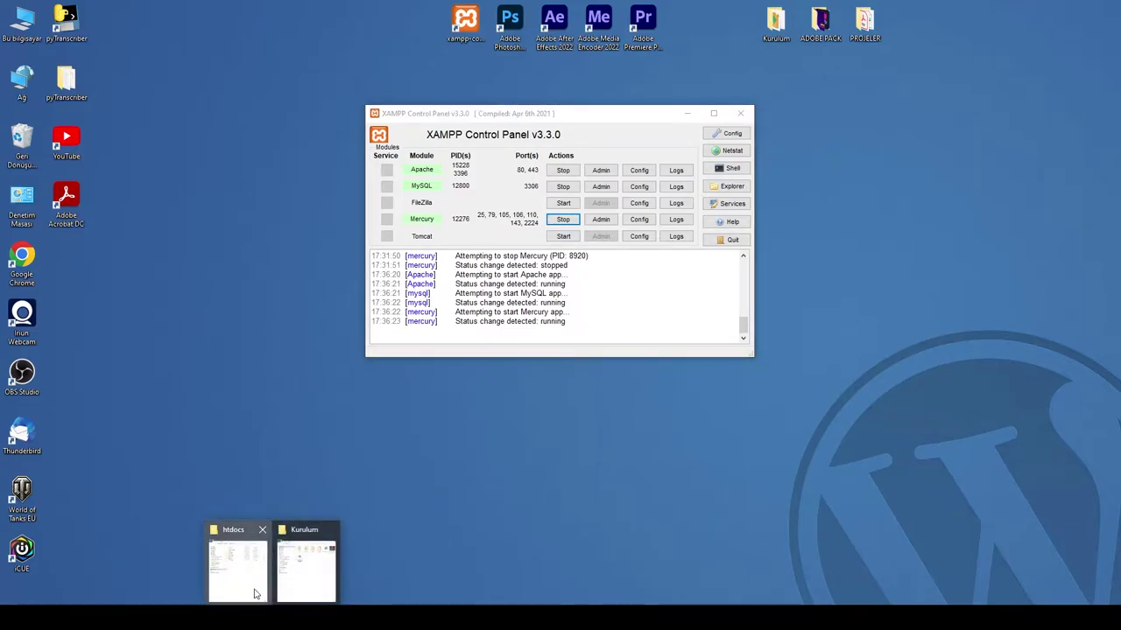
left_click(296, 587)
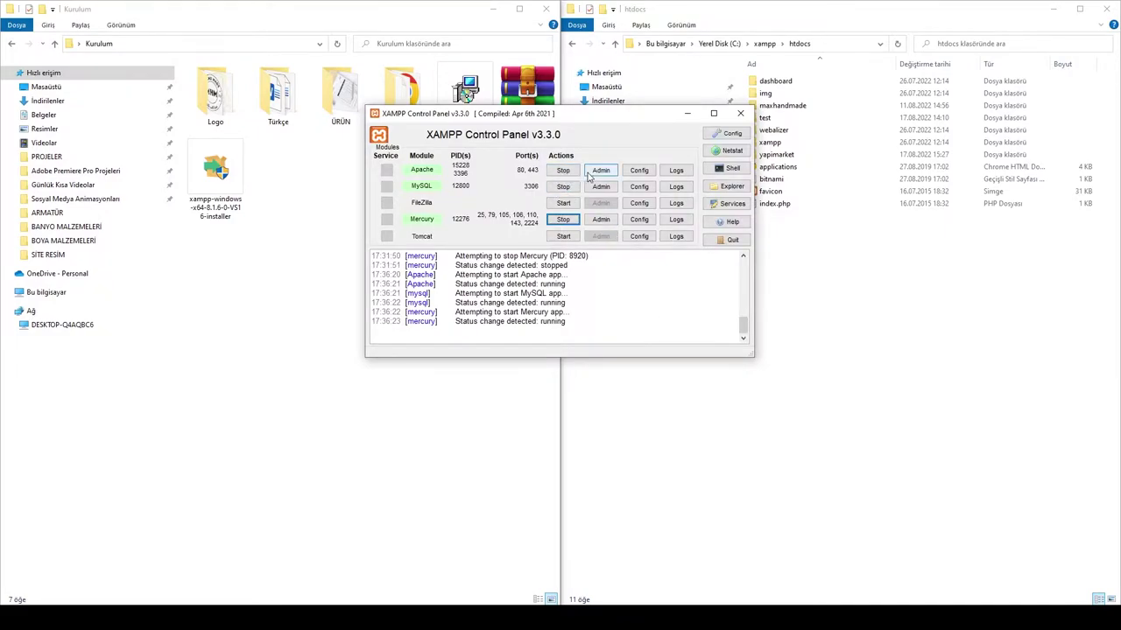
left_click(733, 190)
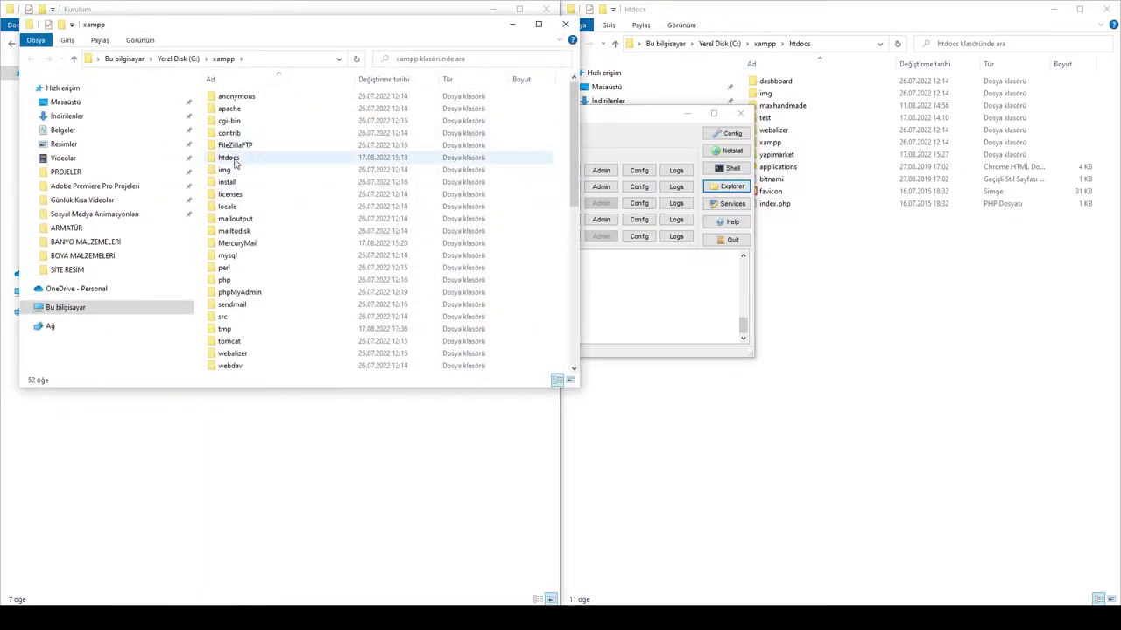
double_click(231, 158)
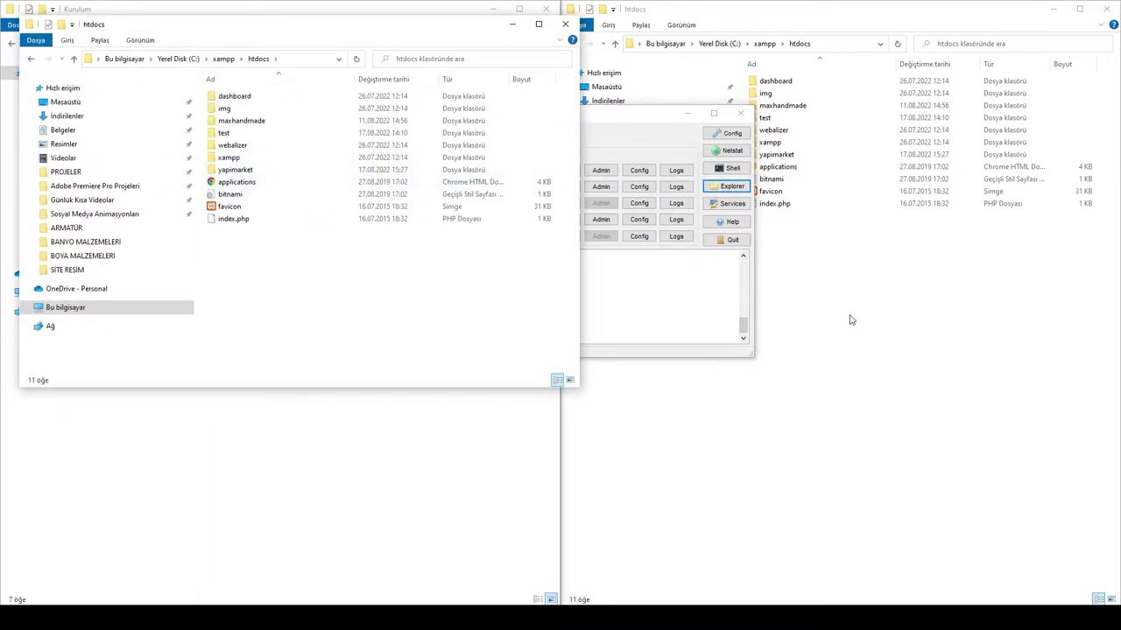
Step: Open Kurulum\wordpress, select all 19 items, and return focus to the htdocs window
left_click(421, 491)
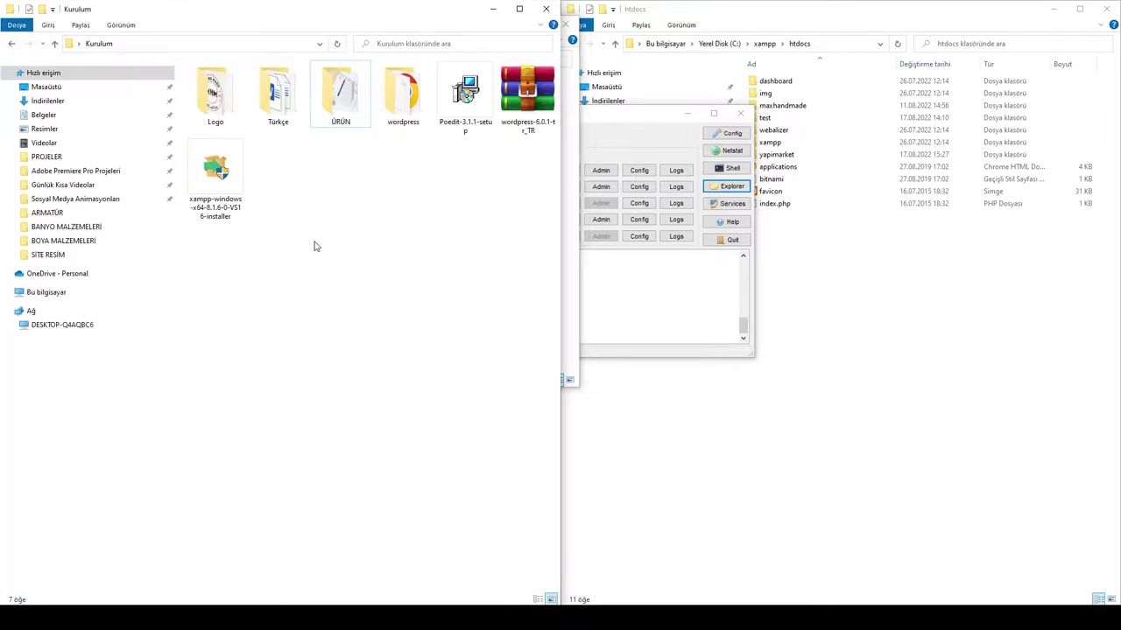
double_click(407, 107)
left_click_drag(235, 324, 282, 84)
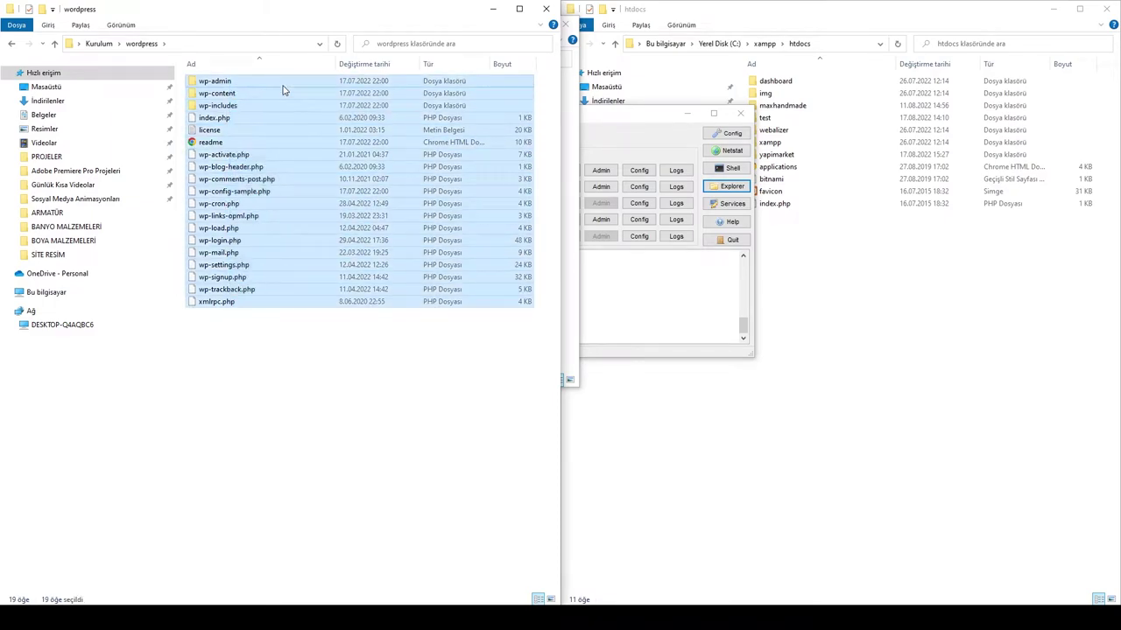
left_click(692, 414)
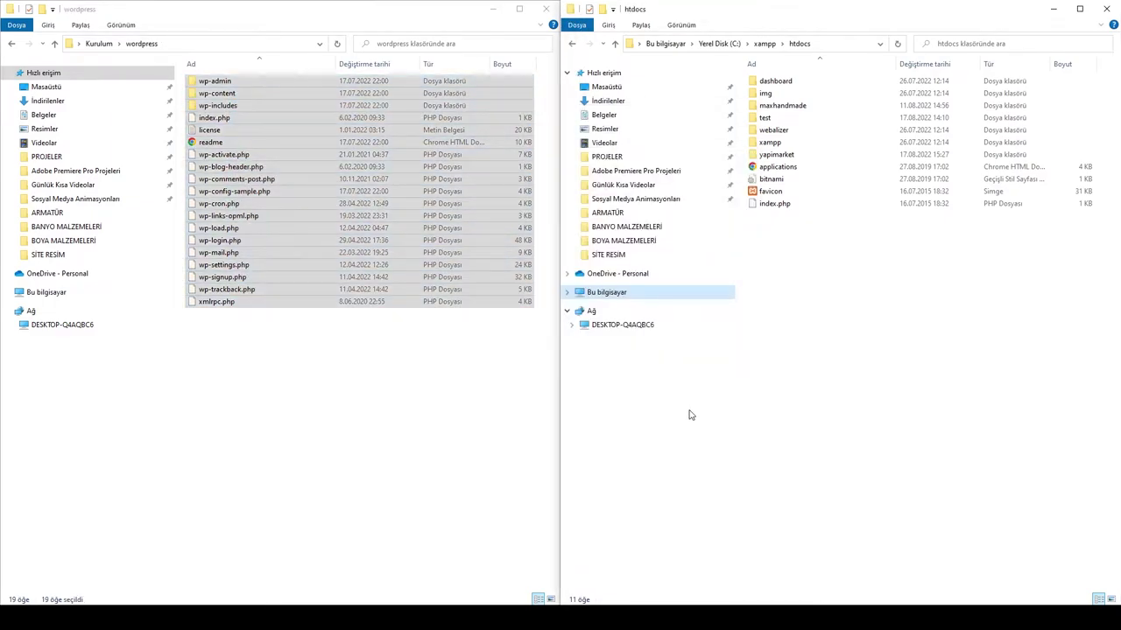
left_click(837, 347)
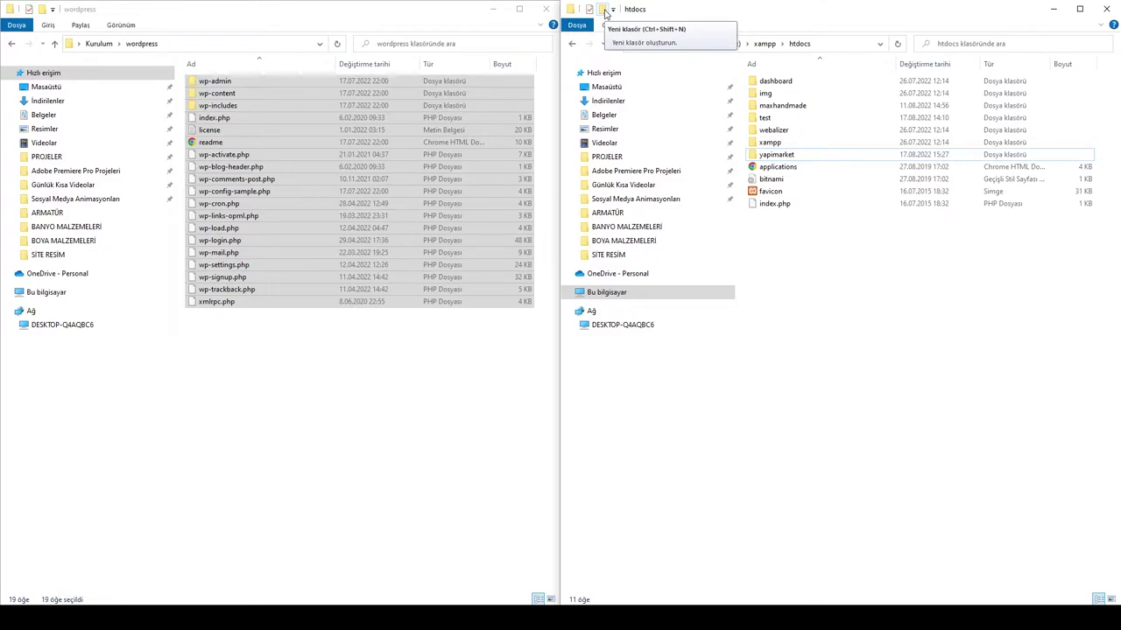
Step: Create a new folder named yapimarketim in htdocs and open it
left_click(604, 10)
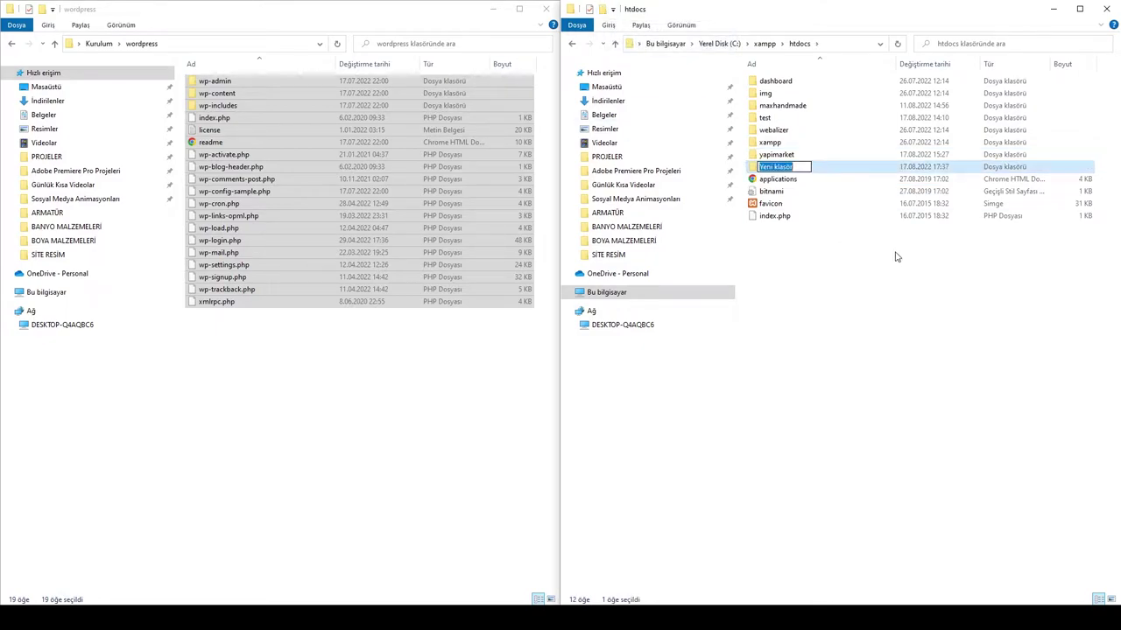
type("yapi")
key("BackSpace")
type("imarketim")
key("Return")
key("Return")
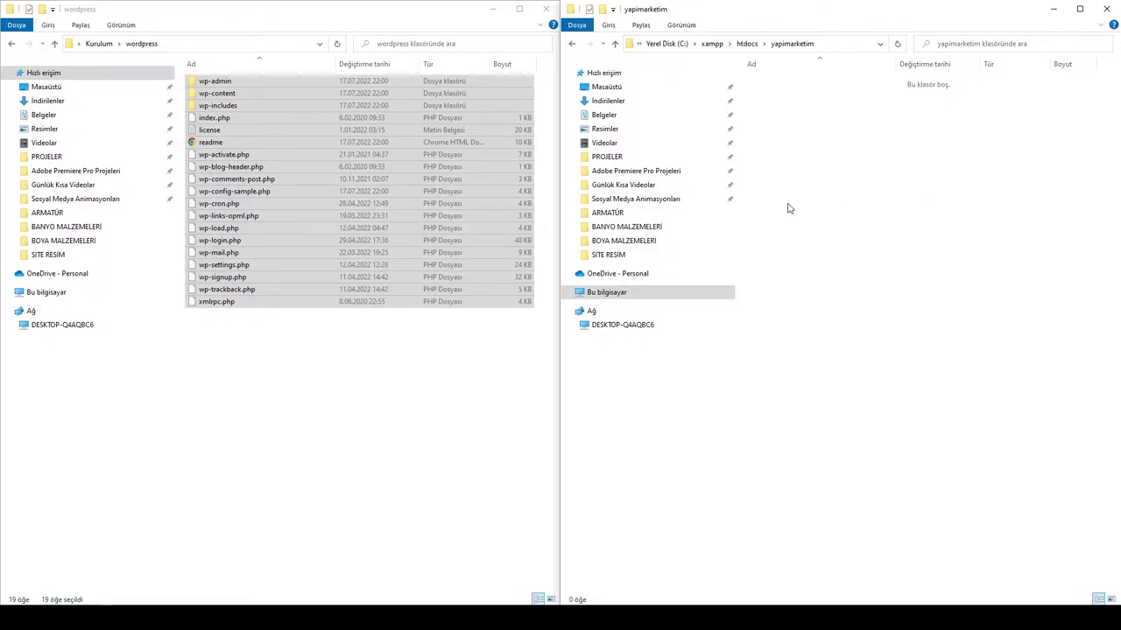
Step: Copy the 19 WordPress files and paste them into the yapimarketim folder
left_click_drag(267, 334, 387, 83)
right_click(388, 84)
left_click(429, 242)
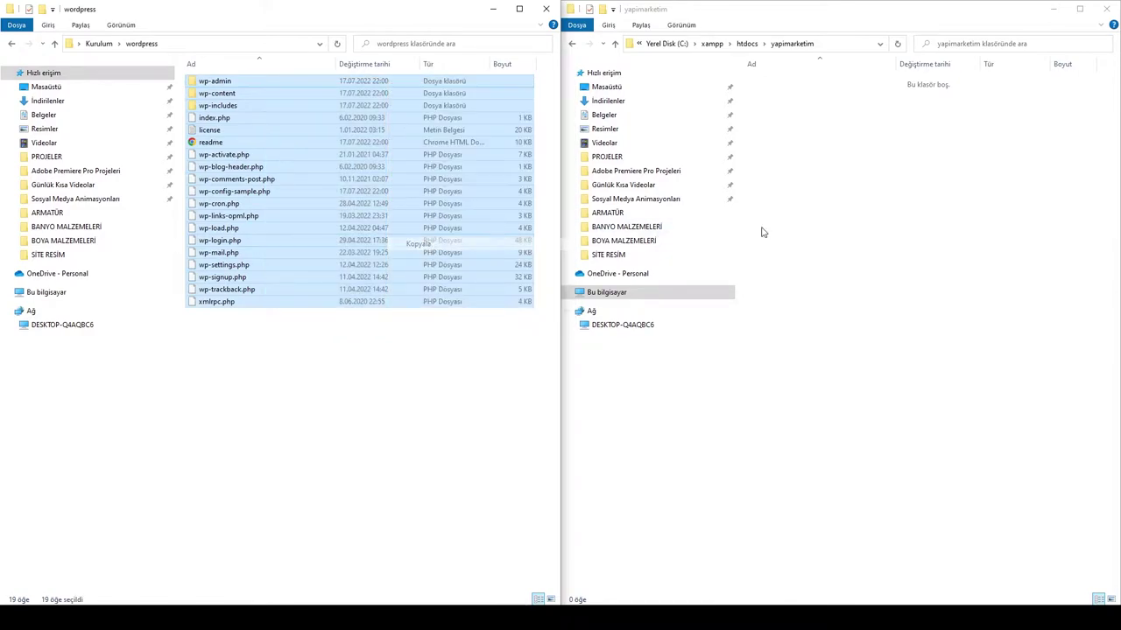
left_click(861, 222)
right_click(861, 220)
left_click(900, 301)
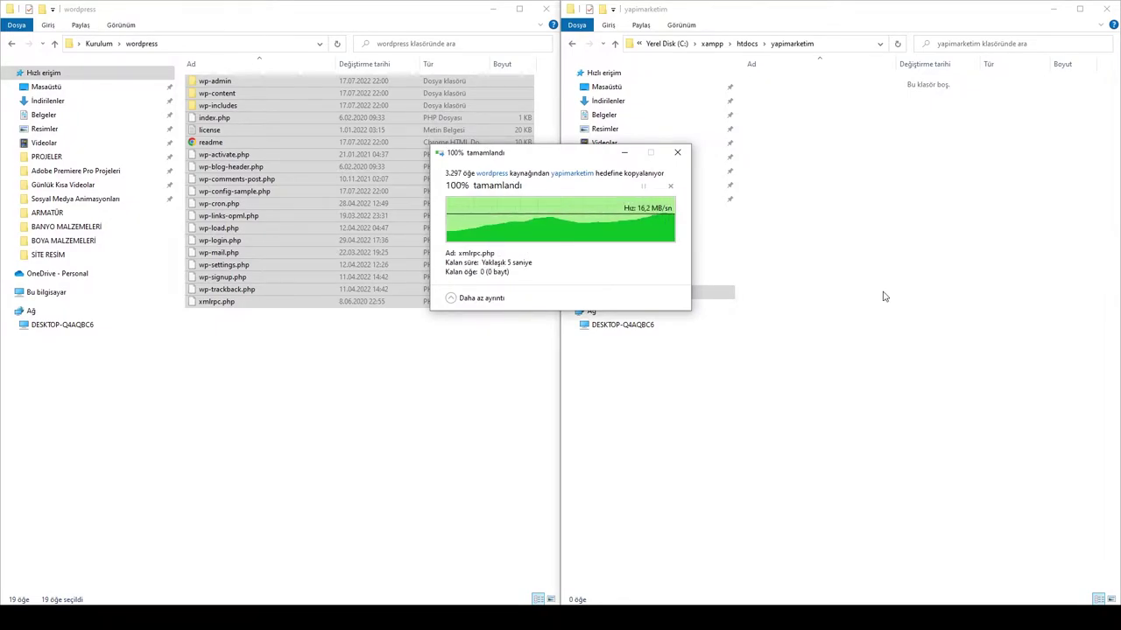
Step: Minimize the Kurulum and yapimarketim windows and bring the XAMPP Control Panel forward
left_click(111, 44)
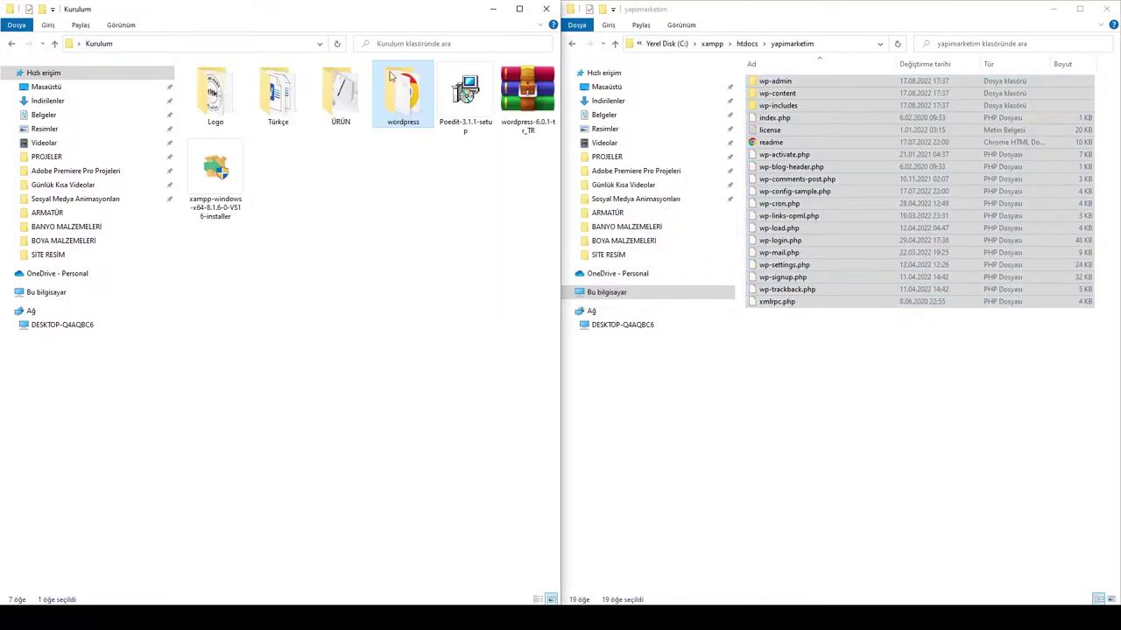
left_click(492, 9)
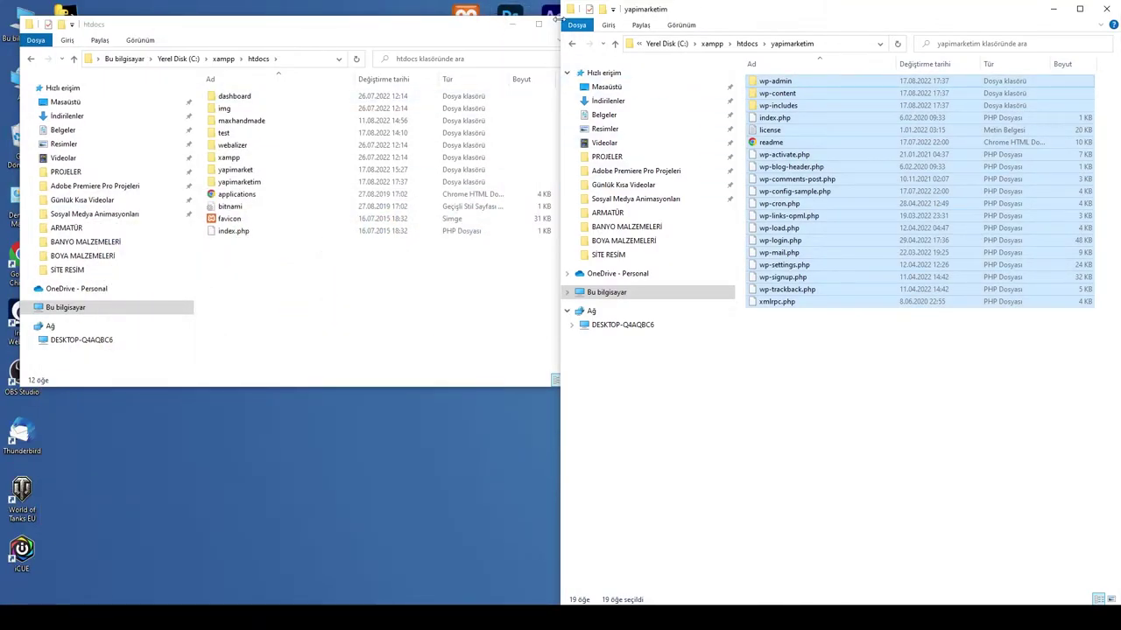
left_click(1054, 9)
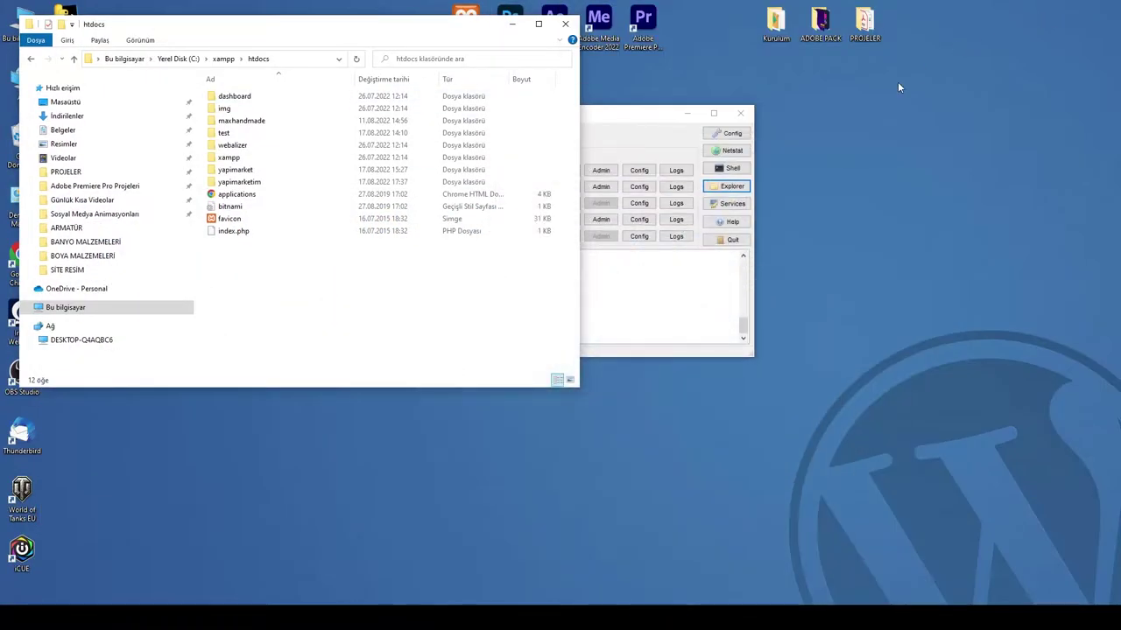
left_click(620, 126)
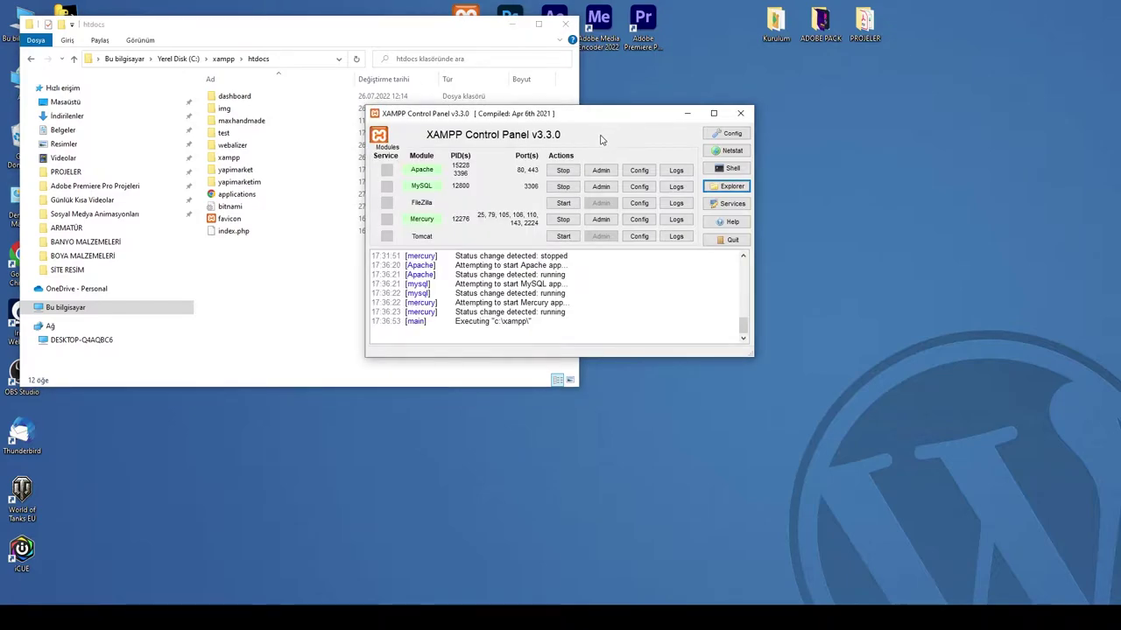
mouse_move(301, 618)
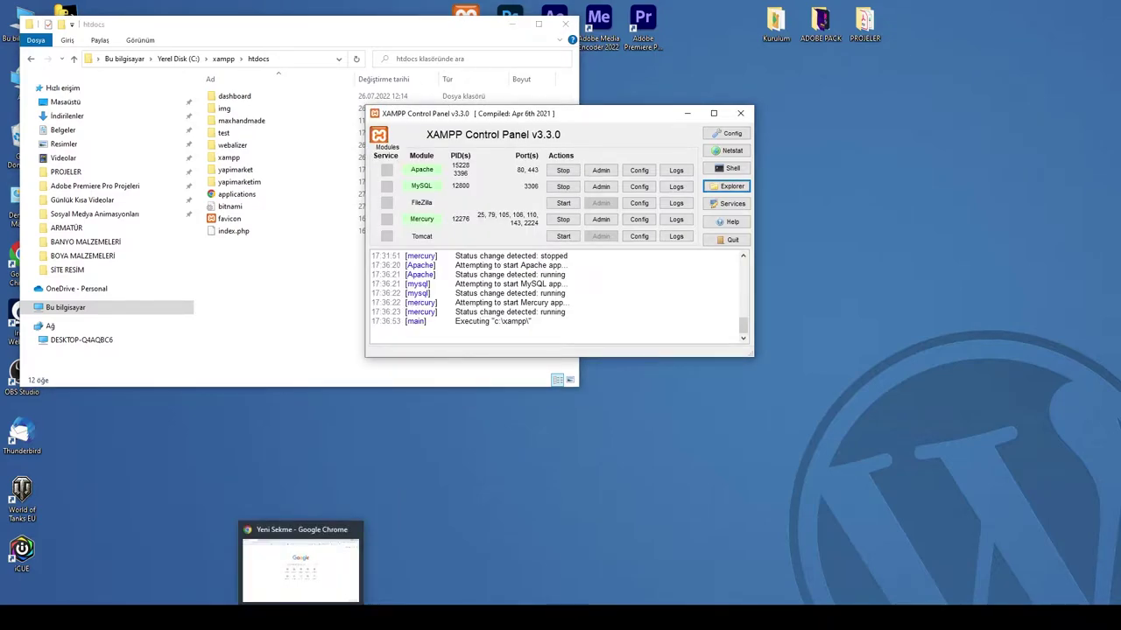
Step: Load phpMyAdmin at localhost/phpmyadmin in Chrome
left_click(300, 569)
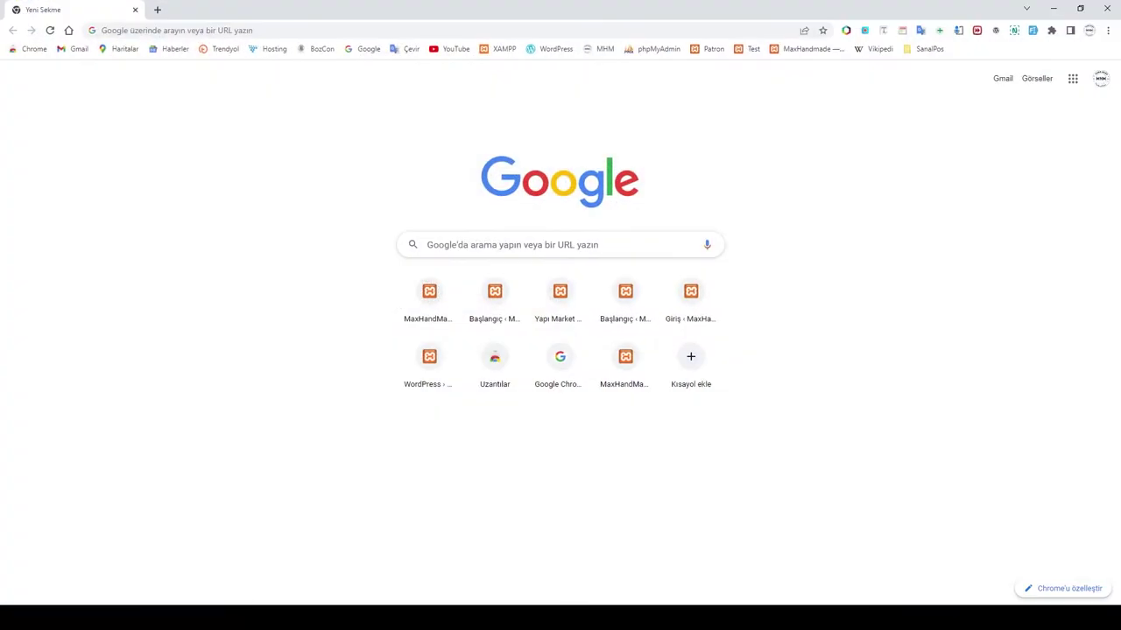
left_click(211, 27)
type("lo")
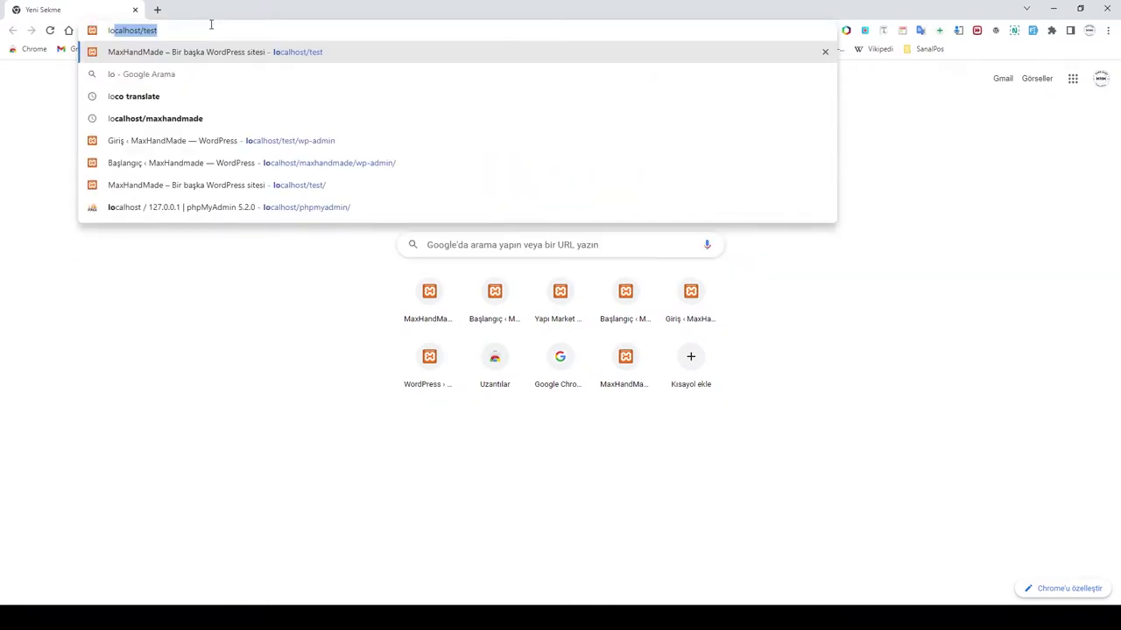
type("calhost")
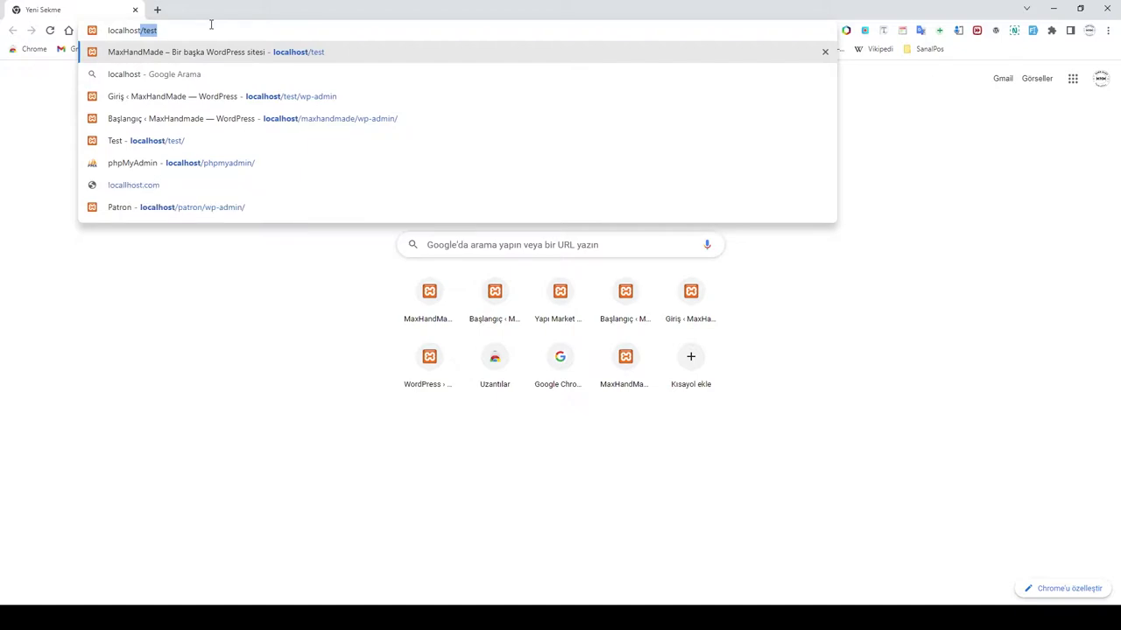
type("/p")
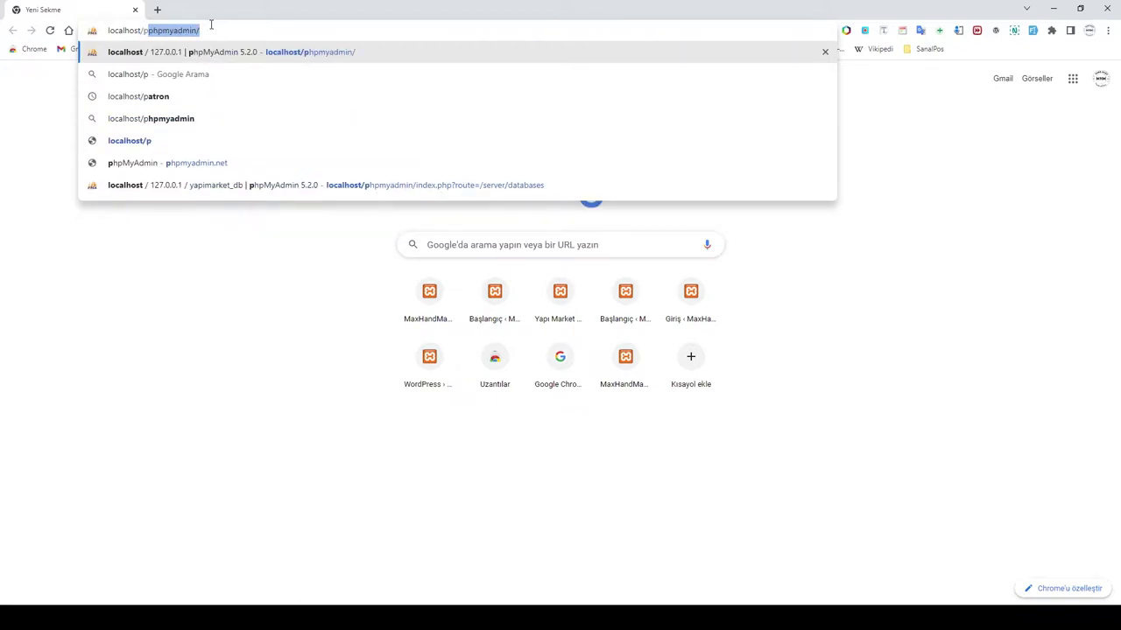
key("Return")
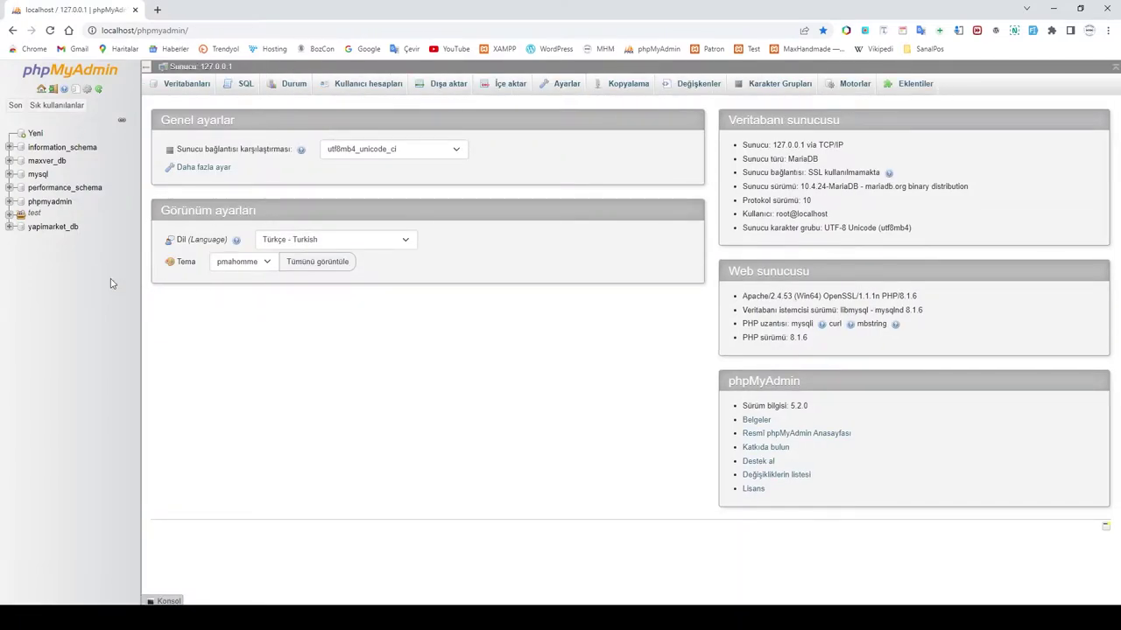
Step: Create a database named yapimarketim_db from the Veritabanları tab
left_click(35, 134)
left_click(209, 181)
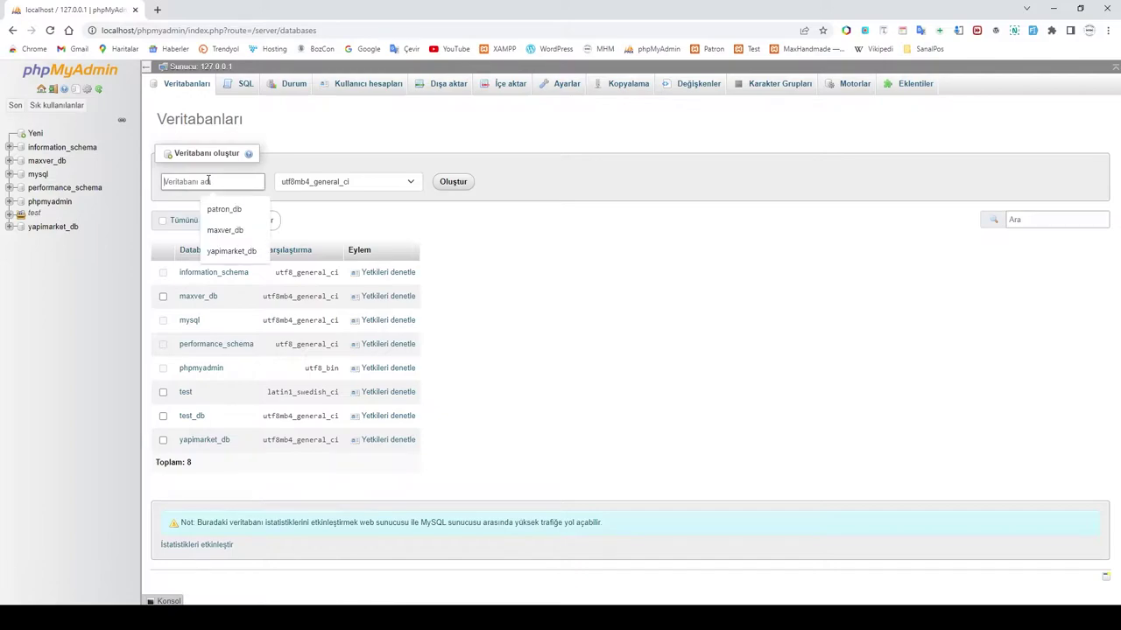
type("yapim")
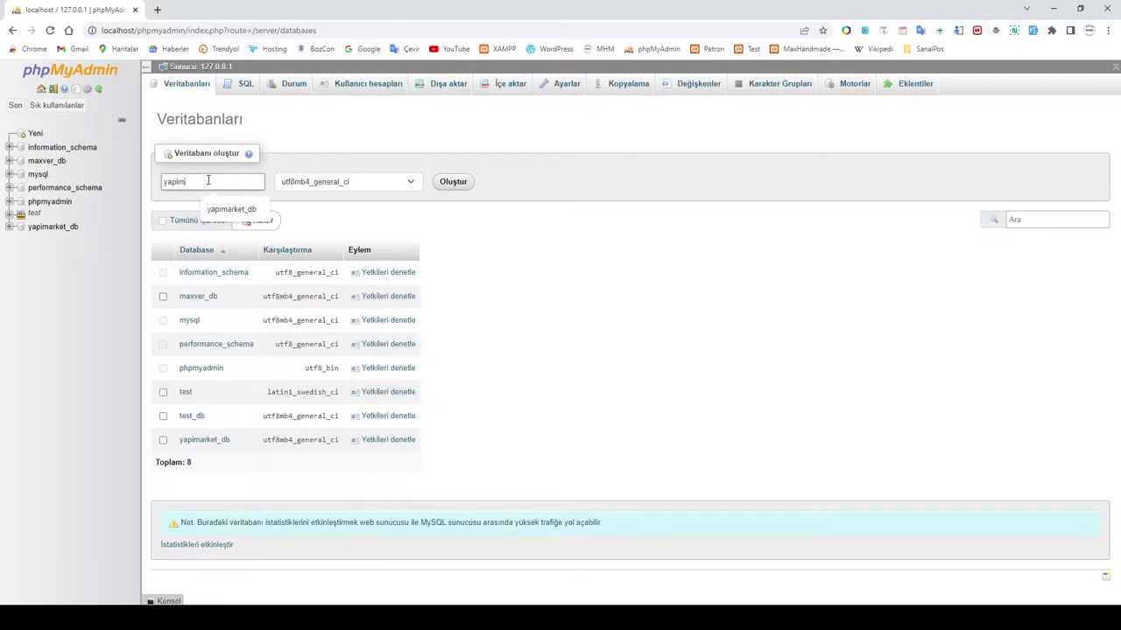
type("arketim")
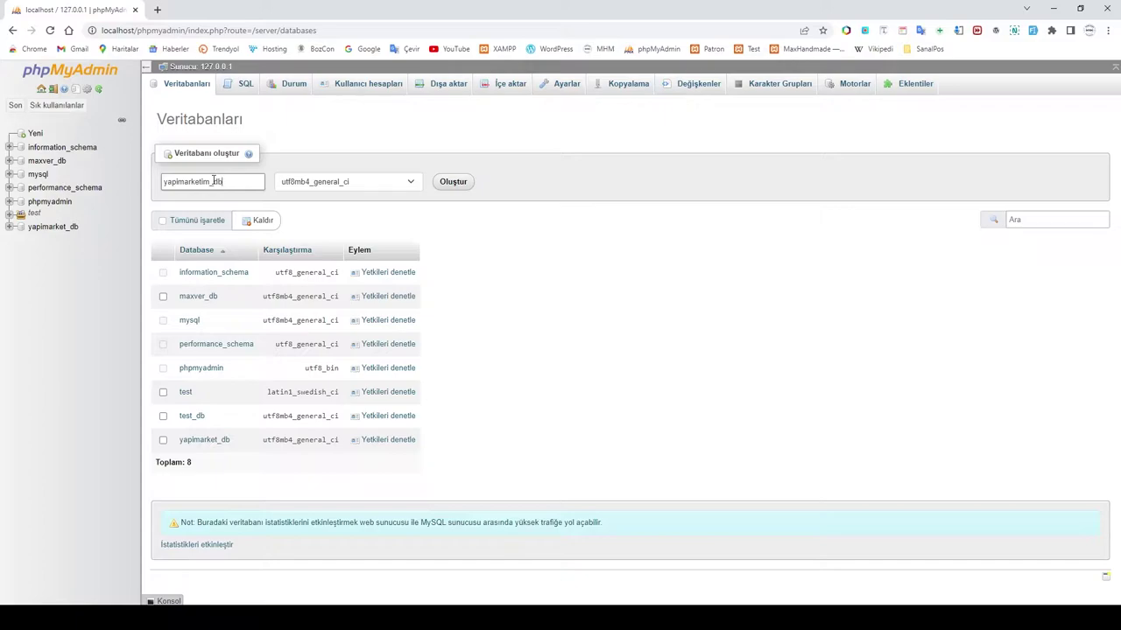
type("_db")
left_click(452, 182)
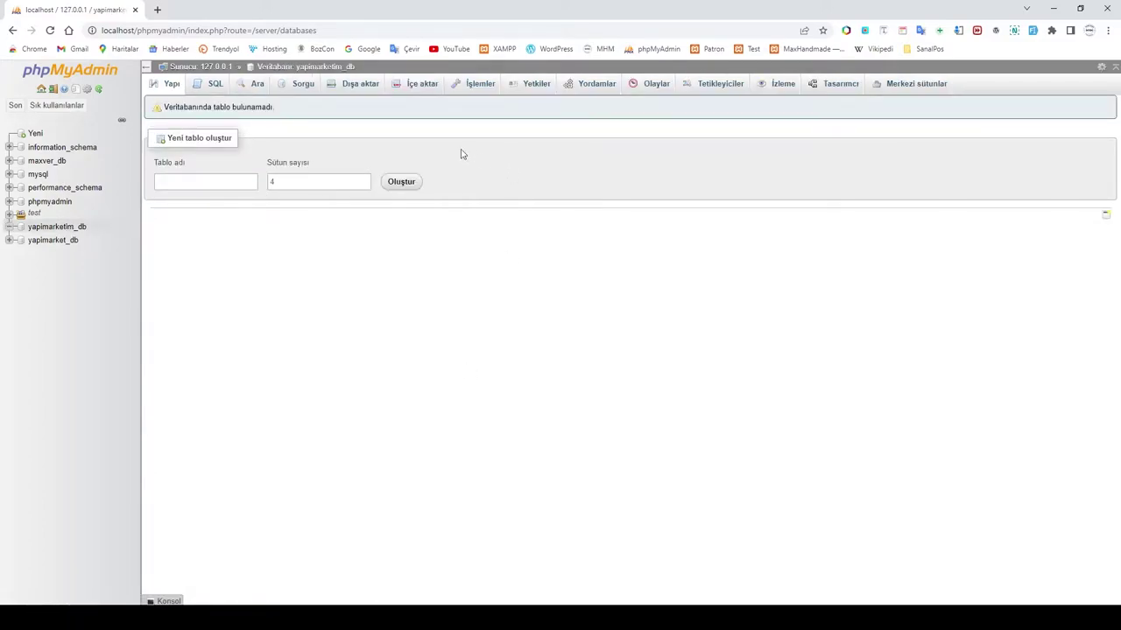
Step: Load localhost/yapımarketim in a new Chrome tab
left_click(159, 10)
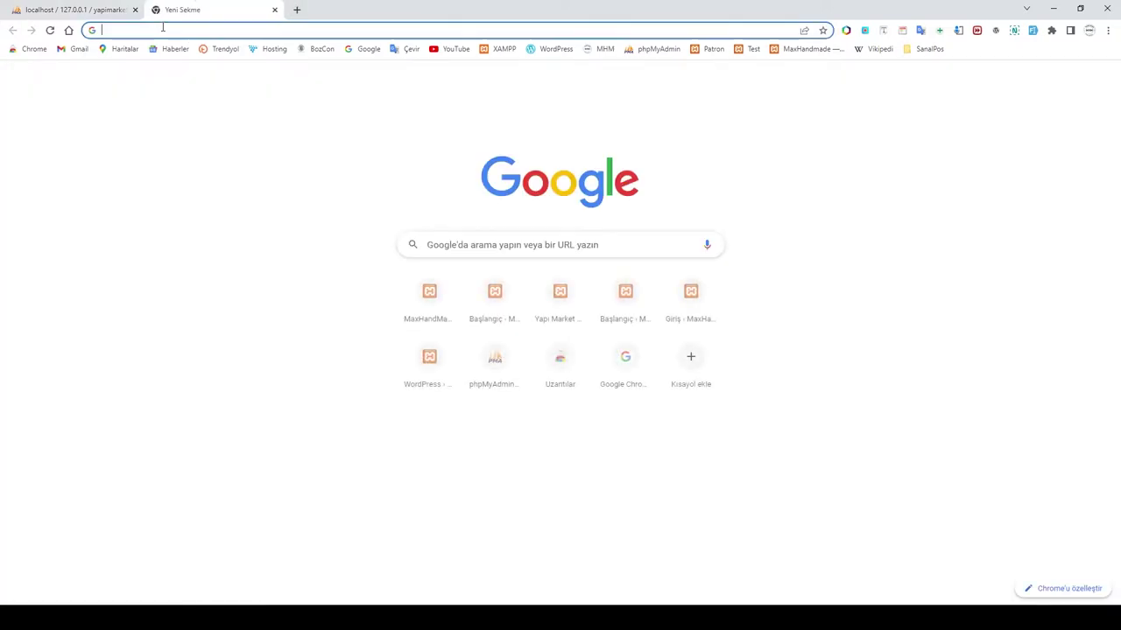
left_click(162, 28)
type("localho")
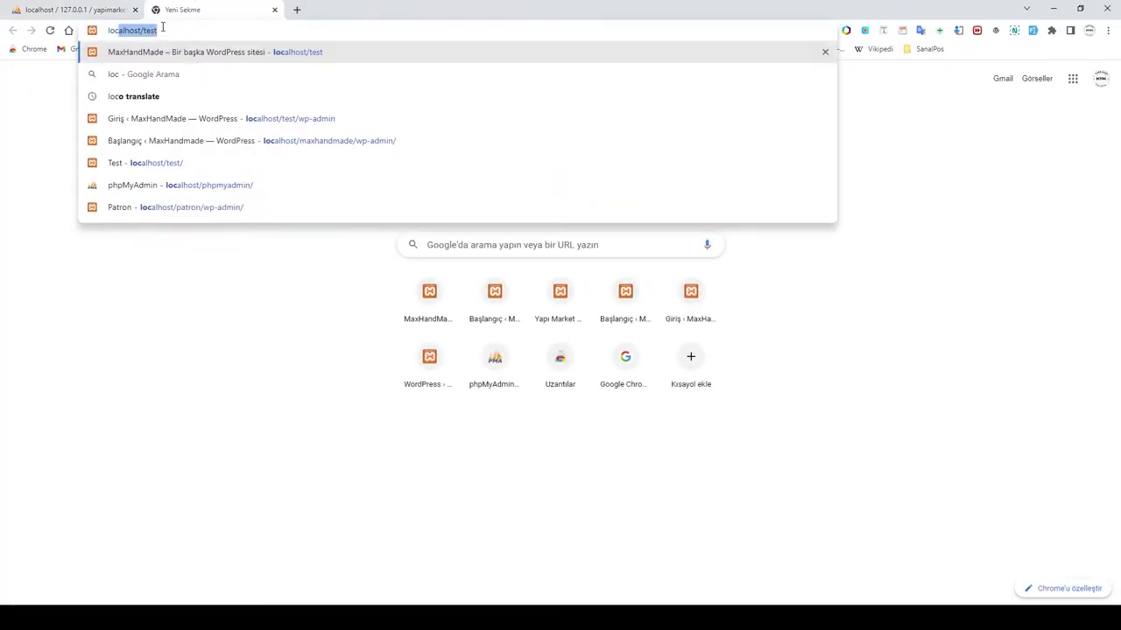
type("st")
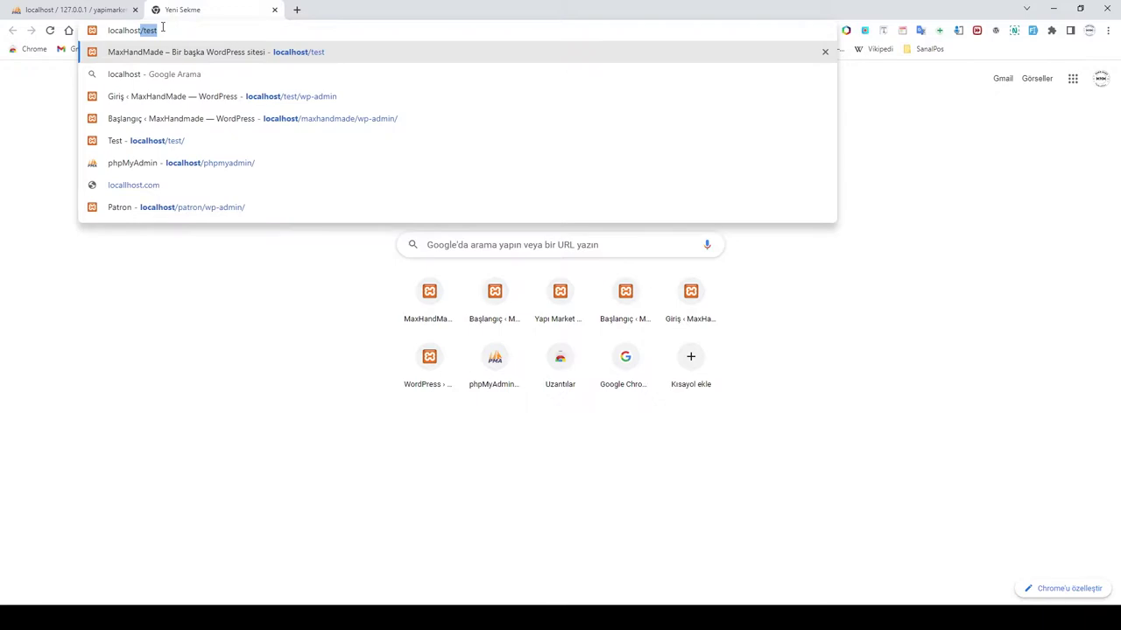
type("/")
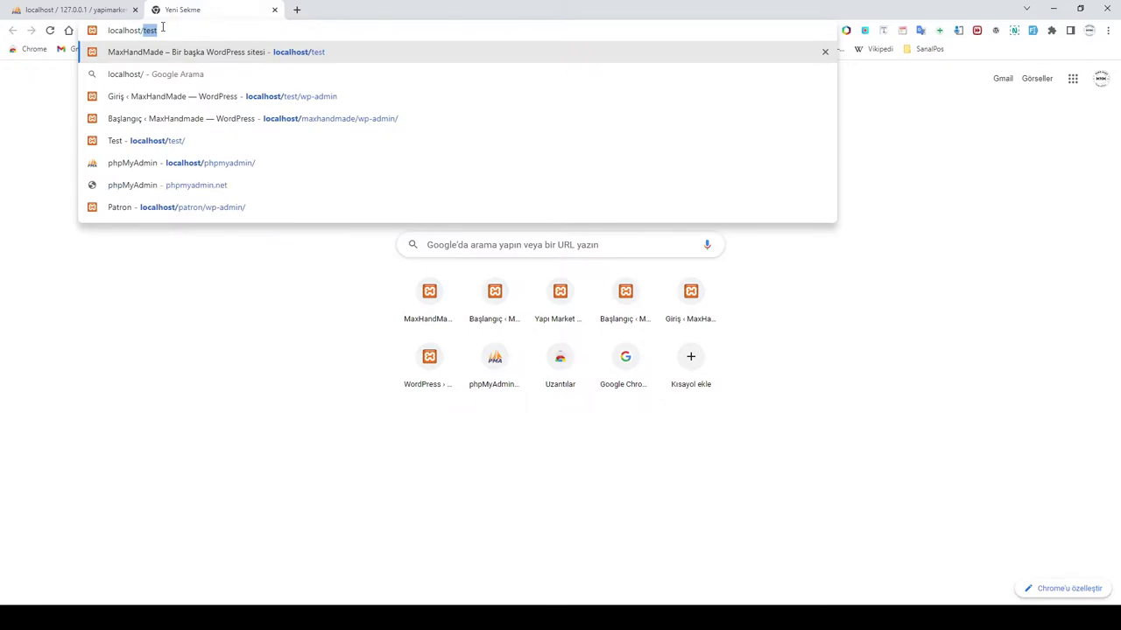
type("yapı")
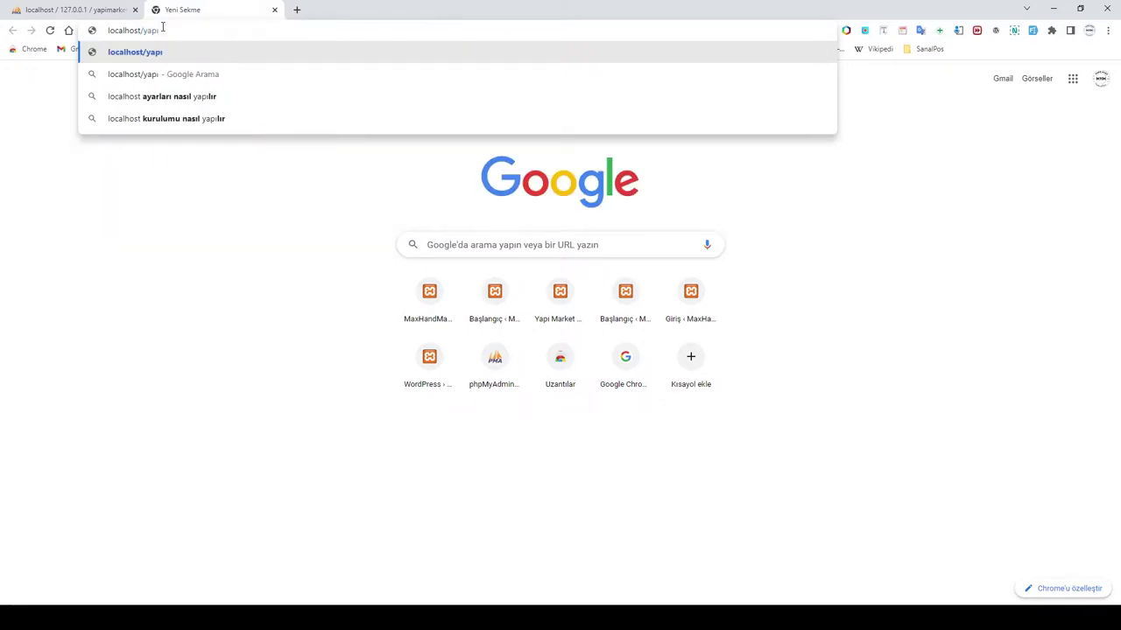
key("BackSpace")
type("imarketi")
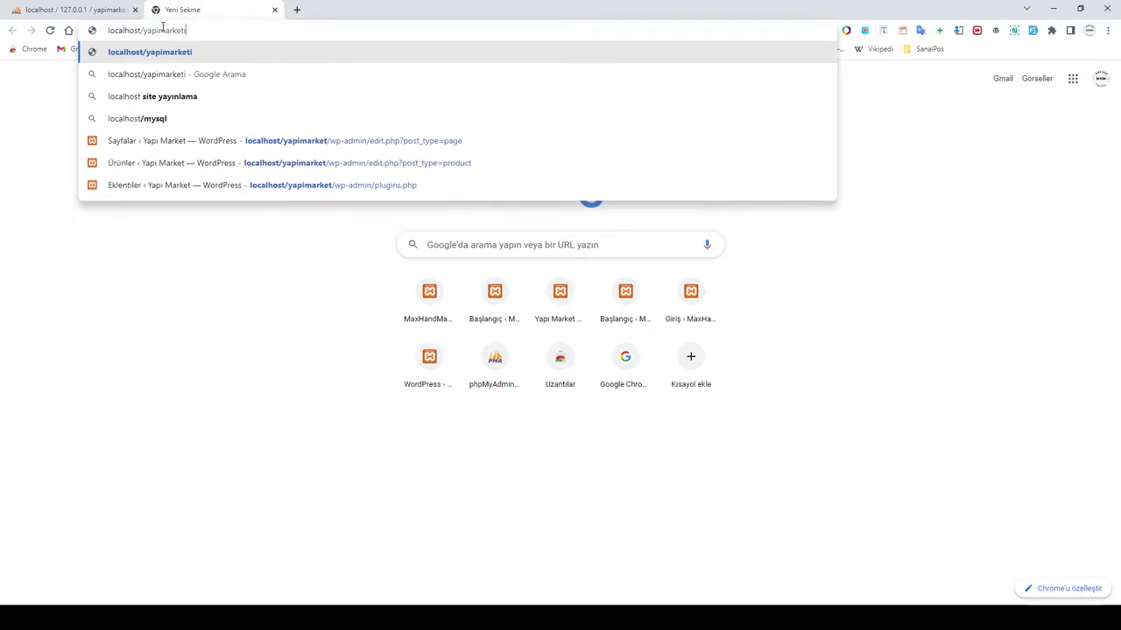
type("m")
key("Return")
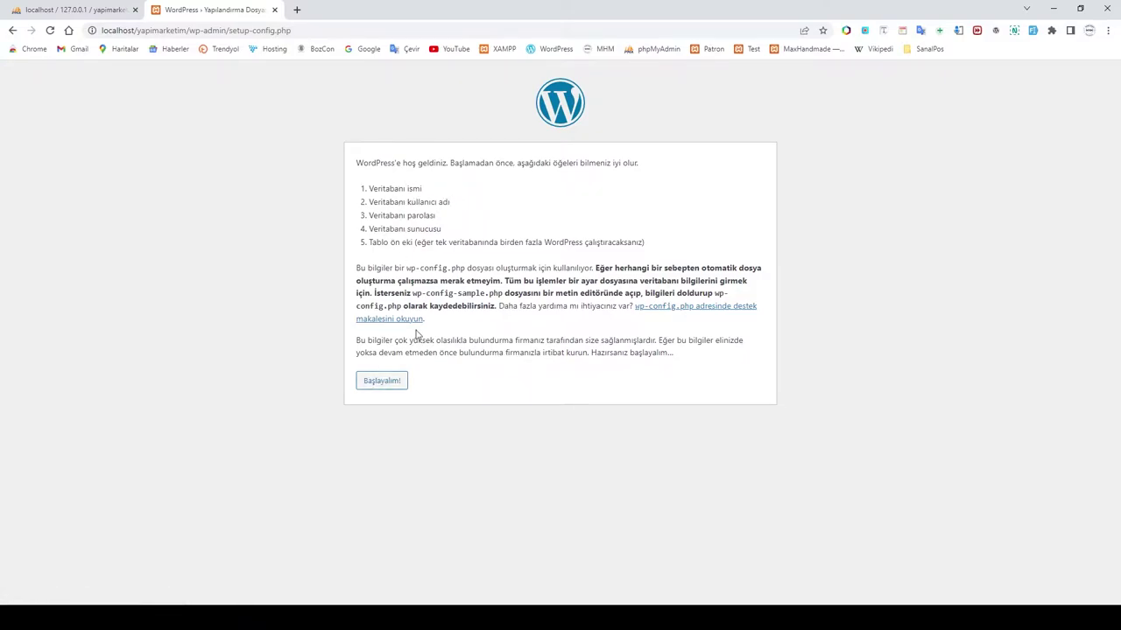
Step: Begin the WordPress setup and enter yapimarketim_db as the database name
left_click(386, 385)
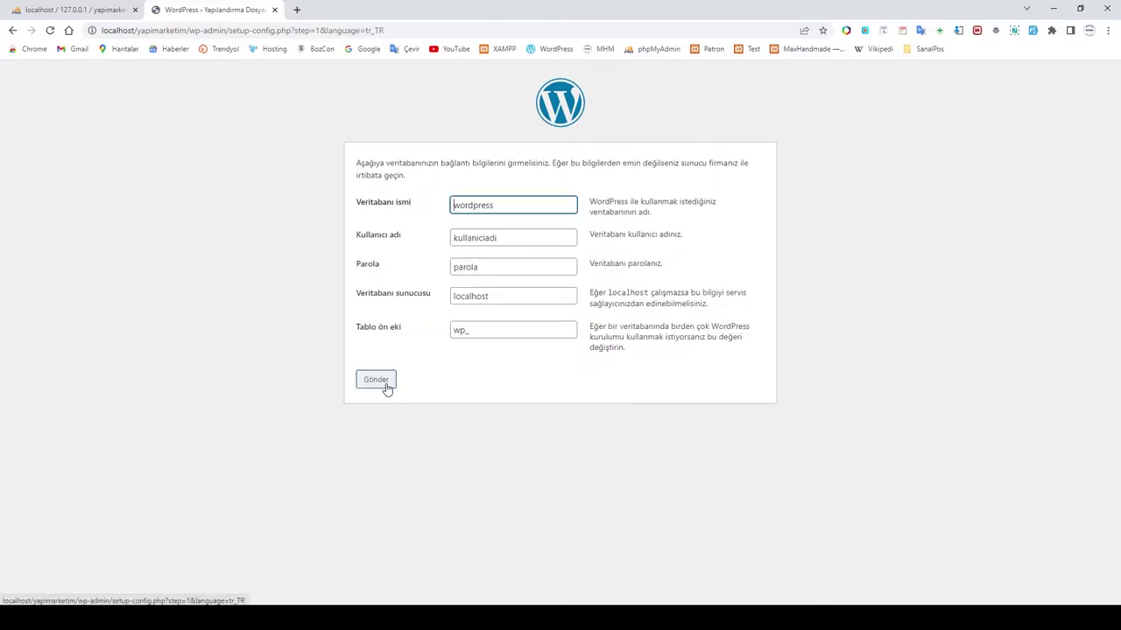
double_click(505, 205)
type("yapimarke")
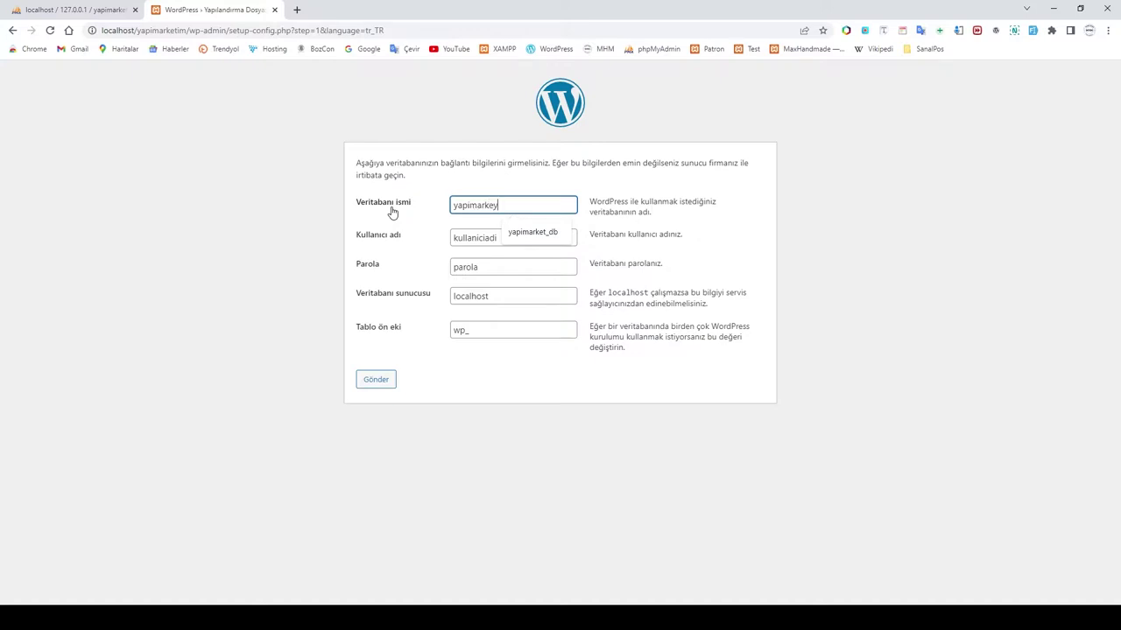
type("tim_db")
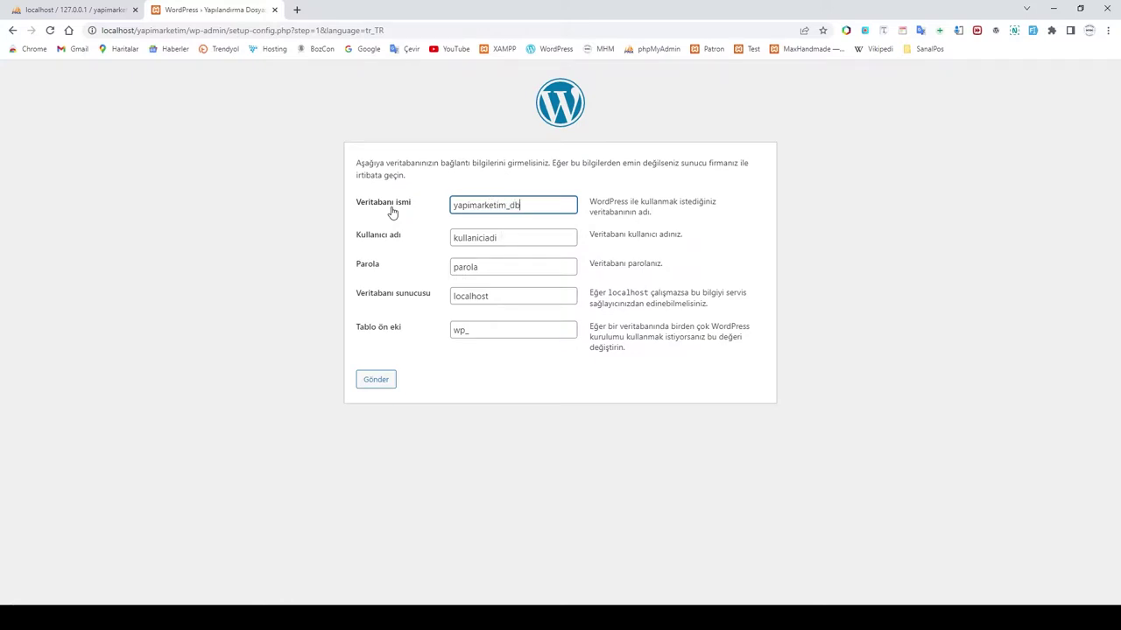
Step: Set the database username to root, leave the password empty, and submit the details
double_click(464, 240)
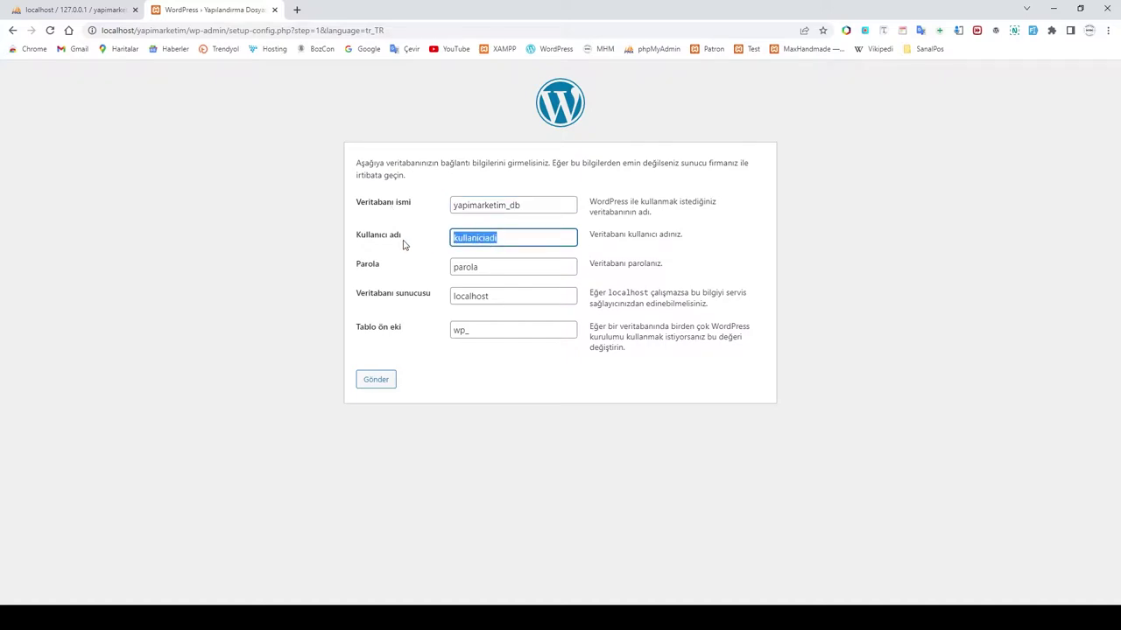
key("BackSpace")
type("root")
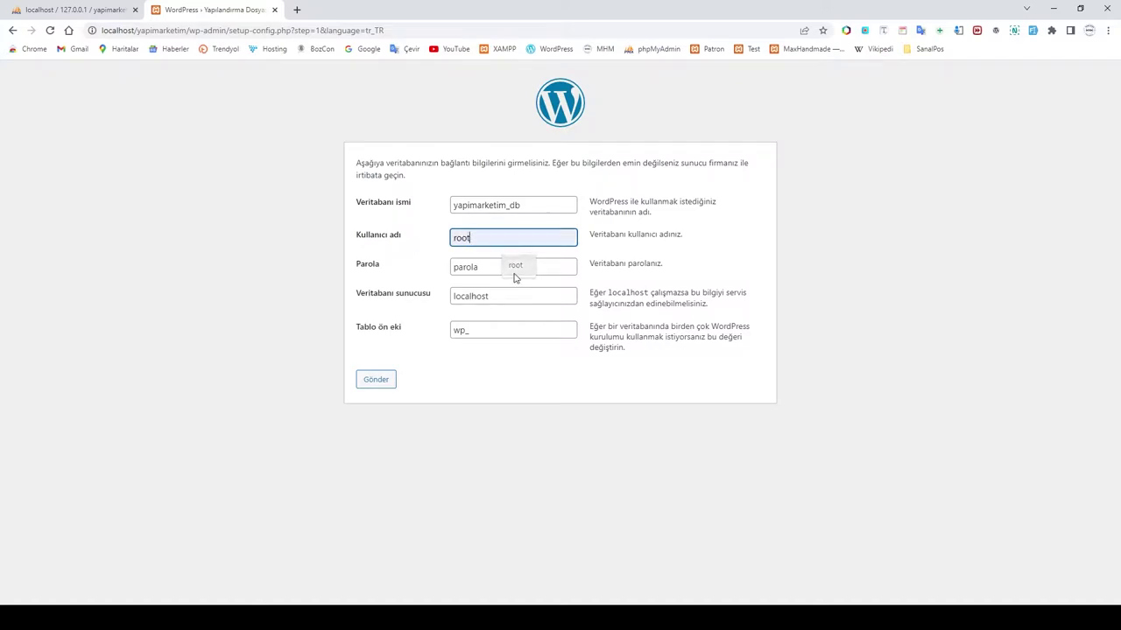
left_click(515, 276)
left_click(489, 268)
left_click_drag(496, 268, 393, 257)
key("BackSpace")
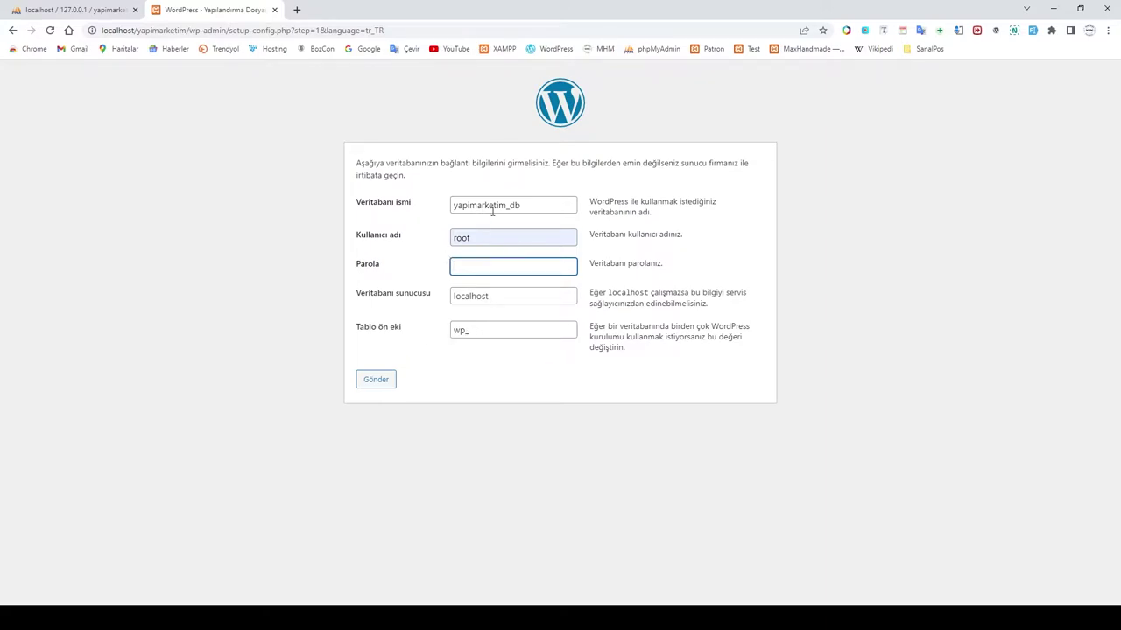
left_click(373, 391)
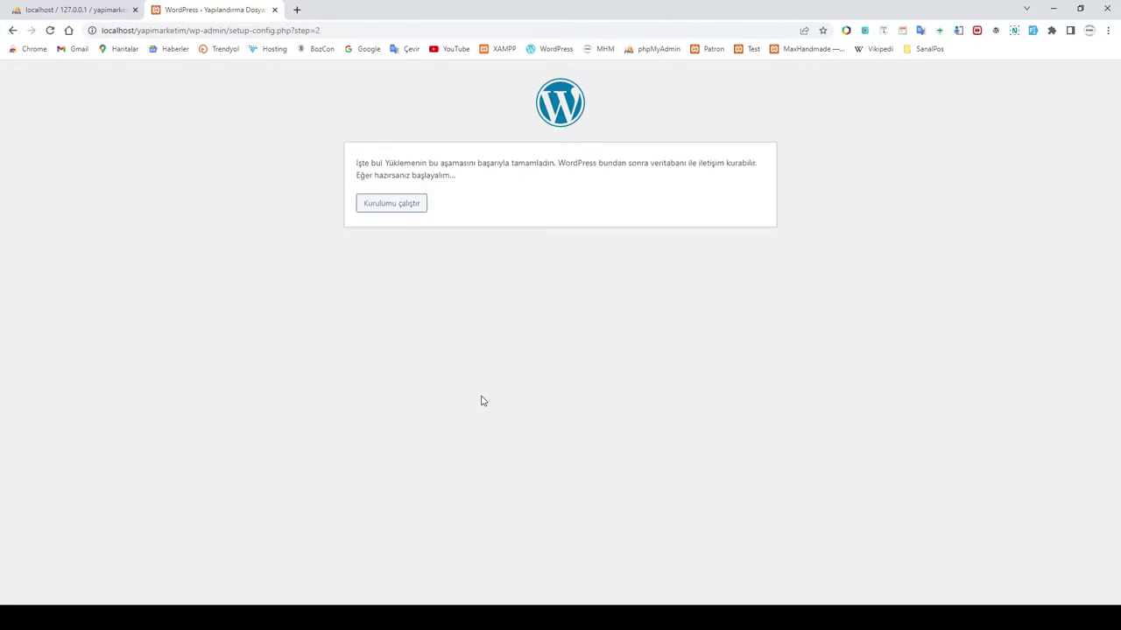
Step: Run the installation, set site title 'Yapı Marketim' and pick the admin username from autofill
left_click(378, 209)
left_click(472, 297)
type("Y")
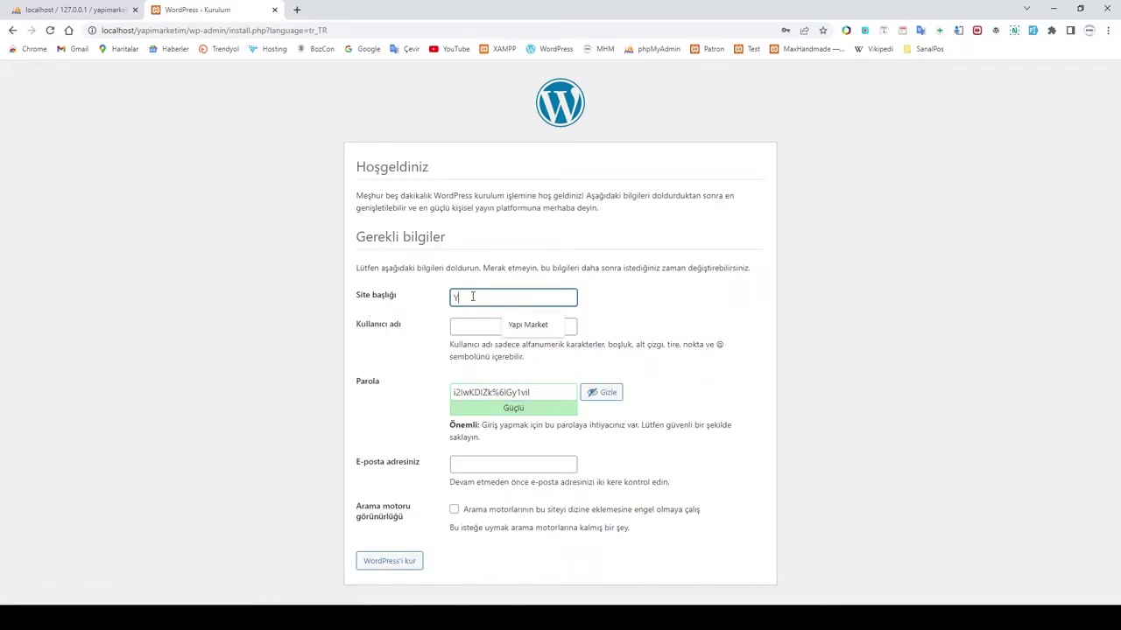
type("apı Marketim")
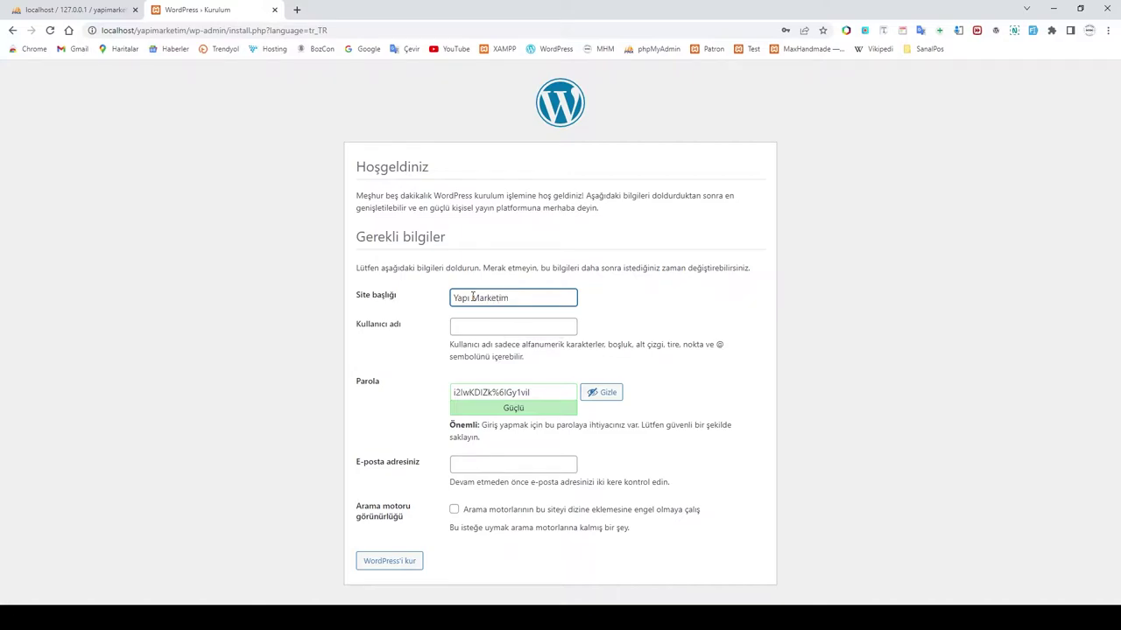
left_click(464, 328)
left_click(522, 353)
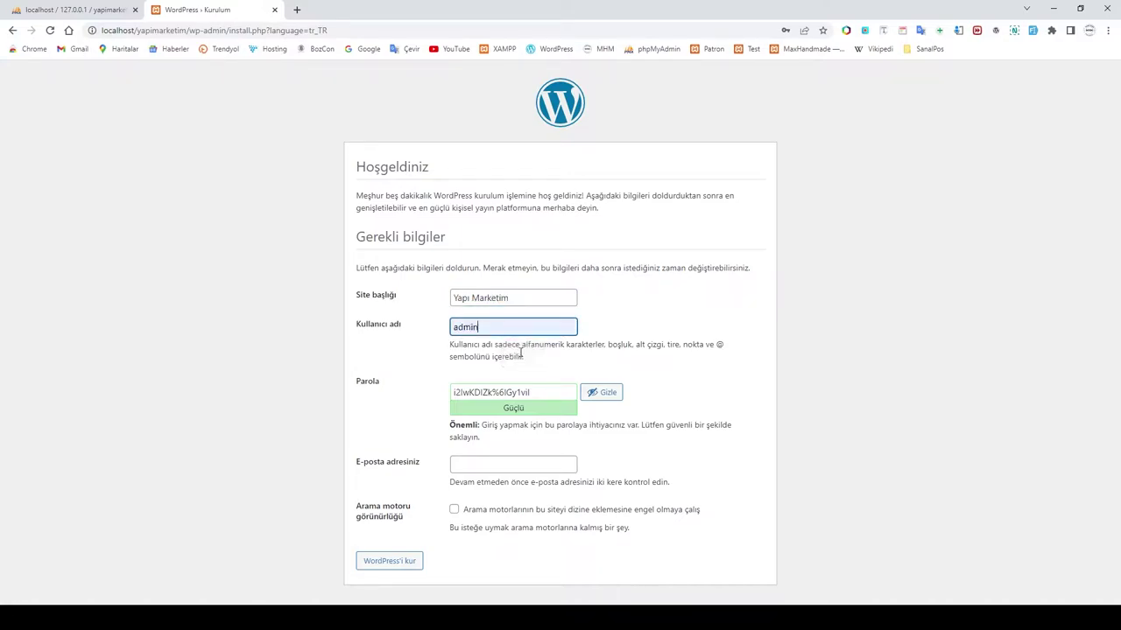
Step: Replace the generated password with a short one, confirm the weak password, and autofill the e-mail
left_click_drag(534, 393, 341, 382)
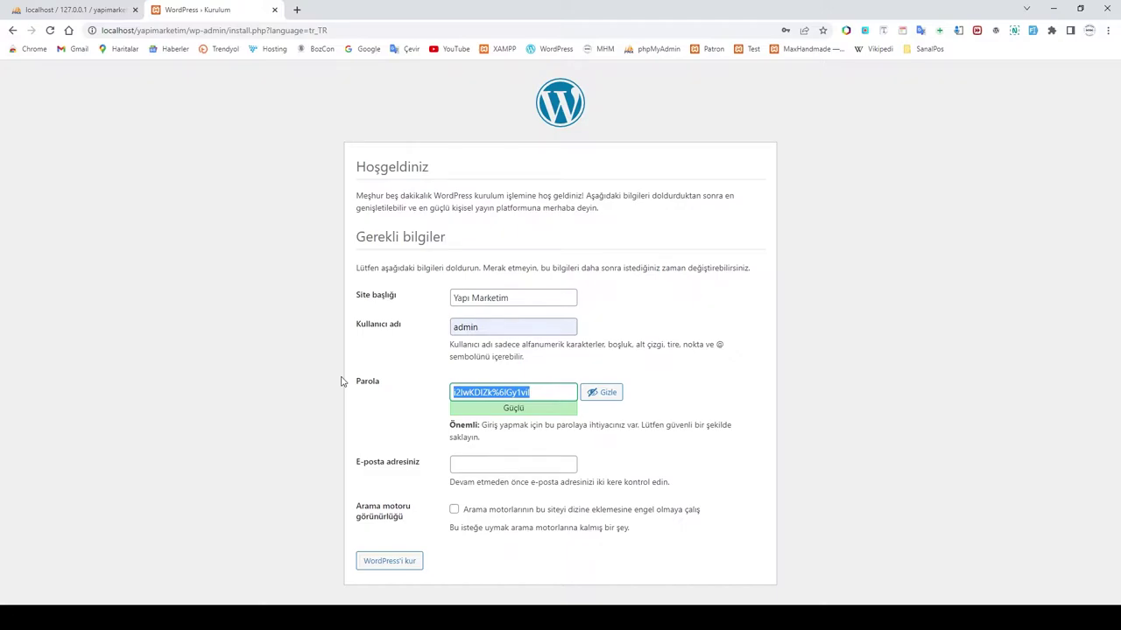
key("BackSpace")
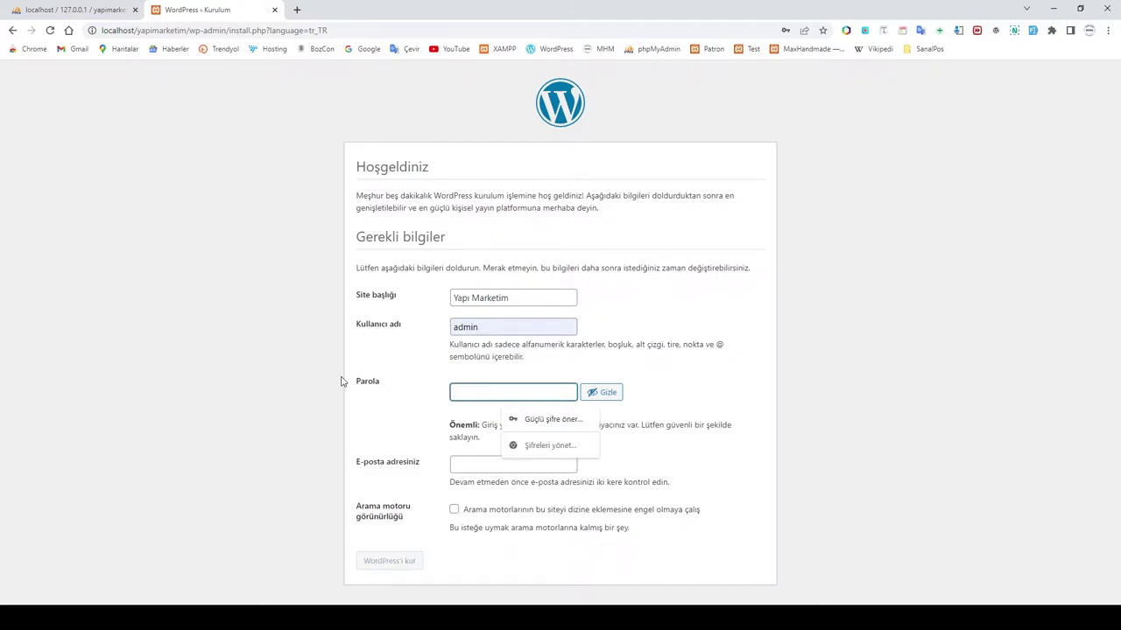
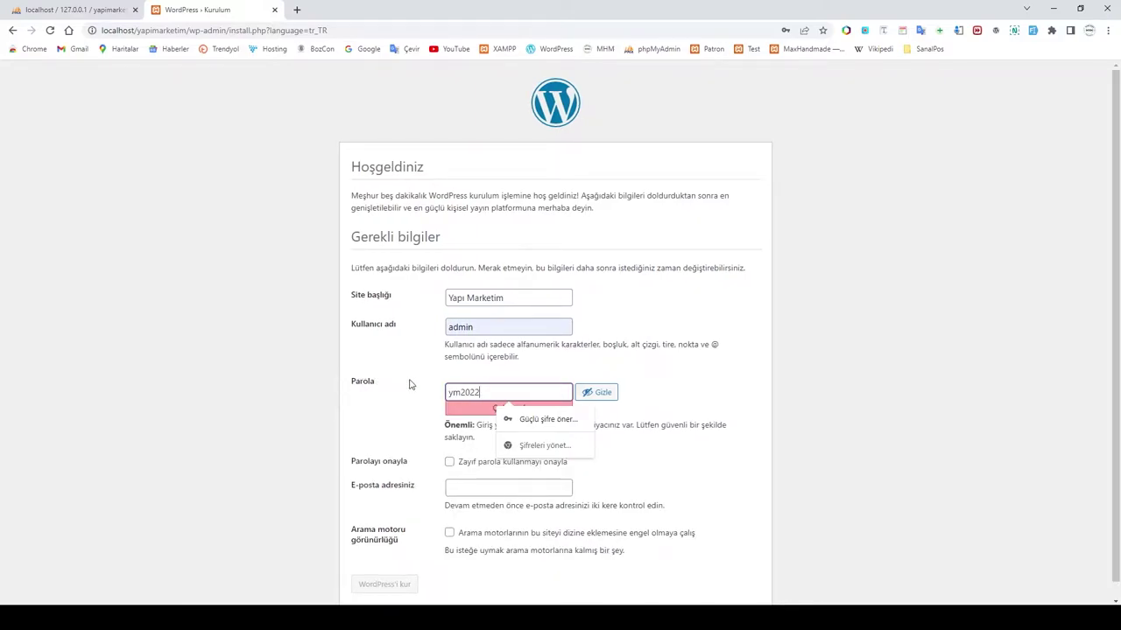
left_click(718, 394)
left_click(450, 461)
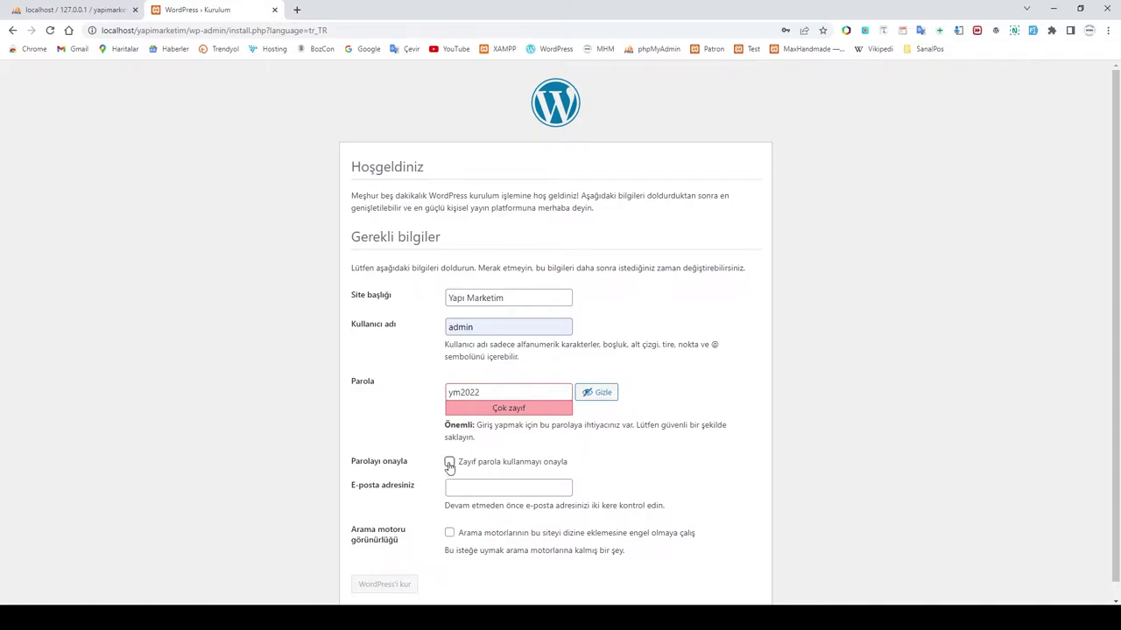
left_click(453, 494)
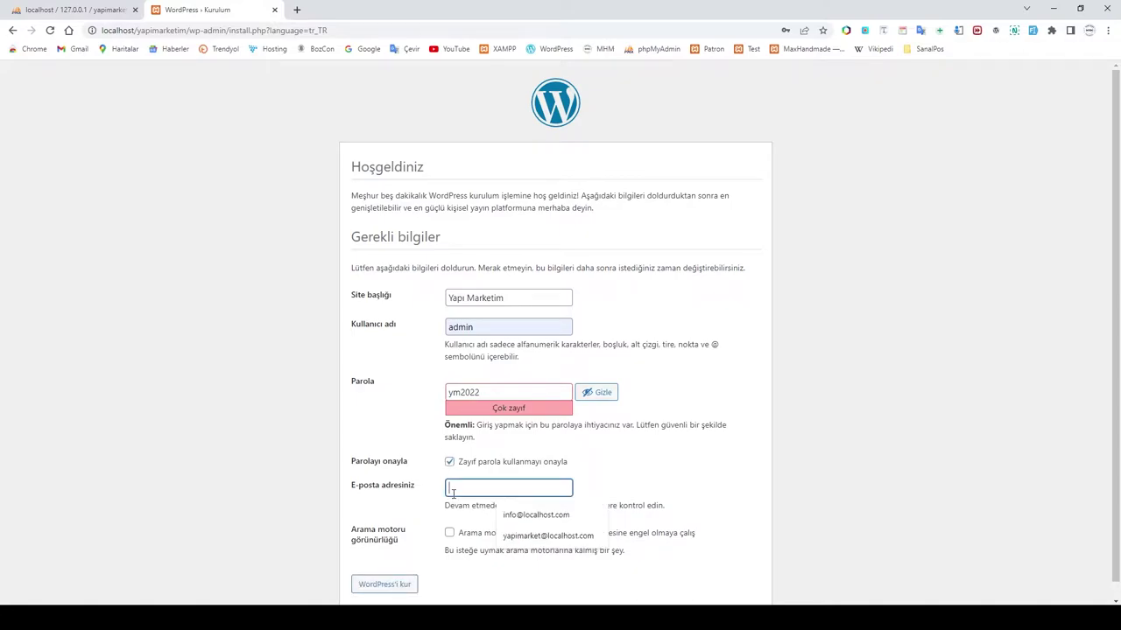
left_click(549, 537)
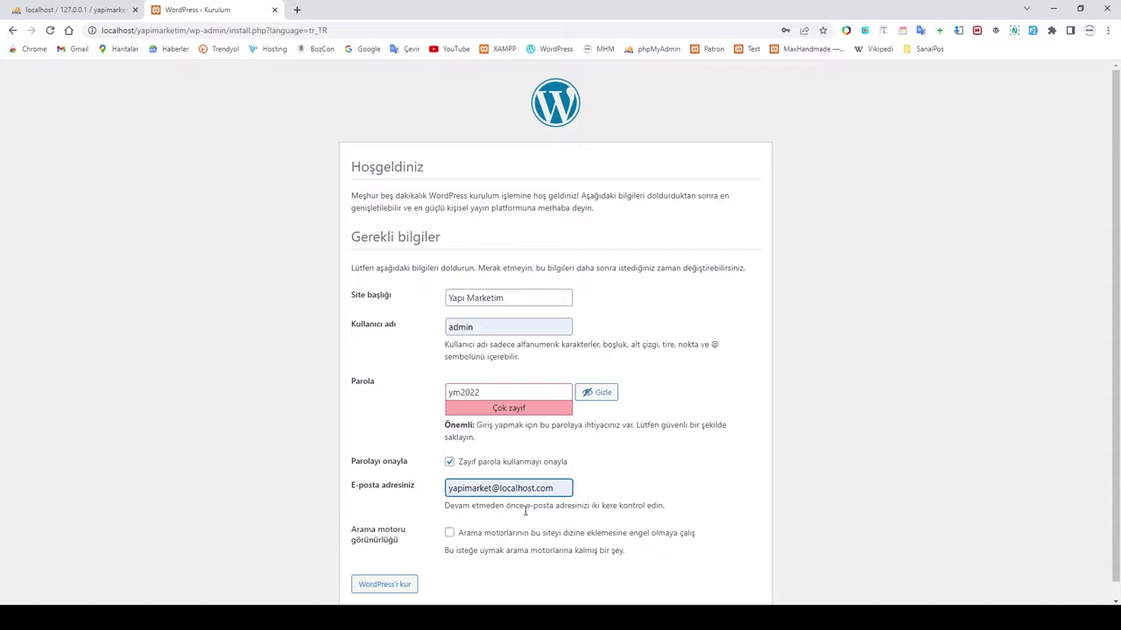
key("alt+Tab")
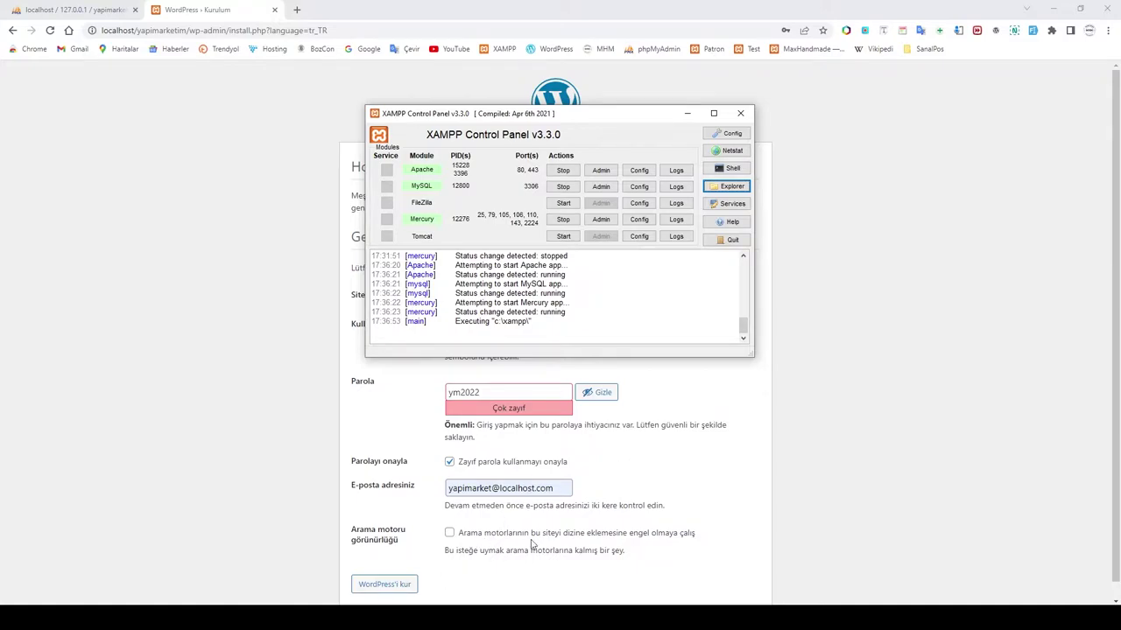
Step: Submit the install form with WordPress'i kur and decline Chrome's save-password offer
left_click(632, 465)
left_click(380, 584)
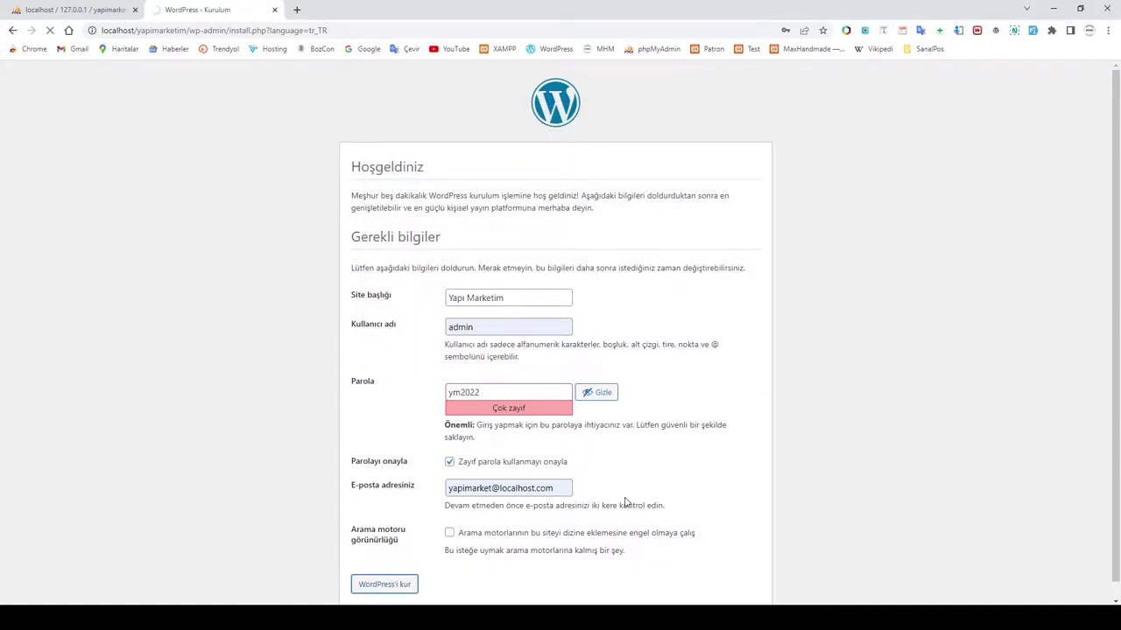
left_click(785, 194)
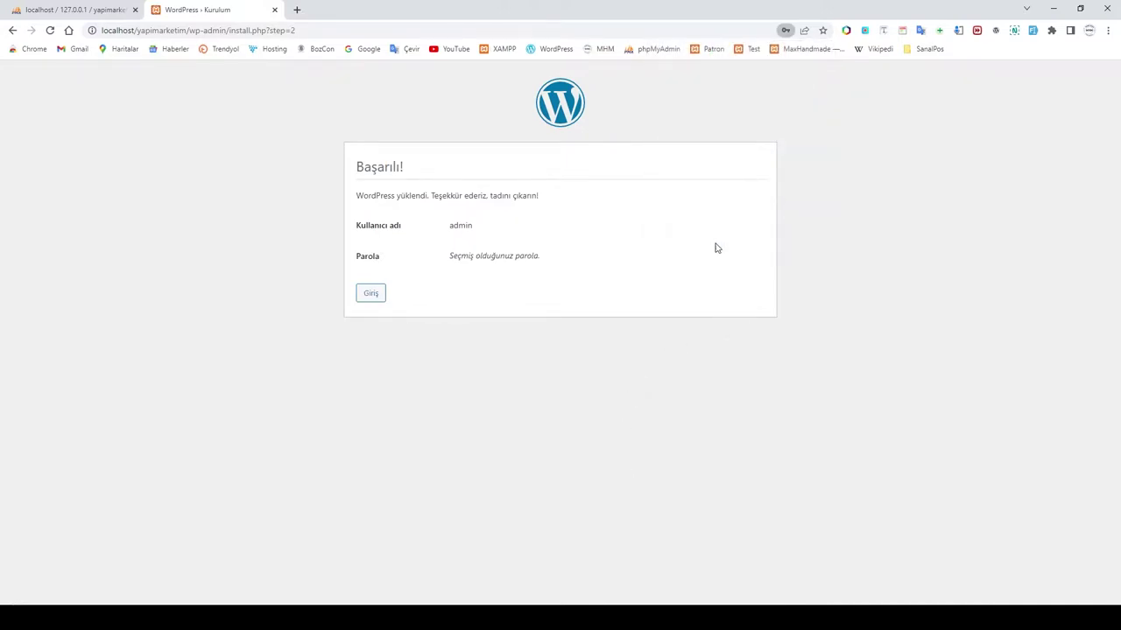
Step: Log in with the admin password, decline saving it, and hide the dashboard welcome panel
left_click(370, 295)
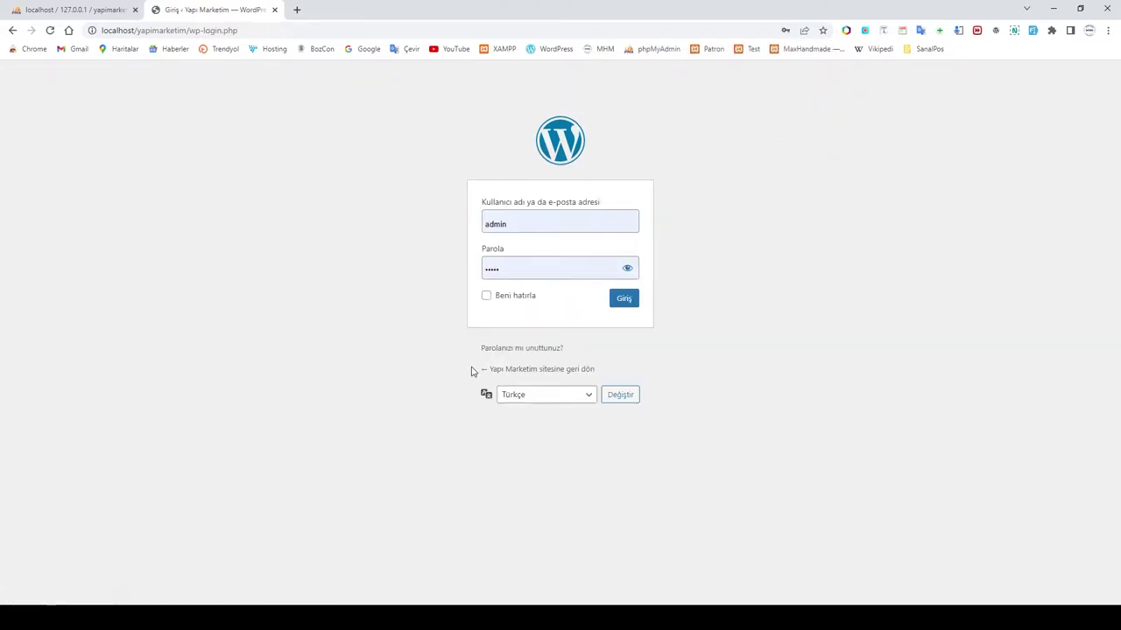
left_click(517, 268)
left_click_drag(525, 268, 449, 274)
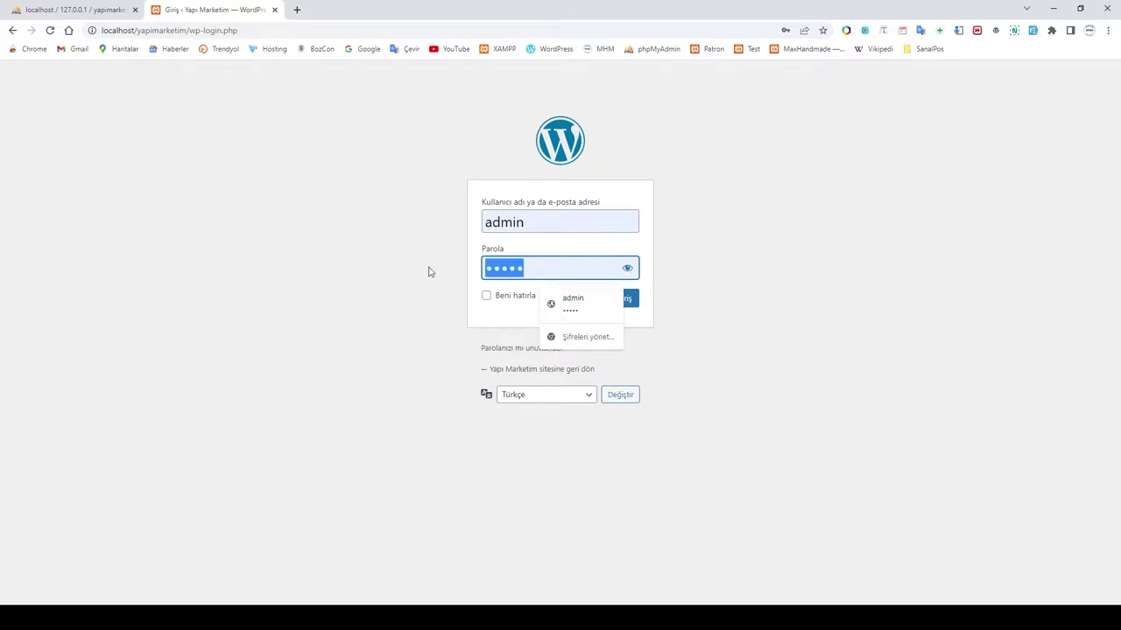
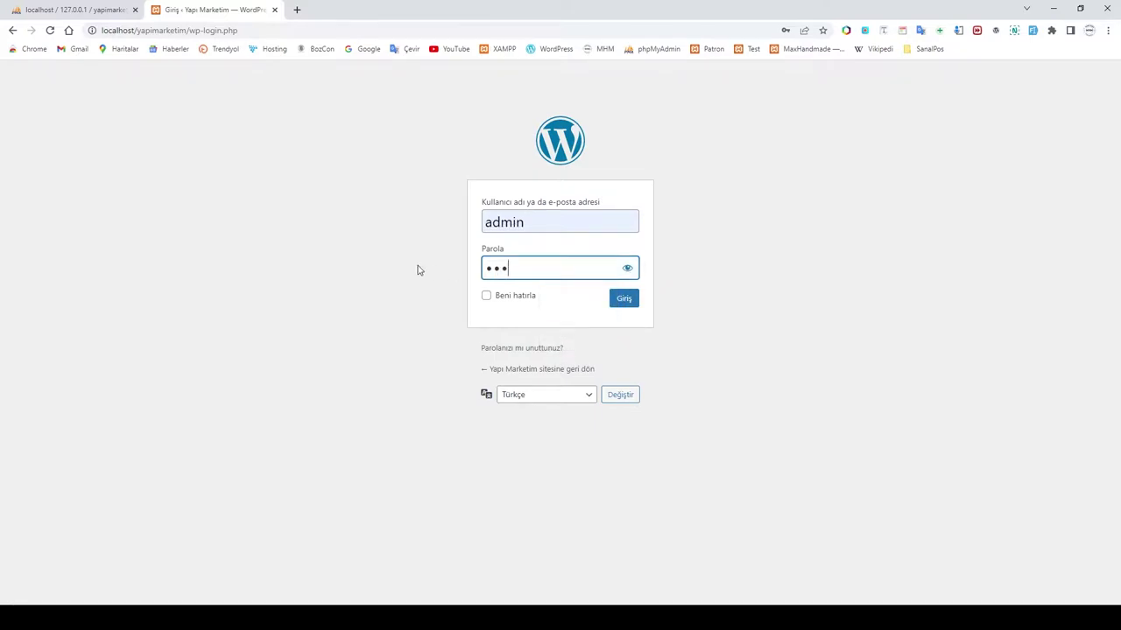
left_click(622, 302)
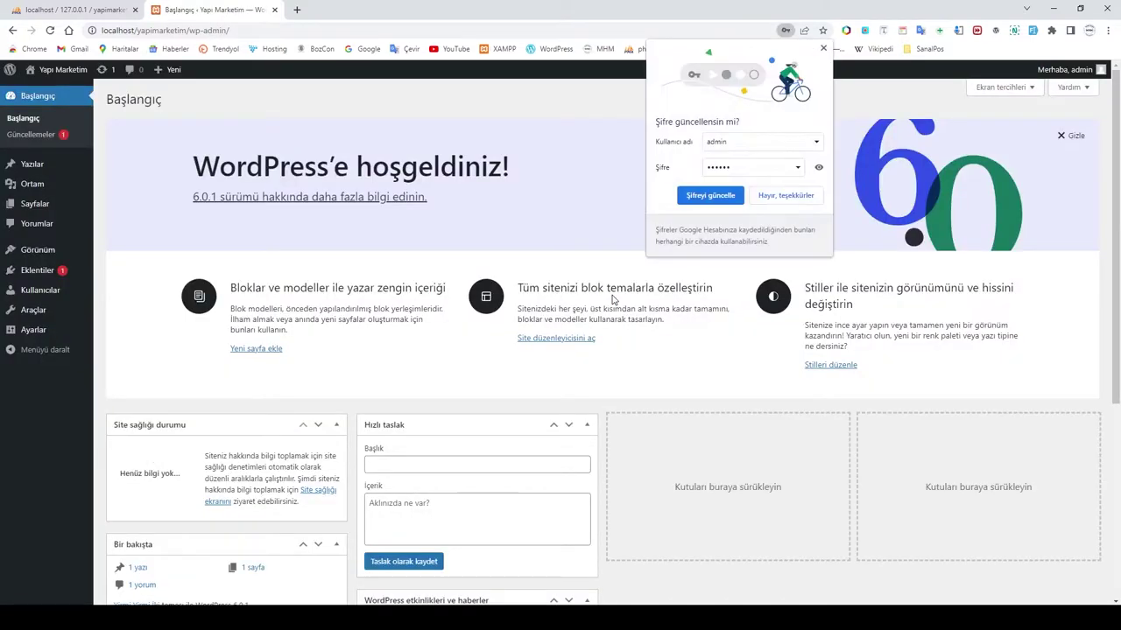
left_click(784, 205)
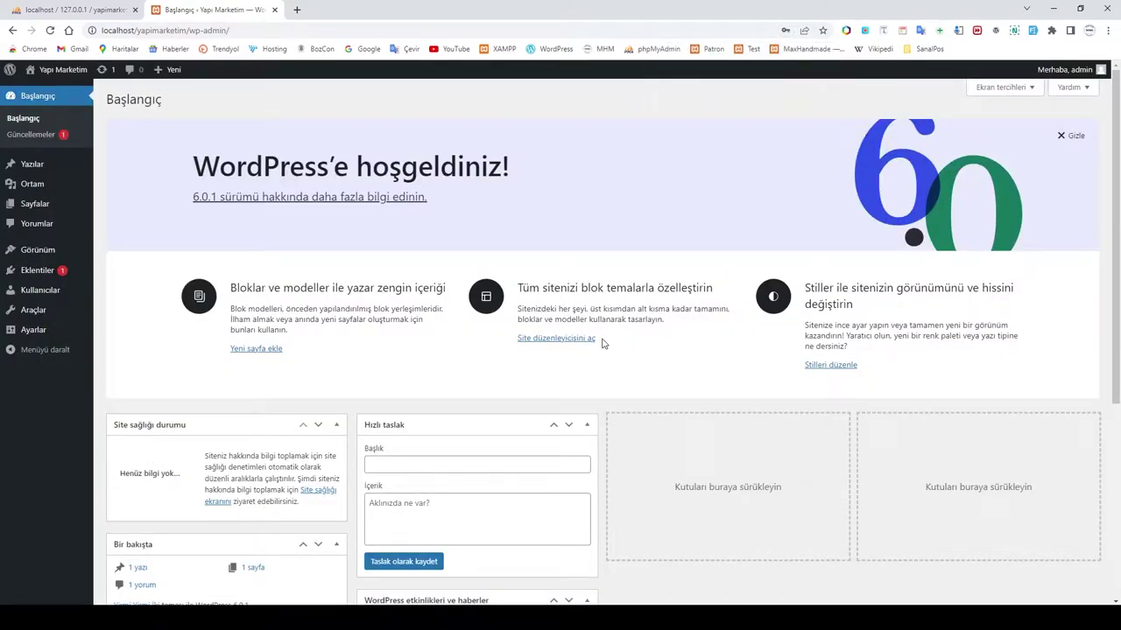
left_click(1076, 136)
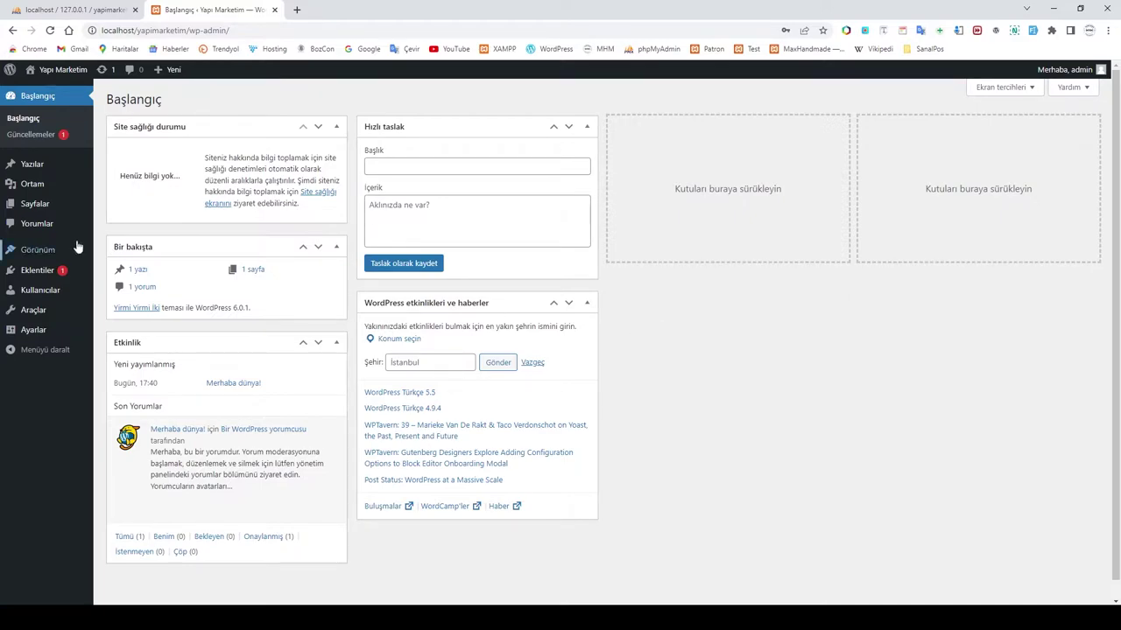
mouse_move(75, 256)
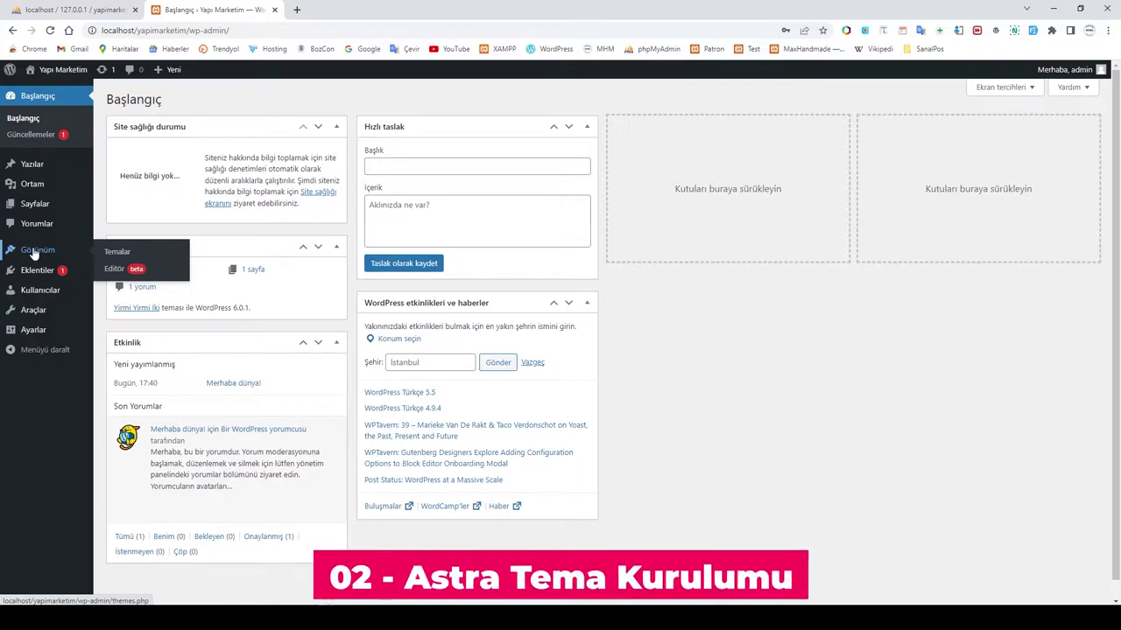
Step: Install the Astra theme from Temalar > Yeni ekle and activate it
left_click(107, 254)
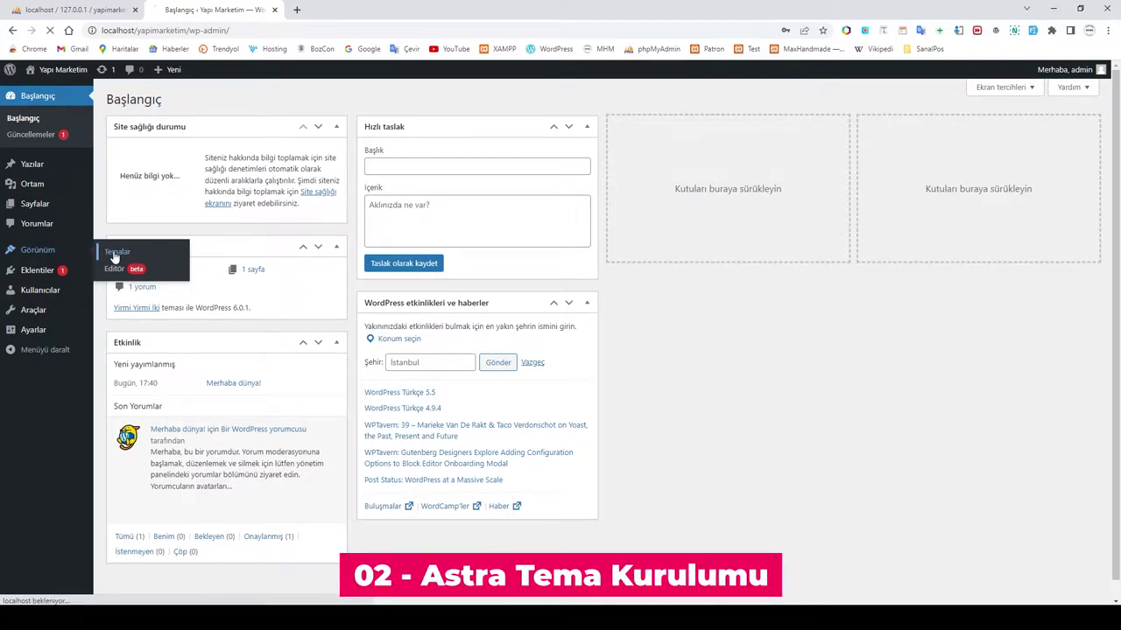
left_click(212, 100)
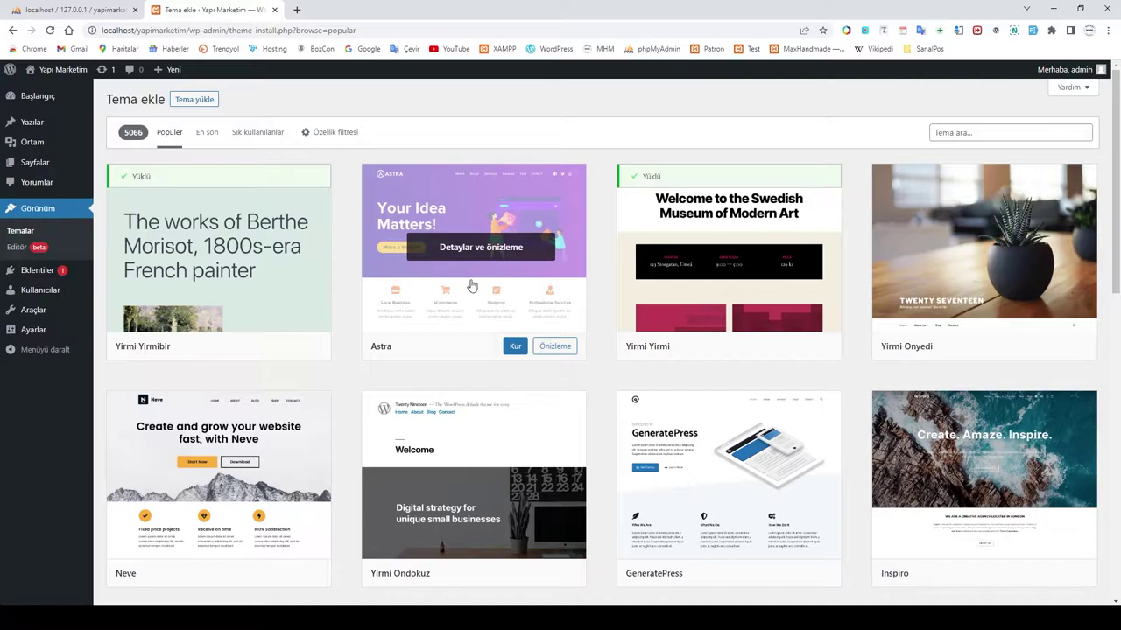
left_click(471, 282)
left_click(182, 73)
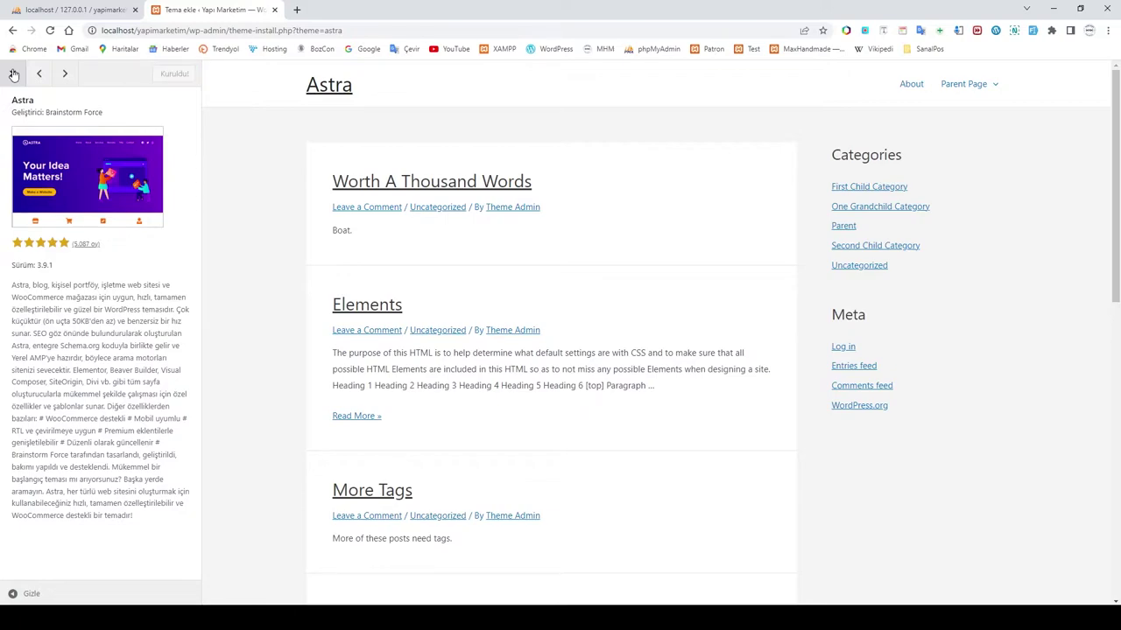
left_click(162, 76)
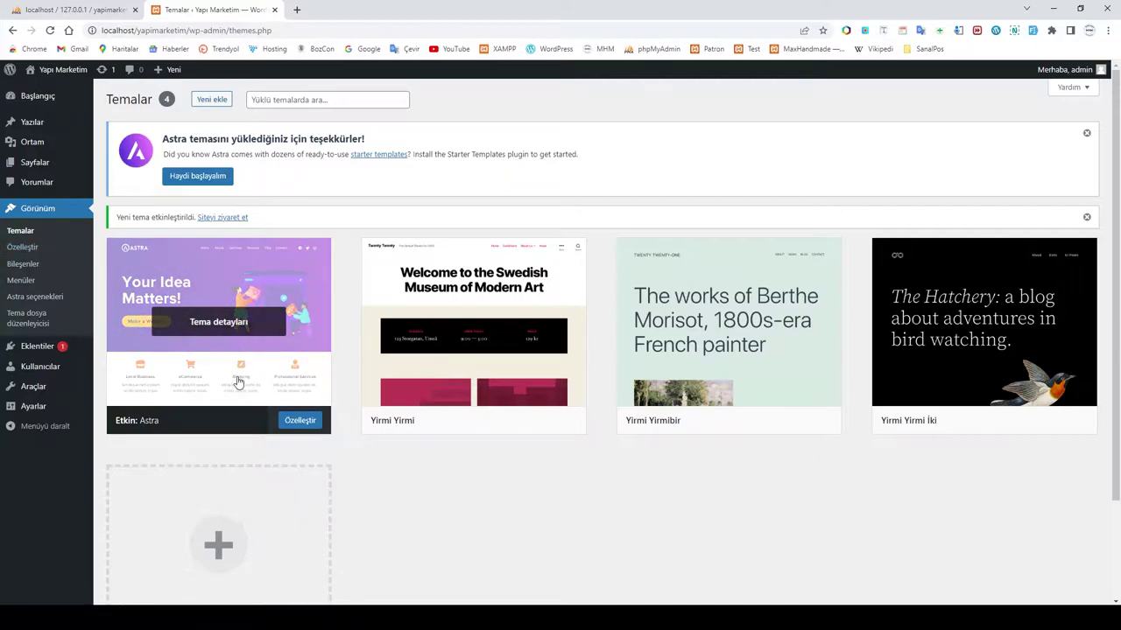
Step: From the Astra options page, install the 180+ Starter Templates importer plugin
left_click(297, 419)
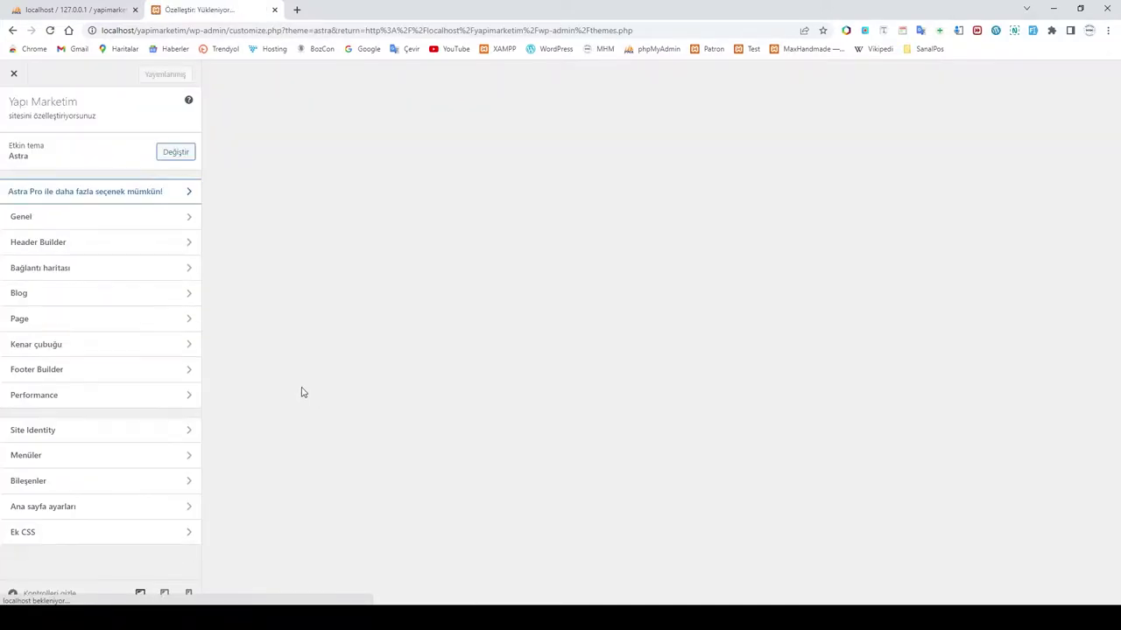
left_click(13, 30)
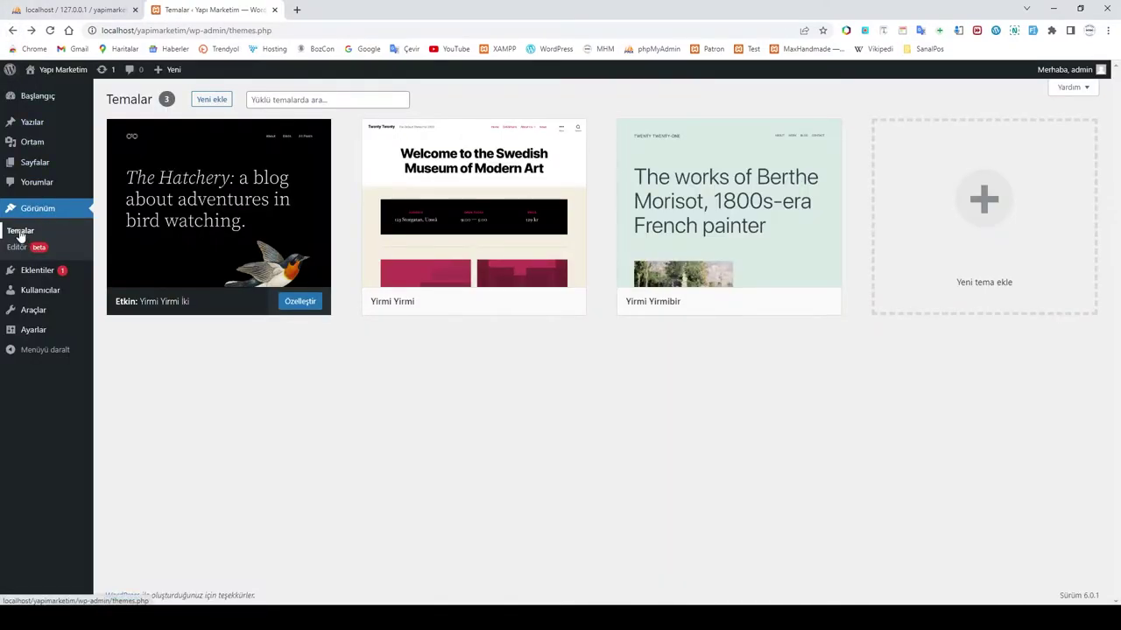
left_click(20, 232)
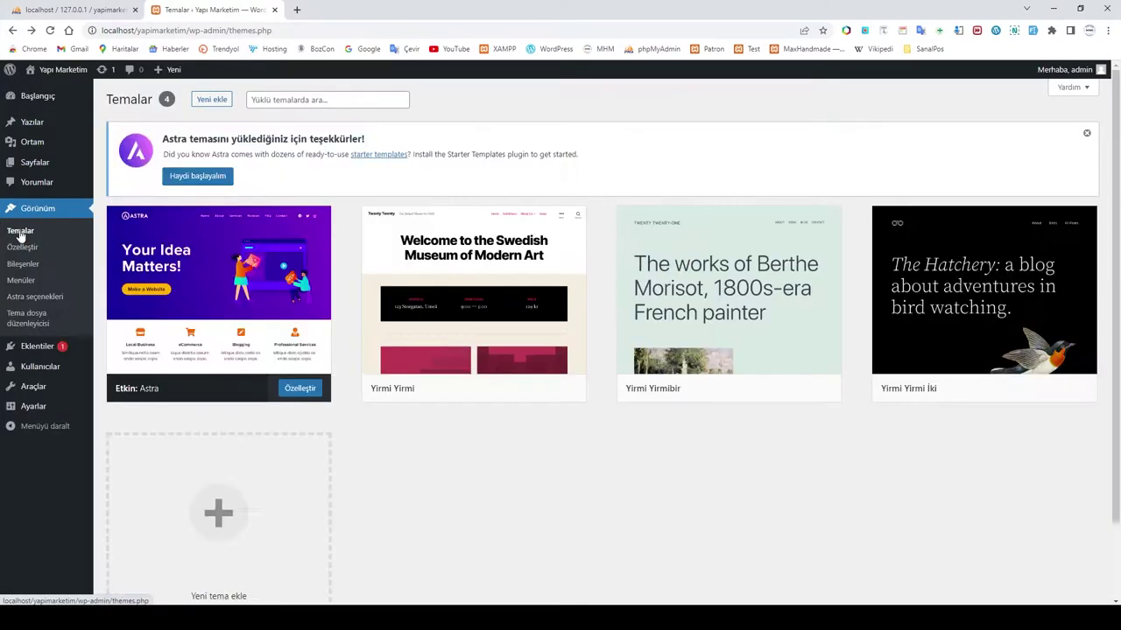
left_click(29, 299)
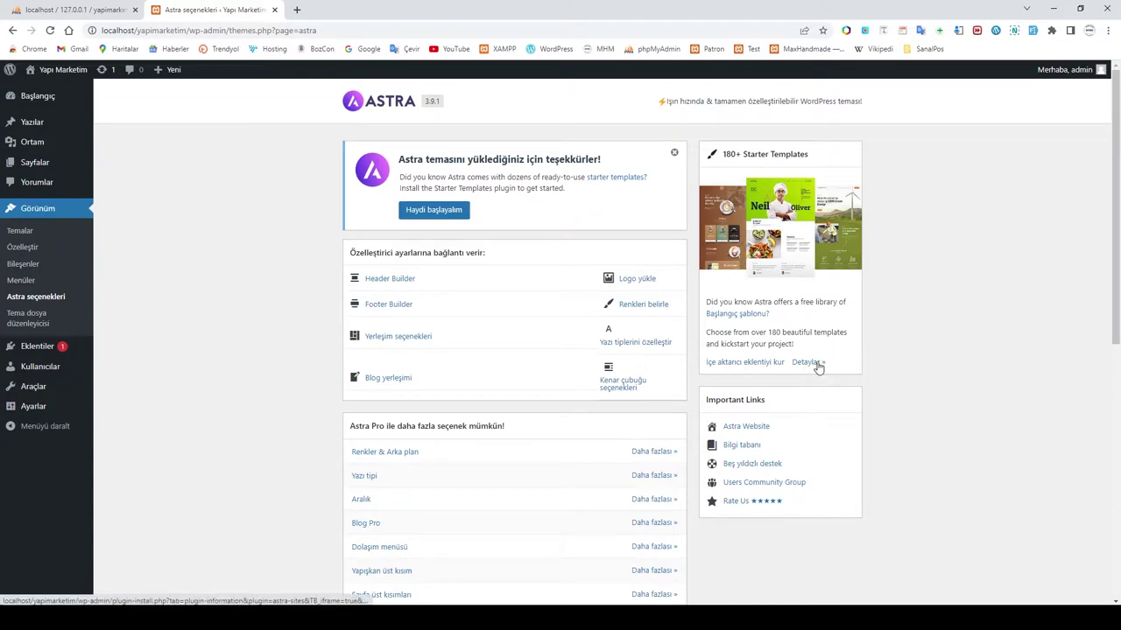
left_click(753, 366)
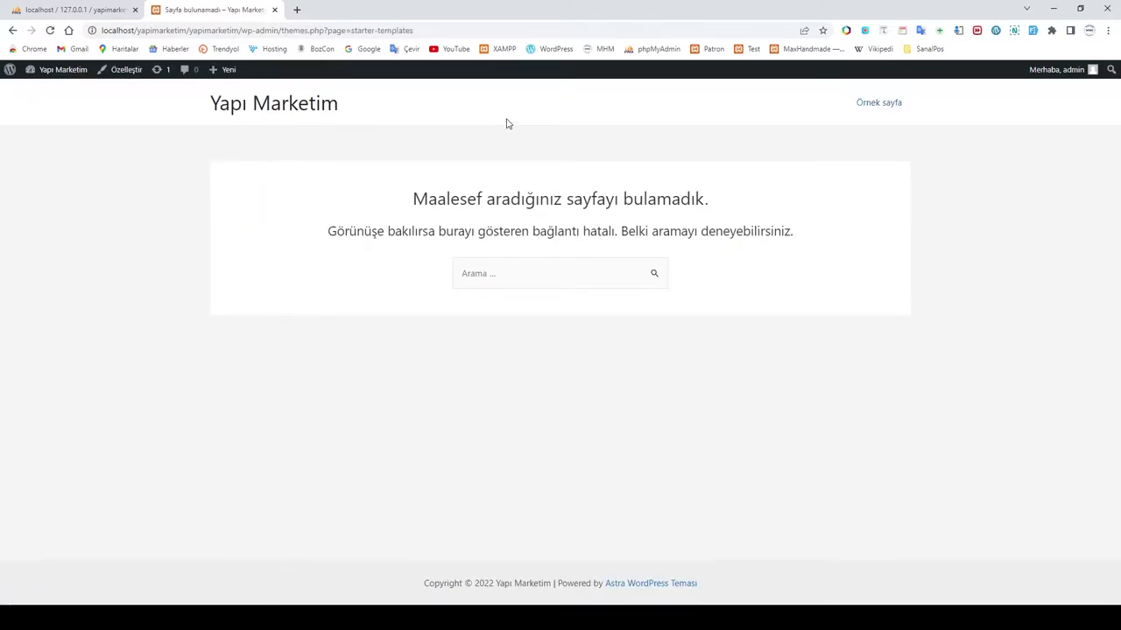
Step: Go from the admin dashboard to the Starter Templates site builder
mouse_move(63, 72)
left_click(48, 93)
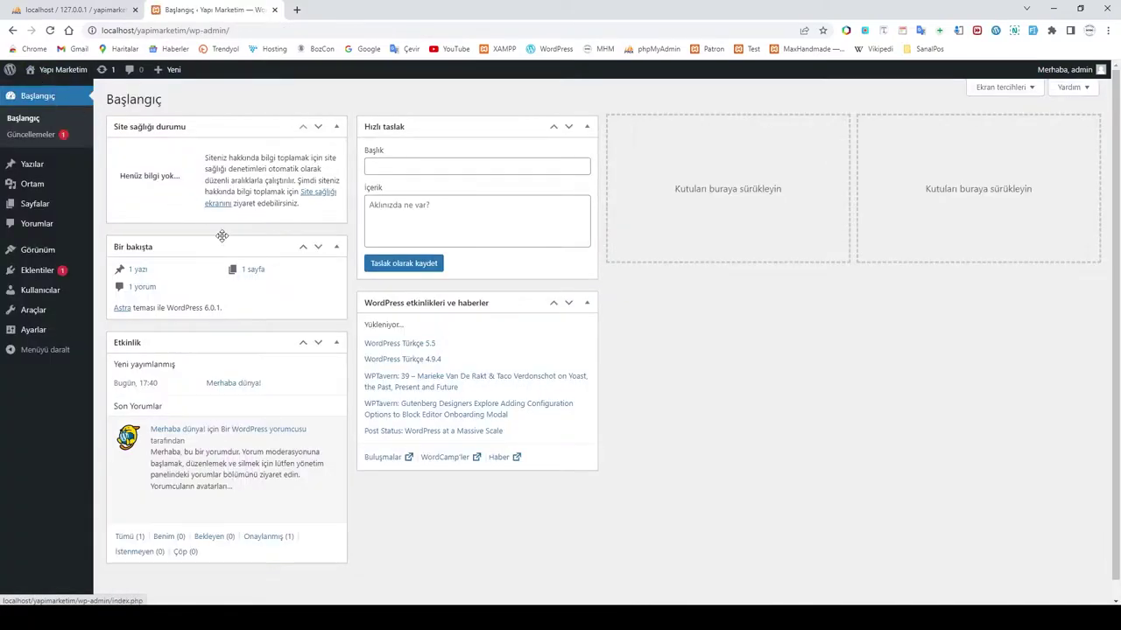
mouse_move(35, 256)
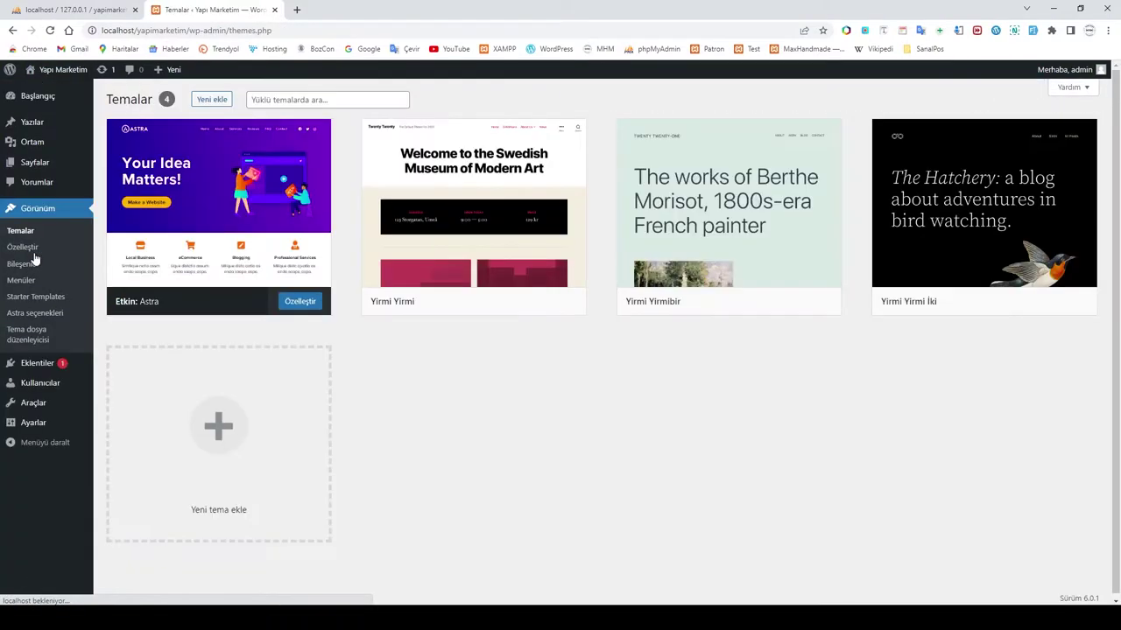
left_click(44, 302)
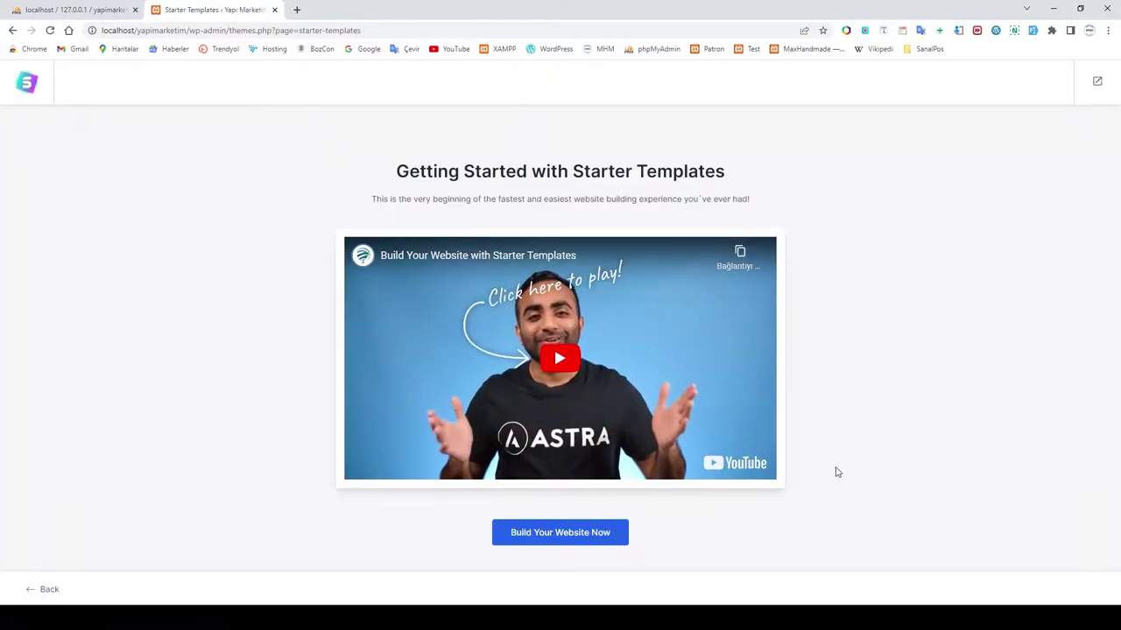
Step: Start building the website with Elementor as page builder and browse the template gallery
left_click(567, 535)
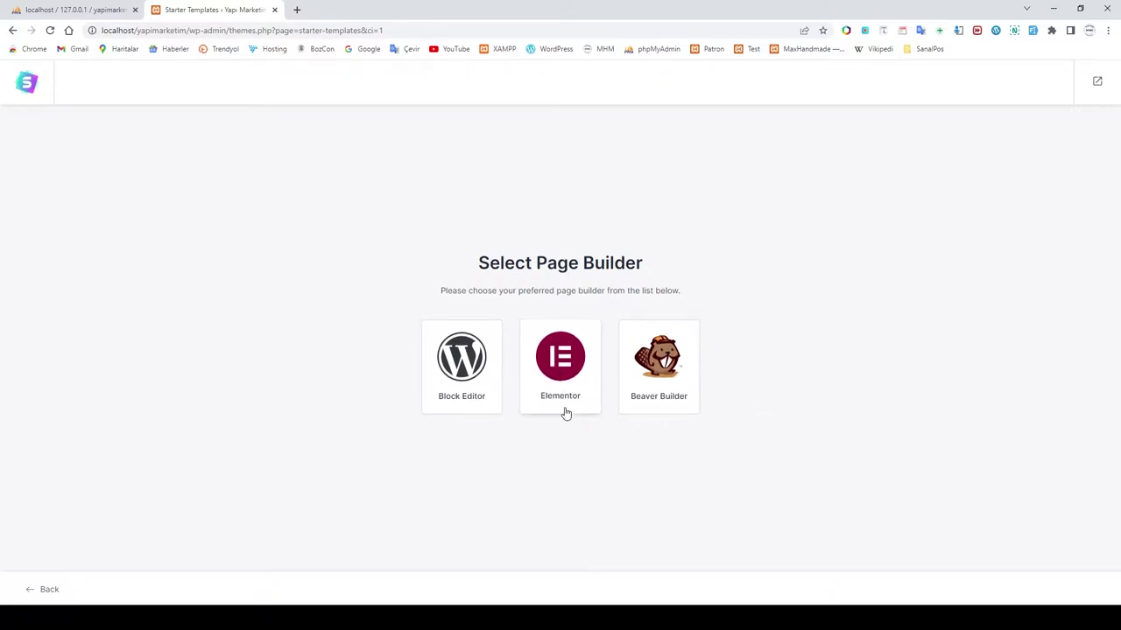
left_click(559, 392)
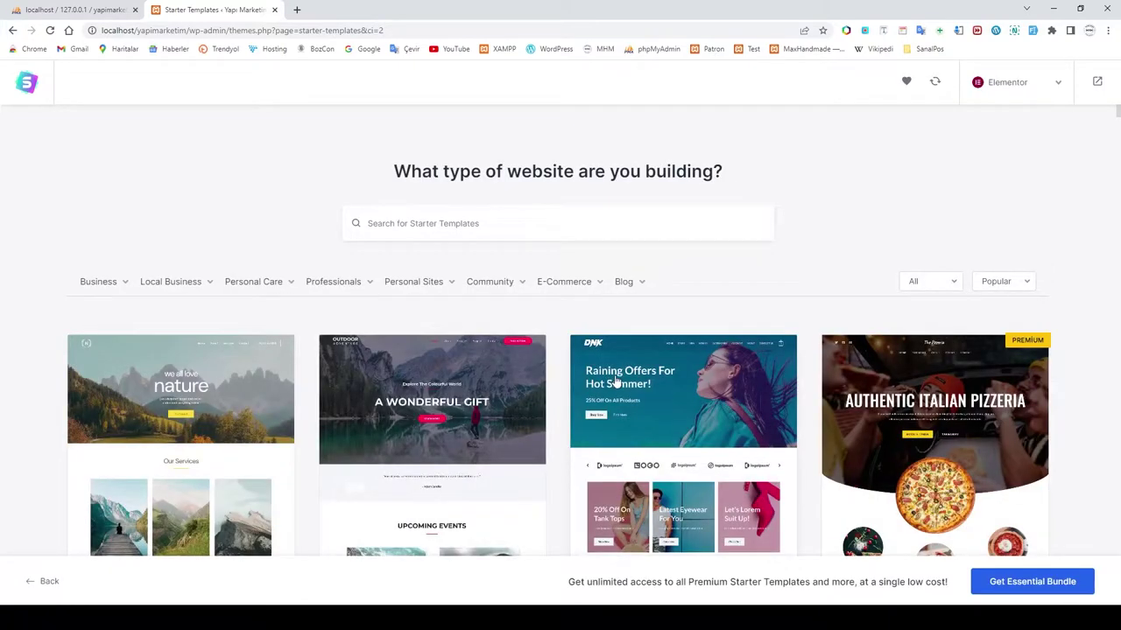
scroll(696, 421, "down", 1)
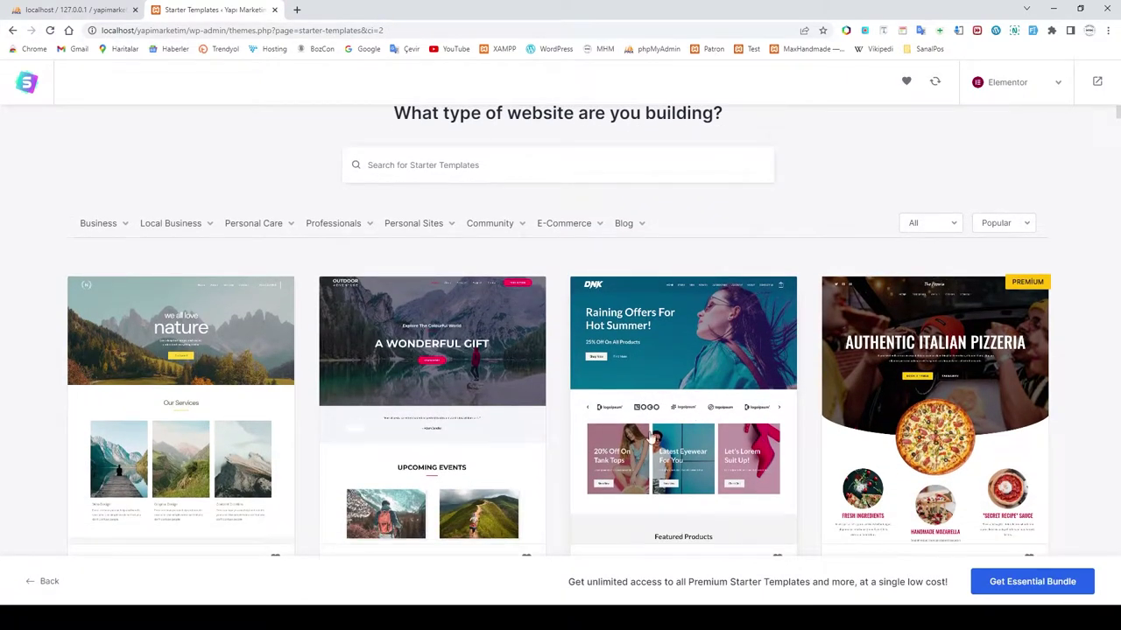
scroll(692, 420, "down", 2)
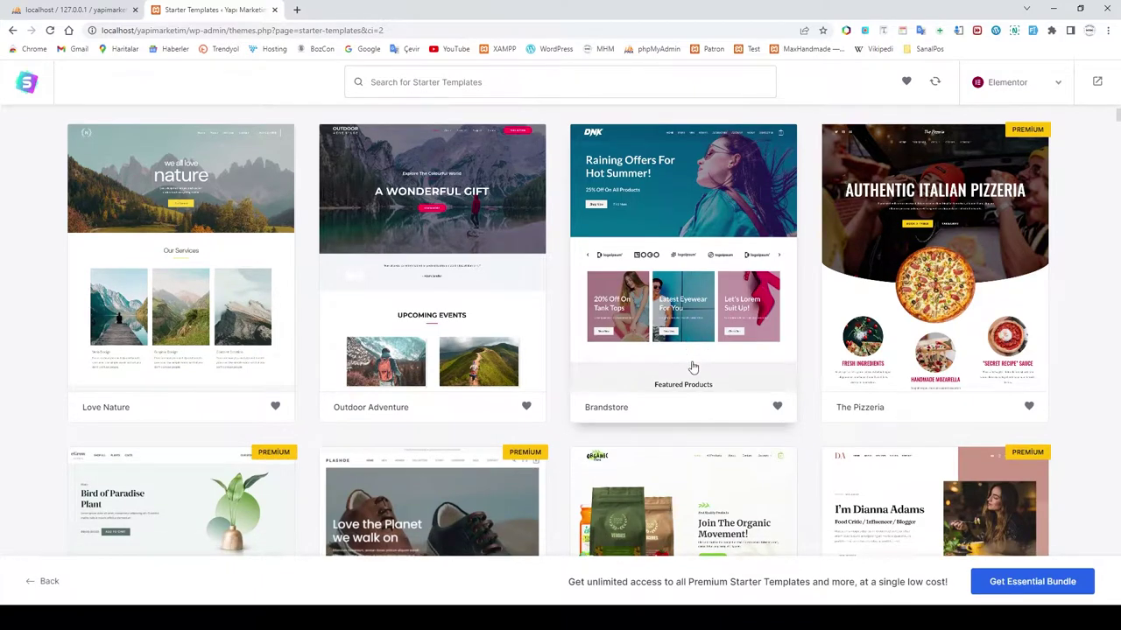
scroll(657, 405, "up", 2)
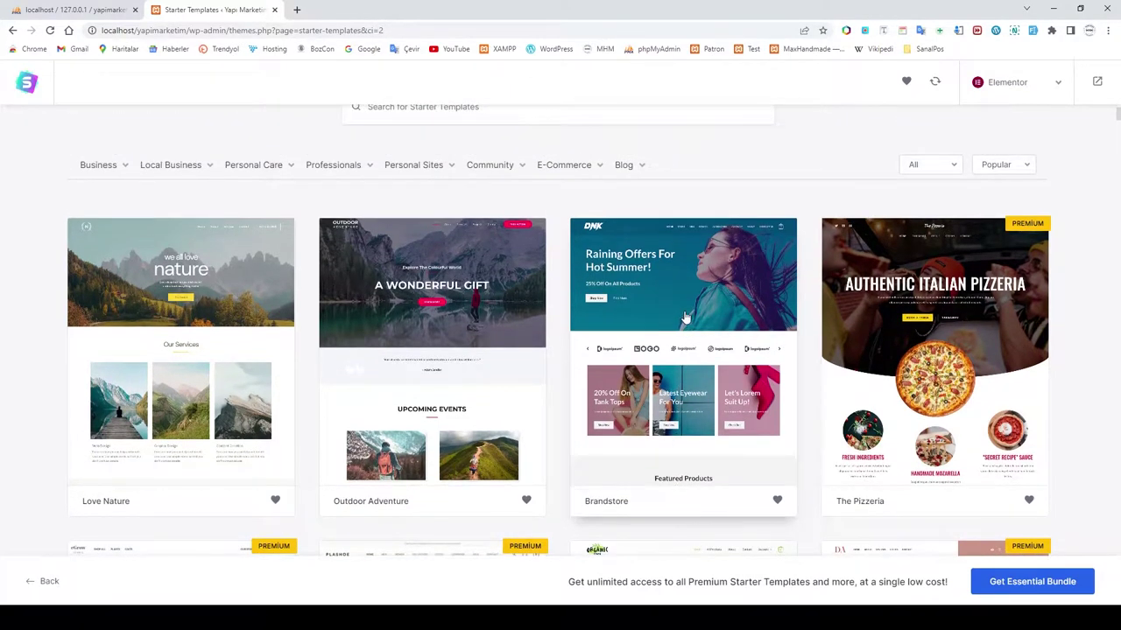
Step: Choose the Brandstore template and skip adding a logo
left_click(678, 396)
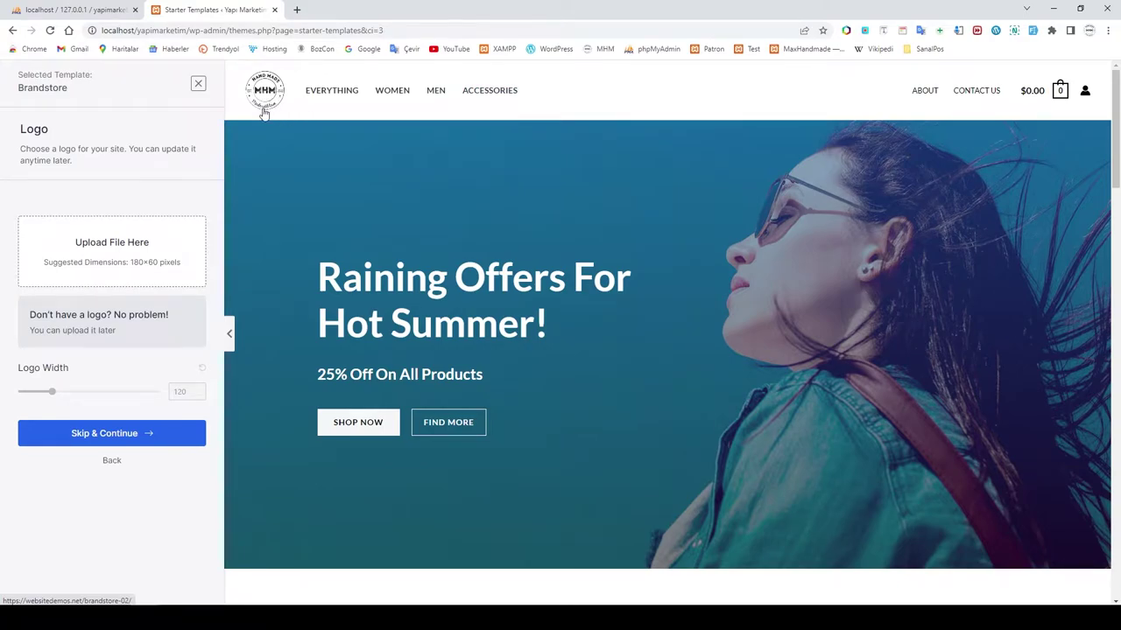
left_click(114, 433)
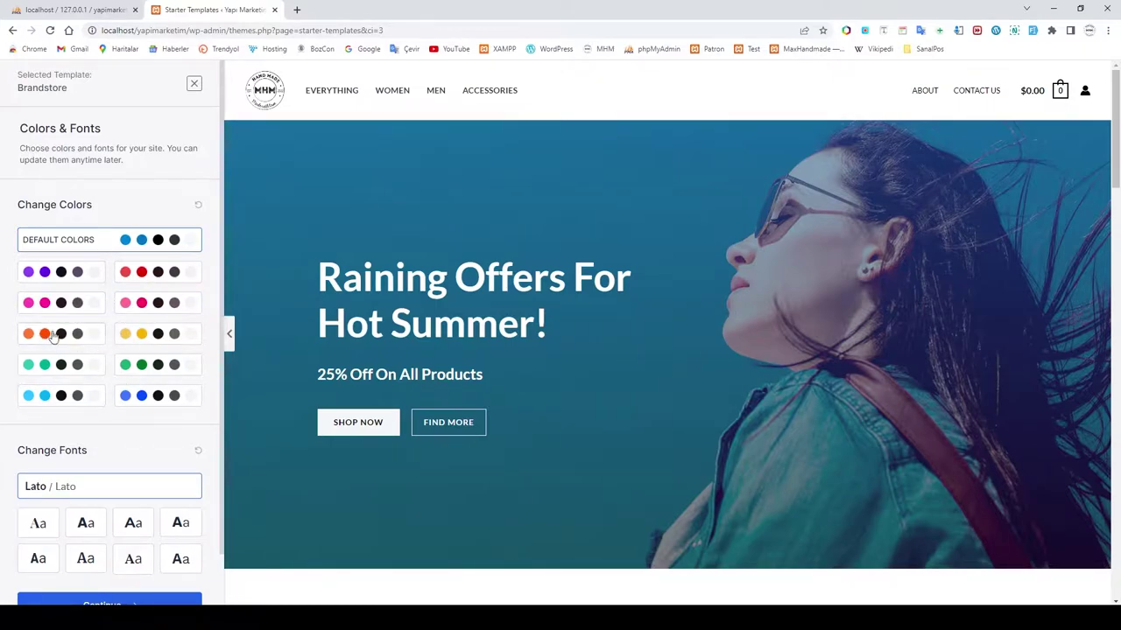
scroll(131, 380, "down", 2)
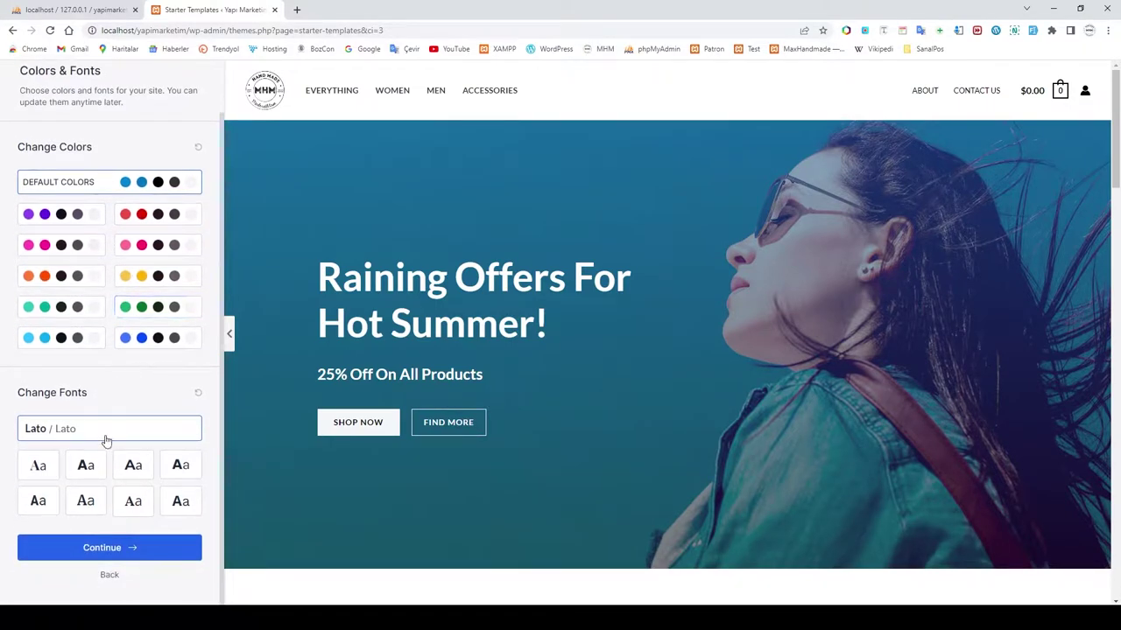
Step: Compare font pairings, settle on Poppins / Lato, and continue to the final step
left_click(136, 474)
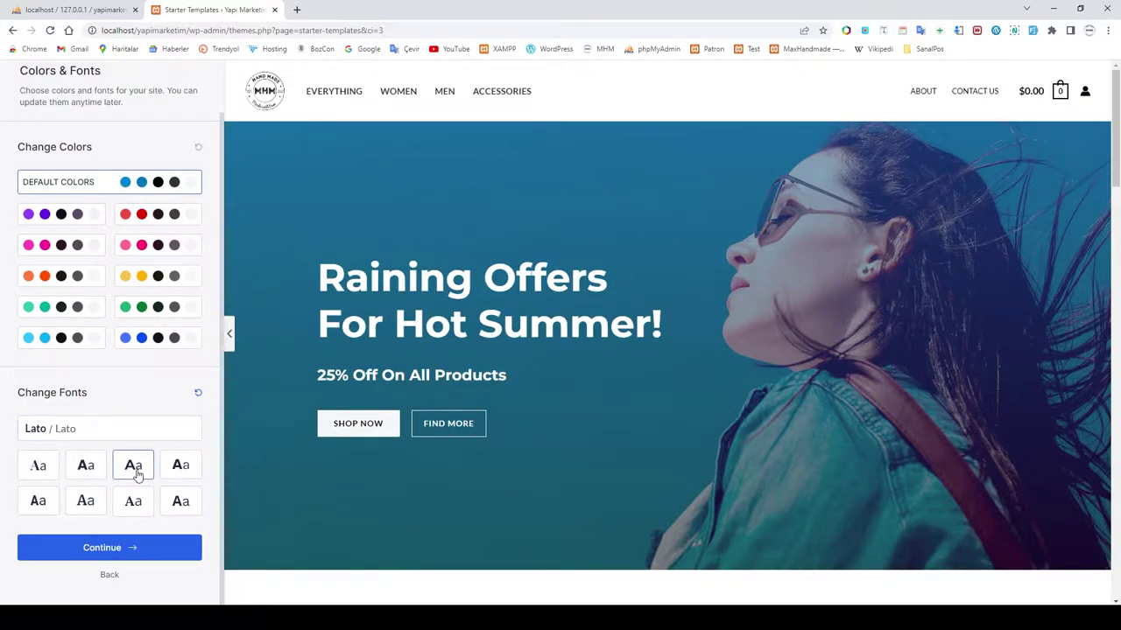
left_click(86, 467)
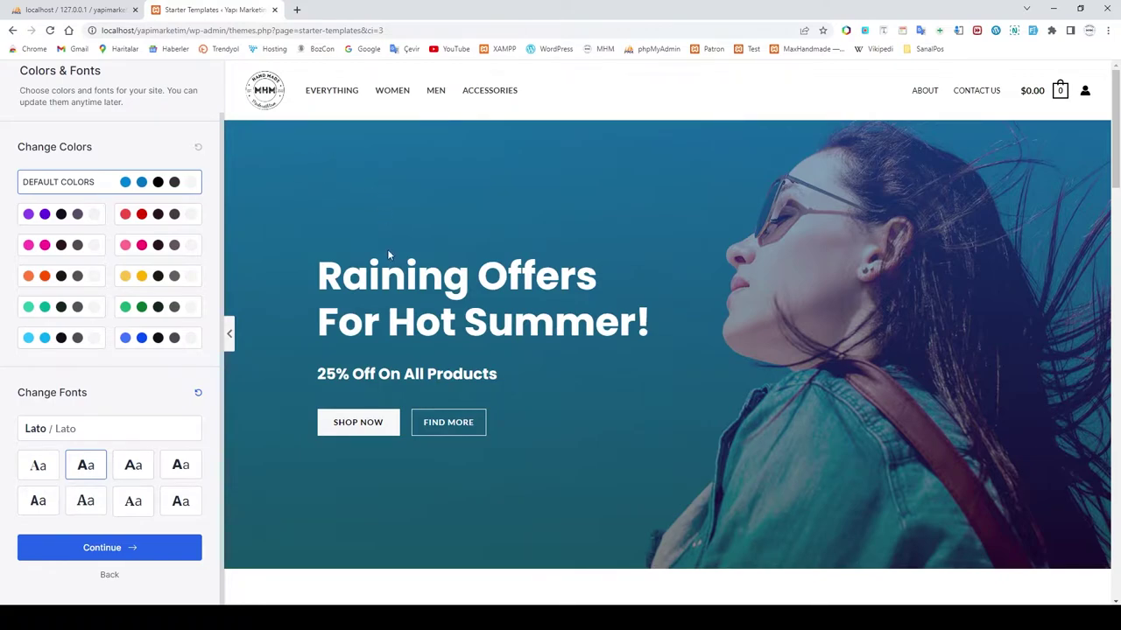
left_click(180, 465)
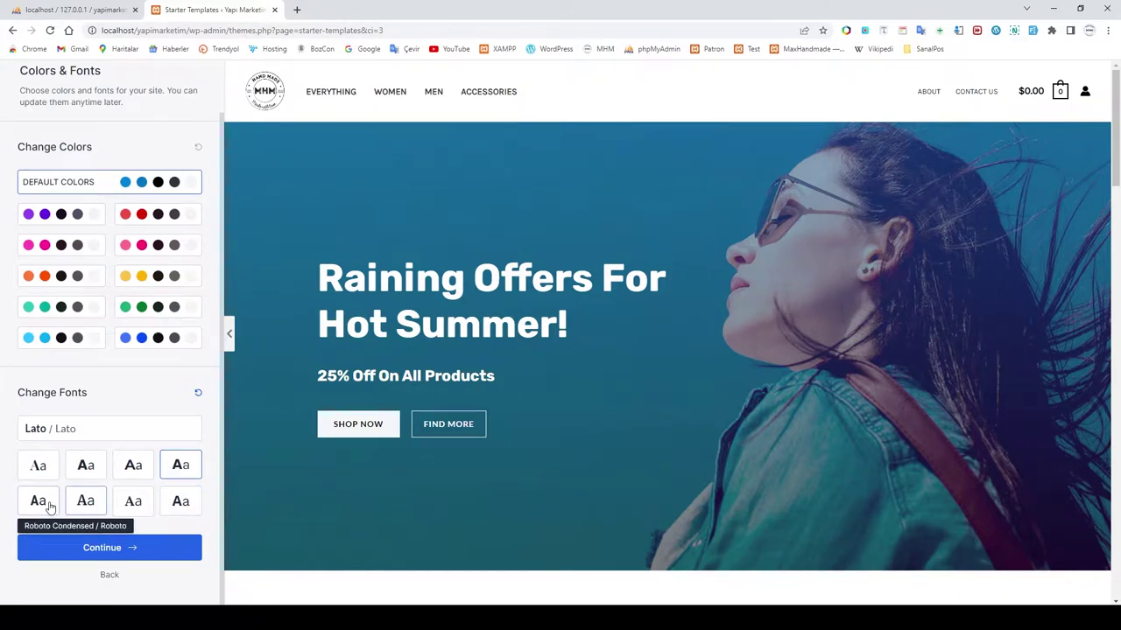
left_click(87, 467)
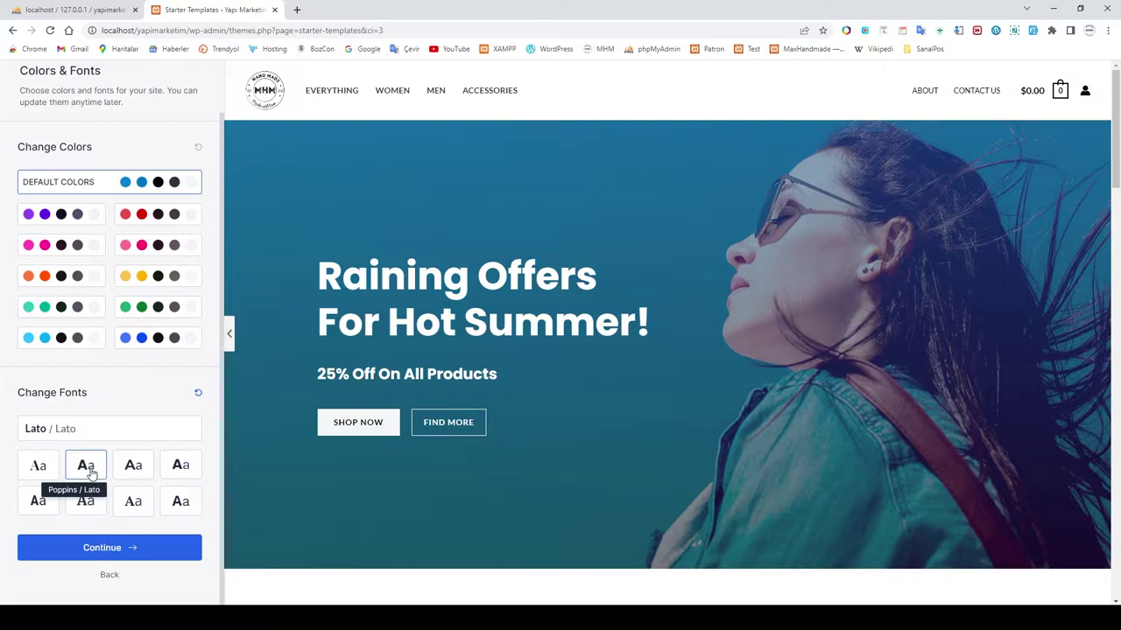
left_click(125, 548)
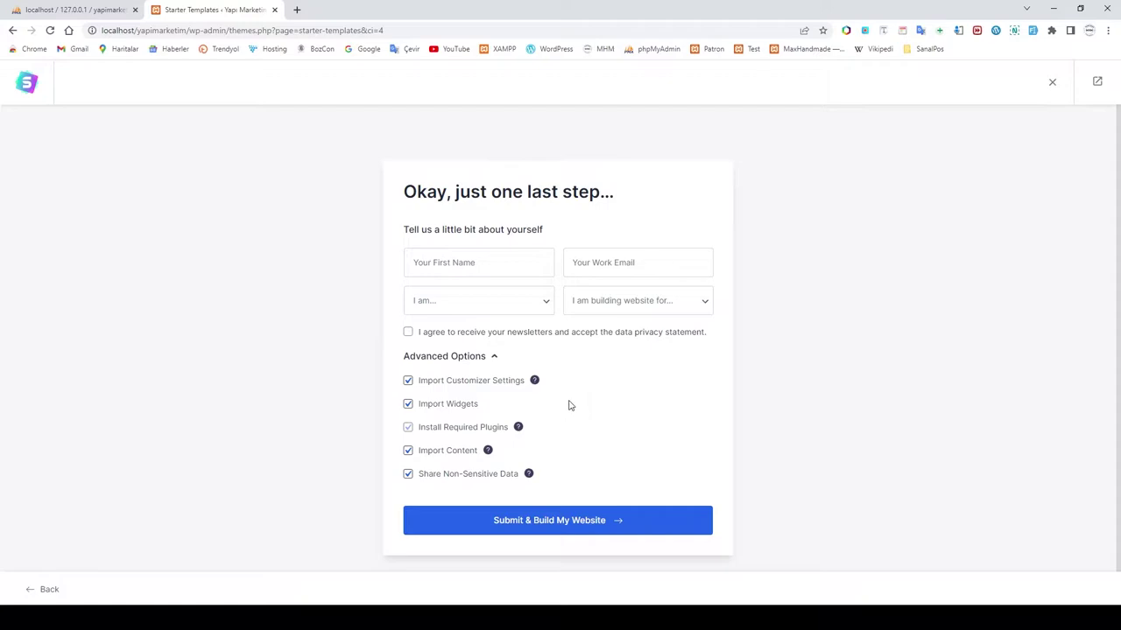
Step: Submit the final details to build the Brandstore-based site from the template
left_click(560, 526)
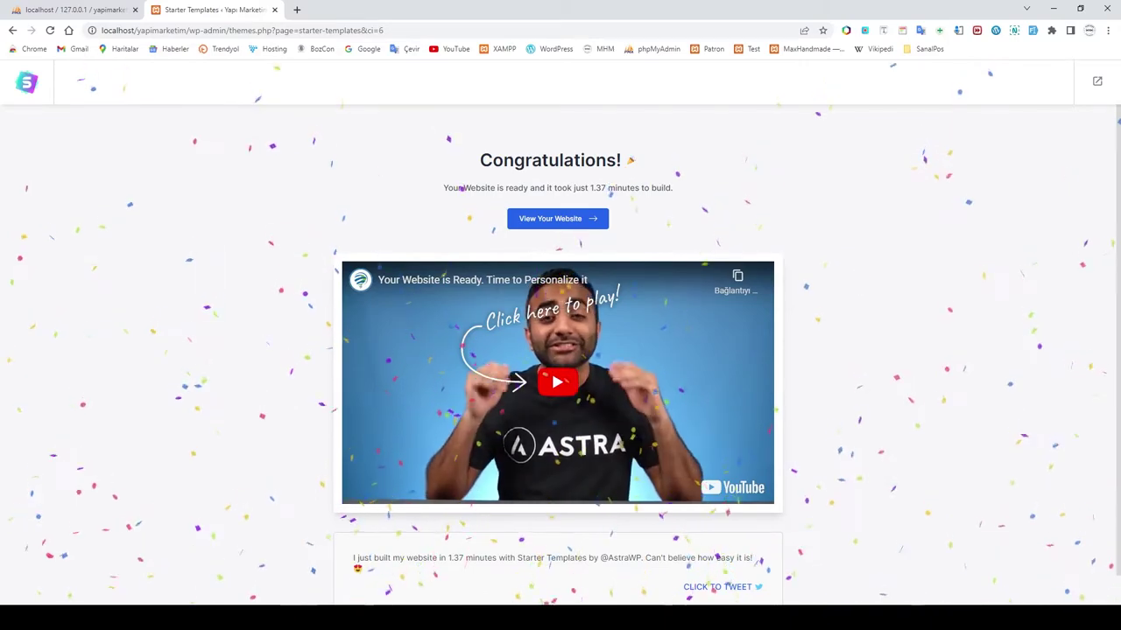
Step: Open the finished Yapı Marketim homepage in a new tab, scroll through it, then return to Starter Templates
scroll(895, 510, "down", 1)
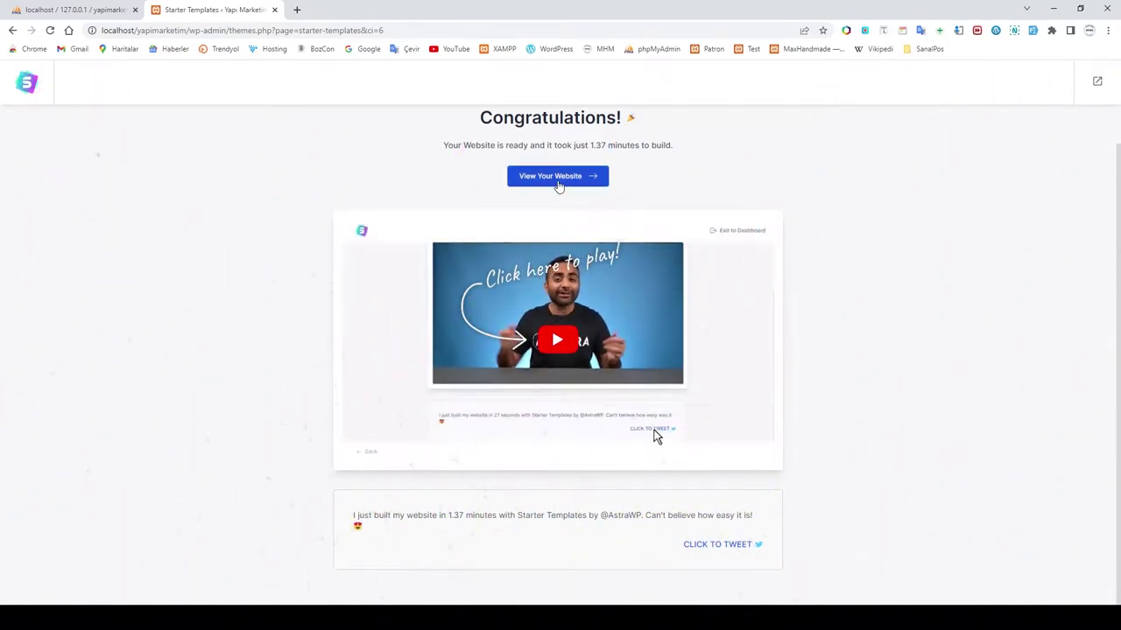
left_click(559, 178)
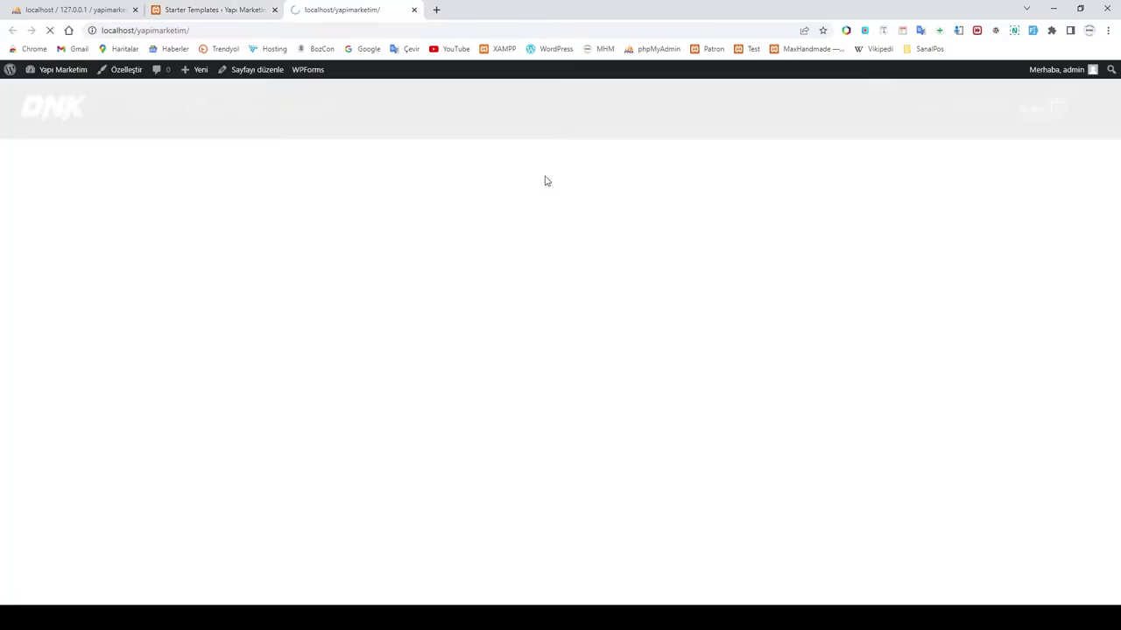
scroll(607, 293, "down", 8)
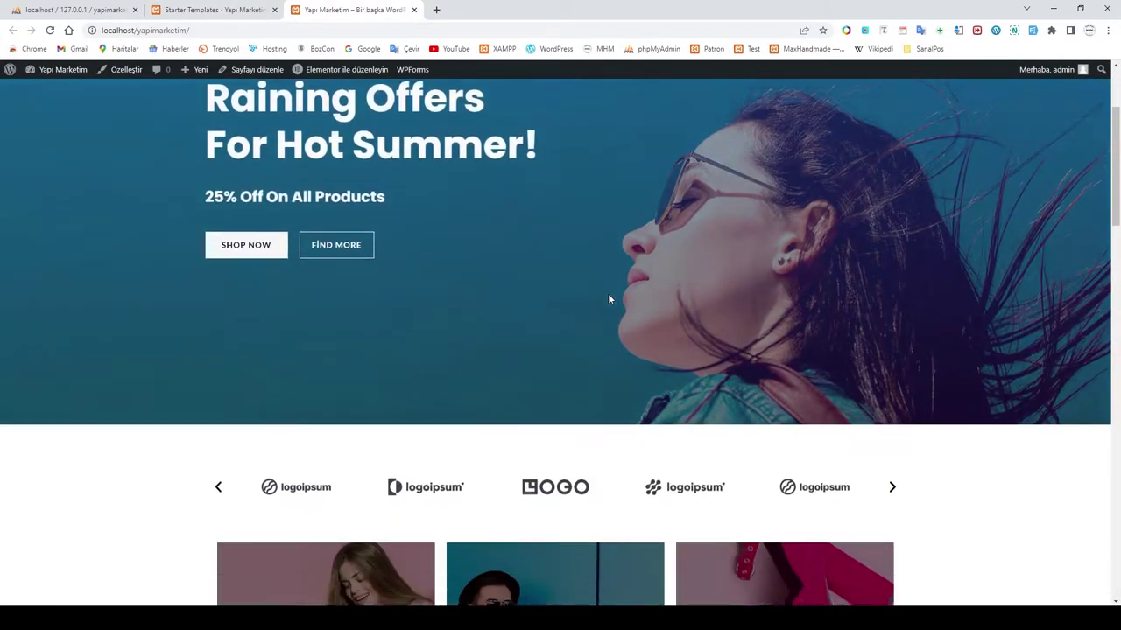
scroll(610, 300, "down", 12)
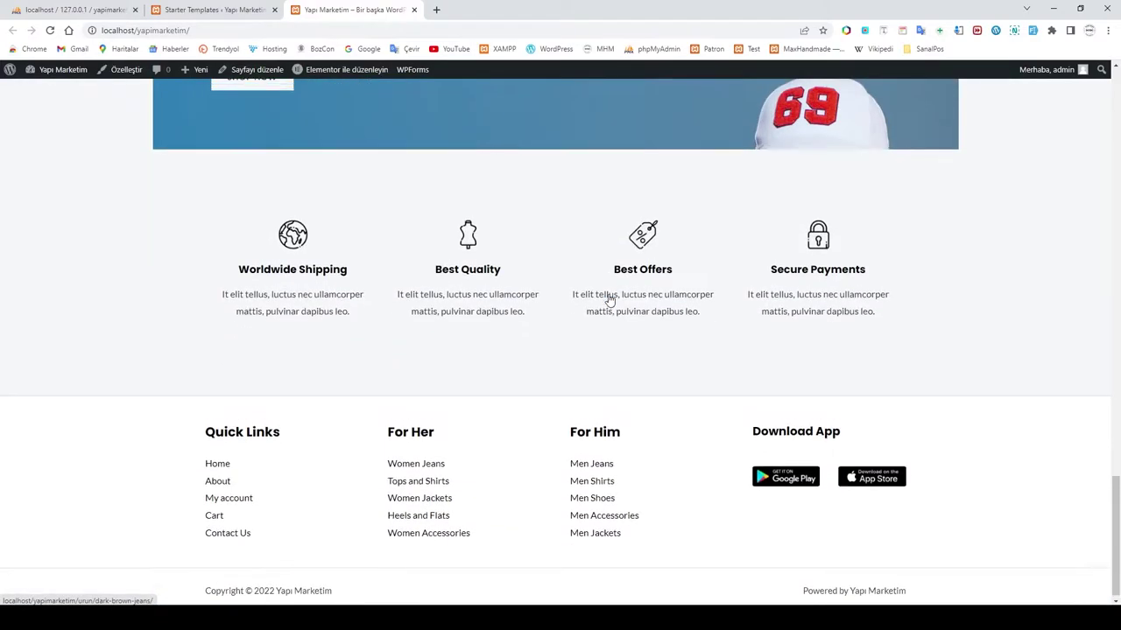
scroll(611, 299, "up", 15)
scroll(610, 301, "up", 5)
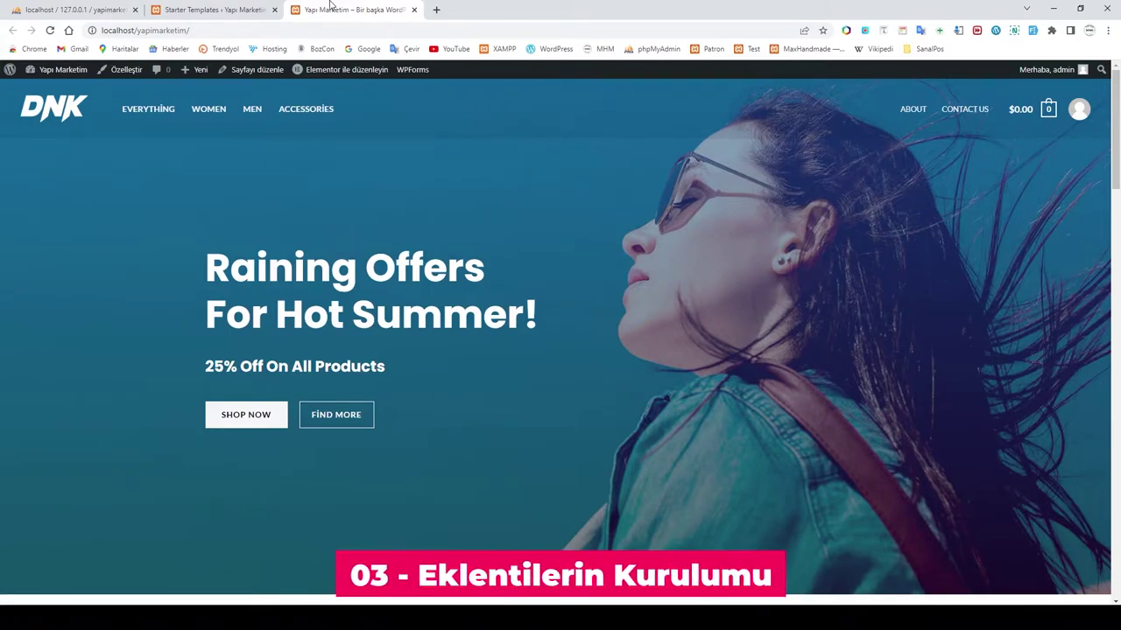
left_click(210, 13)
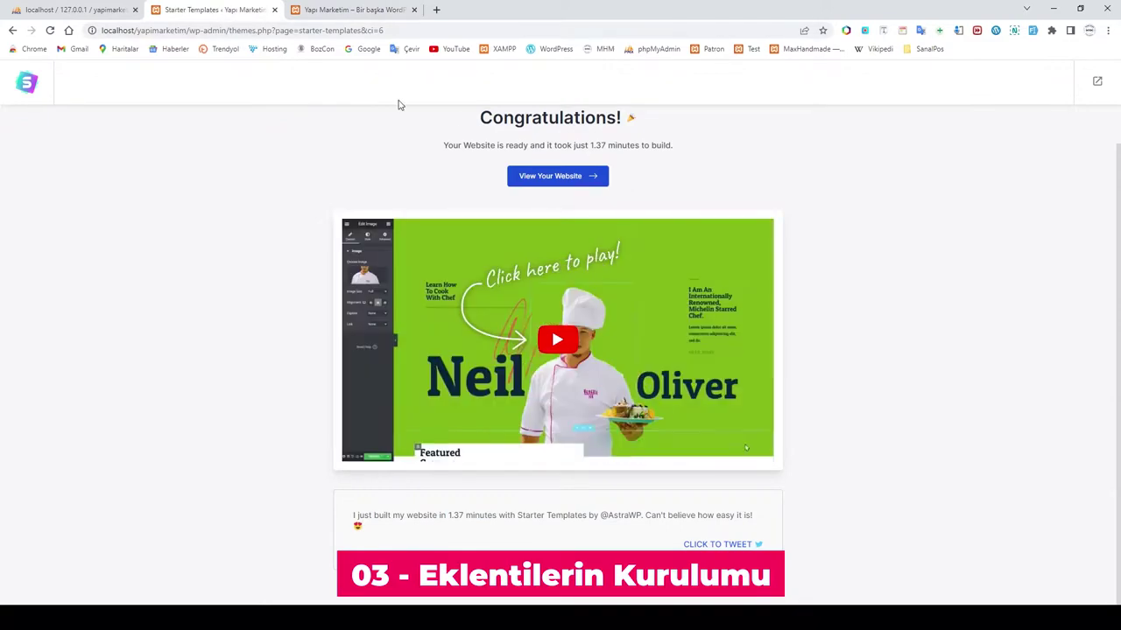
Step: Exit to the dashboard and dismiss the HTTPS notice and the Starter Templates rating request
left_click(1097, 83)
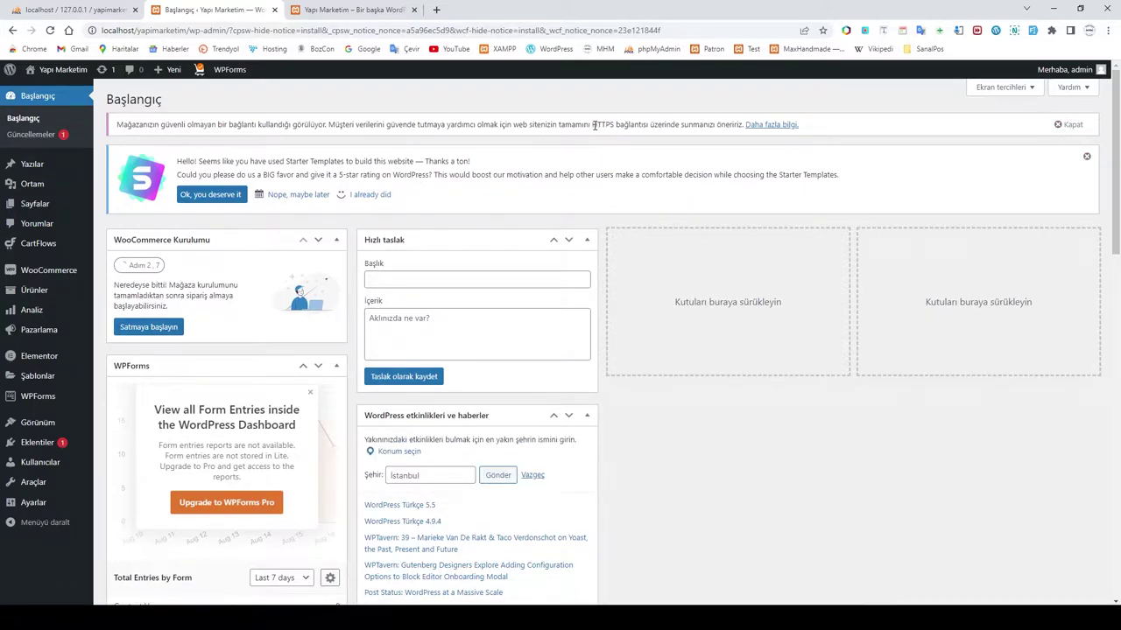
left_click_drag(593, 124, 613, 125)
left_click(1070, 127)
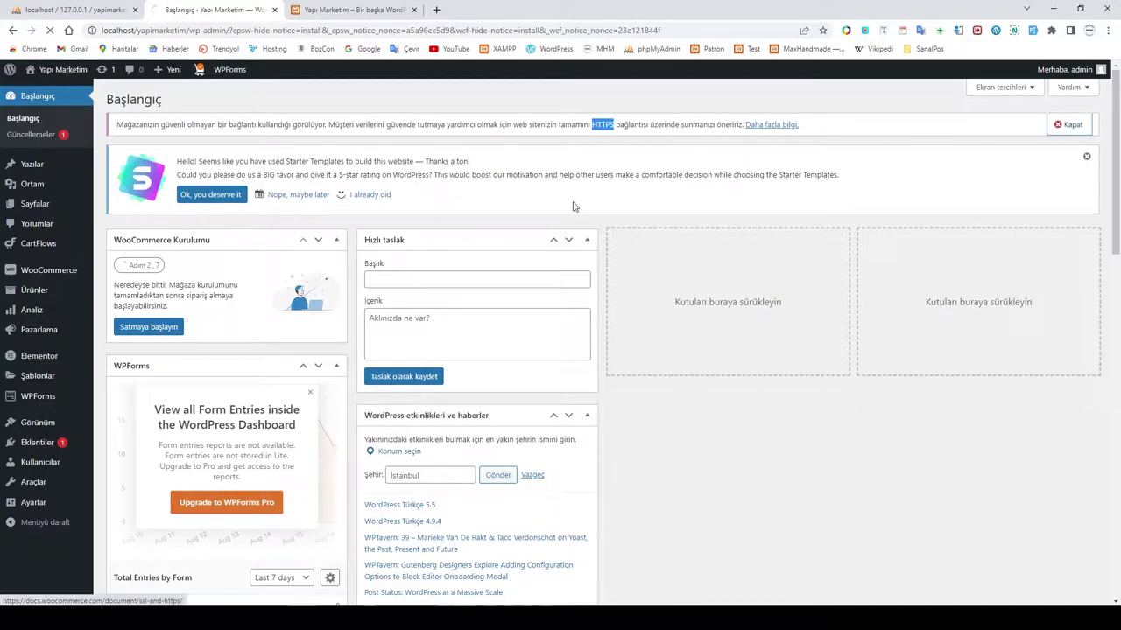
left_click(302, 165)
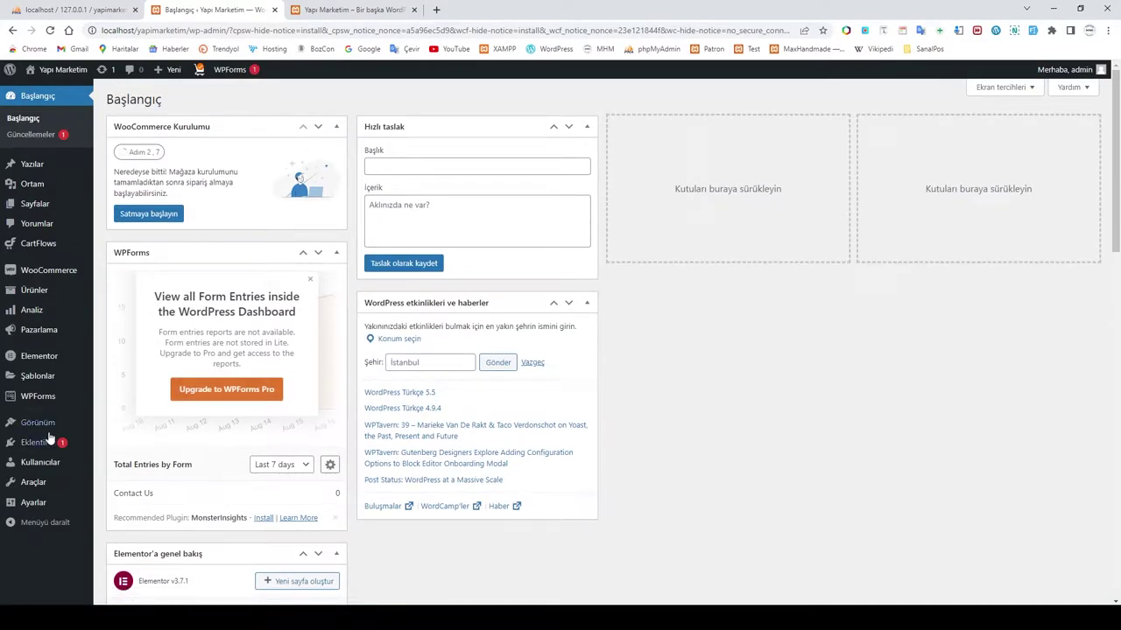
mouse_move(25, 447)
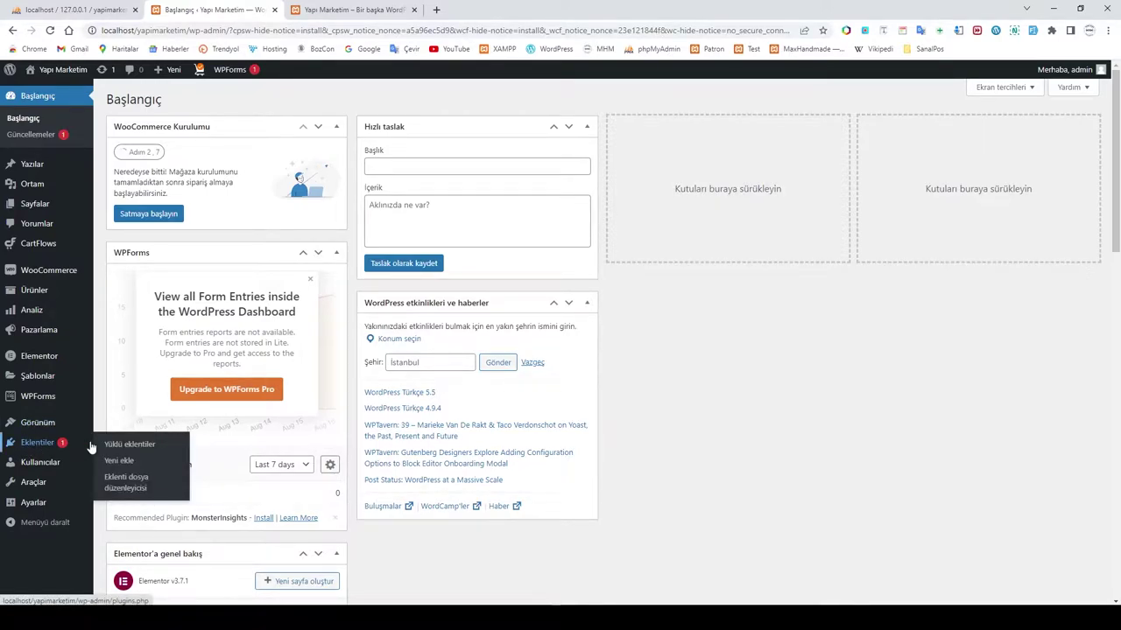
Step: Delete the Hello Dolly plugin from Yüklü eklentiler, confirming with Tamam
left_click(124, 446)
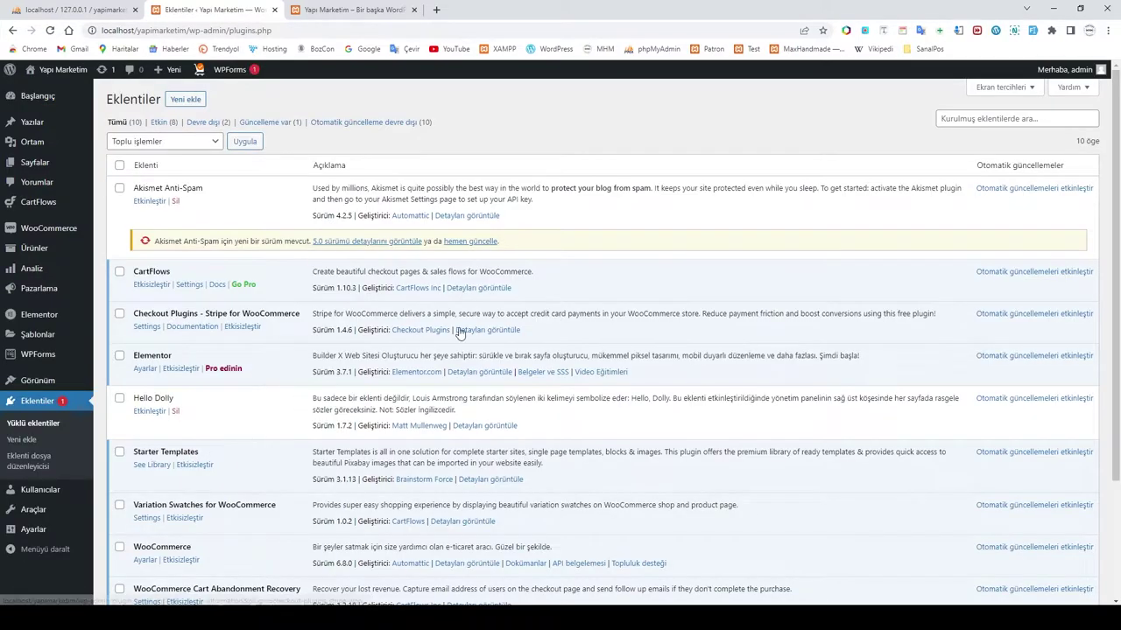
left_click(175, 411)
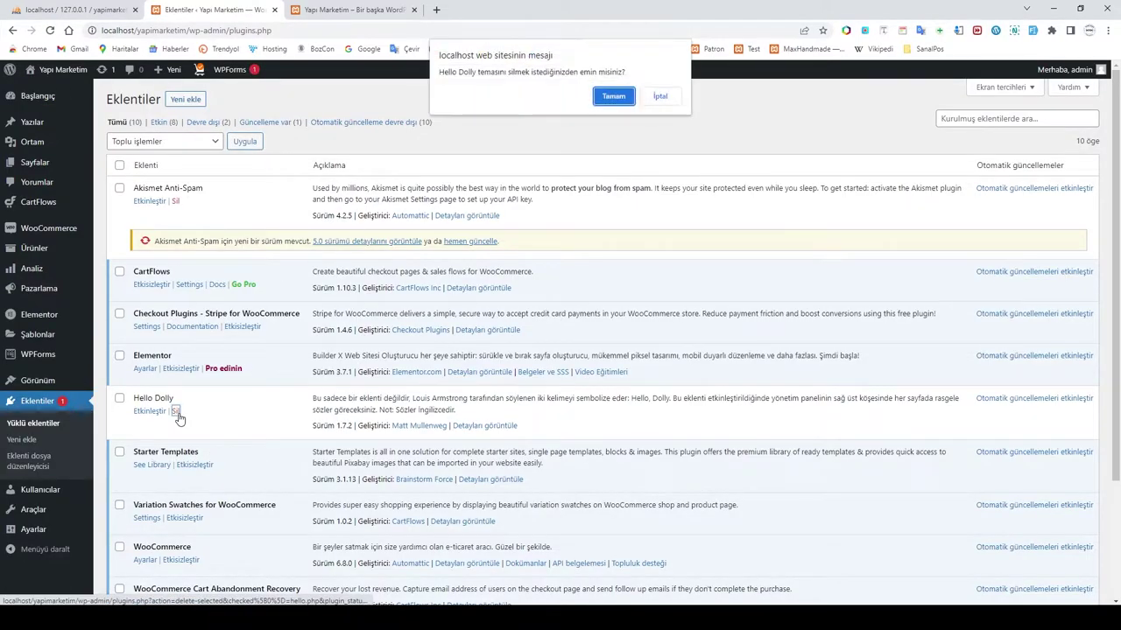
left_click(612, 98)
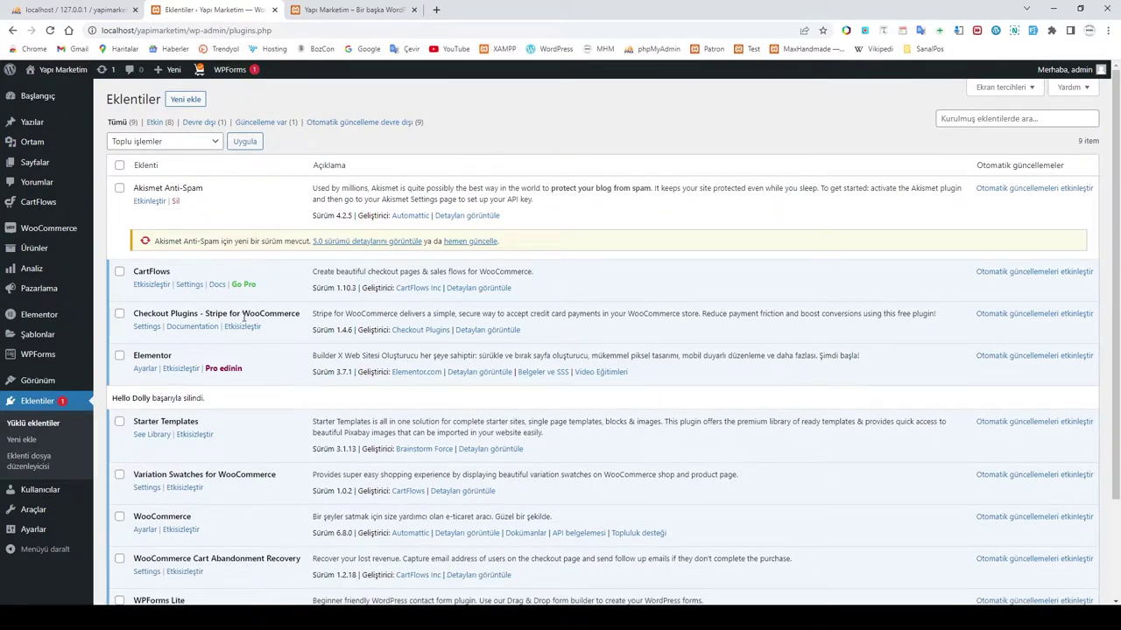
scroll(243, 318, "down", 3)
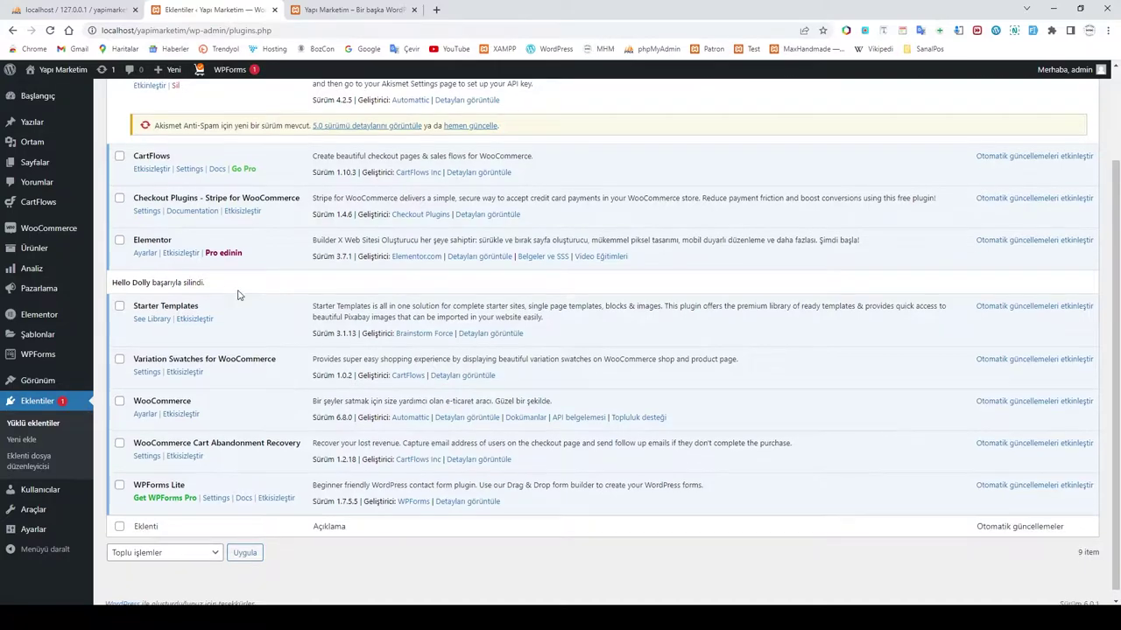
scroll(254, 315, "up", 3)
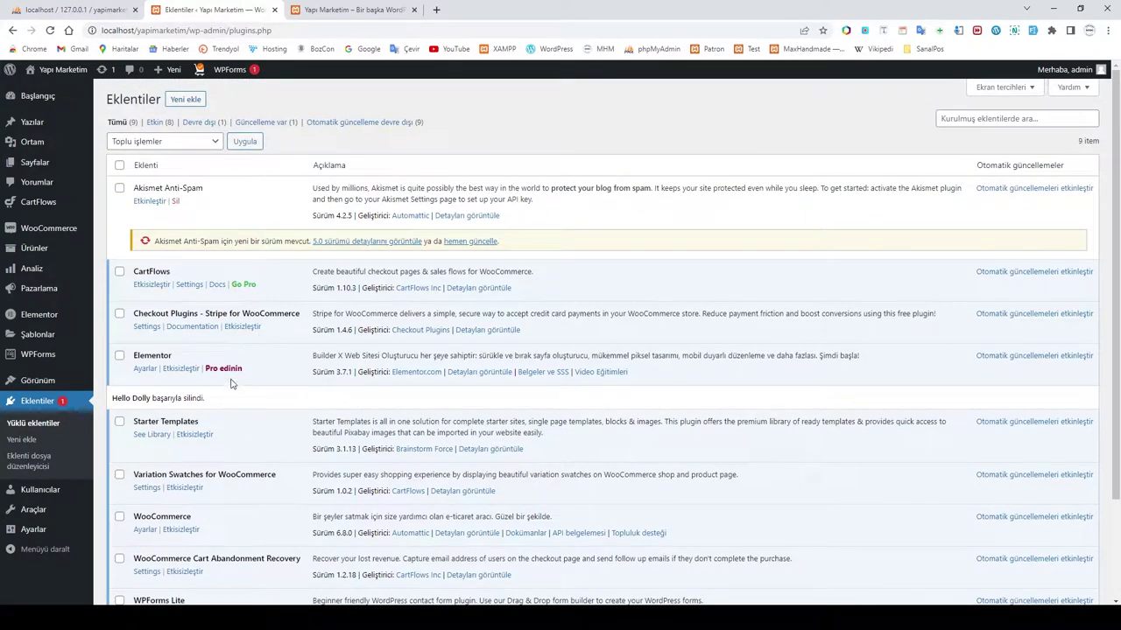
Step: Search new plugins for 'paytr', install PayTR Sanal POS WooCommerce, then clear the search box
left_click(186, 100)
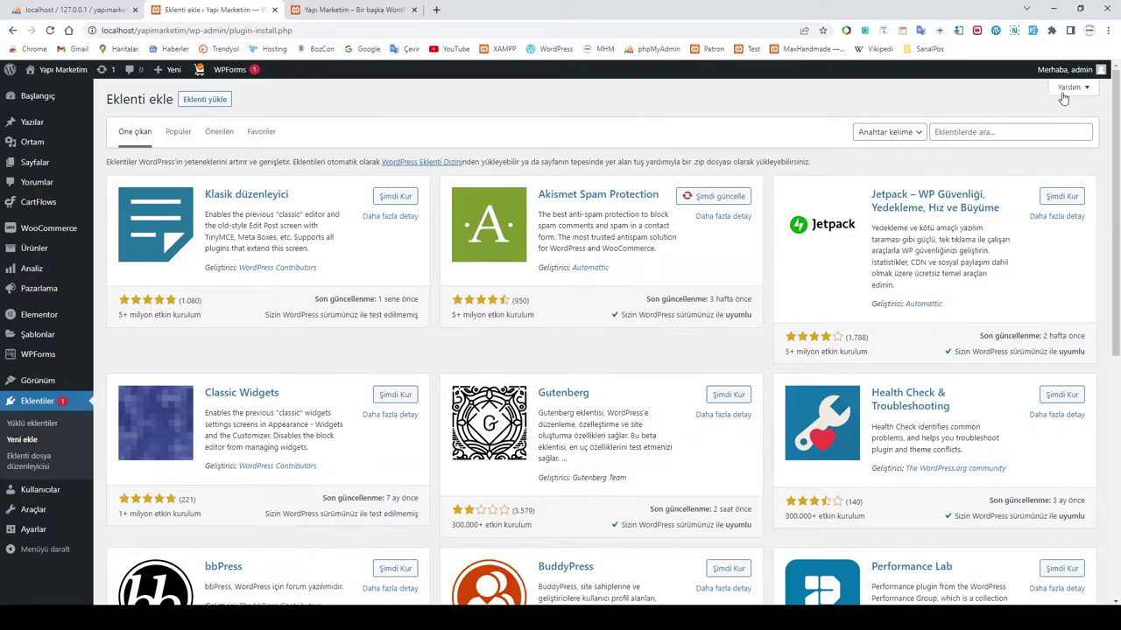
left_click(981, 133)
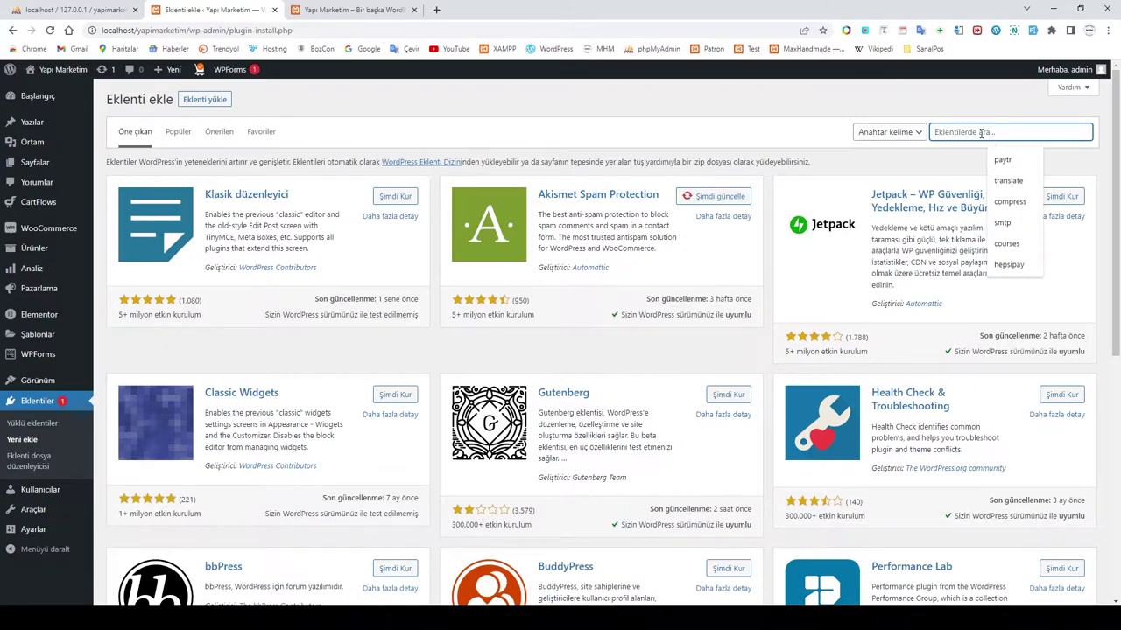
type("payrt")
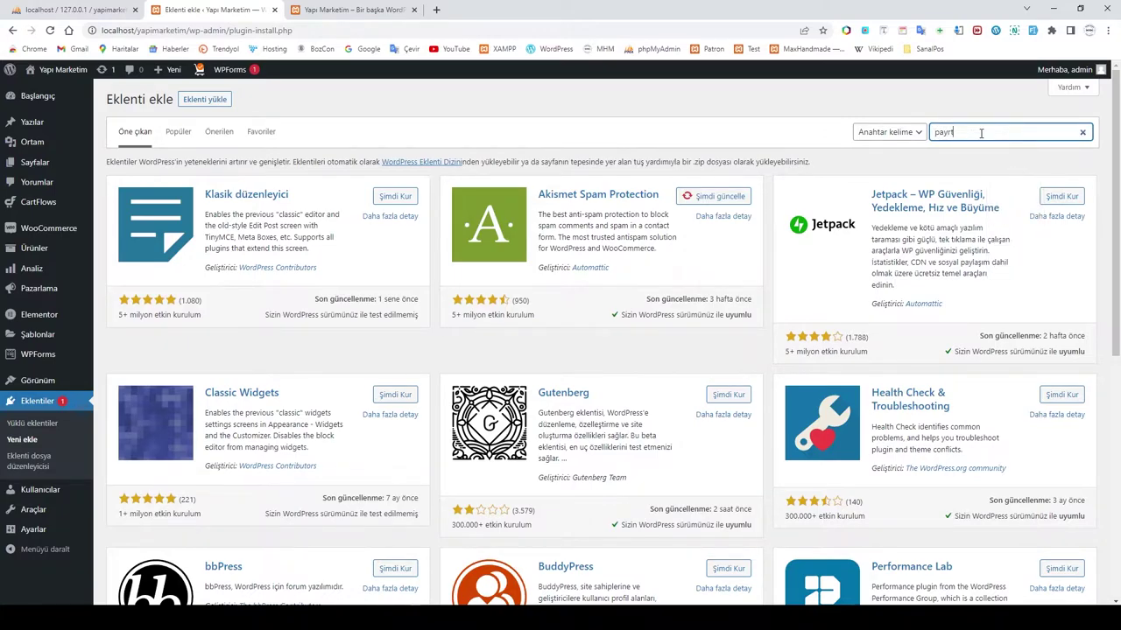
key("BackSpace")
key("BackSpace")
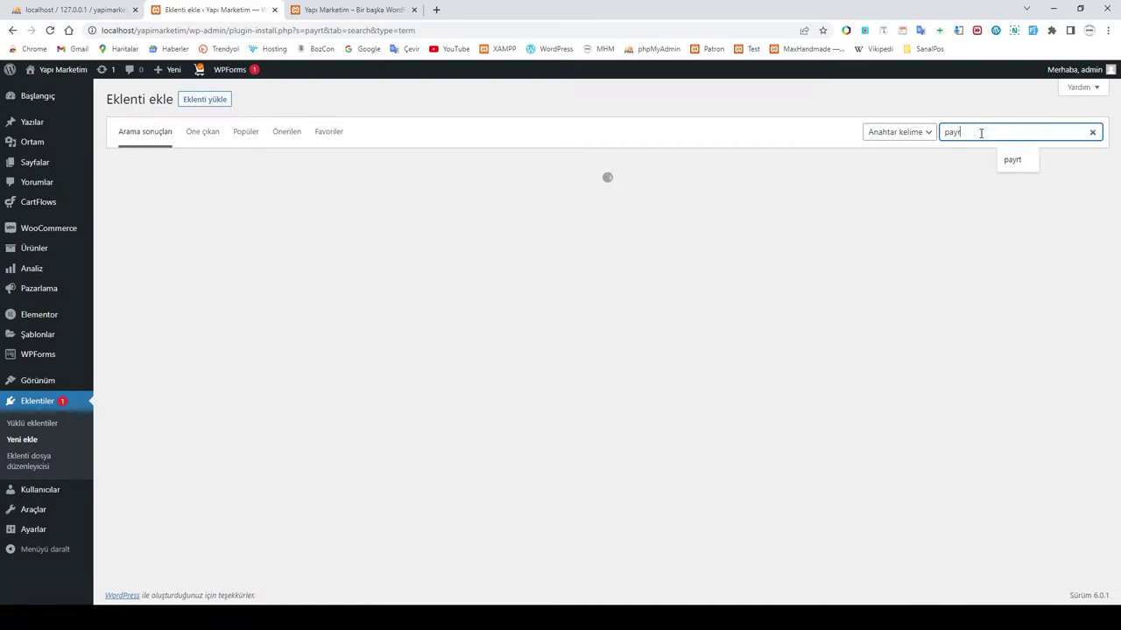
type("tr")
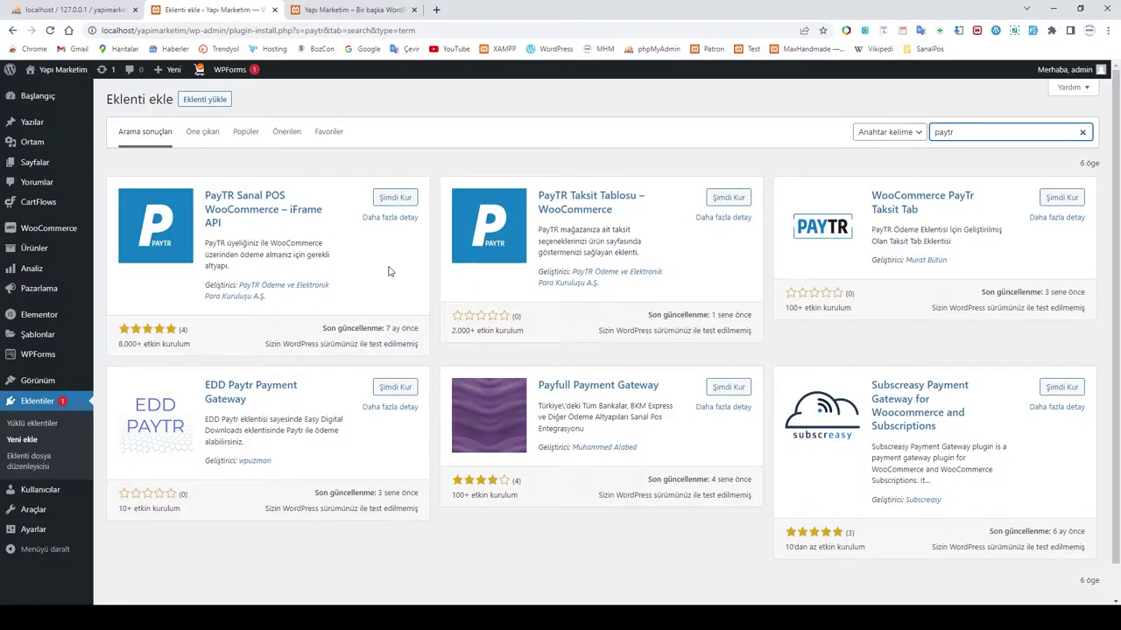
left_click(396, 198)
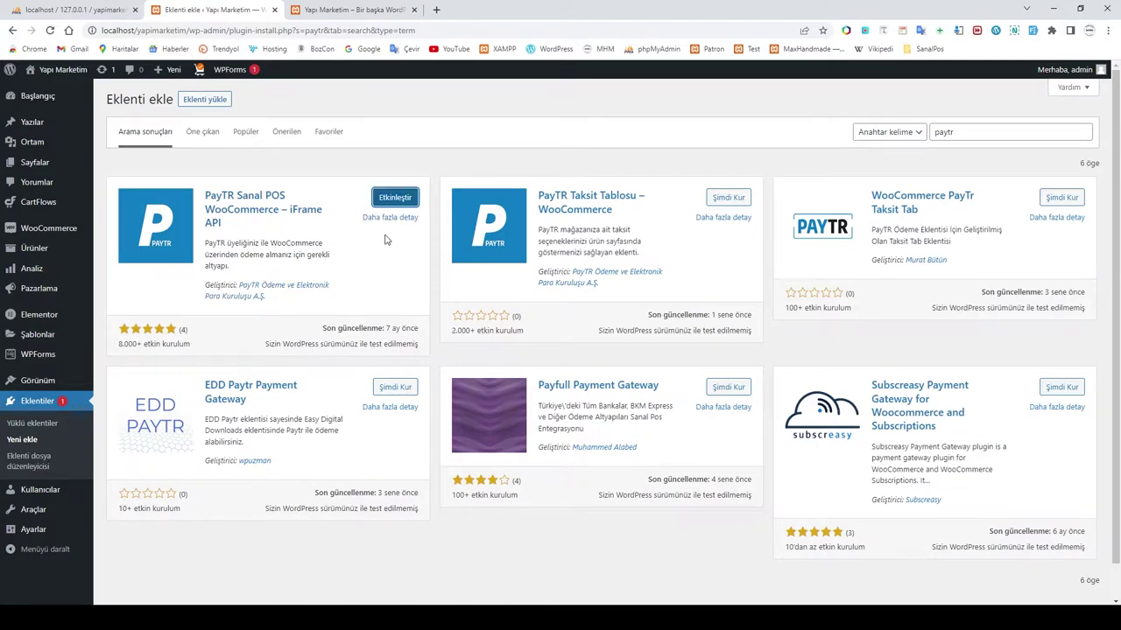
double_click(963, 133)
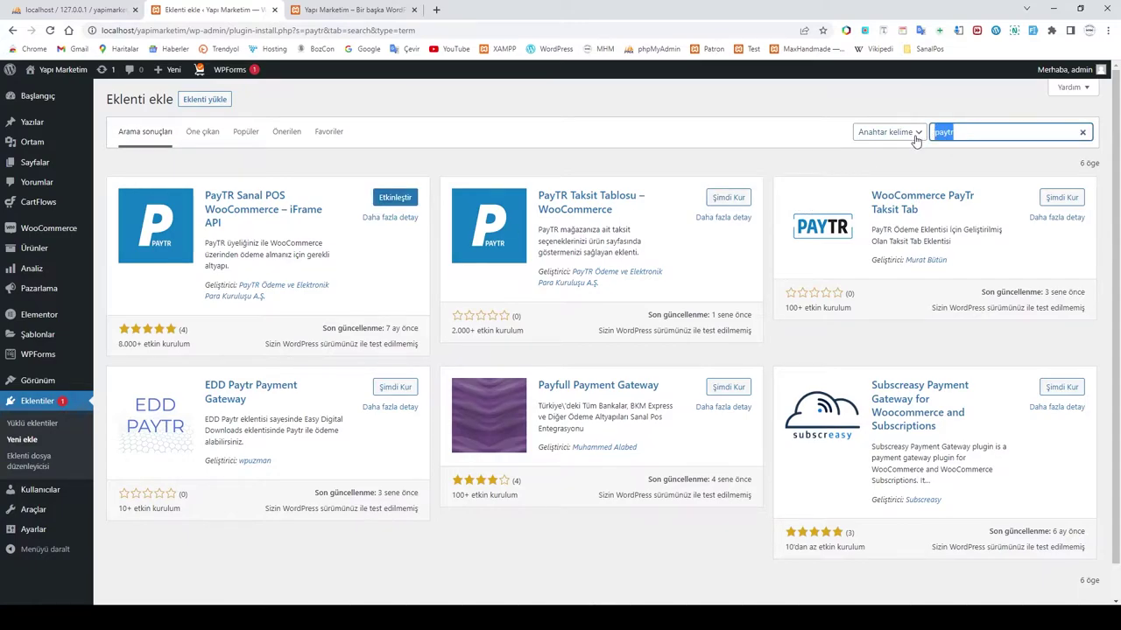
key("BackSpace")
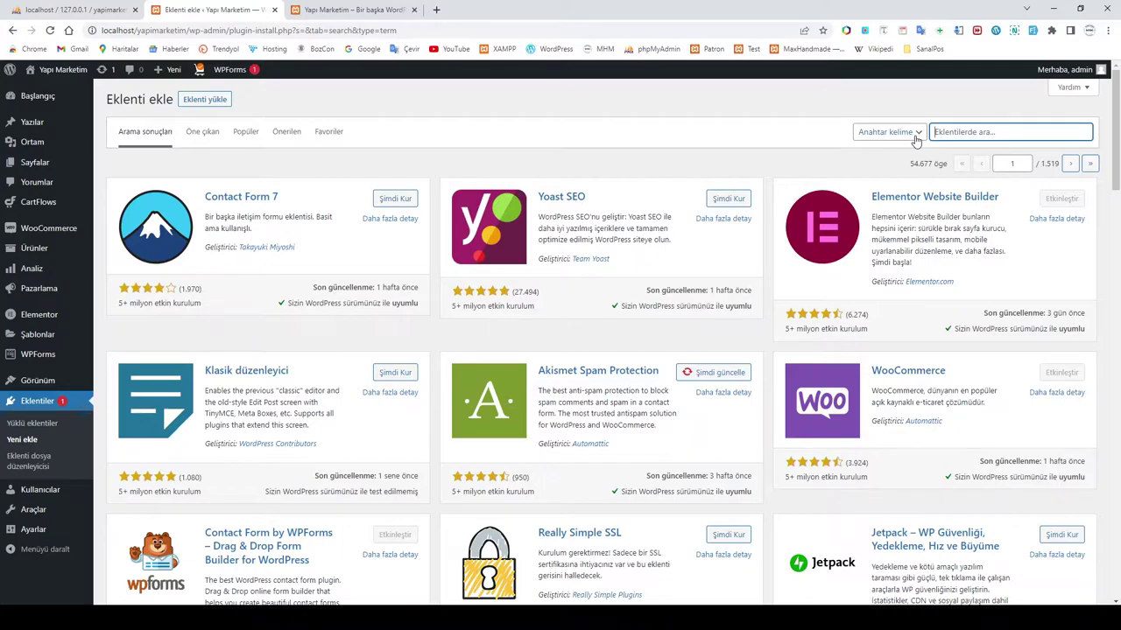
Step: Search for 'smart cod', install WooCommerce Smart COD, then clear the search box
type("smart cod")
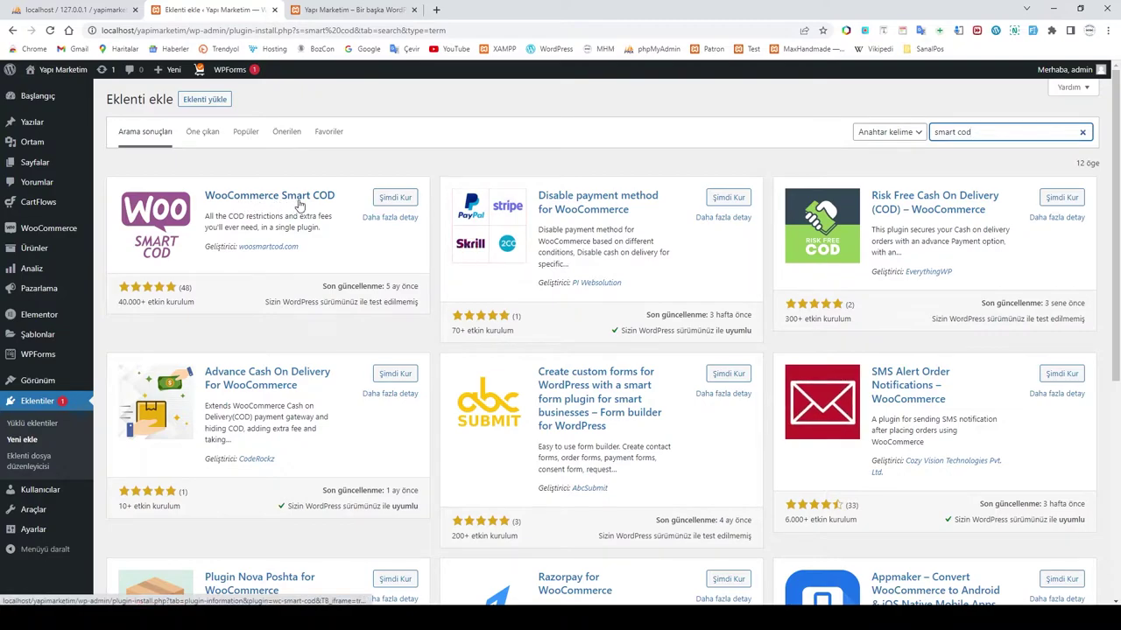
left_click(383, 199)
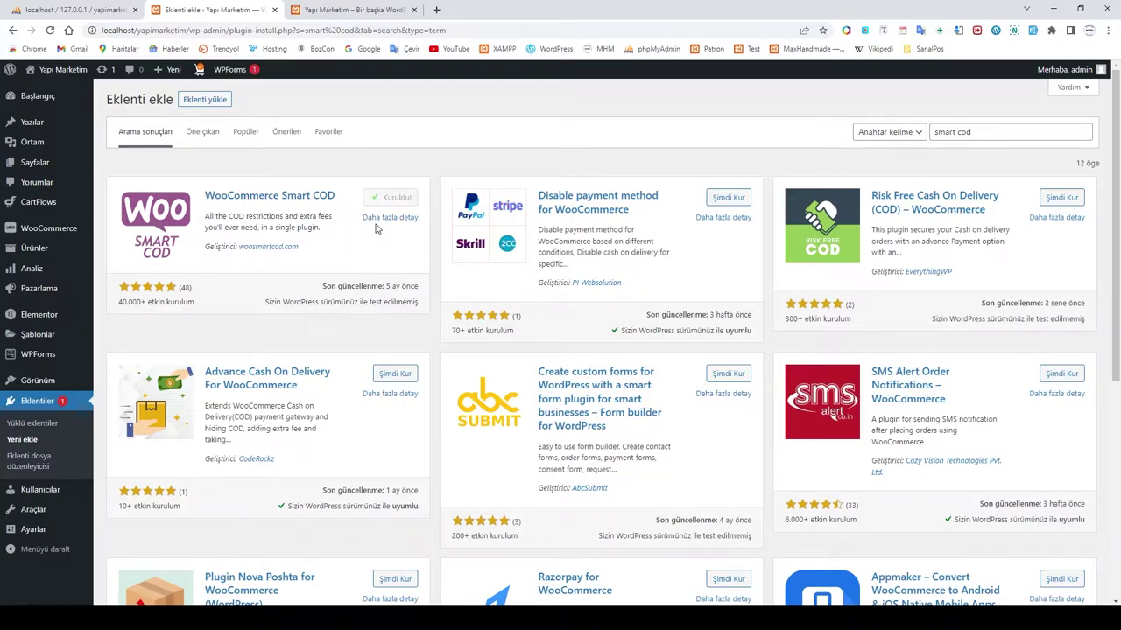
left_click(997, 132)
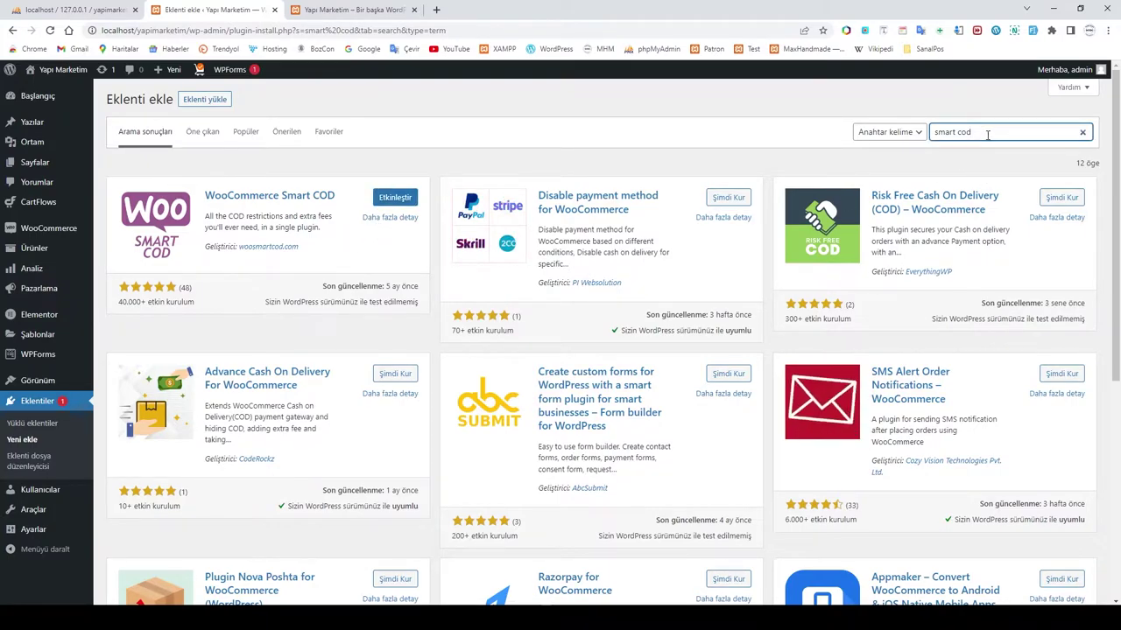
left_click_drag(984, 133, 931, 131)
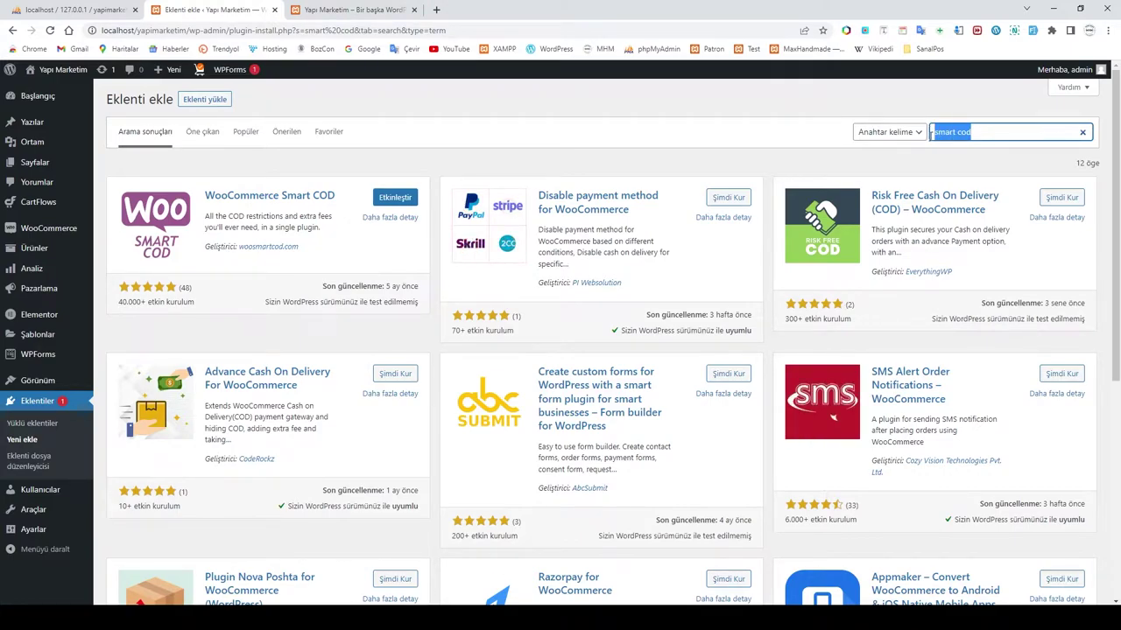
key("BackSpace")
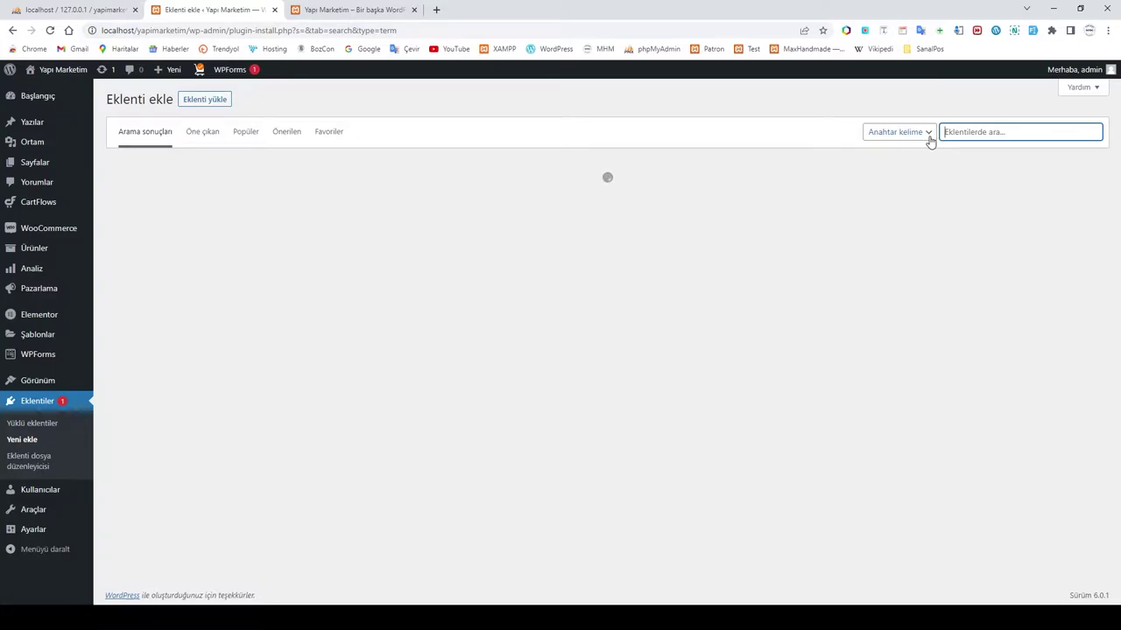
Step: Search 'wc hide', install WC Hide Shipping Methods, then empty the plugin search box
type("wc hide")
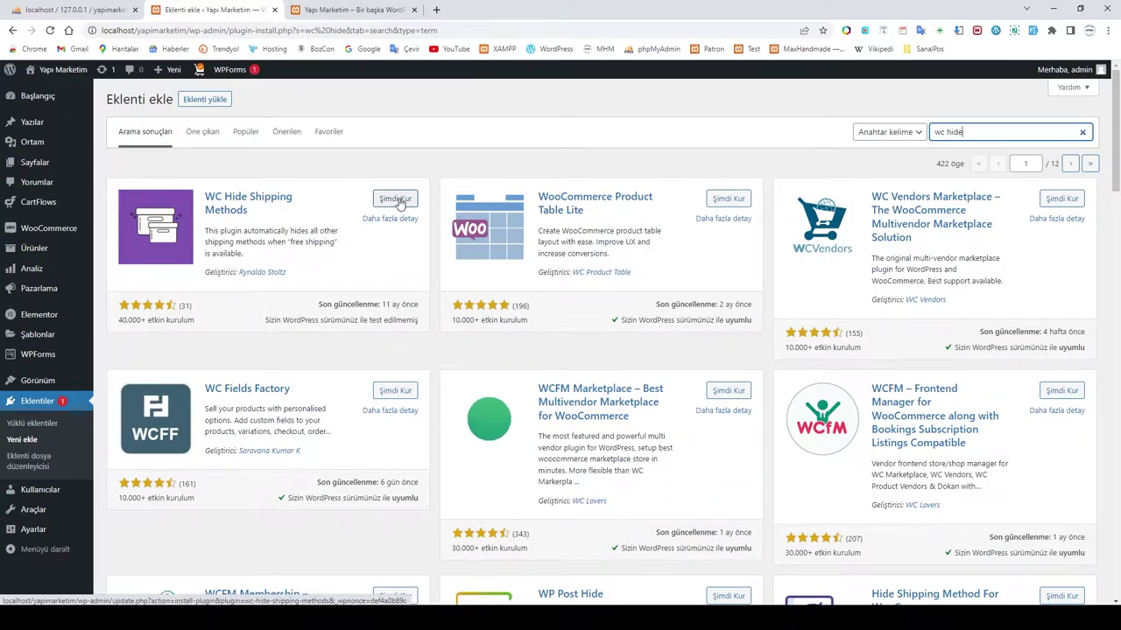
left_click(397, 201)
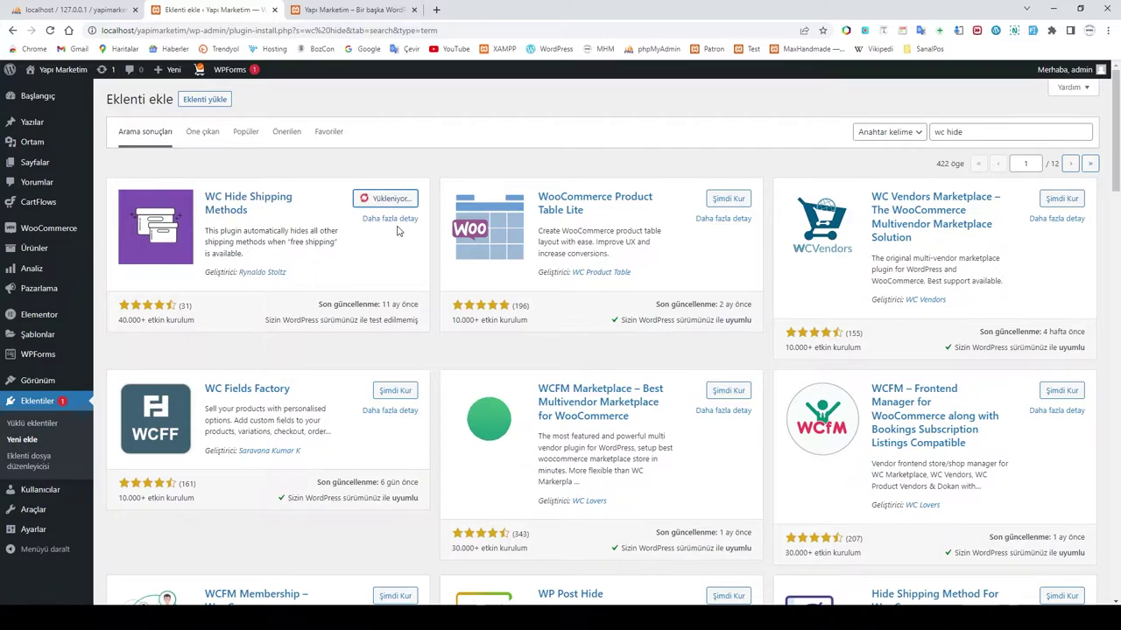
left_click(972, 131)
left_click_drag(972, 132, 913, 138)
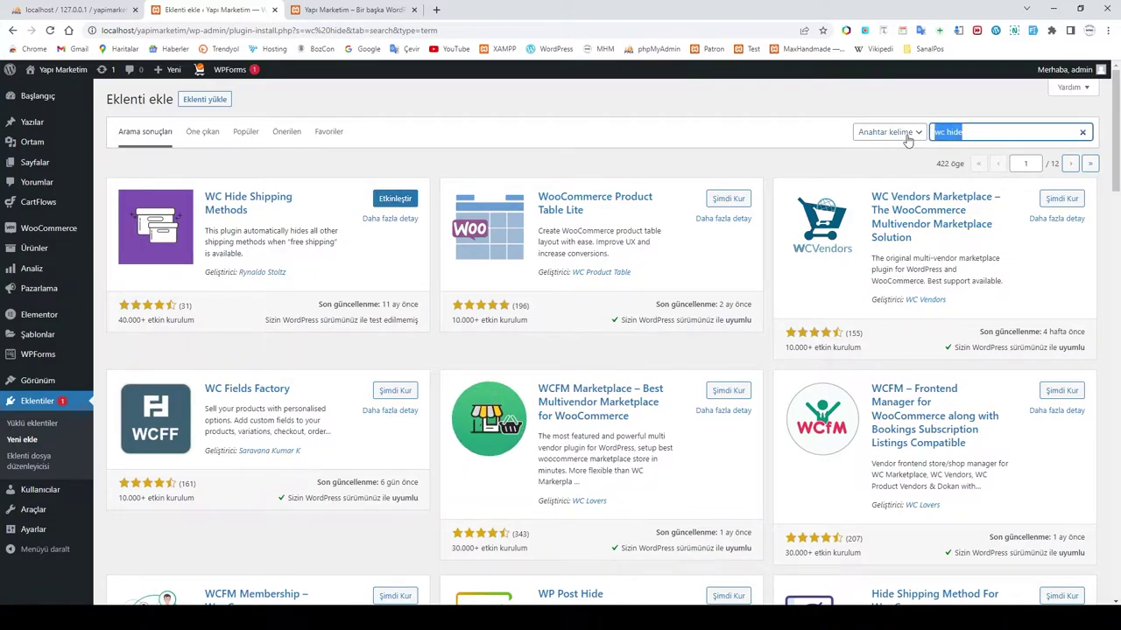
key("BackSpace")
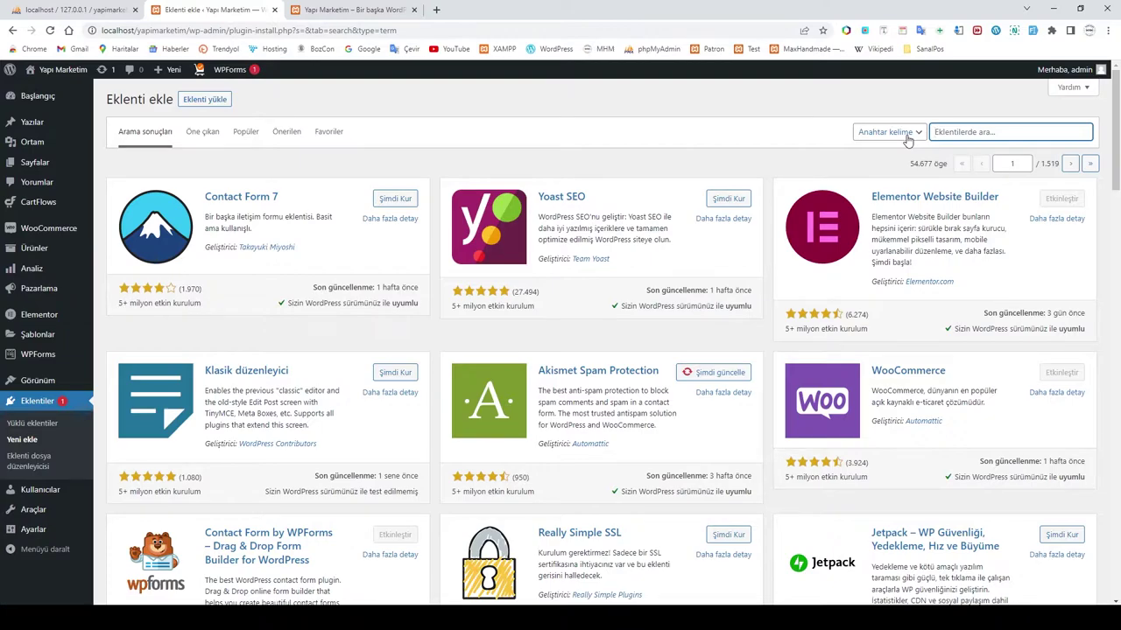
Step: Search 'wp mail', then install and activate WP Mail SMTP by WPForms
type("wp mail")
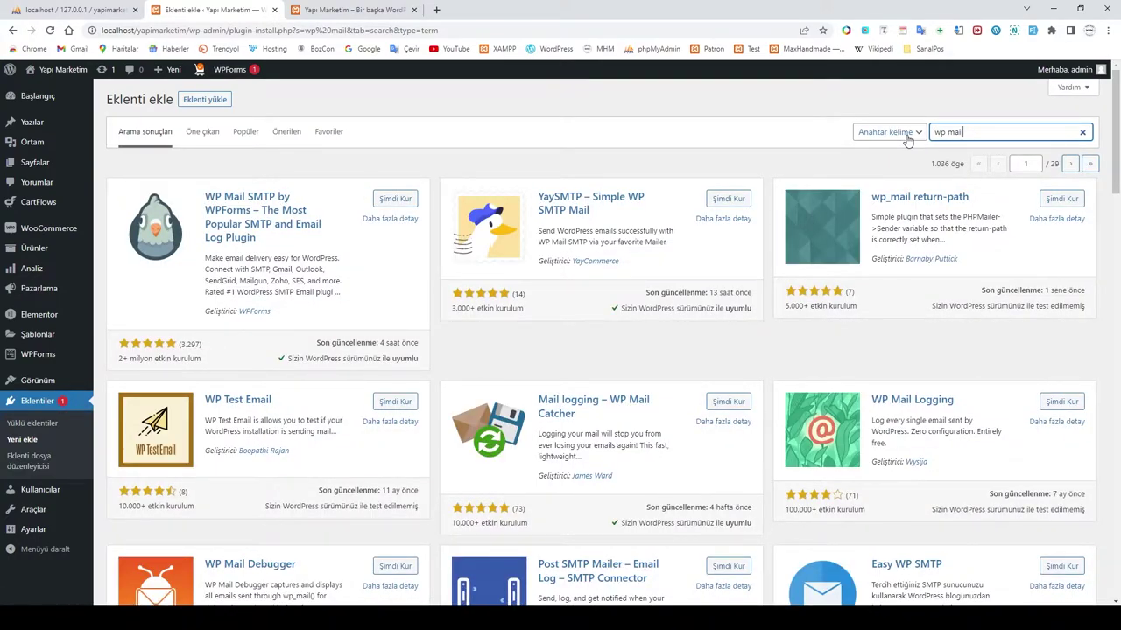
left_click(398, 200)
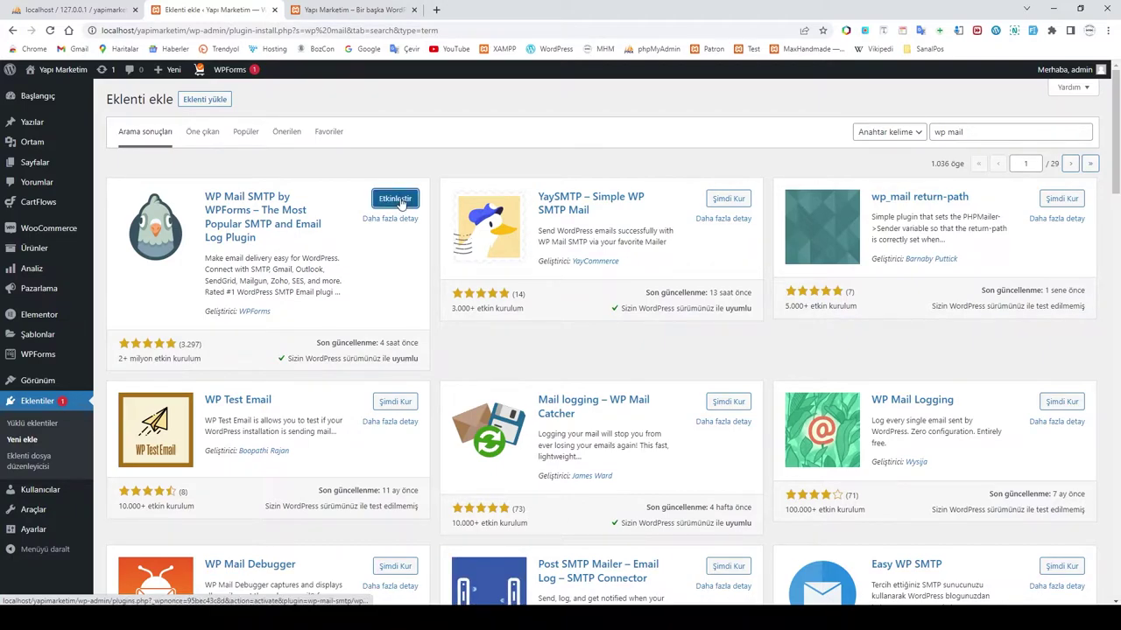
left_click(395, 199)
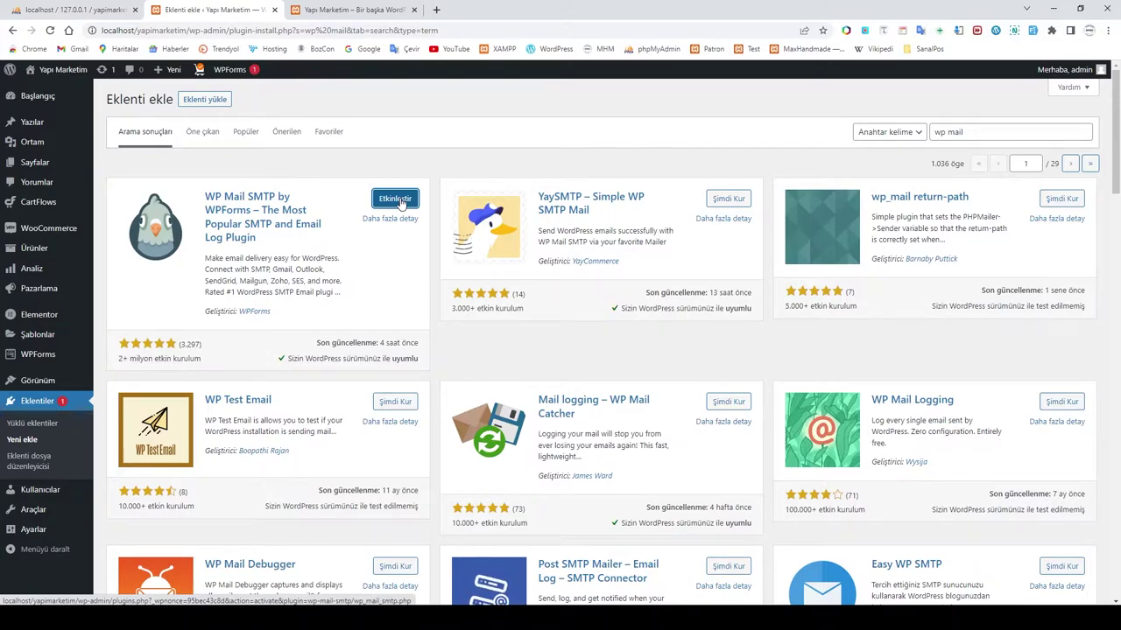
left_click_drag(970, 133, 930, 135)
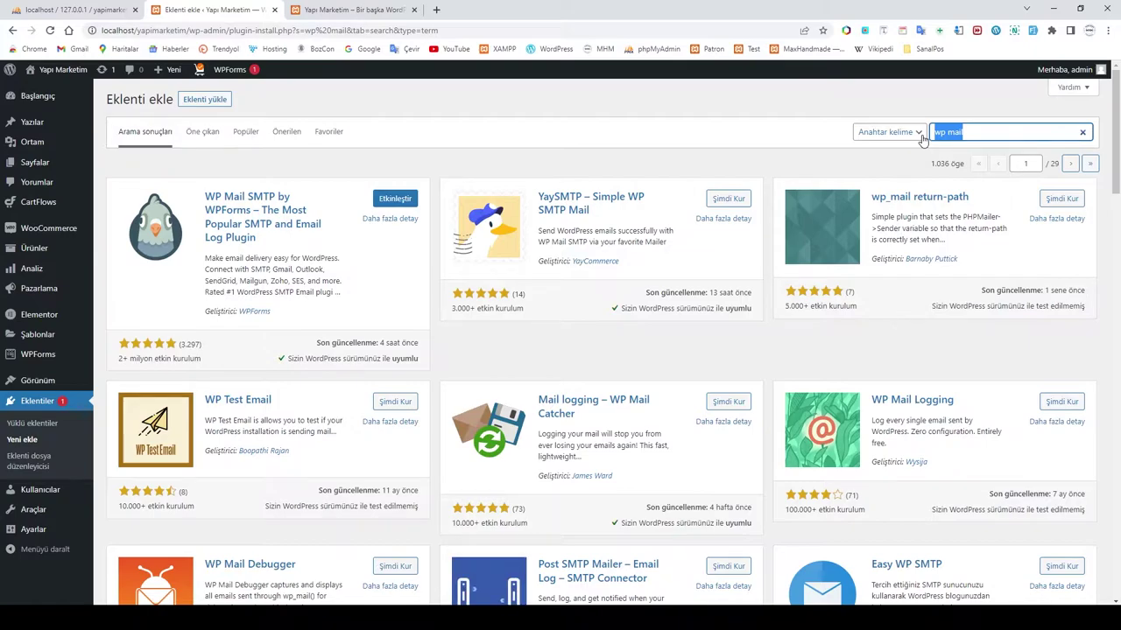
Step: Search 'loco', install Loco Translate, and select the search text for replacement
type("loco")
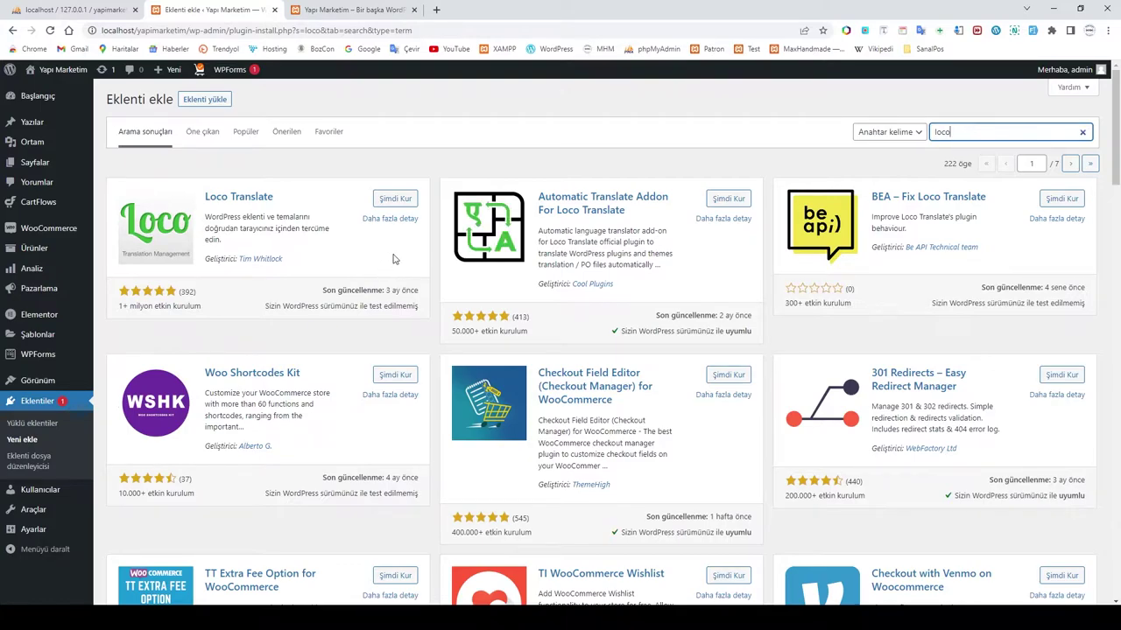
left_click(396, 200)
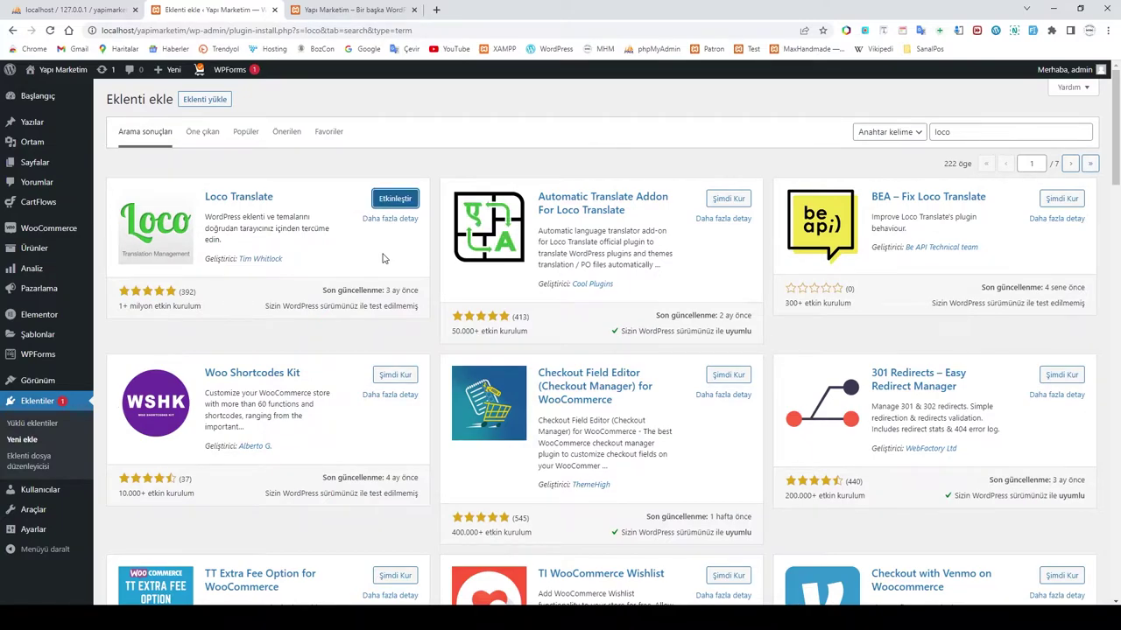
left_click(959, 131)
left_click_drag(959, 131, 909, 131)
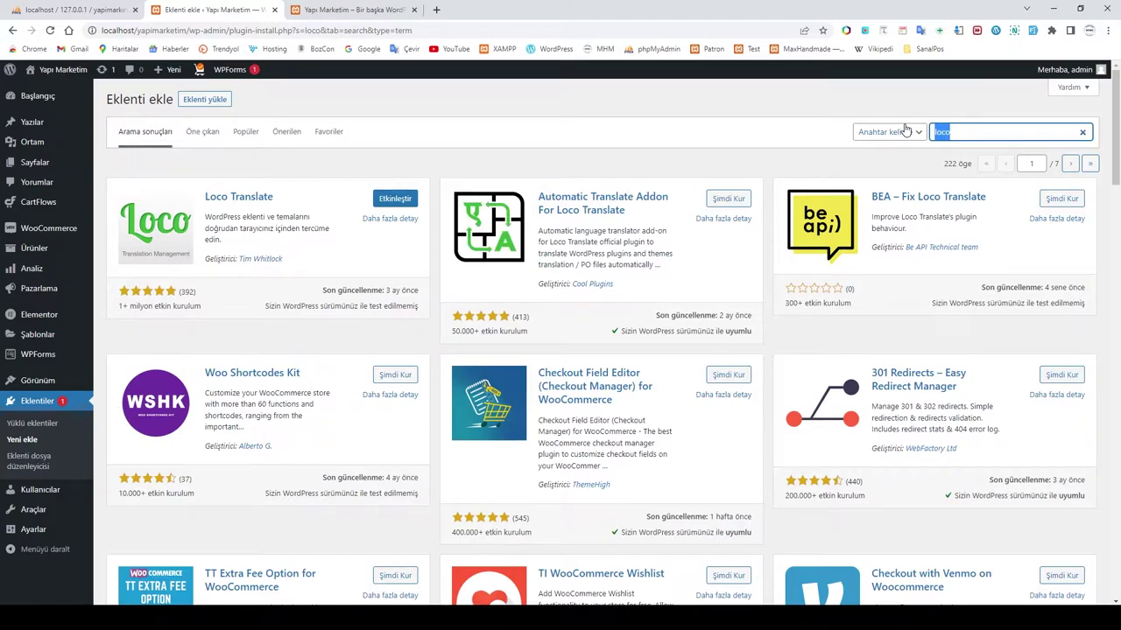
Step: Search 'karg', install Kargo Takip, and go to the installed plugins list
type("kargo")
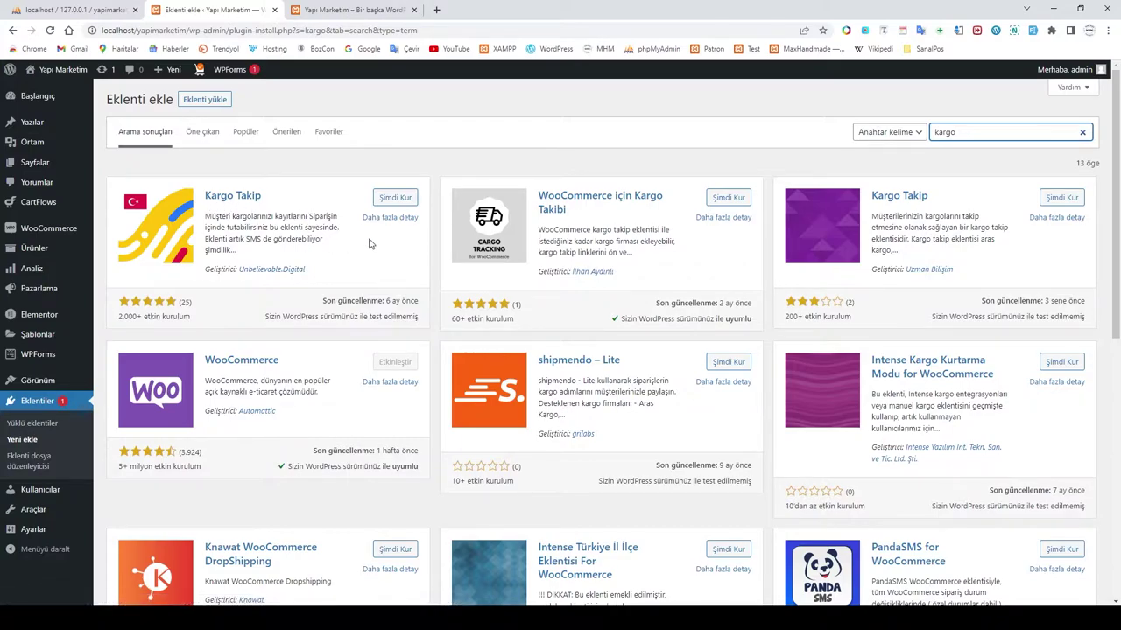
left_click(395, 197)
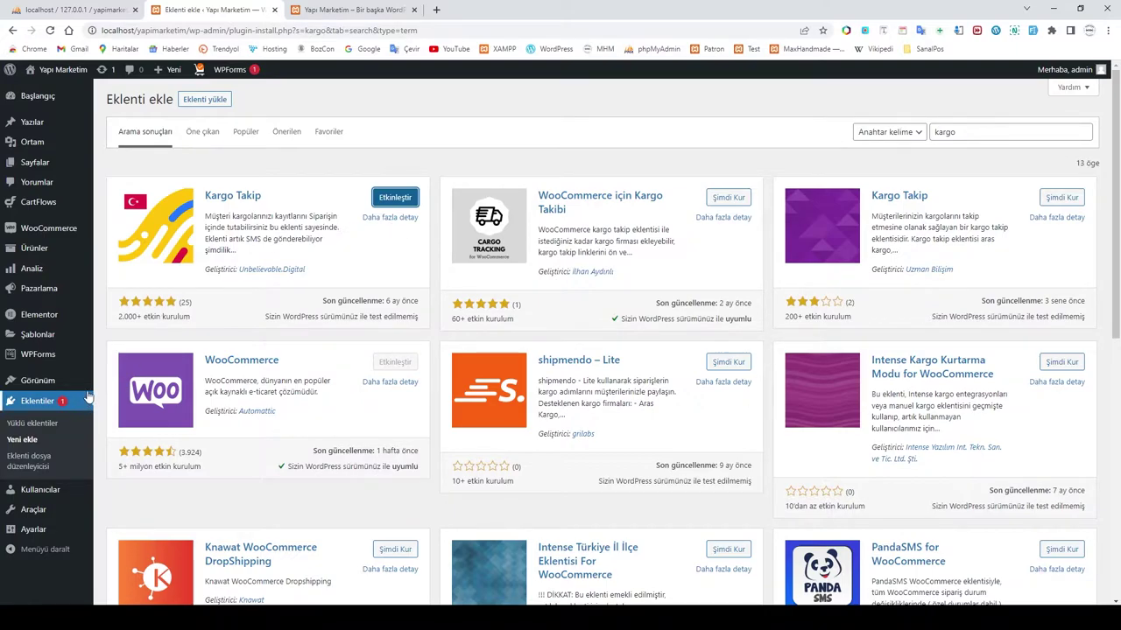
left_click(30, 426)
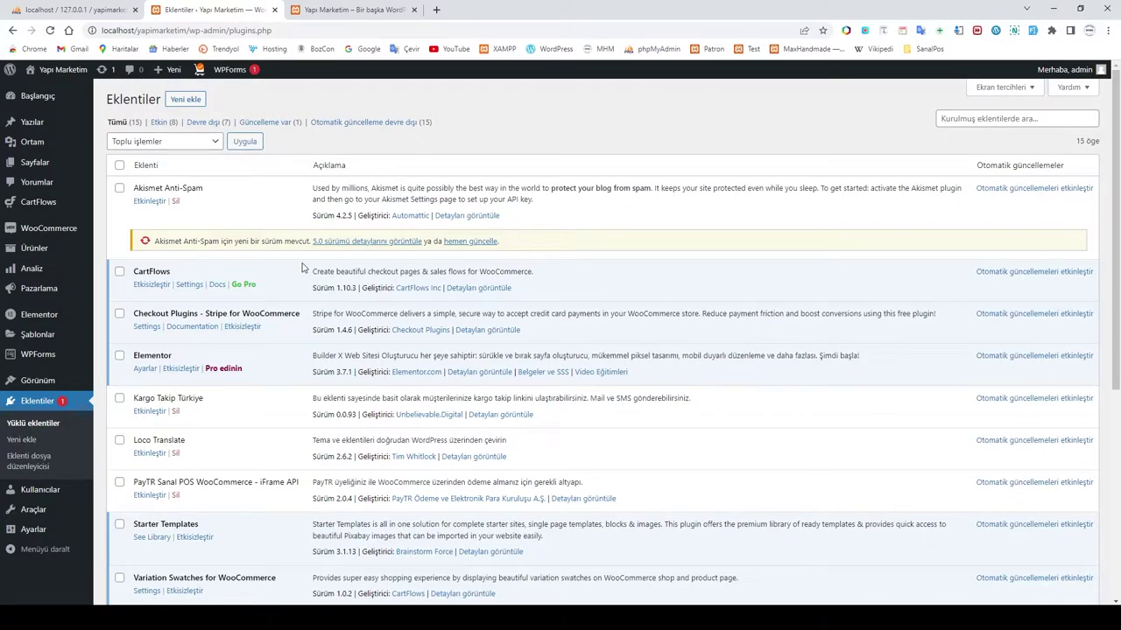
Step: Activate the Kargo Takip Türkiye, Loco Translate and PayTR plugins
scroll(303, 267, "down", 1)
left_click(147, 354)
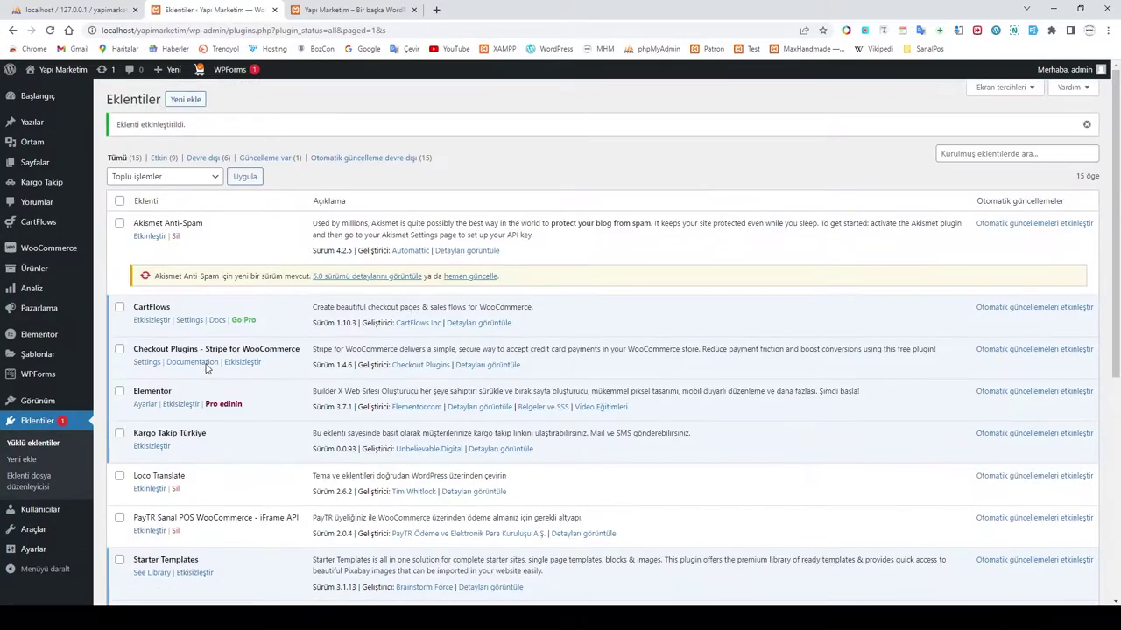
left_click(149, 490)
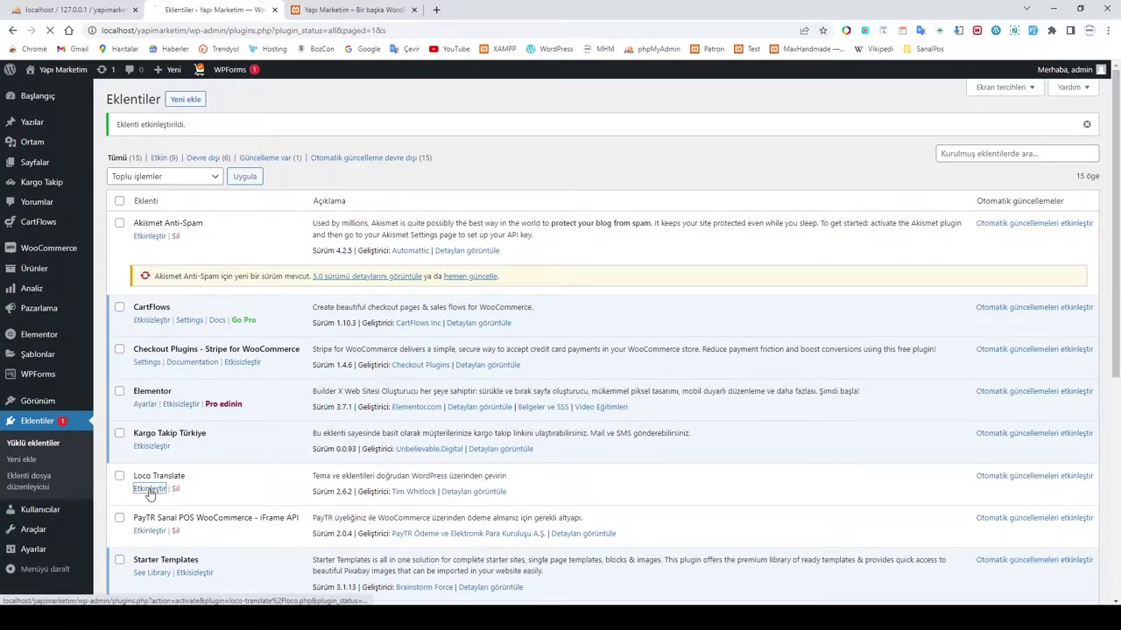
scroll(259, 451, "down", 1)
scroll(256, 451, "down", 2)
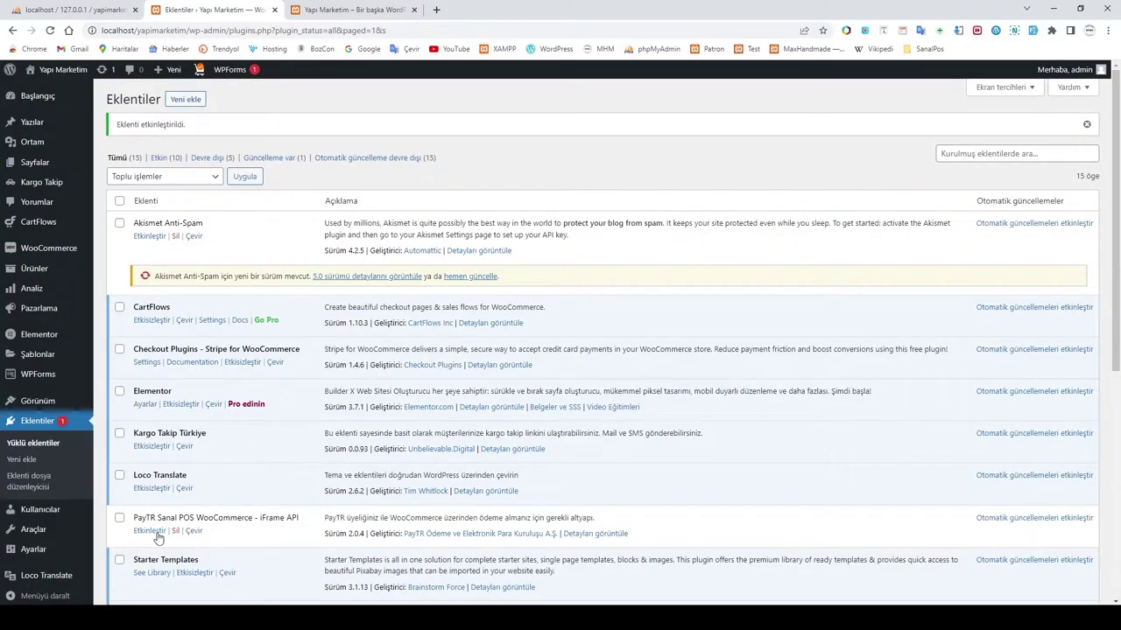
left_click(150, 531)
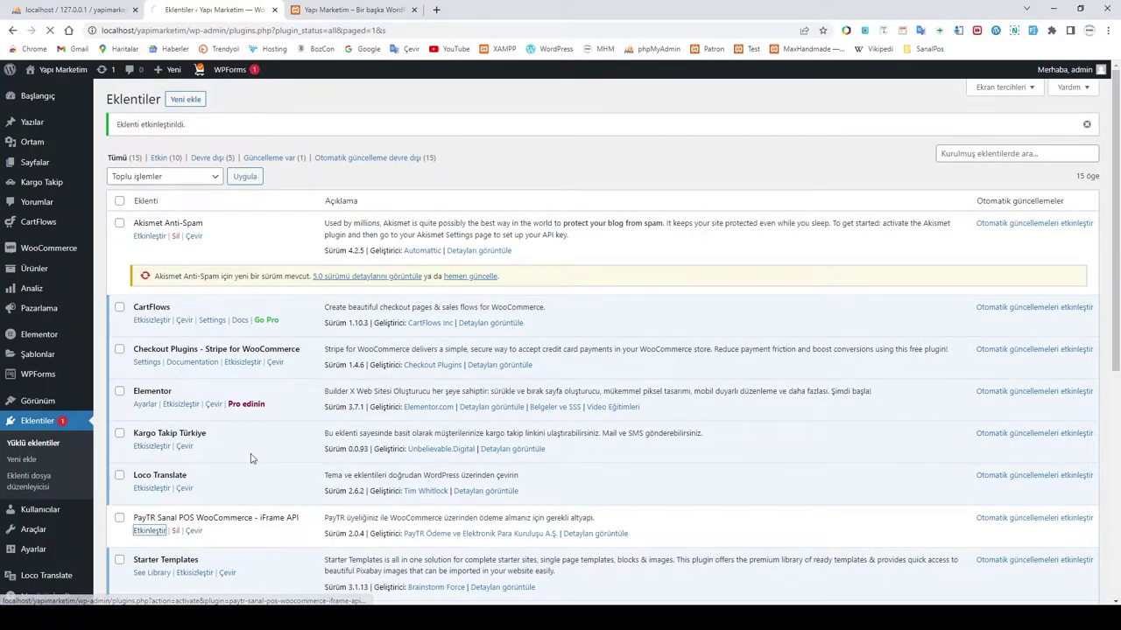
Step: Activate WC Hide Shipping Methods, WooCommerce Smart COD and WP Mail SMTP
scroll(263, 455, "down", 4)
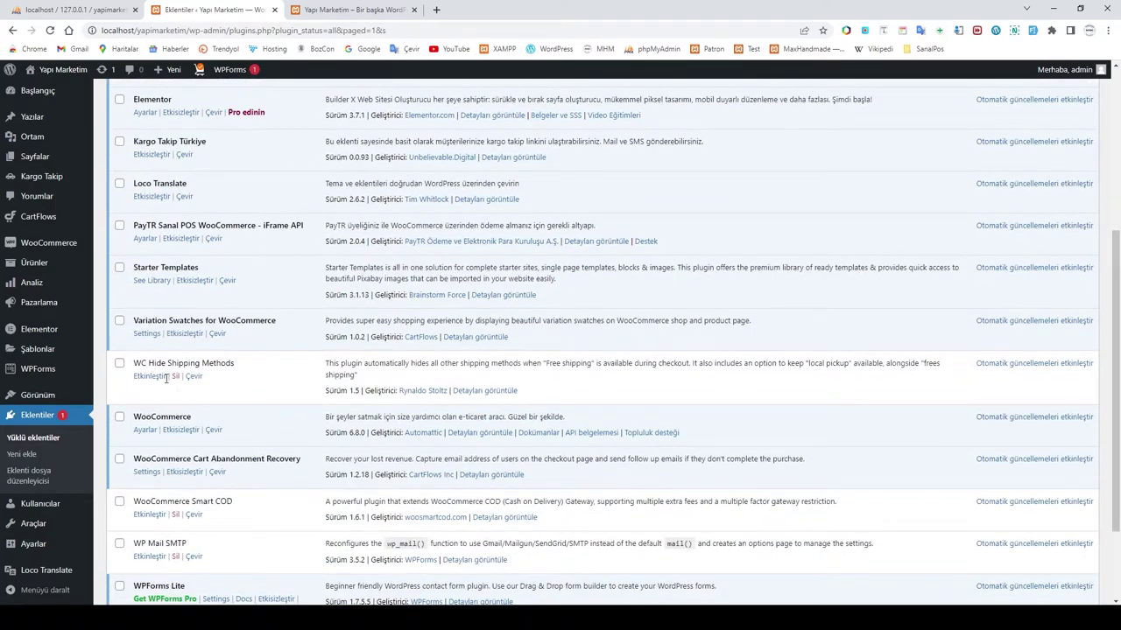
left_click(149, 377)
scroll(246, 393, "down", 6)
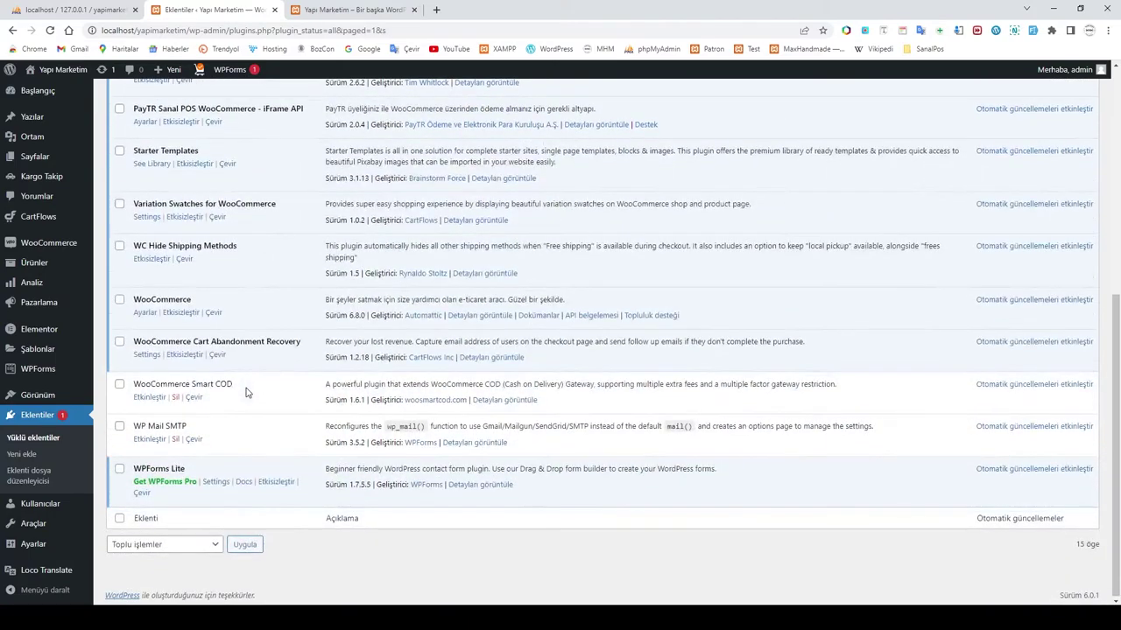
left_click(149, 396)
scroll(225, 426, "down", 6)
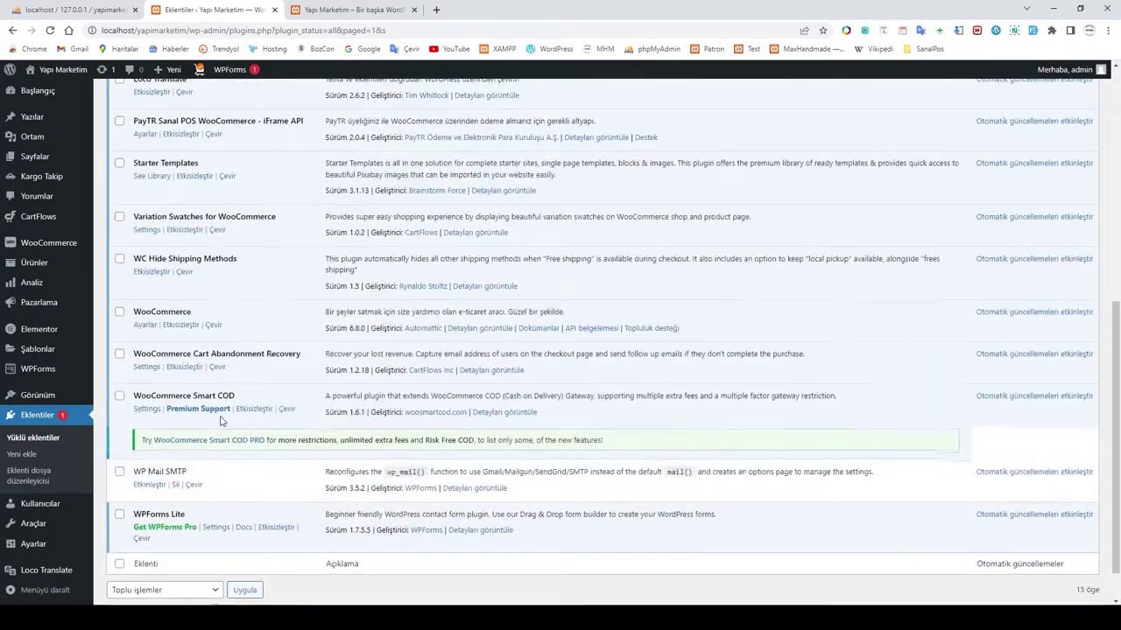
left_click(149, 486)
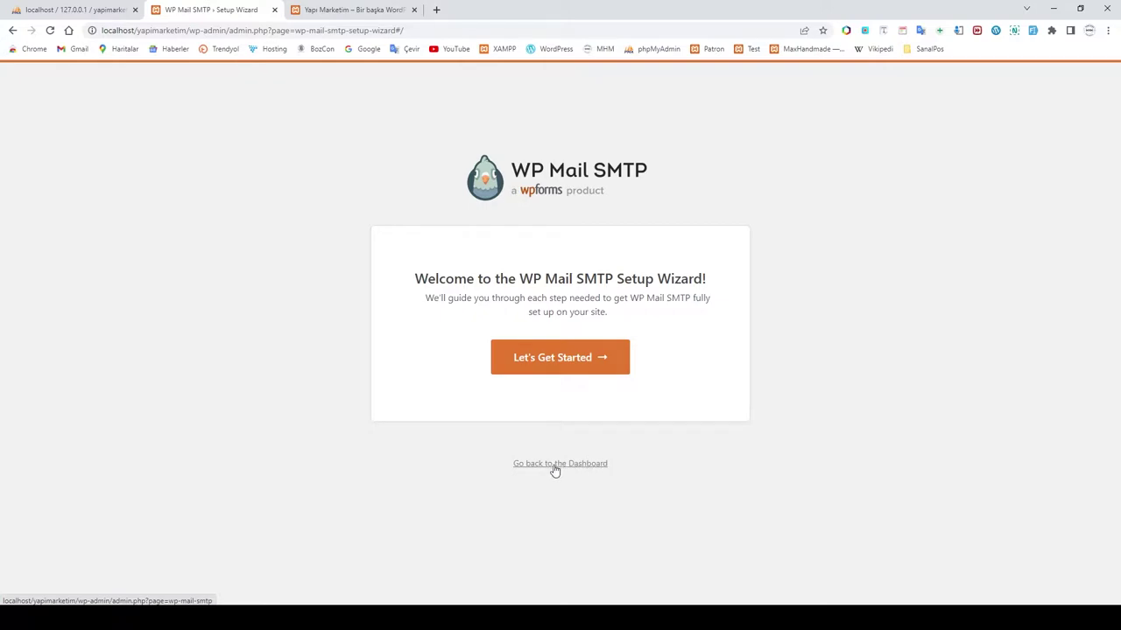
Step: Skip the WP Mail SMTP setup wizard and leave the sender e-mail address unchanged
left_click(555, 464)
scroll(325, 377, "down", 3)
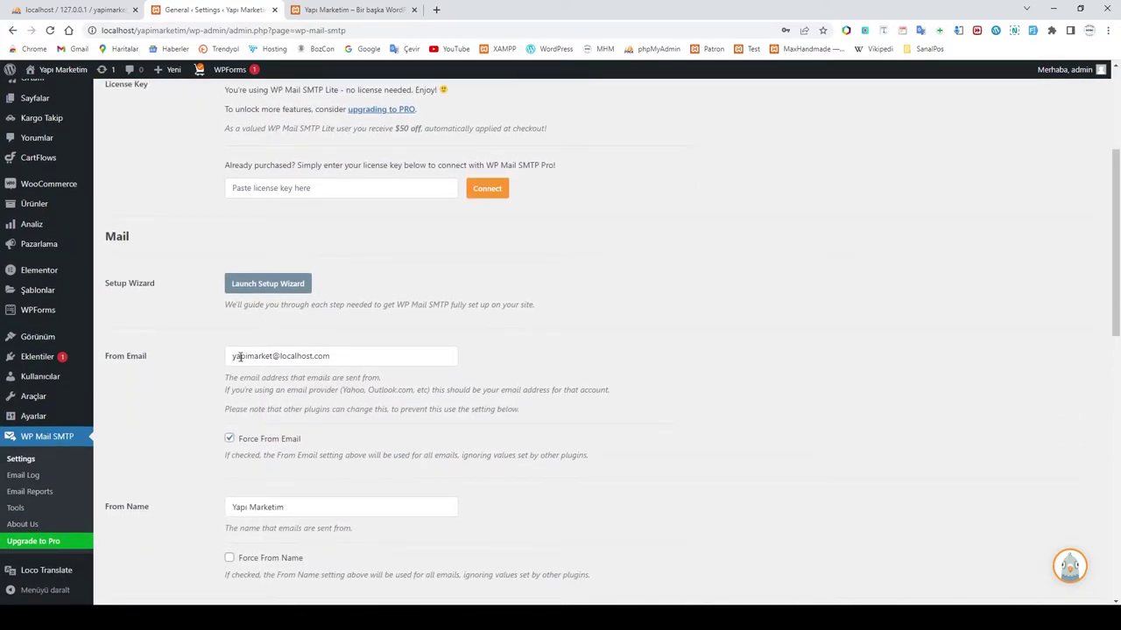
left_click(283, 358)
left_click(713, 388)
Step: Look through the remaining WP Mail SMTP settings, then edit the Contact Us form in WPForms
scroll(714, 388, "down", 3)
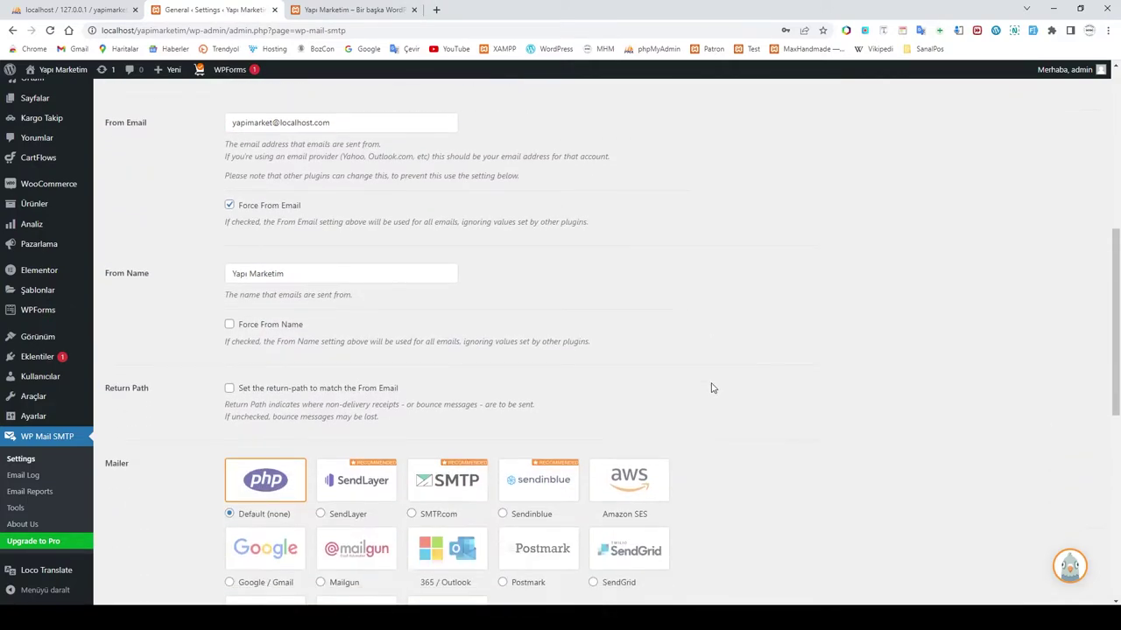
scroll(323, 296, "down", 2)
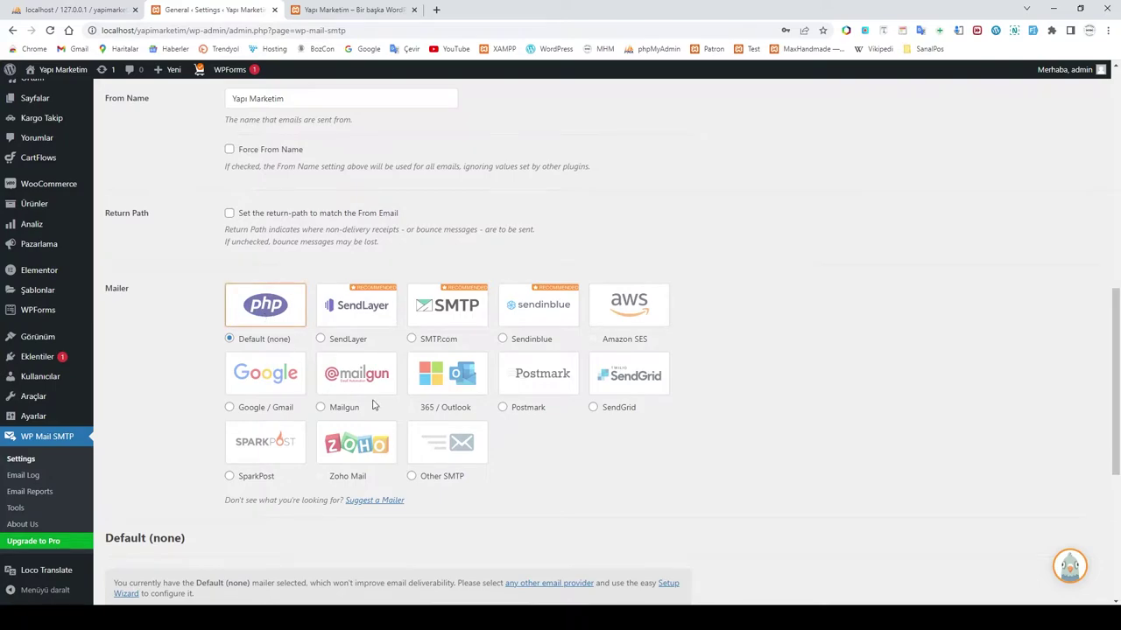
scroll(543, 428, "down", 1)
scroll(623, 420, "down", 2)
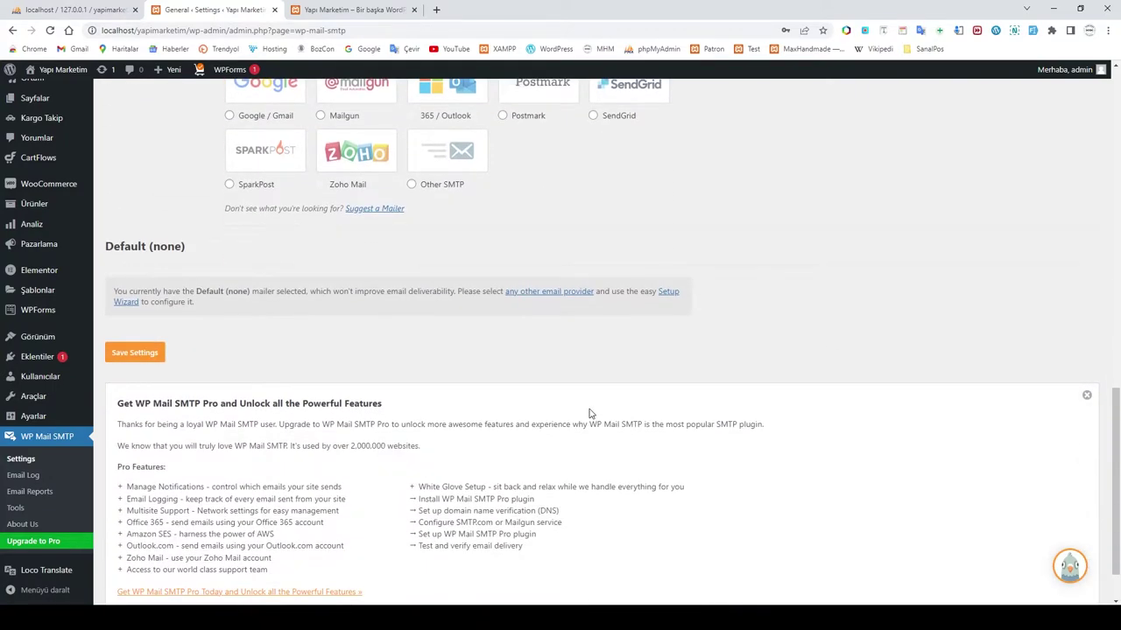
scroll(590, 413, "up", 3)
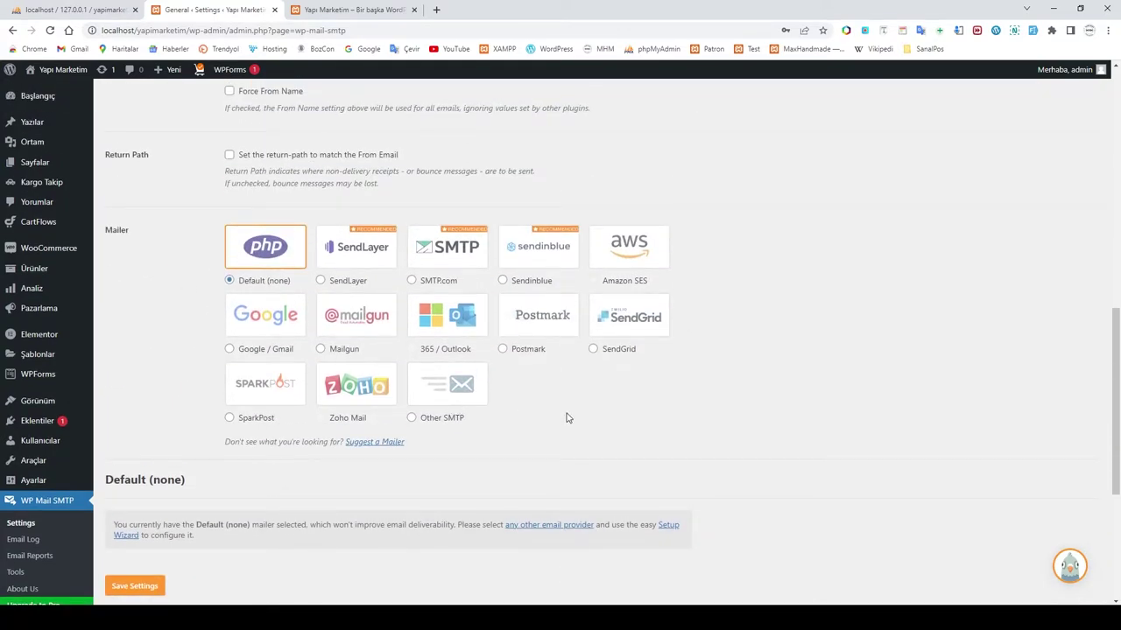
scroll(567, 418, "down", 3)
scroll(565, 418, "up", 9)
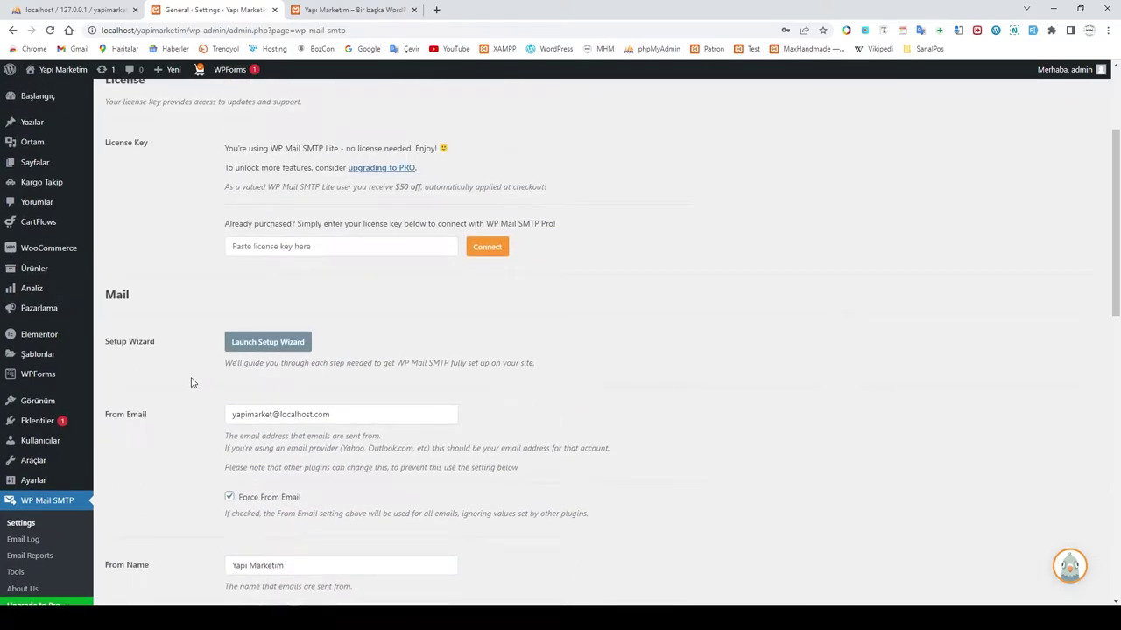
scroll(188, 382, "up", 2)
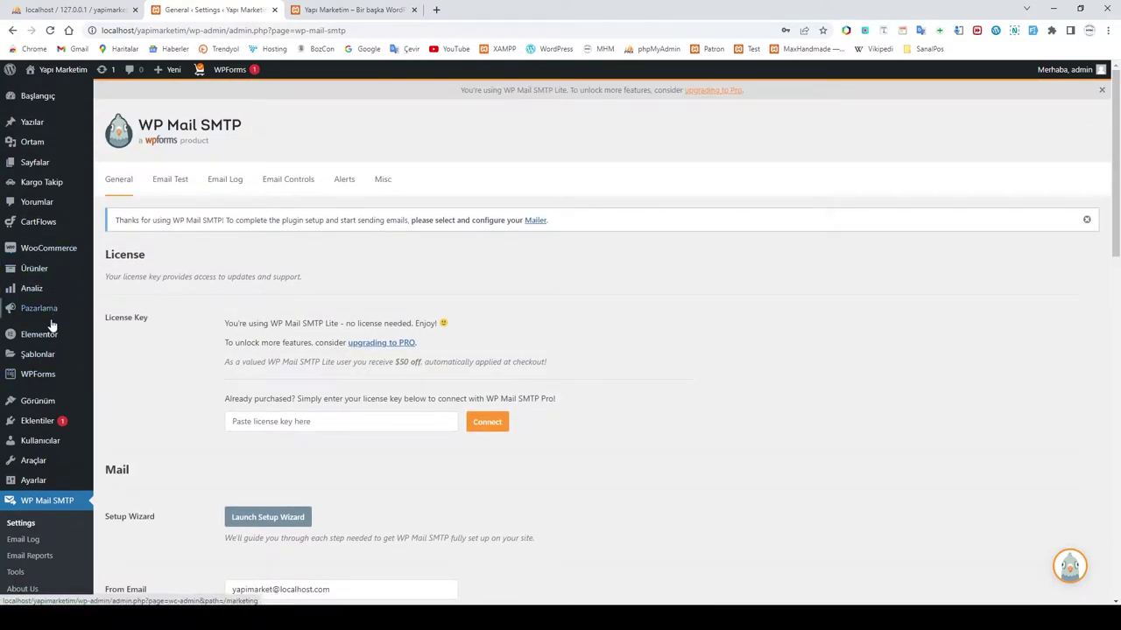
left_click(35, 378)
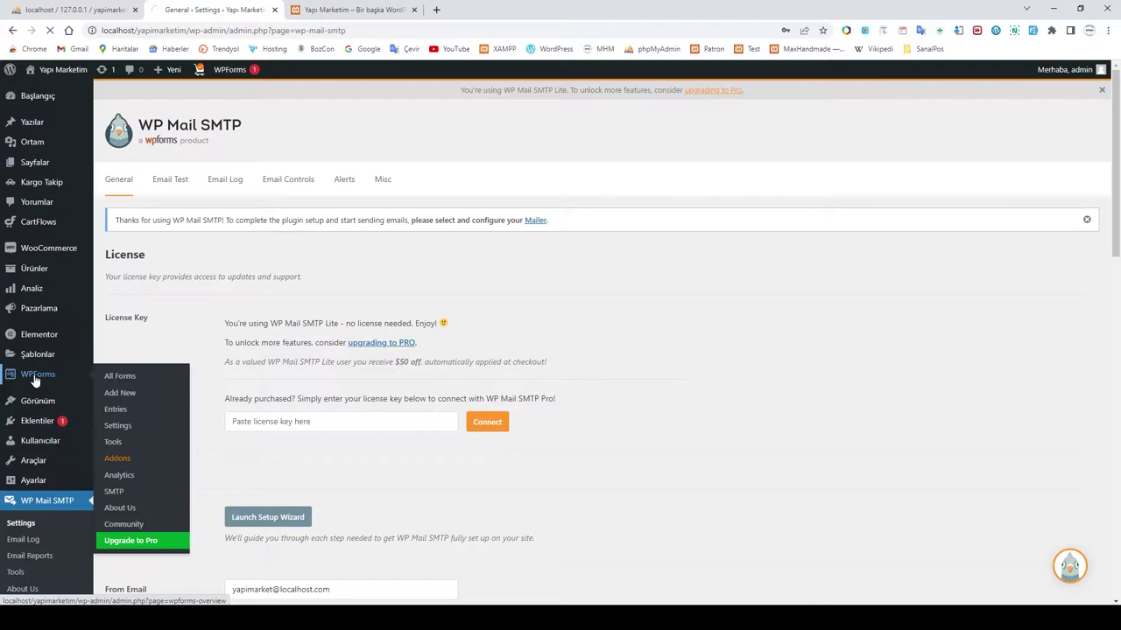
left_click(138, 404)
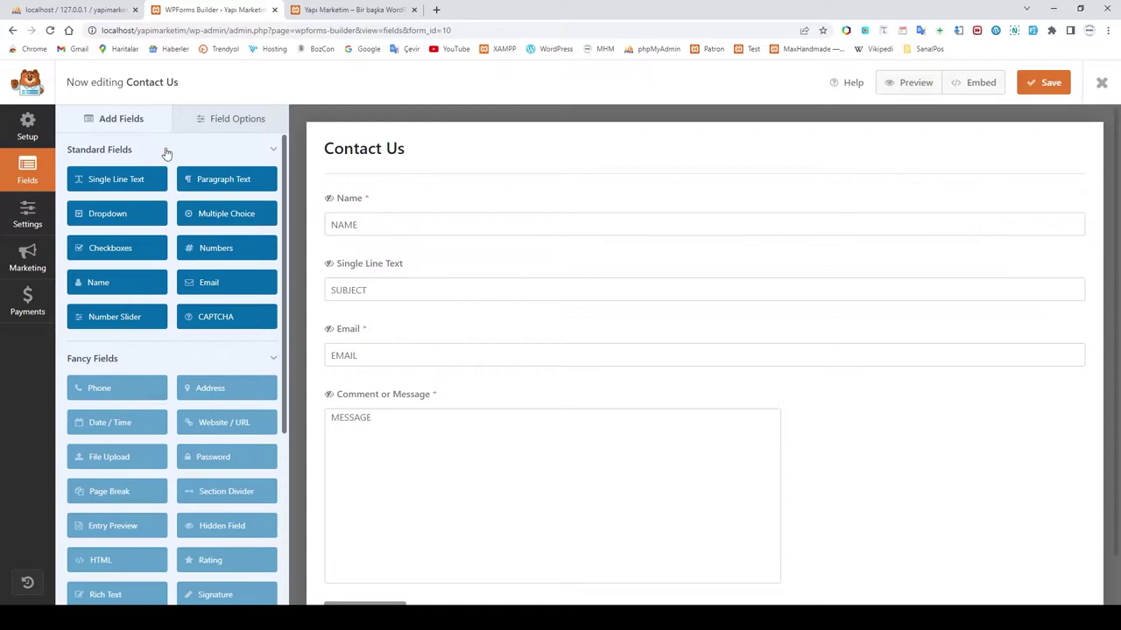
Step: Rename the form from Contact Us to İletişim
left_click(28, 214)
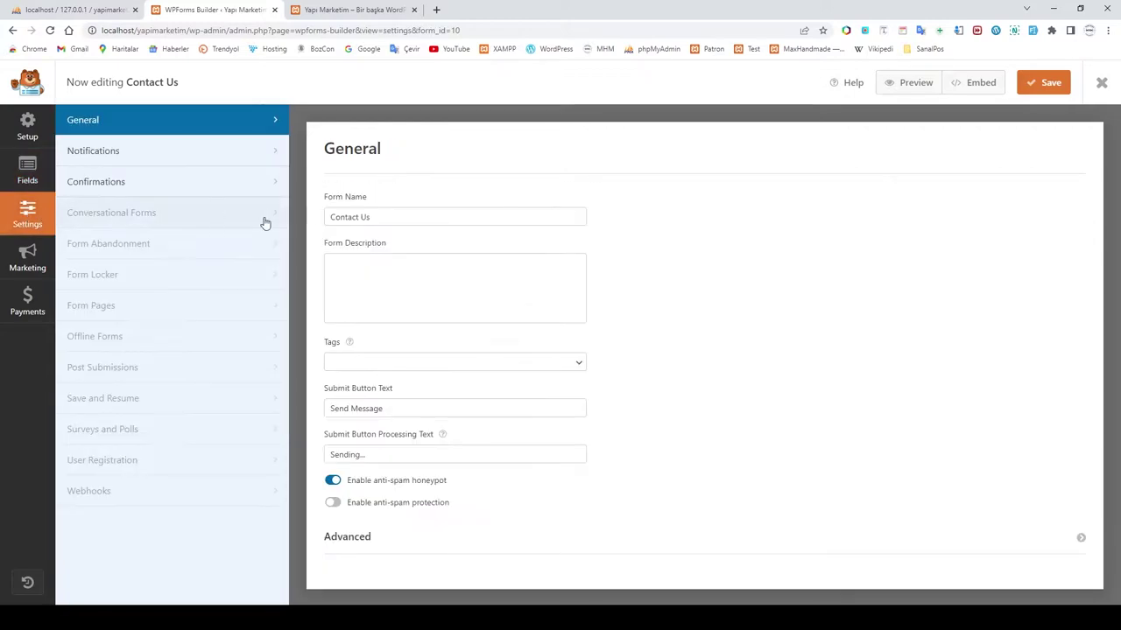
triple_click(388, 218)
type("İle")
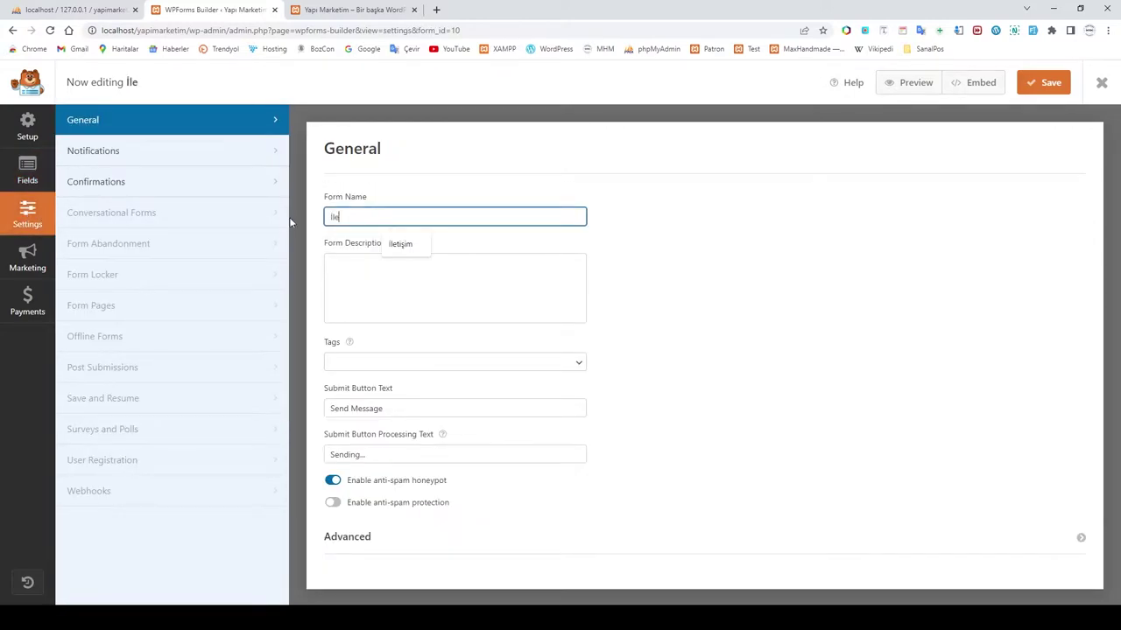
type("tişim")
Step: Set the notification Send To address to the shop's local mailbox, save, and close the builder
left_click(94, 150)
left_click(419, 339)
left_click_drag(421, 339, 317, 344)
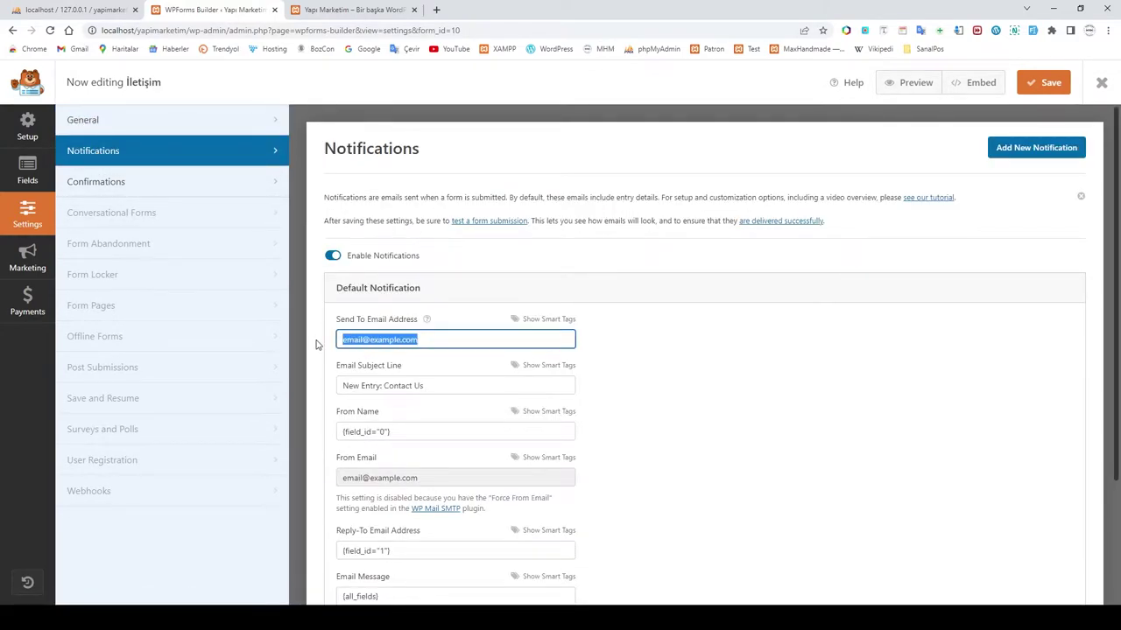
type("yapimarket@localhost")
left_click(440, 366)
scroll(694, 403, "down", 2)
scroll(686, 447, "up", 2)
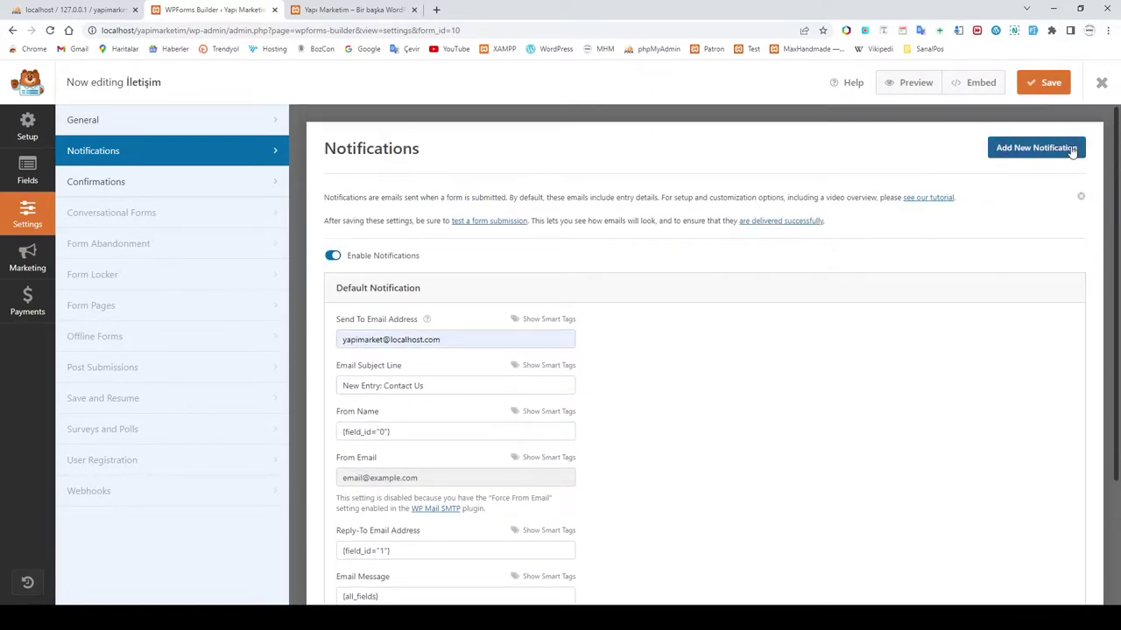
left_click(1053, 86)
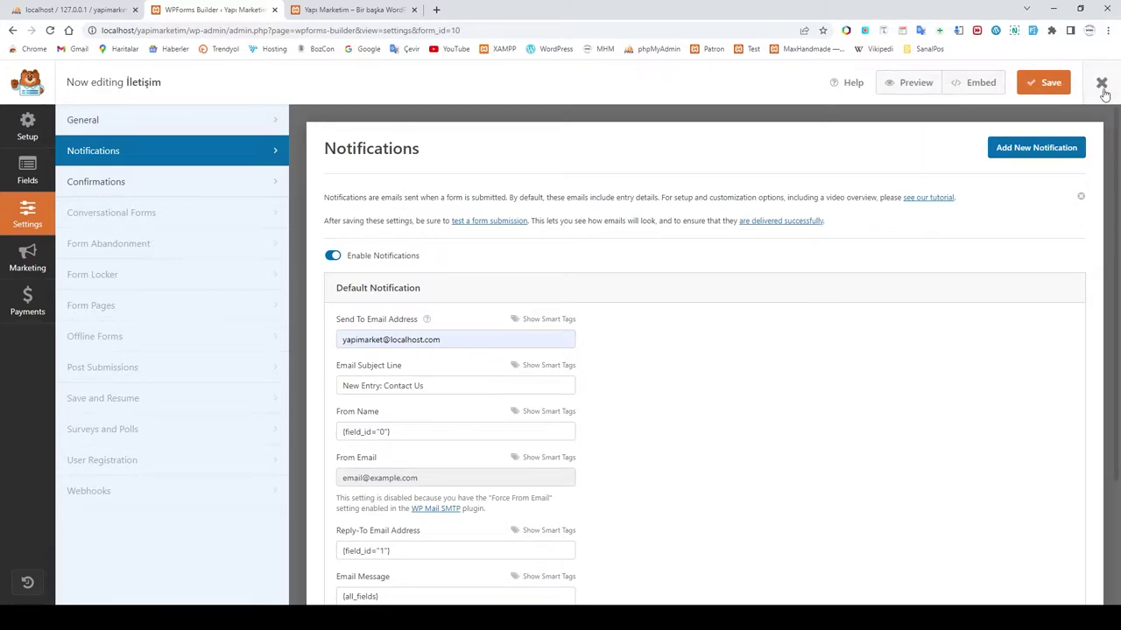
left_click(1061, 83)
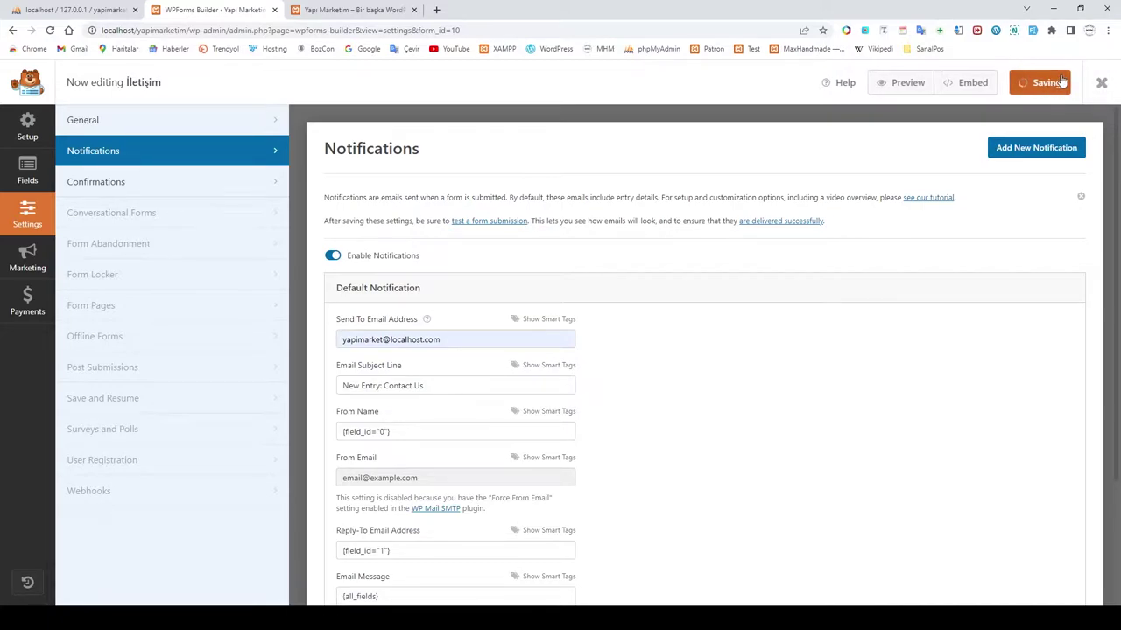
left_click(1101, 83)
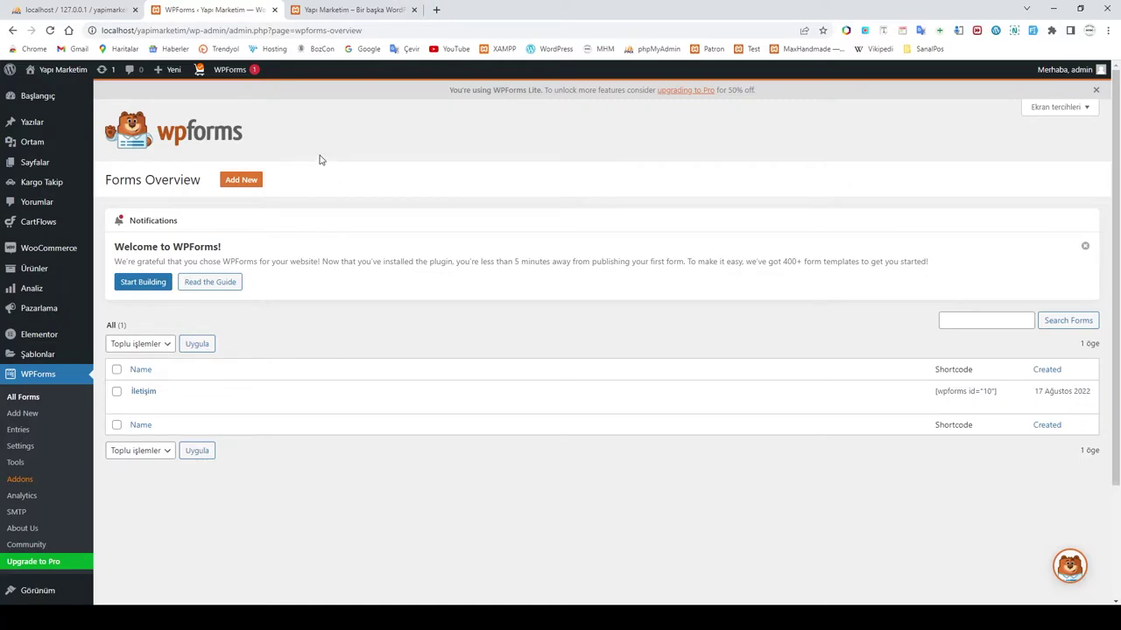
Step: Switch to the storefront tab and scroll from the hero banner to the footer and back
left_click(321, 6)
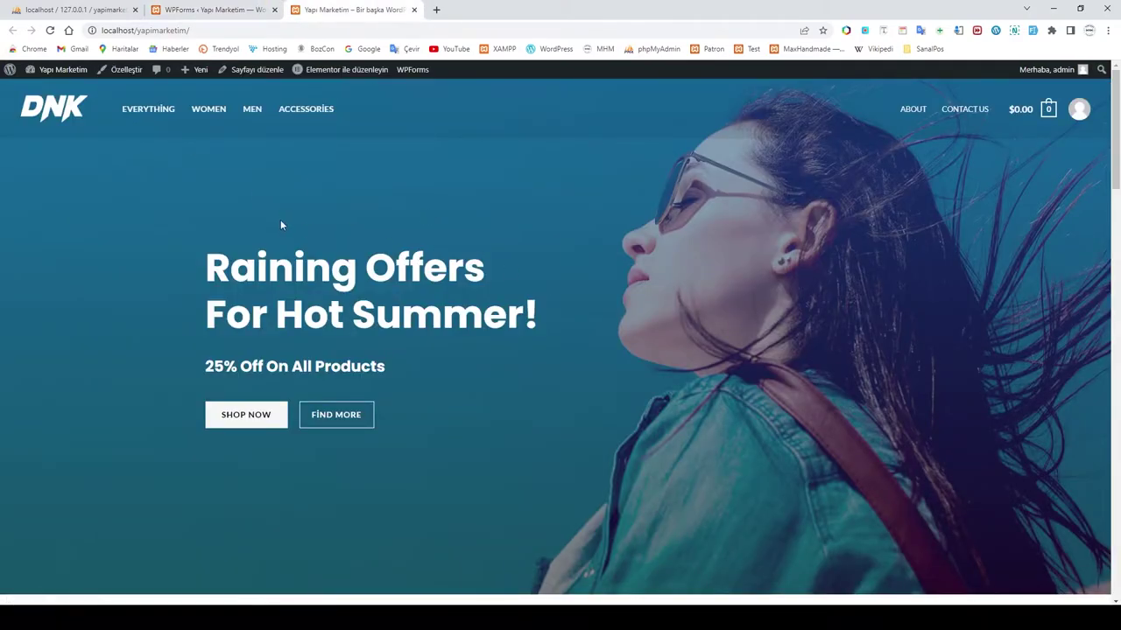
scroll(645, 280, "down", 15)
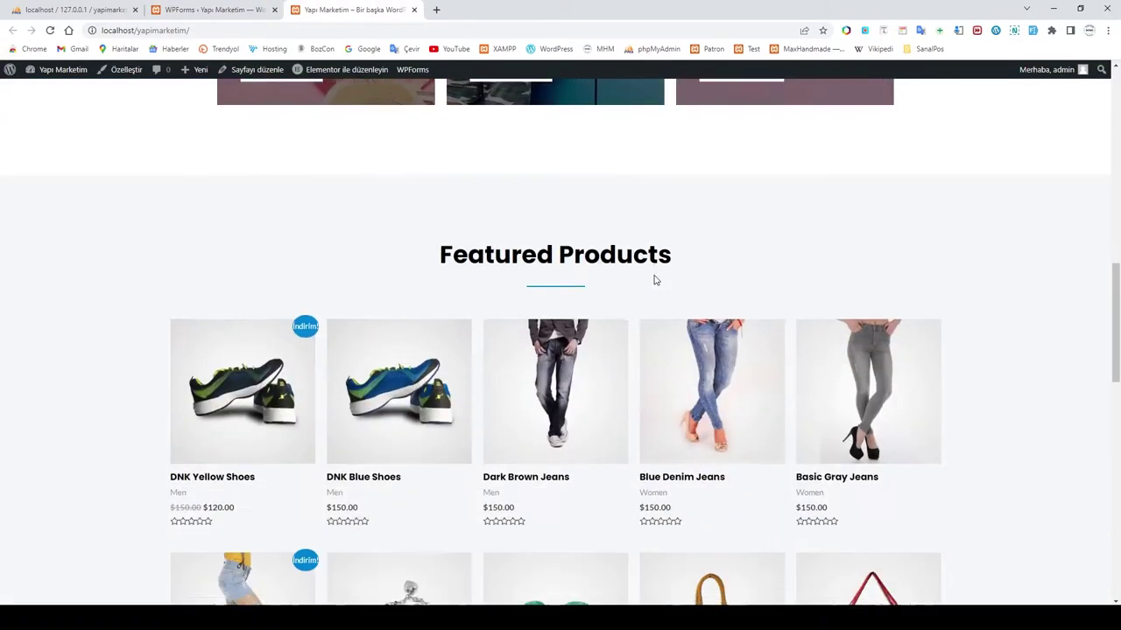
scroll(654, 279, "down", 6)
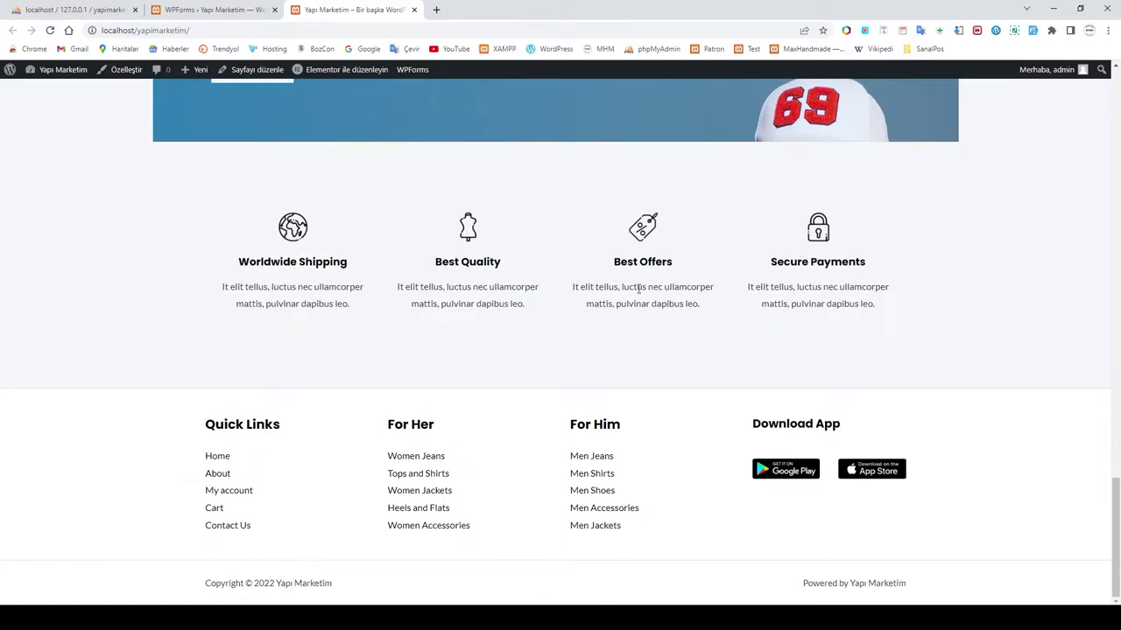
scroll(641, 474, "up", 15)
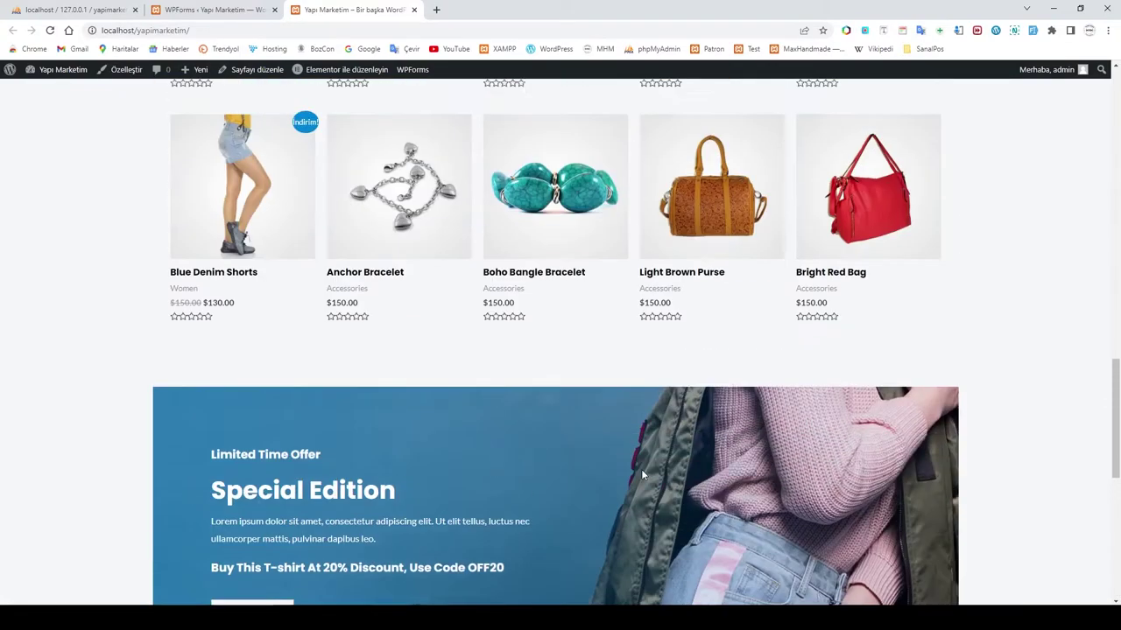
scroll(643, 475, "up", 10)
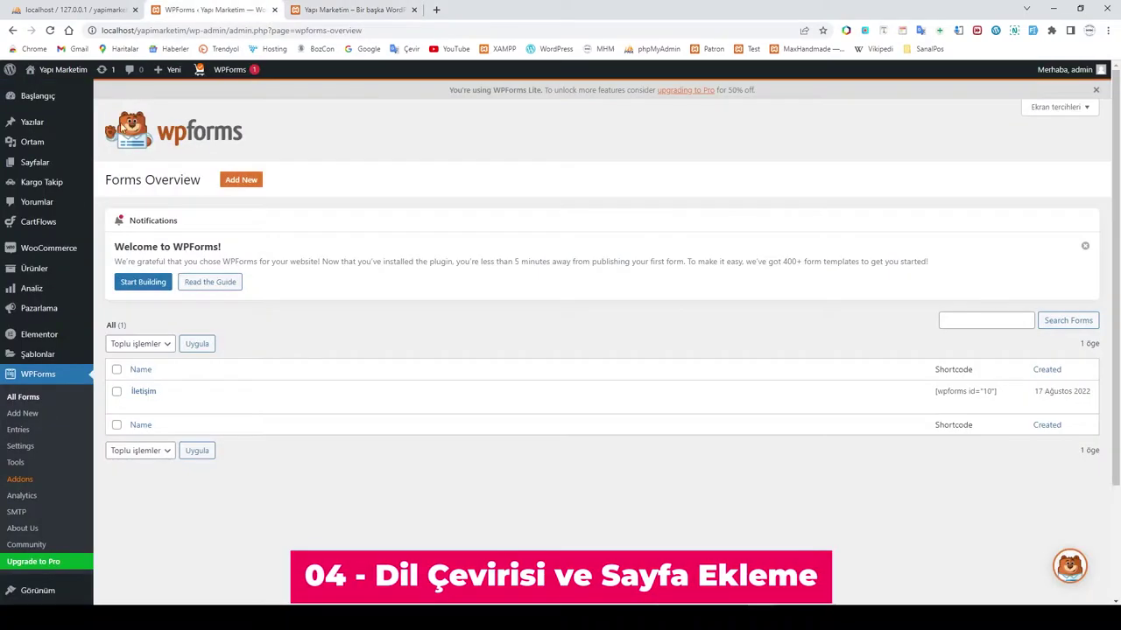
Step: Retitle the About page to Hakkımızda and clear its slug
left_click(34, 164)
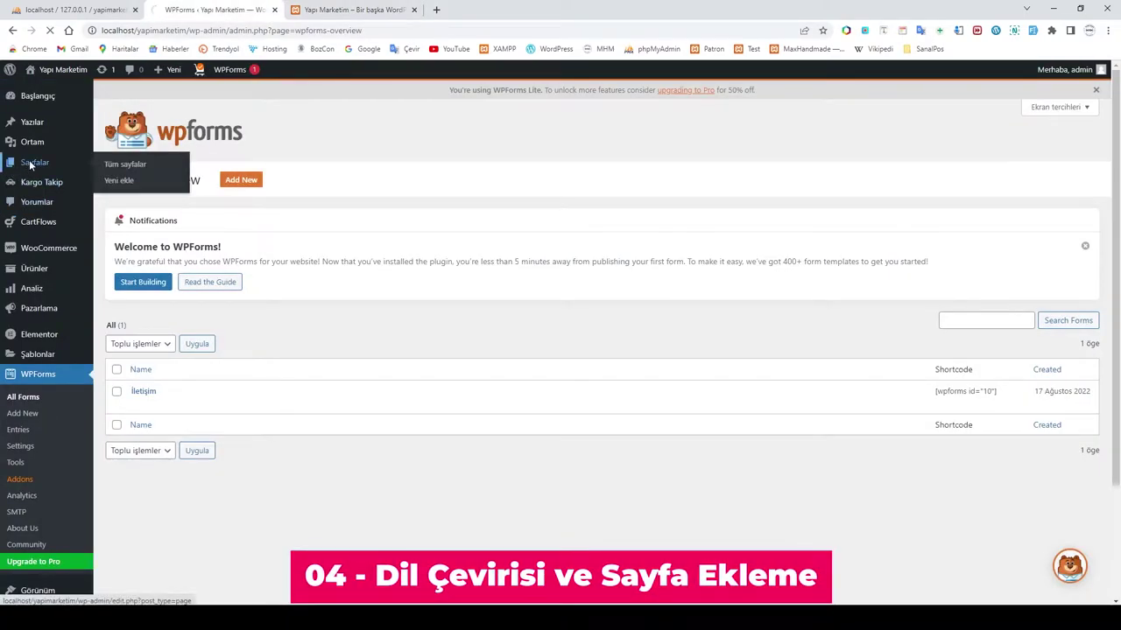
mouse_move(183, 206)
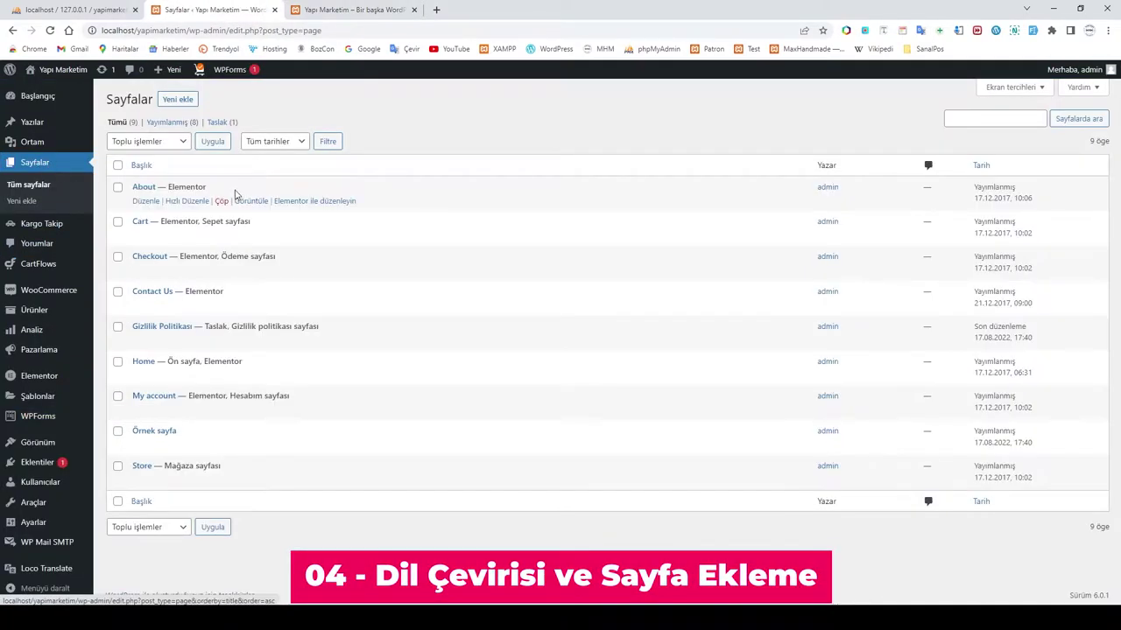
left_click(183, 201)
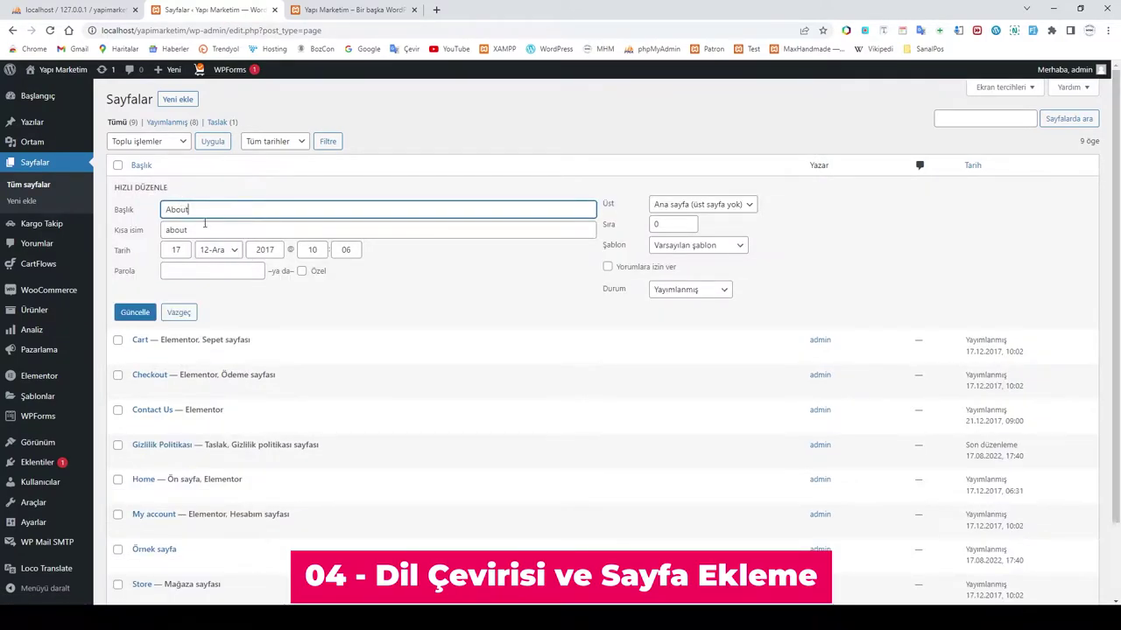
type("Hakkımızda")
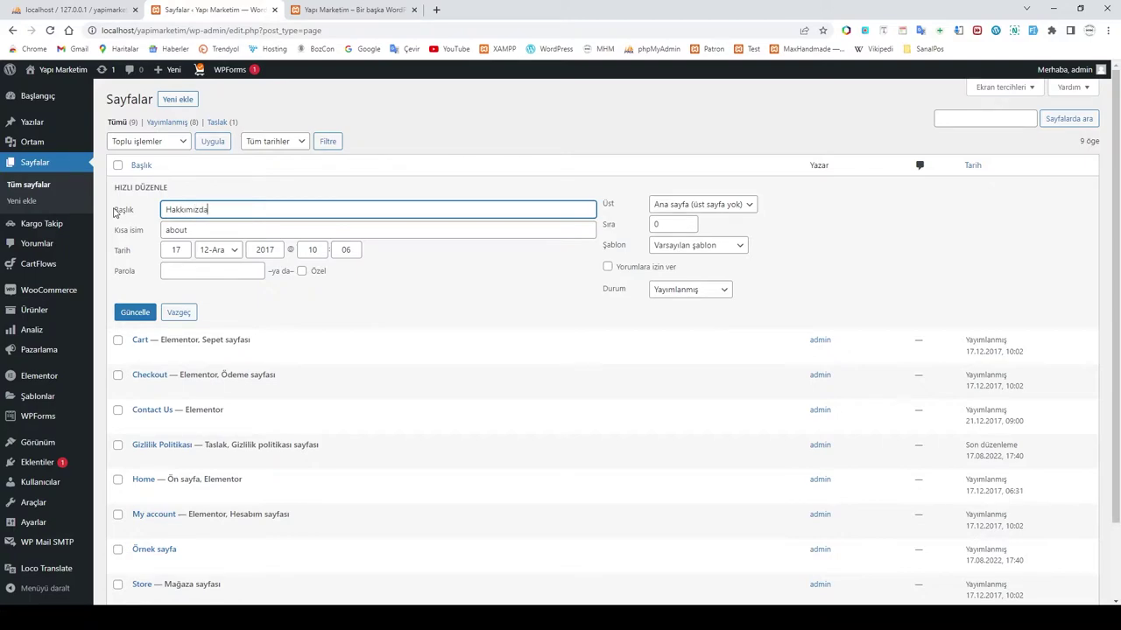
key("Tab")
key("BackSpace")
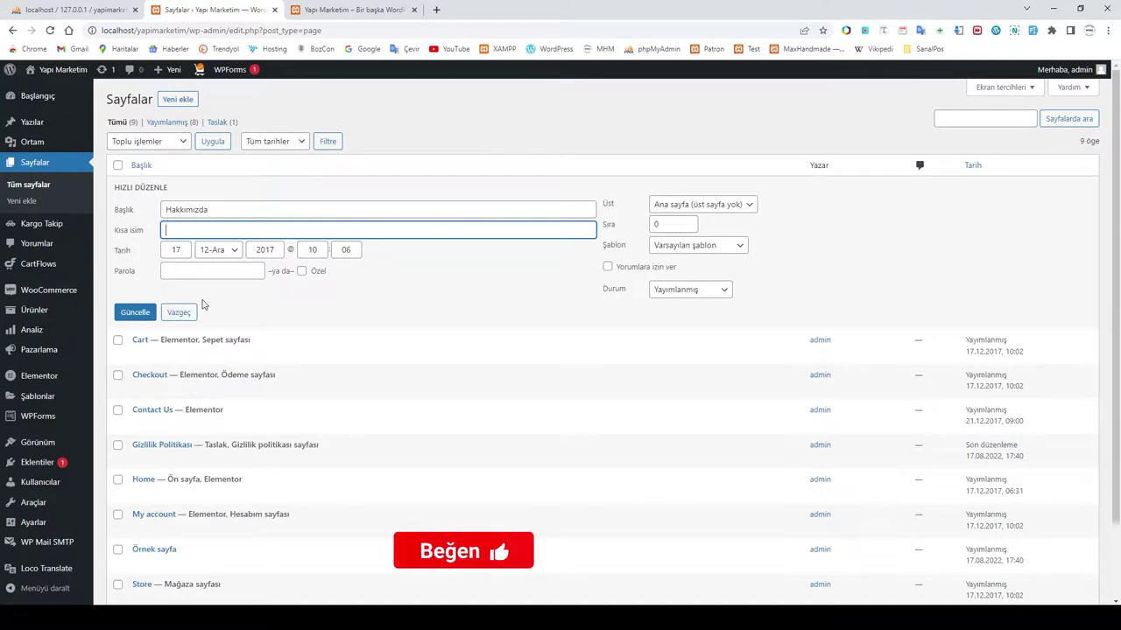
left_click(145, 315)
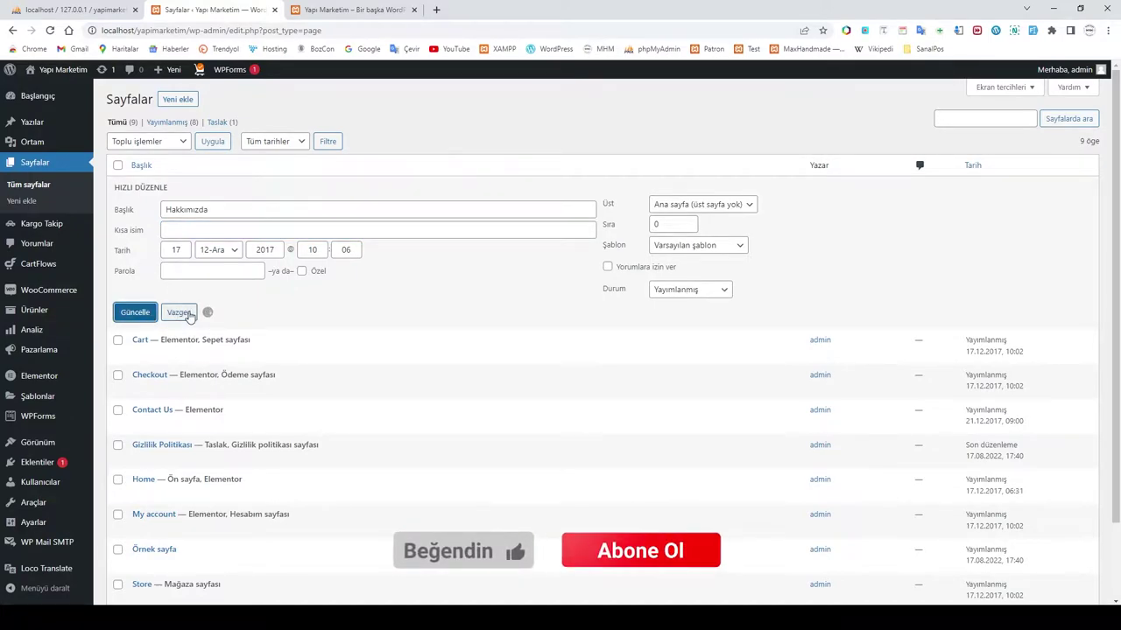
left_click(179, 313)
Step: Retitle the Cart page to Sepet and clear its slug
left_click(185, 234)
left_click_drag(201, 248, 124, 248)
type("Se")
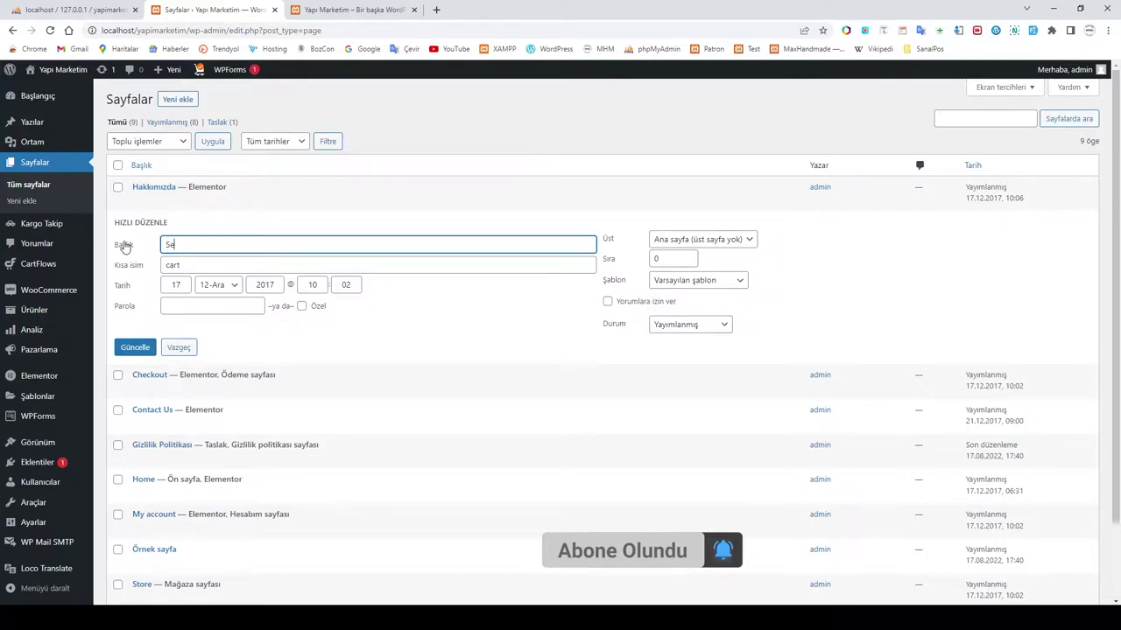
type("pet")
left_click_drag(200, 265, 136, 265)
key("BackSpace")
left_click(140, 347)
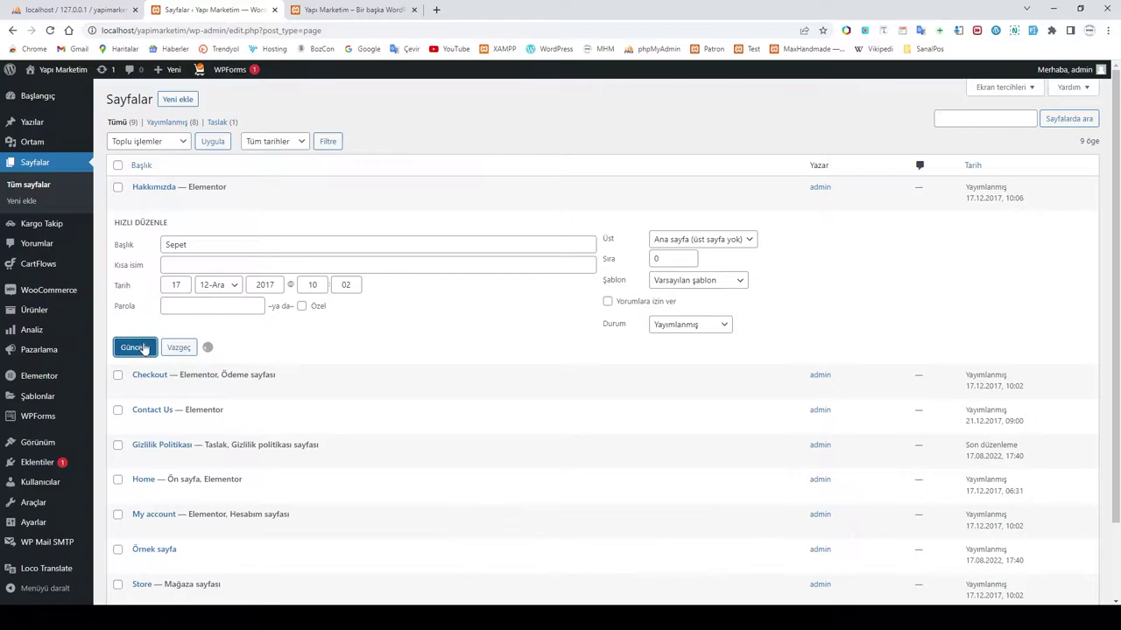
Step: Retitle the Checkout page to Ödeme and clear its slug
left_click(183, 272)
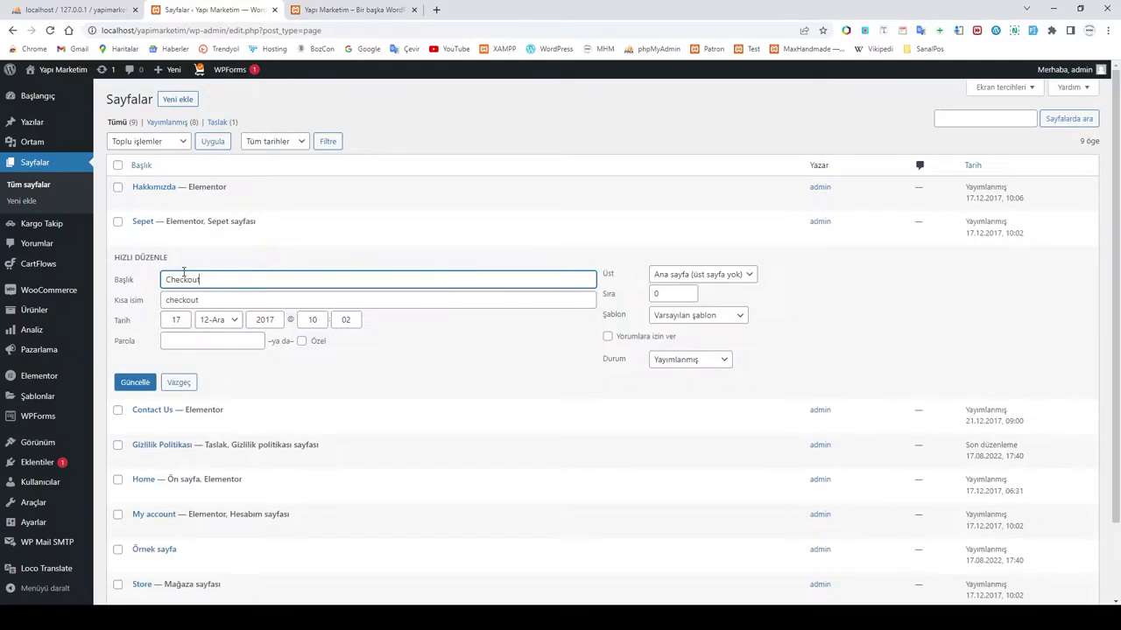
left_click_drag(204, 279, 131, 278)
type("Ödeme")
left_click_drag(220, 303, 149, 298)
key("BackSpace")
left_click(127, 385)
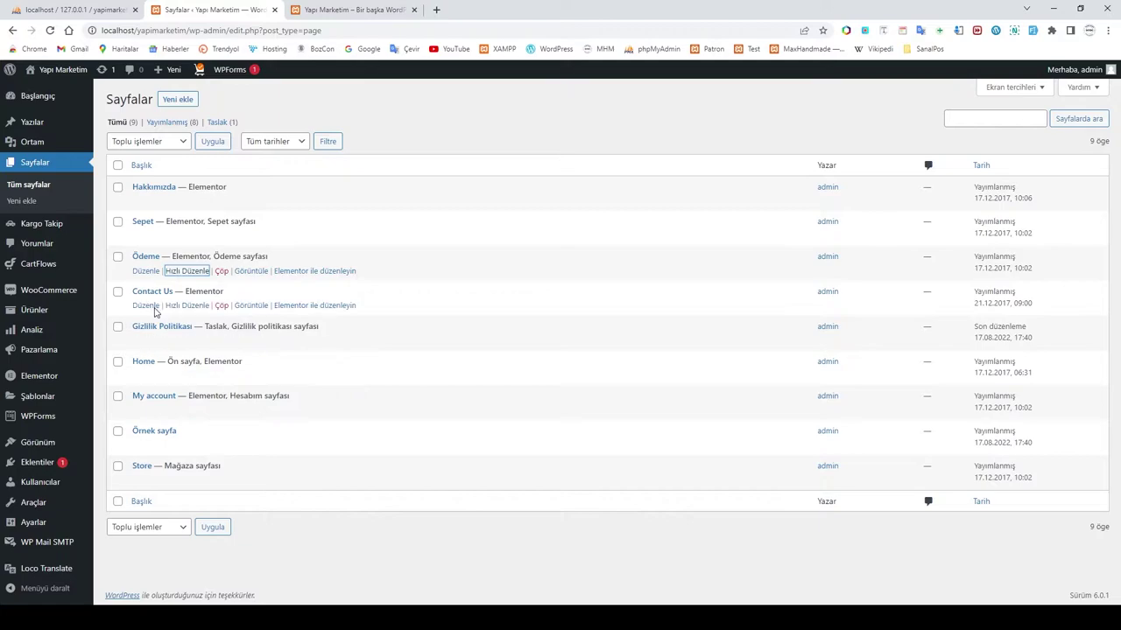
Step: Retitle the Contact Us page to İletişim by pasting, and clear its slug
left_click(186, 305)
left_click_drag(205, 313, 80, 315)
key("BackSpace")
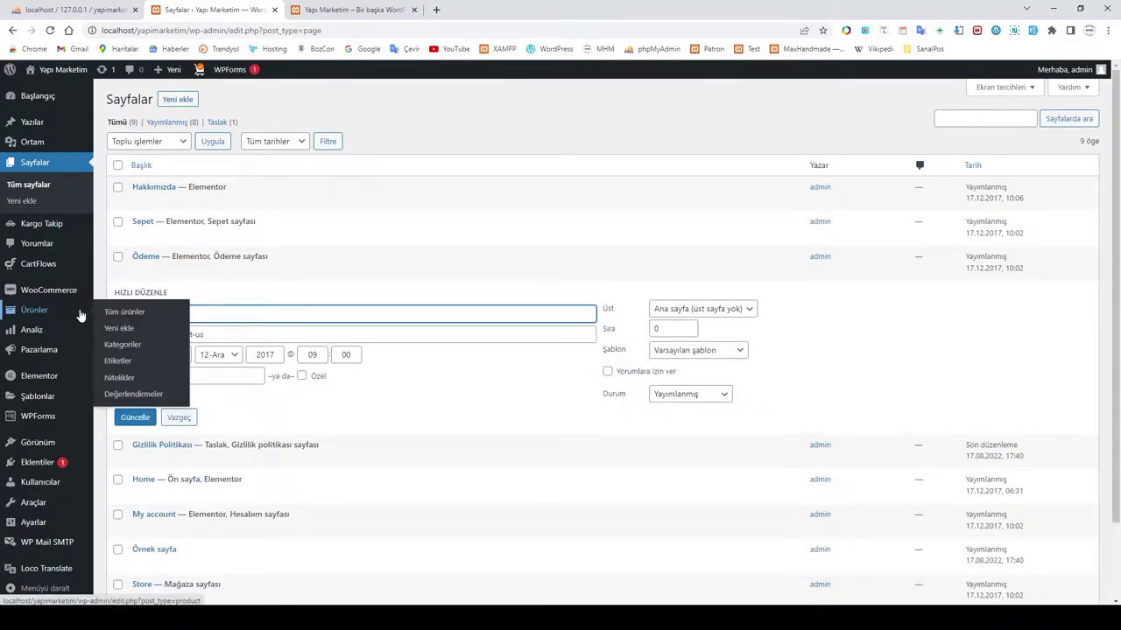
type("İletişim")
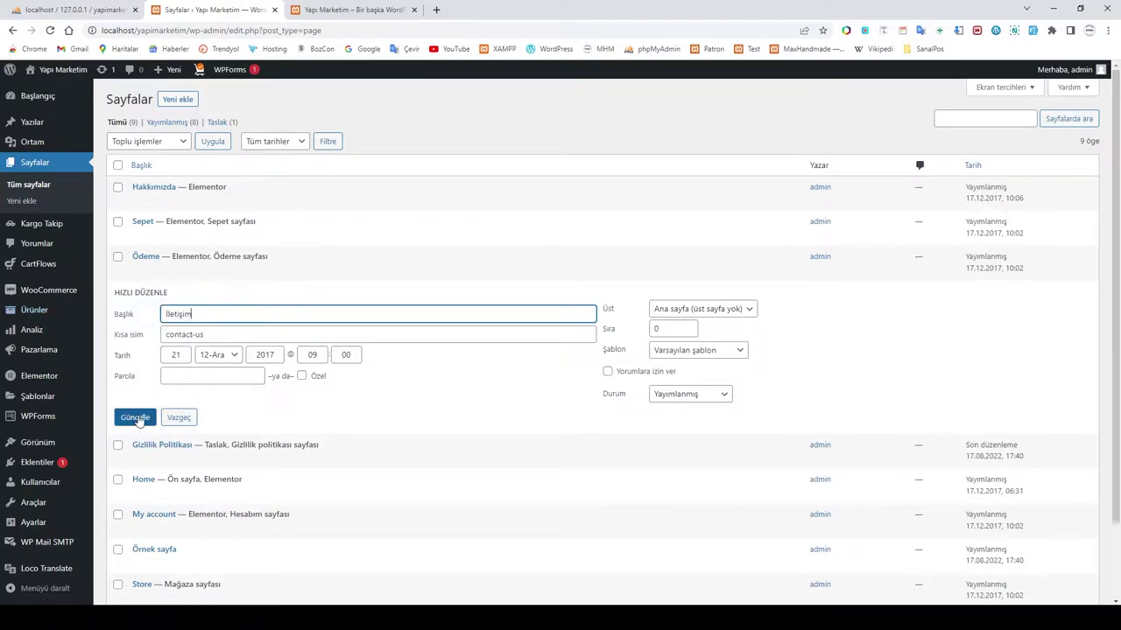
left_click_drag(210, 335, 111, 333)
key("BackSpace")
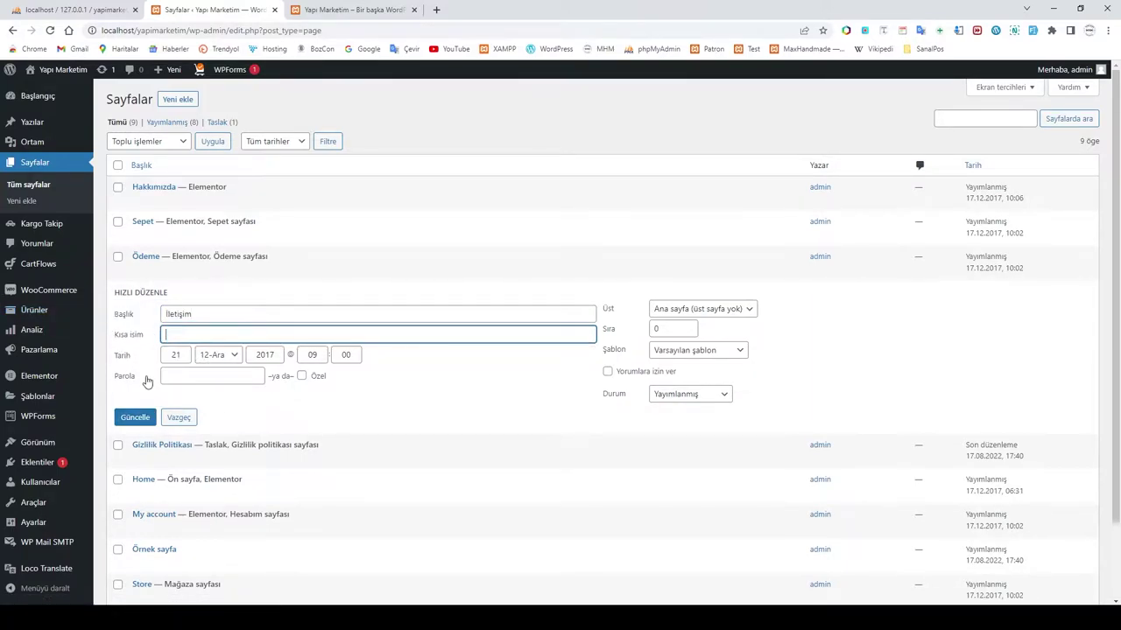
left_click(135, 418)
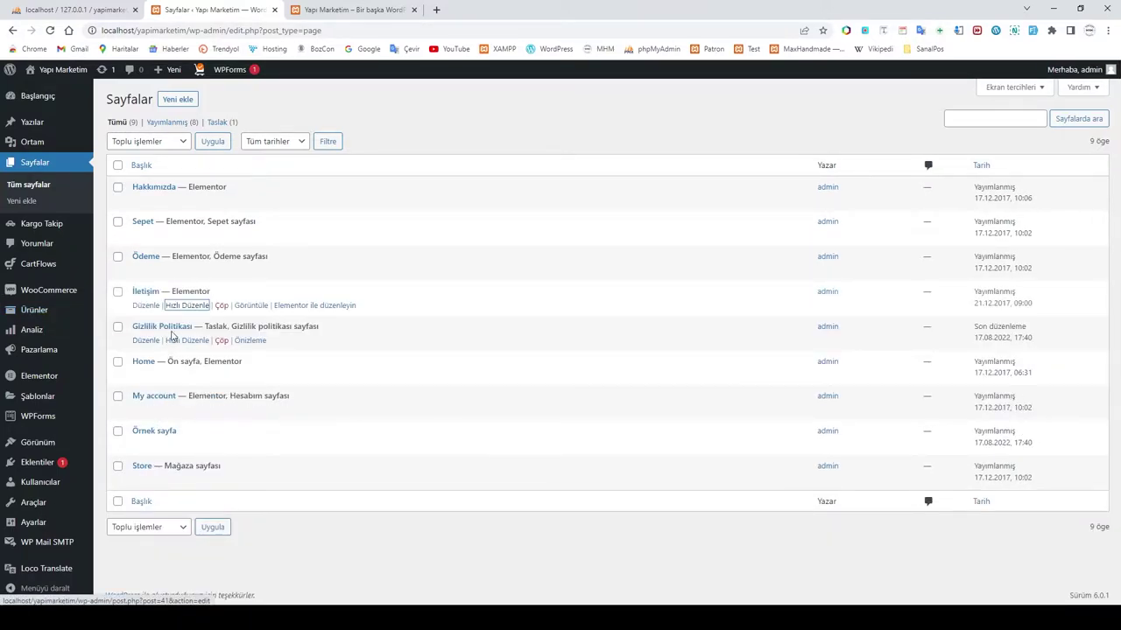
Step: Set the Gizlilik Politikası page's status to Published
left_click(187, 340)
left_click(691, 430)
left_click(692, 445)
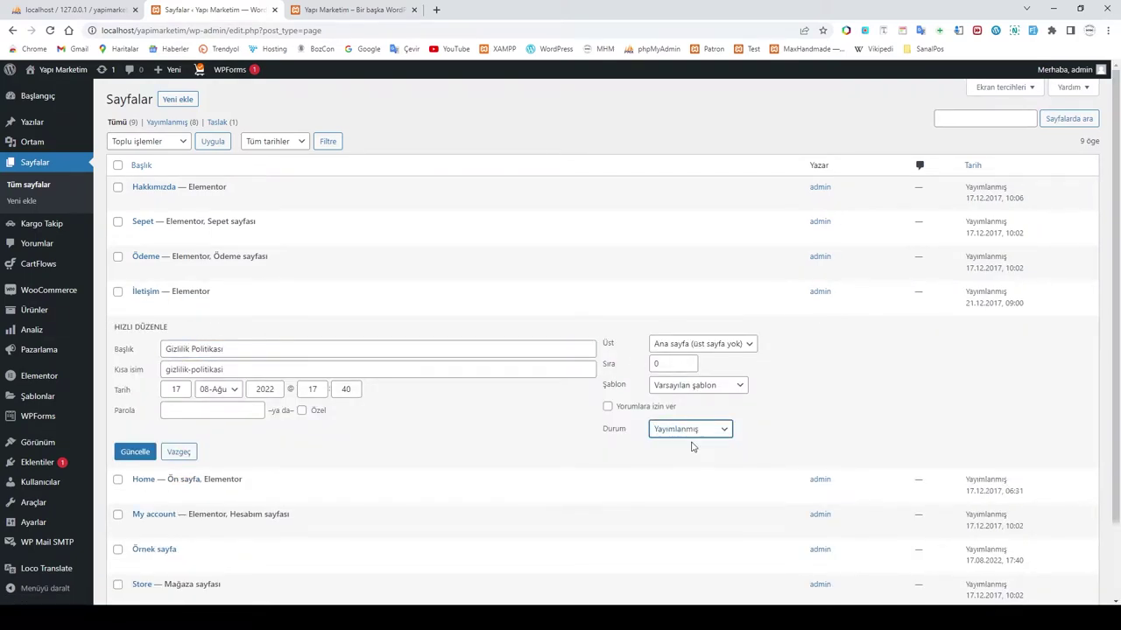
left_click(133, 452)
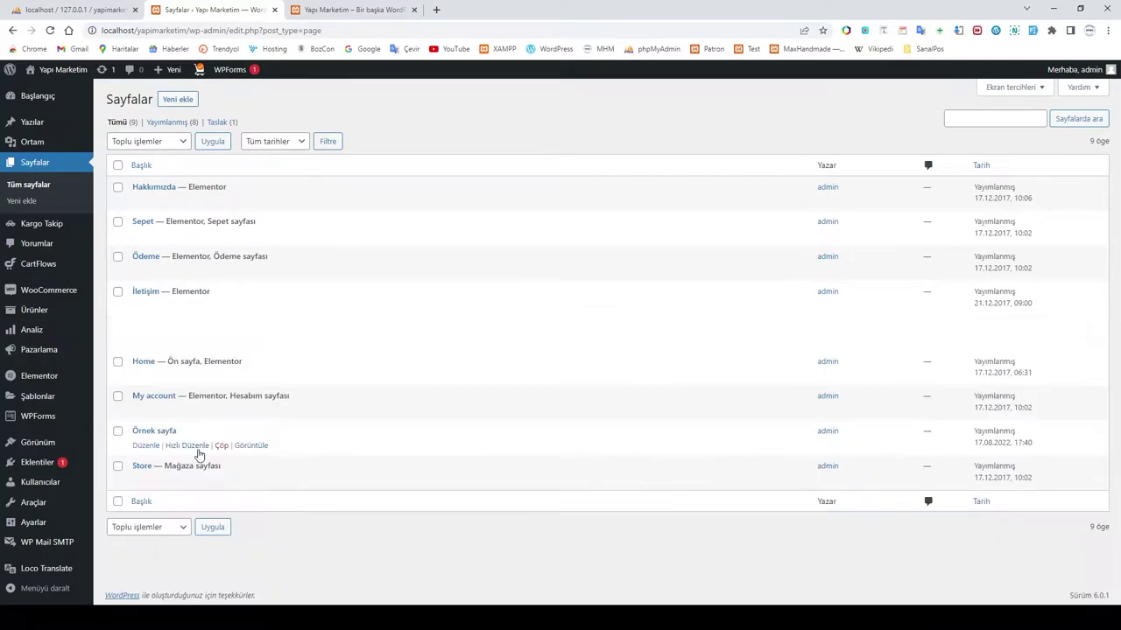
Step: Retitle the Home page to Anasayfa and clear its slug
left_click(187, 376)
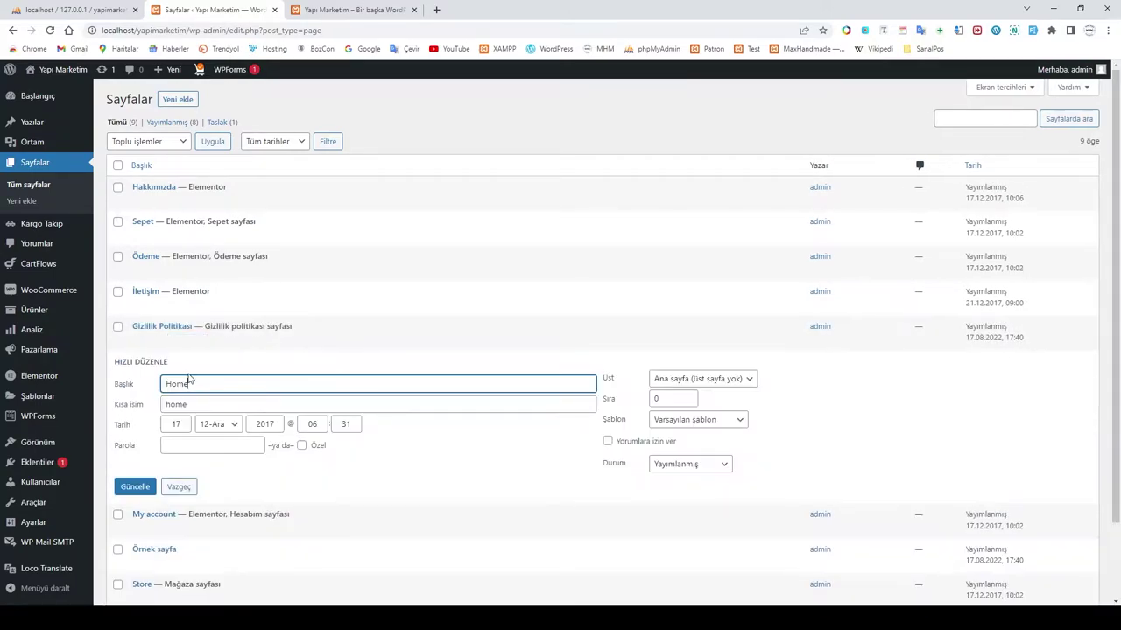
left_click_drag(196, 381, 112, 379)
type("A")
left_click_drag(184, 406, 112, 405)
key("BackSpace")
left_click(138, 487)
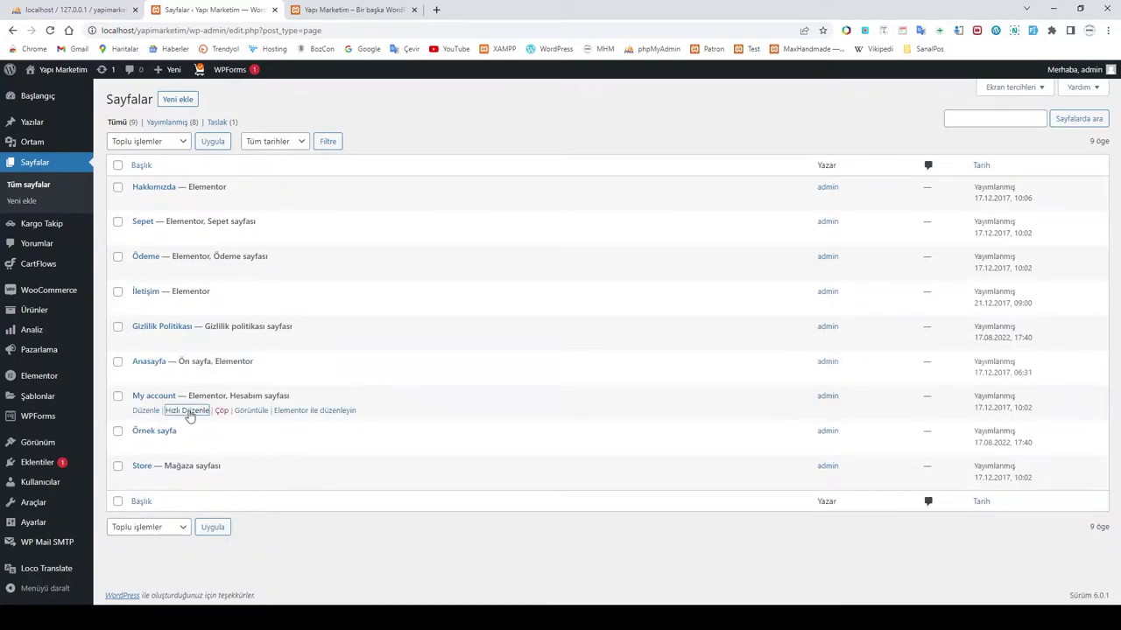
Step: Retitle the My account page to Hesabım and clear its slug
left_click(188, 411)
left_click_drag(210, 419, 120, 423)
type("Hesabım")
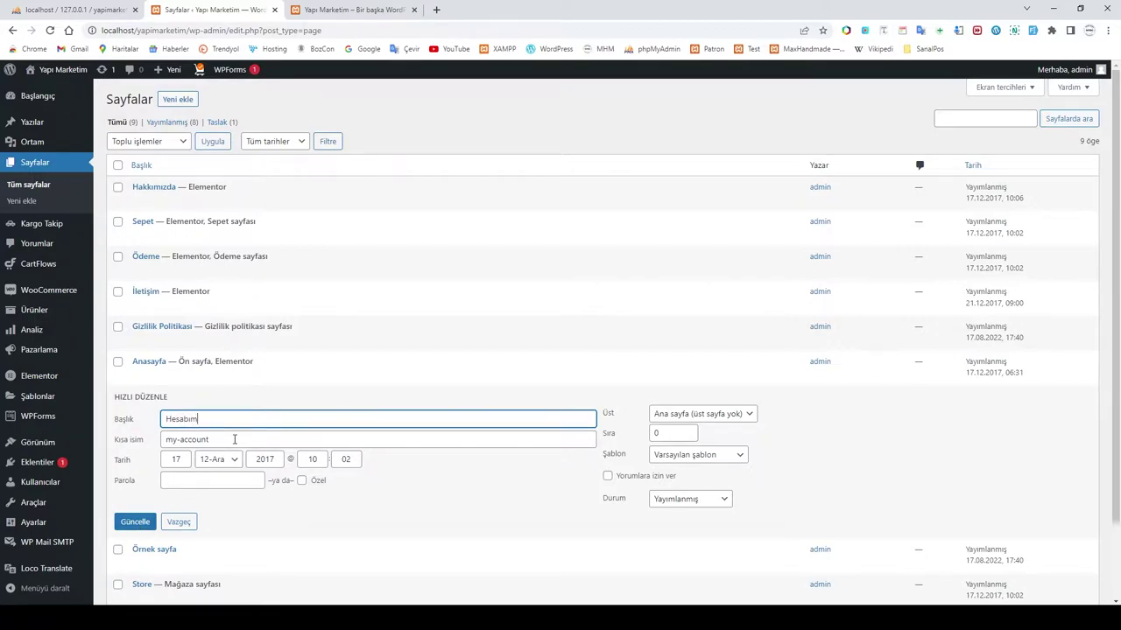
left_click_drag(233, 441, 130, 443)
key("BackSpace")
left_click(142, 522)
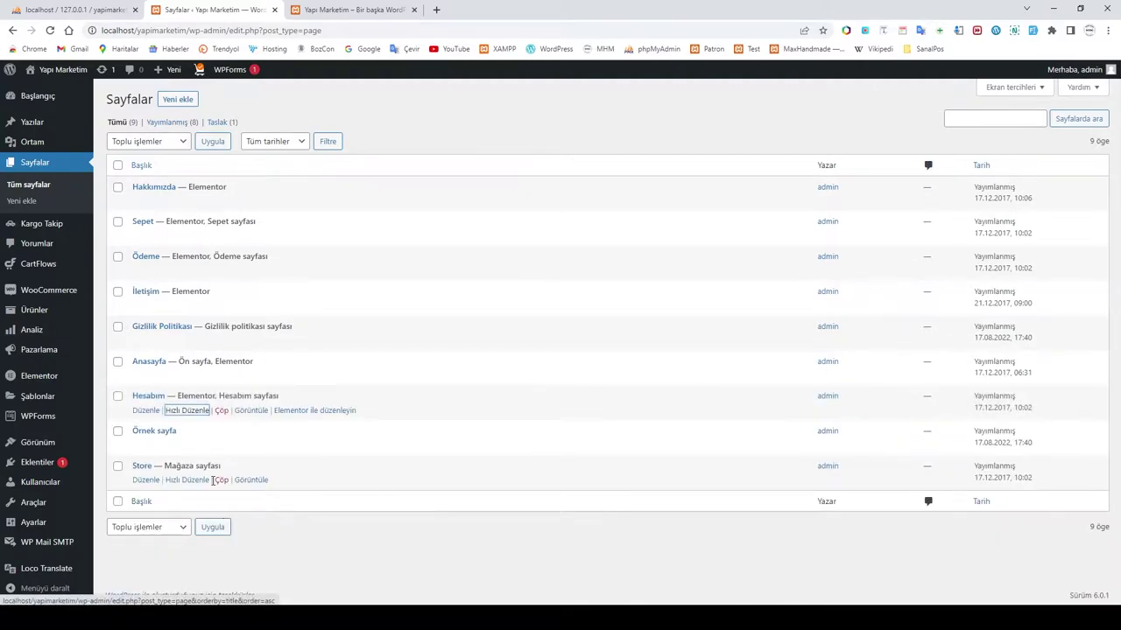
Step: Retitle the Store page to Mağaza and delete its store slug
left_click(186, 479)
left_click_drag(196, 490, 112, 496)
type("Mağaza")
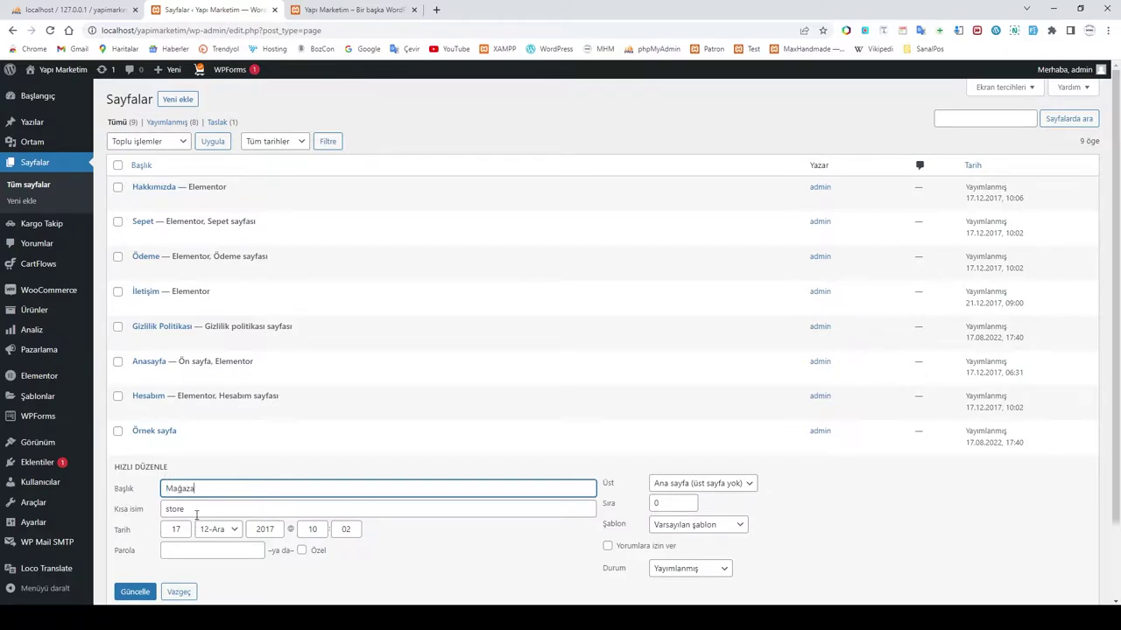
left_click_drag(196, 515, 103, 506)
key("BackSpace")
scroll(232, 511, "down", 1)
left_click(136, 534)
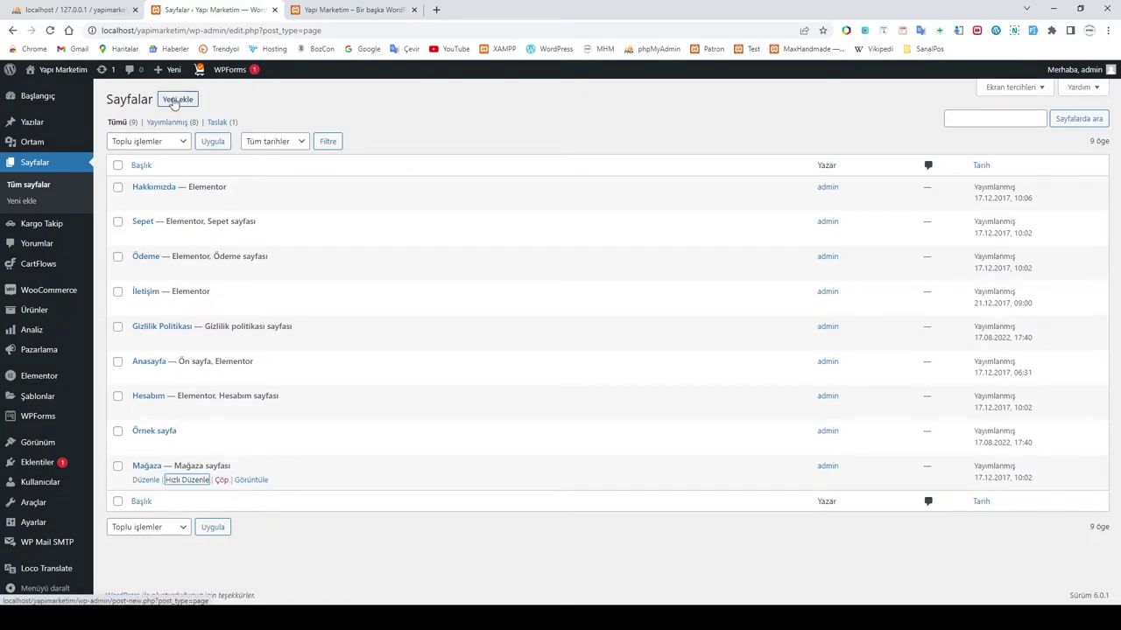
Step: Create a new page titled 'Mesafeli Satış Sözleşmesi' and save it as a draft
left_click(175, 100)
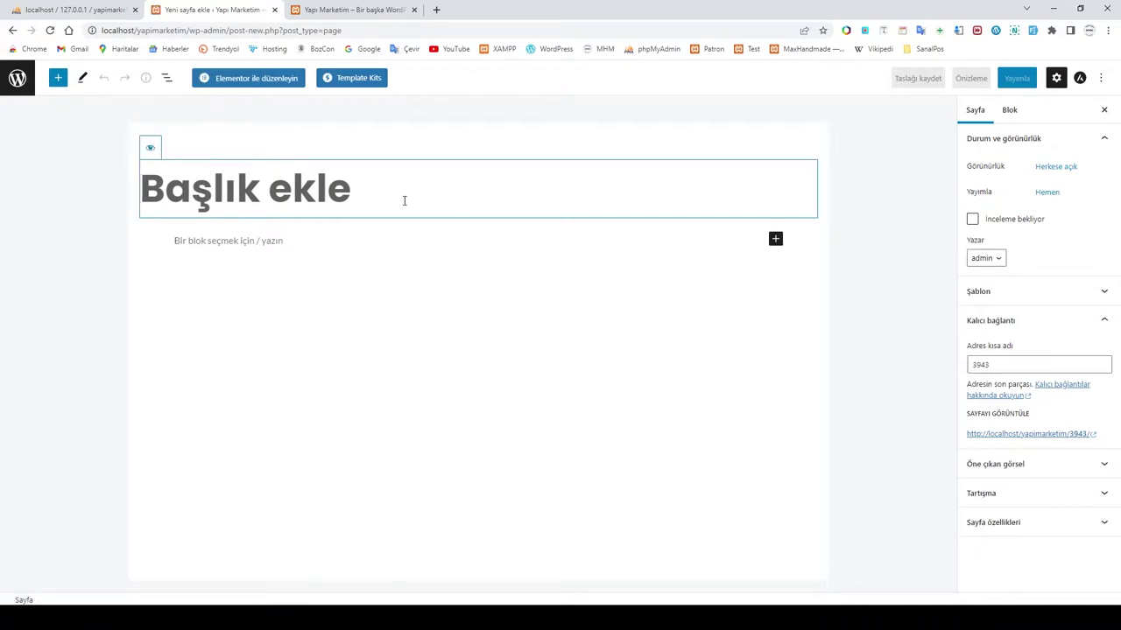
type("Mesafeli Sat")
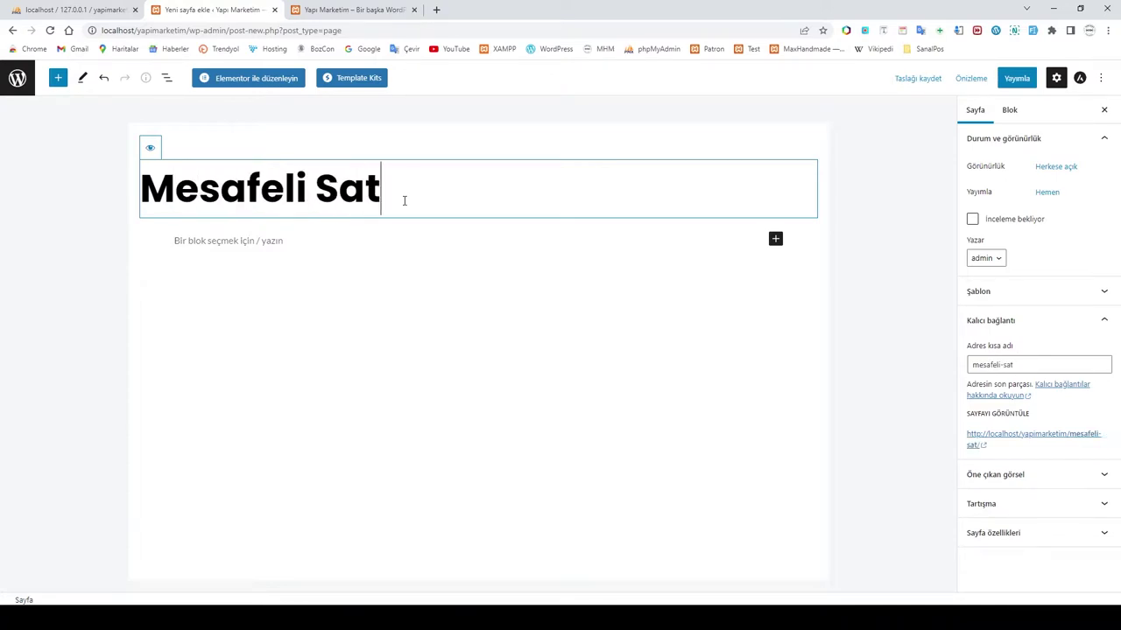
type("ış Söz")
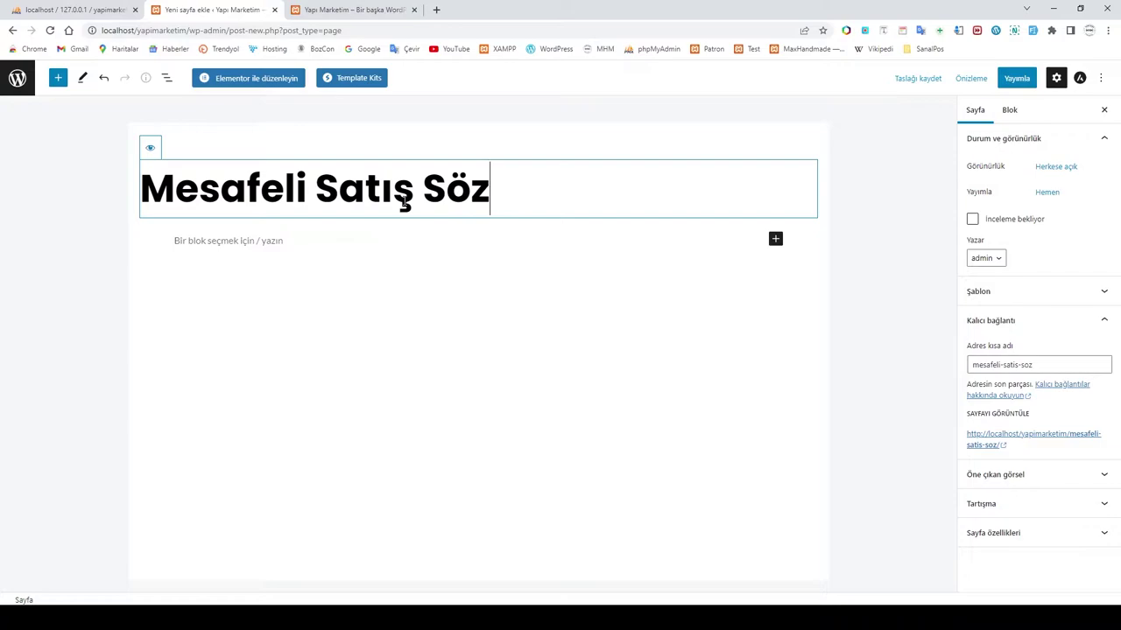
type("leşmesi")
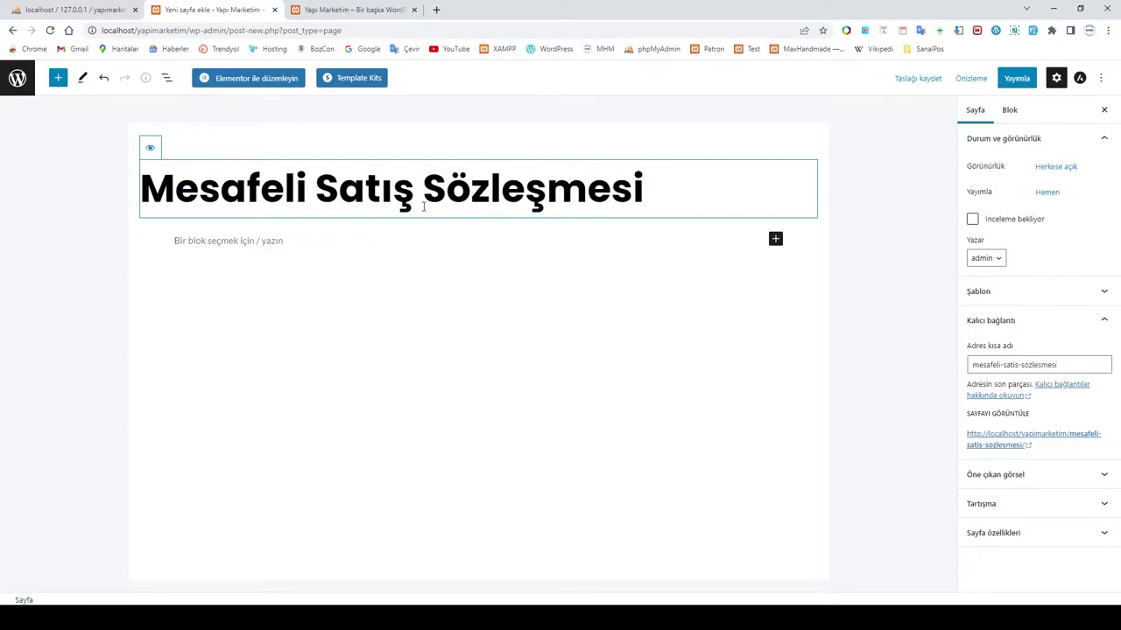
left_click(921, 82)
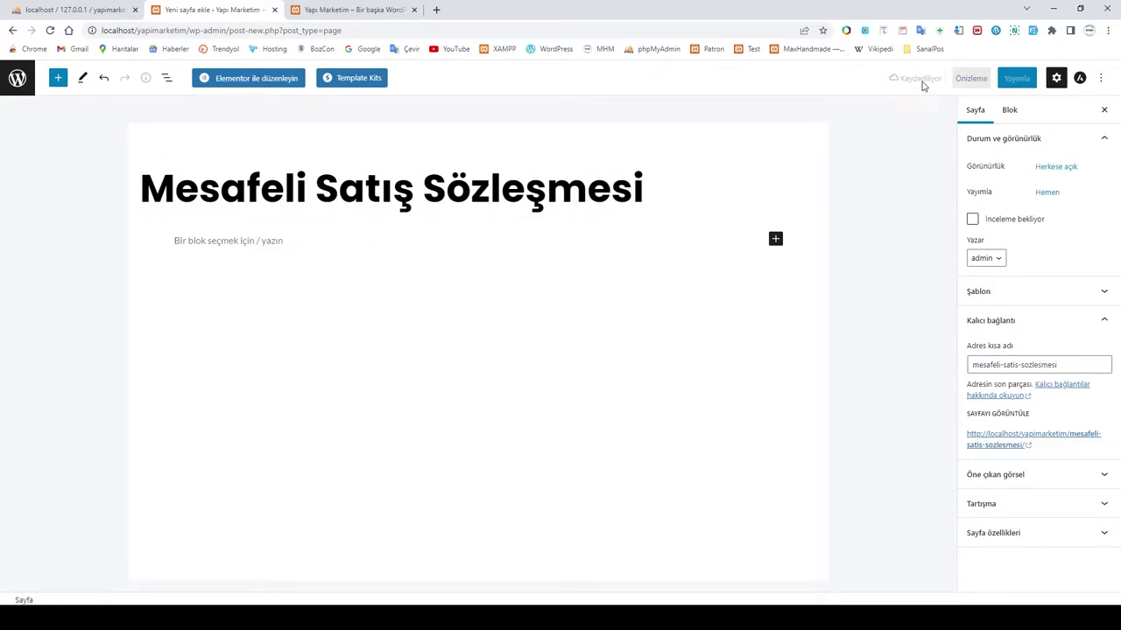
Step: In Elementor, add a one-column section containing a Text Editor (Metin düzeltici) widget
left_click(251, 79)
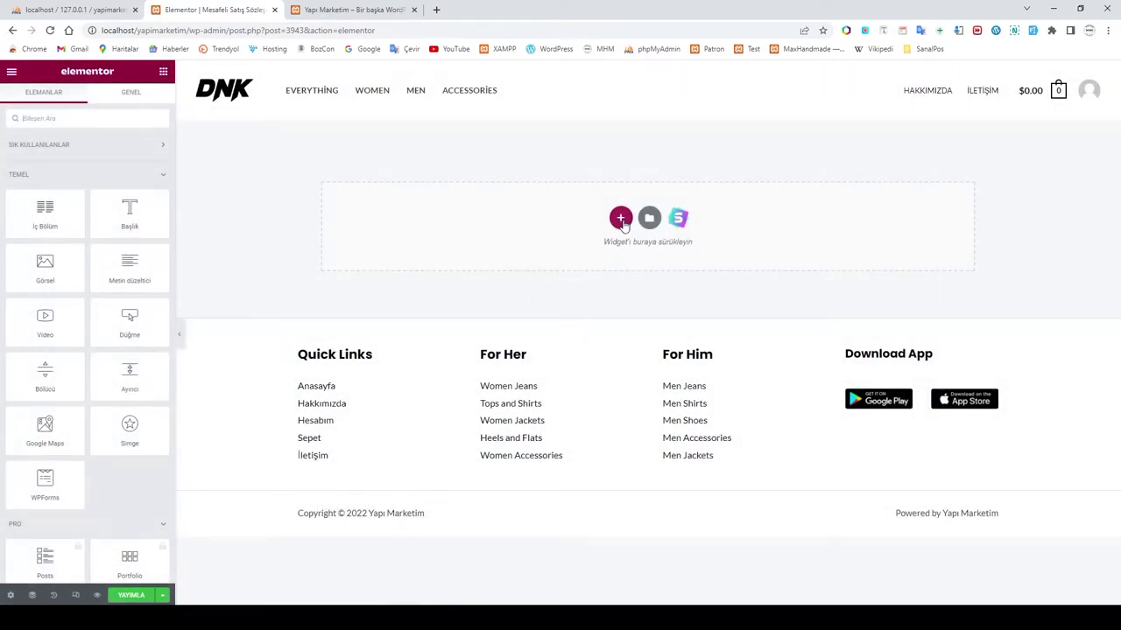
left_click(621, 219)
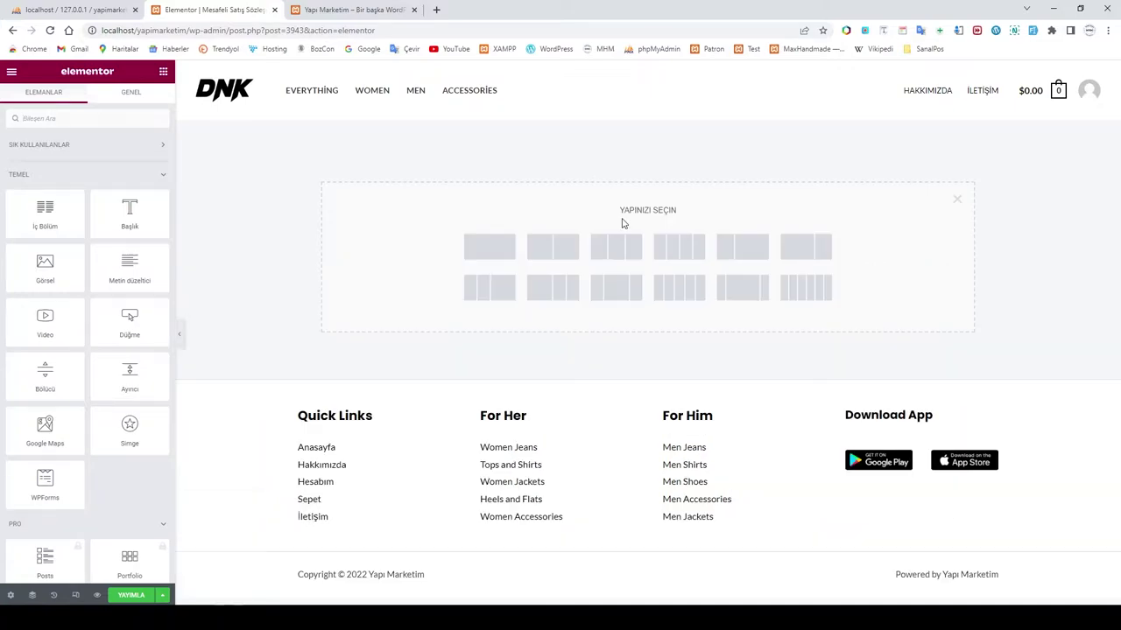
left_click(489, 247)
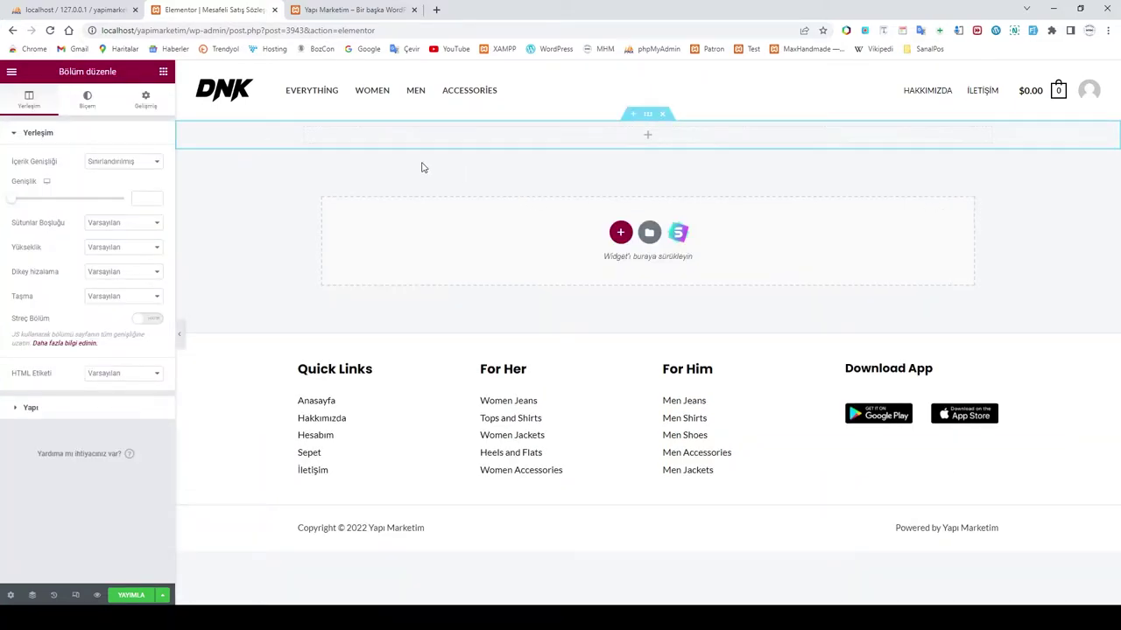
left_click(396, 138)
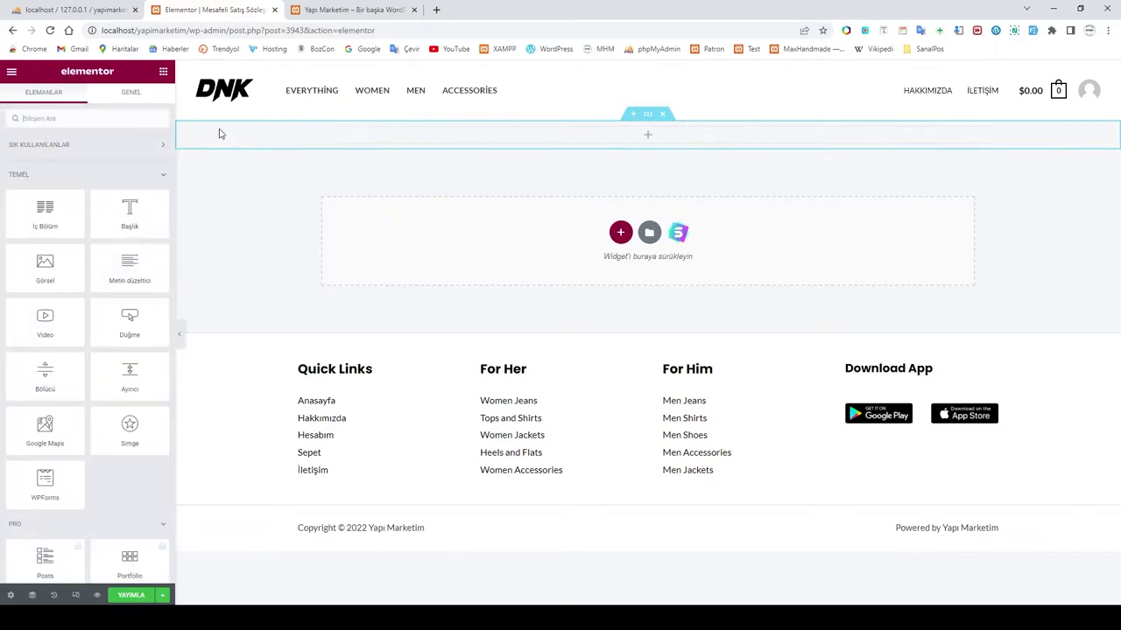
left_click_drag(130, 267, 542, 135)
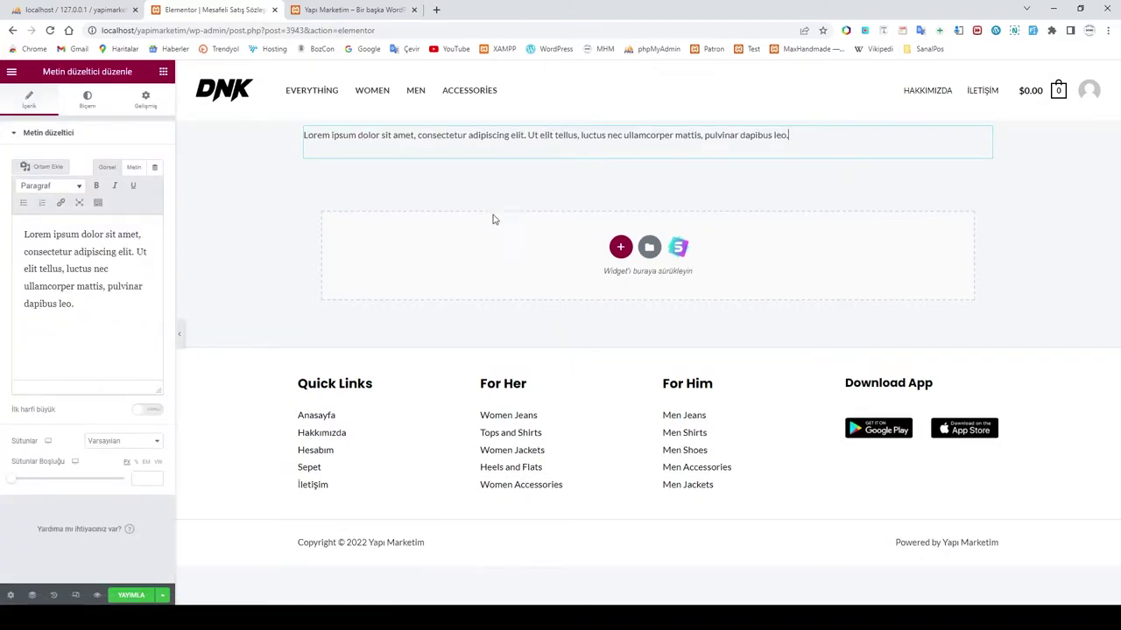
Step: Copy the full contract text from the Word document and minimize Word
key("alt+Tab")
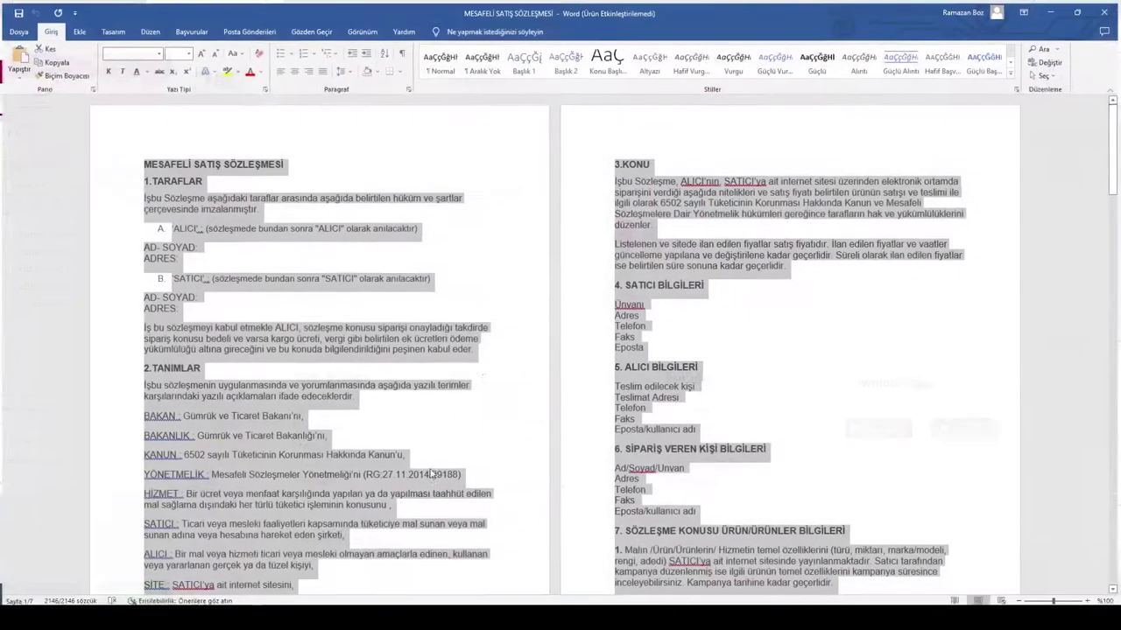
right_click(213, 207)
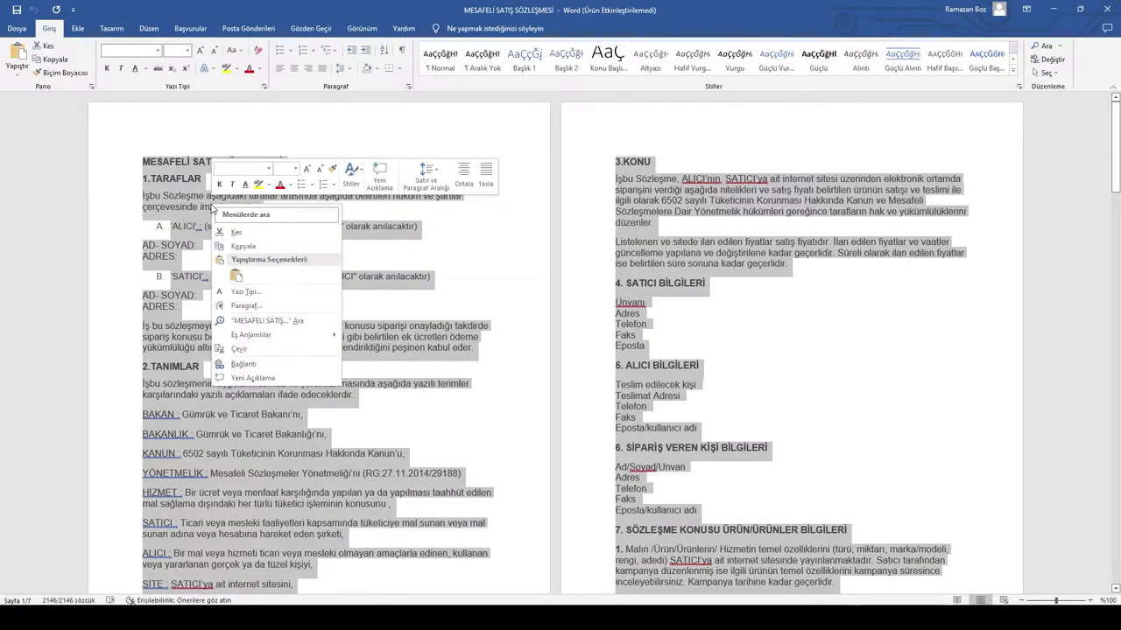
left_click(253, 248)
left_click(1054, 9)
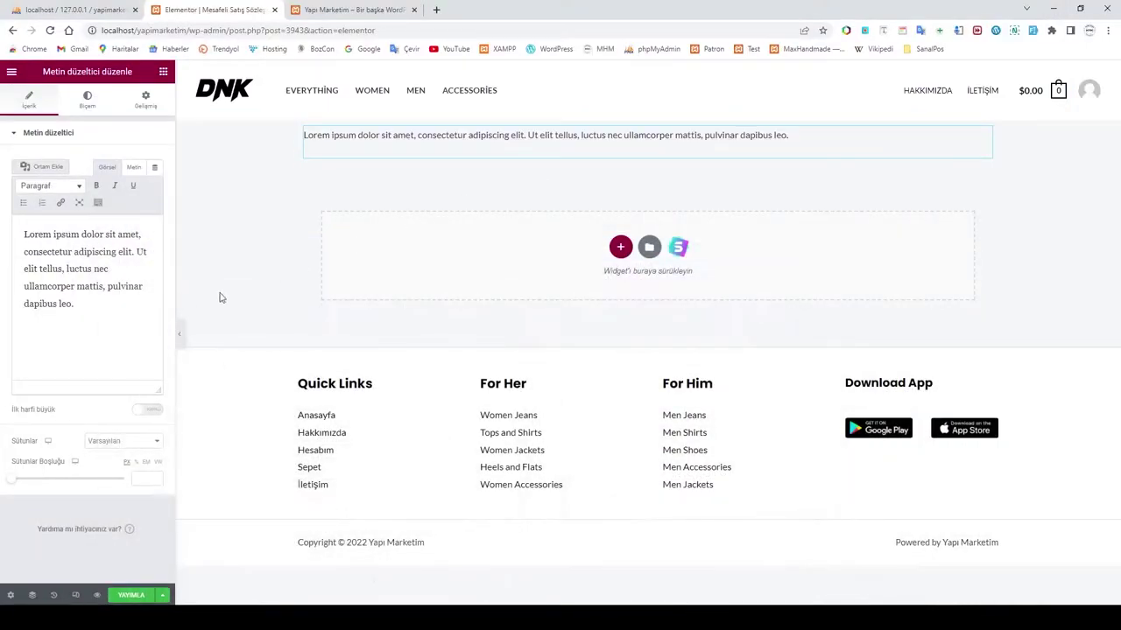
Step: Delete the lorem ipsum placeholder, paste the contract text, and review it through to SATICI, ALICI, TARİH
left_click_drag(76, 303, 25, 229)
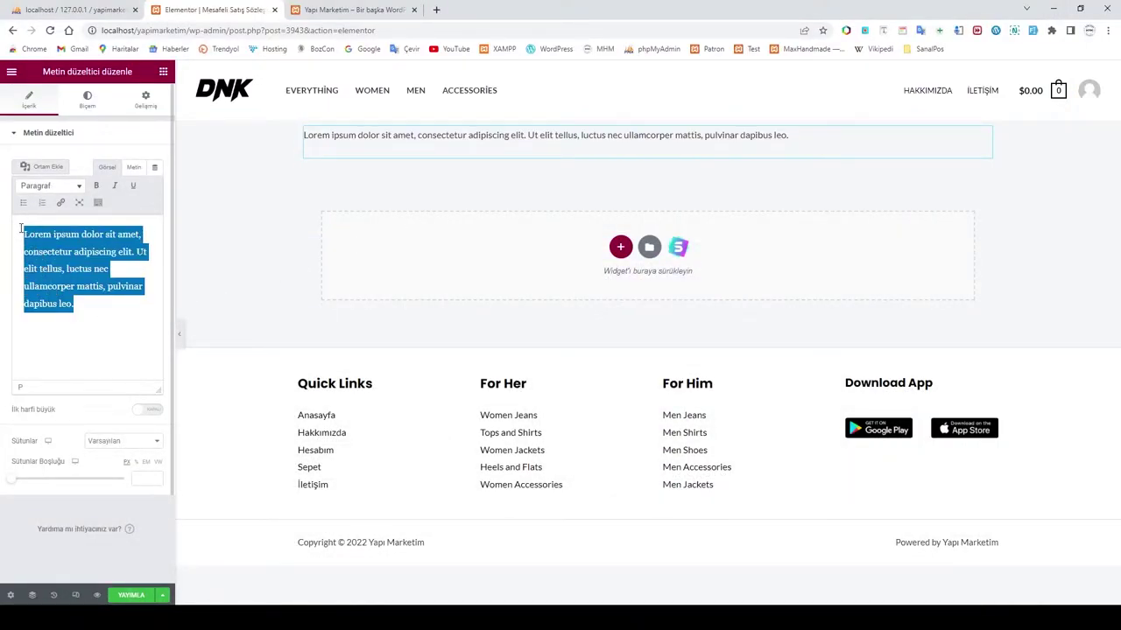
key("BackSpace")
key("ctrl+v")
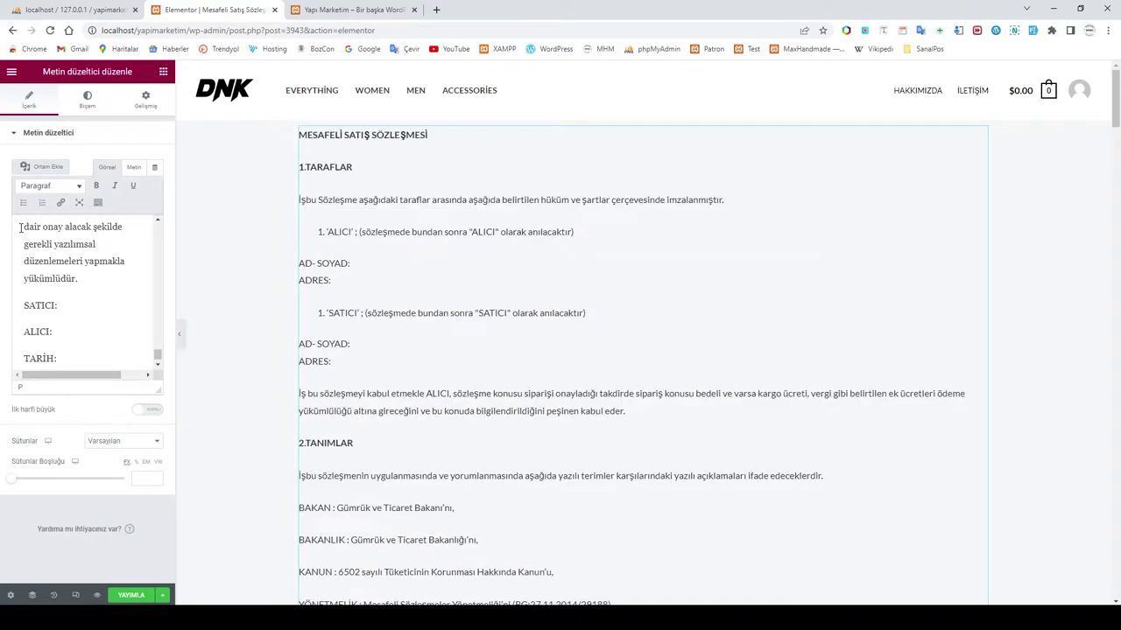
scroll(536, 387, "down", 2)
scroll(532, 385, "up", 4)
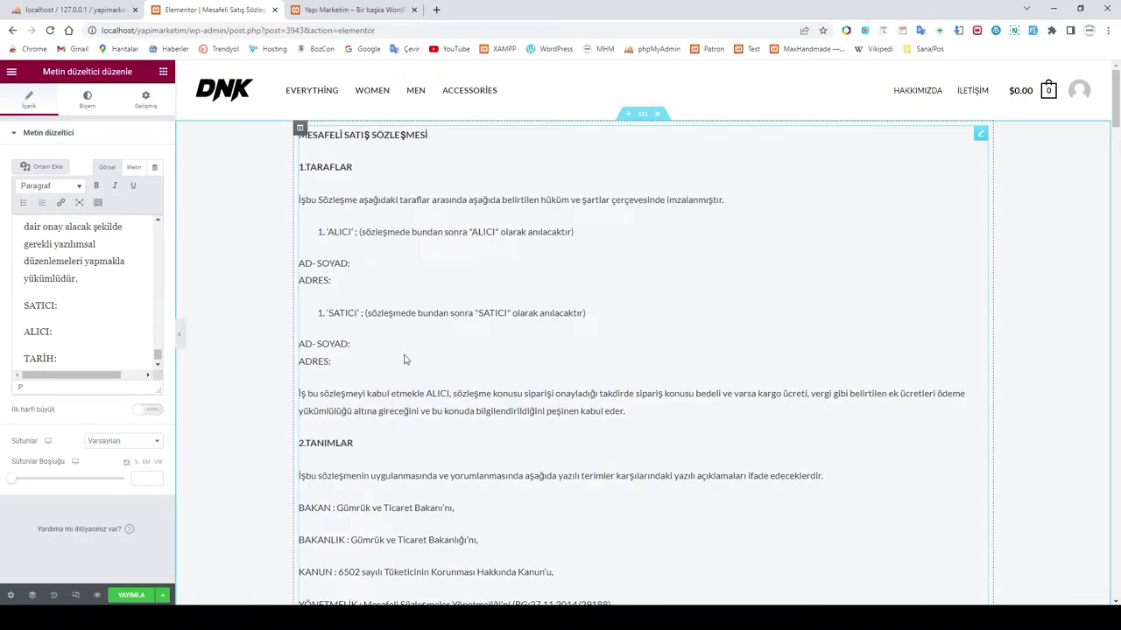
scroll(409, 347, "down", 5)
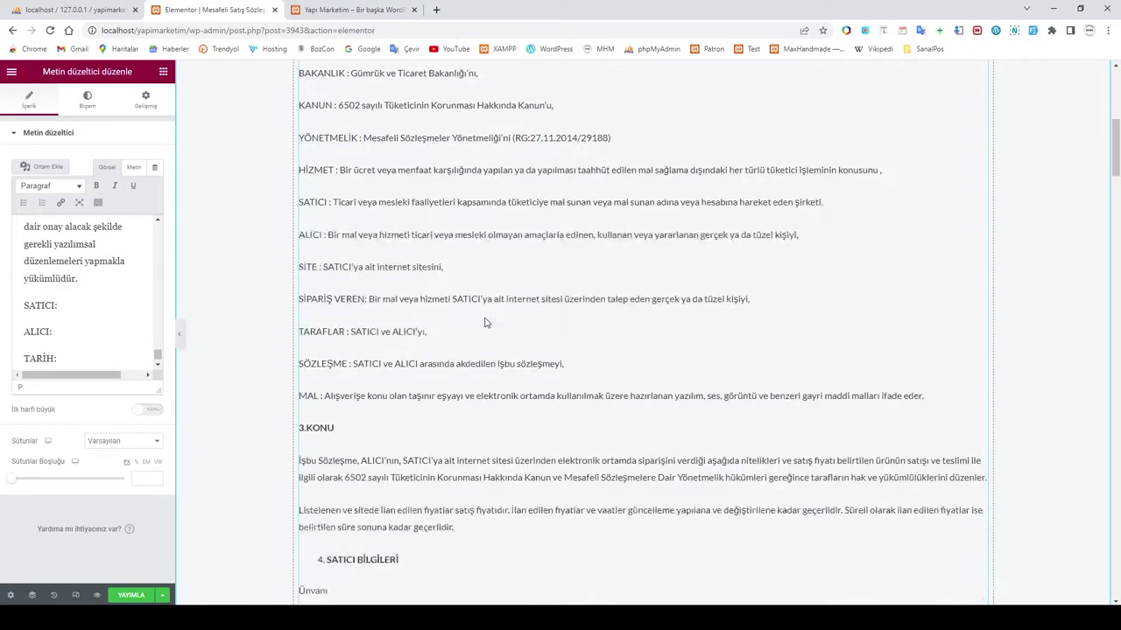
scroll(485, 323, "down", 3)
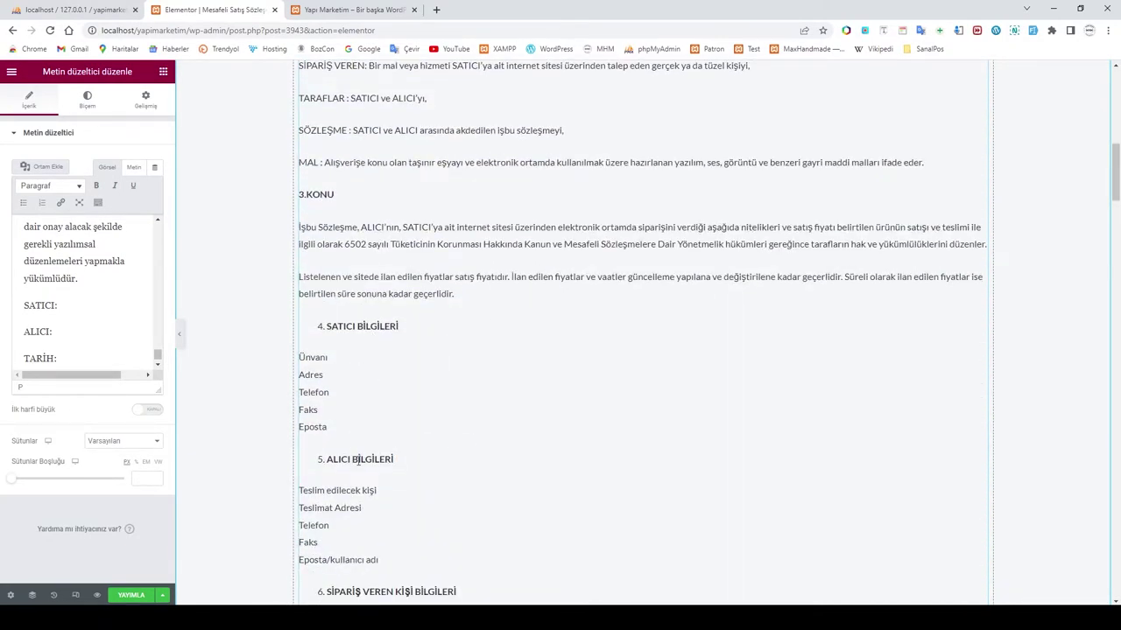
scroll(373, 459, "down", 3)
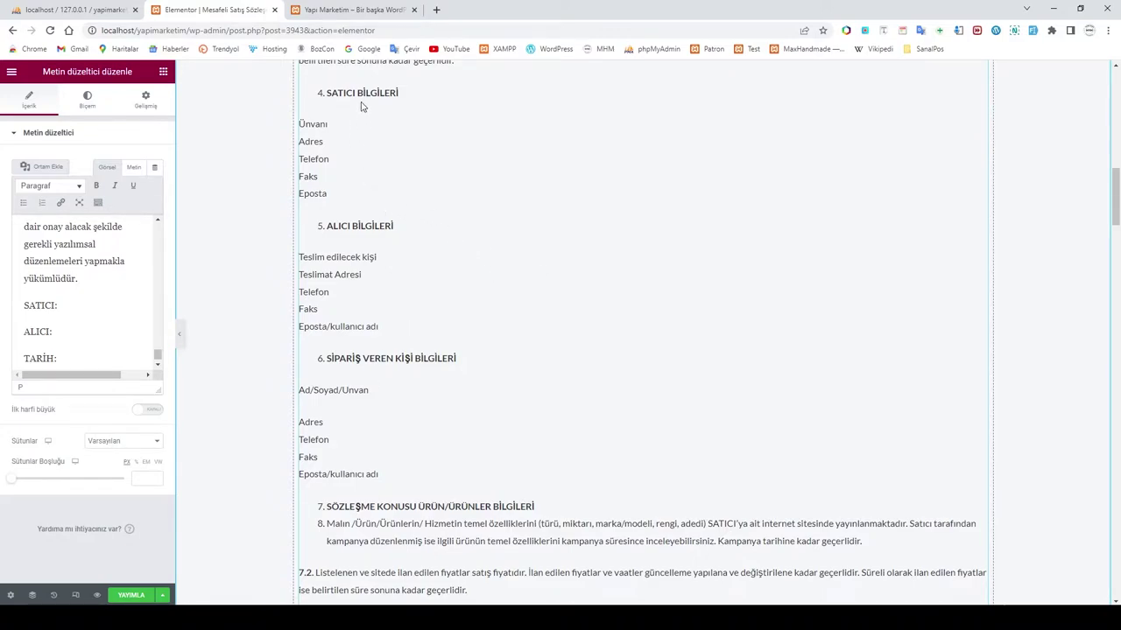
scroll(425, 397, "down", 5)
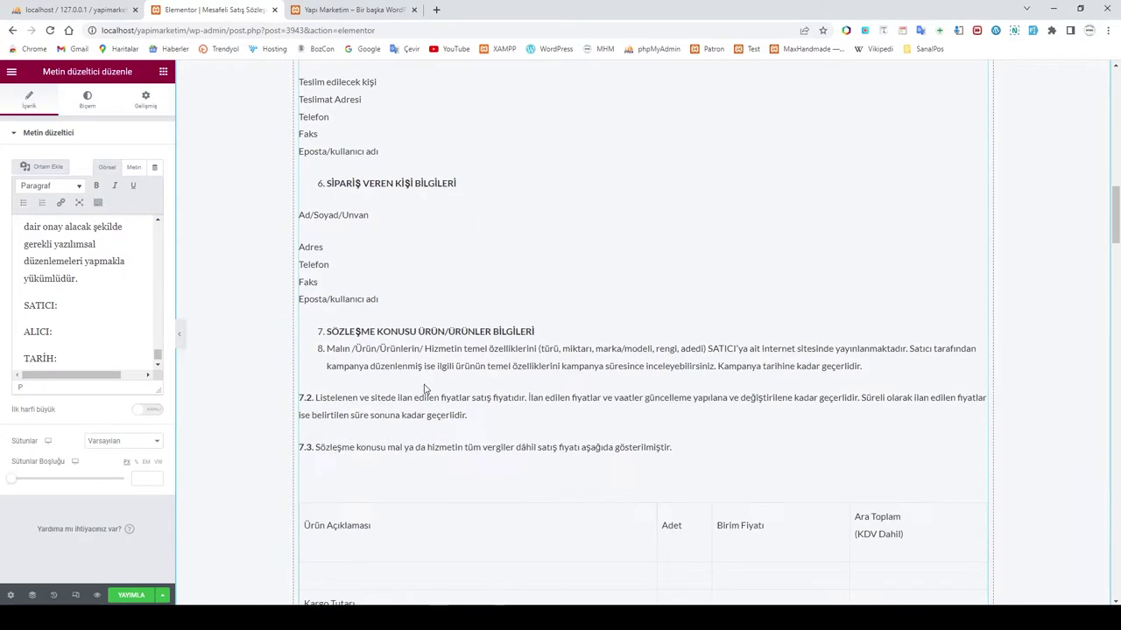
scroll(506, 427, "down", 2)
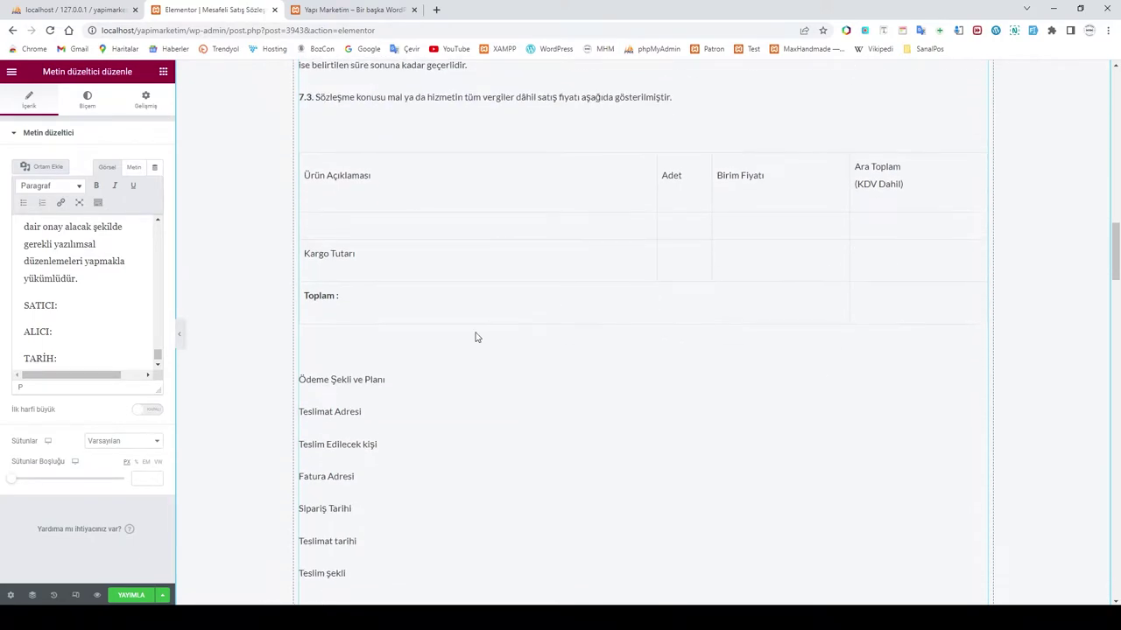
scroll(535, 303, "down", 3)
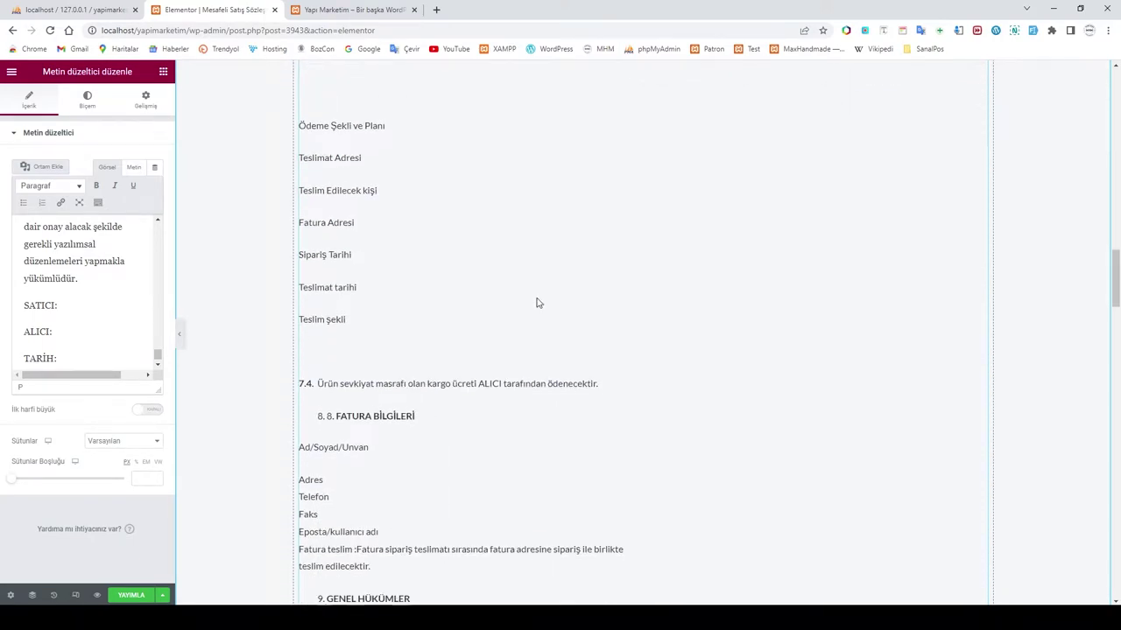
scroll(569, 414, "down", 15)
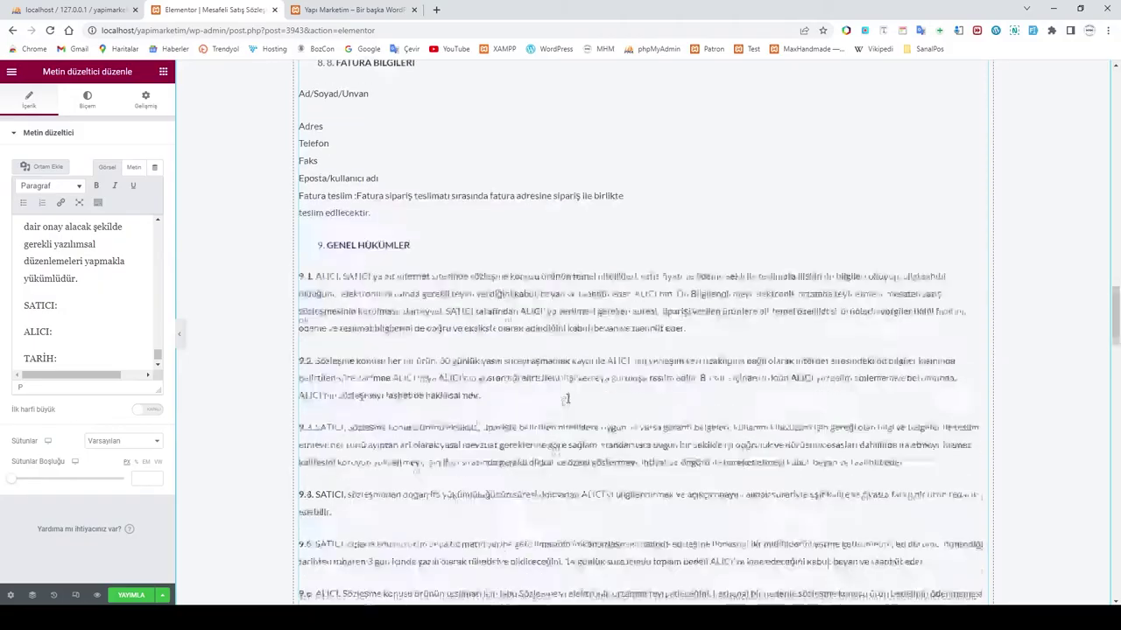
scroll(568, 399, "down", 12)
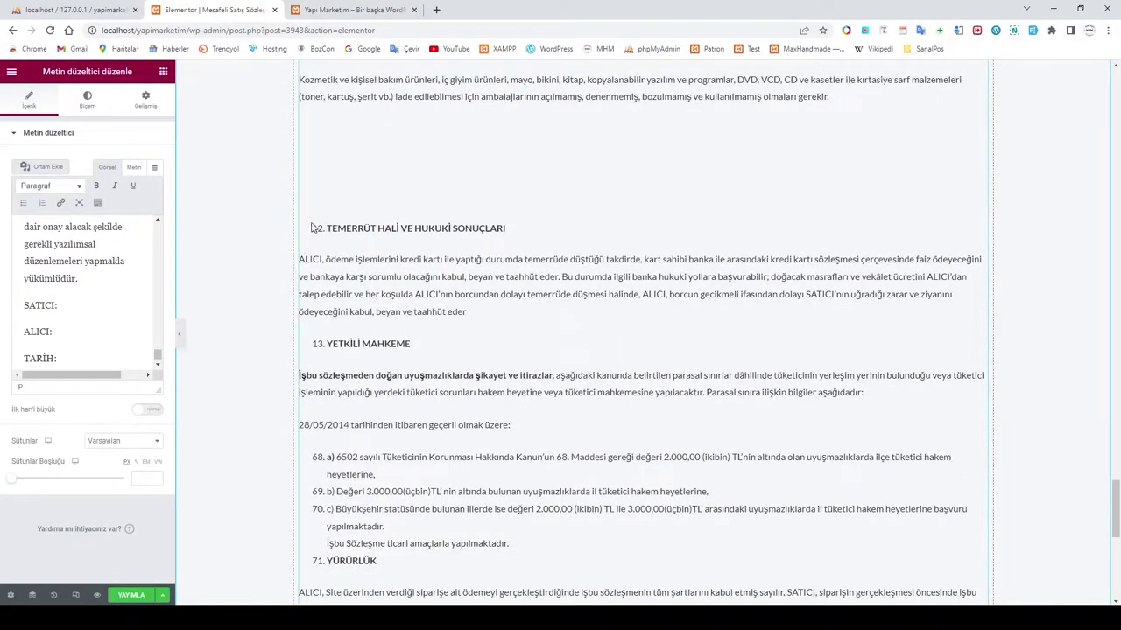
scroll(314, 234, "down", 2)
scroll(496, 293, "down", 2)
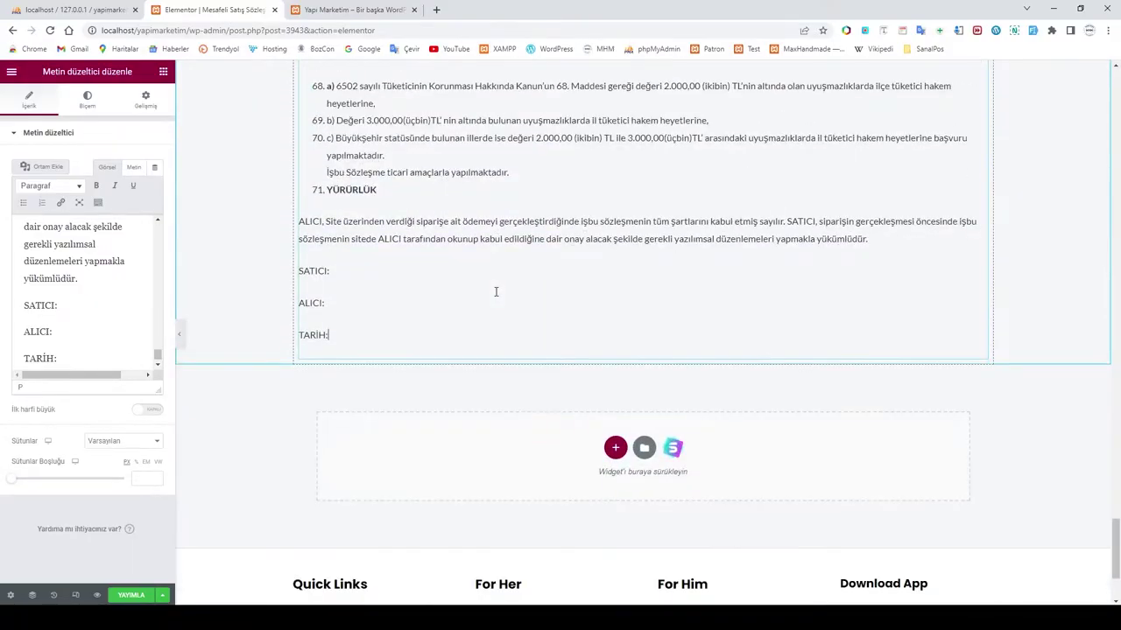
scroll(496, 293, "up", 15)
scroll(496, 293, "up", 10)
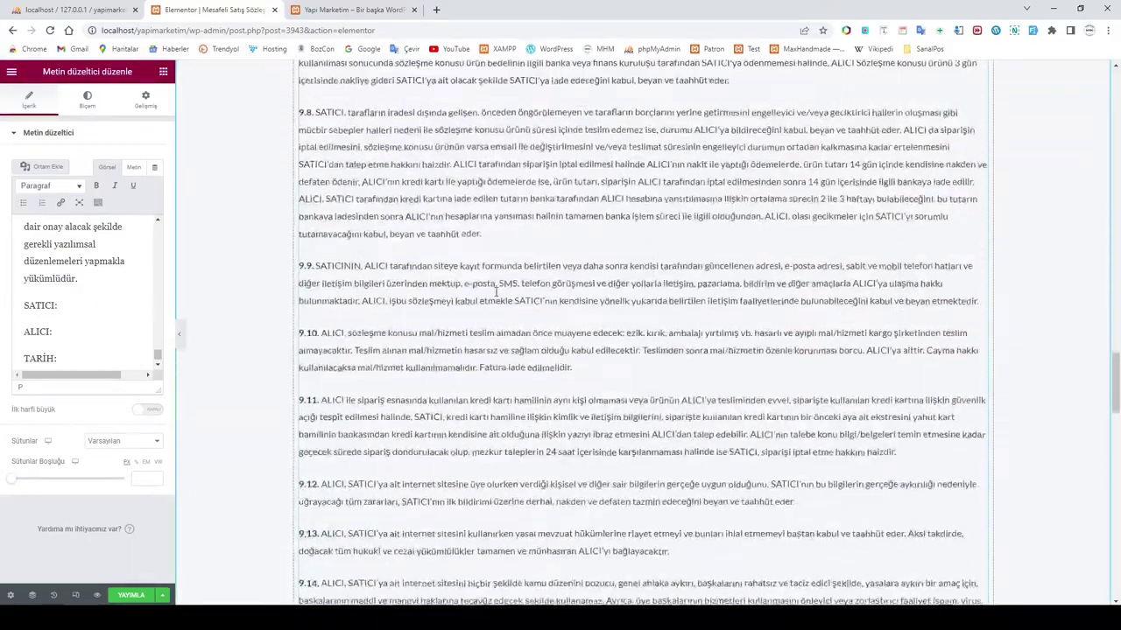
Step: Publish the Mesafeli Satış Sözleşmesi contract page from Elementor
left_click(132, 595)
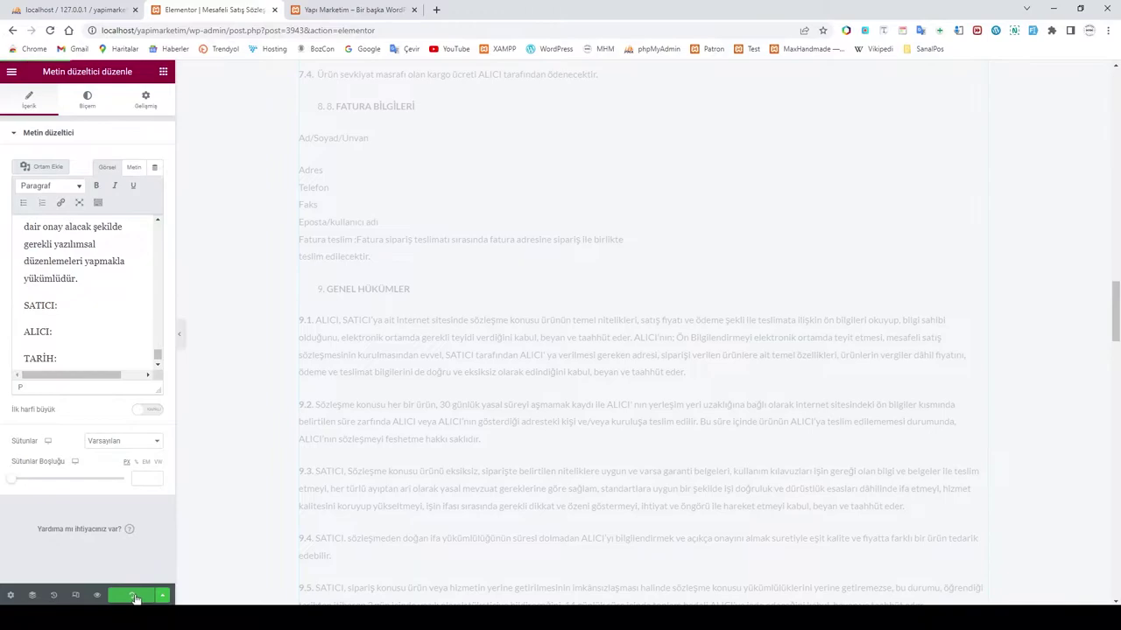
scroll(365, 565, "up", 1)
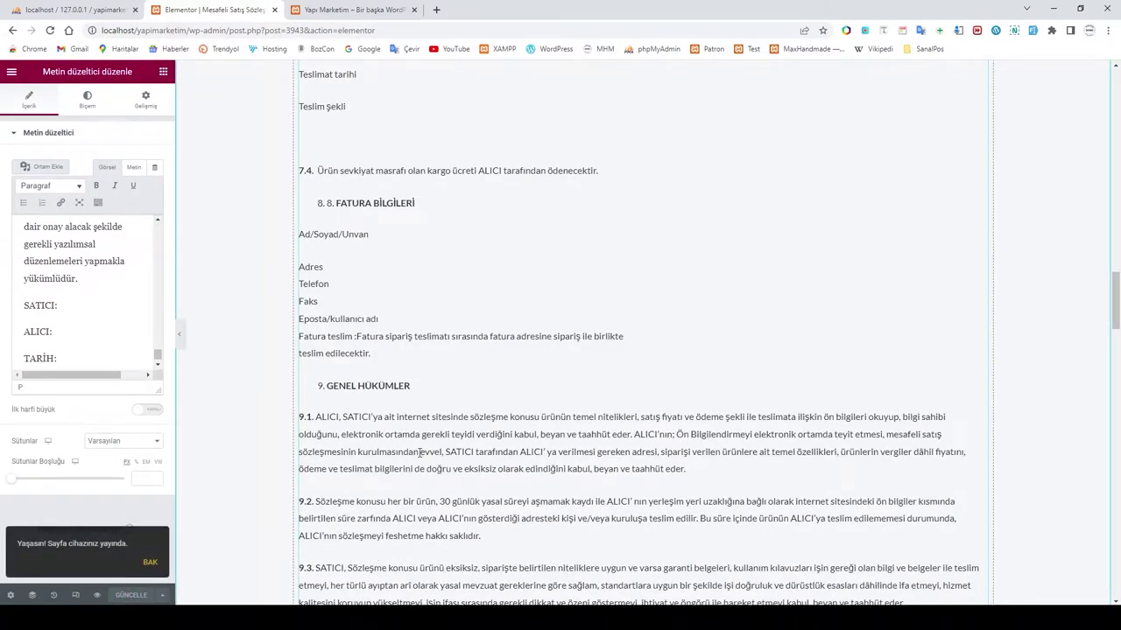
scroll(419, 453, "down", 1)
Step: Save the page edits with Güncelle and exit Elementor to the WordPress Pages list
left_click(12, 71)
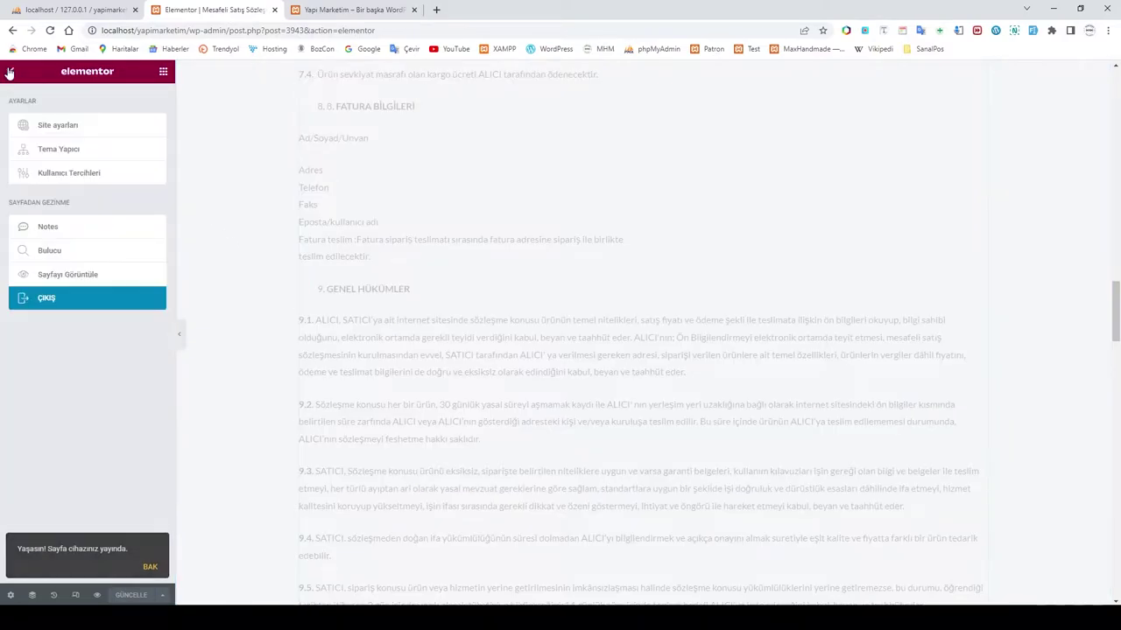
left_click(54, 306)
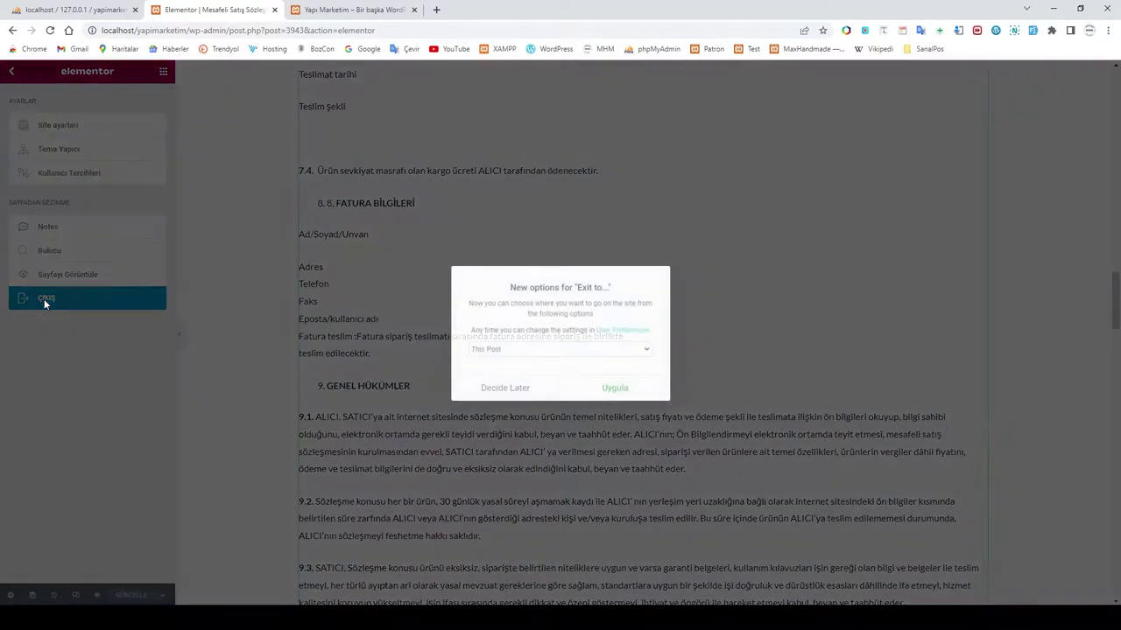
left_click(626, 395)
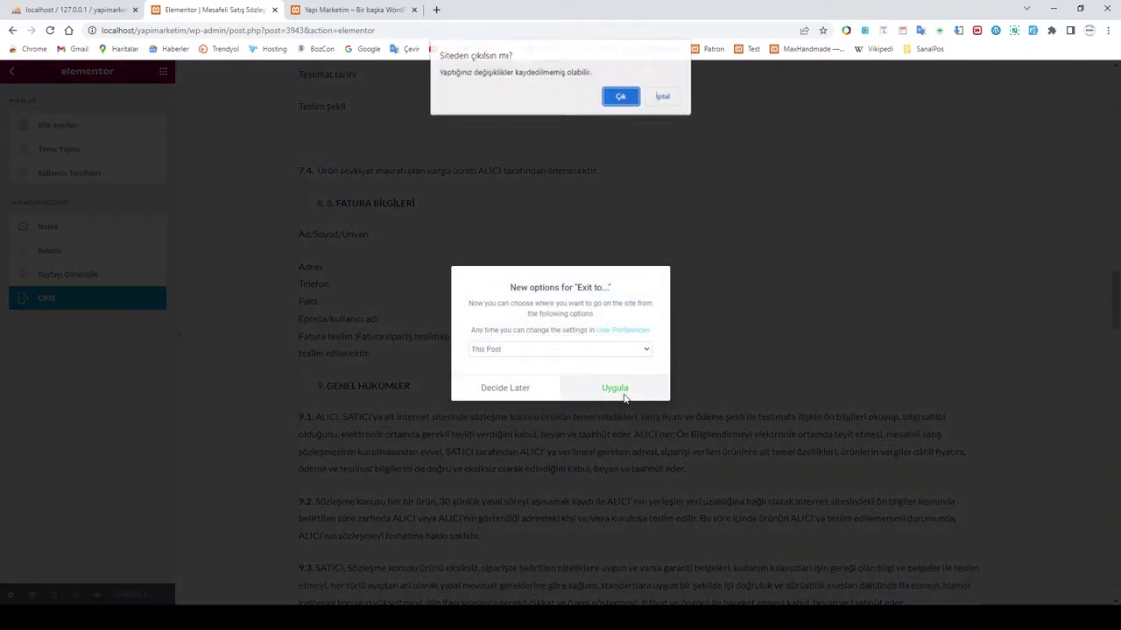
left_click(663, 97)
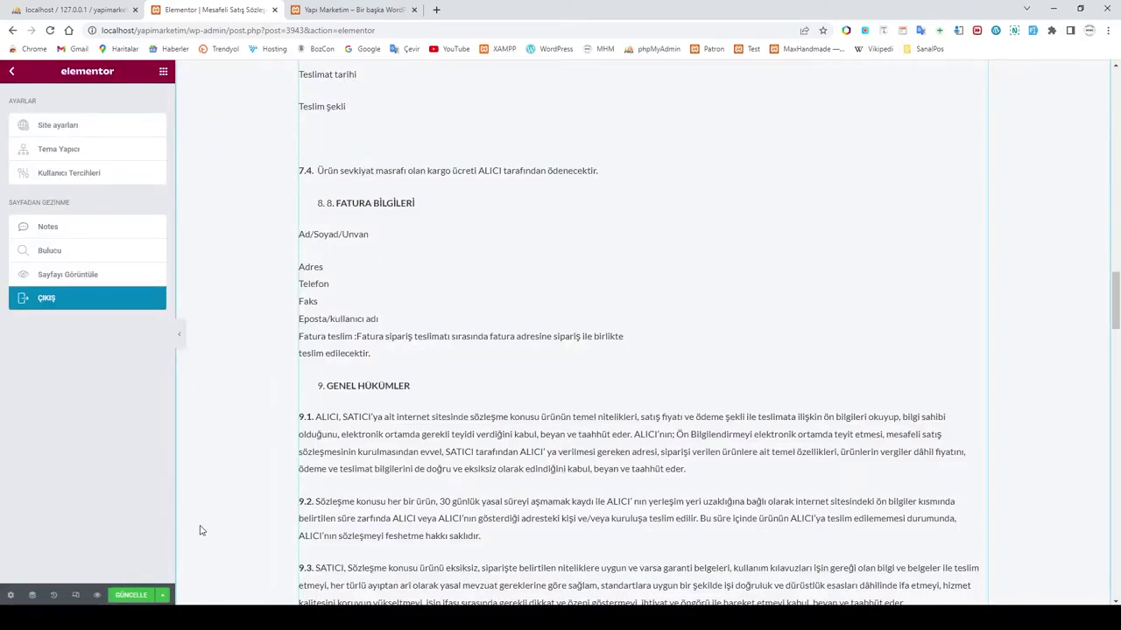
left_click(124, 598)
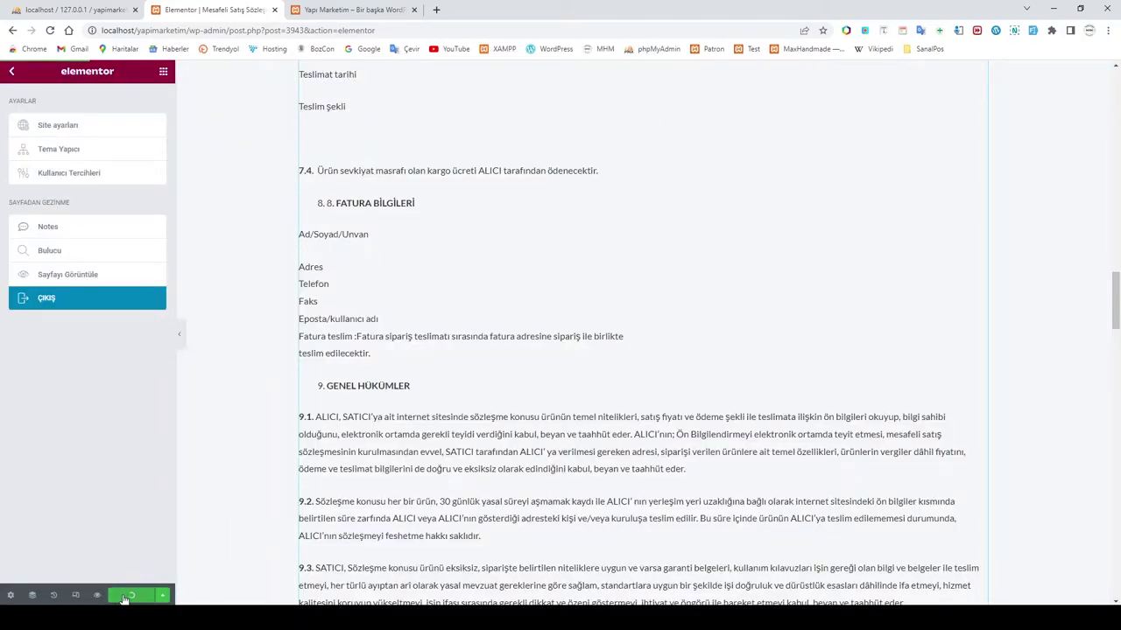
left_click(50, 305)
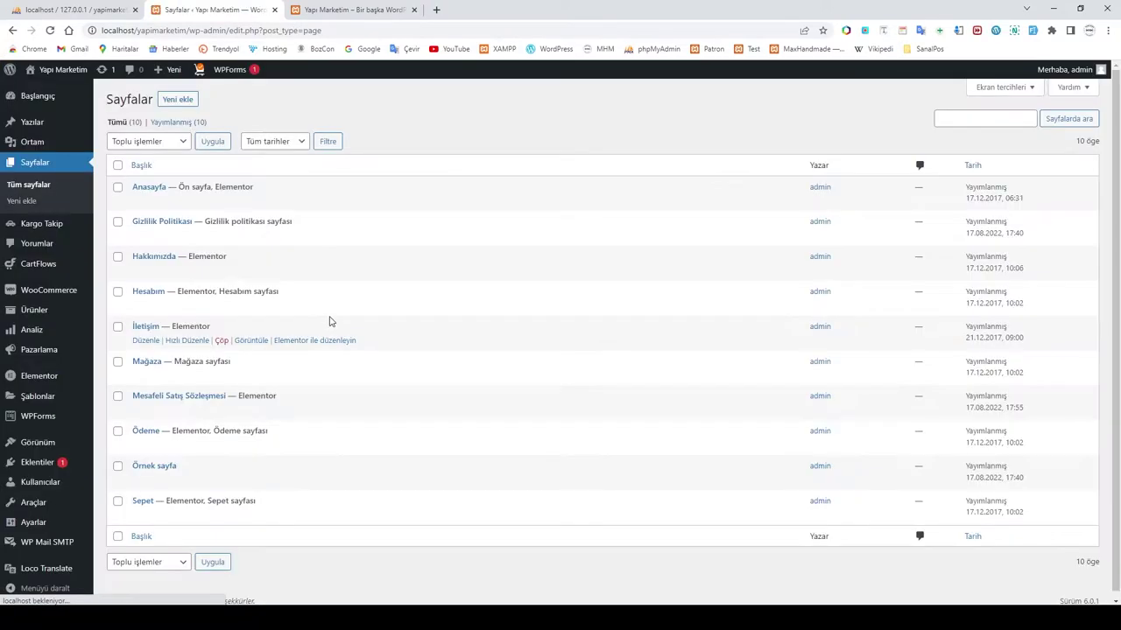
left_click(351, 9)
left_click(49, 30)
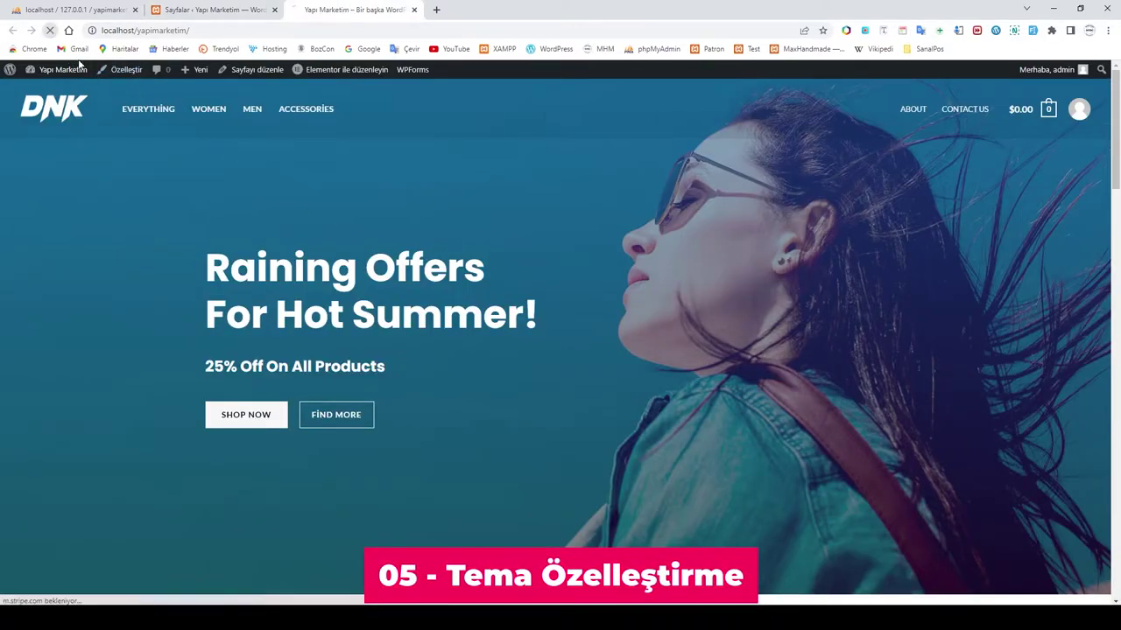
scroll(580, 341, "down", 15)
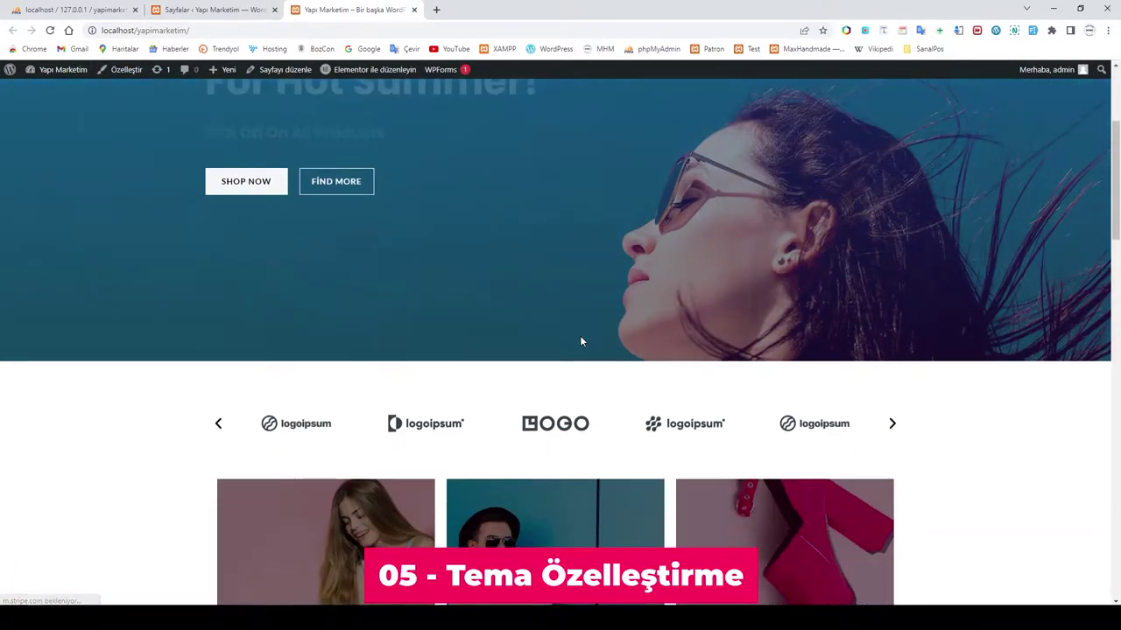
scroll(580, 343, "down", 5)
scroll(581, 342, "up", 12)
scroll(581, 343, "up", 10)
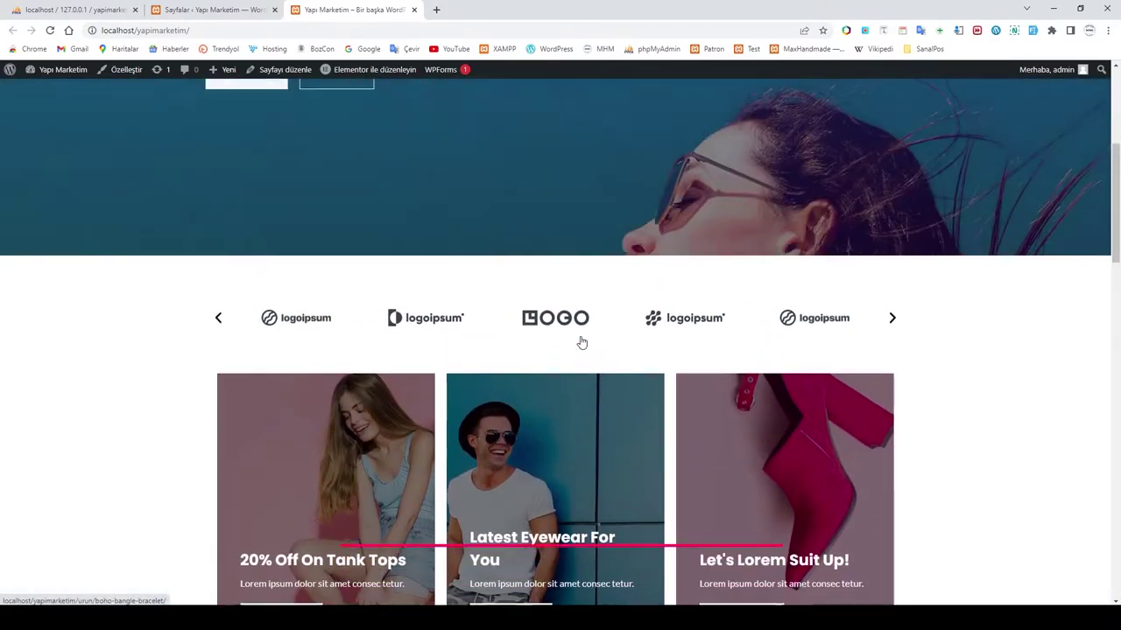
left_click(207, 11)
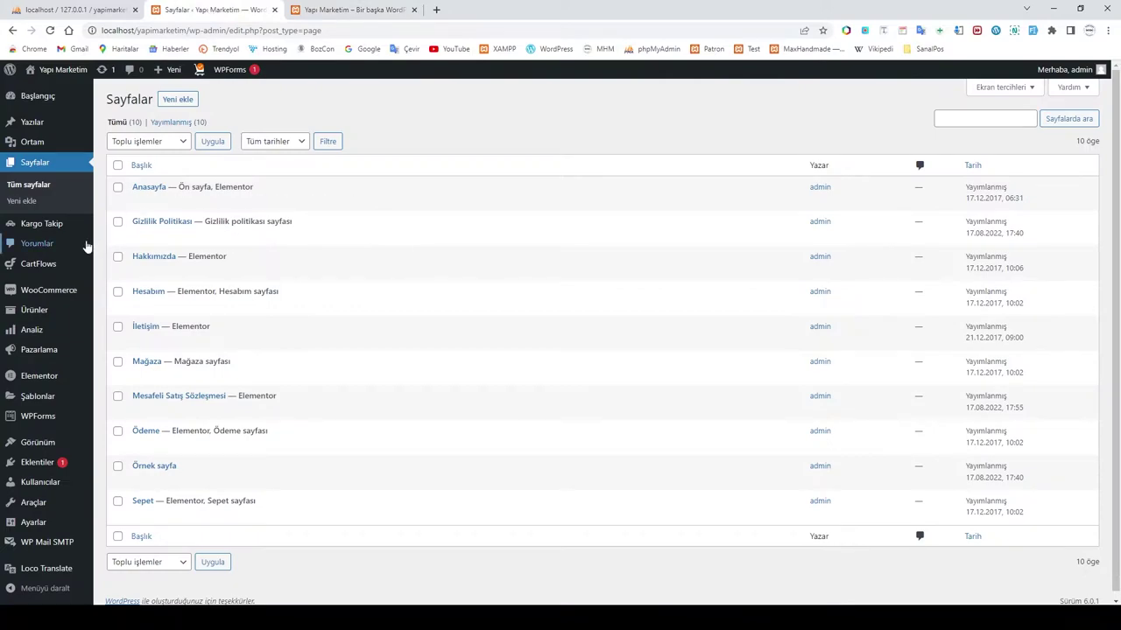
mouse_move(43, 362)
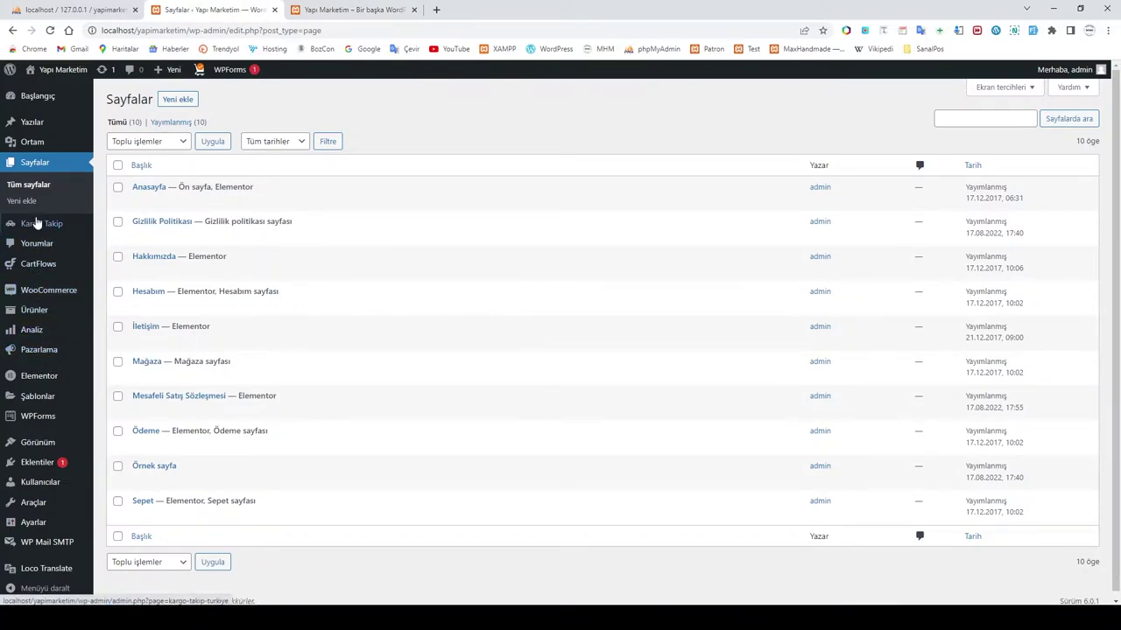
mouse_move(41, 294)
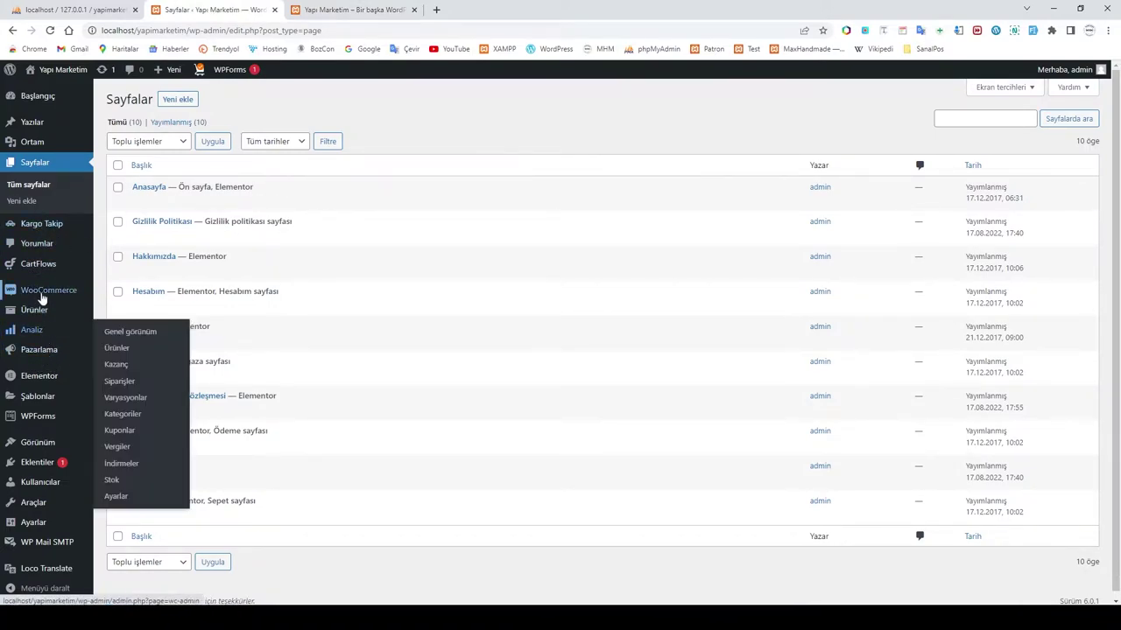
mouse_move(39, 445)
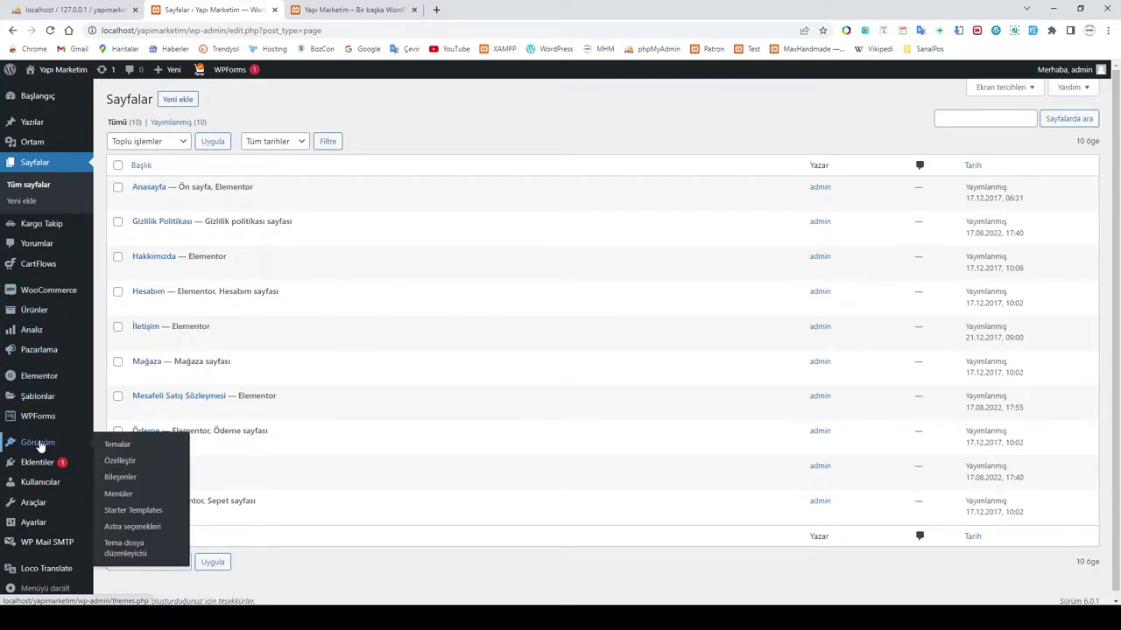
Step: In Customizer's WooCommerce Tekil ürün settings, replace '+ Free Shipping' with '+ Ücretsiz Gönderim'
left_click(111, 461)
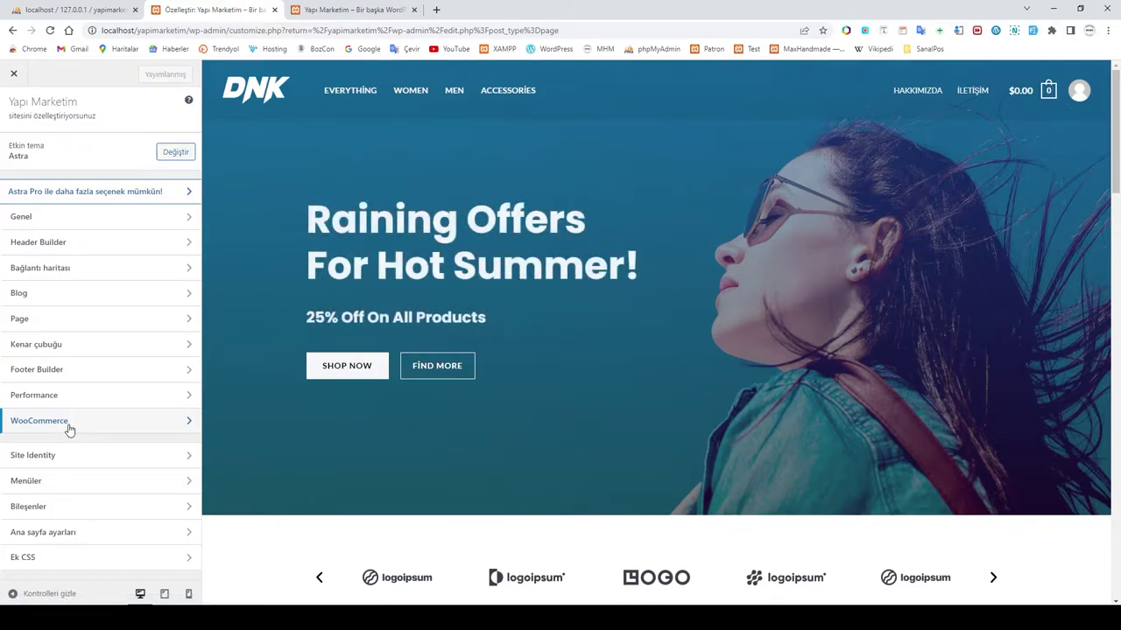
left_click(61, 426)
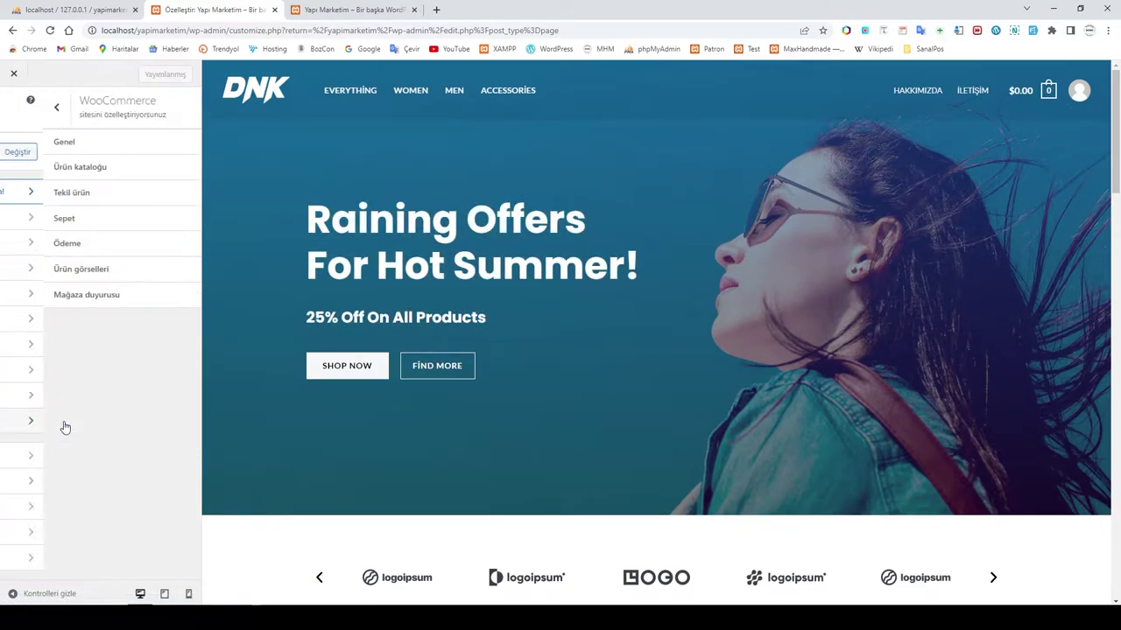
left_click(61, 143)
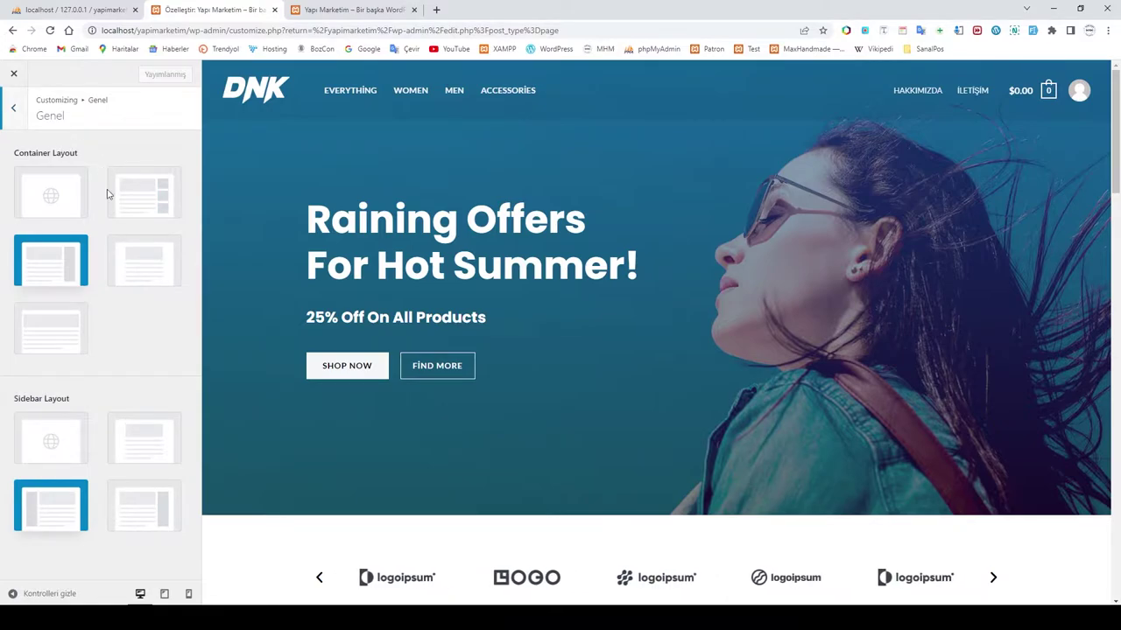
left_click(7, 118)
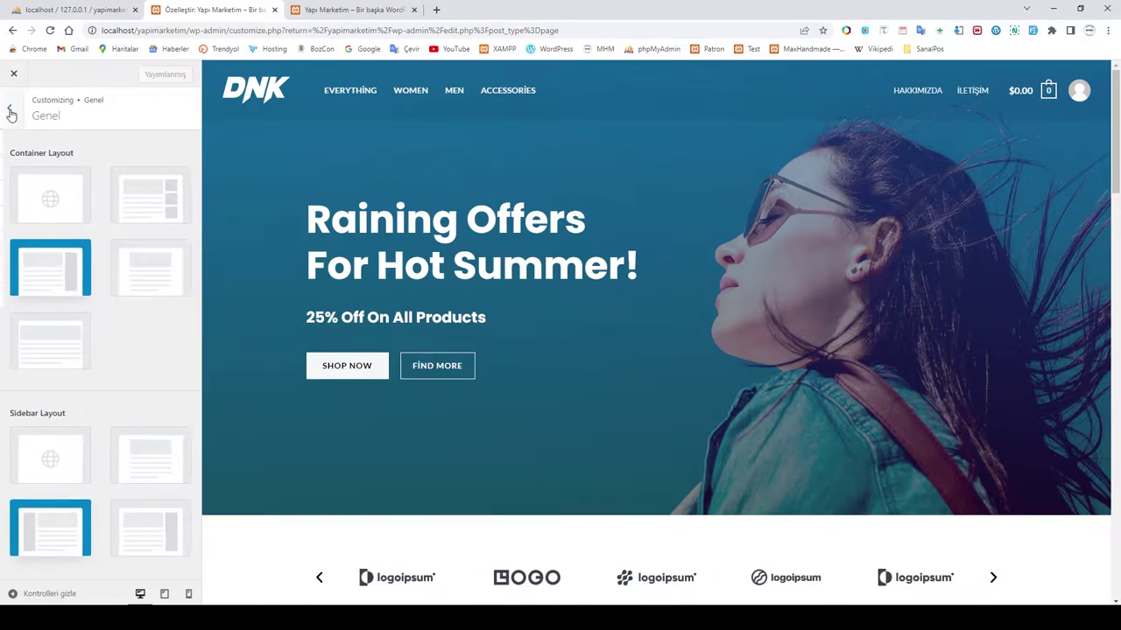
left_click(55, 192)
scroll(132, 209, "down", 3)
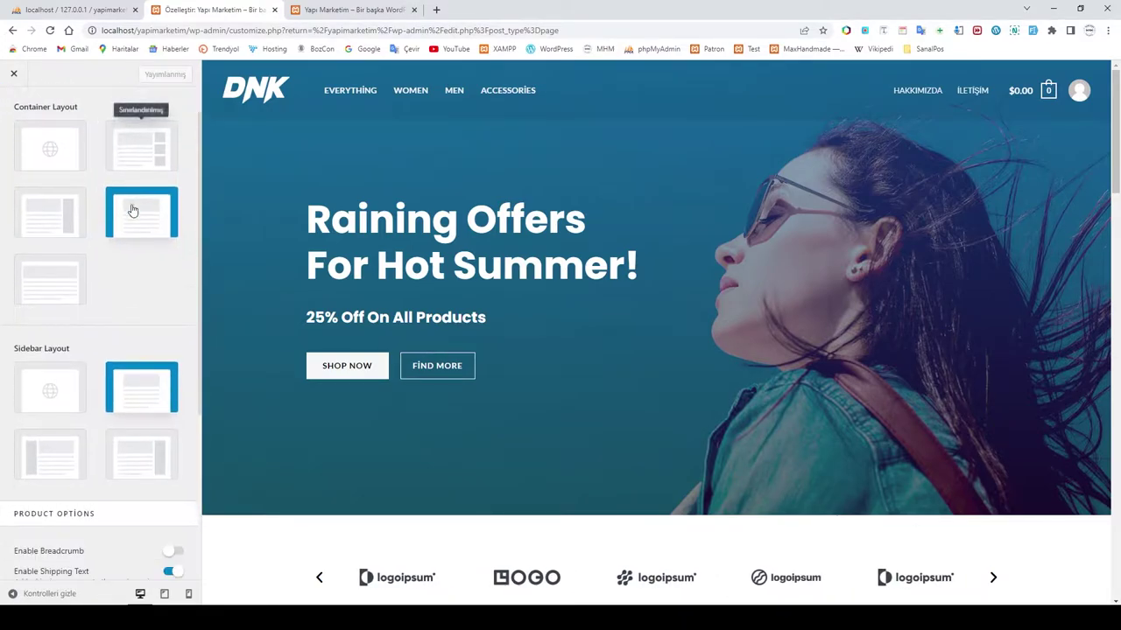
left_click(27, 404)
left_click_drag(27, 404, 112, 412)
type("Ücretsiz Gönderim")
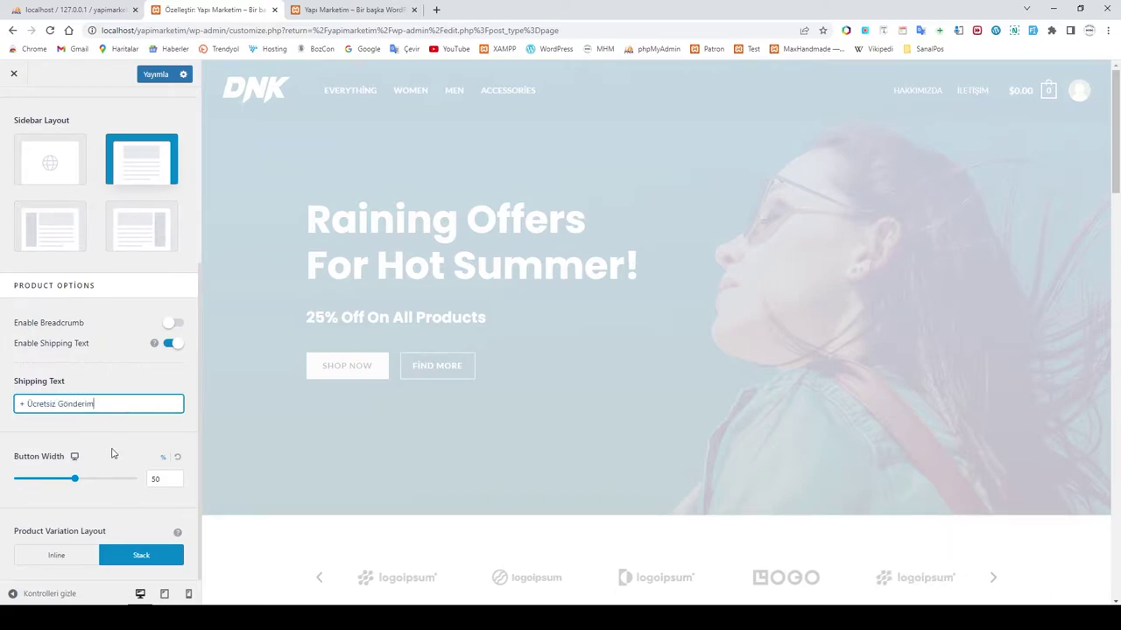
scroll(118, 516, "up", 10)
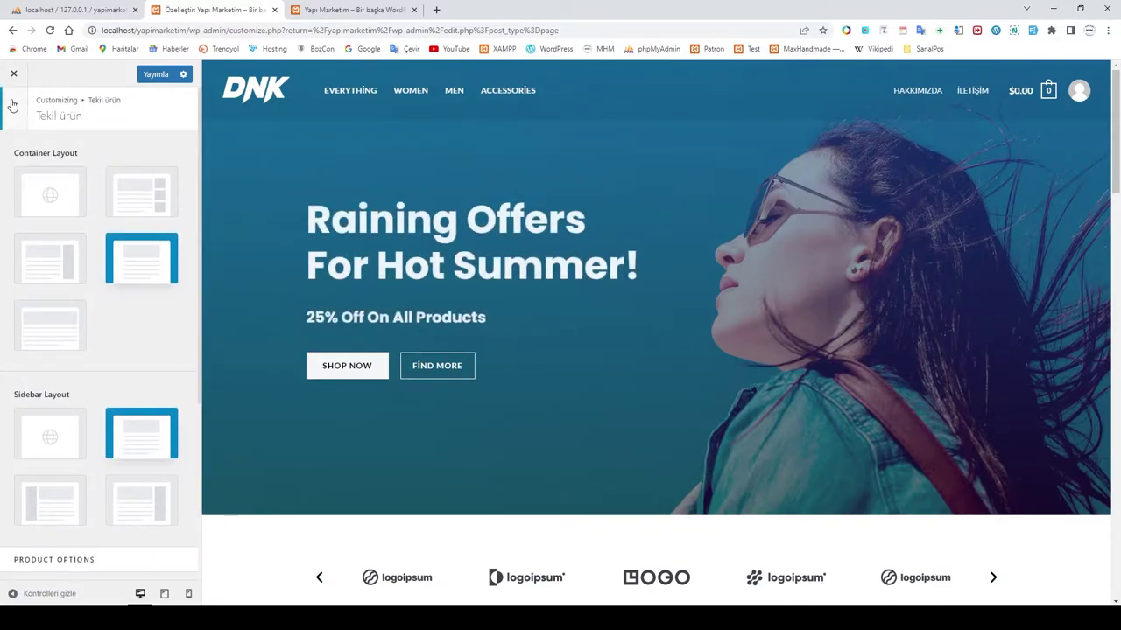
Step: Change the cart's Checkout button text to 'Sepet'
left_click(12, 105)
left_click(21, 219)
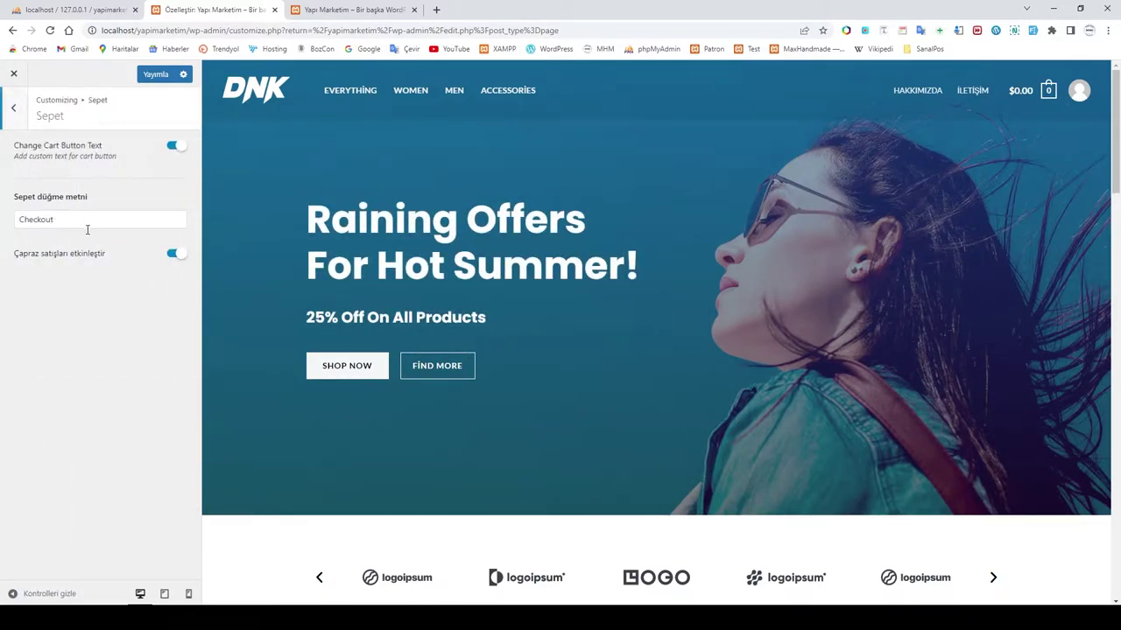
left_click_drag(61, 206, 2, 213)
type("Sepet")
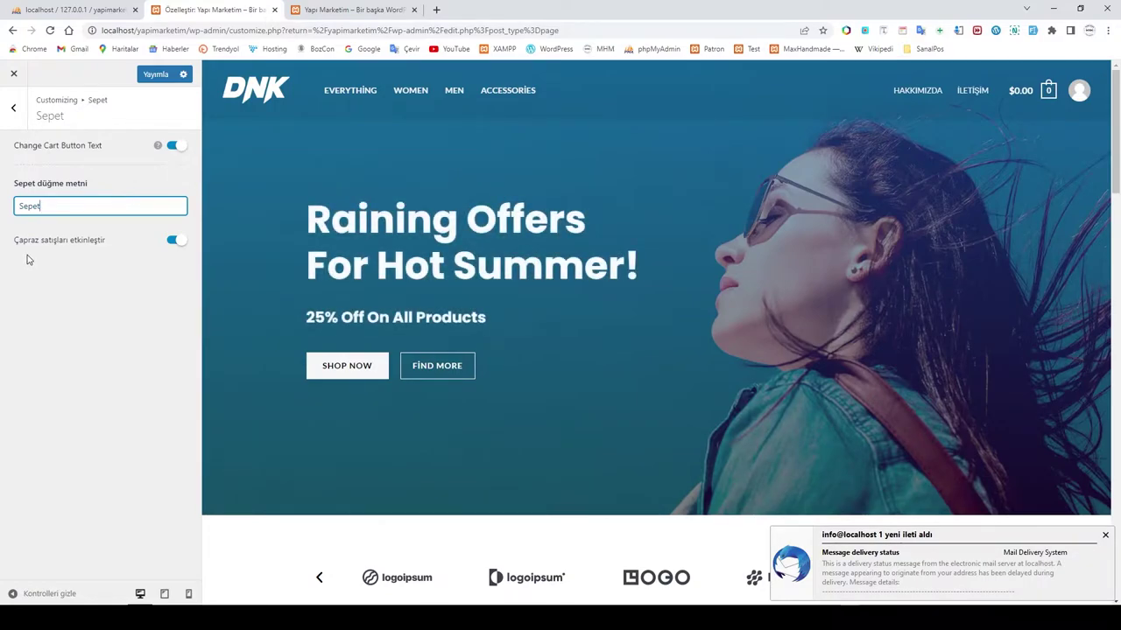
Step: Set Mesafeli Satış Sözleşmesi as the checkout terms and conditions page
left_click(14, 107)
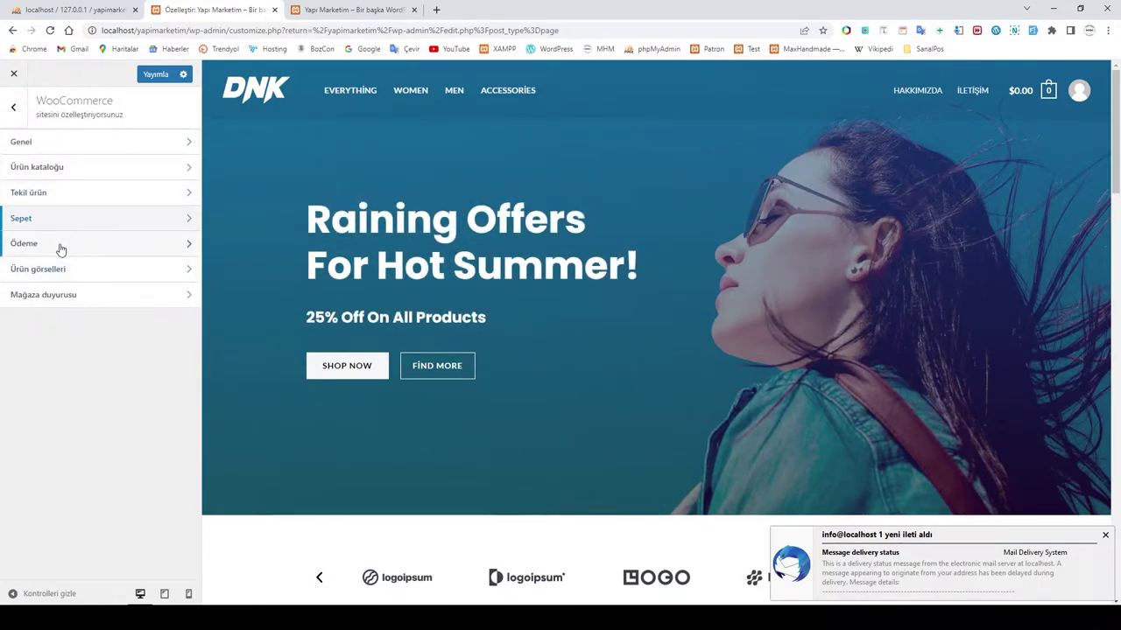
left_click(60, 245)
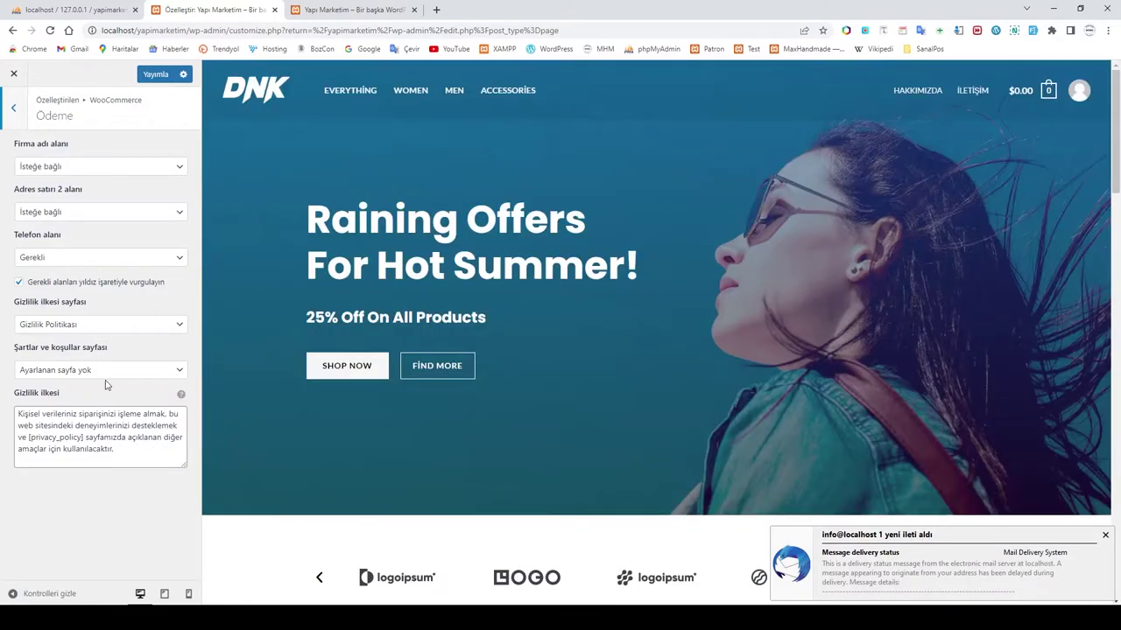
left_click(103, 371)
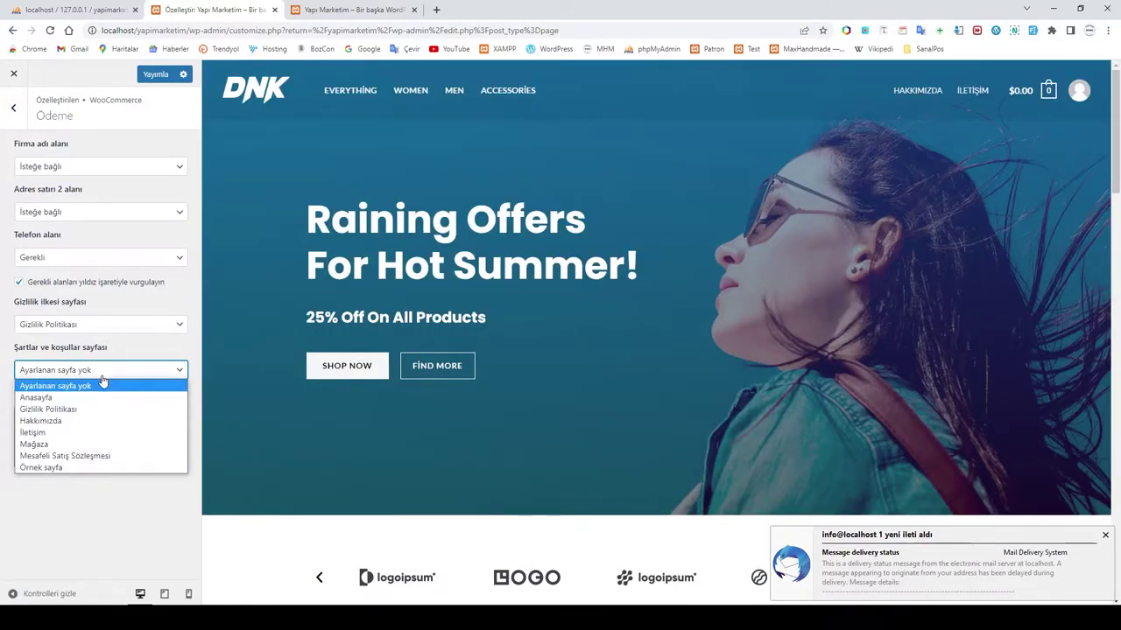
left_click(85, 456)
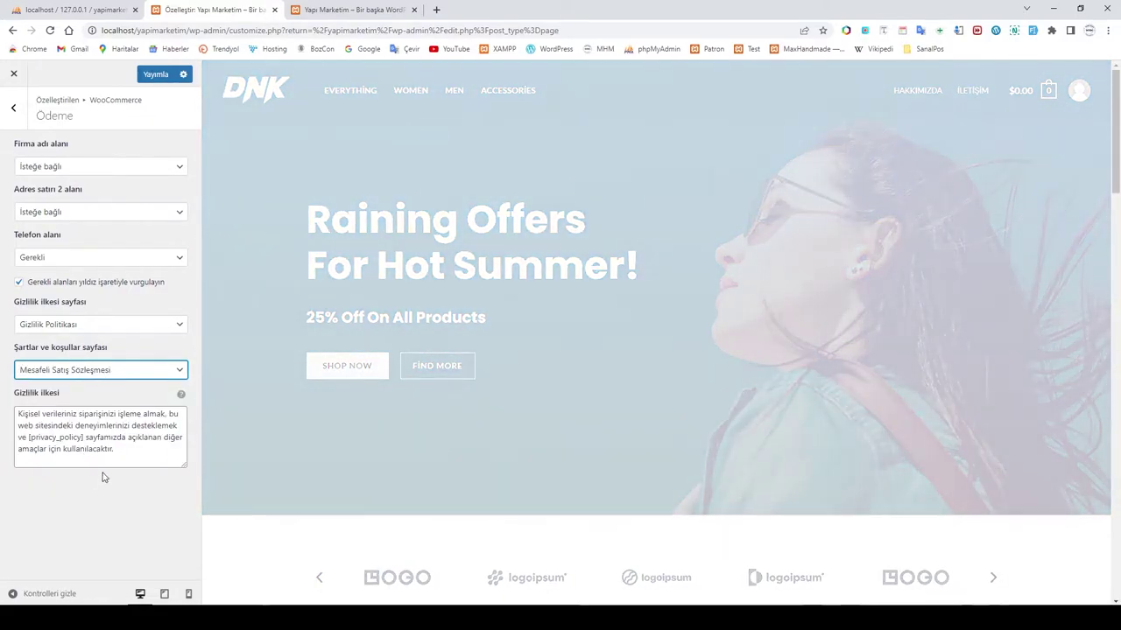
left_click(103, 503)
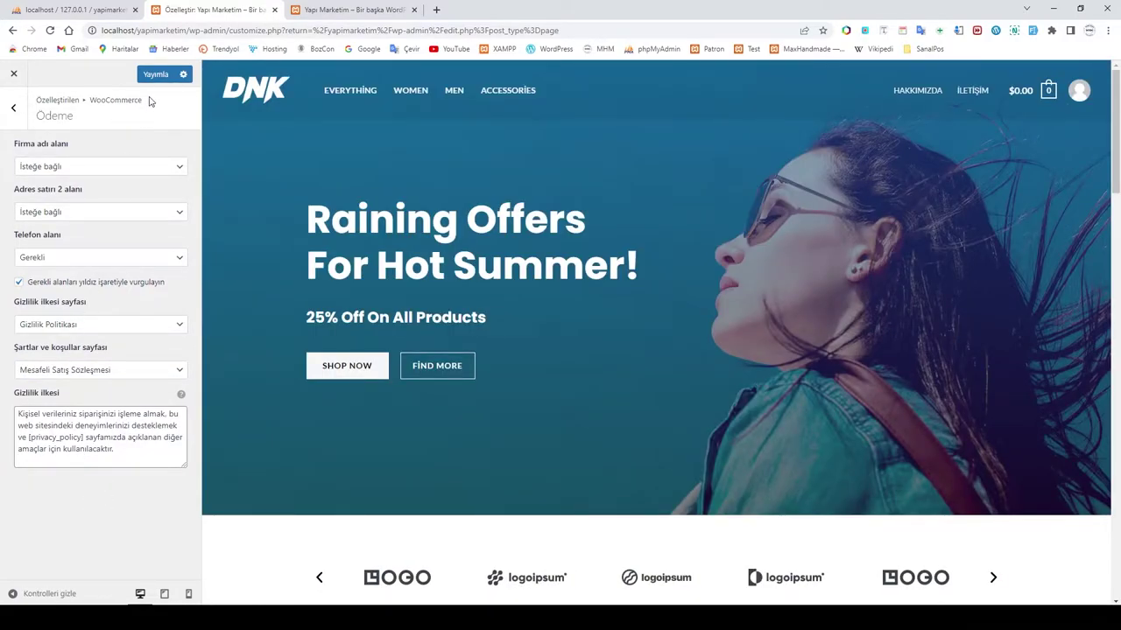
Step: Look over the product image settings, then open the Store notice (Mağaza duyurusu) settings
left_click(20, 109)
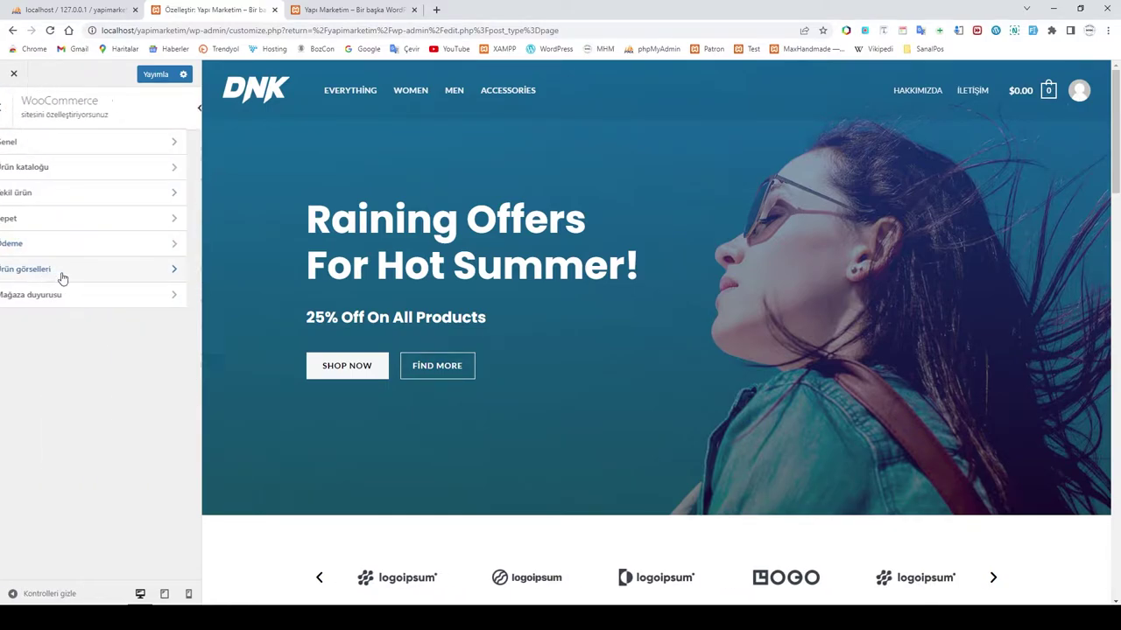
left_click(29, 269)
left_click(15, 108)
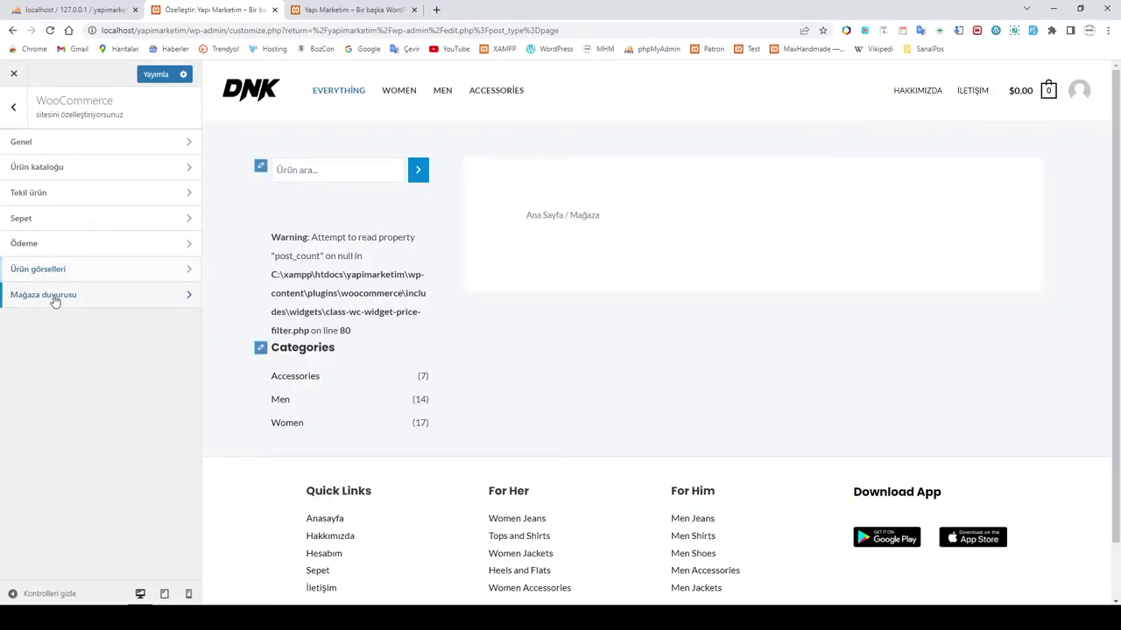
left_click(54, 297)
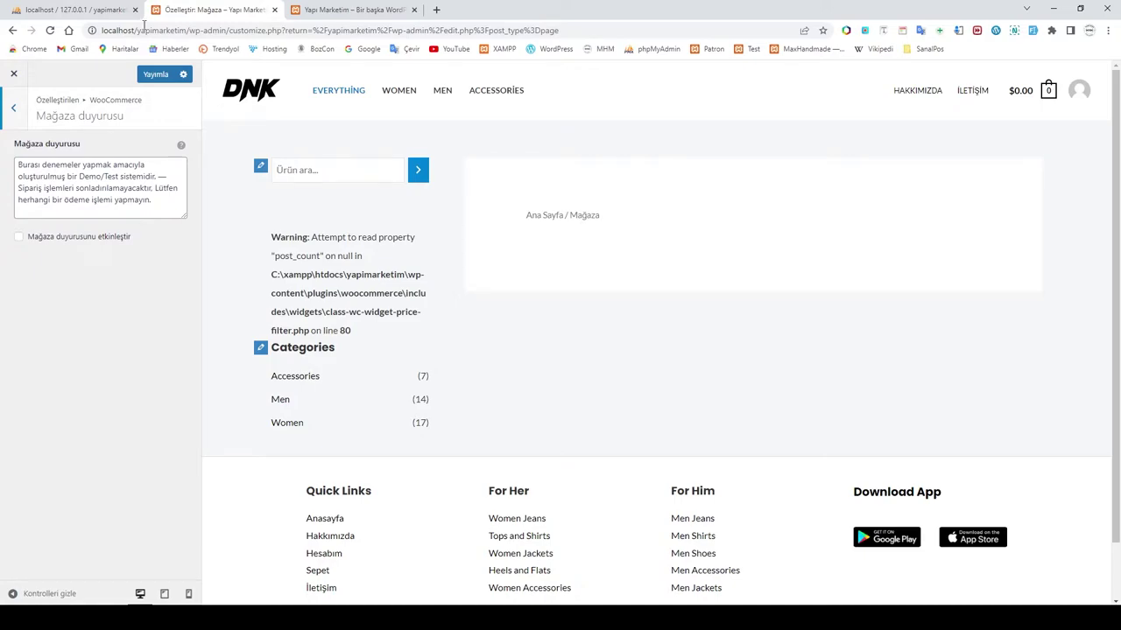
Step: Check the live home page, then publish the pending Customizer shop settings from the WooCommerce panel
left_click(331, 10)
scroll(643, 339, "down", 10)
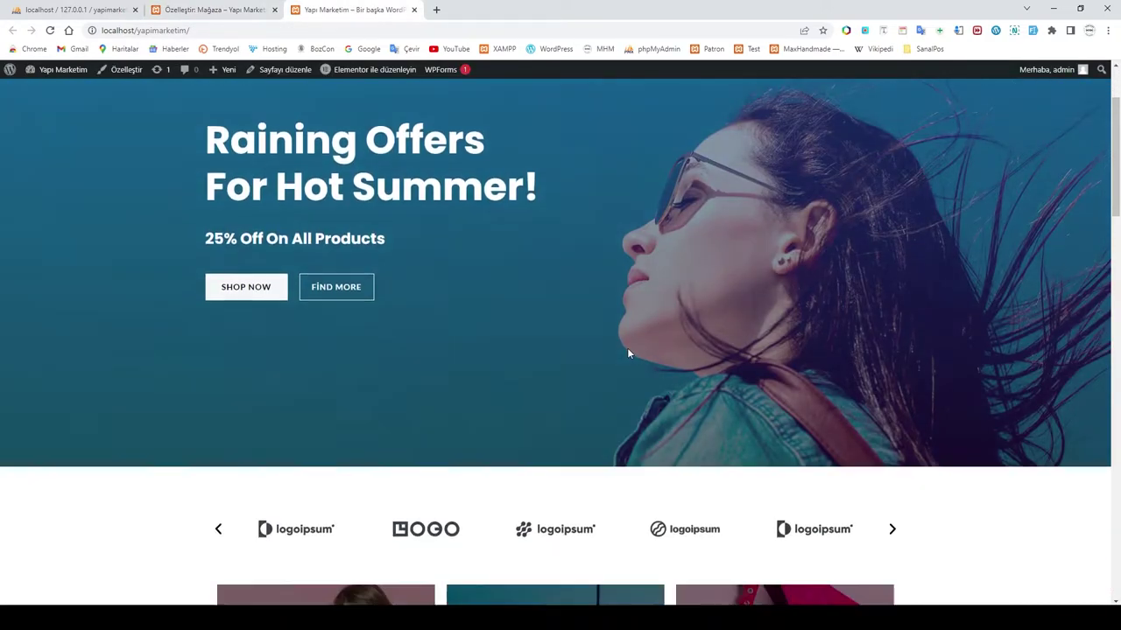
scroll(627, 353, "up", 10)
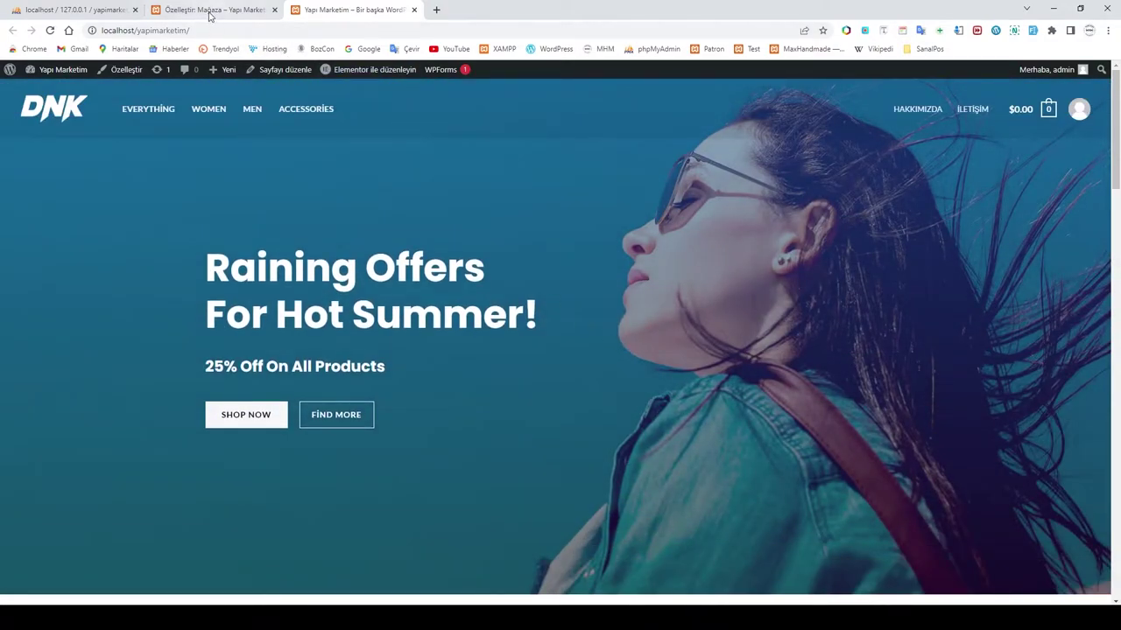
left_click(214, 10)
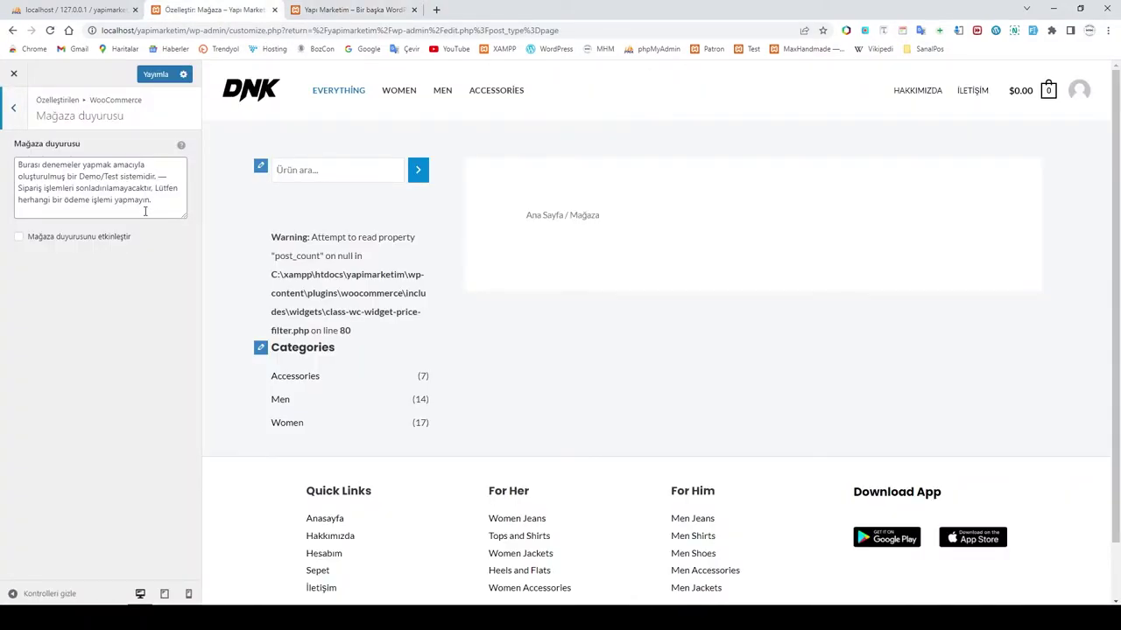
left_click(16, 112)
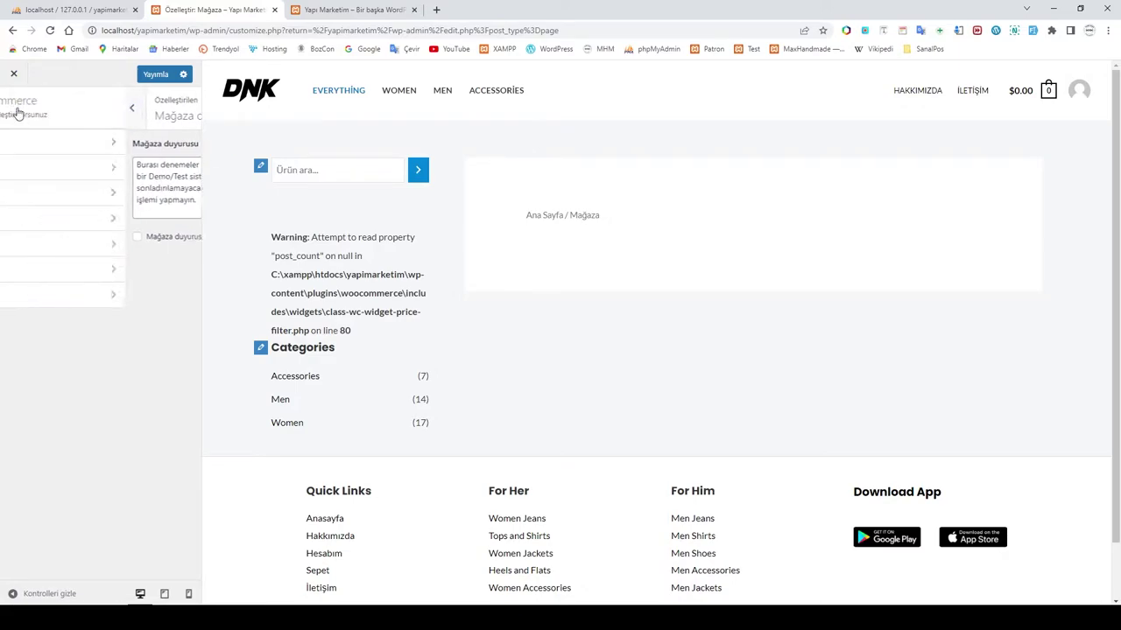
left_click(152, 76)
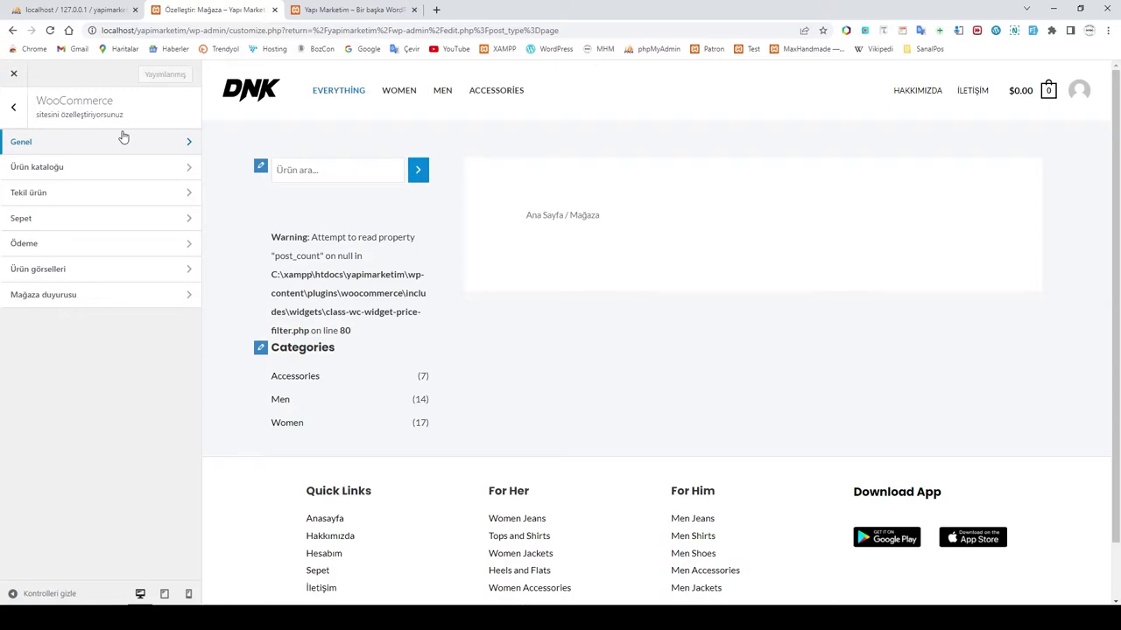
Step: Open Header Builder's Site Title & Logo settings and load the home page into the preview
left_click(13, 106)
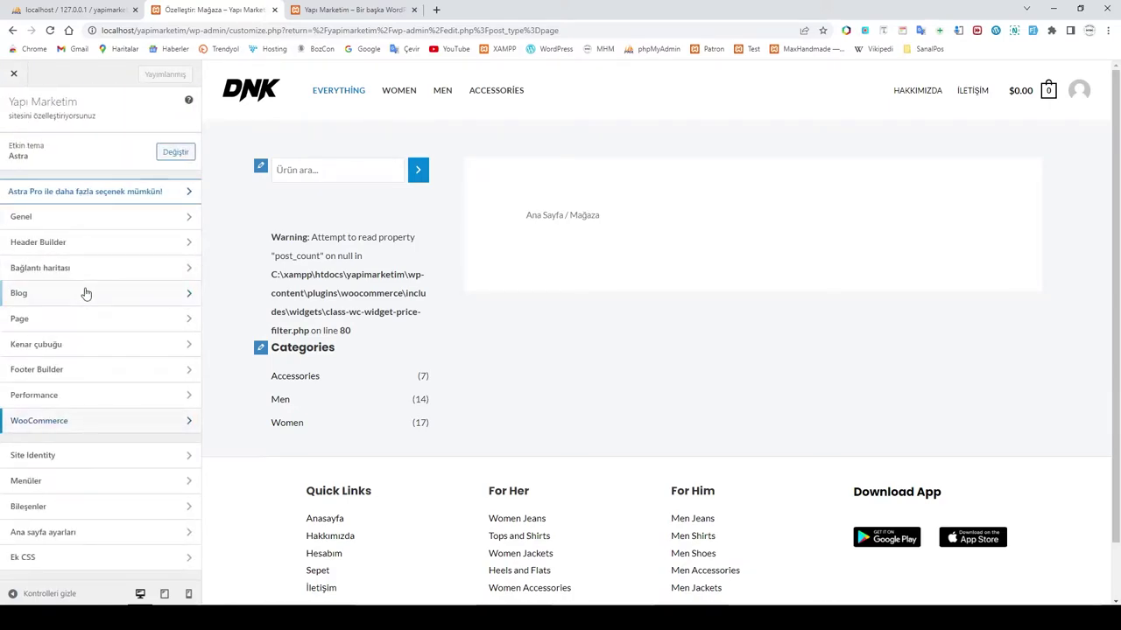
left_click(59, 226)
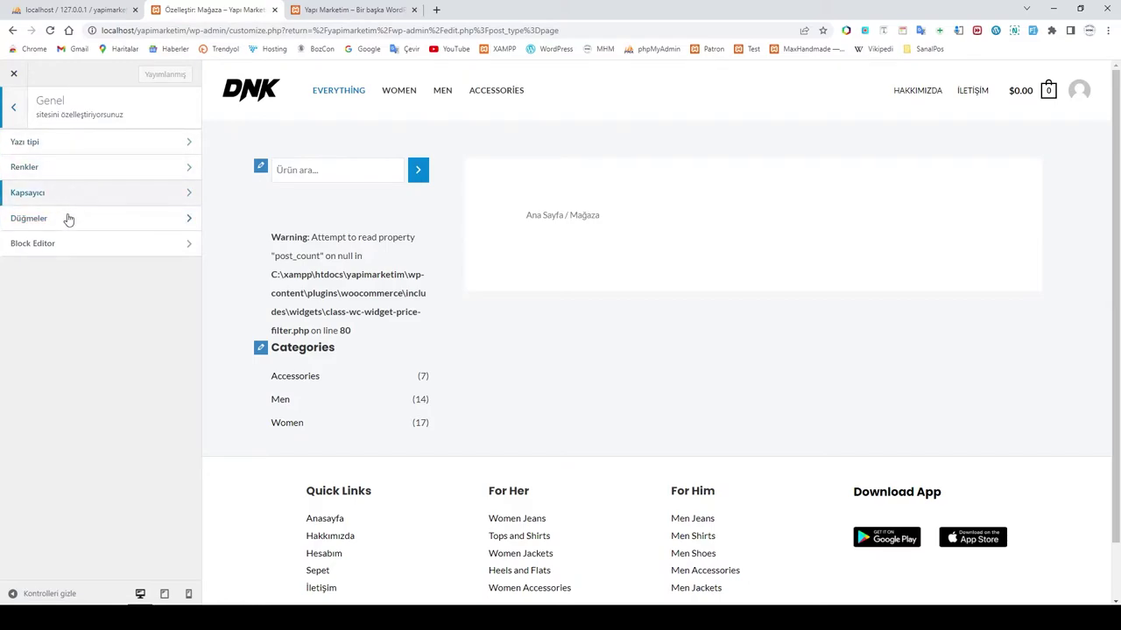
left_click(15, 110)
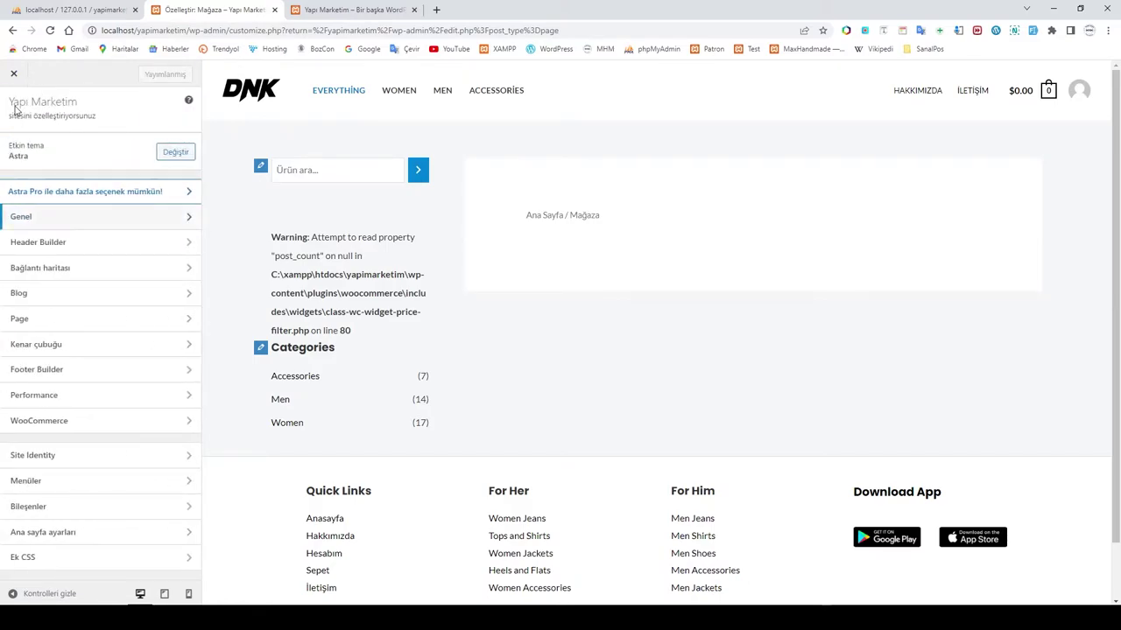
left_click(67, 250)
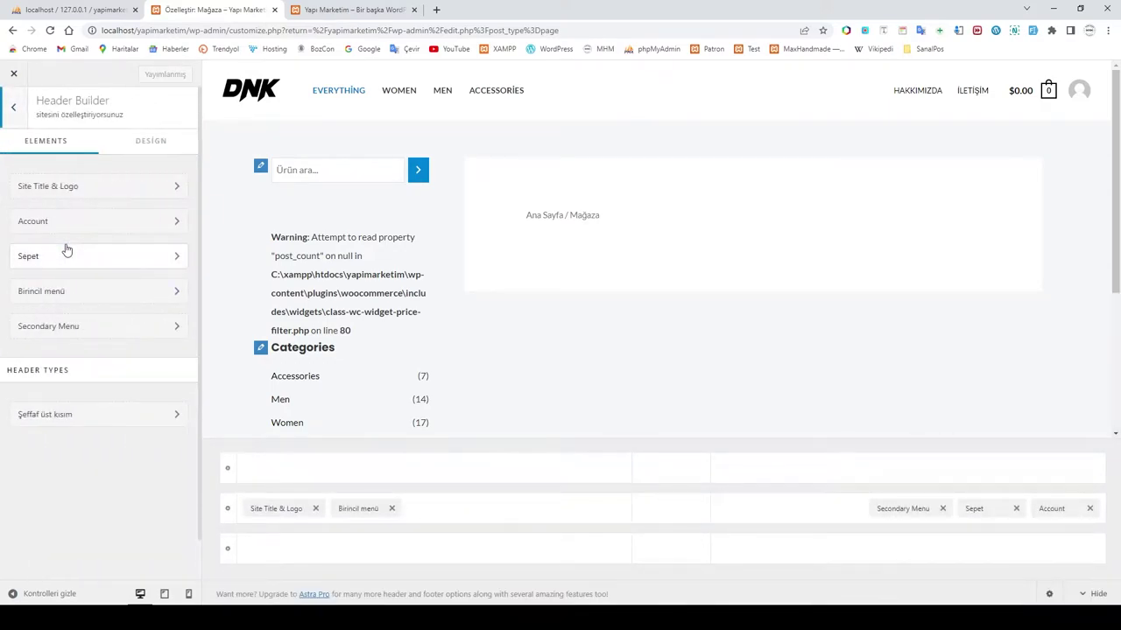
left_click(91, 187)
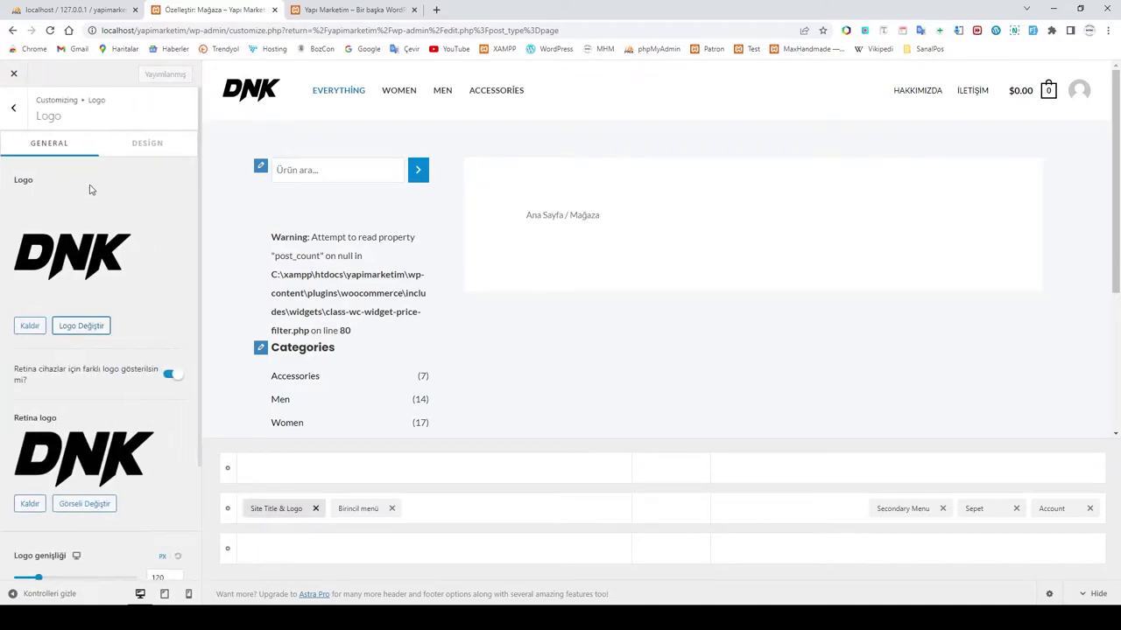
left_click(254, 90)
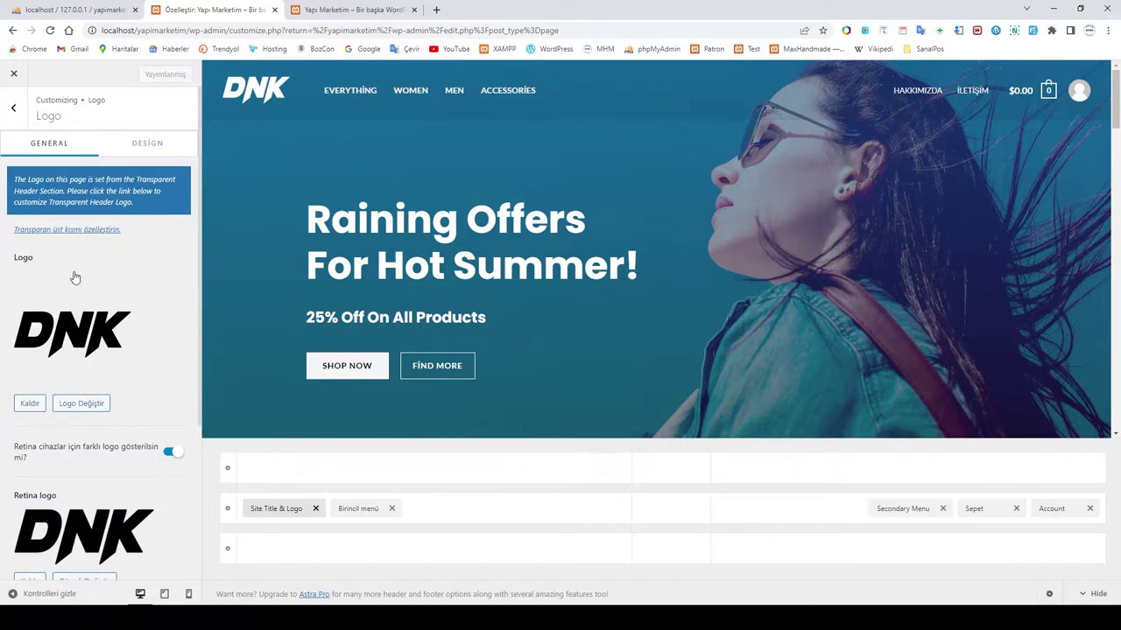
Step: Upload max_hand_made_logo and max_hand_made_logo_beyaz from the Kurulum > Logo folder
left_click(66, 405)
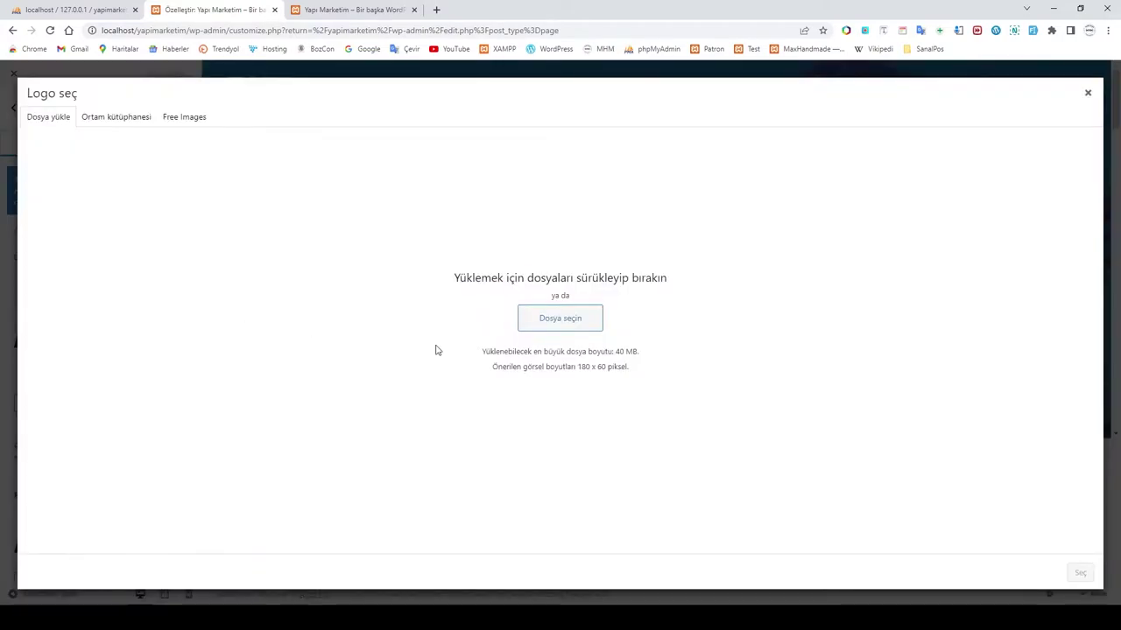
left_click(558, 321)
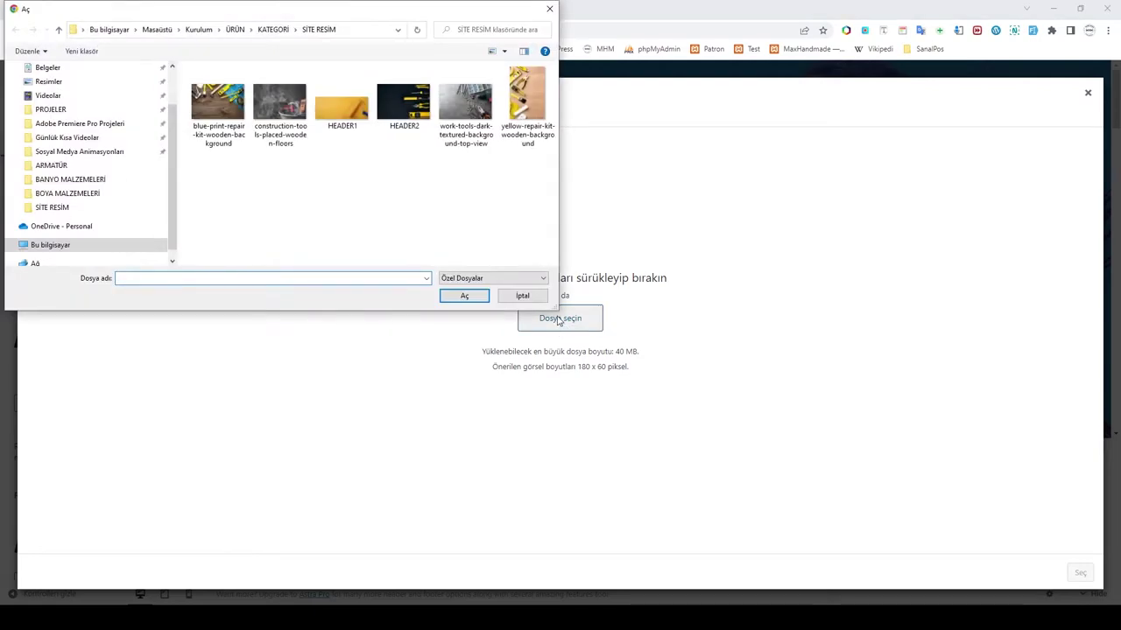
left_click(273, 30)
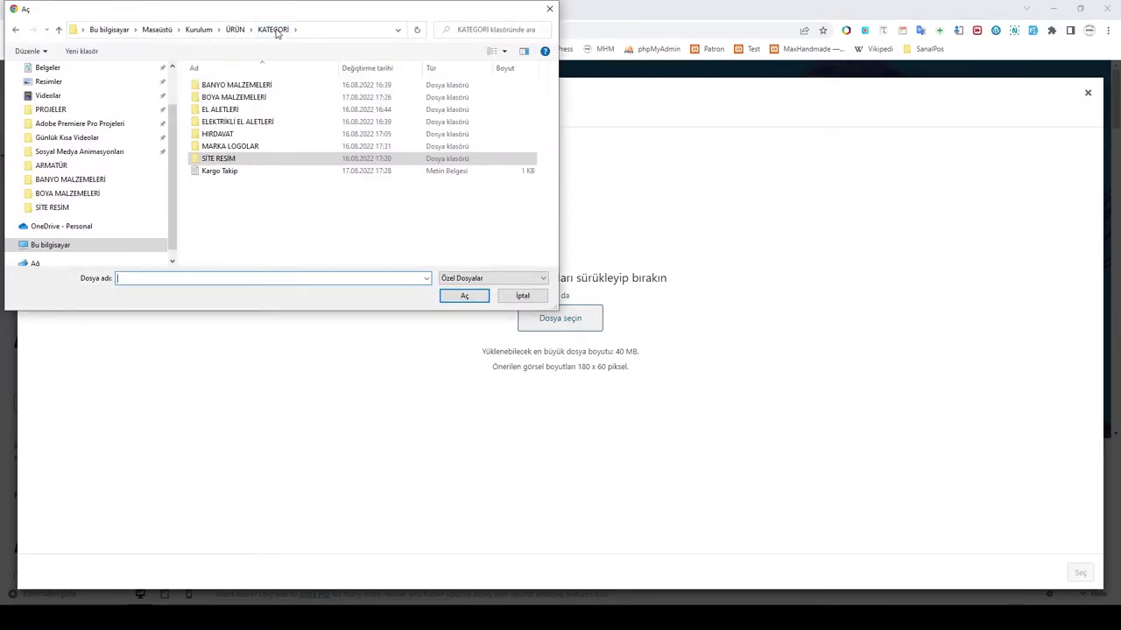
left_click(235, 30)
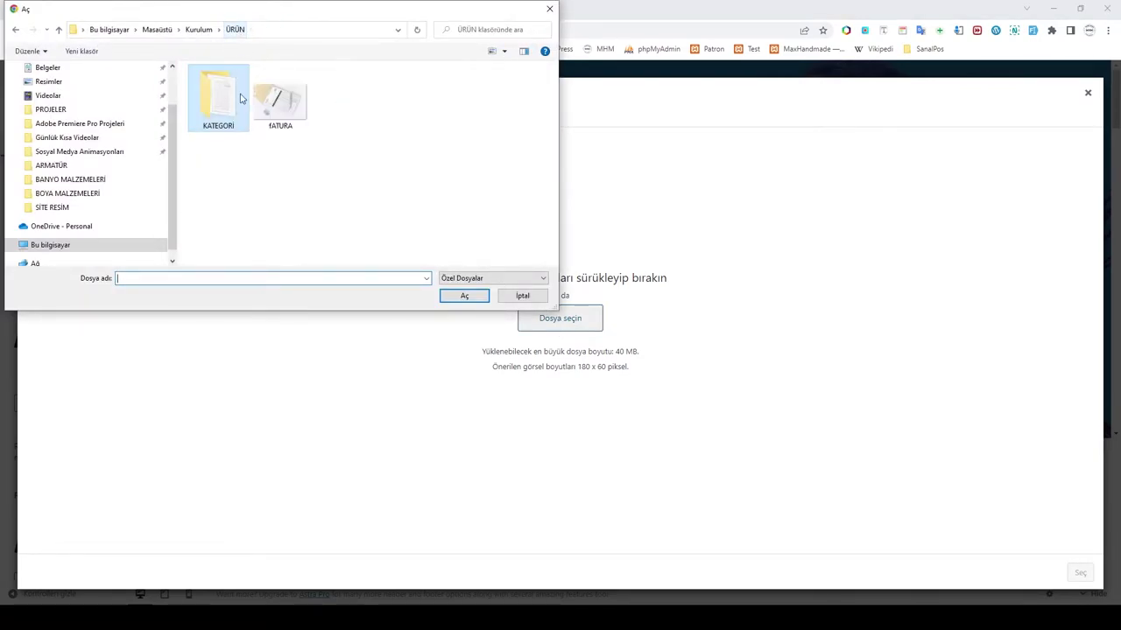
left_click(200, 30)
double_click(210, 85)
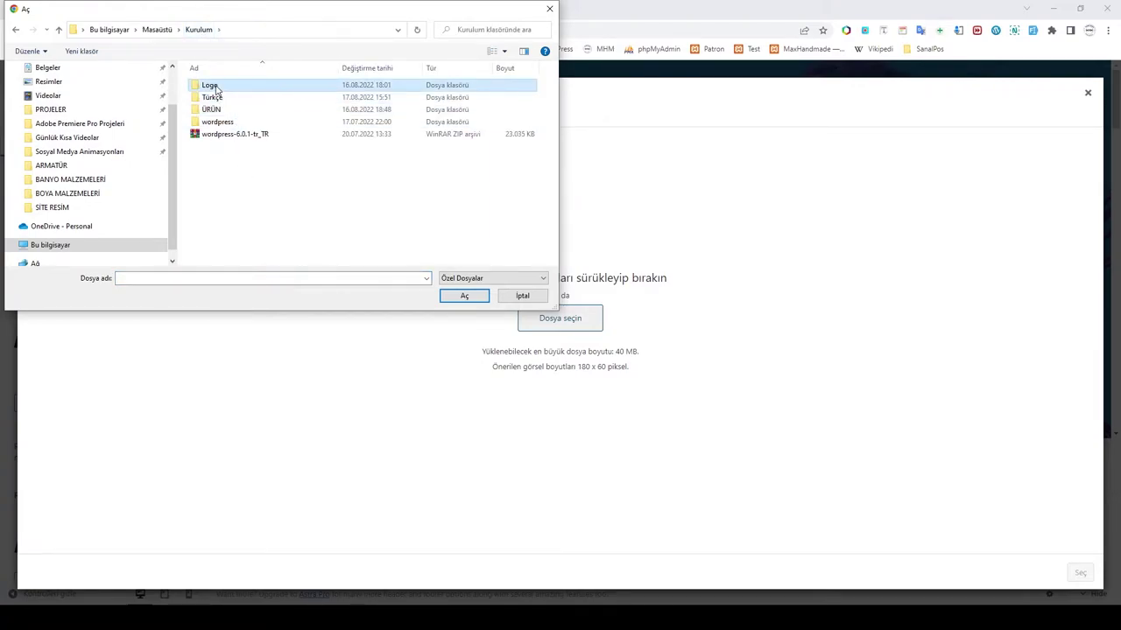
left_click(282, 98)
left_click(342, 106, "ctrl")
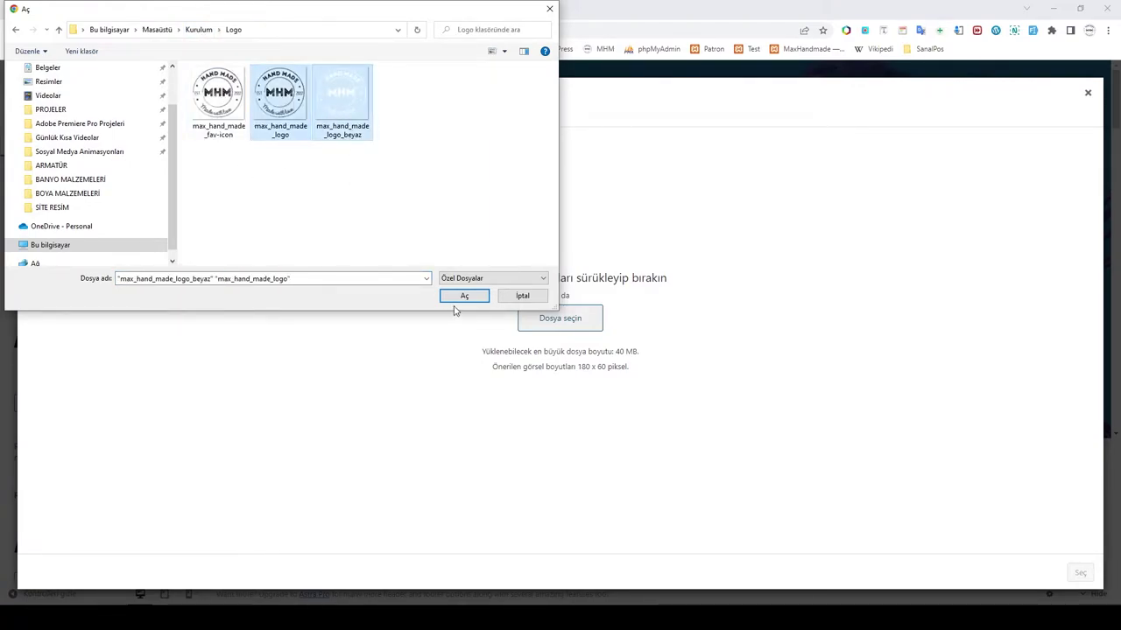
left_click(465, 296)
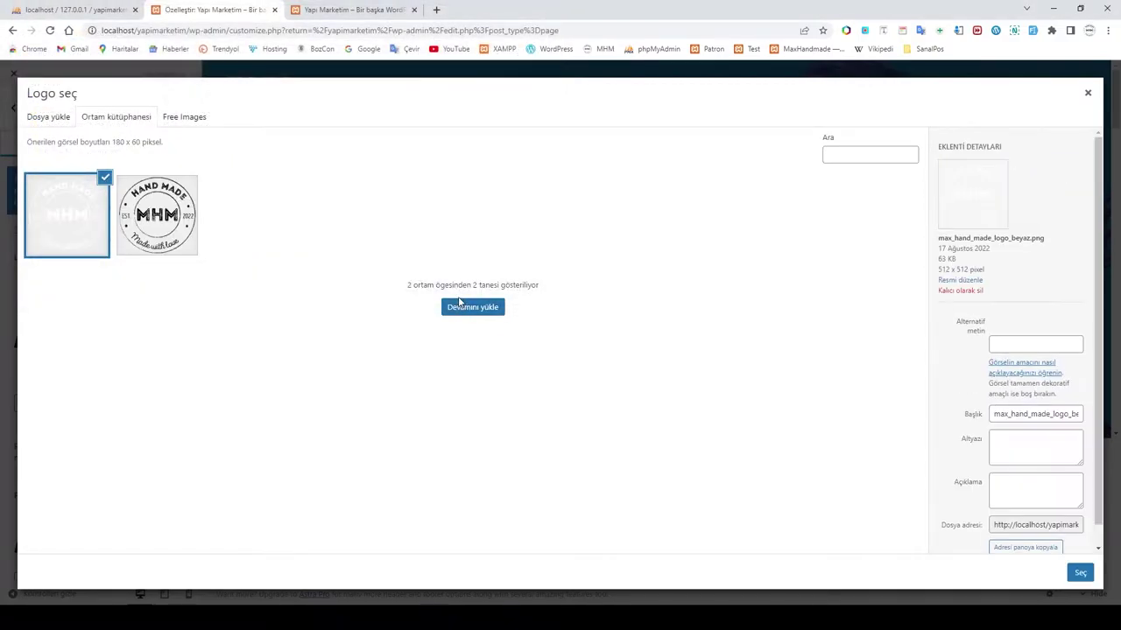
Step: Set the white max_hand_made_logo_beyaz image as the site logo, skipping cropping
left_click(333, 10)
left_click(248, 11)
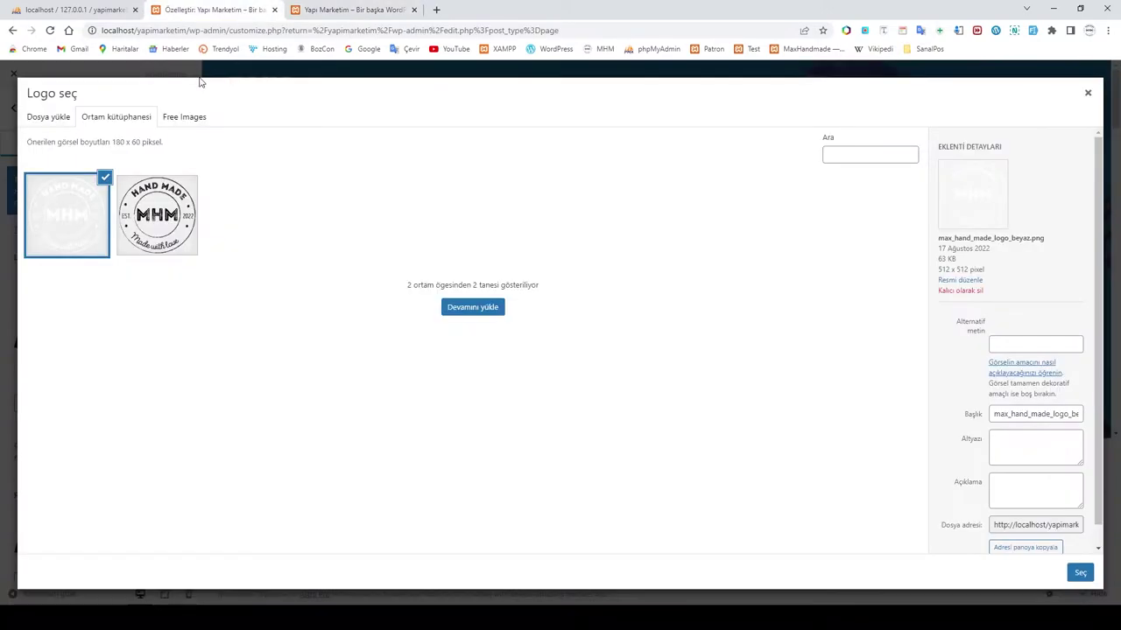
left_click(73, 208)
left_click(49, 224)
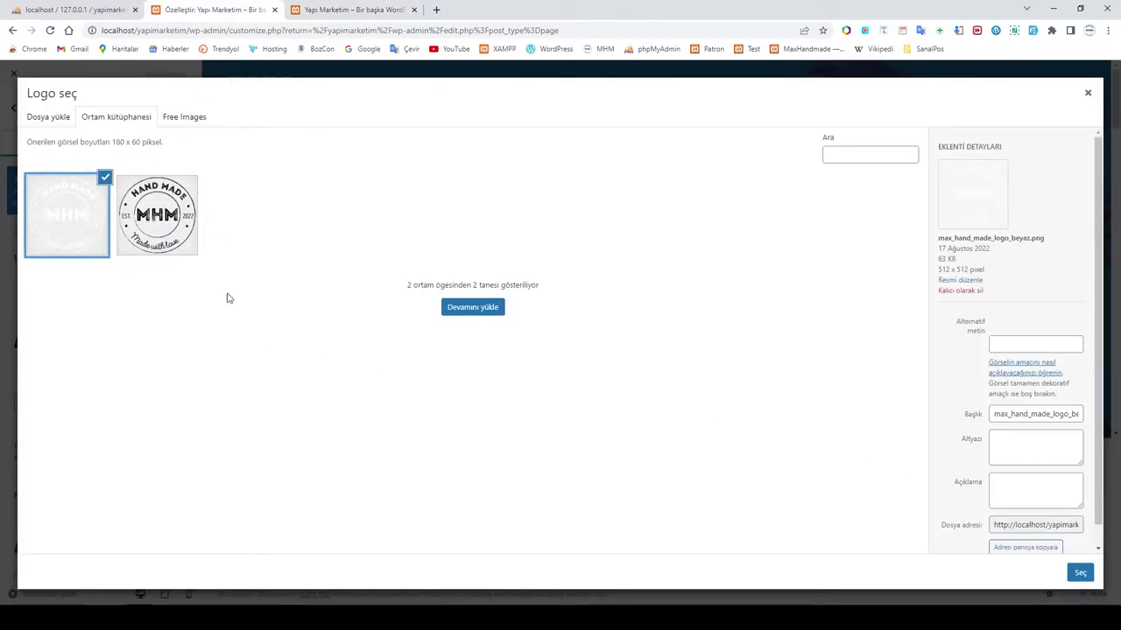
left_click(1081, 573)
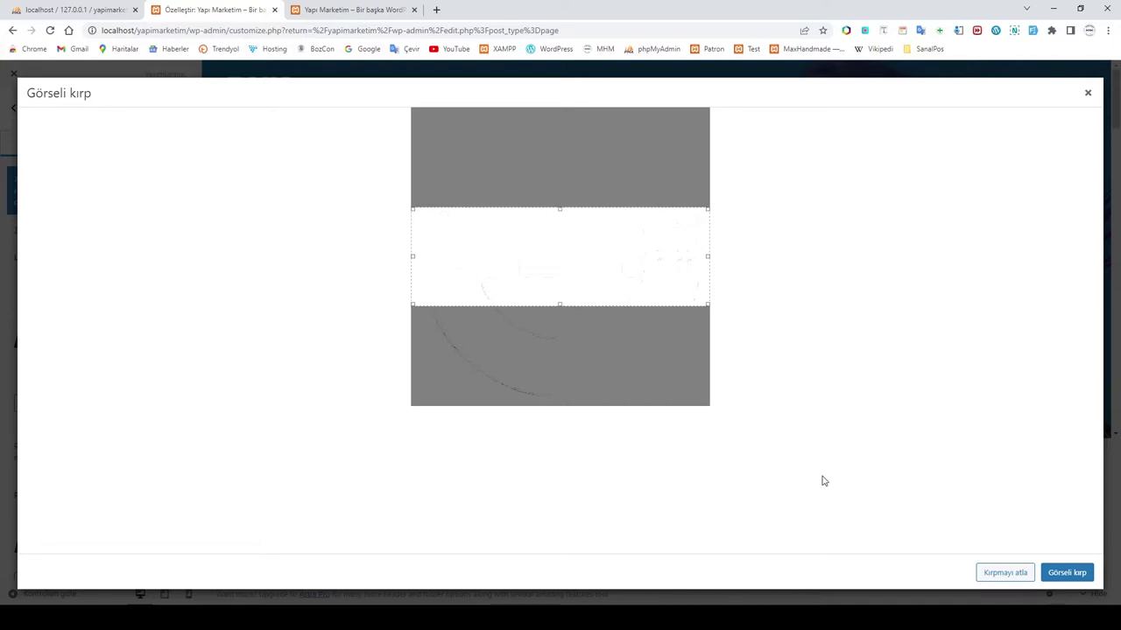
left_click(1005, 574)
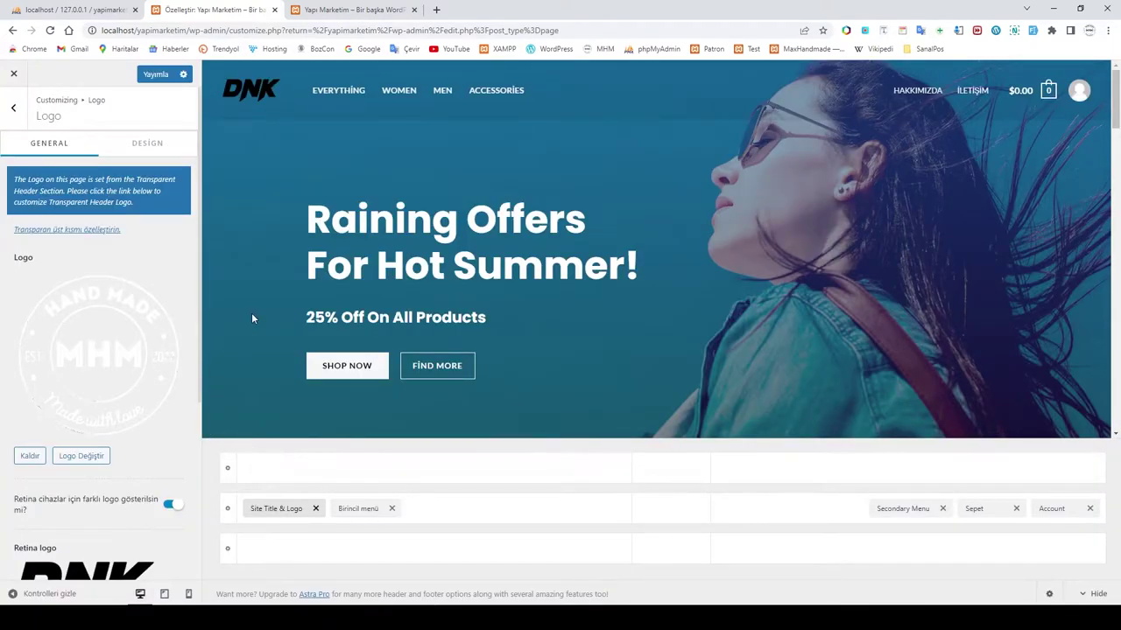
Step: Make the black MHM logo image the retina logo
scroll(143, 375, "down", 1)
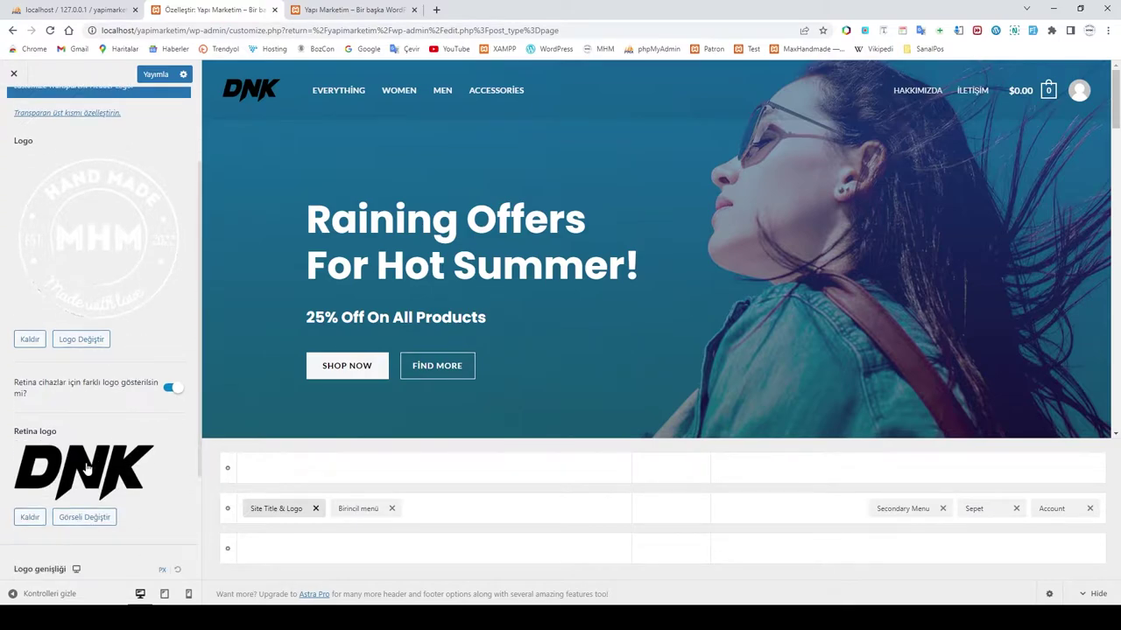
left_click(85, 517)
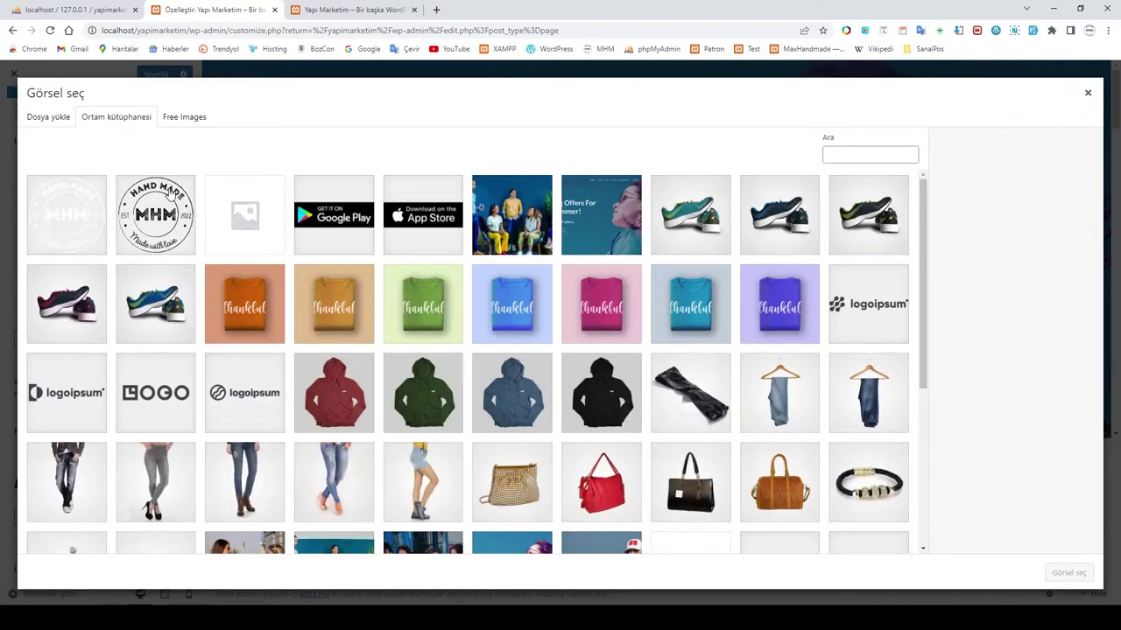
left_click(155, 218)
left_click(1069, 573)
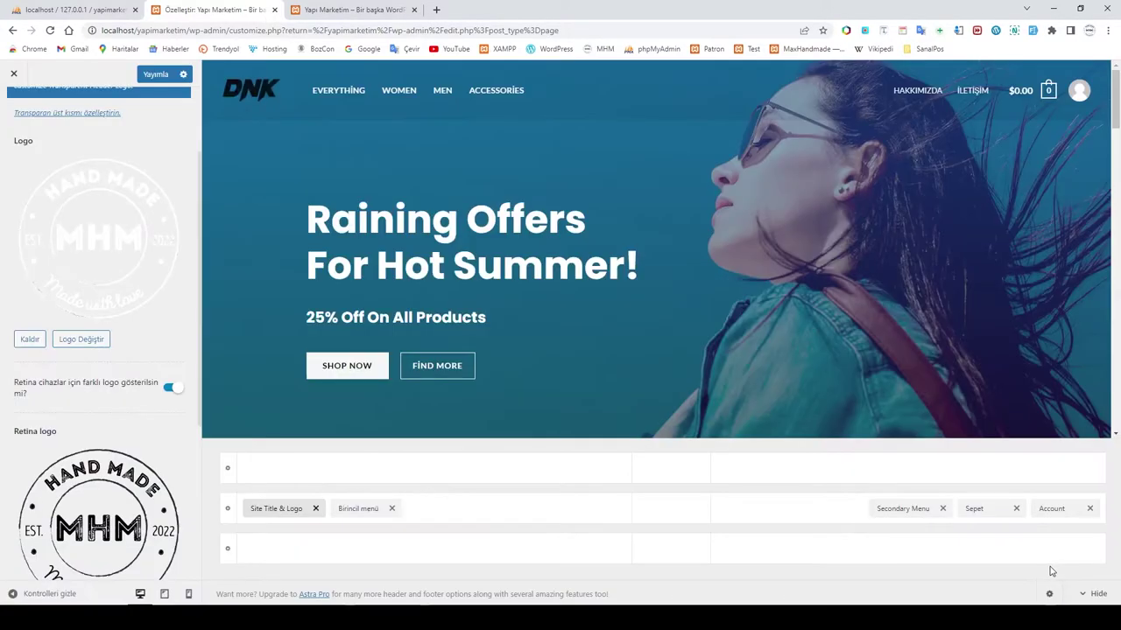
Step: Set Logo genişliği to 70 and publish the logo changes
scroll(175, 438, "down", 3)
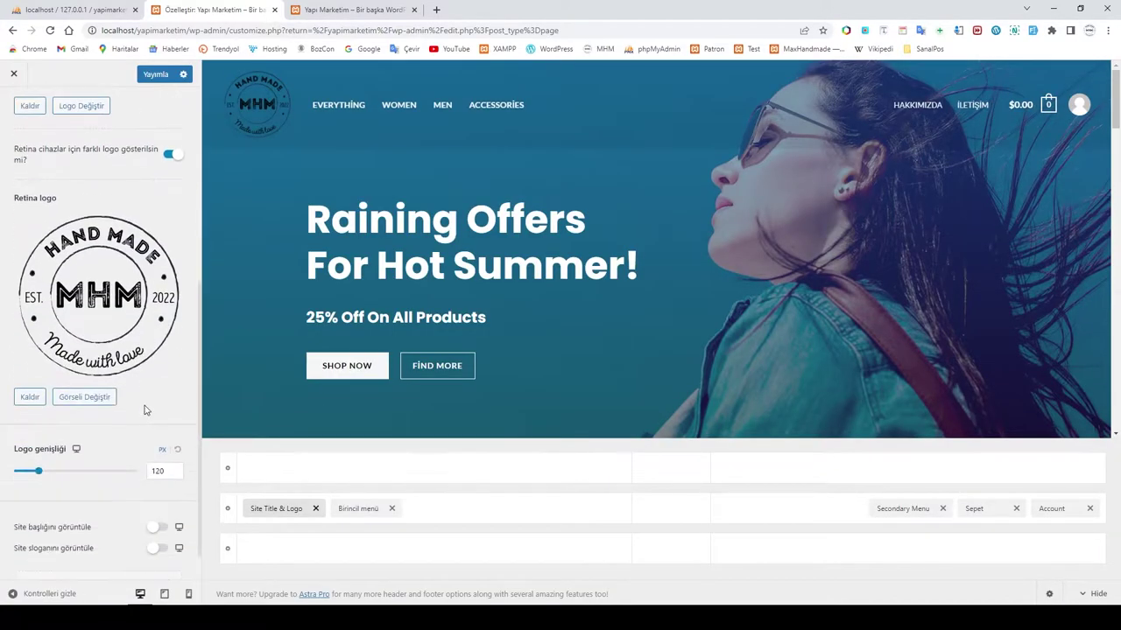
left_click(156, 472)
type("70")
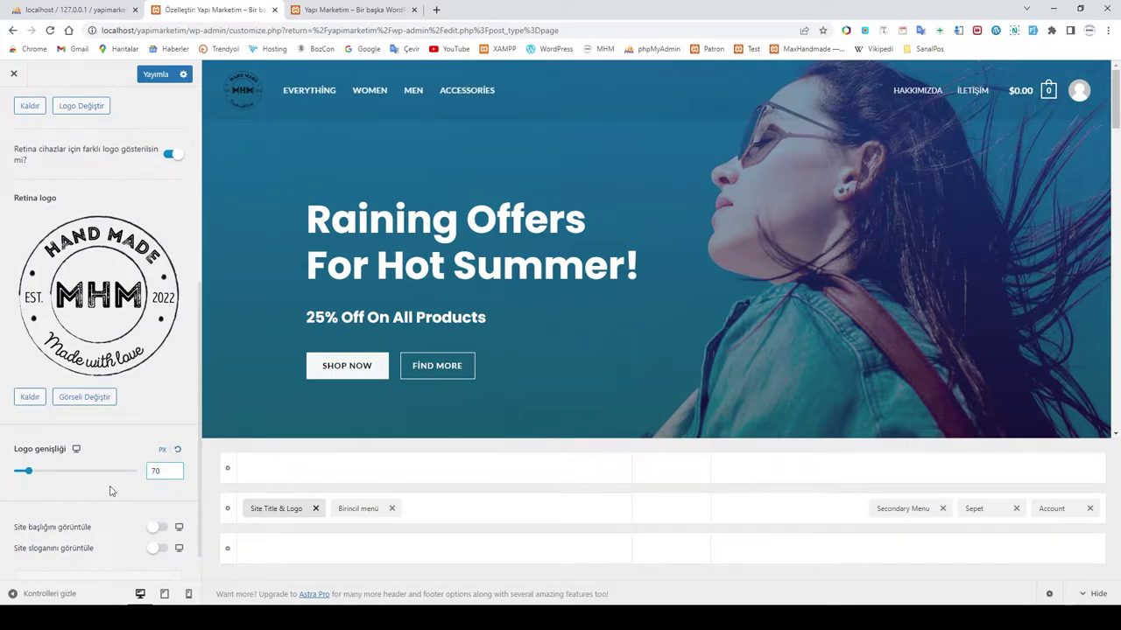
scroll(133, 409, "up", 2)
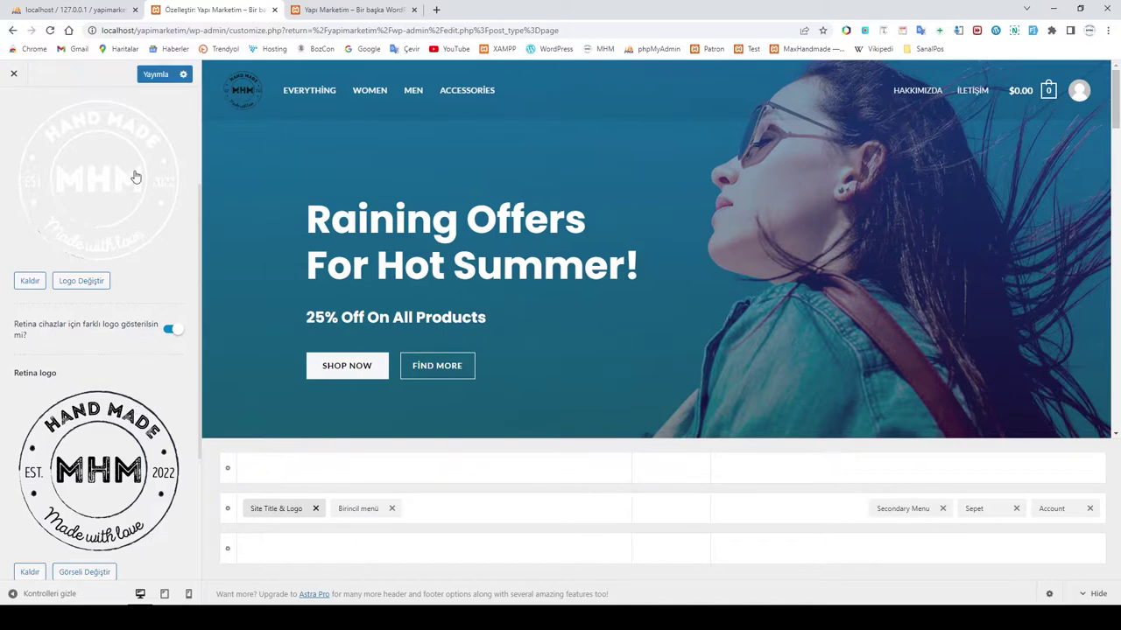
left_click(158, 74)
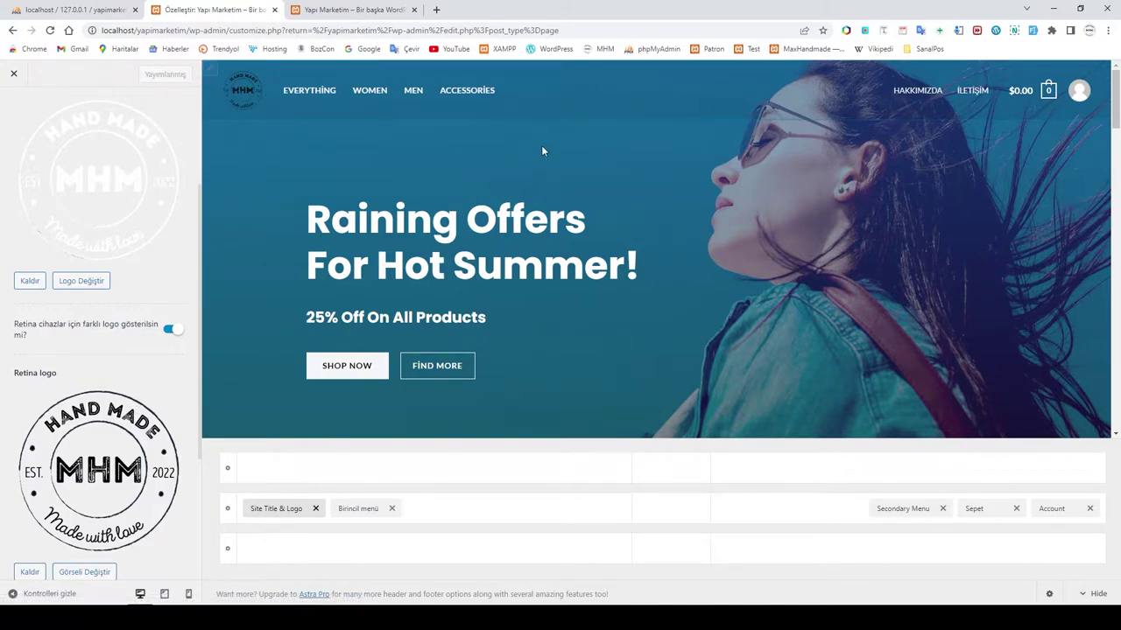
Step: Review the header's Site Title & Logo and Account settings, then return to the main Customizer menu
scroll(162, 298, "down", 2)
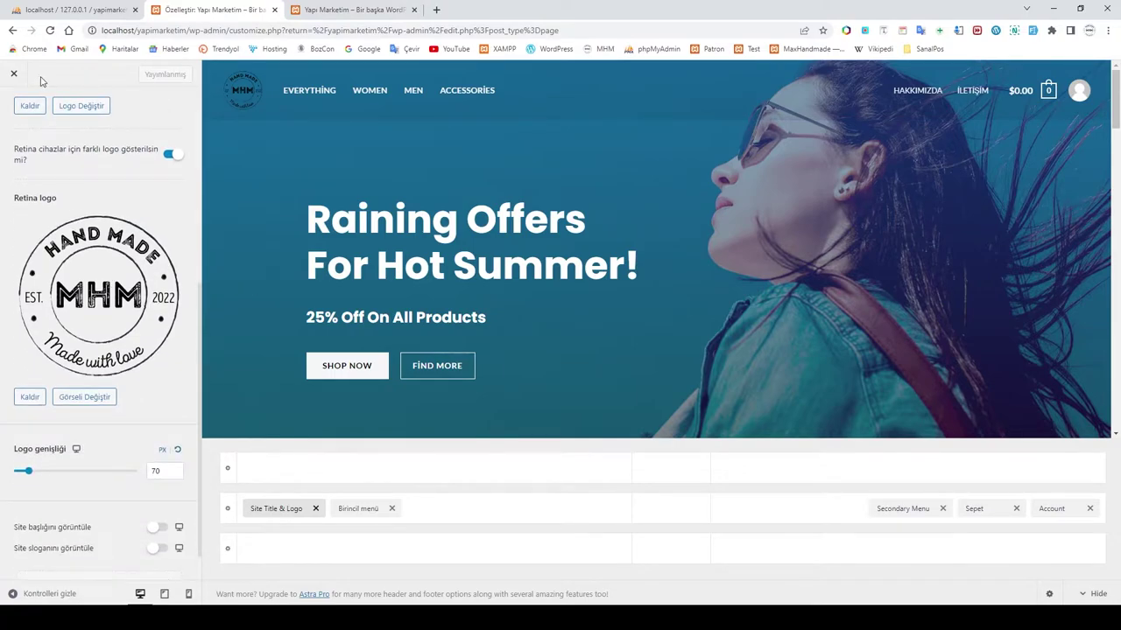
scroll(26, 86, "up", 4)
left_click(13, 107)
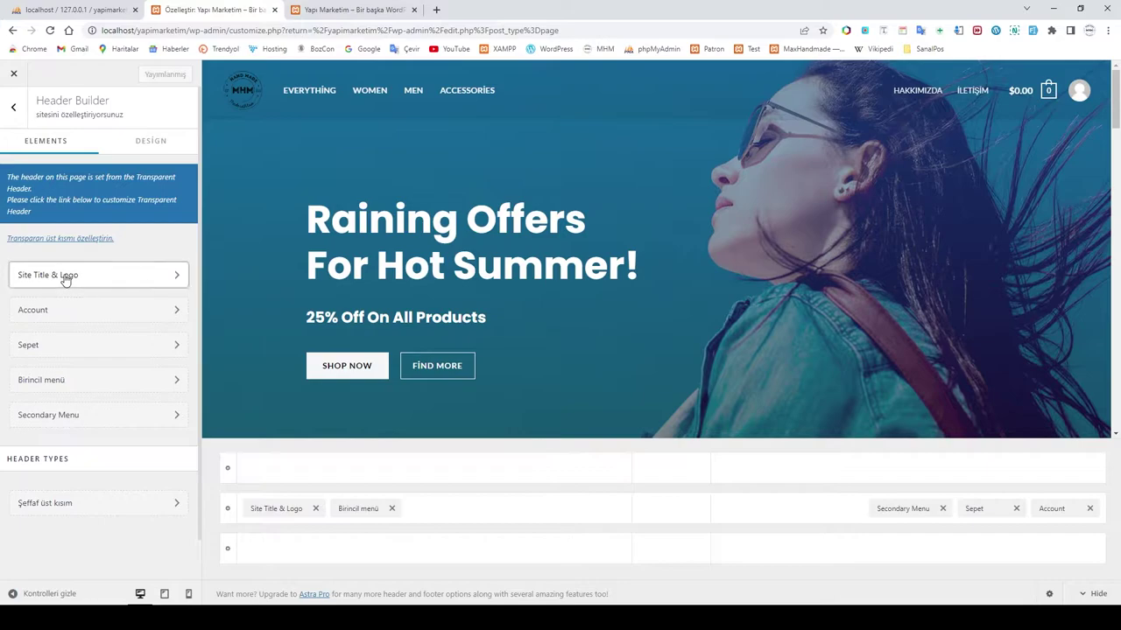
left_click(65, 278)
left_click(13, 106)
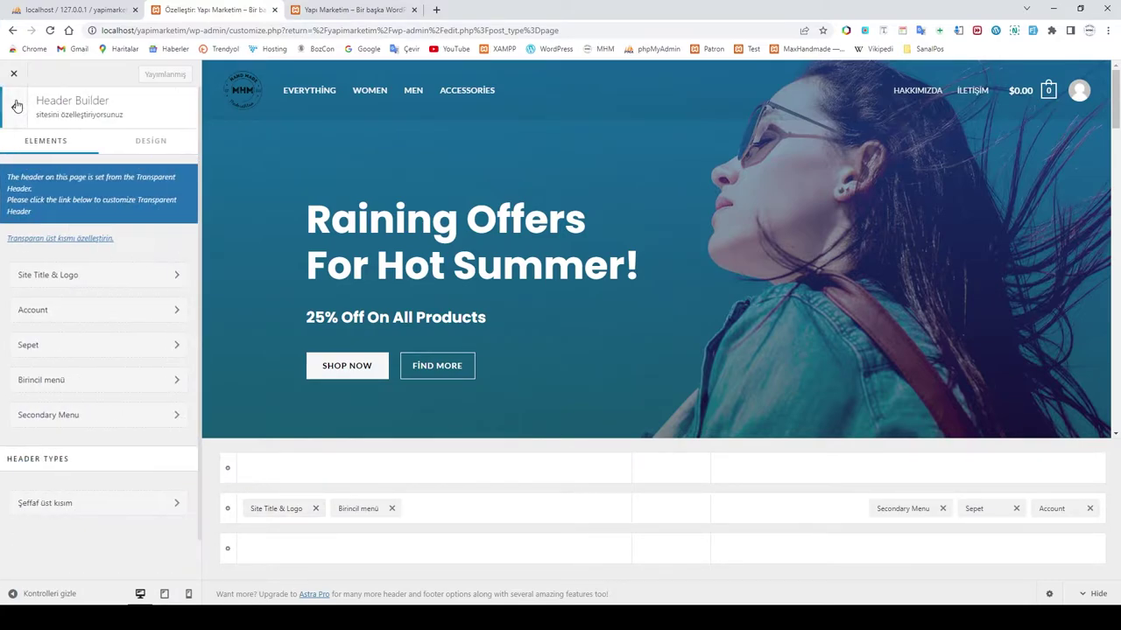
left_click(66, 320)
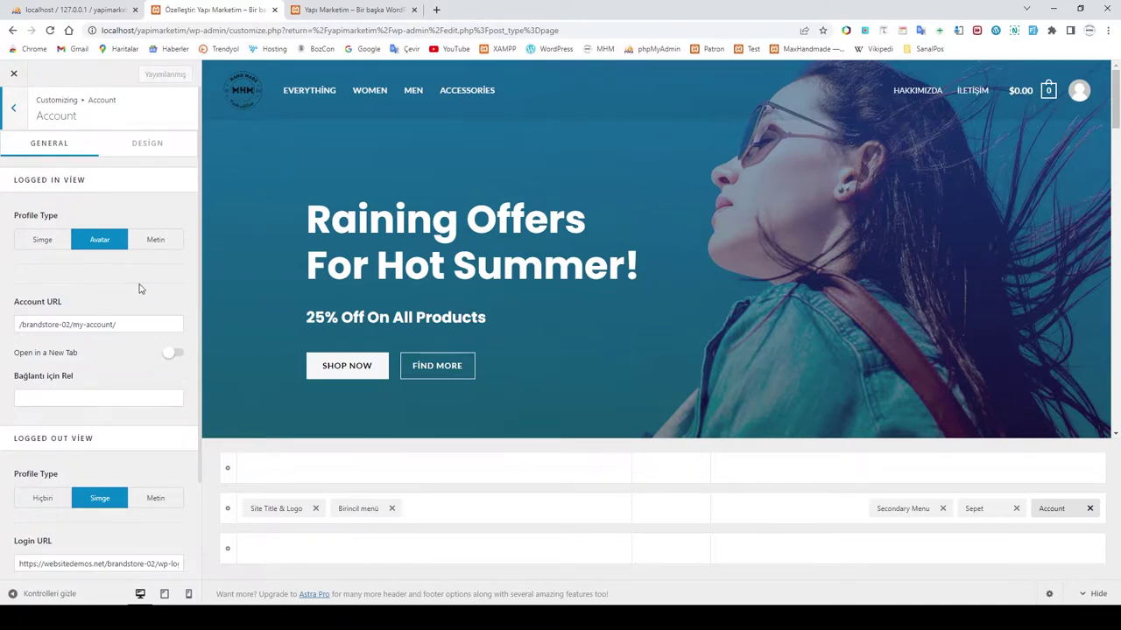
scroll(138, 288, "down", 1)
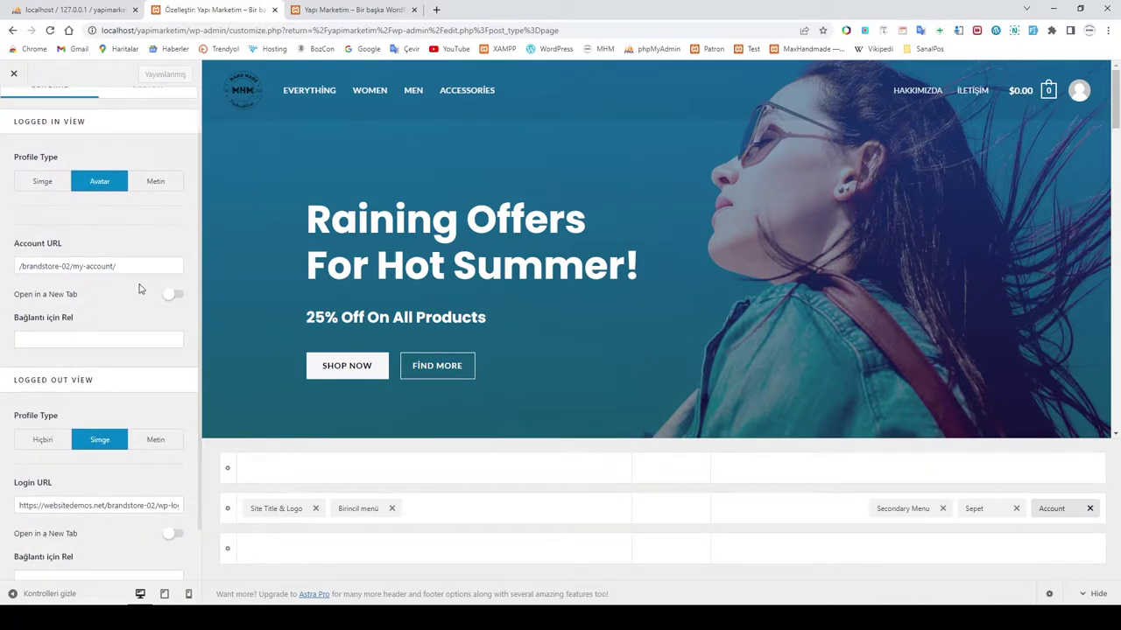
scroll(139, 288, "down", 1)
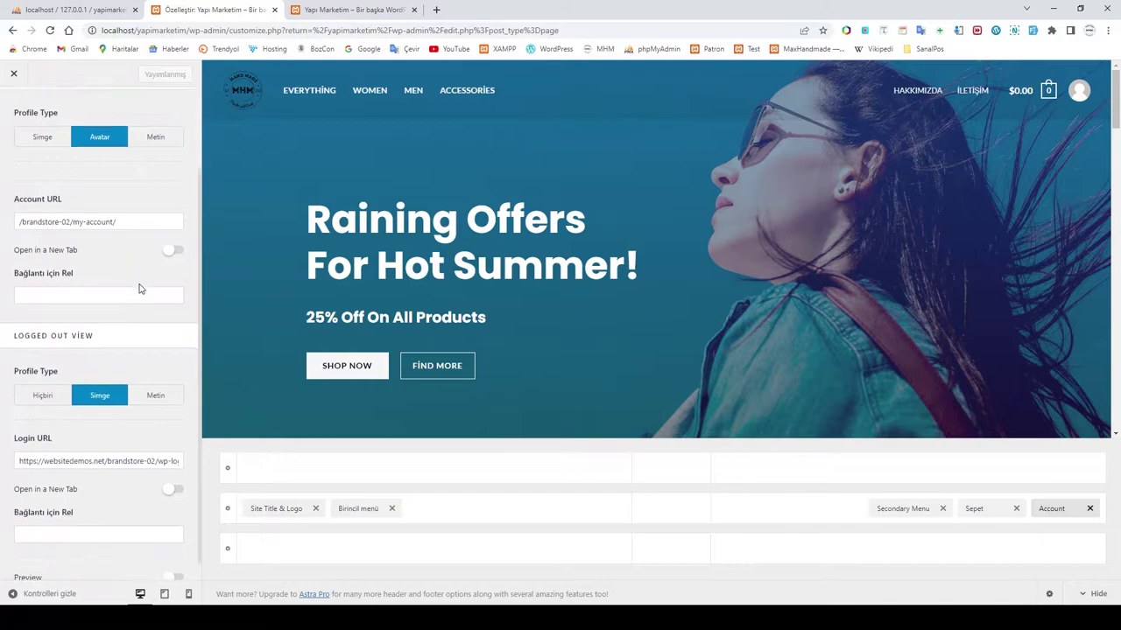
scroll(140, 284, "up", 2)
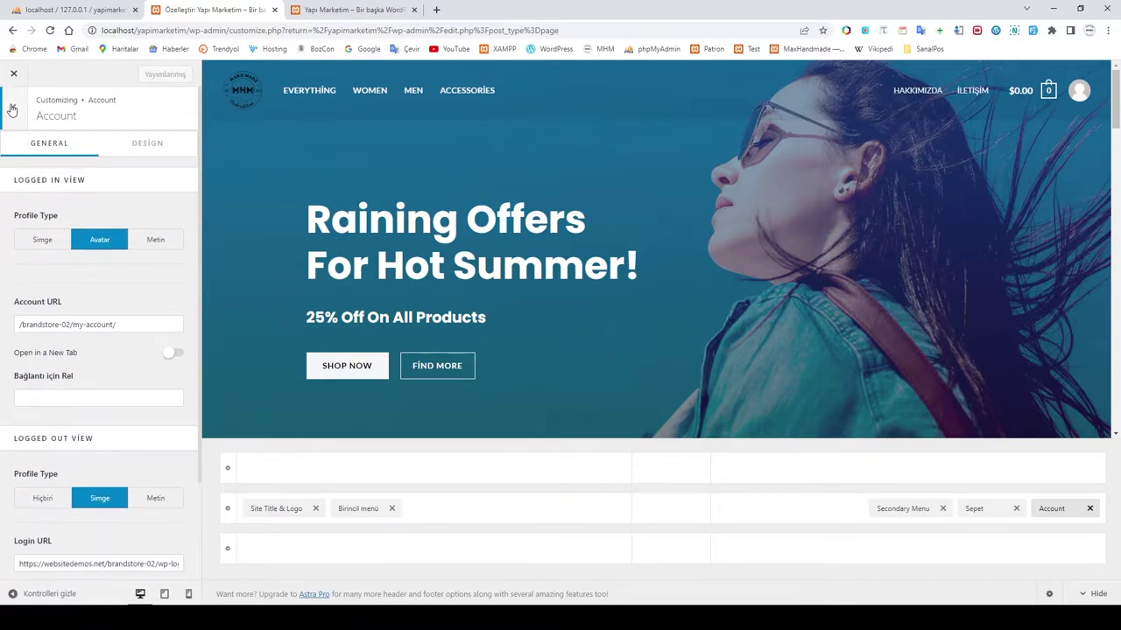
left_click(14, 108)
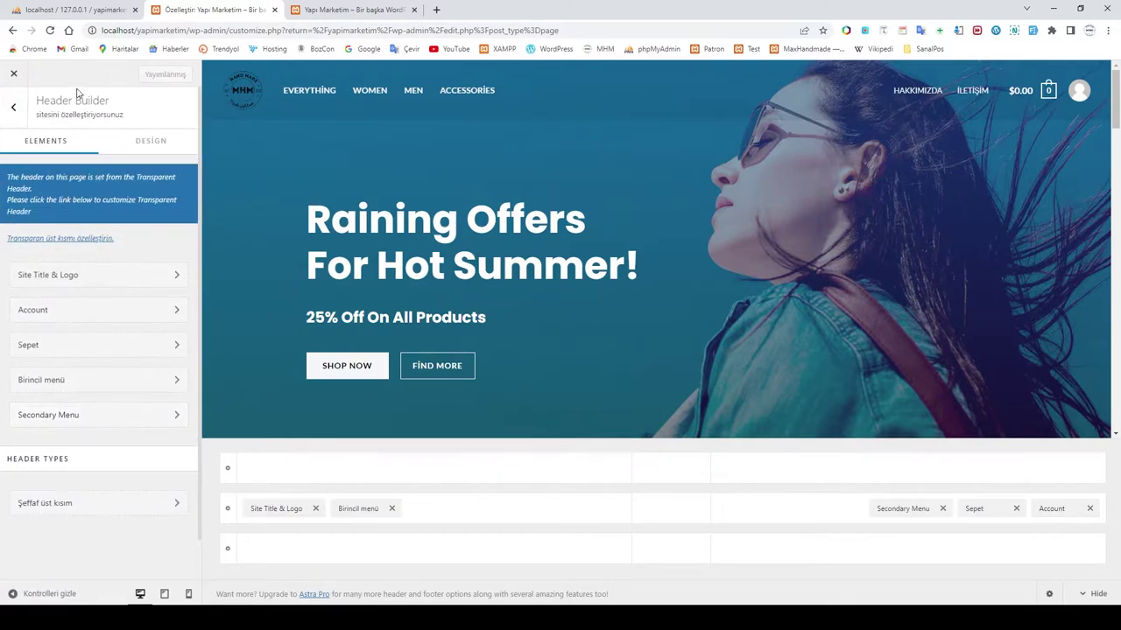
left_click(14, 108)
Step: Close the Customizer, look at WooCommerce's Başlangıç setup page, then open WooCommerce > Ayarlar
left_click(15, 74)
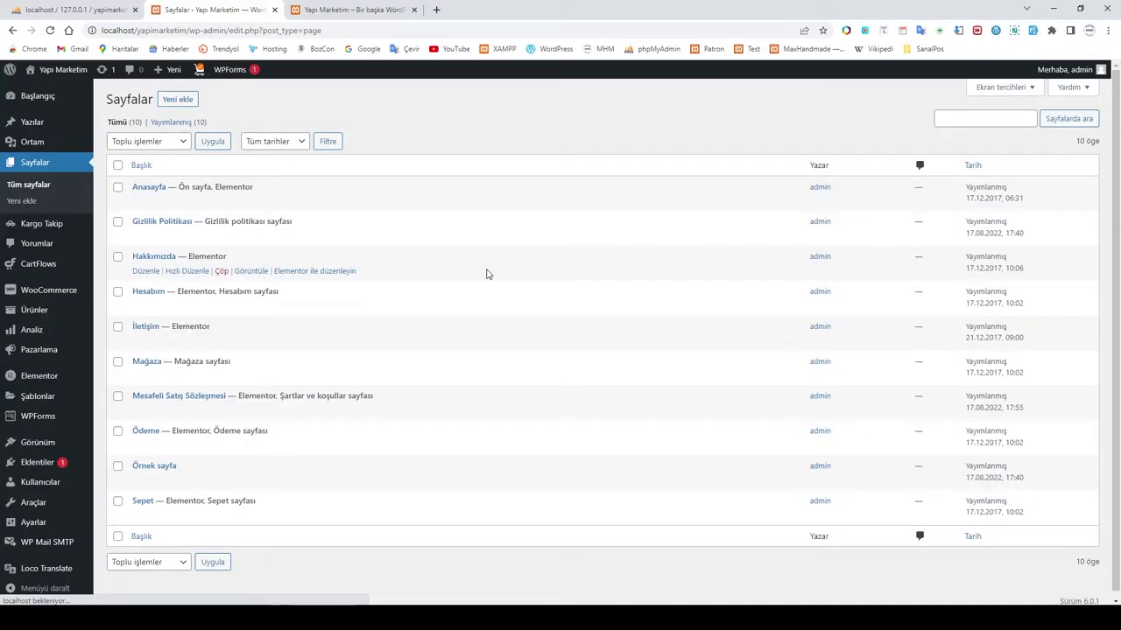
scroll(314, 370, "down", 1)
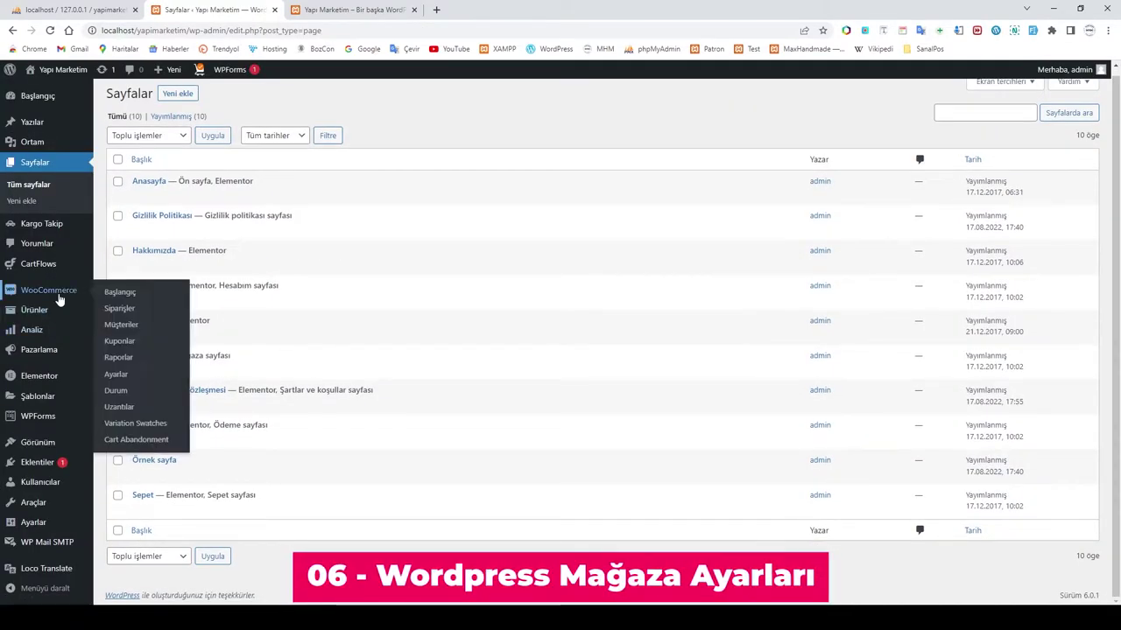
left_click(51, 294)
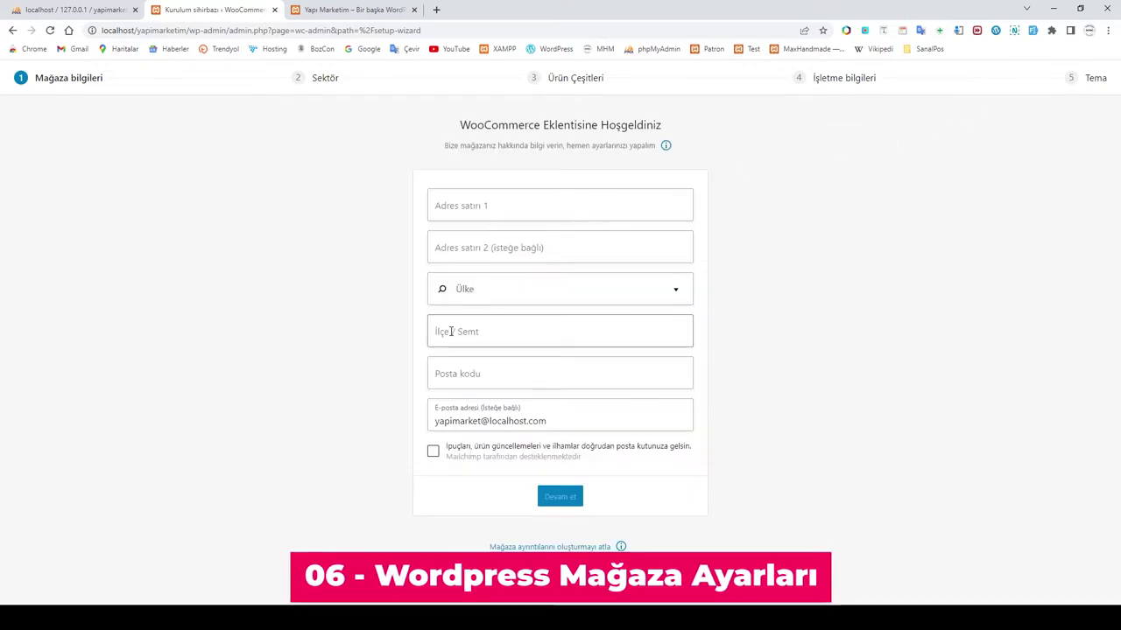
left_click(13, 30)
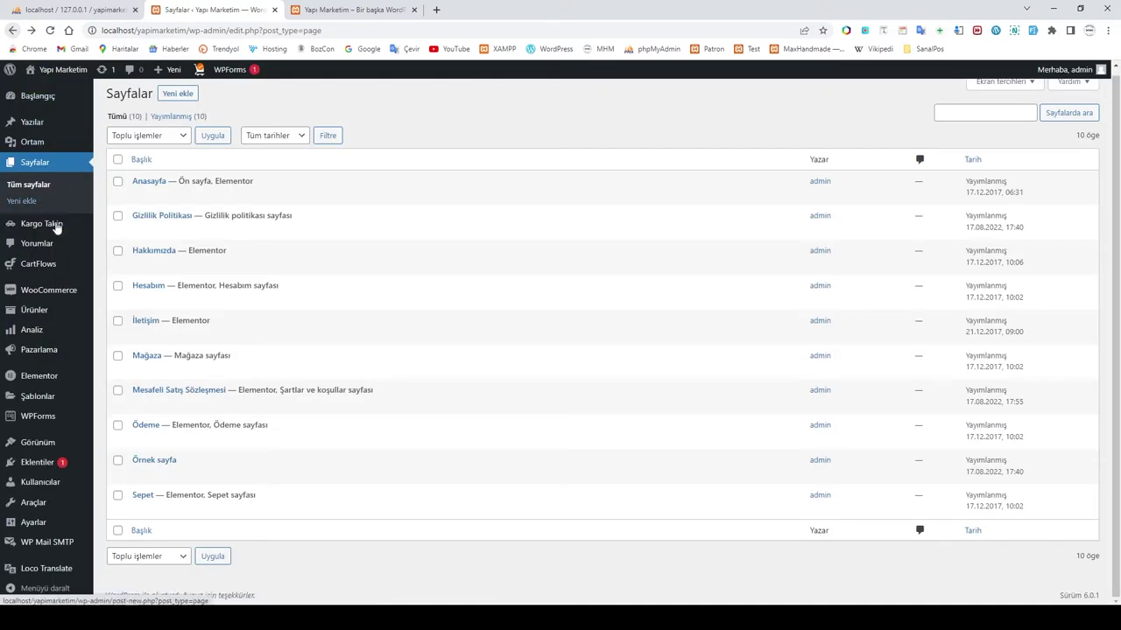
mouse_move(40, 298)
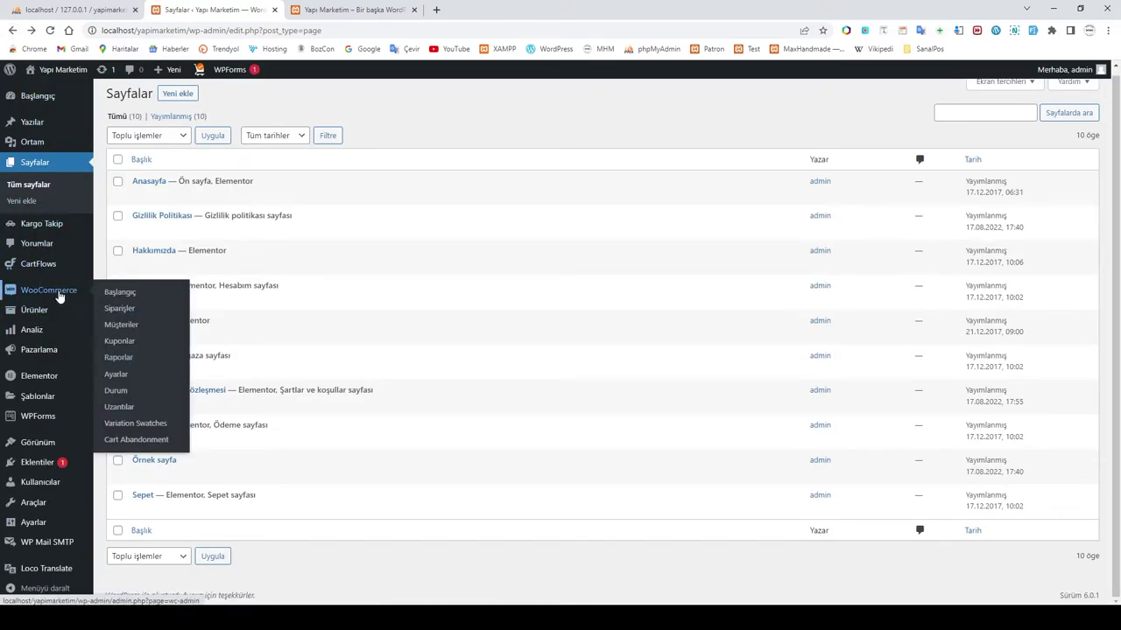
left_click(120, 378)
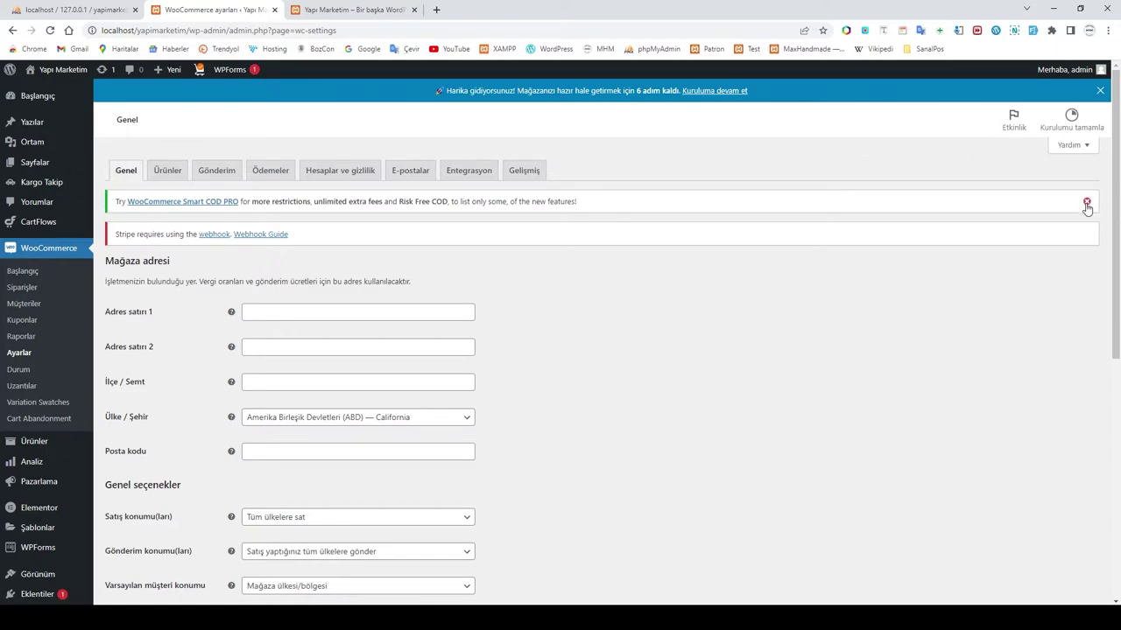
Step: Dismiss the Smart COD PRO notice, then deactivate and delete Checkout Plugins – Stripe for WooCommerce
left_click(1086, 201)
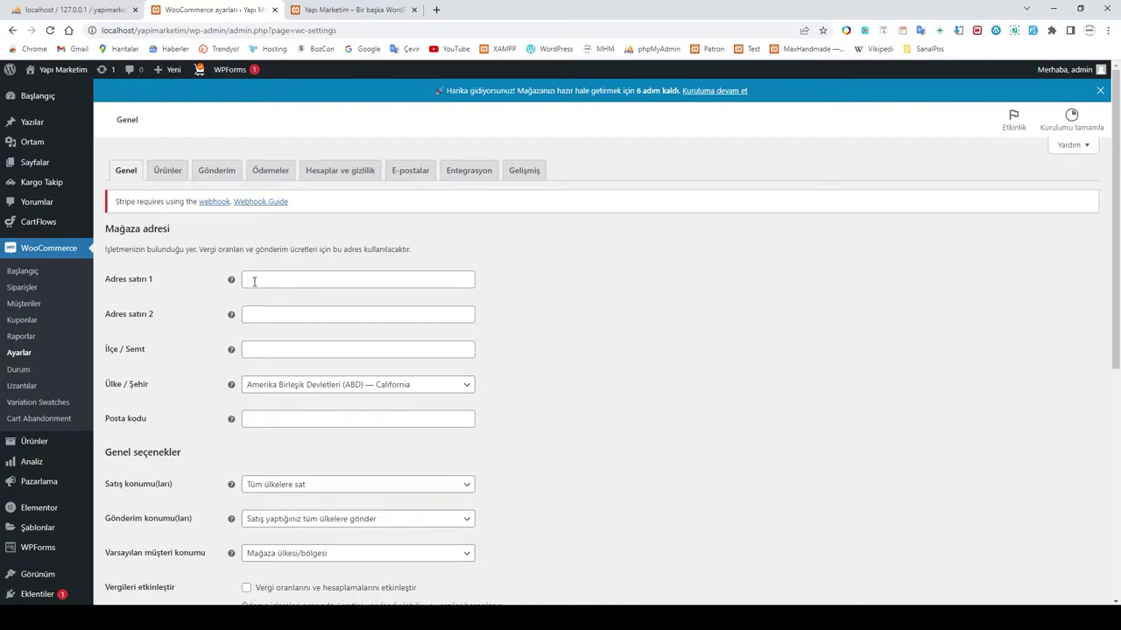
mouse_move(37, 485)
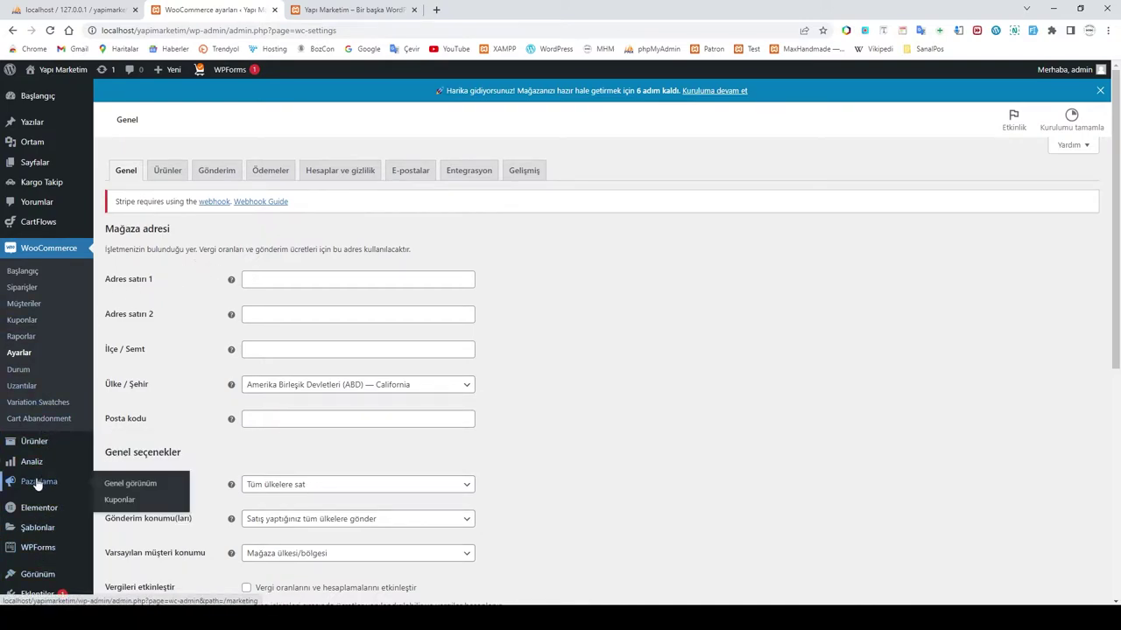
scroll(37, 485, "down", 2)
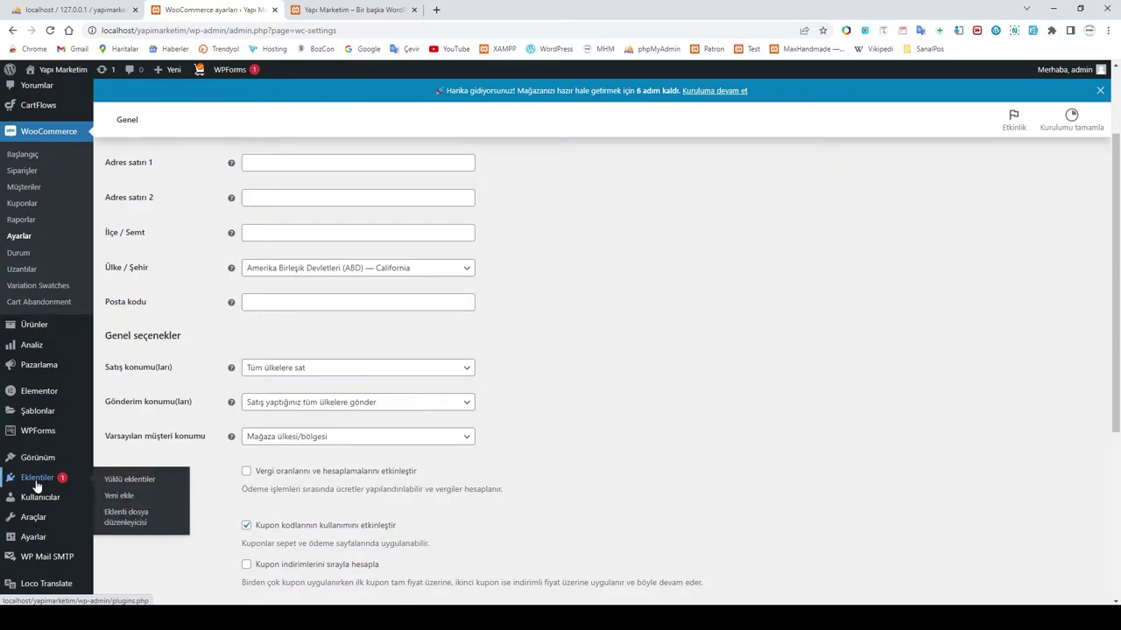
left_click(123, 479)
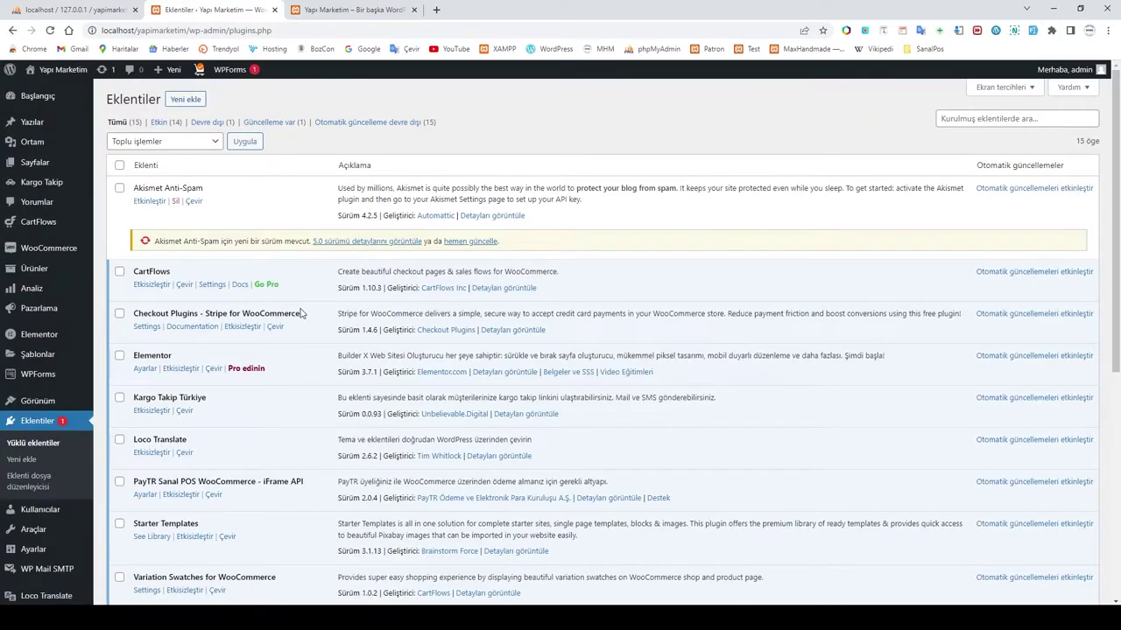
left_click(239, 328)
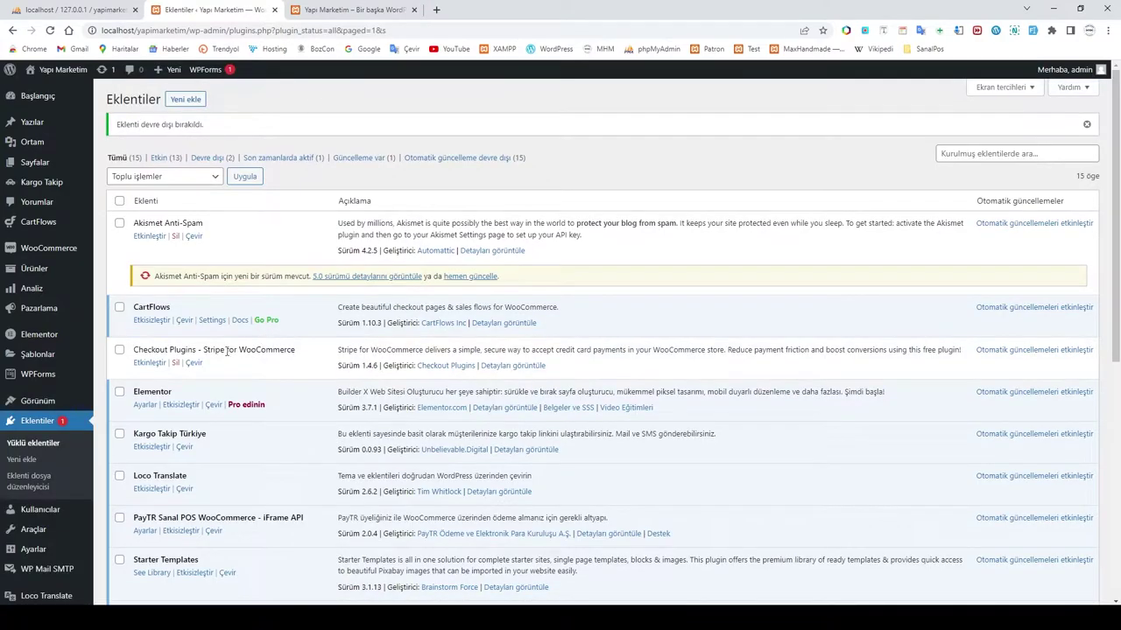
left_click(175, 364)
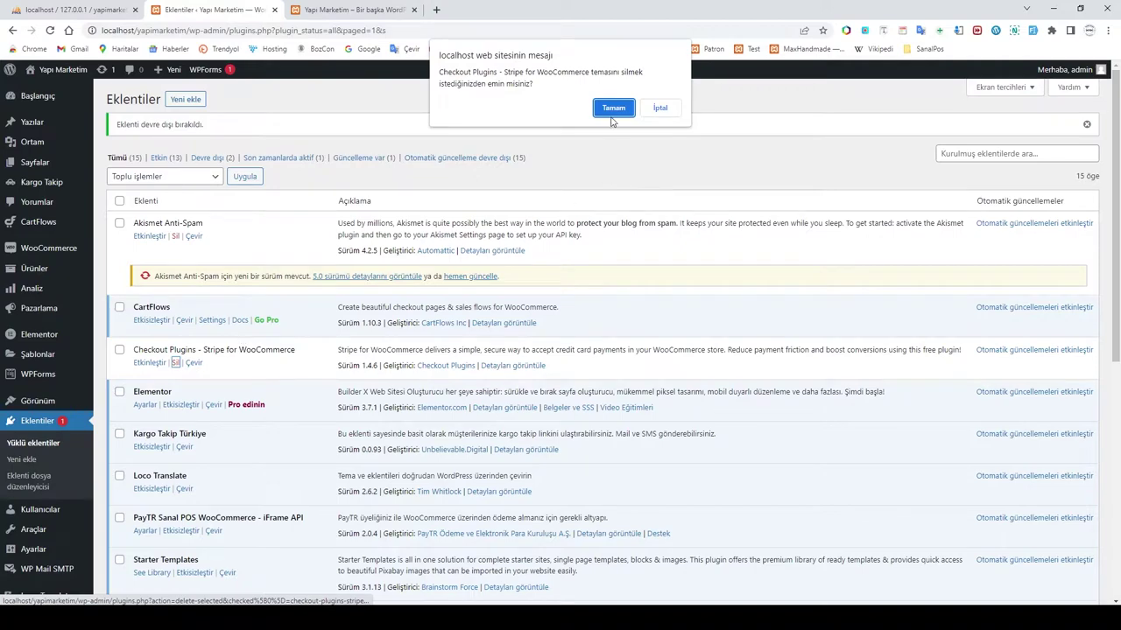
left_click(612, 106)
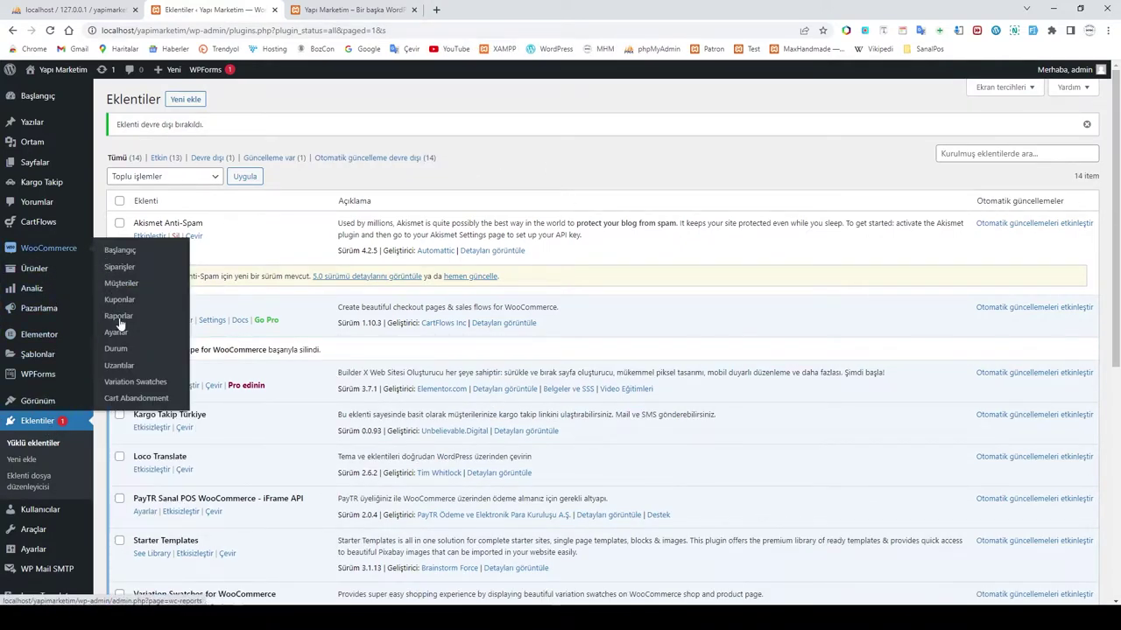
left_click(116, 334)
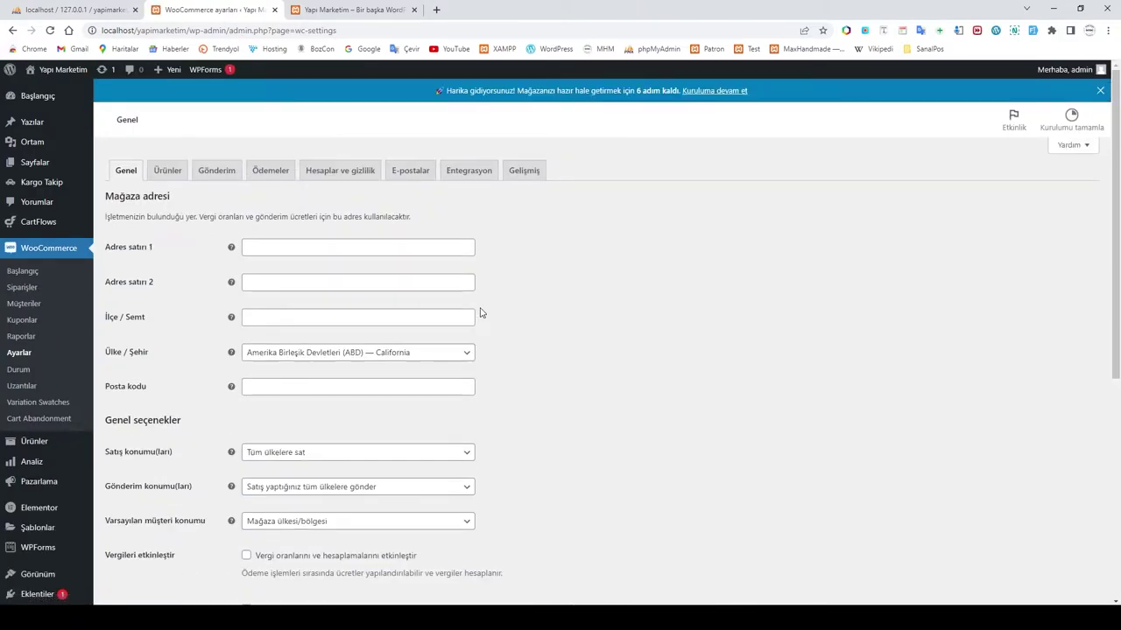
Step: Fill Adres satırı 1, Adres satırı 2 and İlçe/Semt using the autofill suggestions
scroll(525, 342, "down", 2)
scroll(525, 343, "up", 2)
scroll(511, 380, "down", 1)
scroll(511, 380, "up", 1)
left_click(275, 254)
left_click(347, 277)
left_click(277, 284)
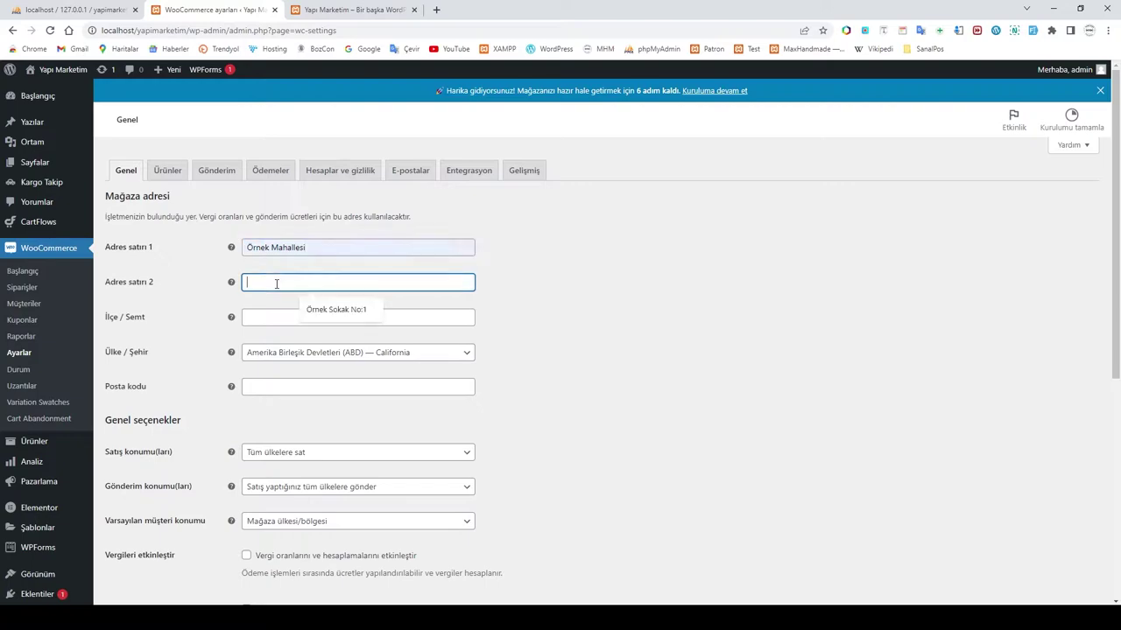
left_click(315, 309)
left_click(253, 318)
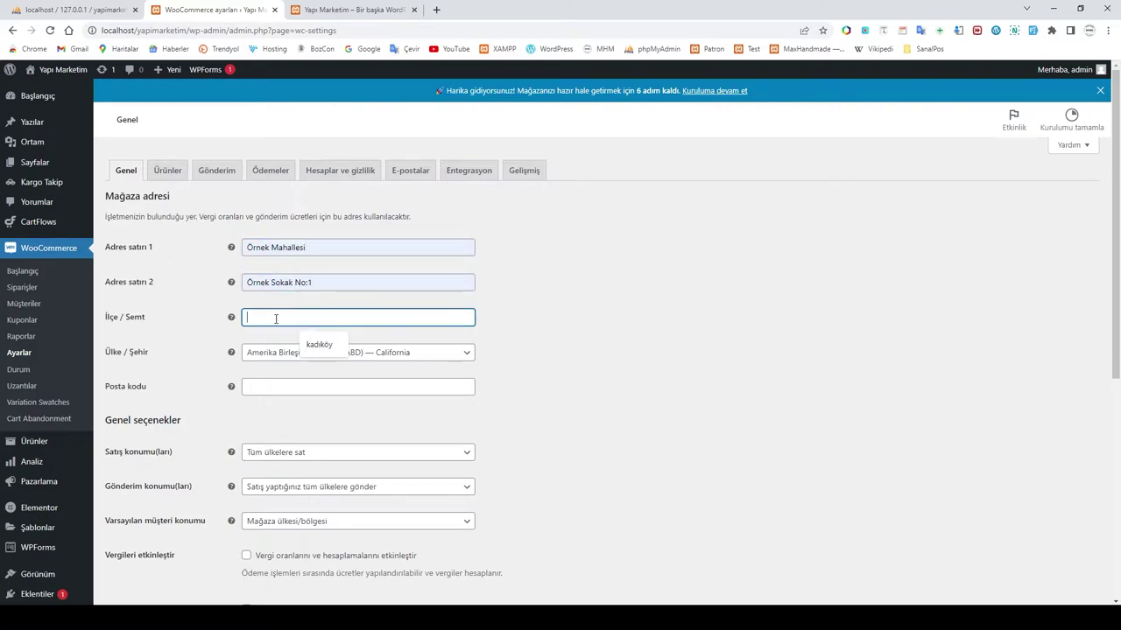
left_click(319, 347)
Step: Set Ülke / Şehir to Türkiye — Sivas and fill the postal code from autofill
left_click(306, 358)
type("türk")
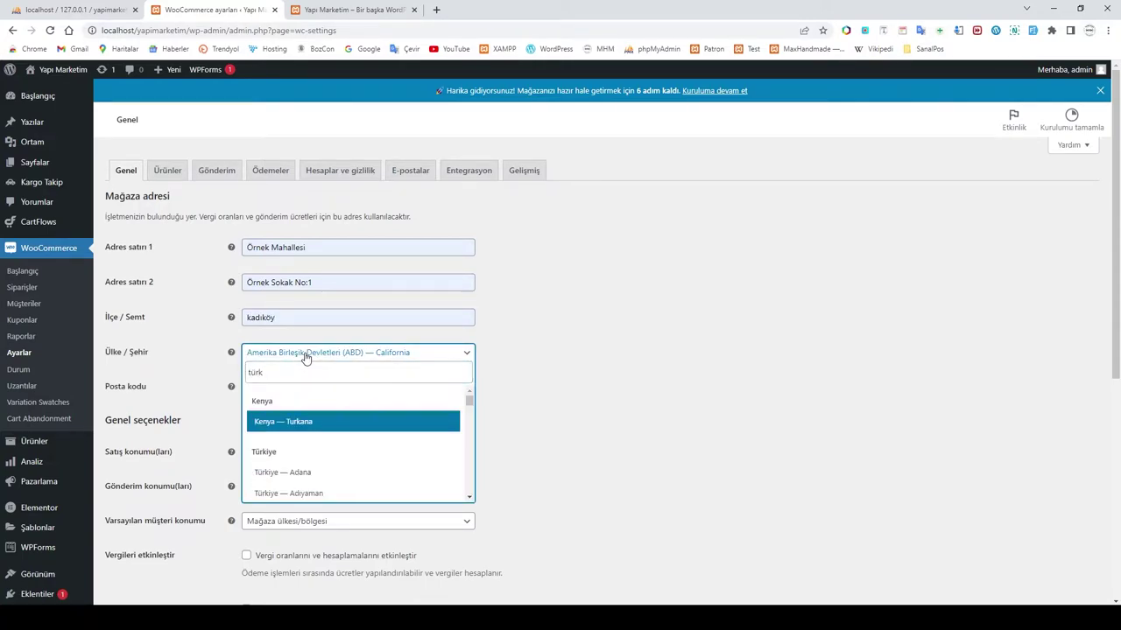
type("iy")
left_click_drag(470, 403, 470, 462)
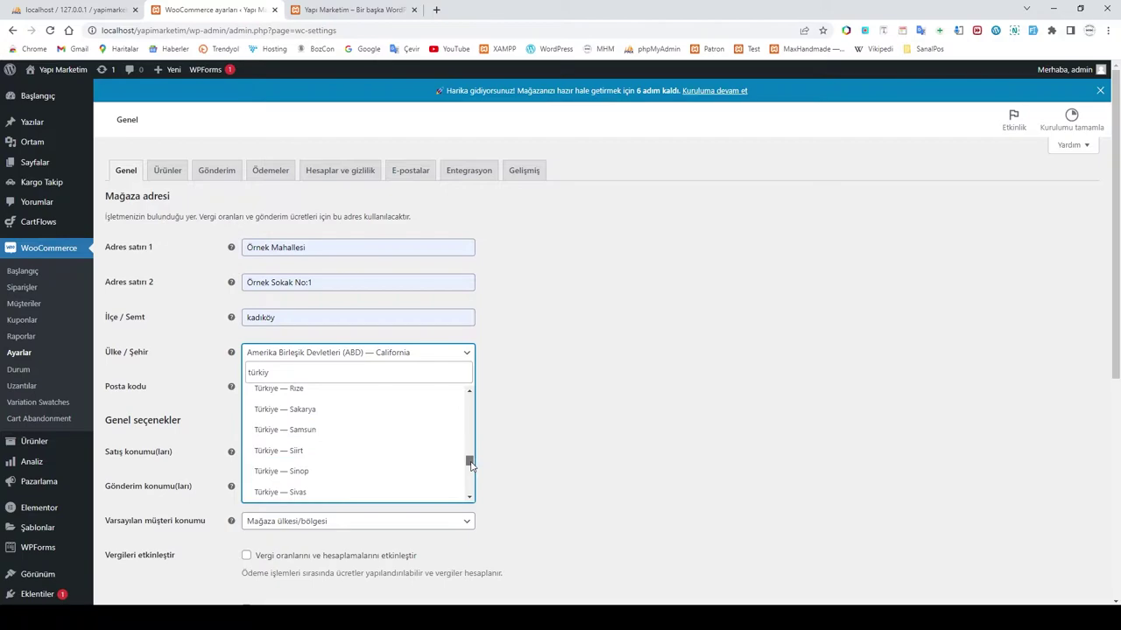
left_click(301, 494)
left_click(314, 385)
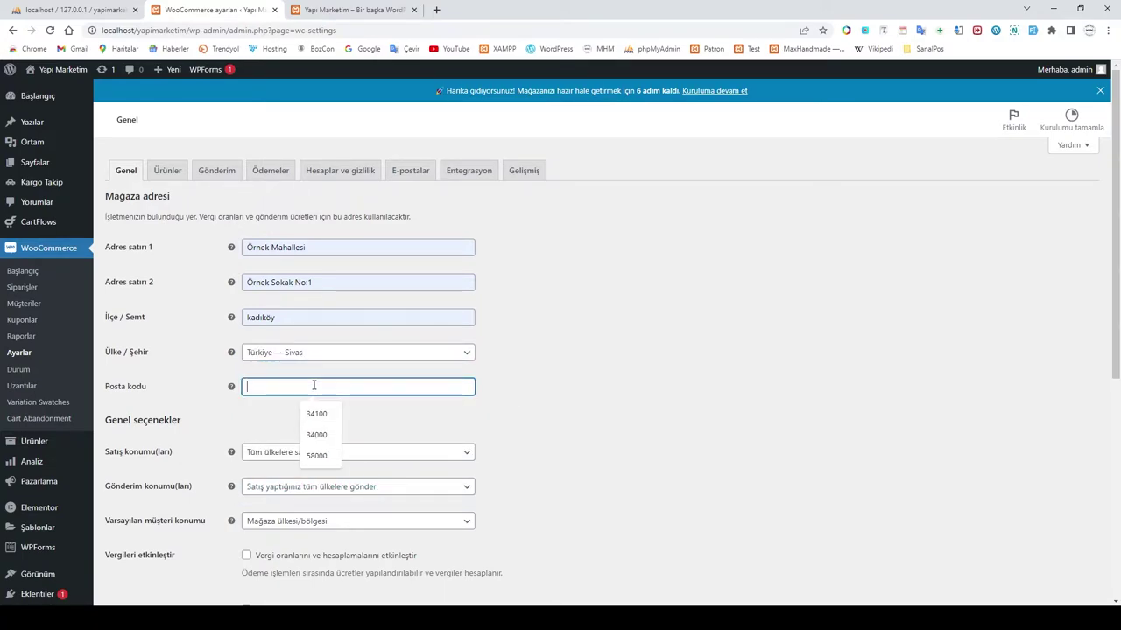
left_click(318, 452)
scroll(576, 408, "down", 1)
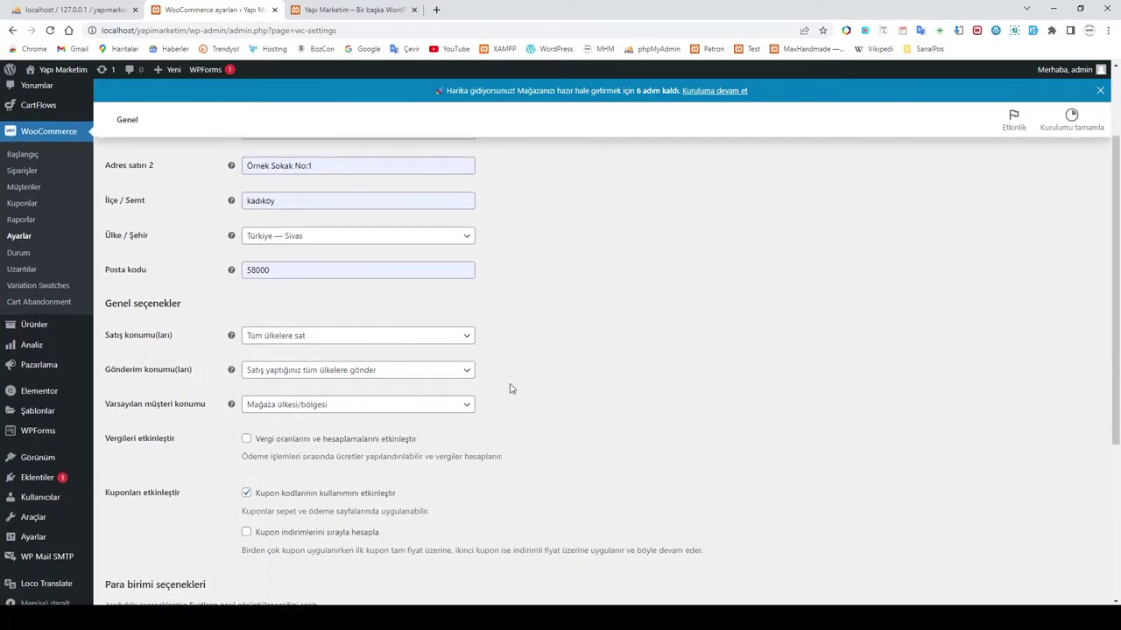
Step: Limit selling locations to specific countries, with Türkiye as the only allowed country
left_click(344, 340)
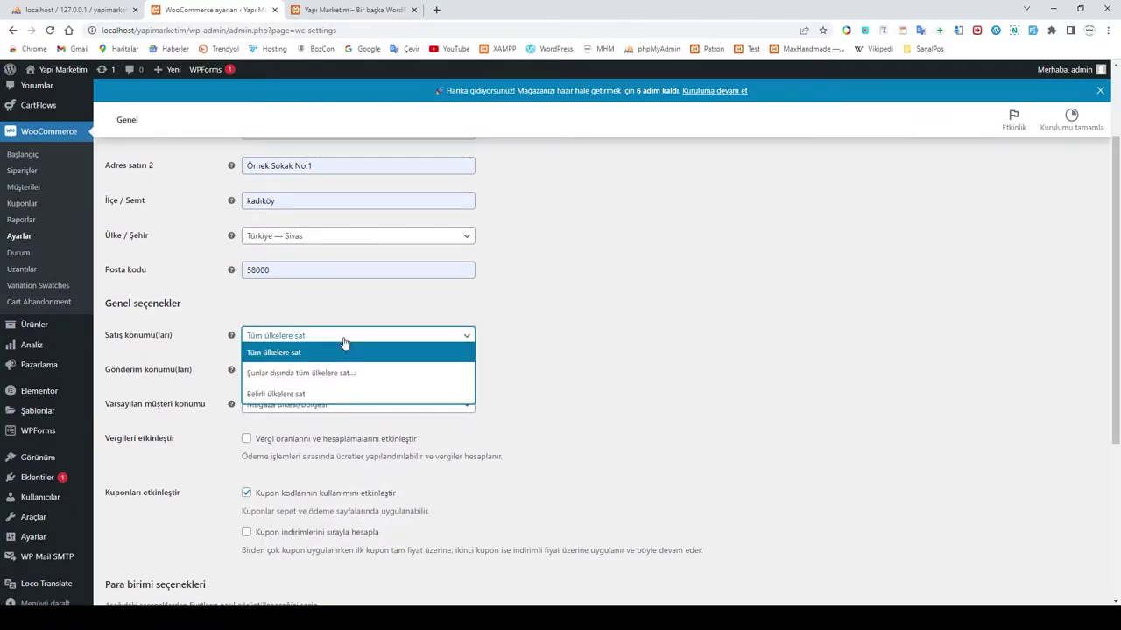
left_click(304, 394)
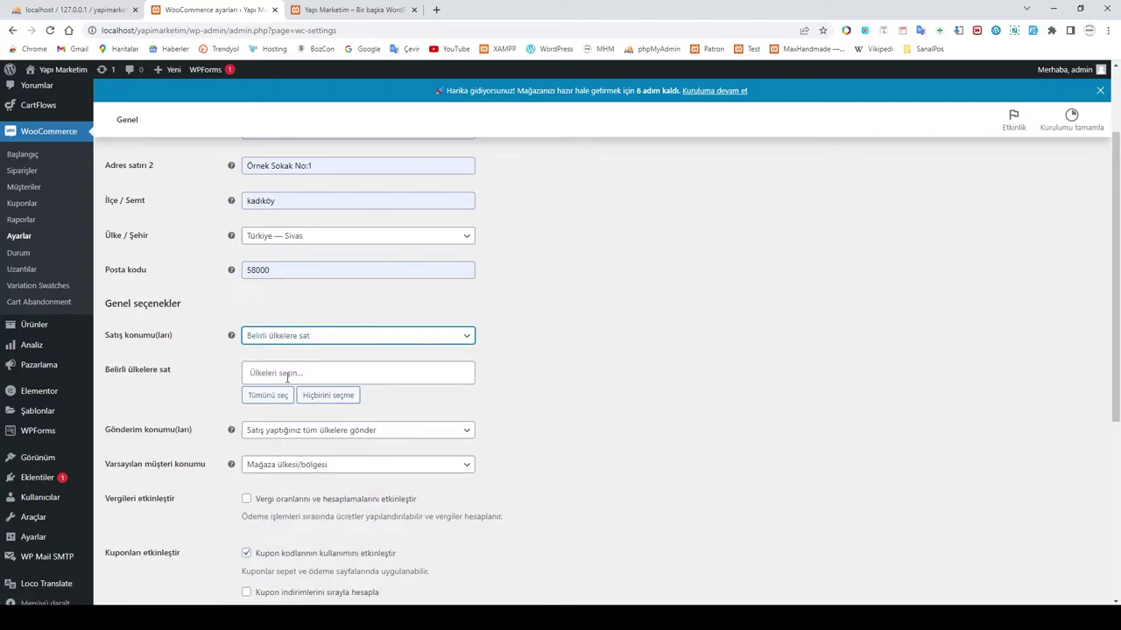
left_click(287, 374)
type("Türk")
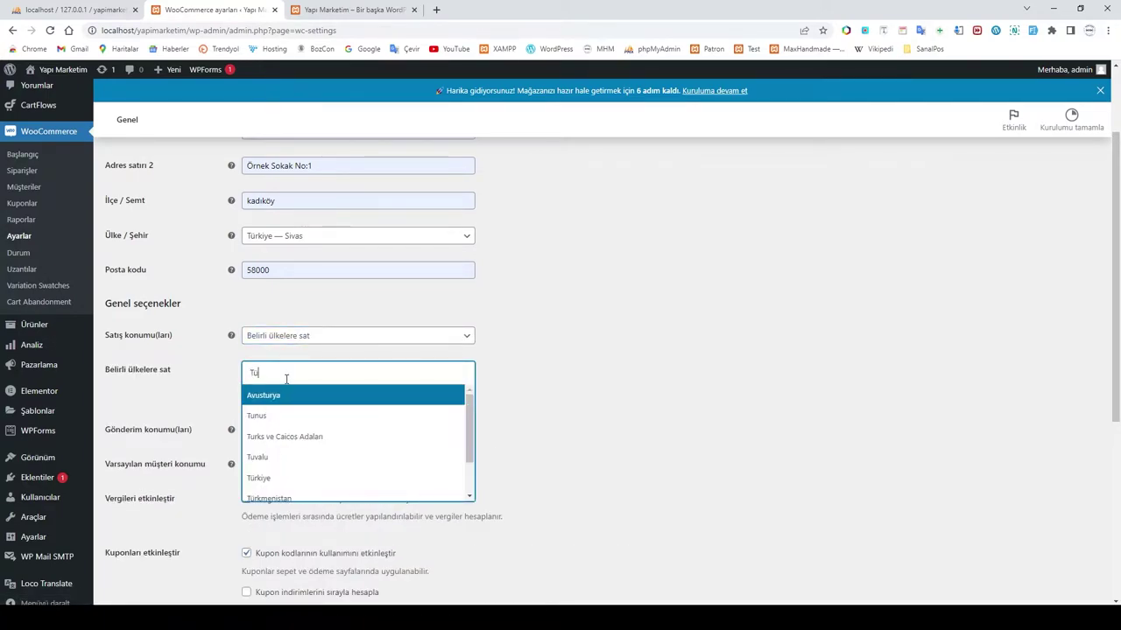
left_click(286, 416)
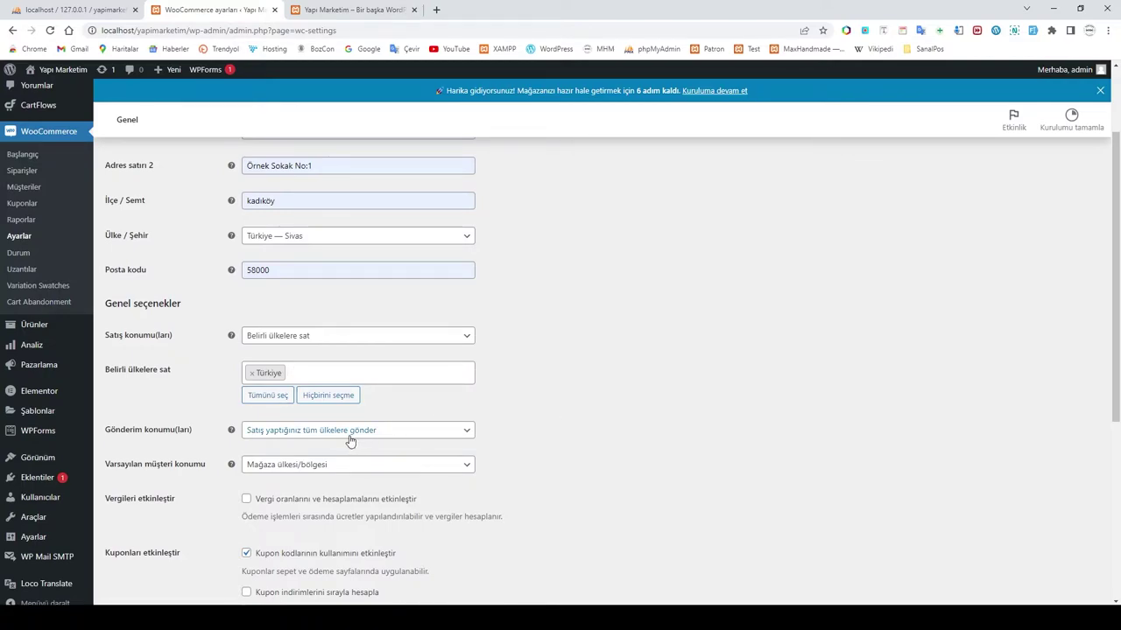
Step: Set Varsayılan müşteri konumu to Varsayılan konum yok
scroll(541, 422, "down", 1)
scroll(540, 422, "down", 1)
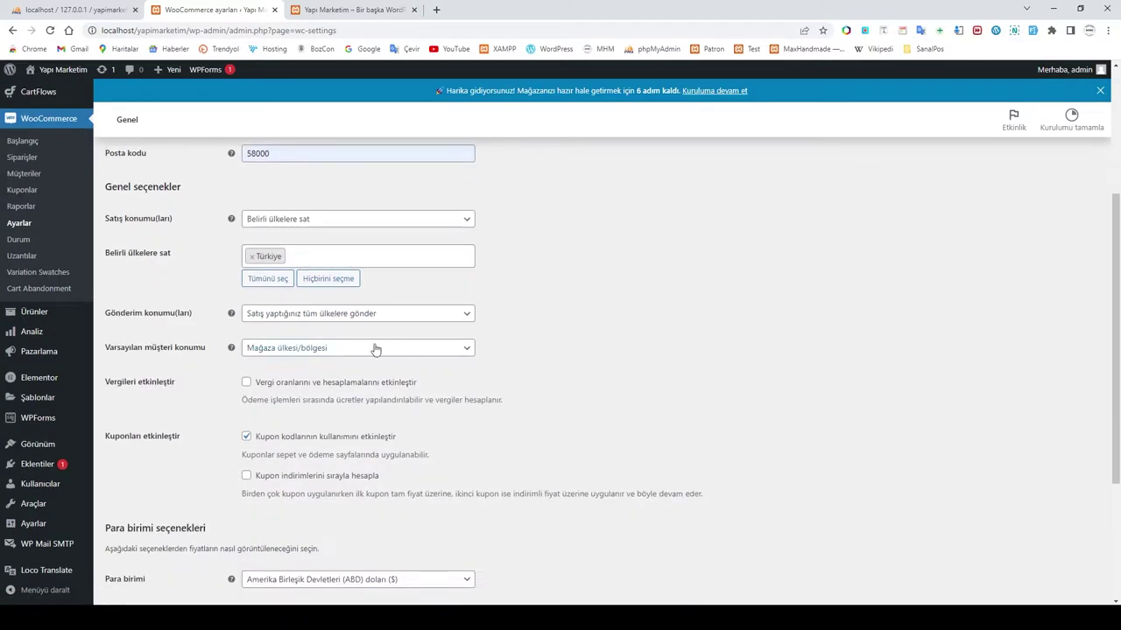
left_click(321, 353)
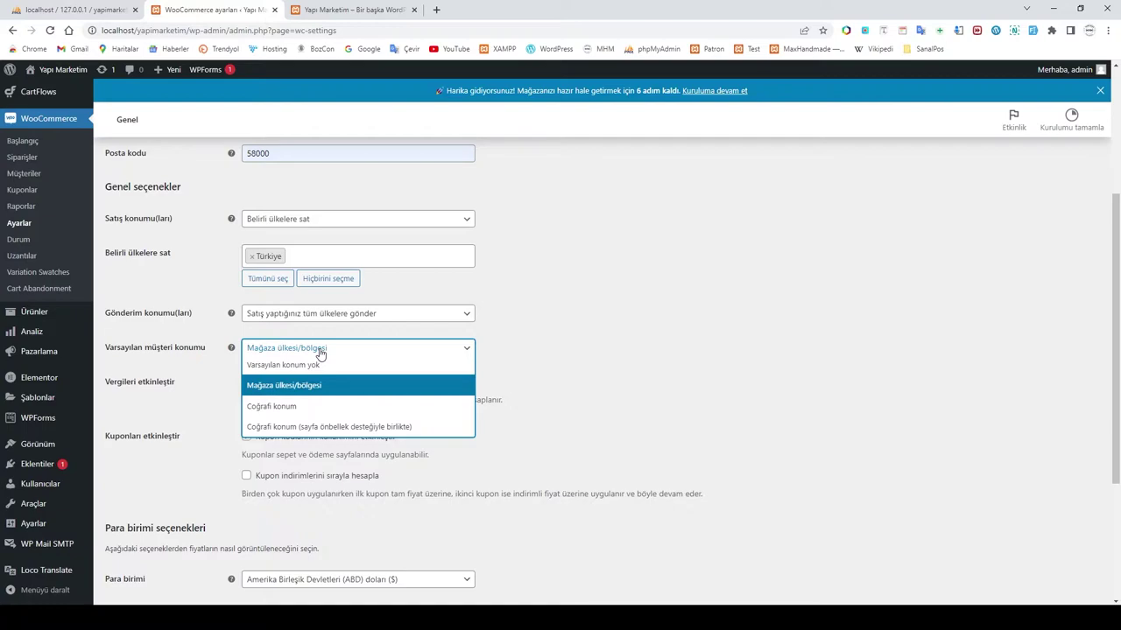
left_click(302, 368)
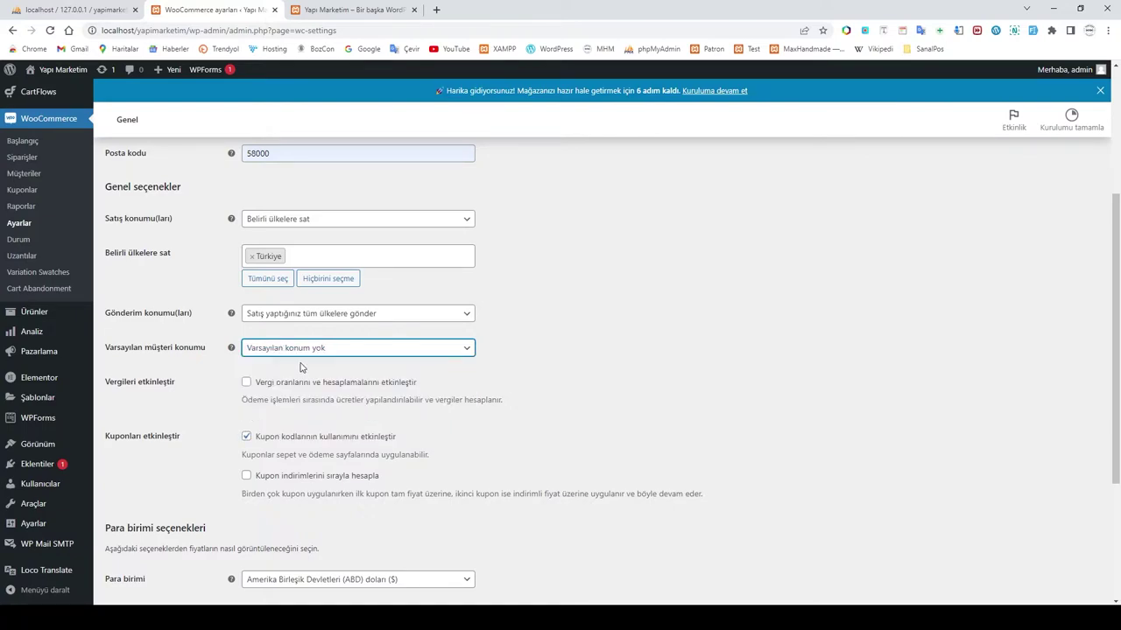
Step: Turn off coupons, enable taxes, choose Türk lirası as currency, and save the settings
scroll(581, 376, "down", 2)
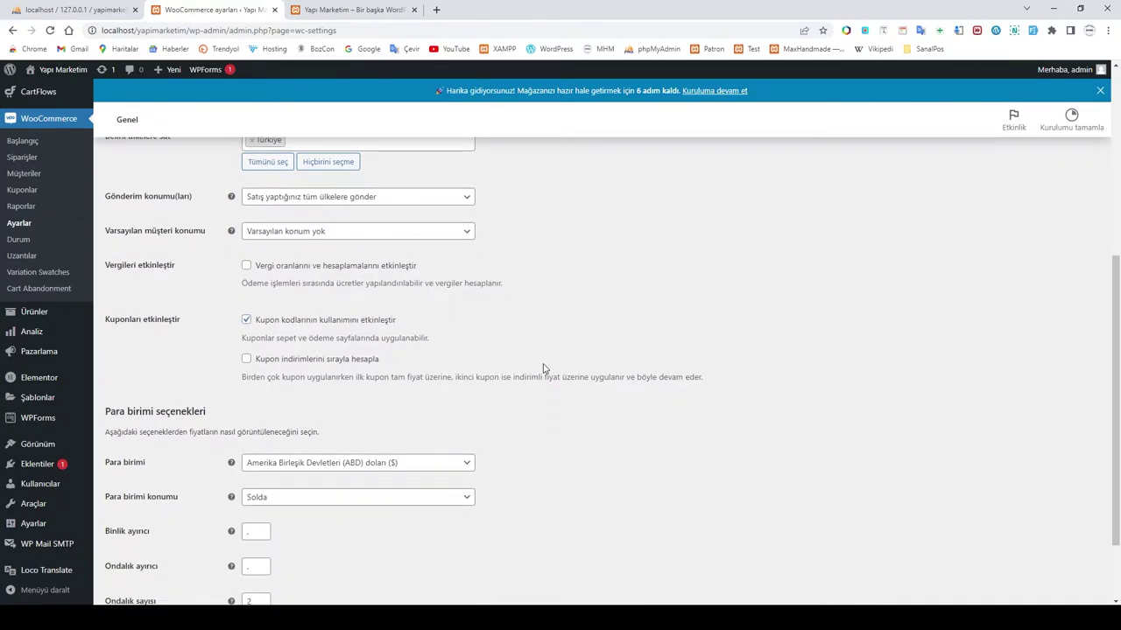
left_click(248, 324)
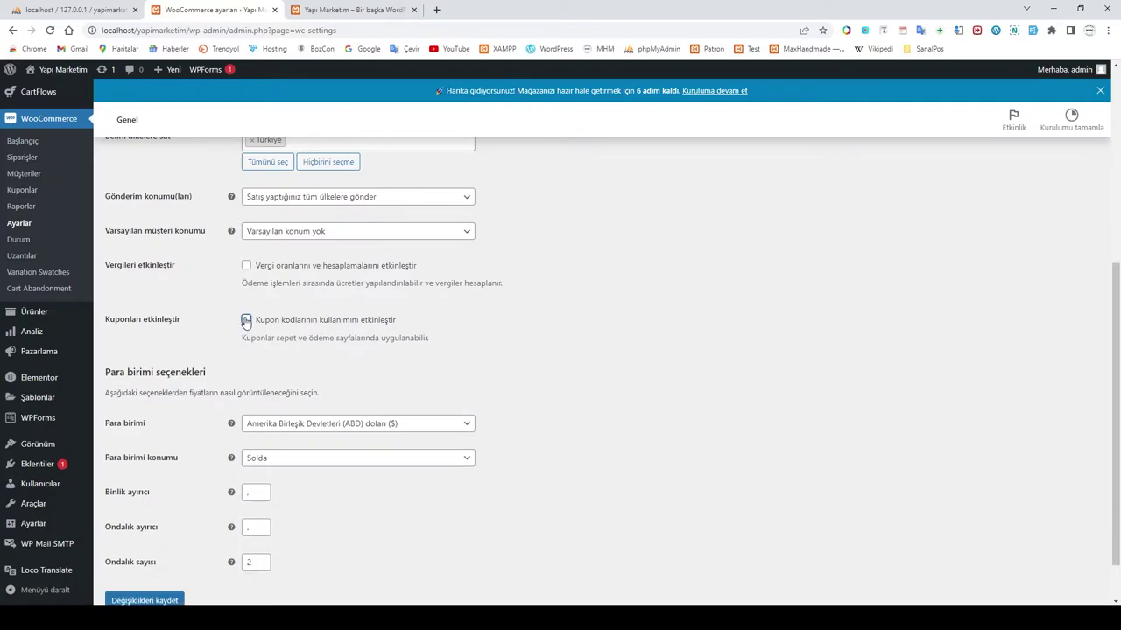
left_click(246, 265)
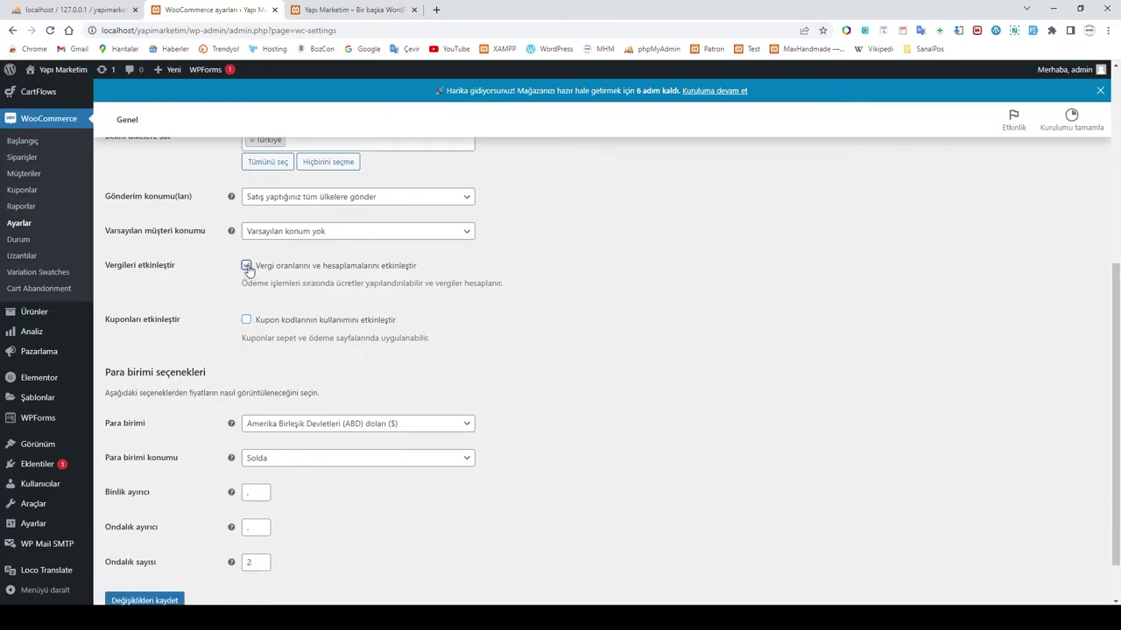
left_click(303, 426)
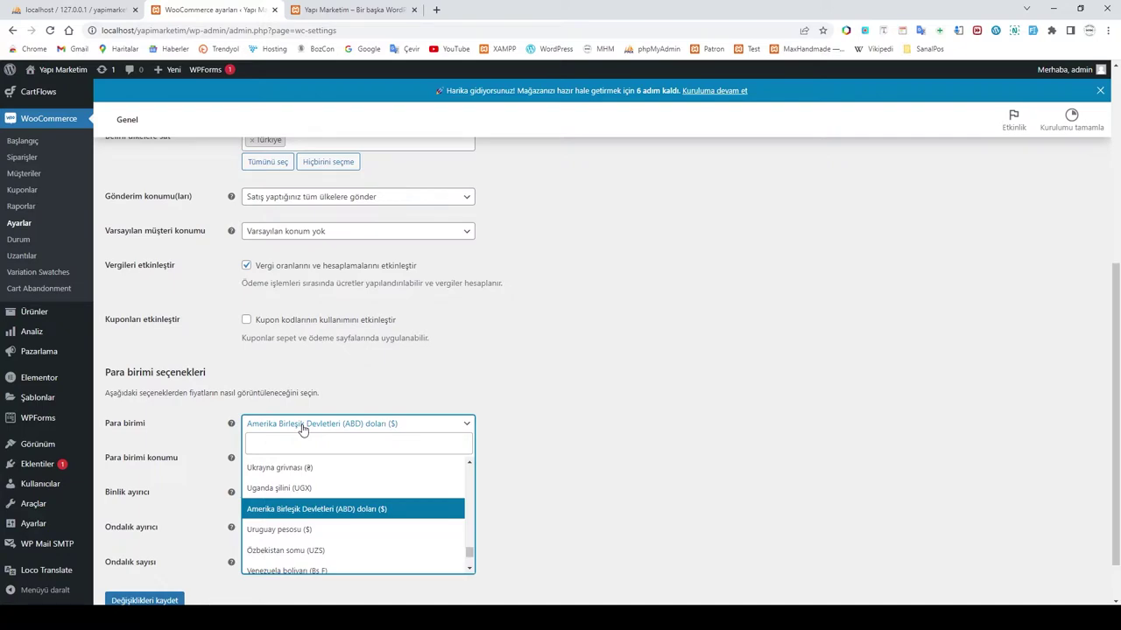
type("tür")
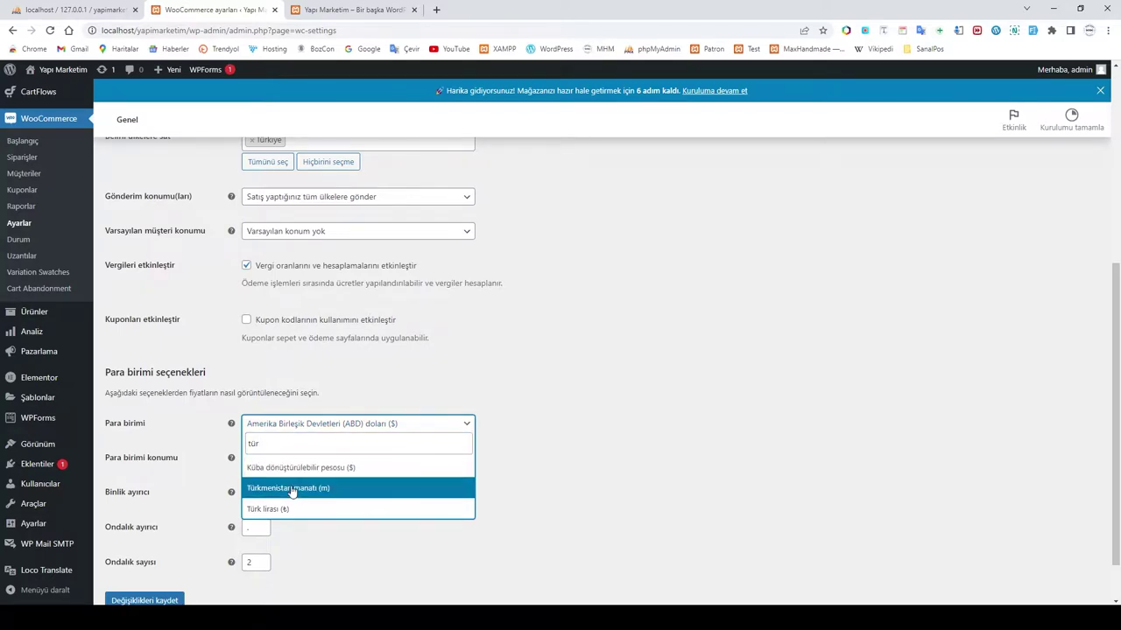
left_click(279, 508)
scroll(406, 532, "up", 4)
scroll(406, 532, "down", 5)
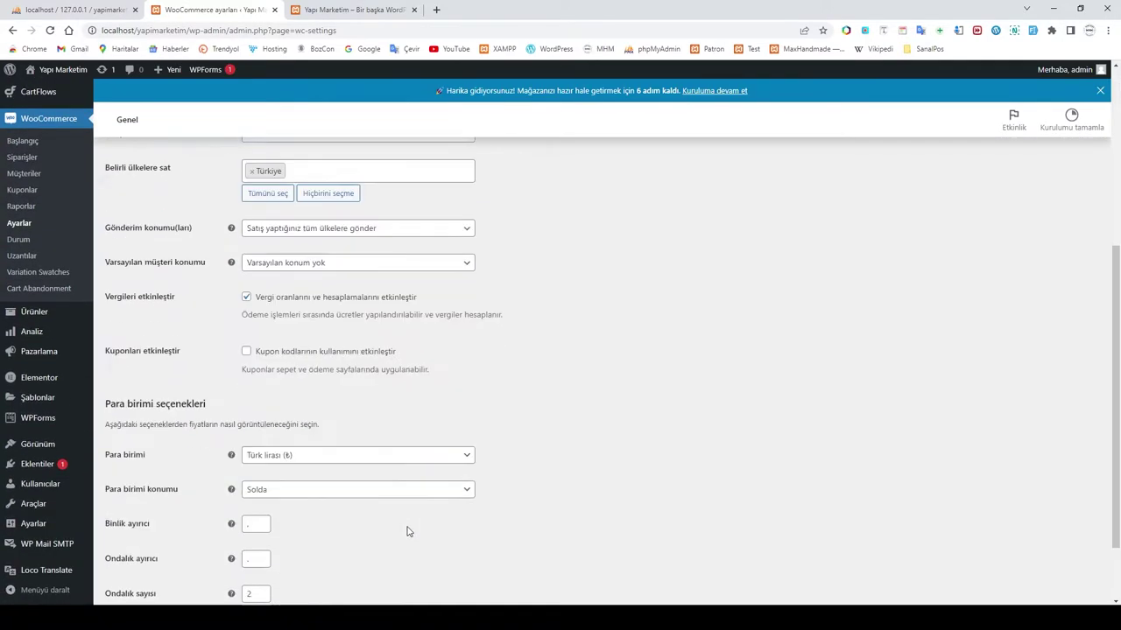
left_click(145, 543)
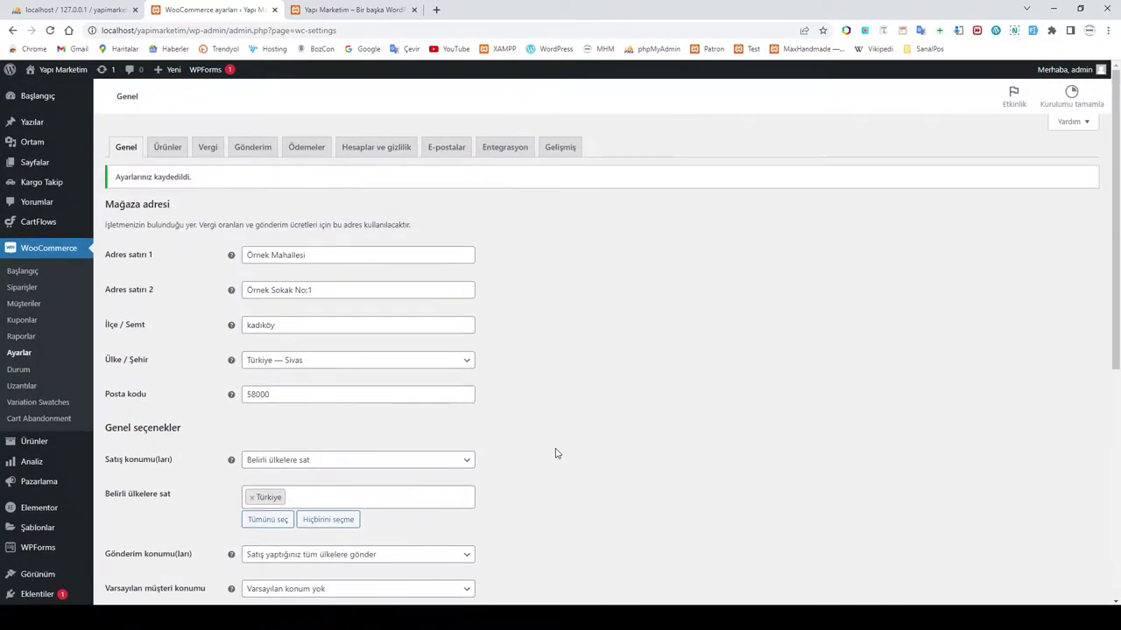
Step: Browse the Ürünler settings with its Stok and Gelişmiş sections, then open the Vergi tab
left_click(167, 170)
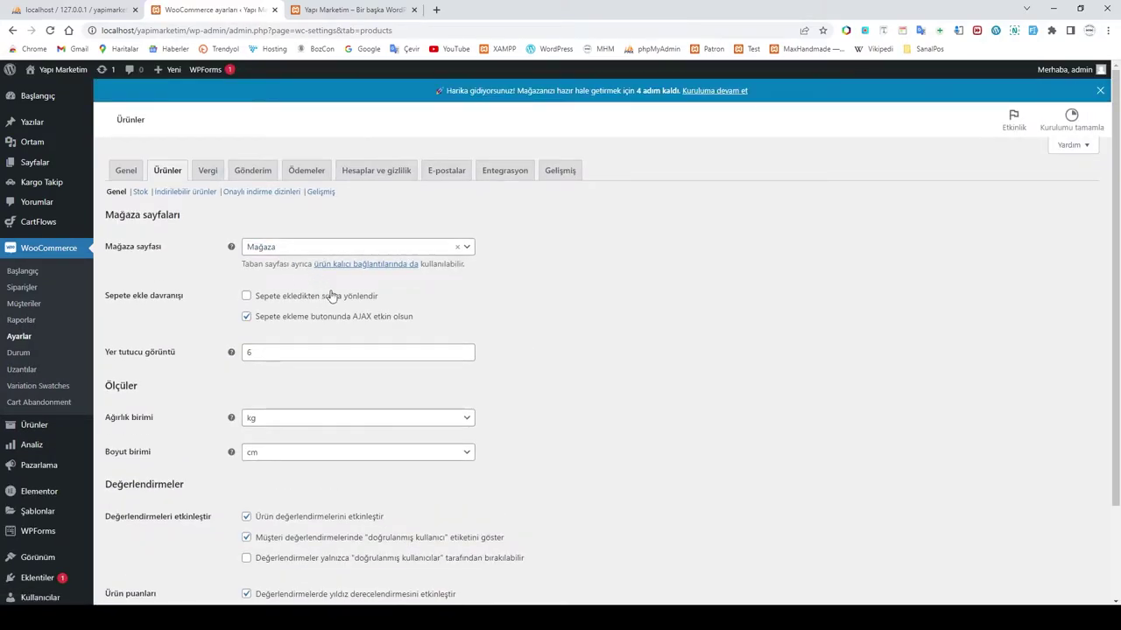
scroll(278, 426, "down", 3)
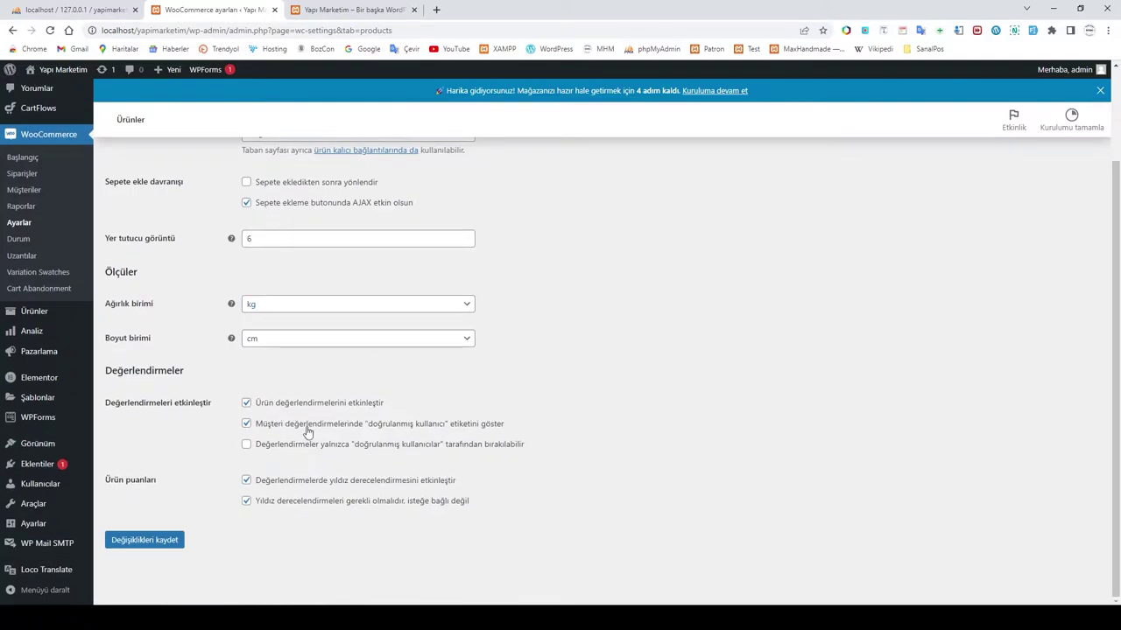
scroll(232, 353, "up", 3)
left_click(140, 192)
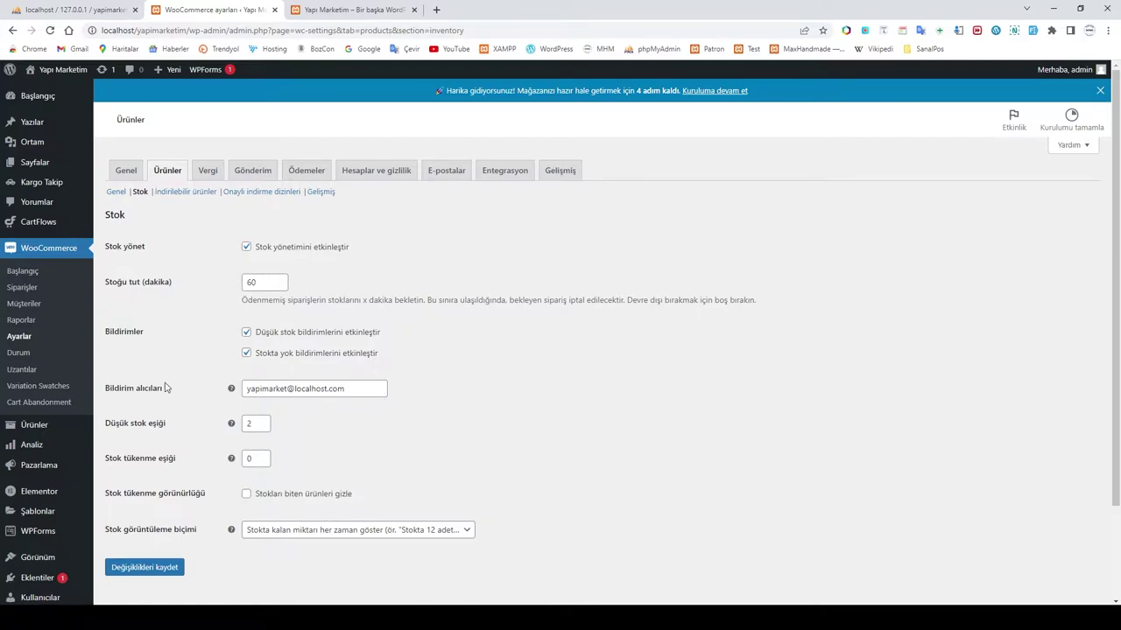
left_click(318, 194)
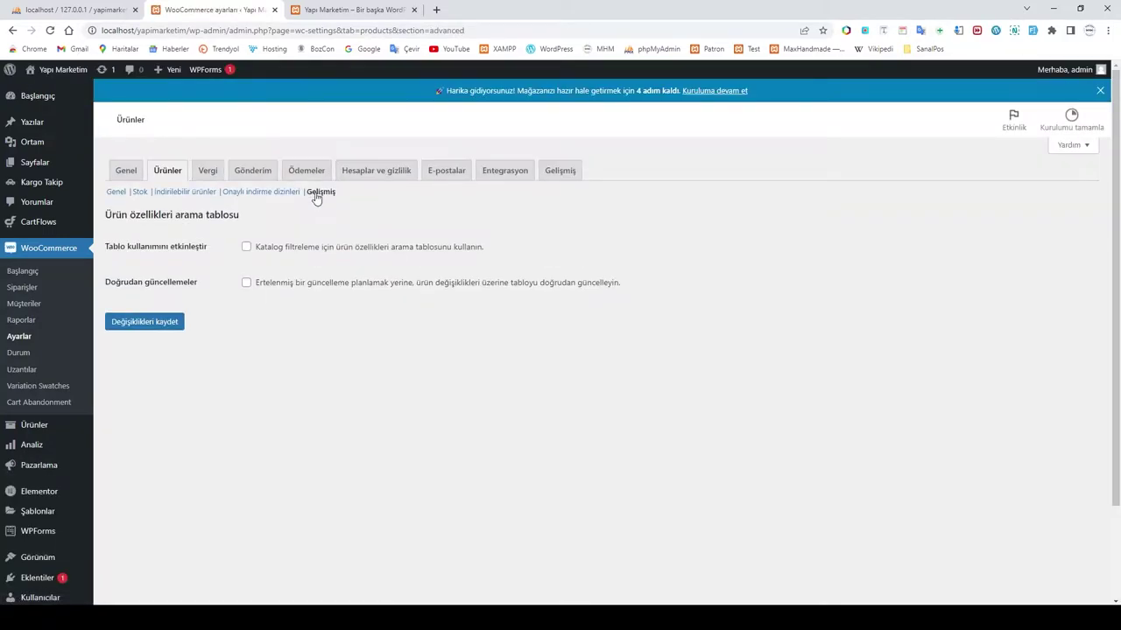
left_click(207, 172)
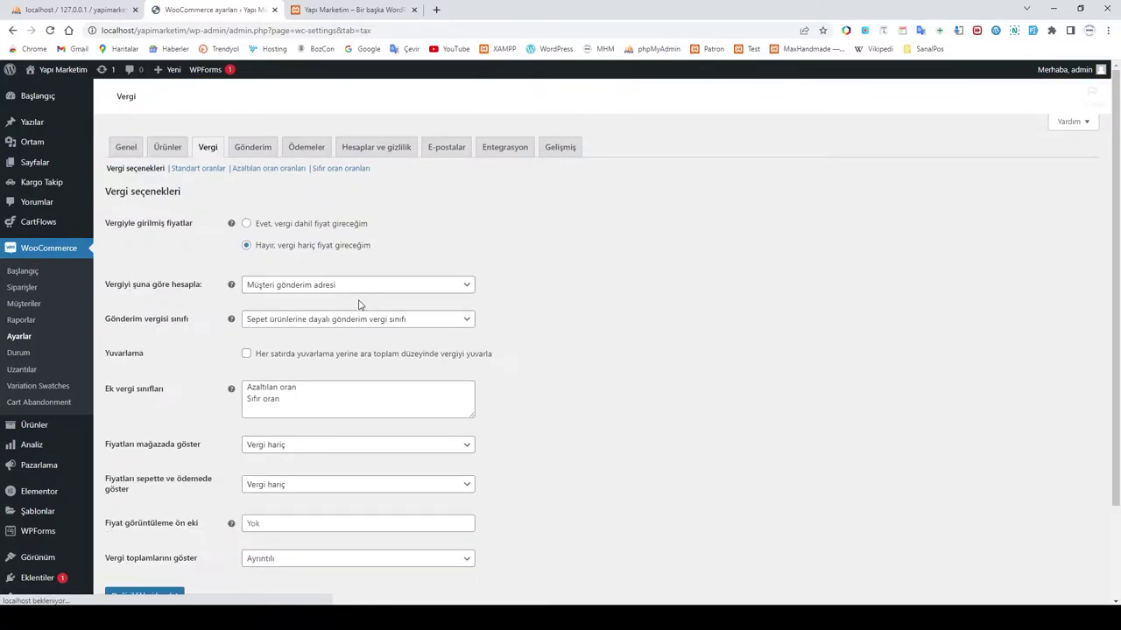
Step: Enter prices including tax and calculate tax based on the store address (Mağaza adresi)
left_click(277, 226)
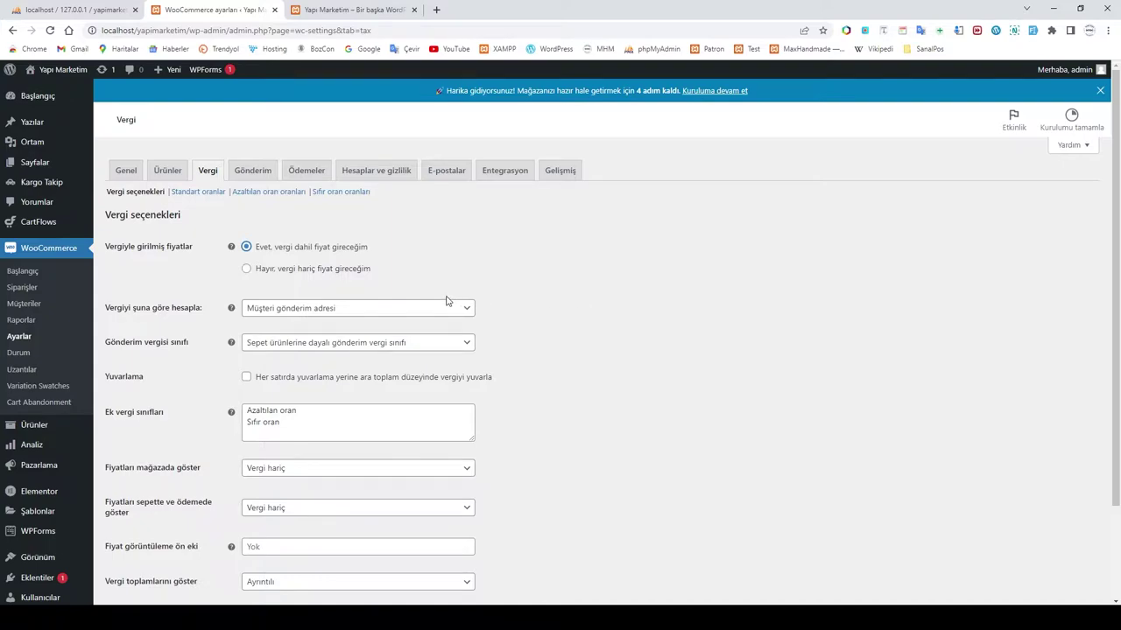
left_click(343, 312)
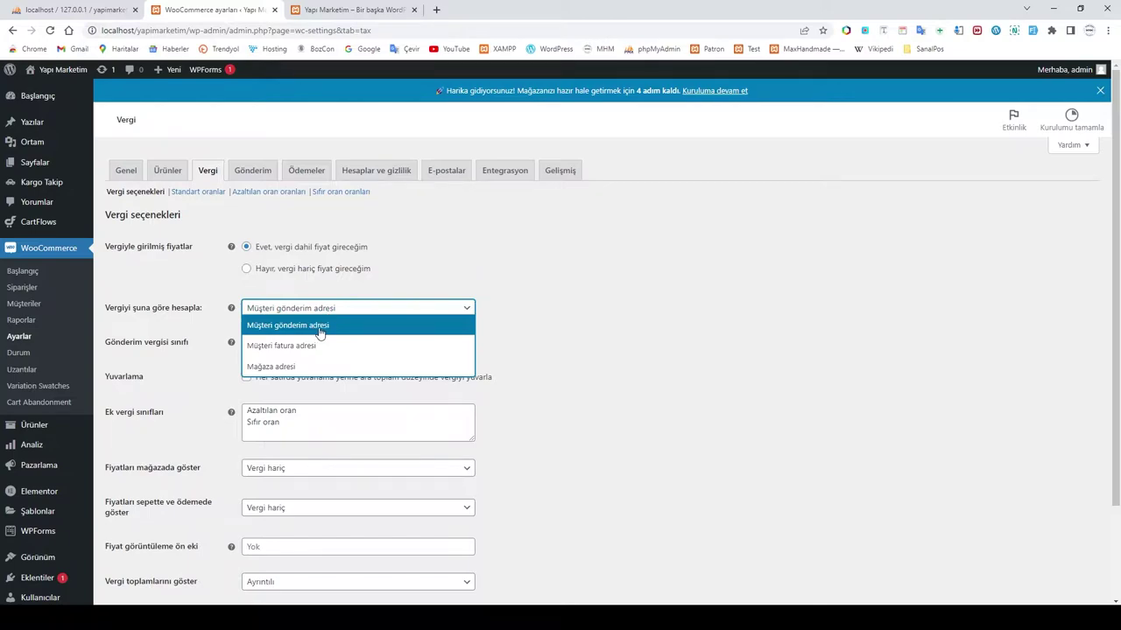
left_click(285, 367)
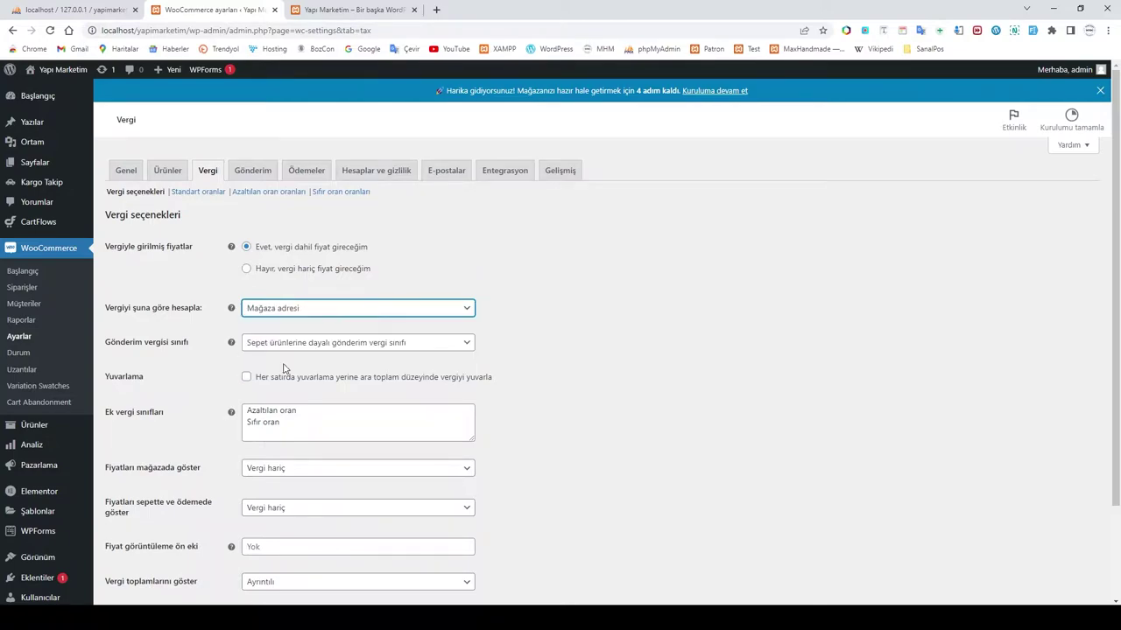
left_click(295, 311)
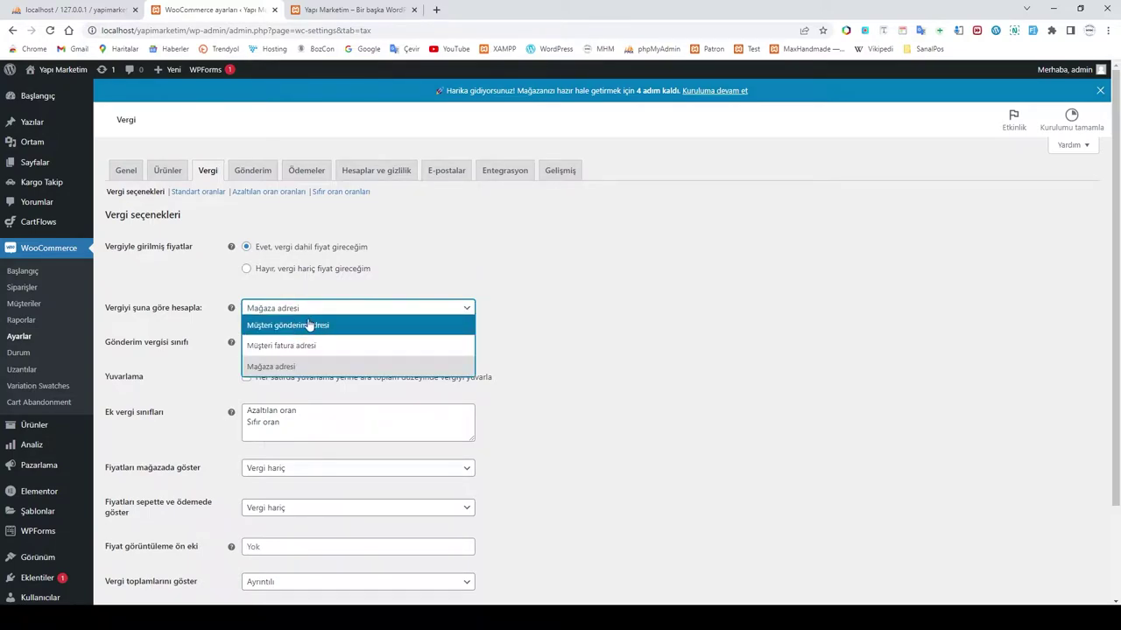
left_click(330, 311)
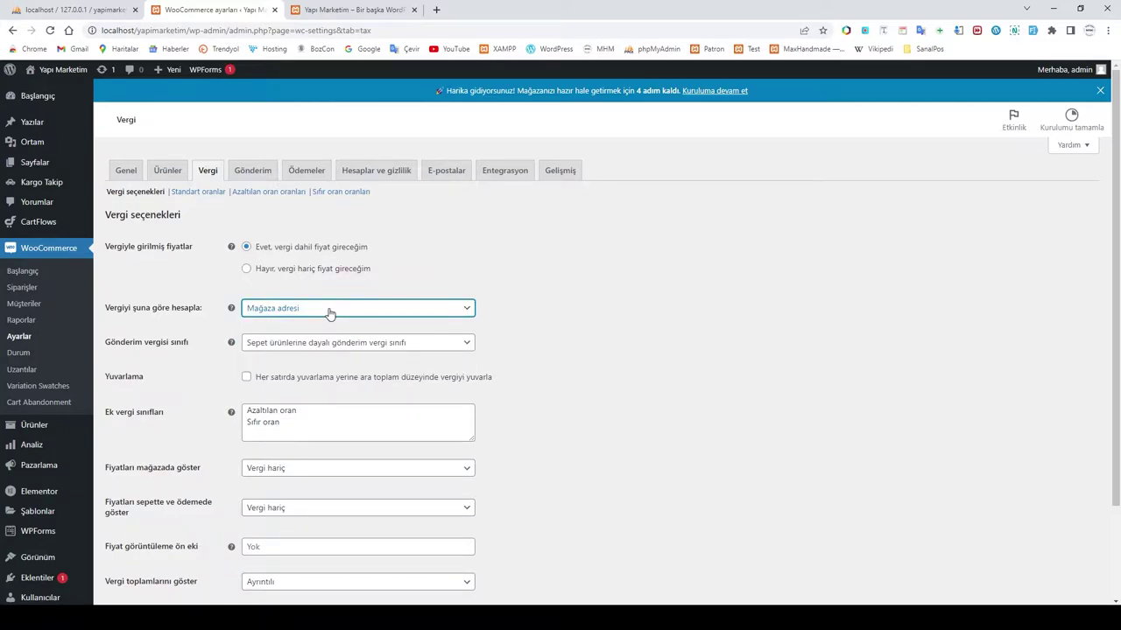
Step: Set the shipping tax class to Standart and round tax at subtotal level
left_click(286, 344)
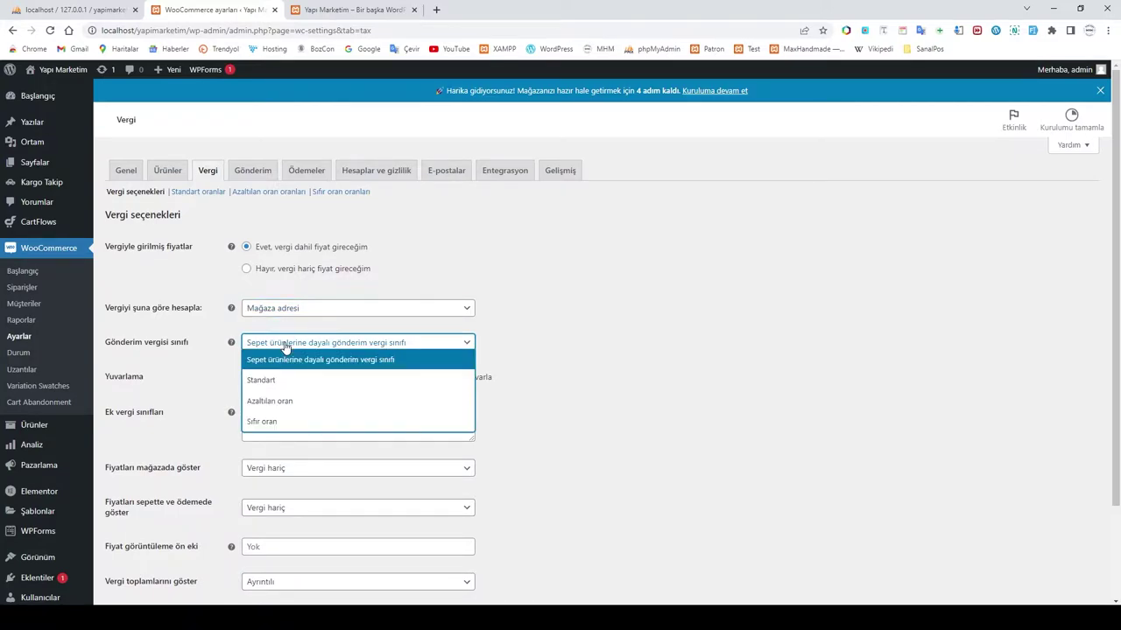
left_click(274, 380)
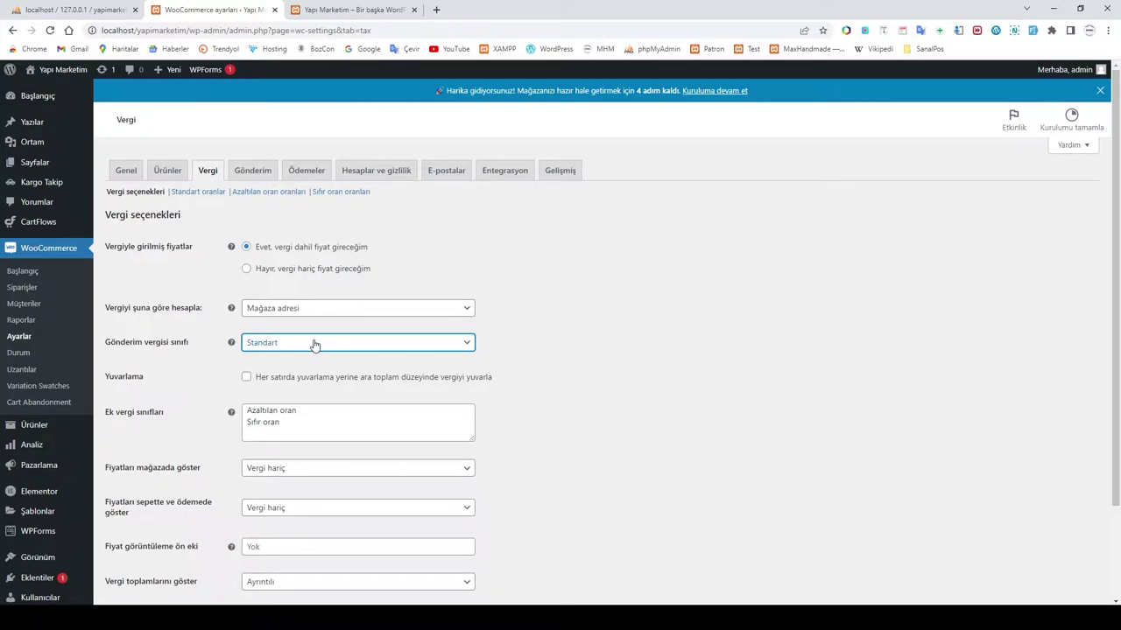
left_click(400, 349)
left_click(392, 360)
left_click(388, 349)
left_click(331, 383)
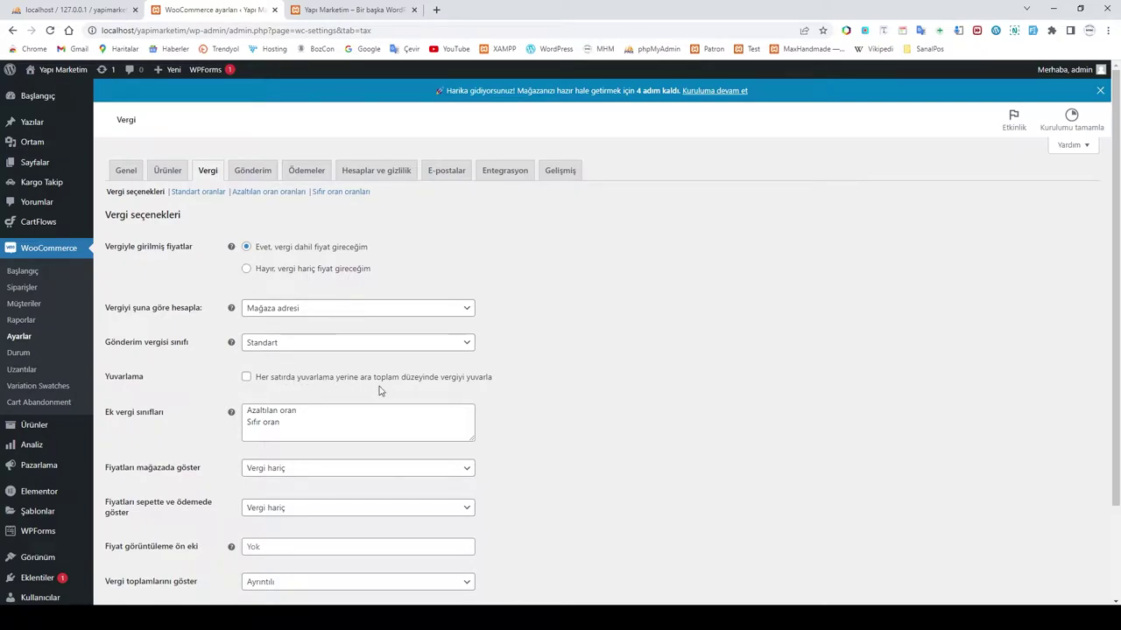
left_click(246, 376)
Step: Display shop prices including tax (Vergi dahil)
scroll(210, 359, "down", 2)
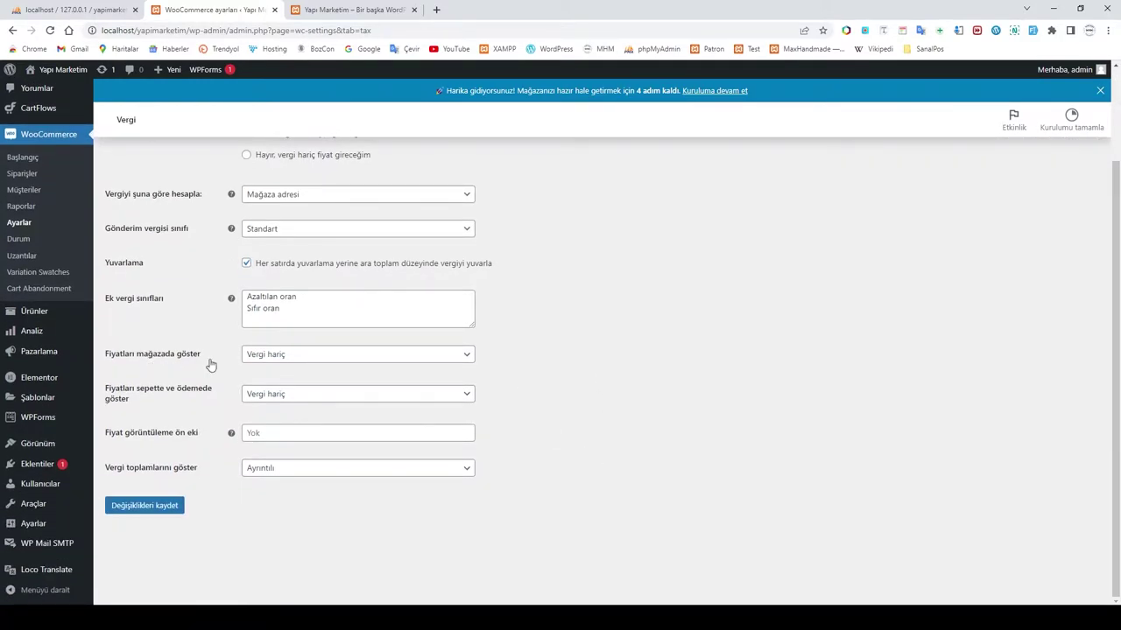
left_click(305, 359)
left_click(288, 374)
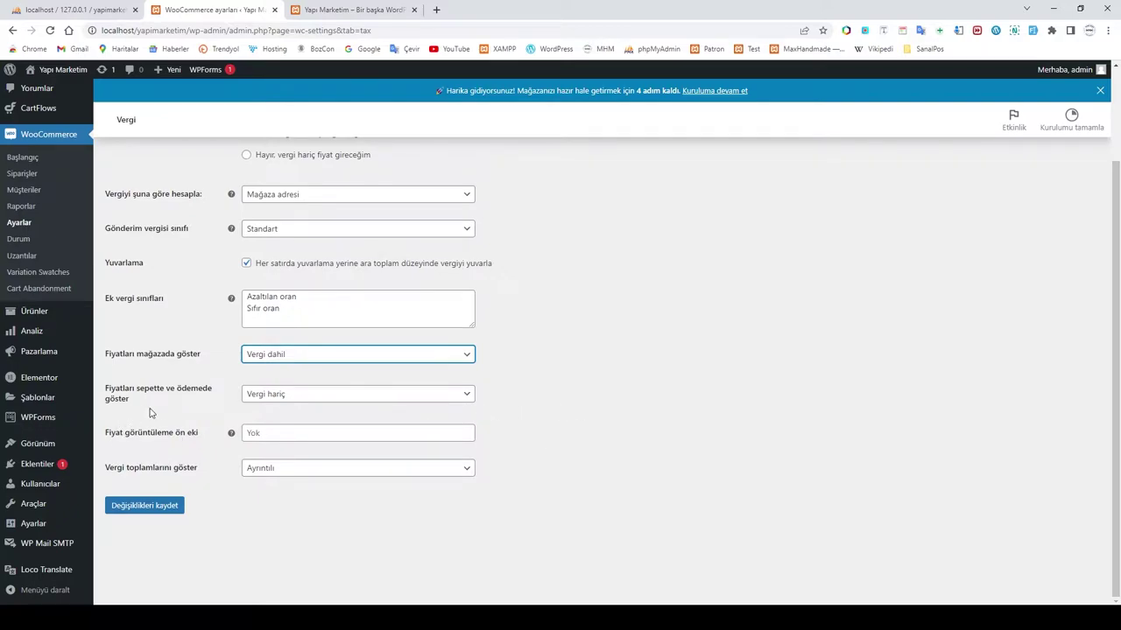
Step: Show cart and checkout prices including tax (Vergi dahil)
left_click(280, 399)
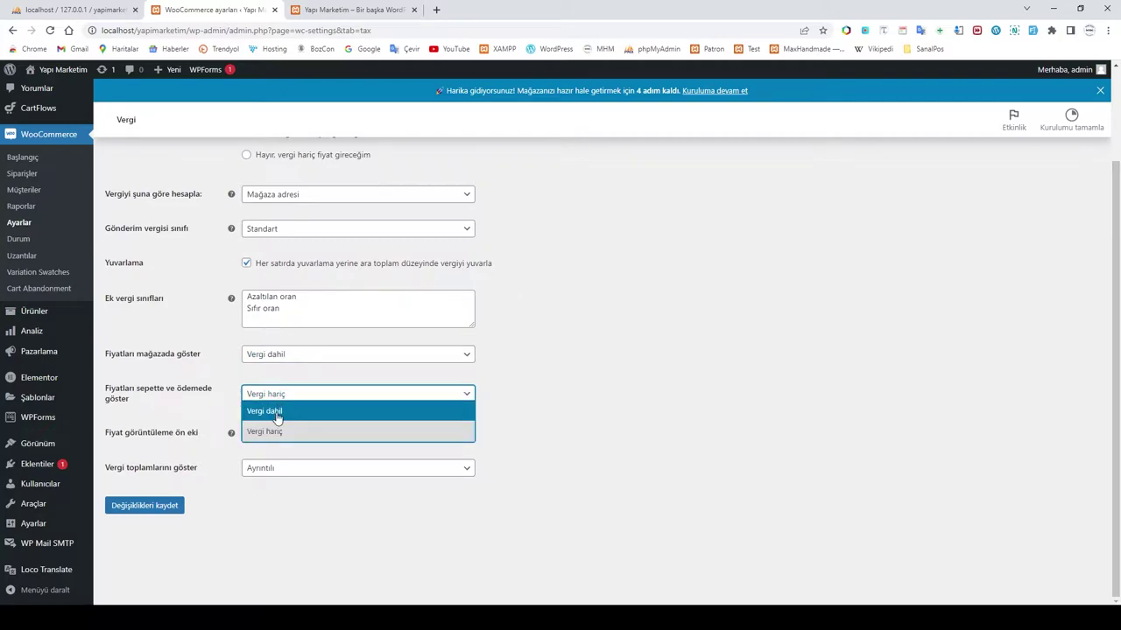
left_click(277, 412)
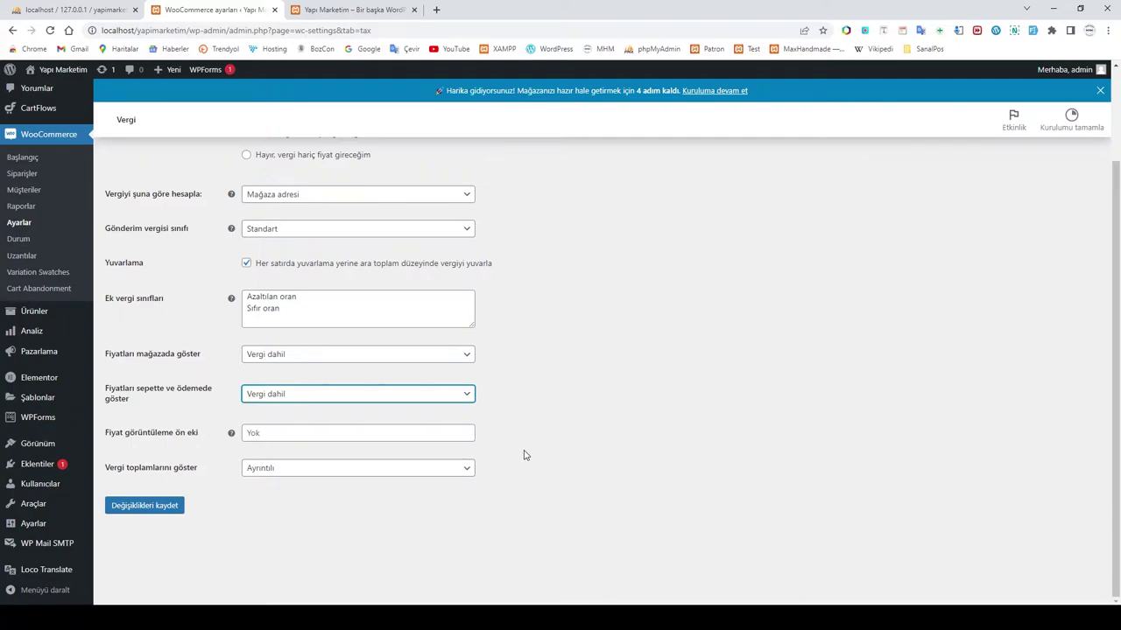
left_click(295, 397)
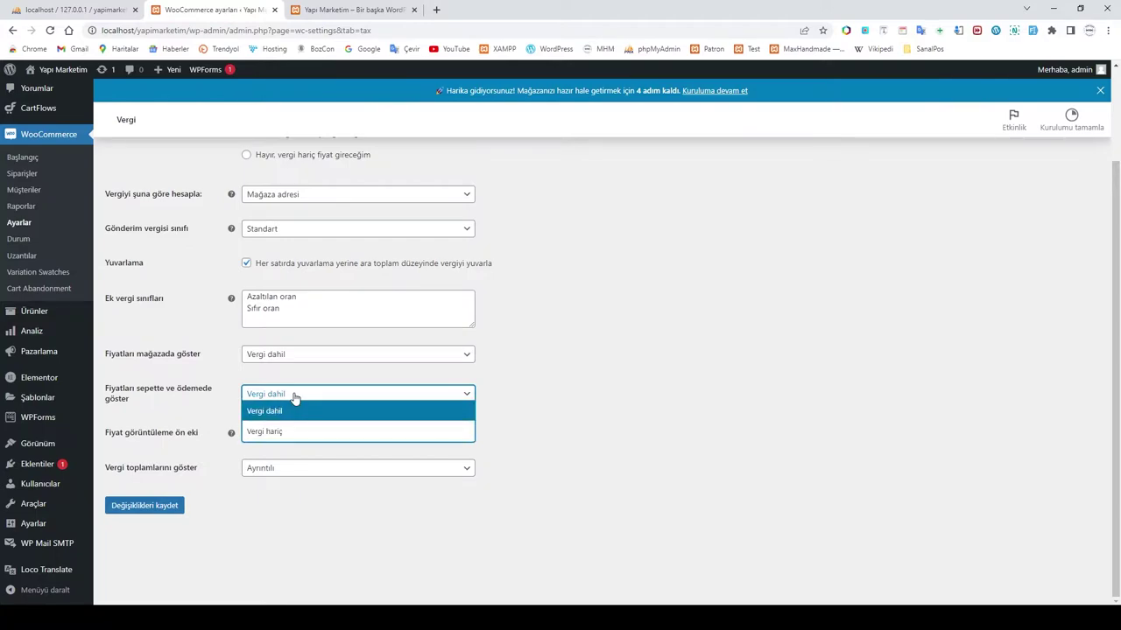
left_click(294, 396)
left_click(584, 438)
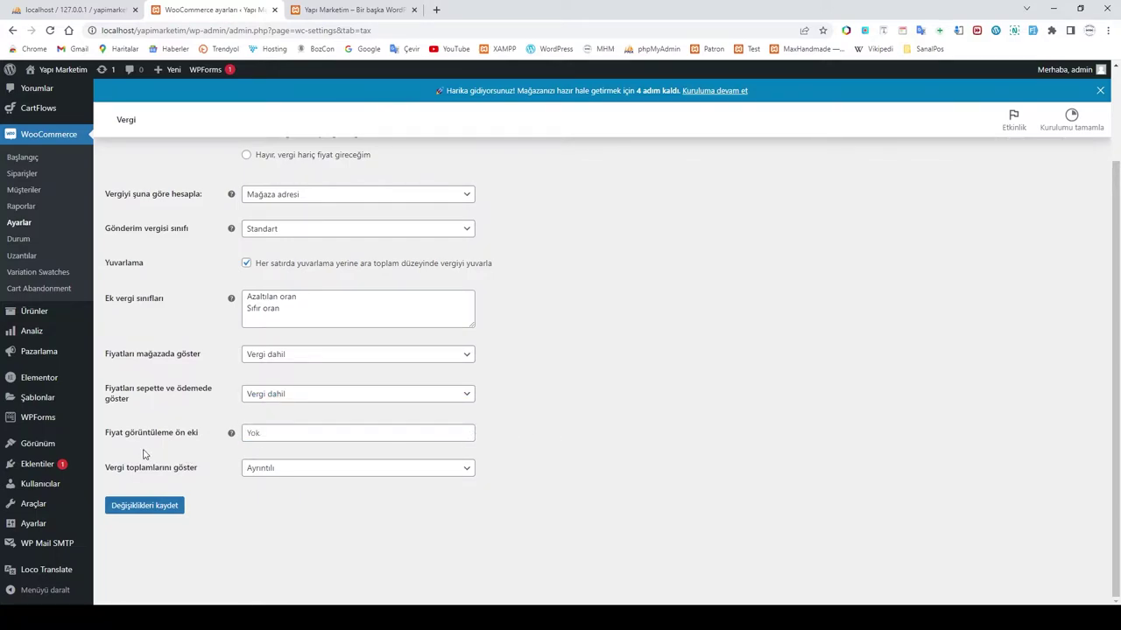
Step: Add the KDV price suffix, show taxes as a single total, and save the tax settings
left_click(271, 432)
type("KDV")
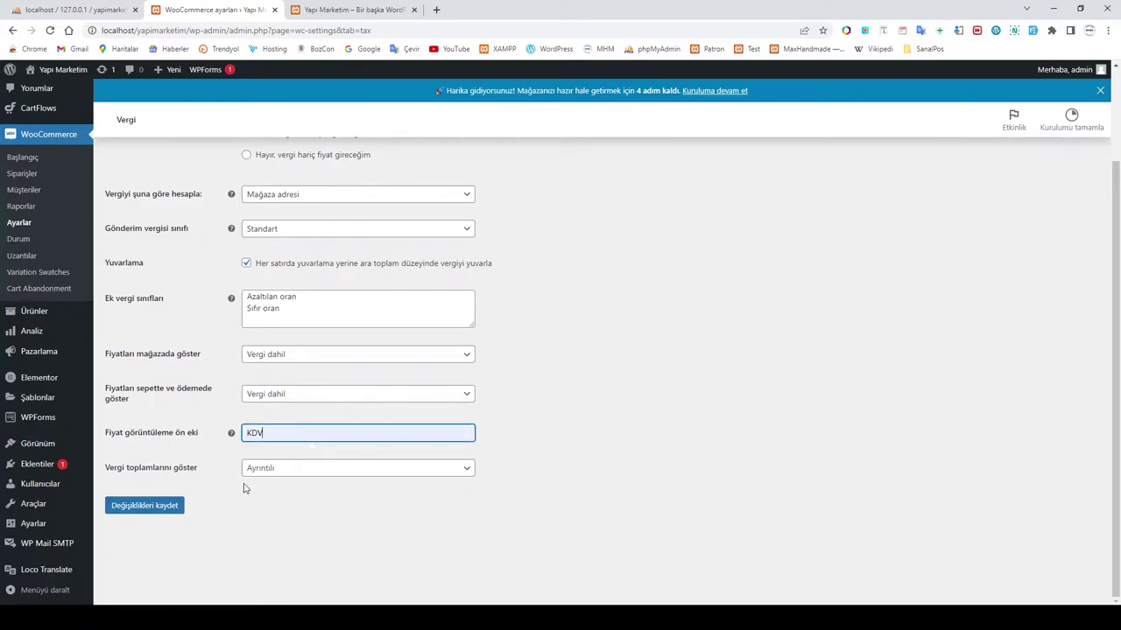
left_click(269, 472)
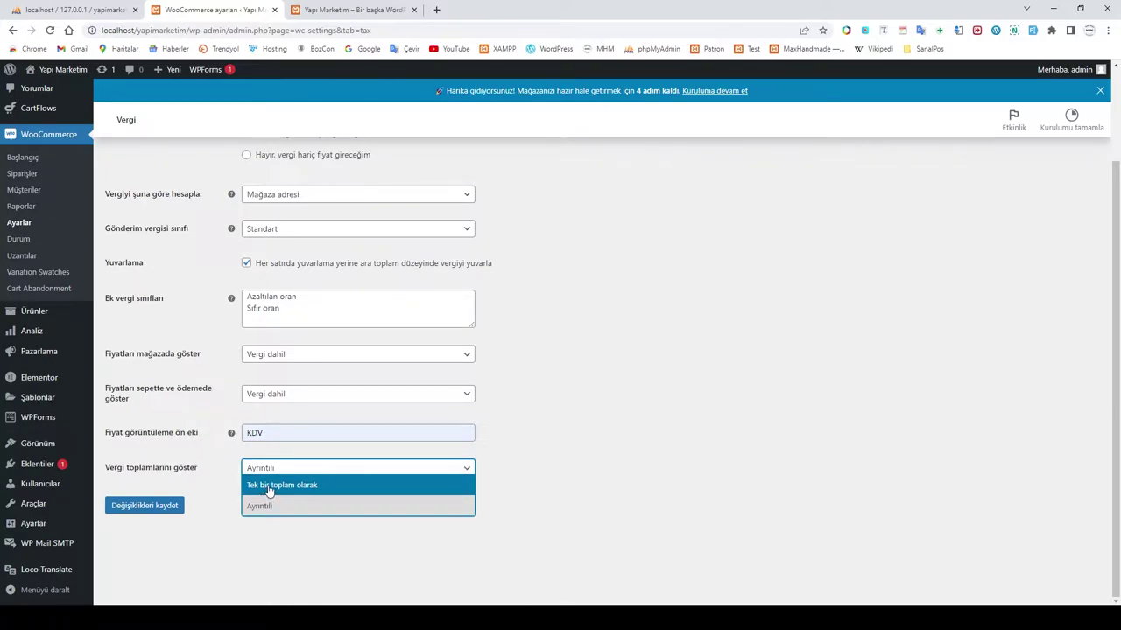
left_click(272, 489)
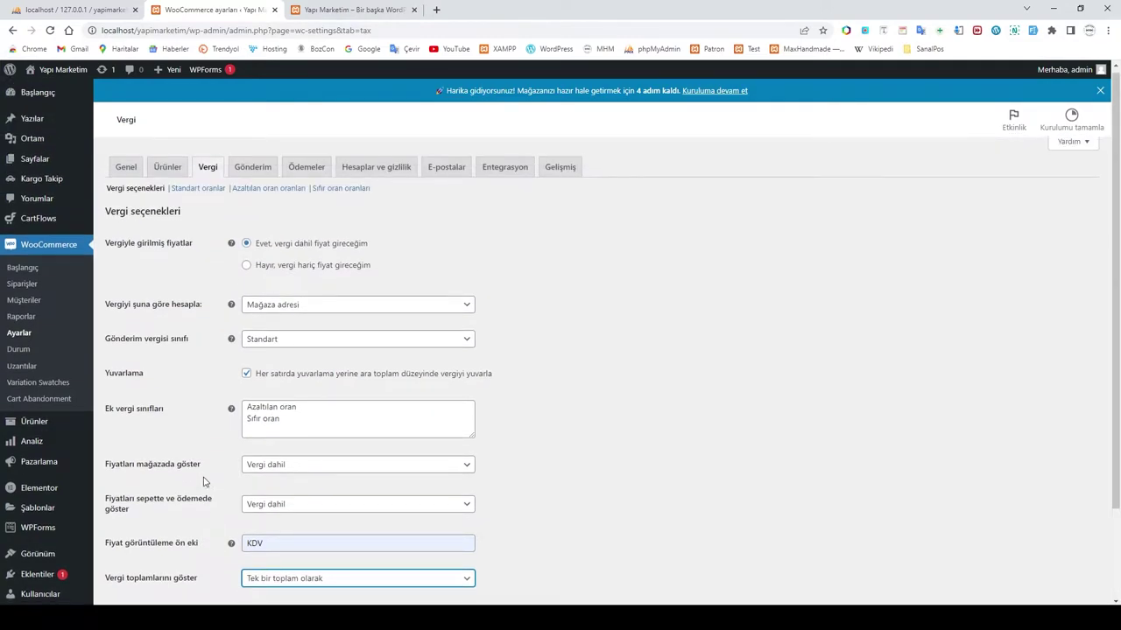
left_click(179, 506)
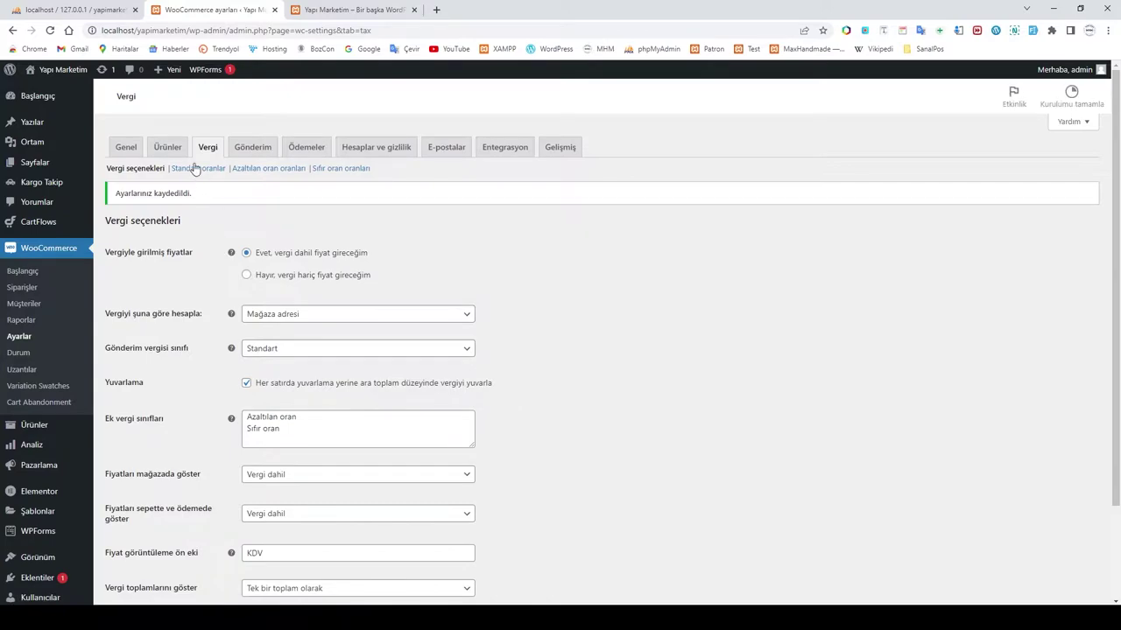
Step: Add and save an 18% KDV standard tax rate that does not apply to shipping
left_click(192, 169)
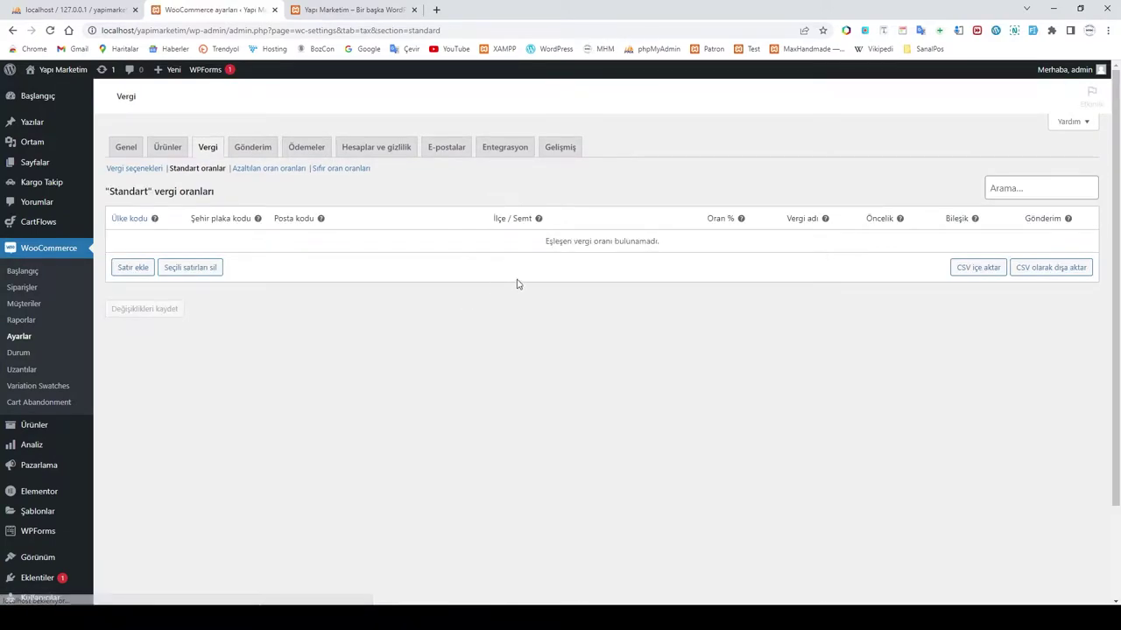
left_click(133, 268)
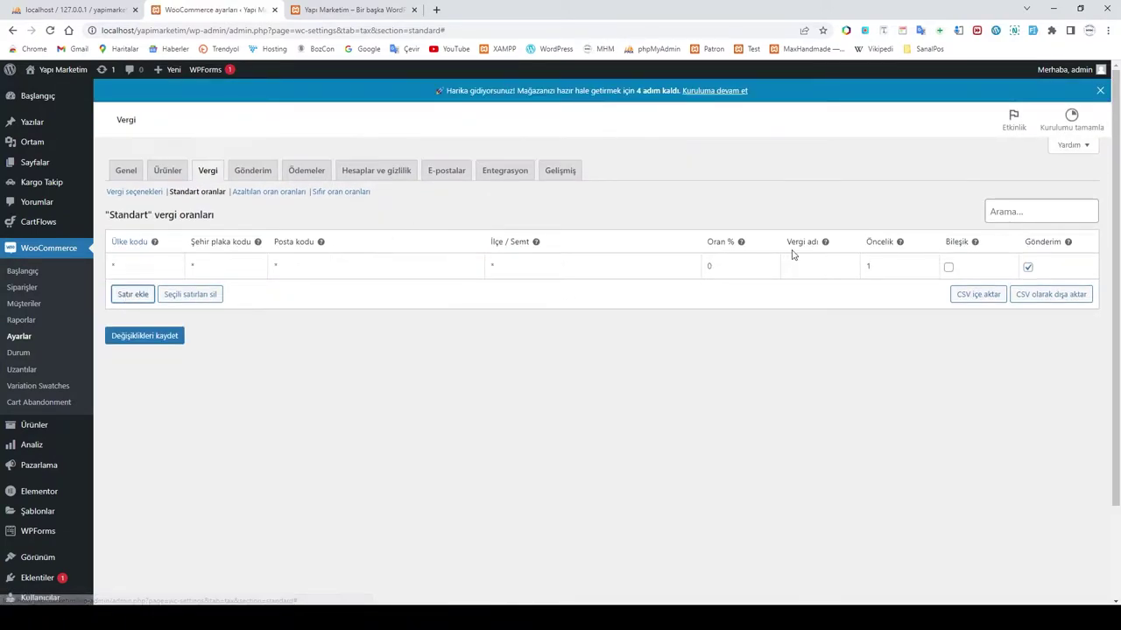
left_click(714, 265)
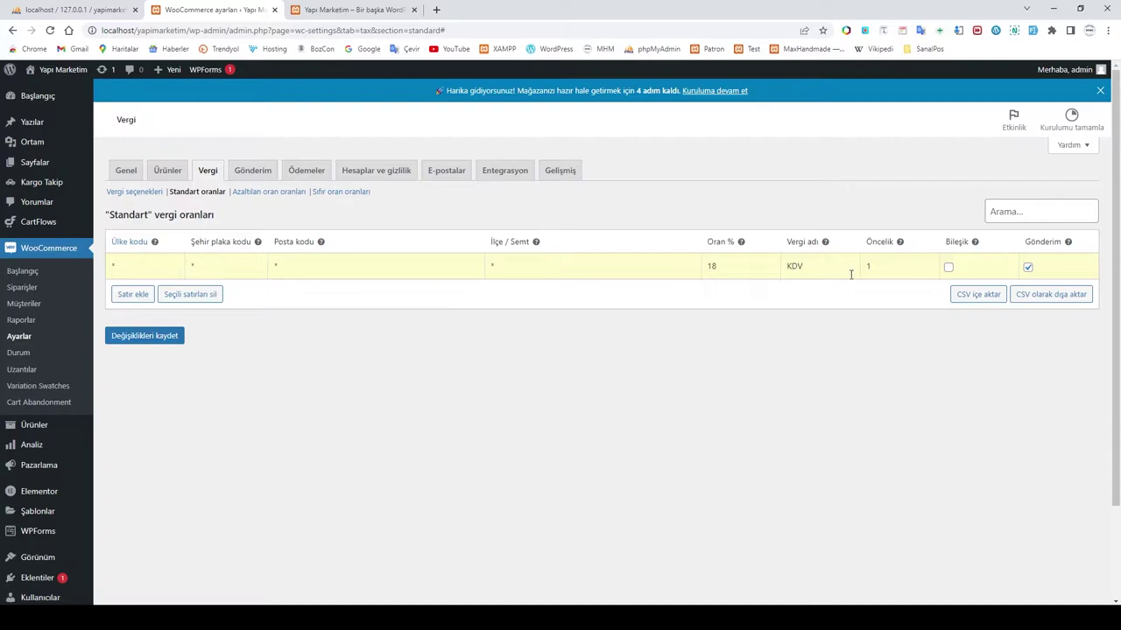
left_click(1027, 269)
left_click(149, 338)
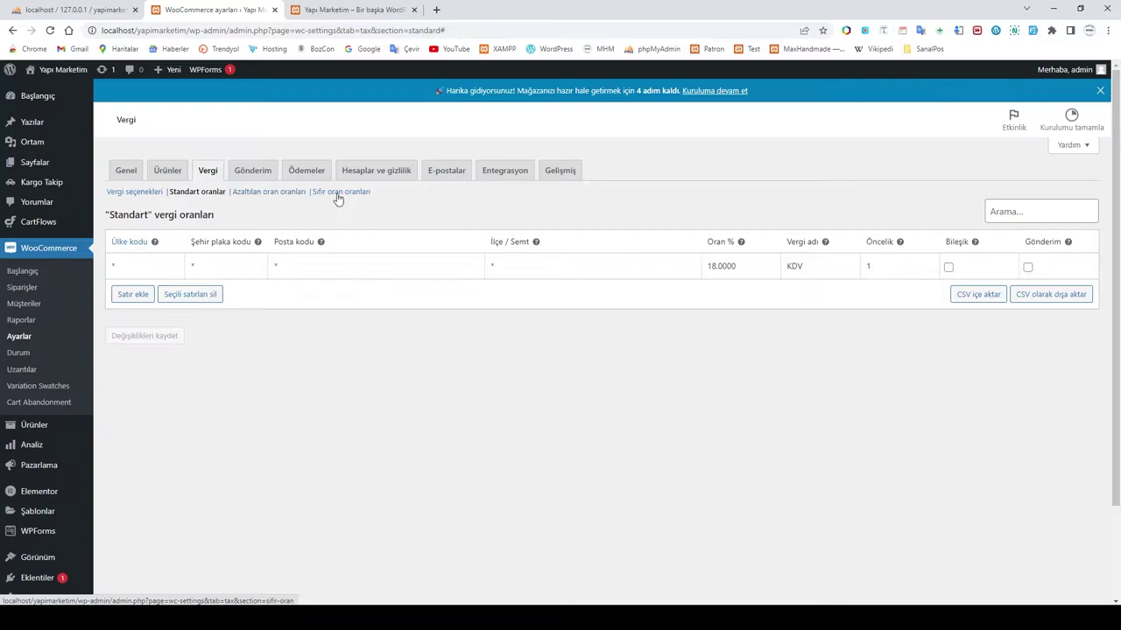
left_click(253, 172)
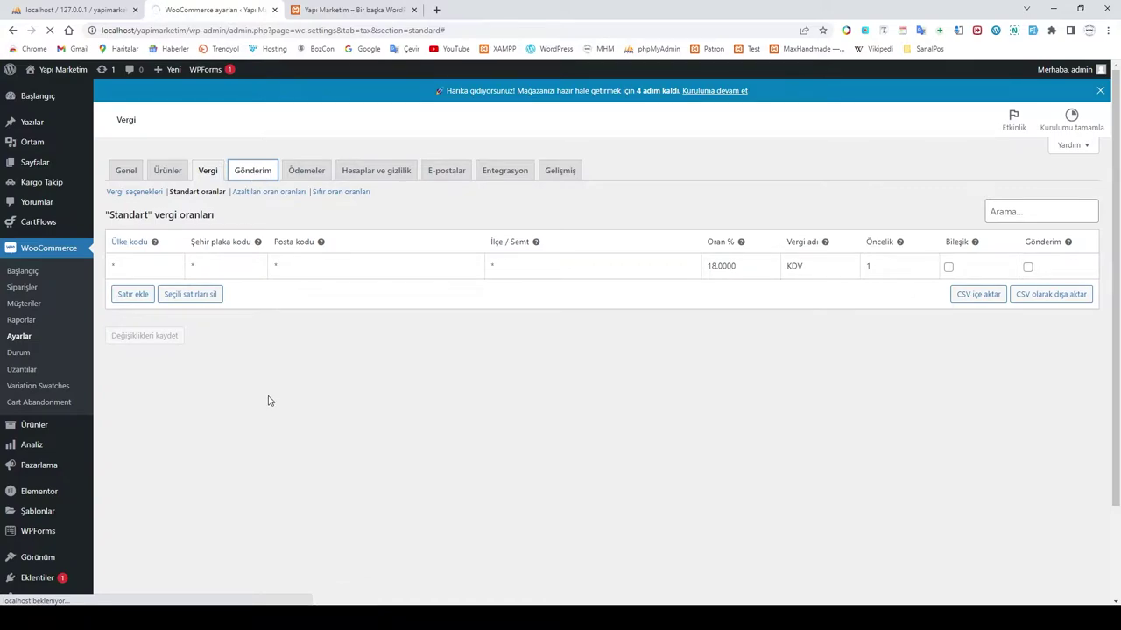
Step: Create a Türkiye shipping zone covering the Türkiye region with a Sabit fiyat flat-rate method
scroll(271, 398, "down", 2)
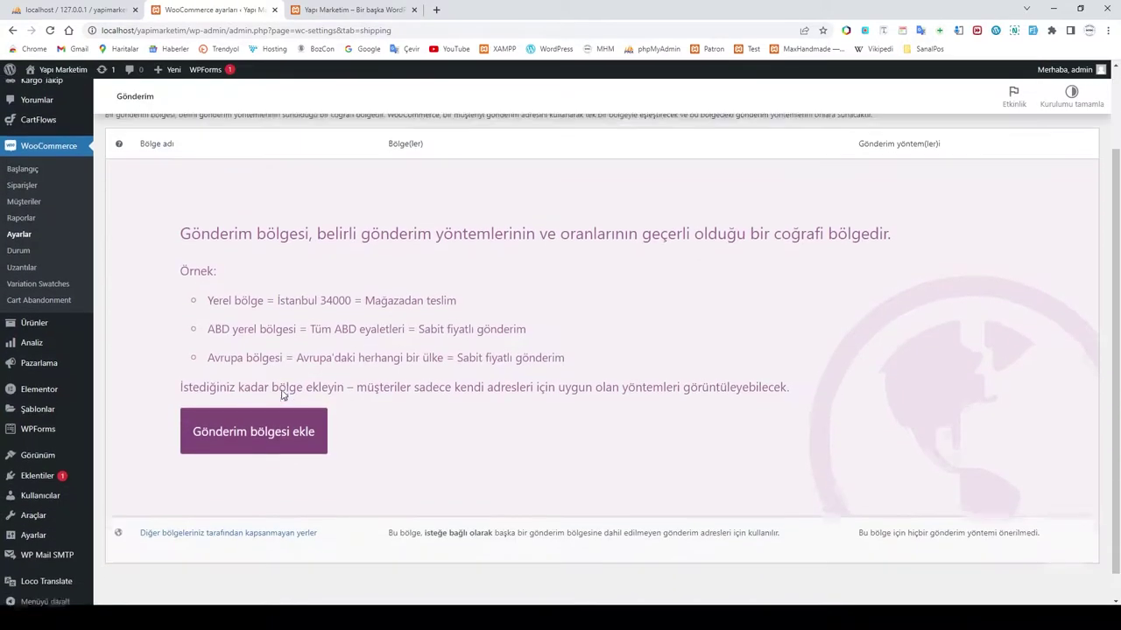
left_click(230, 441)
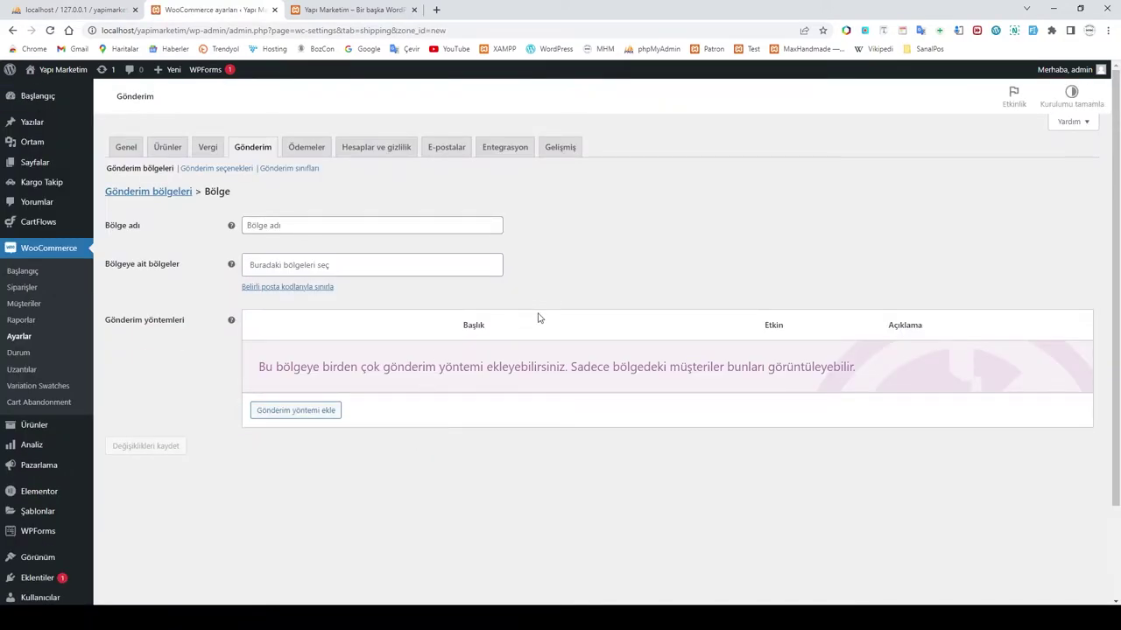
left_click(280, 248)
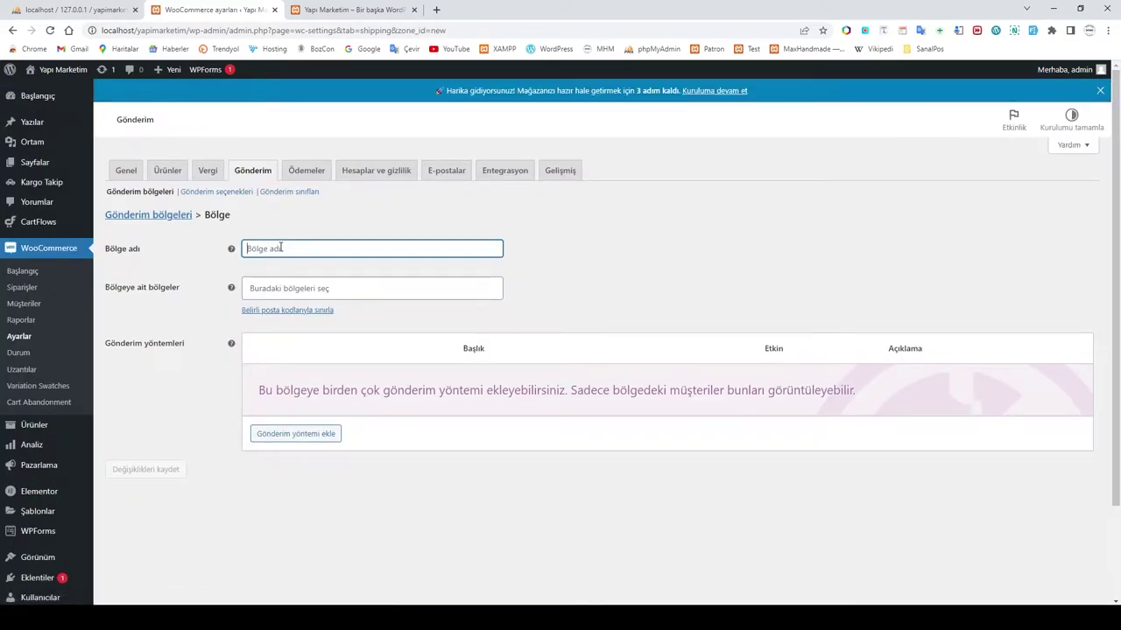
type("Türkiye")
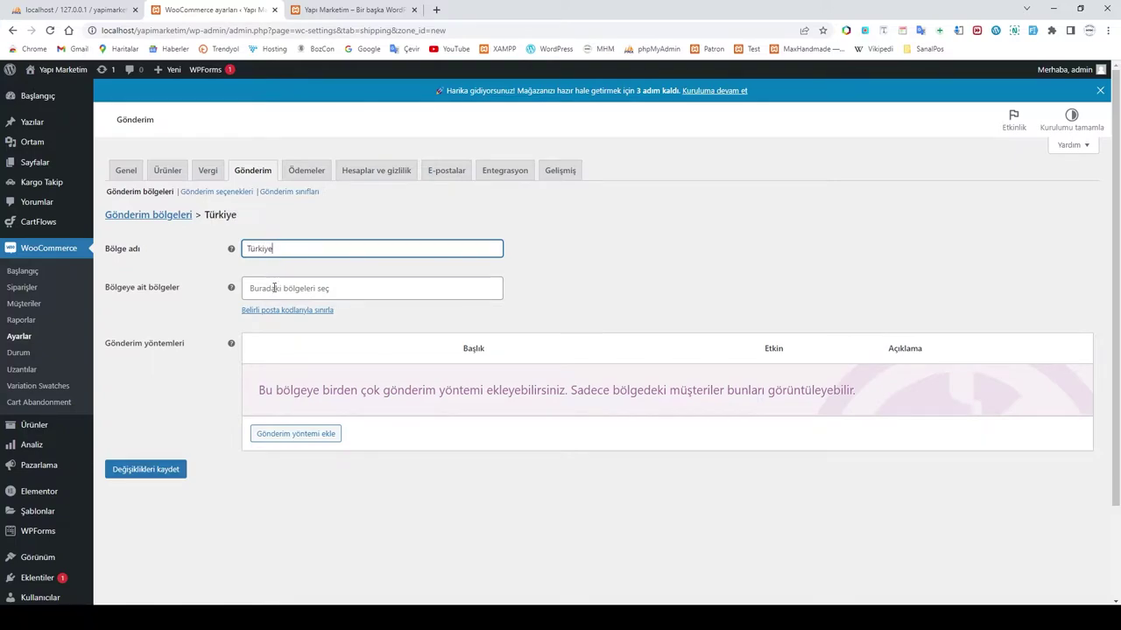
left_click(275, 290)
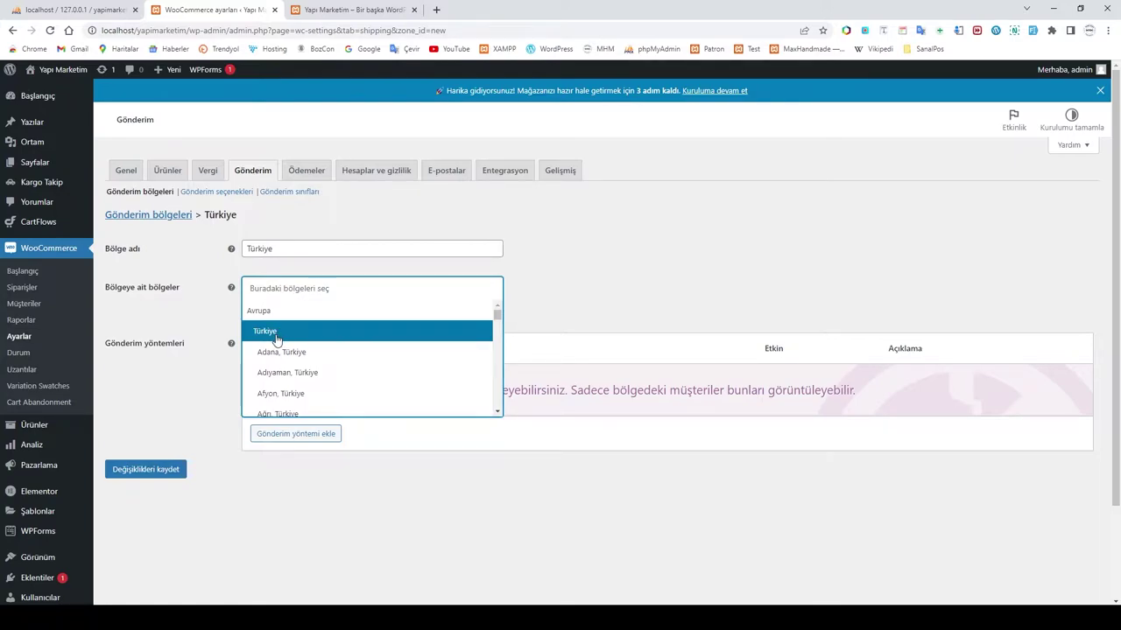
left_click(277, 337)
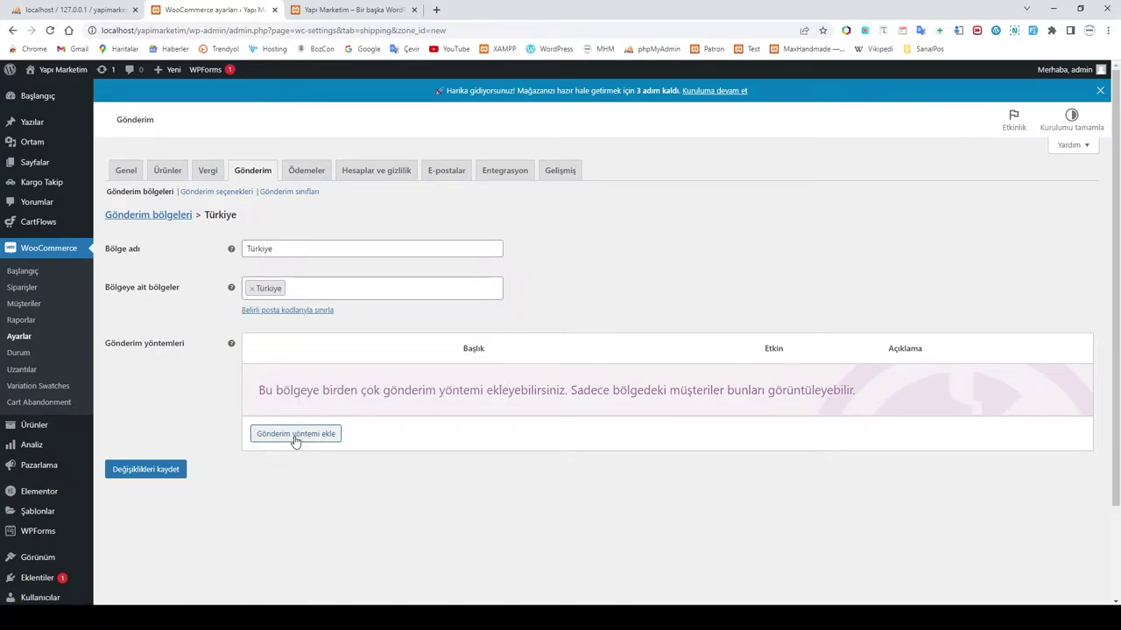
left_click(297, 438)
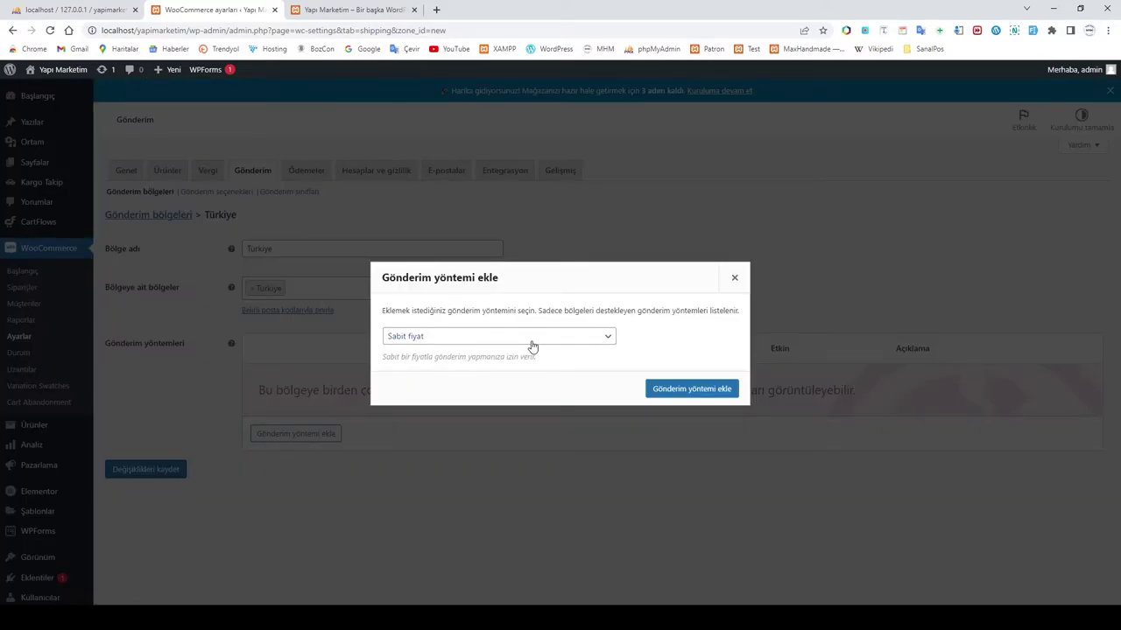
left_click(666, 389)
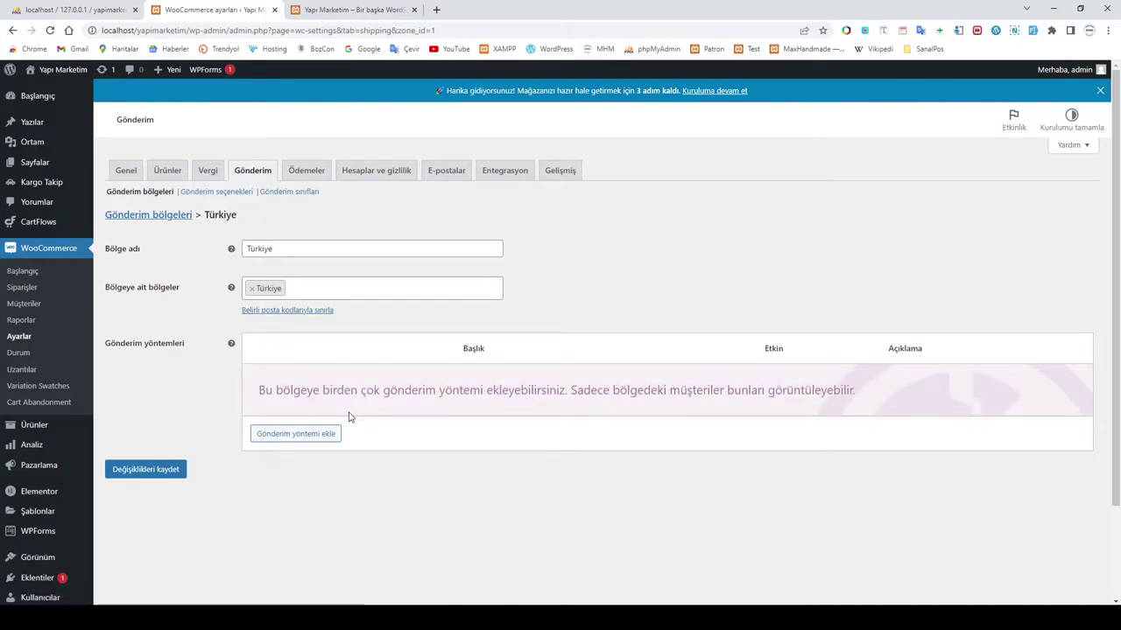
Step: Add Ücretsiz gönderim (free shipping) as a method in the Türkiye zone
left_click(290, 430)
left_click(445, 341)
left_click(438, 363)
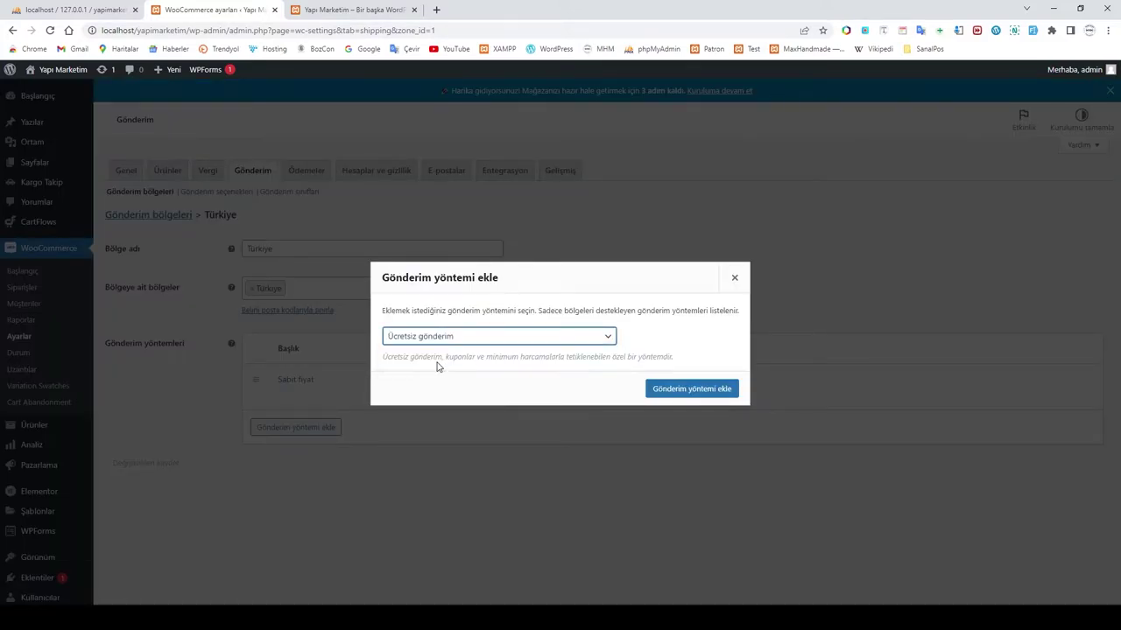
left_click(689, 393)
Step: Remove the duplicate Sabit fiyat method and bring up the flat-rate settings
left_click(289, 475)
left_click(444, 337)
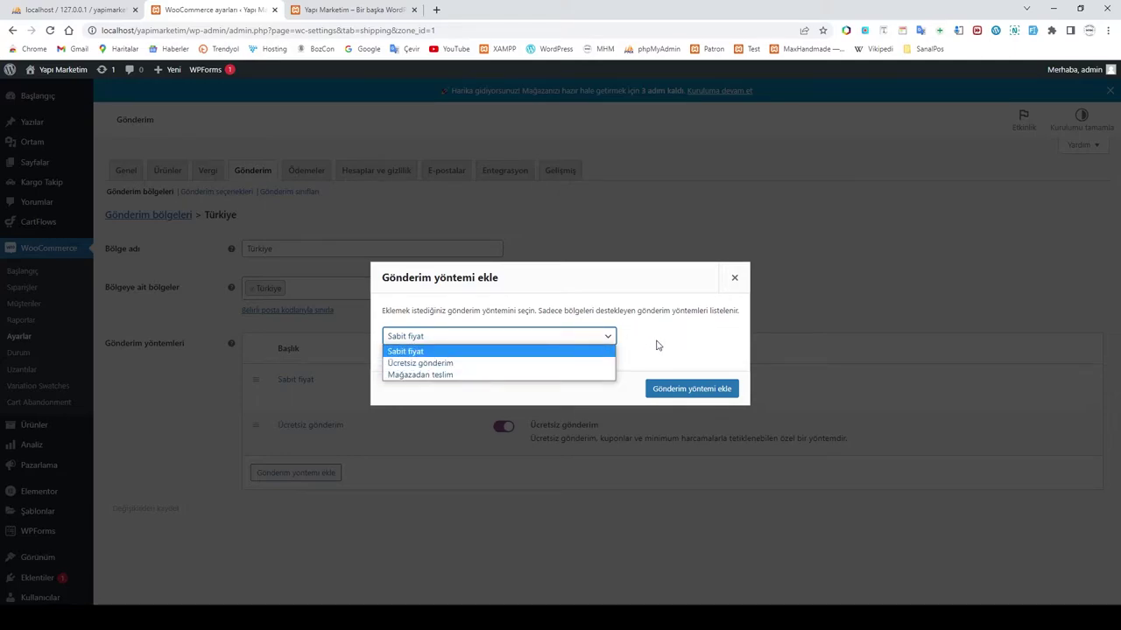
left_click(658, 344)
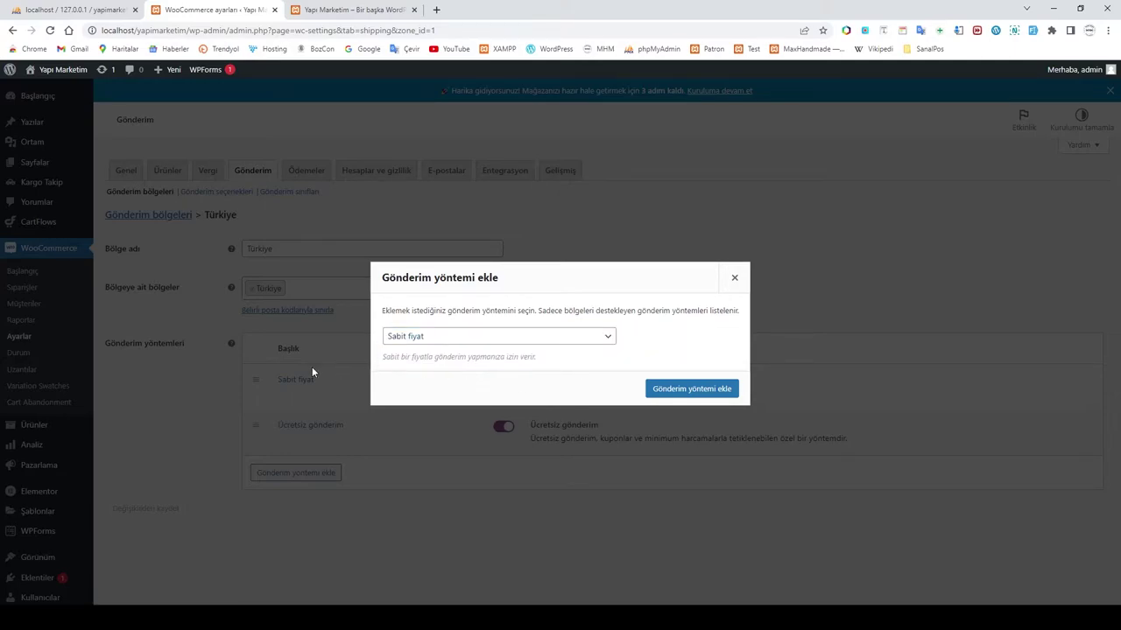
left_click(692, 390)
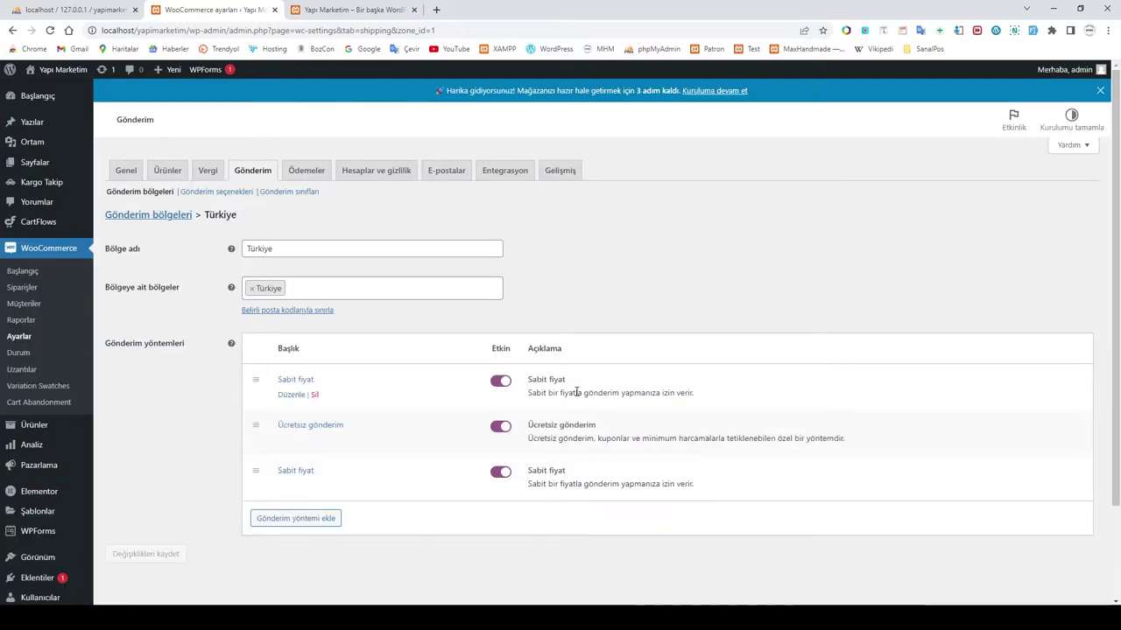
left_click(316, 486)
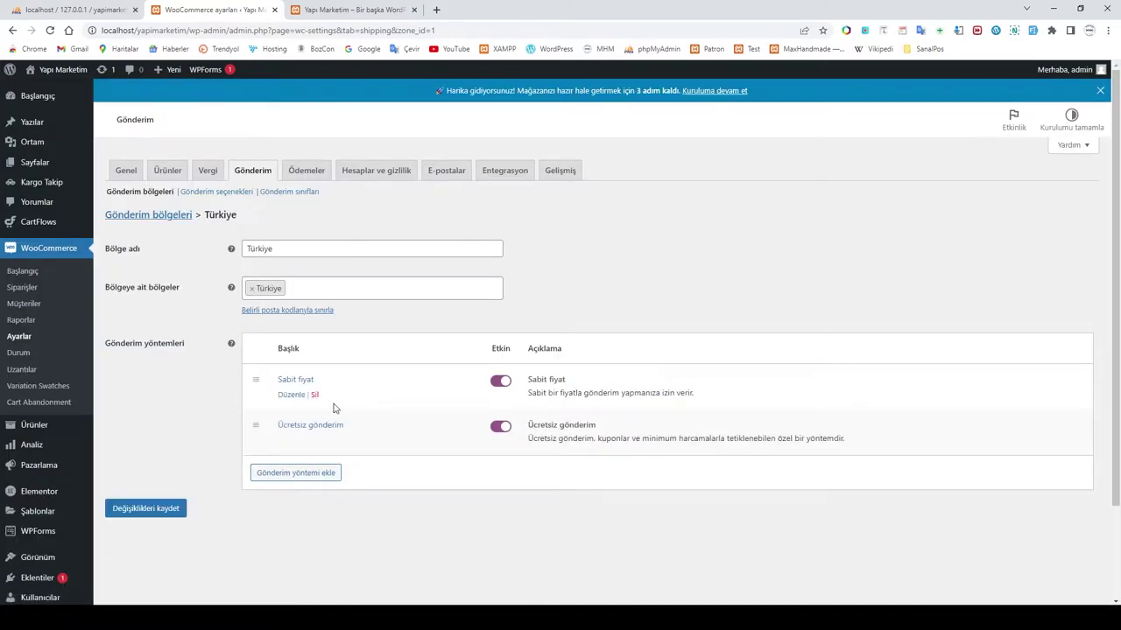
left_click(292, 395)
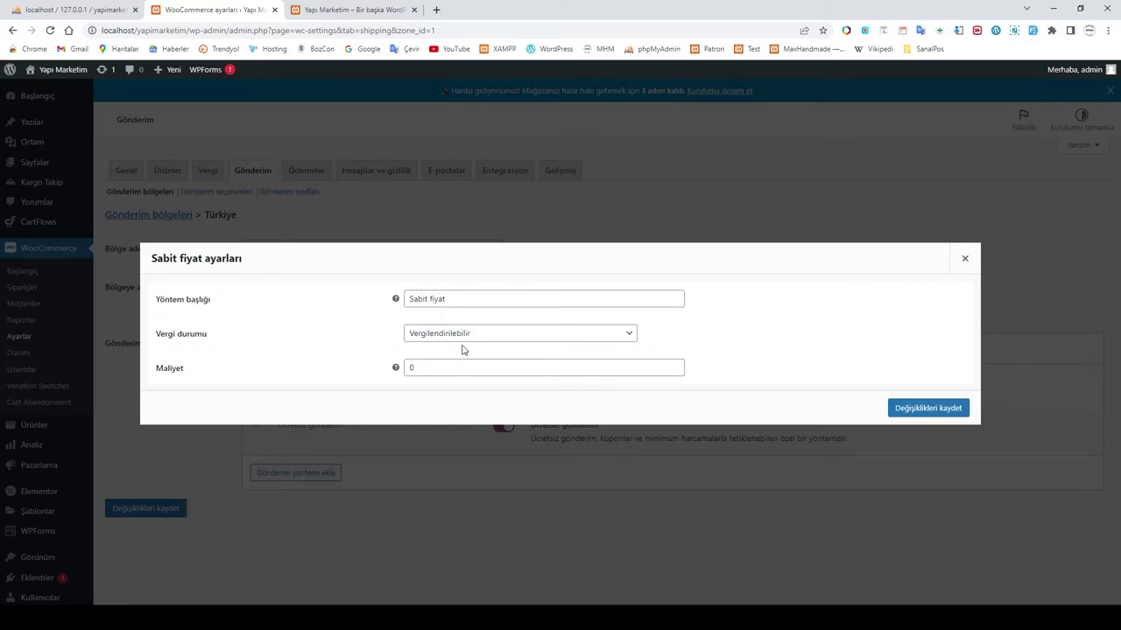
Step: Make the flat rate non-taxable (Yok) with a cost of 20 and save it
left_click(477, 340)
left_click(430, 362)
left_click_drag(429, 366, 354, 368)
type("20")
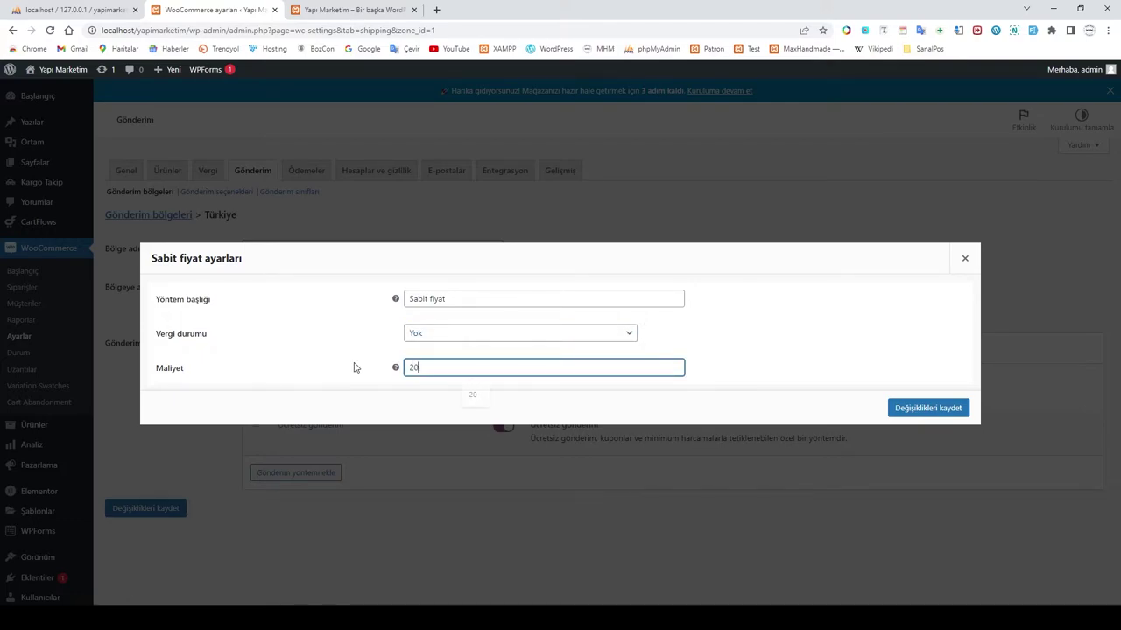
left_click(930, 409)
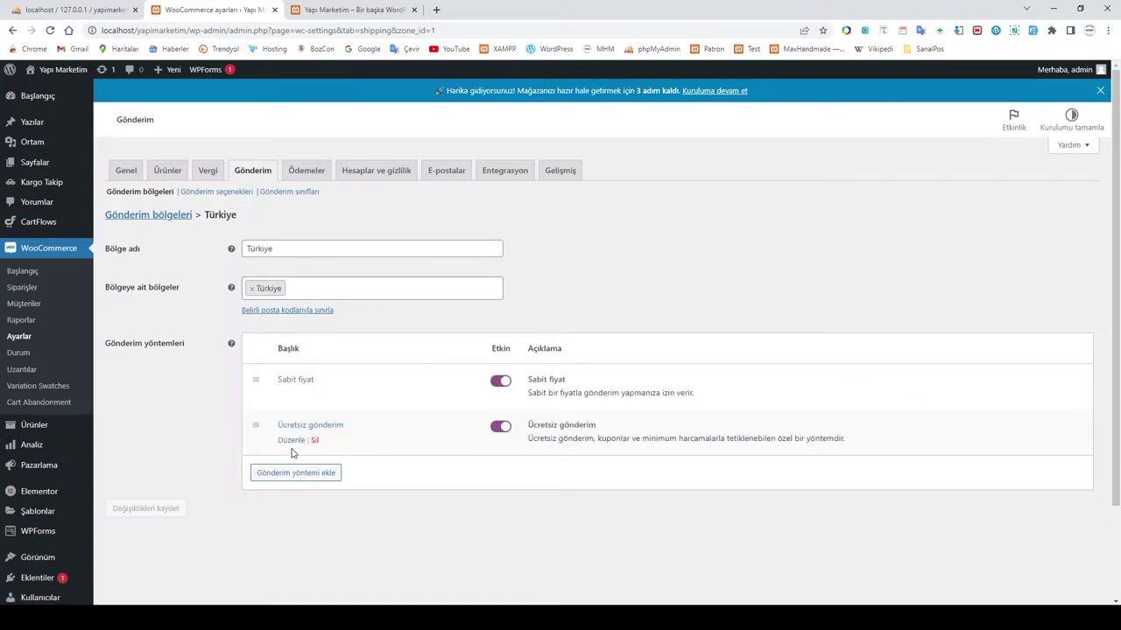
Step: Require a minimum order amount of 299 for free shipping and save it
left_click(290, 441)
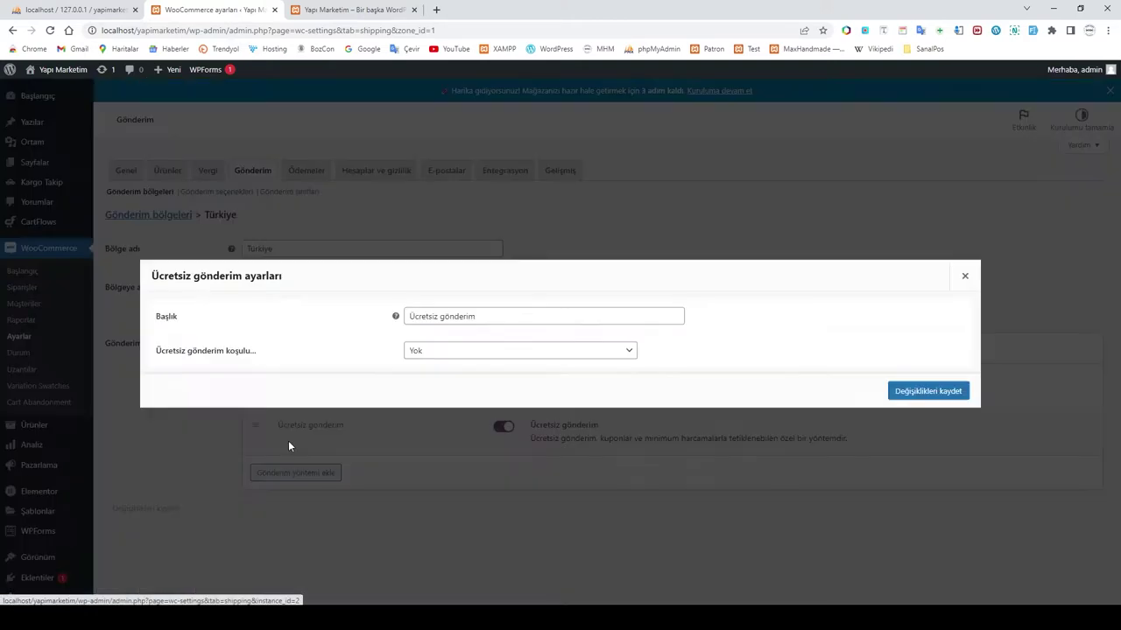
left_click(432, 352)
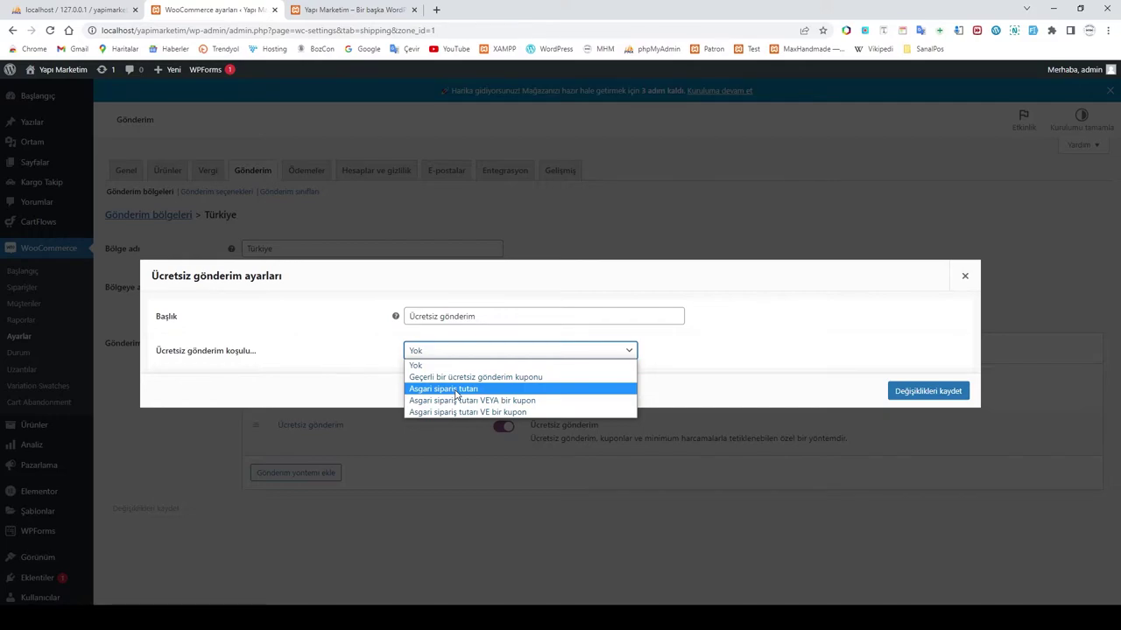
left_click(456, 395)
key("Tab")
type("299")
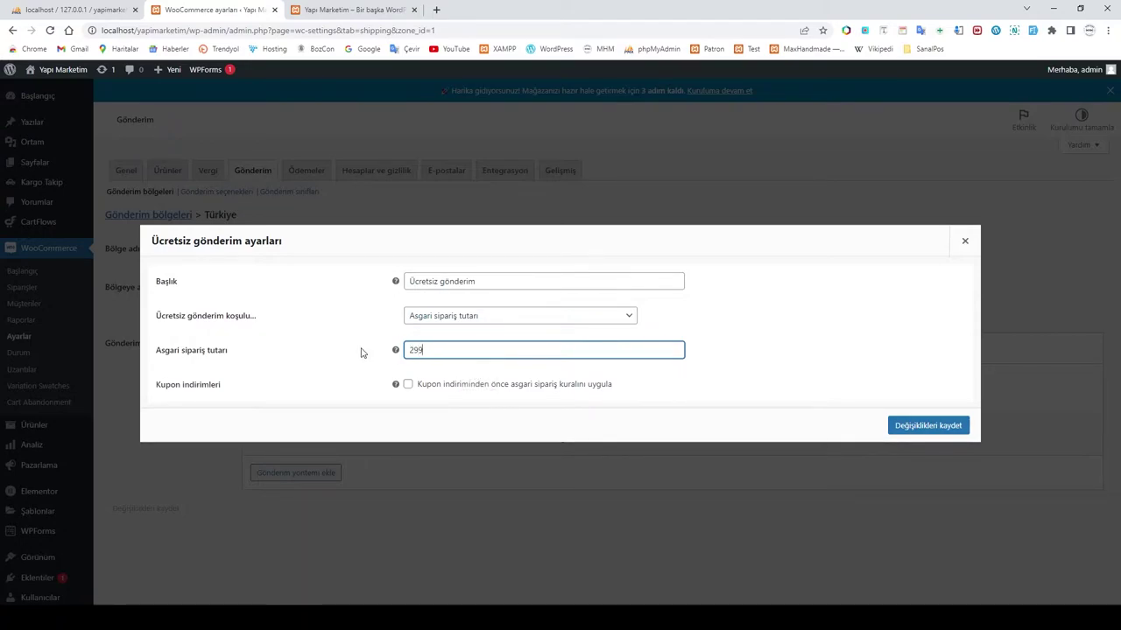
left_click(439, 373)
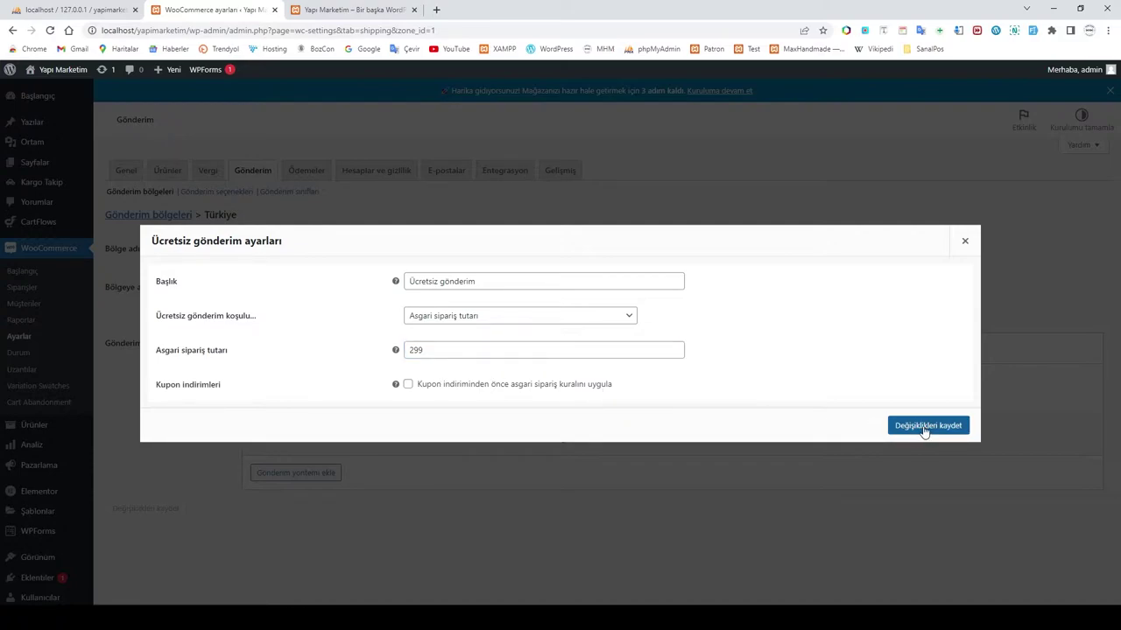
left_click(928, 435)
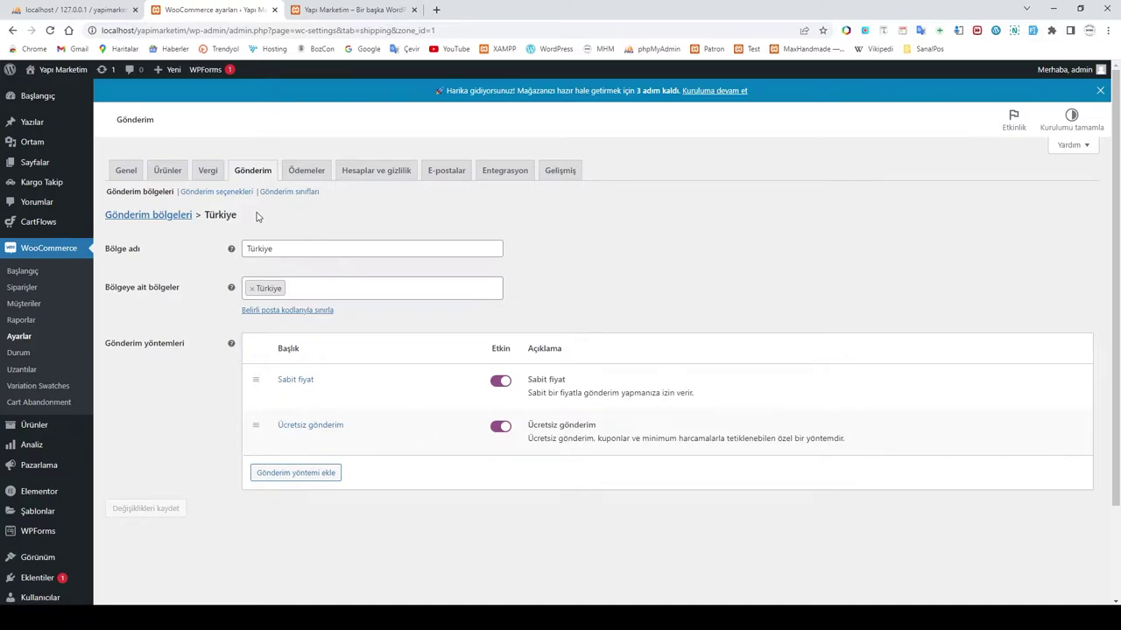
left_click(214, 192)
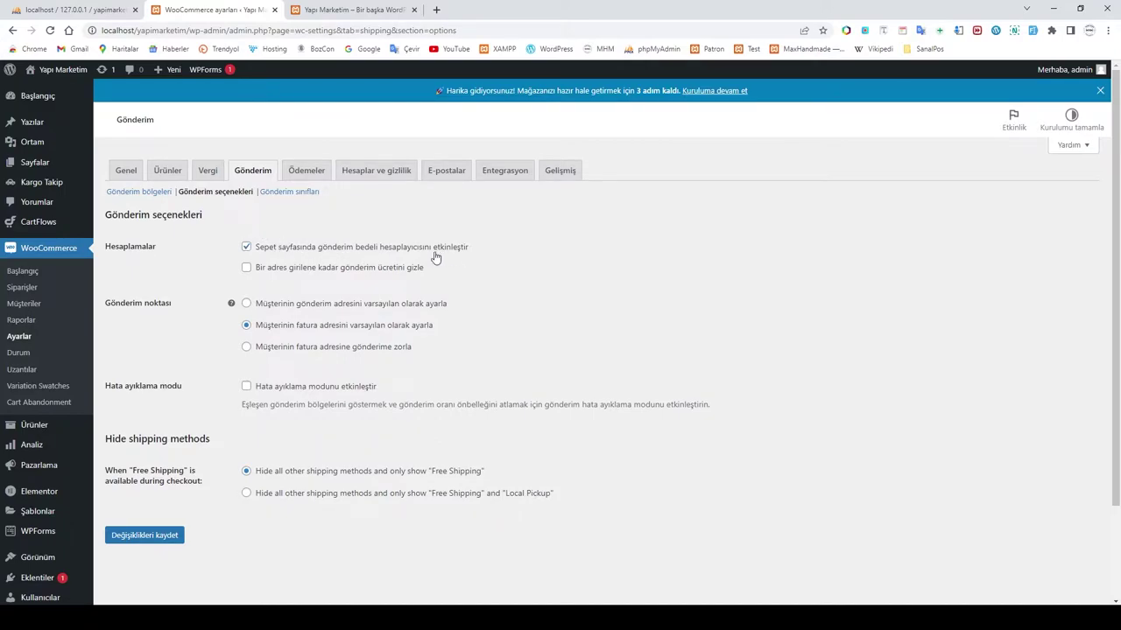
Step: Turn off the cart page shipping calculator and save the shipping options
left_click(246, 249)
mouse_move(232, 305)
left_click(287, 200)
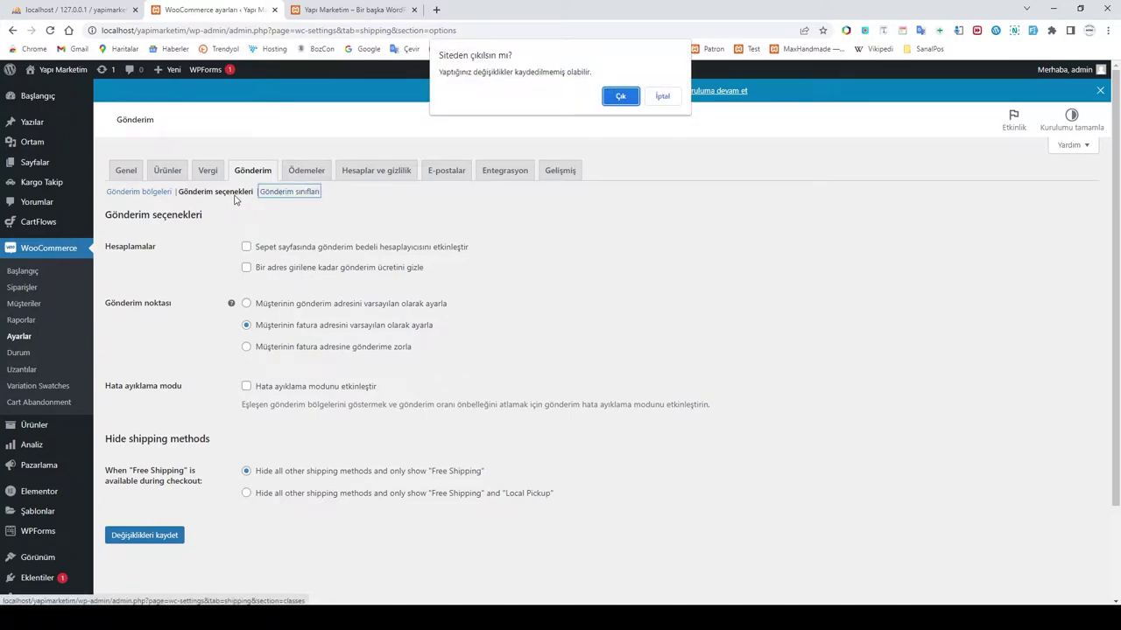
left_click(665, 99)
left_click(151, 534)
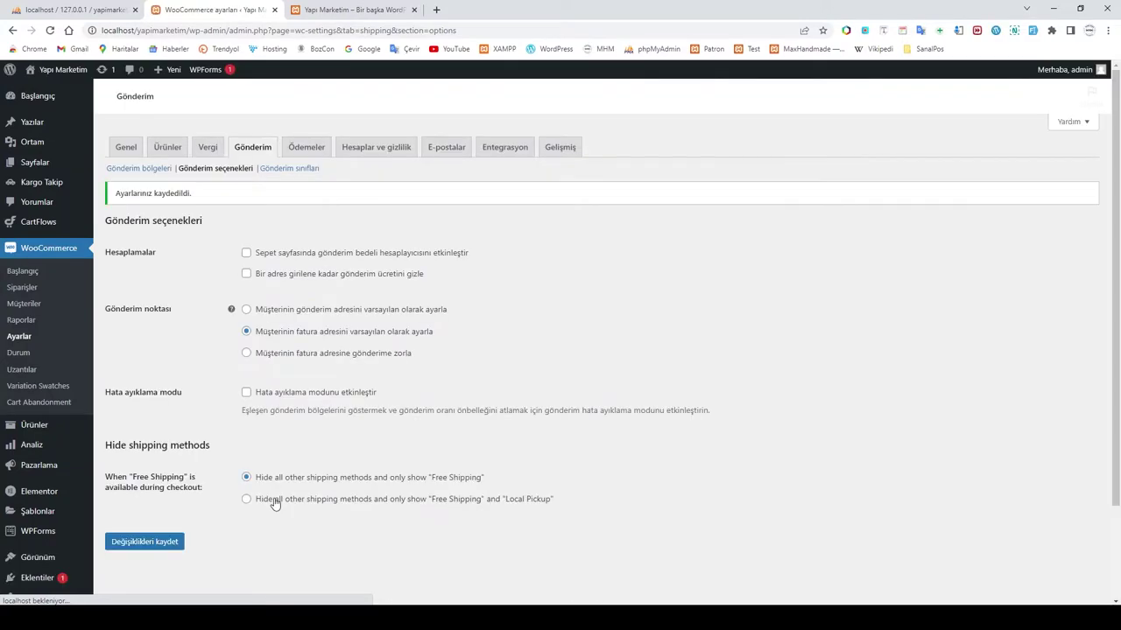
Step: Show Local Pickup alongside free shipping and save the shipping options again
left_click(247, 501)
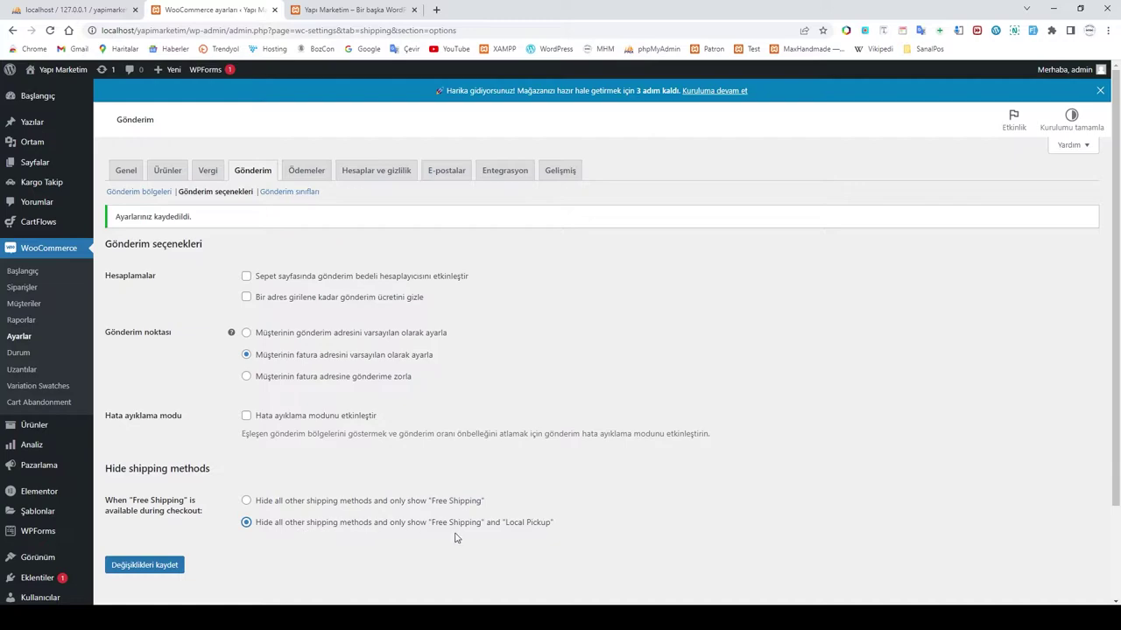
left_click(146, 567)
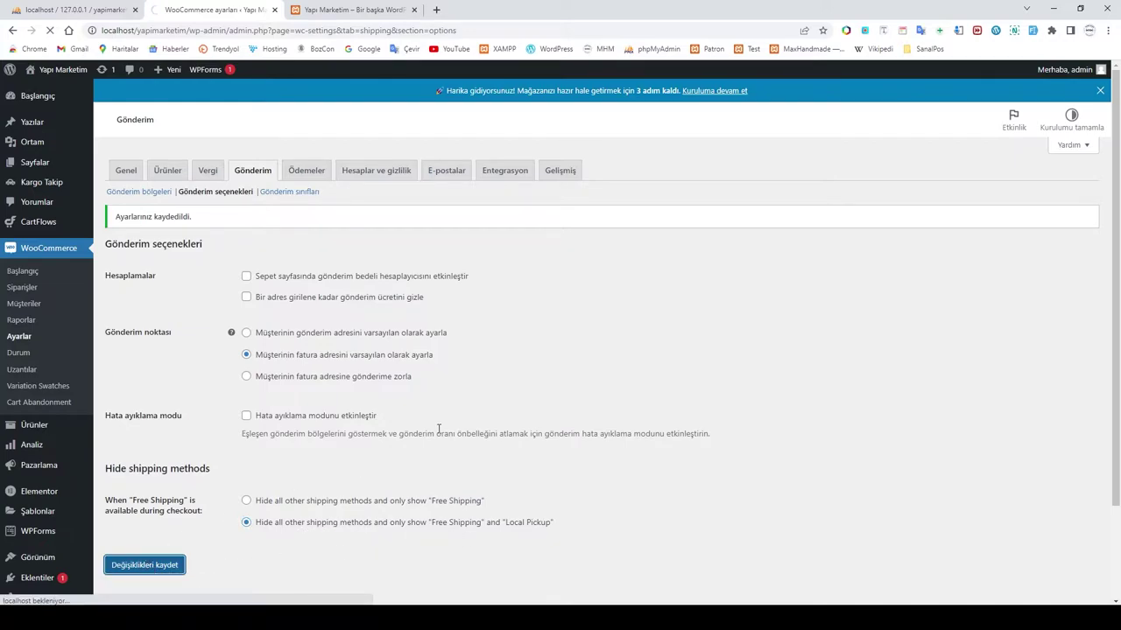
left_click(322, 154)
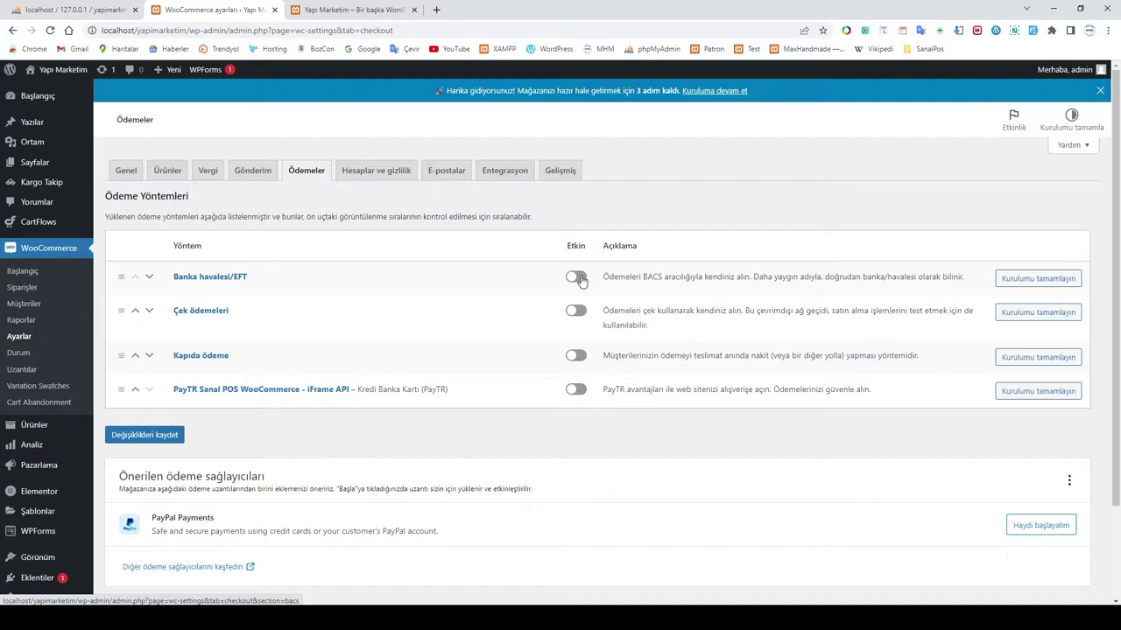
Step: Enable Banka havalesi/EFT, Kapıda ödeme and PayTR, move Çek ödemeleri last, and save
left_click(578, 278)
left_click(580, 358)
left_click(574, 390)
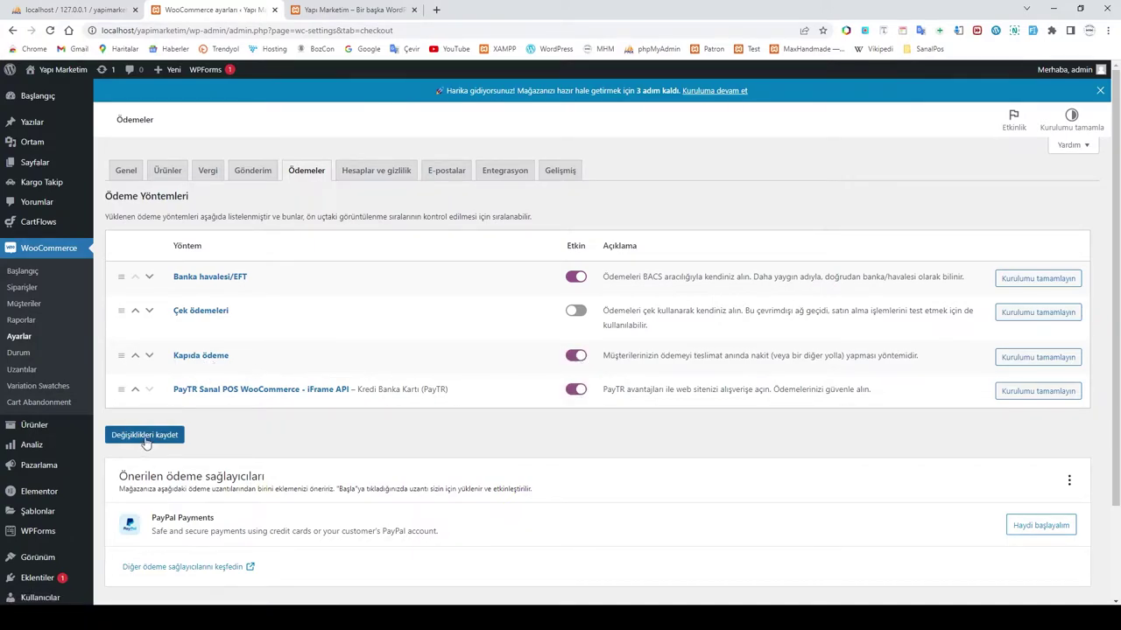
left_click_drag(121, 311, 116, 388)
left_click(136, 468)
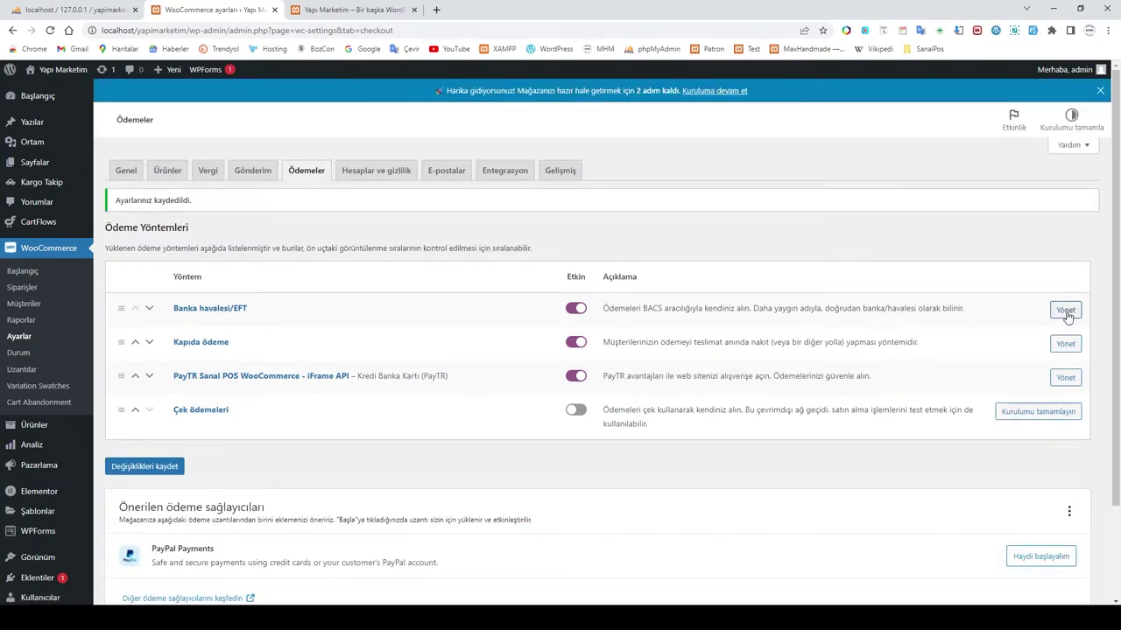
left_click(1065, 312)
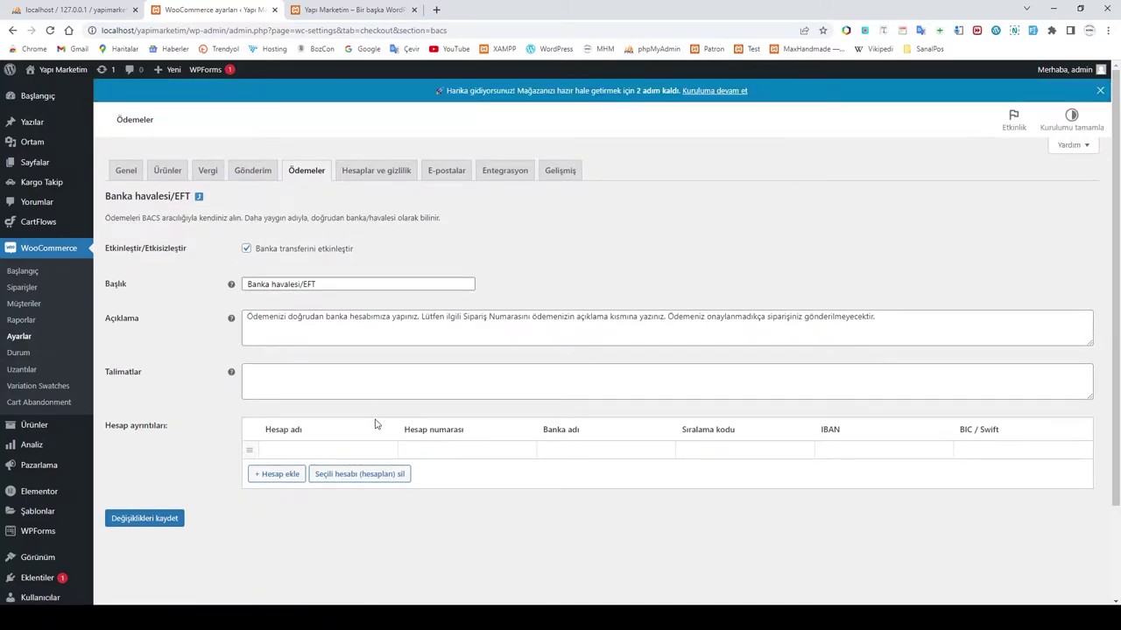
Step: Fill in the first account, A Bankası at A Bank, with number, sort code, IBAN and BIC
left_click(327, 451)
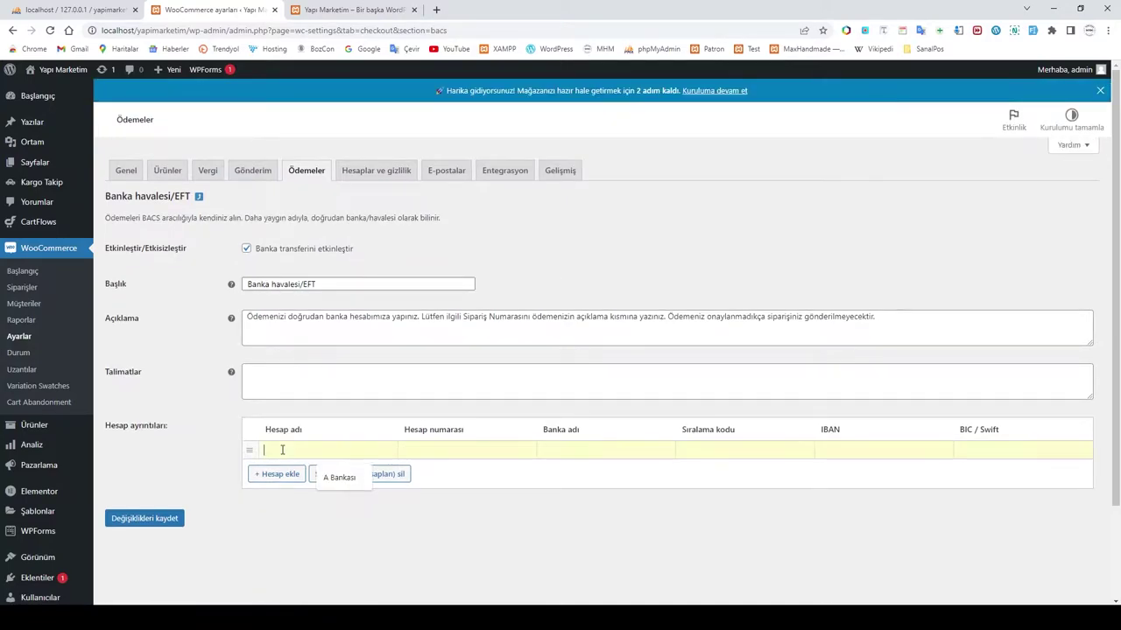
left_click(342, 479)
left_click(432, 449)
left_click(473, 478)
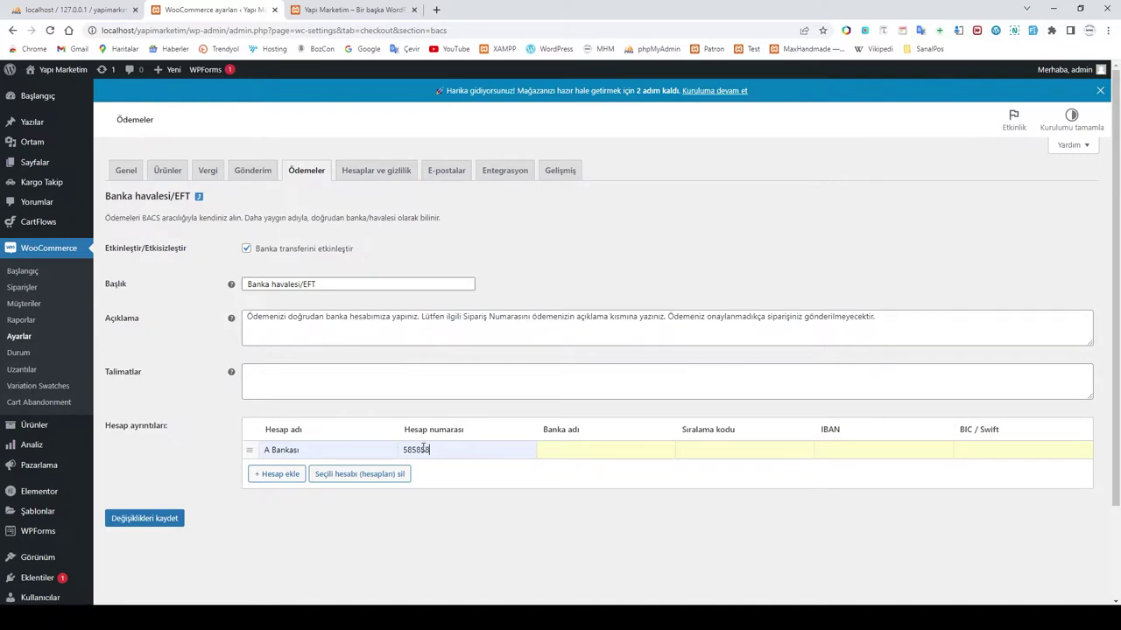
left_click(574, 452)
type("A Bank")
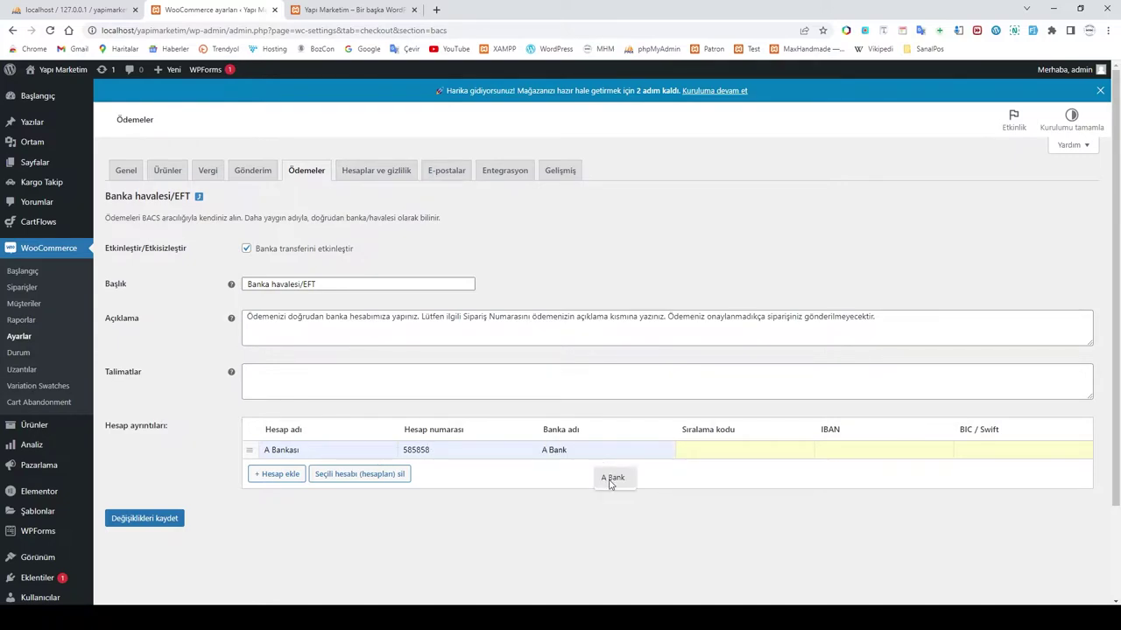
left_click(705, 450)
left_click(760, 478)
left_click(893, 447)
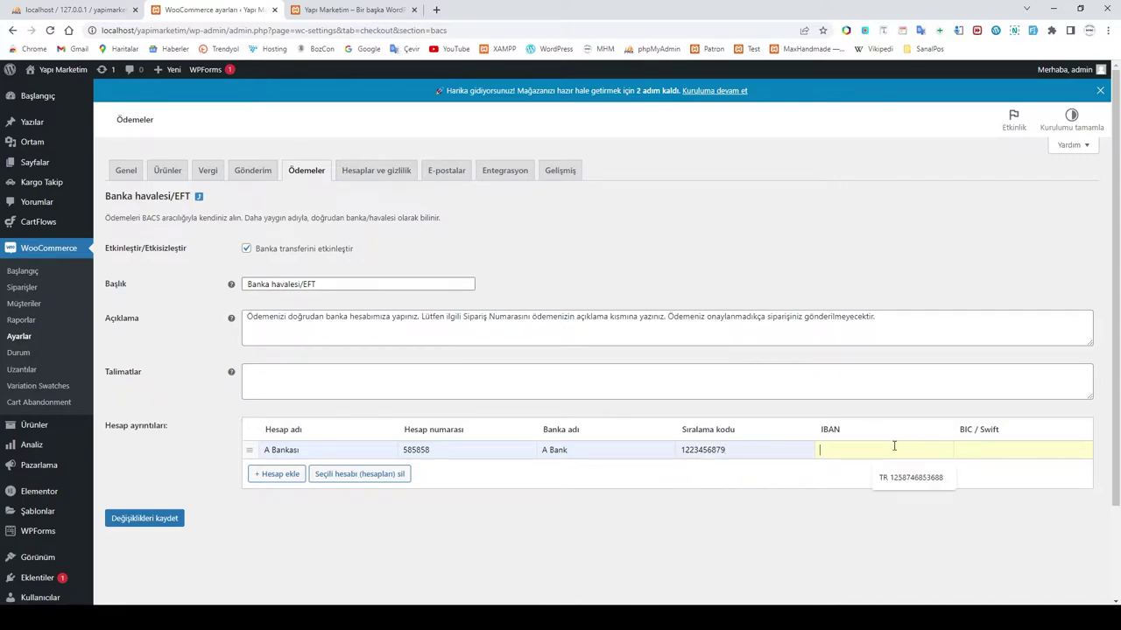
left_click(895, 479)
left_click(981, 450)
left_click(1033, 480)
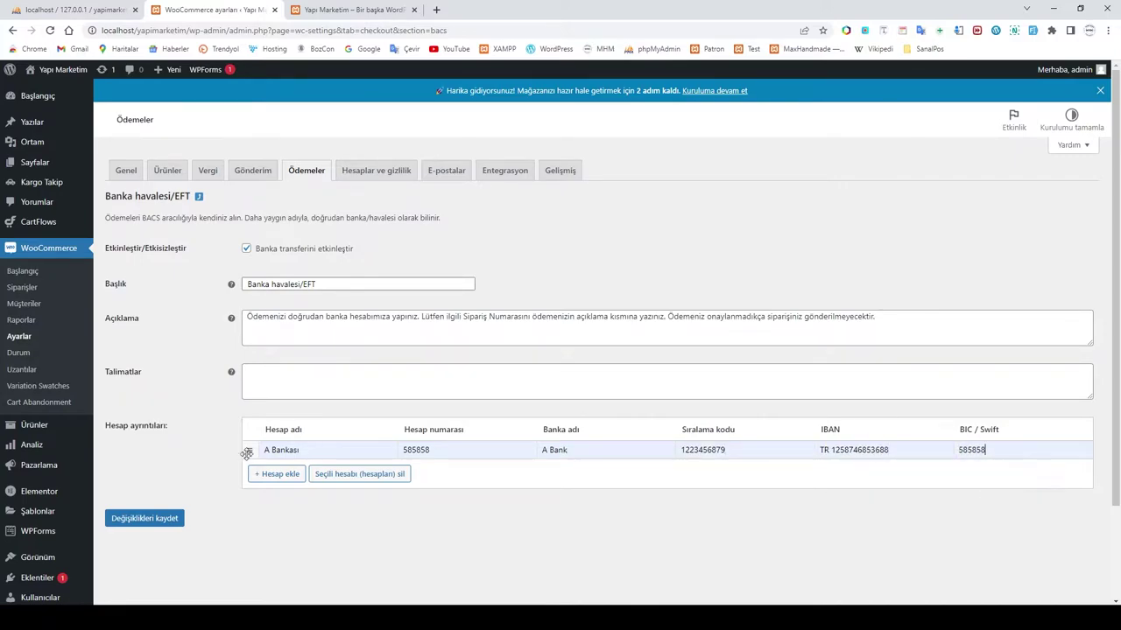
Step: Add a second account, B Bankası at B Bank, with its details, and save both accounts
left_click(278, 474)
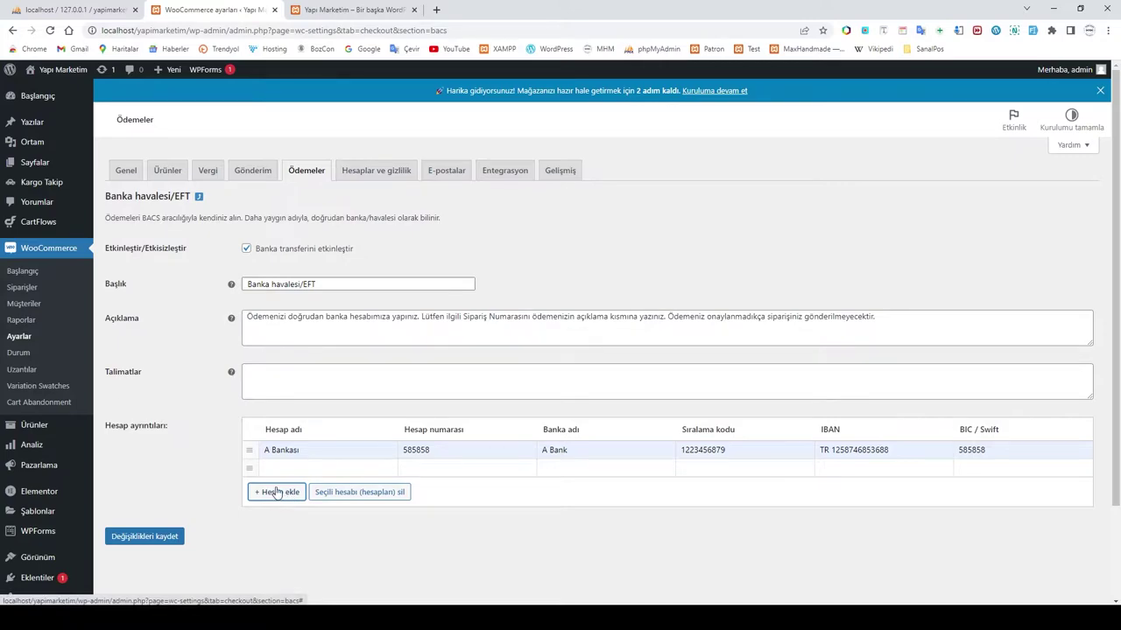
left_click(279, 471)
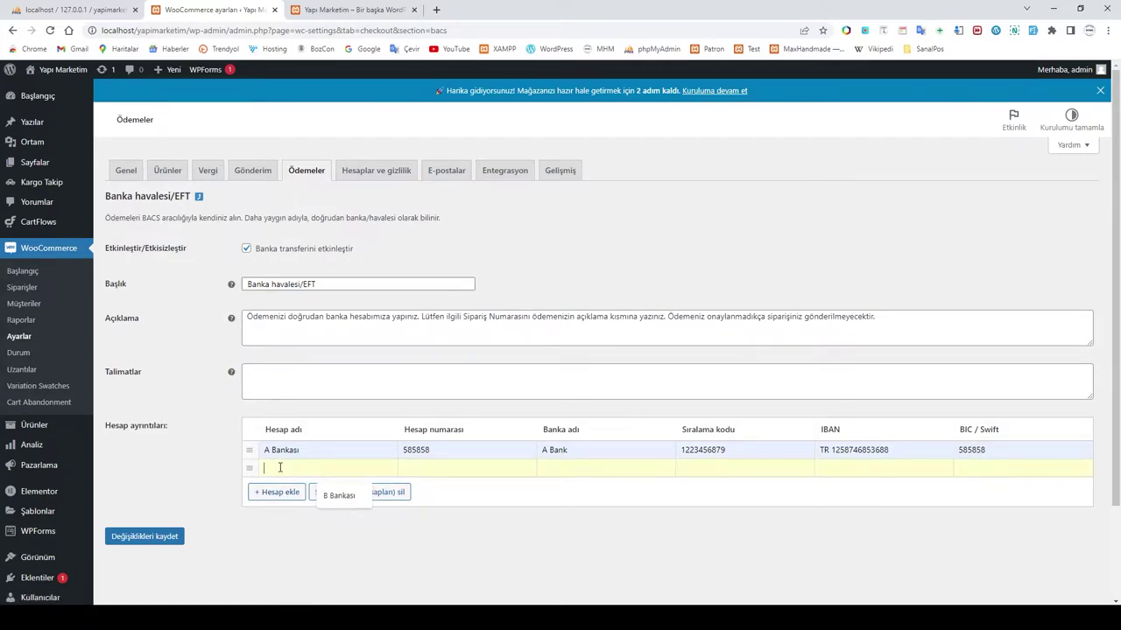
left_click(328, 495)
left_click(427, 466)
left_click(473, 496)
left_click(611, 467)
left_click(615, 496)
left_click(715, 470)
left_click(755, 495)
left_click(907, 467)
left_click(915, 496)
left_click(992, 474)
left_click(1033, 497)
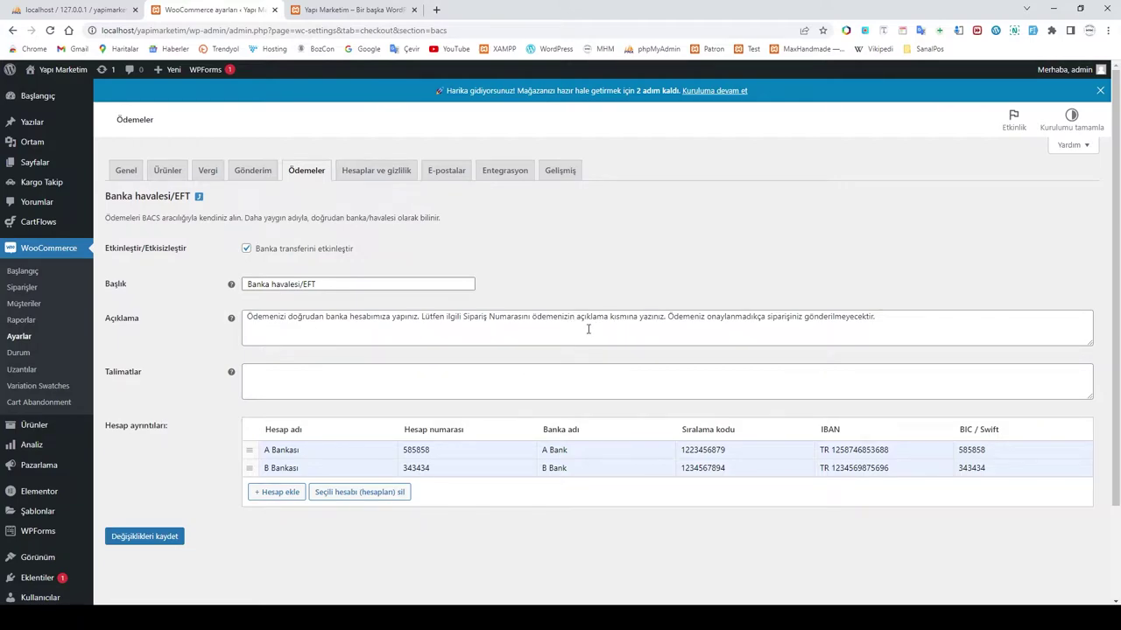
left_click(137, 539)
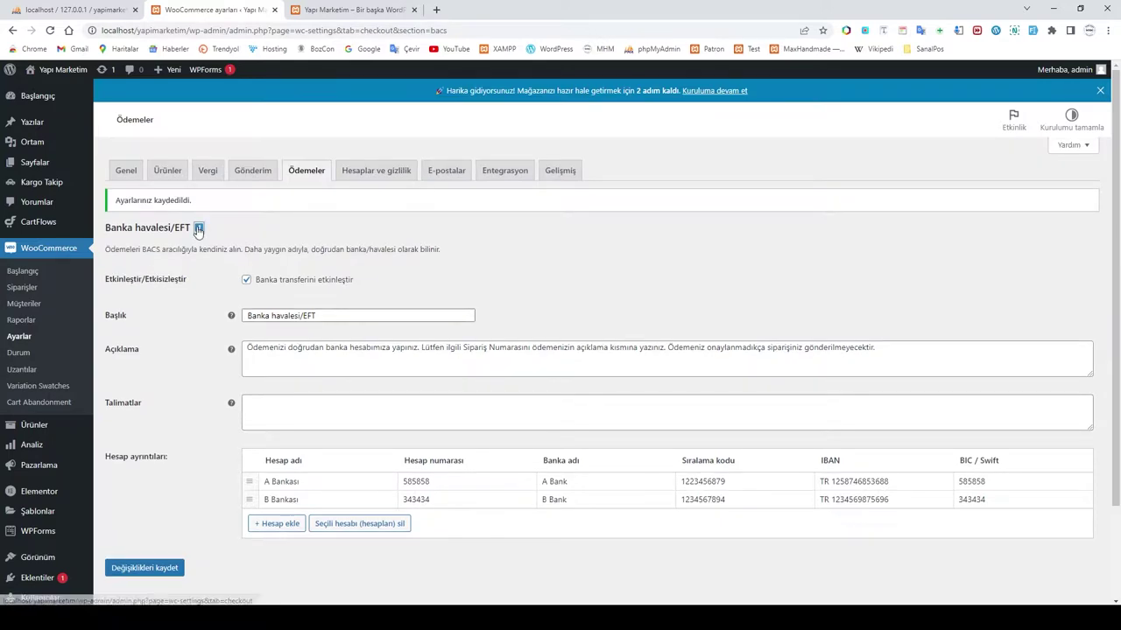
left_click(200, 227)
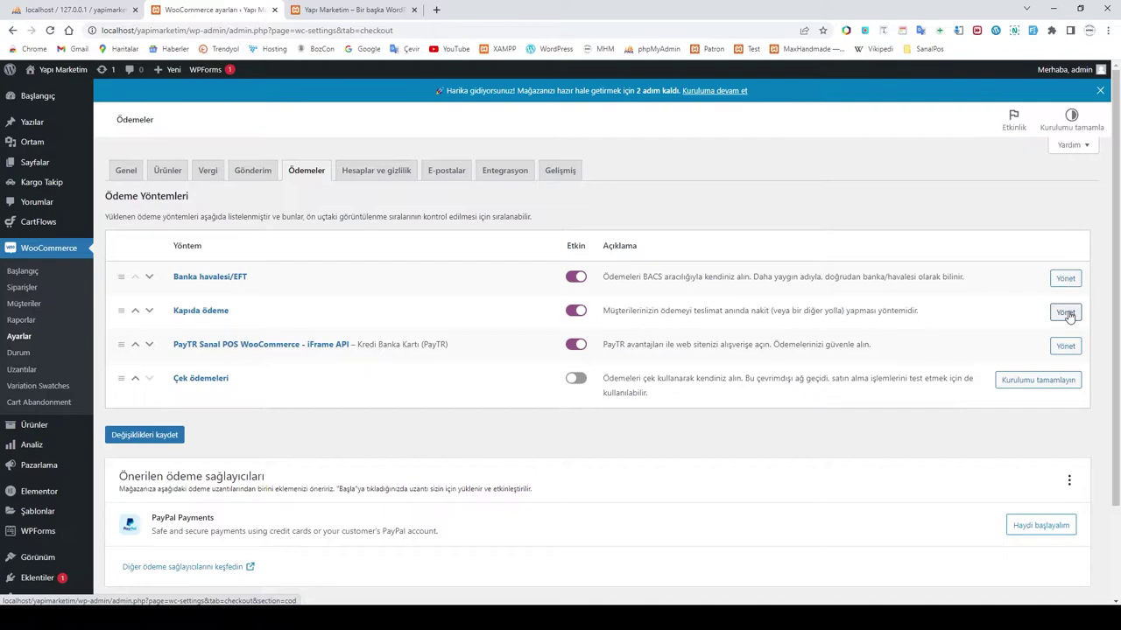
Step: Review the Kapıda ödeme settings down to the Extra Fee and extra fee tax fields
left_click(1066, 317)
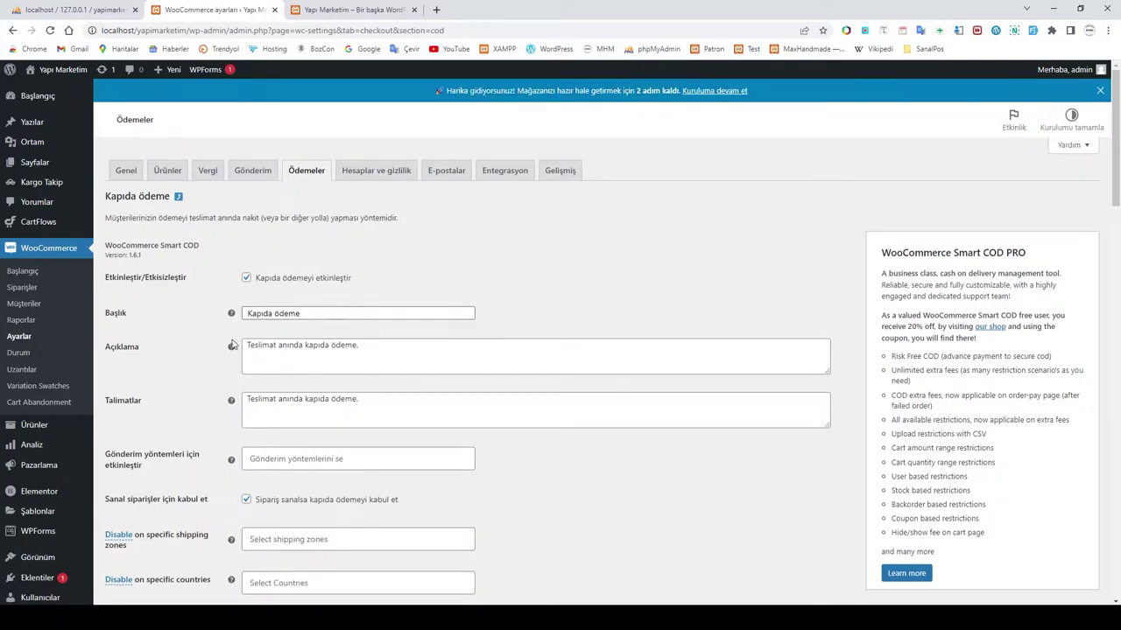
scroll(416, 385, "down", 3)
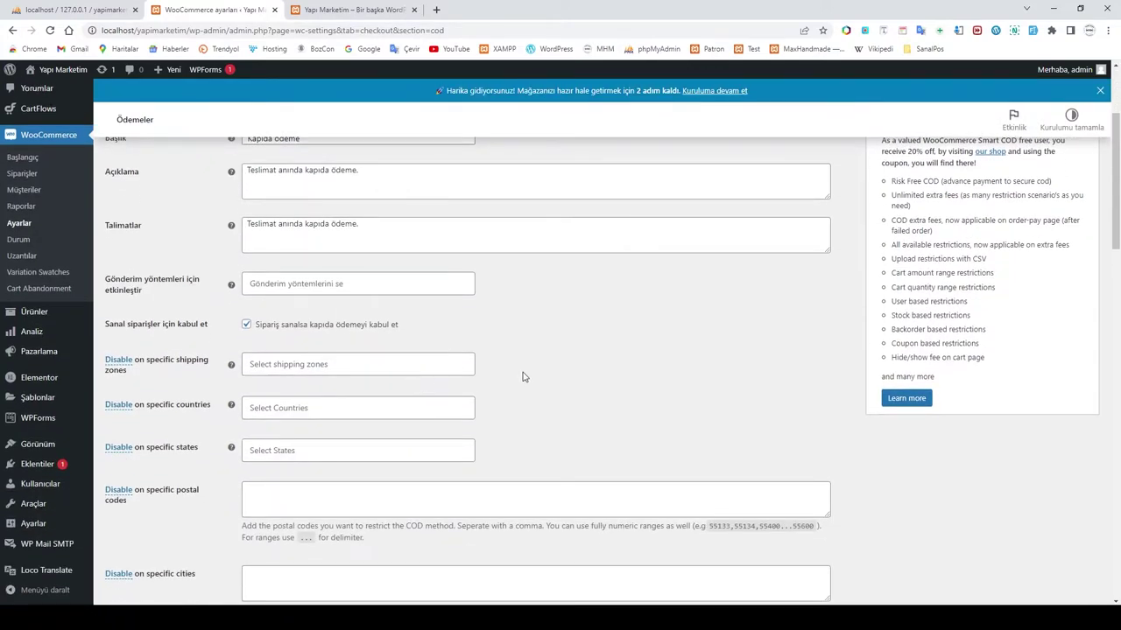
scroll(522, 377, "up", 2)
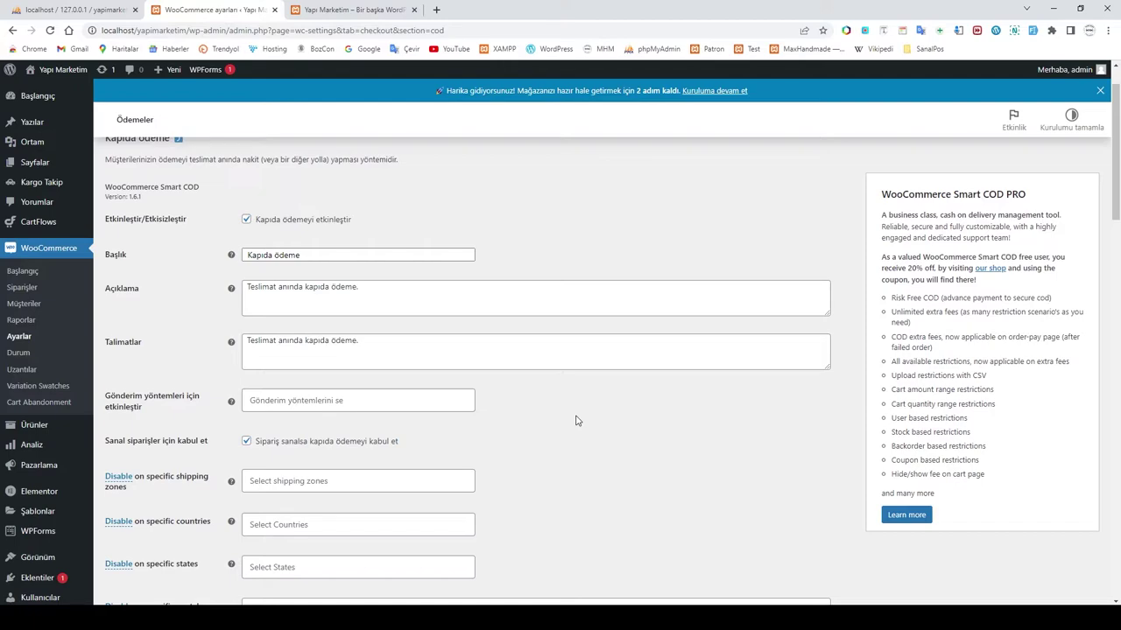
scroll(576, 421, "down", 3)
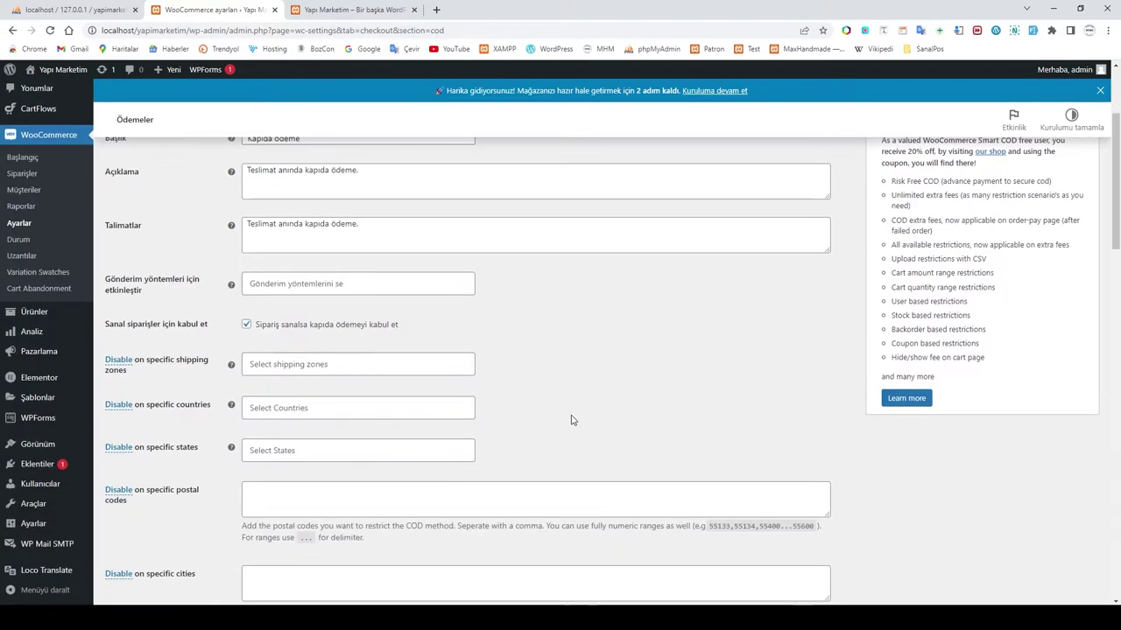
scroll(519, 396, "up", 3)
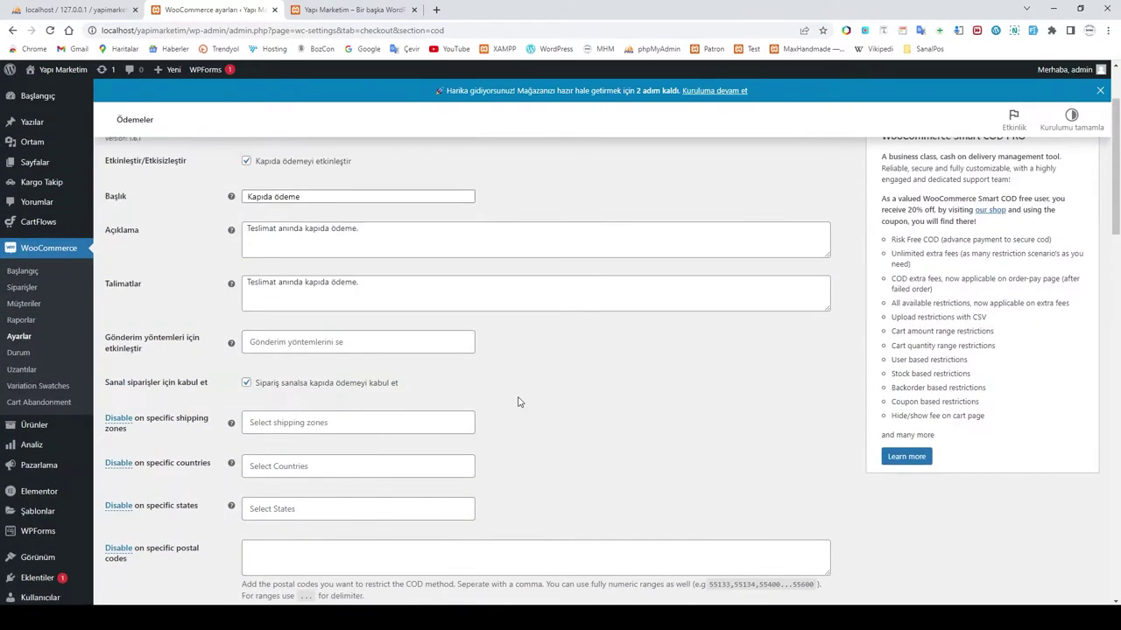
scroll(465, 400, "down", 6)
scroll(465, 403, "down", 7)
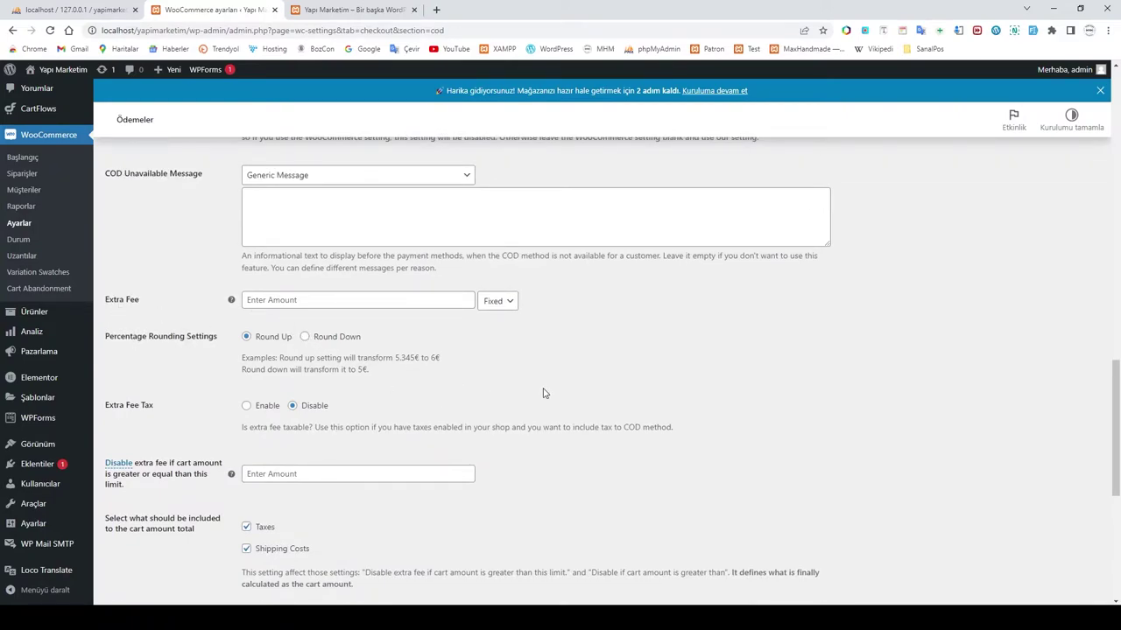
scroll(482, 393, "up", 1)
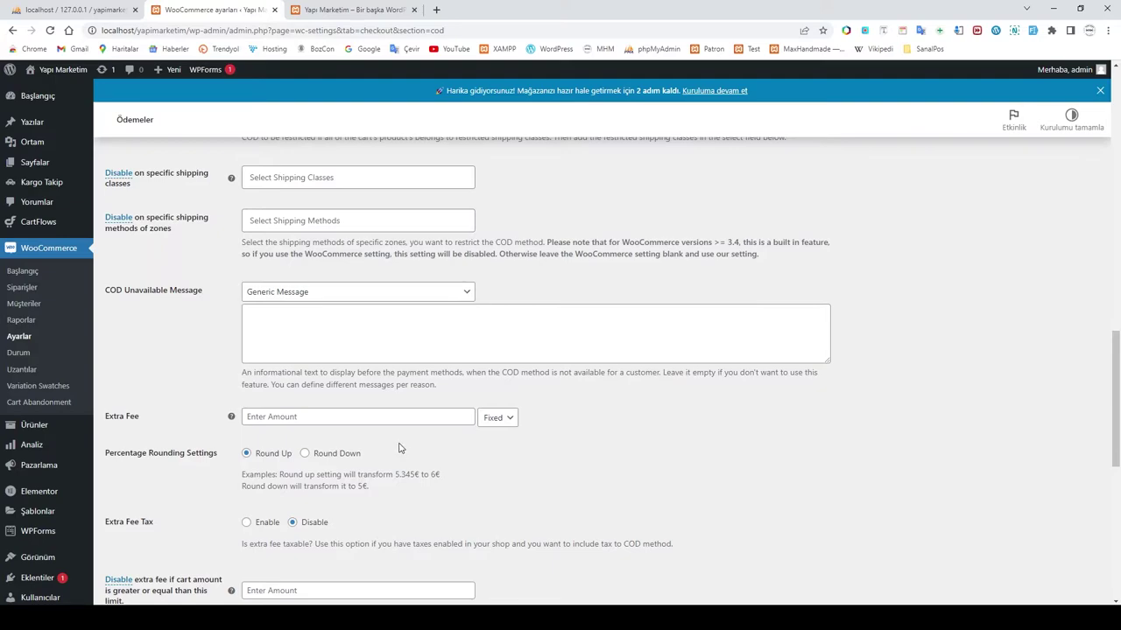
Step: Enter 10 as the cash-on-delivery extra fee
left_click(298, 417)
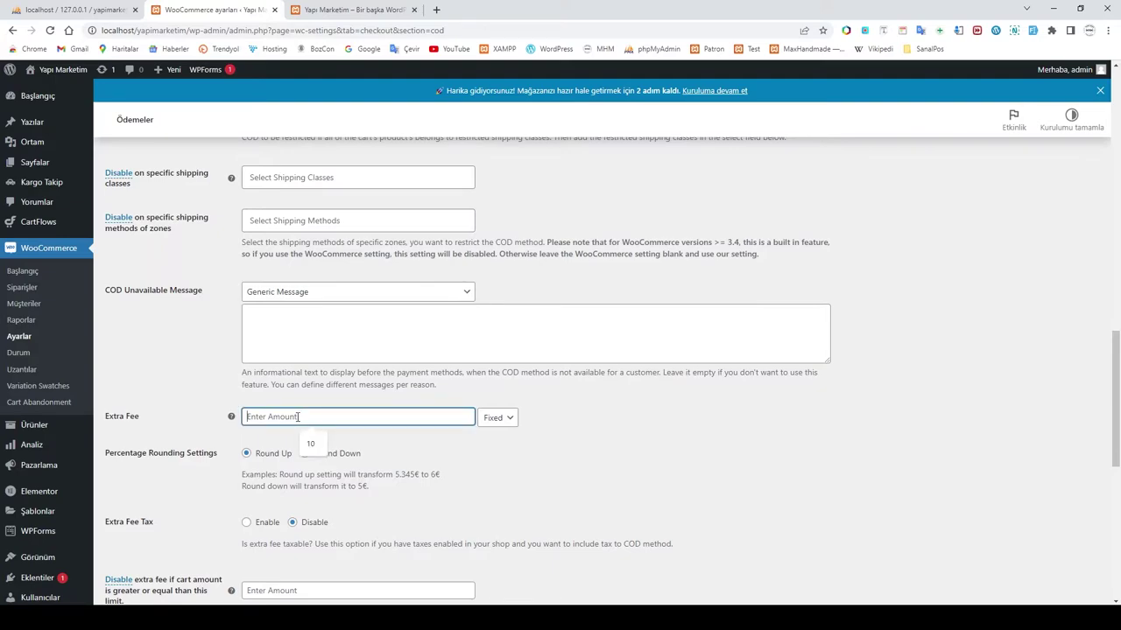
type("10")
left_click(312, 446)
left_click(502, 470)
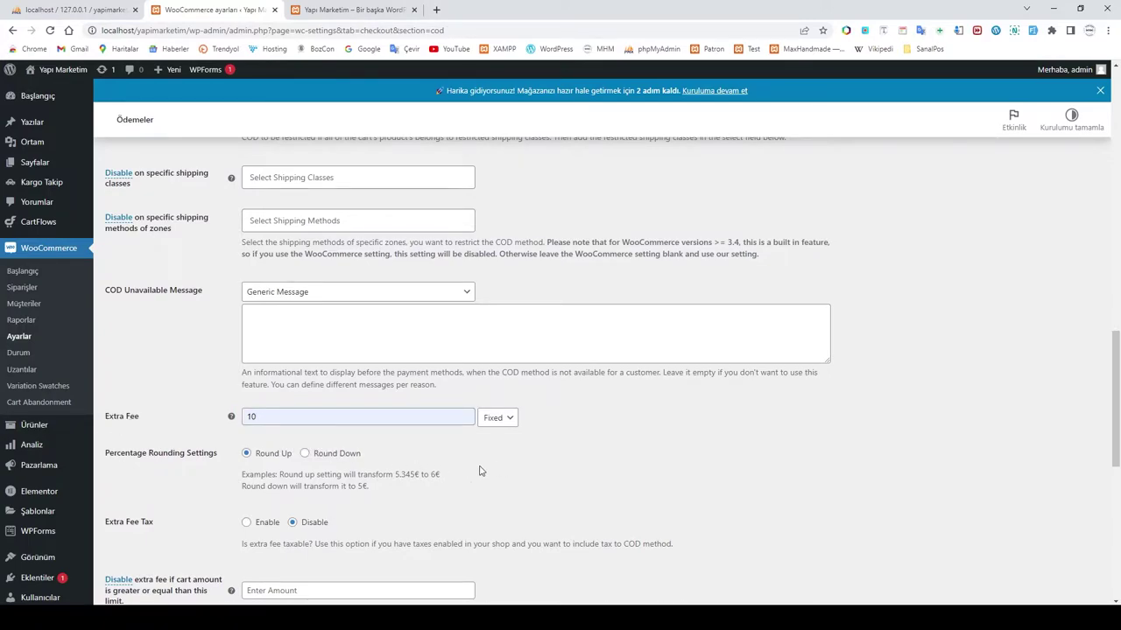
Step: Keep Generic Message as the message shown when the method is unavailable
scroll(481, 468, "down", 3)
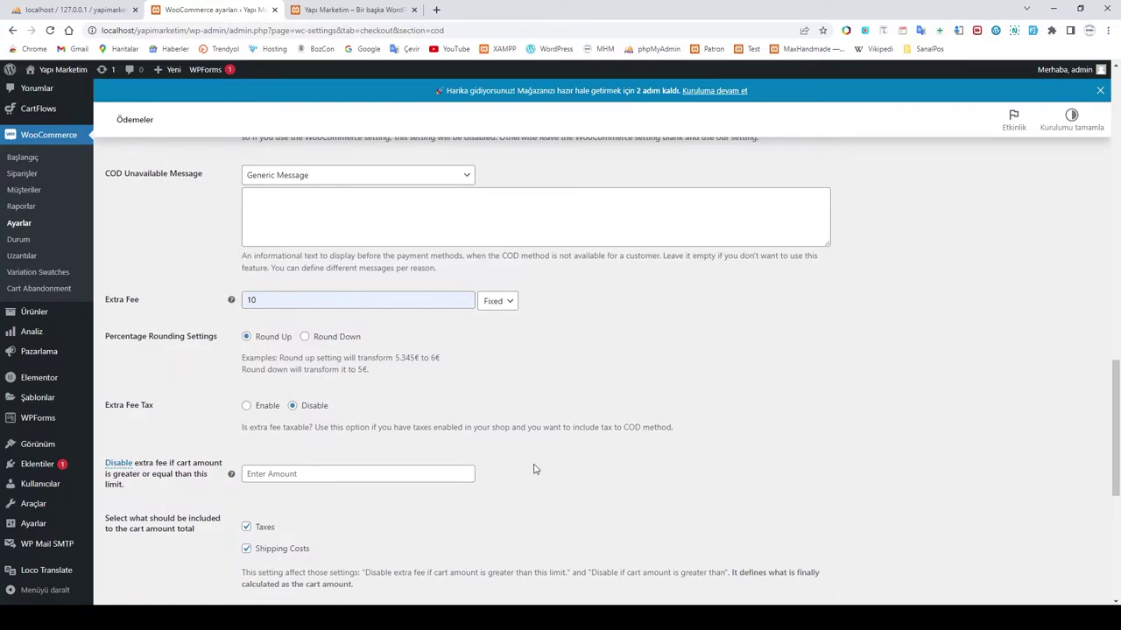
scroll(532, 469, "down", 1)
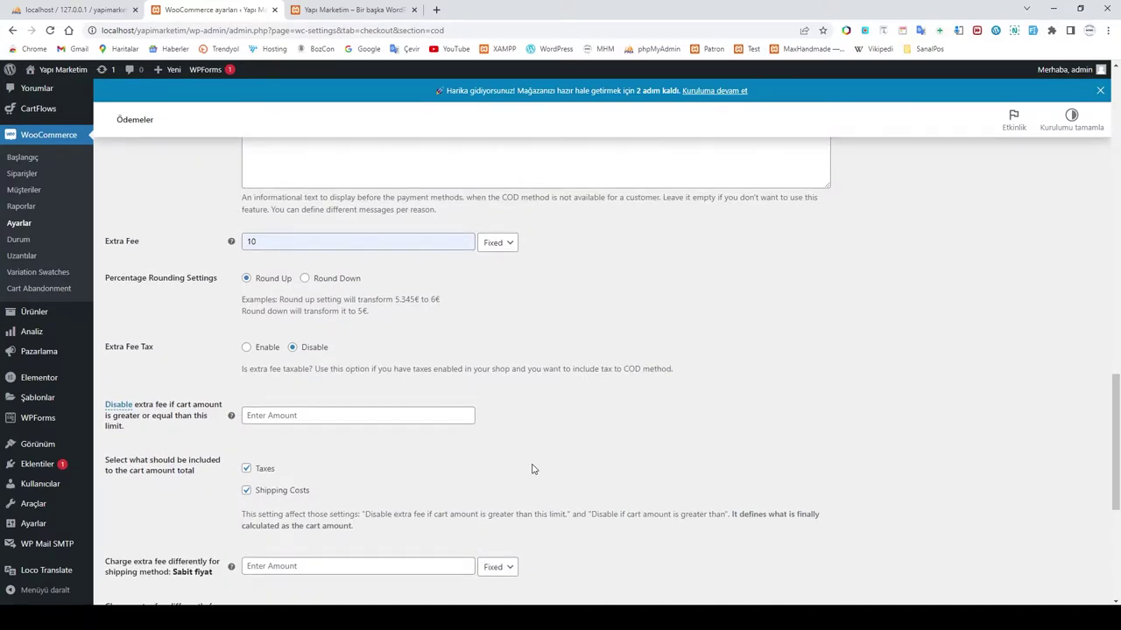
scroll(471, 457, "down", 6)
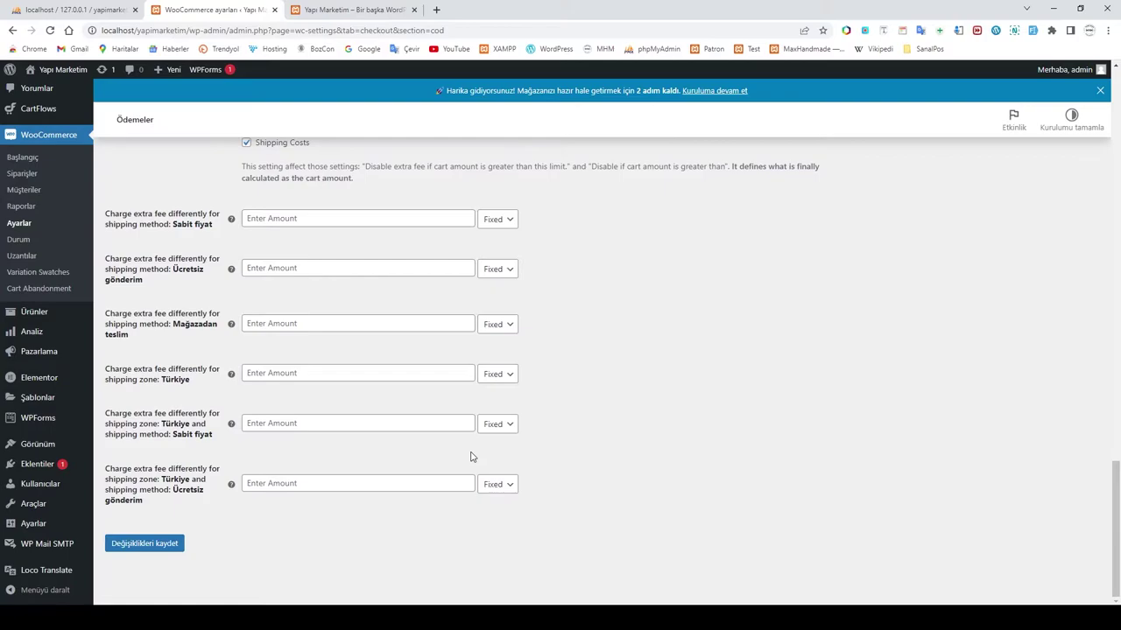
scroll(455, 469, "up", 20)
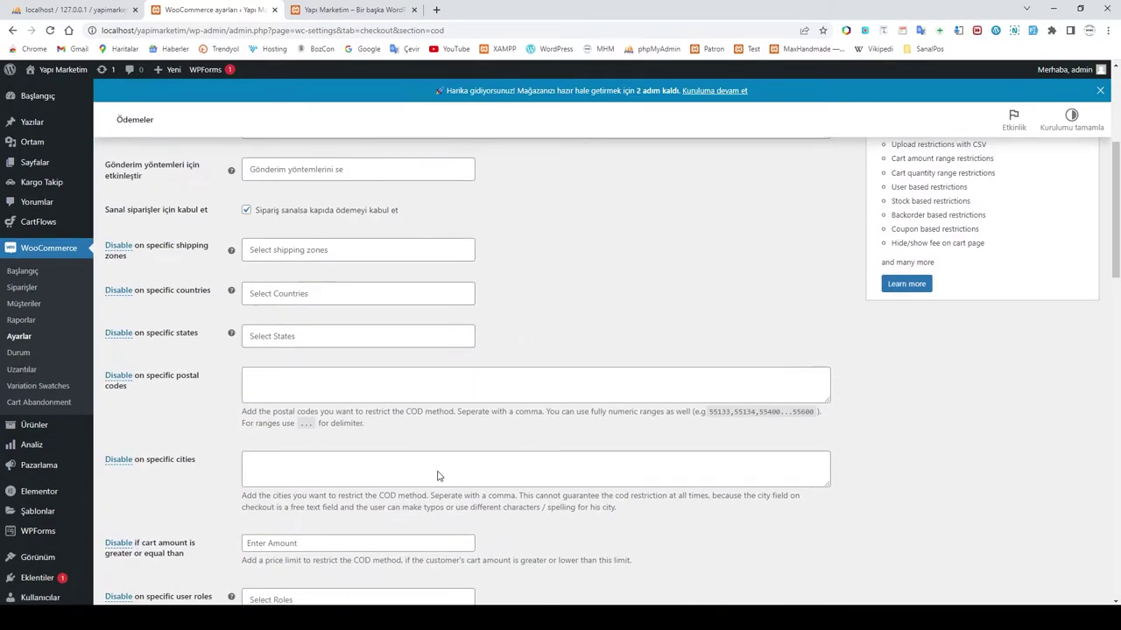
scroll(439, 476, "down", 20)
scroll(283, 488, "up", 3)
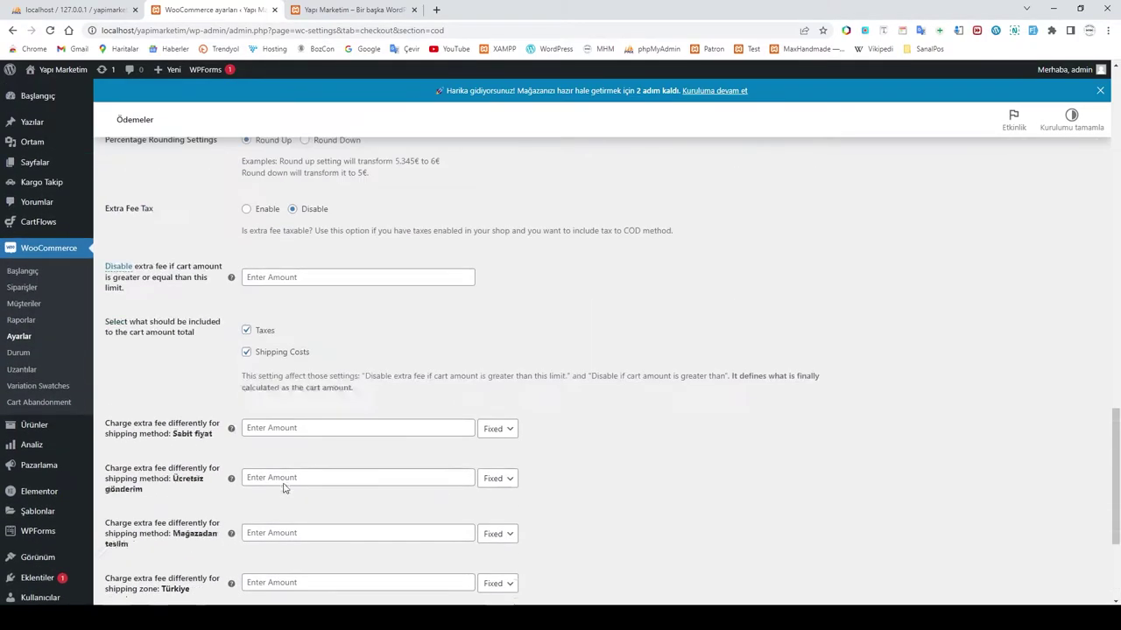
scroll(284, 489, "up", 5)
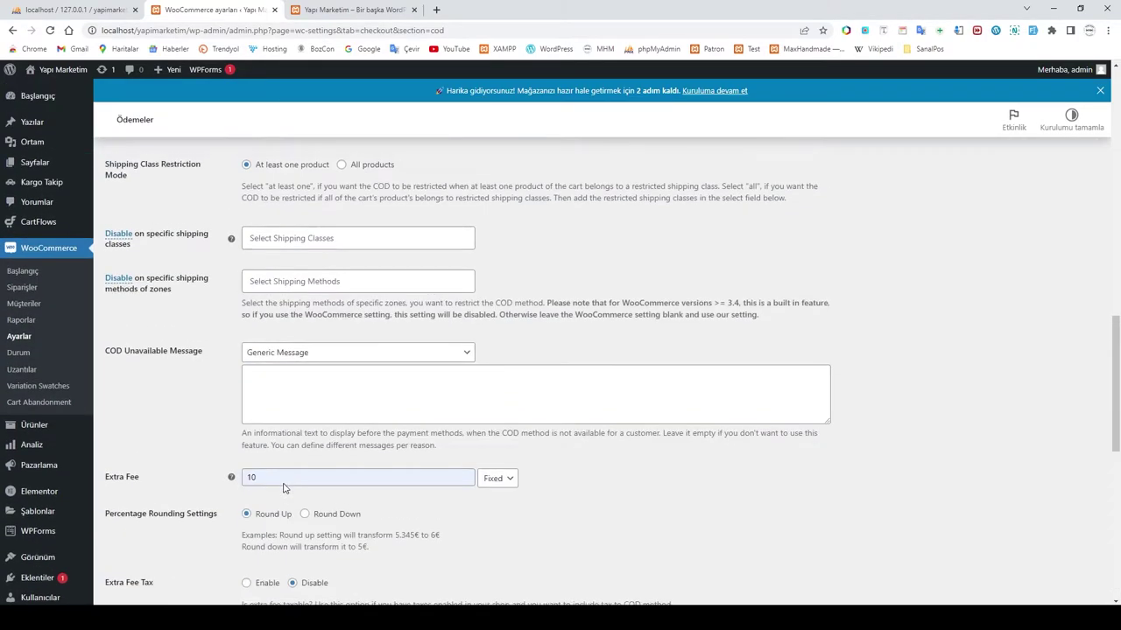
left_click(319, 354)
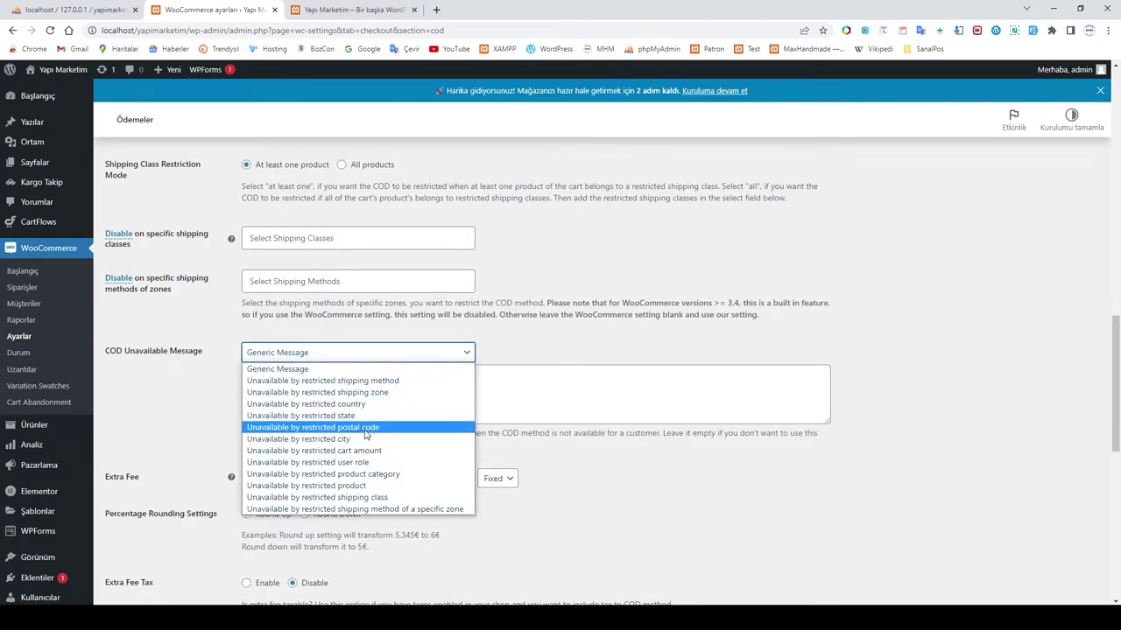
left_click(517, 351)
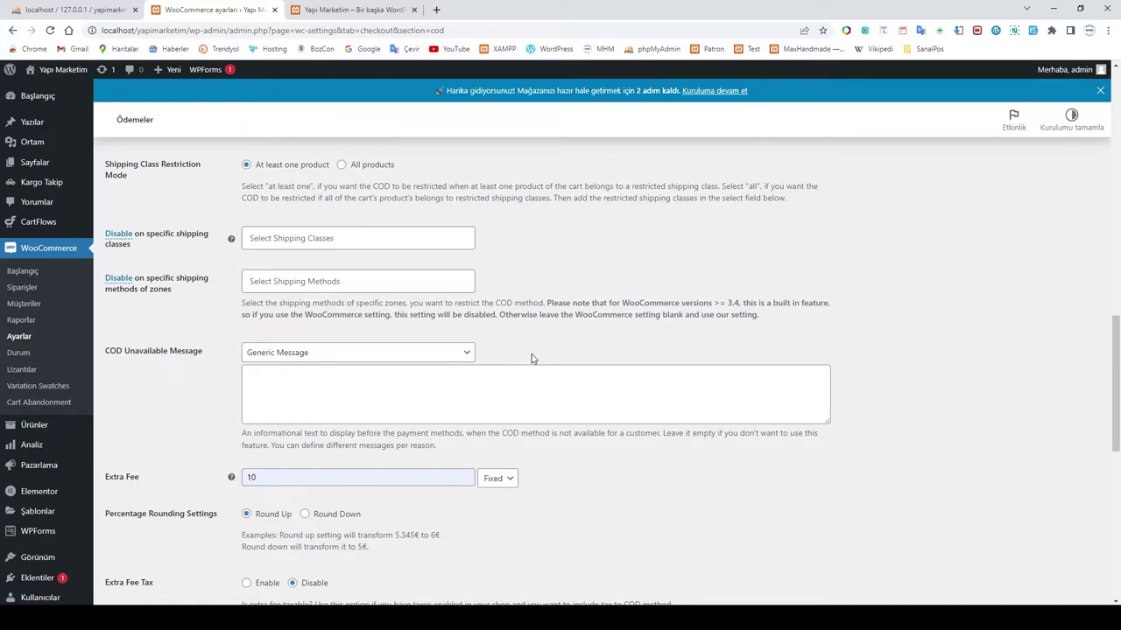
Step: Save the cash-on-delivery settings and go back to the Ödemeler payment methods list
scroll(523, 349, "down", 10)
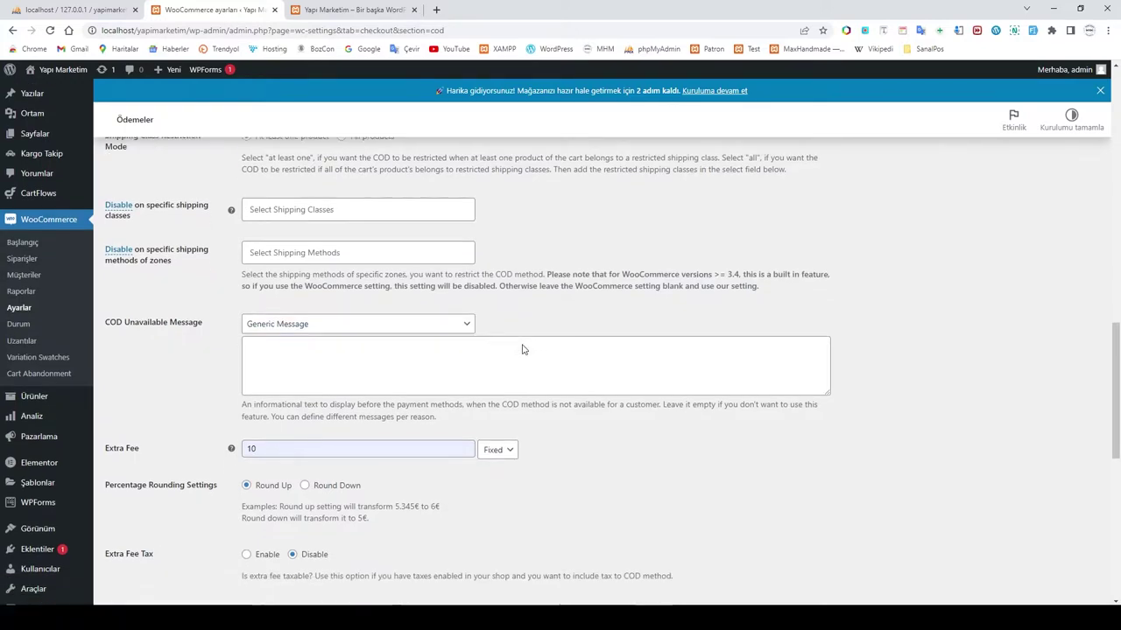
left_click(145, 545)
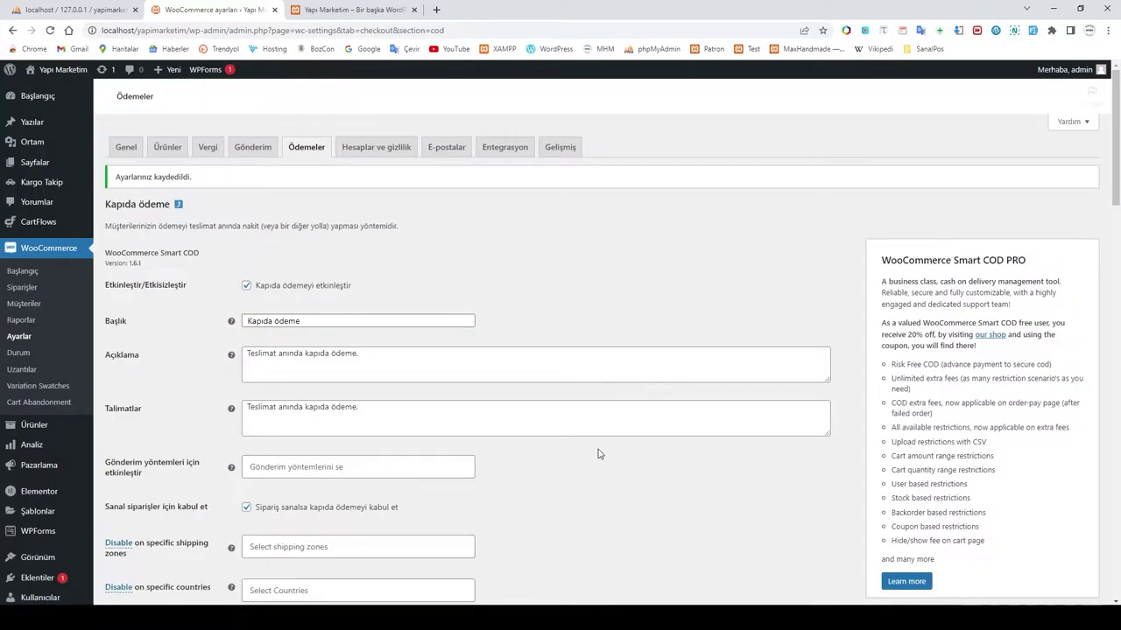
scroll(598, 453, "down", 2)
scroll(599, 453, "up", 2)
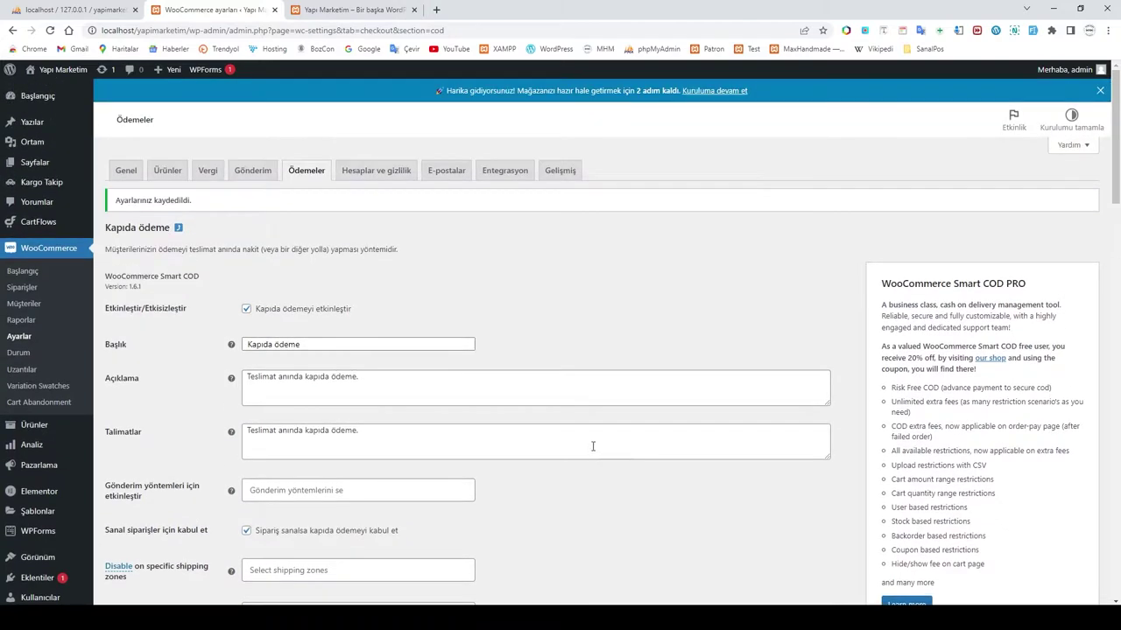
left_click(177, 227)
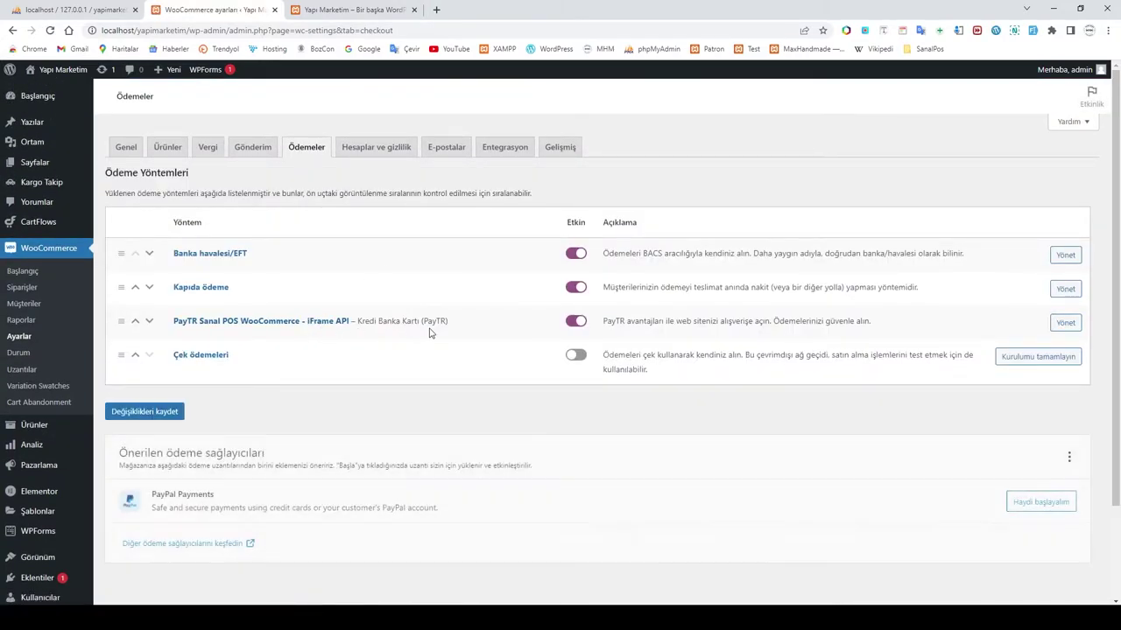
Step: In the Kredi \ Banka Kartı (PayTR) settings, enable the Logo option and save
left_click(1066, 346)
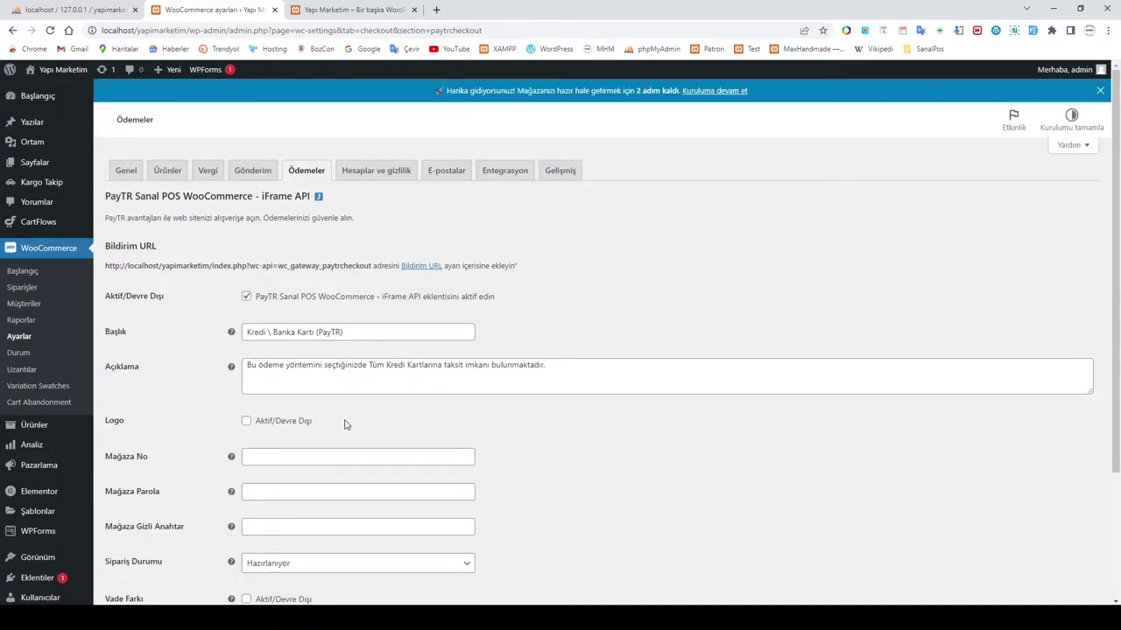
left_click(246, 421)
scroll(353, 368, "down", 3)
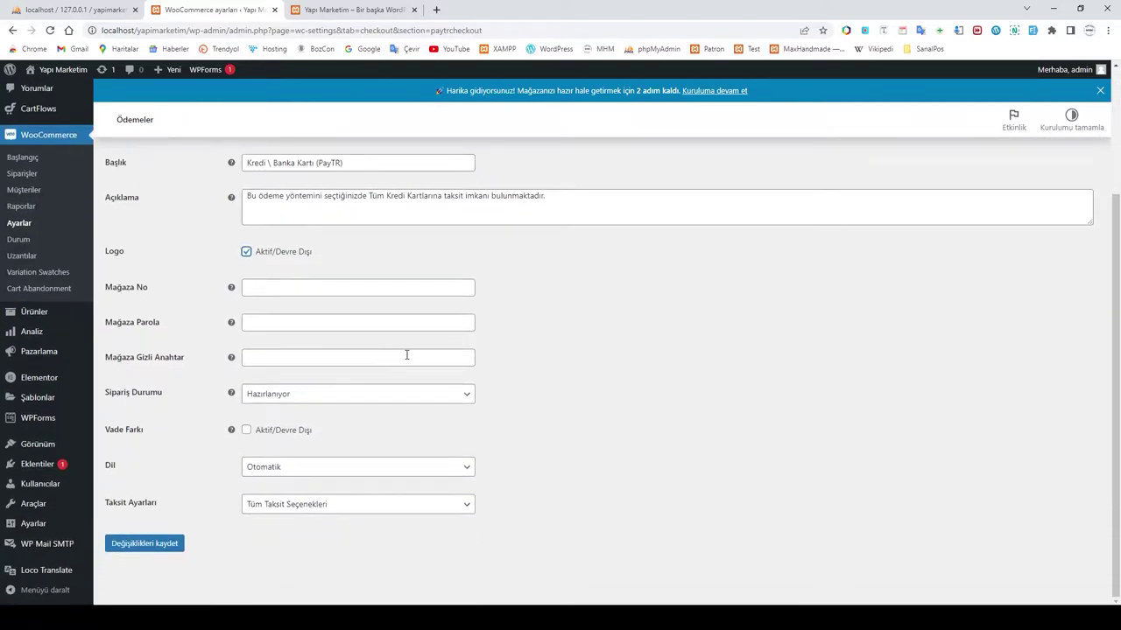
scroll(451, 351, "up", 3)
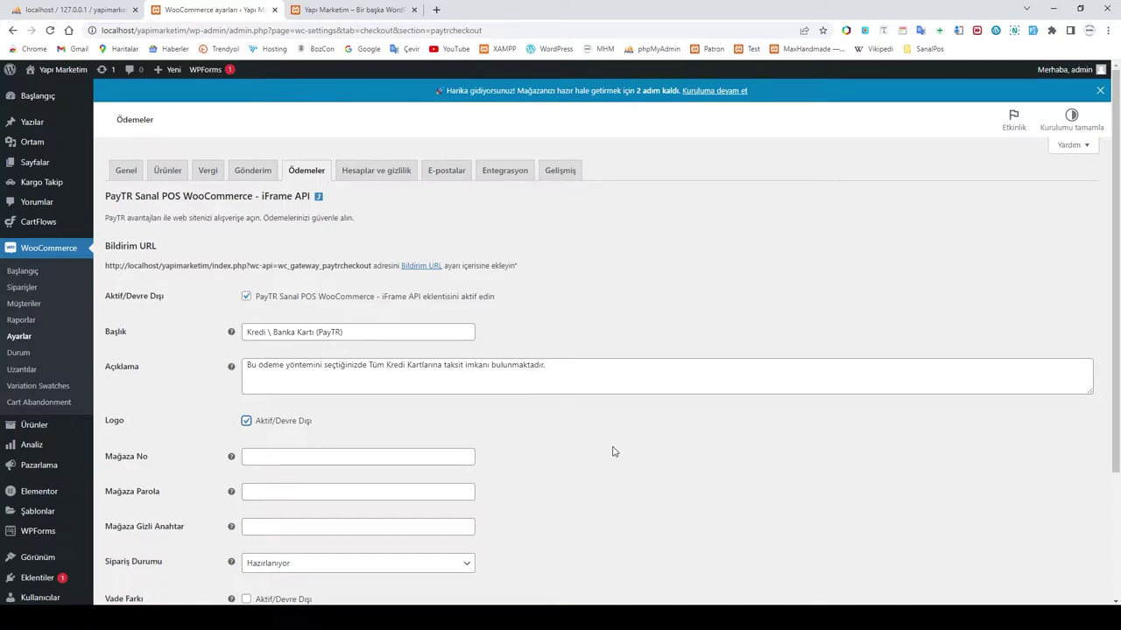
scroll(434, 393, "down", 2)
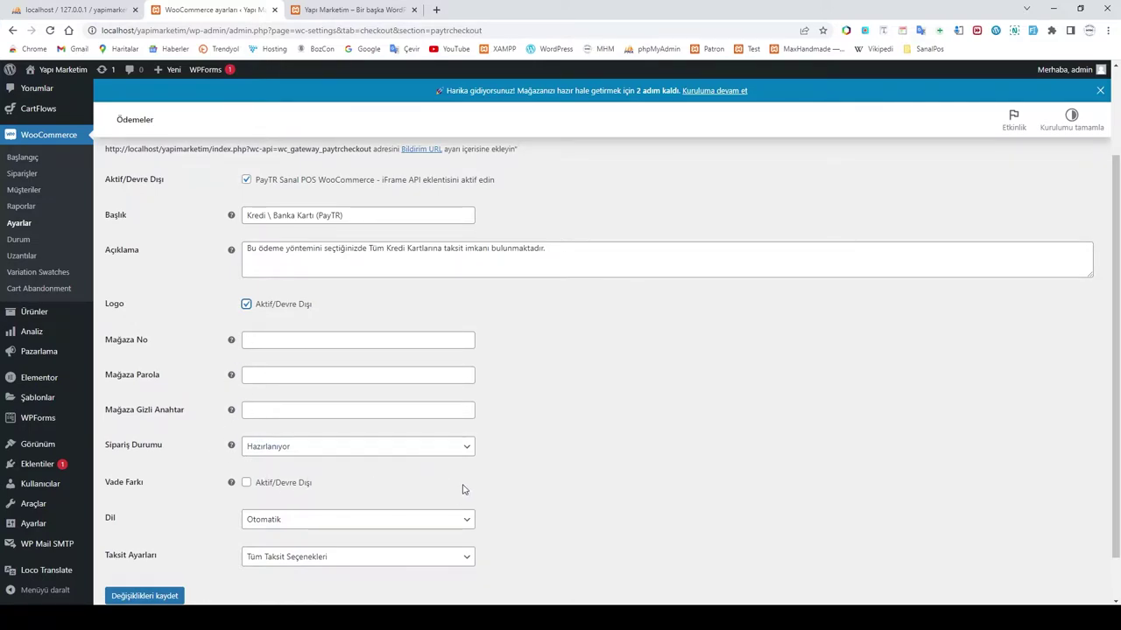
scroll(515, 464, "up", 2)
scroll(490, 463, "down", 3)
scroll(462, 455, "up", 3)
scroll(451, 453, "down", 3)
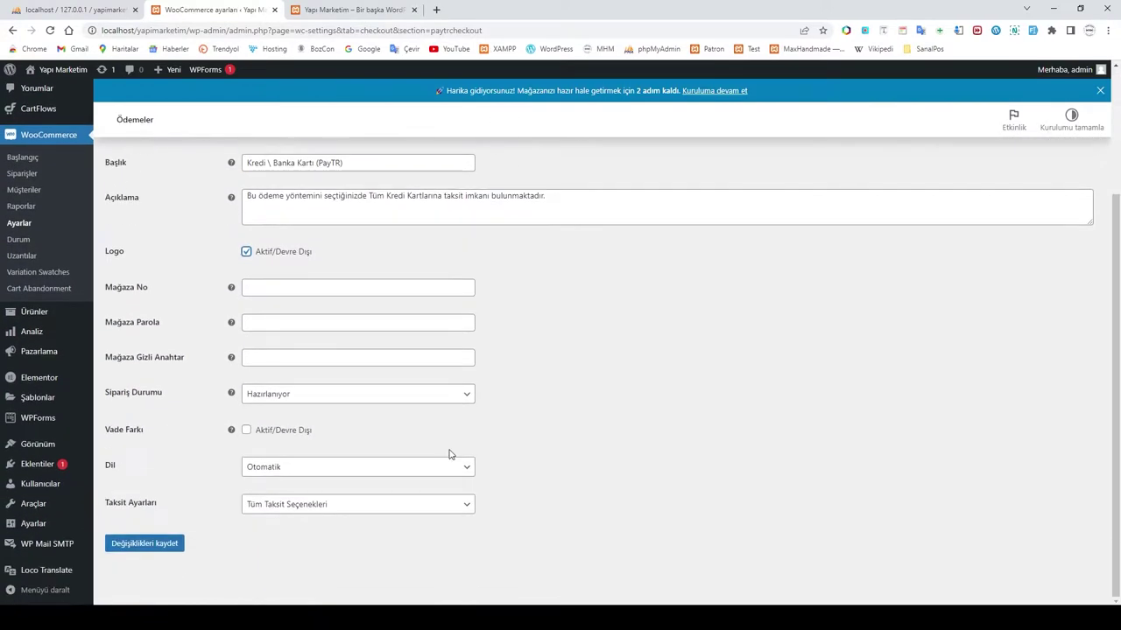
left_click(147, 544)
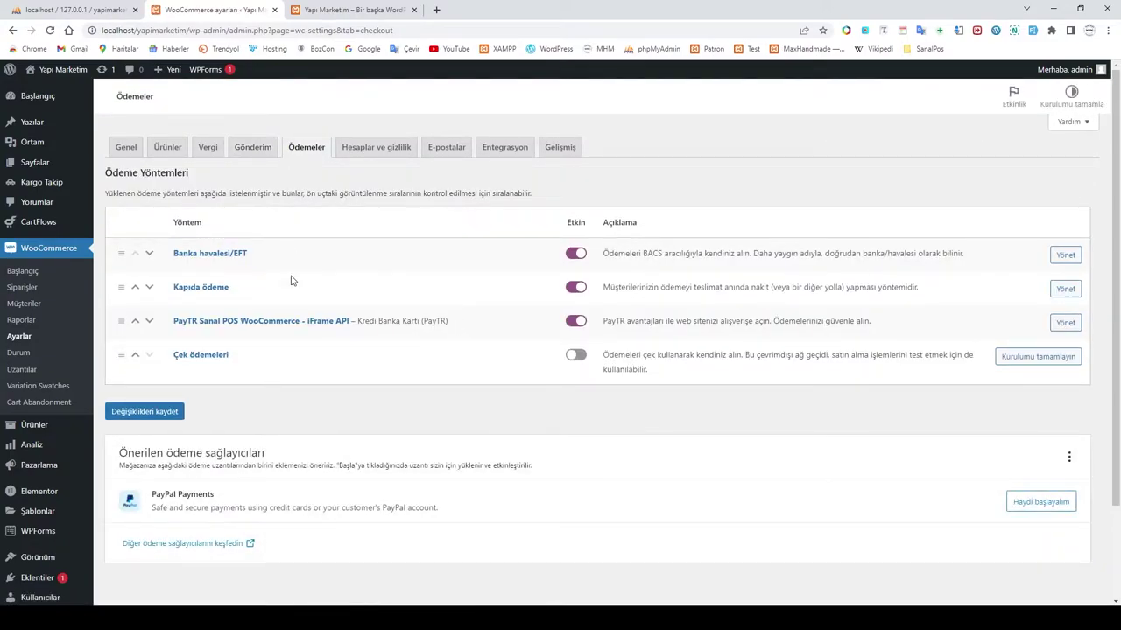
Step: On the Hesaplar ve gizlilik tab, allow account creation during checkout and save
left_click(377, 171)
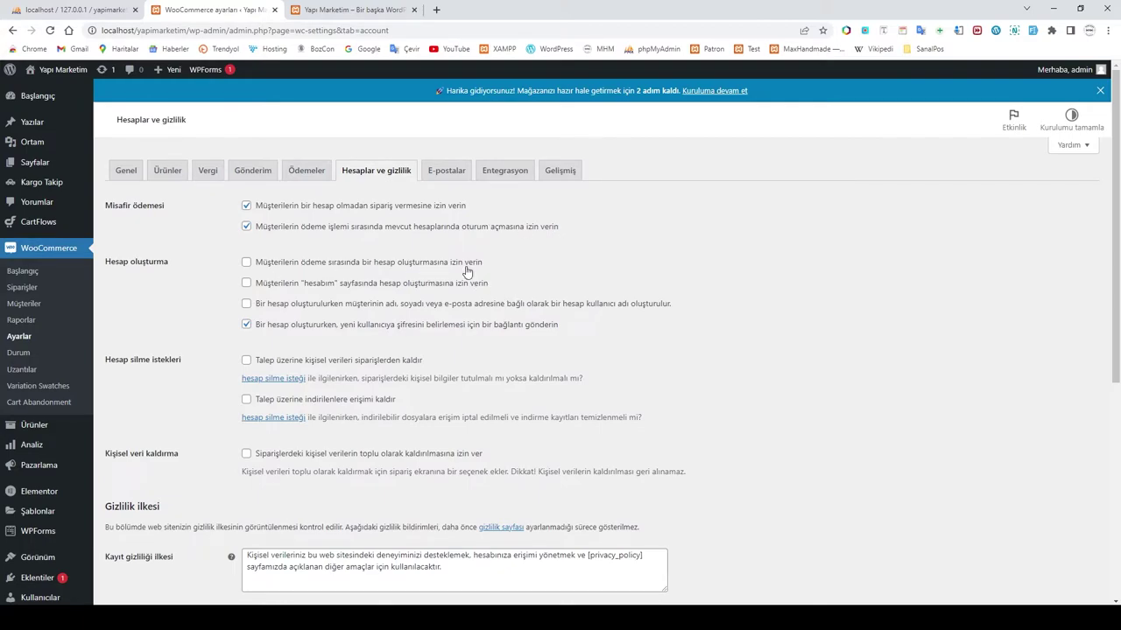
left_click(246, 262)
scroll(598, 285, "down", 3)
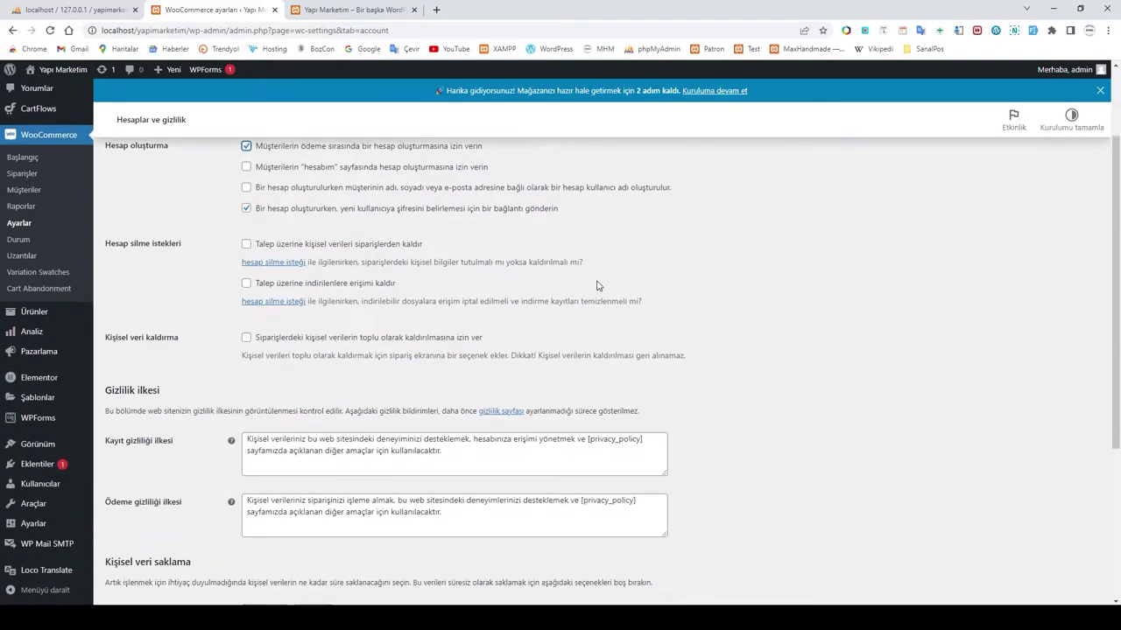
scroll(598, 285, "down", 2)
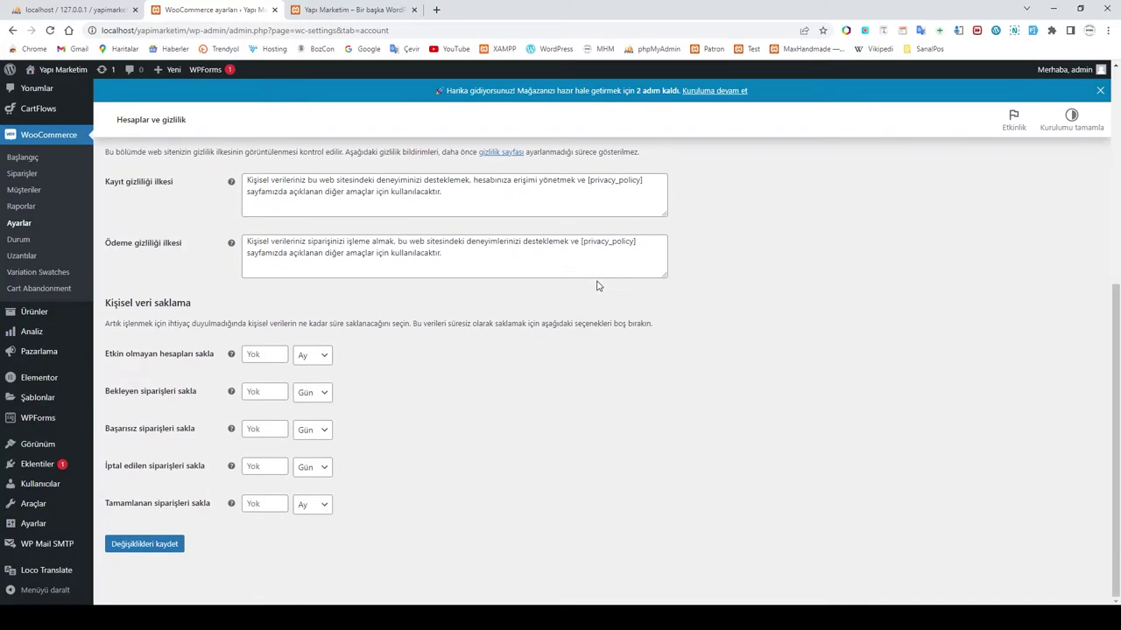
scroll(595, 293, "up", 5)
scroll(593, 295, "down", 5)
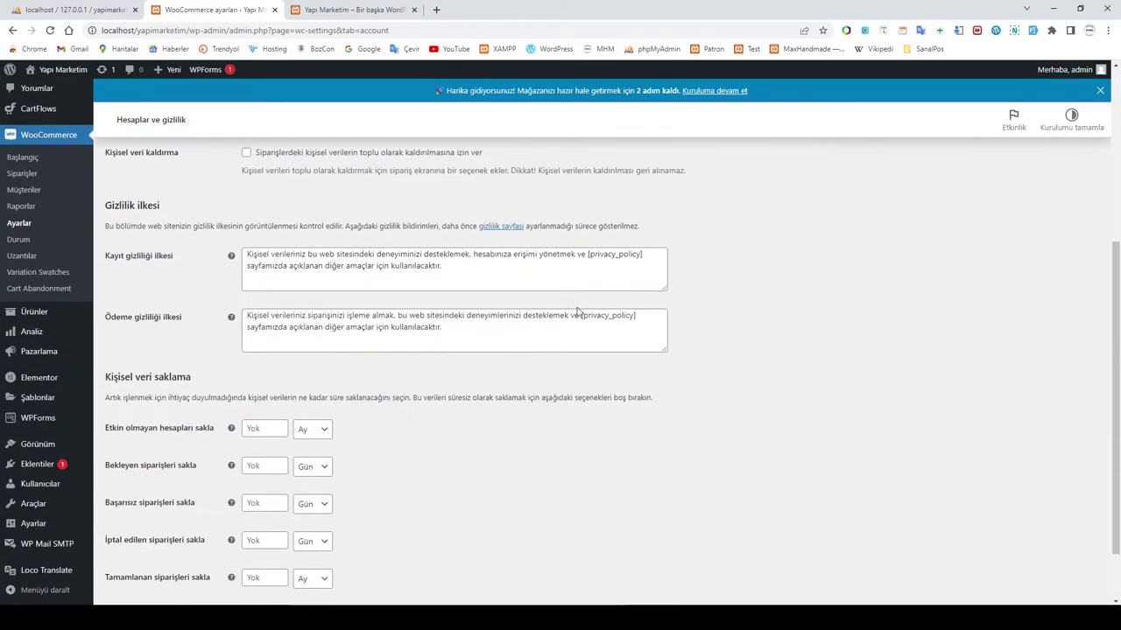
left_click(133, 544)
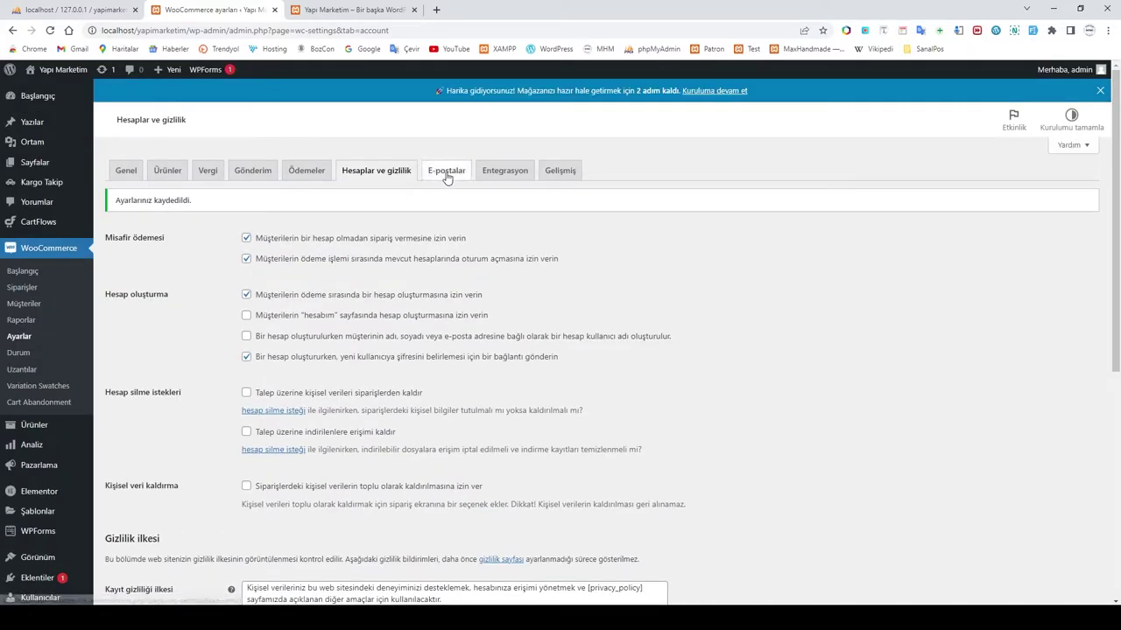
Step: Open the E-postalar tab and look through the notification list, sender and template options
left_click(446, 173)
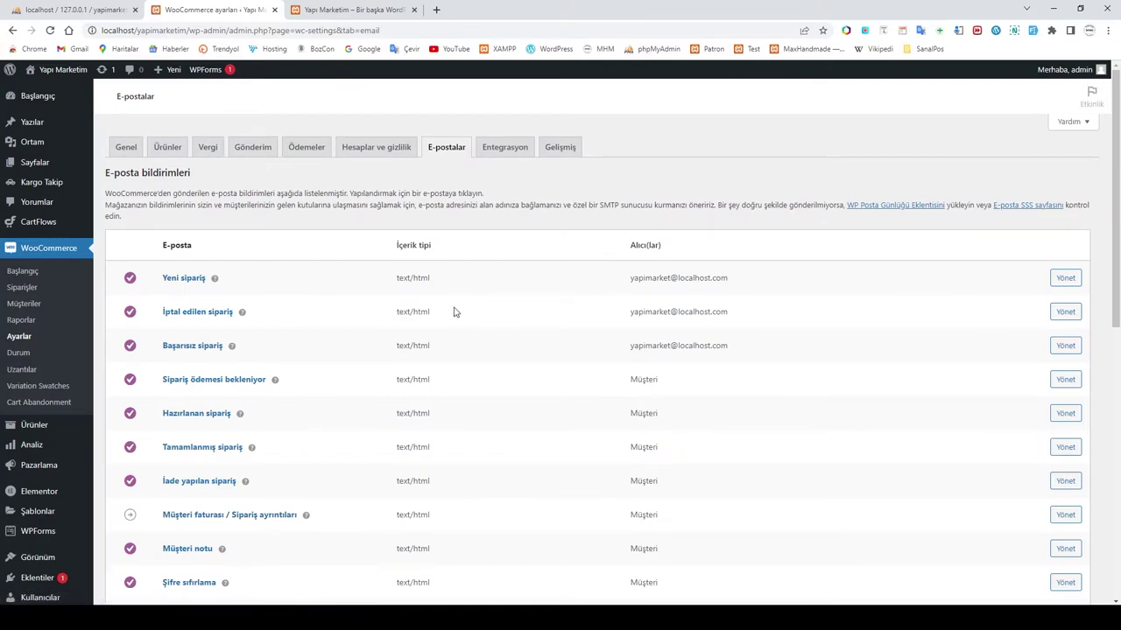
scroll(489, 314, "down", 1)
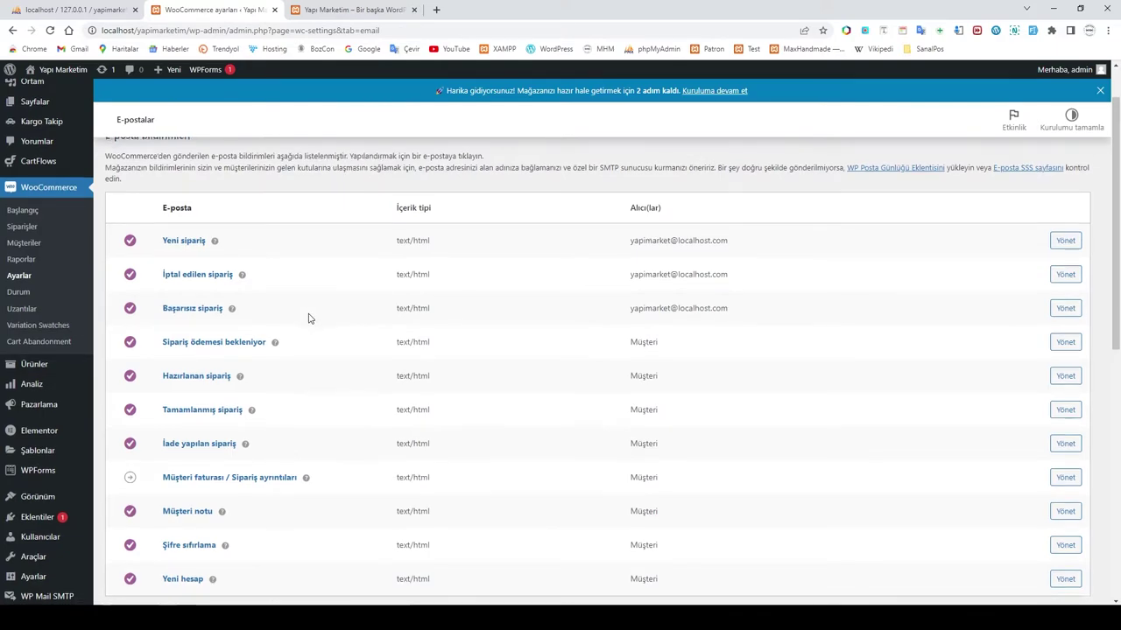
scroll(307, 319, "down", 4)
scroll(307, 319, "up", 3)
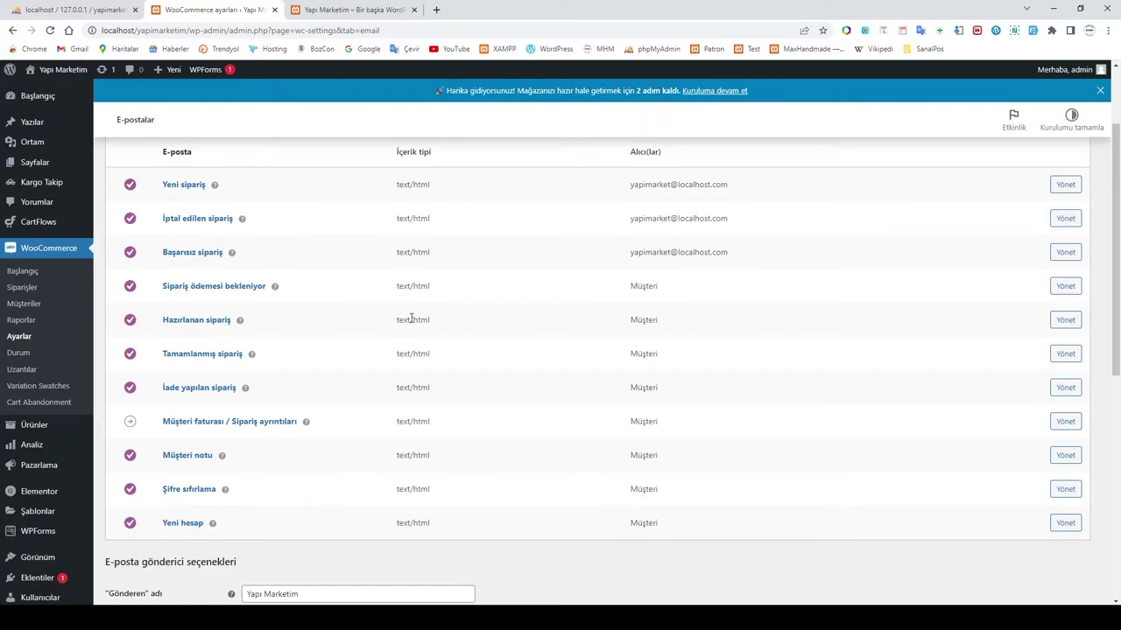
scroll(438, 321, "down", 2)
scroll(438, 321, "up", 3)
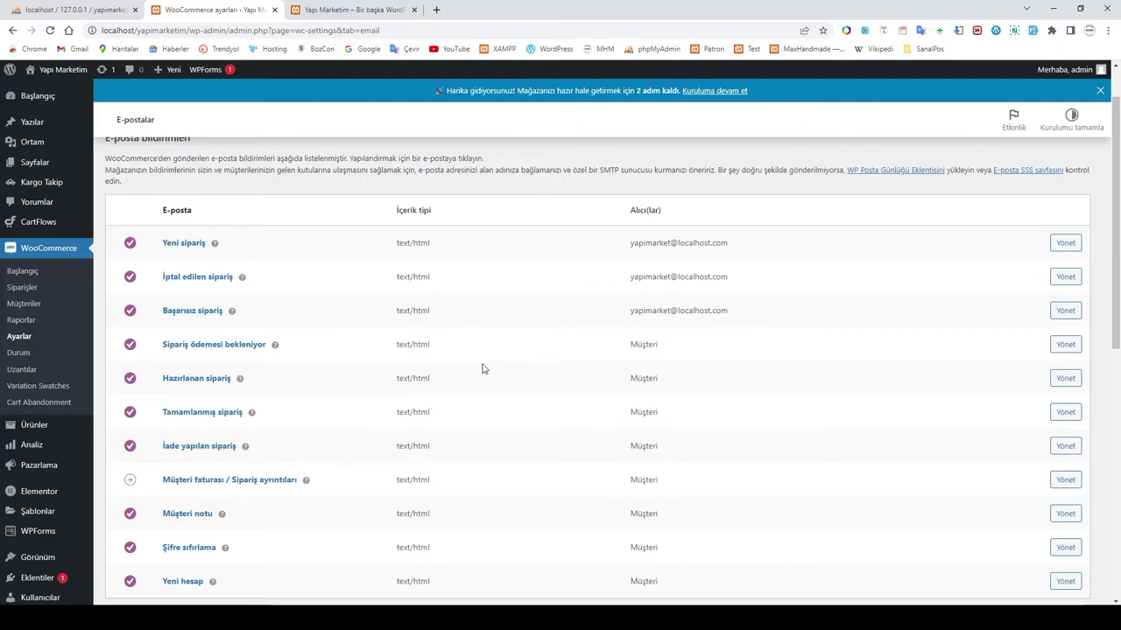
scroll(478, 368, "down", 4)
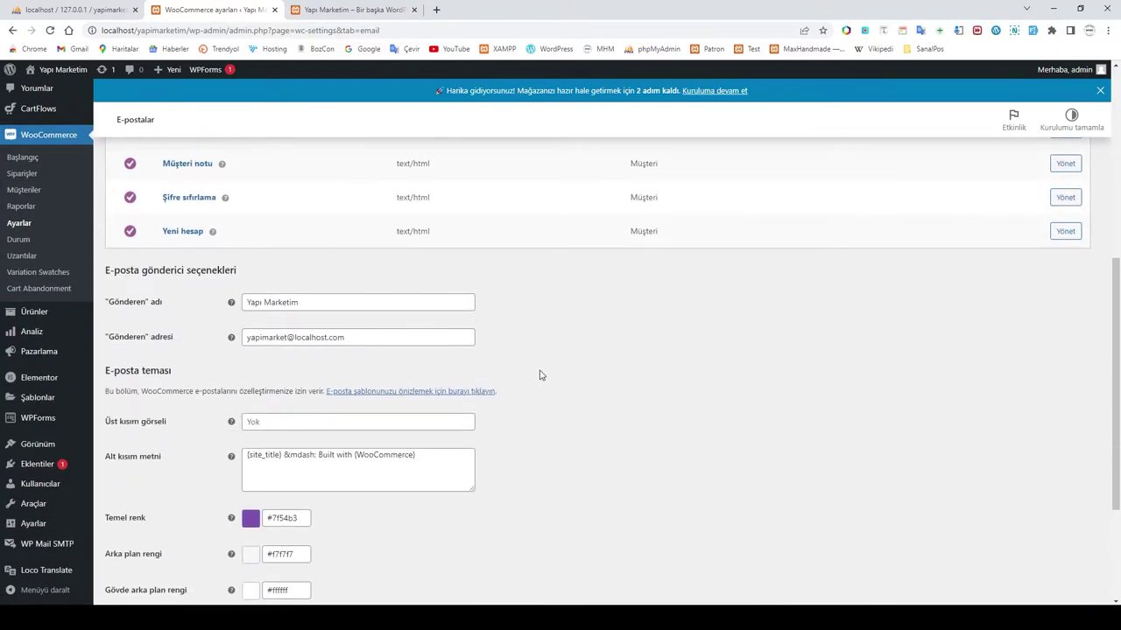
scroll(535, 376, "up", 4)
scroll(514, 368, "up", 2)
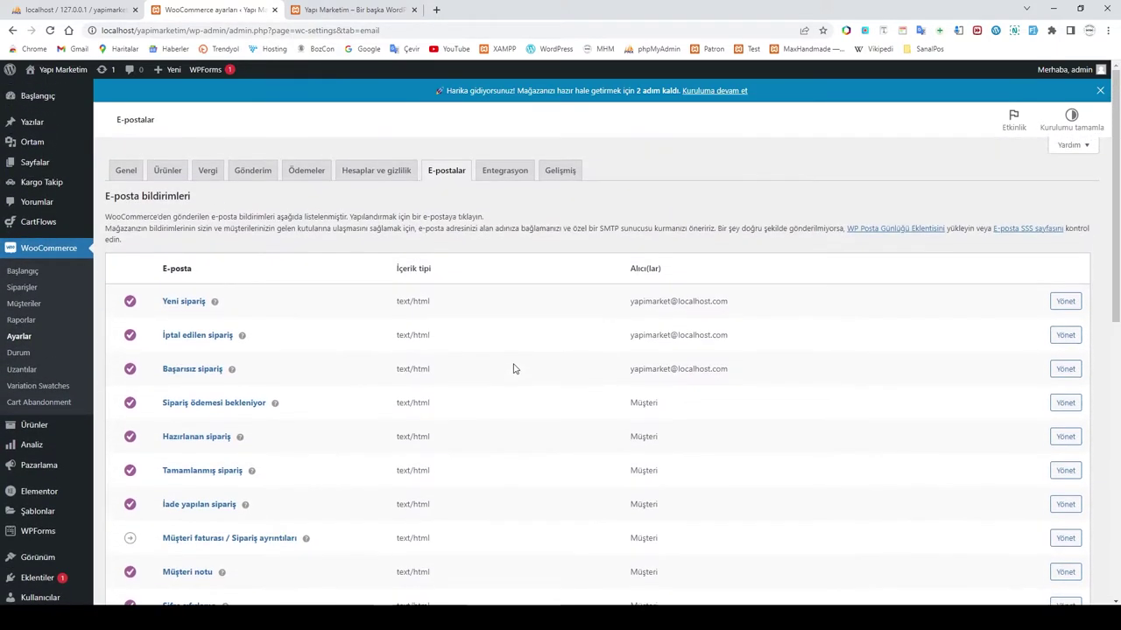
scroll(513, 369, "down", 5)
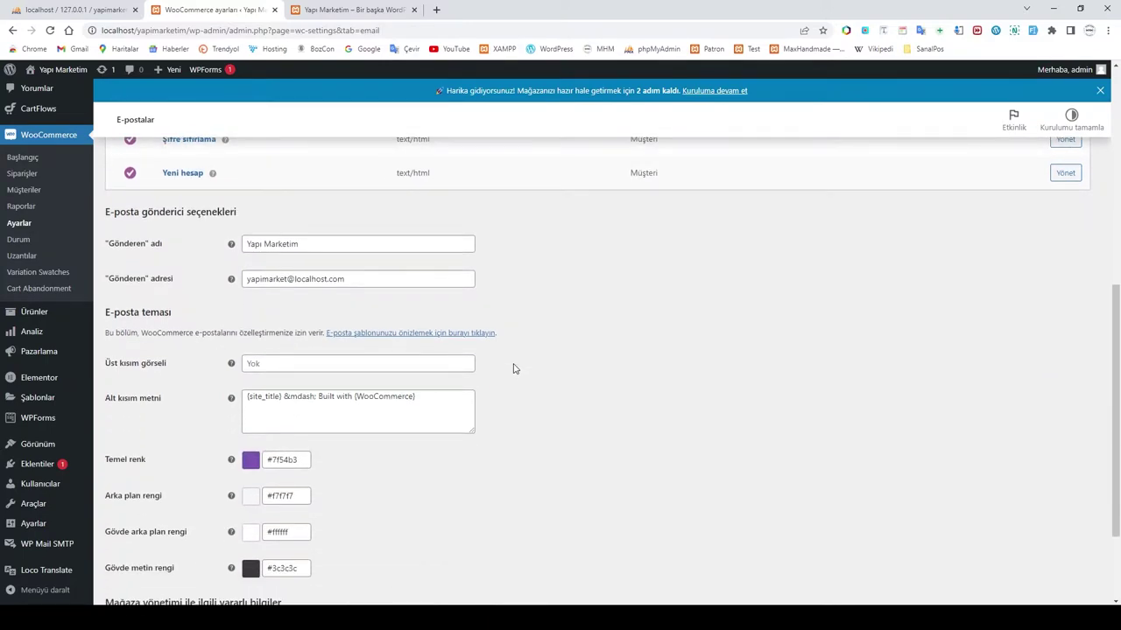
scroll(513, 369, "down", 2)
scroll(514, 368, "up", 7)
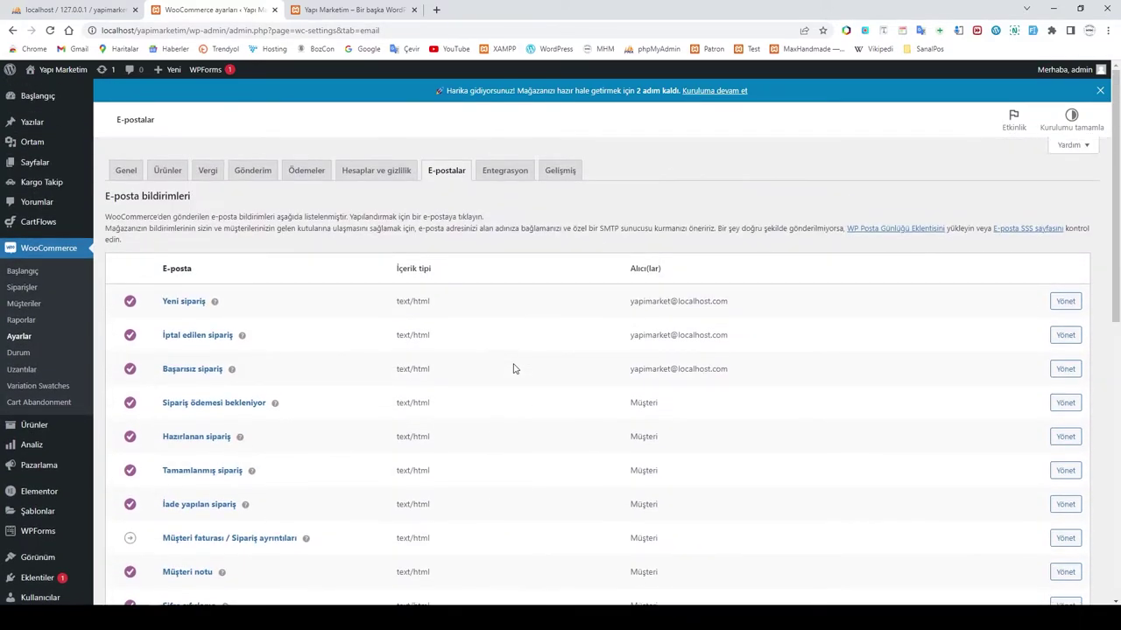
Step: Check the Entegrasyon tab, then review the Gelişmiş page setup and endpoints before heading to Başlangıç
left_click(505, 172)
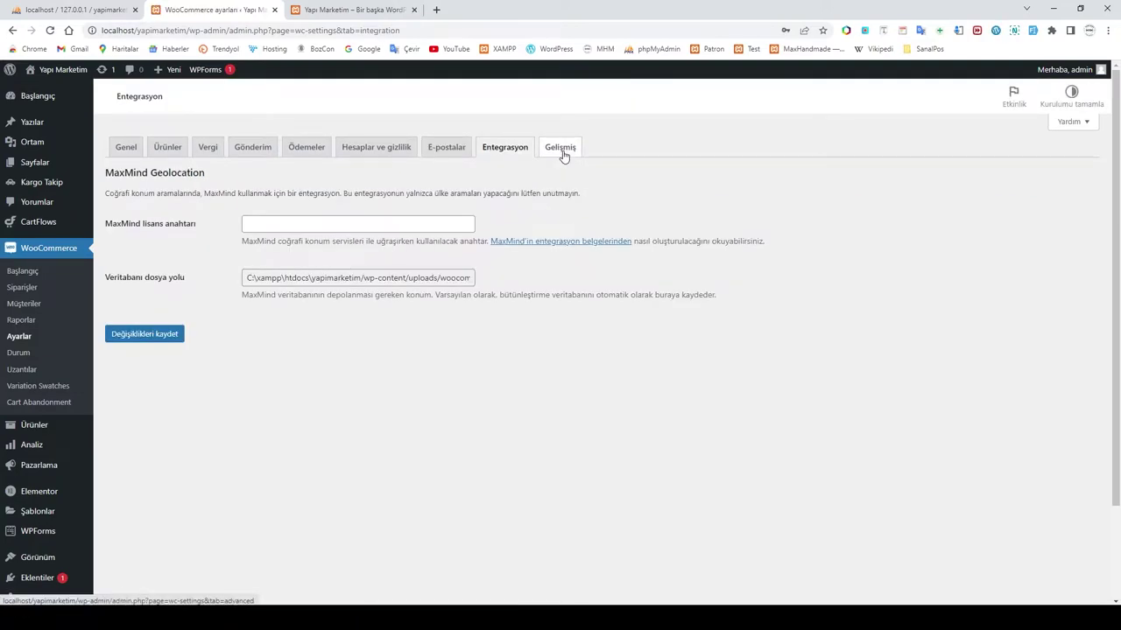
left_click(564, 173)
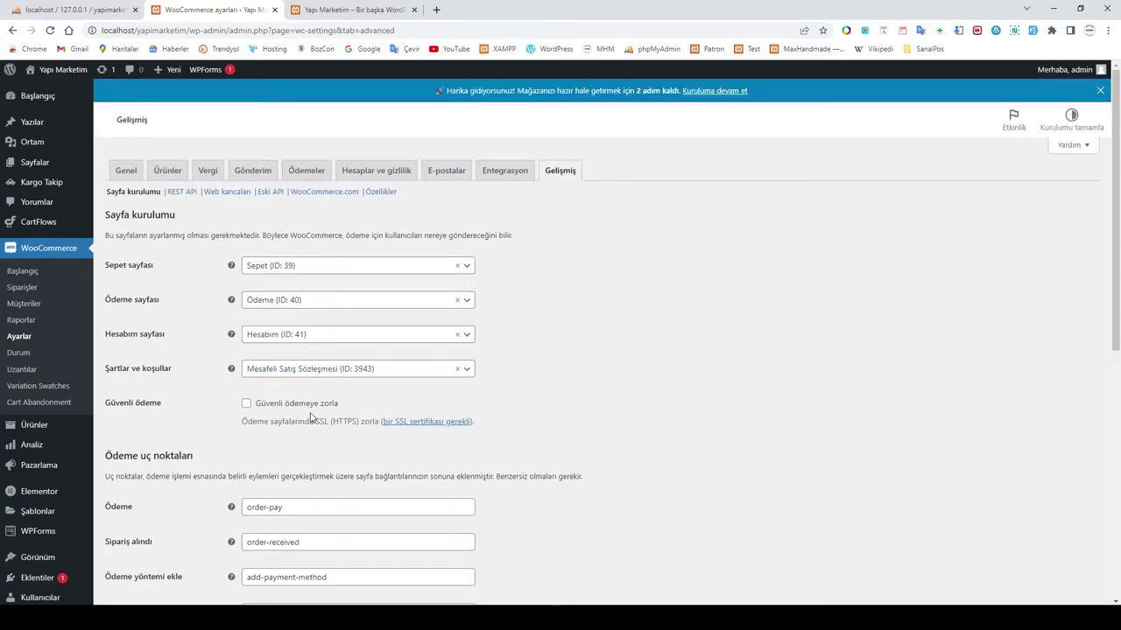
scroll(554, 373, "down", 2)
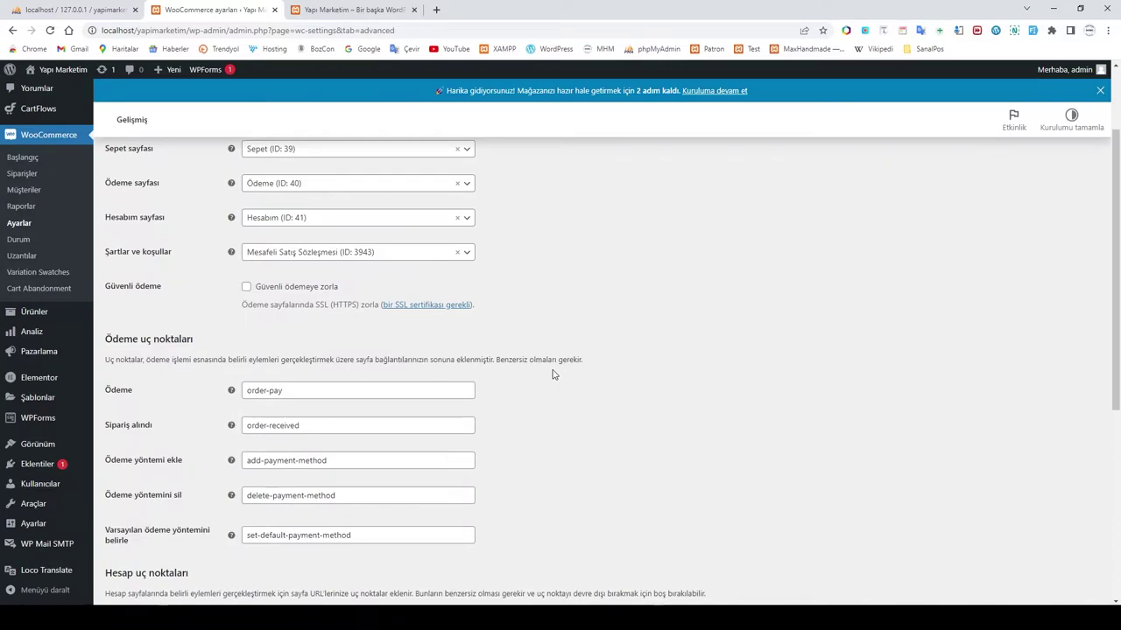
scroll(553, 373, "down", 6)
scroll(550, 371, "up", 4)
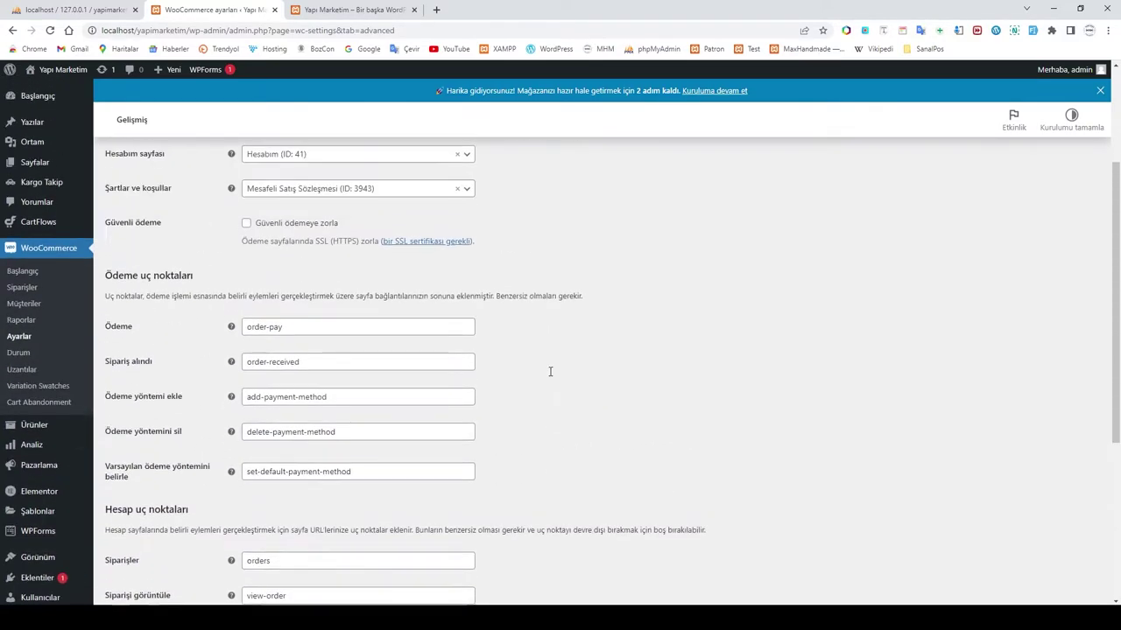
scroll(550, 371, "up", 3)
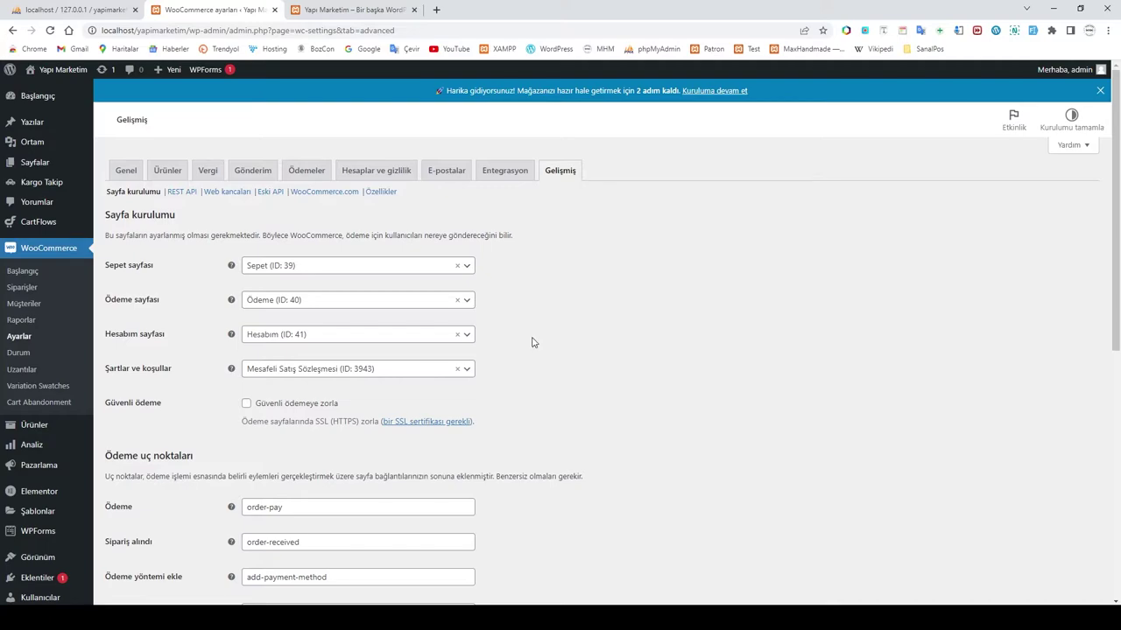
left_click(38, 252)
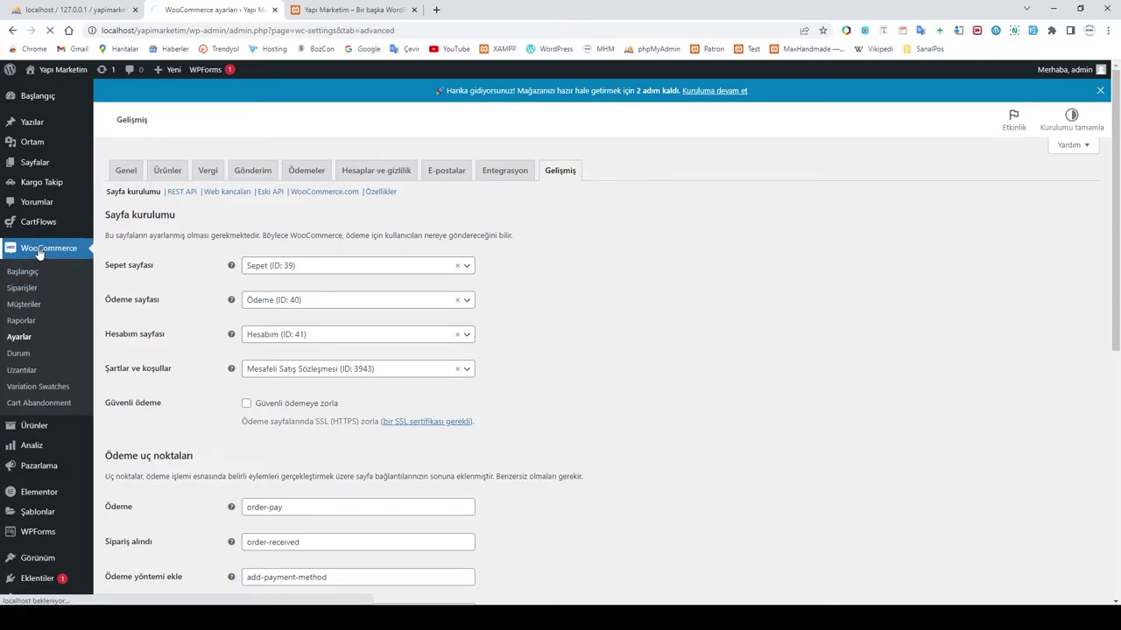
Step: Resume store setup, submit the store details and decline sharing usage data
left_click(715, 92)
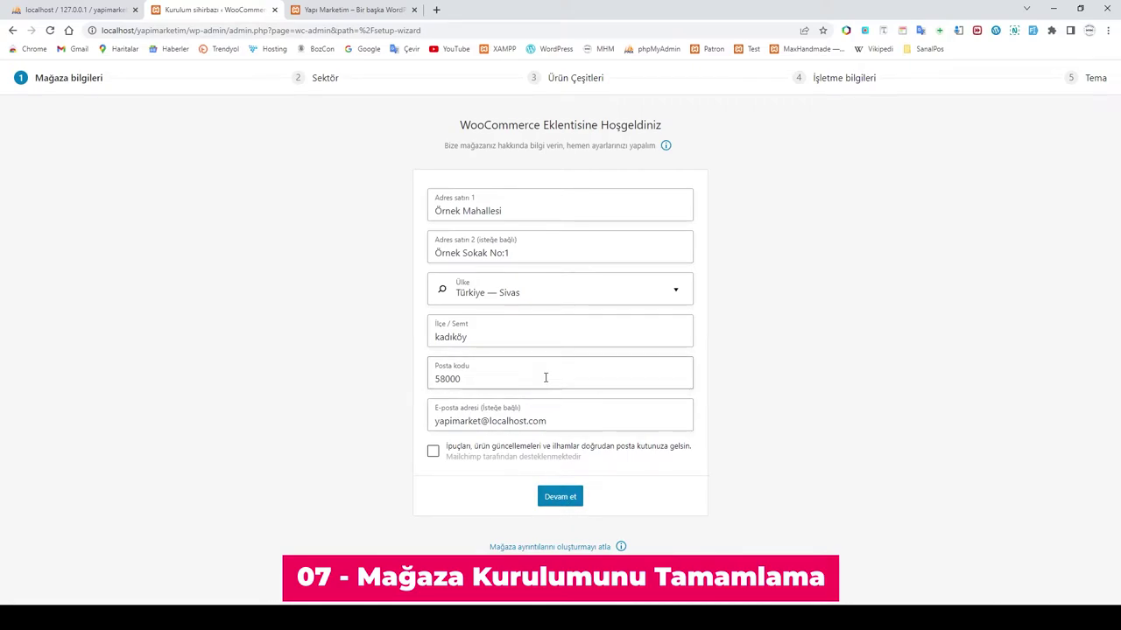
left_click(563, 500)
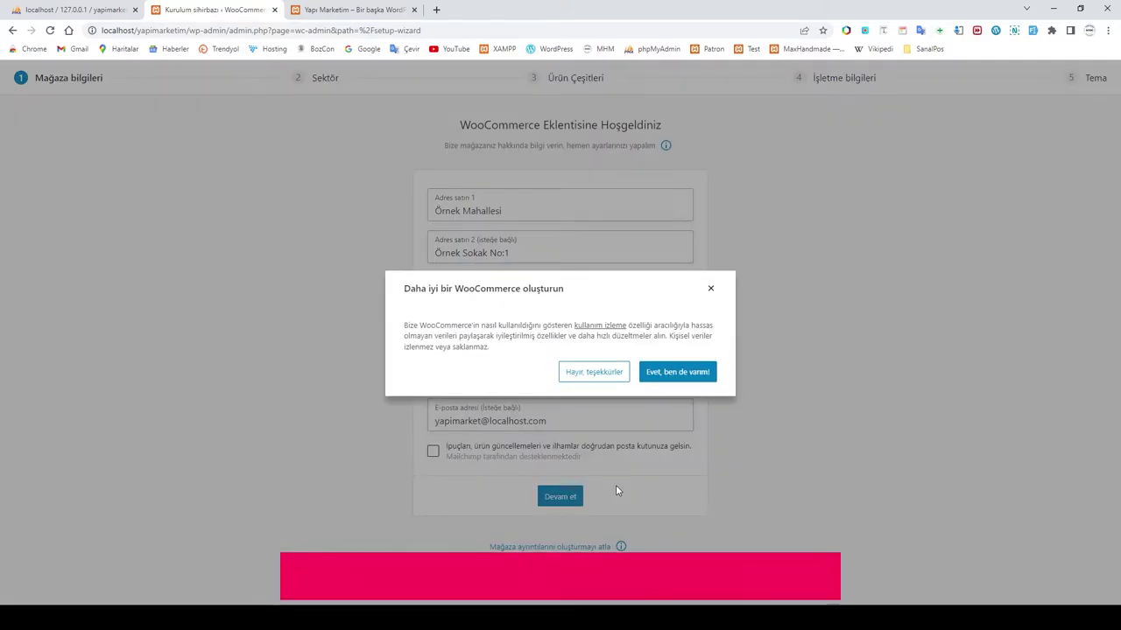
left_click(601, 374)
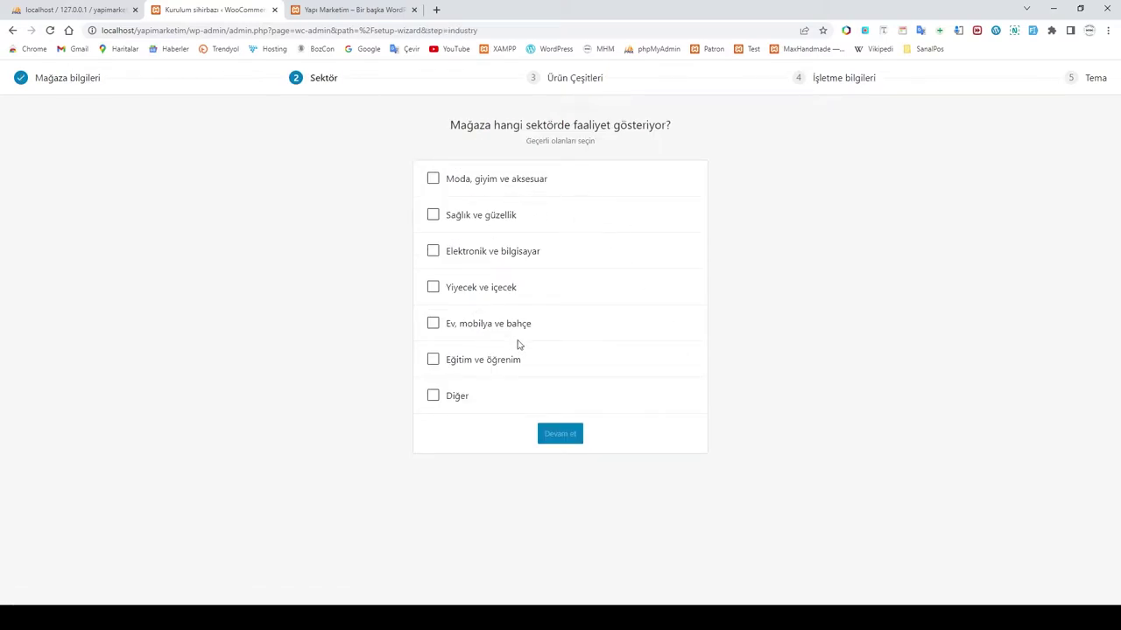
Step: Choose Ev, mobilya ve bahçe as the industry and keep Fiziksel ürünler as product type
left_click(433, 324)
left_click(565, 435)
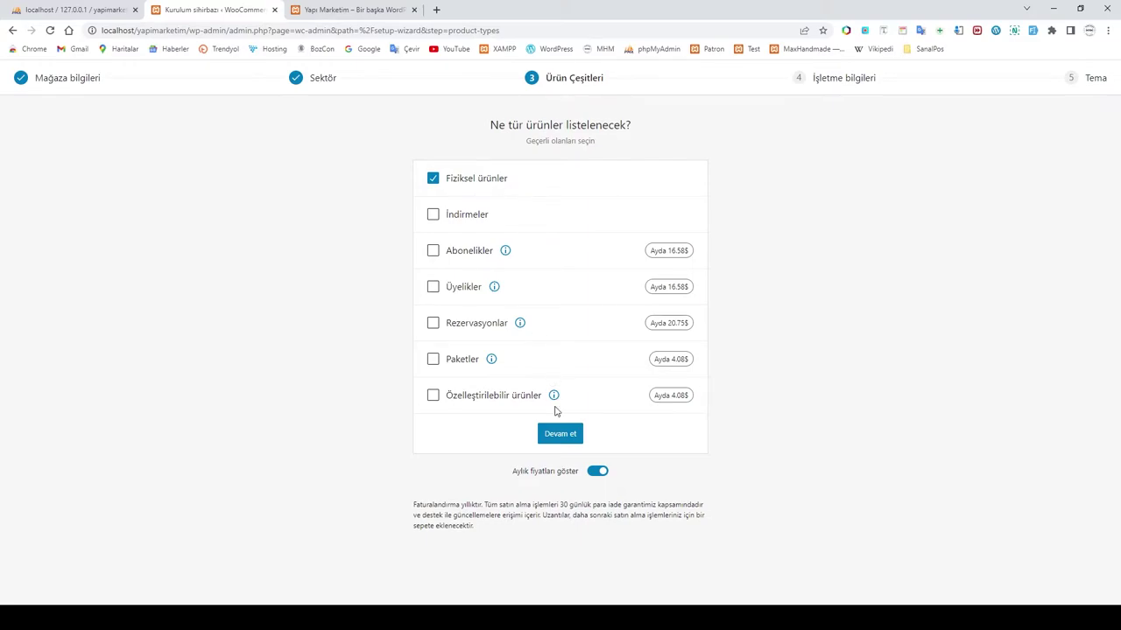
left_click(561, 436)
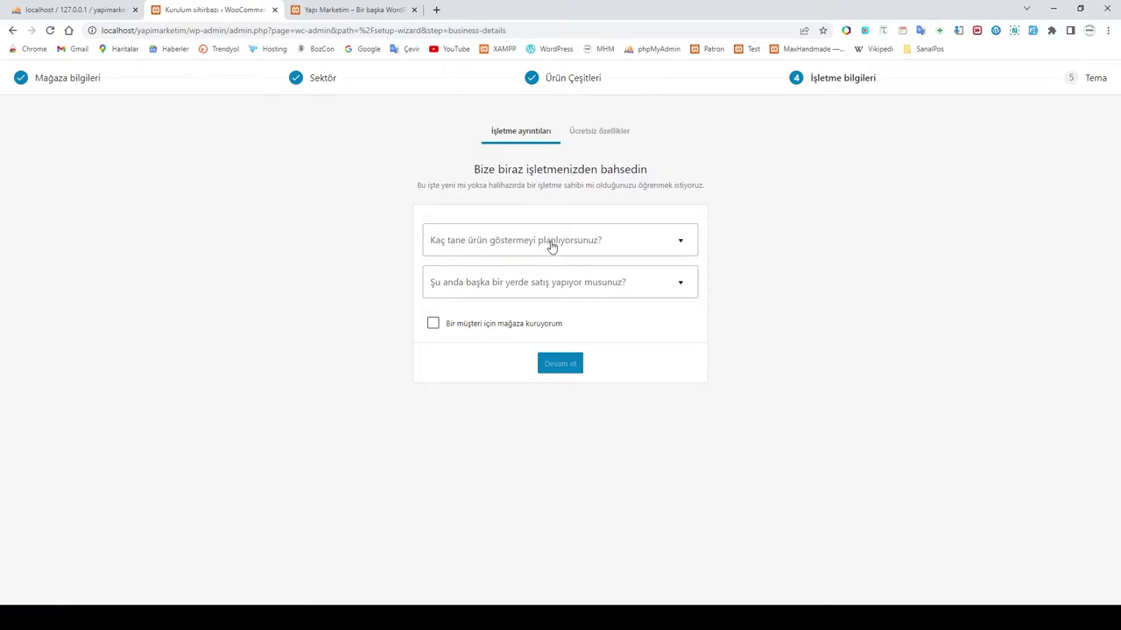
Step: Answer 1 - 10 planned products and Hayır to selling on other channels
left_click(552, 245)
left_click(470, 315)
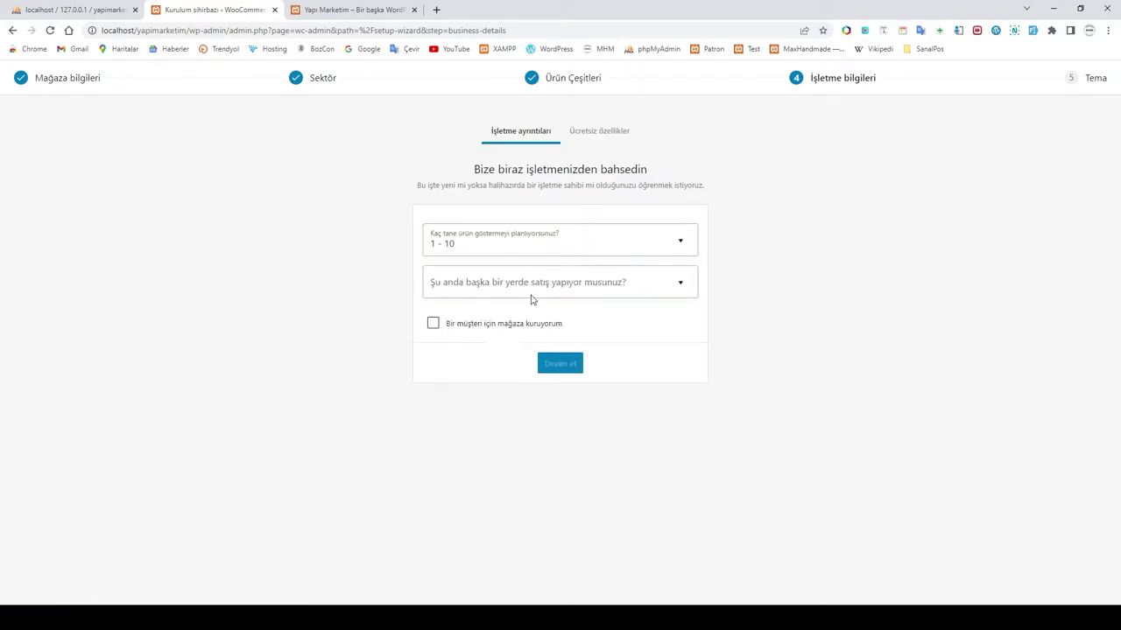
left_click(530, 285)
left_click(498, 317)
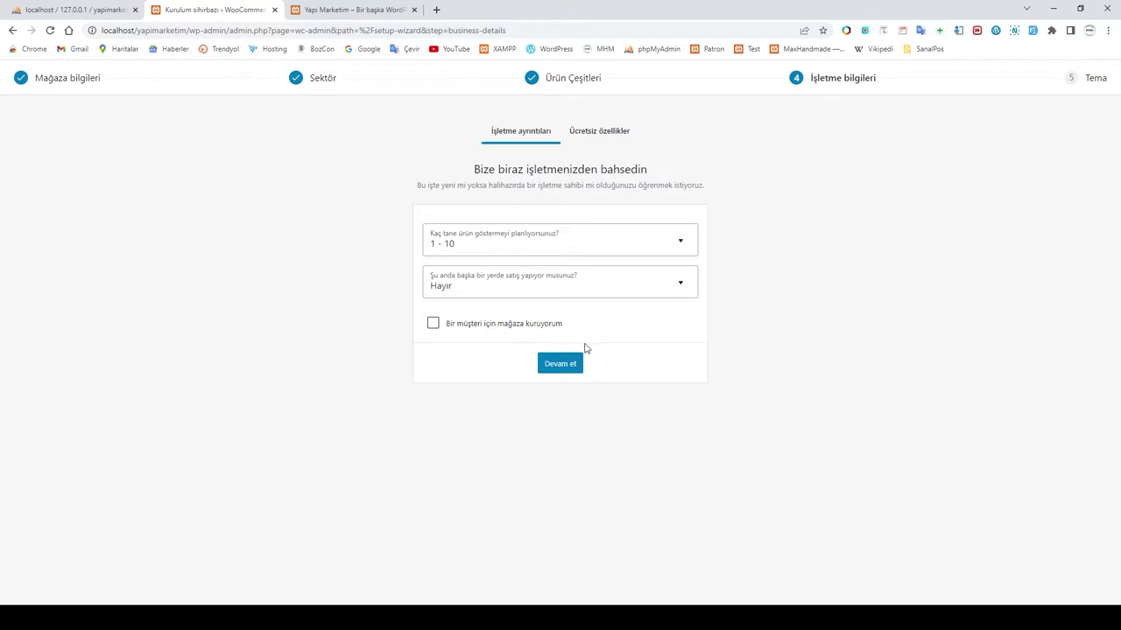
left_click(560, 368)
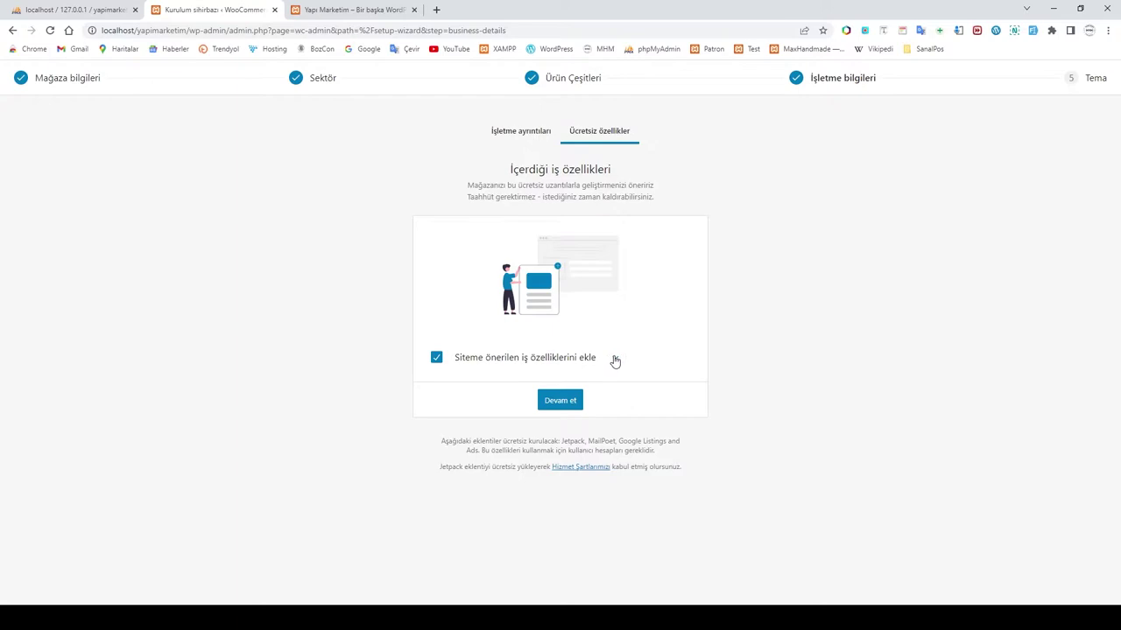
Step: Install the suggested free extras, excluding Google Listings and Ads
left_click(614, 358)
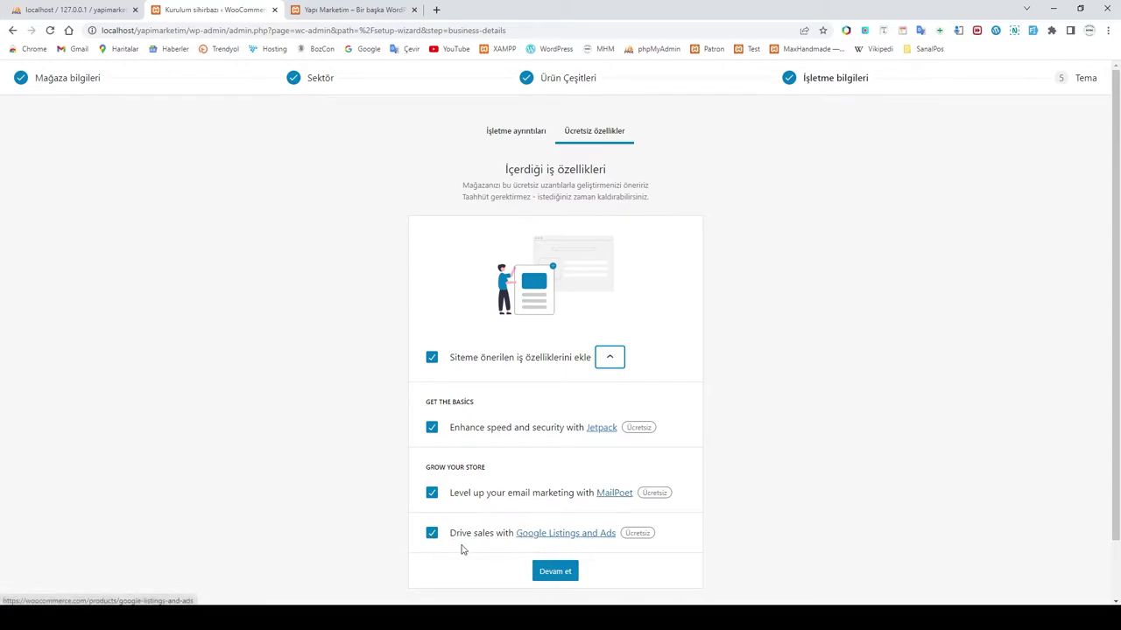
left_click(430, 534)
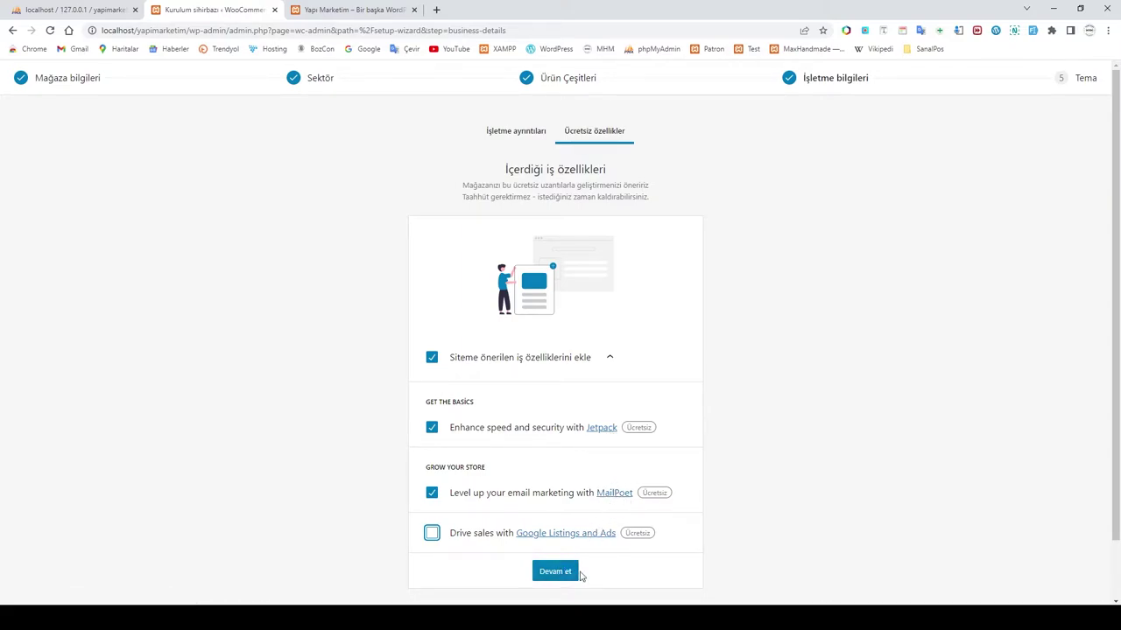
left_click(553, 576)
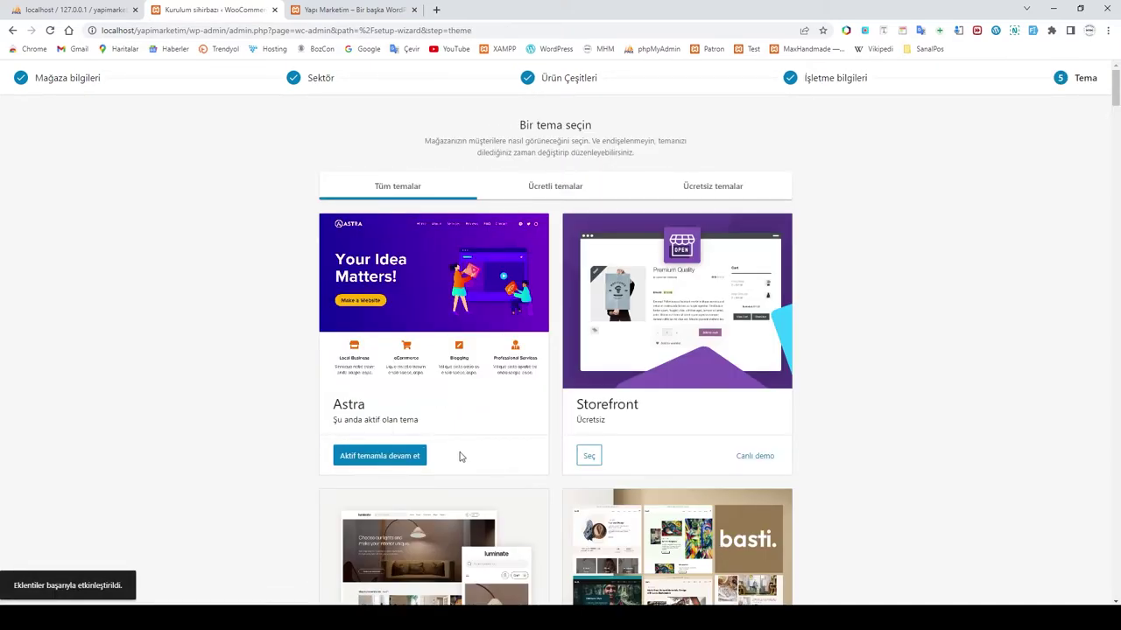
Step: Continue with the active Astra theme and go to the WooCommerce Başlangıç home page
left_click(391, 461)
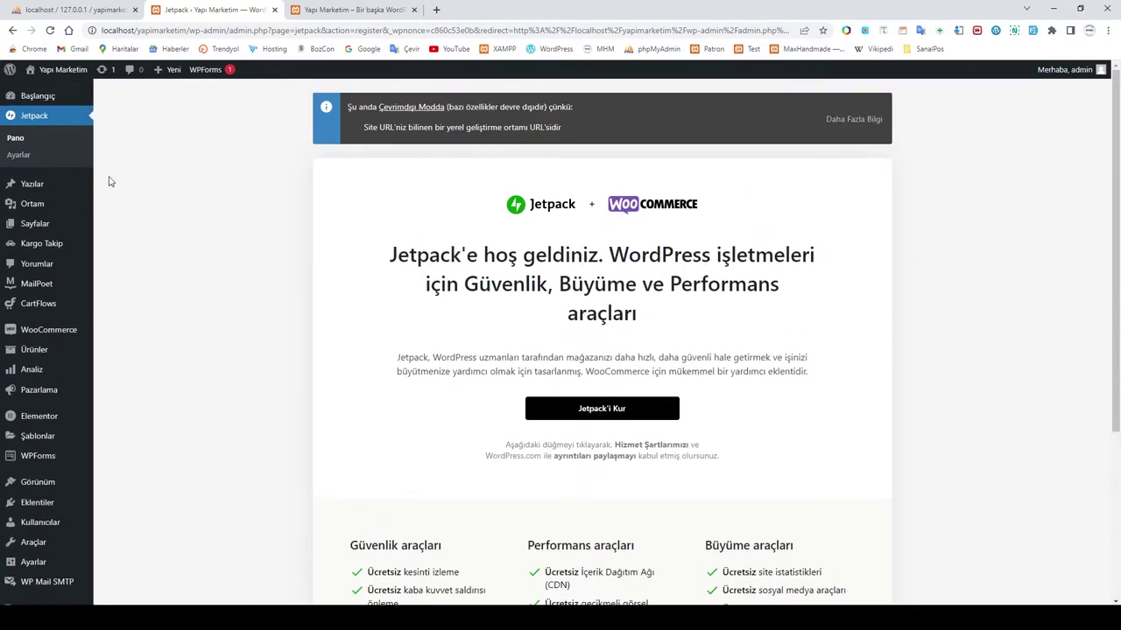
mouse_move(40, 333)
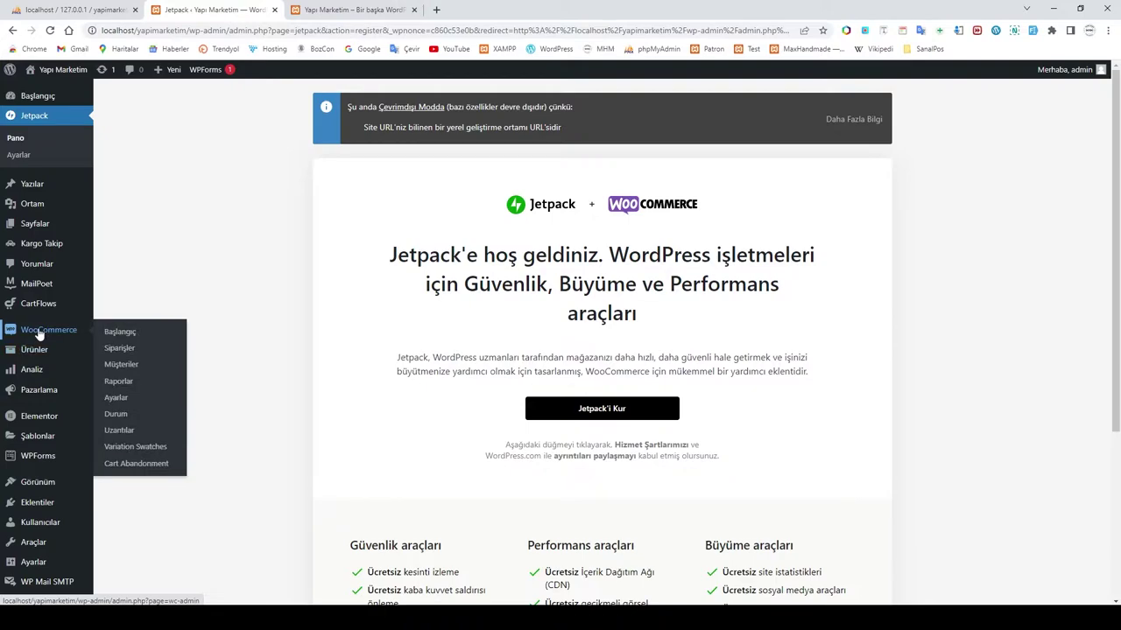
left_click(175, 332)
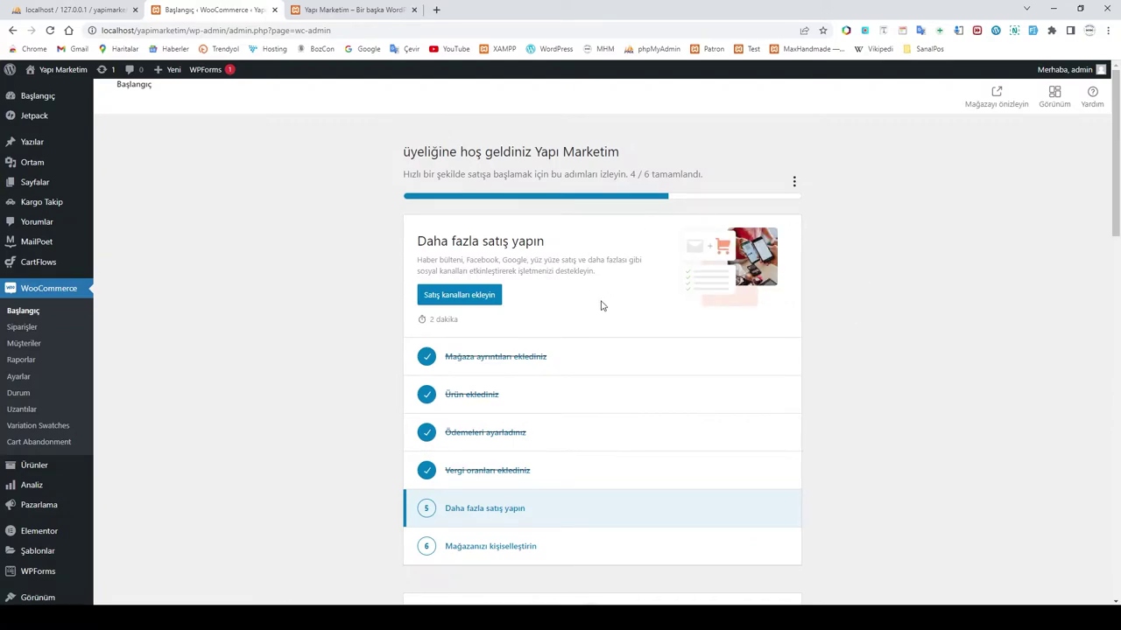
Step: Skip the logo and mark the 'Mağazanızı kişiselleştirin' task complete
left_click(795, 184)
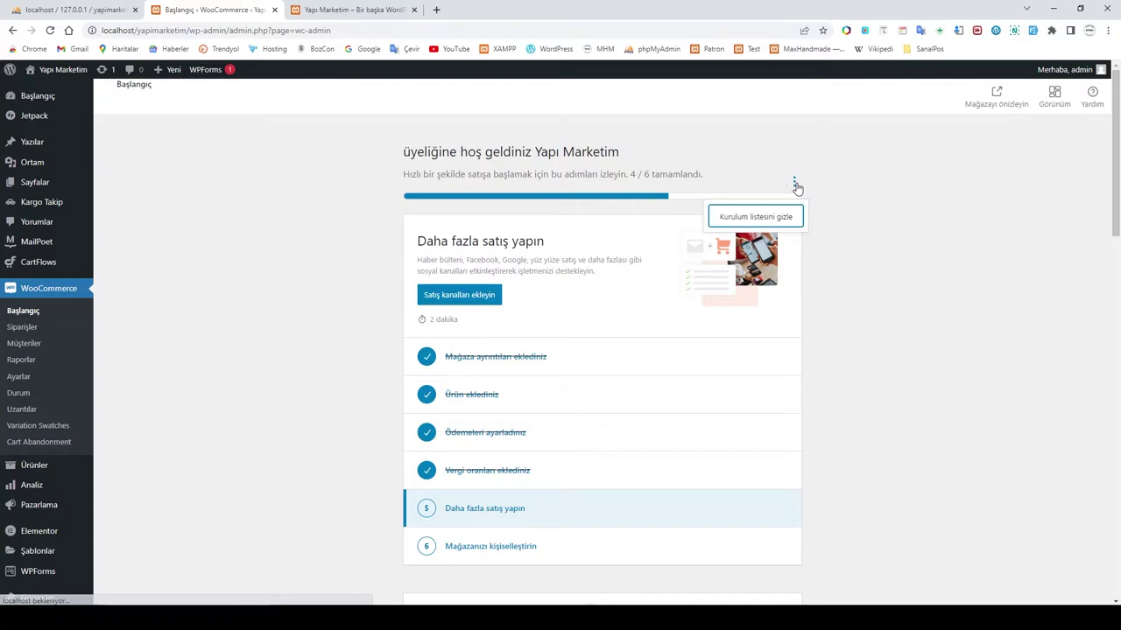
left_click(854, 332)
scroll(851, 327, "down", 2)
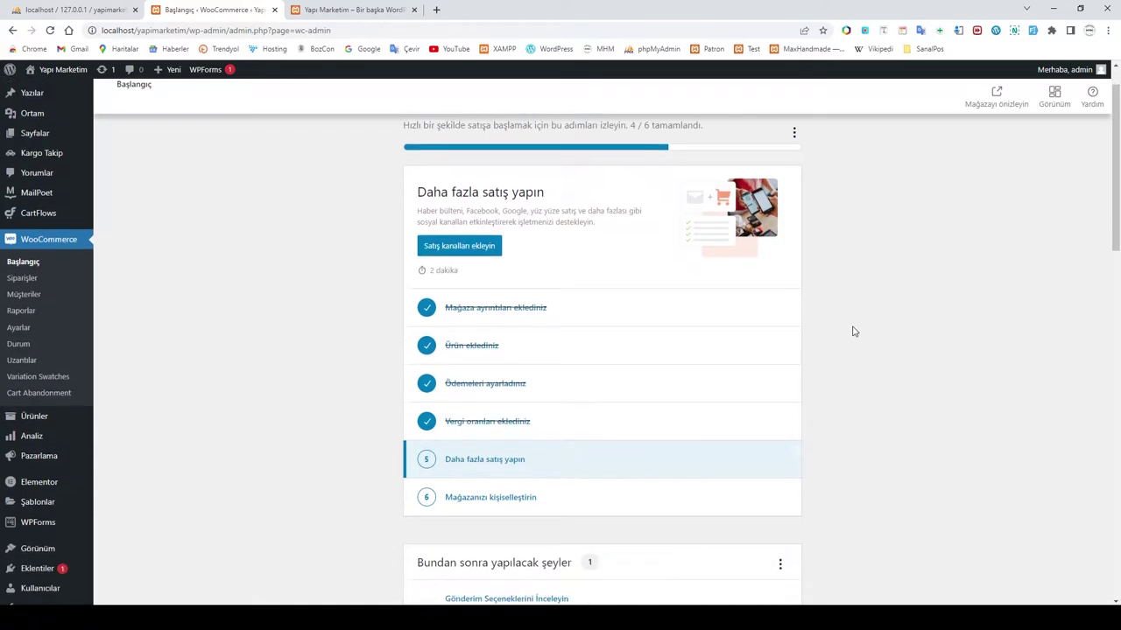
left_click(478, 380)
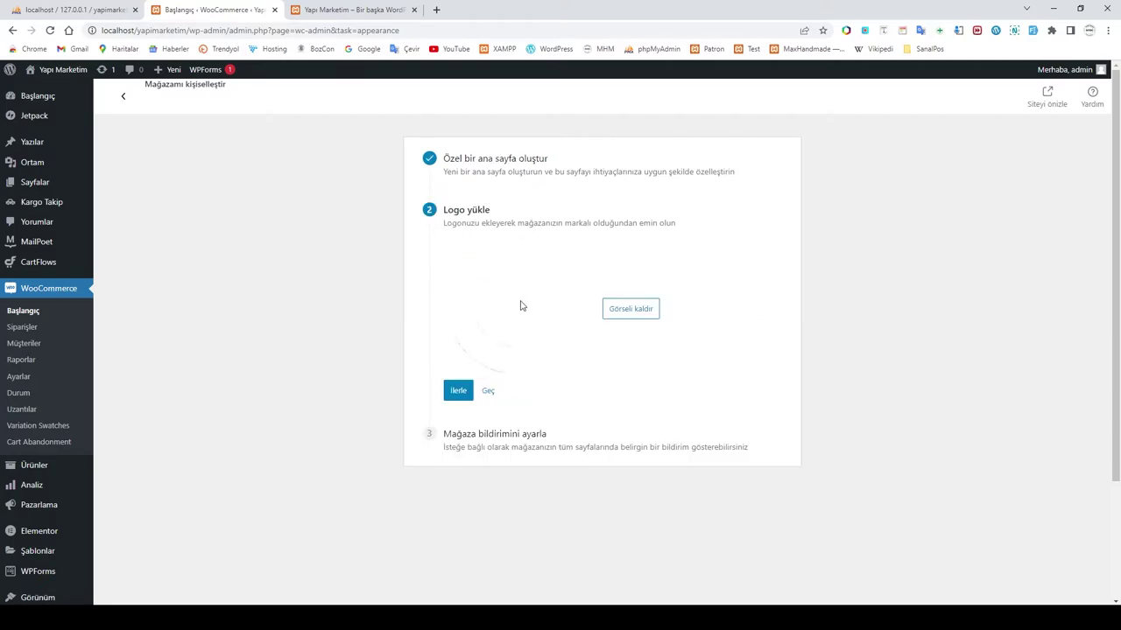
left_click(488, 391)
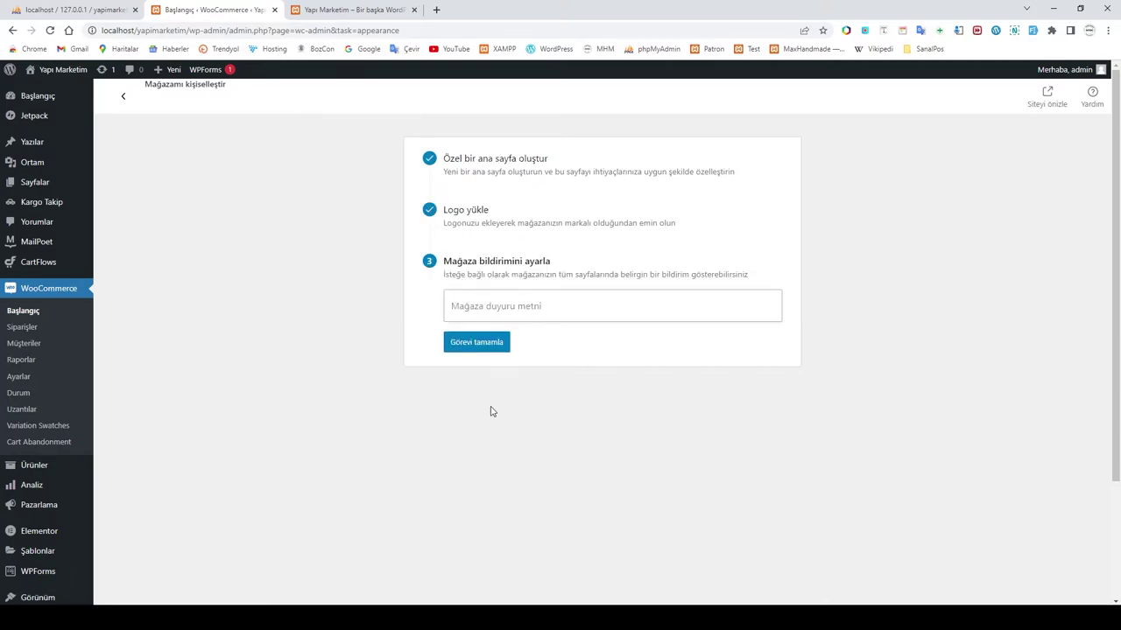
left_click(483, 348)
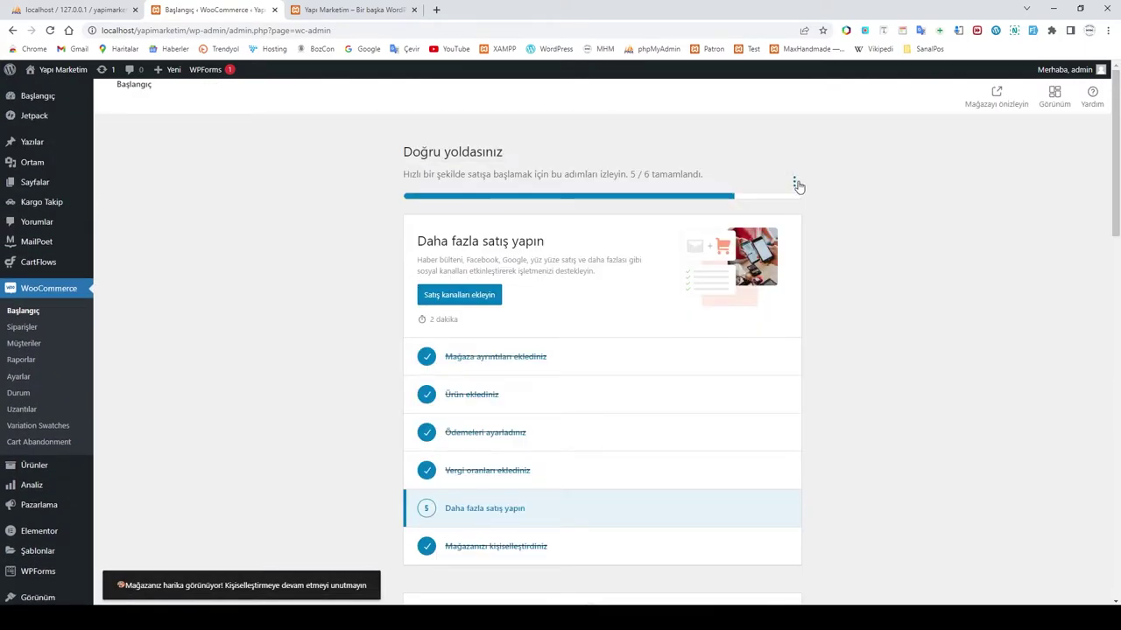
Step: Hide the setup task list and open the shipping options review task
left_click(794, 182)
left_click(763, 218)
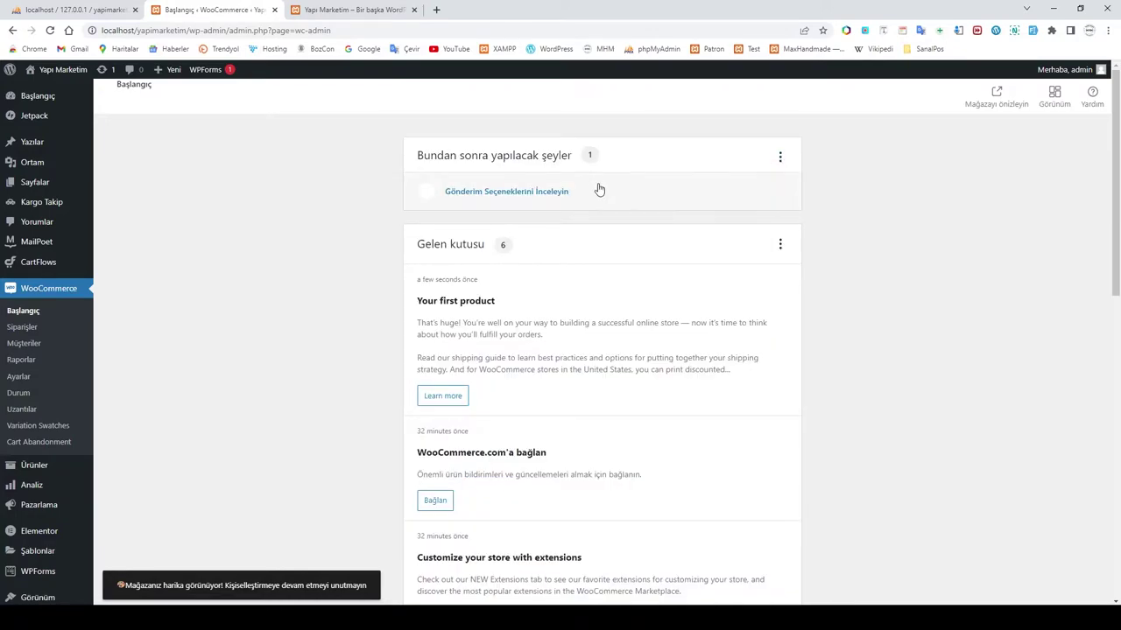
left_click(481, 200)
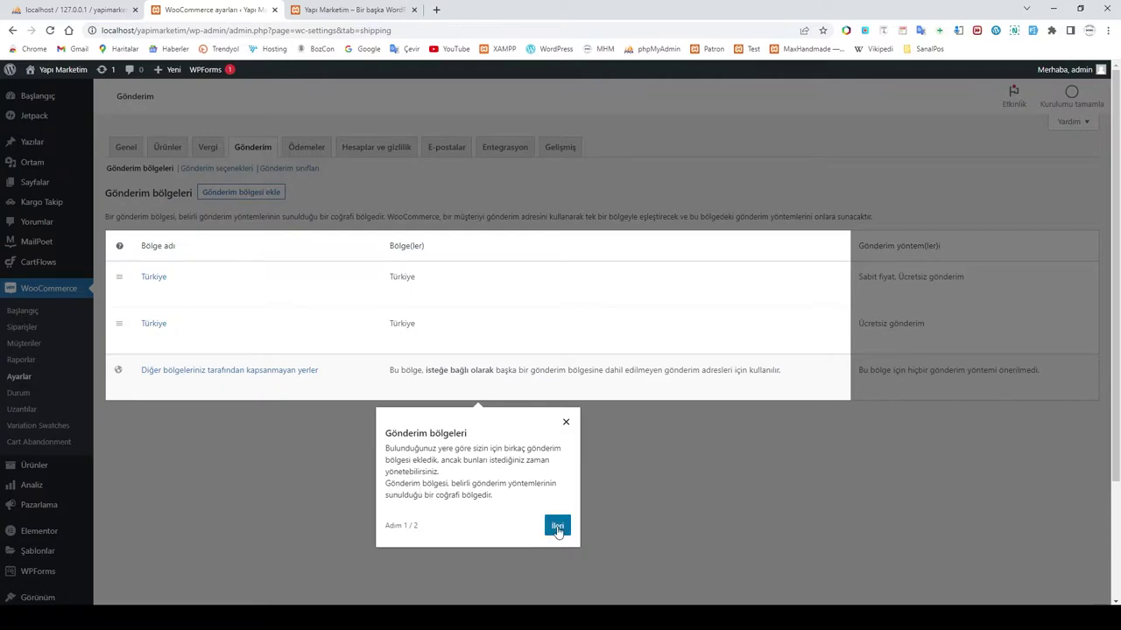
Step: Finish the shipping zones tour, delete the second free-shipping-only Türkiye zone, and return to the WooCommerce home page
left_click(557, 527)
left_click(821, 359)
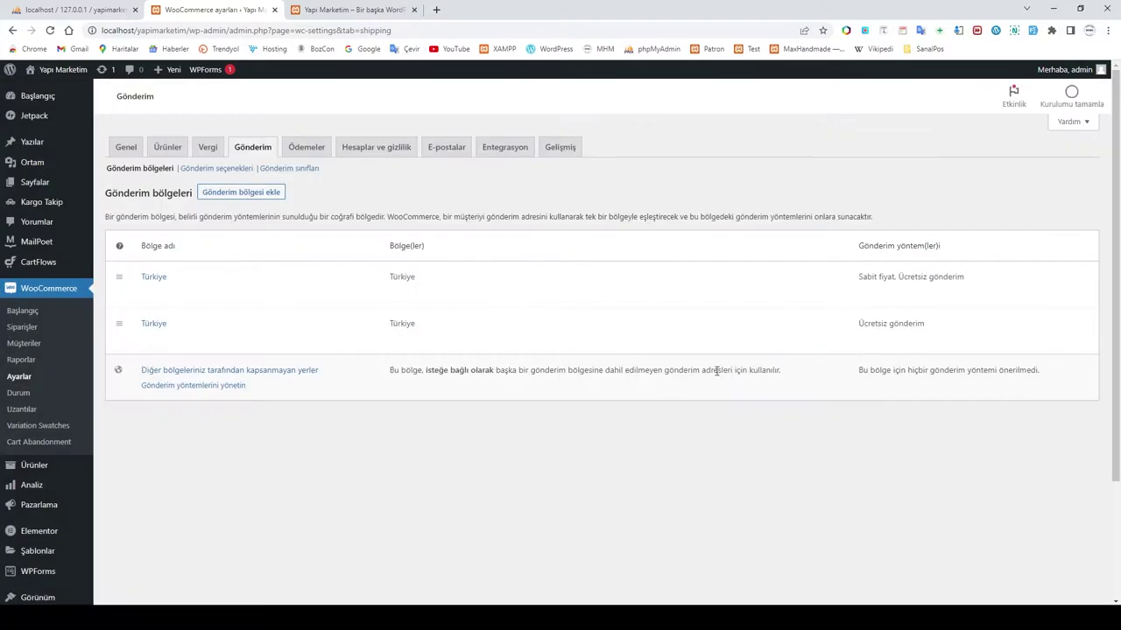
left_click(179, 342)
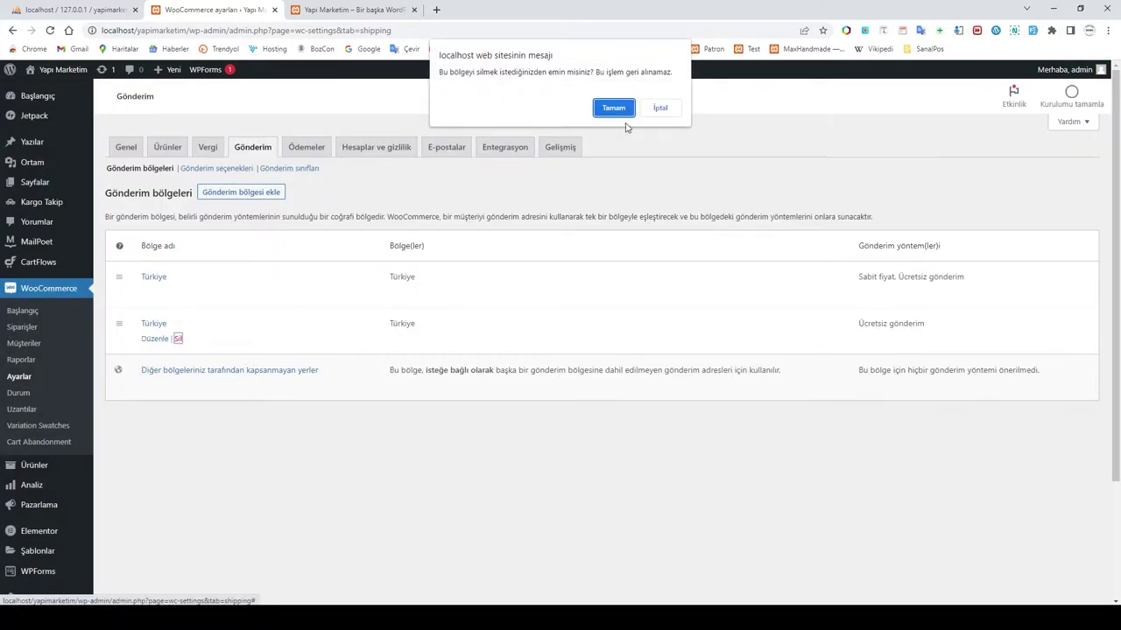
left_click(616, 107)
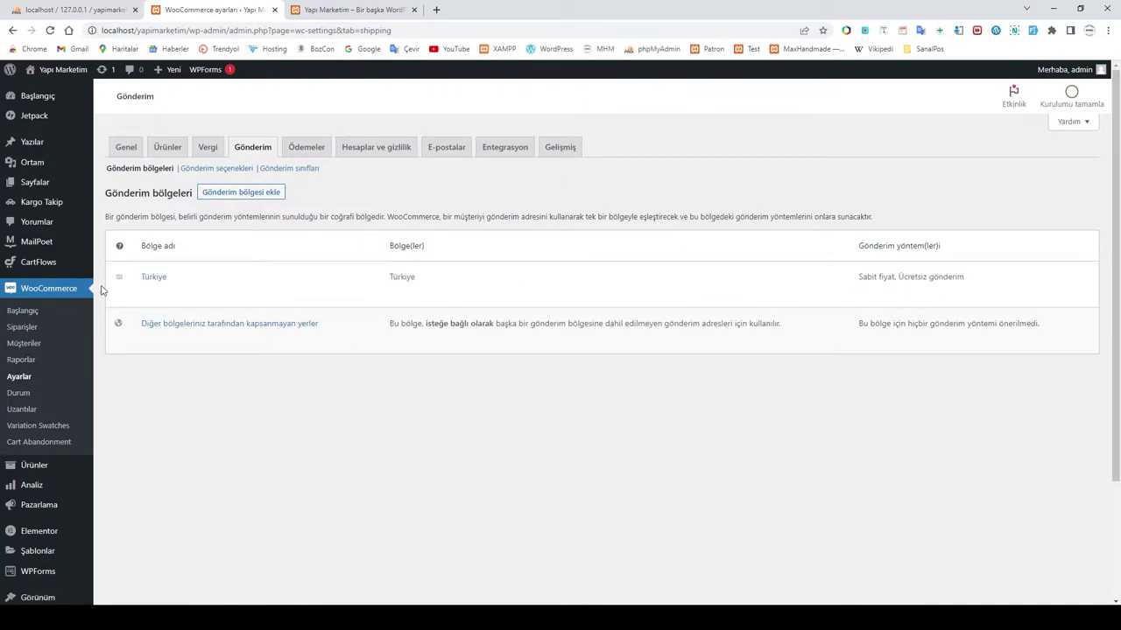
left_click(19, 289)
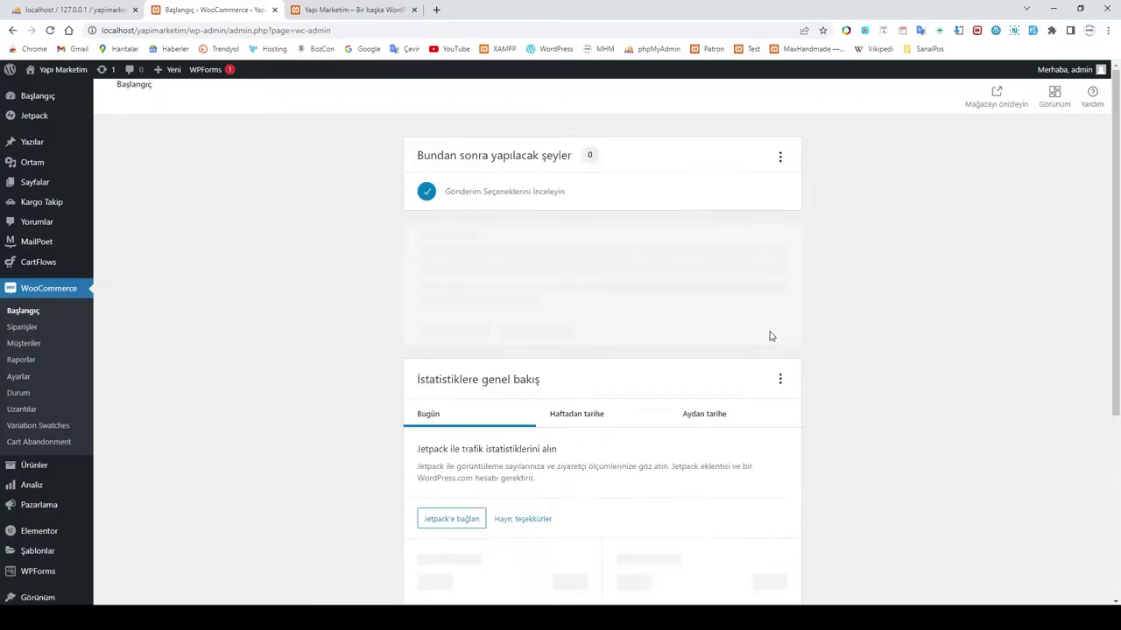
Step: Hide the 'Bundan sonra yapılacak şeyler' panel and dismiss all inbox messages with 'Evet, tümünü kapat'
left_click(781, 158)
left_click(754, 193)
left_click(782, 161)
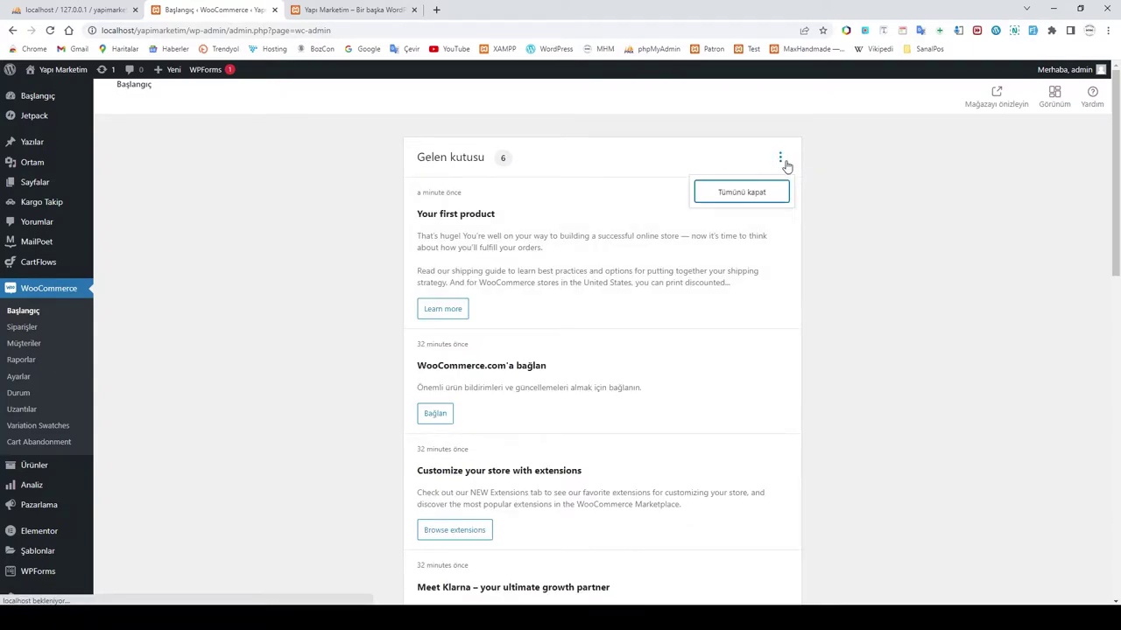
left_click(744, 191)
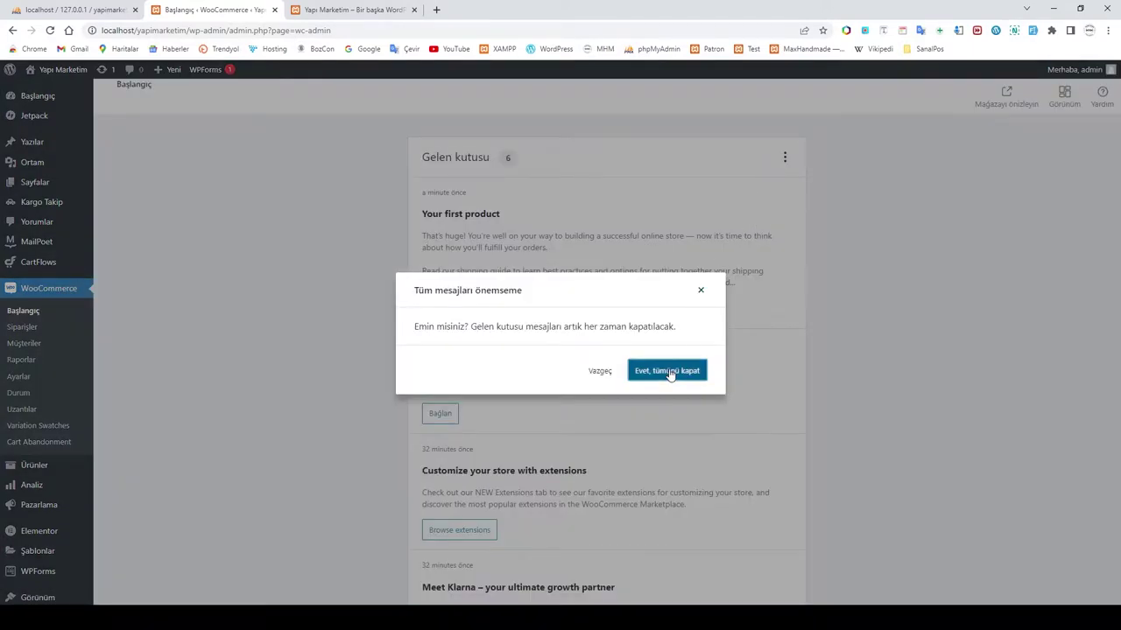
left_click(668, 372)
scroll(815, 366, "down", 3)
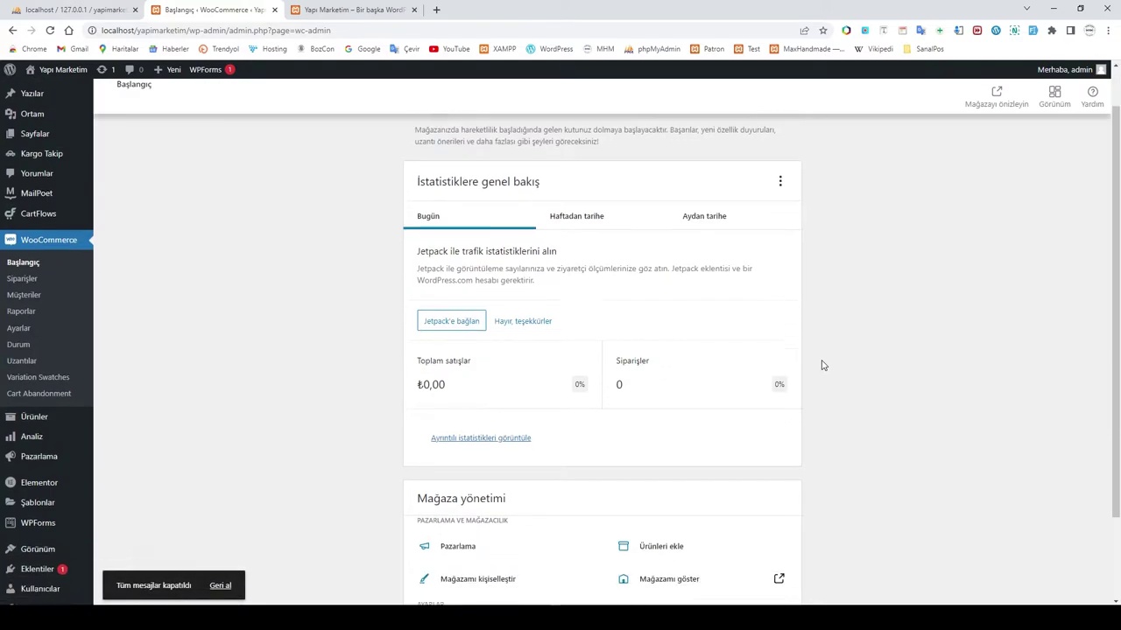
scroll(796, 372, "up", 2)
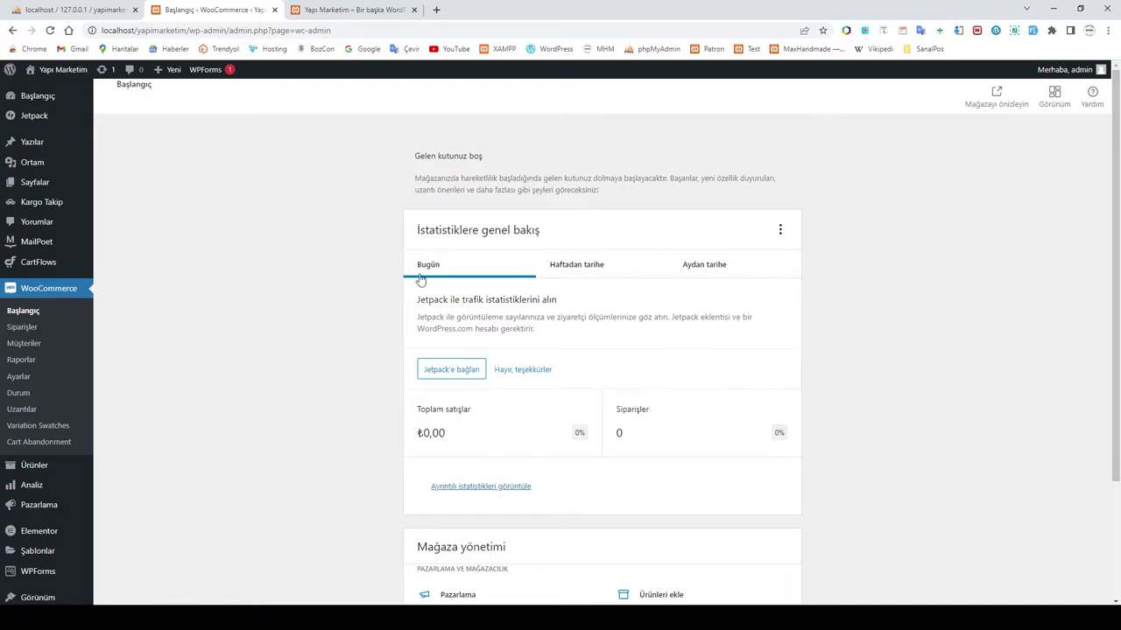
left_click(357, 10)
scroll(591, 334, "down", 15)
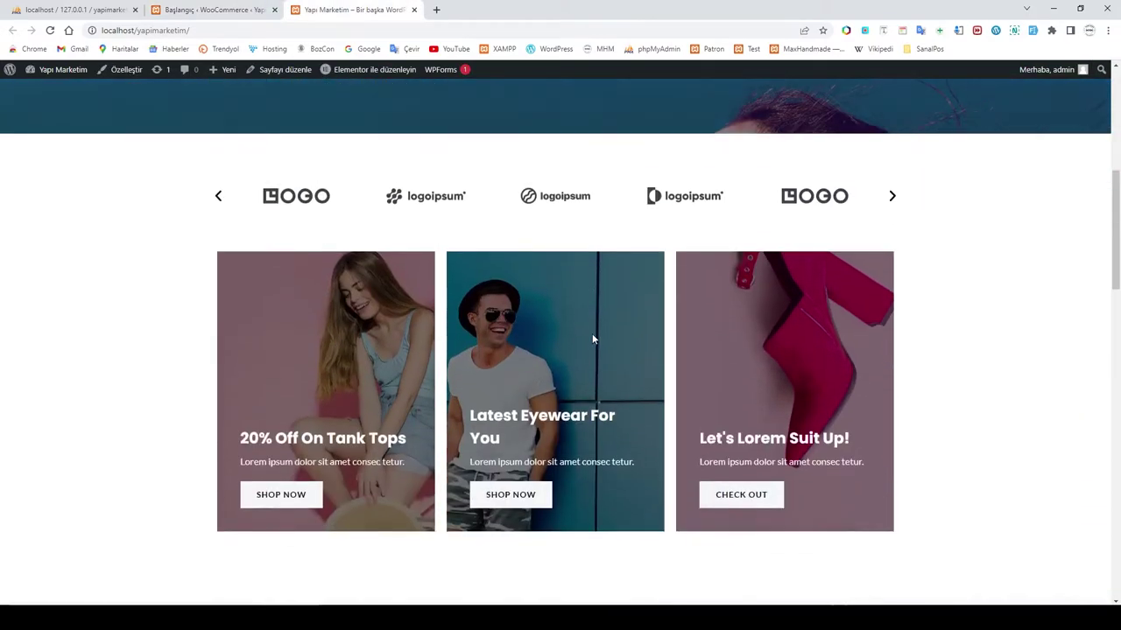
scroll(644, 359, "down", 7)
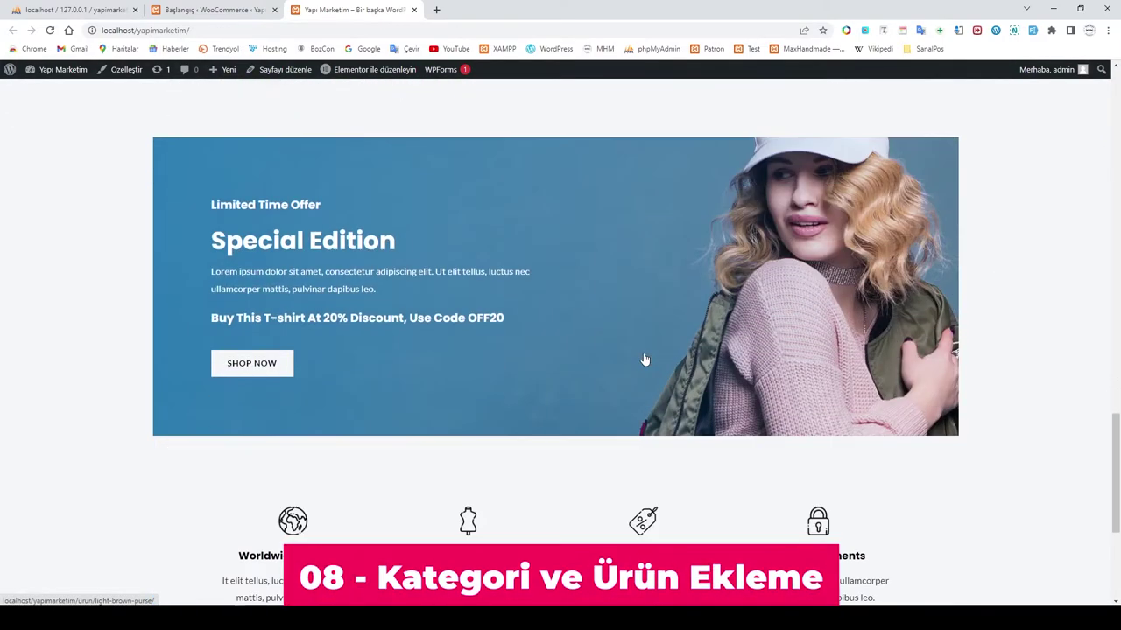
scroll(645, 359, "up", 10)
scroll(644, 359, "up", 15)
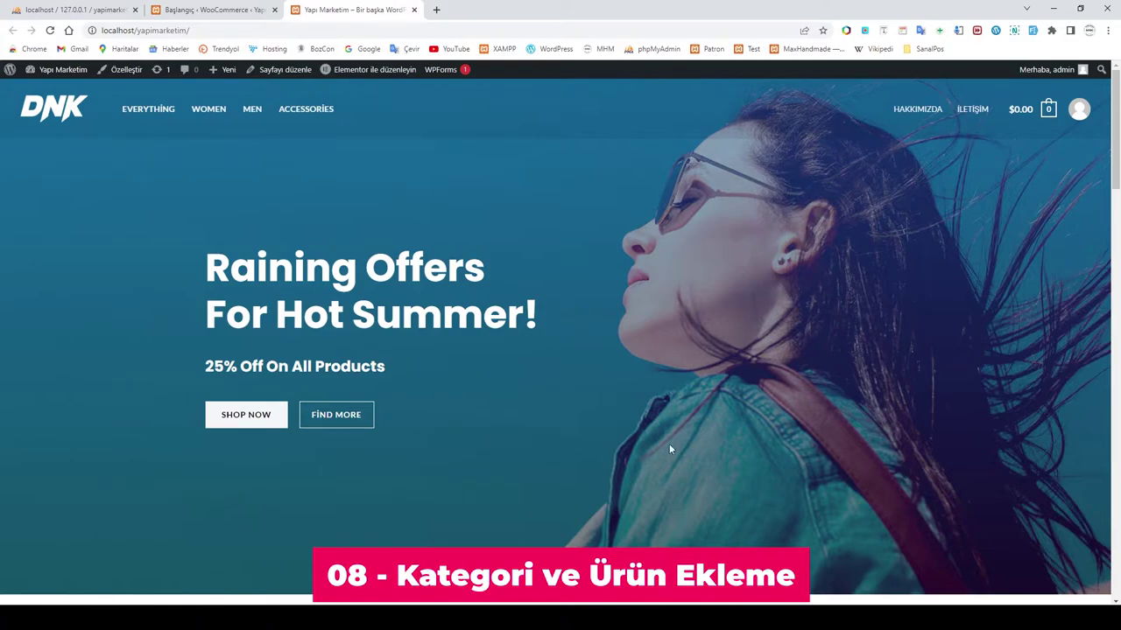
left_click(219, 12)
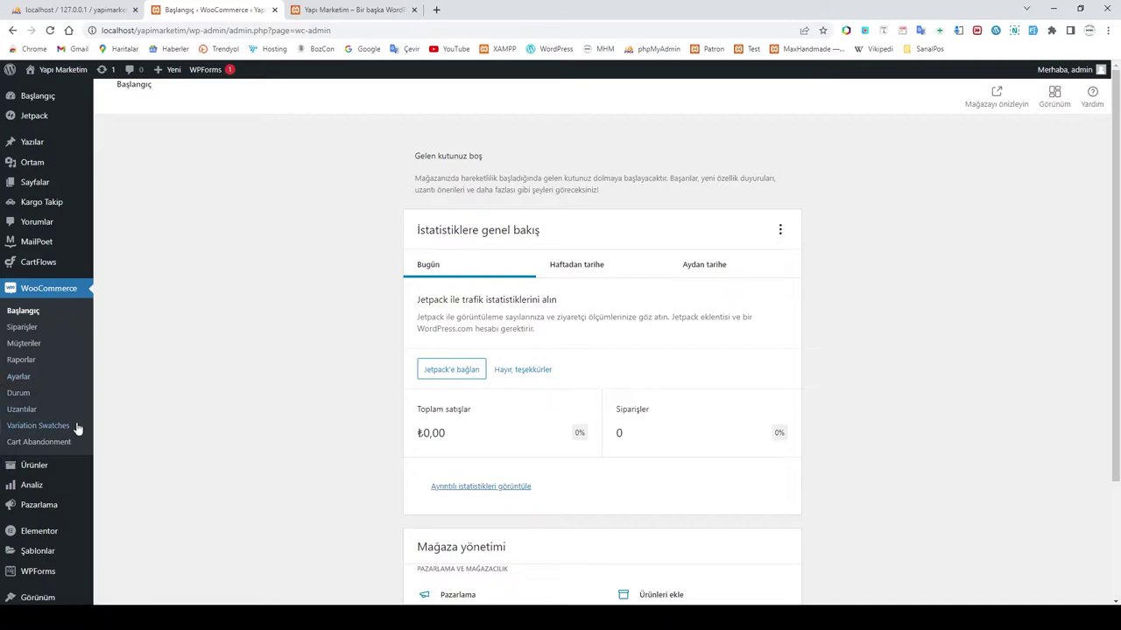
Step: Move the first 20 products on the Tüm ürünler list to the trash
mouse_move(38, 468)
left_click(123, 469)
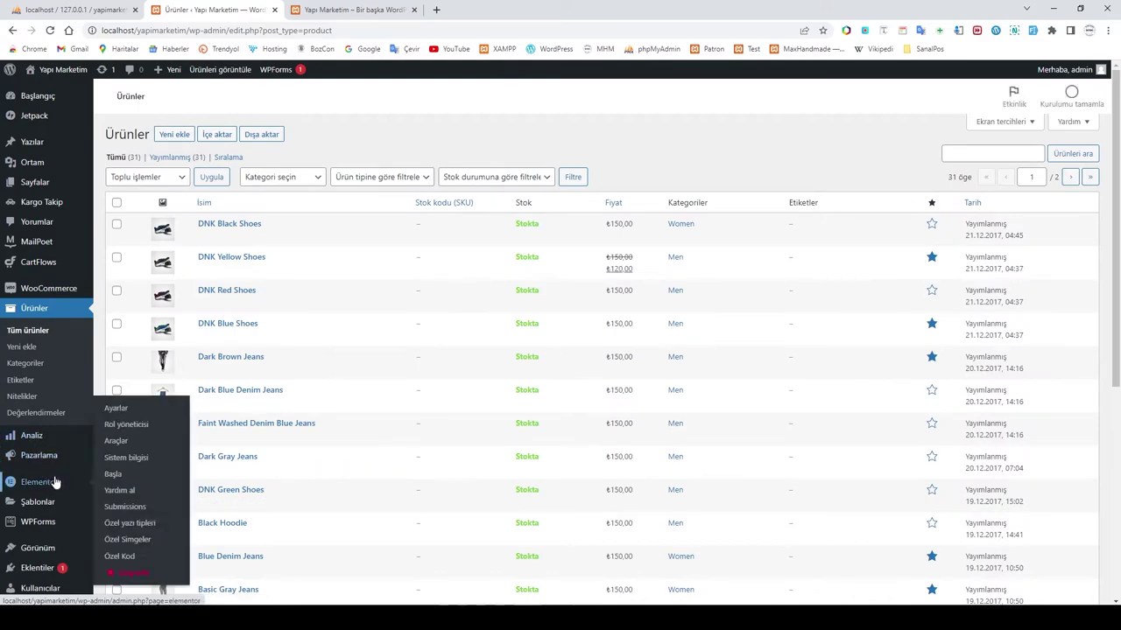
mouse_move(295, 336)
scroll(383, 340, "down", 5)
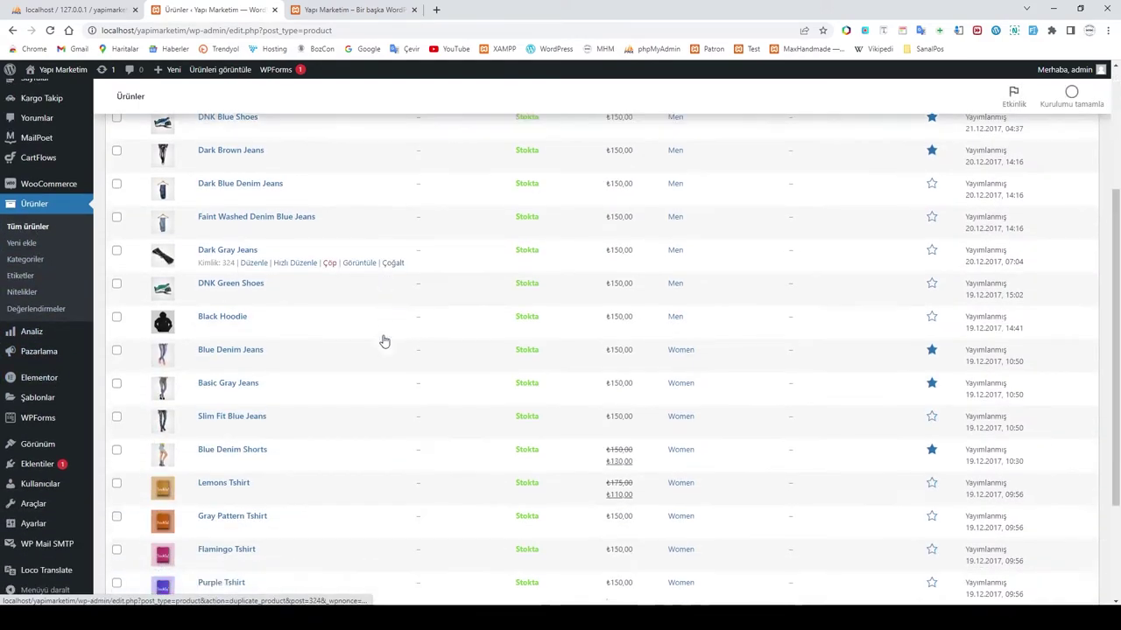
scroll(395, 355, "up", 4)
scroll(395, 357, "up", 2)
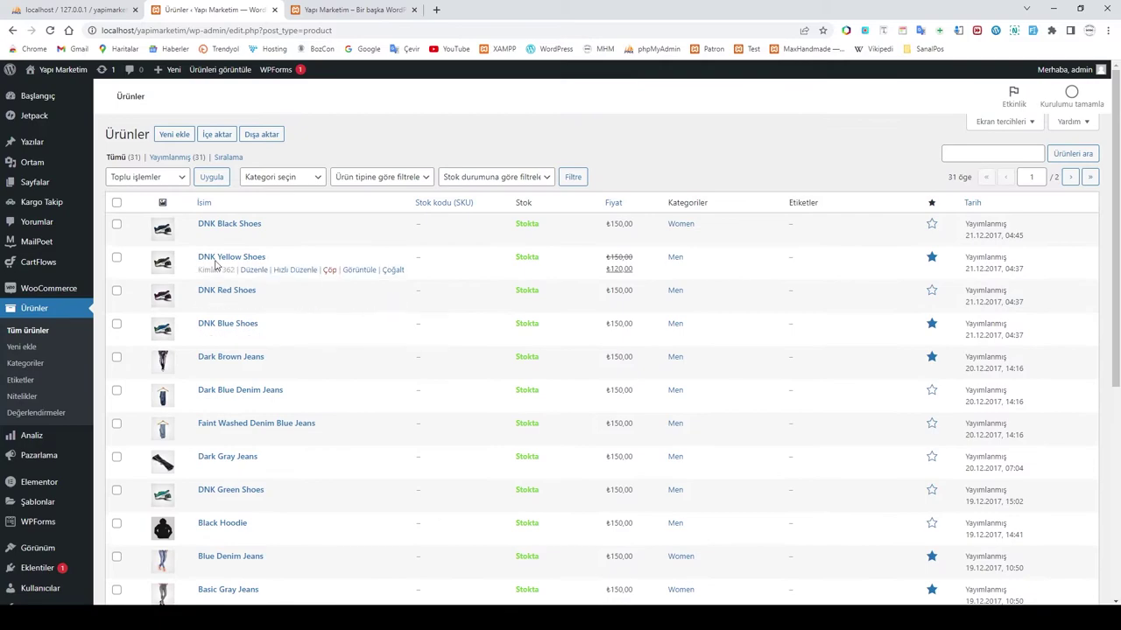
scroll(332, 292, "down", 3)
scroll(333, 289, "up", 3)
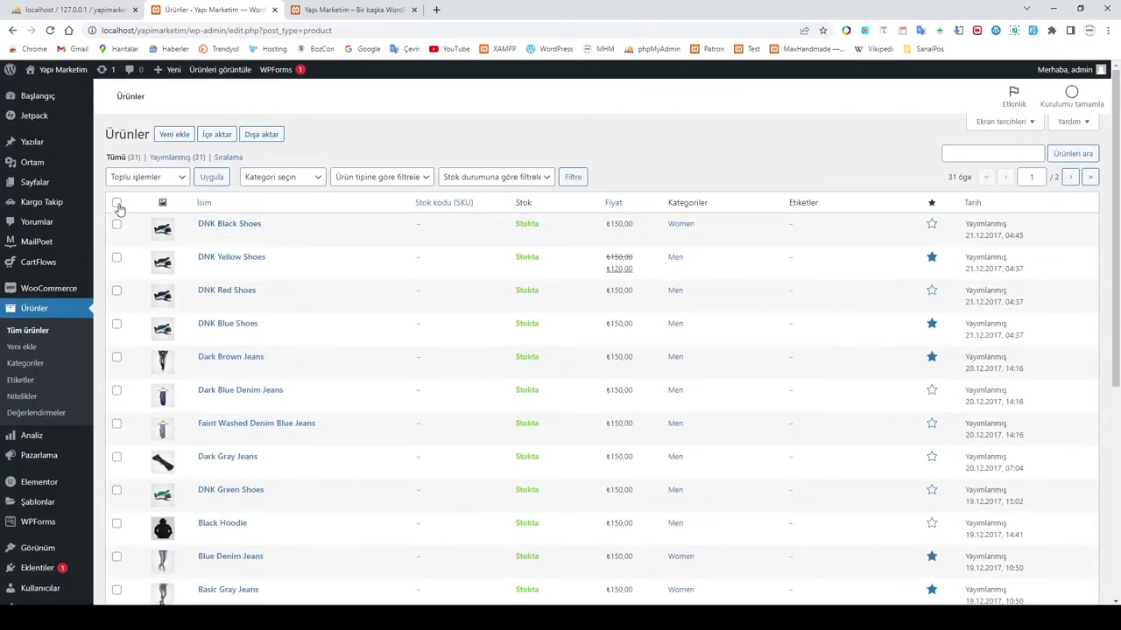
left_click(118, 204)
left_click(182, 179)
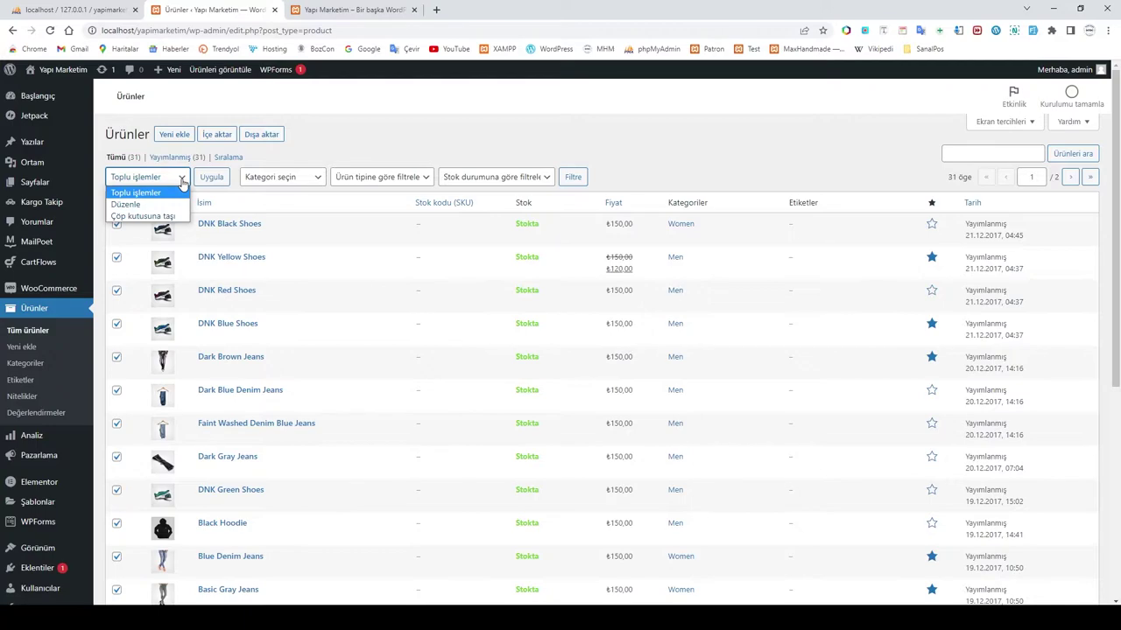
left_click(153, 216)
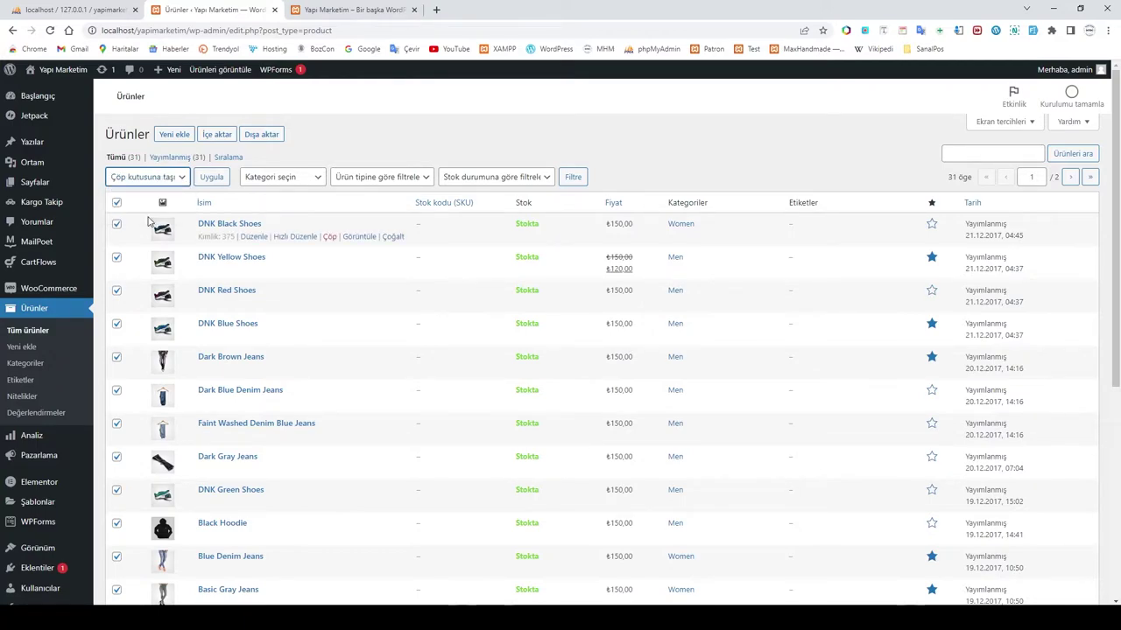
left_click(211, 179)
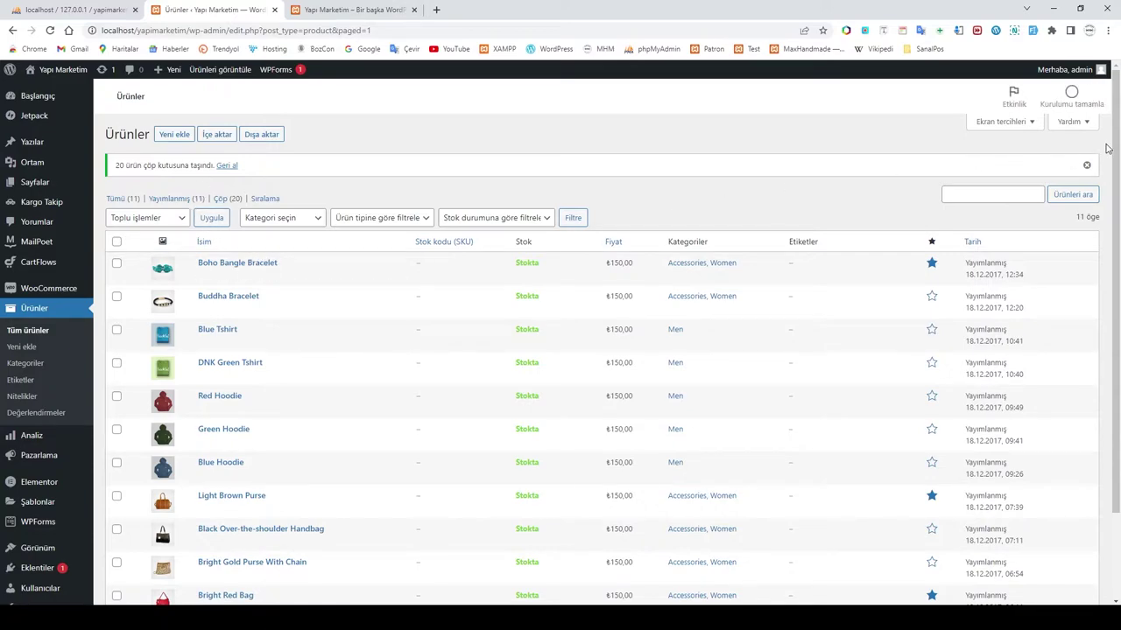
Step: Set Screen Options to show 100 products per page
left_click(1026, 124)
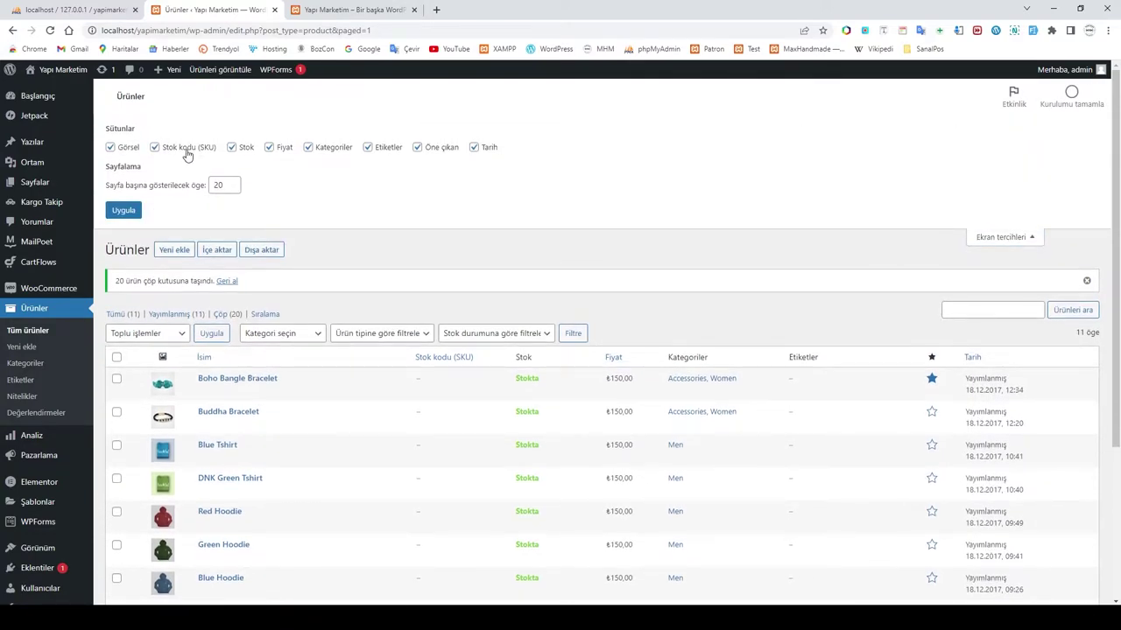
left_click_drag(230, 186, 181, 190)
type("100")
left_click(124, 210)
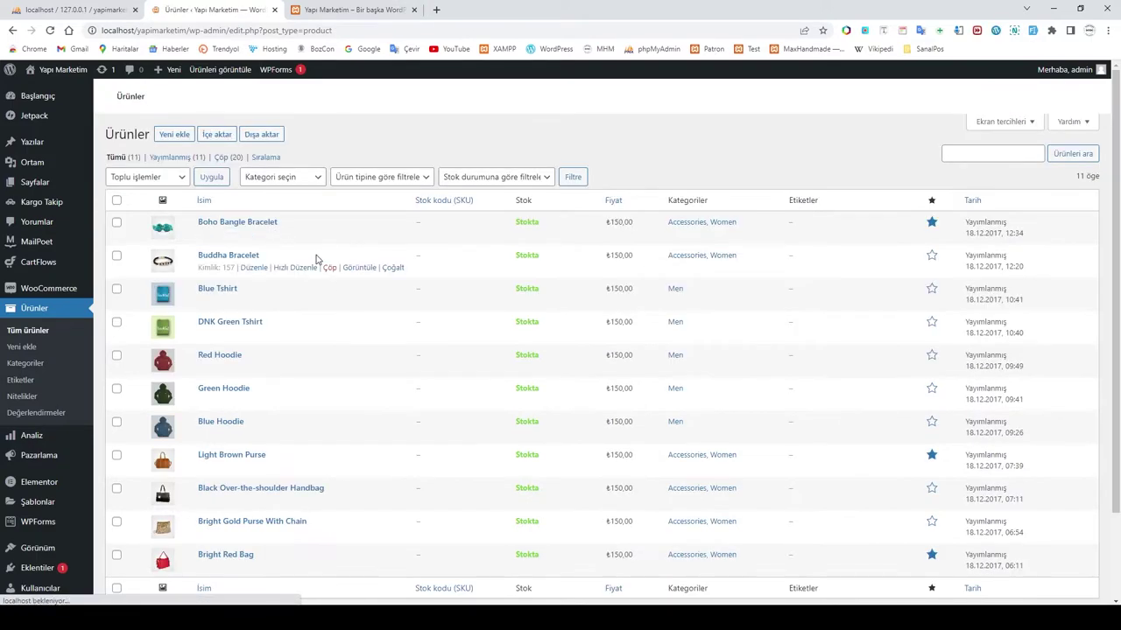
Step: Move the remaining 11 products to the trash
left_click(116, 201)
left_click(169, 182)
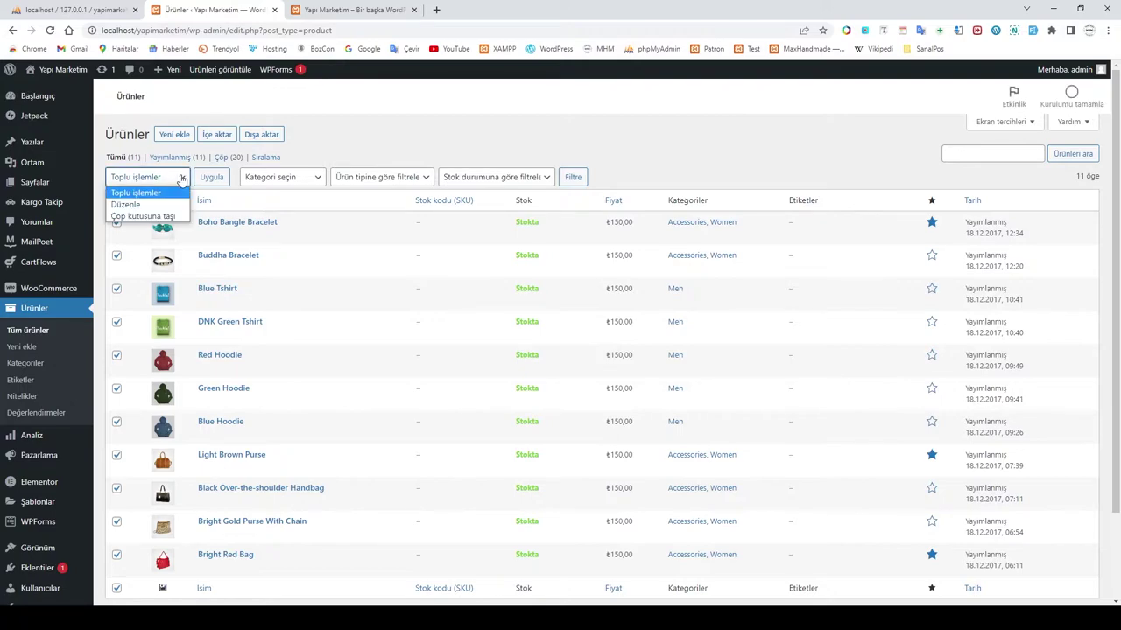
left_click(136, 215)
left_click(212, 177)
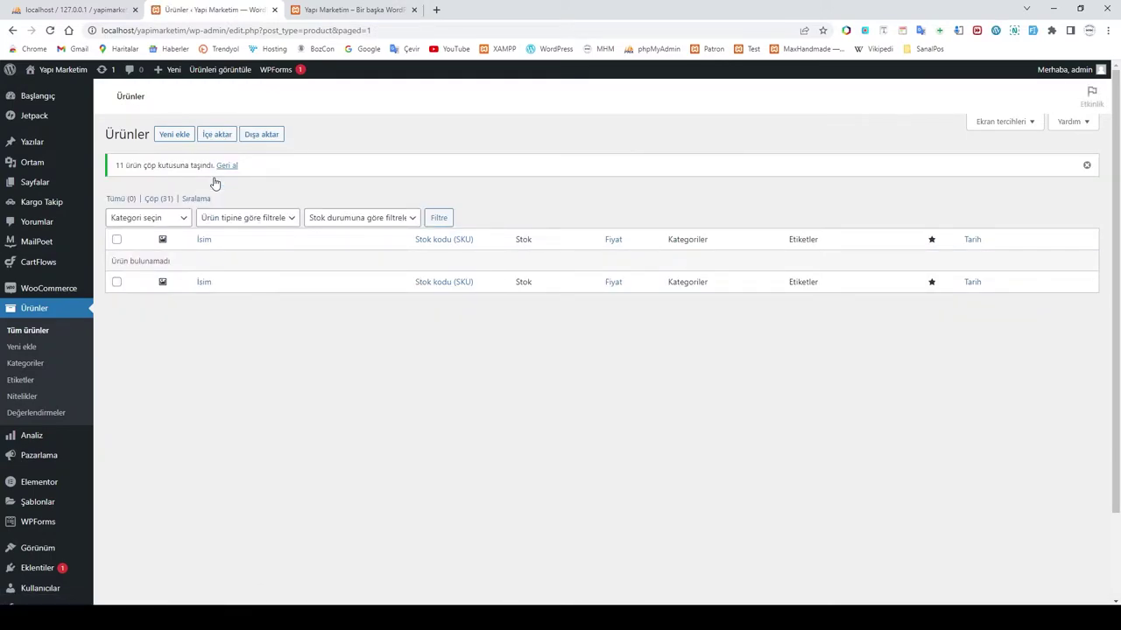
left_click(30, 363)
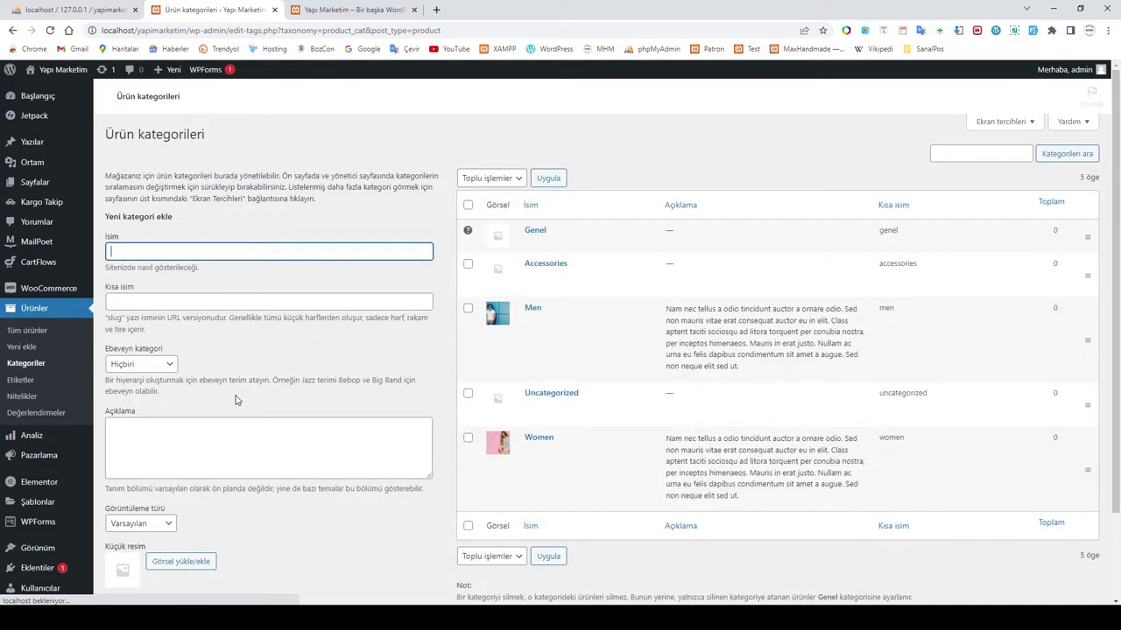
Step: Bulk-delete all the demo product categories with Sil
left_click(467, 205)
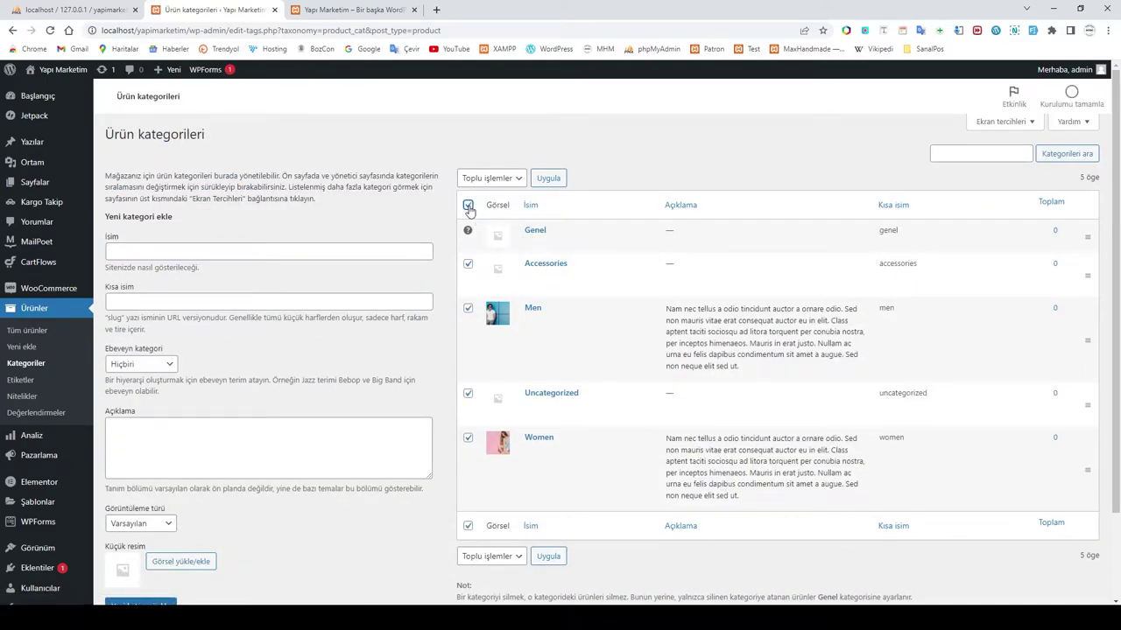
left_click(519, 179)
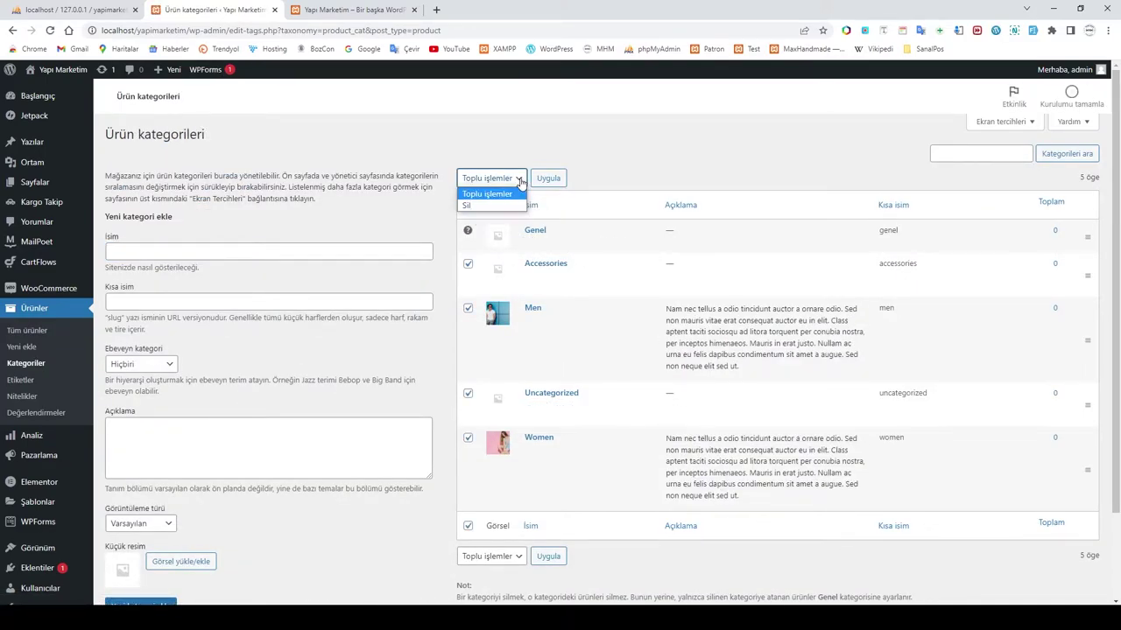
left_click(473, 205)
left_click(548, 178)
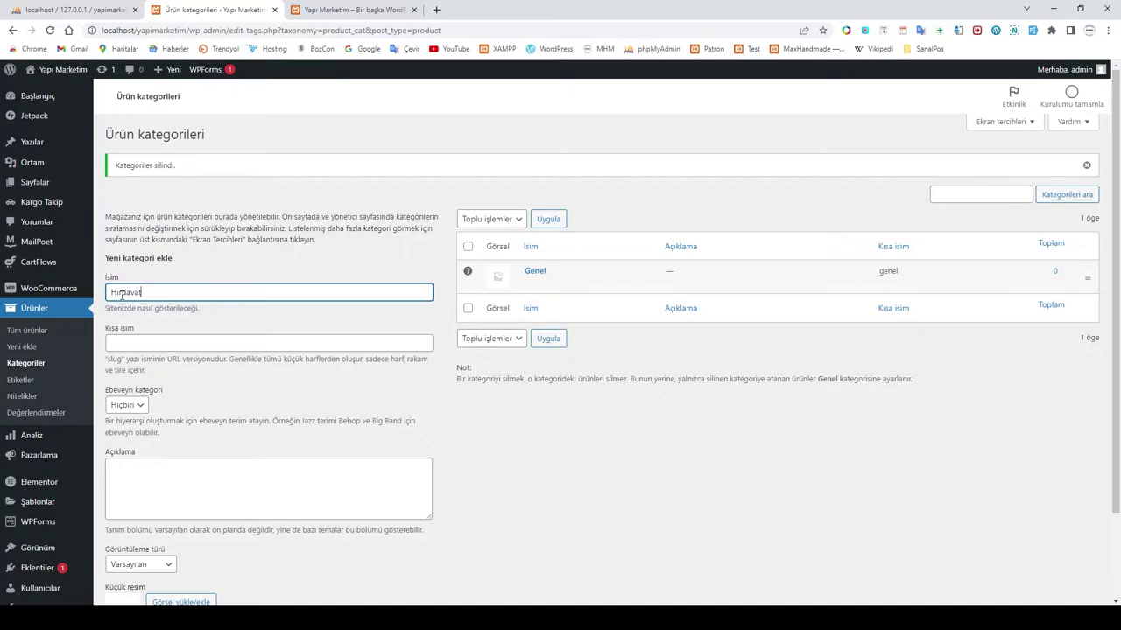
Step: Add the categories Hırdavat and Elektrikli El Aletleri
scroll(237, 357, "down", 2)
left_click(142, 544)
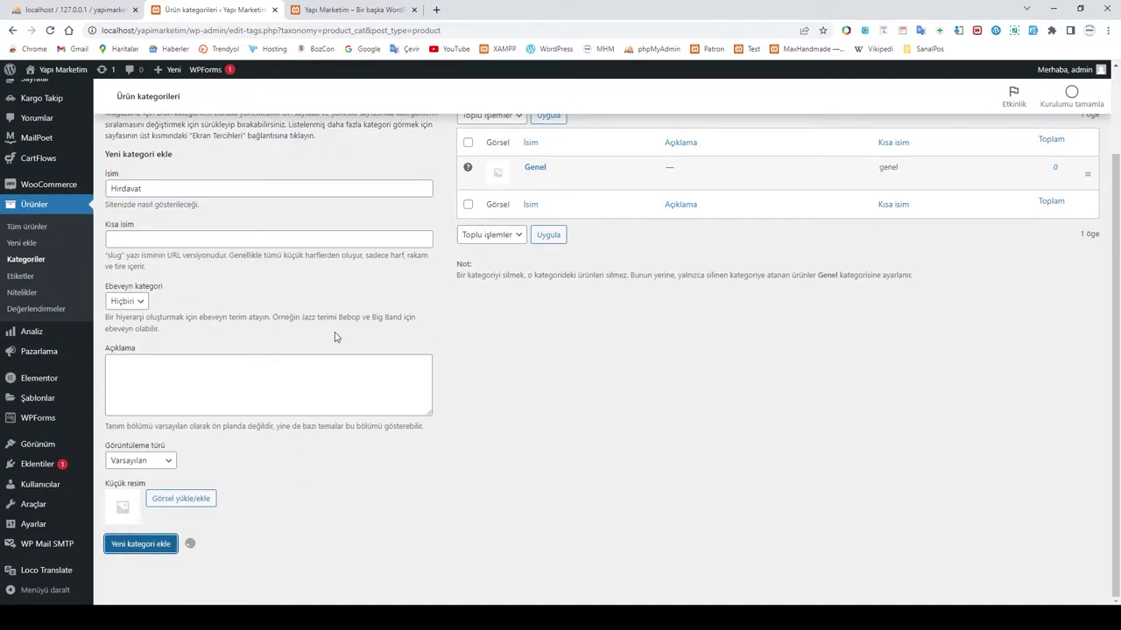
left_click(149, 221)
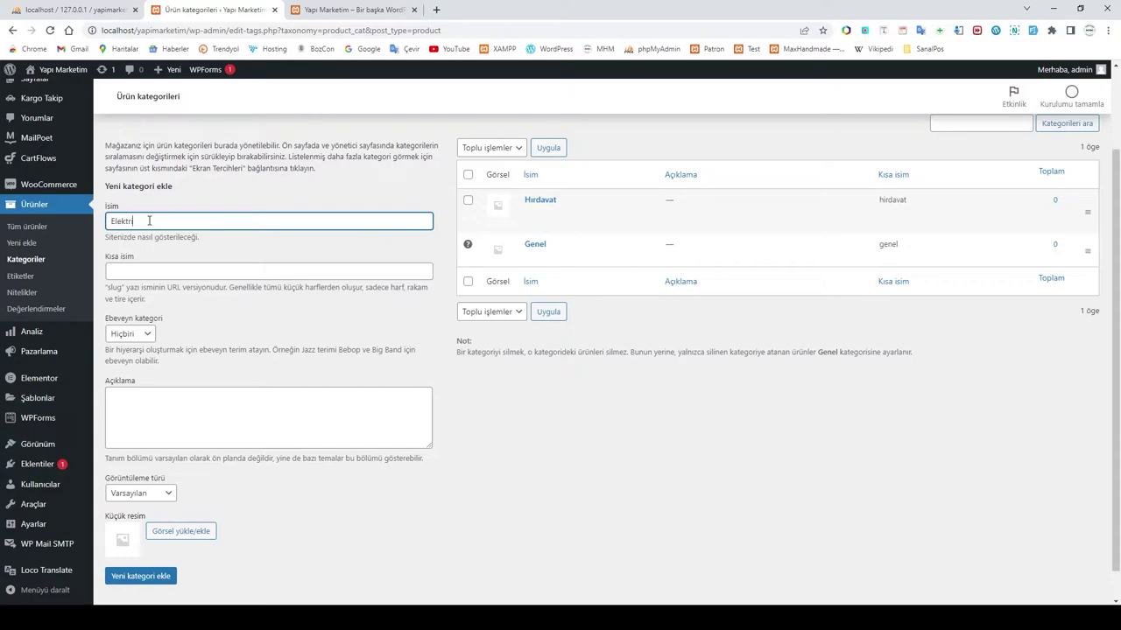
type("Elektrikli El Aletle")
left_click(140, 576)
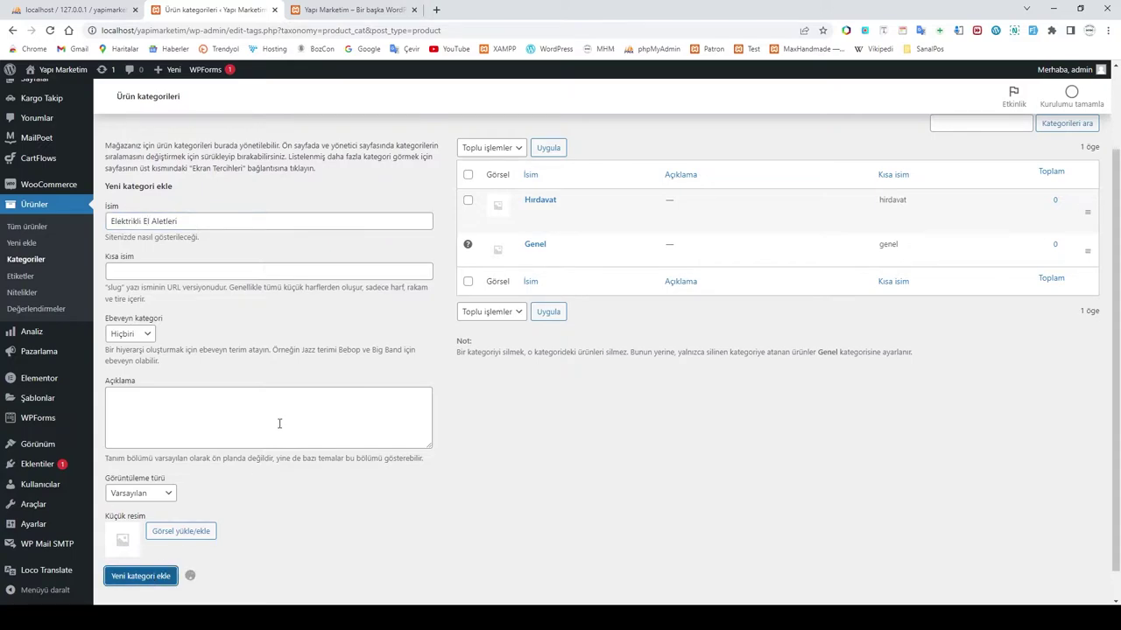
left_click(148, 224)
Step: Add the categories Banyo Malzemeleri, El Aletleri and Boya Malzemeleri
type("Banyo")
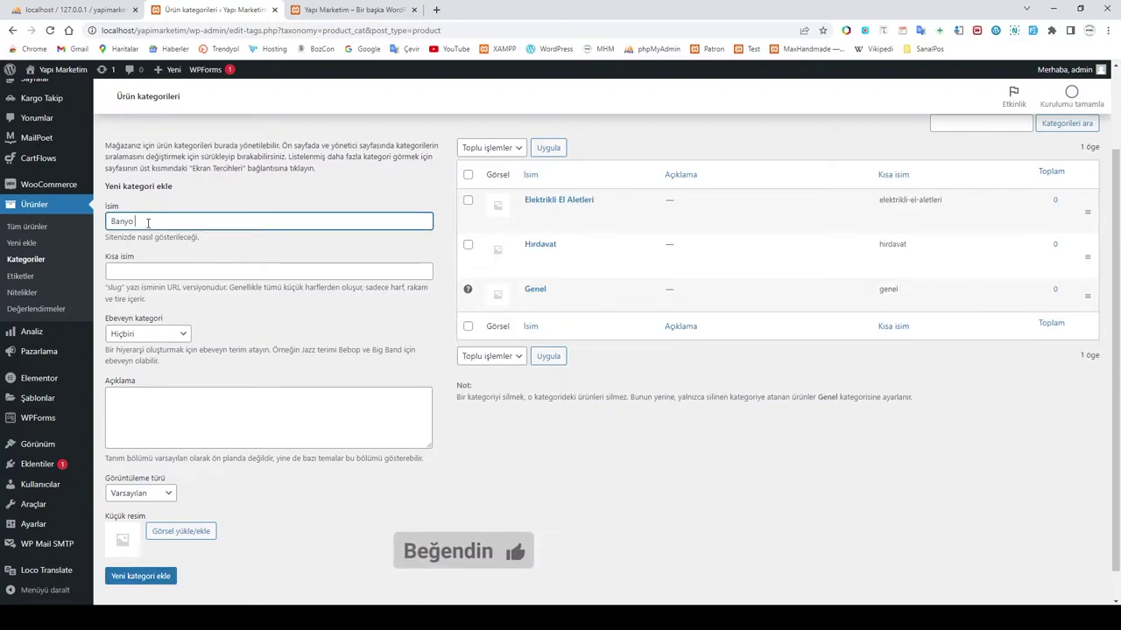
type(" Malzemeleri")
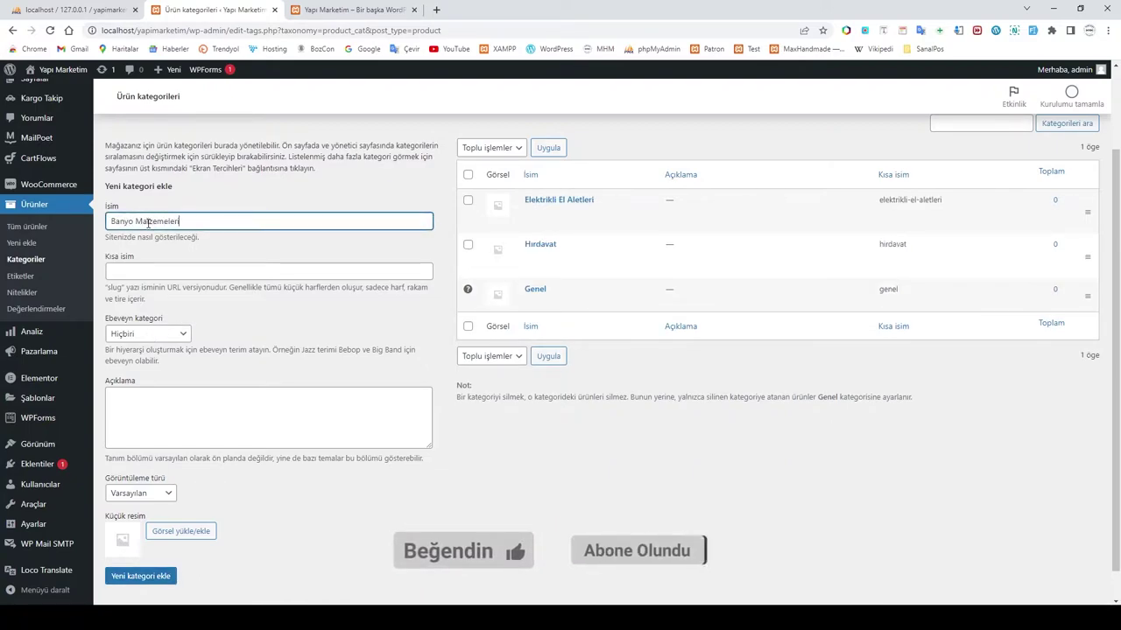
left_click(145, 580)
left_click(150, 222)
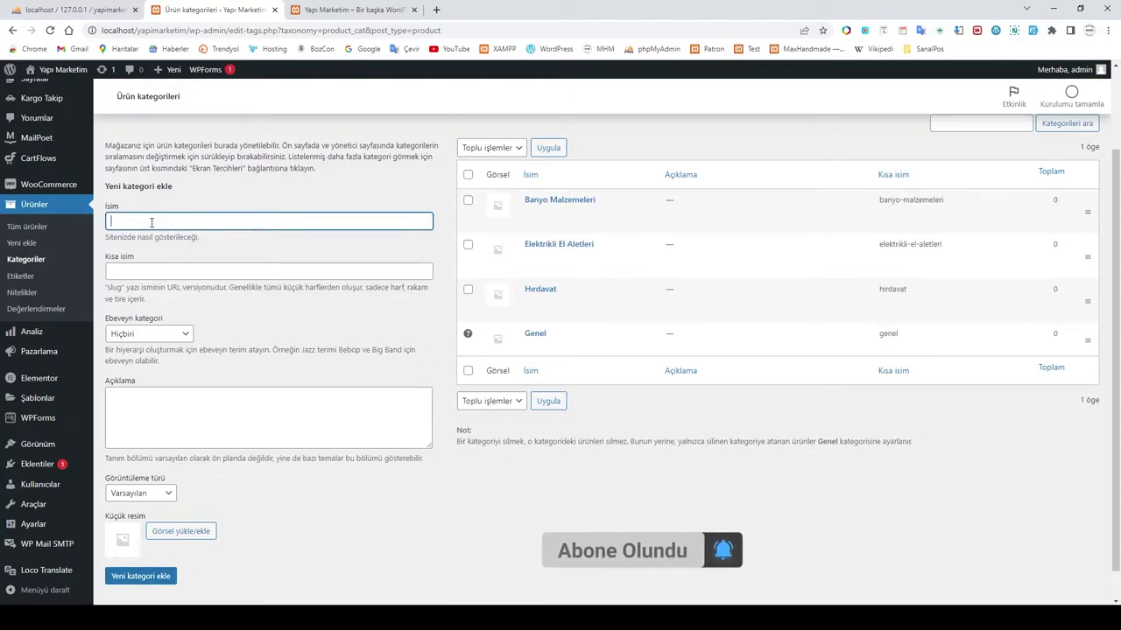
type("El Aletleri")
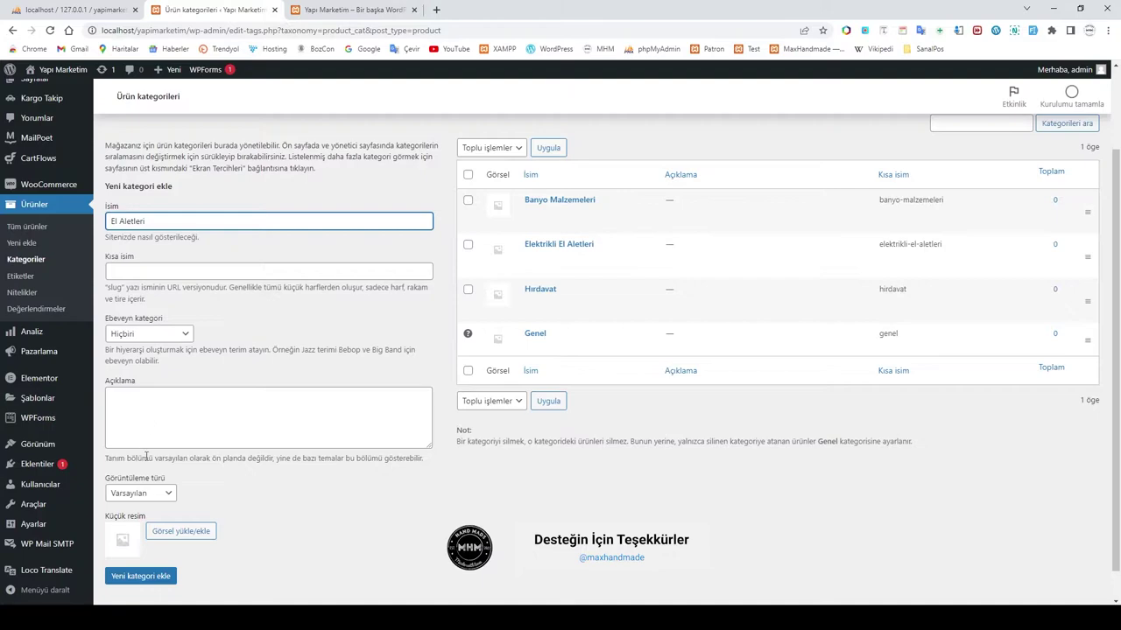
key("Return")
type("Boya Malzemeleri")
left_click(140, 578)
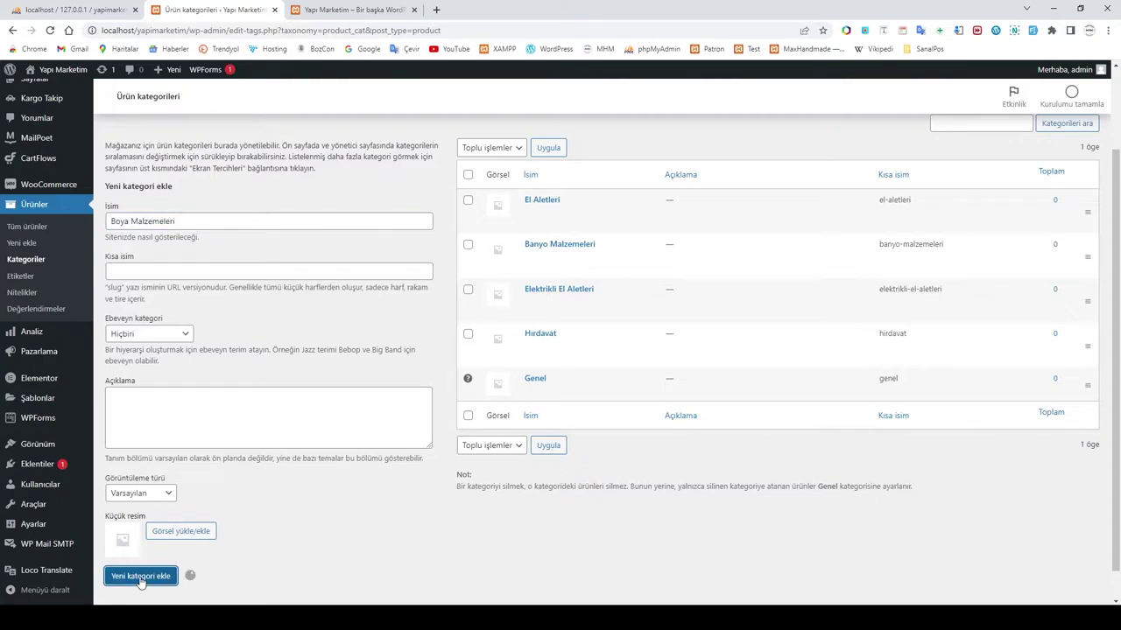
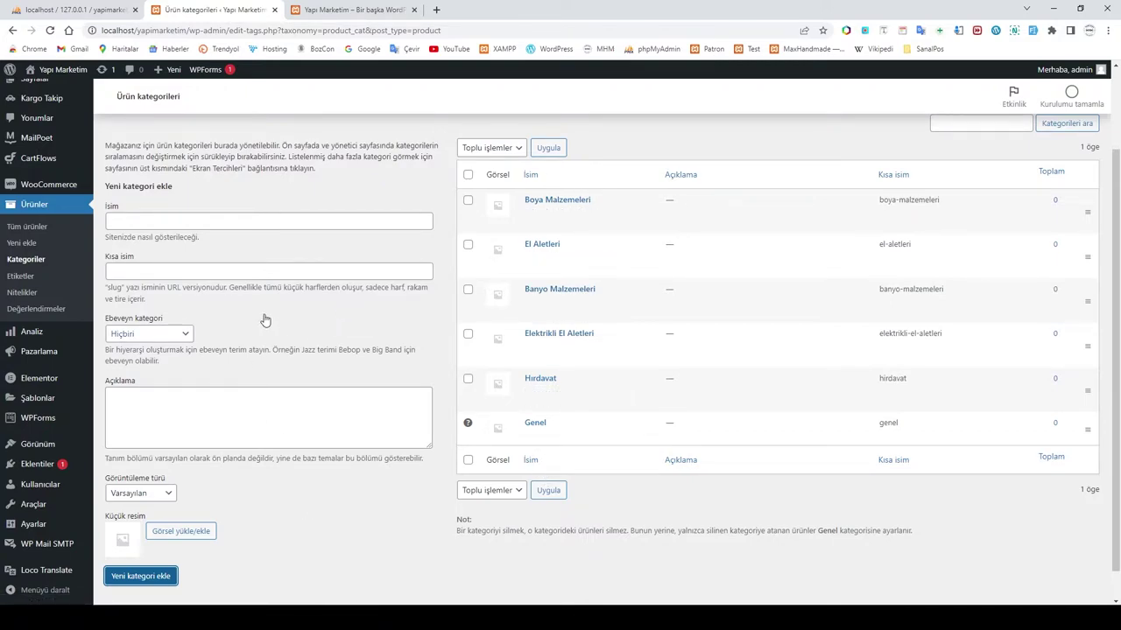
Step: Add the product category 'Çiviler ve Vidalar' with Hırdavat as its parent
left_click(143, 222)
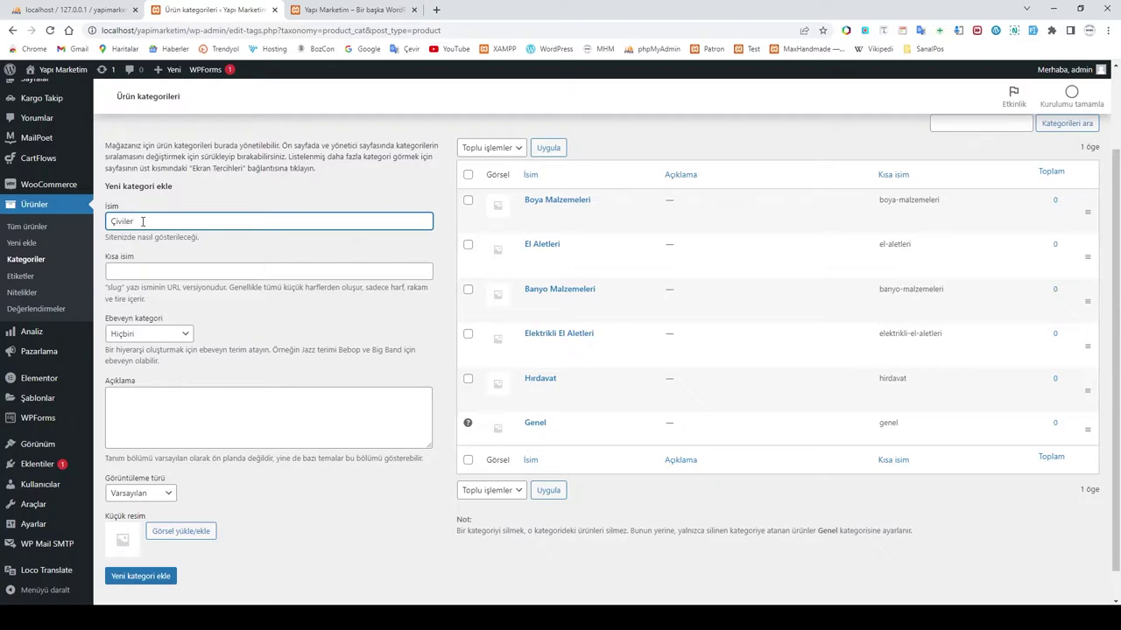
type("Çiviler ve Vidalar")
left_click(142, 338)
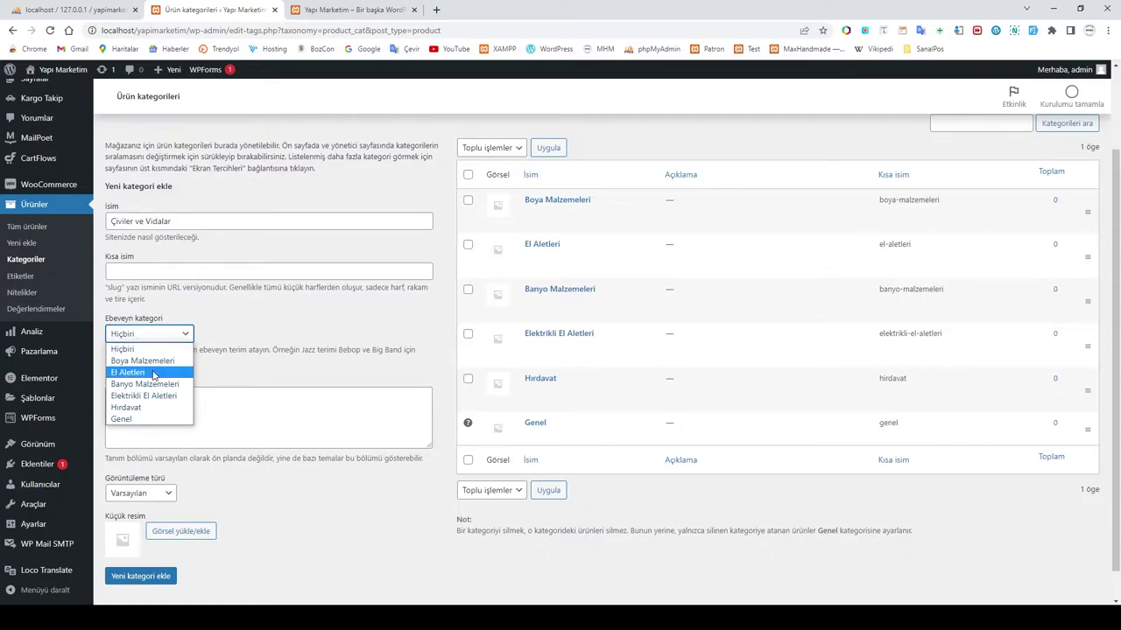
left_click(138, 407)
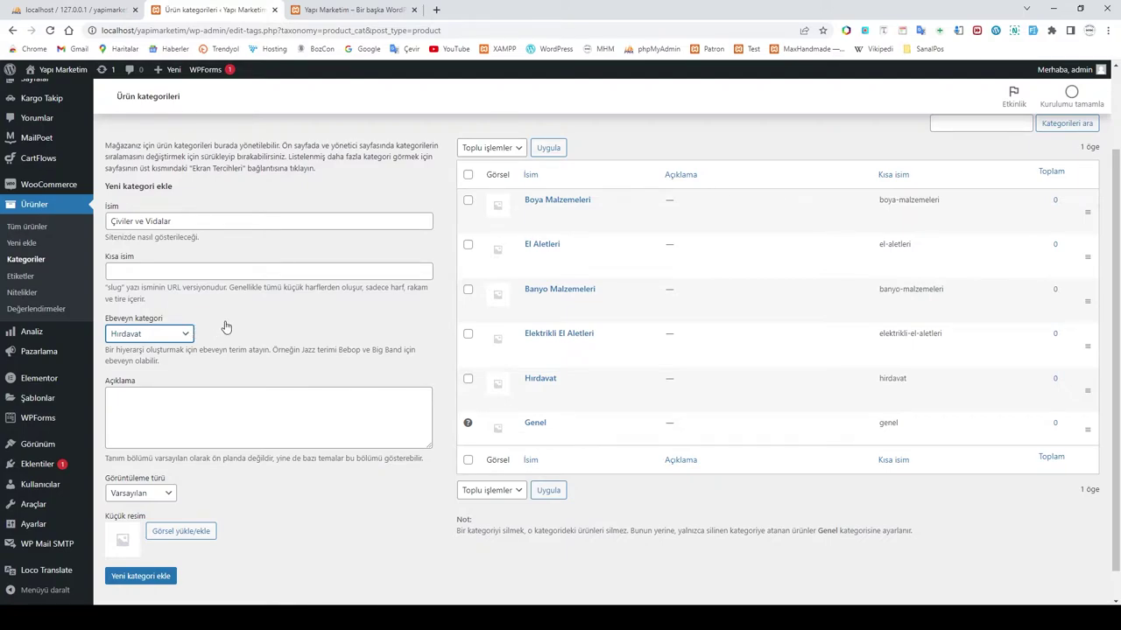
left_click(142, 581)
left_click(142, 582)
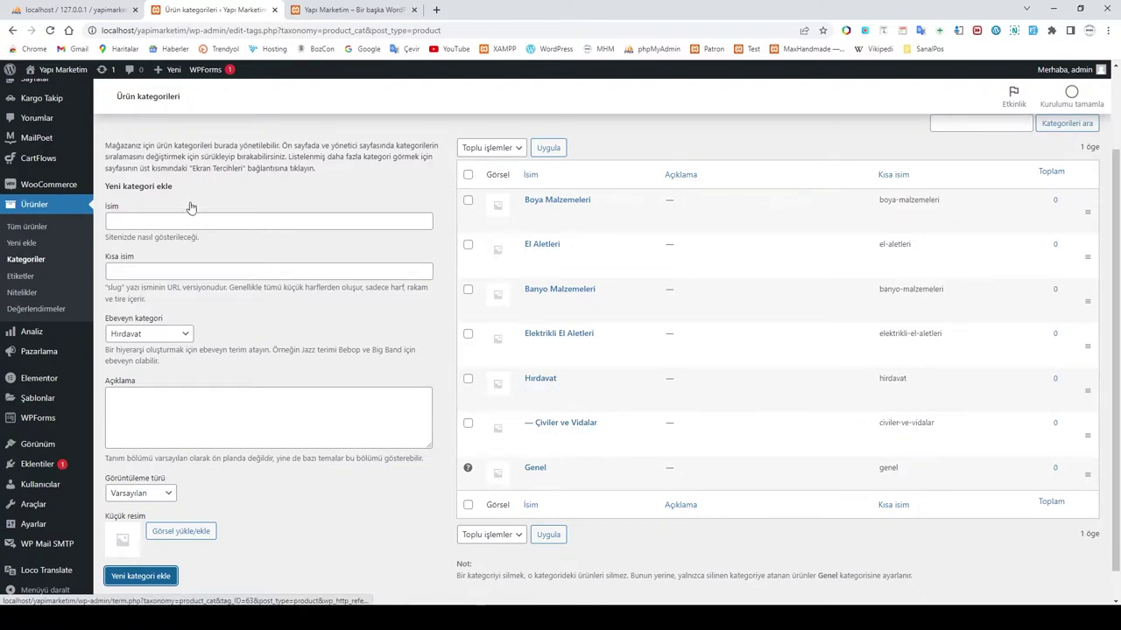
Step: Add Menteşe under Hırdavat, then pick Elektrikli El Aletleri as the next parent category
left_click(132, 218)
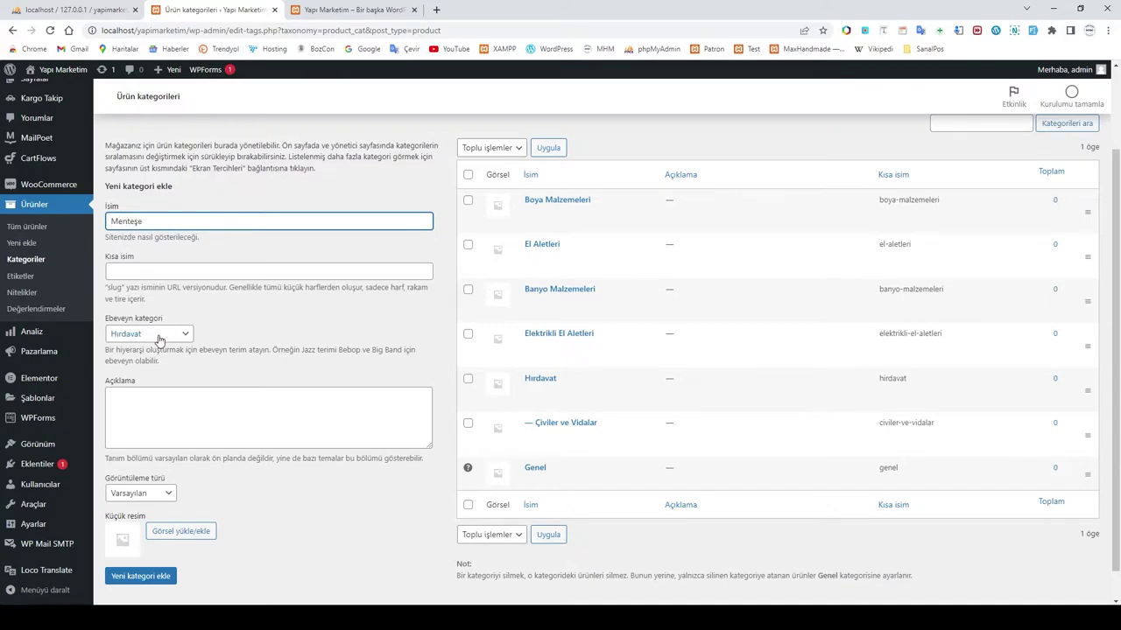
left_click(137, 578)
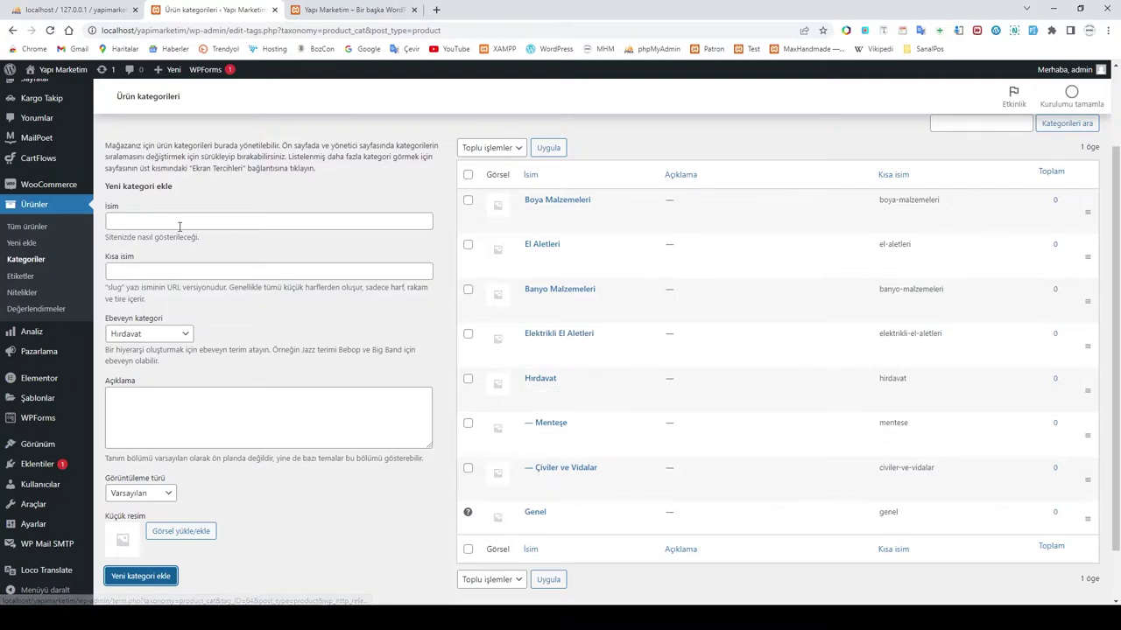
left_click(140, 338)
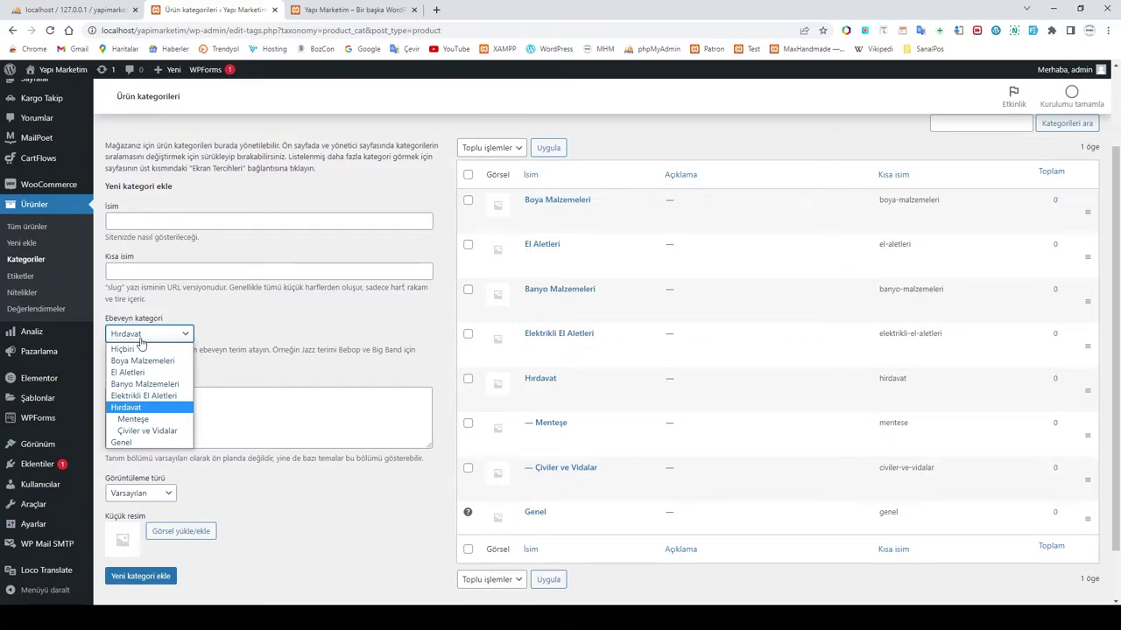
left_click(146, 396)
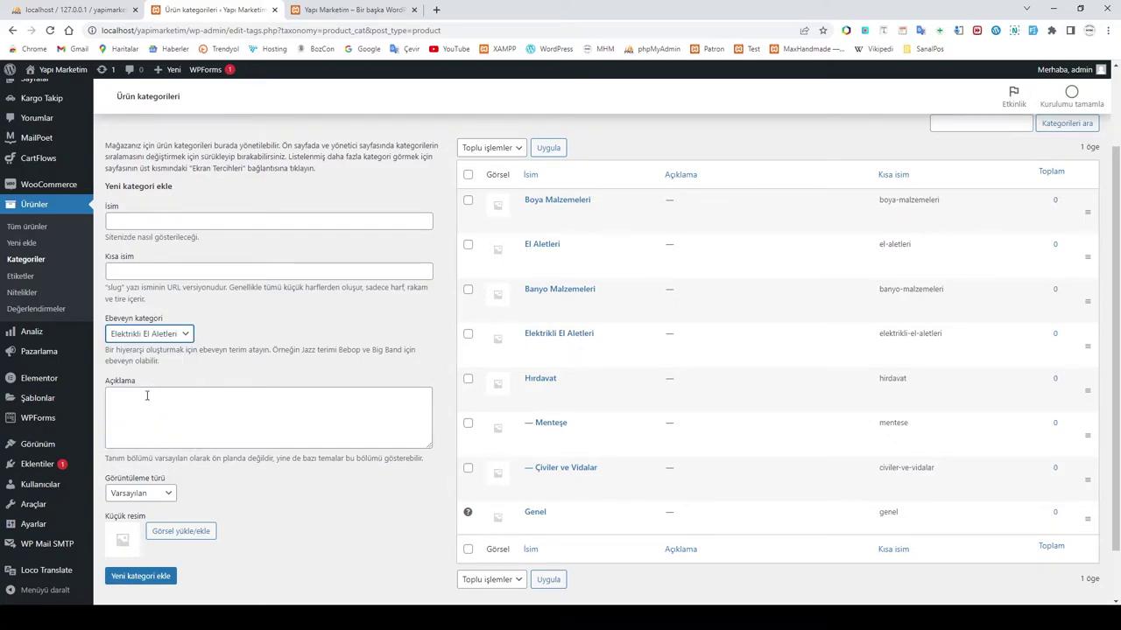
Step: Add Akülü Vidalamalar and Jeneratörler as subcategories of Elektrikli El Aletleri
left_click(141, 221)
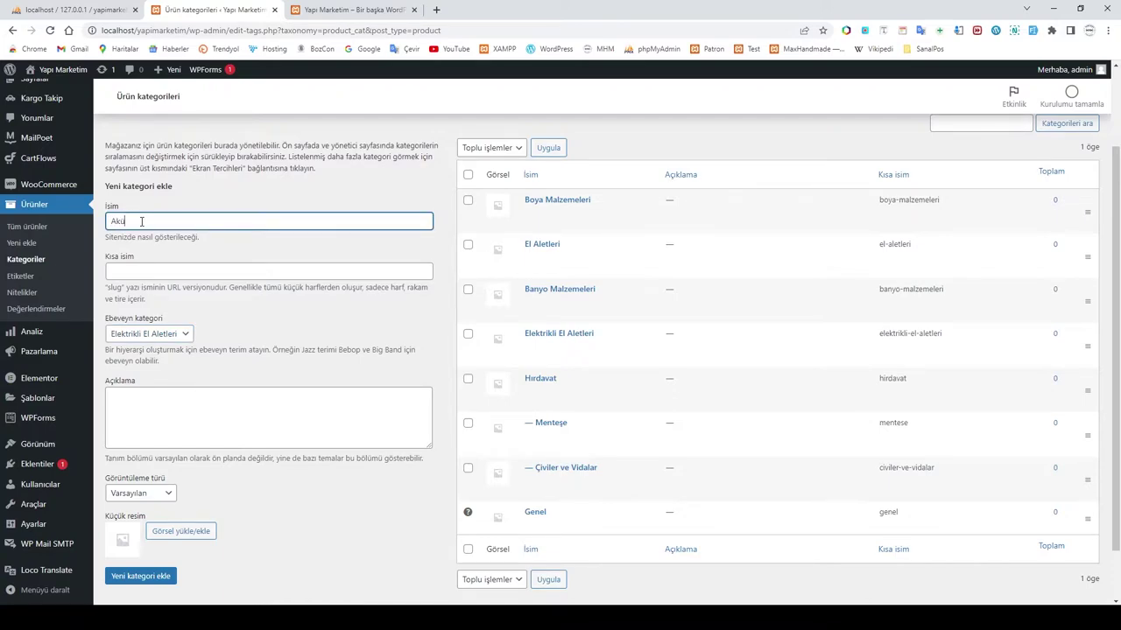
type("Akülü Vidalamak")
type("ar")
left_click(145, 576)
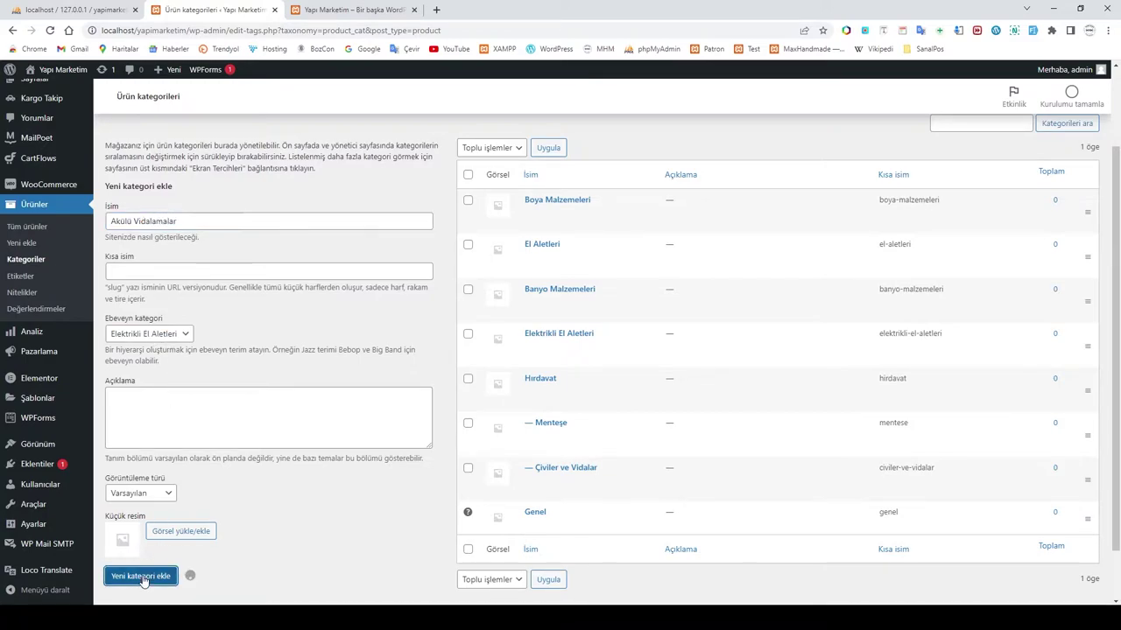
left_click(149, 221)
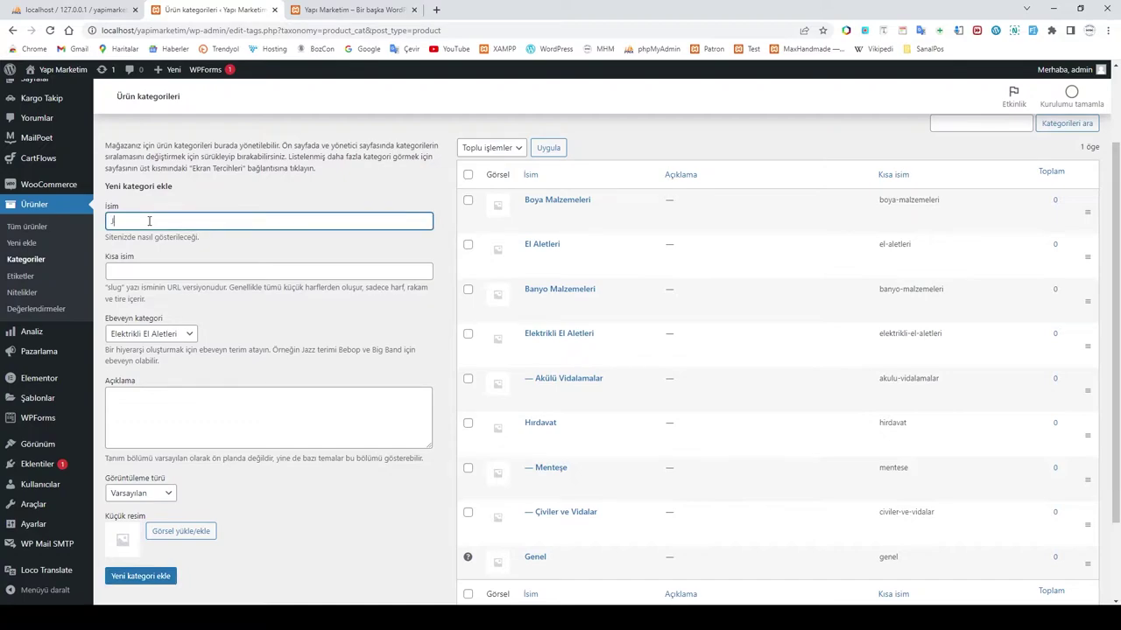
type("Jeneratörler")
left_click(142, 577)
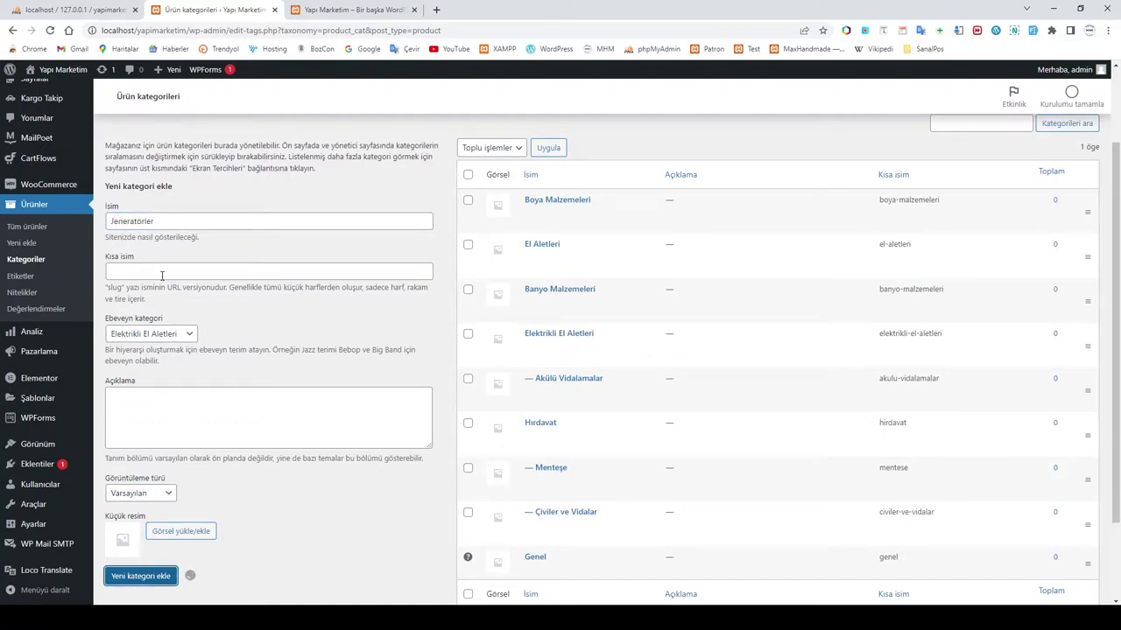
Step: Add Armatür and Duş Başlıkları as subcategories of Banyo Malzemeleri
left_click(187, 333)
left_click(147, 362)
left_click(146, 222)
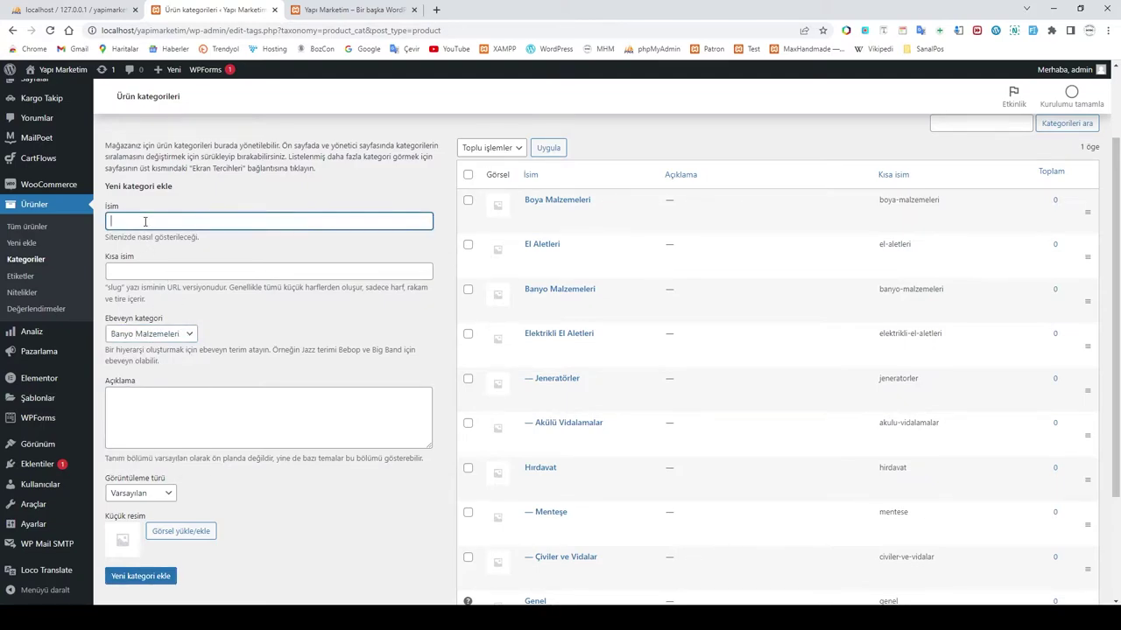
type("Armatür")
left_click(138, 577)
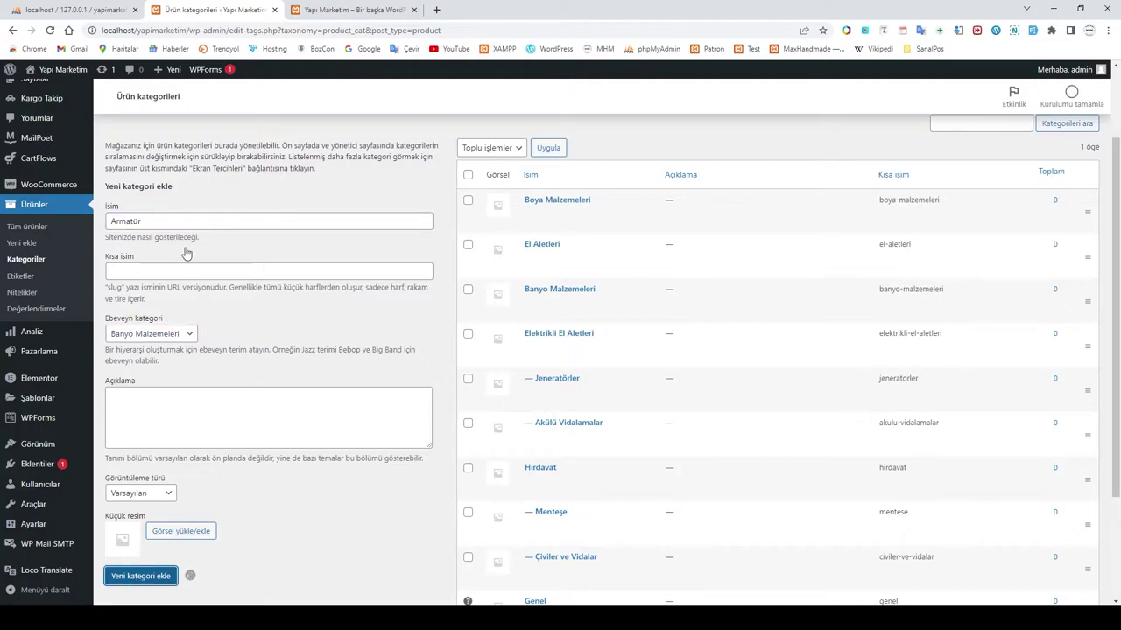
type("Duş Başlıkları")
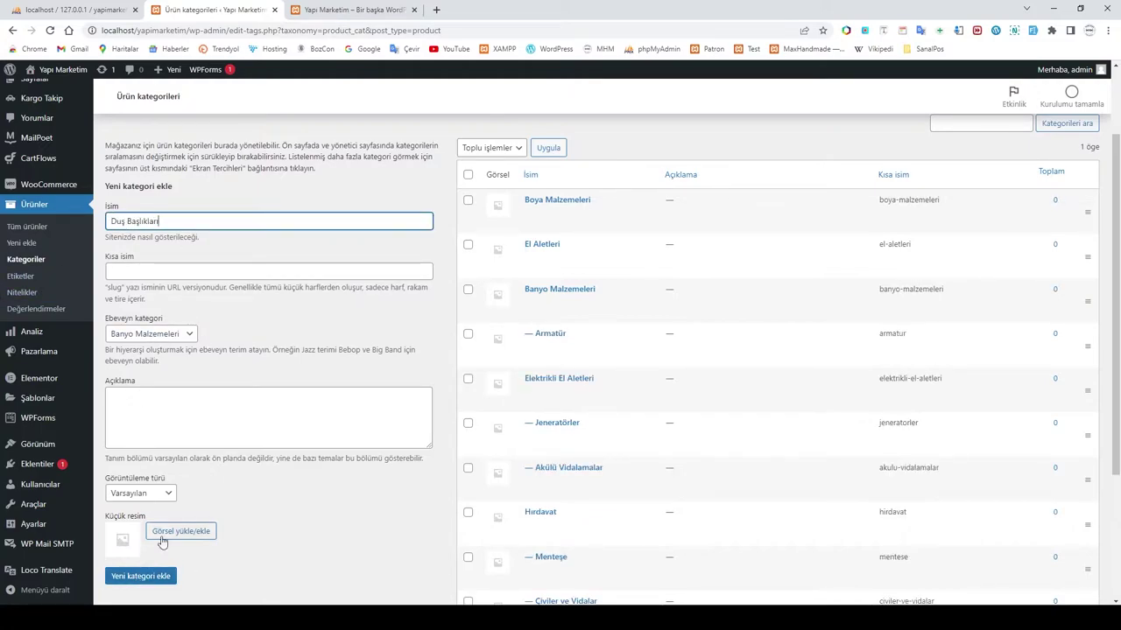
left_click(142, 577)
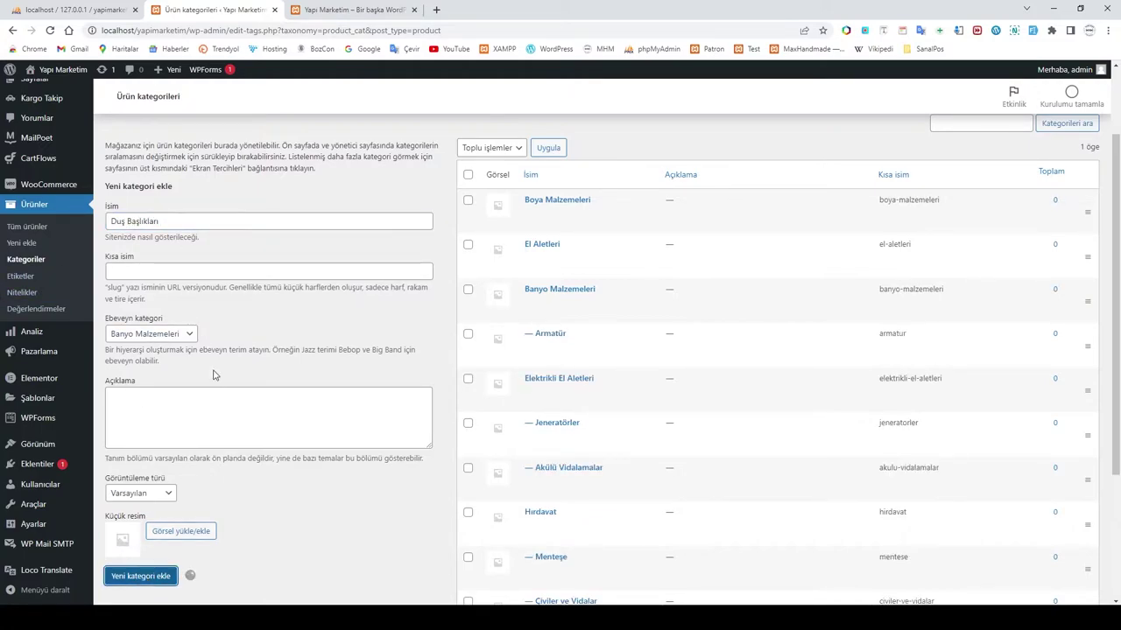
Step: Add Tornavidalar as a subcategory of El Aletleri
left_click(171, 337)
left_click(136, 372)
left_click(127, 221)
type("Tornavidalar")
left_click(141, 577)
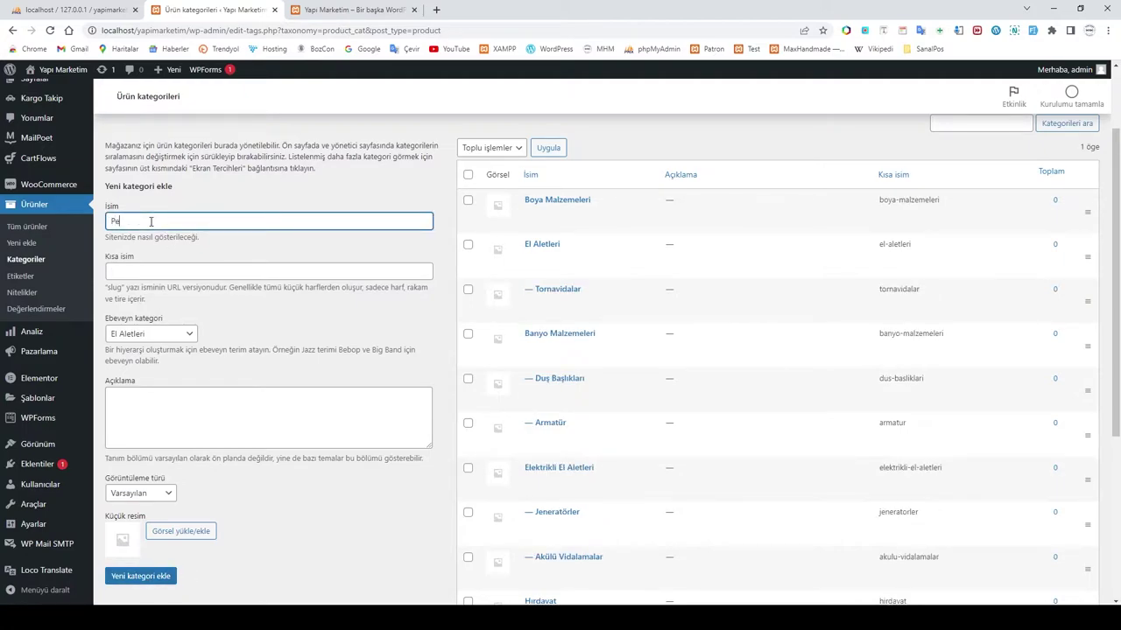
Step: Add Penseler under El Aletleri, then İç Cephe Boyalar under Boya Malzemeleri
left_click(136, 576)
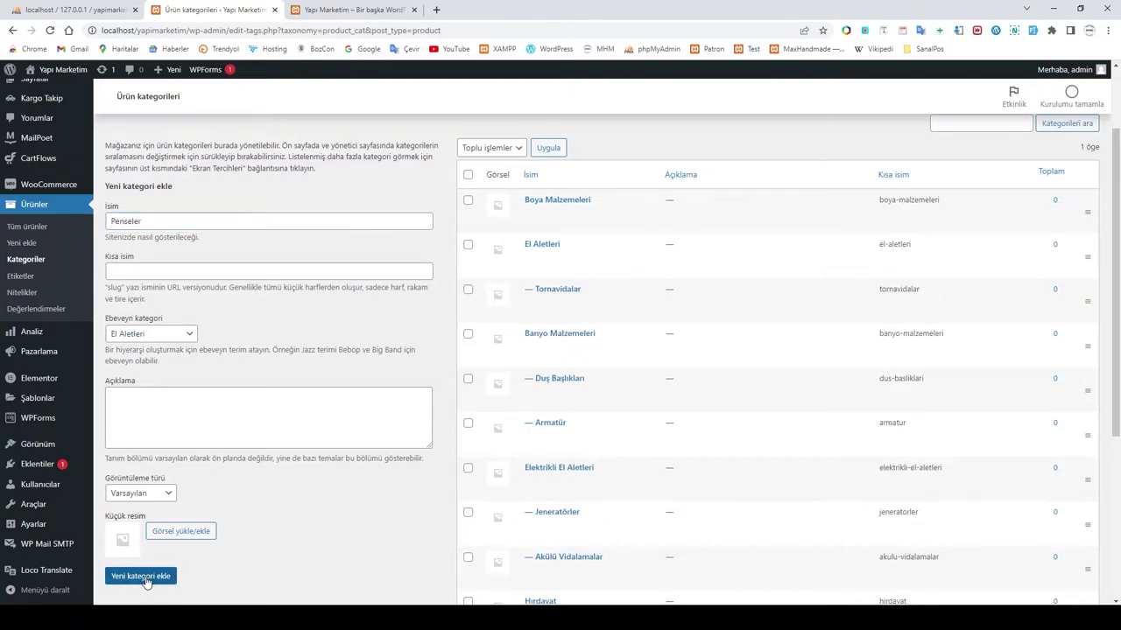
left_click(156, 223)
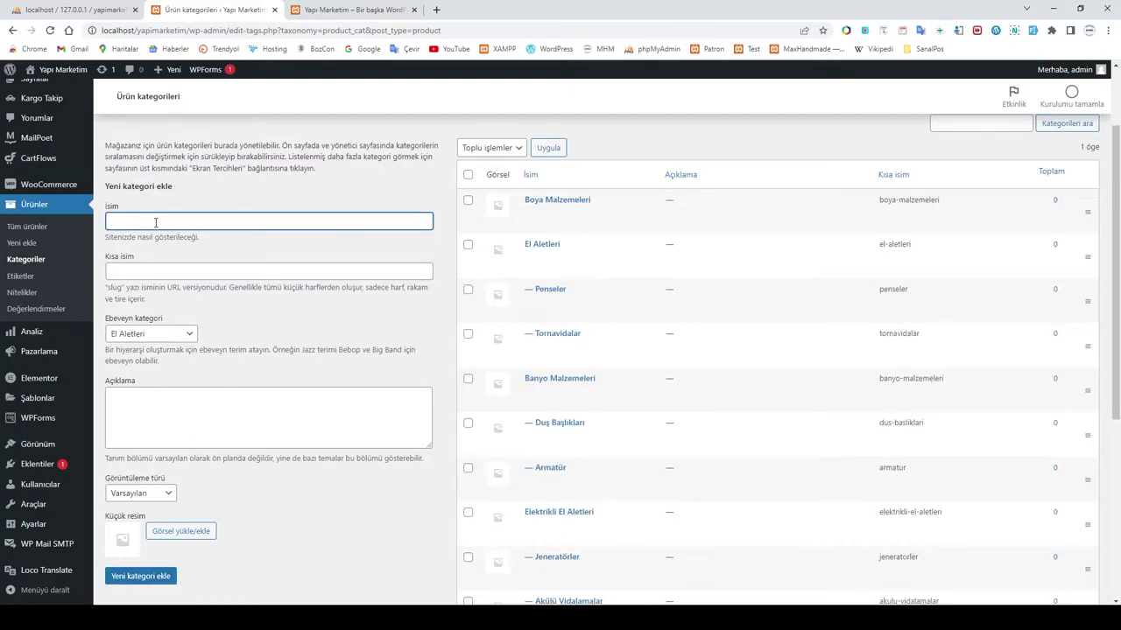
left_click(155, 333)
left_click(136, 353)
left_click(141, 220)
type("İç Cephe Boyalar")
left_click(140, 576)
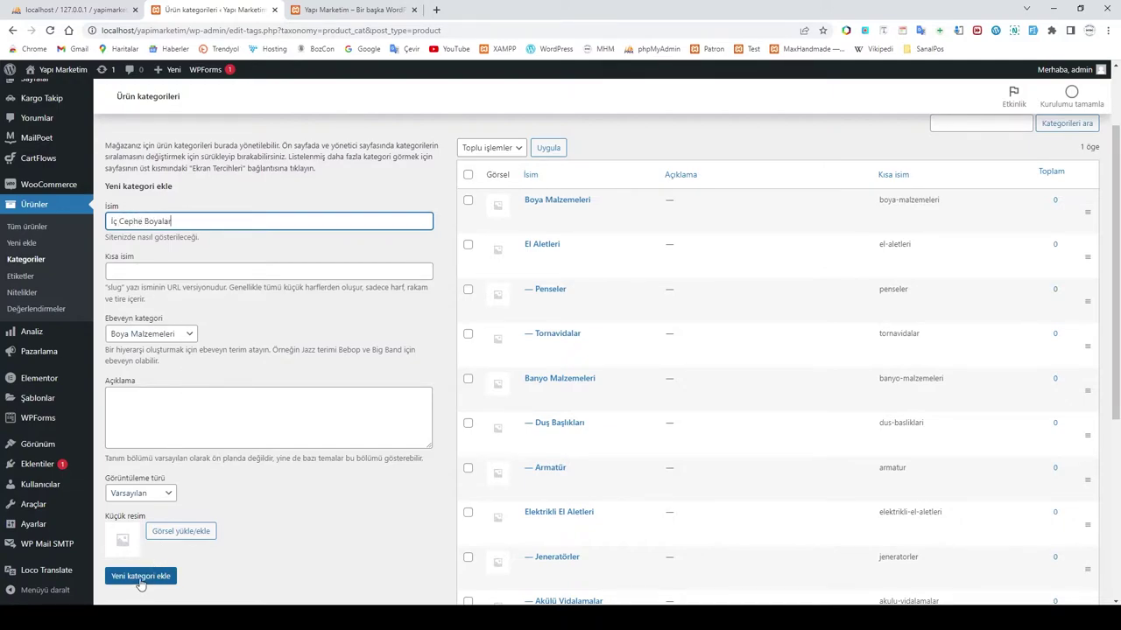
Step: Add Dış Cephe Boyalar under Boya Malzemeleri and review the category list
left_click(146, 224)
type("Dış Cephe")
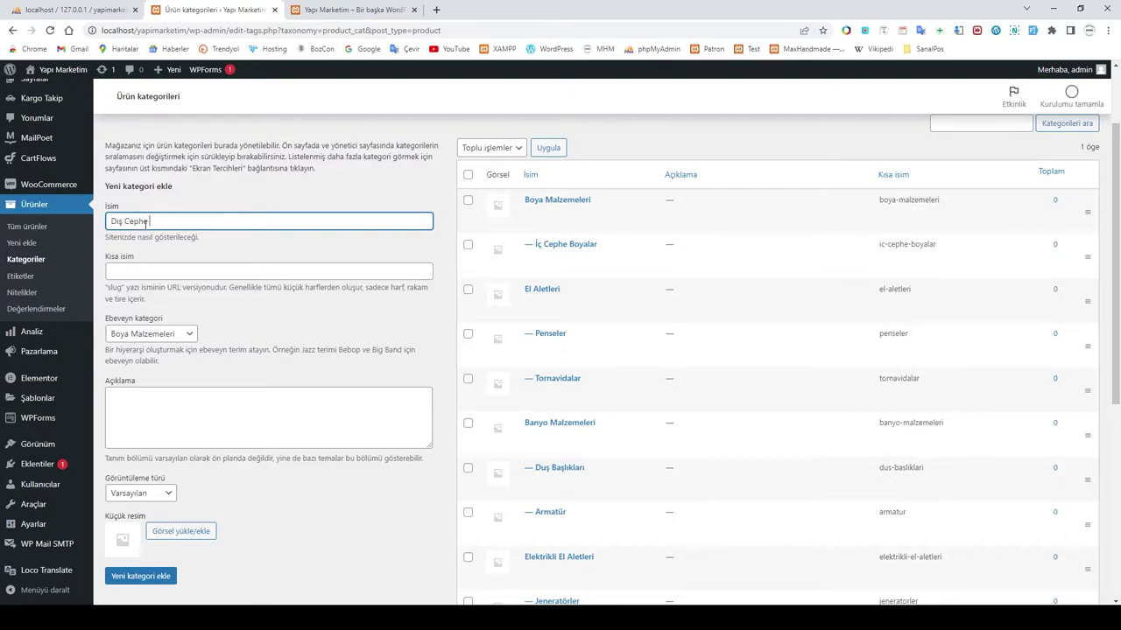
left_click(140, 576)
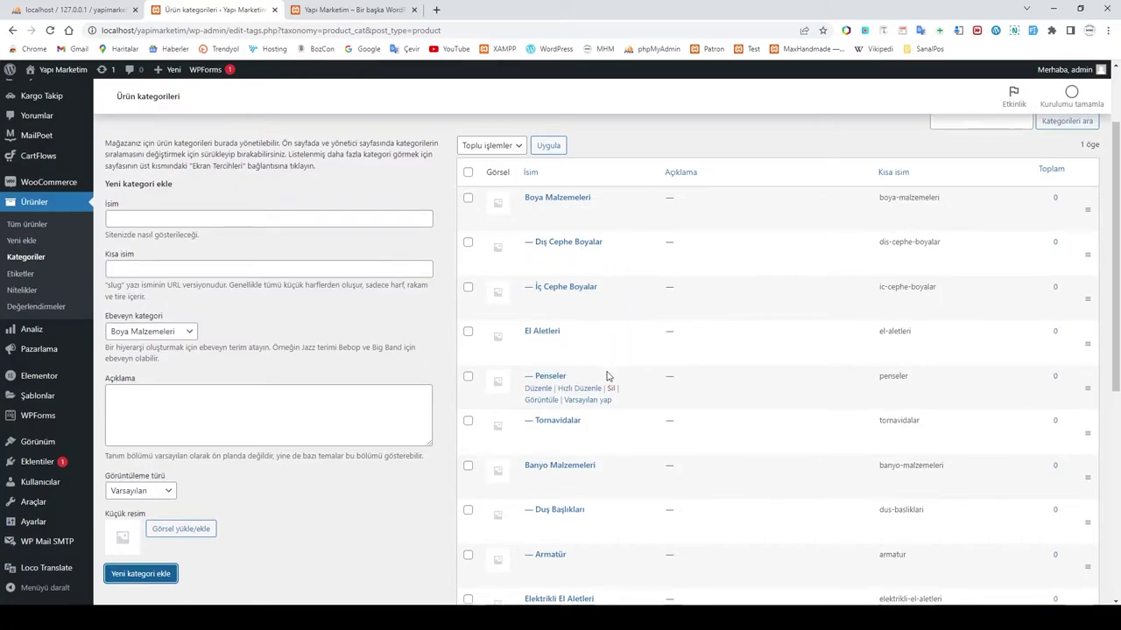
scroll(605, 375, "down", 3)
scroll(614, 477, "up", 5)
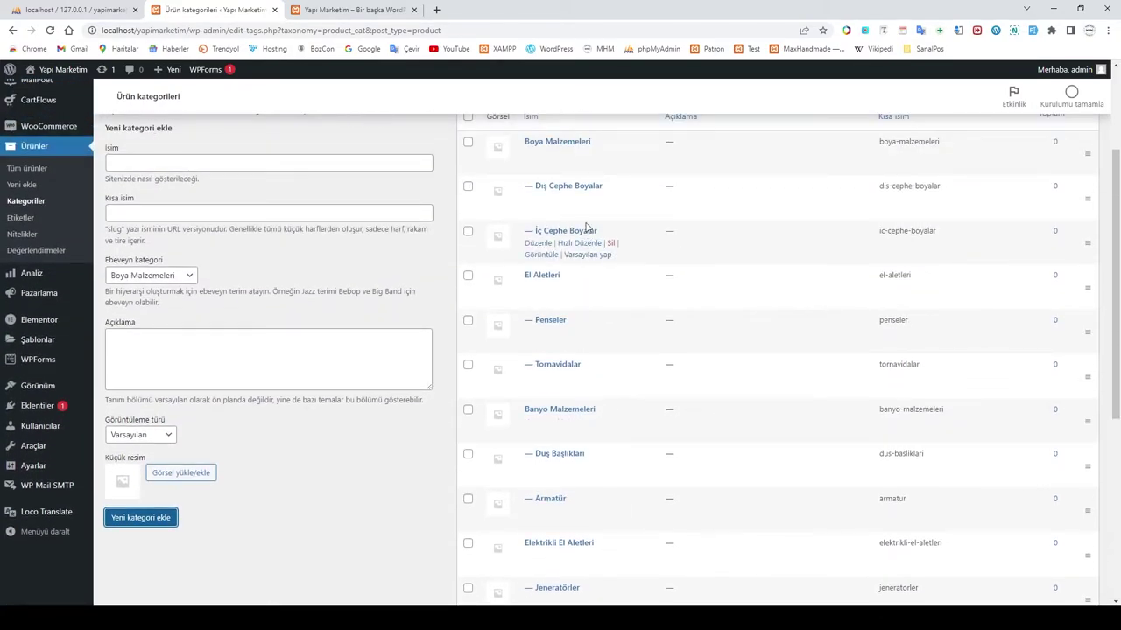
scroll(595, 460, "down", 5)
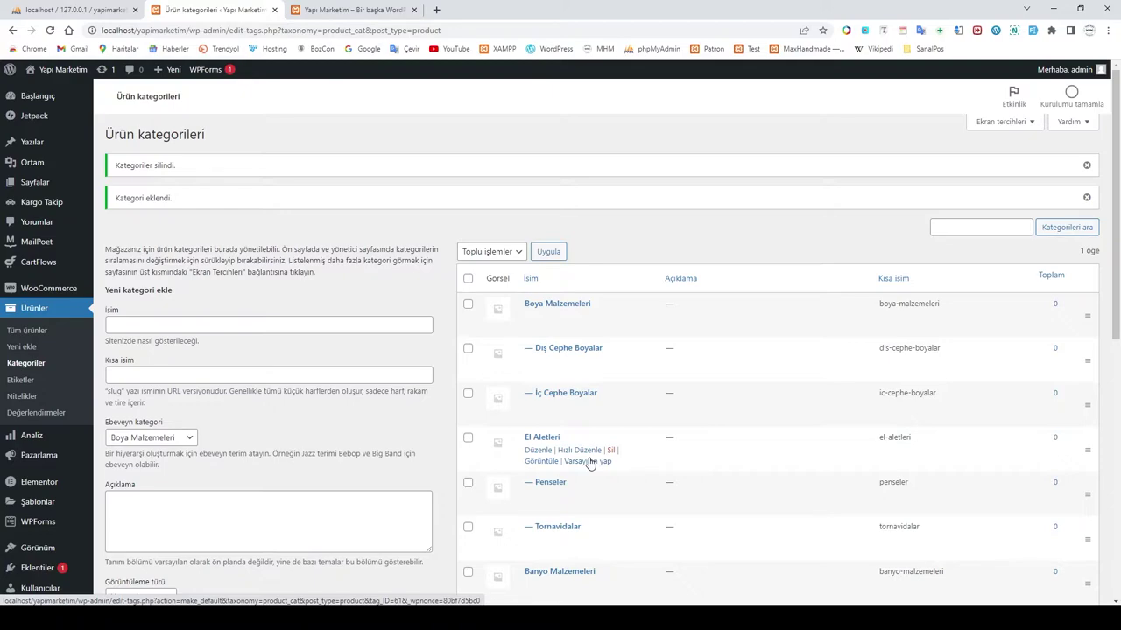
Step: Open a blank Add New Product page from the All Products list
left_click(31, 333)
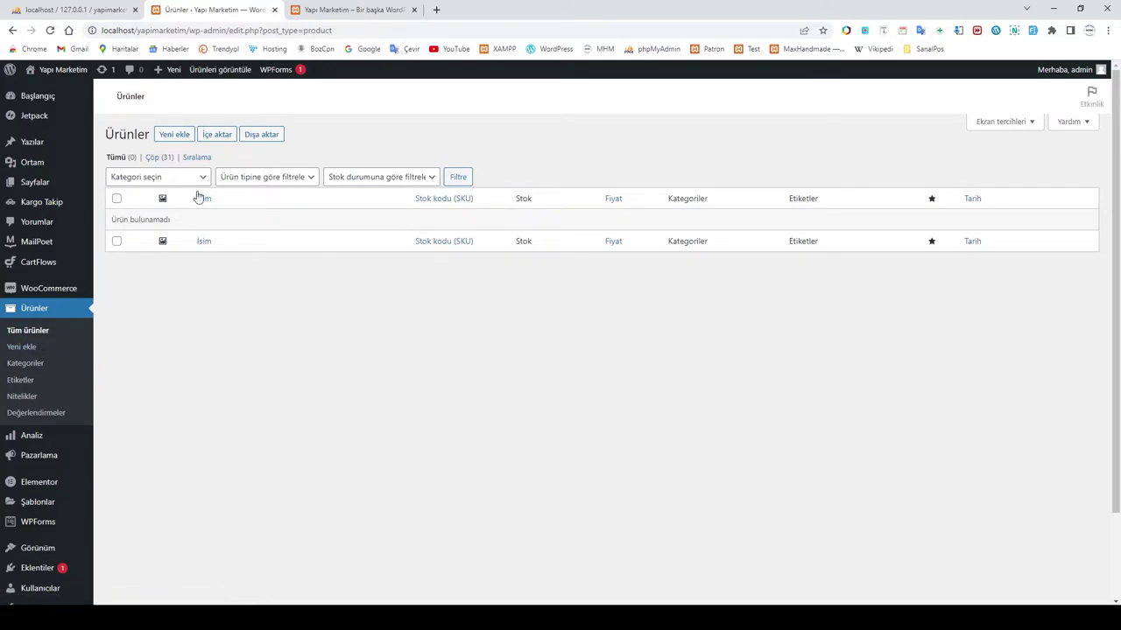
left_click(174, 137)
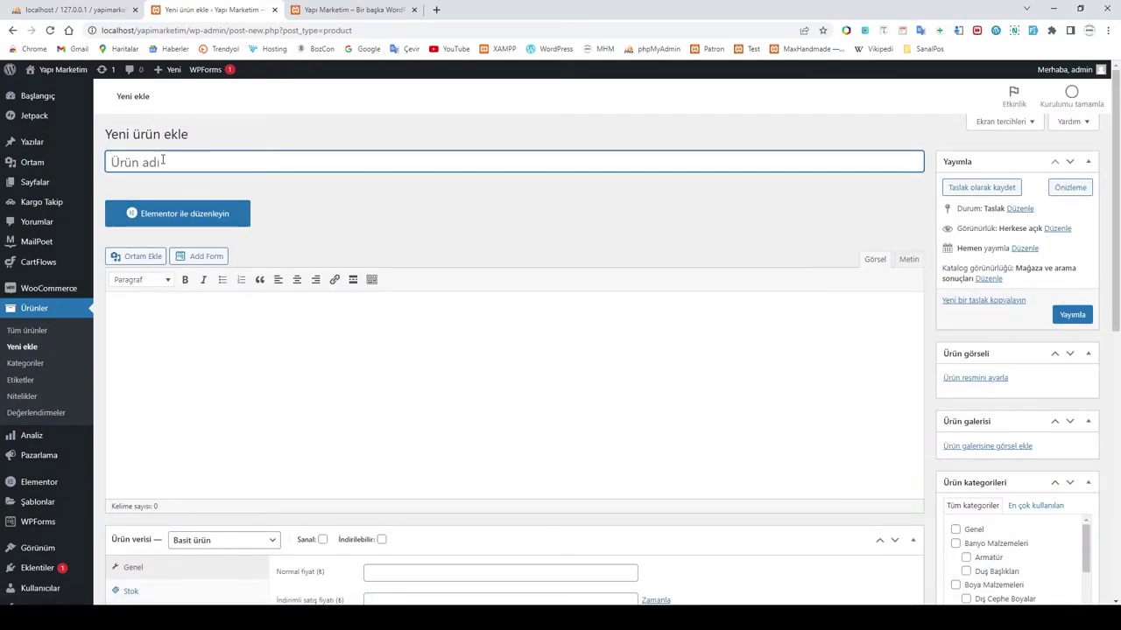
Step: Browse File Explorer to the ÜRÜN > KATEGORİ > BANYO MALZEMELERİ > ARMATÜR folder
mouse_move(273, 620)
left_click(254, 582)
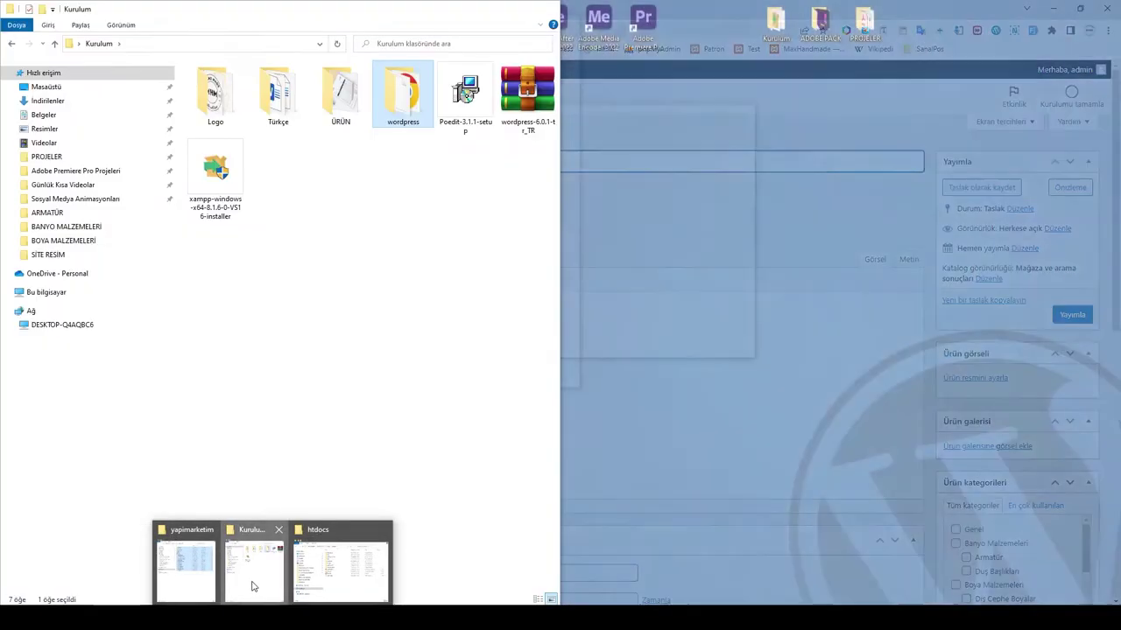
double_click(341, 97)
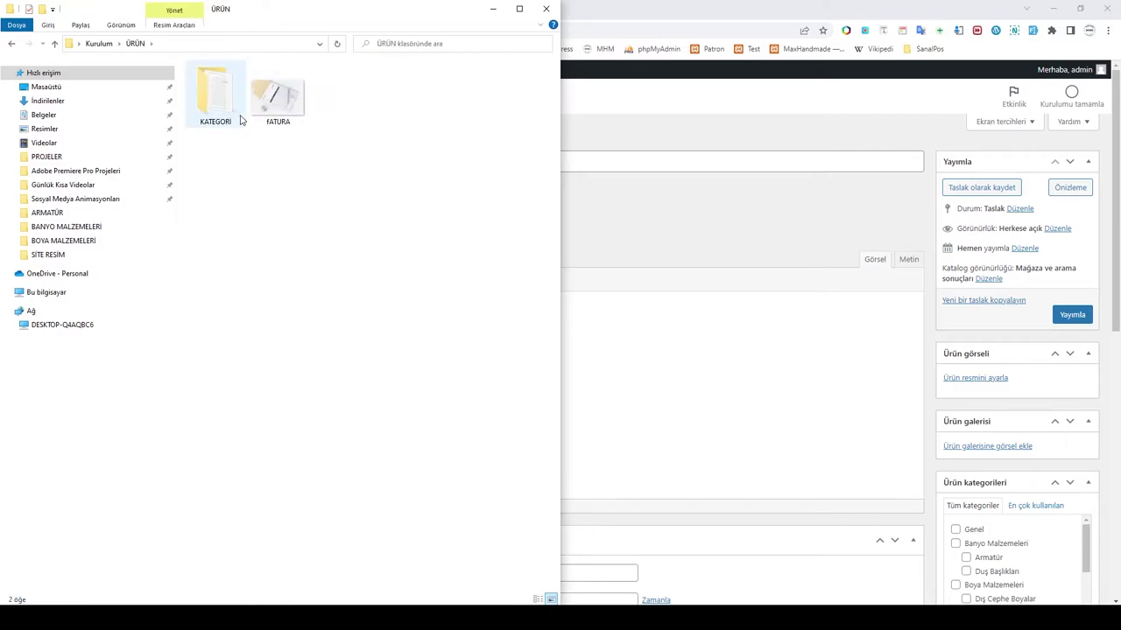
double_click(236, 112)
left_click_drag(421, 22, 778, 22)
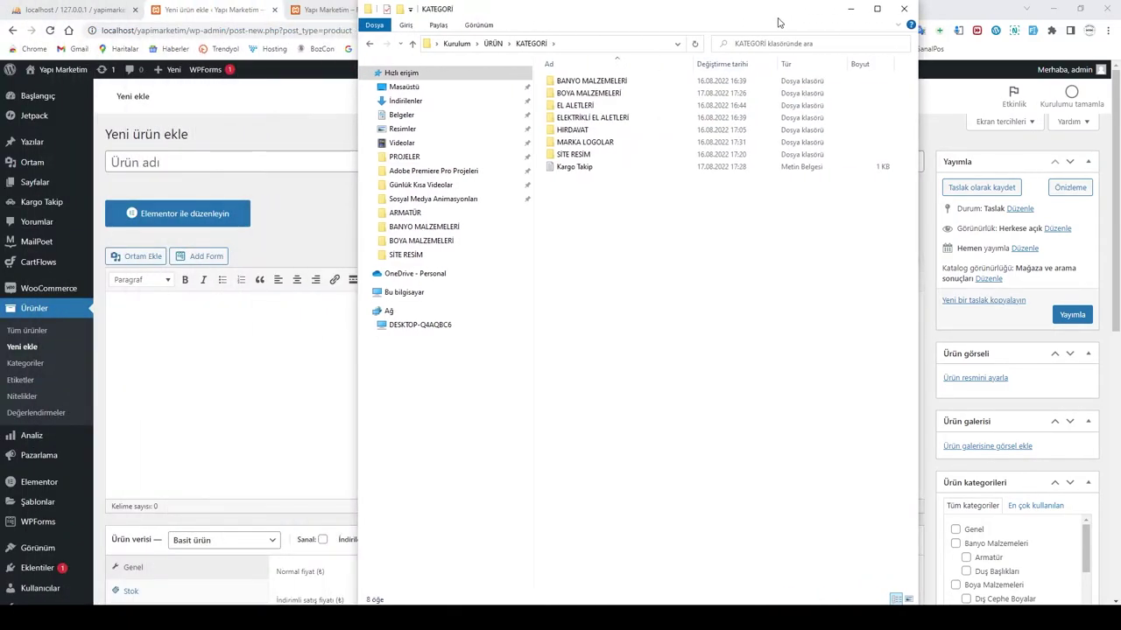
double_click(587, 82)
double_click(571, 82)
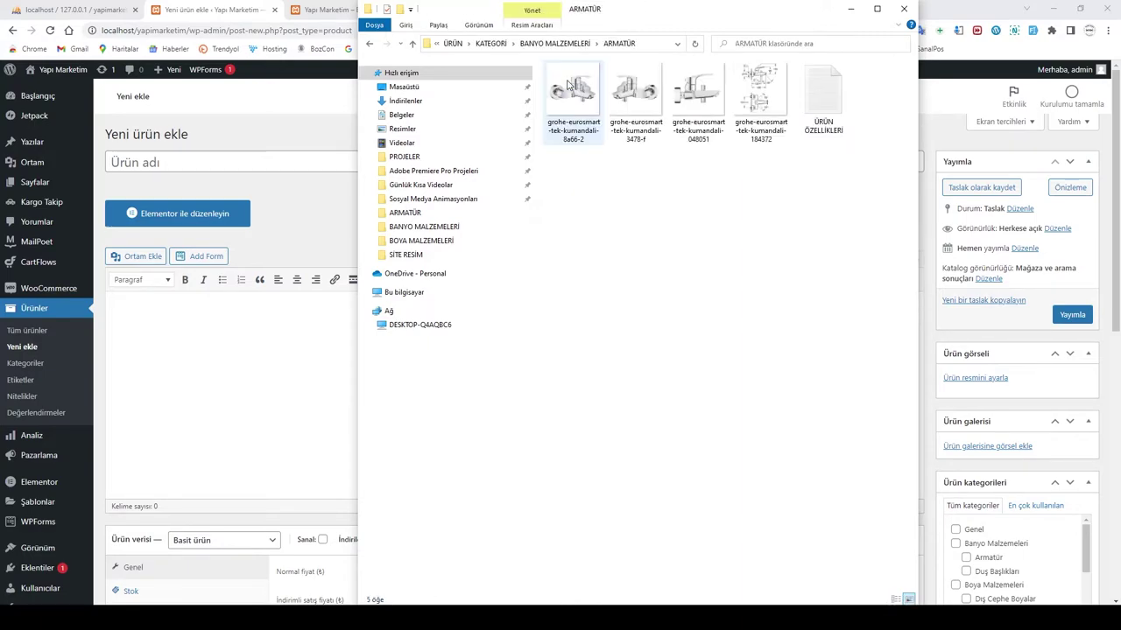
Step: Open ÜRÜN ÖZELLİKLERİ in Notepad and copy its first line, the product name
double_click(823, 96)
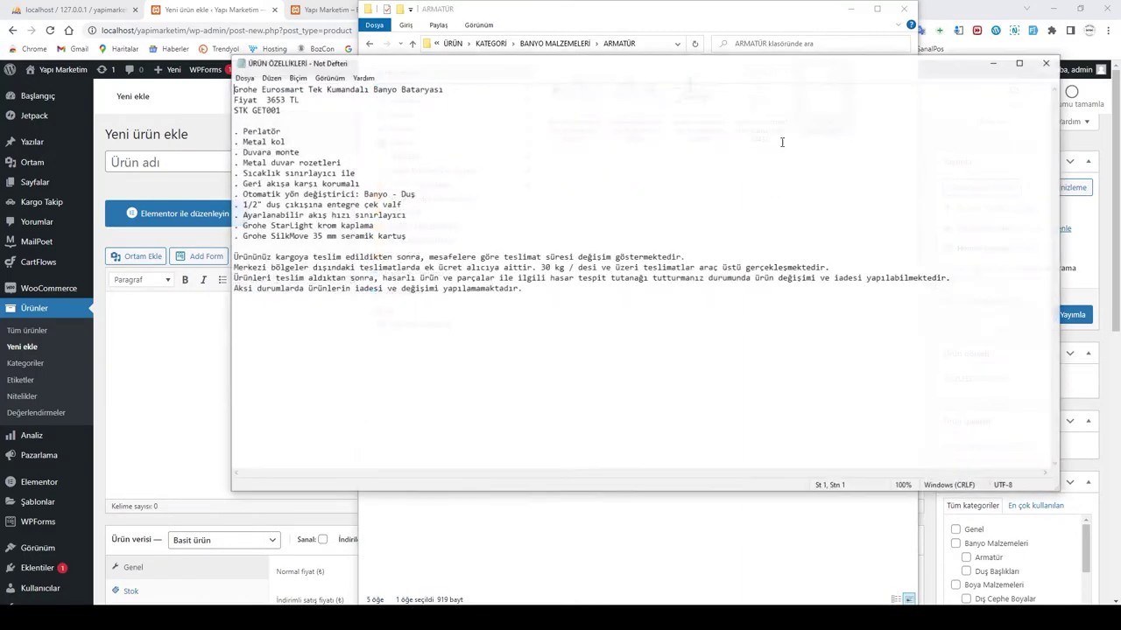
left_click_drag(447, 91, 226, 79)
key("ctrl+c")
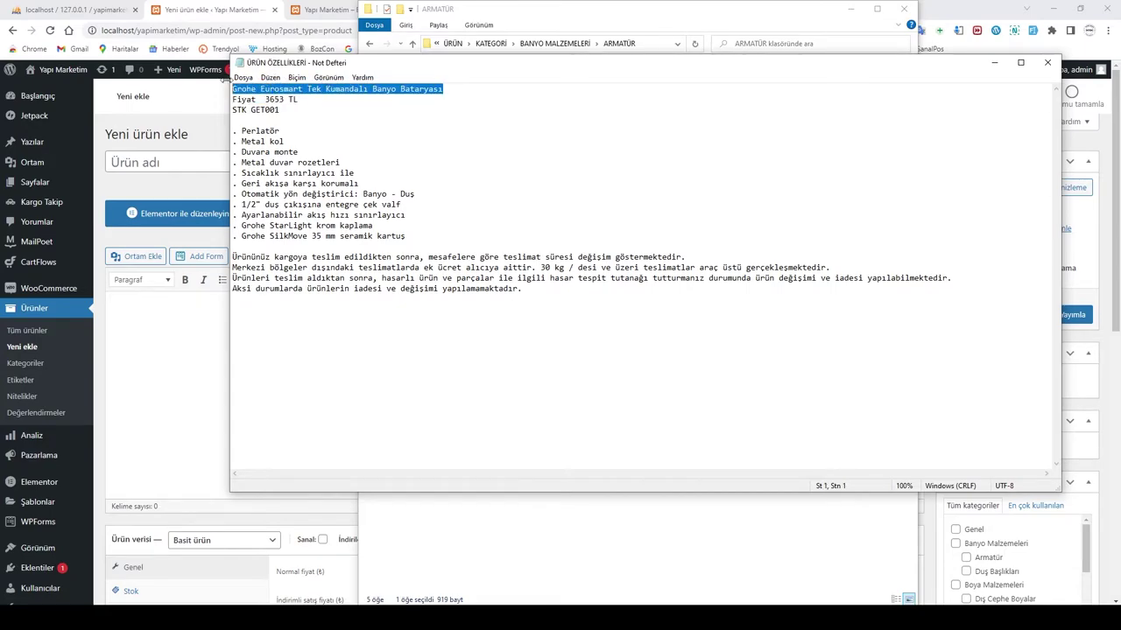
left_click(161, 162)
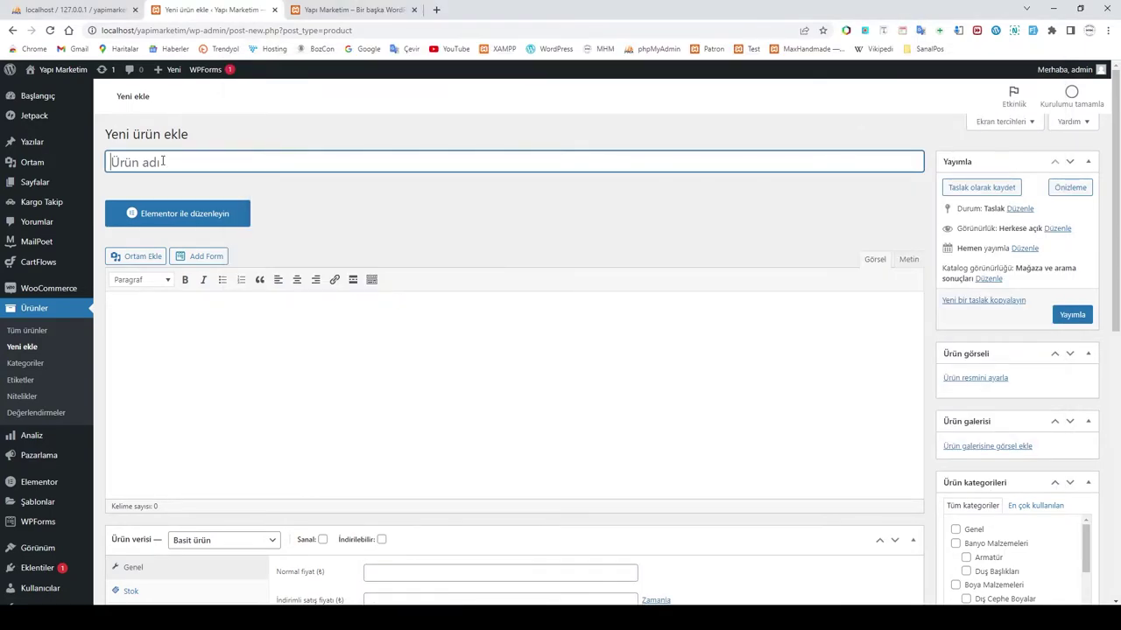
Step: Paste 'Grohe Eurosmart Tek Kumandalı Banyo Bataryası' as the product title
key("ctrl+v")
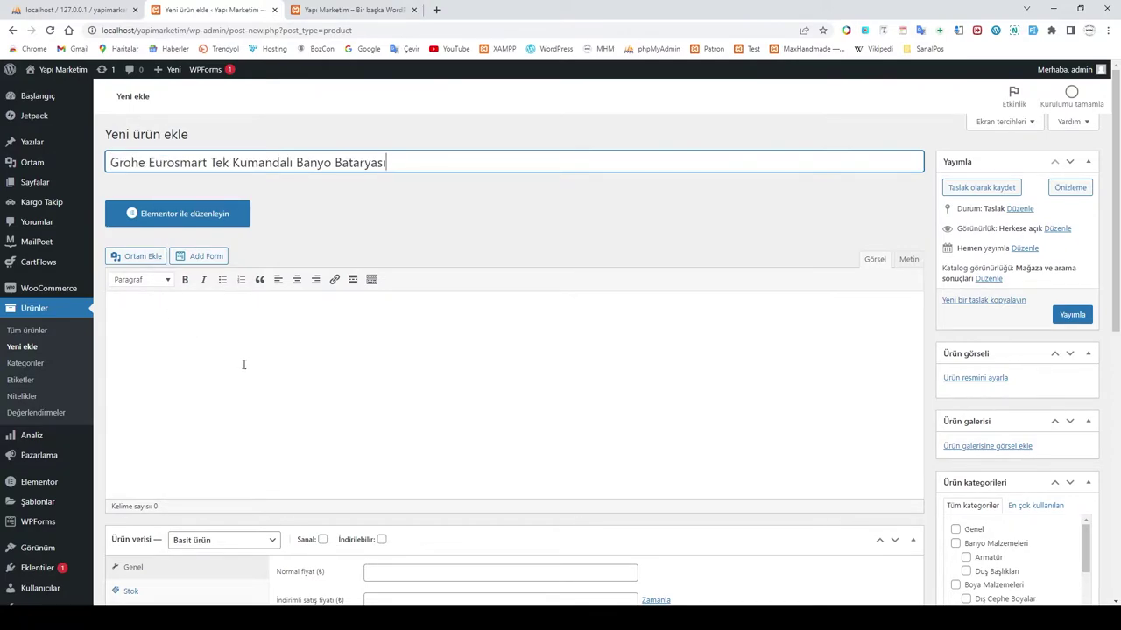
left_click(167, 318)
scroll(167, 318, "down", 2)
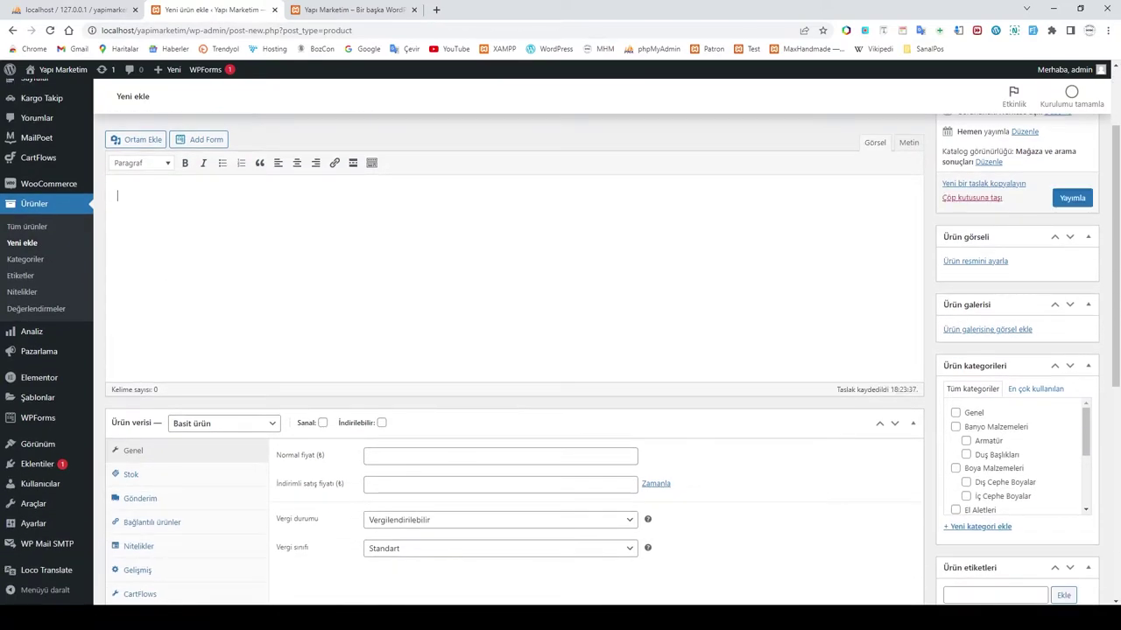
scroll(185, 325, "up", 2)
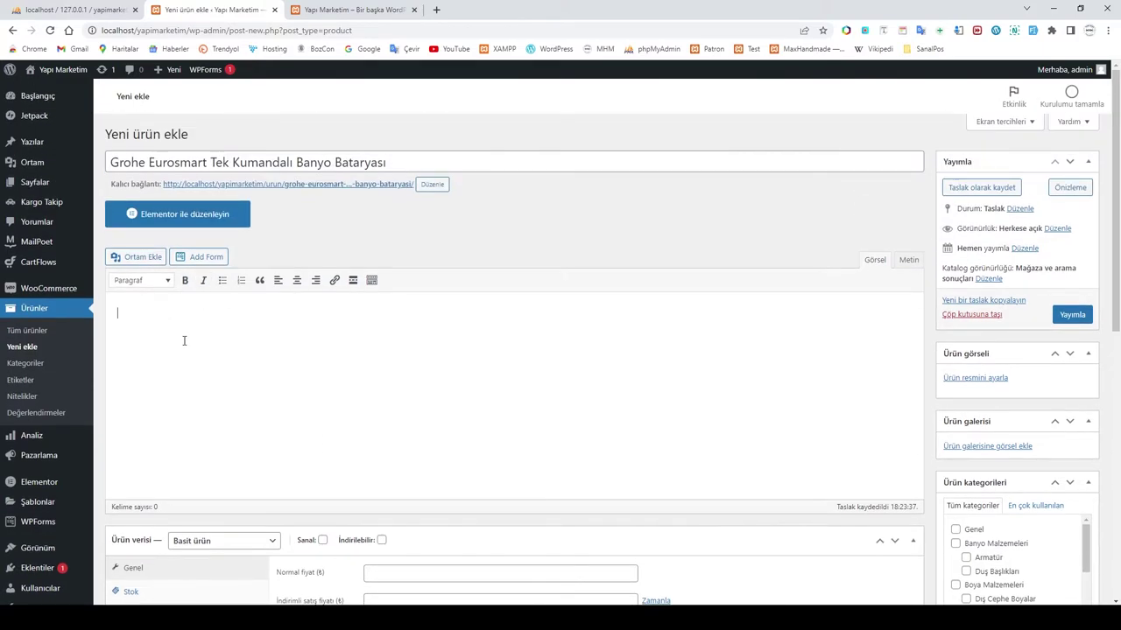
scroll(251, 383, "down", 1)
Step: Copy the first six feature lines from the notes into the product description
key("alt+Tab")
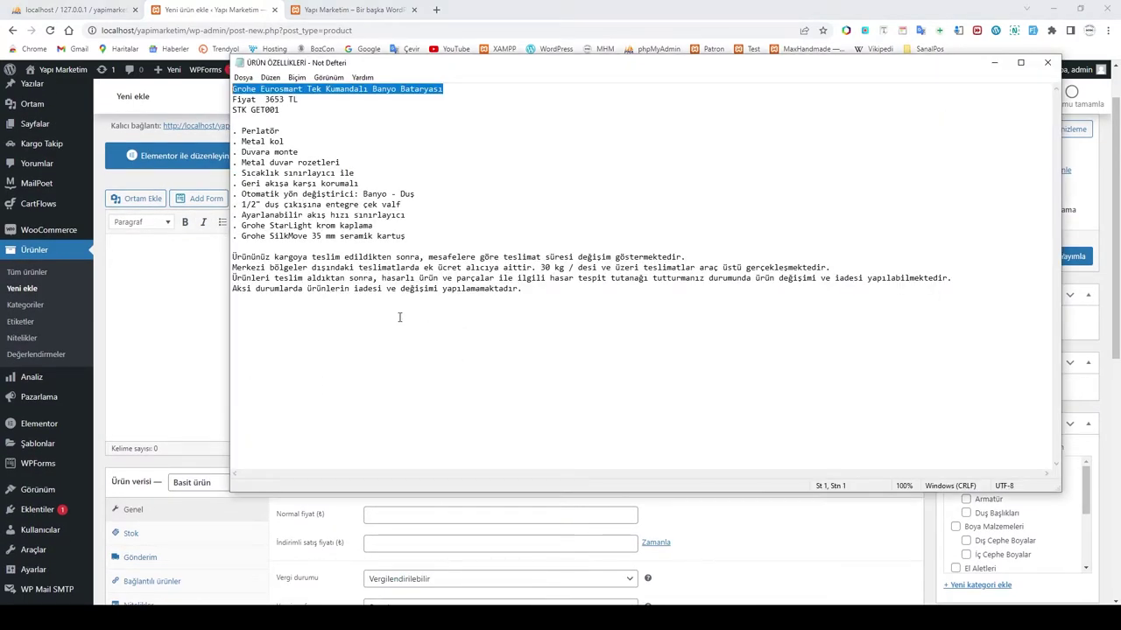
left_click_drag(233, 131, 363, 182)
key("ctrl+c")
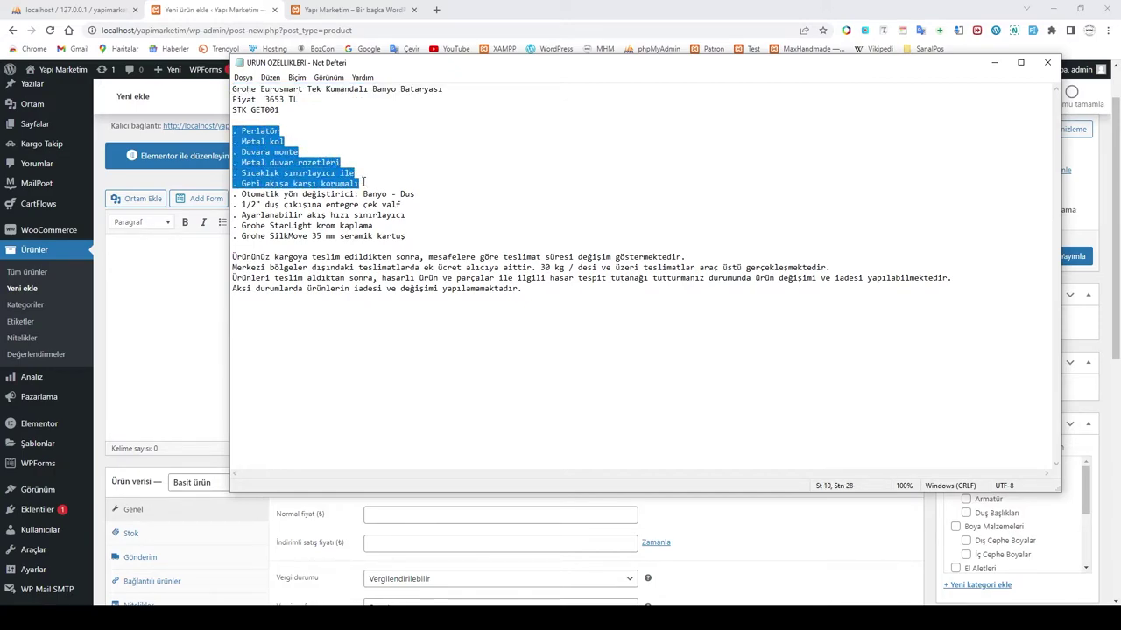
left_click(152, 277)
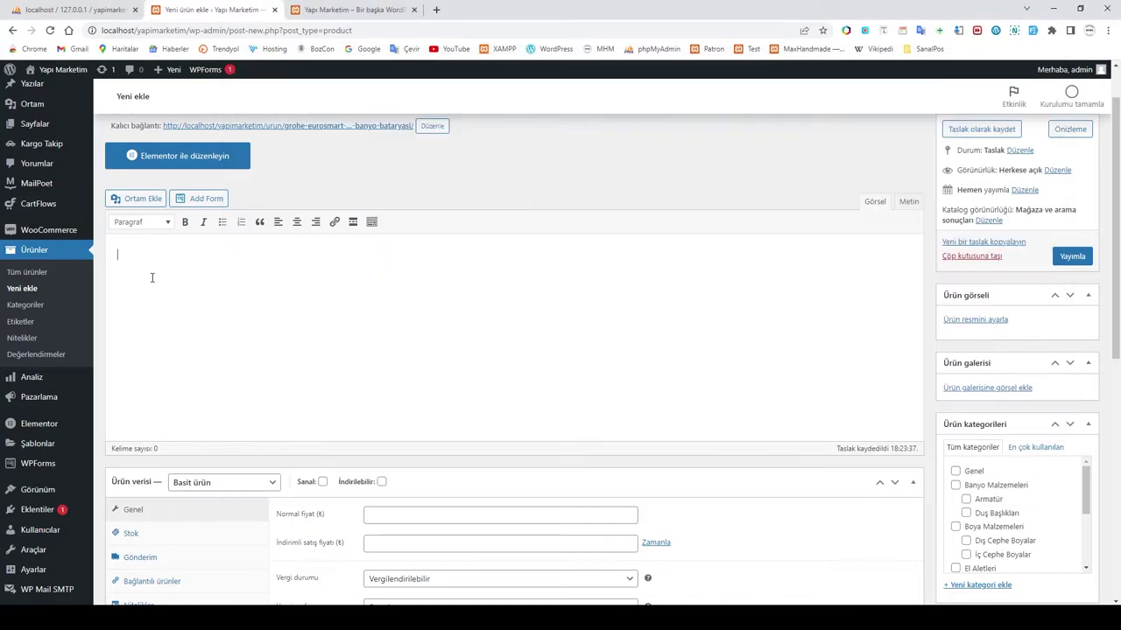
key("ctrl+v")
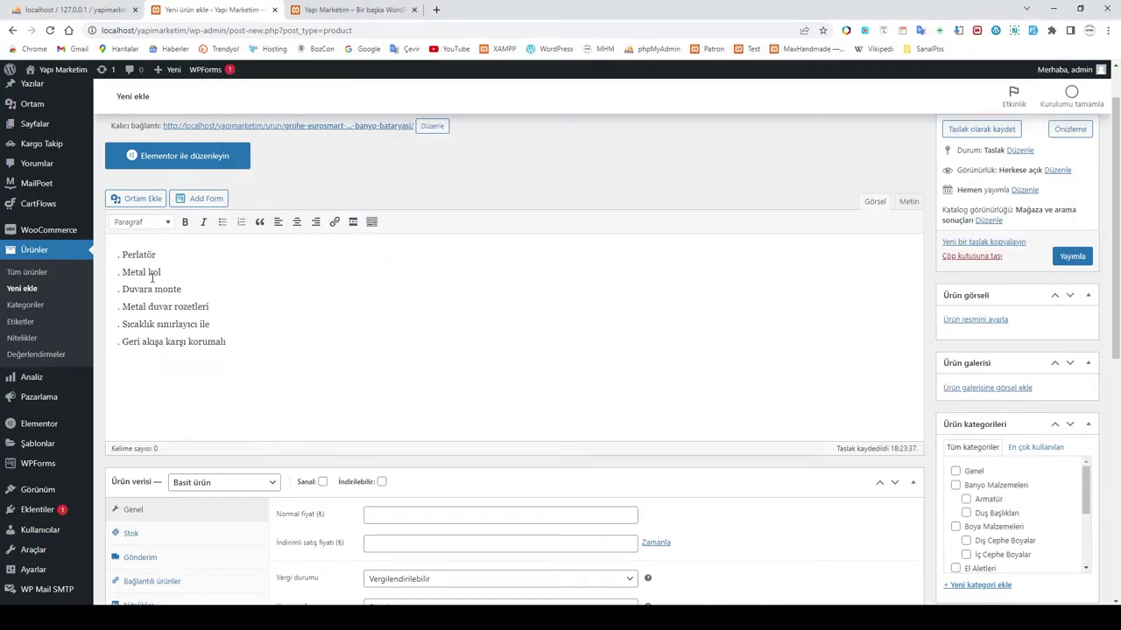
scroll(347, 363, "down", 2)
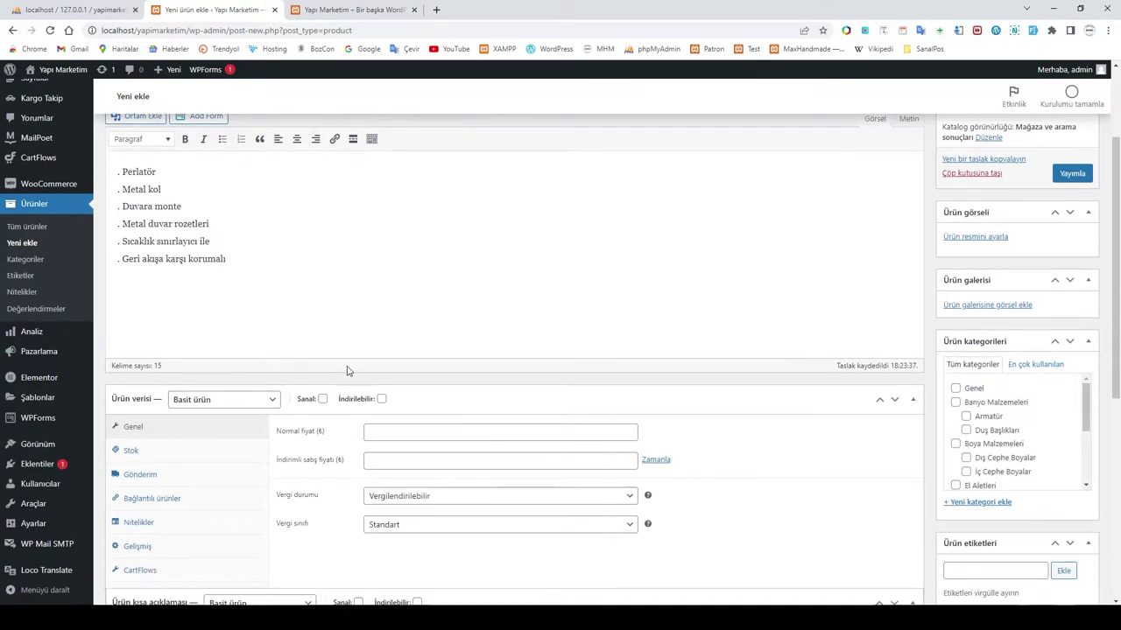
scroll(343, 342, "up", 1)
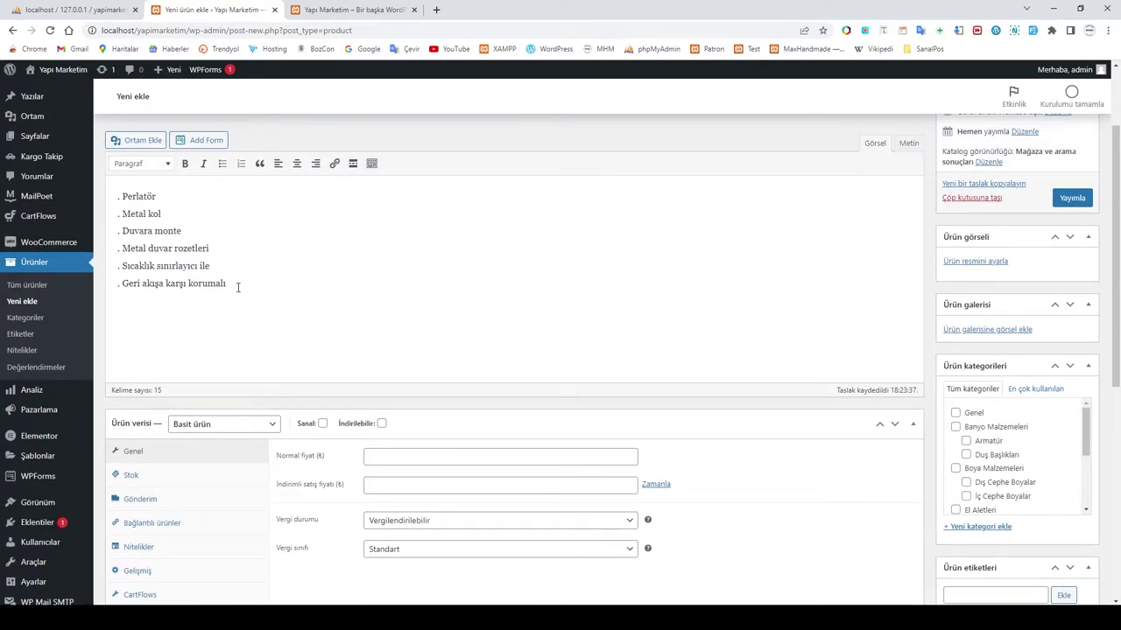
Step: Add the four-line delivery terms paragraph below the features in the description
key("Return")
key("Return")
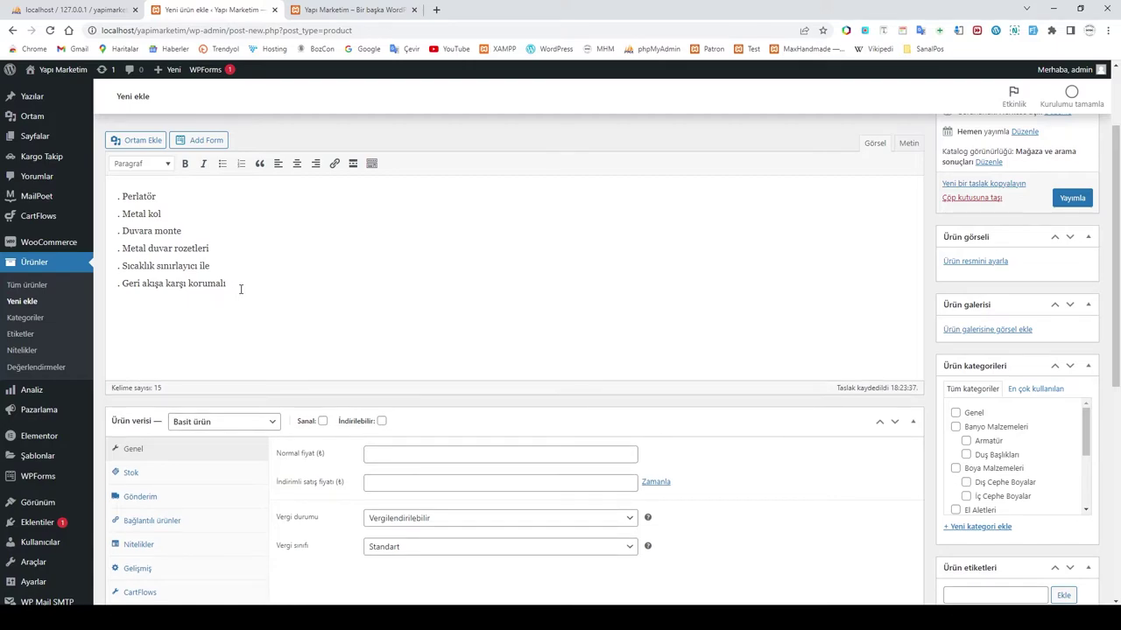
key("alt+Tab")
left_click_drag(232, 255, 522, 295)
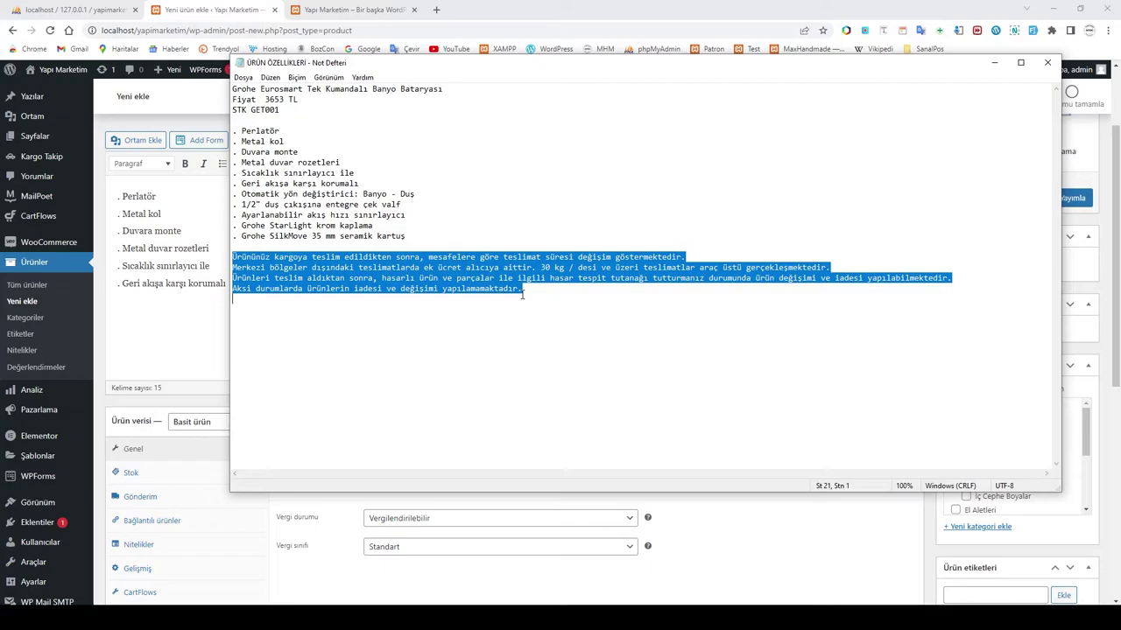
left_click(161, 328)
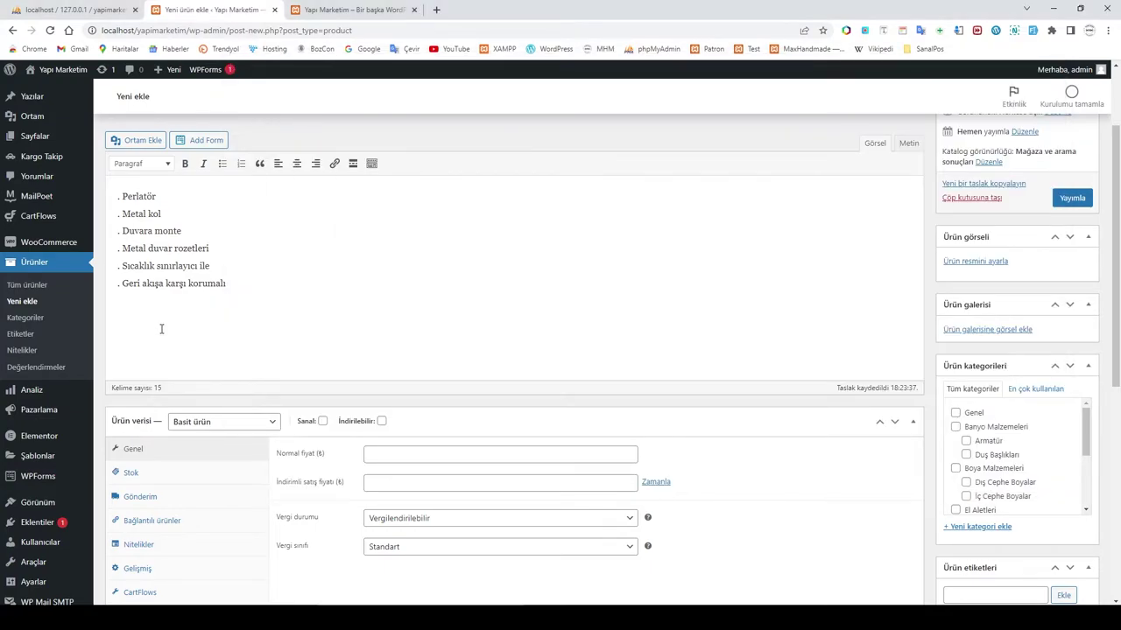
key("ctrl+v")
Step: Copy the five remaining feature lines, Otomatik yön değiştirici through the SilkMove cartridge, from Notepad
scroll(470, 356, "down", 3)
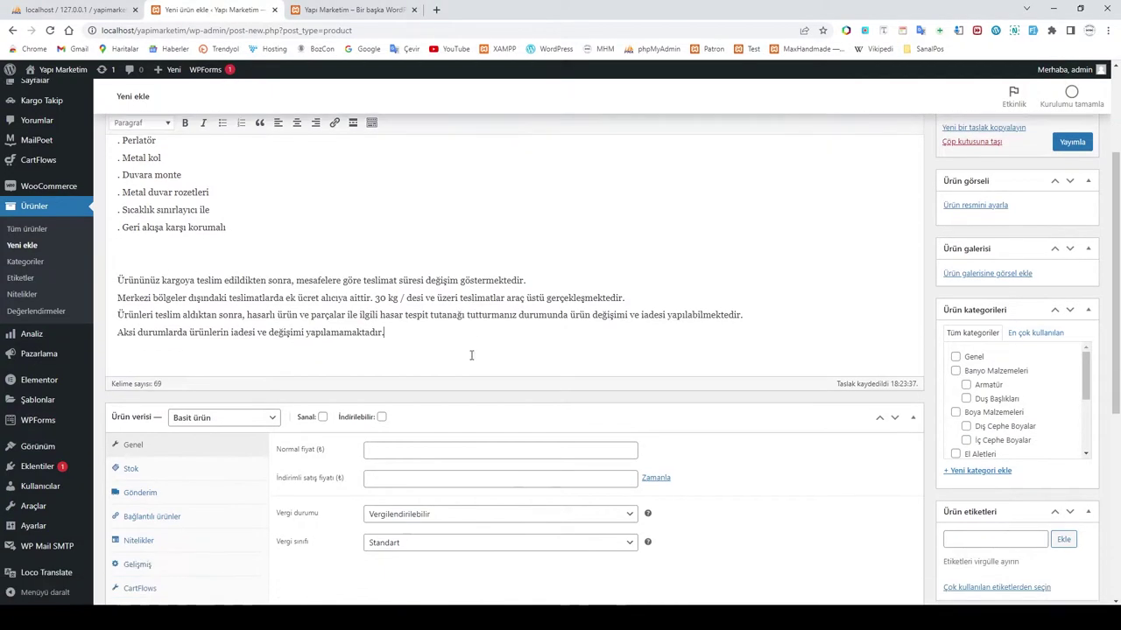
scroll(470, 359, "down", 2)
left_click(180, 363)
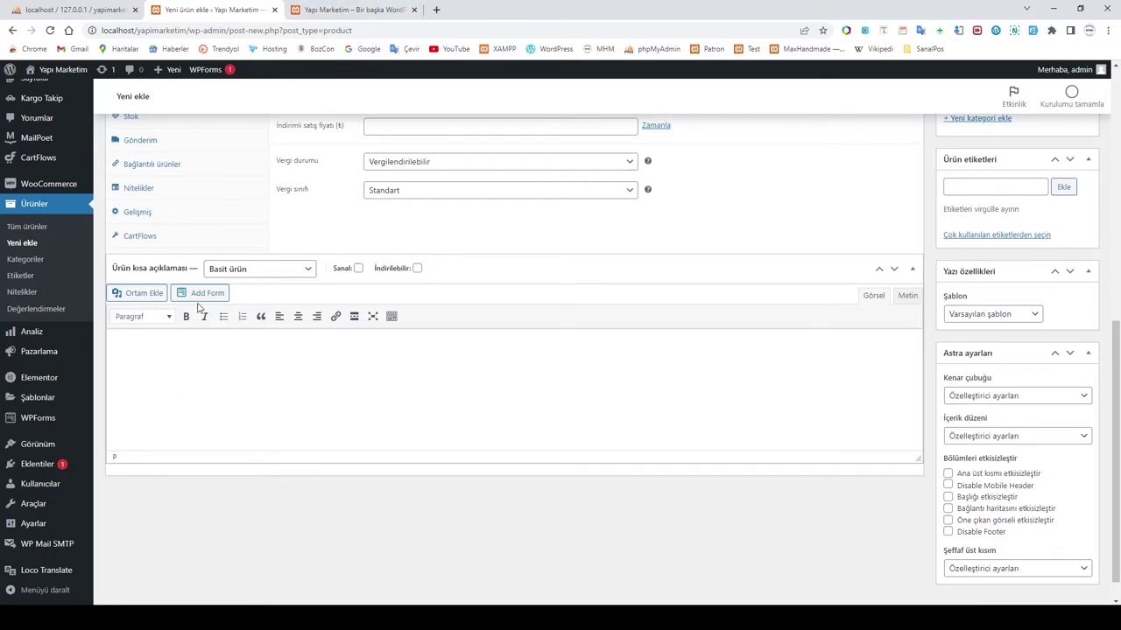
scroll(257, 335, "up", 5)
scroll(258, 337, "down", 2)
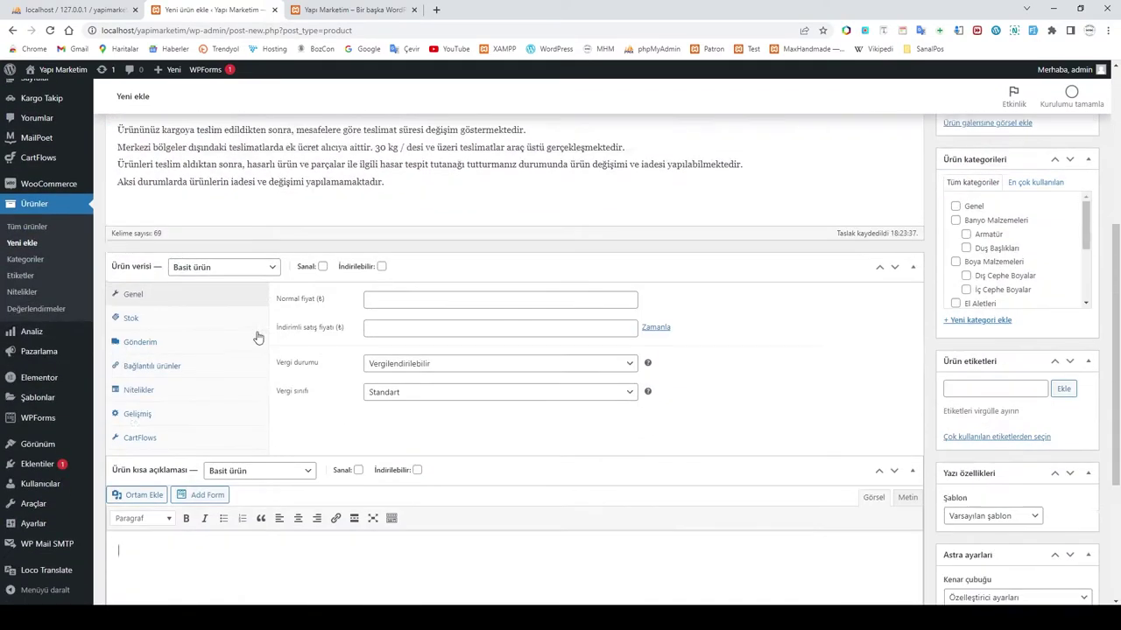
scroll(257, 335, "down", 3)
key("alt+Tab")
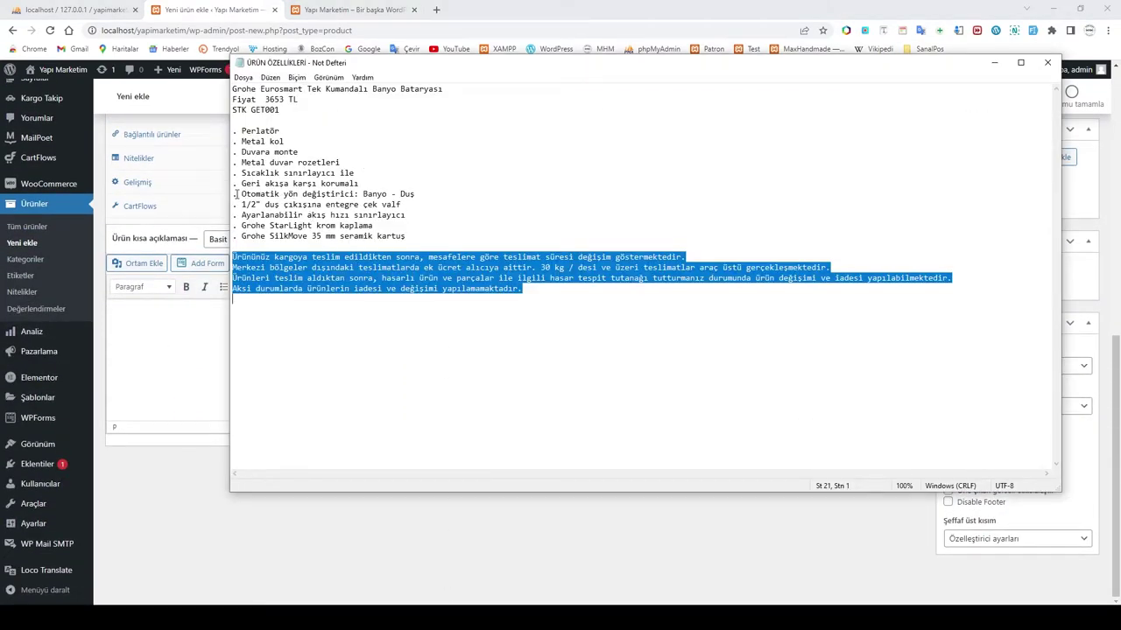
left_click_drag(233, 194, 409, 236)
right_click(317, 214)
left_click(337, 250)
Step: Paste the five feature lines into the product's short description editor
left_click(155, 328)
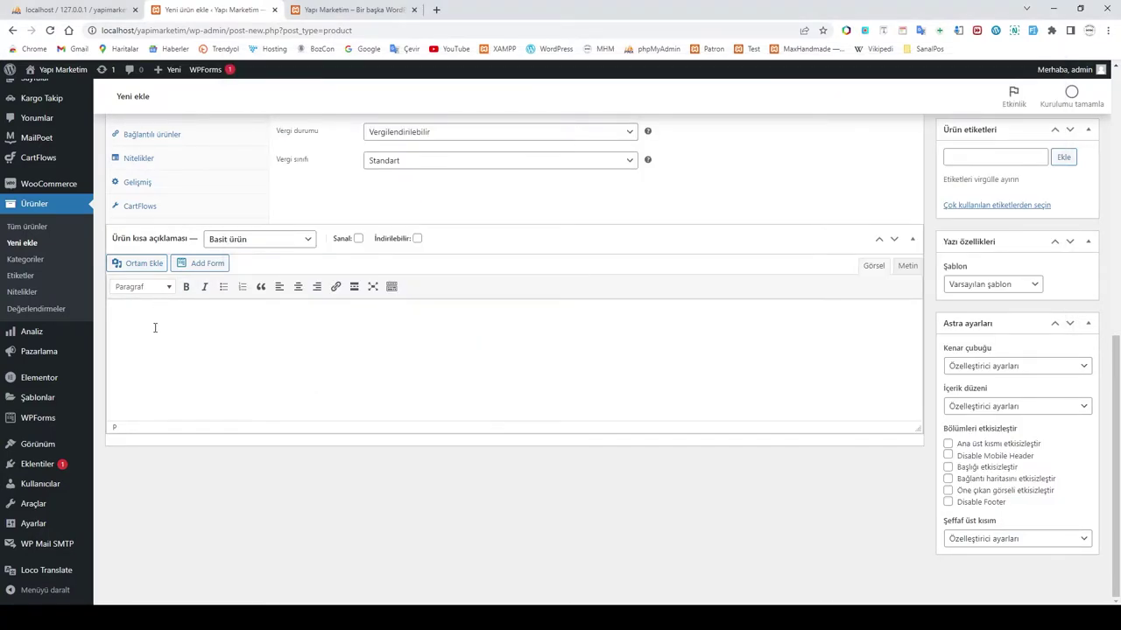
key("ctrl+v")
scroll(368, 379, "up", 6)
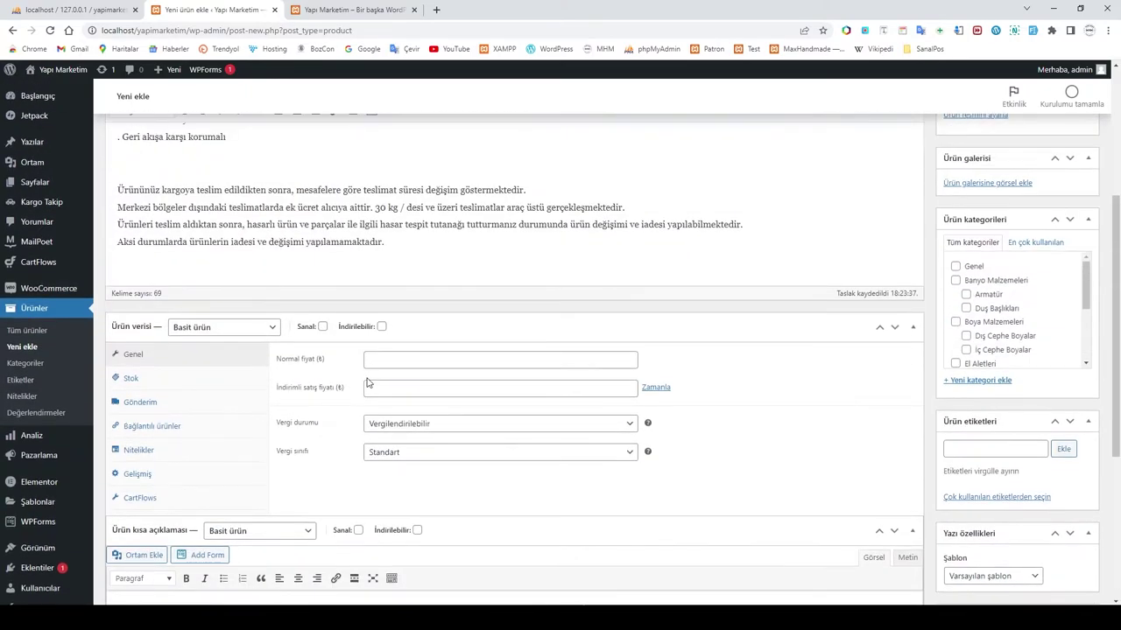
scroll(368, 381, "down", 3)
scroll(426, 273, "up", 3)
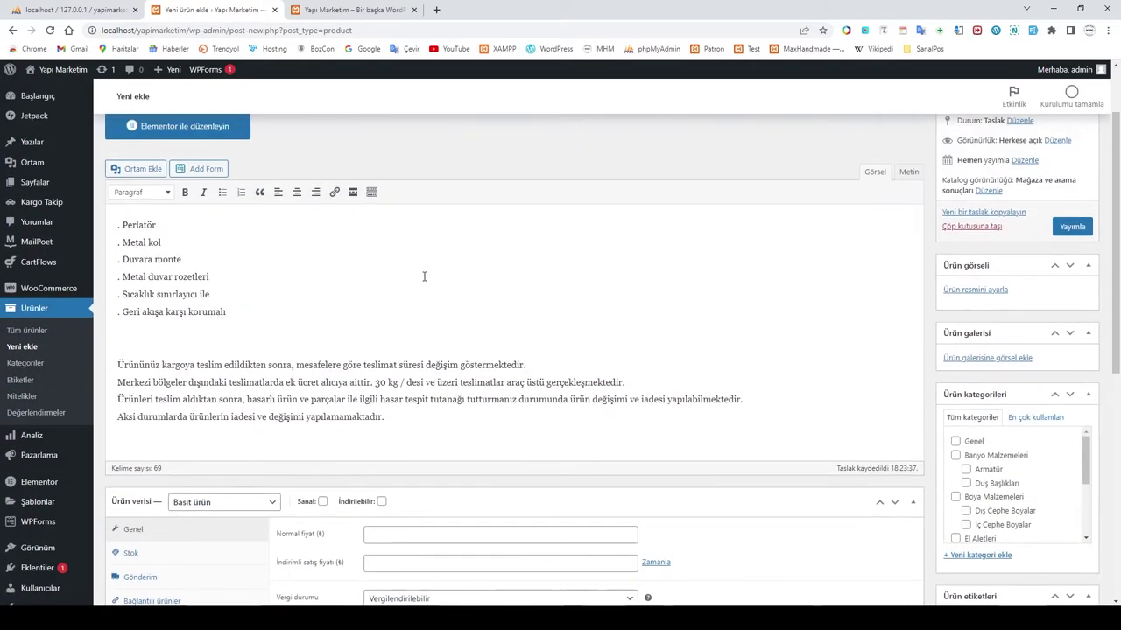
scroll(451, 283, "down", 3)
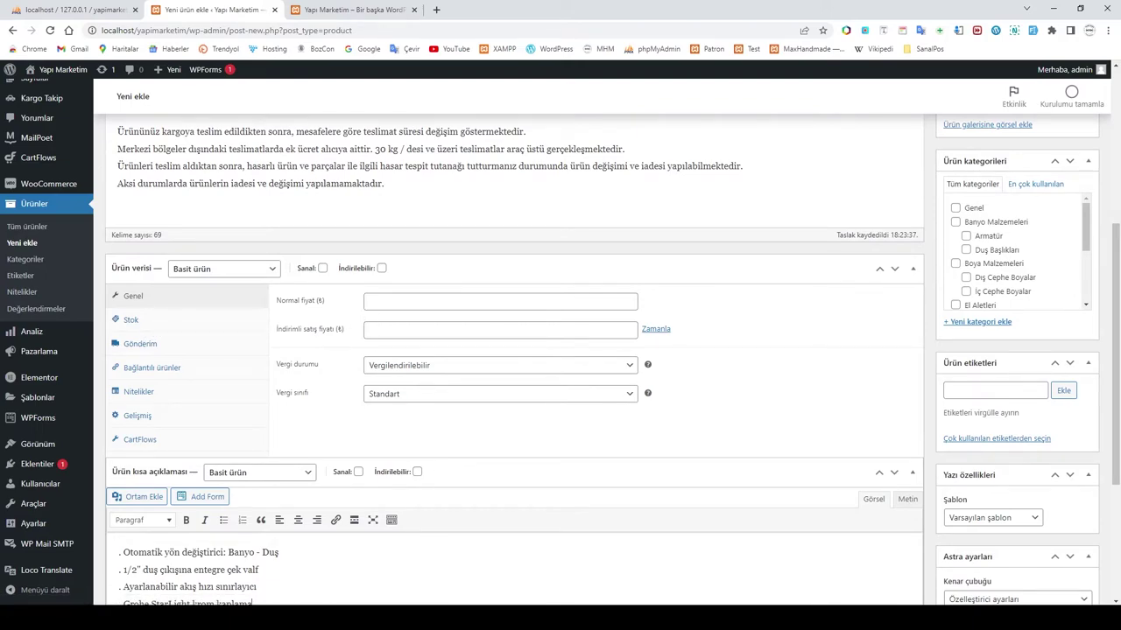
key("alt+Tab")
key("alt+Tab")
Step: Set the regular price to 3653 and bring up the Stok inventory settings
left_click(396, 301)
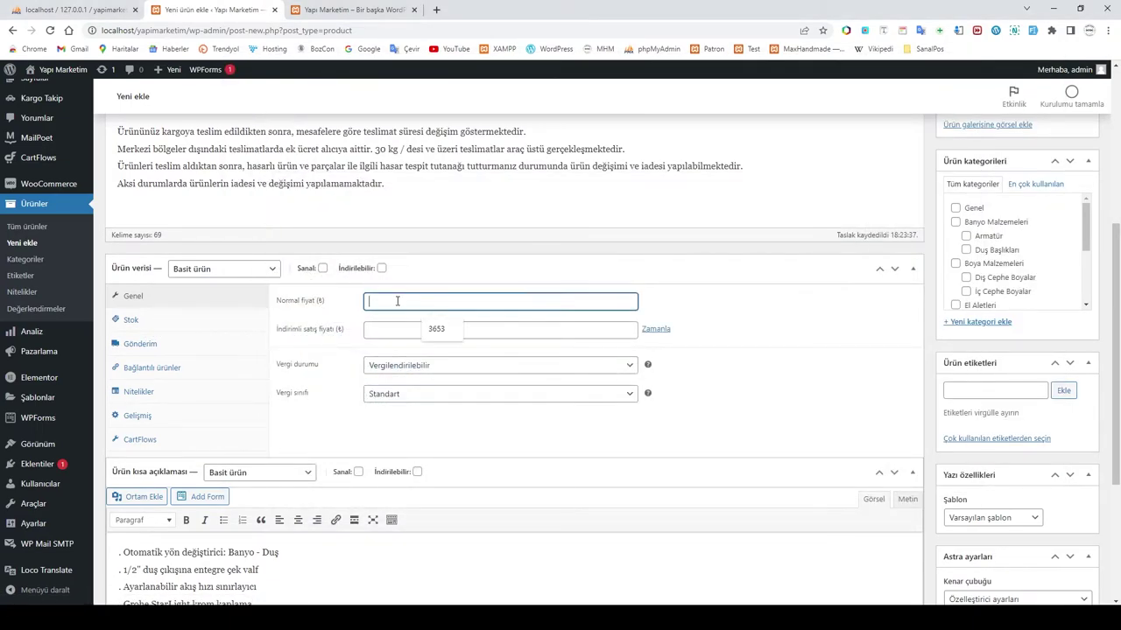
left_click(438, 328)
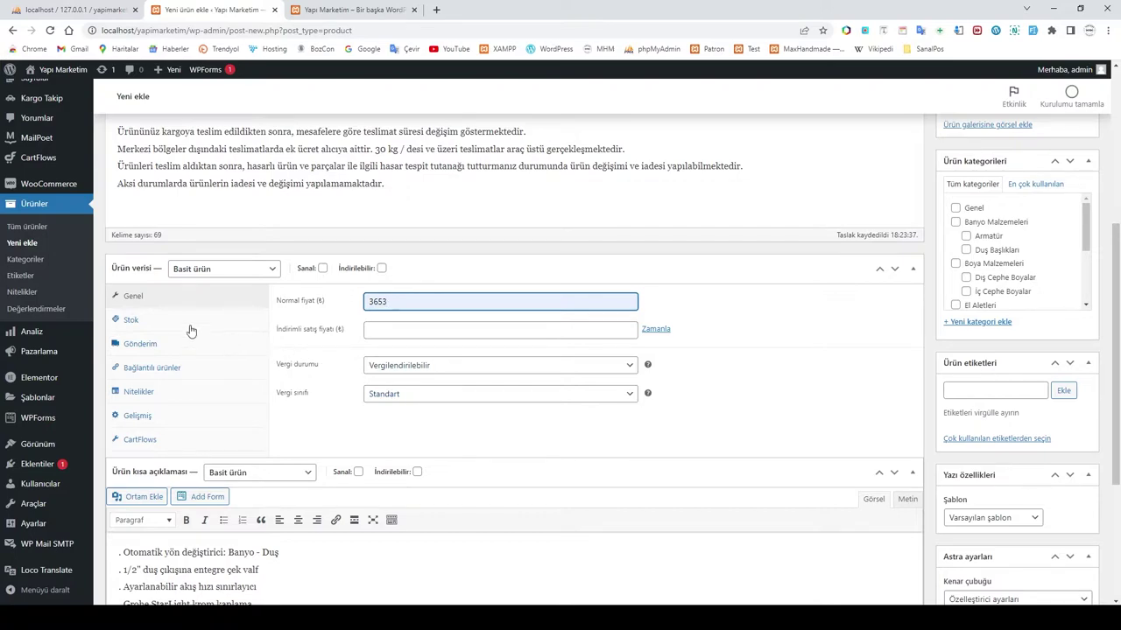
left_click(161, 324)
left_click(388, 302)
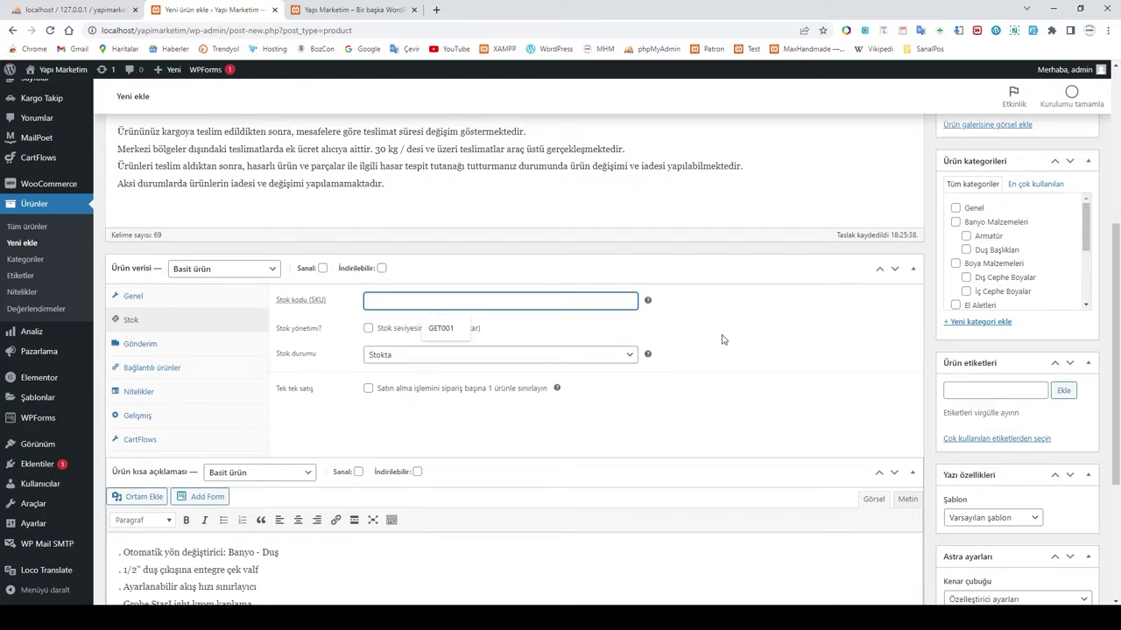
Step: Enter stock code GET001, enable stock management, and set the stock quantity to 3
left_click(441, 330)
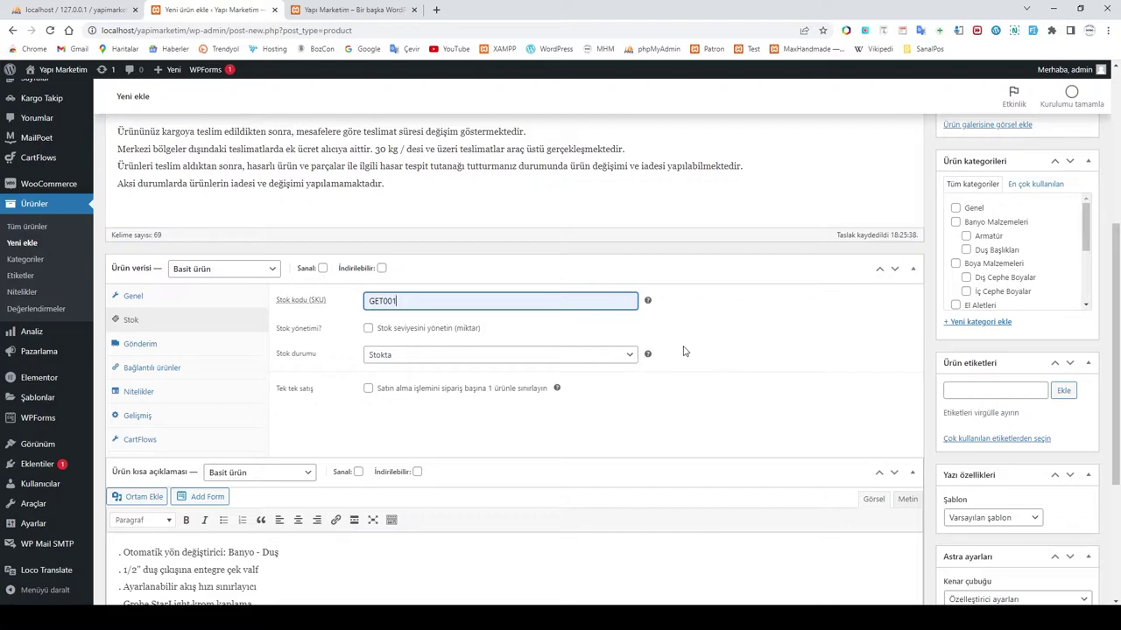
left_click(367, 328)
left_click_drag(383, 360, 350, 359)
scroll(704, 391, "up", 3)
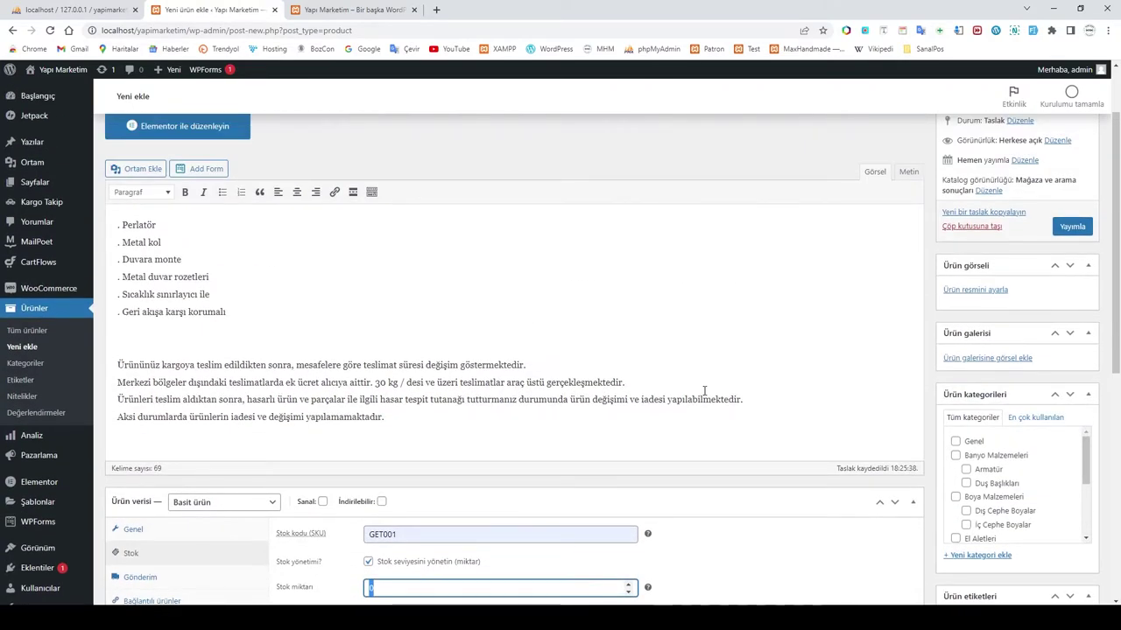
scroll(704, 391, "down", 3)
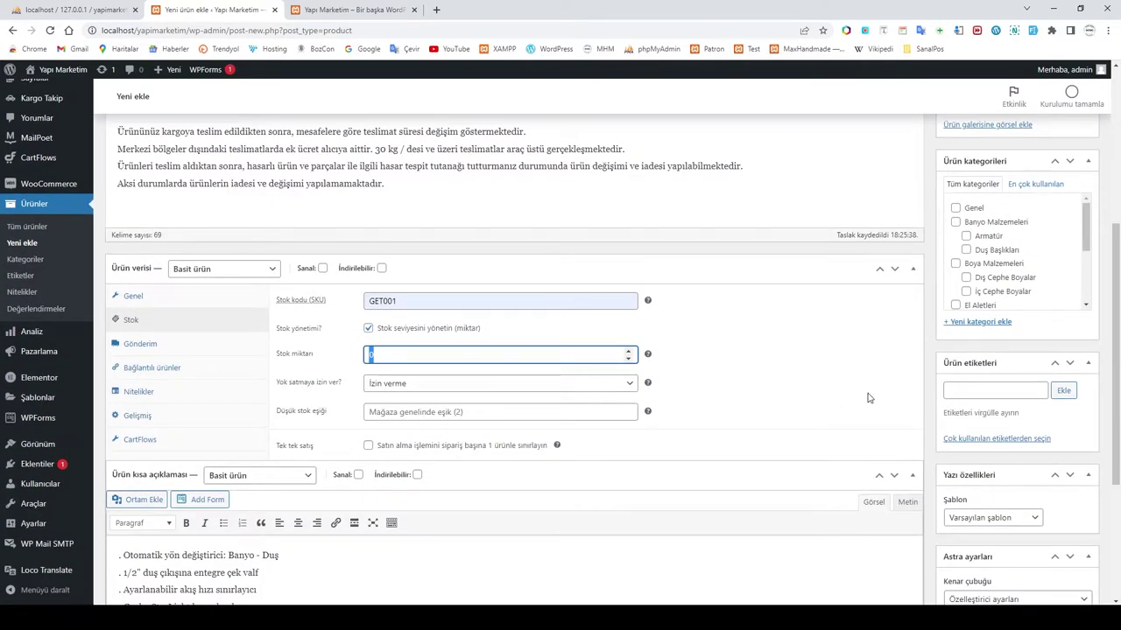
type("3")
left_click(753, 396)
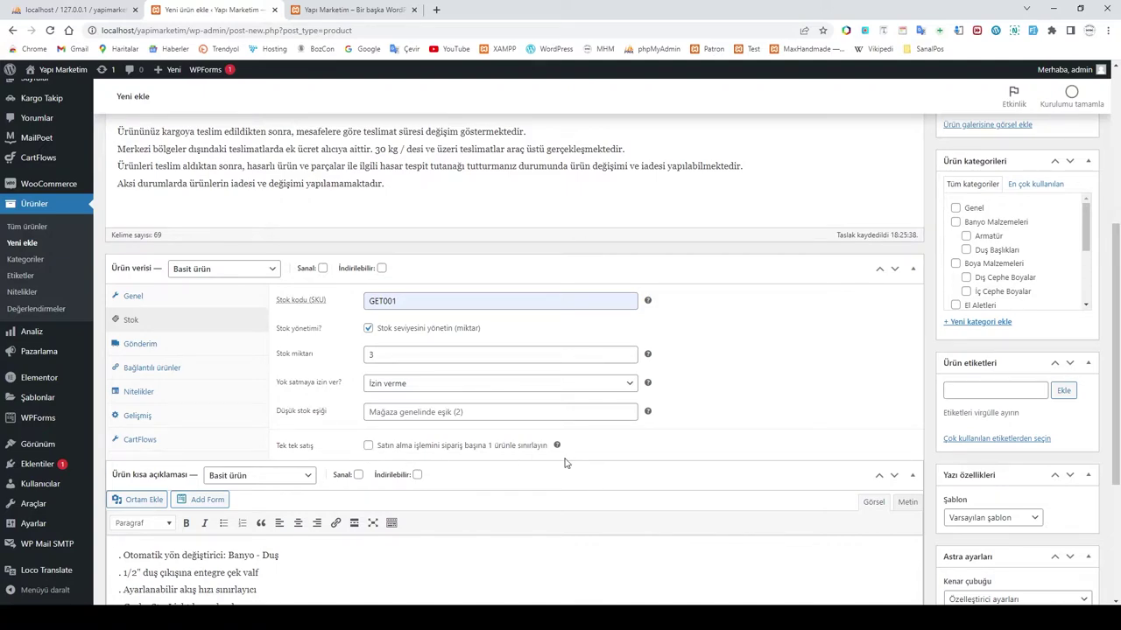
Step: Enter a 2.5 kg weight on the Gönderim tab and leave the shipping class unset
mouse_move(559, 447)
left_click(146, 348)
left_click(376, 302)
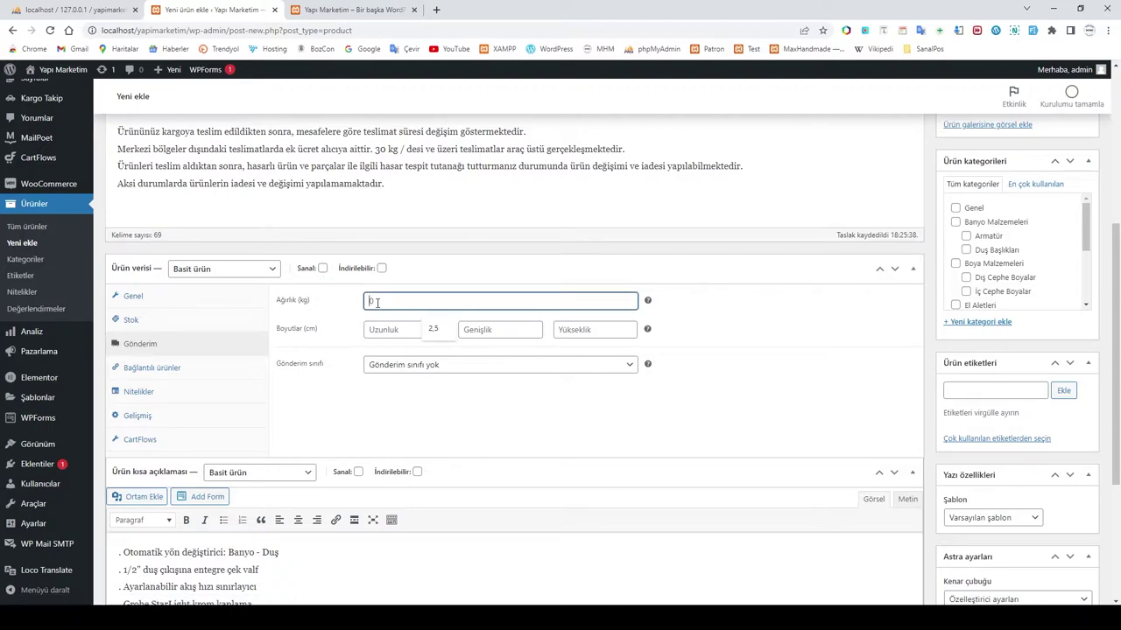
left_click(438, 329)
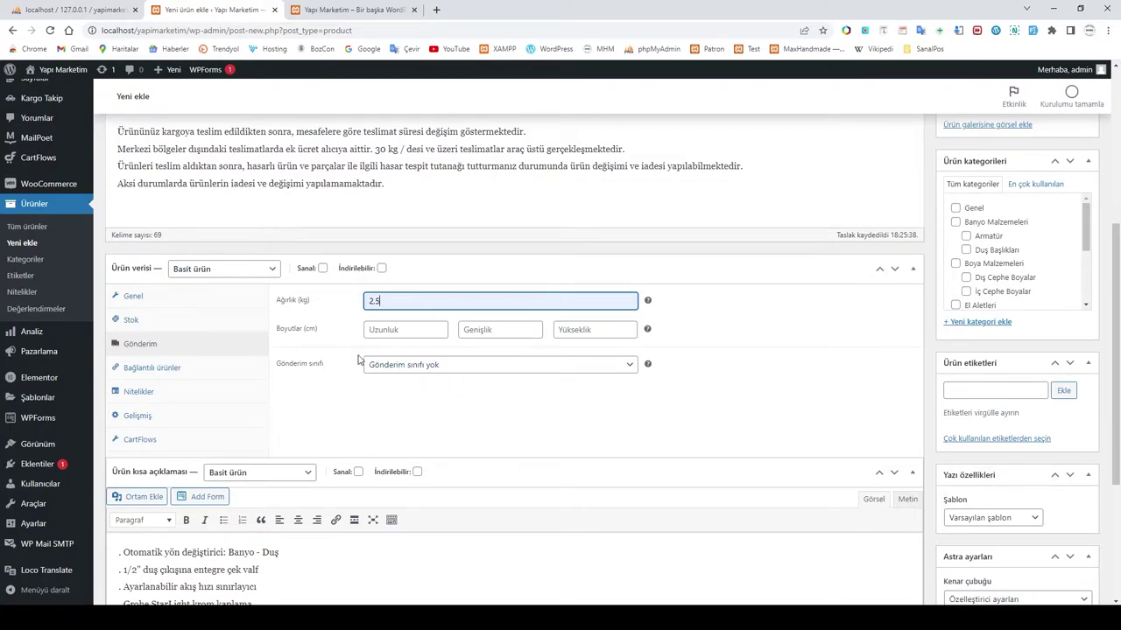
scroll(360, 360, "up", 3)
scroll(359, 359, "down", 5)
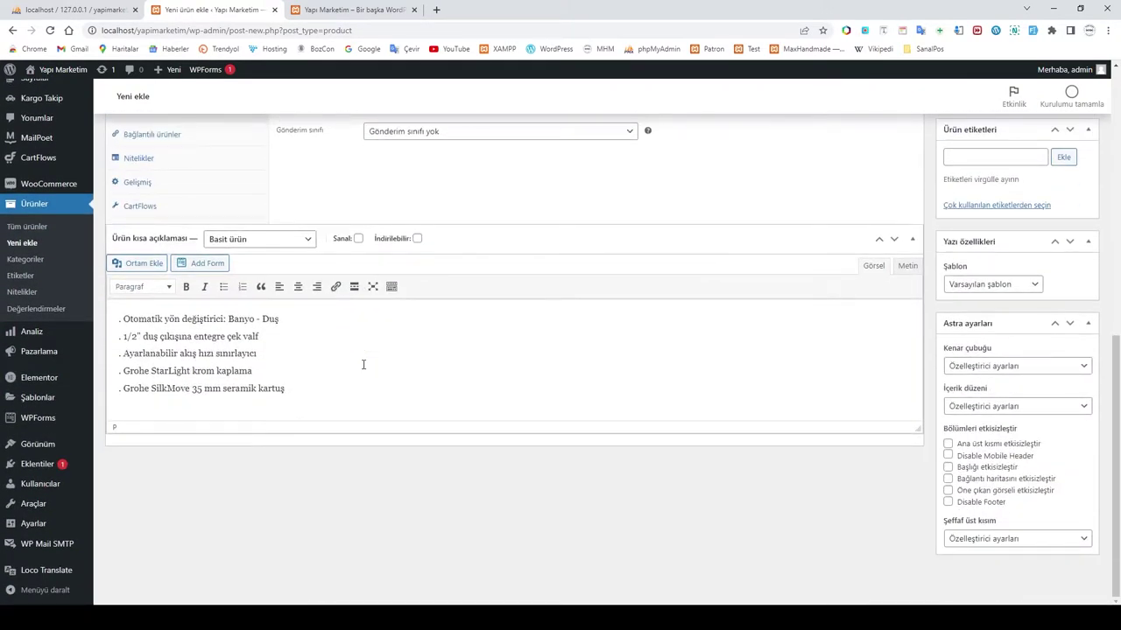
scroll(364, 364, "up", 5)
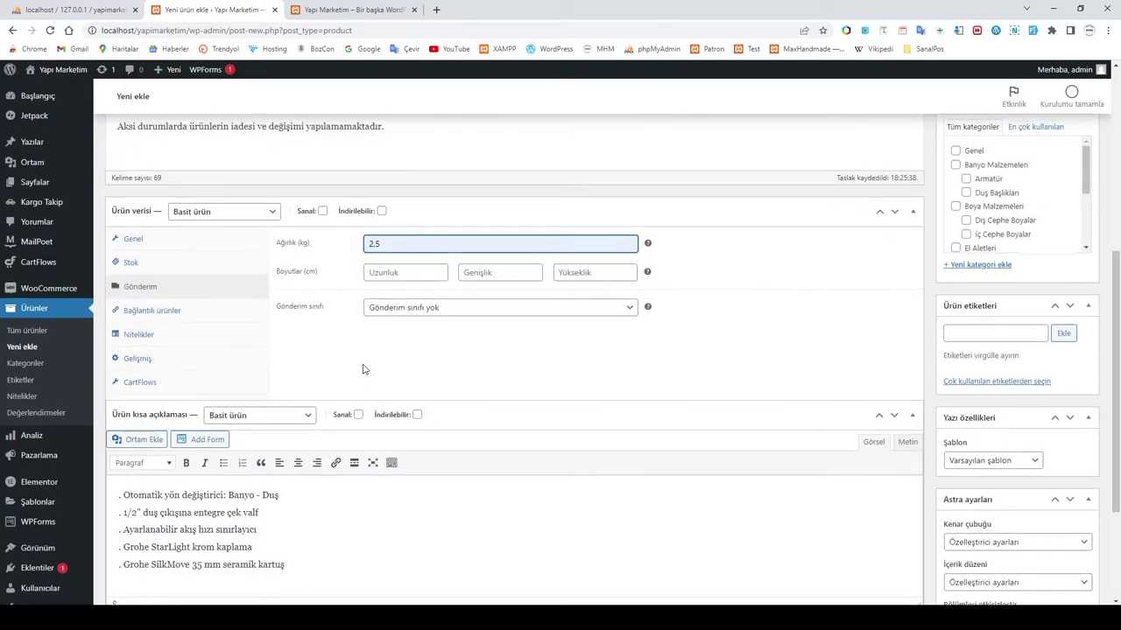
scroll(412, 438, "down", 2)
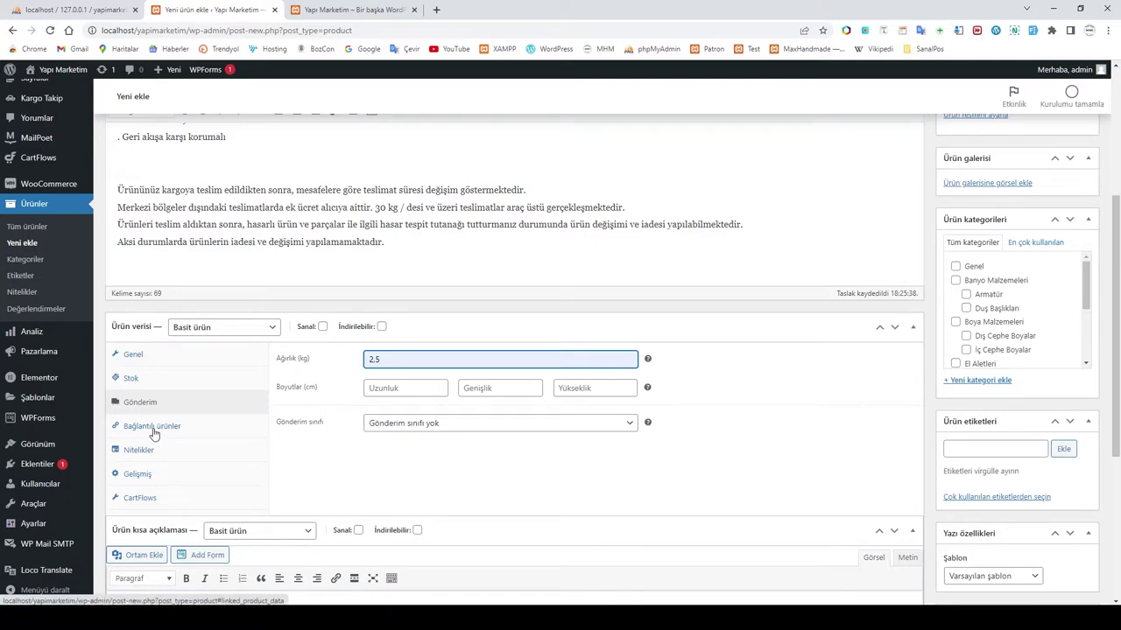
left_click(461, 427)
left_click(460, 433)
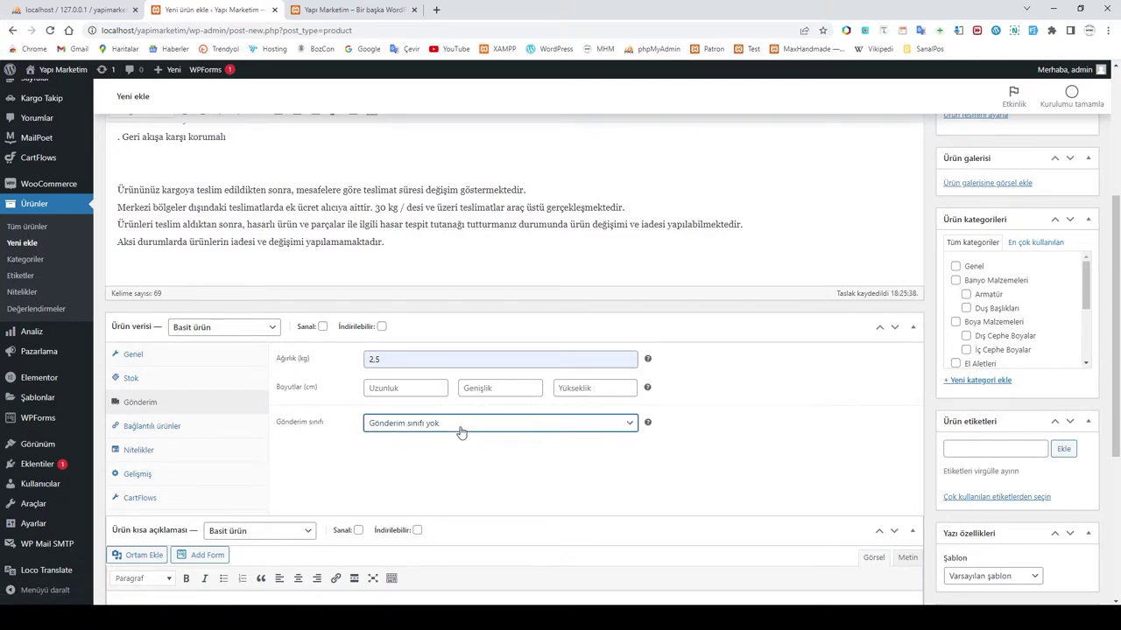
Step: Look over the linked products, attributes and advanced settings, then return to Genel
mouse_move(648, 427)
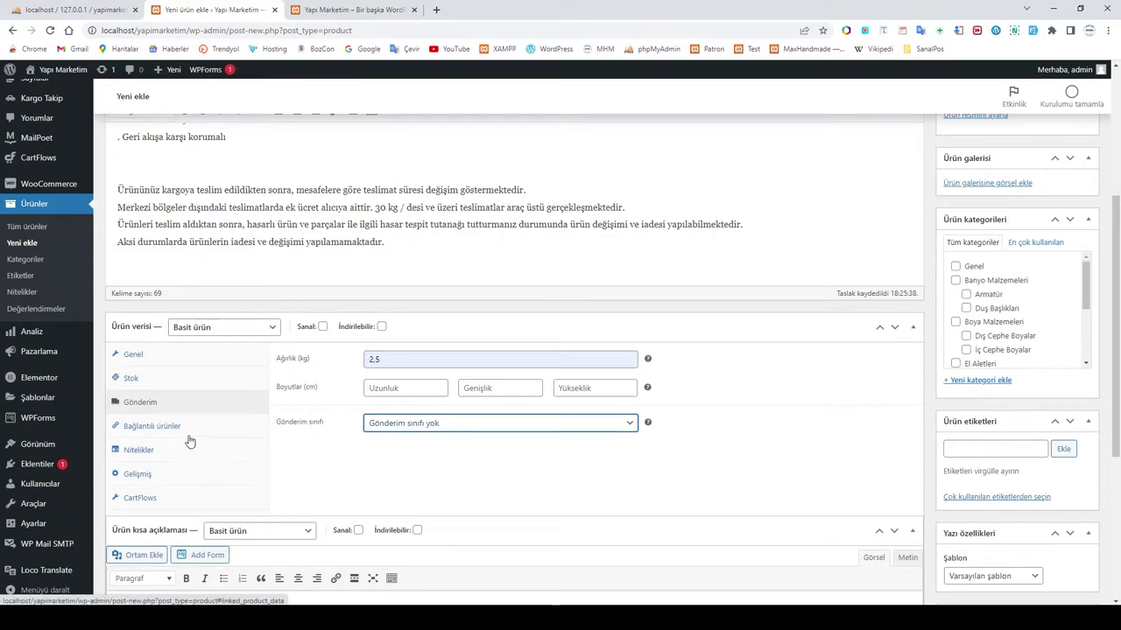
left_click(154, 428)
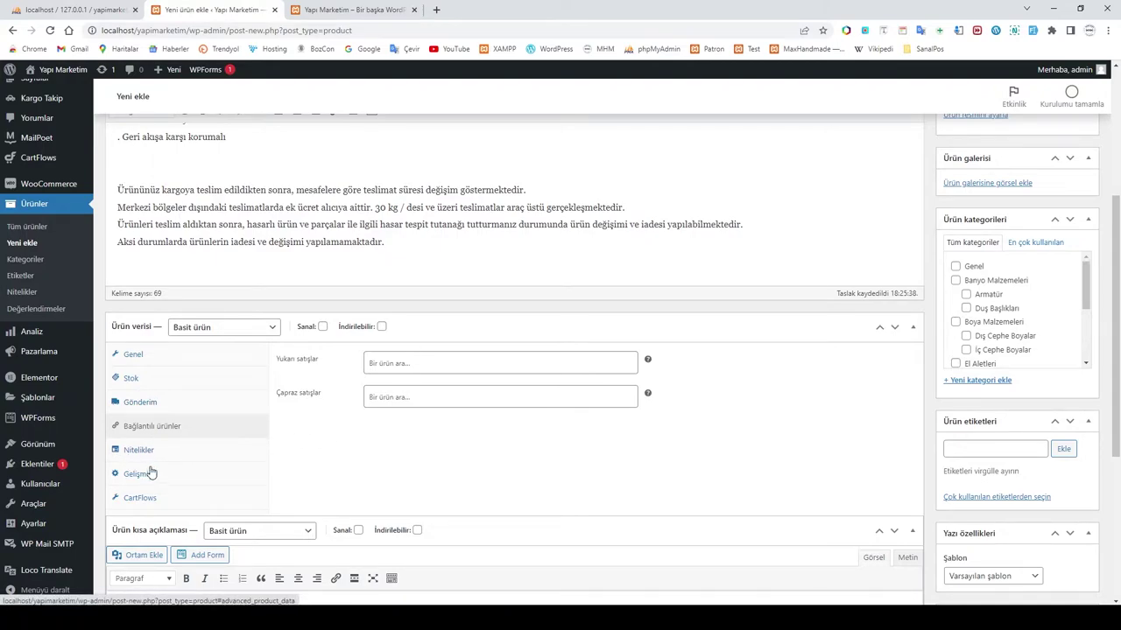
left_click(146, 456)
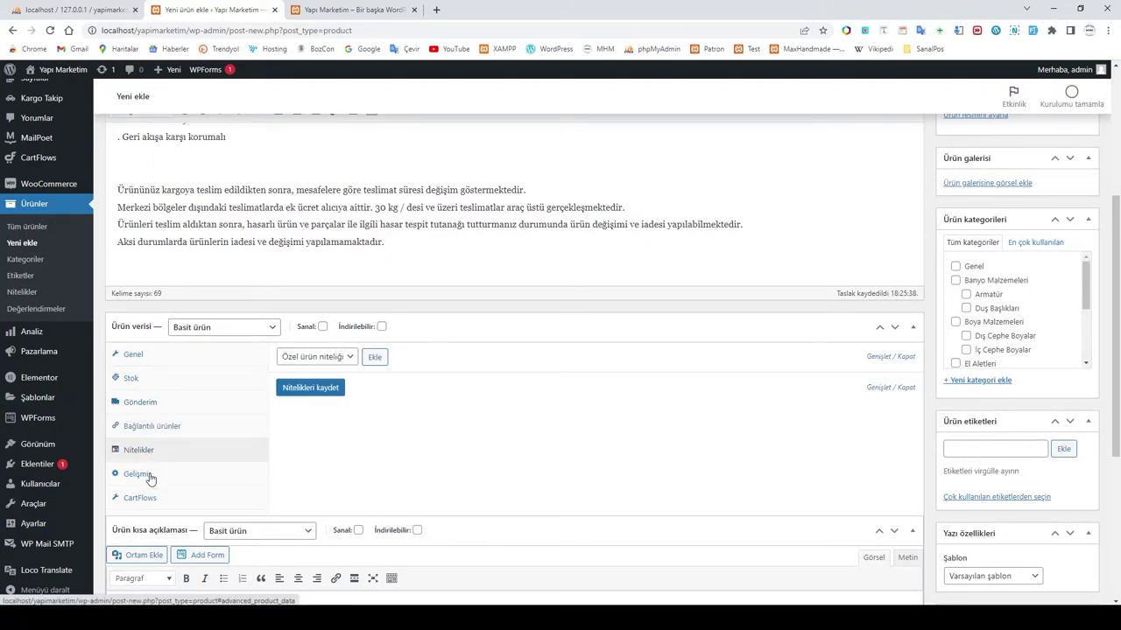
left_click(149, 478)
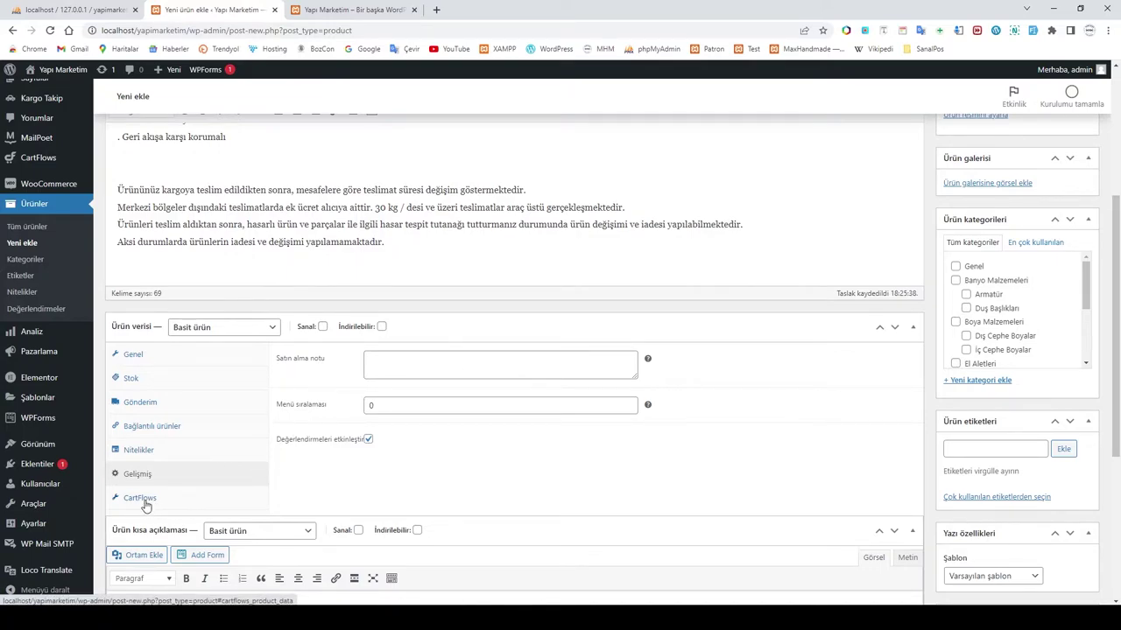
left_click(140, 355)
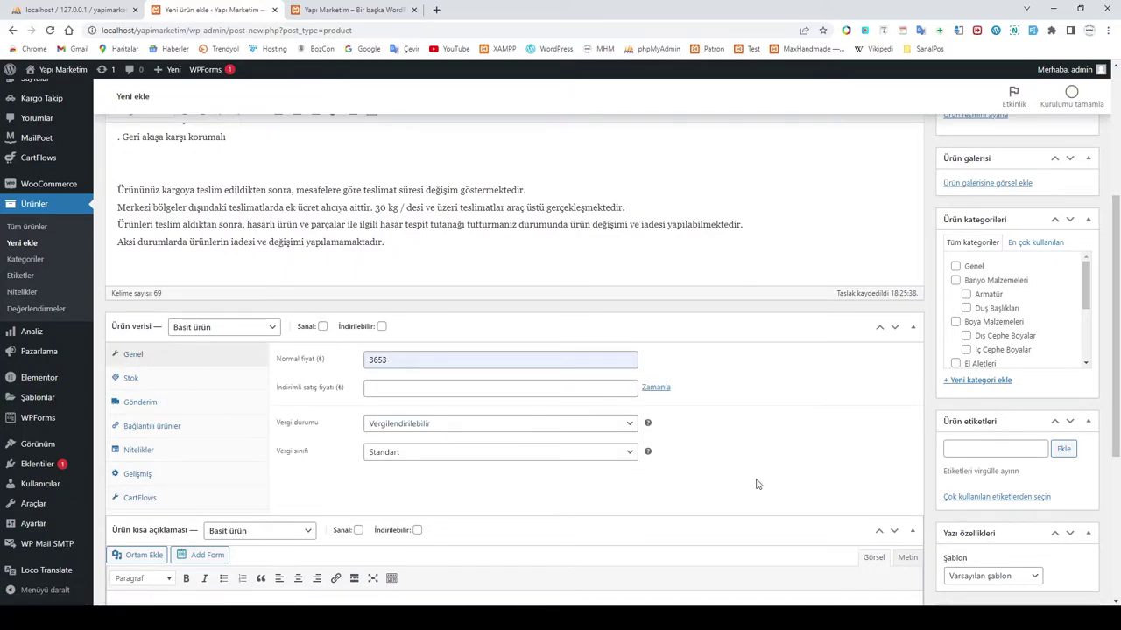
scroll(850, 470, "up", 5)
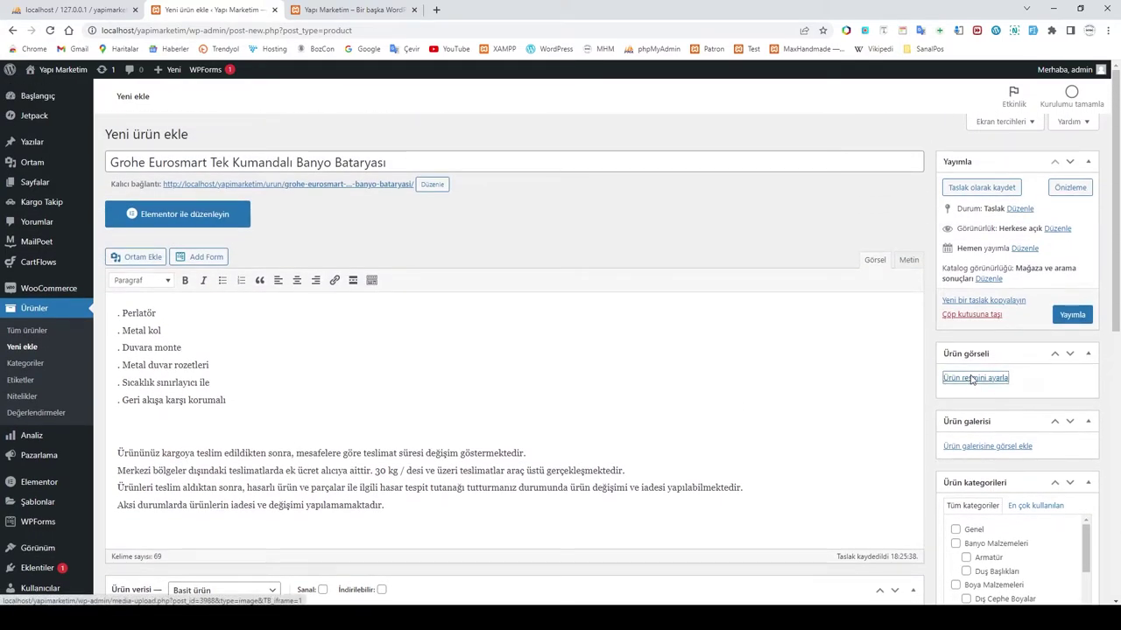
Step: Upload the first grohe faucet image from the ARMATÜR folder and set it as the product image
left_click(971, 379)
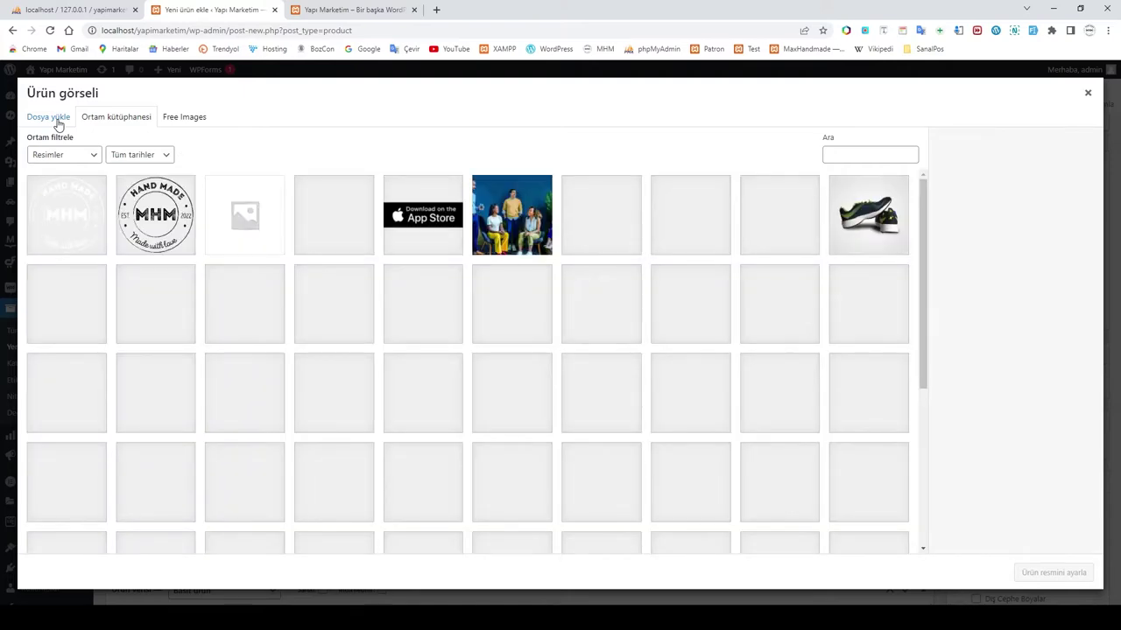
left_click(58, 123)
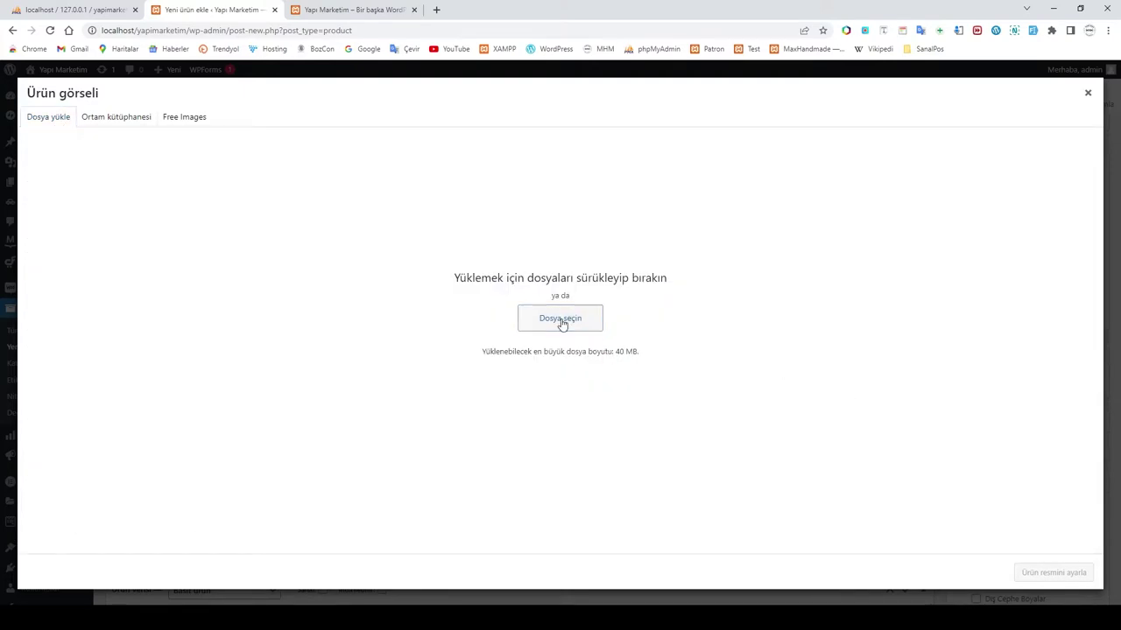
left_click(561, 318)
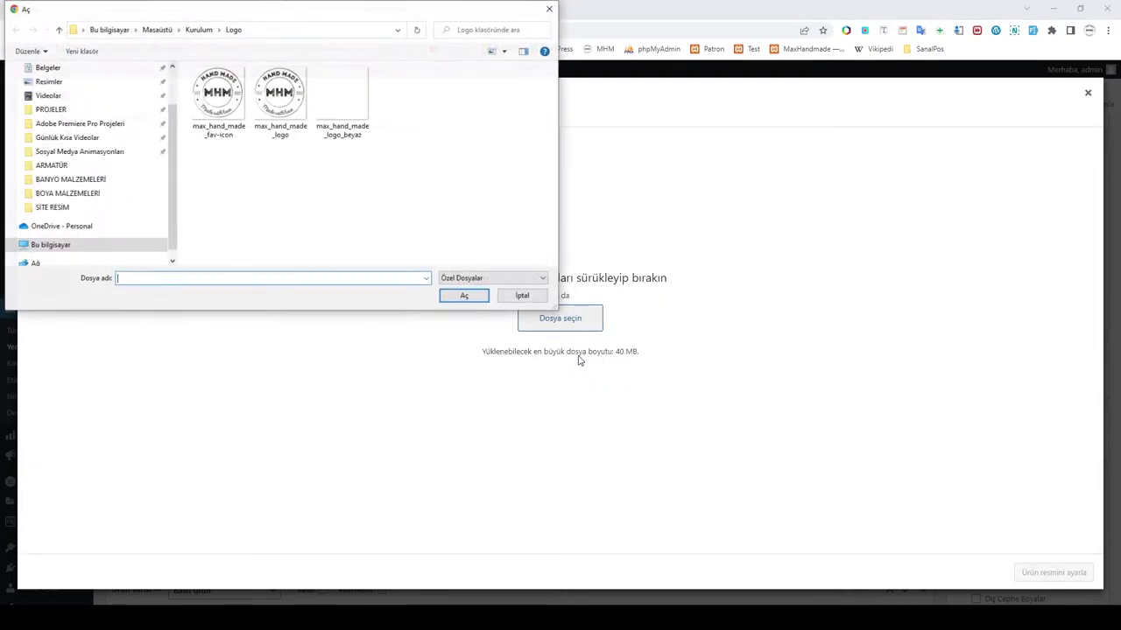
left_click(196, 33)
double_click(210, 108)
double_click(230, 112)
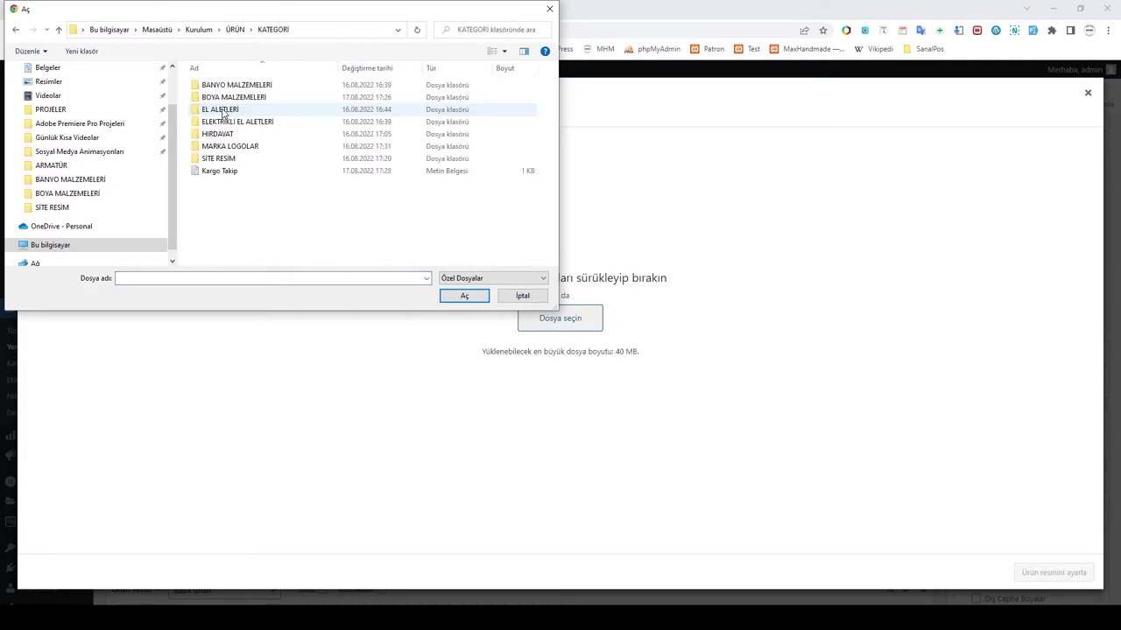
double_click(230, 85)
double_click(221, 111)
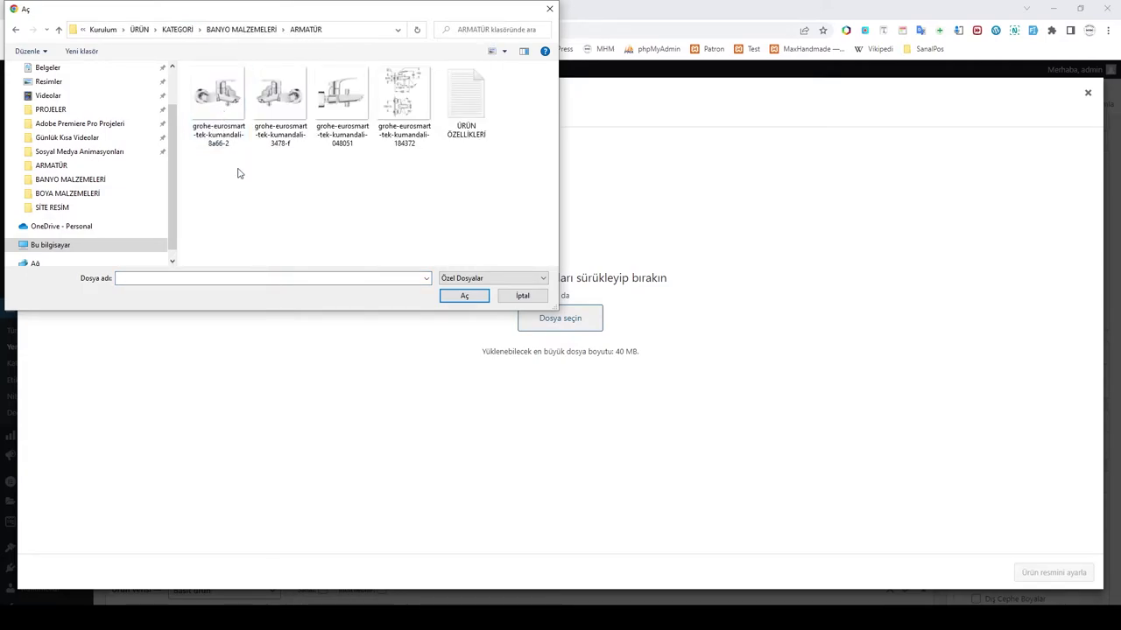
left_click(219, 96)
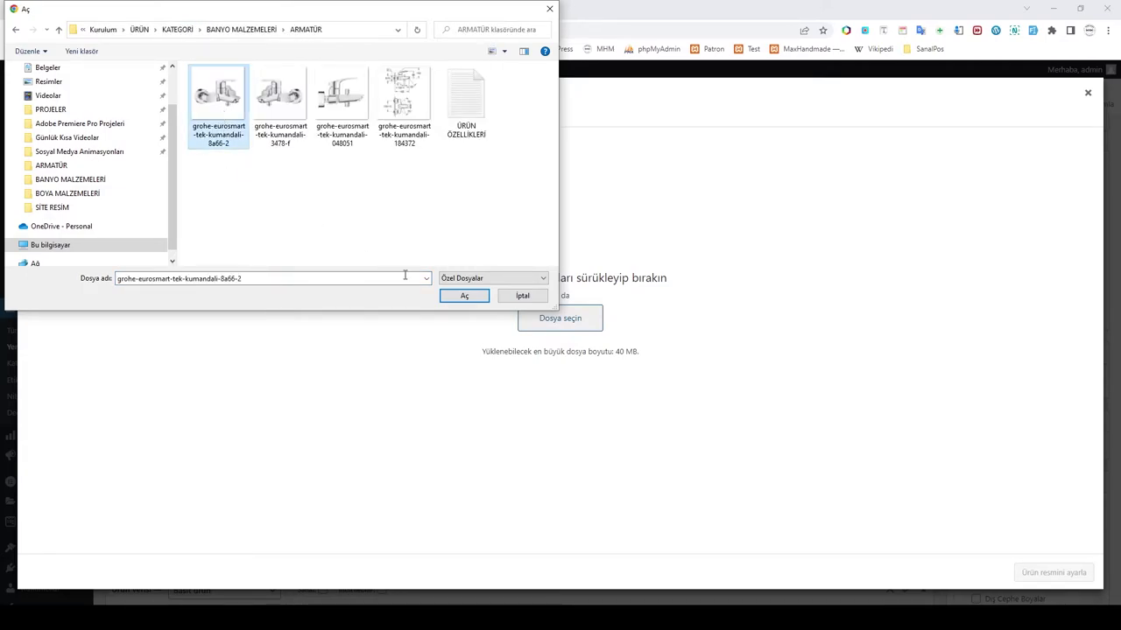
left_click(464, 297)
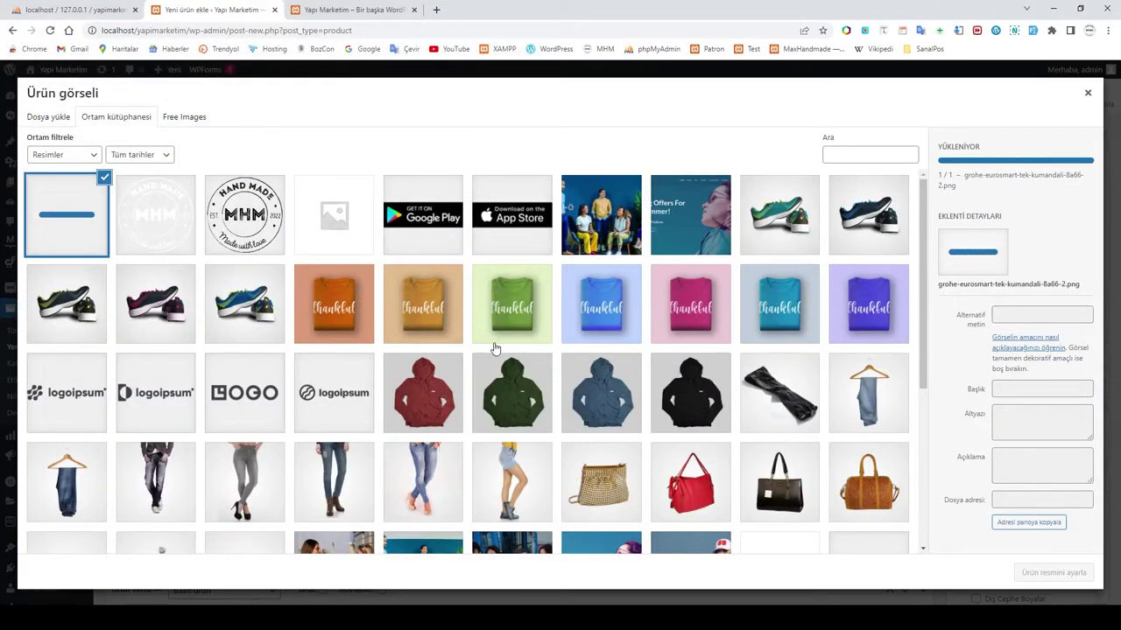
left_click(1048, 575)
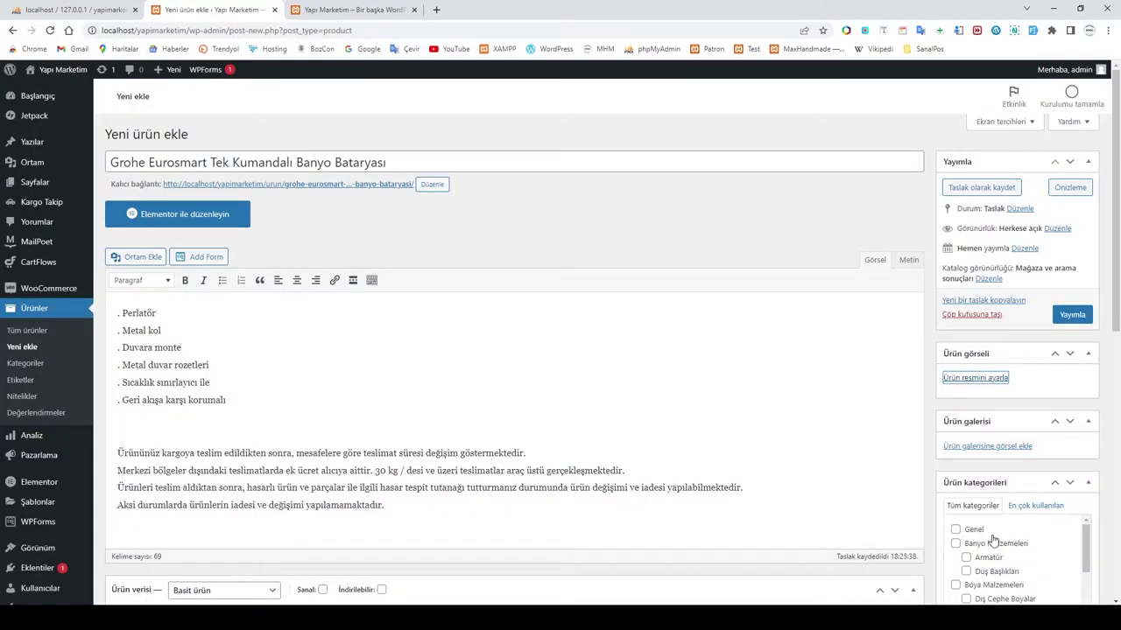
Step: Upload three more faucet images and add them to the product gallery
scroll(994, 486, "down", 3)
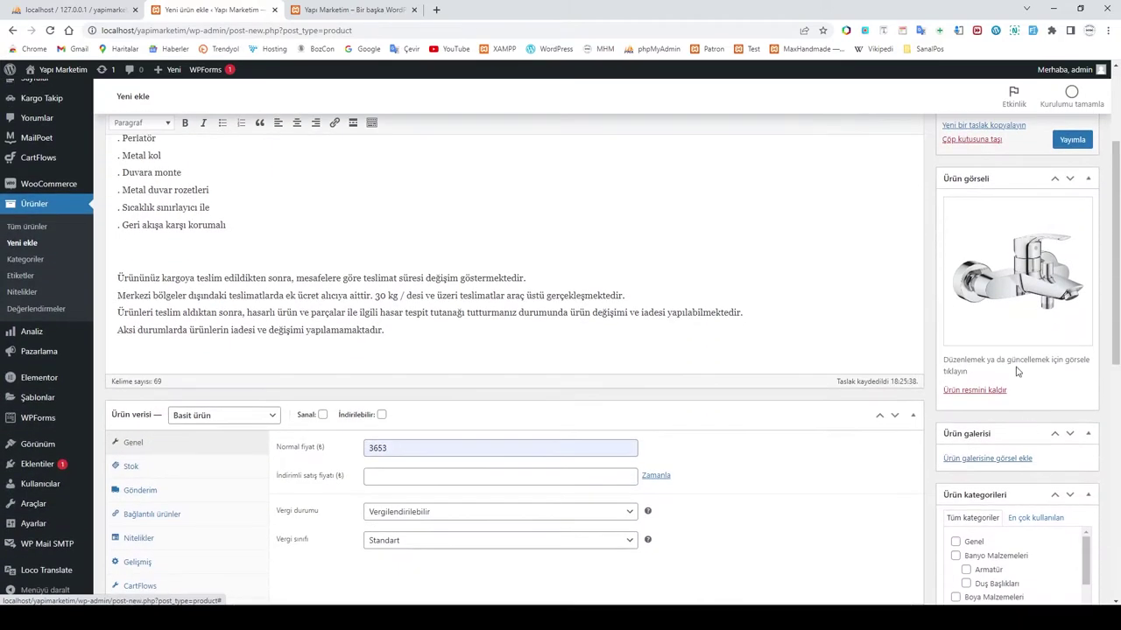
left_click(978, 463)
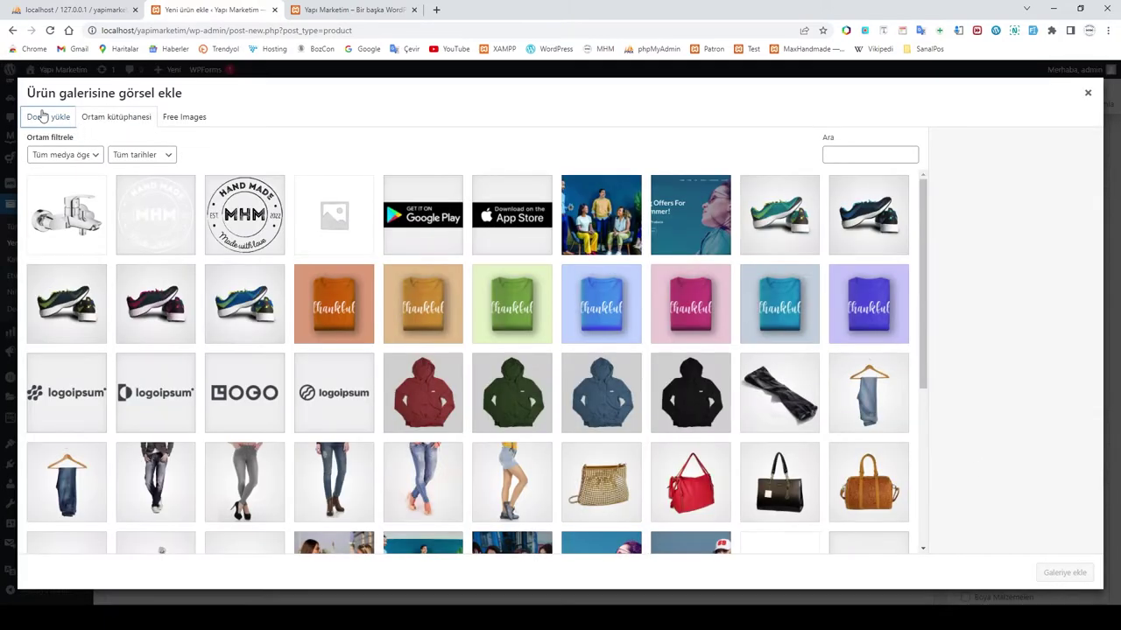
left_click(42, 117)
left_click(555, 319)
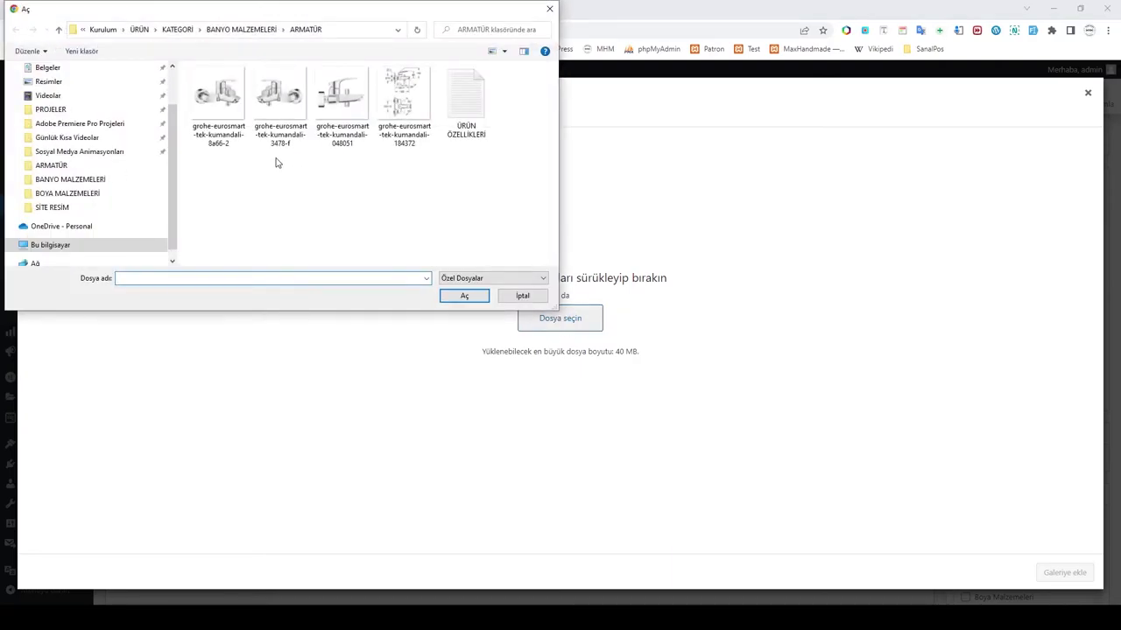
left_click_drag(275, 163, 434, 70)
left_click(464, 296)
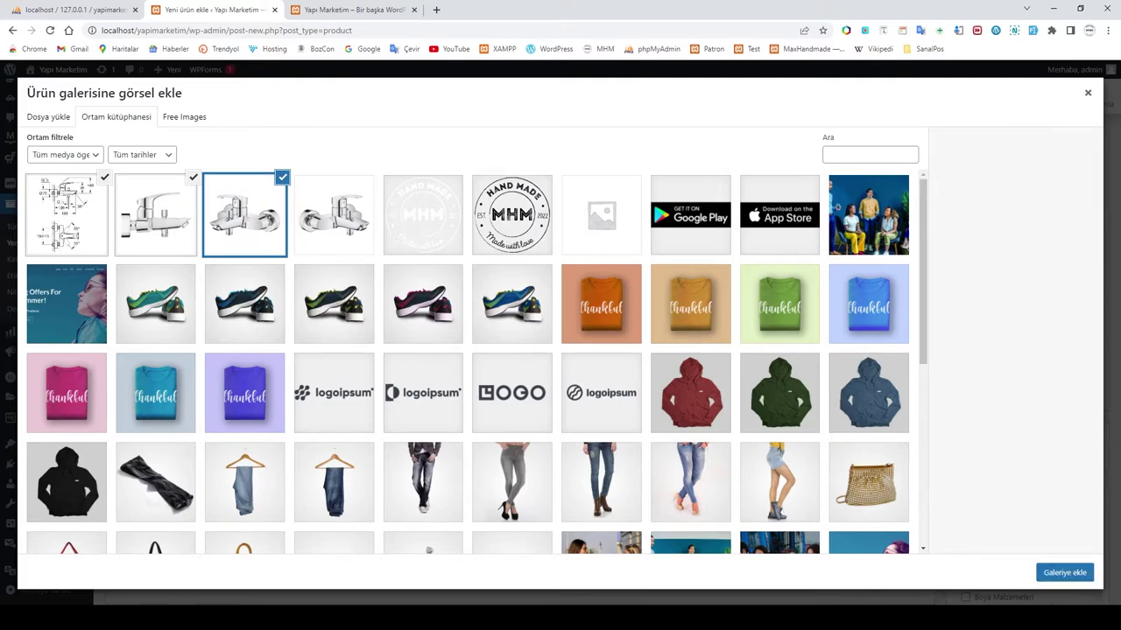
left_click(1064, 576)
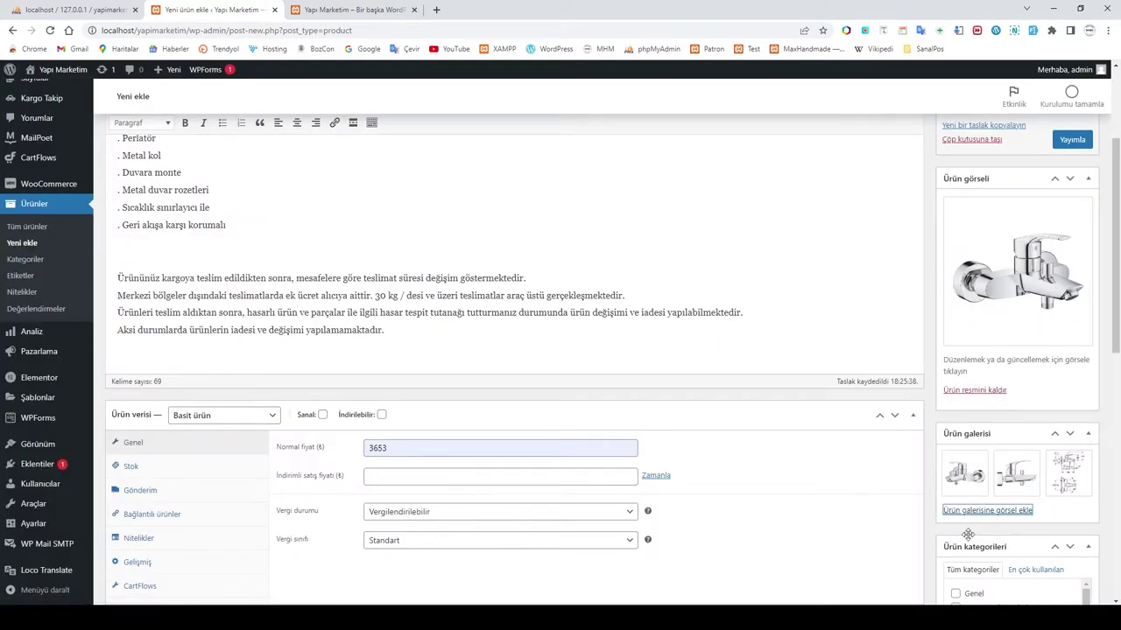
Step: Tick the Banyo Malzemeleri category and its Armatür subcategory
scroll(868, 512, "down", 2)
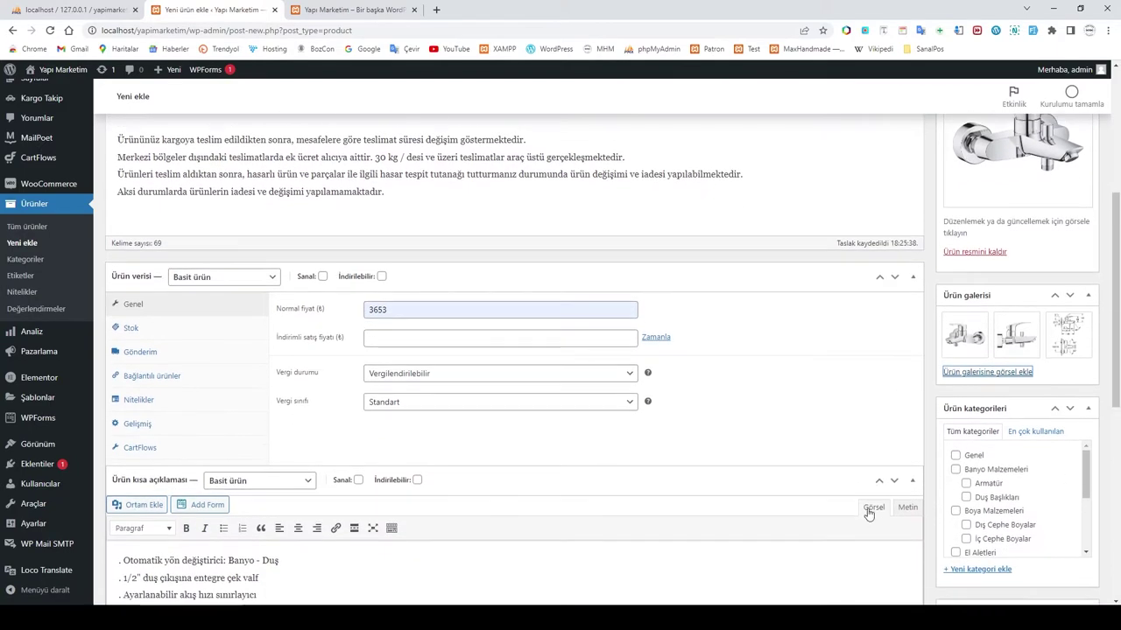
scroll(1016, 477, "down", 2)
scroll(1016, 477, "up", 2)
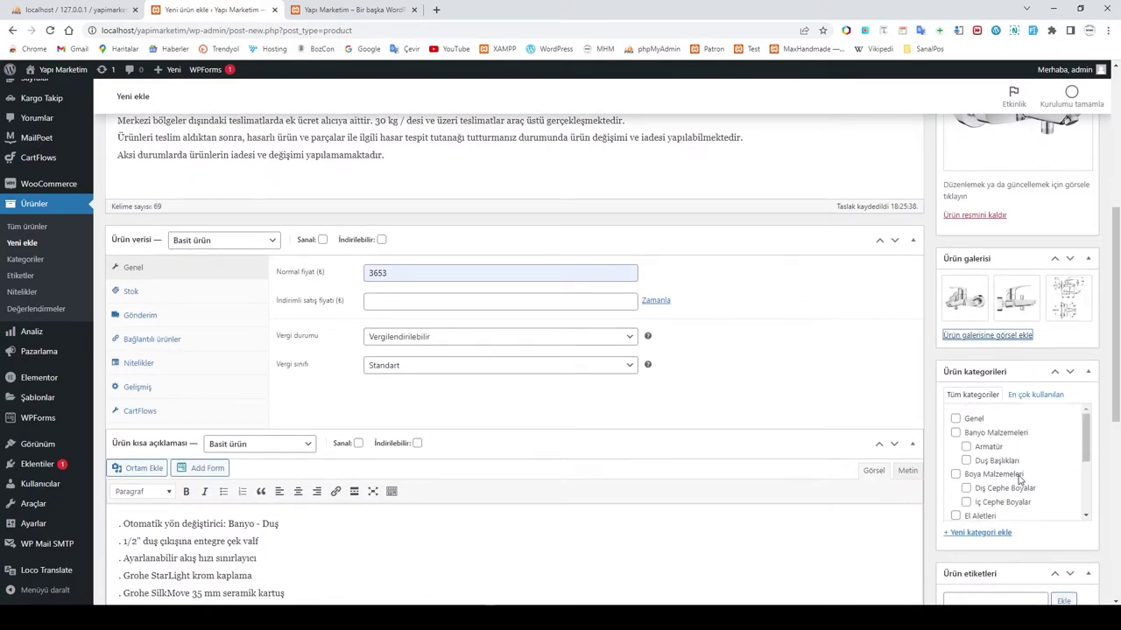
left_click(955, 433)
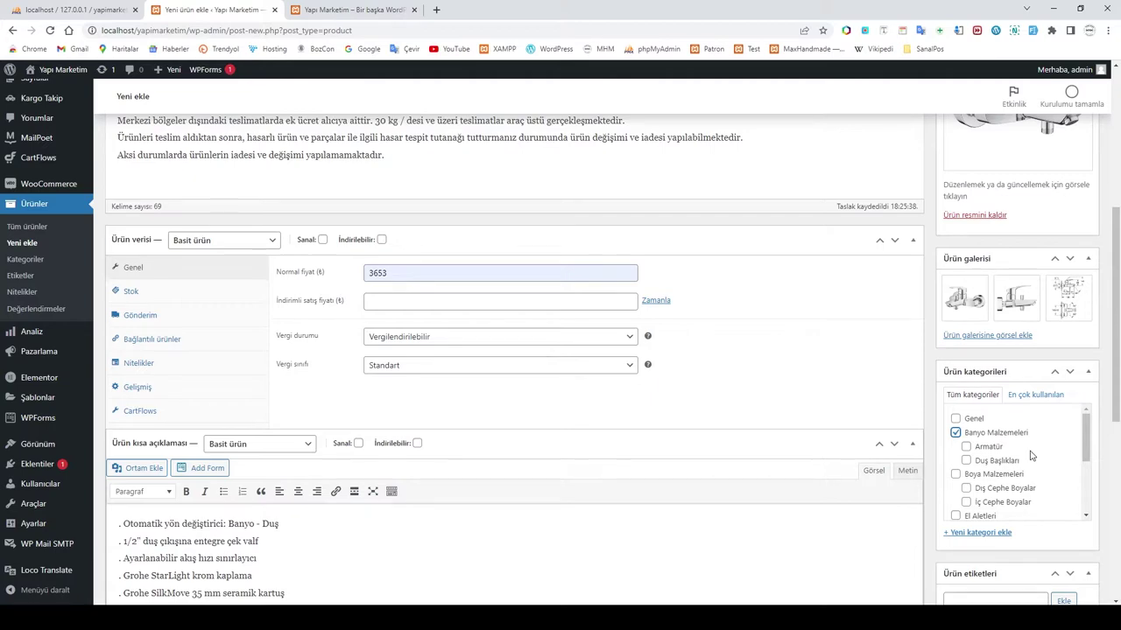
left_click(966, 447)
Step: Add the product tags Armatür and Banyo
scroll(1084, 508, "down", 1)
scroll(1084, 507, "down", 1)
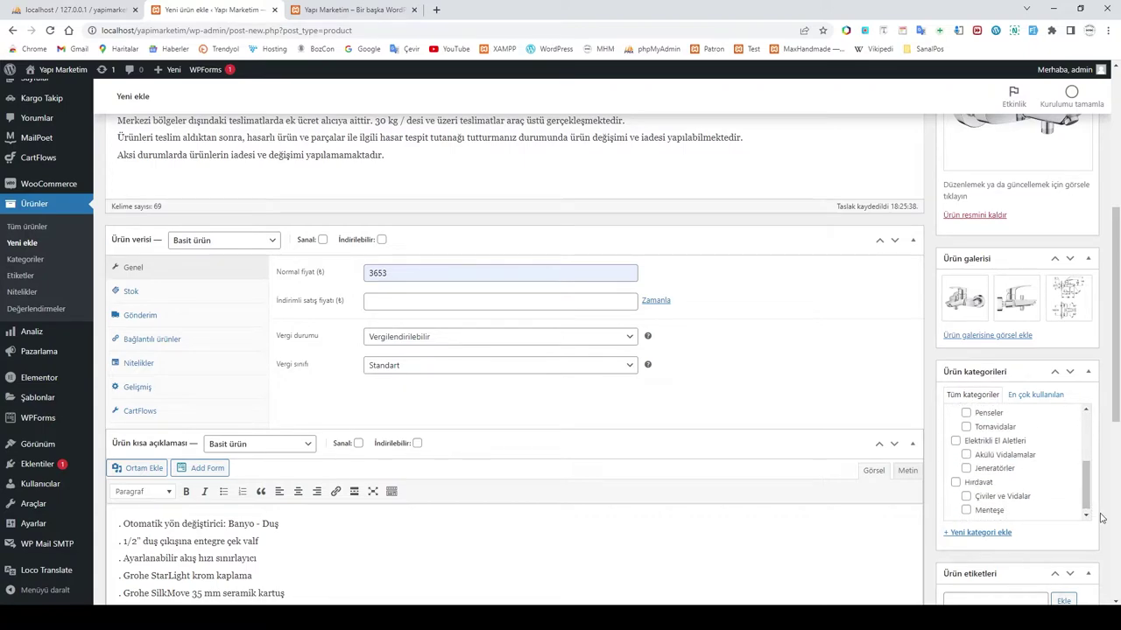
scroll(1101, 517, "down", 3)
scroll(1022, 286, "up", 3)
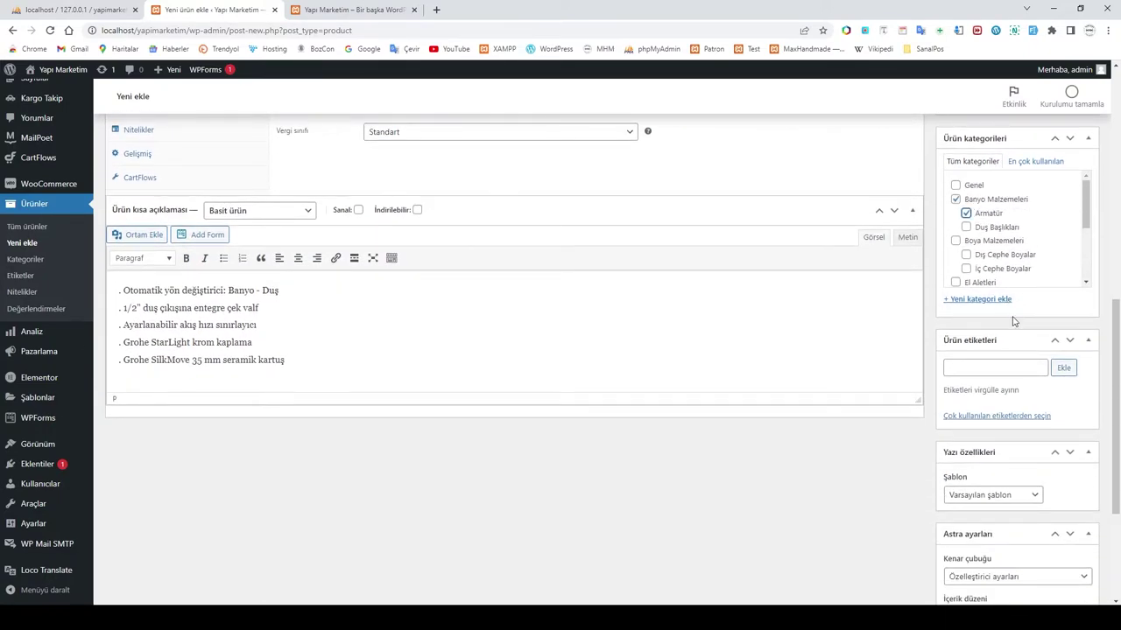
left_click(972, 370)
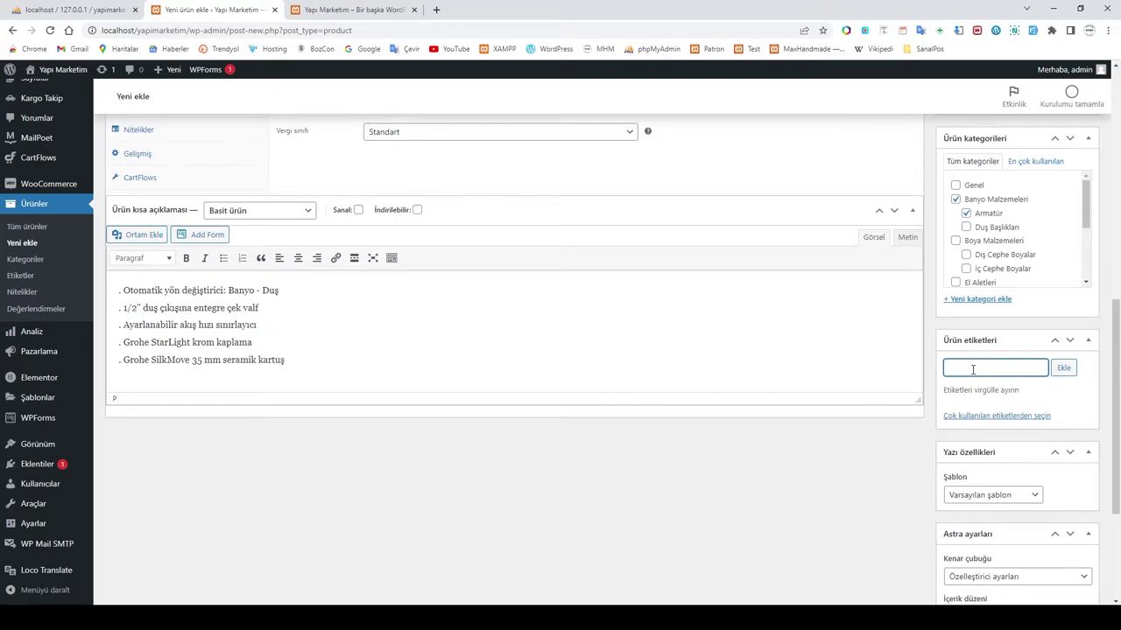
type("Armatür,Banyo")
left_click(1063, 368)
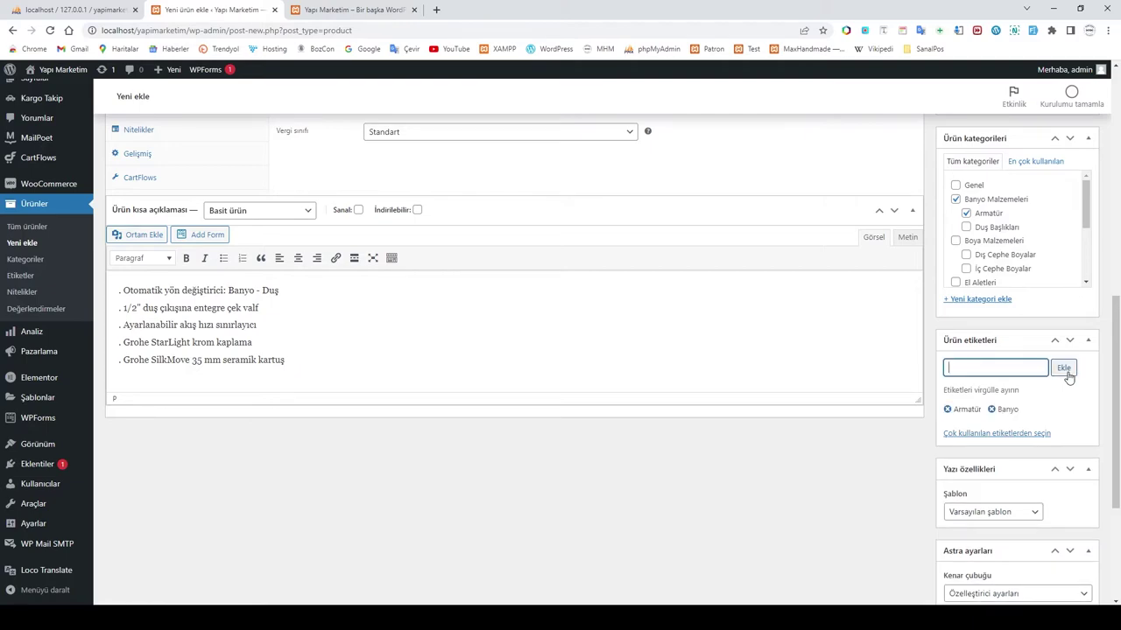
scroll(1048, 402, "down", 1)
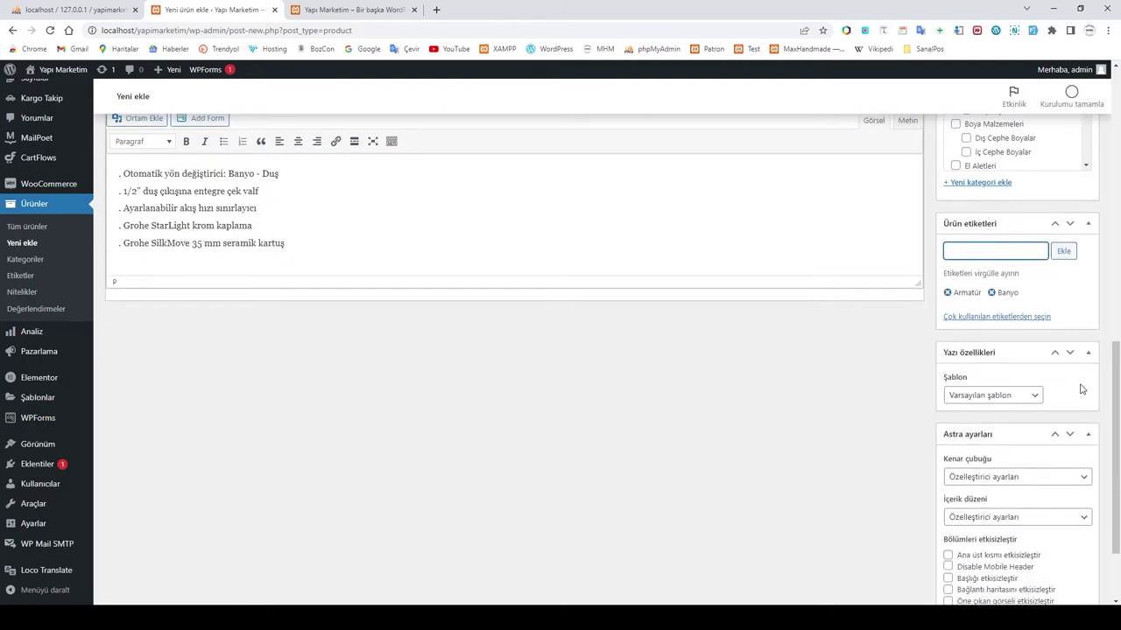
scroll(1059, 394, "down", 1)
scroll(1042, 499, "up", 10)
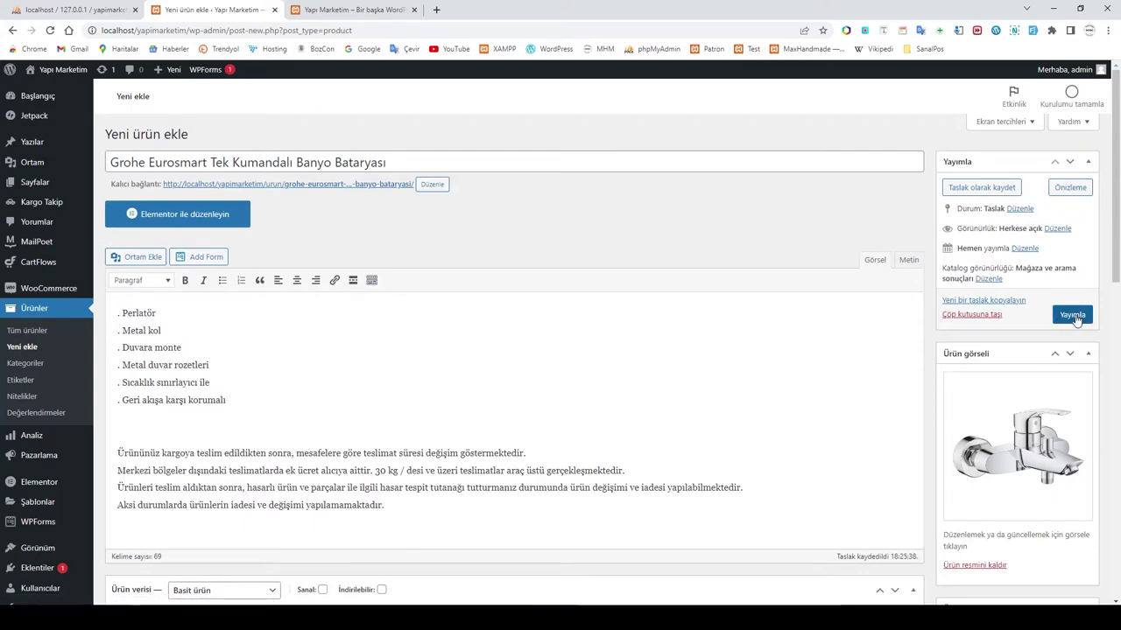
Step: Publish the Grohe Eurosmart faucet and open its storefront preview with Değişiklikleri önizle
left_click(1071, 316)
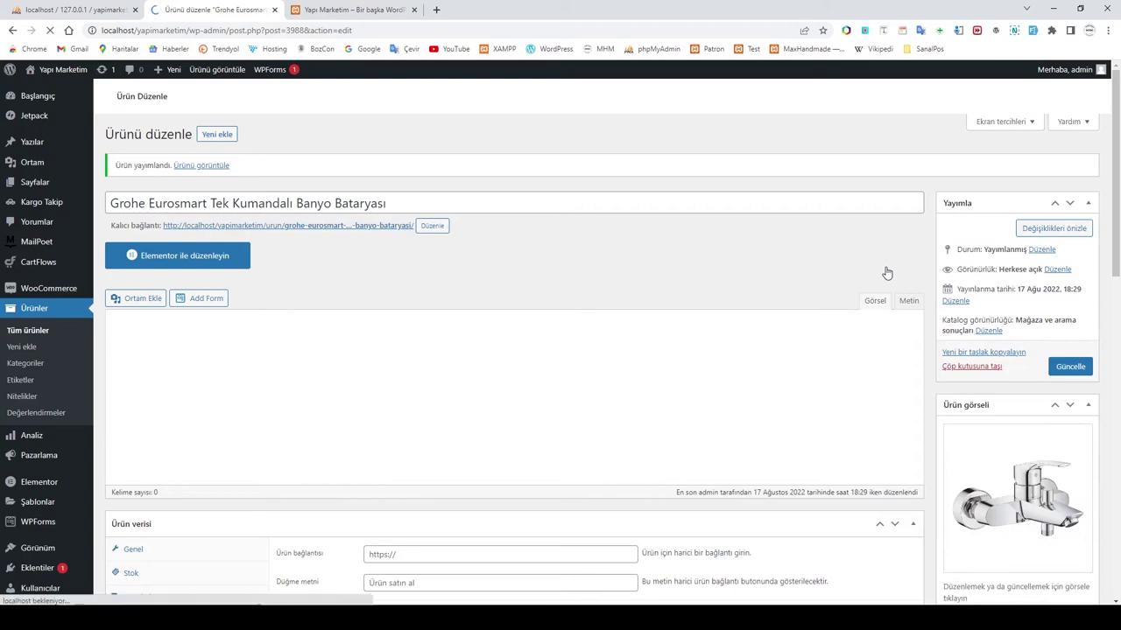
left_click(1051, 231)
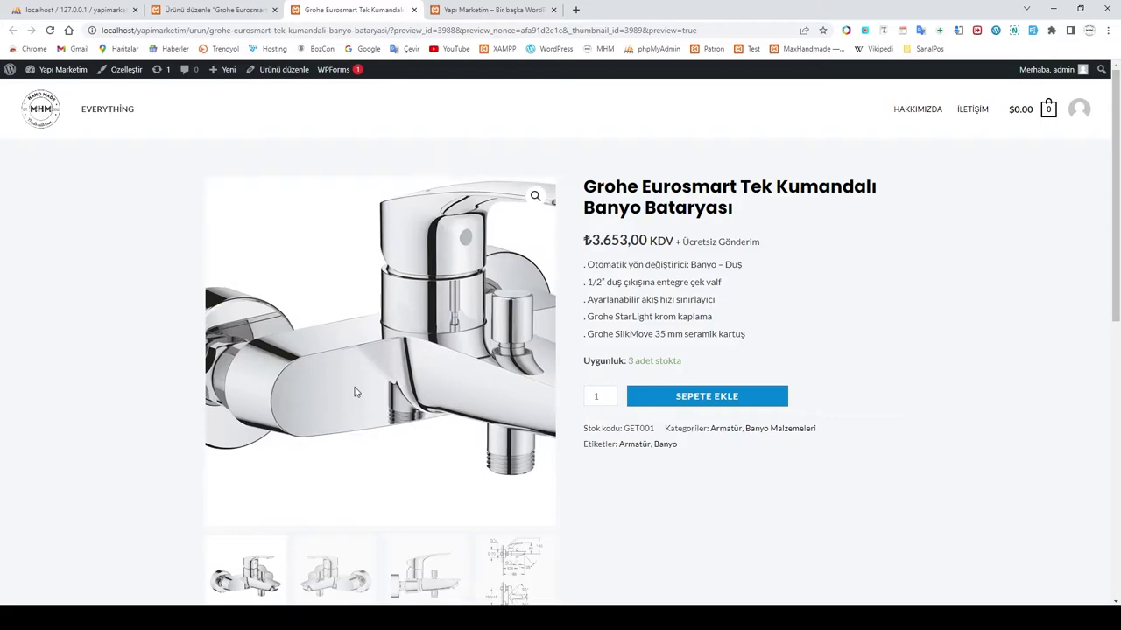
scroll(355, 392, "down", 2)
left_click(350, 467)
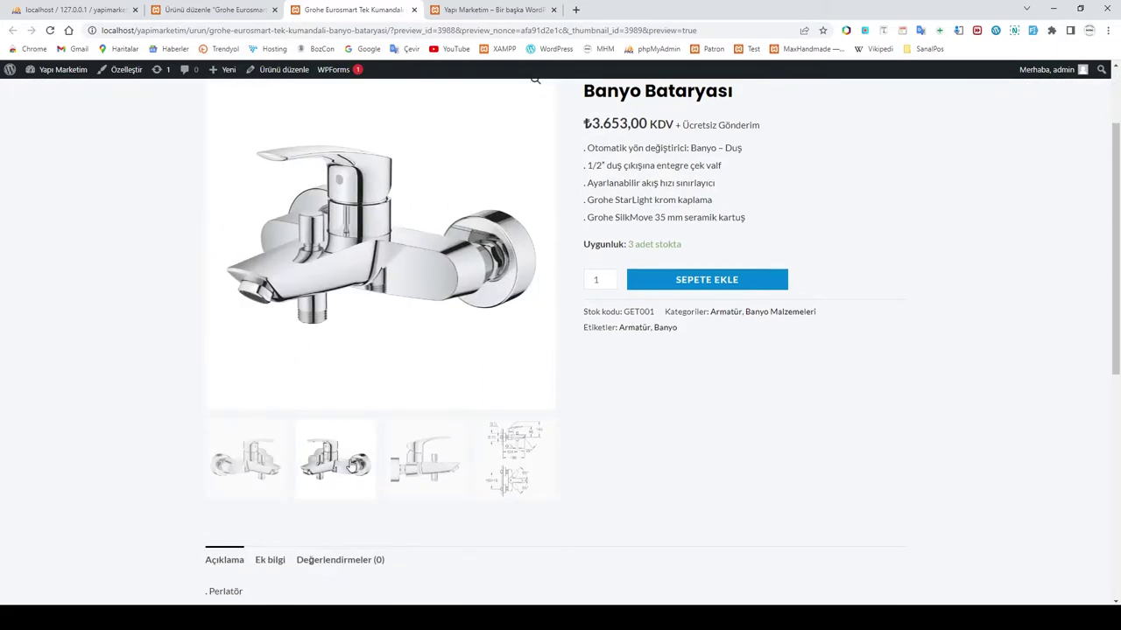
left_click(424, 460)
left_click(515, 458)
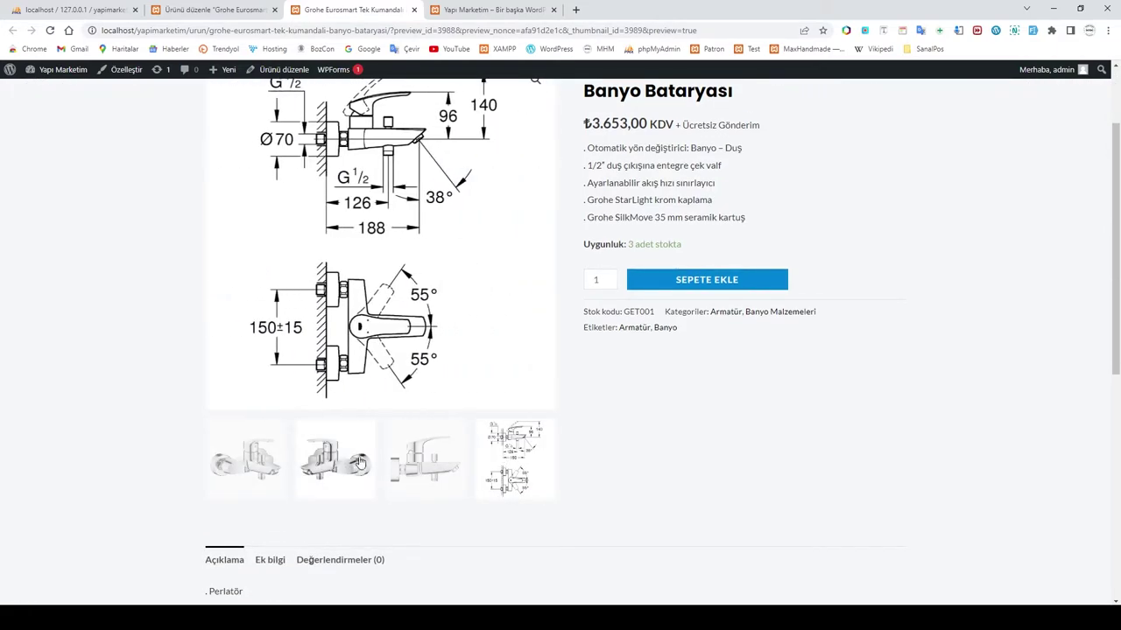
left_click(267, 468)
scroll(267, 469, "up", 1)
left_click(514, 517)
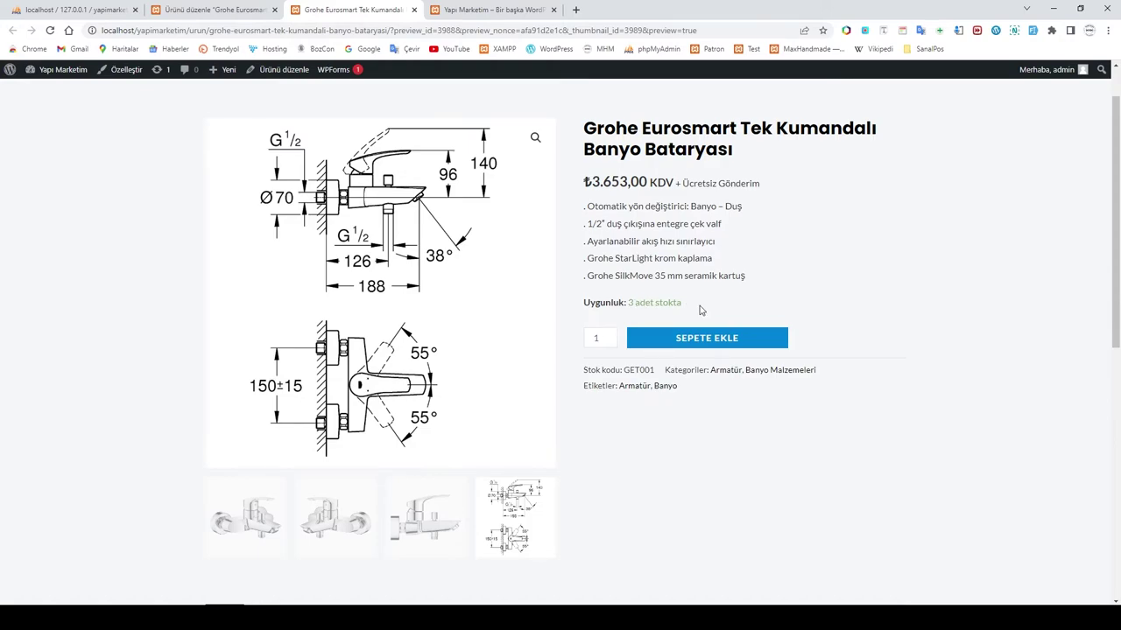
left_click_drag(685, 183, 758, 193)
left_click(686, 183)
scroll(786, 207, "down", 2)
scroll(786, 207, "down", 2)
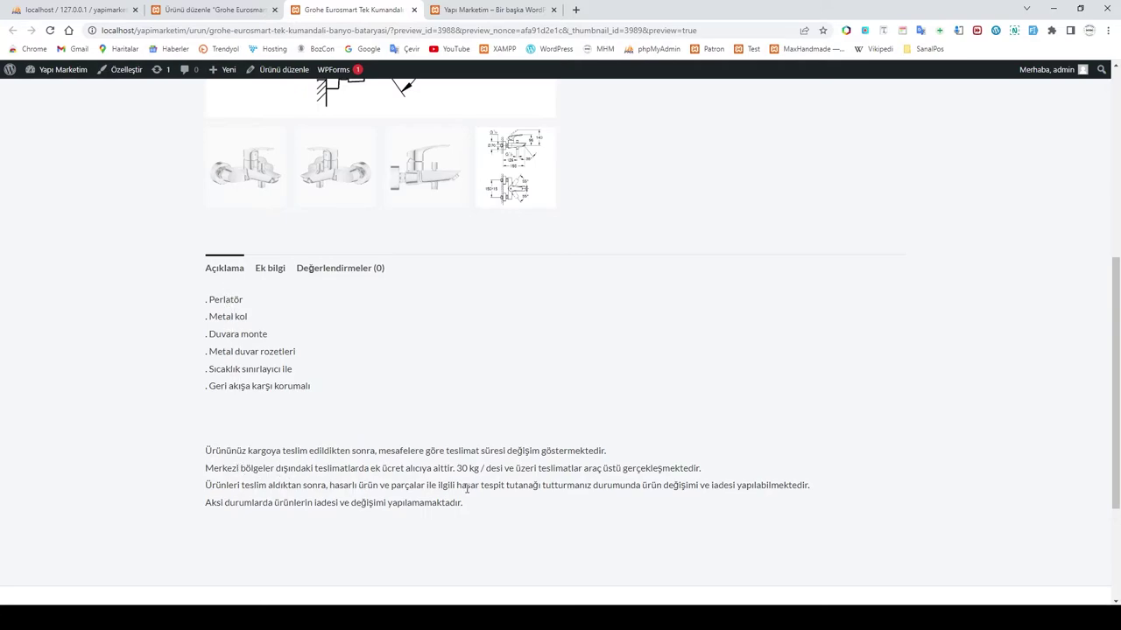
Step: Compare the faucet's description on the edit page with the home page and preview
left_click(215, 10)
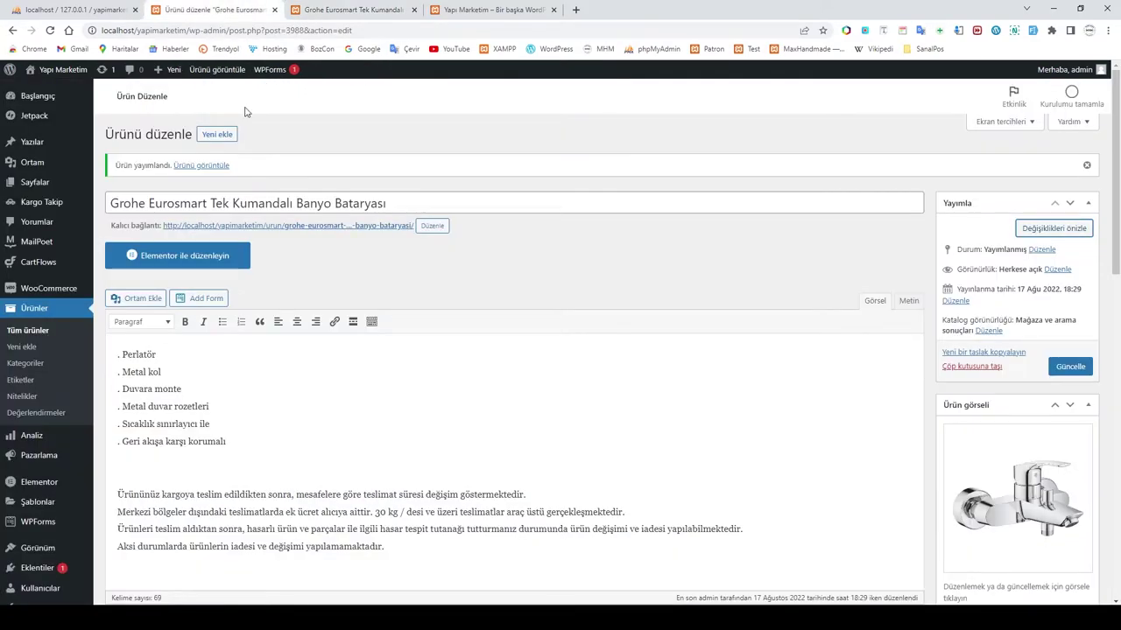
scroll(311, 435, "down", 1)
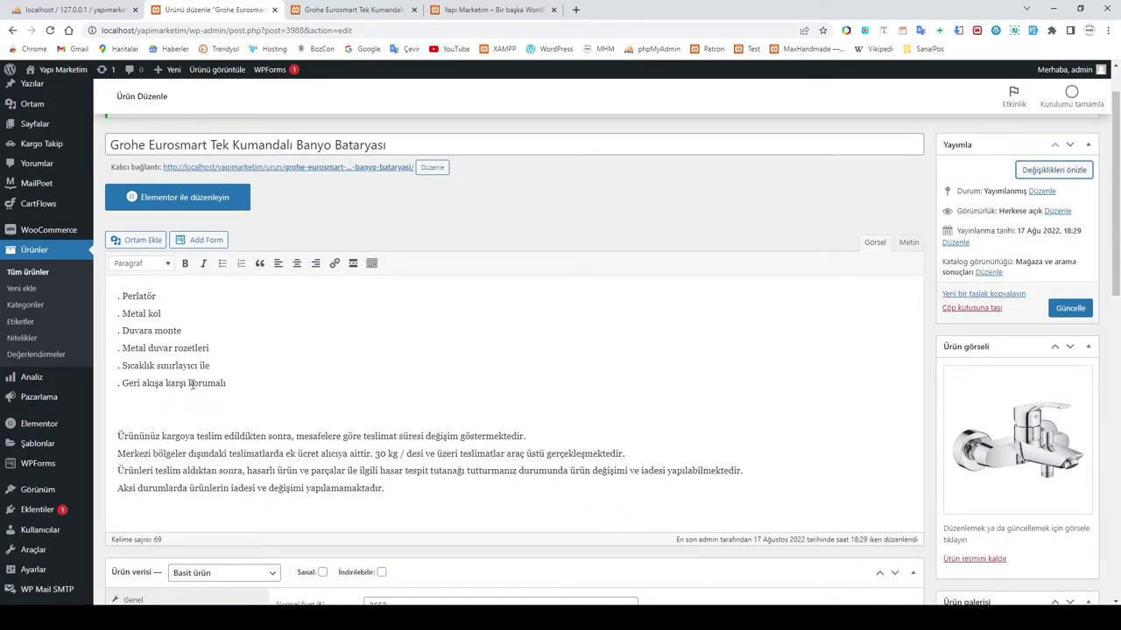
left_click(302, 363)
left_click(490, 9)
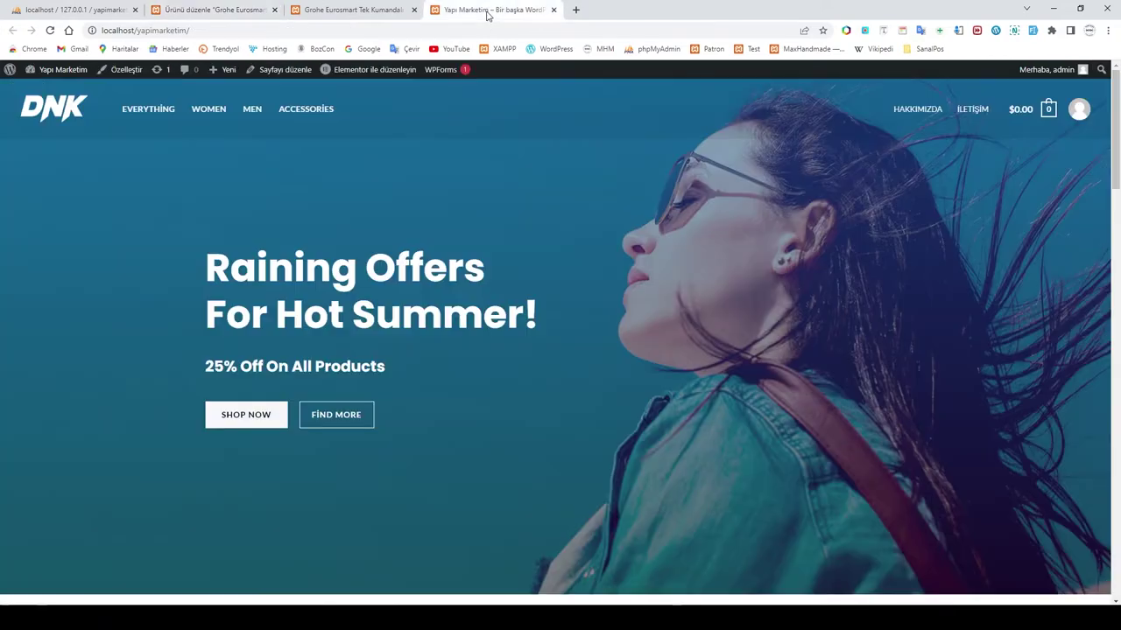
left_click(359, 9)
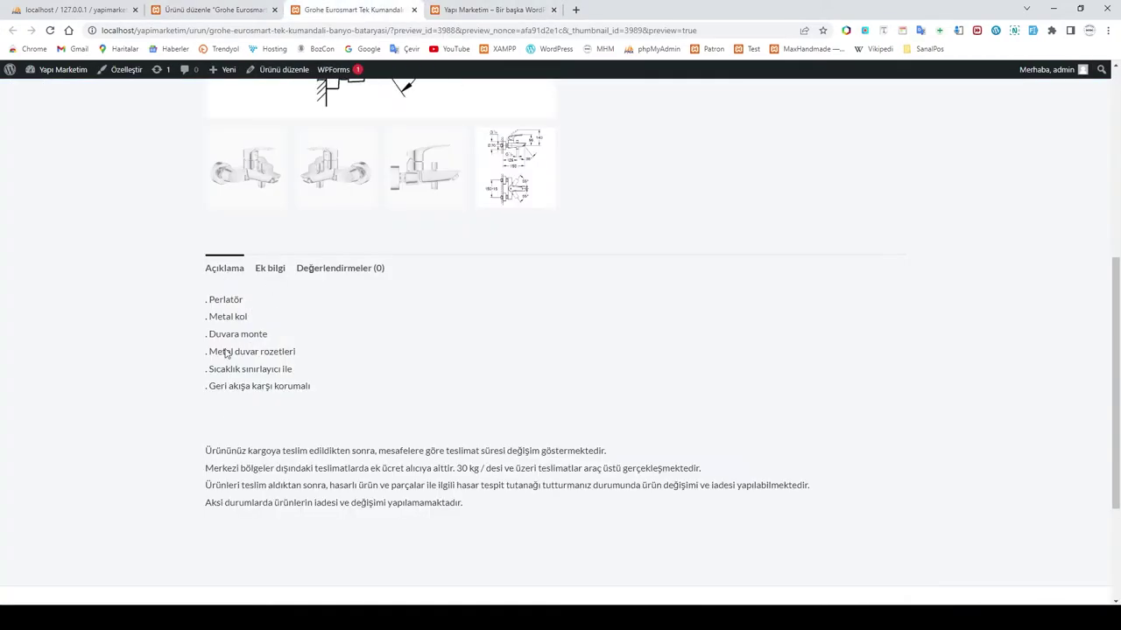
left_click(231, 10)
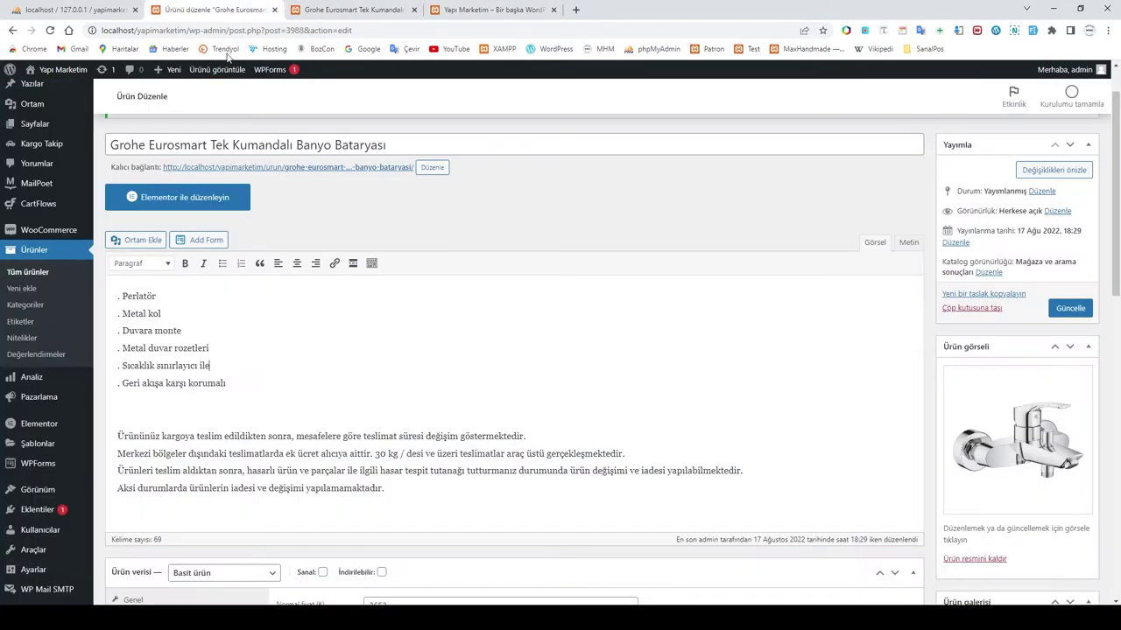
scroll(243, 385, "down", 7)
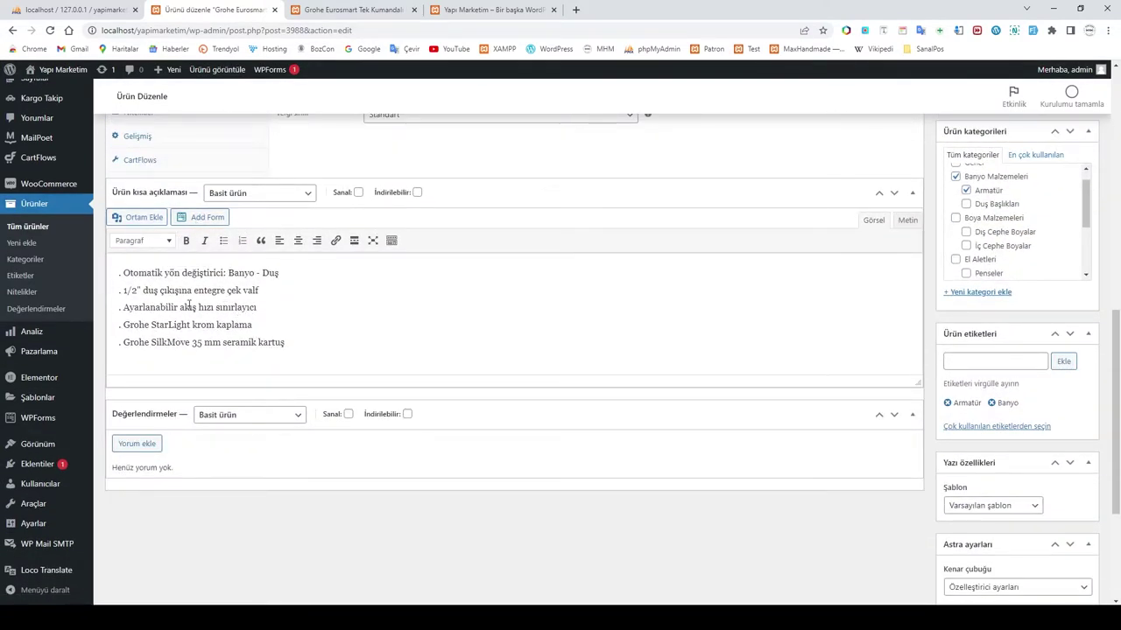
Step: Recheck the preview's description, then start a blank Add New Product form with Yeni ekle
left_click(378, 9)
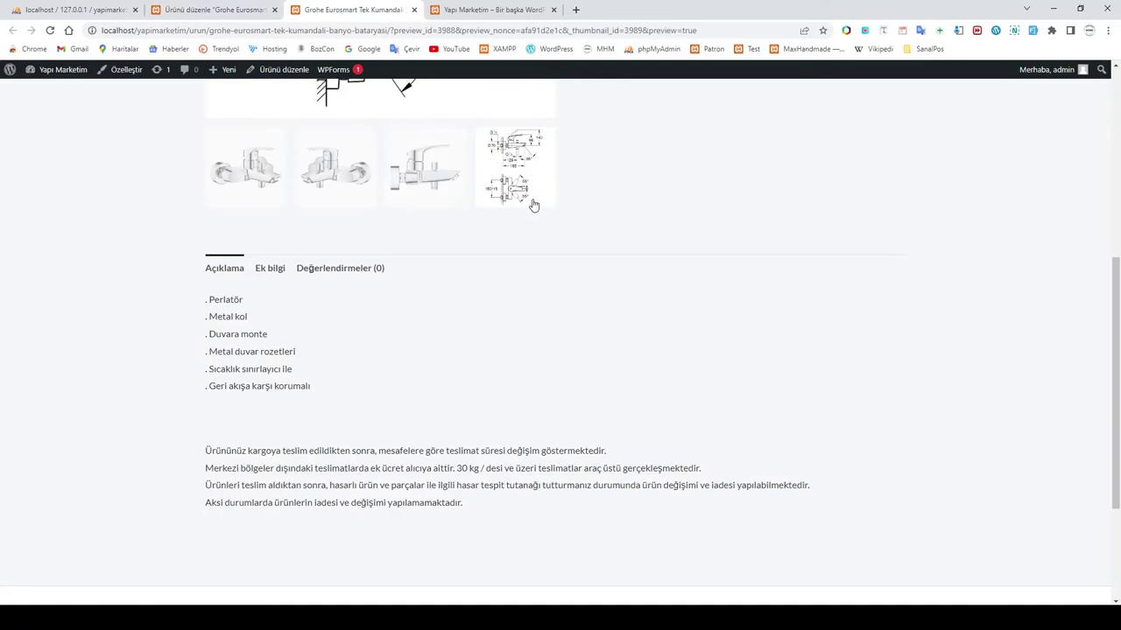
scroll(531, 206, "up", 5)
left_click_drag(586, 264, 758, 335)
left_click(776, 337)
scroll(806, 328, "down", 4)
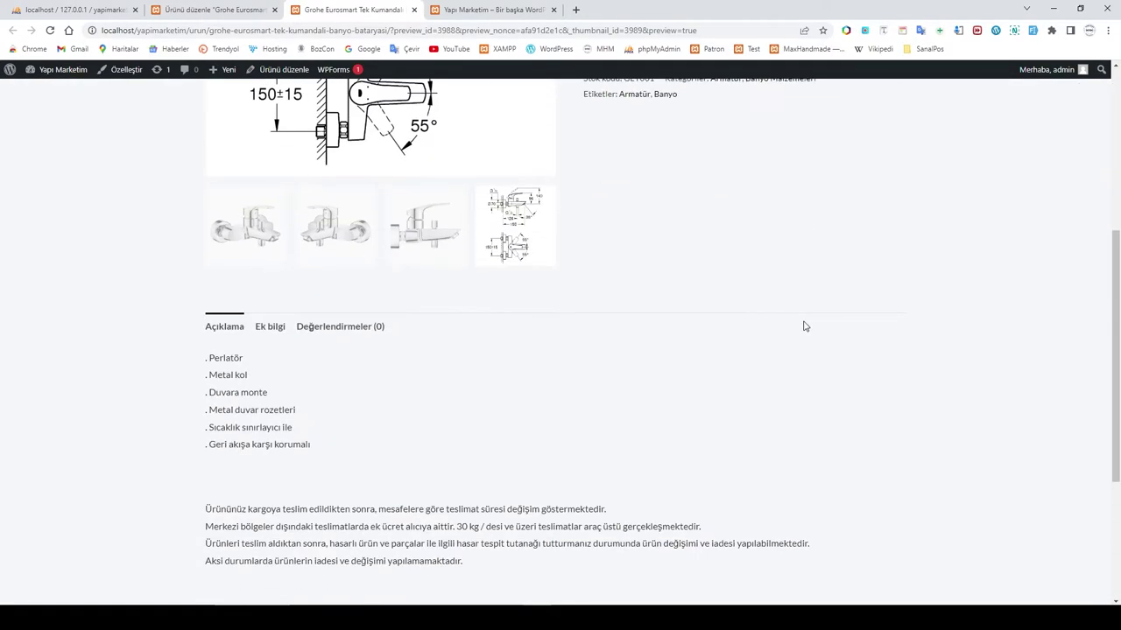
left_click(219, 10)
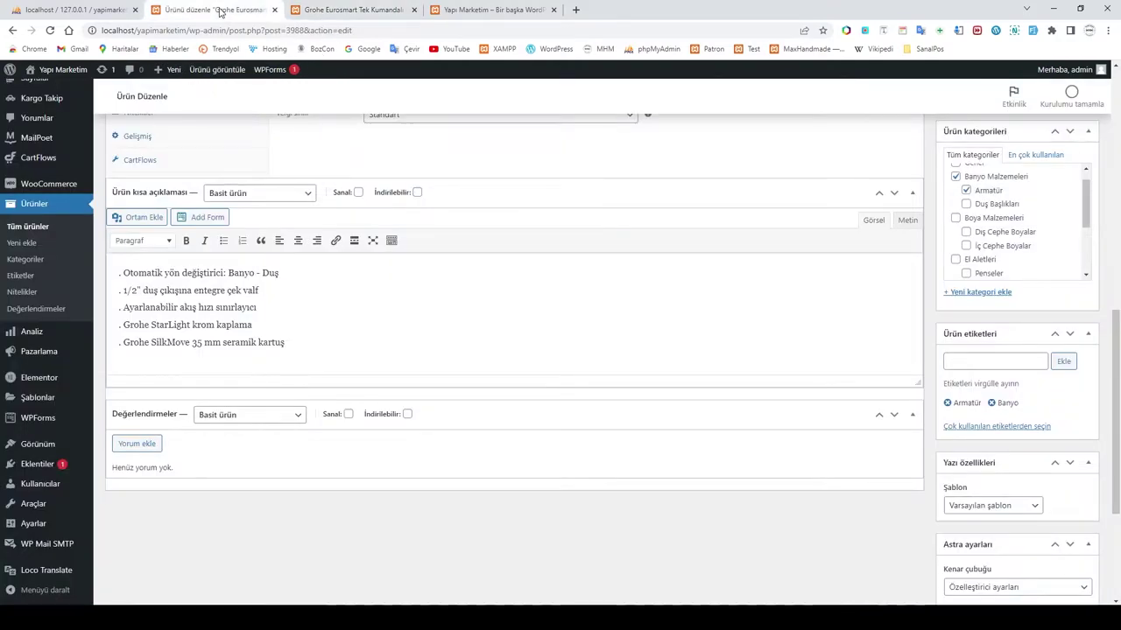
scroll(551, 311, "up", 4)
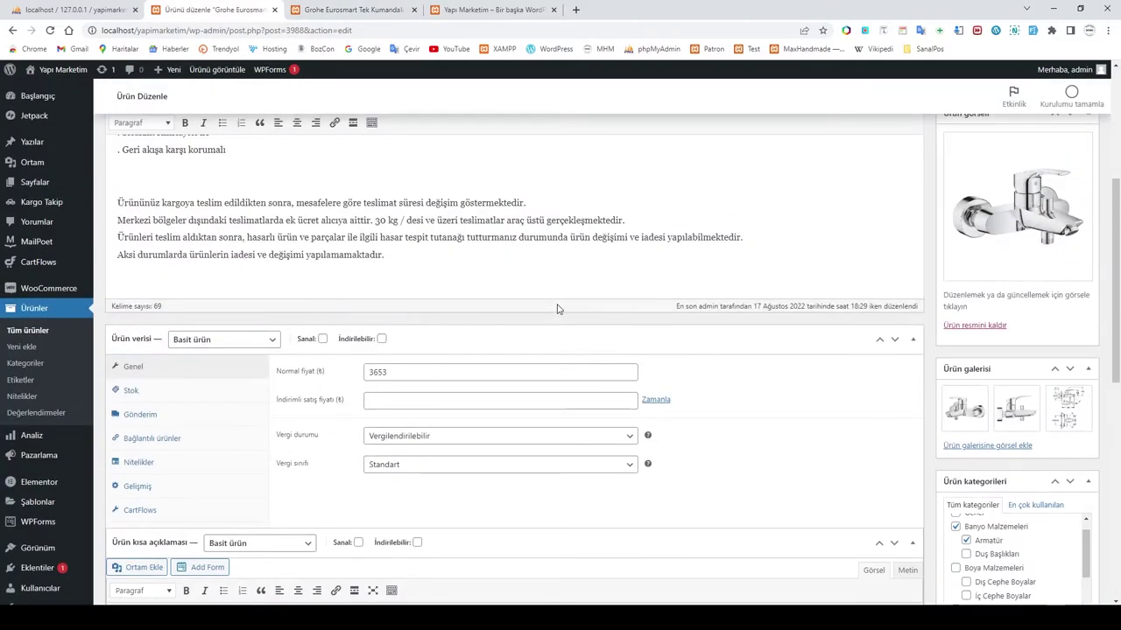
scroll(557, 308, "up", 2)
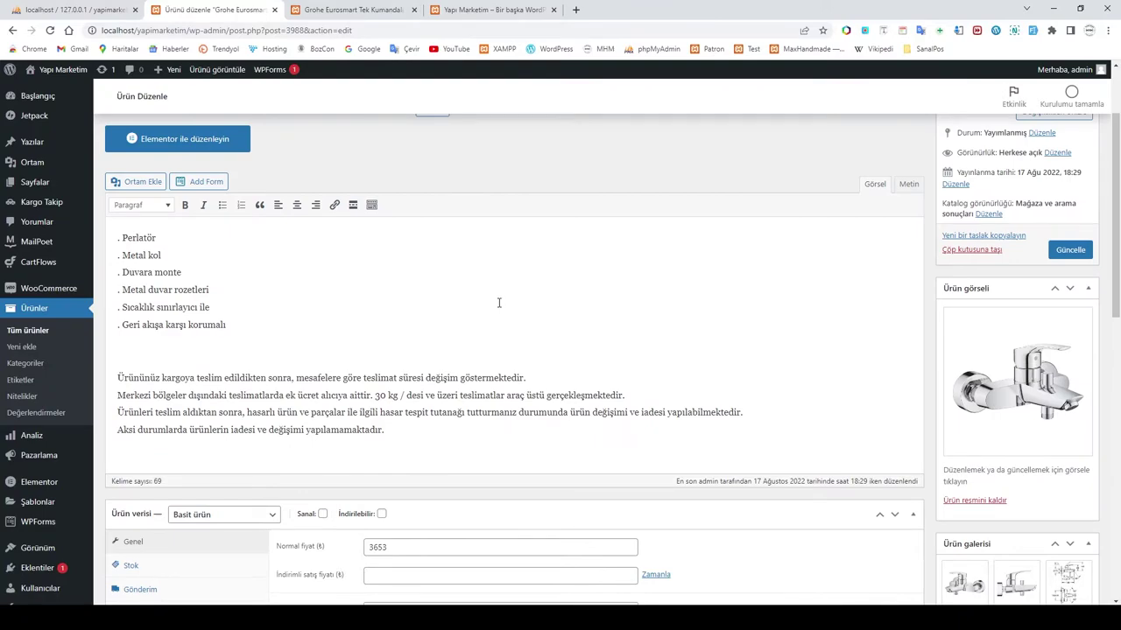
scroll(499, 303, "up", 2)
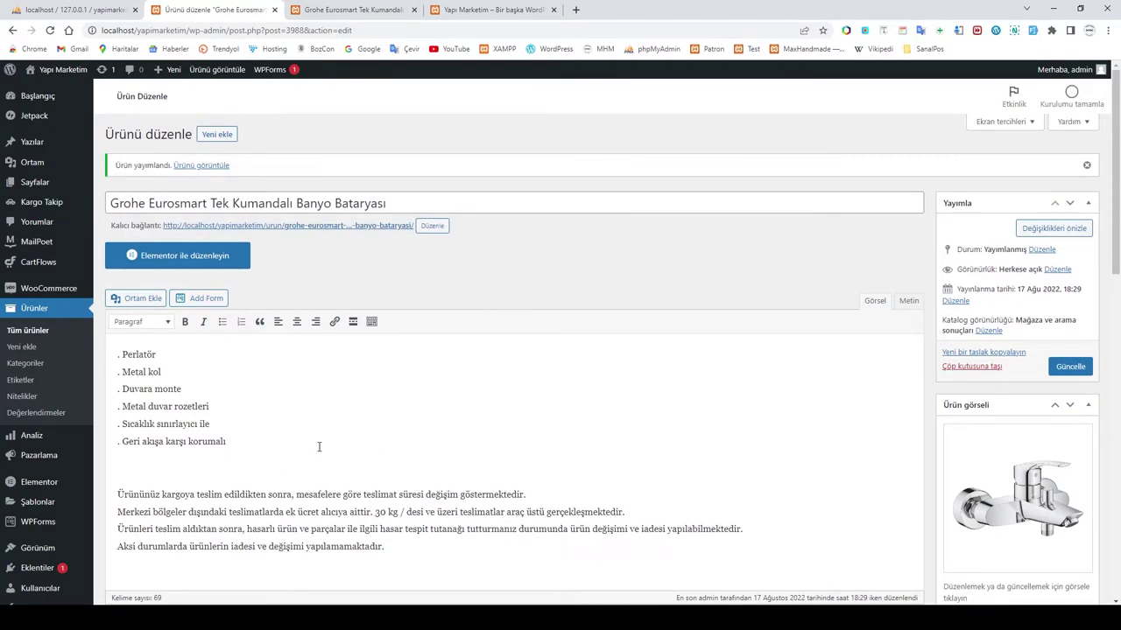
left_click(218, 135)
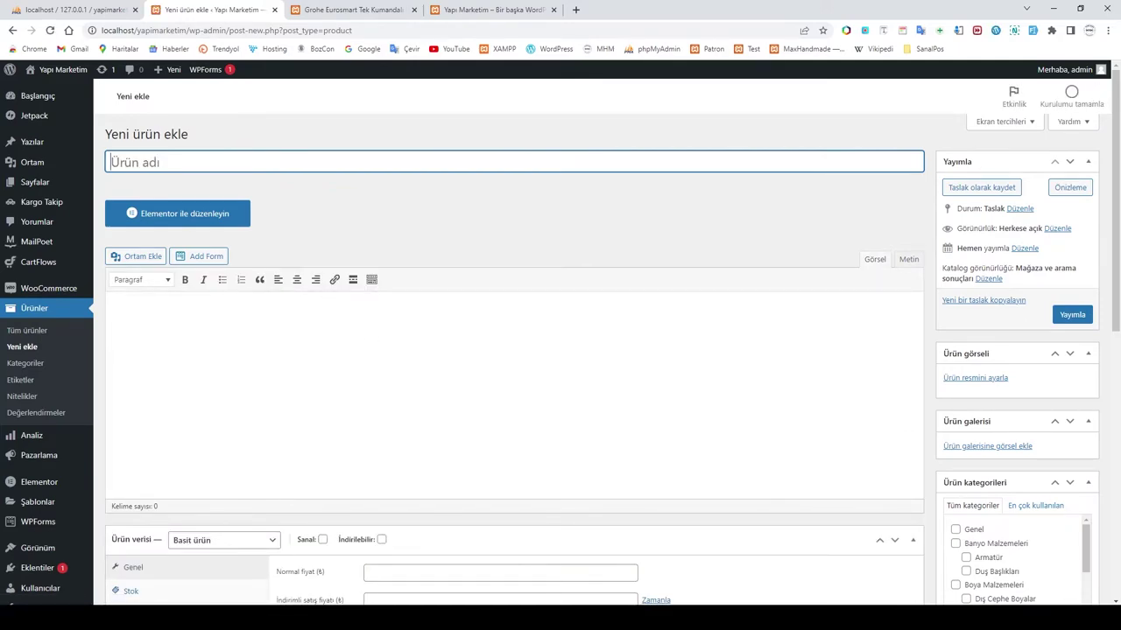
Step: Close the faucet notes and open ÜRÜN ÖZELLİKLERİ from BOYA MALZEMELERİ > DIŞ CEPHE BOYALARI
key("alt+Tab")
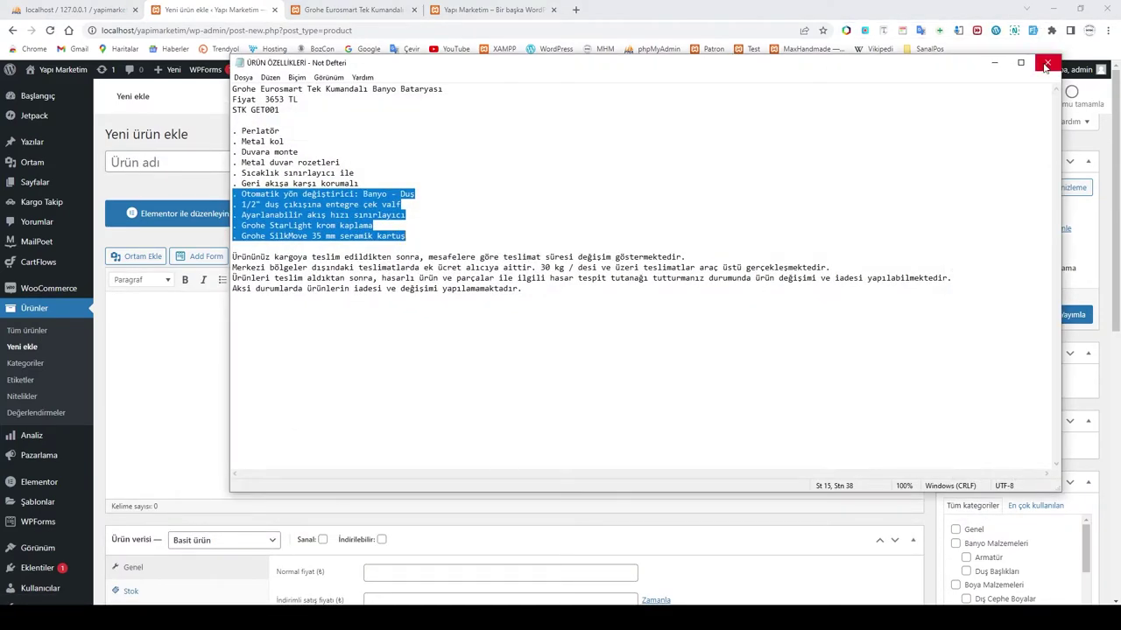
left_click(1044, 63)
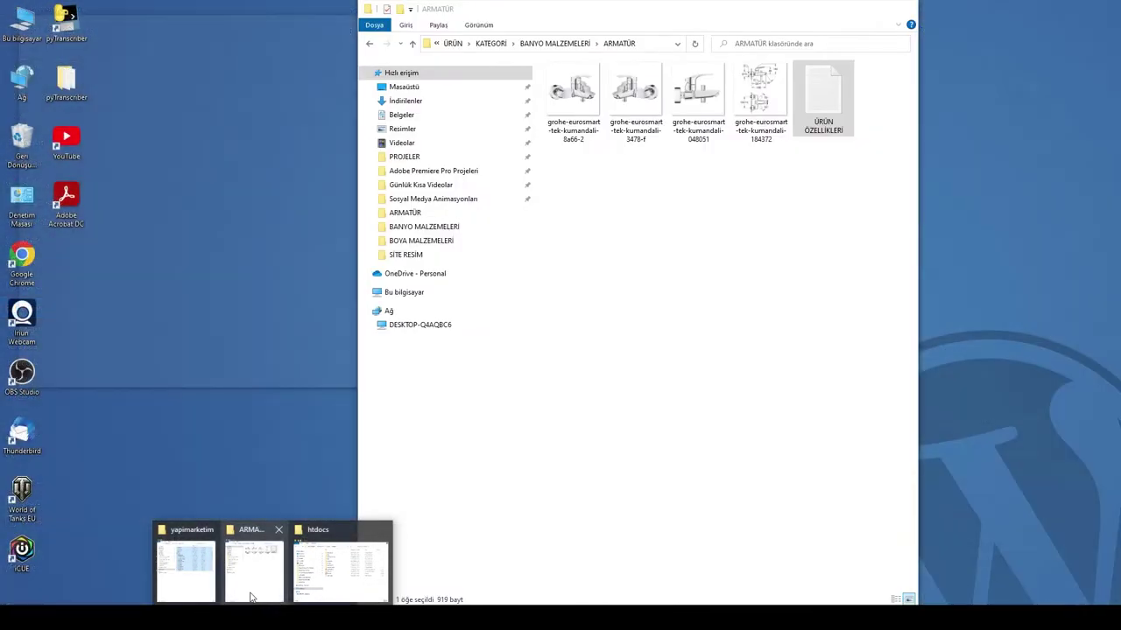
left_click(257, 593)
left_click(690, 317)
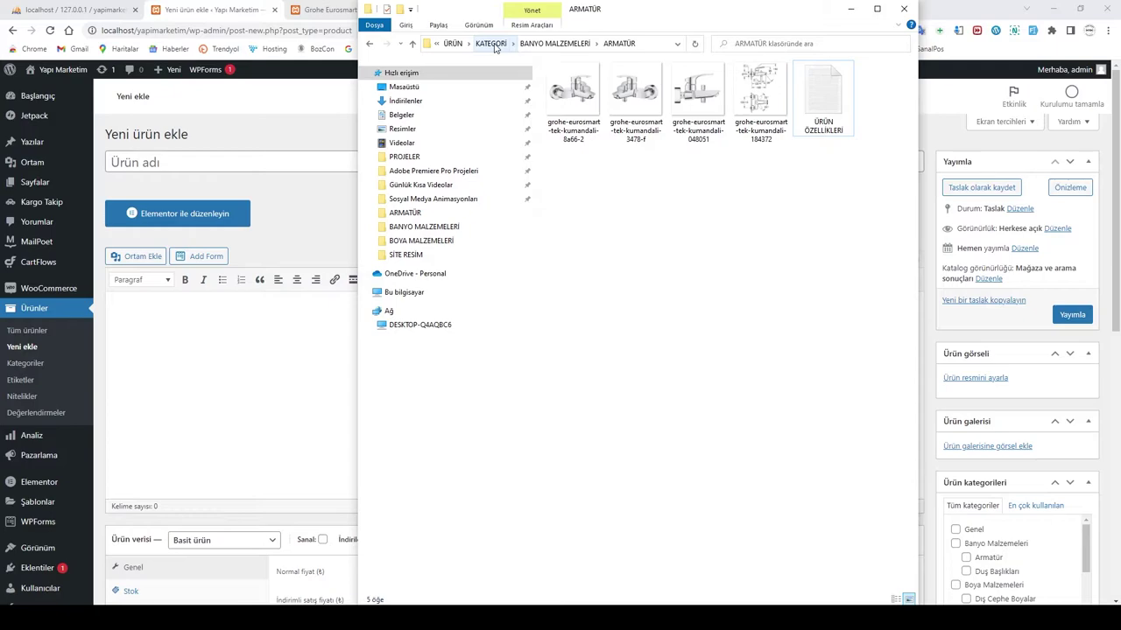
left_click(492, 44)
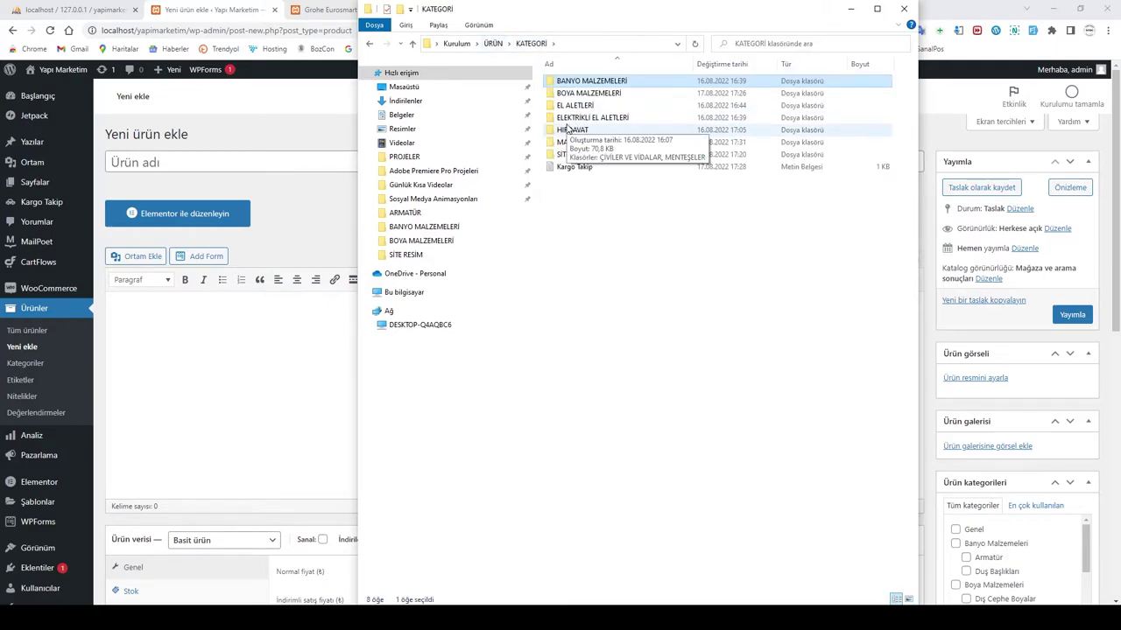
double_click(590, 95)
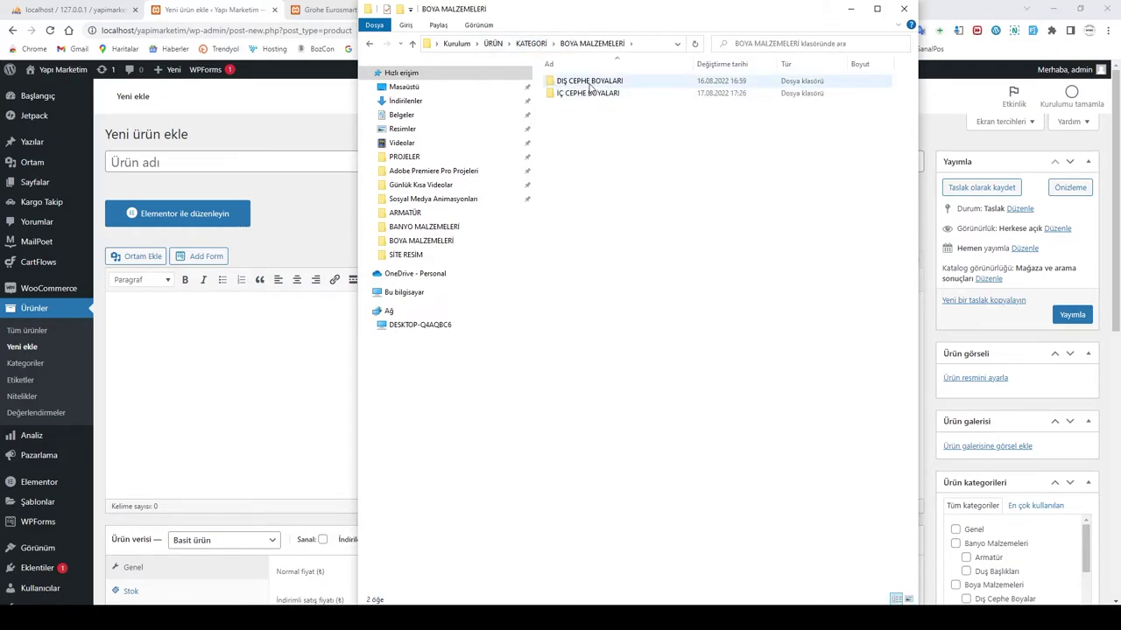
double_click(590, 84)
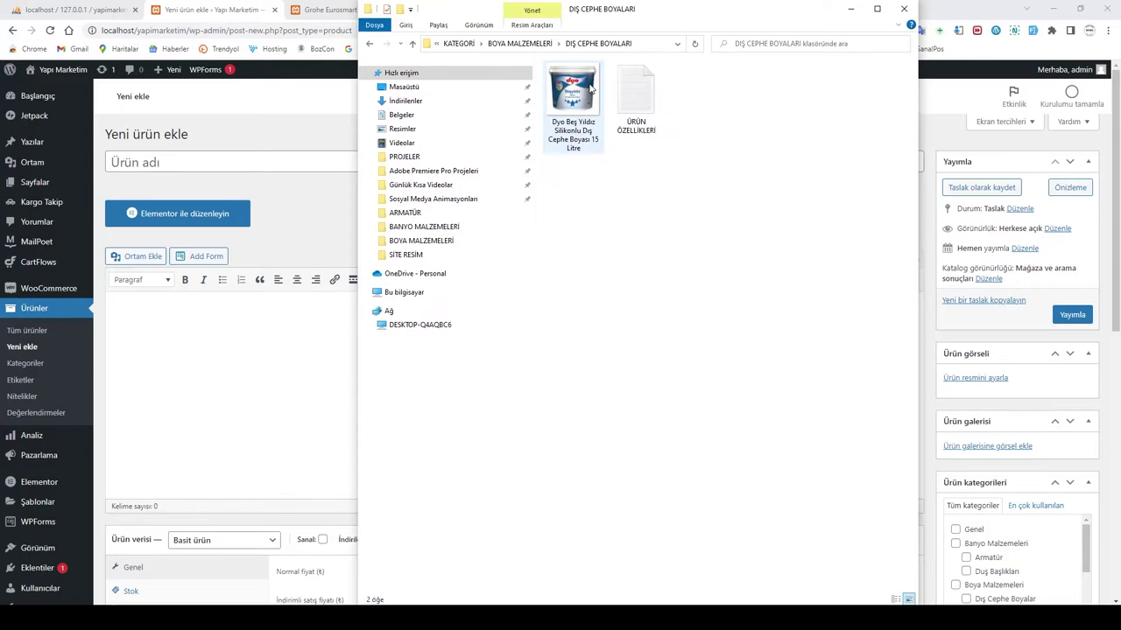
left_click(637, 111)
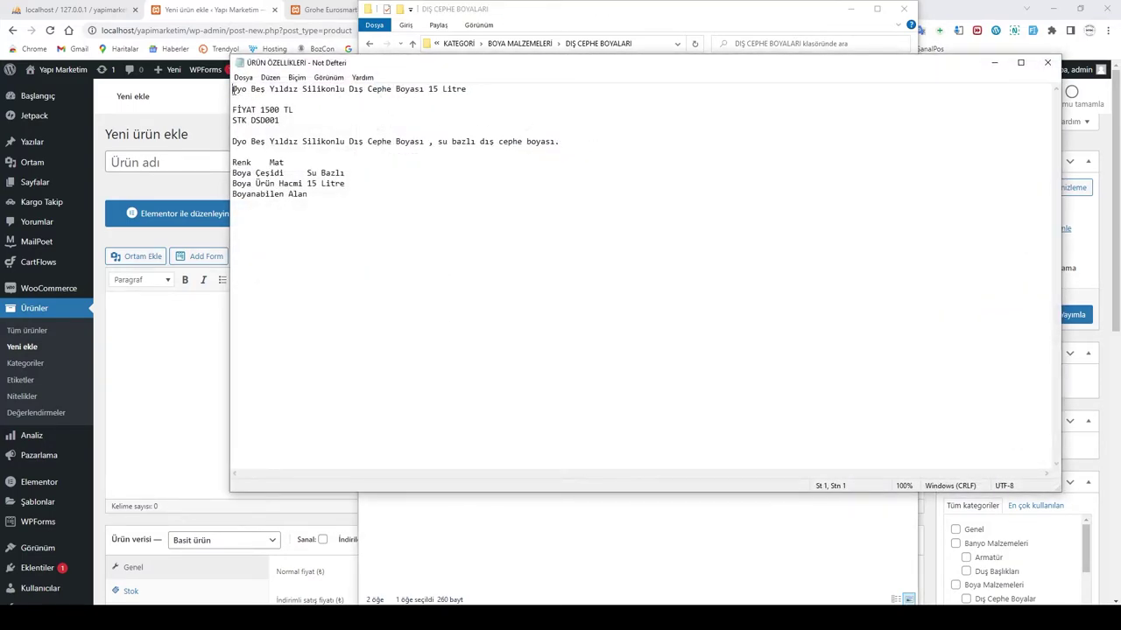
Step: Paste the name 'Dyo Beş Yıldız Silikonlu Dış Cephe Boyası 15 Litre' and the description sentence from the notes
left_click_drag(233, 91, 431, 98)
key("ctrl+c")
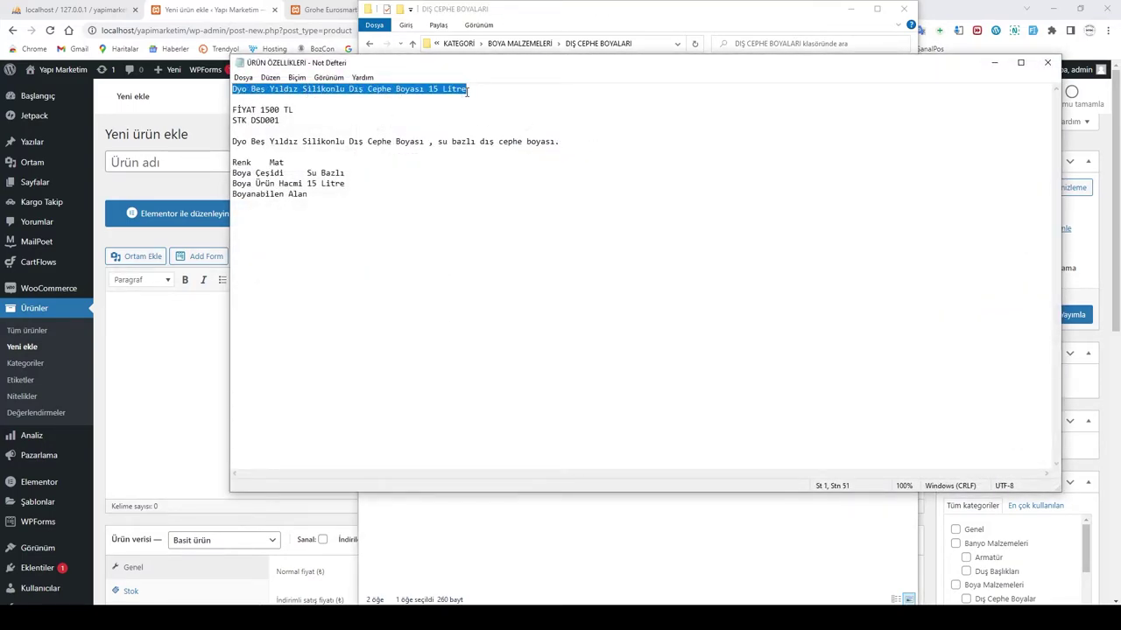
left_click(184, 163)
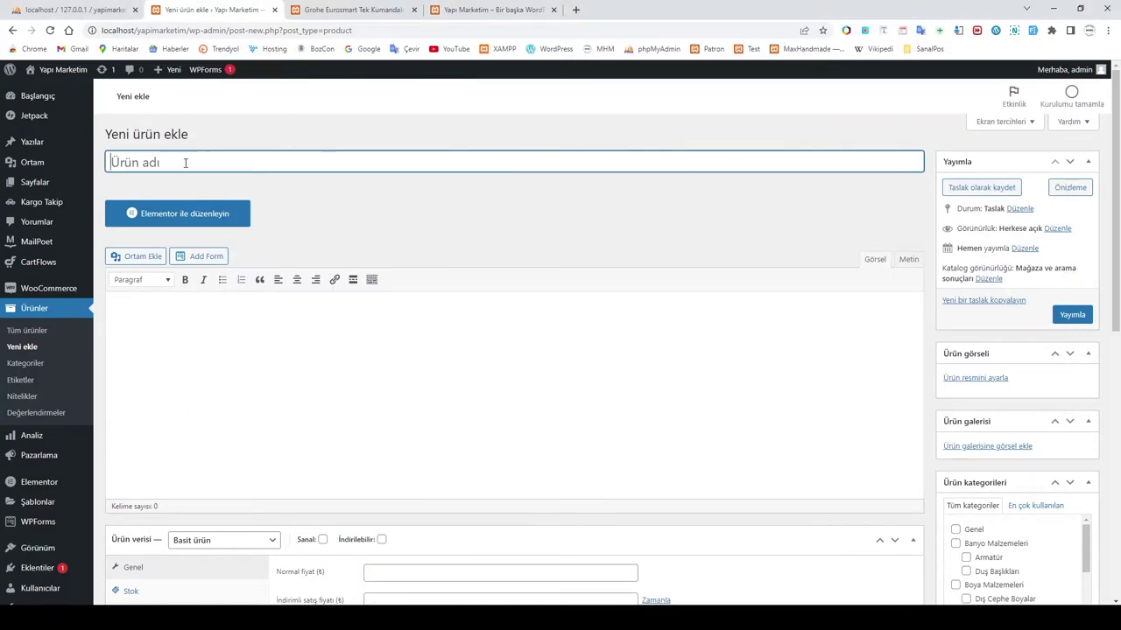
key("ctrl+v")
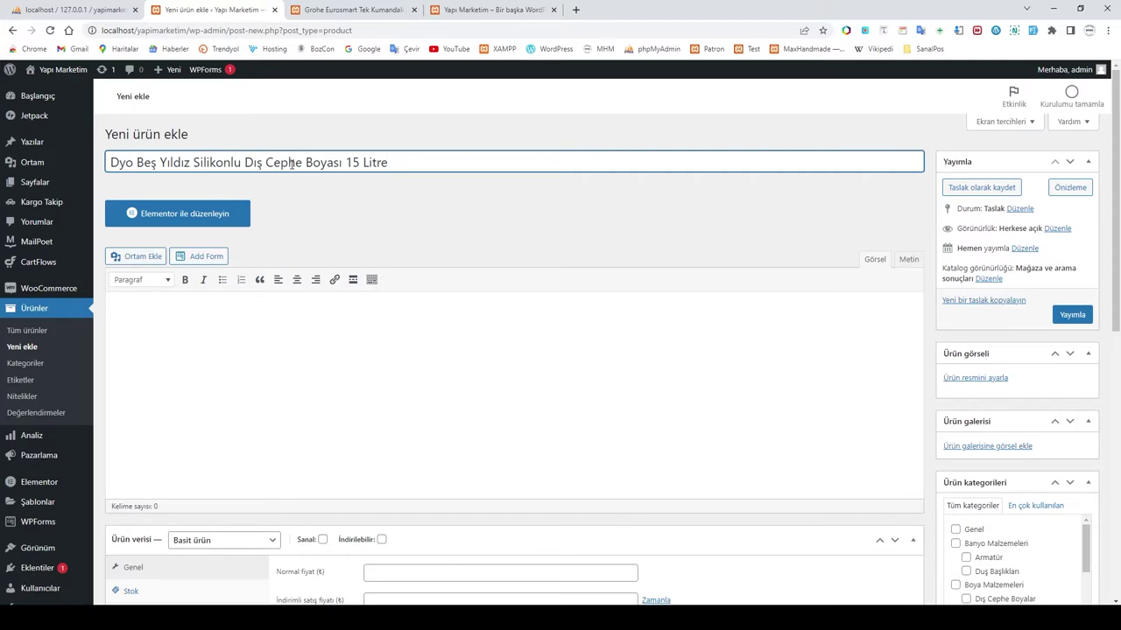
left_click(209, 319)
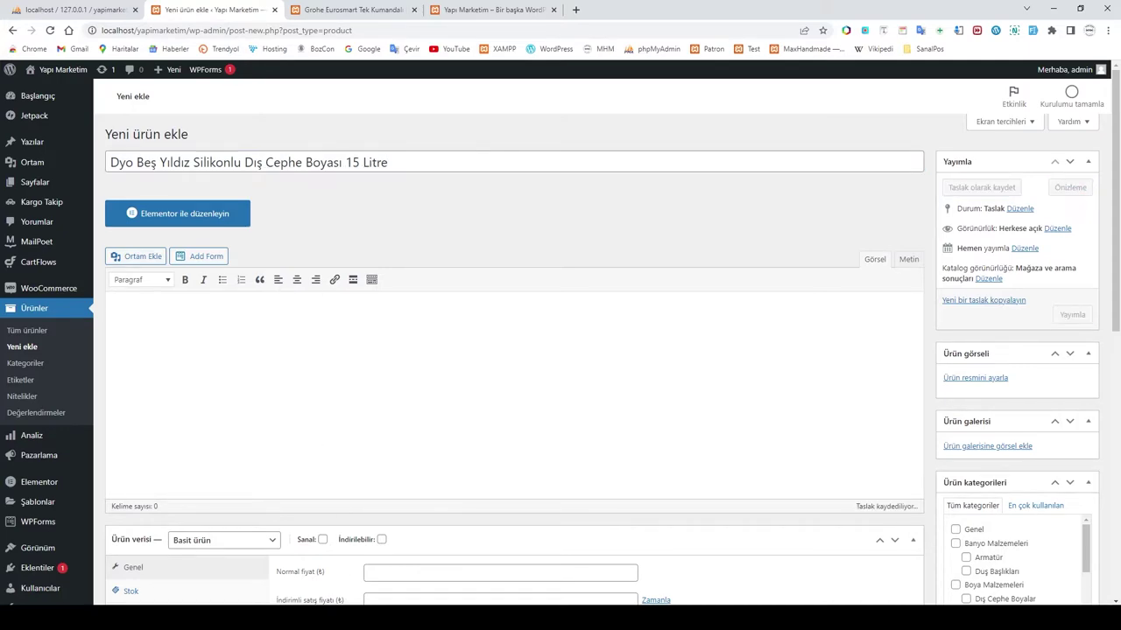
key("alt+Tab")
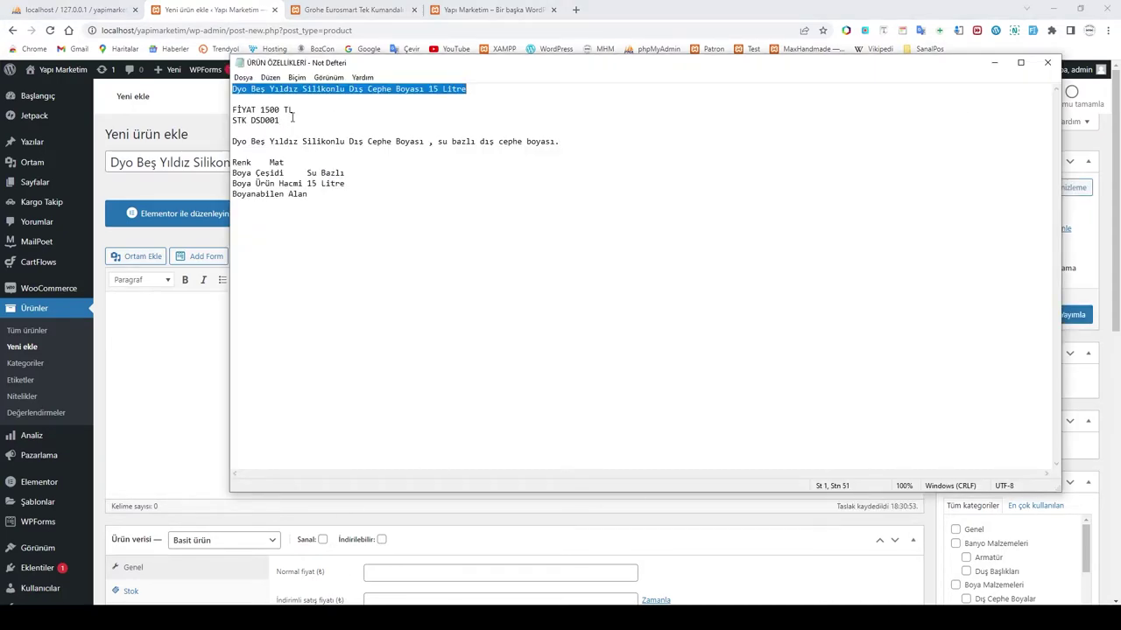
left_click_drag(233, 142, 577, 149)
key("ctrl+c")
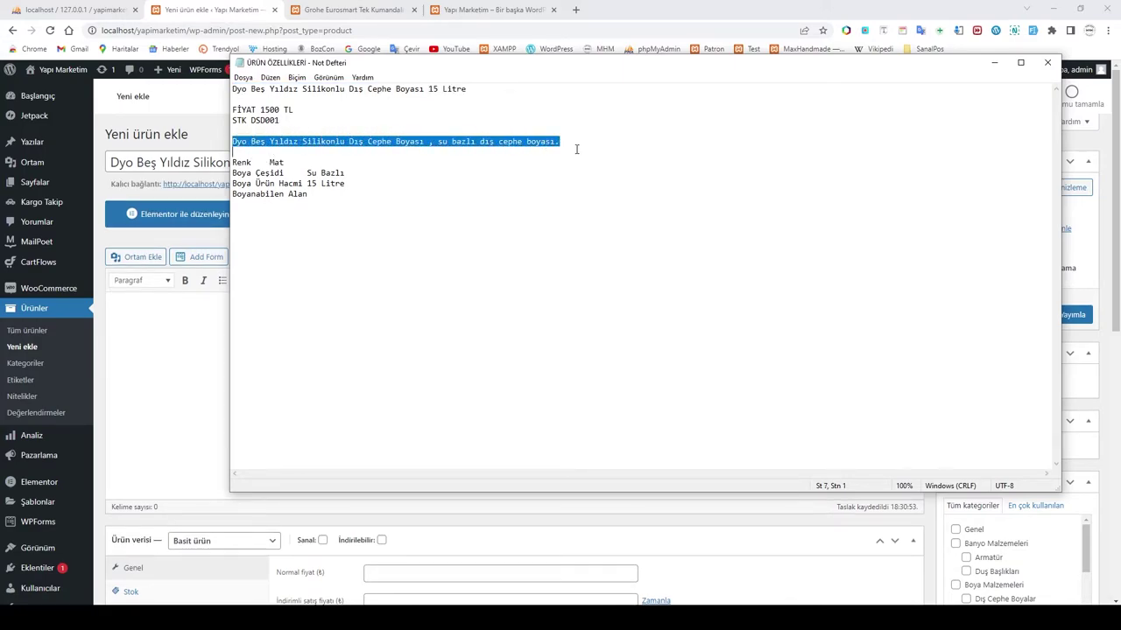
left_click(146, 316)
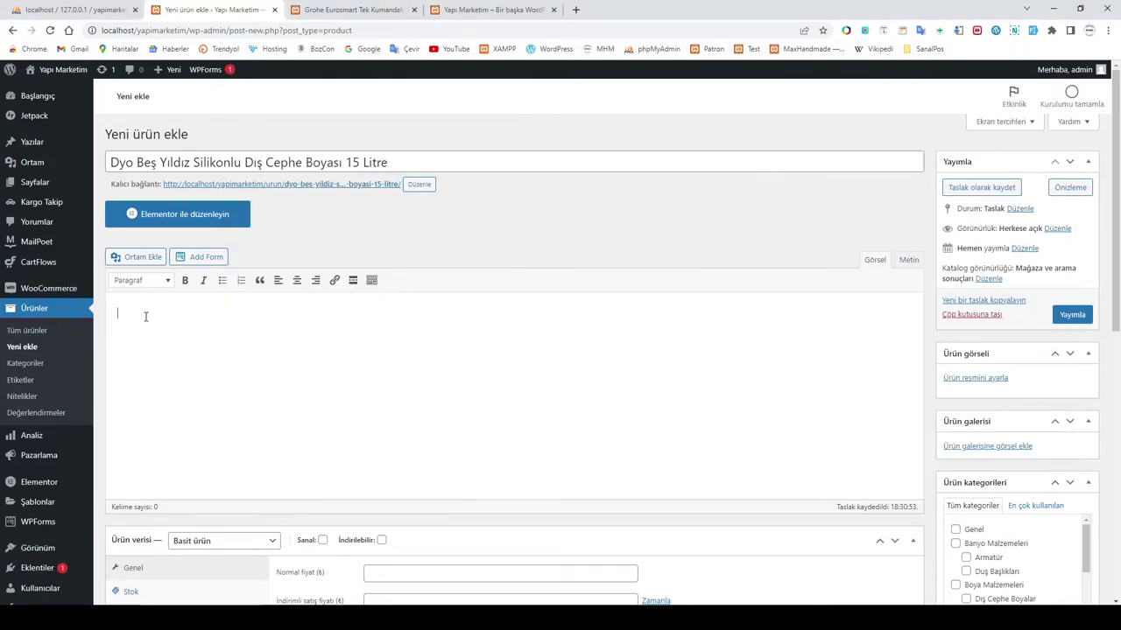
key("ctrl+v")
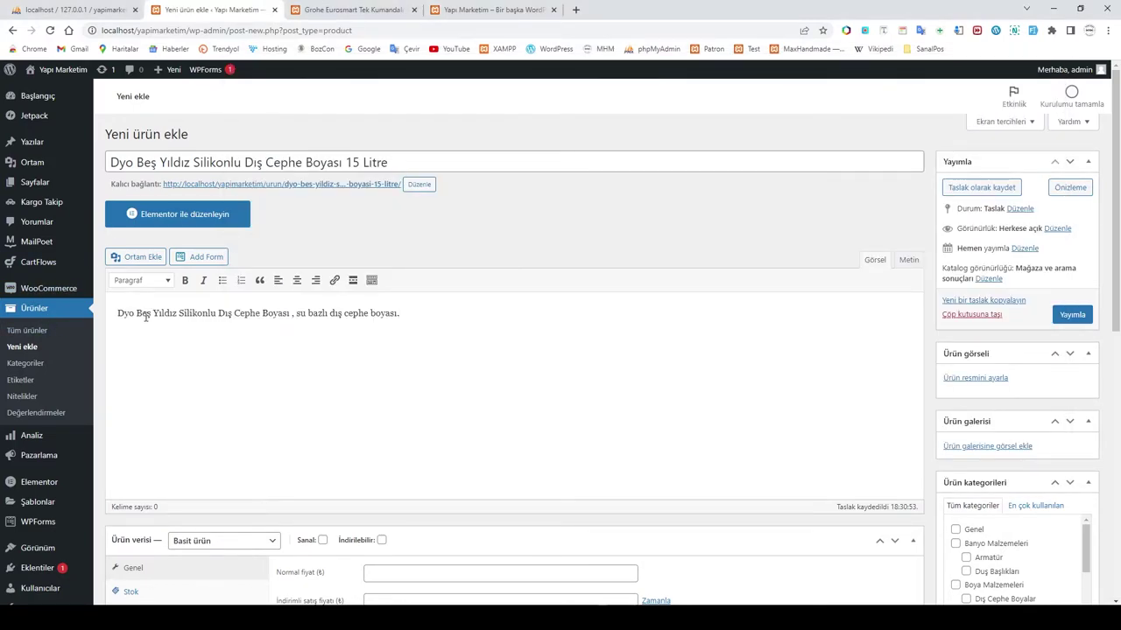
scroll(182, 315, "down", 6)
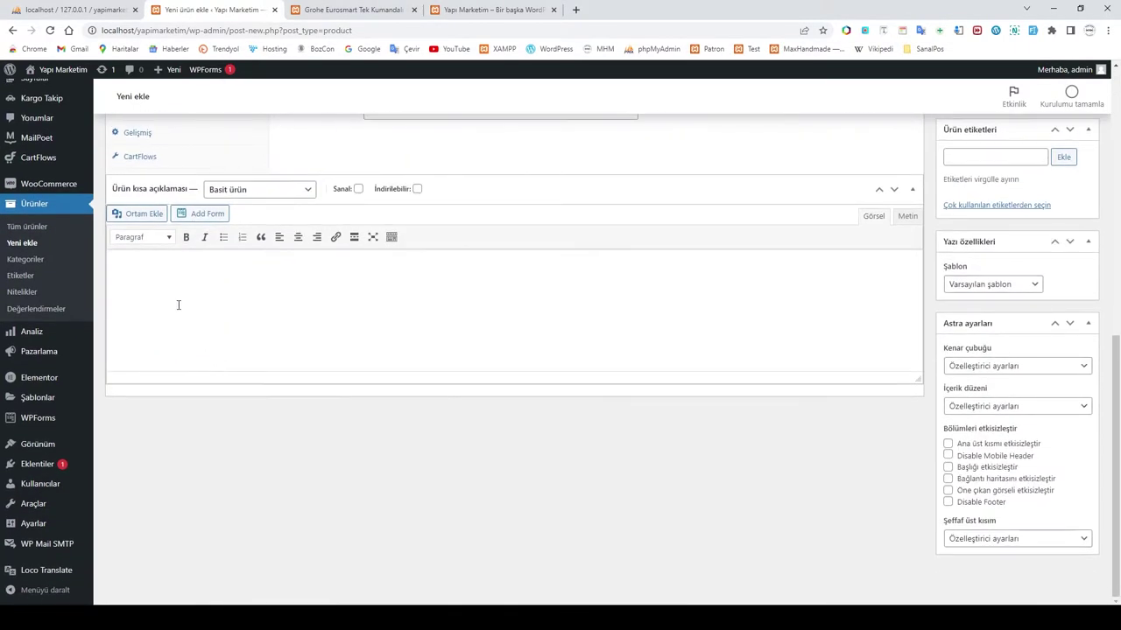
Step: Paste the four spec lines, Renk through Boyanabilen Alan, into the short description
key("alt+Tab")
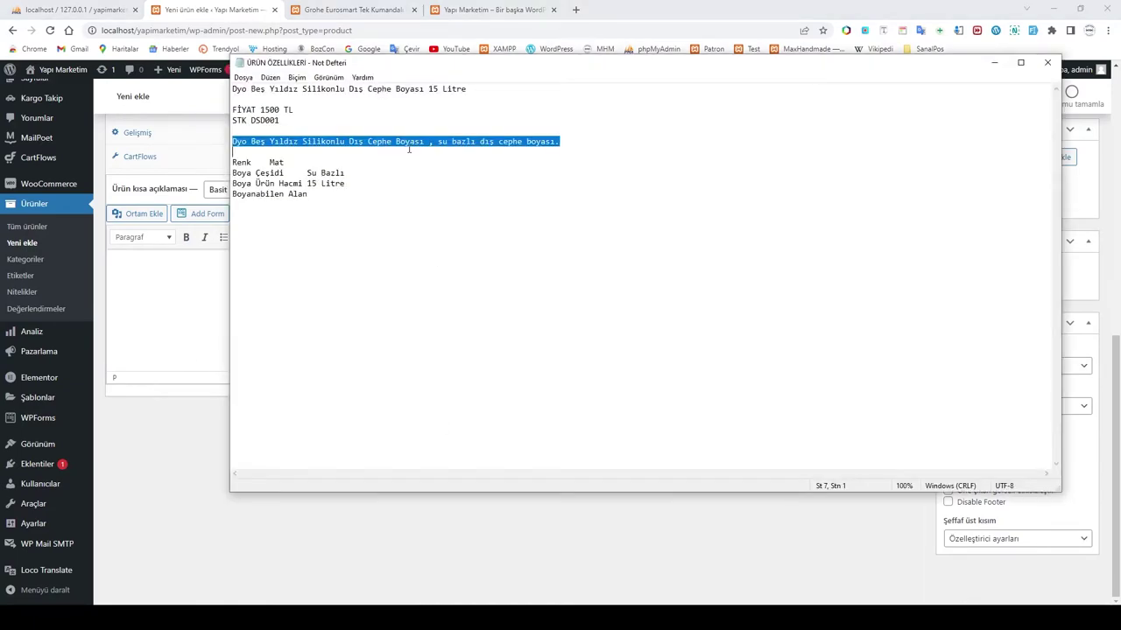
left_click_drag(233, 162, 343, 194)
key("ctrl+c")
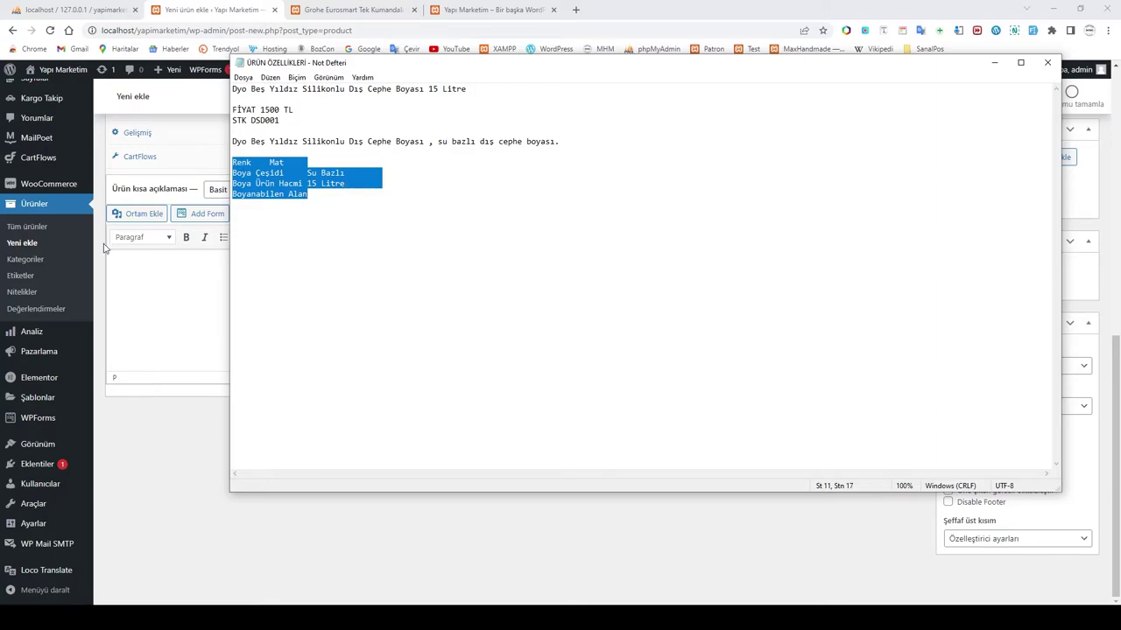
left_click(134, 268)
key("ctrl+v")
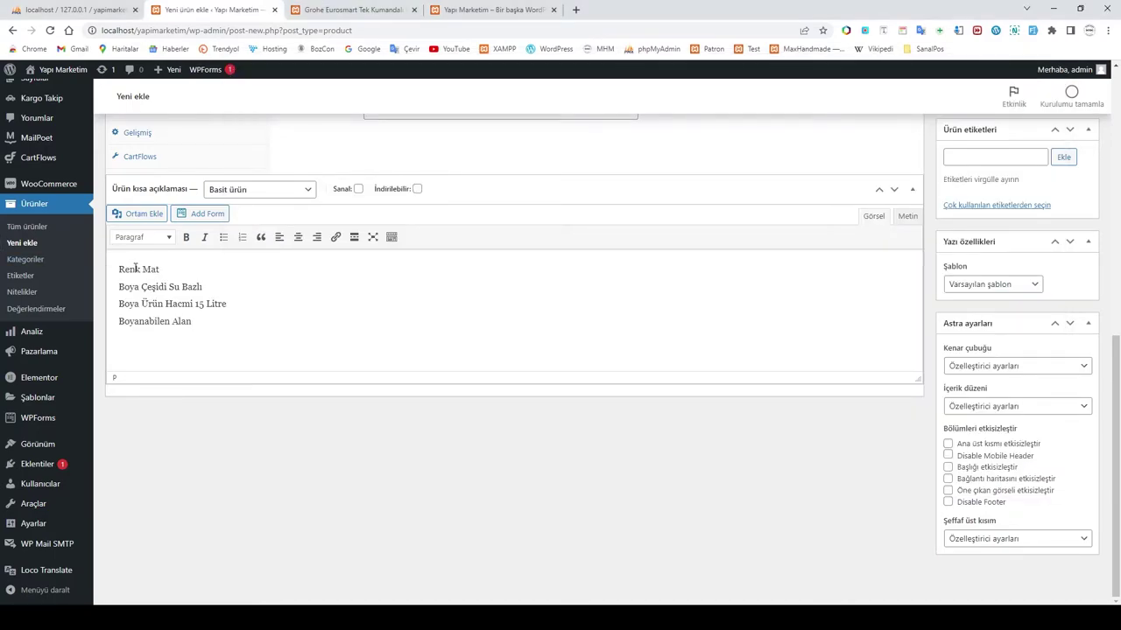
scroll(199, 301, "up", 3)
scroll(455, 360, "up", 1)
scroll(292, 413, "down", 2)
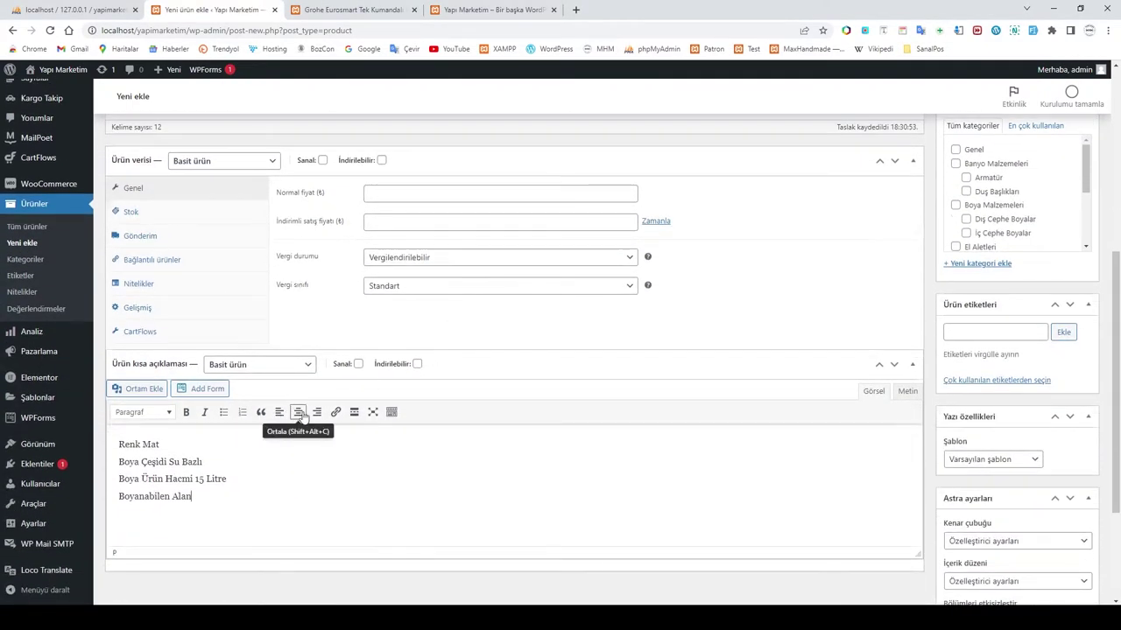
scroll(342, 405, "up", 2)
scroll(301, 368, "up", 2)
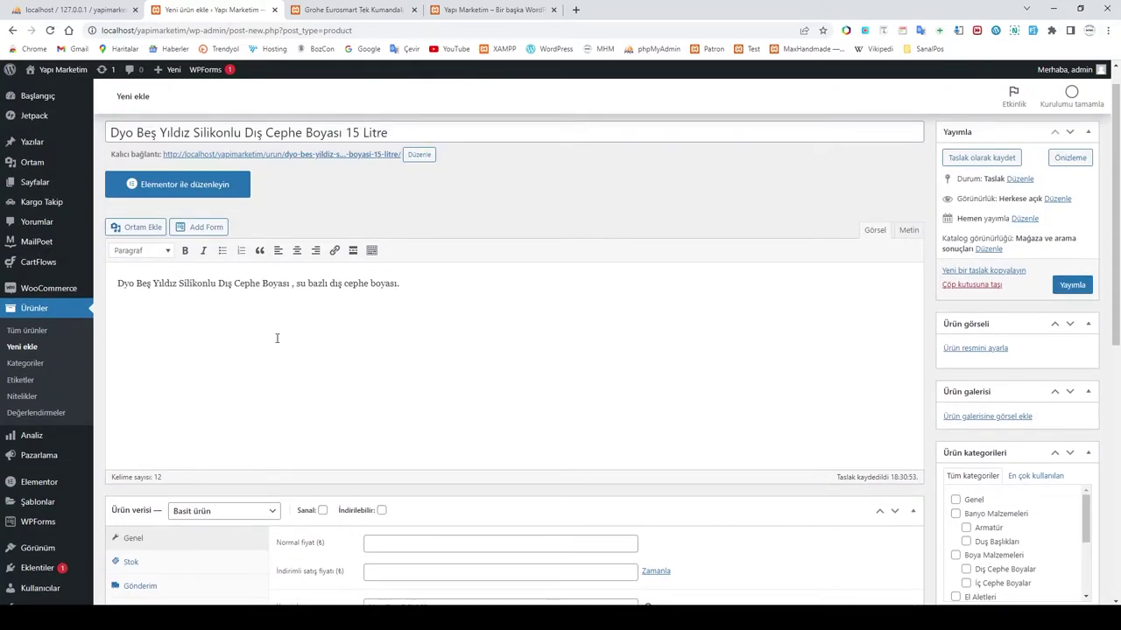
scroll(302, 342, "down", 3)
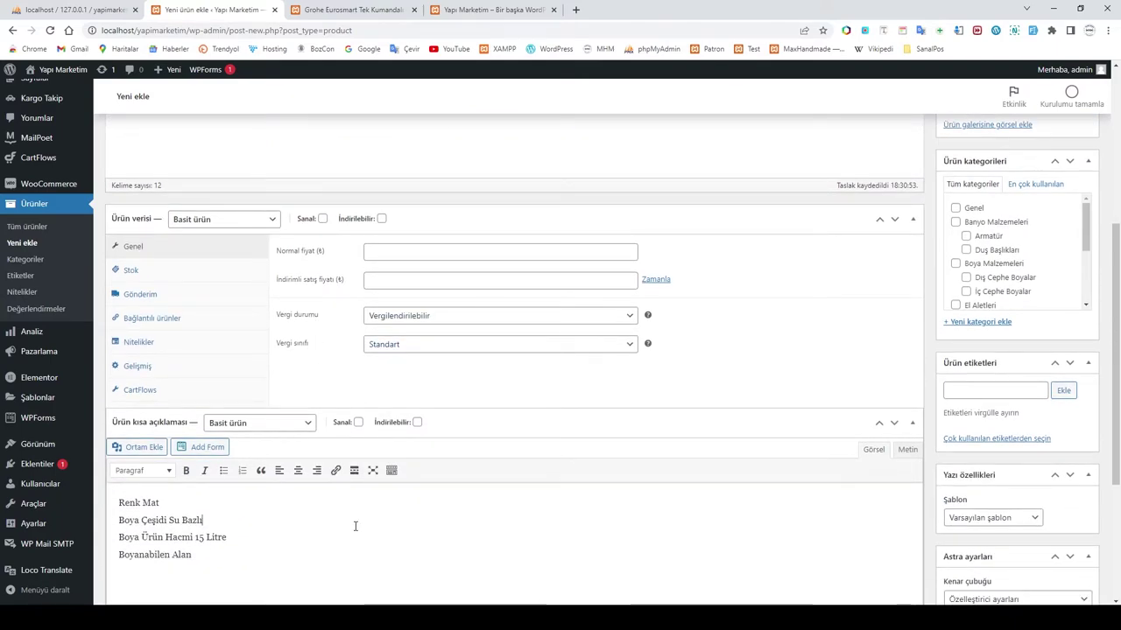
scroll(377, 526, "up", 3)
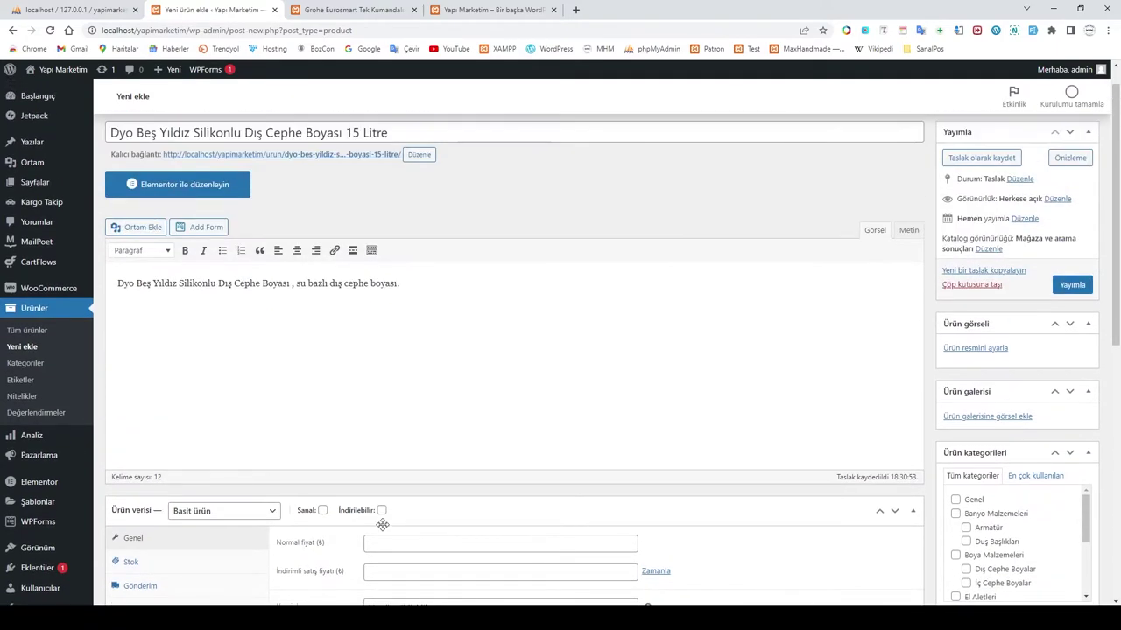
scroll(363, 438, "down", 2)
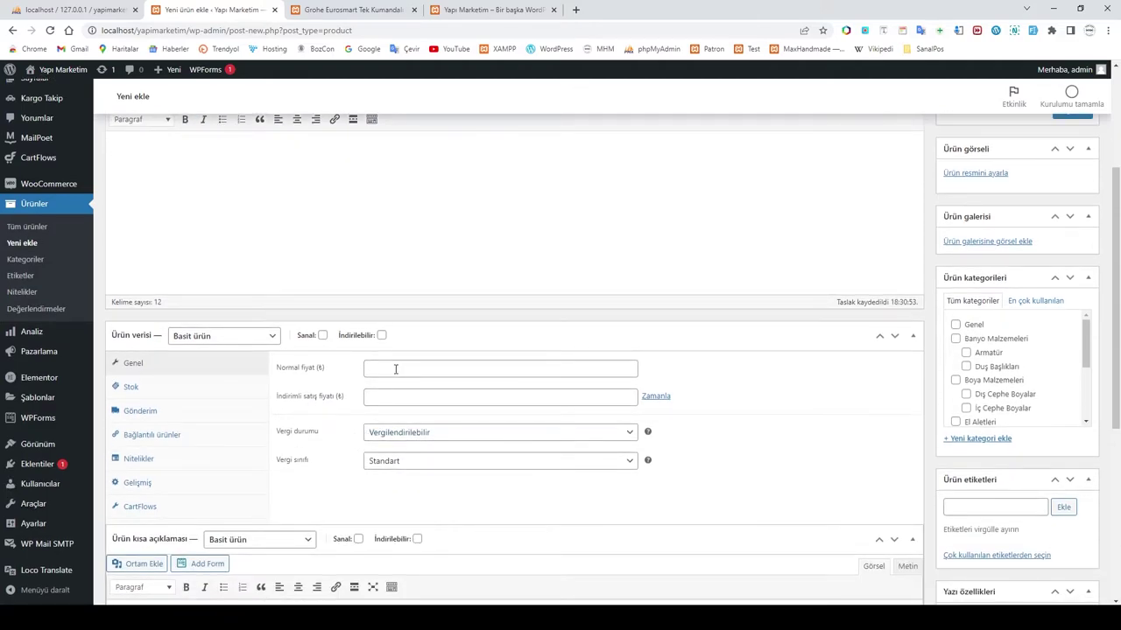
key("alt+Tab")
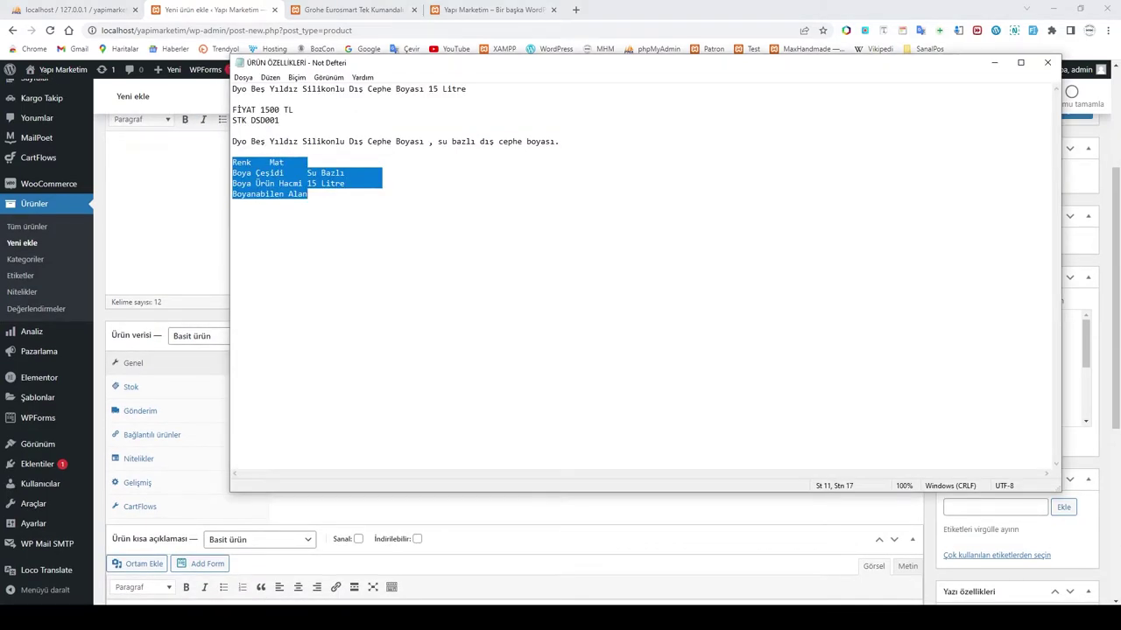
Step: Enter a regular price of 1500 and a sale price of 1300
key("alt+Tab")
left_click(418, 367)
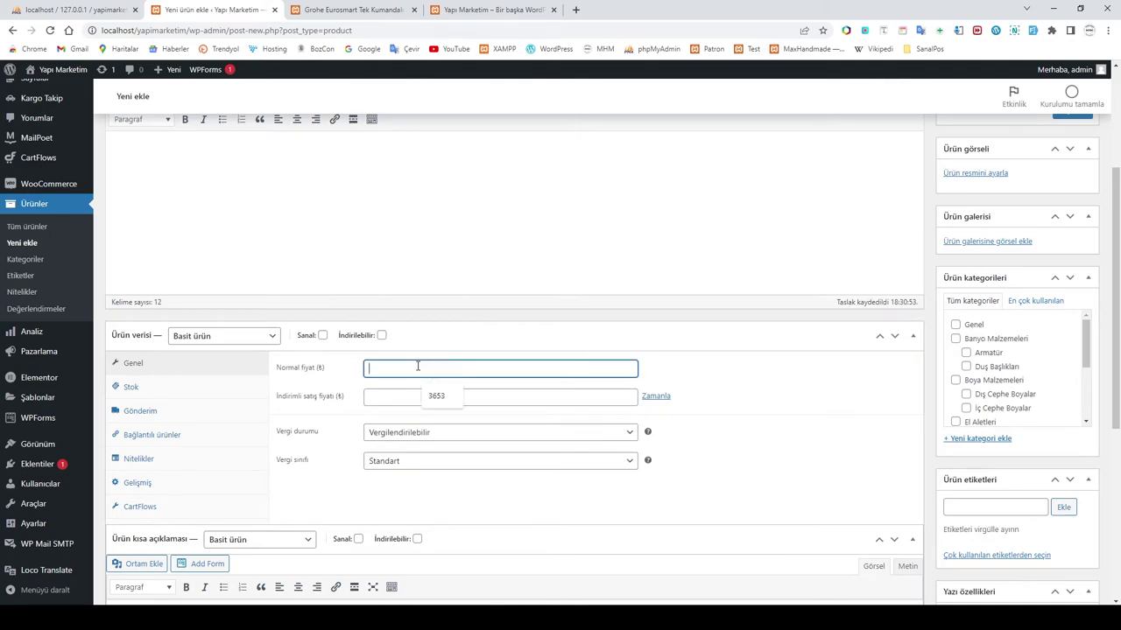
type("1500")
left_click(393, 399)
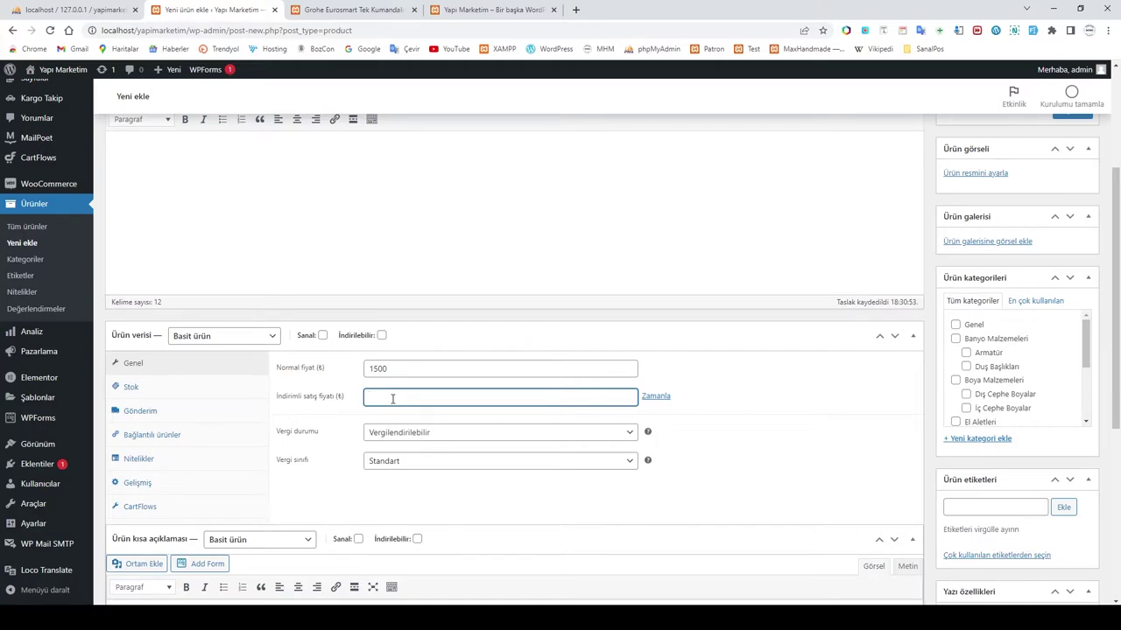
type("1300")
left_click(798, 454)
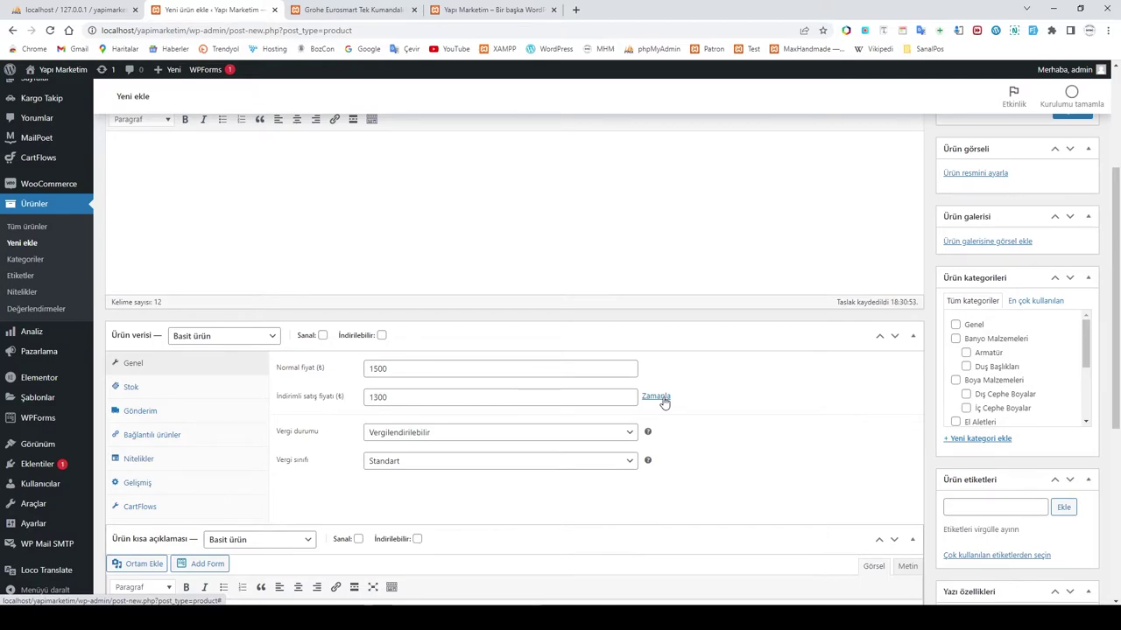
Step: Schedule the sale to run from 2022-08-17 to 2022-08-21
left_click(663, 399)
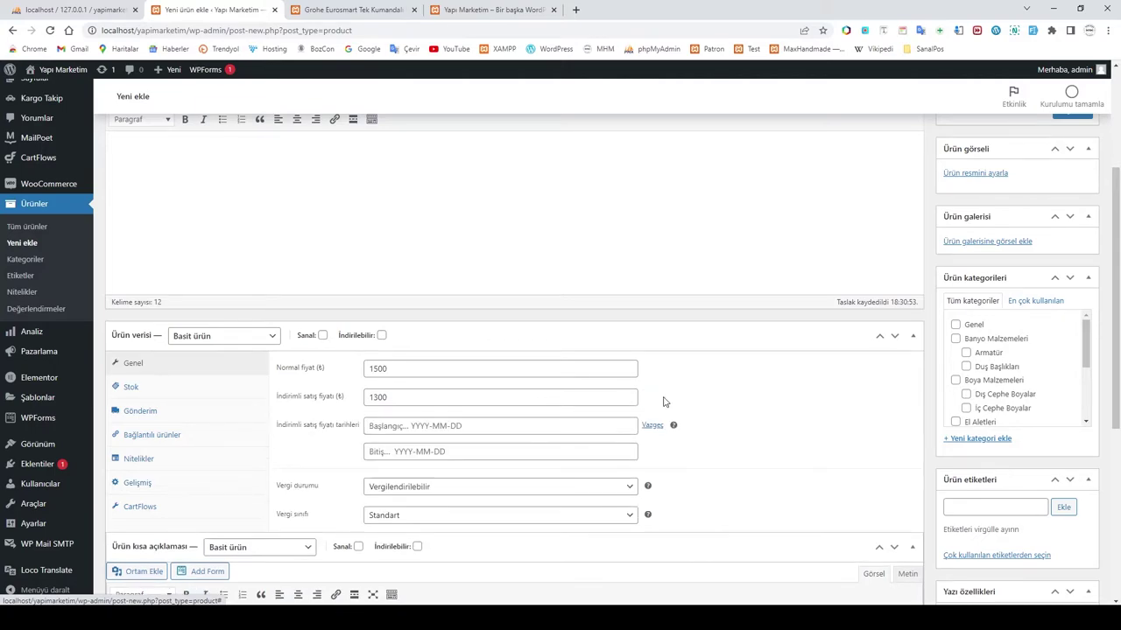
left_click(396, 426)
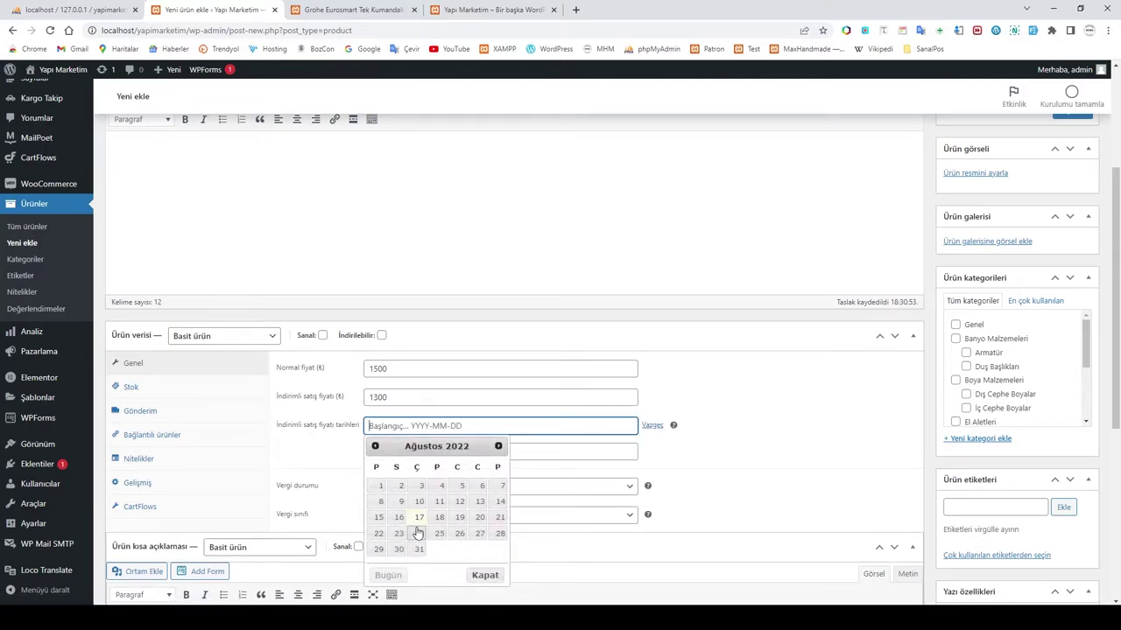
left_click(419, 518)
left_click(415, 452)
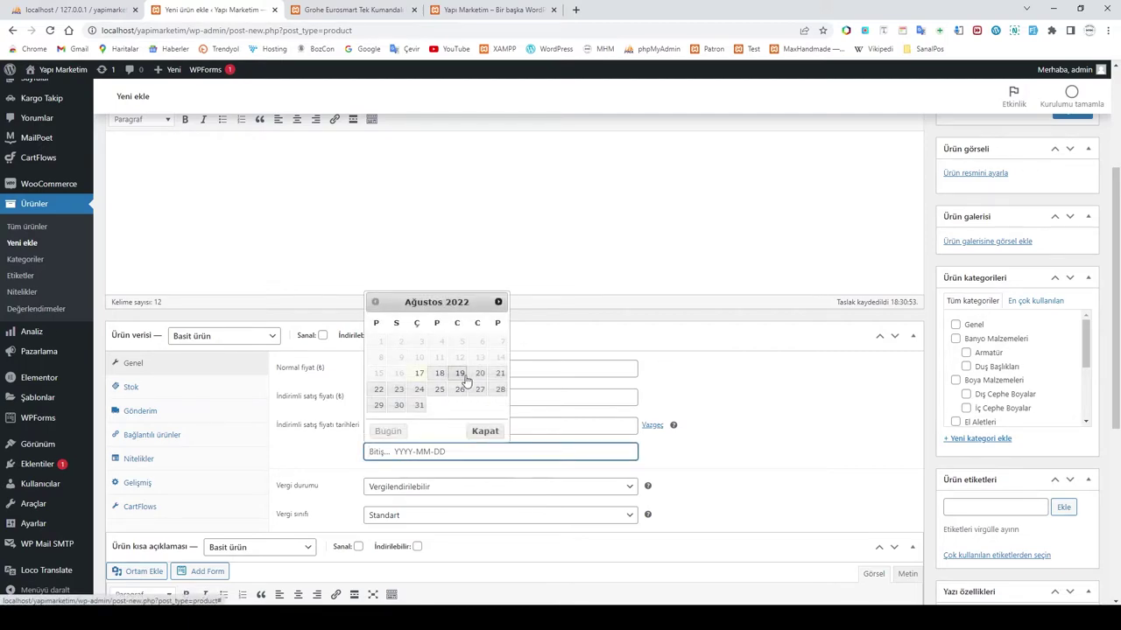
left_click(500, 374)
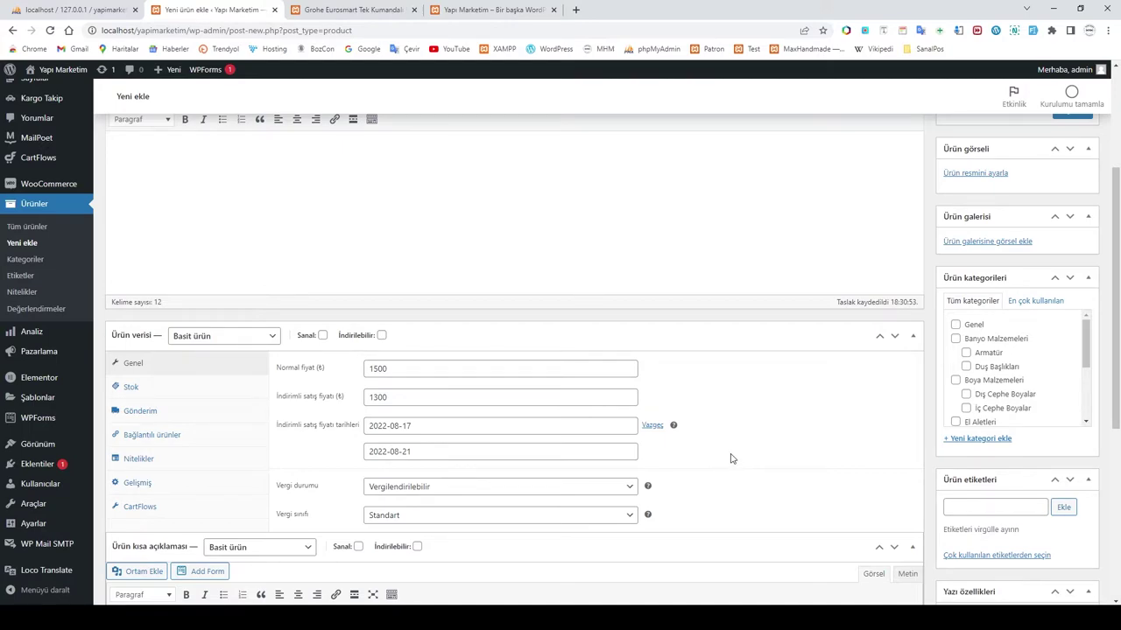
scroll(451, 453, "down", 1)
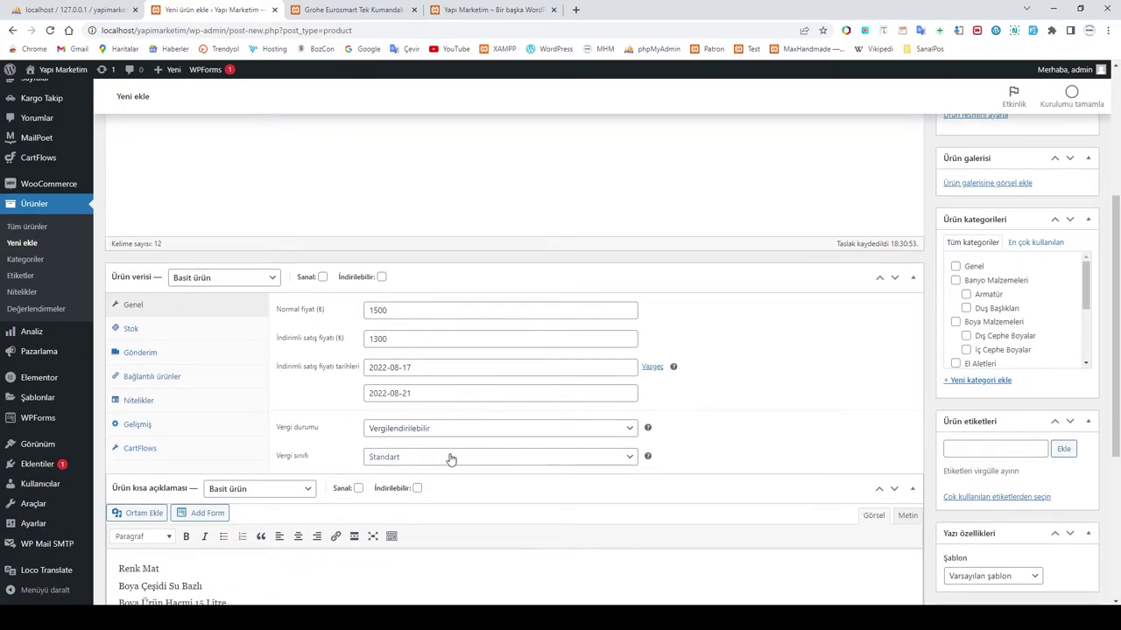
Step: On the Stok tab, enter SKU DSD001, enable stock management and set quantity 10
left_click(142, 332)
left_click(395, 312)
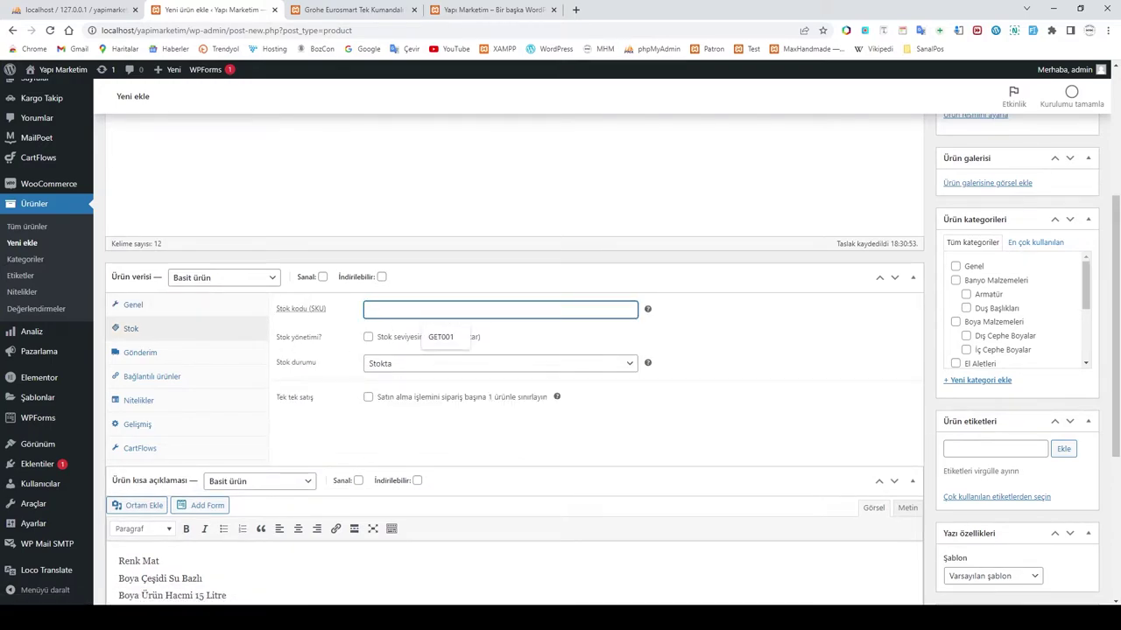
key("alt+Tab")
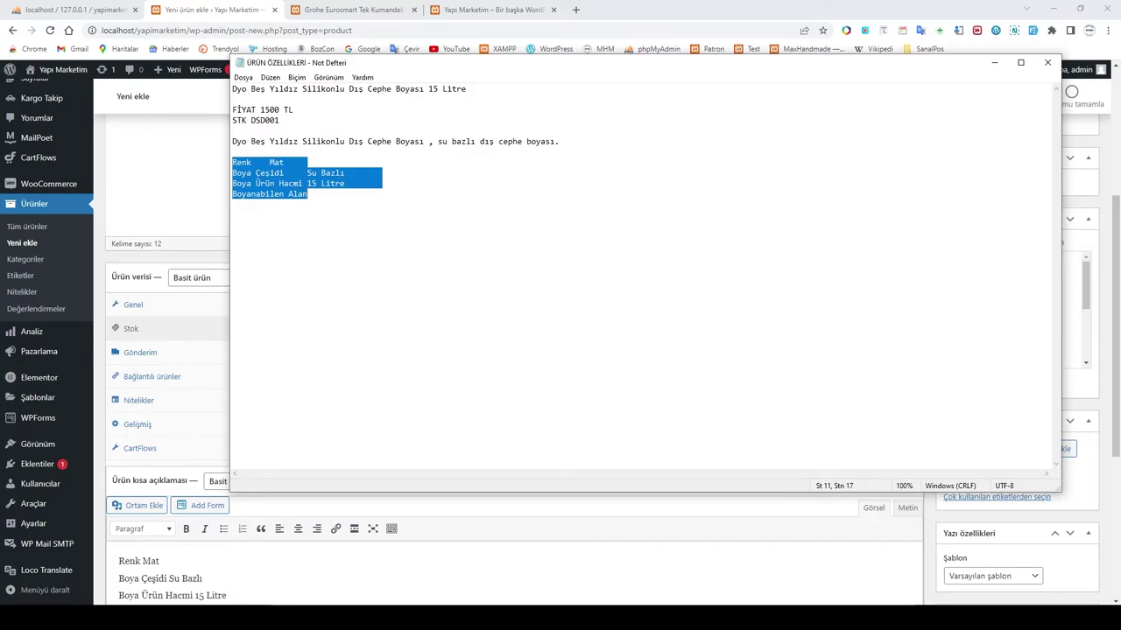
key("alt+Tab")
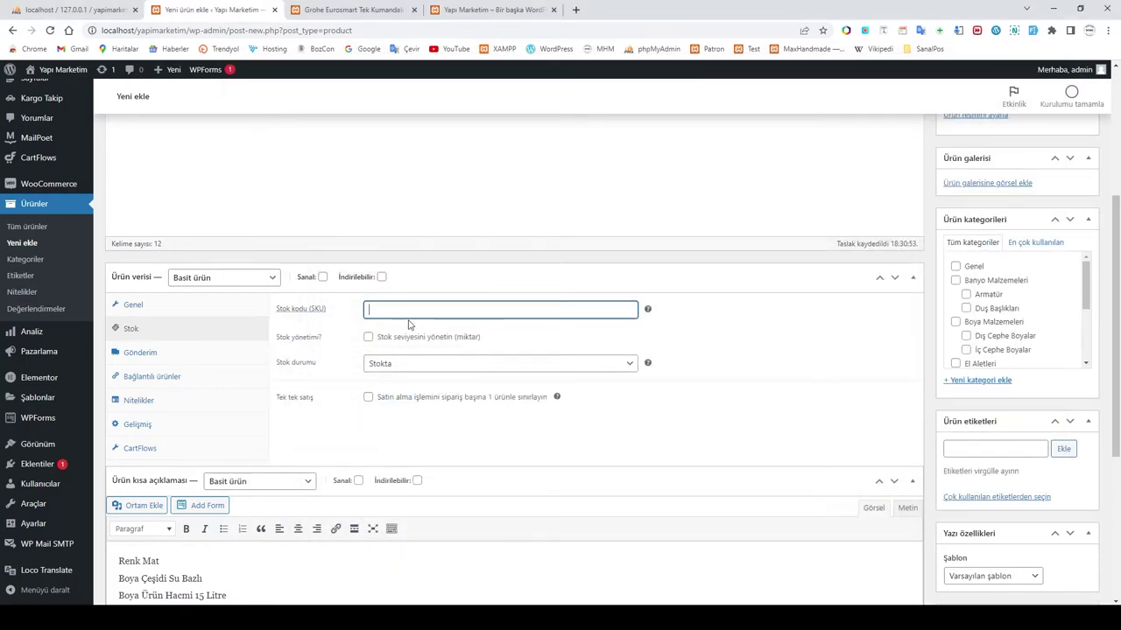
type("DSD001")
left_click(367, 337)
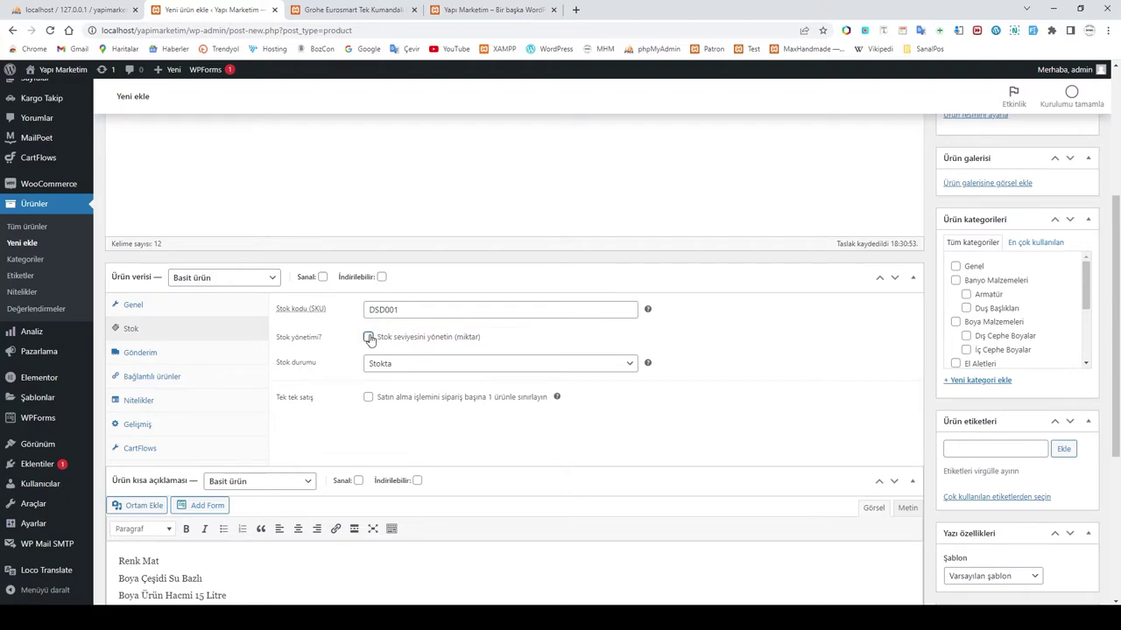
left_click(386, 363)
left_click_drag(385, 364, 333, 372)
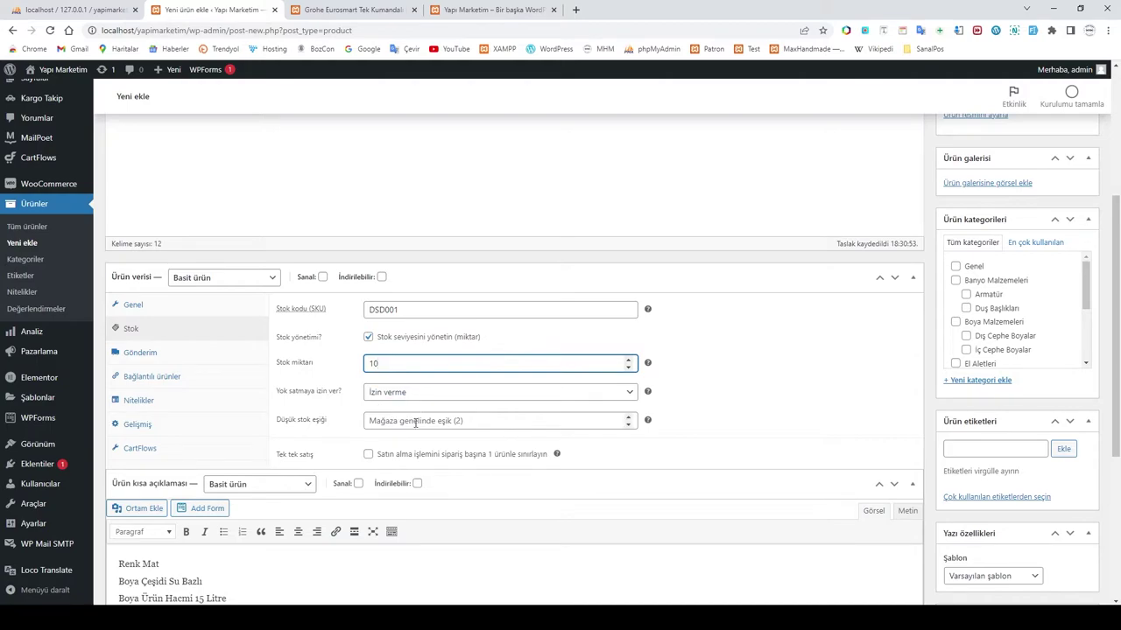
Step: Set the product weight to 15 kg on the Gönderim tab
left_click(172, 354)
left_click(412, 310)
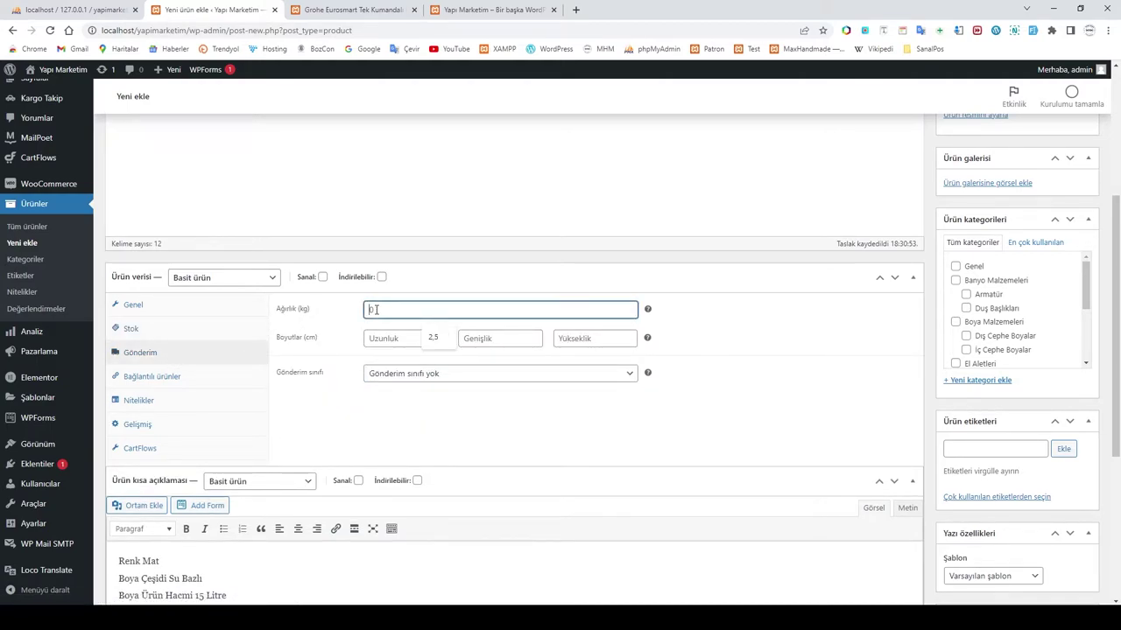
key("alt+Tab")
key("alt+Tab")
type("15")
left_click(459, 450)
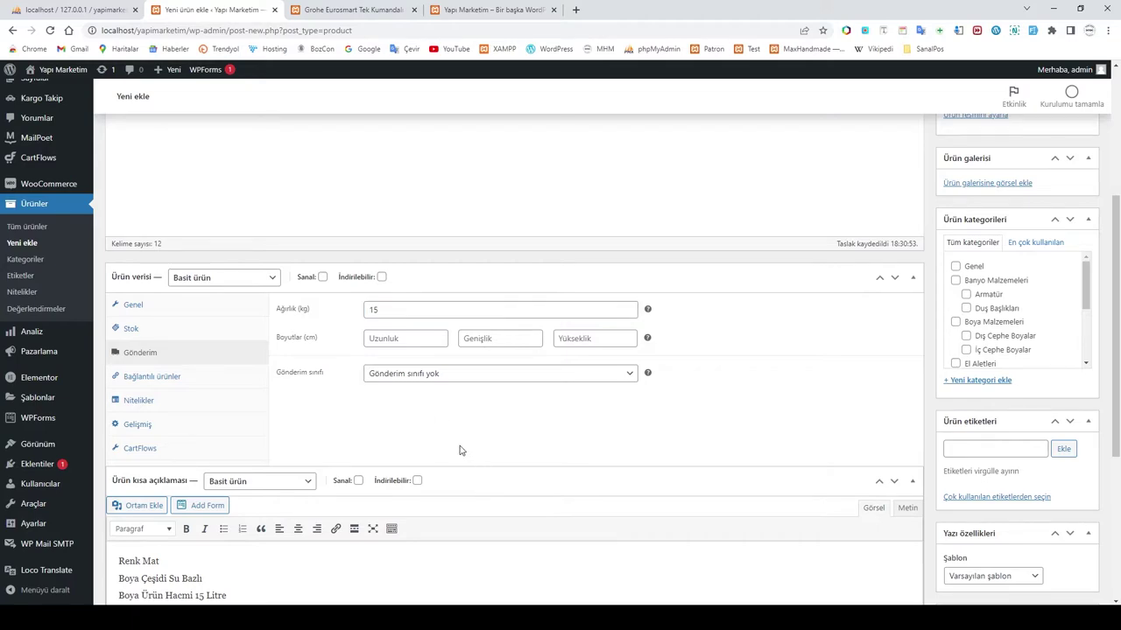
Step: Look through the linked products, attributes, advanced and CartFlows settings
left_click(169, 378)
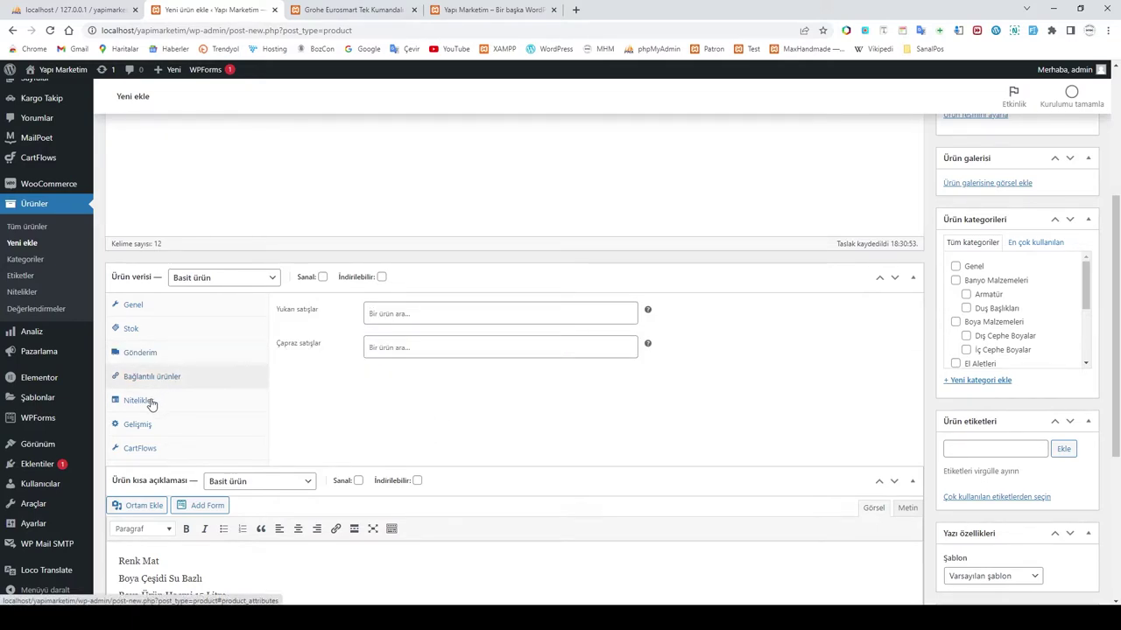
left_click(151, 403)
left_click(142, 427)
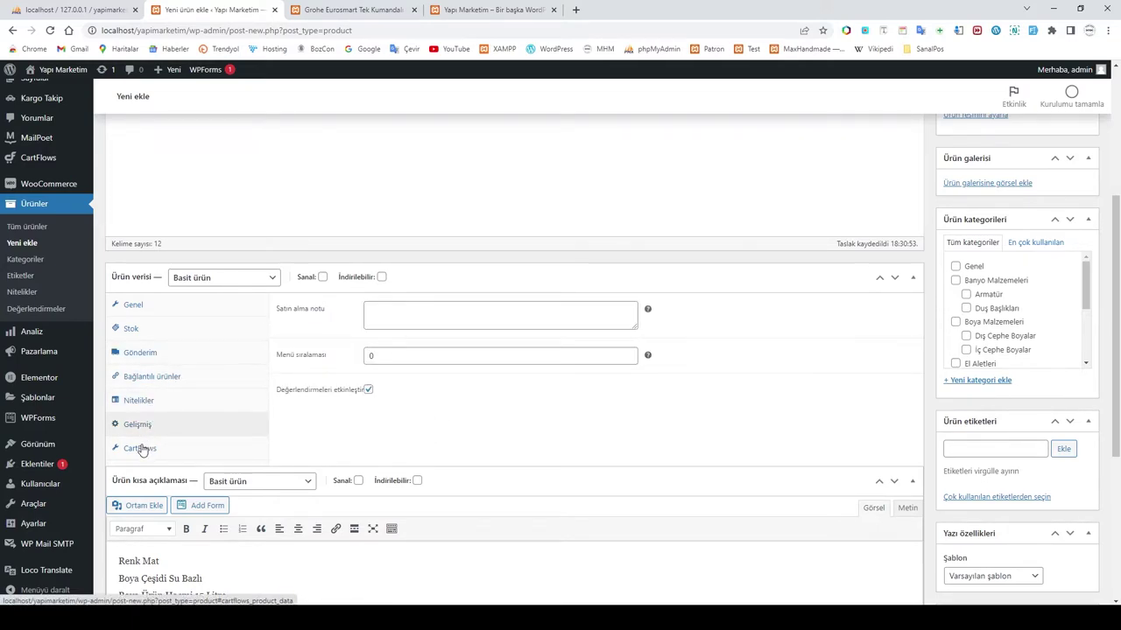
left_click(142, 449)
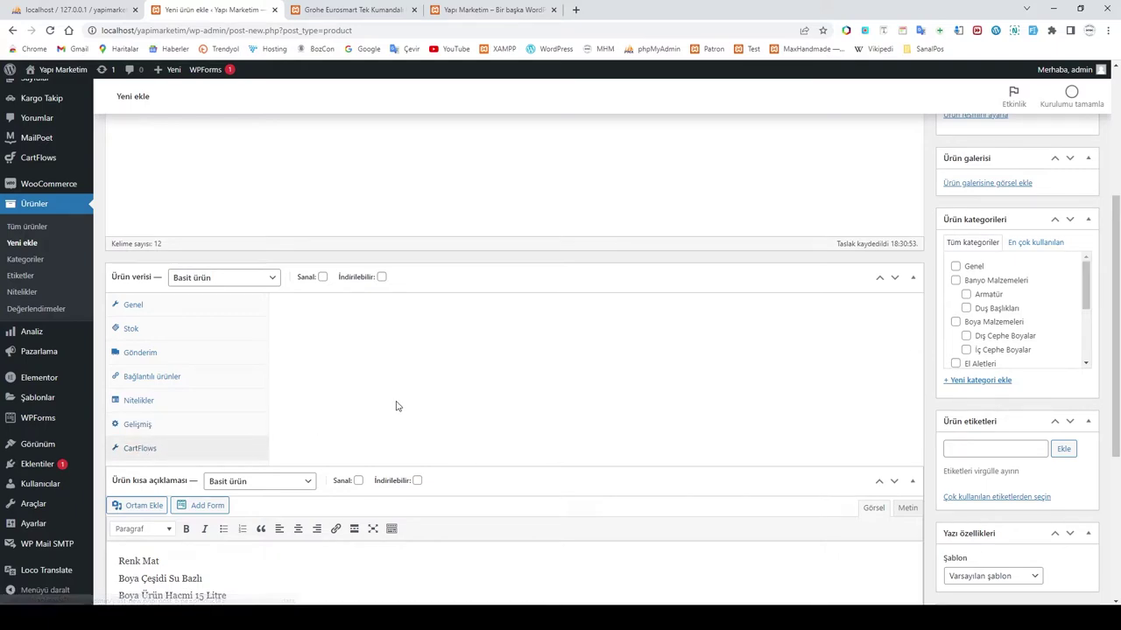
scroll(783, 388, "up", 3)
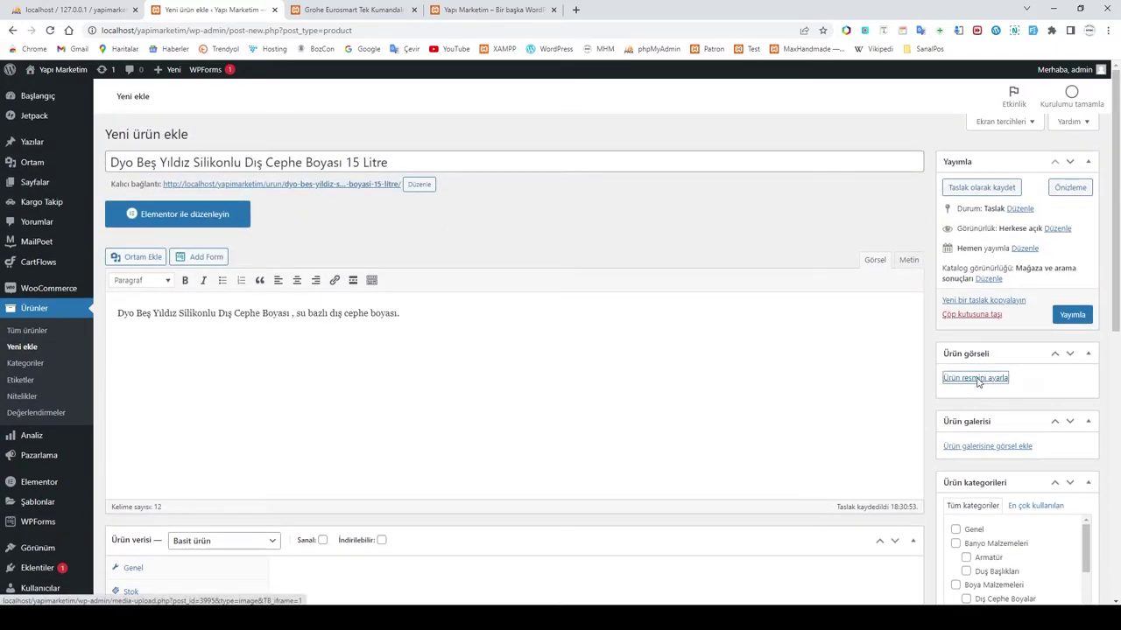
Step: Try uploading the Dyo paint bucket .webp from DIŞ CEPHE BOYALARI as product image; dismiss the error
left_click(990, 378)
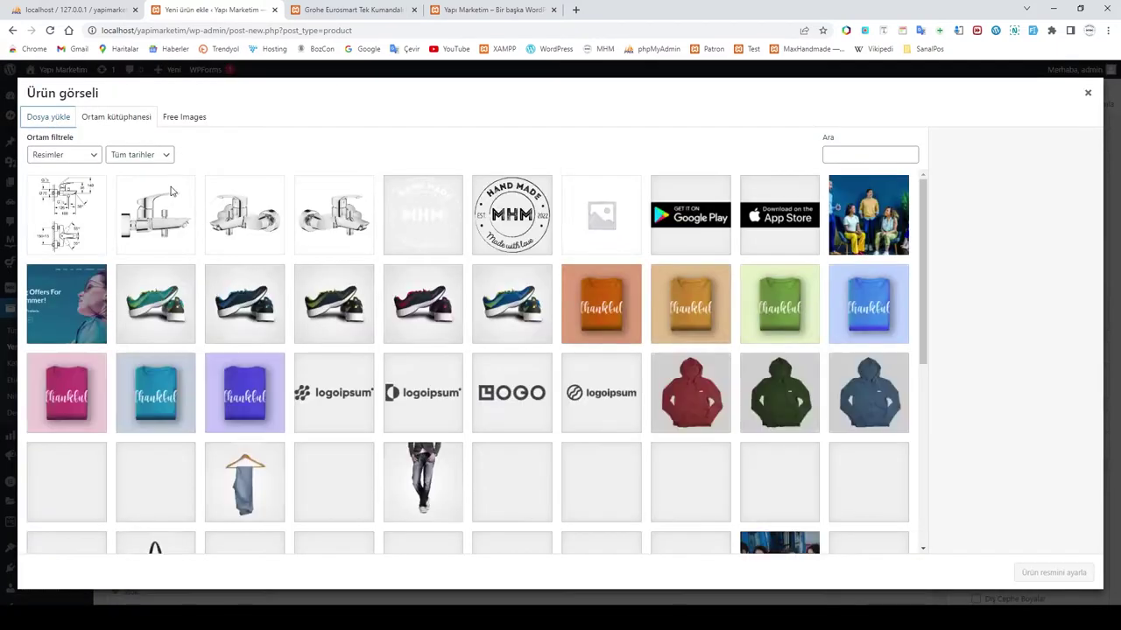
left_click(48, 117)
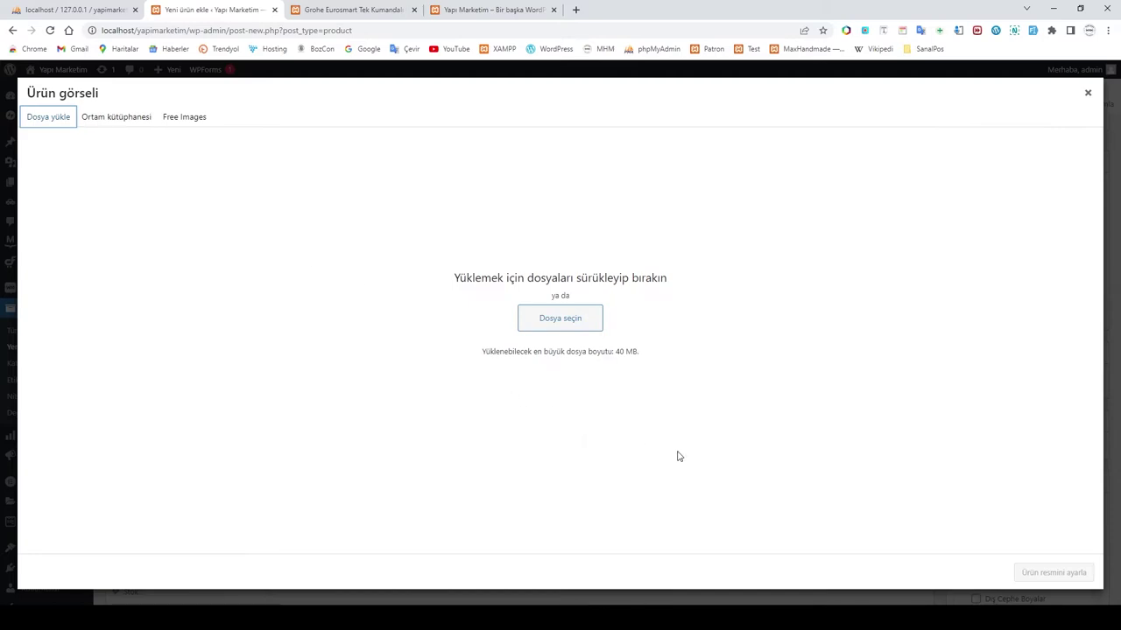
left_click(564, 320)
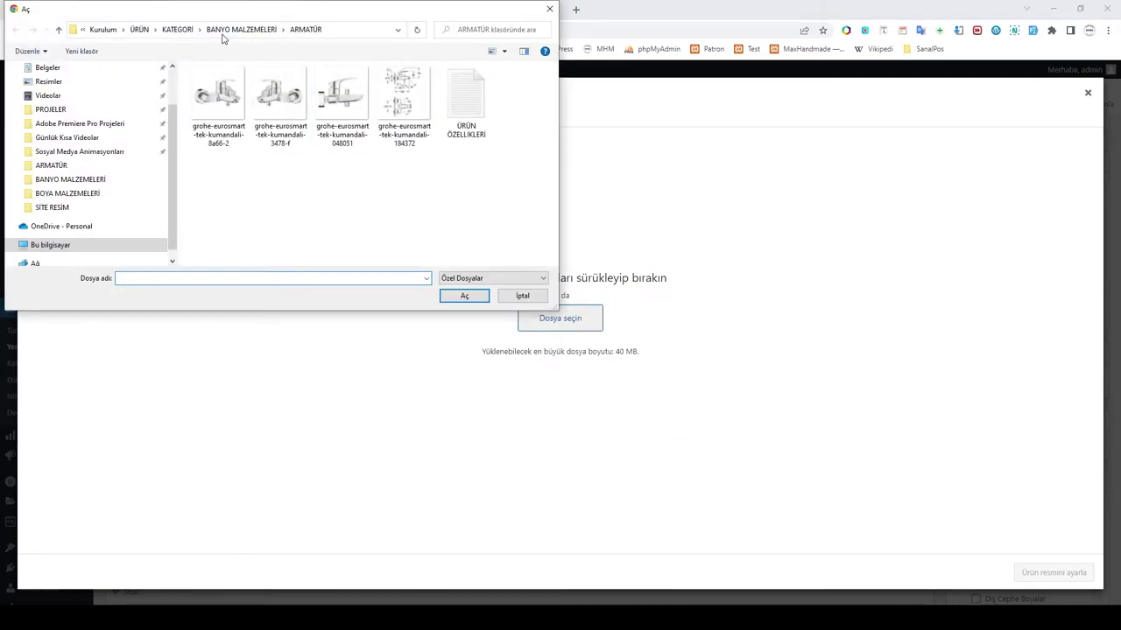
left_click(182, 30)
double_click(232, 97)
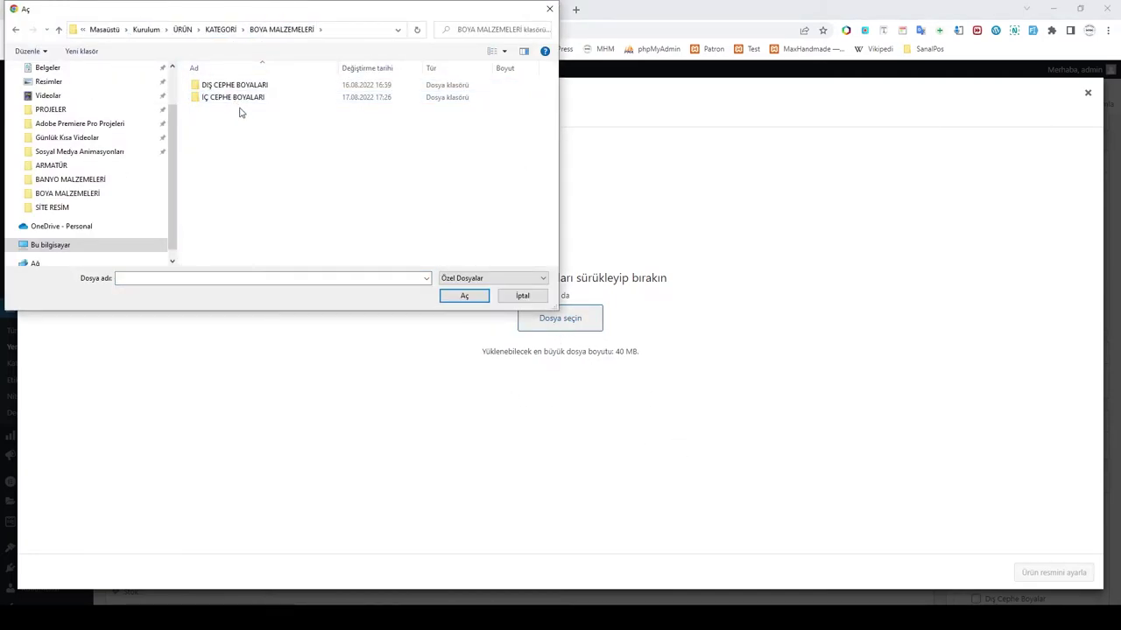
double_click(243, 89)
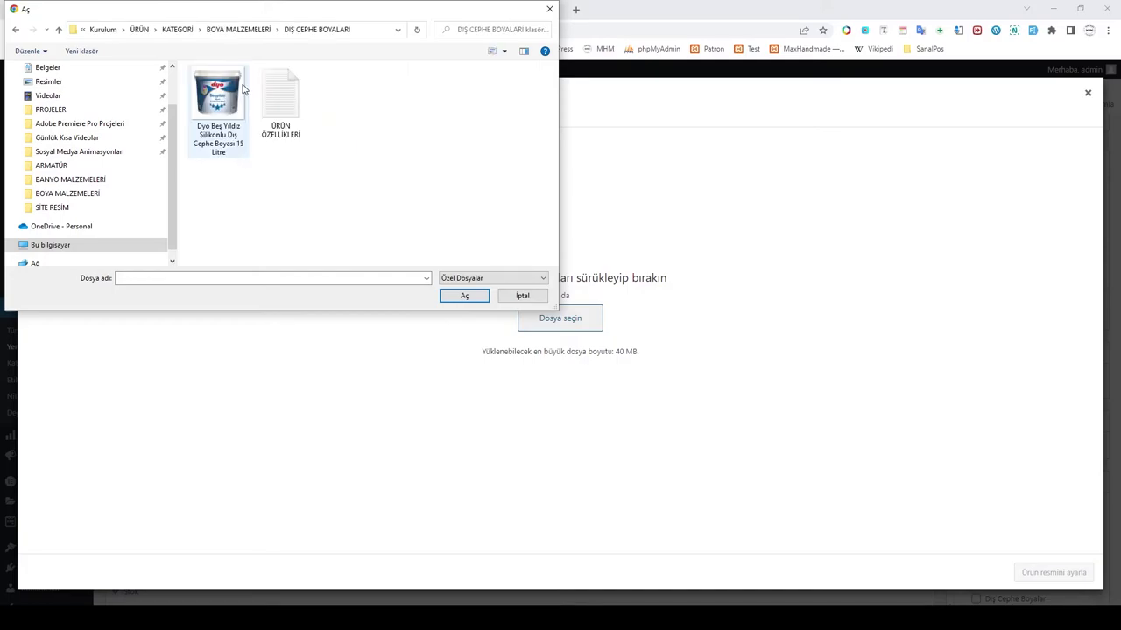
left_click(226, 108)
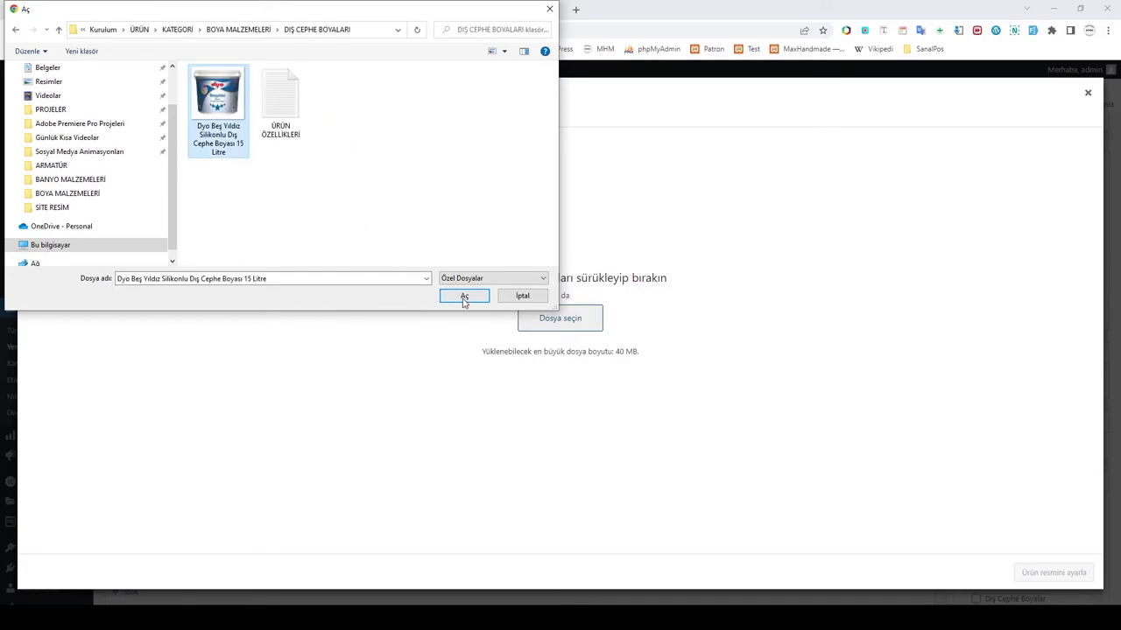
left_click(464, 296)
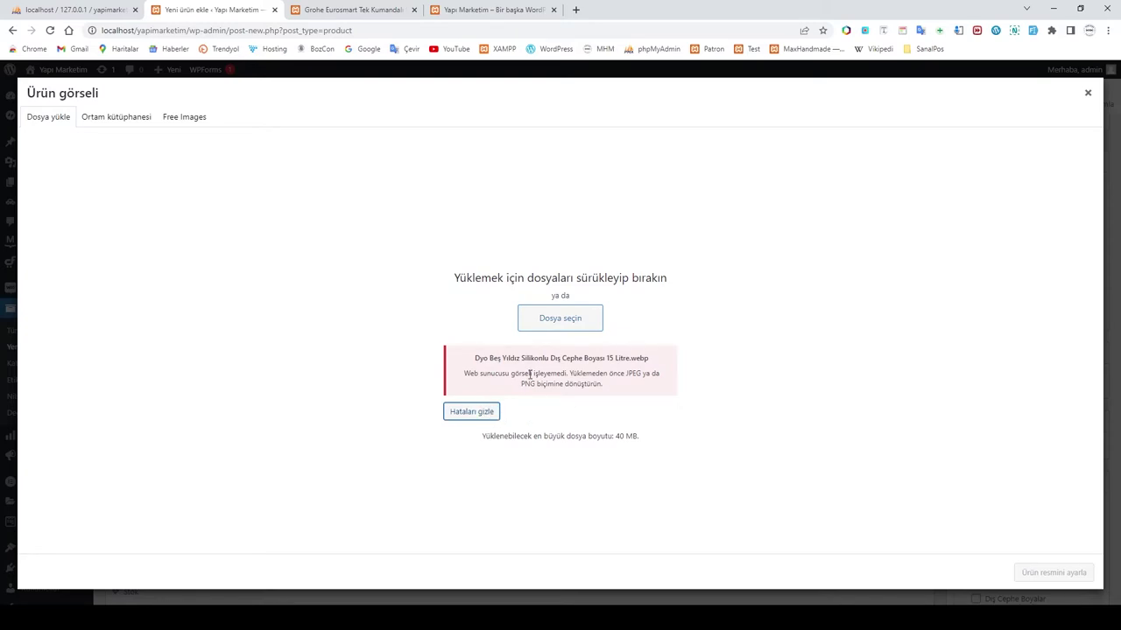
left_click(472, 412)
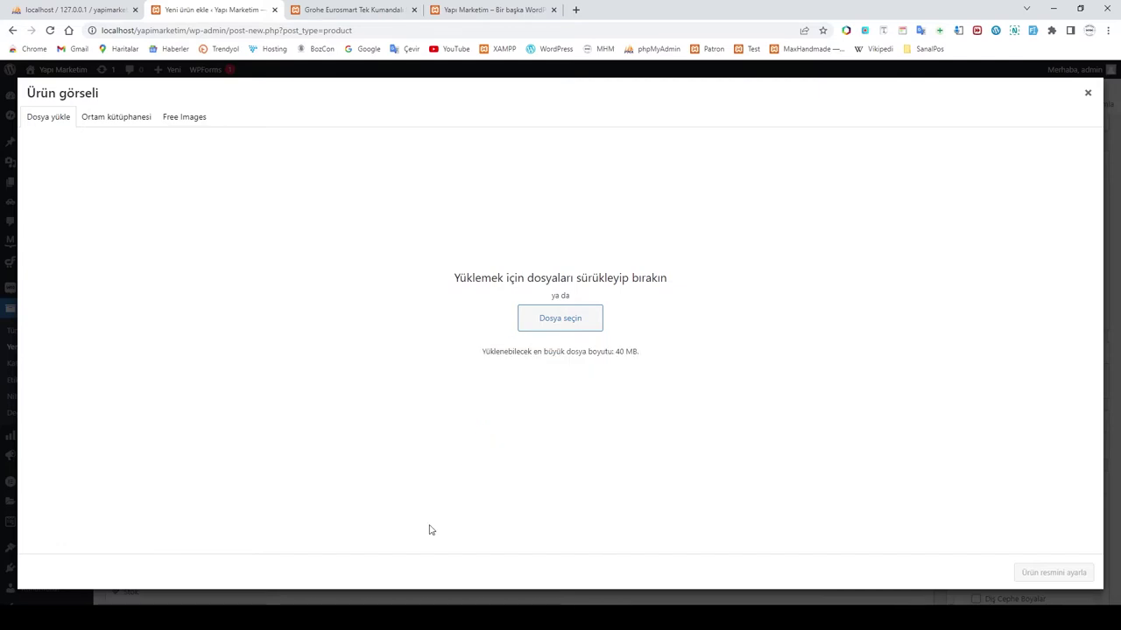
Step: Open the Dyo paint image's properties in Explorer to confirm it is a .webp file
mouse_move(273, 618)
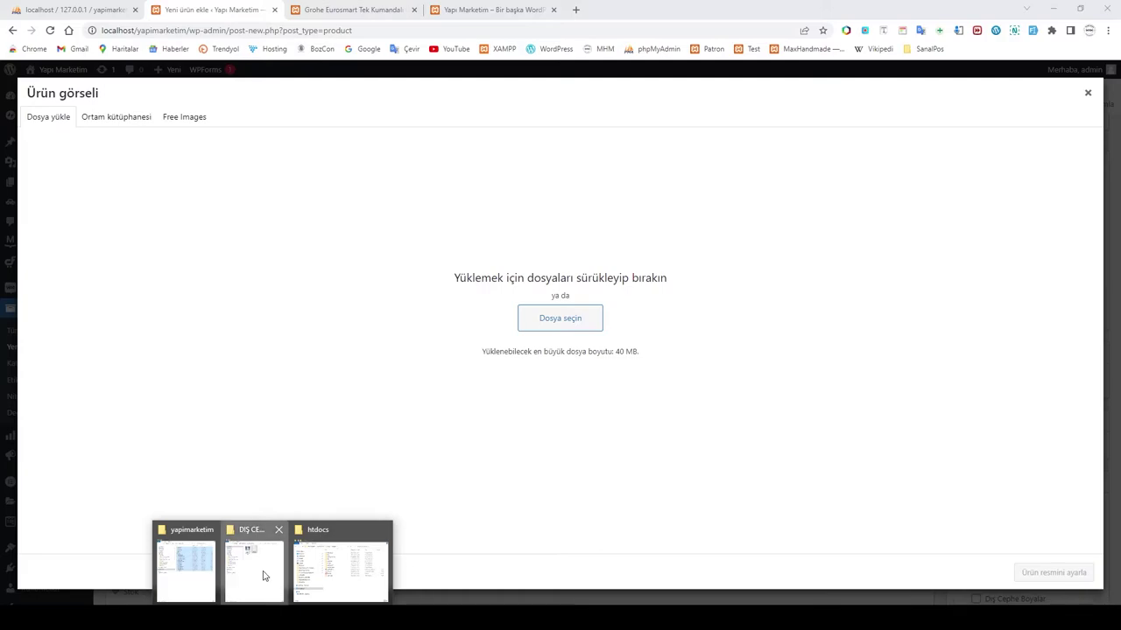
left_click(265, 577)
left_click(576, 105)
right_click(576, 103)
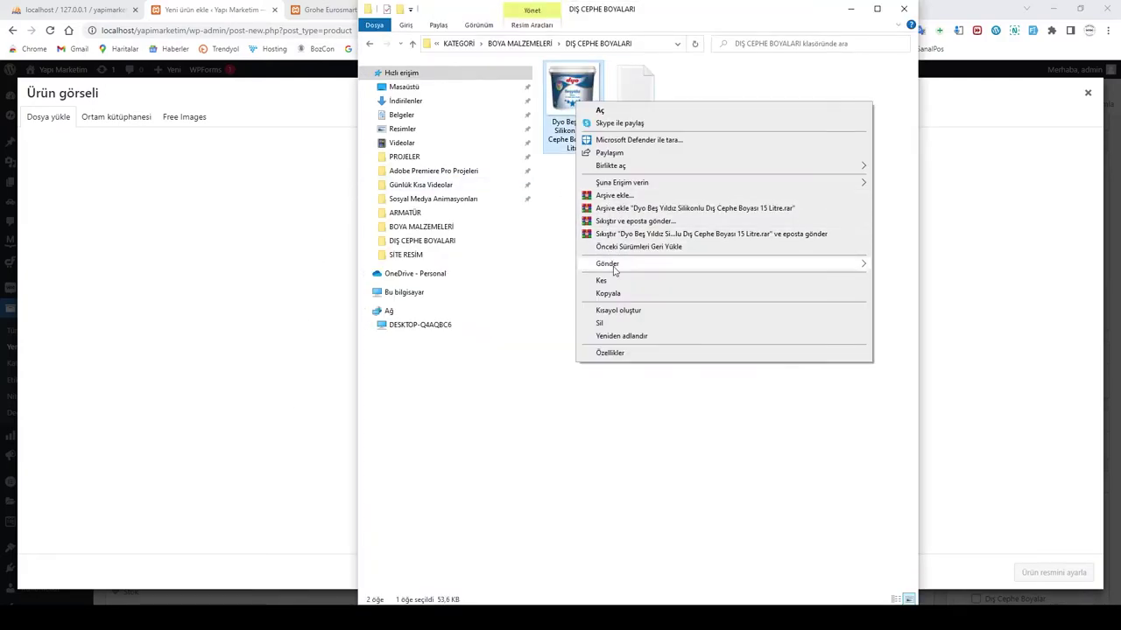
left_click(627, 354)
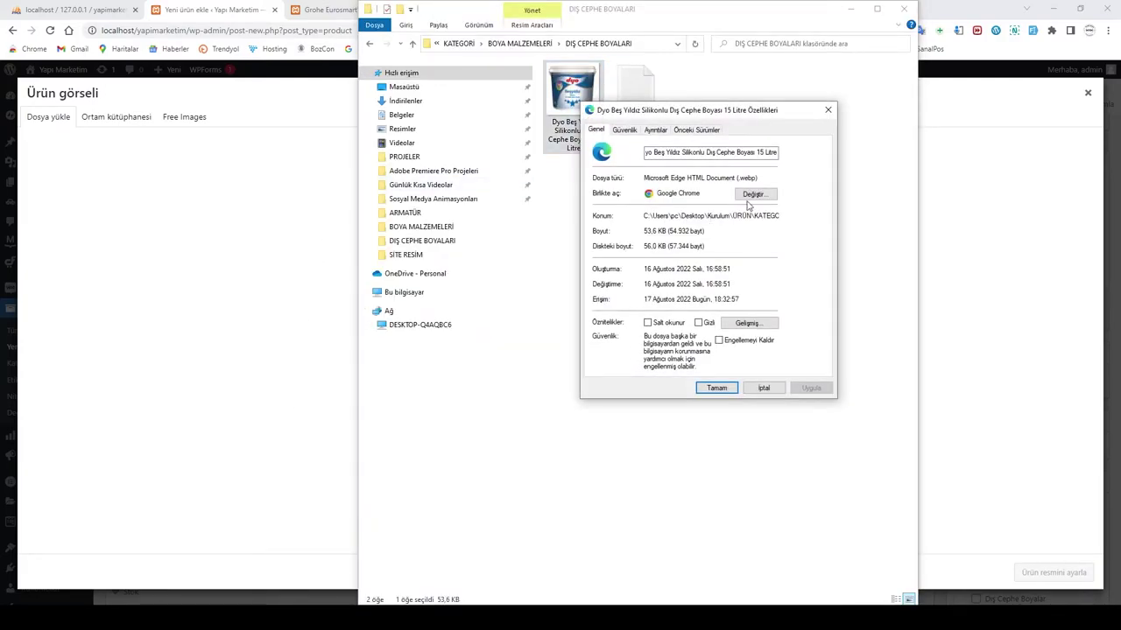
left_click(750, 510)
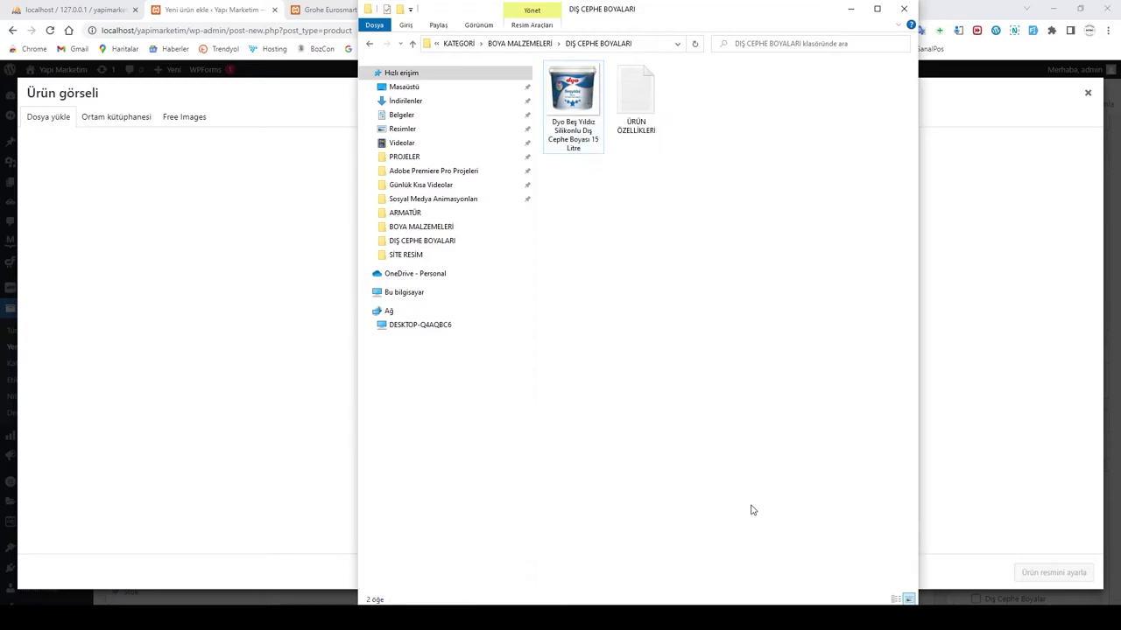
Step: Close the properties, minimise Explorer and open a blank browser tab
left_click(850, 9)
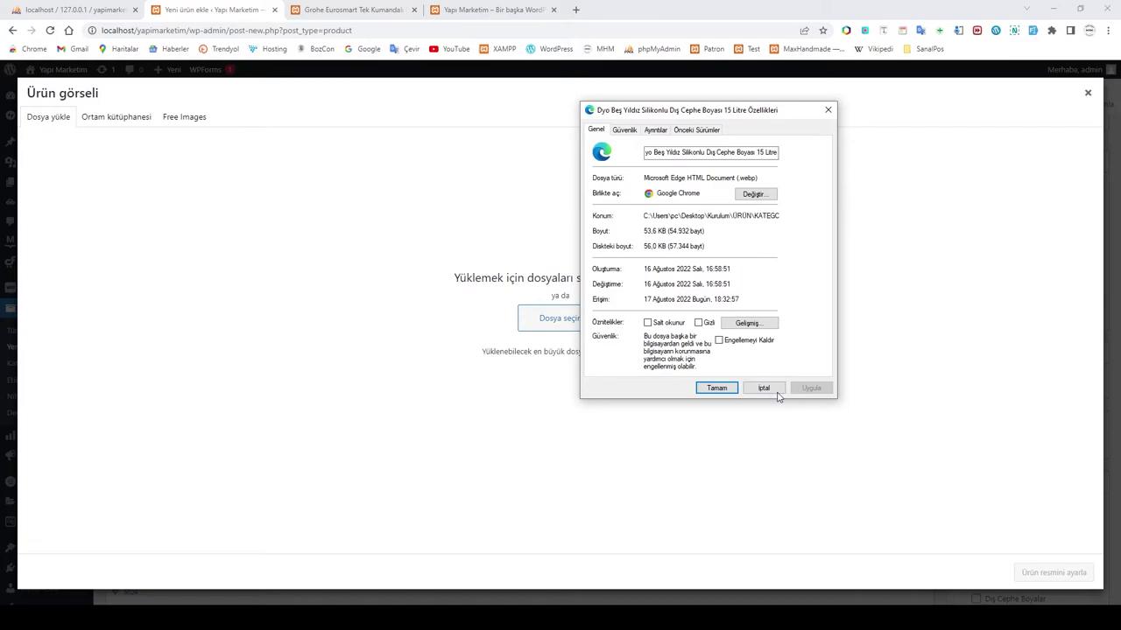
left_click(769, 392)
left_click(575, 9)
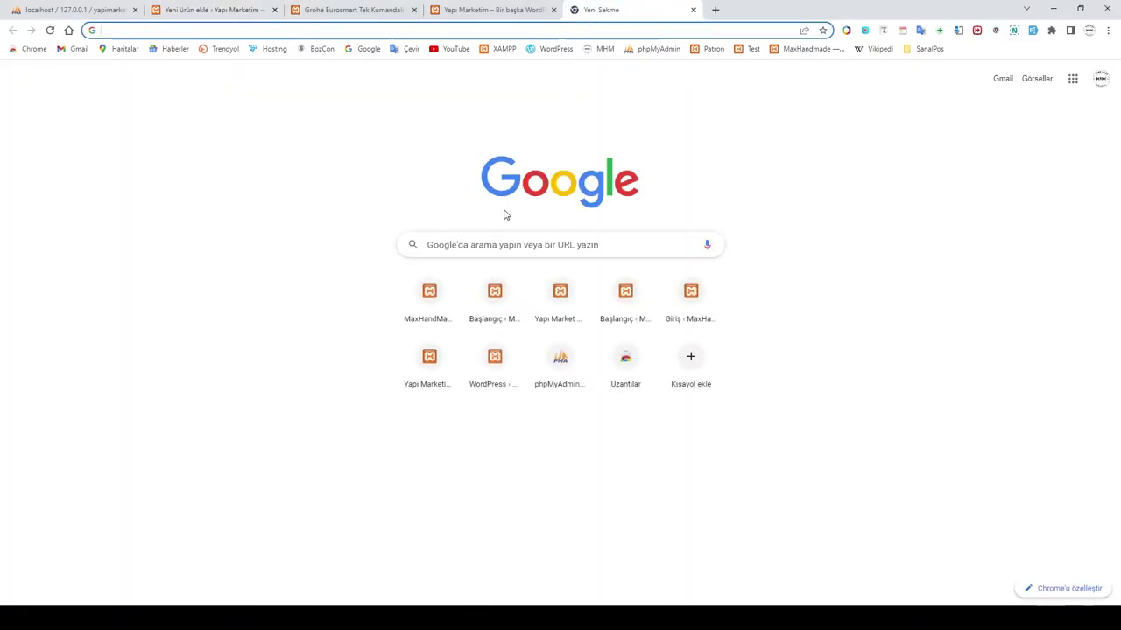
Step: Search 'webp to' jpg converters and open CloudConvert's WEBP to JPG converter
left_click(487, 246)
type("webp to")
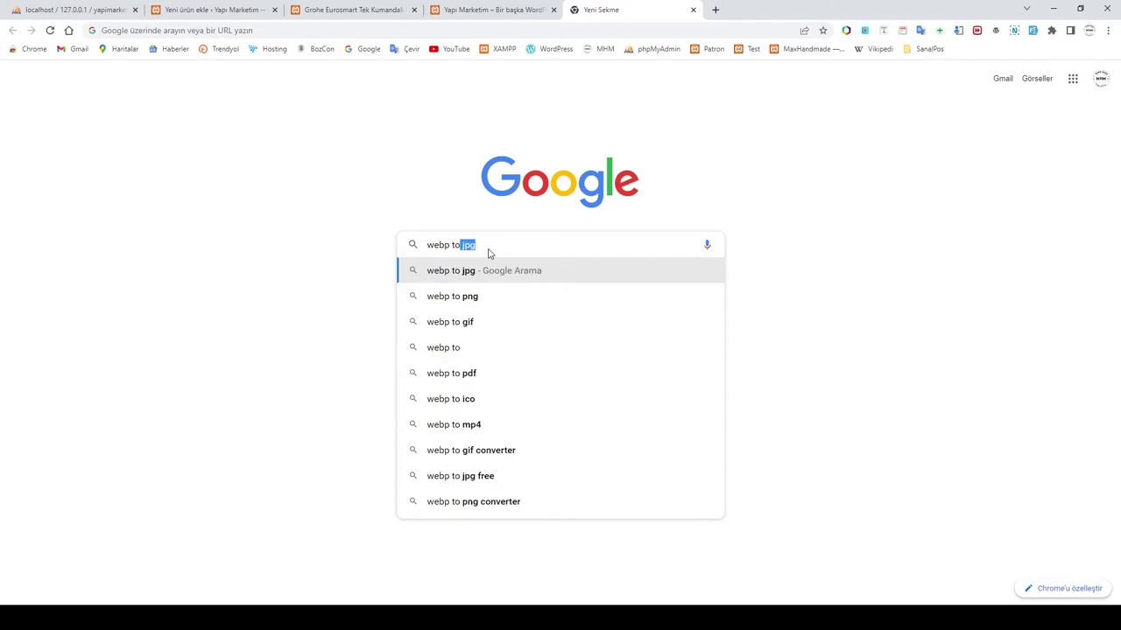
key("Return")
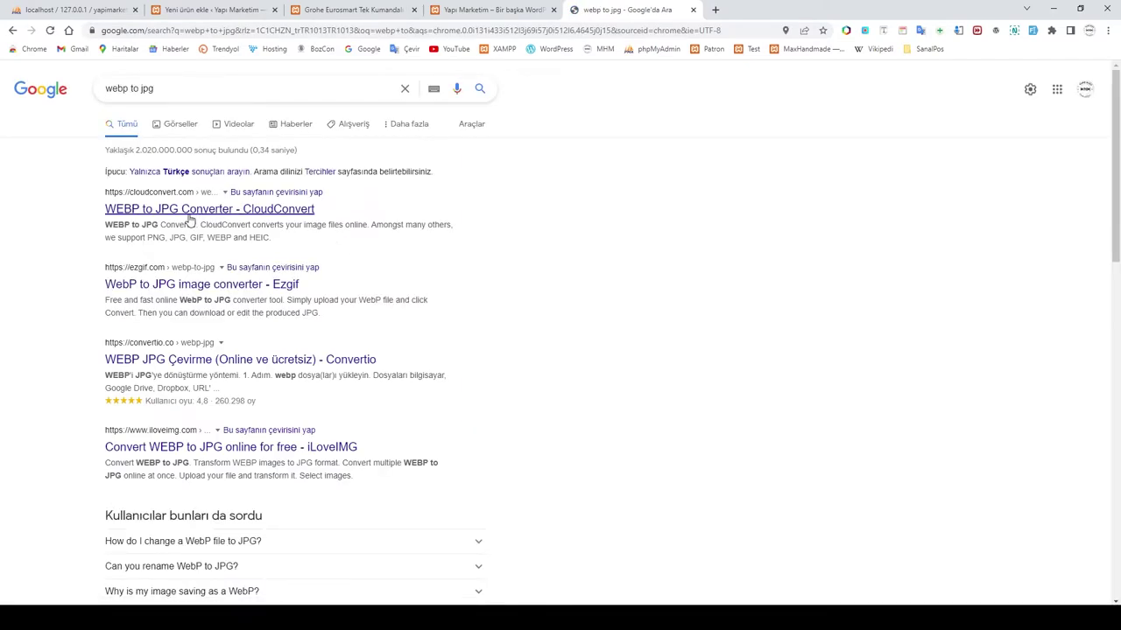
left_click(179, 211)
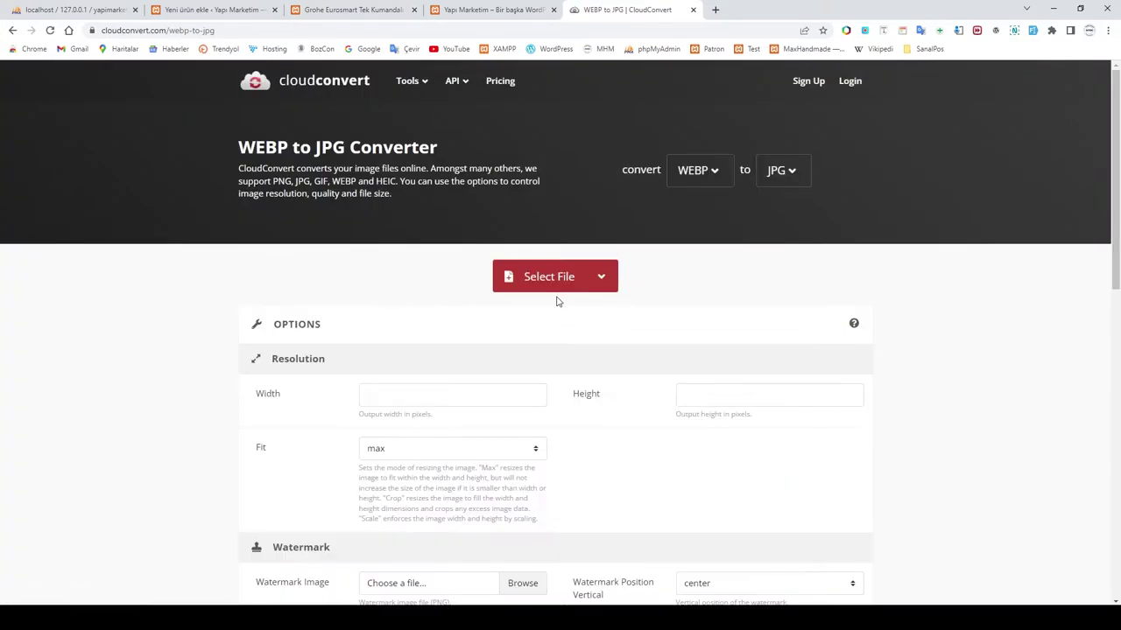
Step: Convert the Dyo .webp image to JPG and download the result
left_click(536, 277)
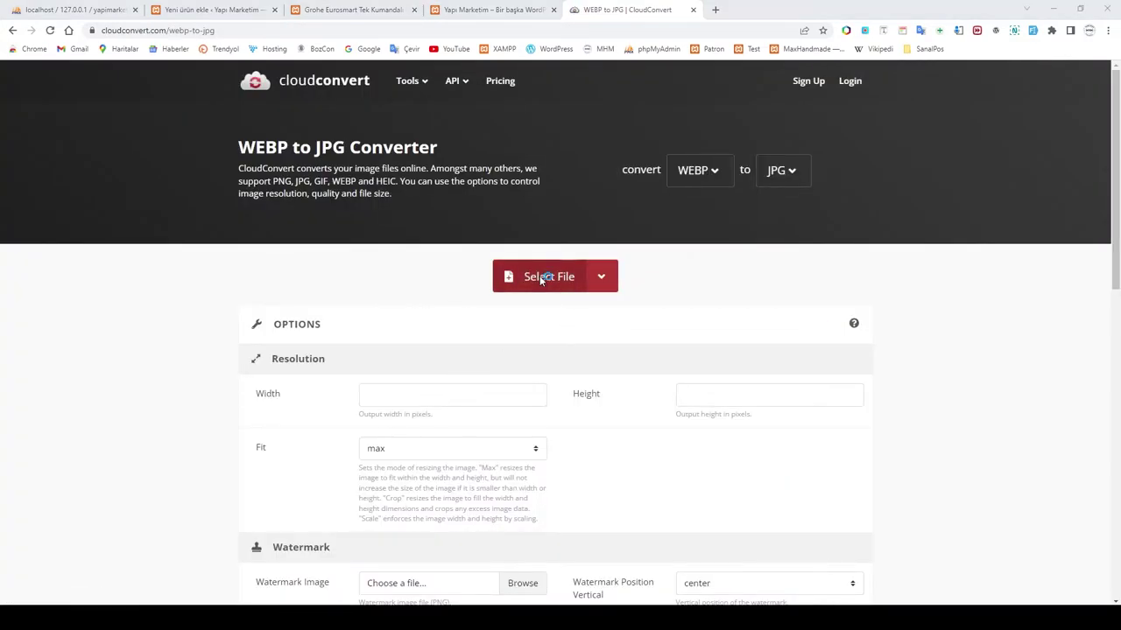
left_click(216, 106)
left_click(465, 296)
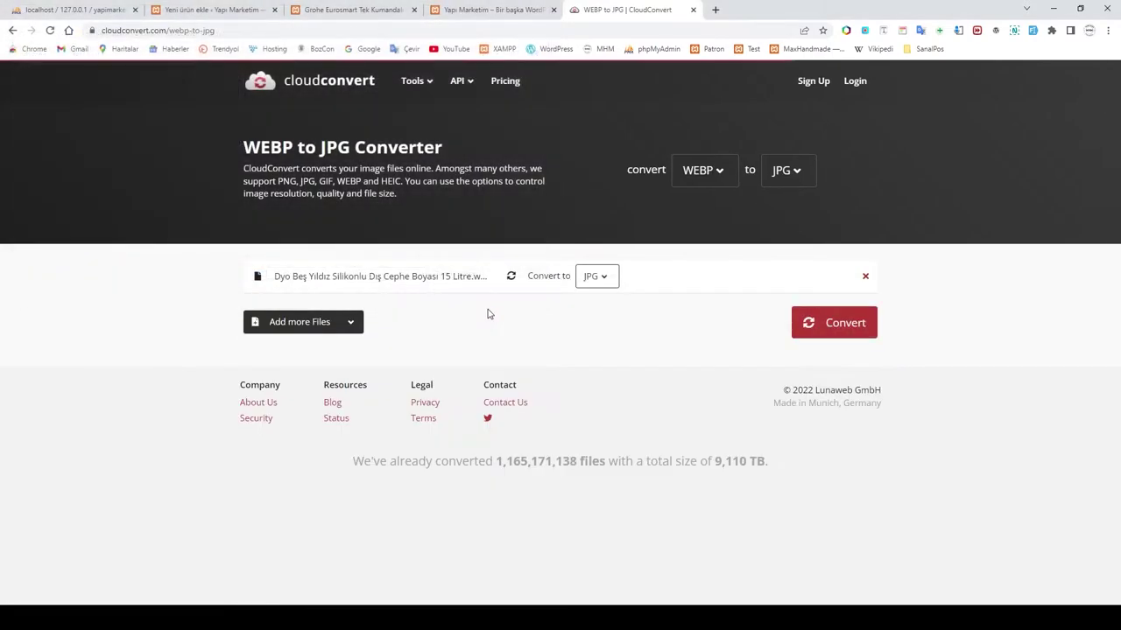
left_click(834, 331)
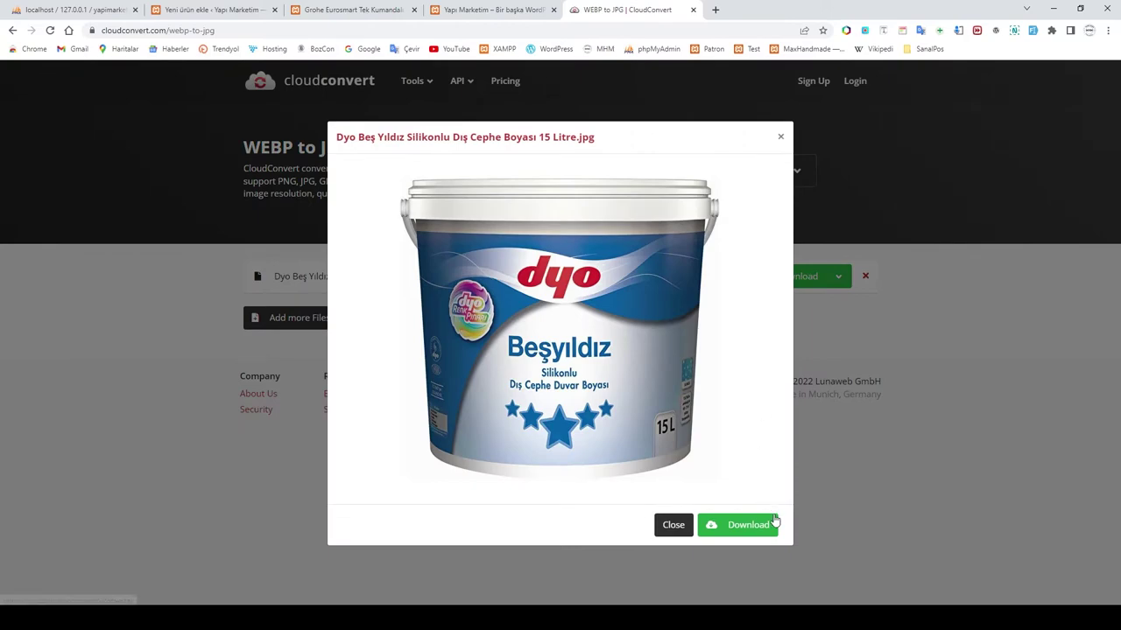
left_click(731, 530)
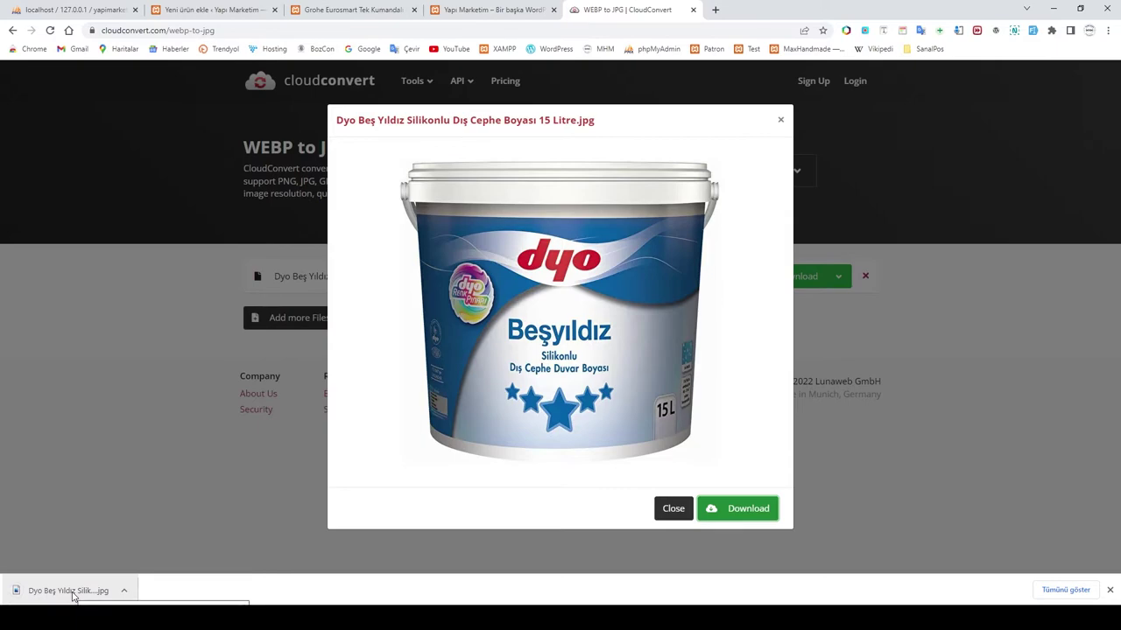
left_click(124, 592)
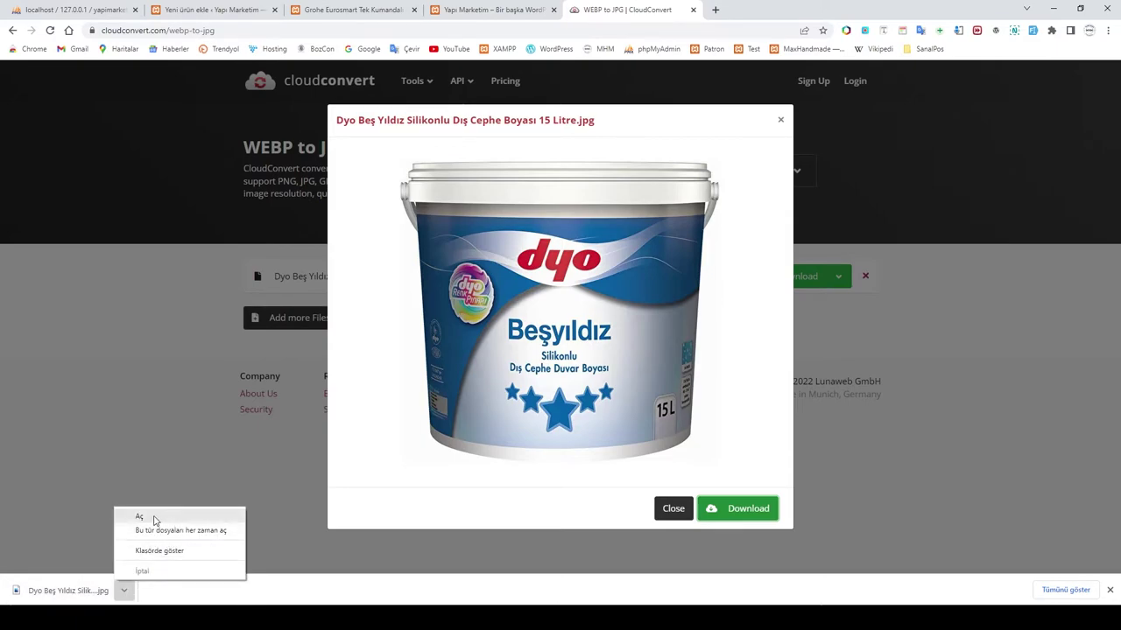
Step: Copy the downloaded Dyo JPG from the Downloads folder
left_click(161, 551)
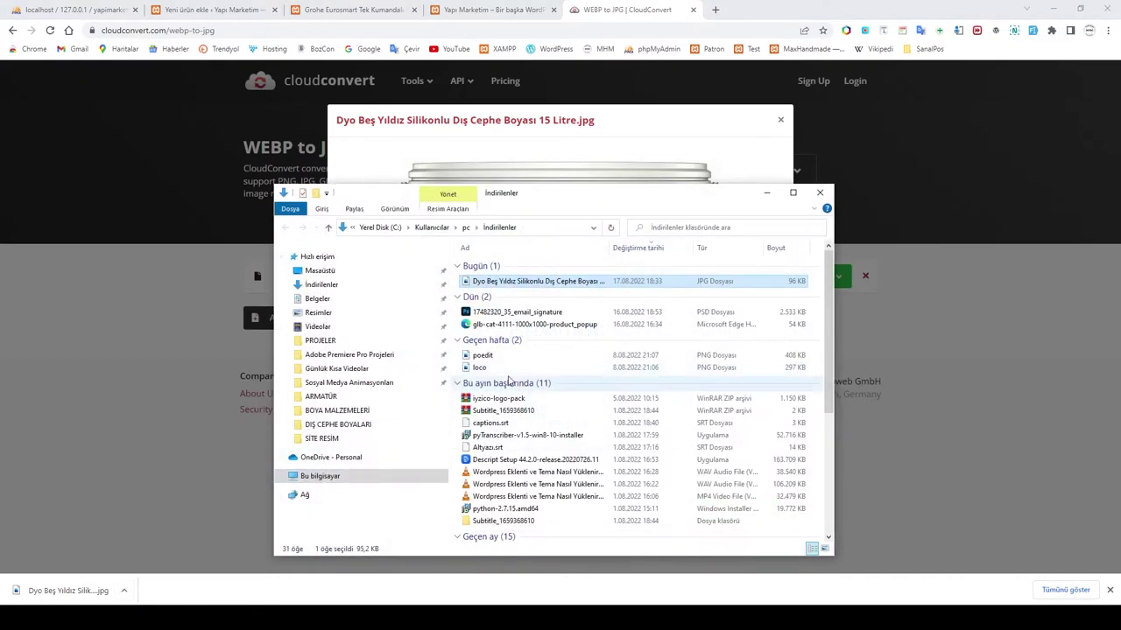
right_click(533, 281)
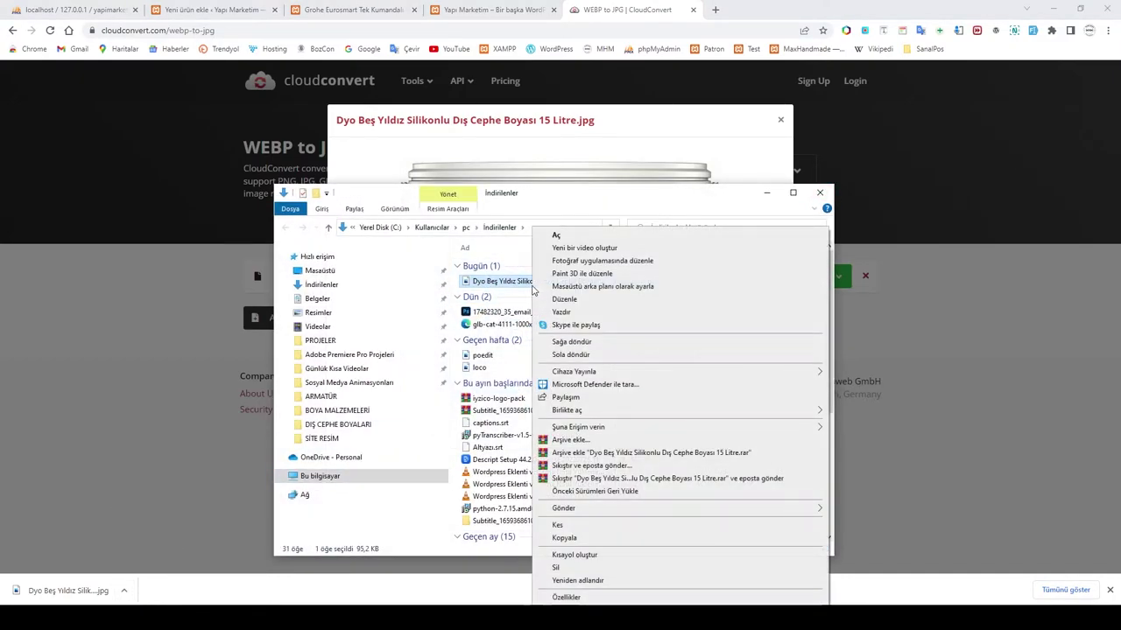
left_click(565, 536)
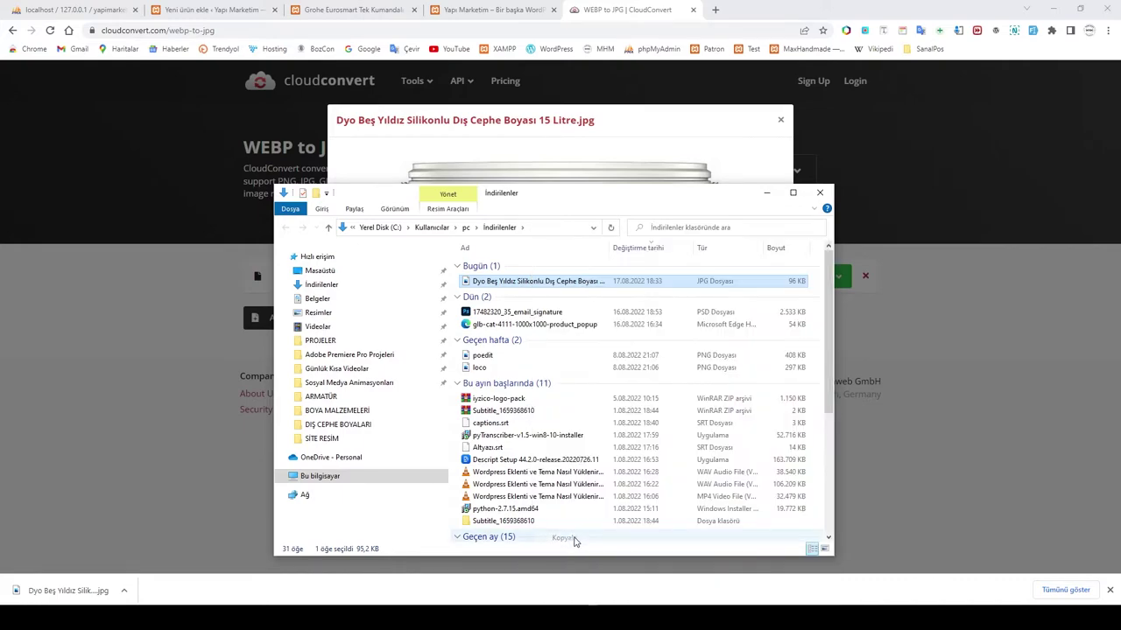
left_click(457, 384)
left_click(457, 340)
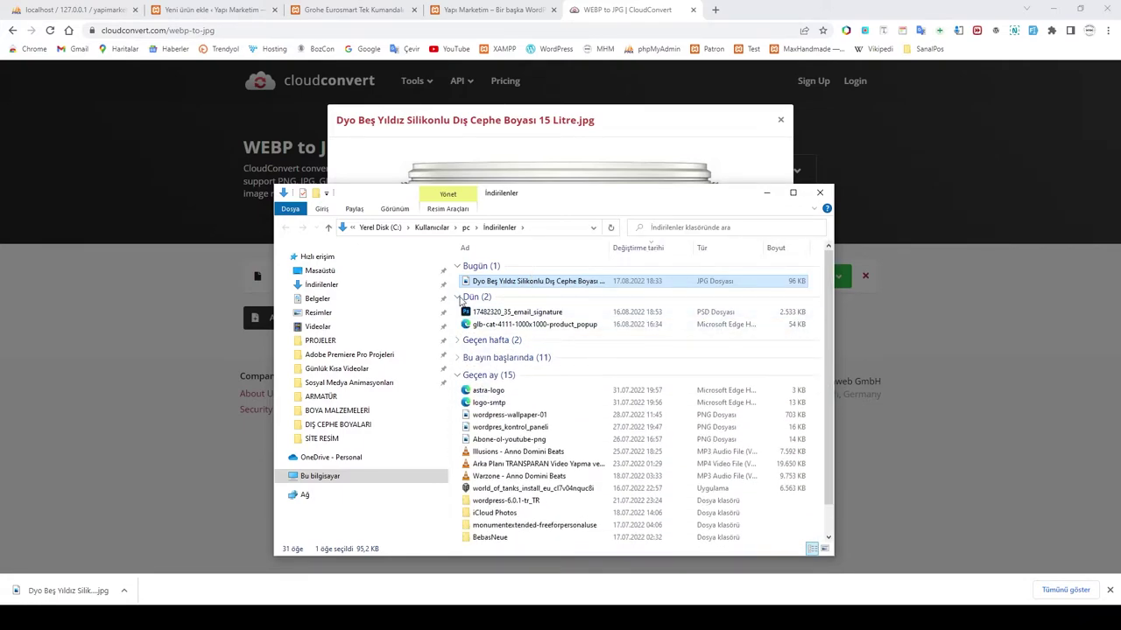
left_click(457, 297)
left_click(457, 349)
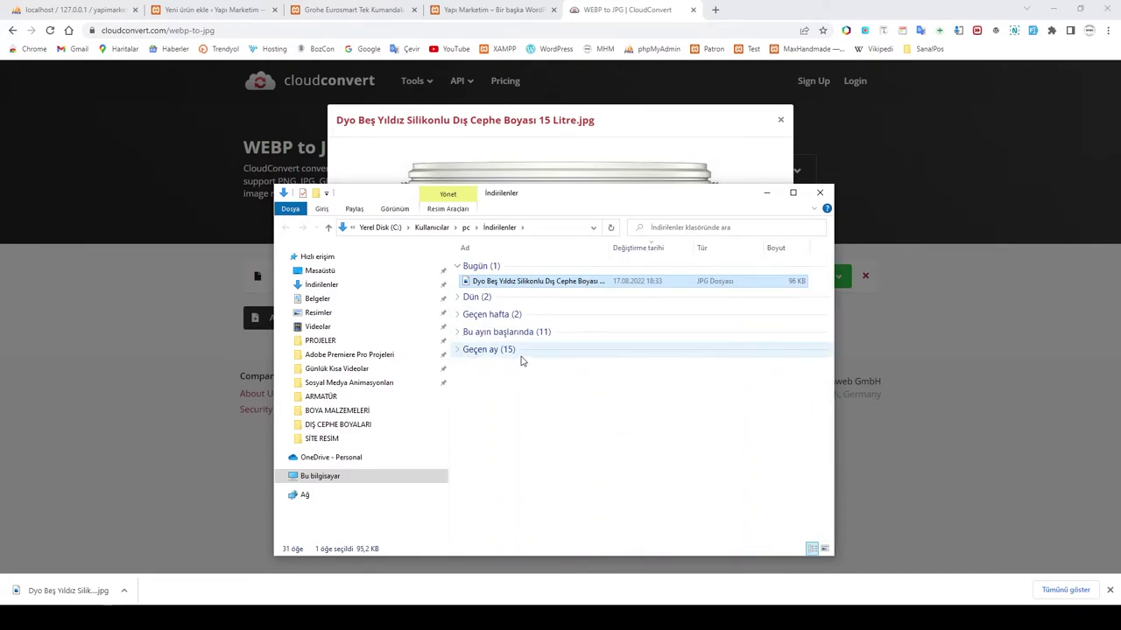
left_click(767, 193)
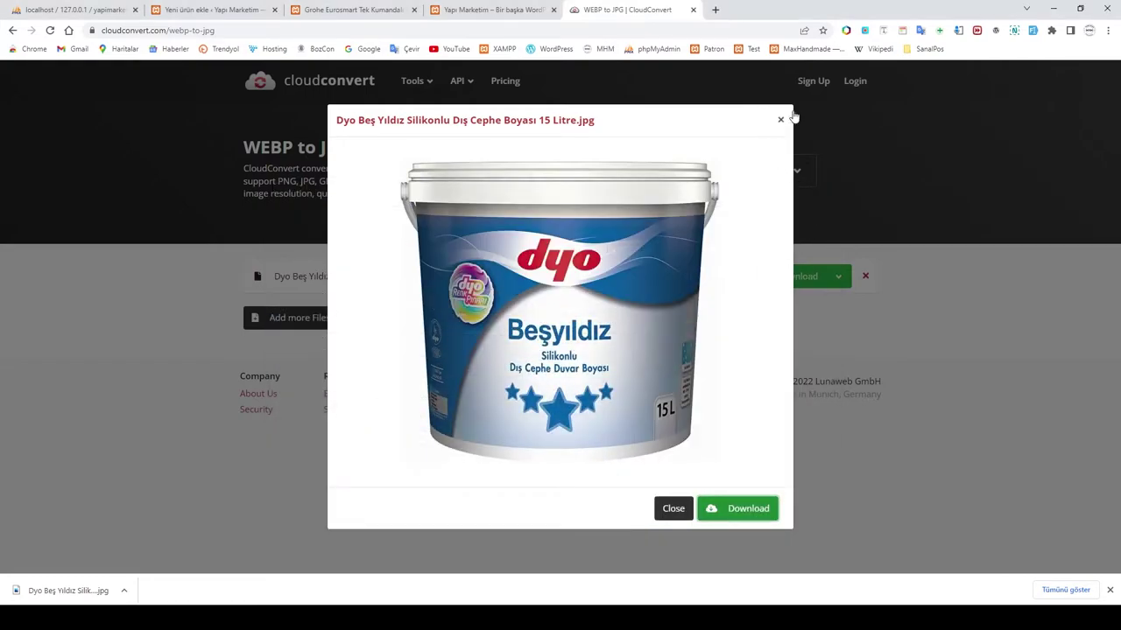
left_click(780, 119)
left_click(1056, 9)
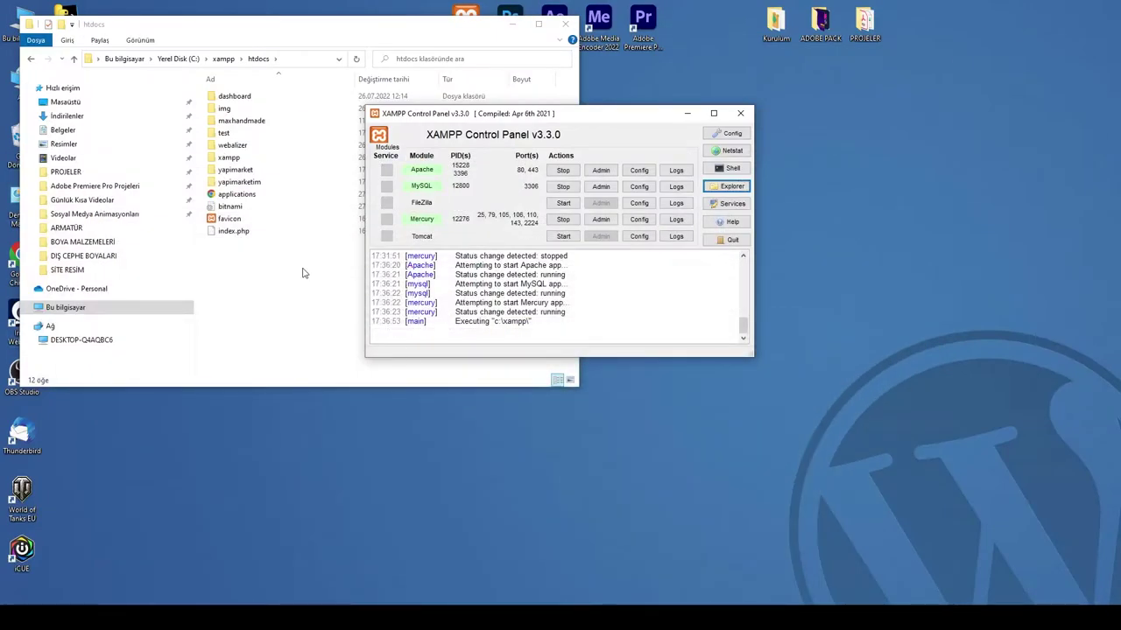
Step: Paste the JPG into DIŞ CEPHE BOYALARI and delete the older .webp Dyo image
mouse_move(274, 618)
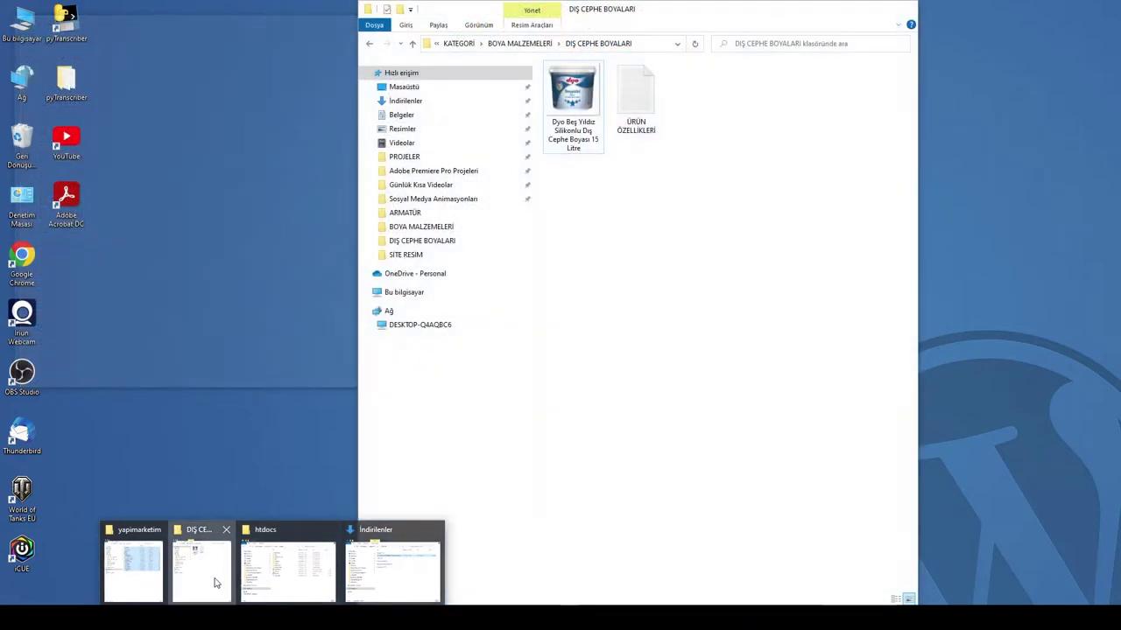
left_click(218, 578)
right_click(704, 173)
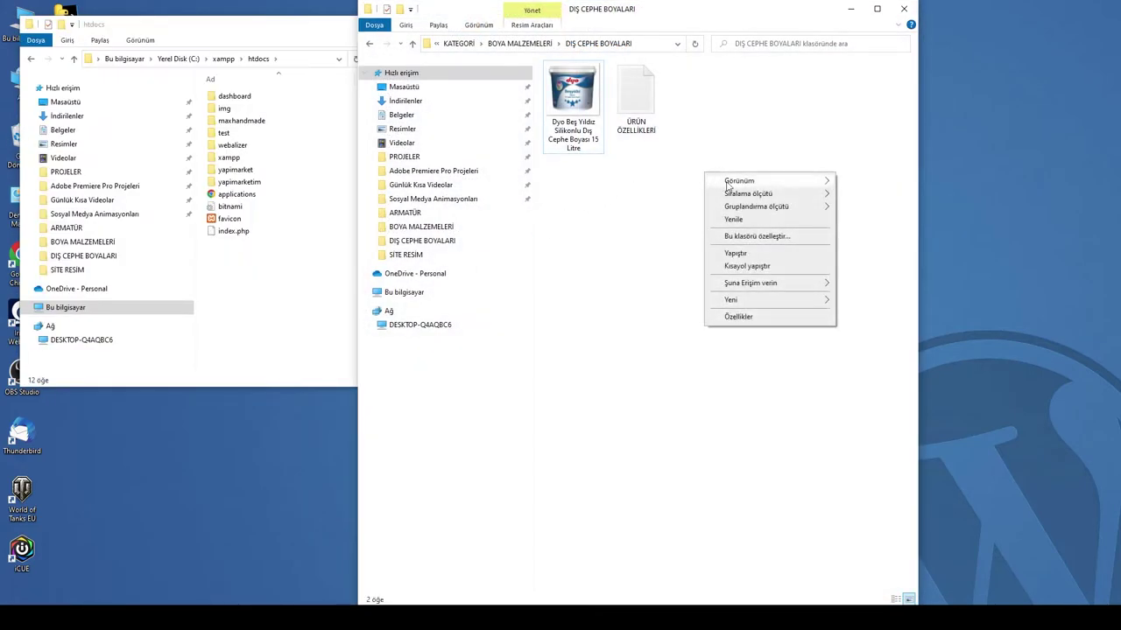
left_click(743, 252)
left_click(688, 222)
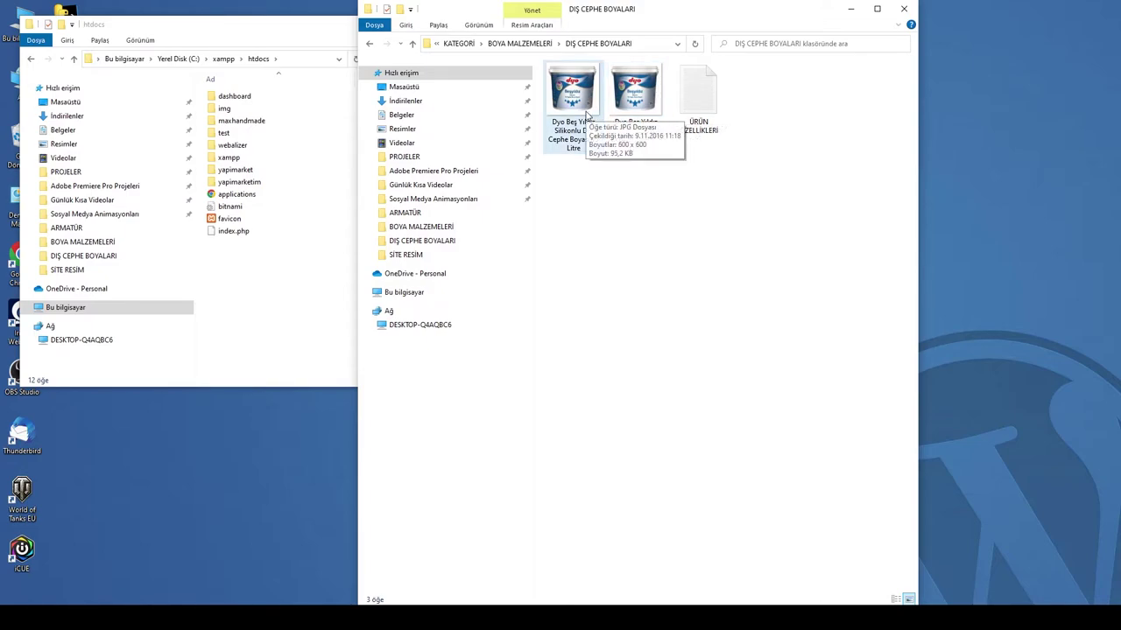
left_click(621, 111)
key("Delete")
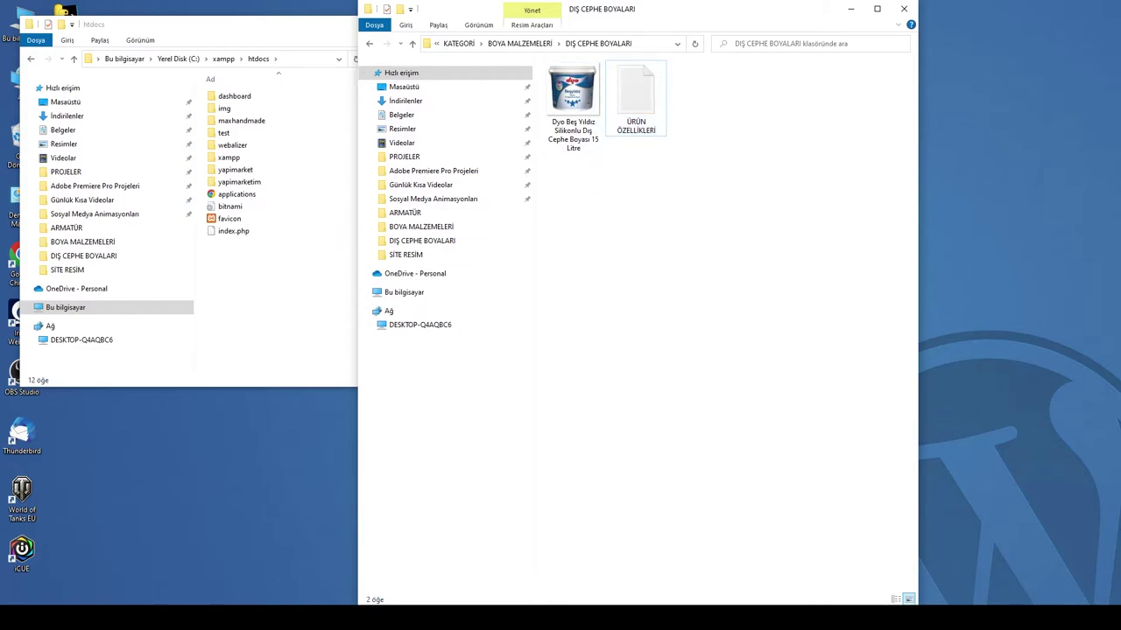
key("alt+Tab")
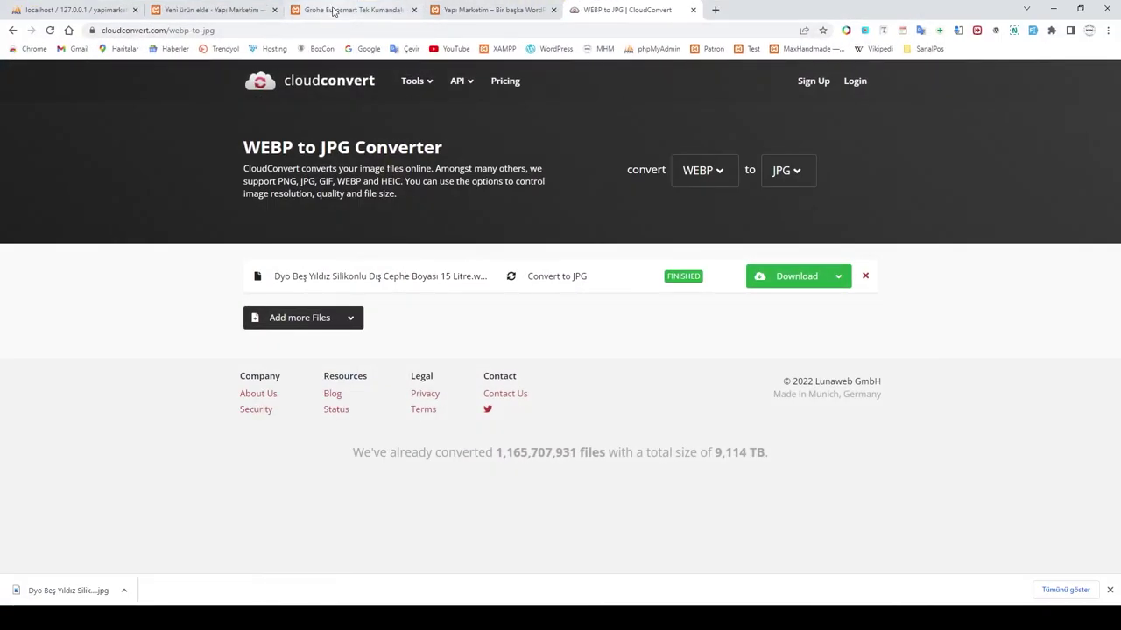
Step: Upload the Dyo JPG and set it as the product image (Ürün görseli)
left_click(214, 10)
left_click(565, 314)
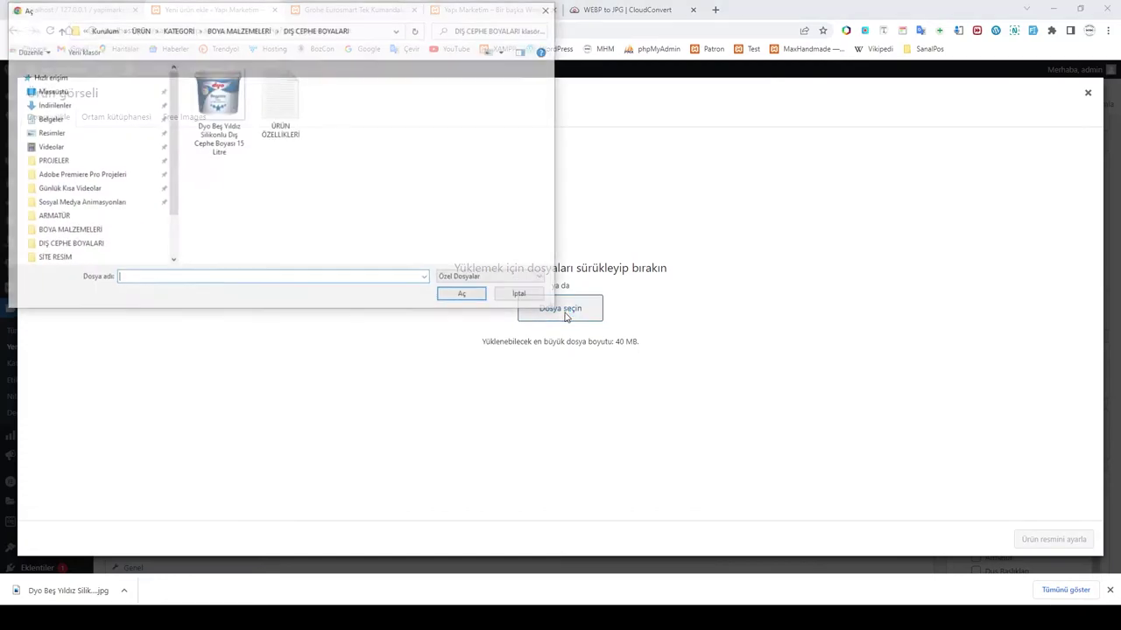
left_click(221, 132)
left_click(461, 294)
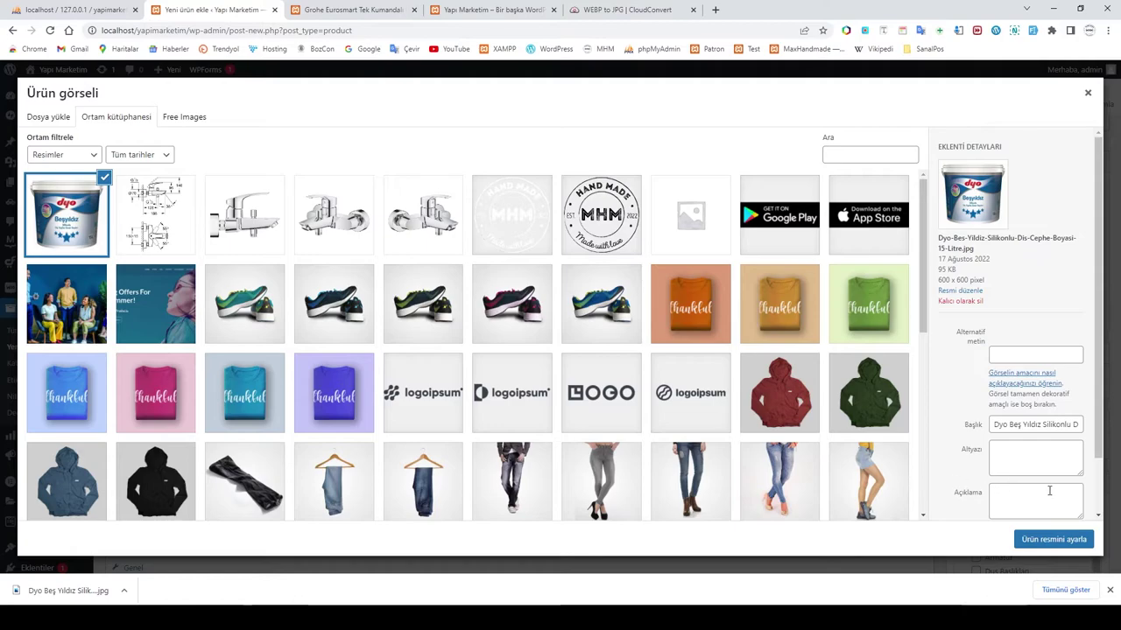
left_click(1057, 540)
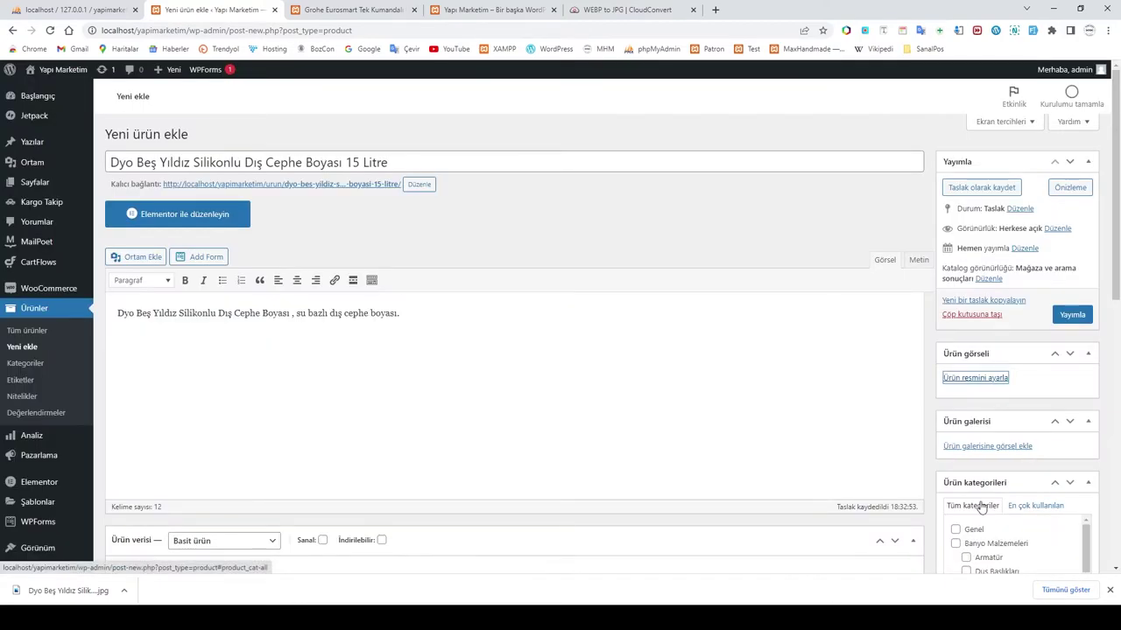
Step: Tick the Boya Malzemeleri and Dış Cephe Boyalar product categories
scroll(1051, 462, "down", 2)
scroll(1050, 463, "down", 1)
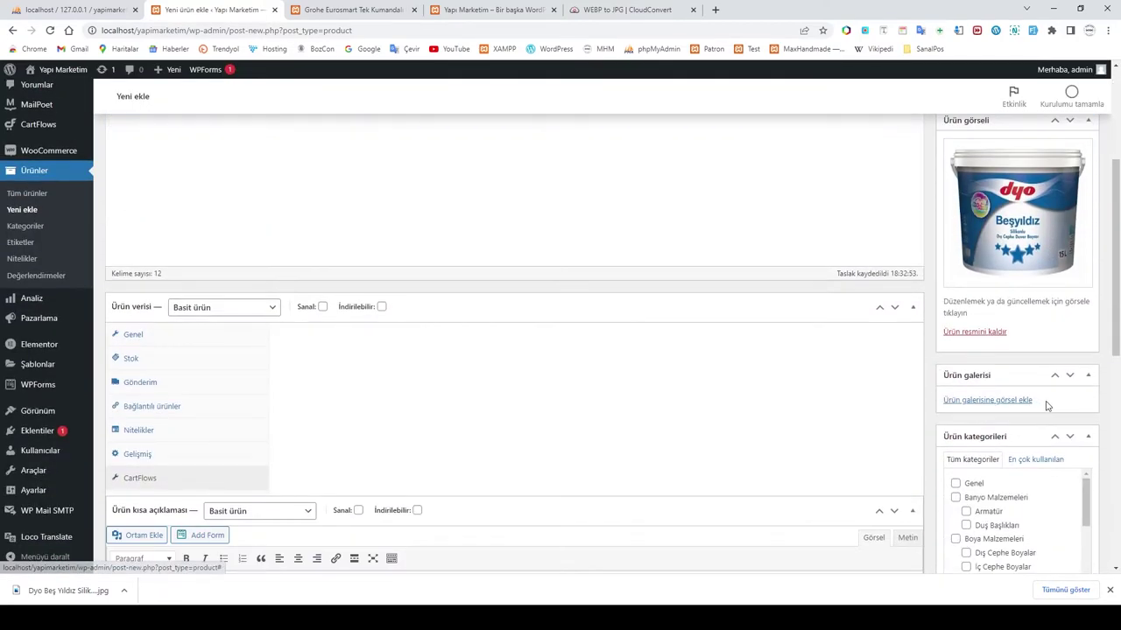
scroll(1052, 411, "down", 2)
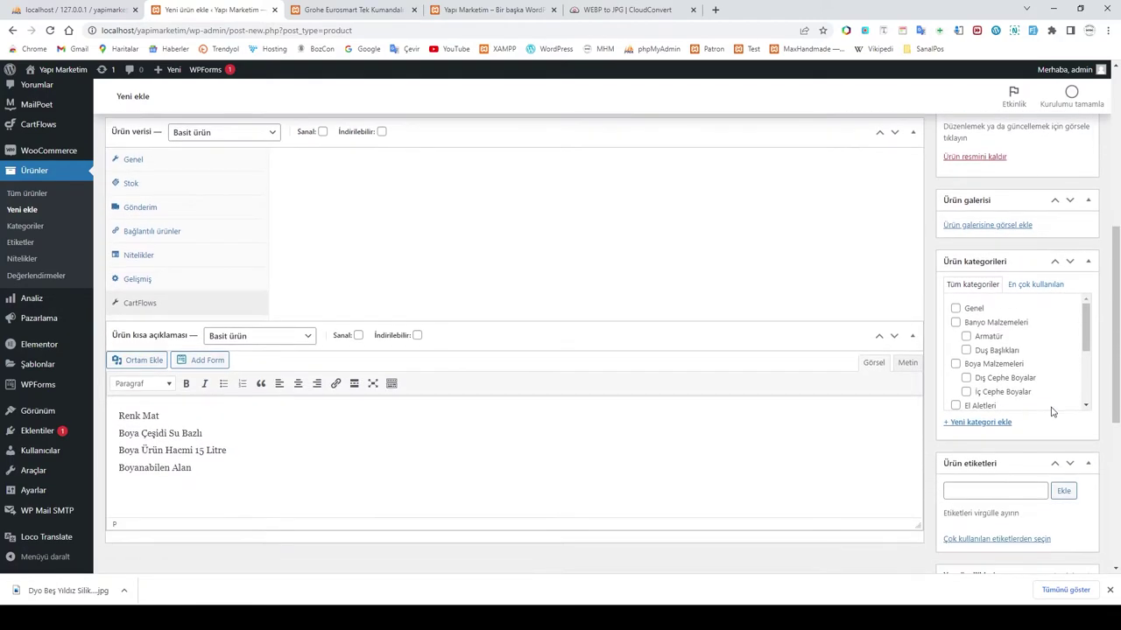
left_click(955, 364)
left_click(966, 378)
Step: Add the product tag Boya and close the downloads bar
scroll(1074, 547, "down", 1)
left_click(981, 435)
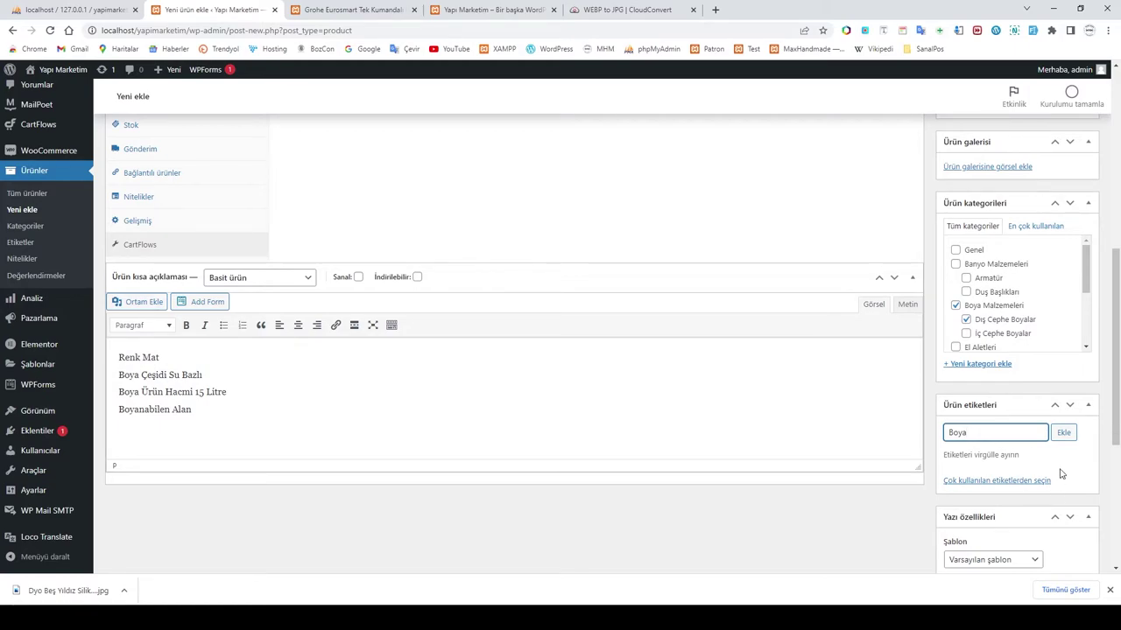
scroll(1059, 474, "down", 2)
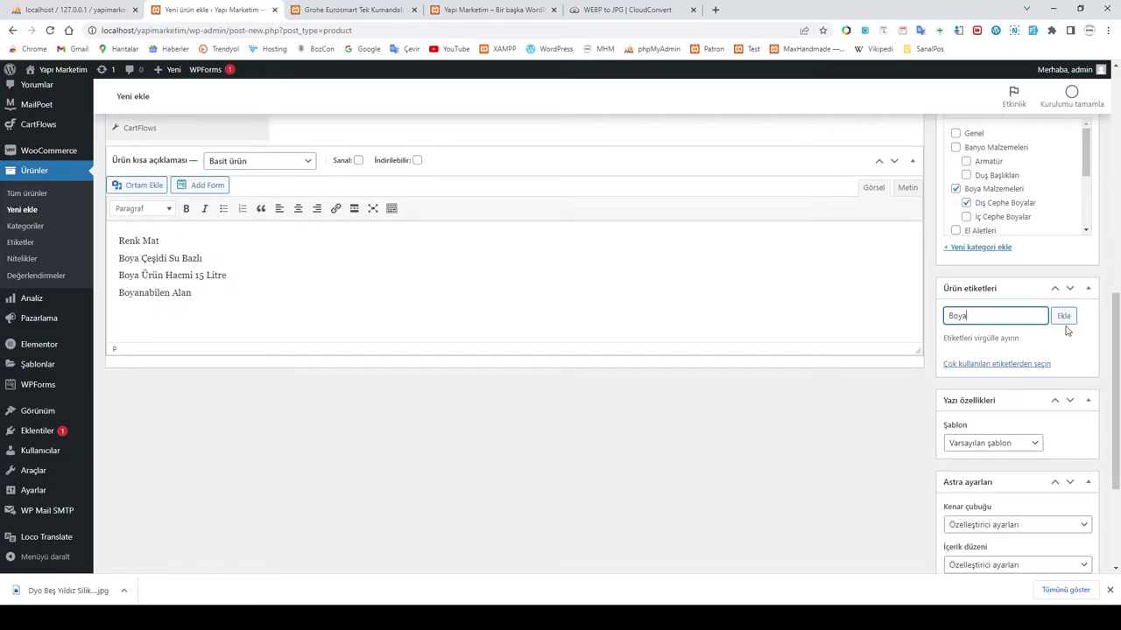
left_click(1064, 317)
scroll(1054, 390, "down", 2)
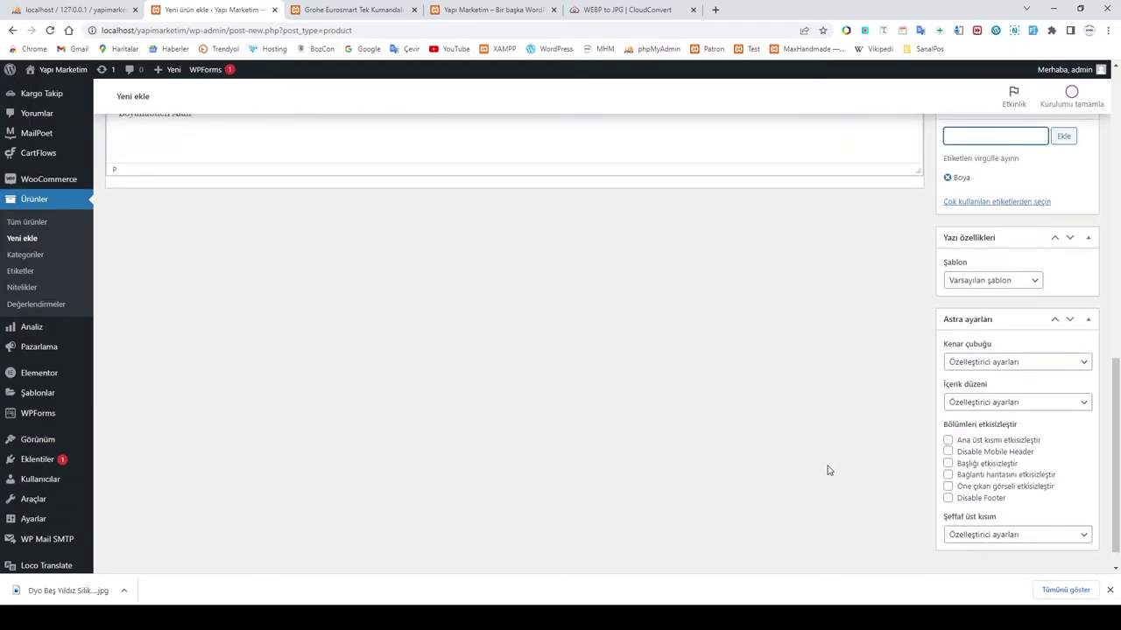
scroll(828, 466, "up", 5)
left_click(1110, 591)
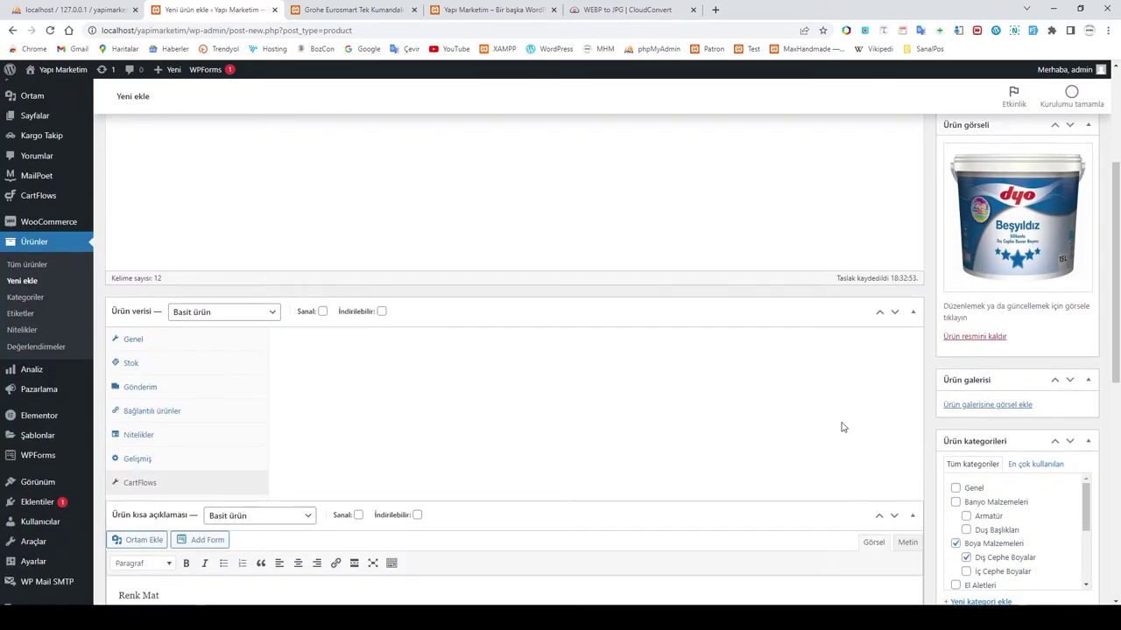
scroll(842, 423, "up", 3)
Step: Click Yayımla on the Dyo Beş Yıldız 15 Litre paint product and review the page
left_click(1074, 316)
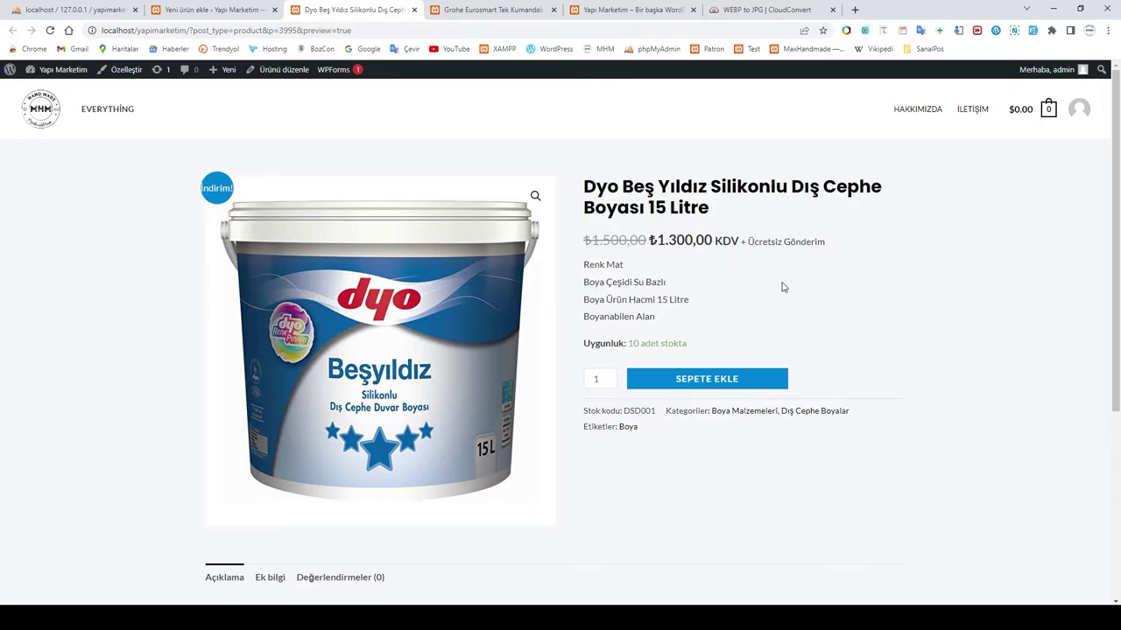
scroll(781, 285, "down", 1)
scroll(762, 282, "up", 1)
scroll(671, 259, "down", 3)
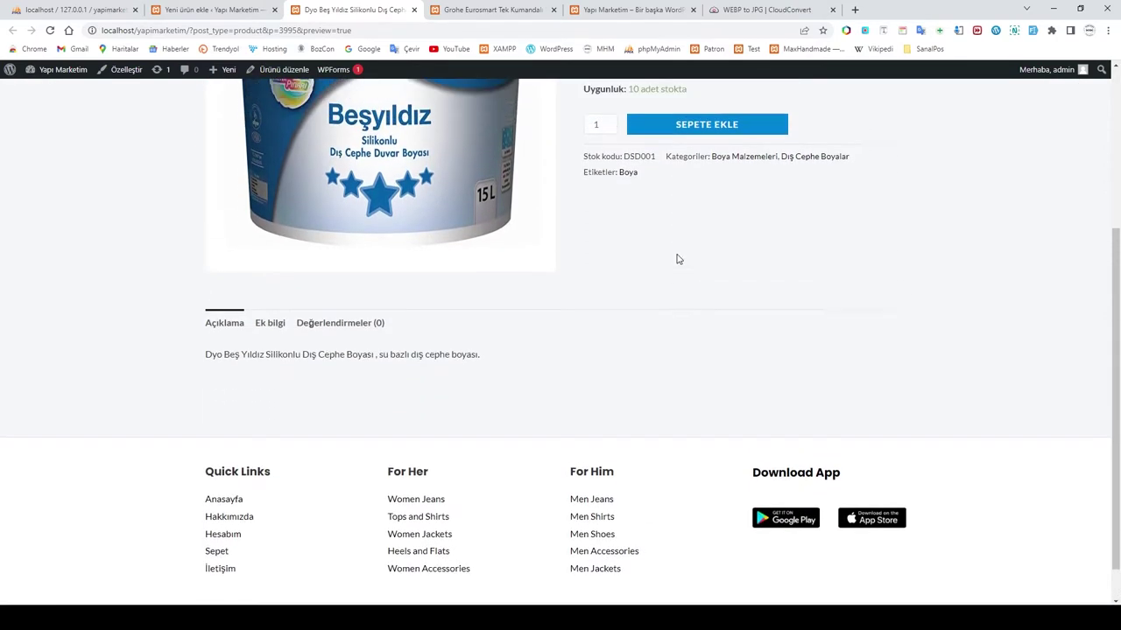
scroll(677, 259, "up", 3)
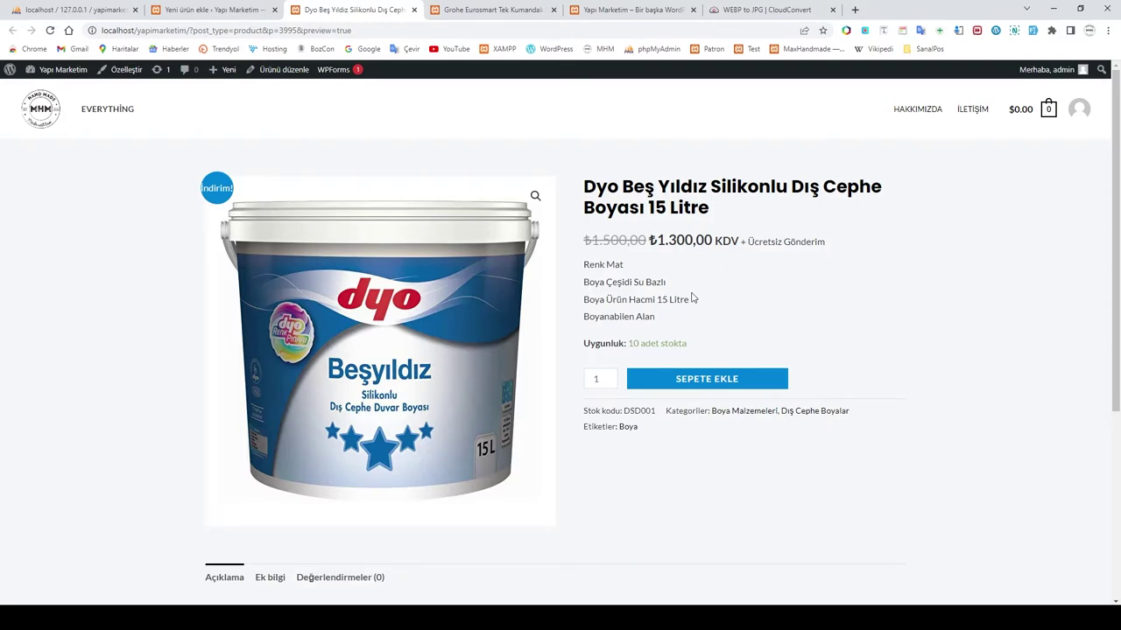
scroll(670, 288, "down", 2)
scroll(383, 240, "up", 2)
scroll(771, 296, "down", 1)
scroll(770, 295, "up", 1)
Step: Close the leftover Grohe product tabs and publish the Dyo product from its editor
left_click(490, 10)
left_click(553, 10)
left_click(359, 12)
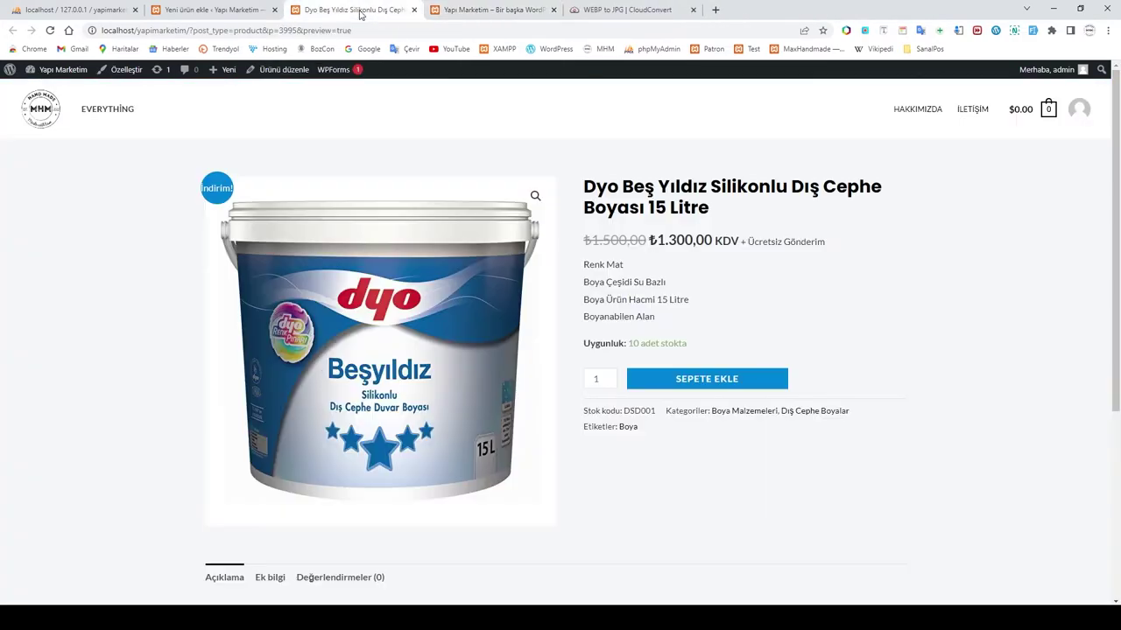
left_click(222, 8)
left_click(1074, 317)
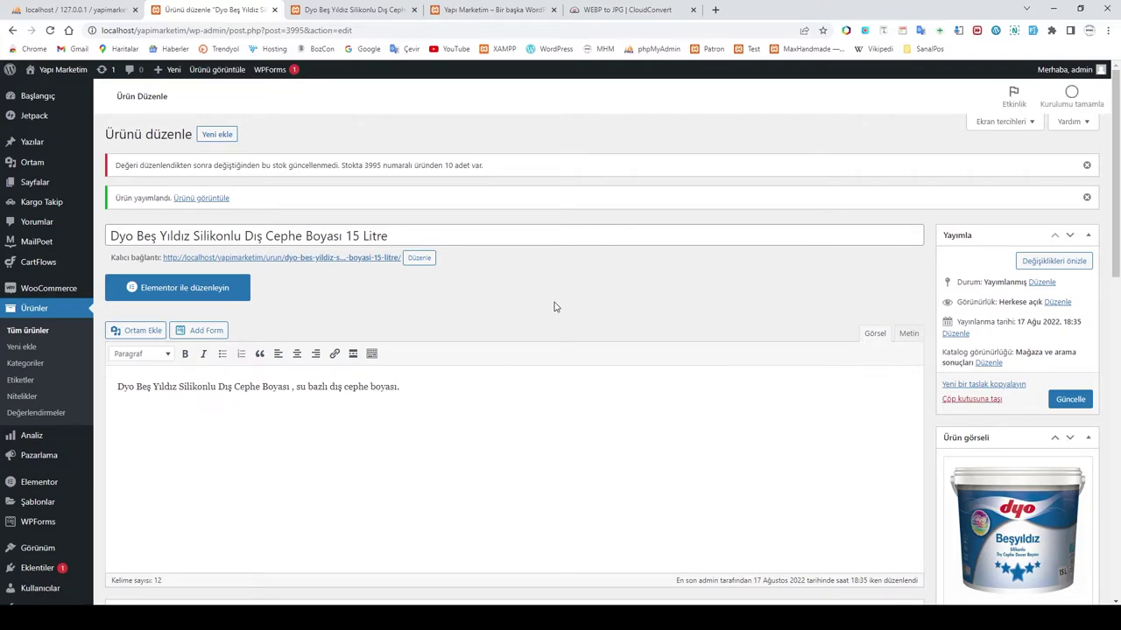
left_click(350, 9)
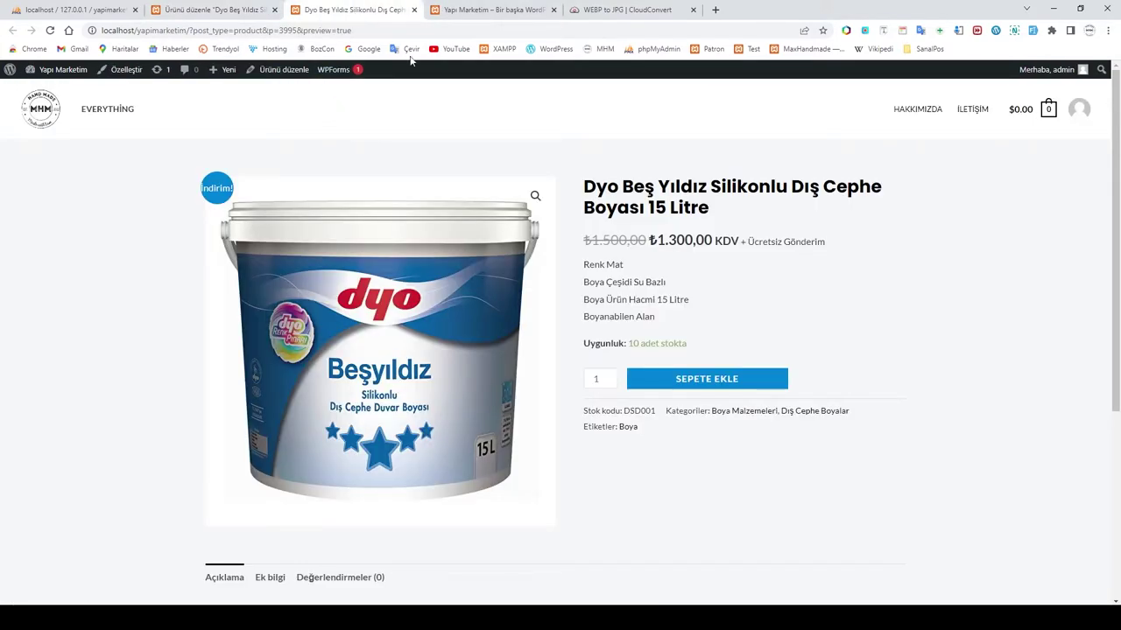
left_click(490, 9)
left_click(49, 31)
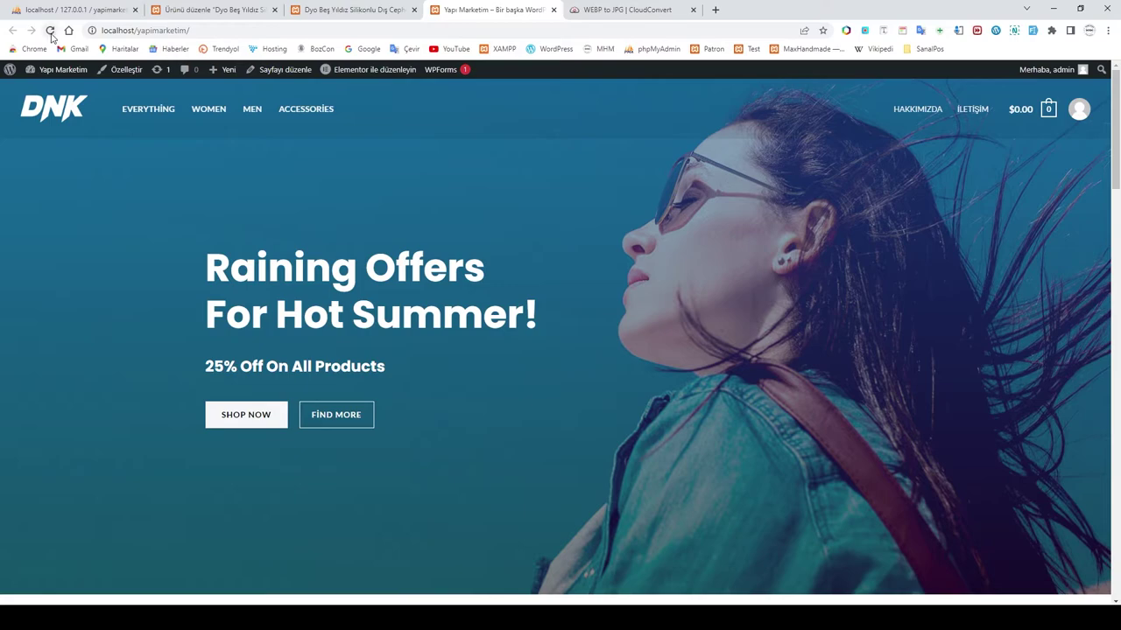
scroll(731, 386, "down", 10)
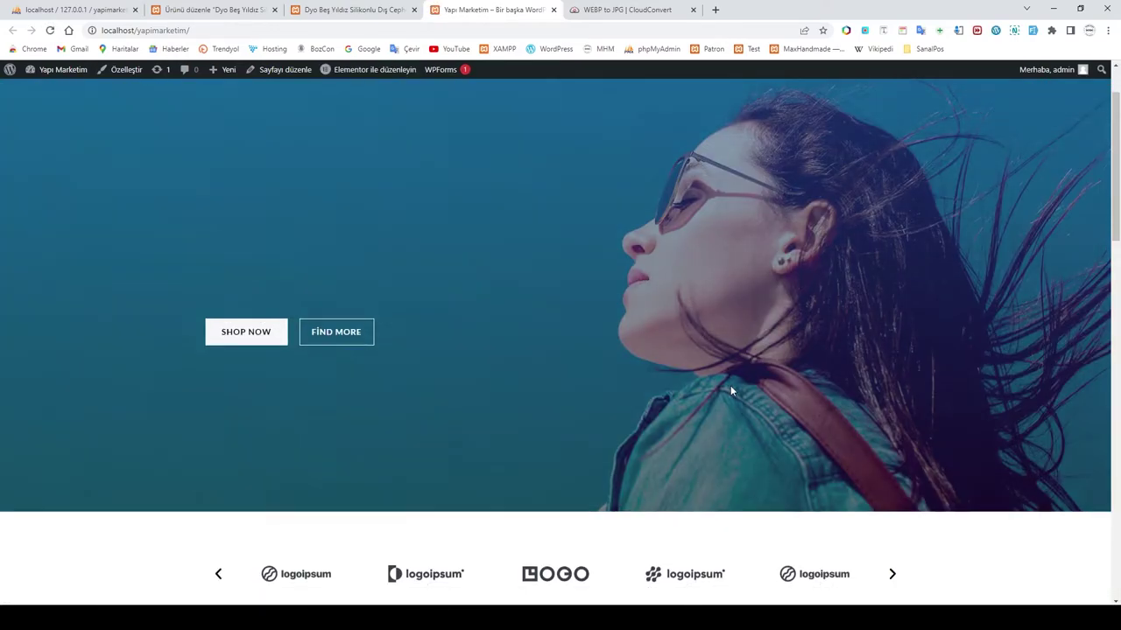
scroll(732, 390, "up", 2)
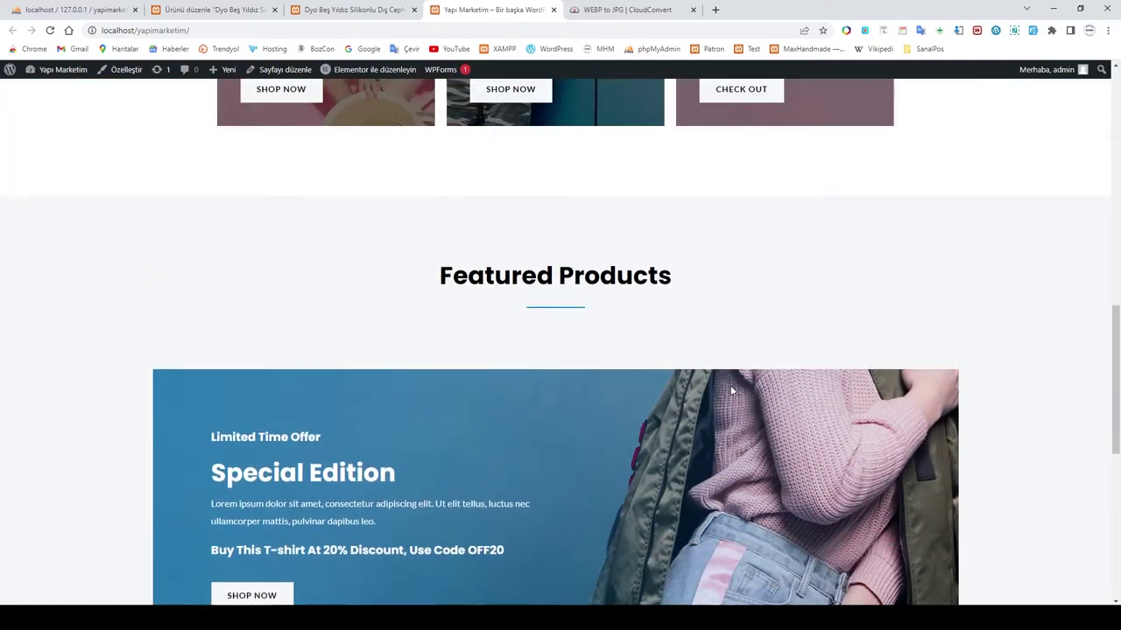
left_click_drag(455, 333, 700, 338)
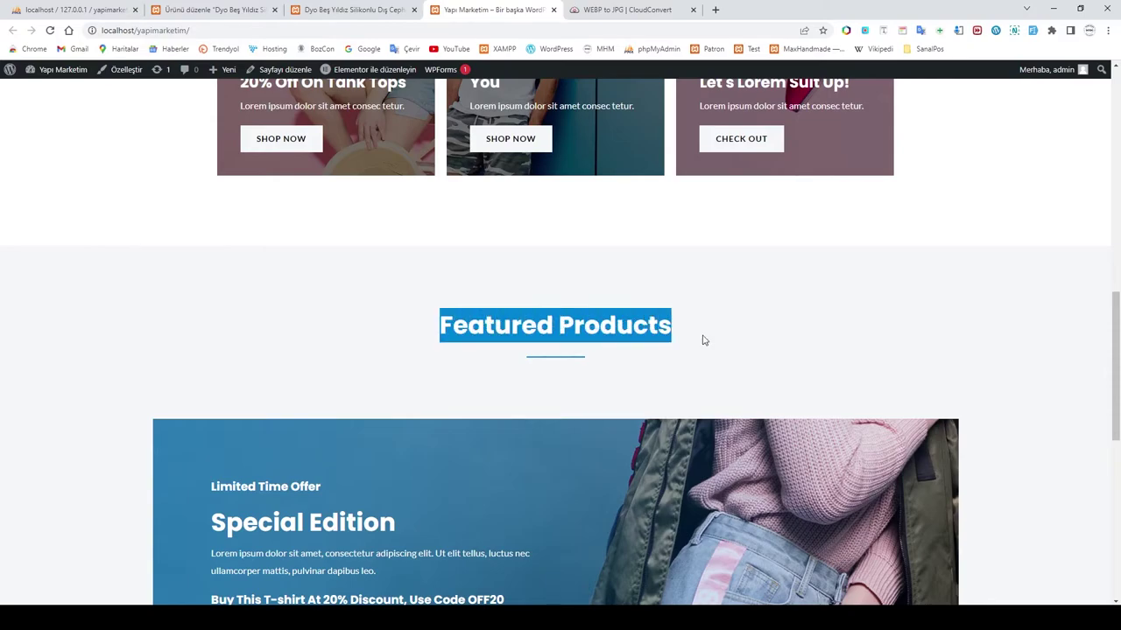
left_click(700, 362)
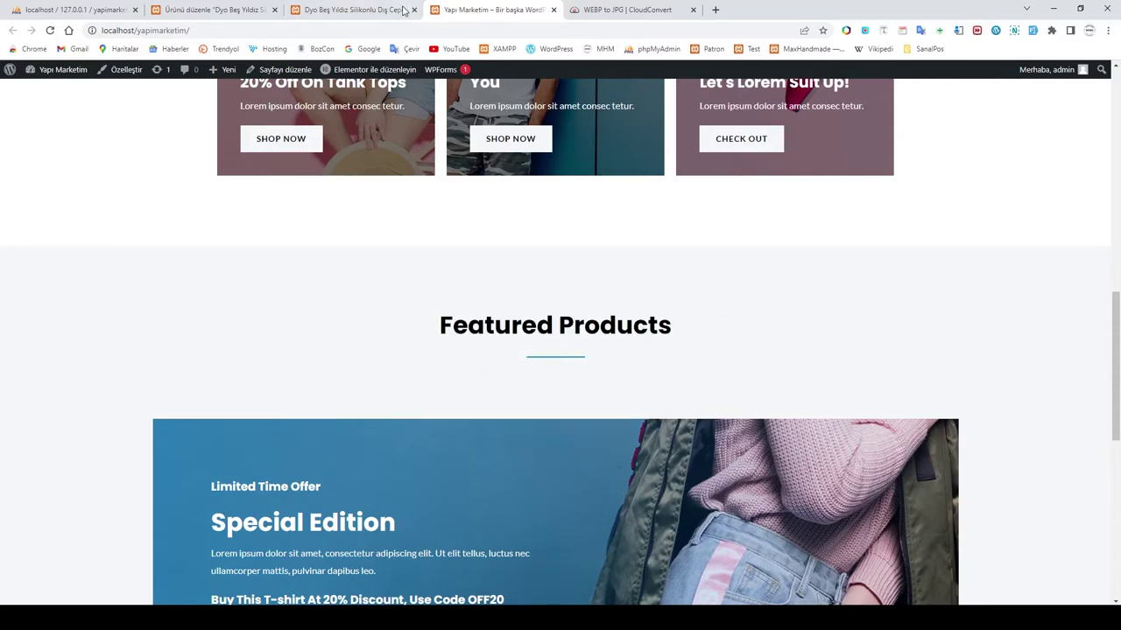
left_click(350, 10)
left_click(196, 8)
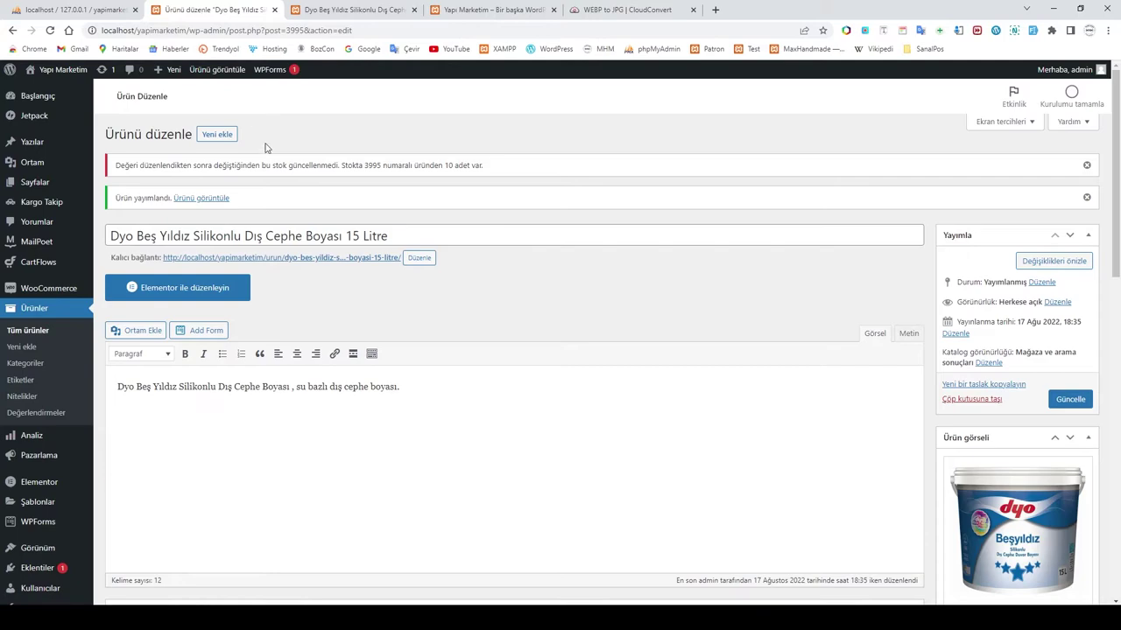
Step: Star the Dyo paint and Grohe faucet rows in Tüm ürünler to make them featured
left_click(27, 331)
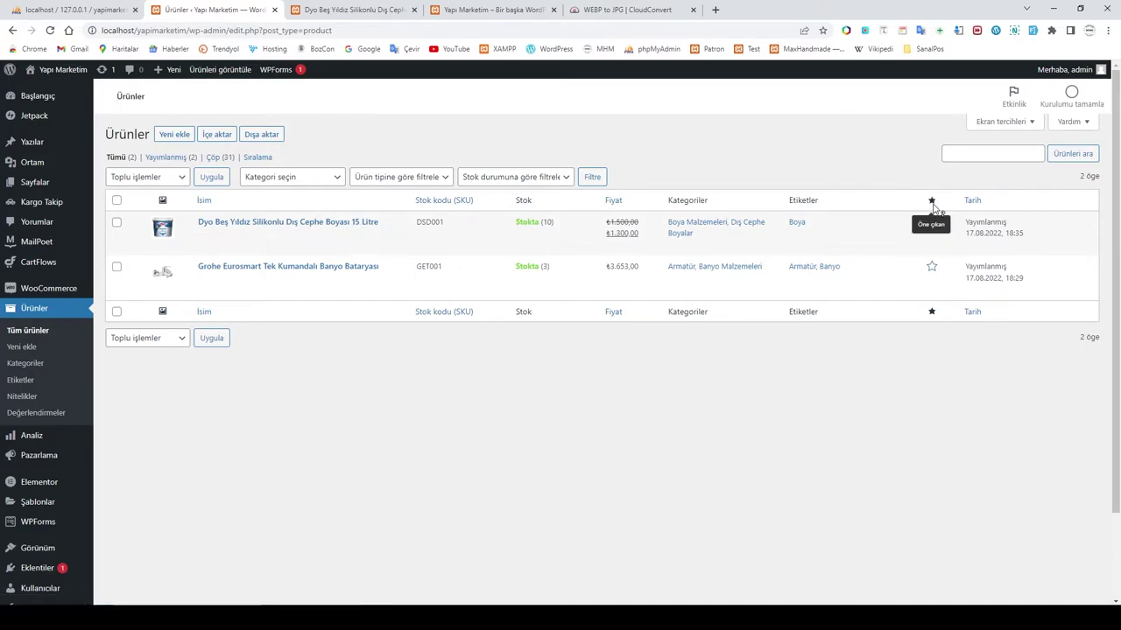
left_click(933, 224)
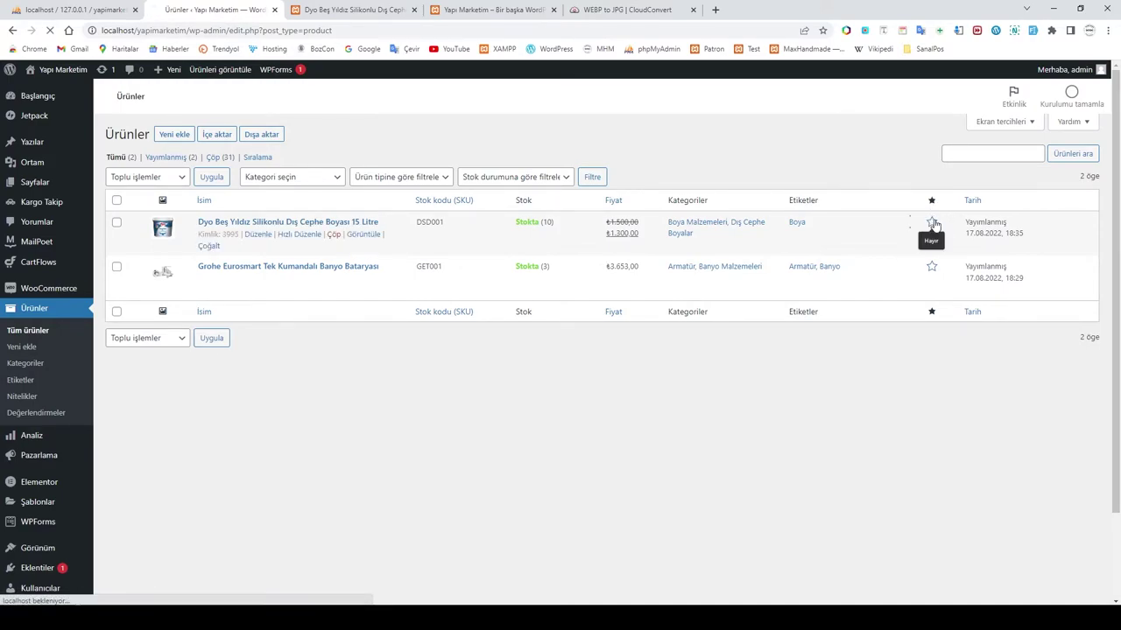
left_click(933, 270)
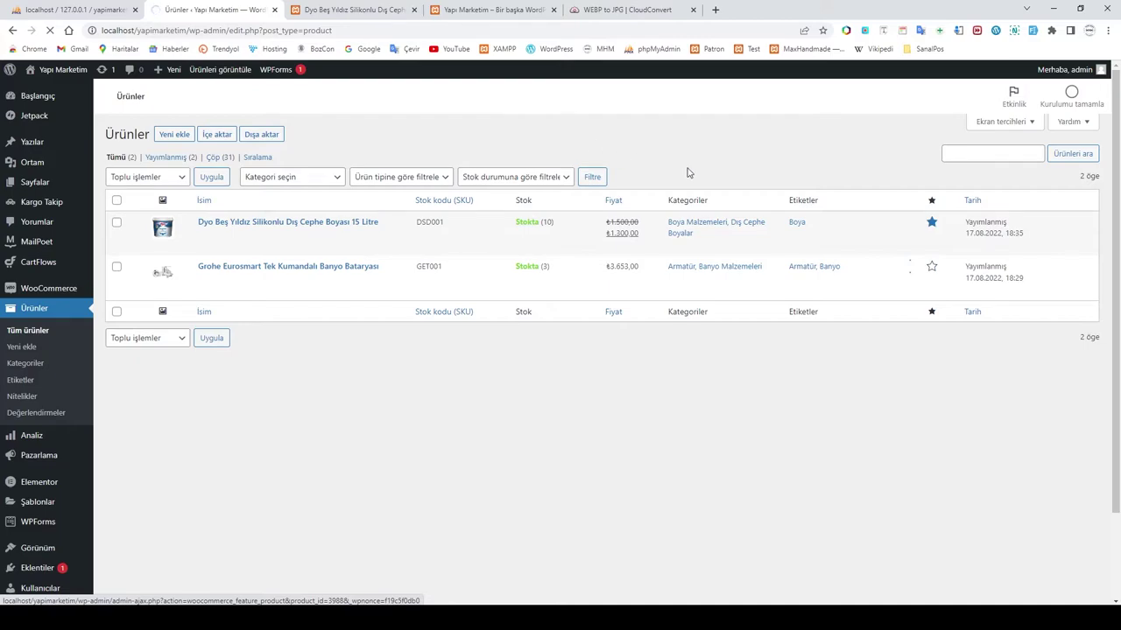
left_click(479, 12)
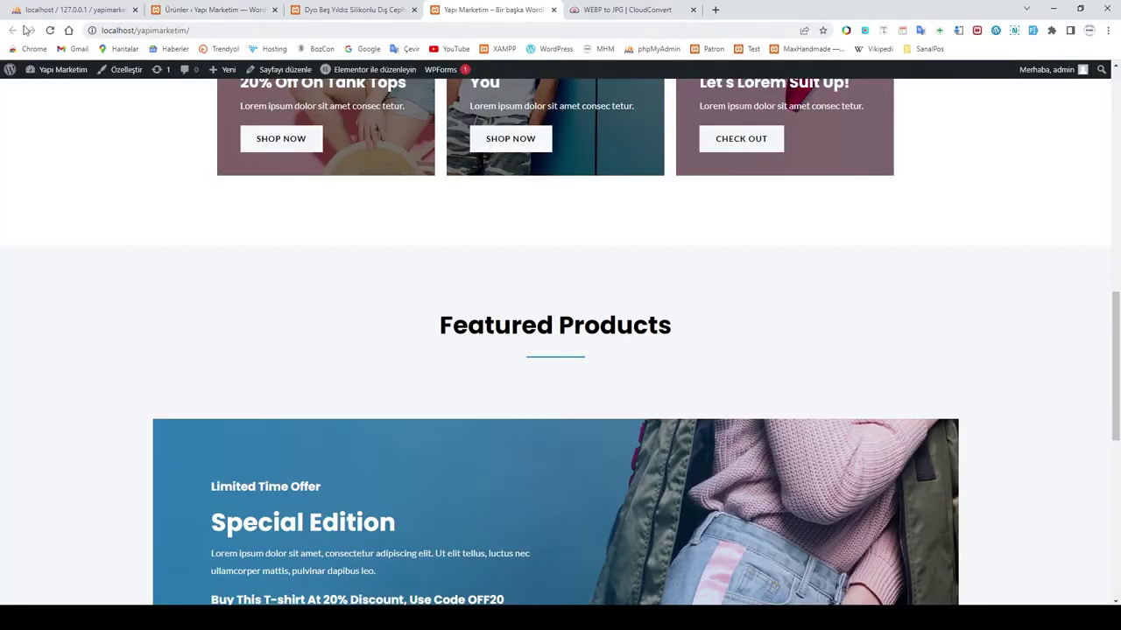
Step: Reload the homepage, verify both products under Featured Products, and return to the admin list
left_click(50, 32)
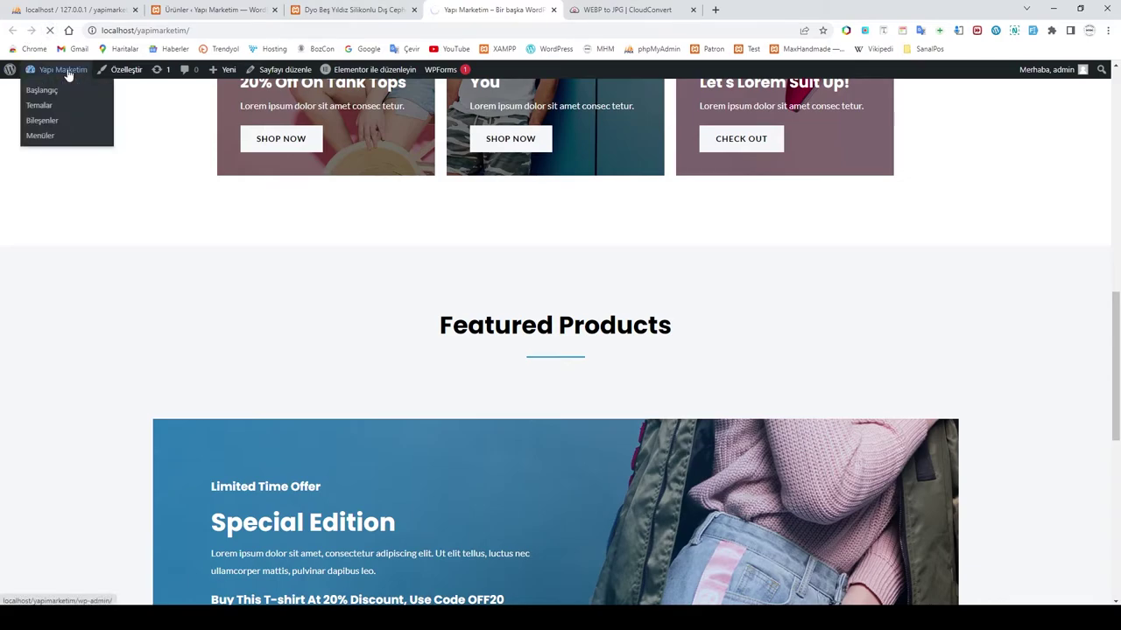
scroll(511, 272, "down", 1)
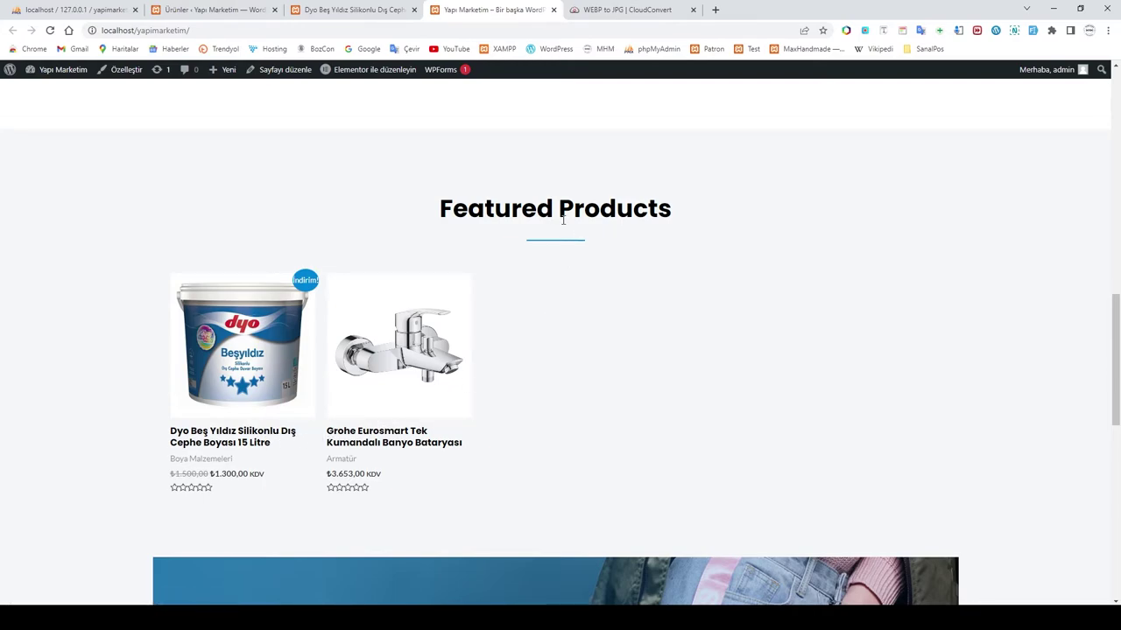
scroll(558, 305, "down", 1)
scroll(560, 267, "up", 10)
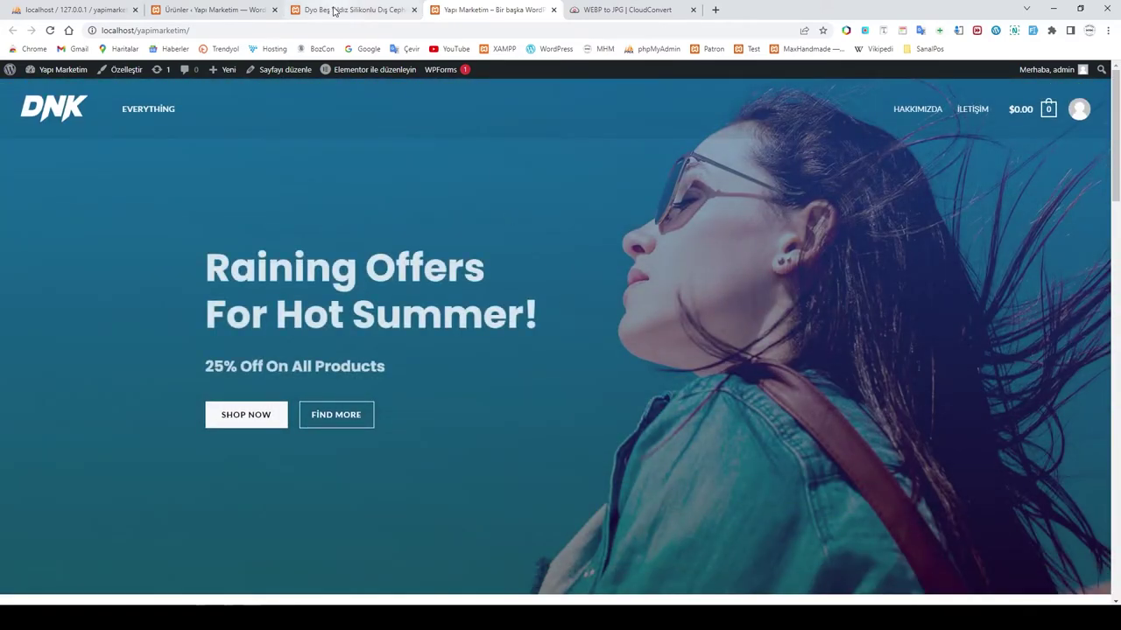
left_click(323, 9)
left_click(210, 8)
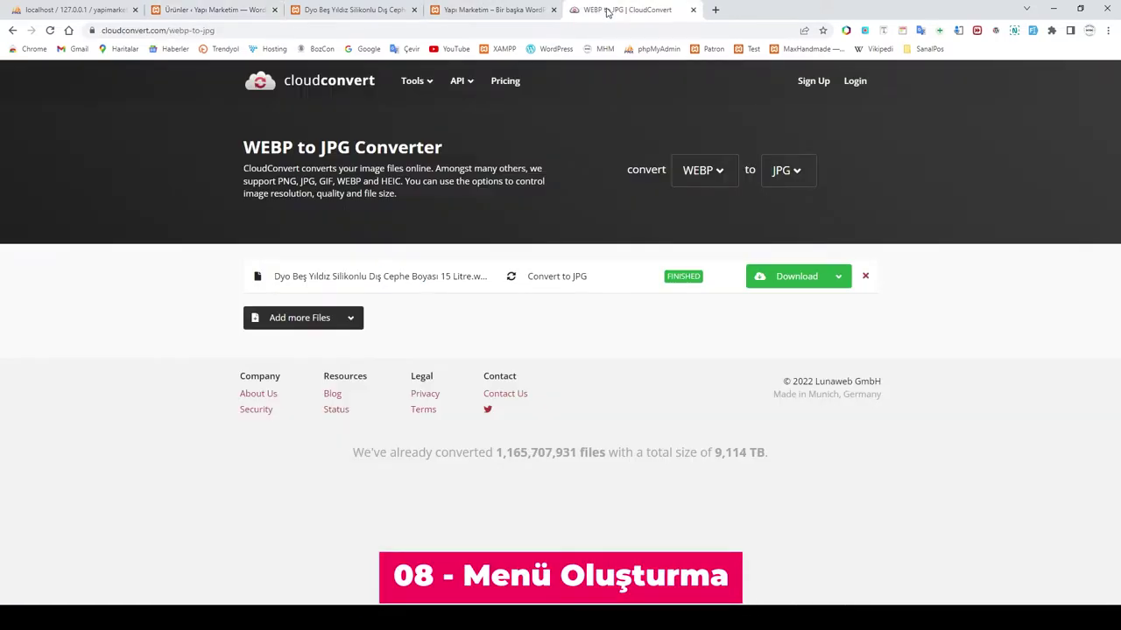
Step: Close the CloudConvert converter tab
left_click(613, 11)
left_click(693, 9)
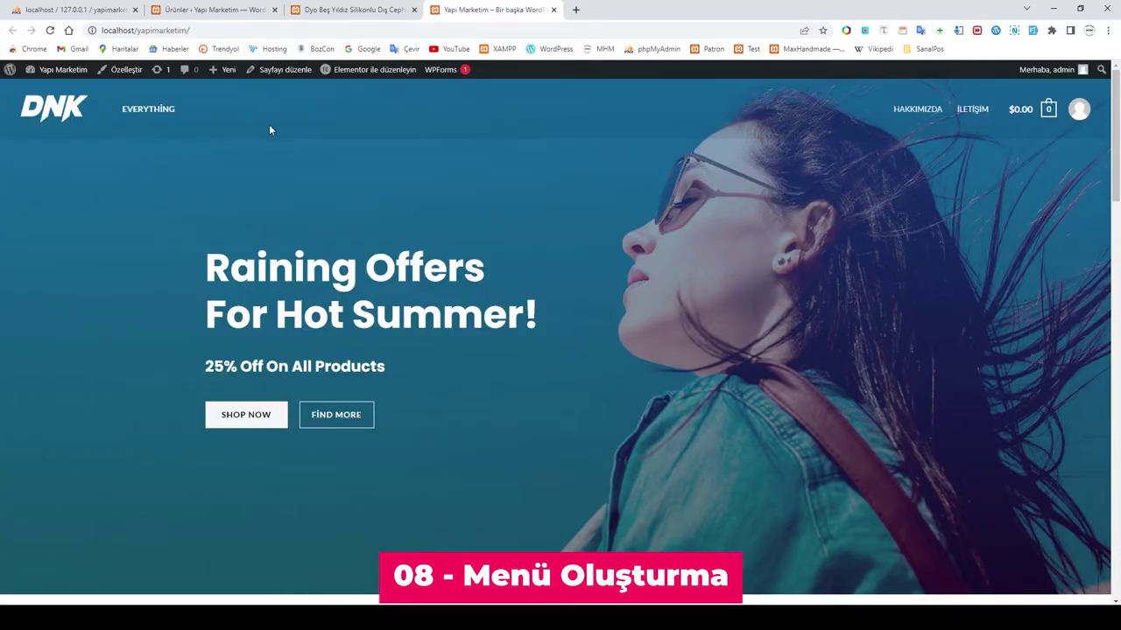
scroll(859, 220, "down", 3)
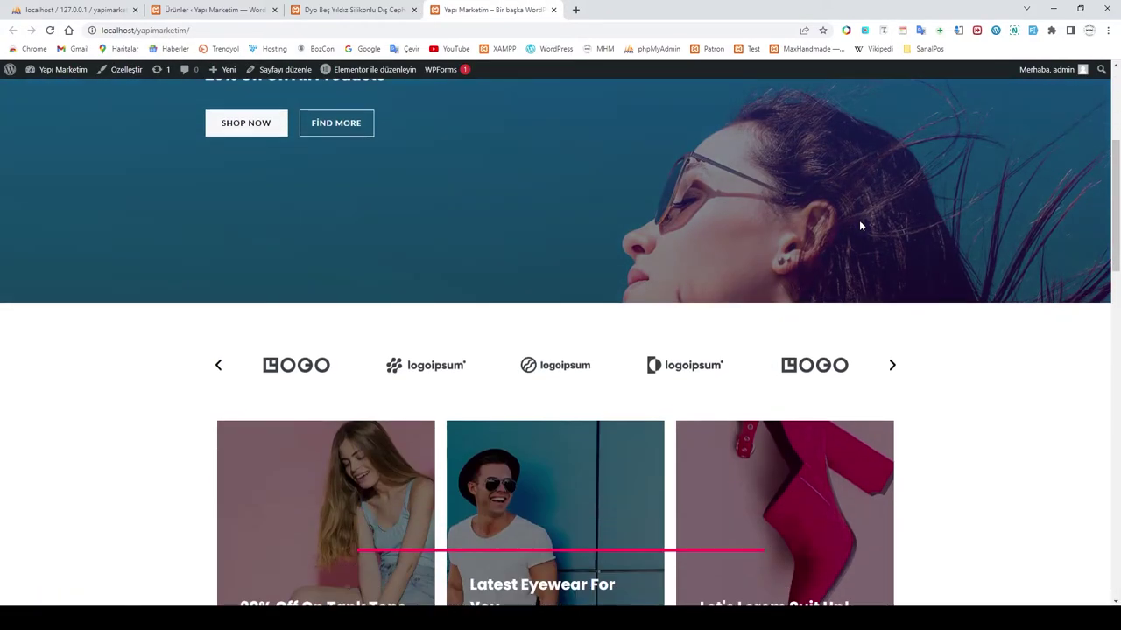
scroll(859, 220, "up", 4)
scroll(310, 222, "down", 10)
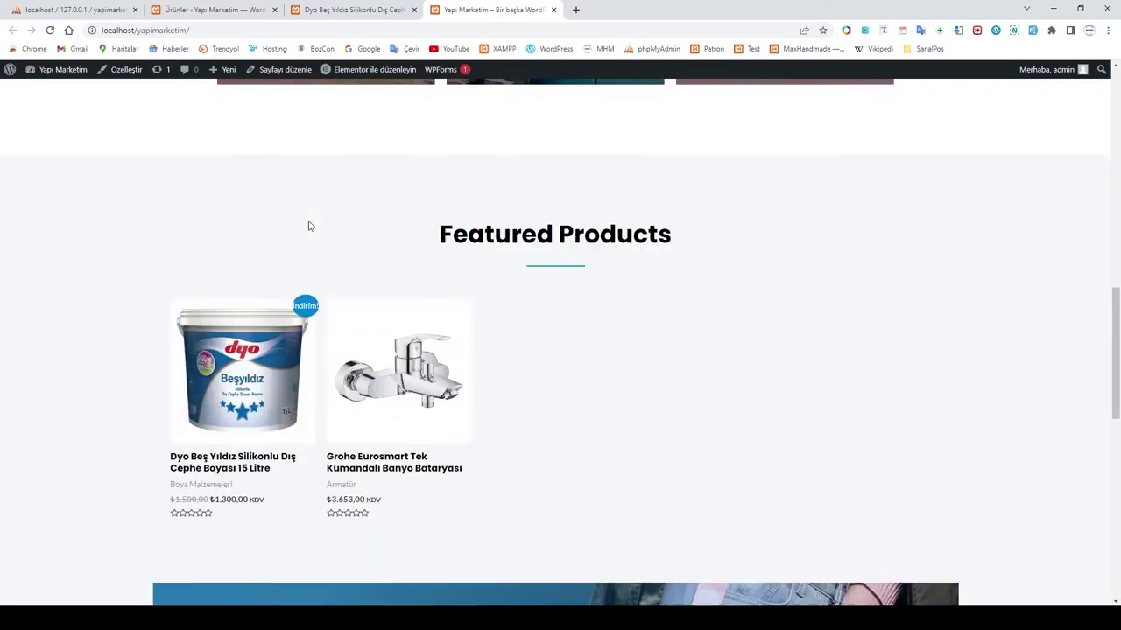
scroll(320, 240, "down", 3)
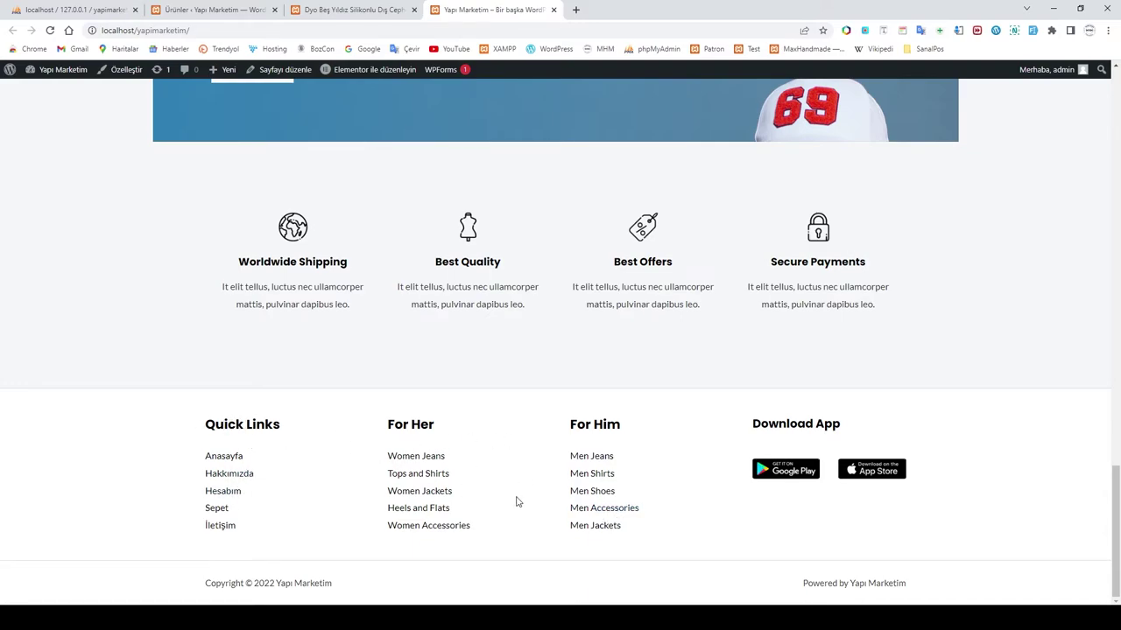
scroll(525, 394, "up", 15)
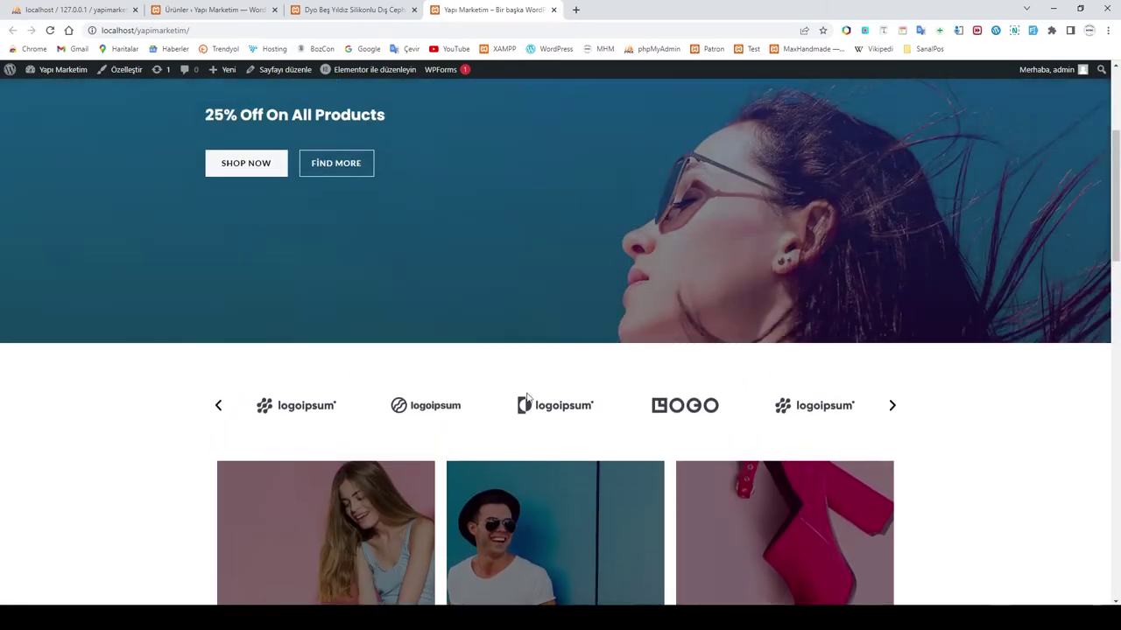
scroll(527, 396, "up", 3)
Step: Close the Dyo product preview tab and go to Görünüm > Menüler
left_click(330, 13)
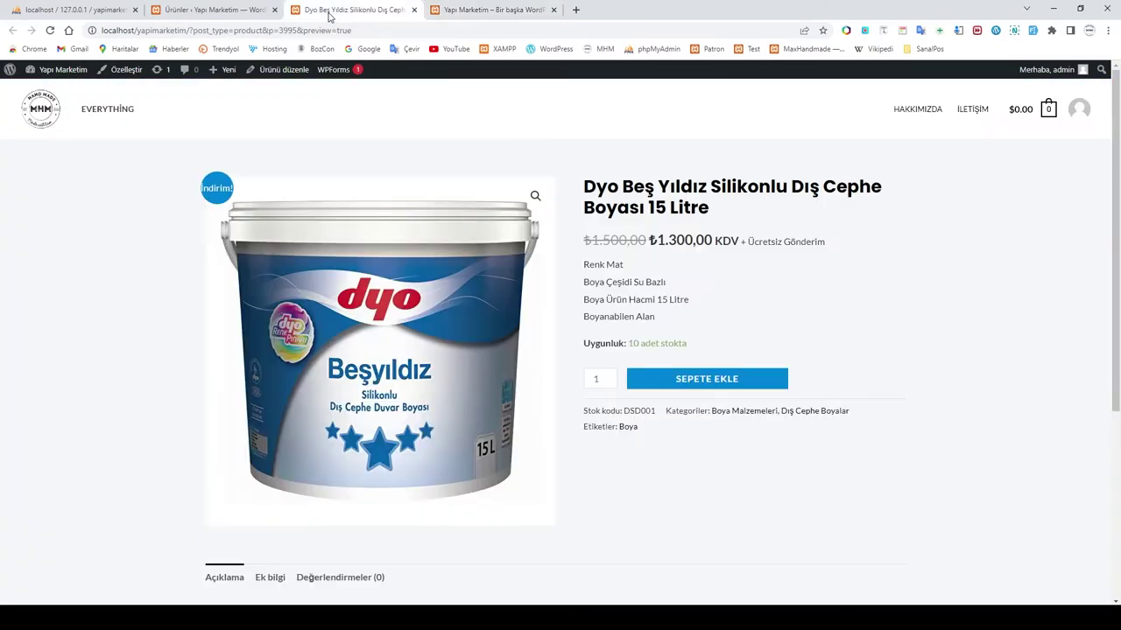
left_click(221, 10)
left_click(368, 12)
left_click(414, 10)
left_click(254, 9)
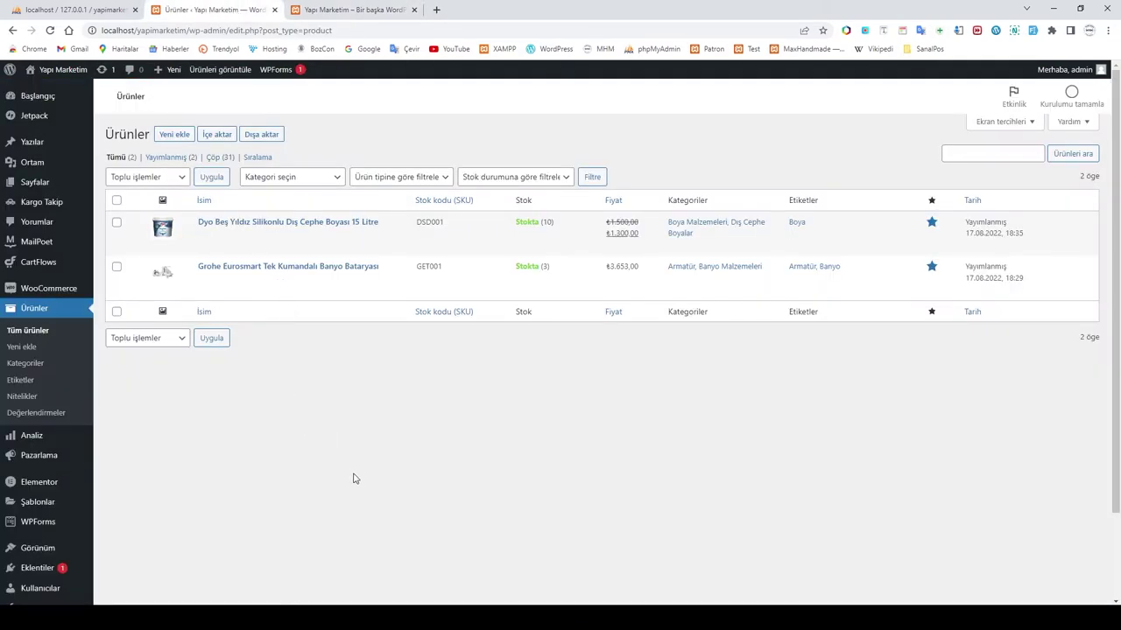
mouse_move(38, 554)
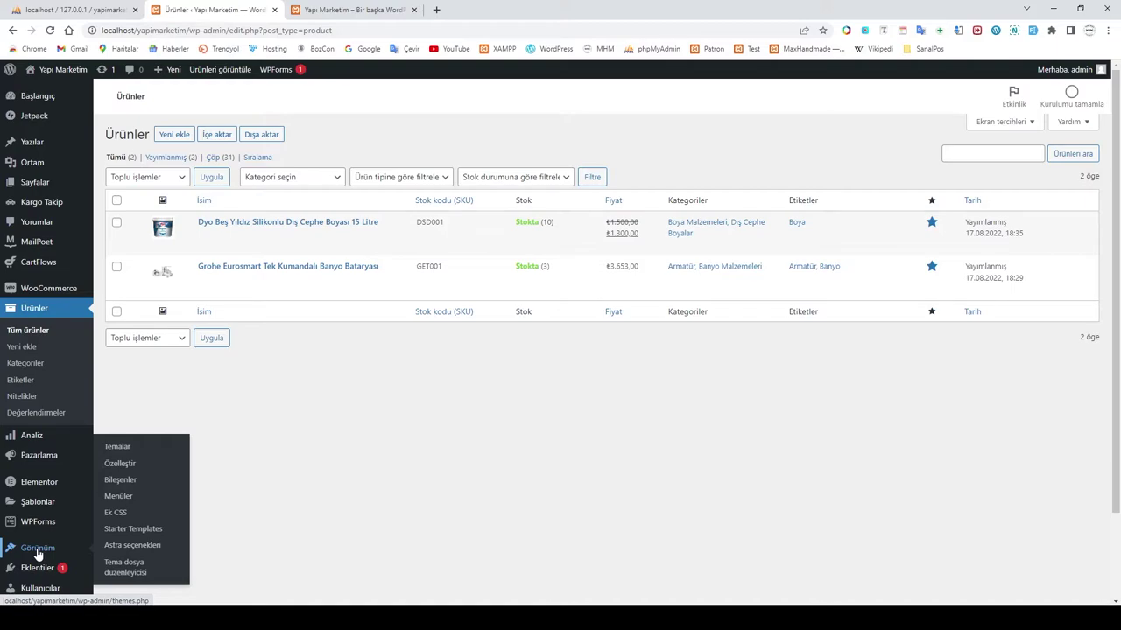
left_click(120, 497)
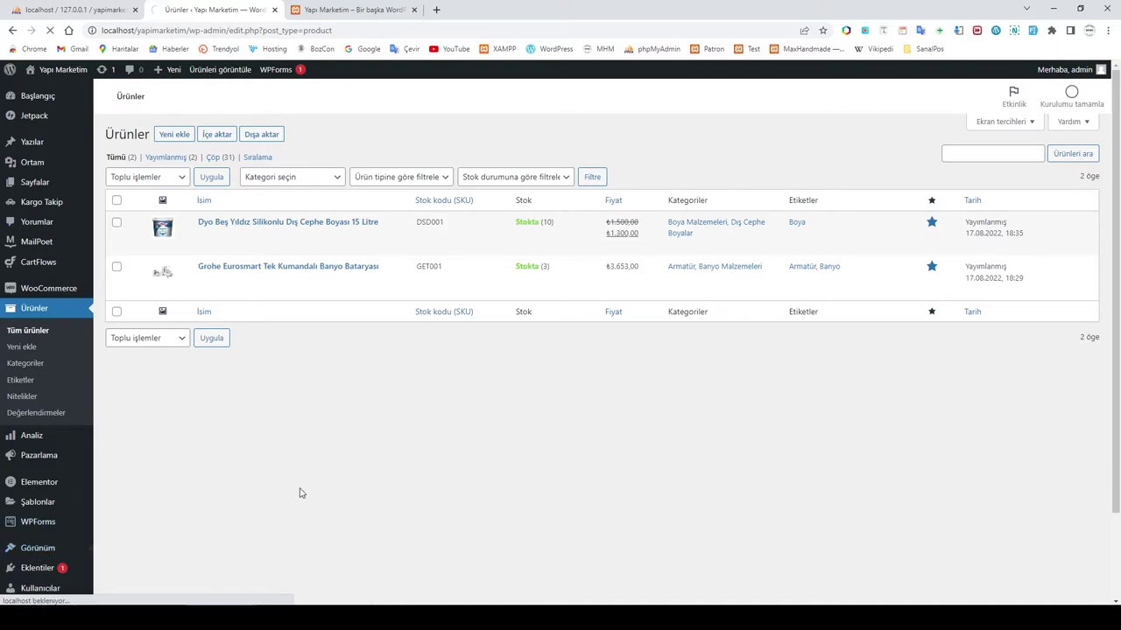
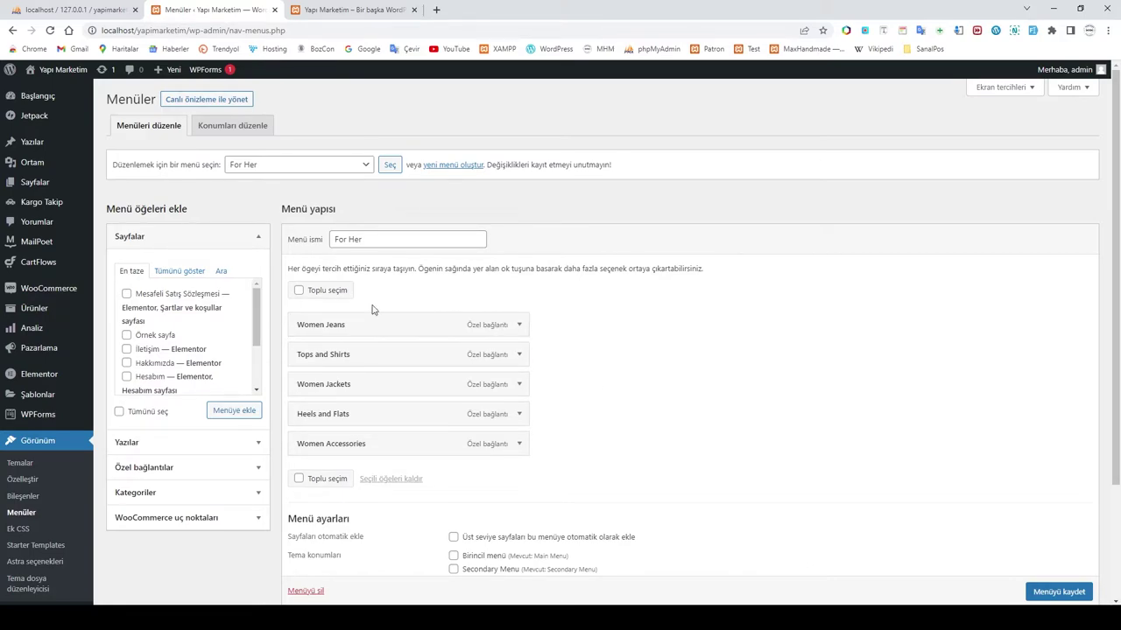
Step: Delete the For Her and For Him menus, confirming each deletion
left_click(305, 593)
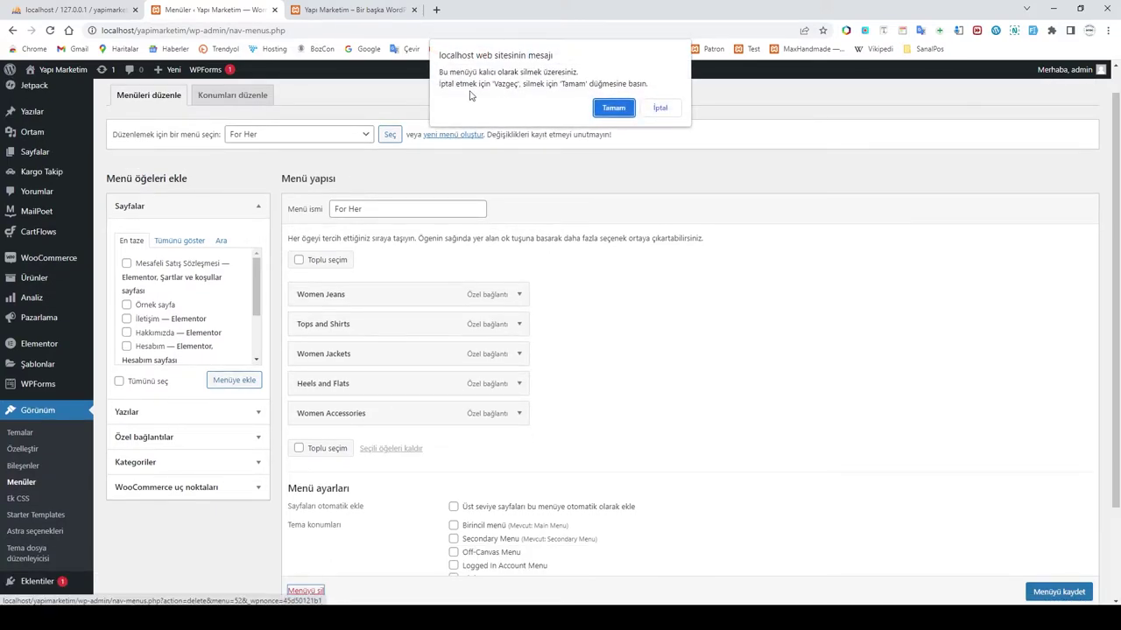
left_click(631, 108)
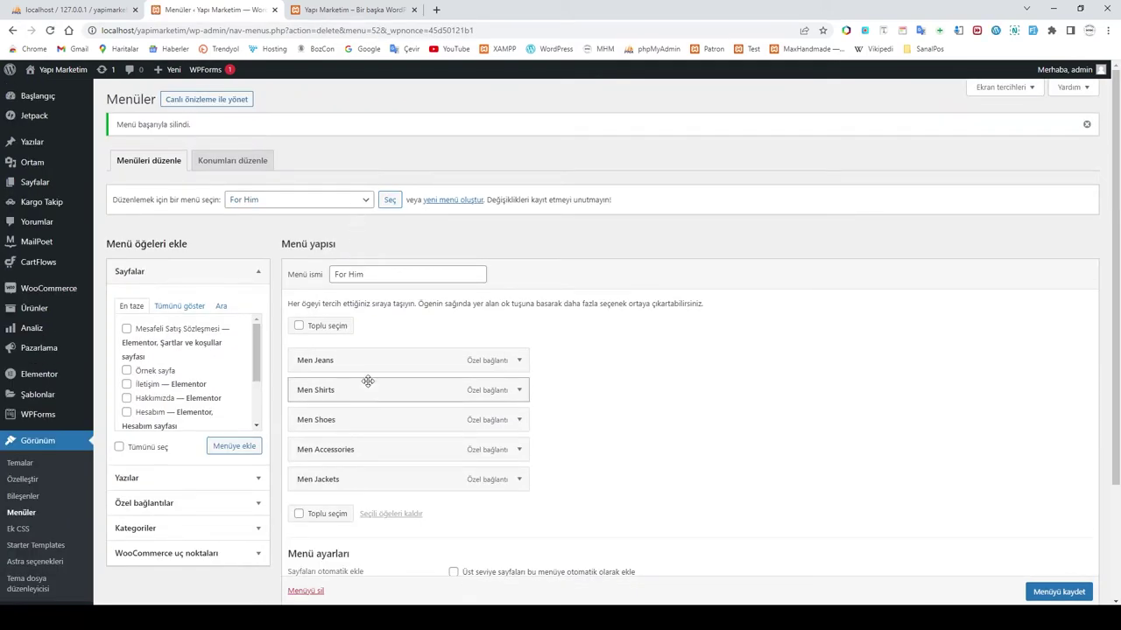
left_click(308, 593)
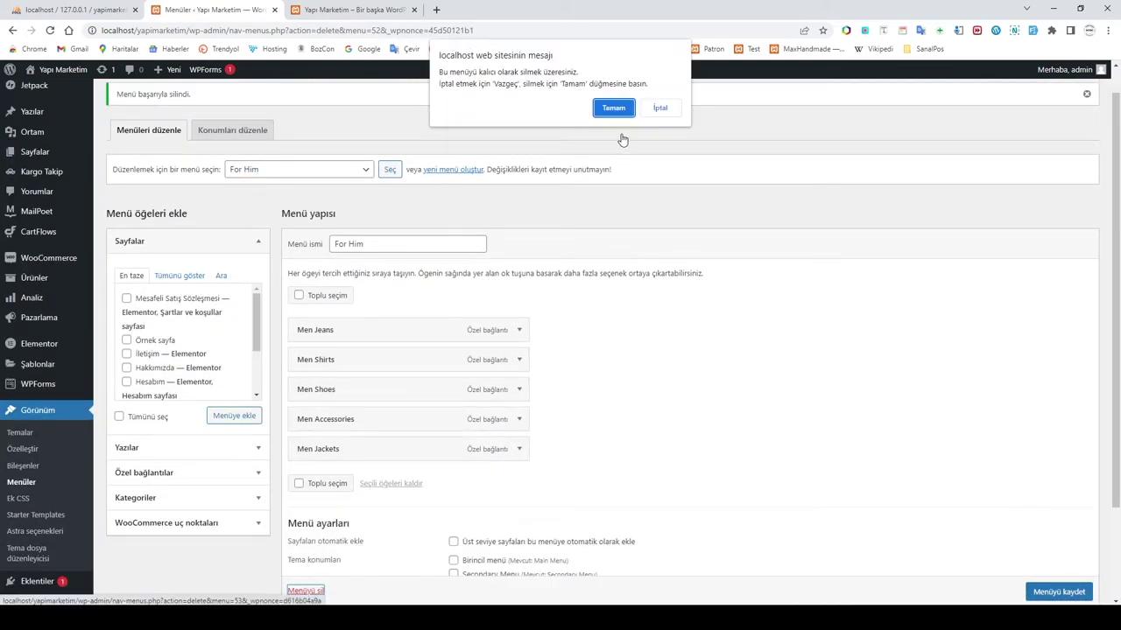
left_click(618, 109)
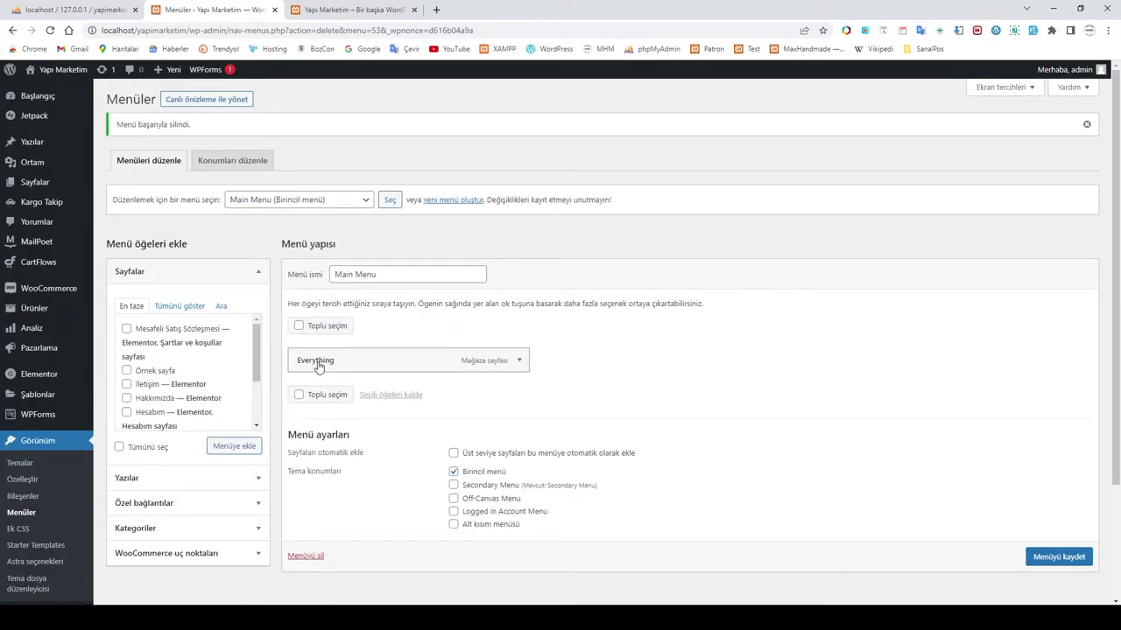
Step: Relabel Main Menu's Everything item as 'Mağaza' and save the menu
left_click(519, 361)
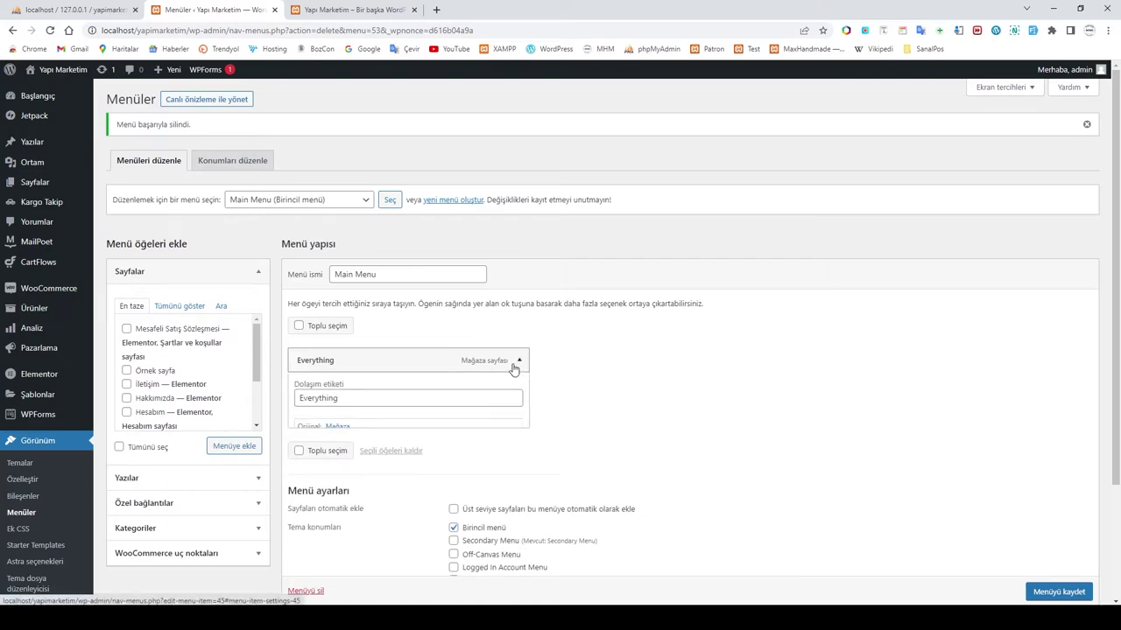
left_click_drag(363, 400, 255, 409)
type("Mağaza")
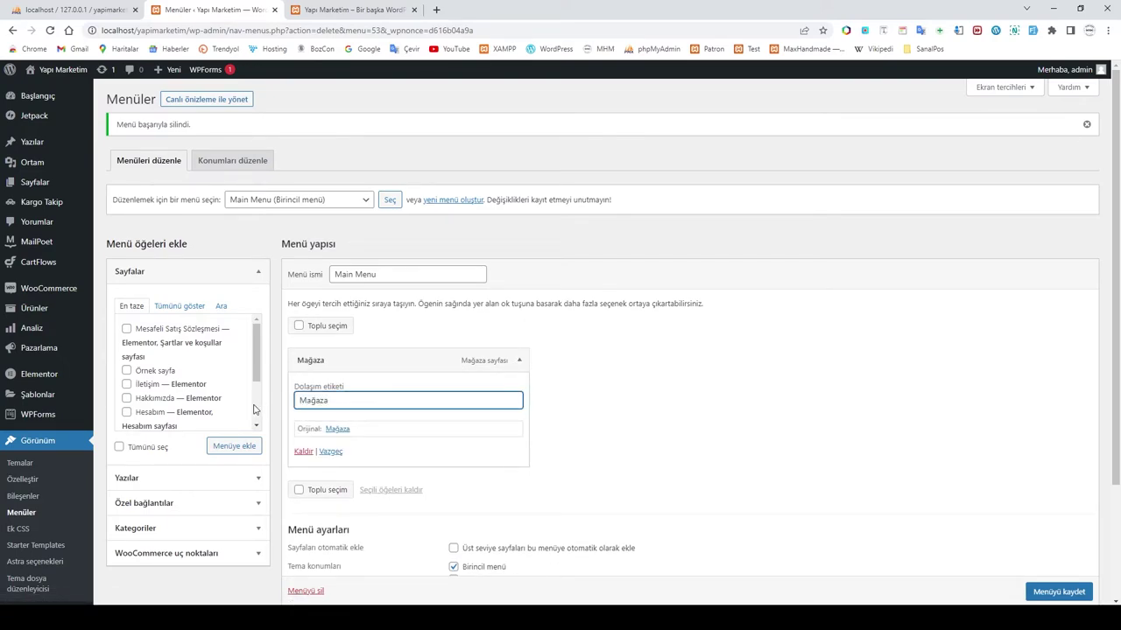
left_click(602, 445)
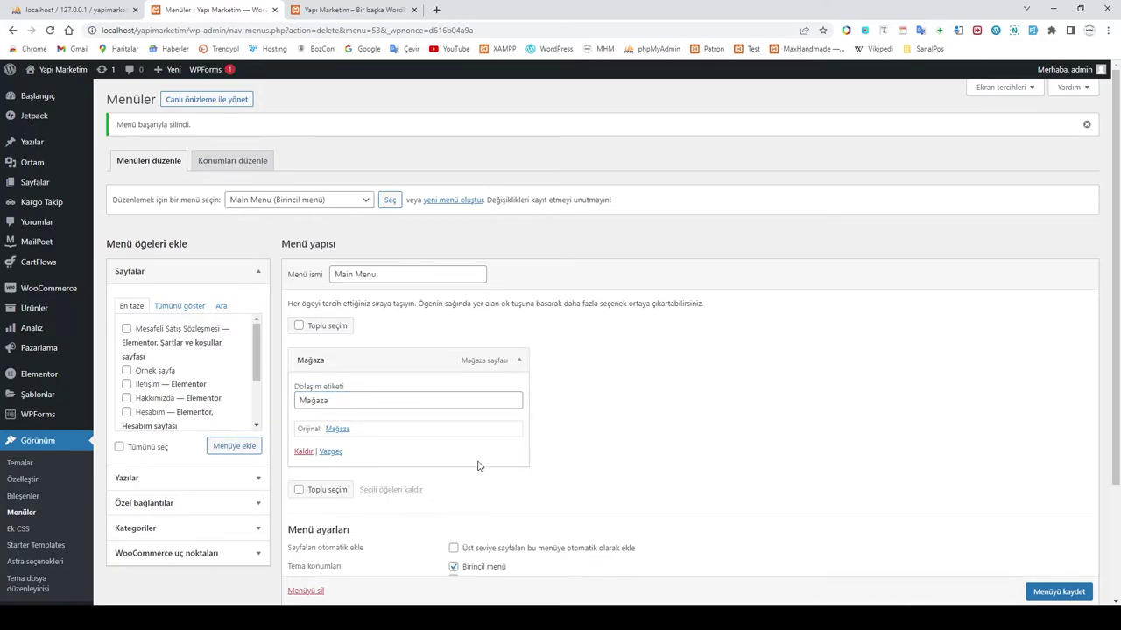
scroll(1051, 593, "down", 1)
left_click(1050, 594)
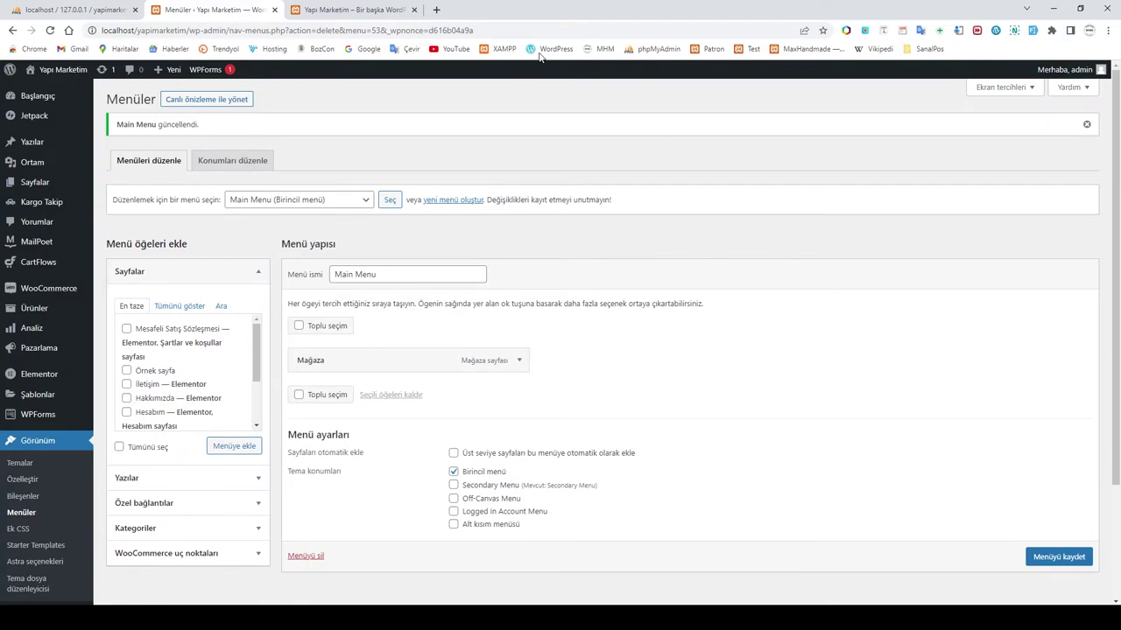
left_click(355, 9)
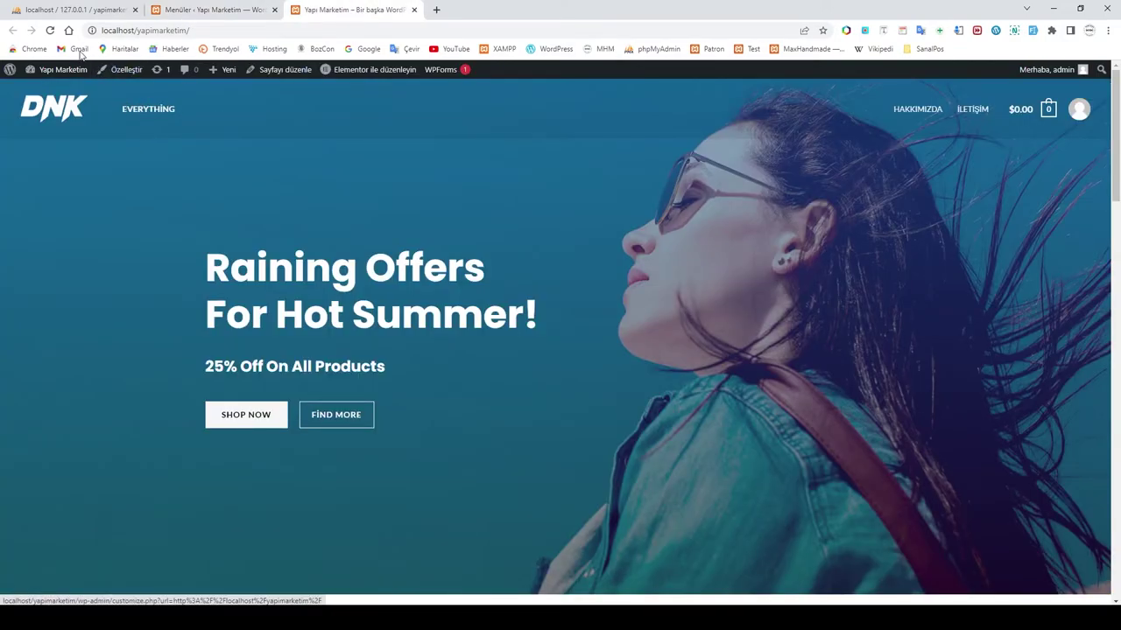
Step: Reload the homepage and follow the MAĞAZA link to browse the shop and its price filter
key("F5")
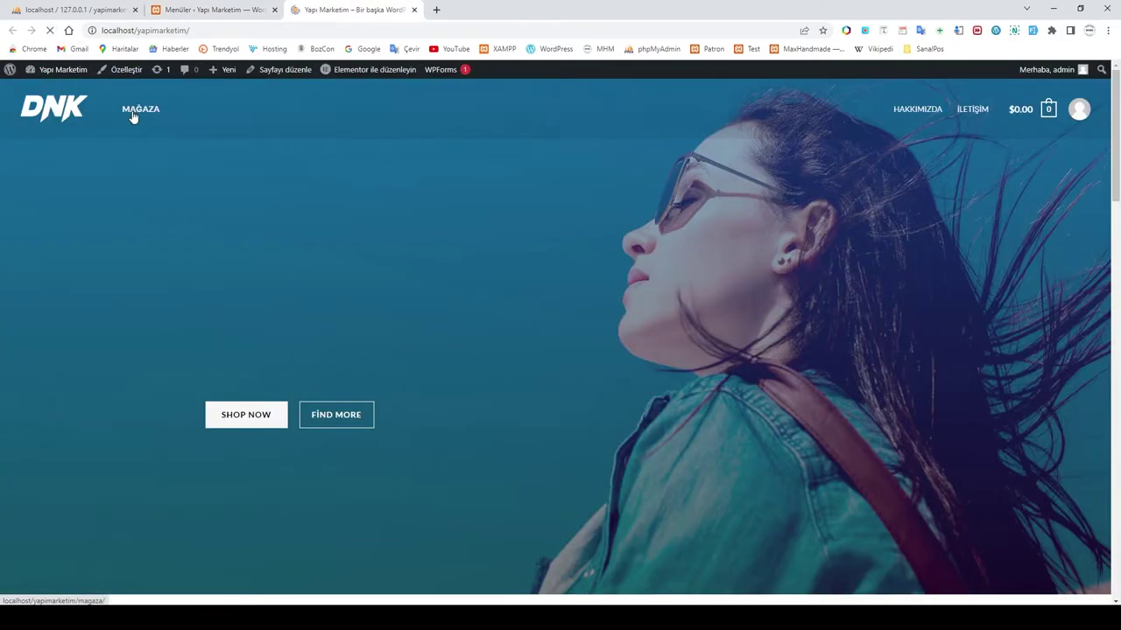
left_click(142, 114)
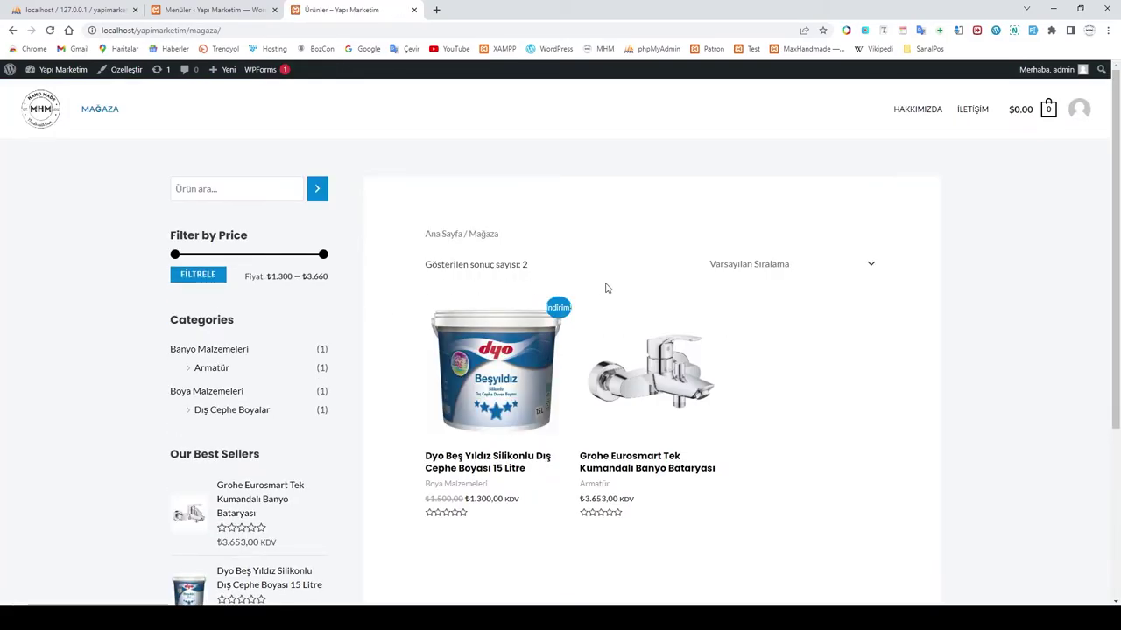
scroll(828, 350, "down", 1)
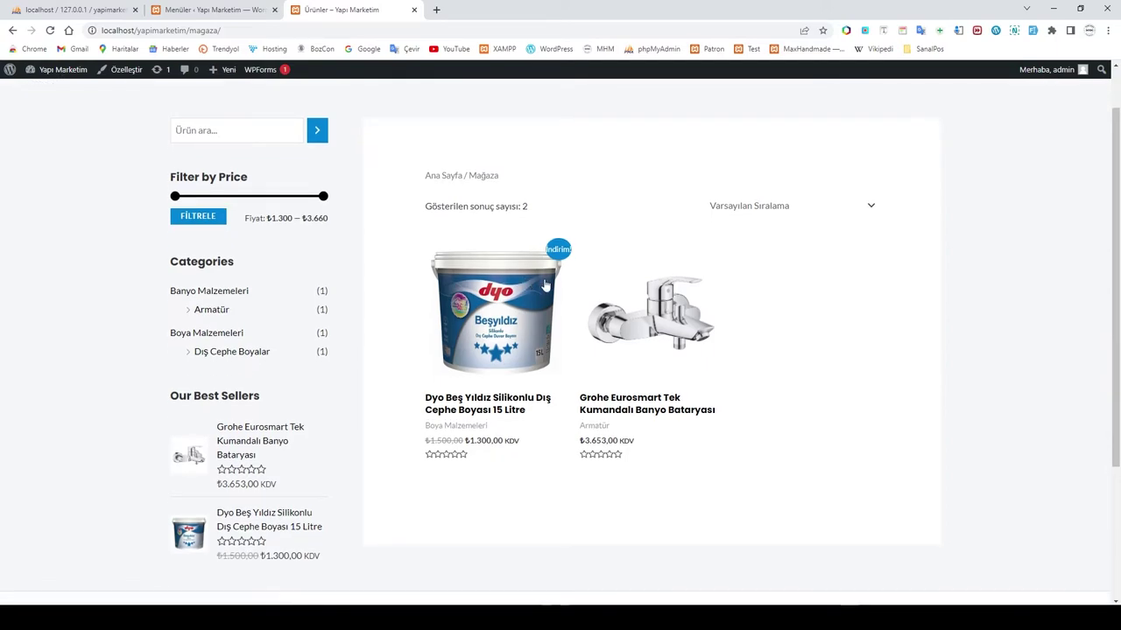
scroll(788, 342, "down", 3)
scroll(445, 227, "up", 2)
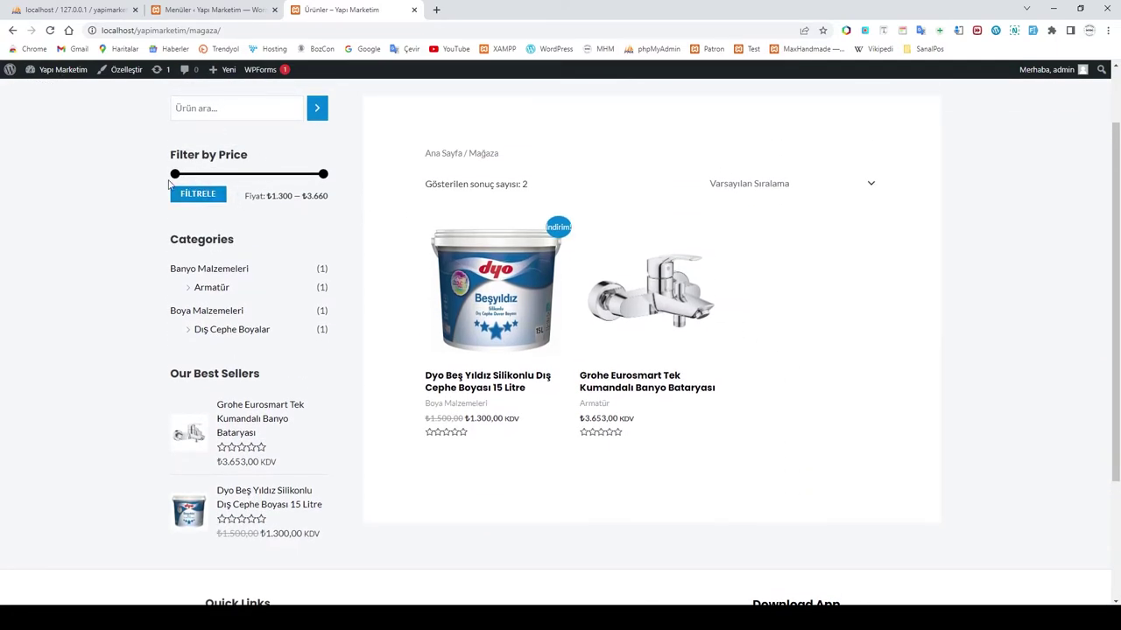
mouse_move(175, 180)
left_mouse_down()
mouse_move(232, 175)
mouse_move(165, 185)
left_mouse_up()
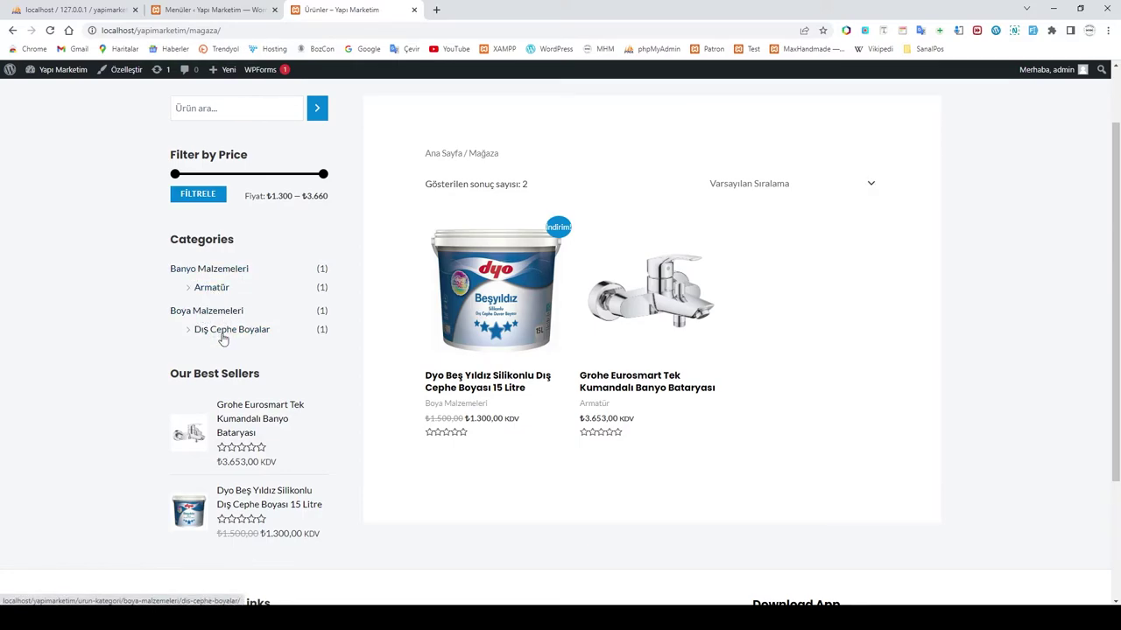
scroll(254, 375, "down", 1)
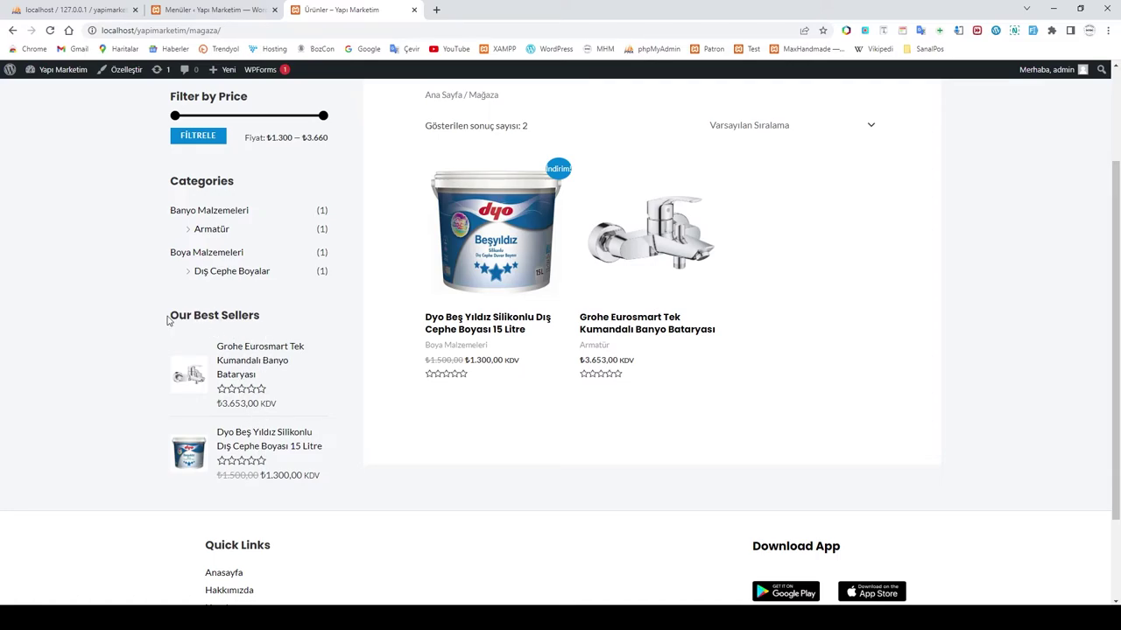
scroll(540, 306, "up", 3)
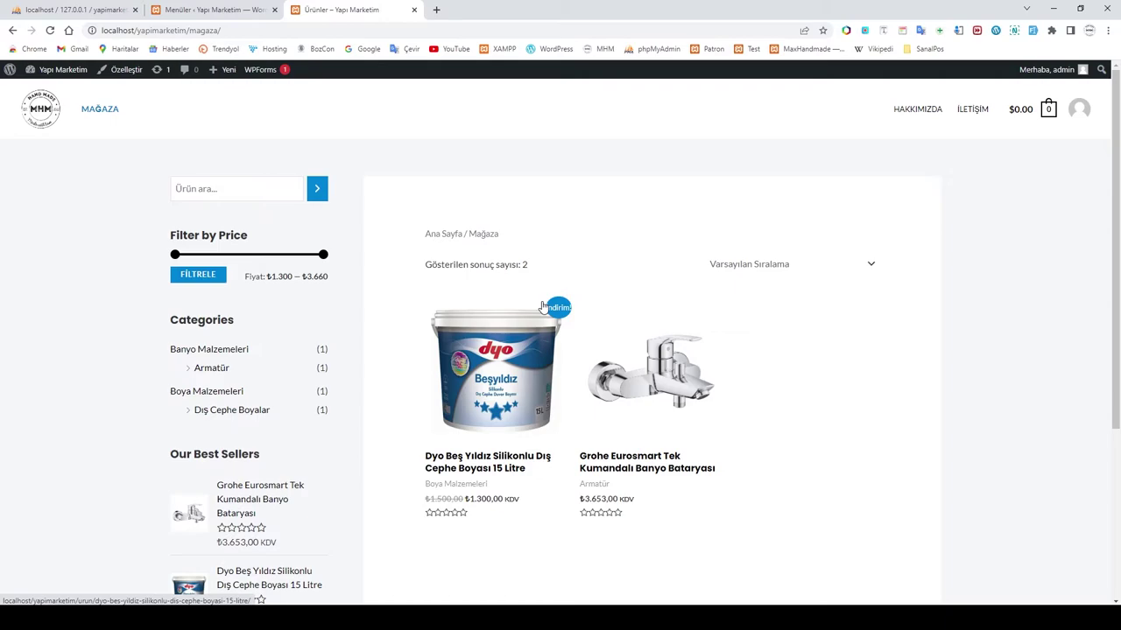
scroll(342, 380, "down", 2)
scroll(341, 380, "down", 1)
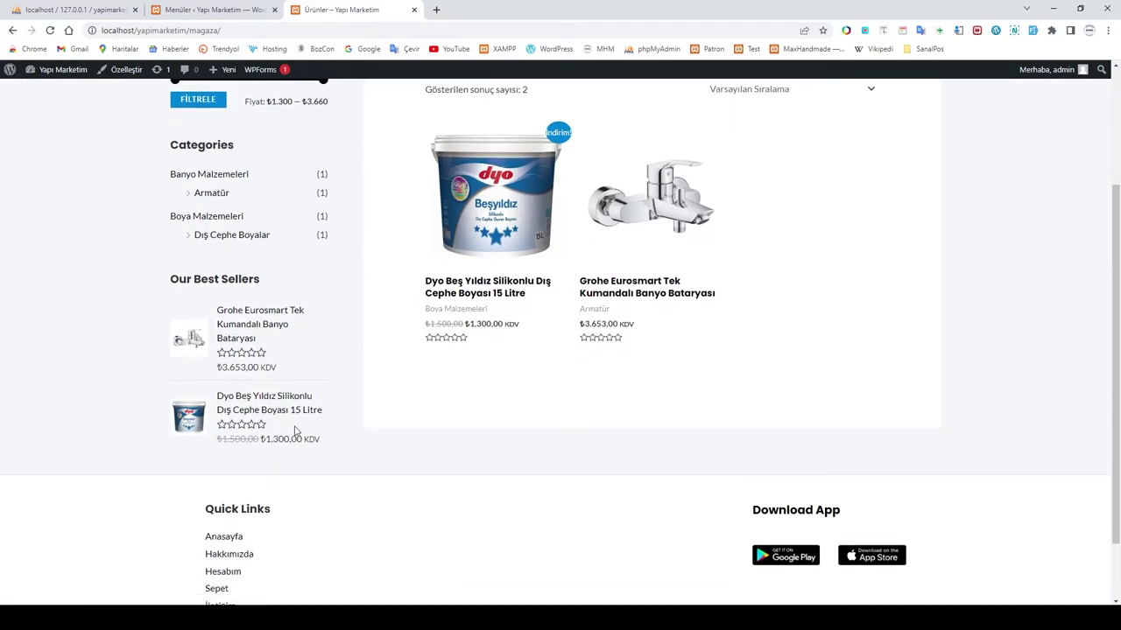
scroll(293, 436, "down", 2)
scroll(390, 393, "up", 5)
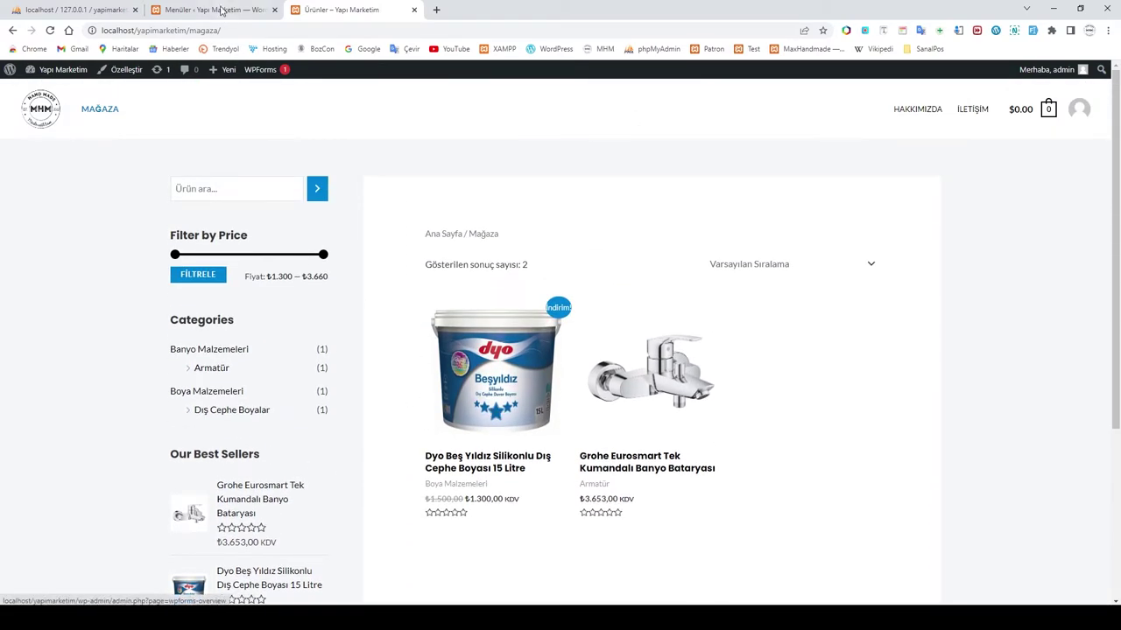
Step: Visit the Home page and the İletişim page from Quick Links, then return to Menus
left_click(210, 9)
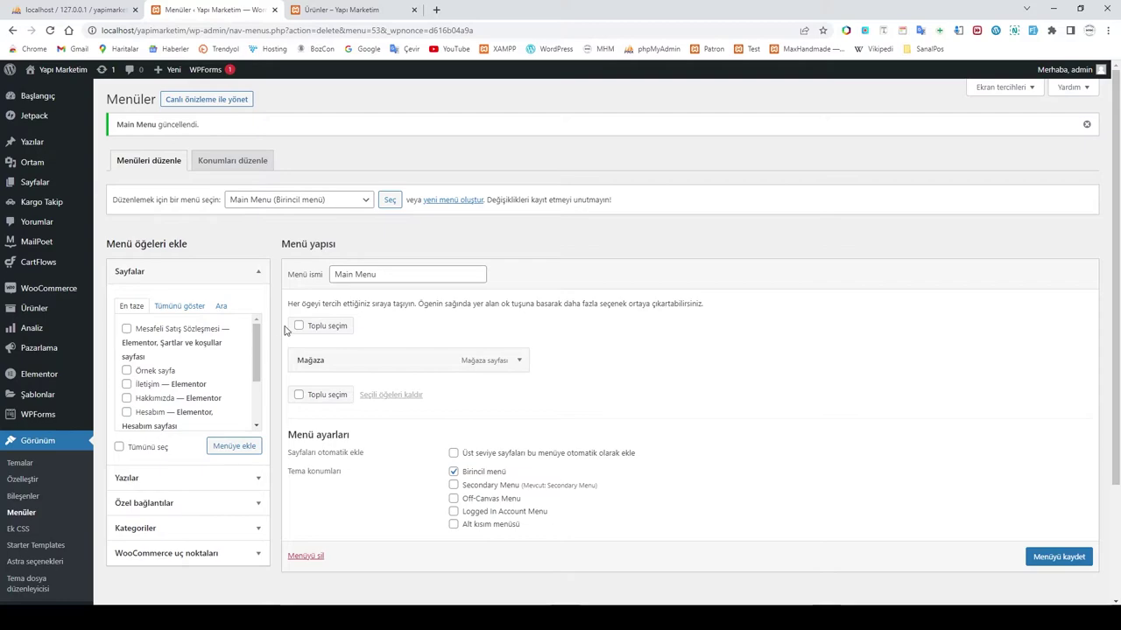
left_click(334, 10)
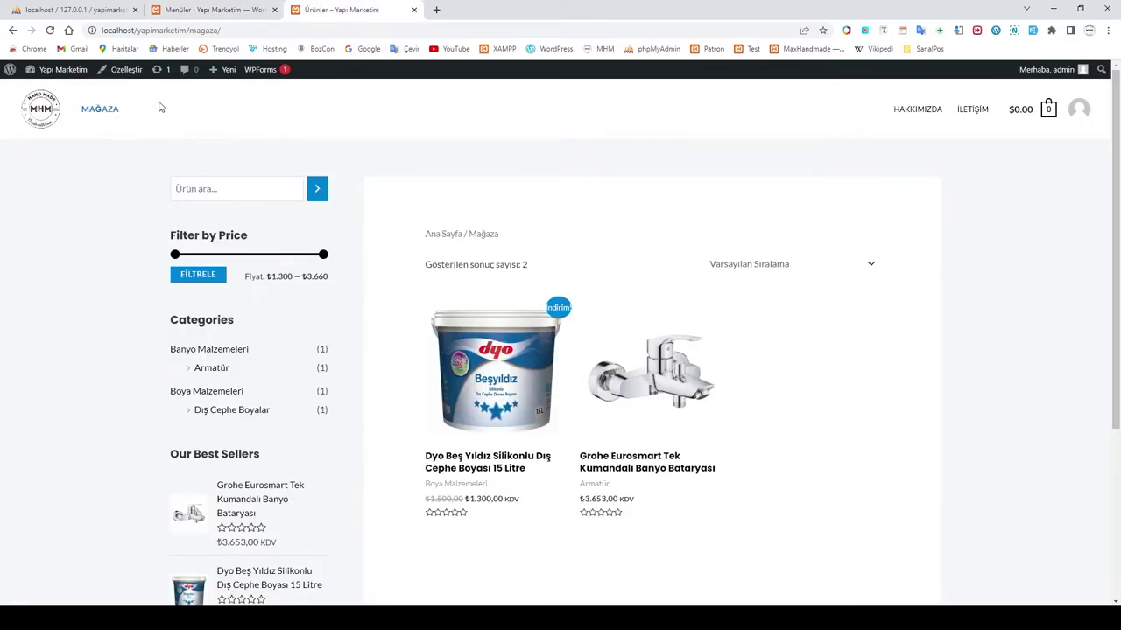
left_click(50, 114)
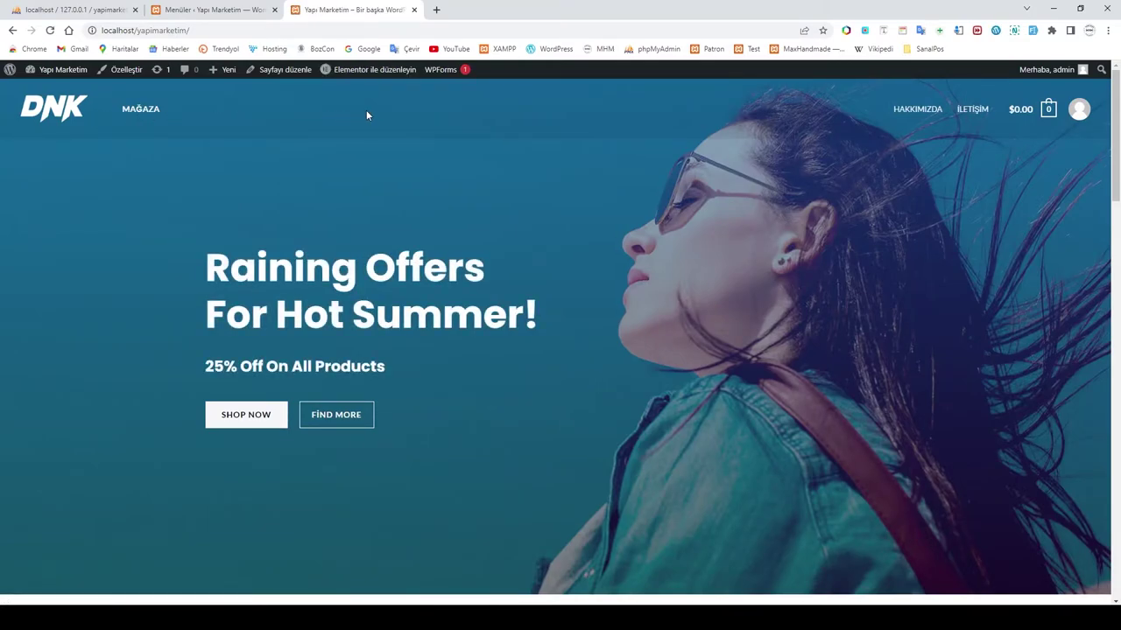
scroll(237, 183, "down", 20)
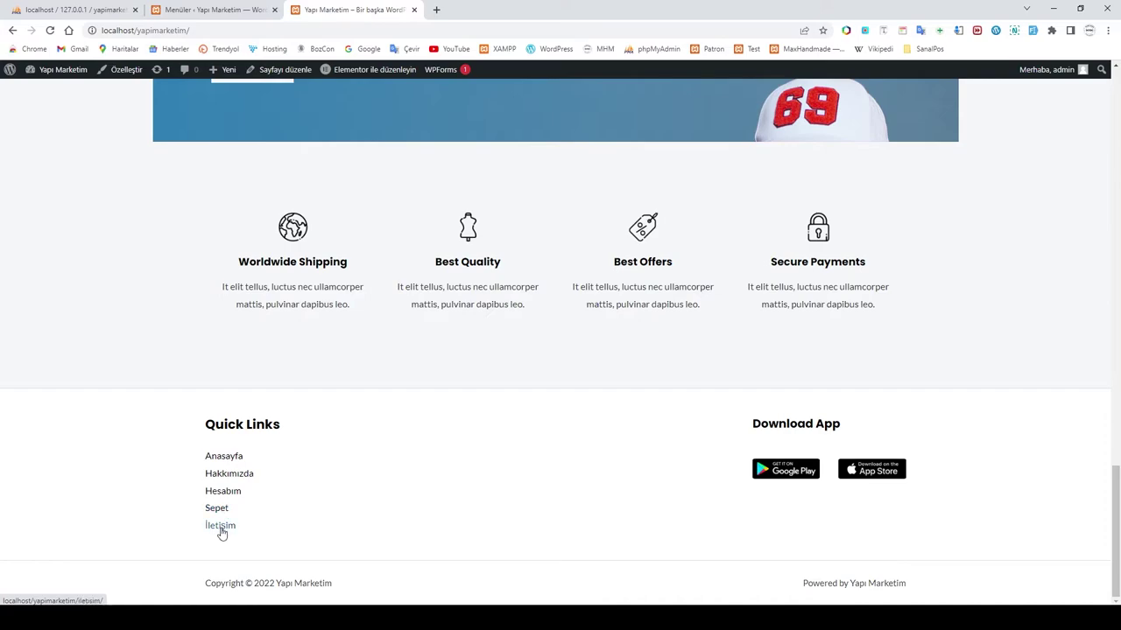
left_click(214, 527)
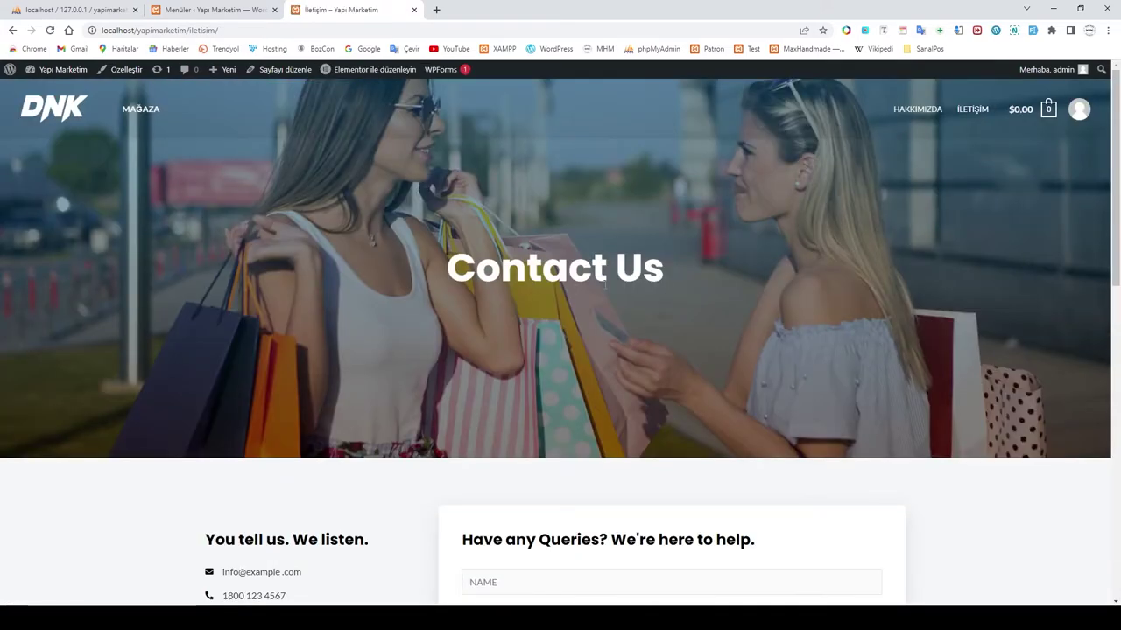
scroll(535, 404, "down", 5)
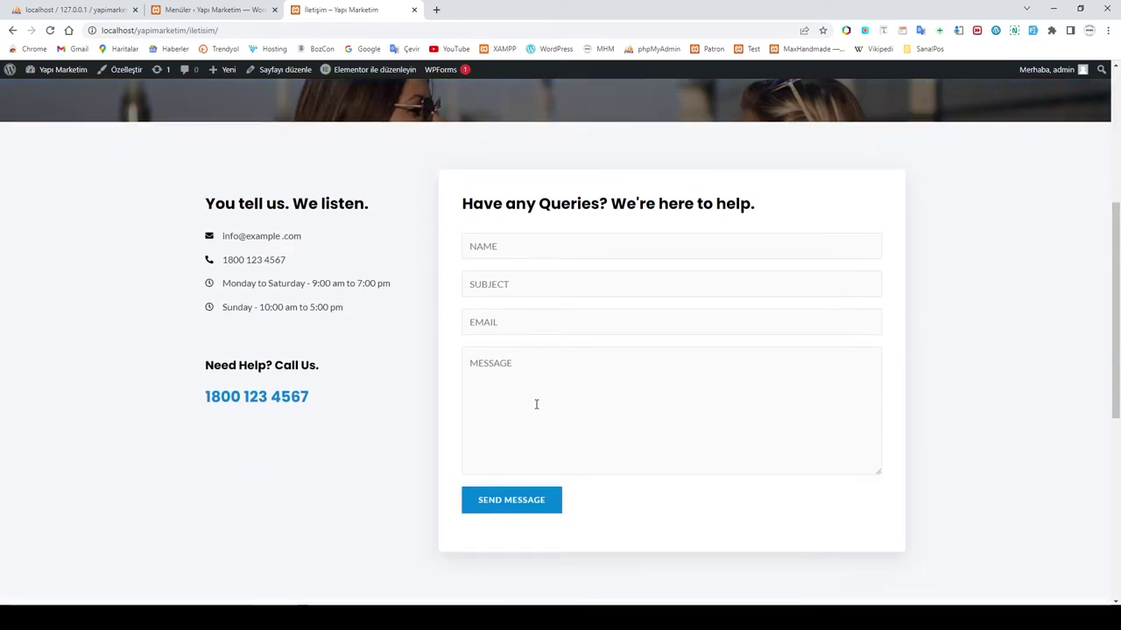
scroll(535, 405, "up", 5)
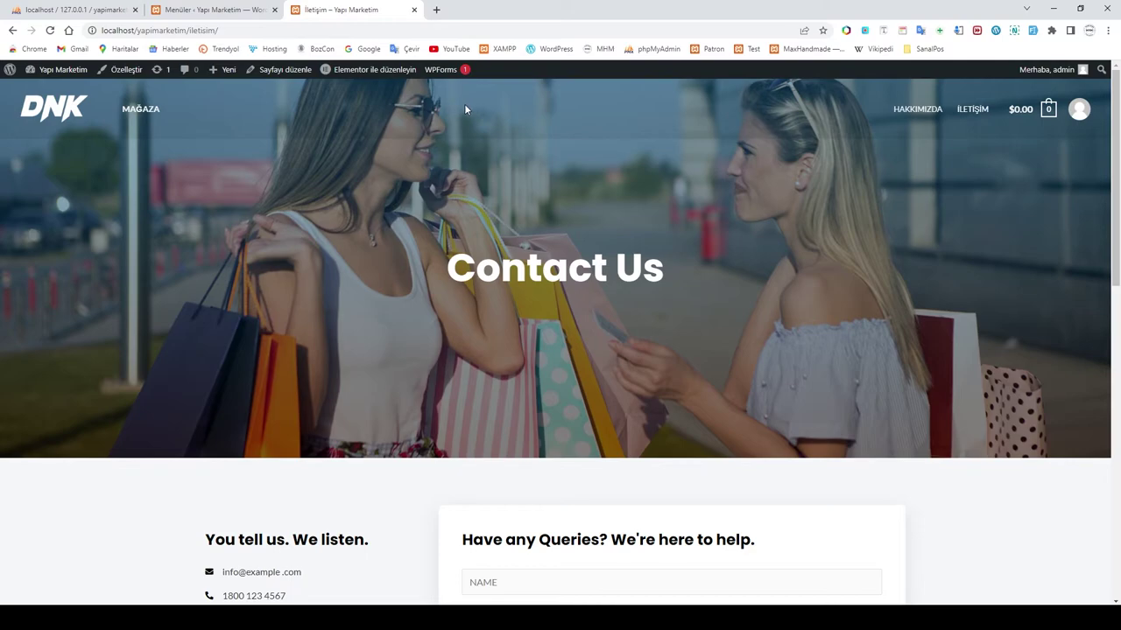
left_click(195, 12)
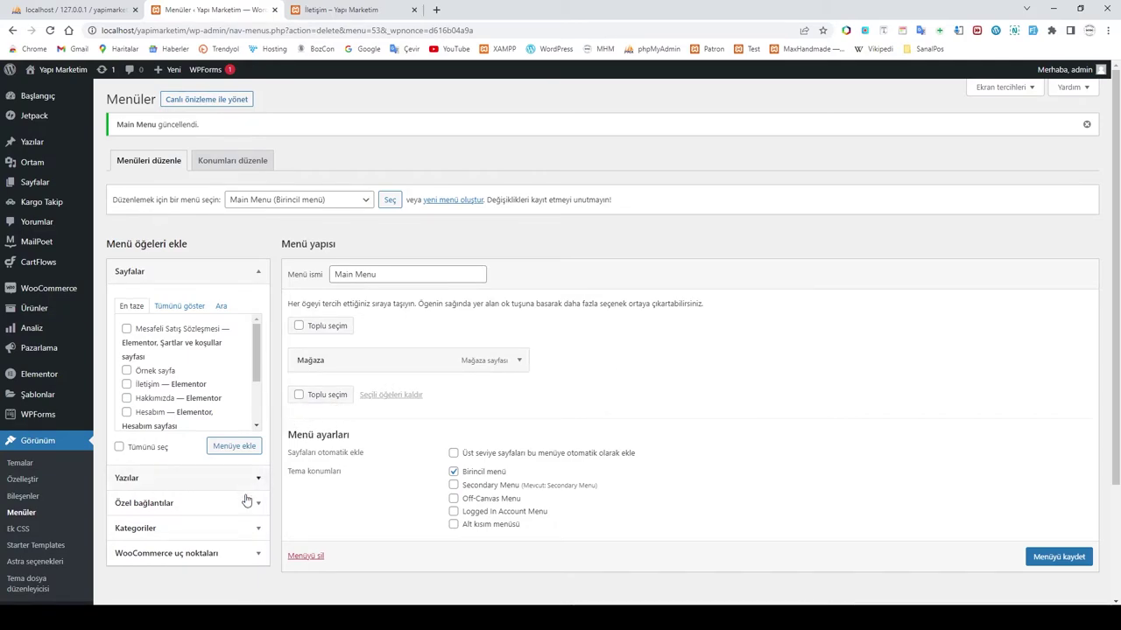
Step: Copy the Banyo Malzemeleri category page URL from the live shop
left_click(151, 504)
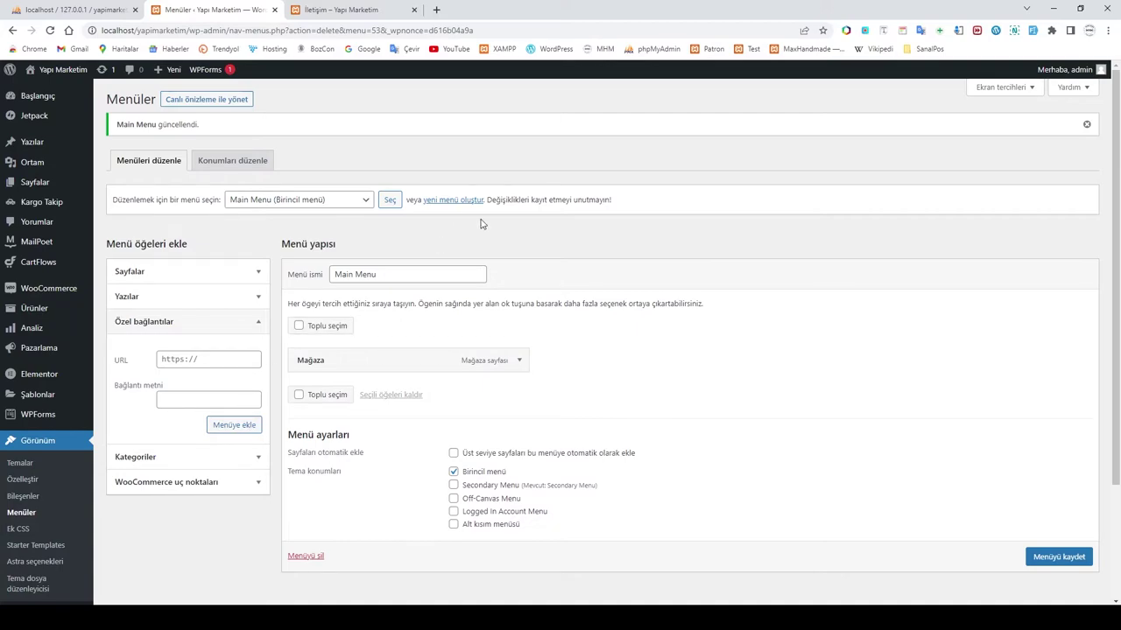
left_click(348, 10)
left_click(138, 108)
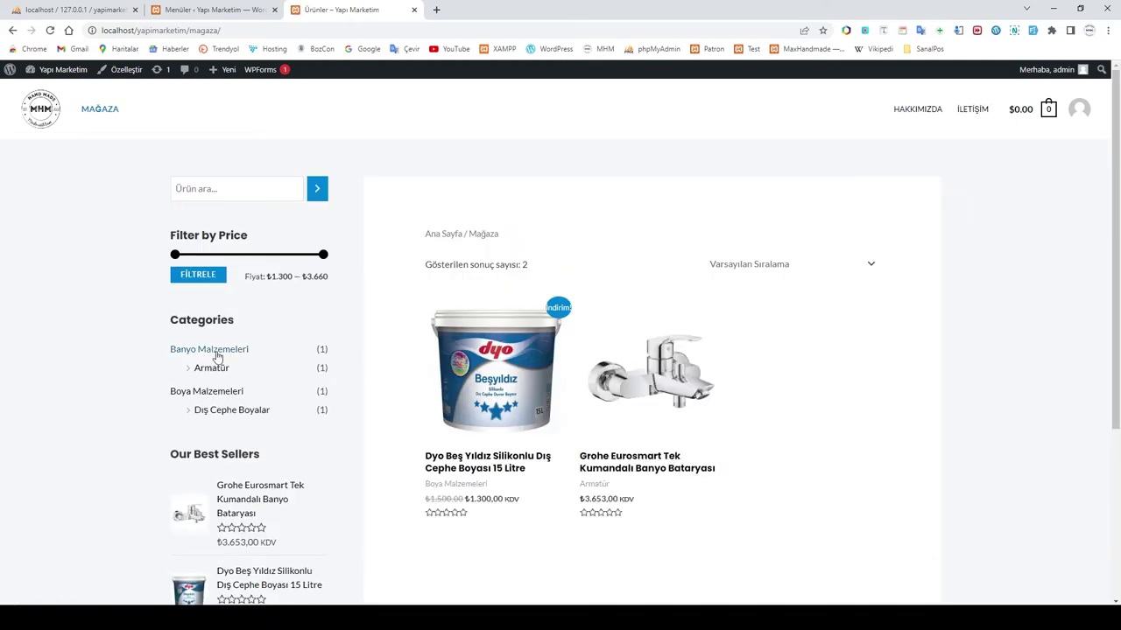
left_click(223, 353)
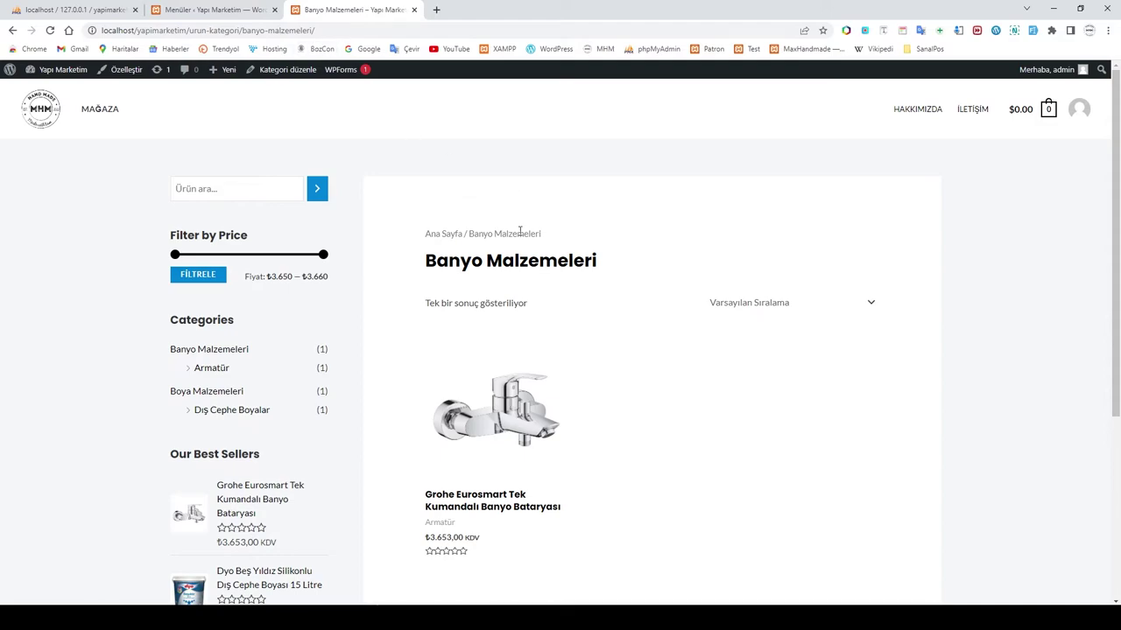
left_click(274, 31)
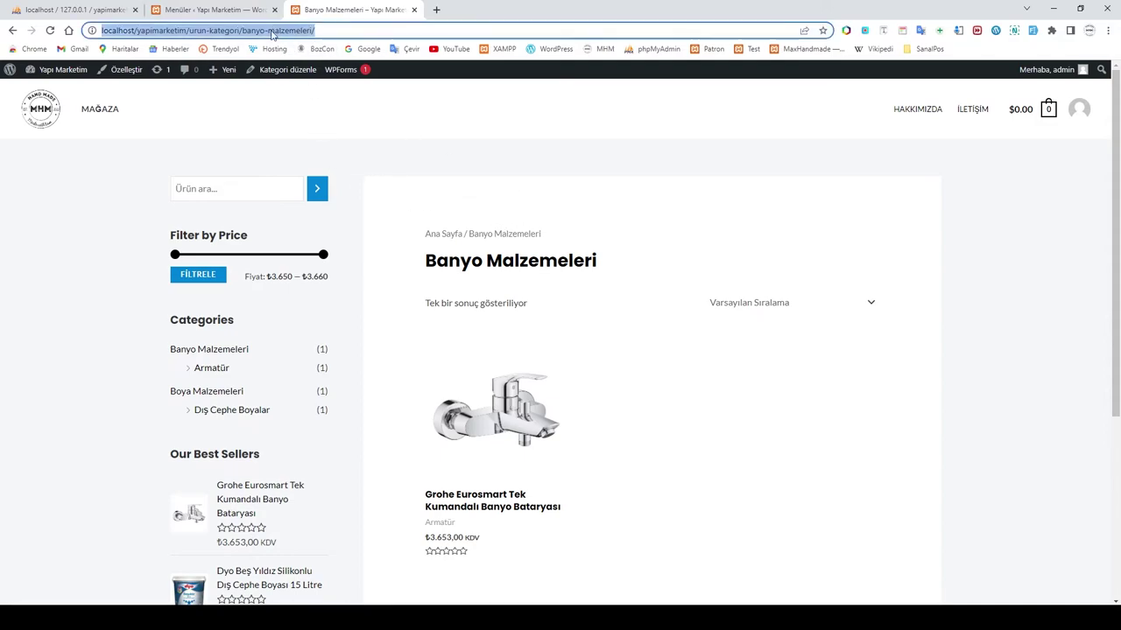
right_click(273, 32)
left_click(319, 114)
Step: Add a 'Banyo Malzemeleri' custom link with that URL to the Main Menu
left_click(215, 10)
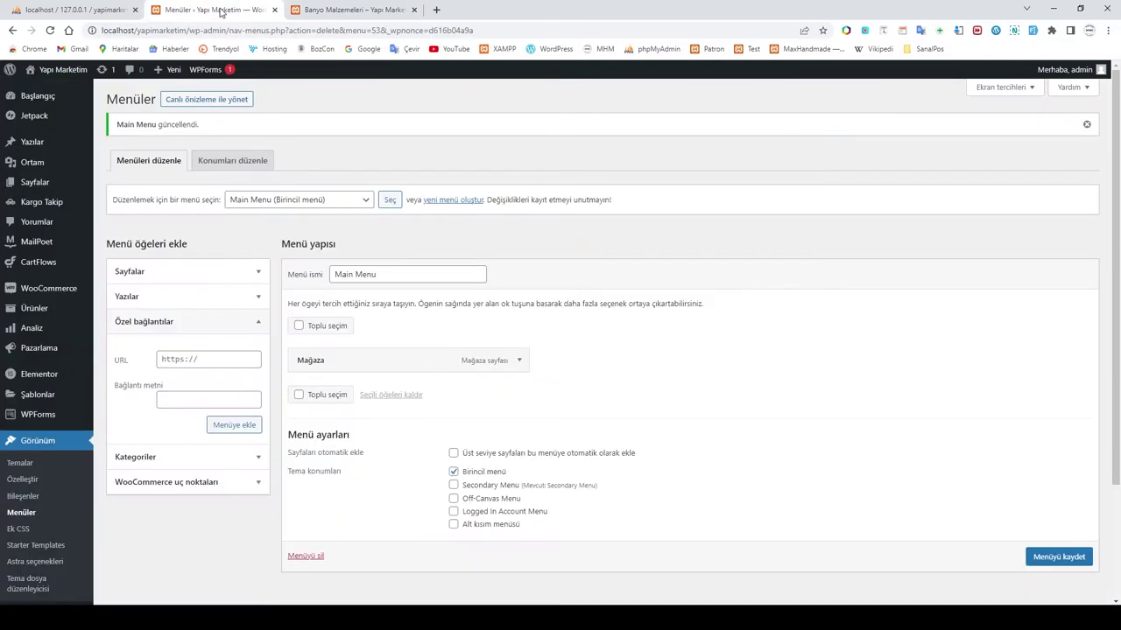
left_click(223, 359)
key("ctrl+v")
left_click(189, 400)
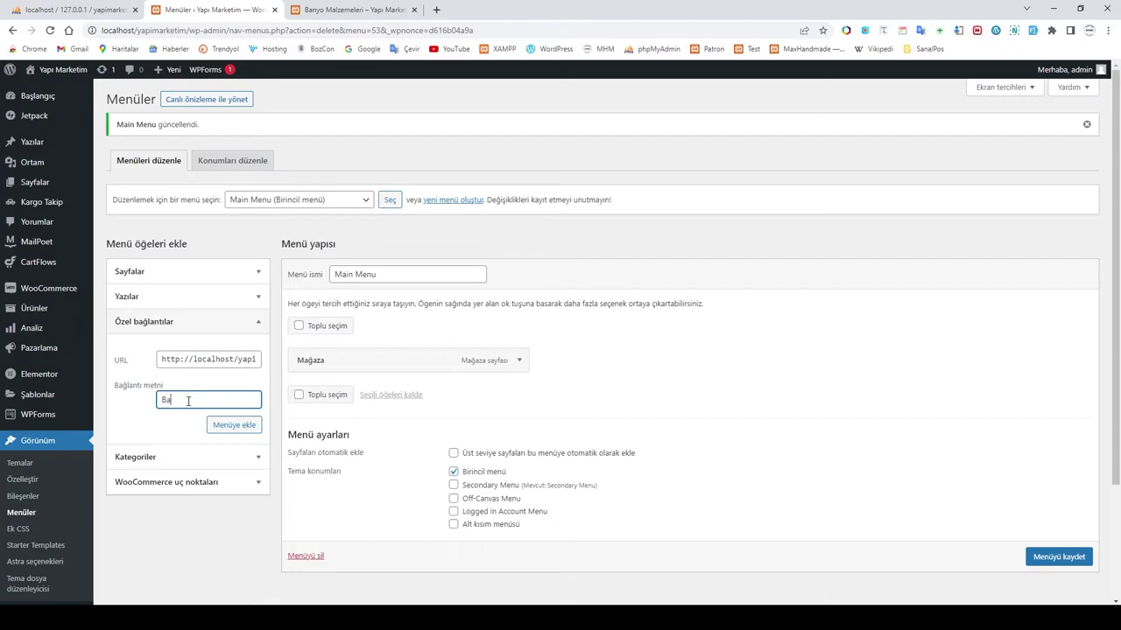
type("Banyo Malzemeleri")
left_click(248, 425)
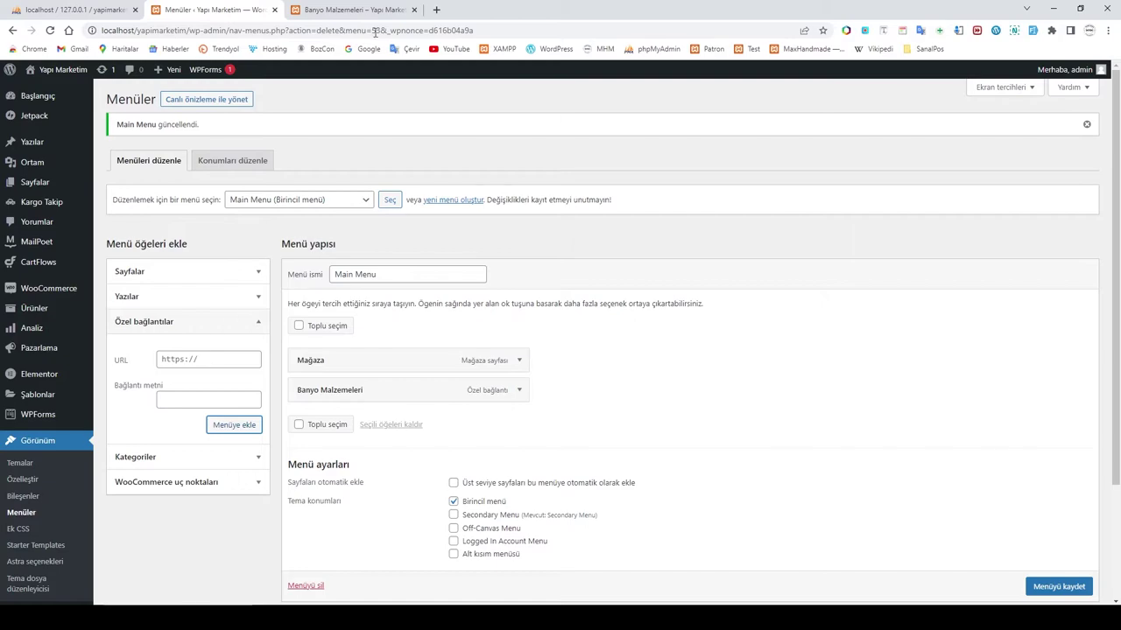
left_click(339, 13)
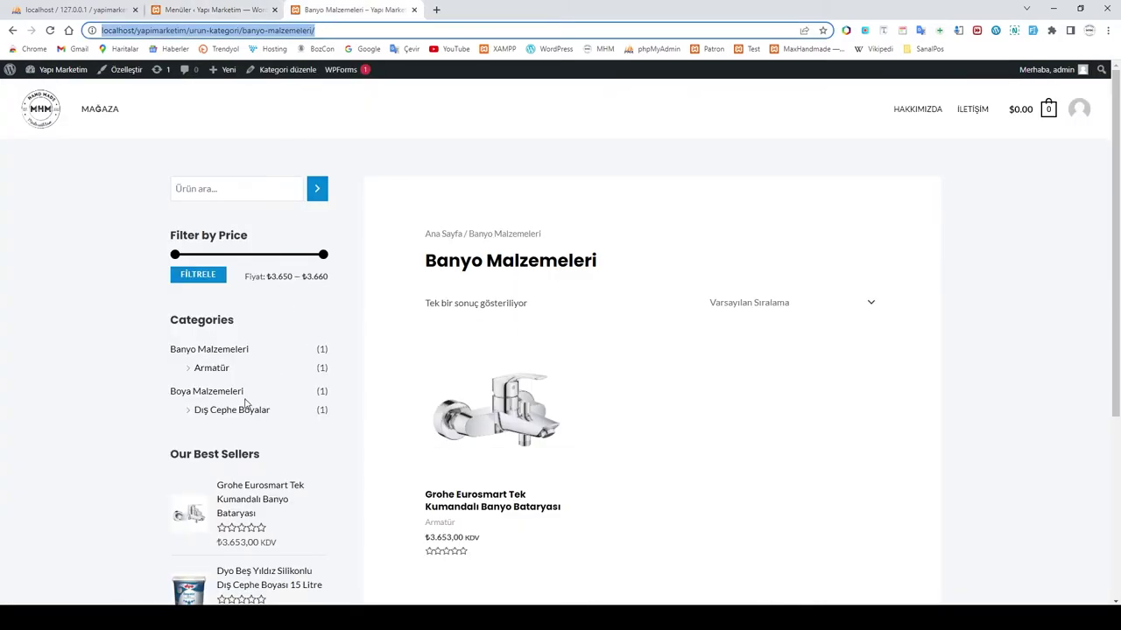
Step: Add a 'Boya Malzemeleri' custom link to its category page URL and save the Main Menu
left_click(208, 394)
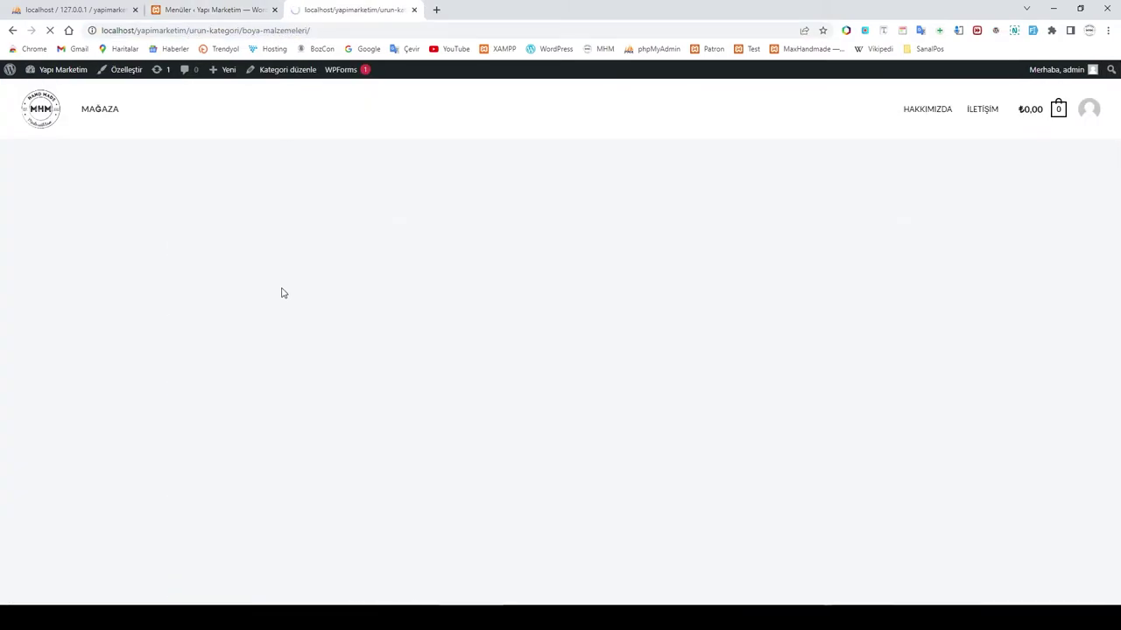
left_click(290, 31)
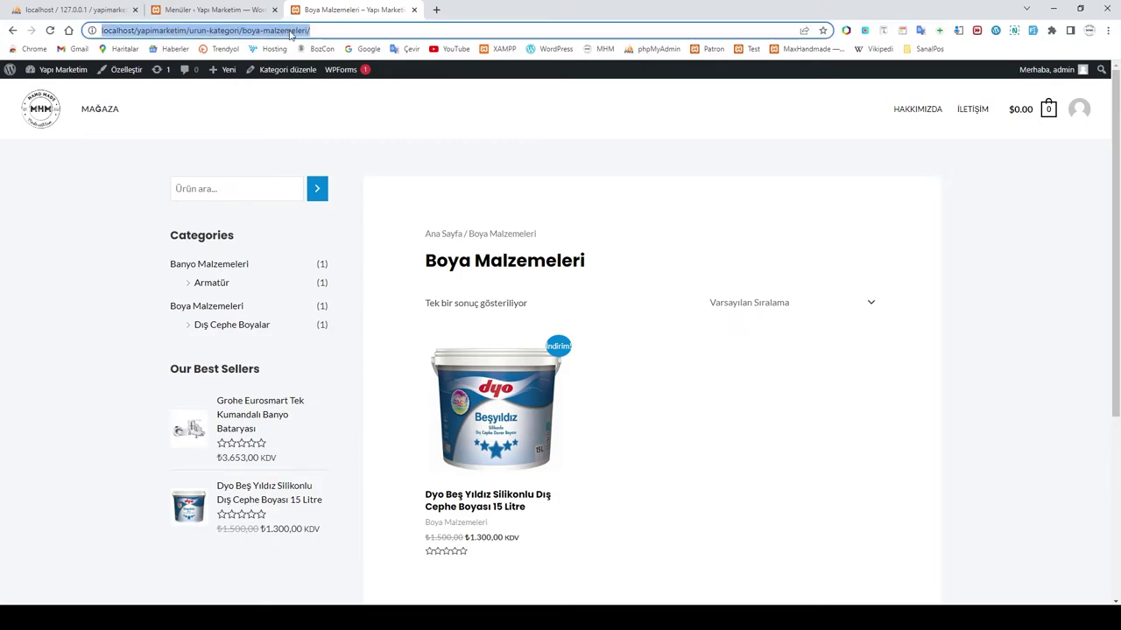
left_click(210, 10)
left_click(205, 358)
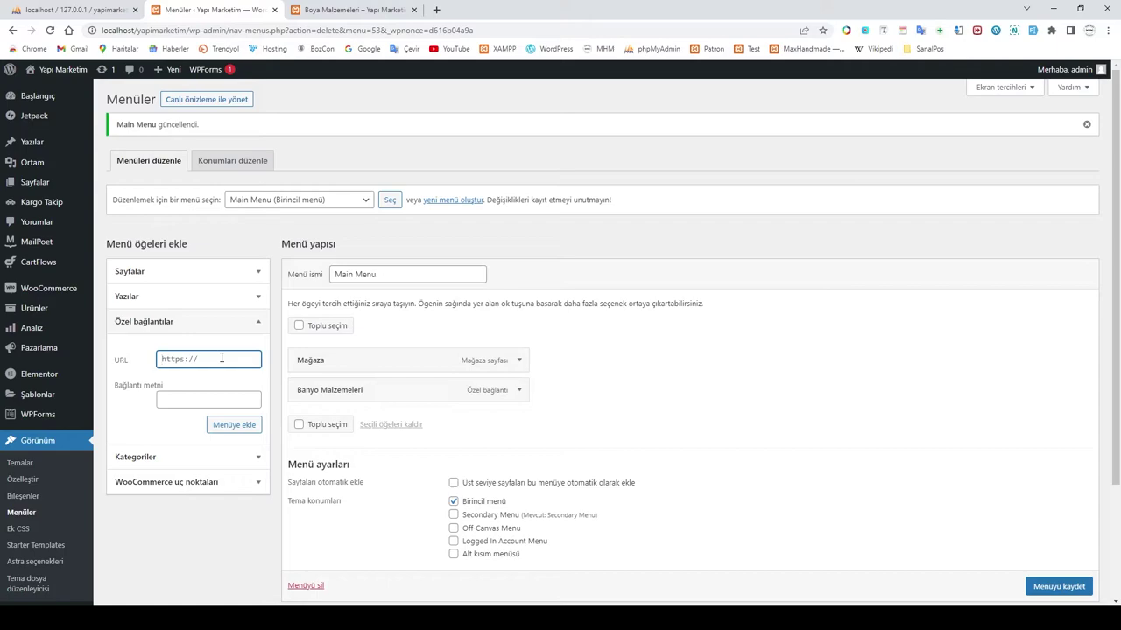
key("ctrl+v")
left_click(168, 401)
type("Boya")
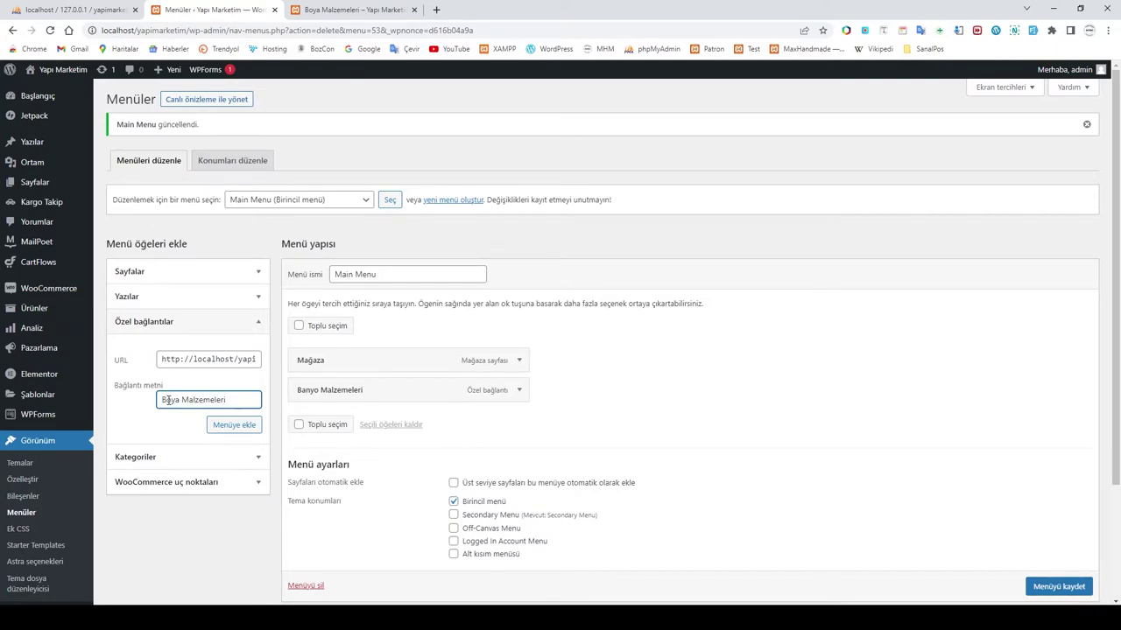
left_click(234, 425)
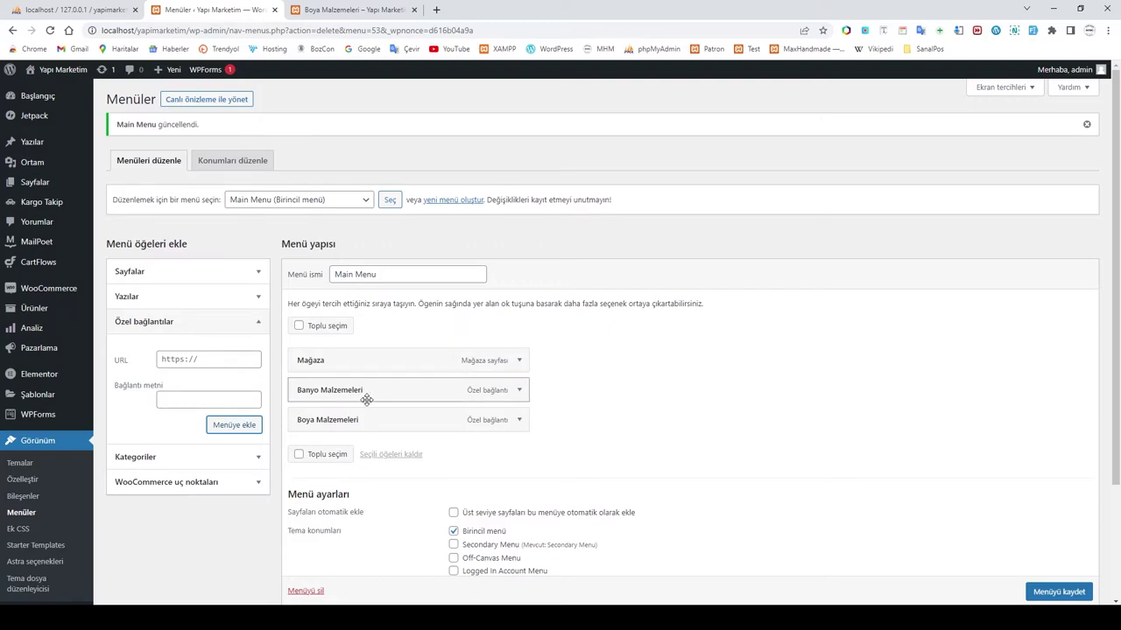
scroll(1038, 592, "down", 1)
left_click(1038, 590)
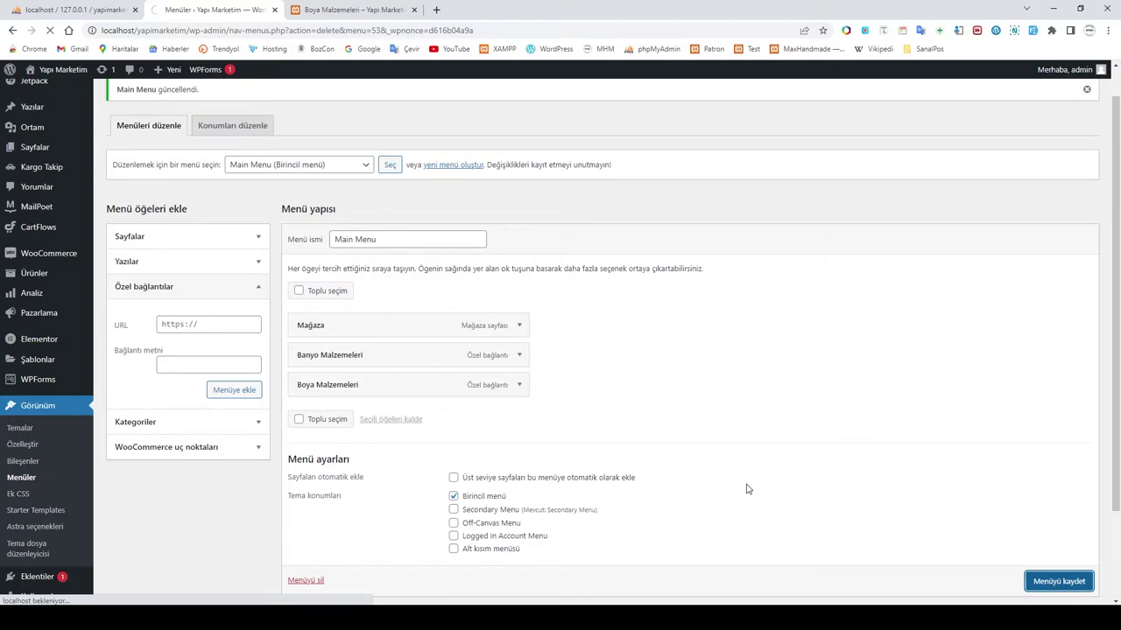
Step: On the live store, open the Banyo Malzemeleri and Boya Malzemeleri header links to check their pages
left_click(337, 10)
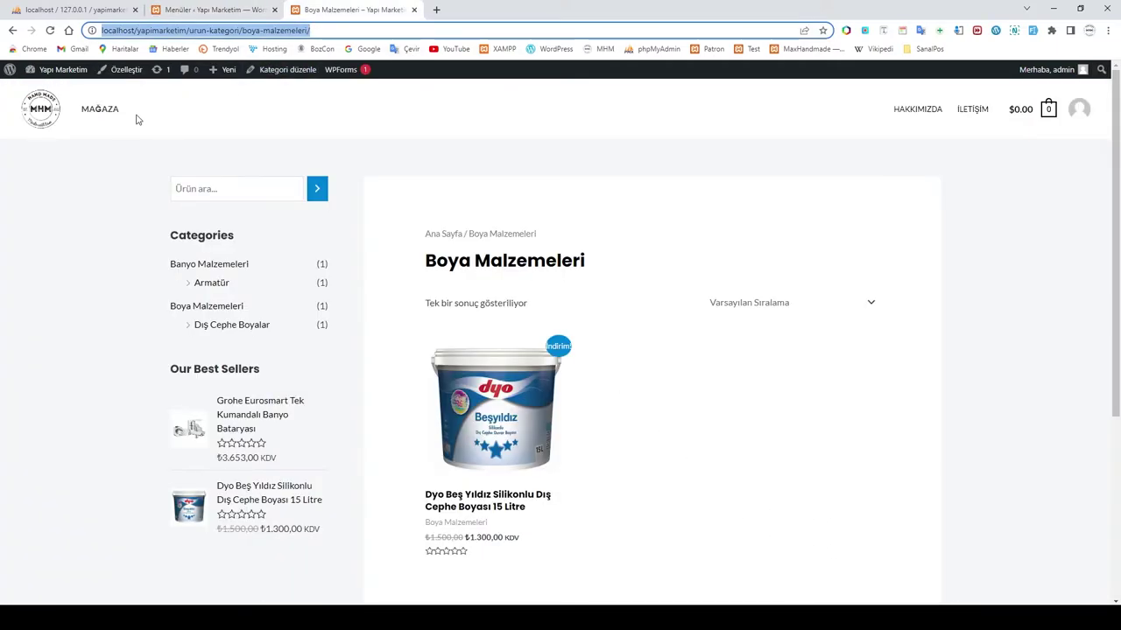
left_click(47, 117)
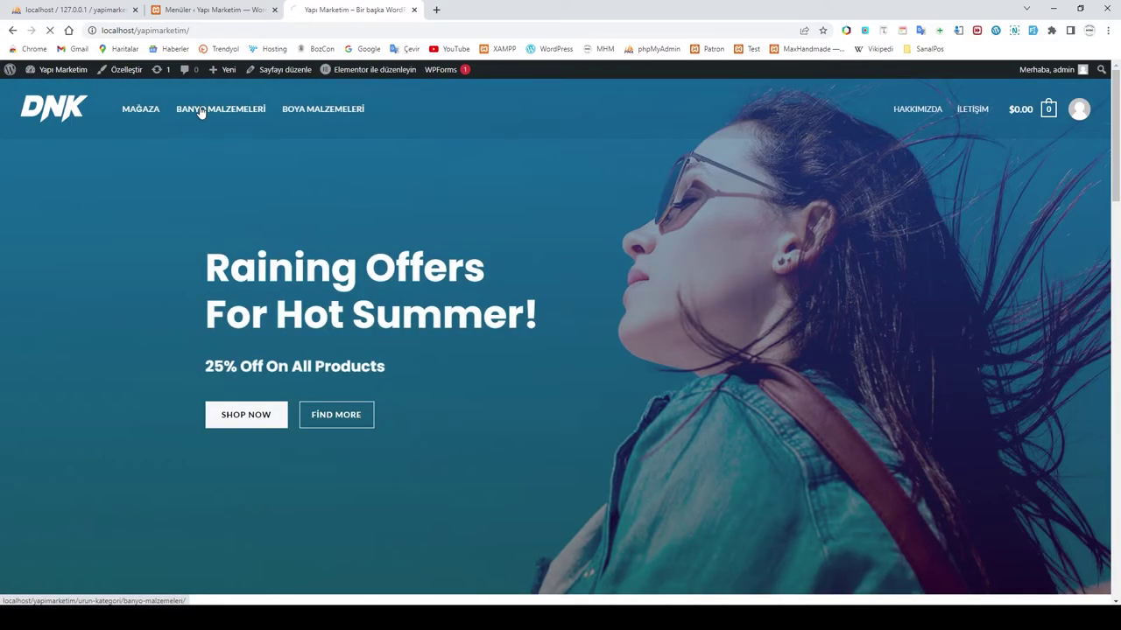
left_click(200, 111)
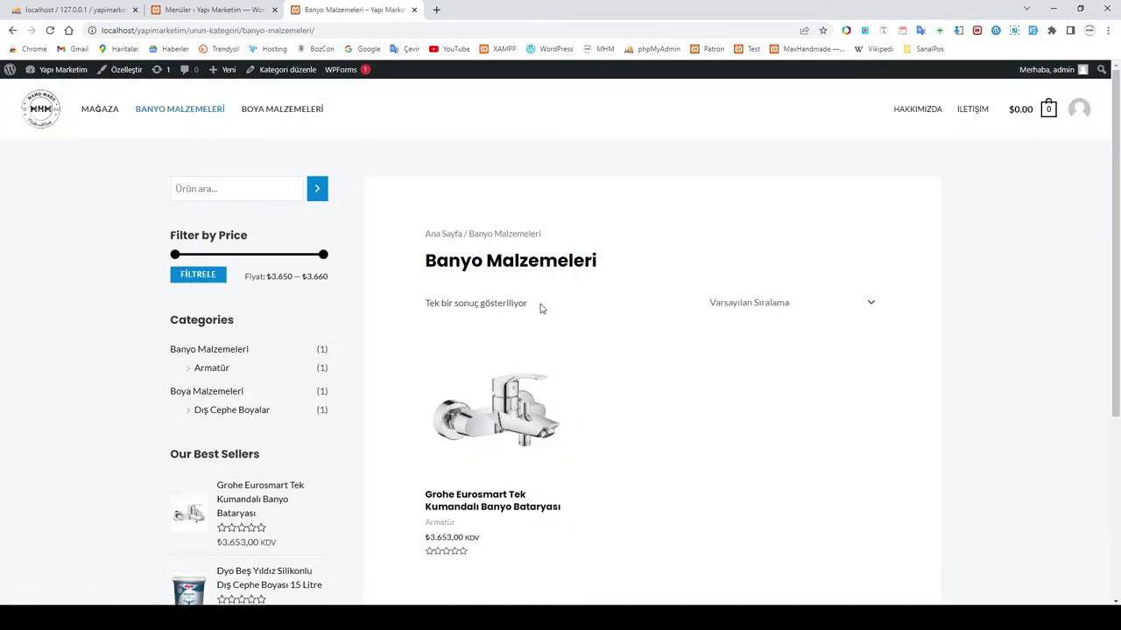
scroll(575, 368, "down", 1)
scroll(575, 368, "down", 3)
scroll(572, 365, "up", 4)
left_click(281, 110)
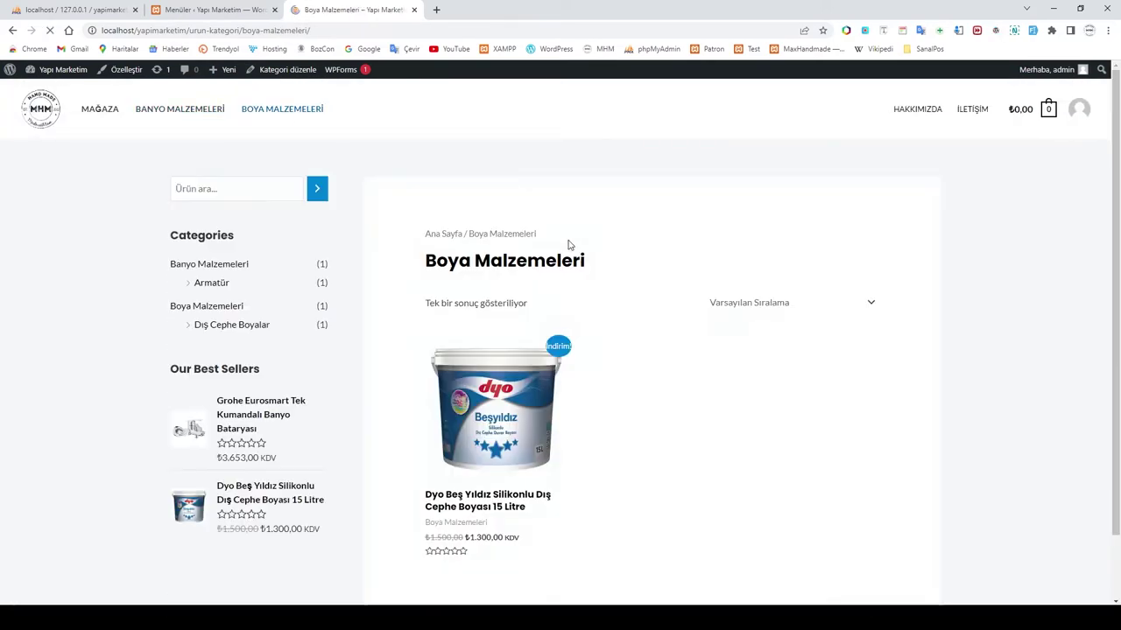
scroll(554, 430, "down", 3)
scroll(553, 430, "up", 3)
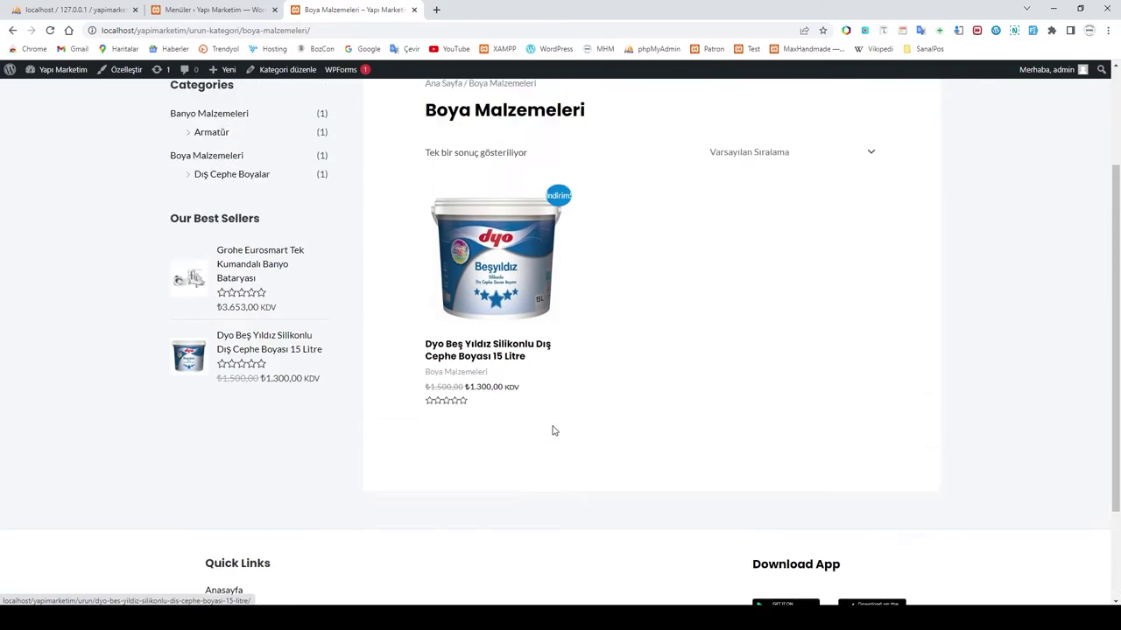
left_click(203, 10)
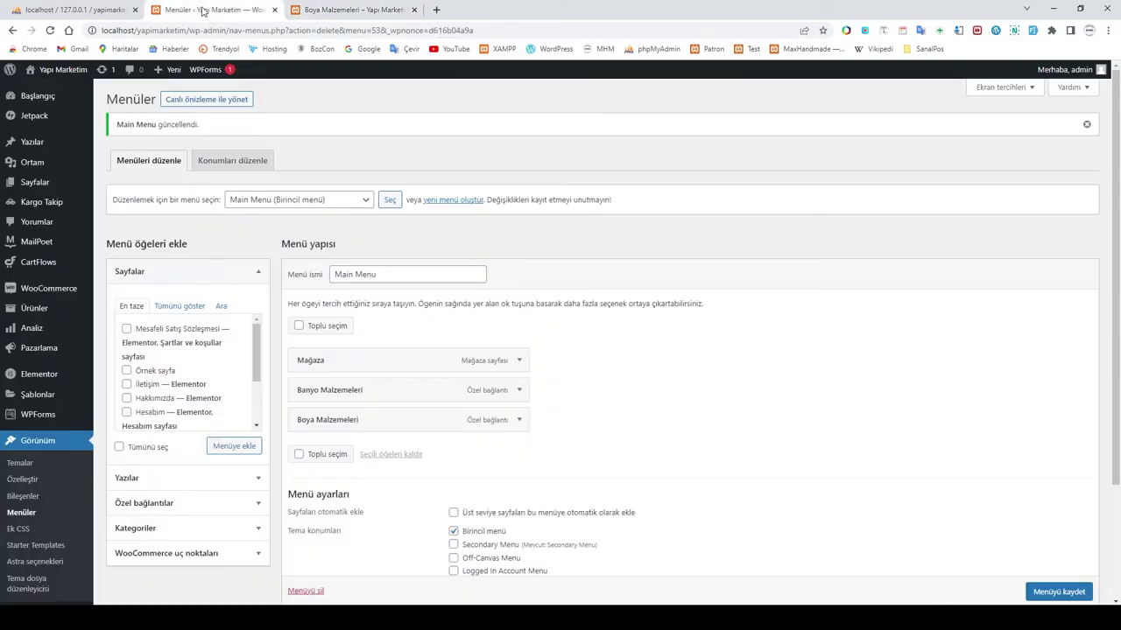
Step: Load the Quick Links menu, rename it to 'Hızlı Ulaş', and save
left_click(310, 204)
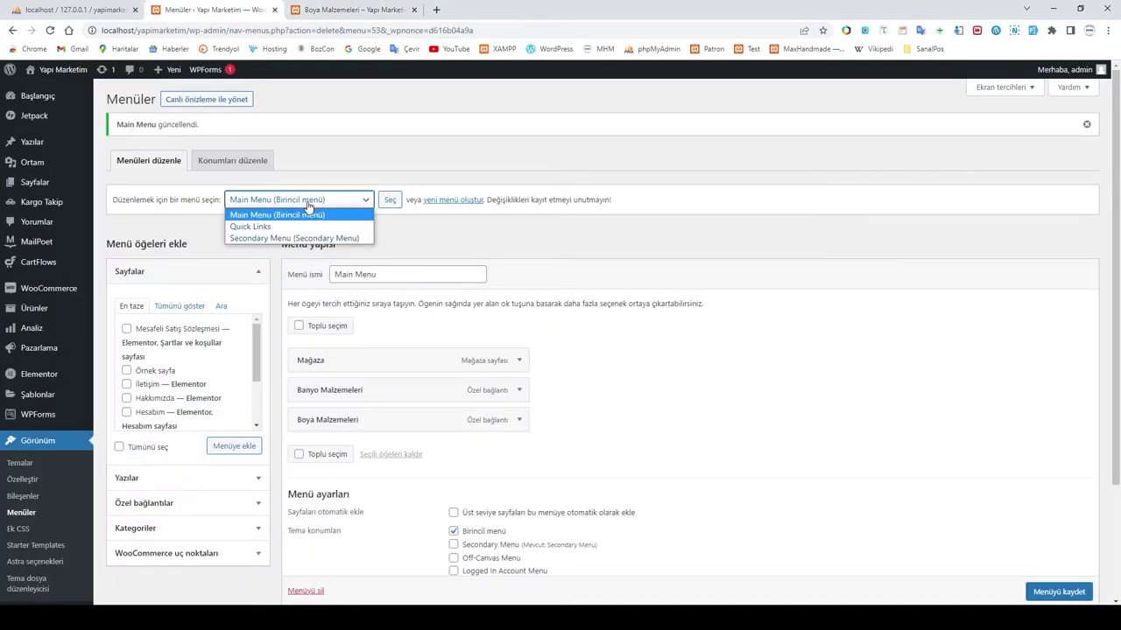
left_click(265, 222)
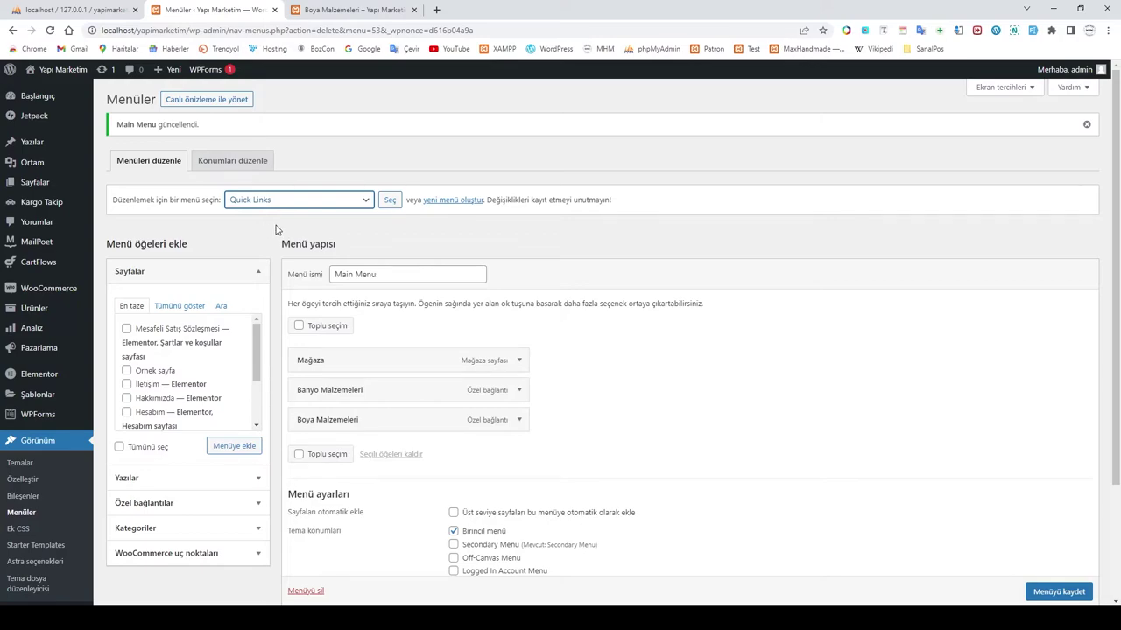
left_click(392, 201)
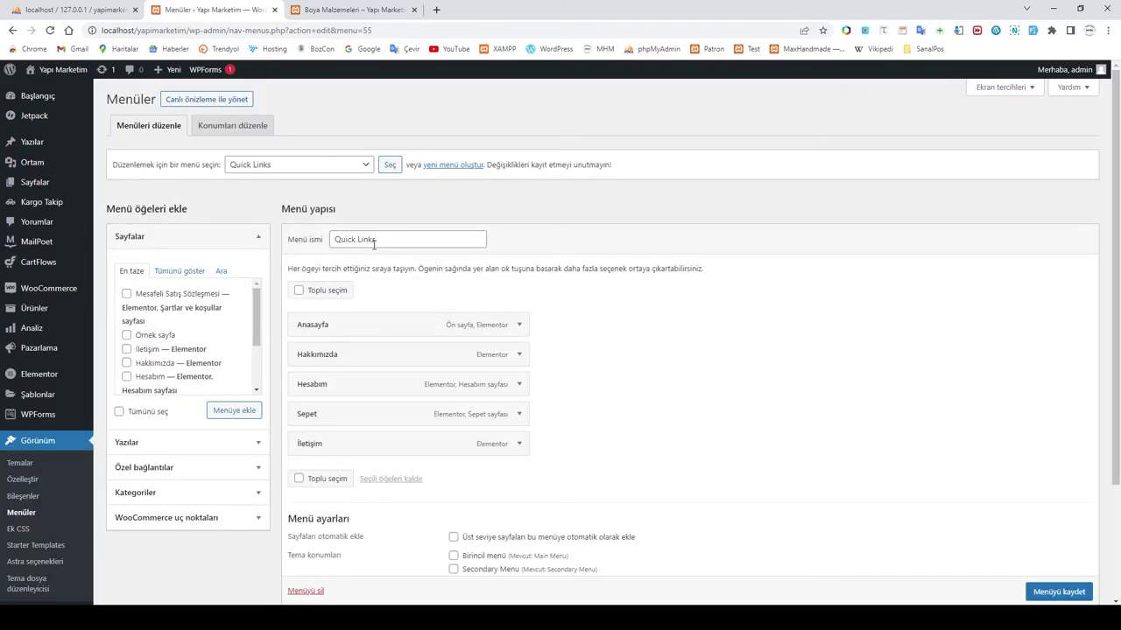
left_click(392, 240)
left_click_drag(391, 240, 277, 245)
type("Hızl")
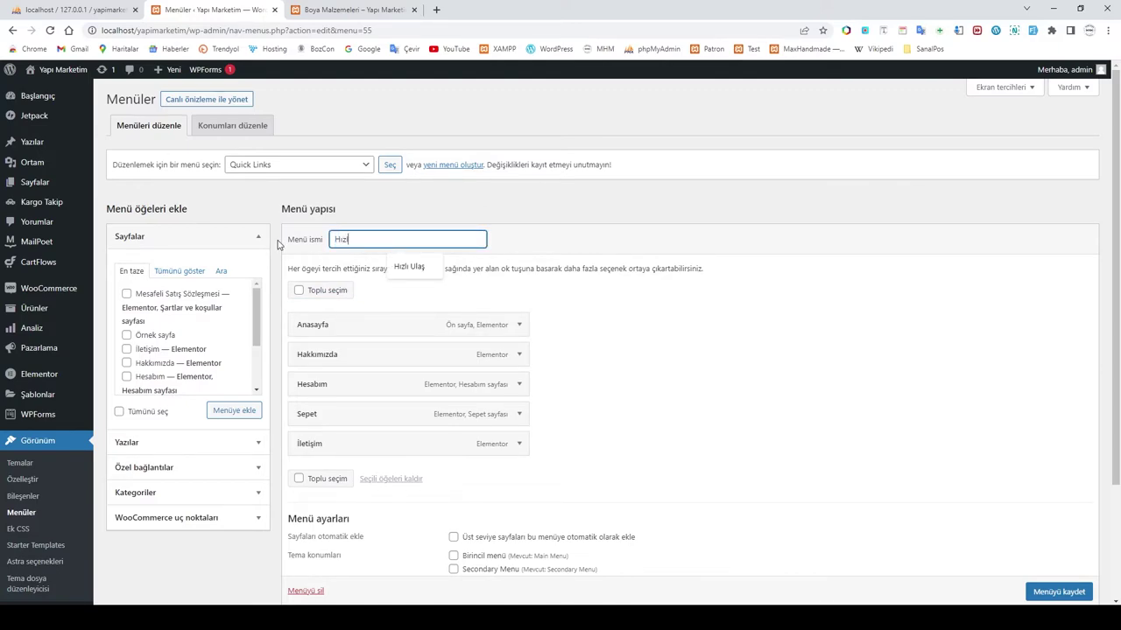
type("ı Ulaş")
left_click(406, 273)
left_click(1058, 592)
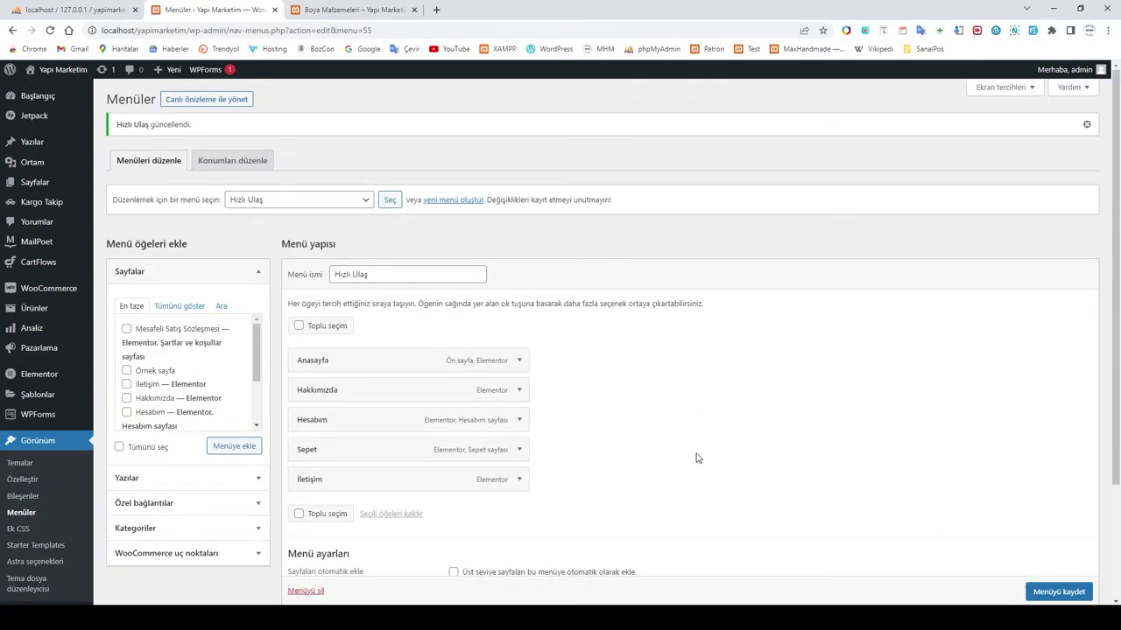
scroll(698, 456, "down", 1)
scroll(668, 460, "up", 1)
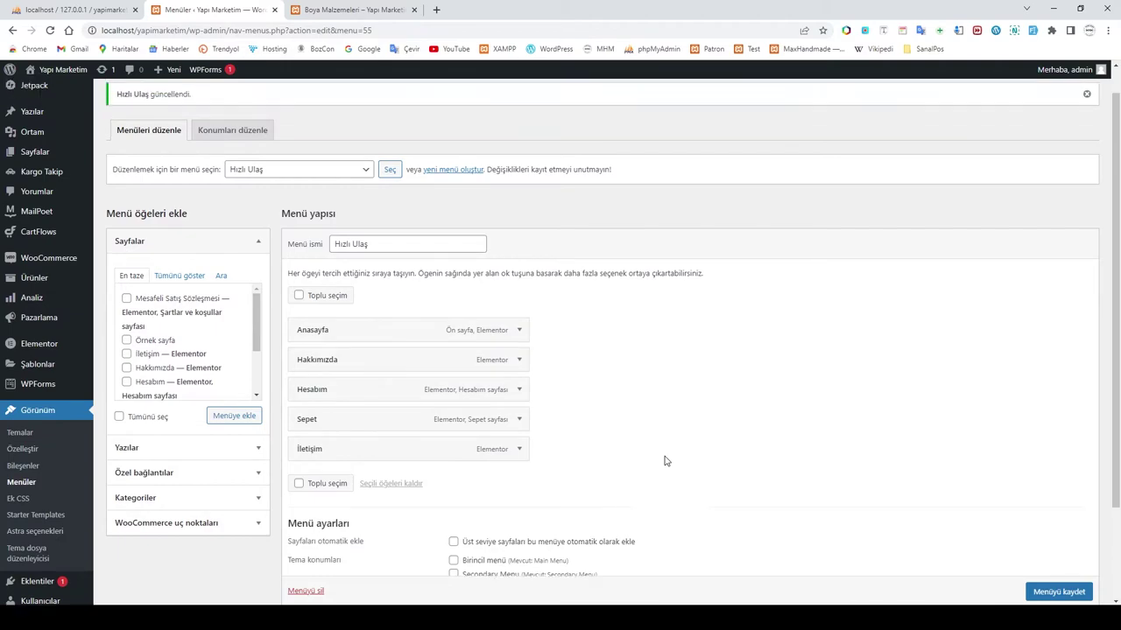
Step: Refresh the shop page to check the footer, then save the Hızlı Ulaş menu again
left_click(318, 10)
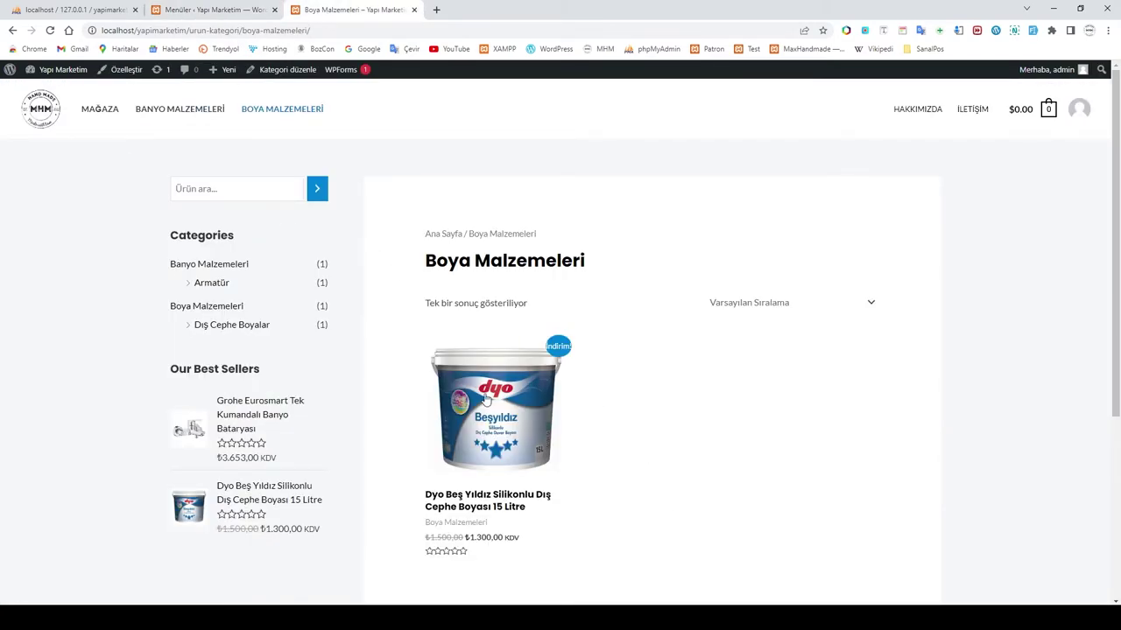
scroll(485, 430, "down", 5)
left_click(49, 30)
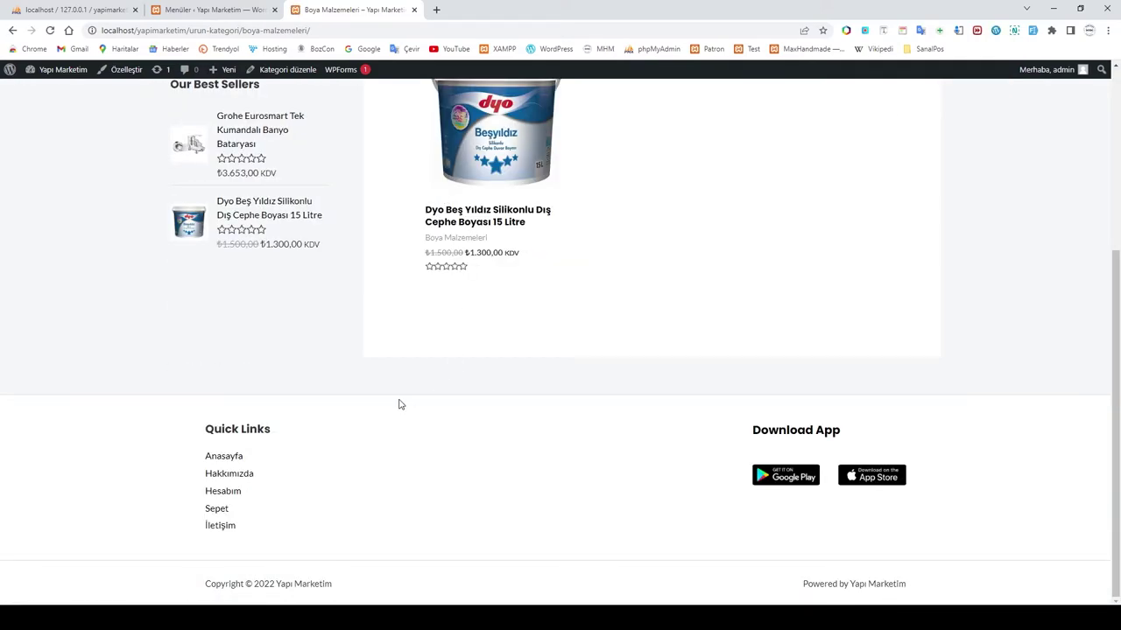
left_click(216, 9)
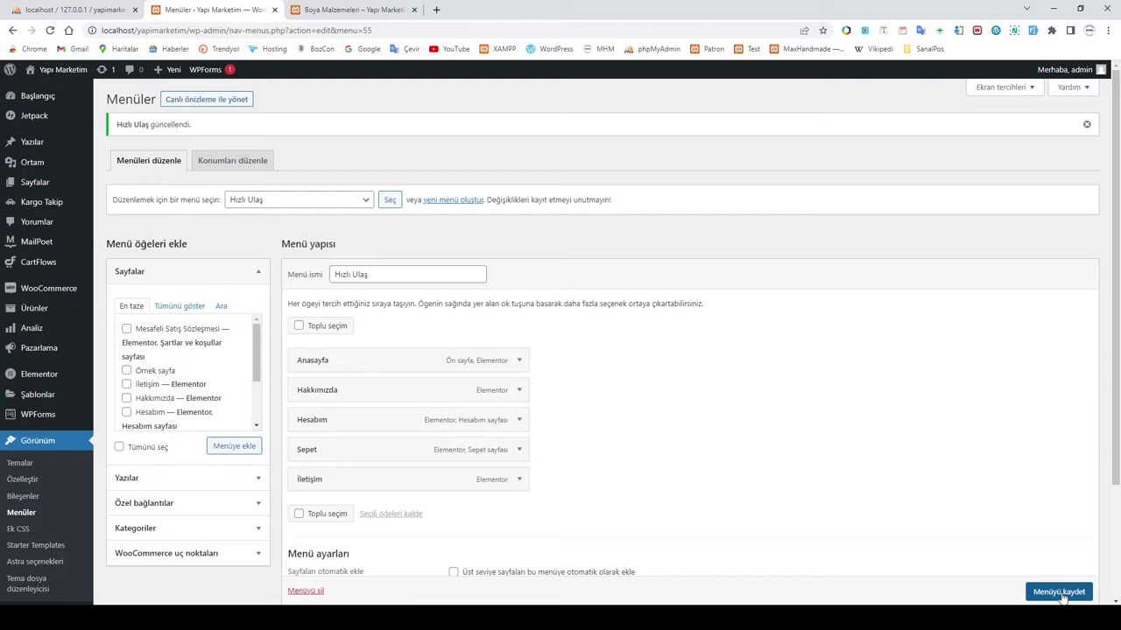
scroll(1062, 596, "down", 1)
left_click(1062, 595)
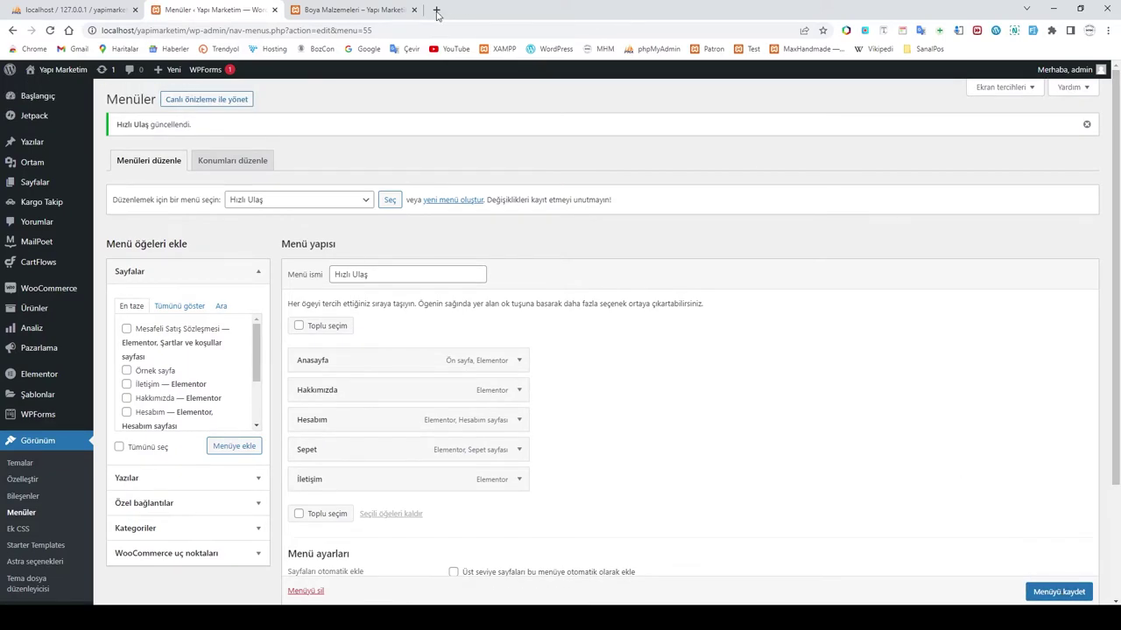
Step: Reload the shop page to confirm the footer update, ending on the Boya Malzemeleri page
left_click(353, 11)
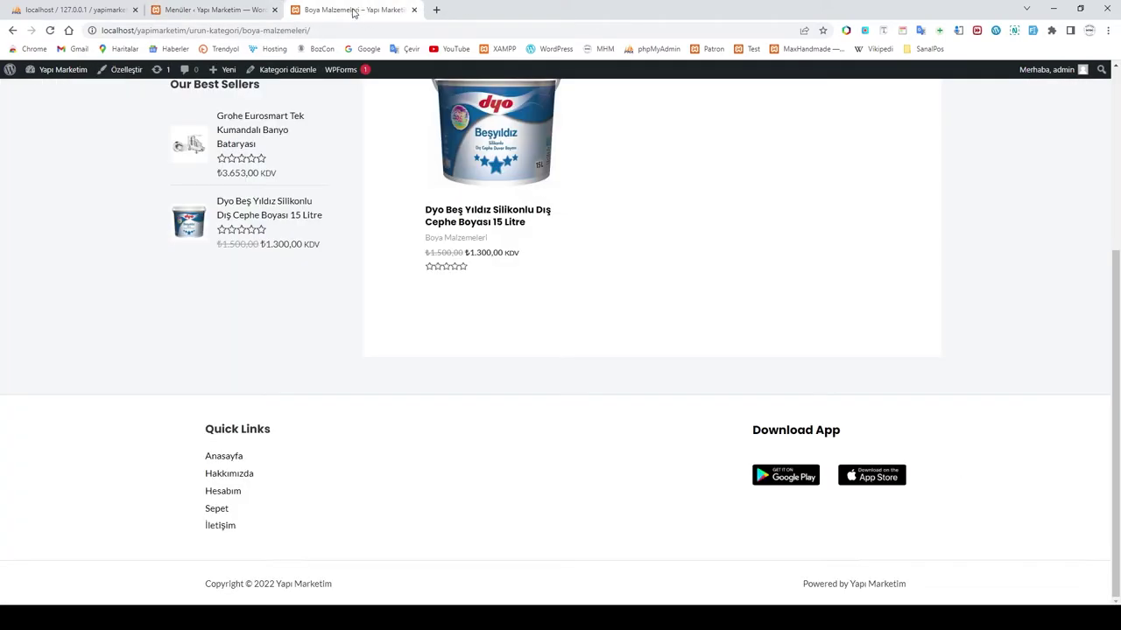
left_click(194, 11)
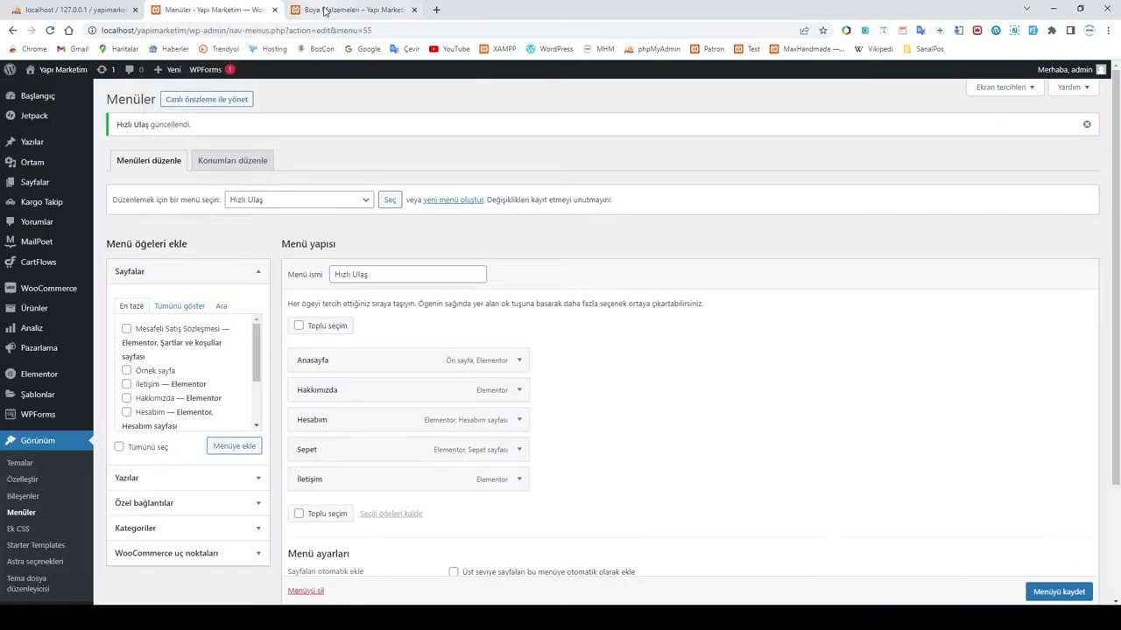
left_click(346, 10)
left_click(52, 33)
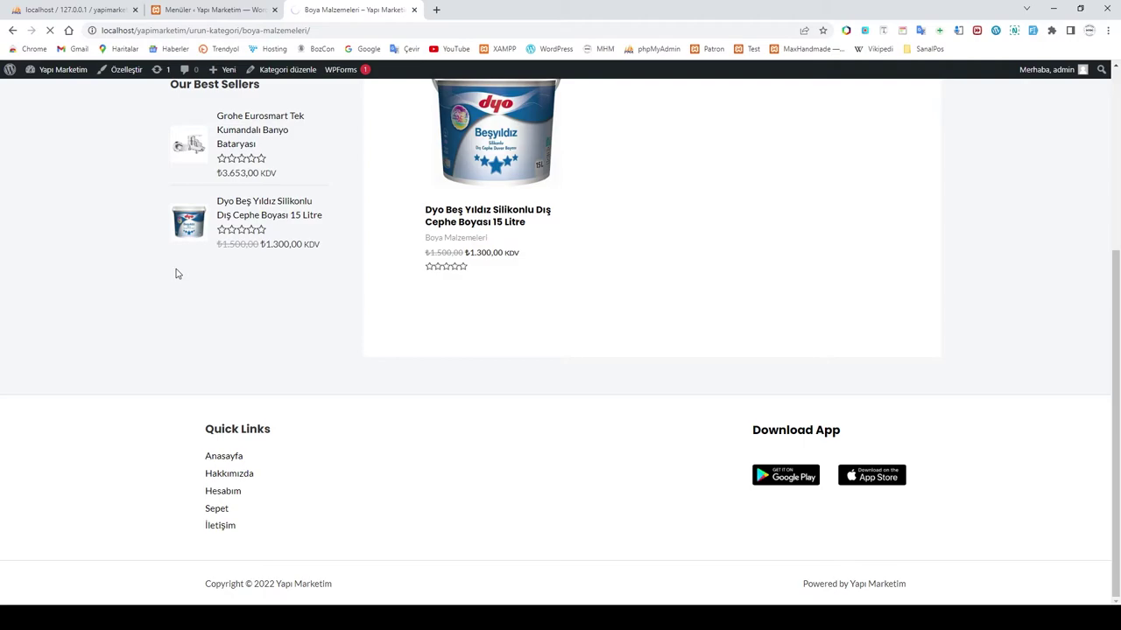
scroll(176, 274, "up", 4)
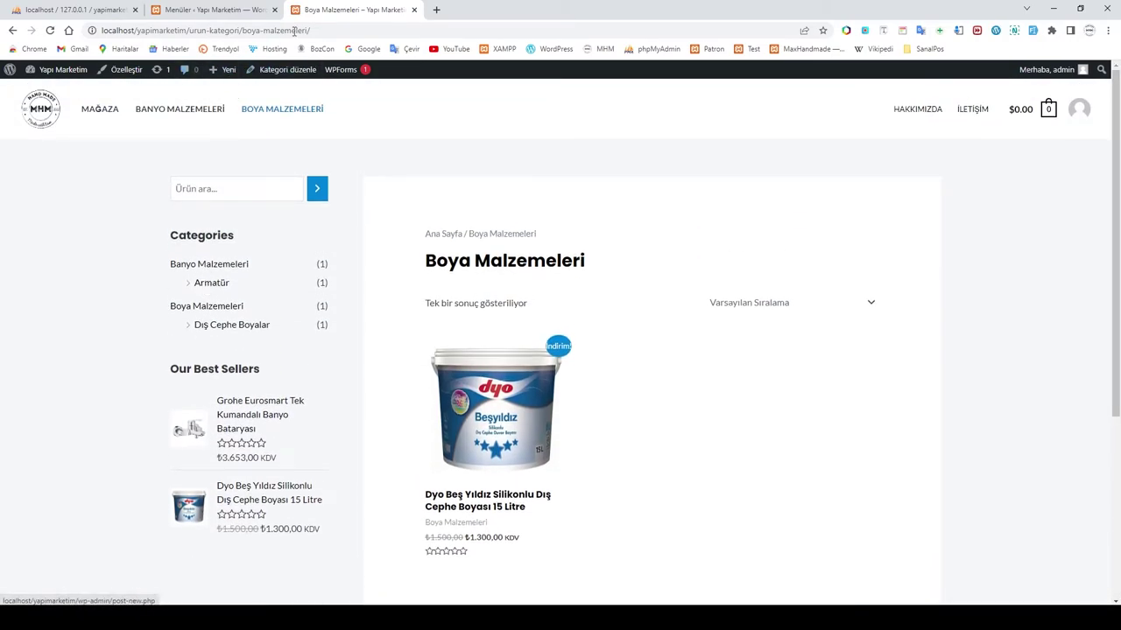
left_click(207, 11)
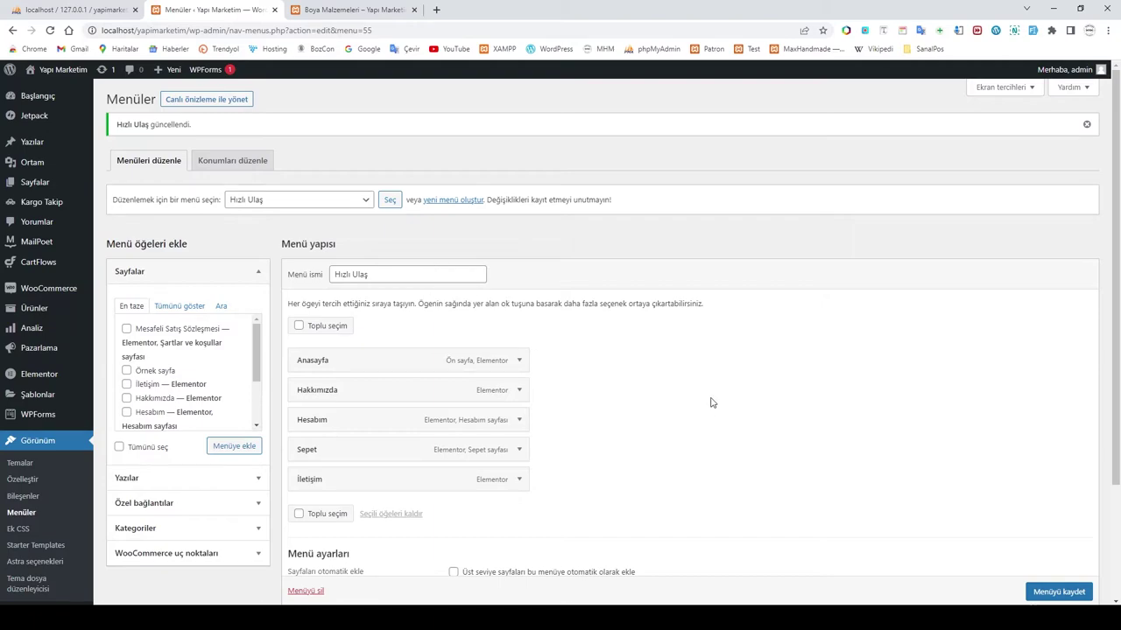
left_click(306, 10)
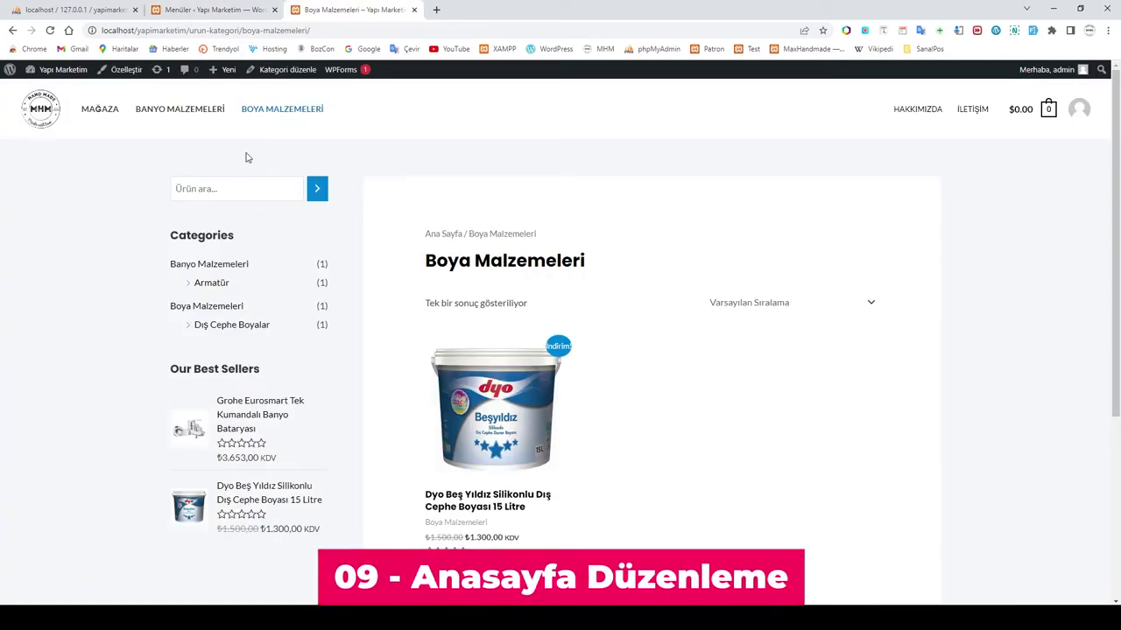
Step: Reload the store, open the Anasayfa homepage in Elementor, and scroll through its sections
key("F5")
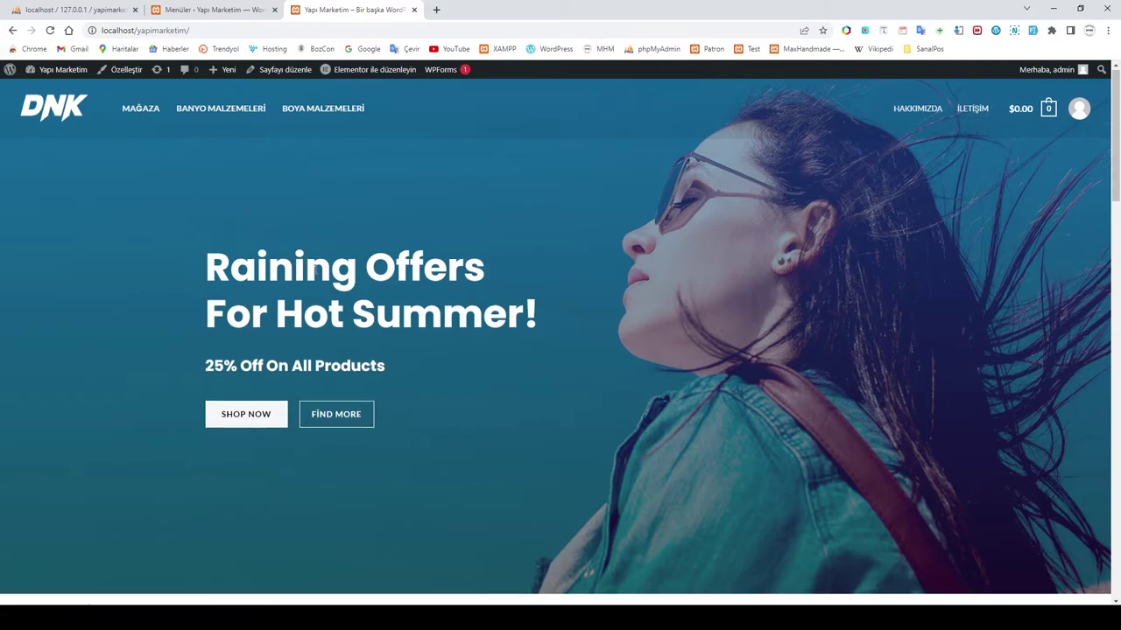
scroll(311, 265, "down", 3)
scroll(310, 265, "up", 3)
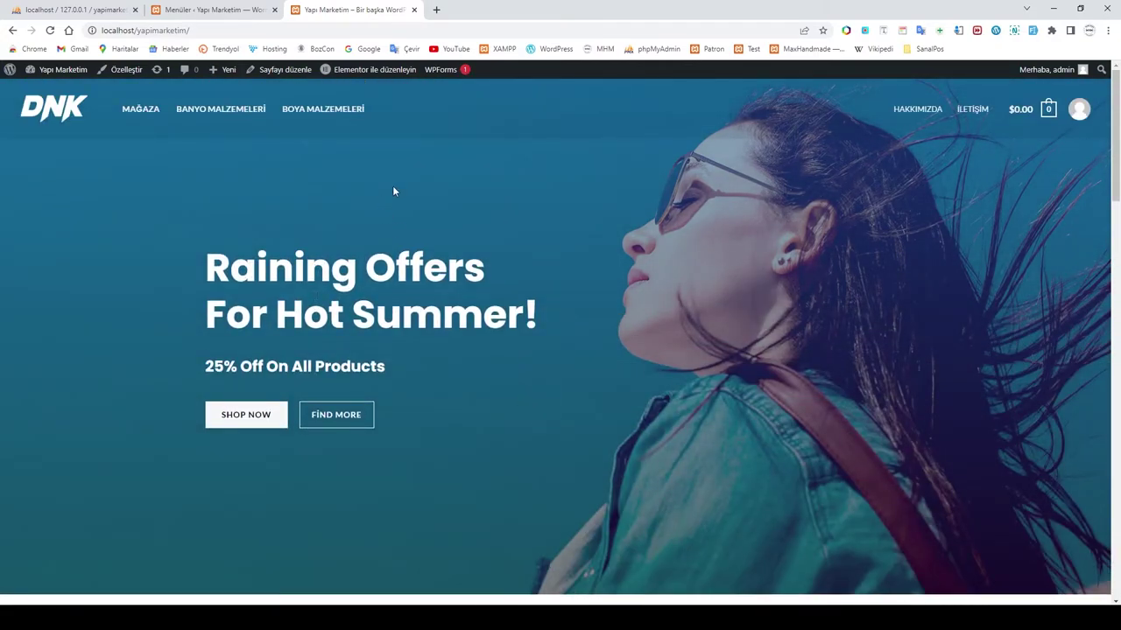
left_click(362, 76)
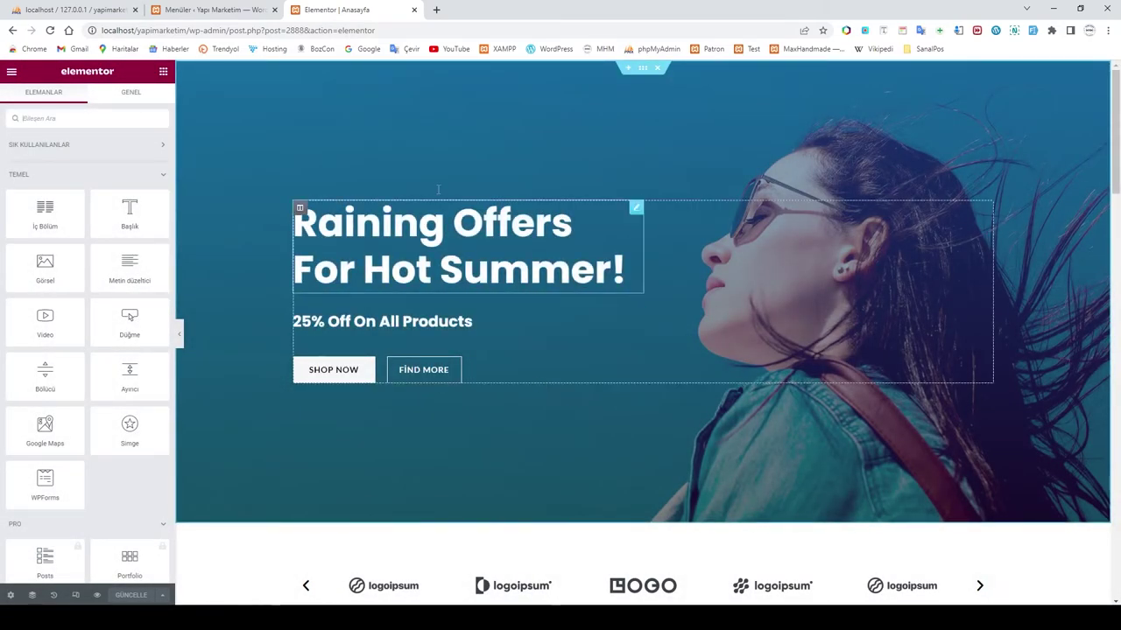
scroll(617, 400, "down", 10)
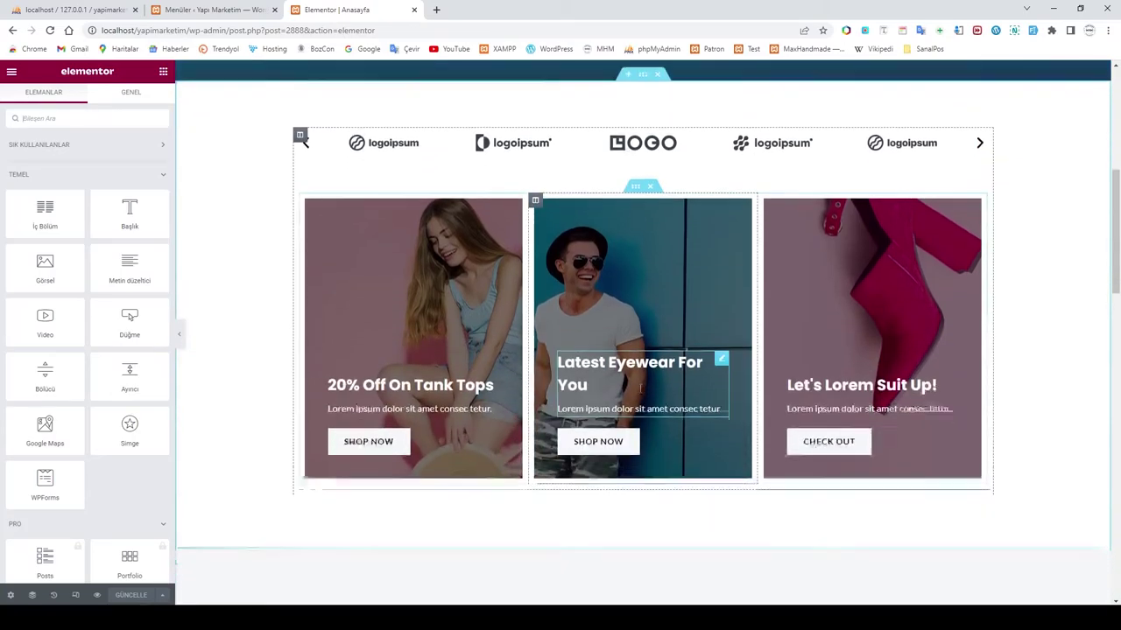
scroll(639, 393, "down", 9)
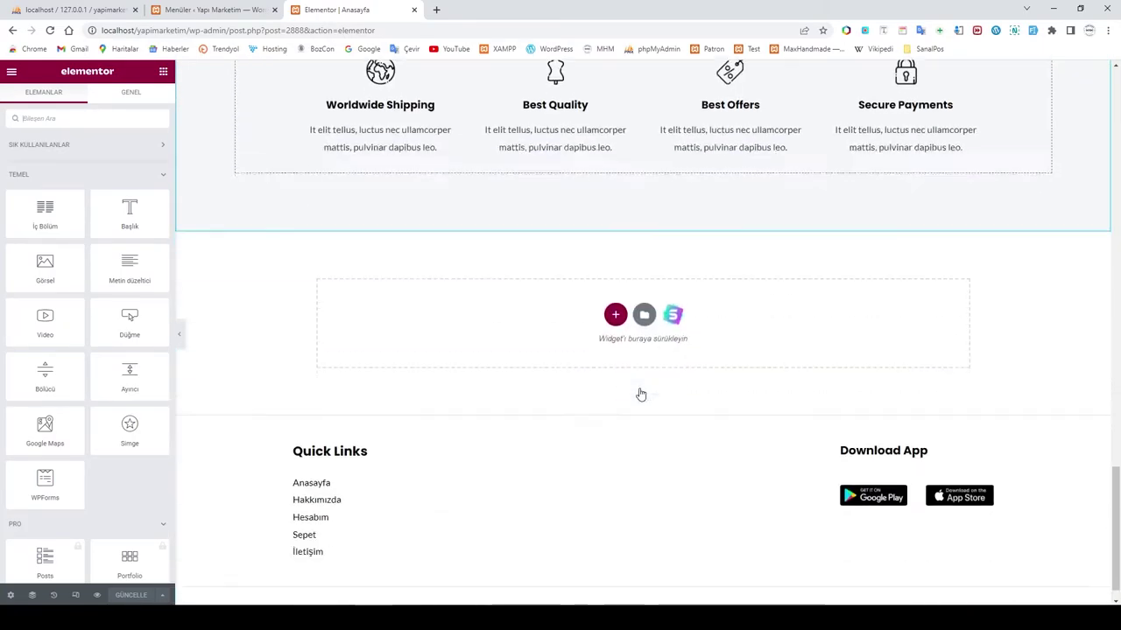
scroll(629, 420, "up", 18)
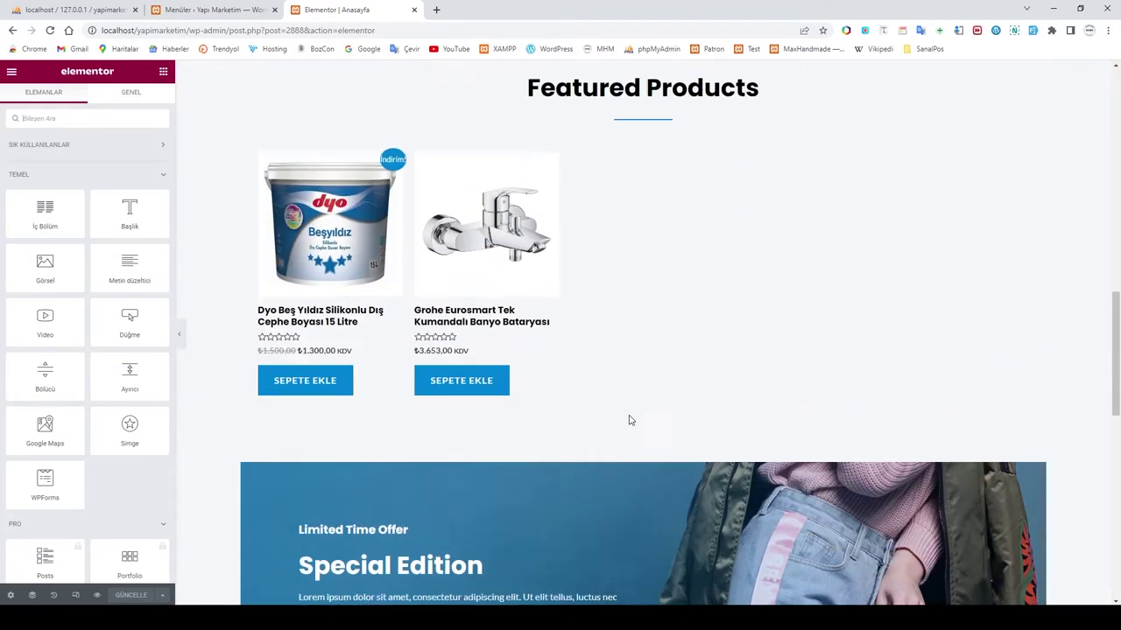
scroll(629, 421, "up", 2)
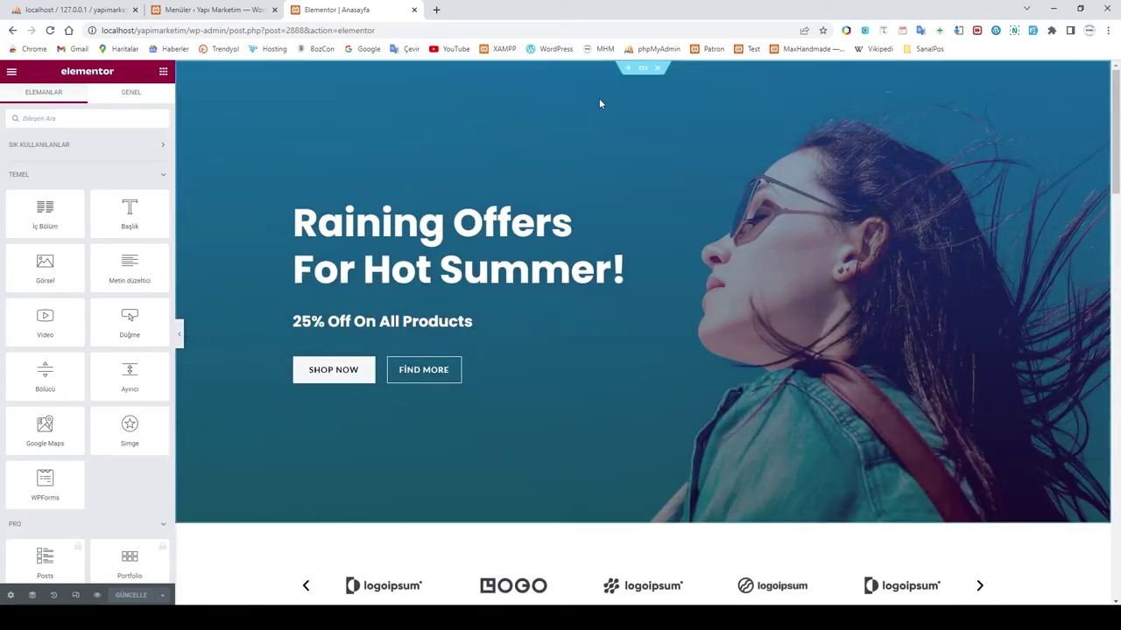
Step: Open the hero section's Biçem background image picker on the upload view
left_click(642, 70)
left_click(90, 103)
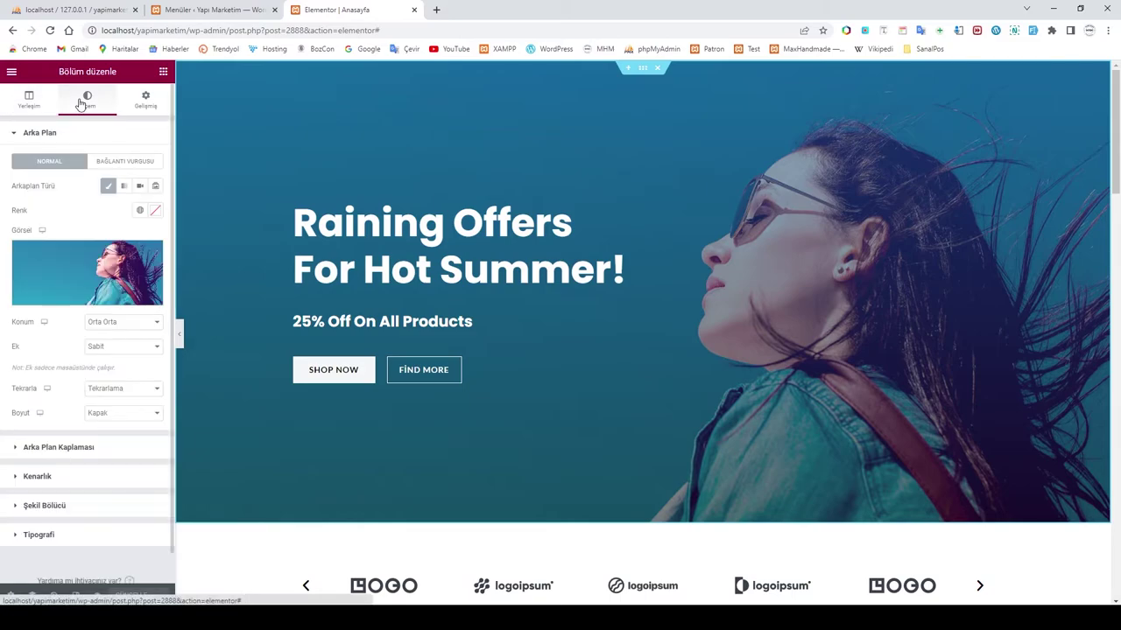
left_click(58, 274)
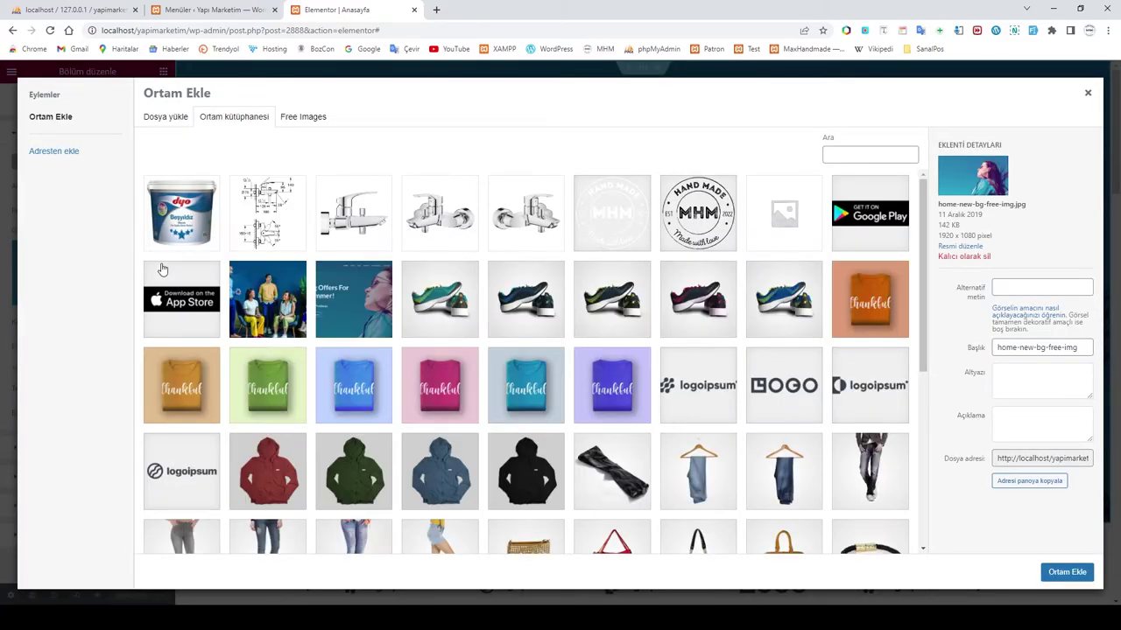
left_click(164, 116)
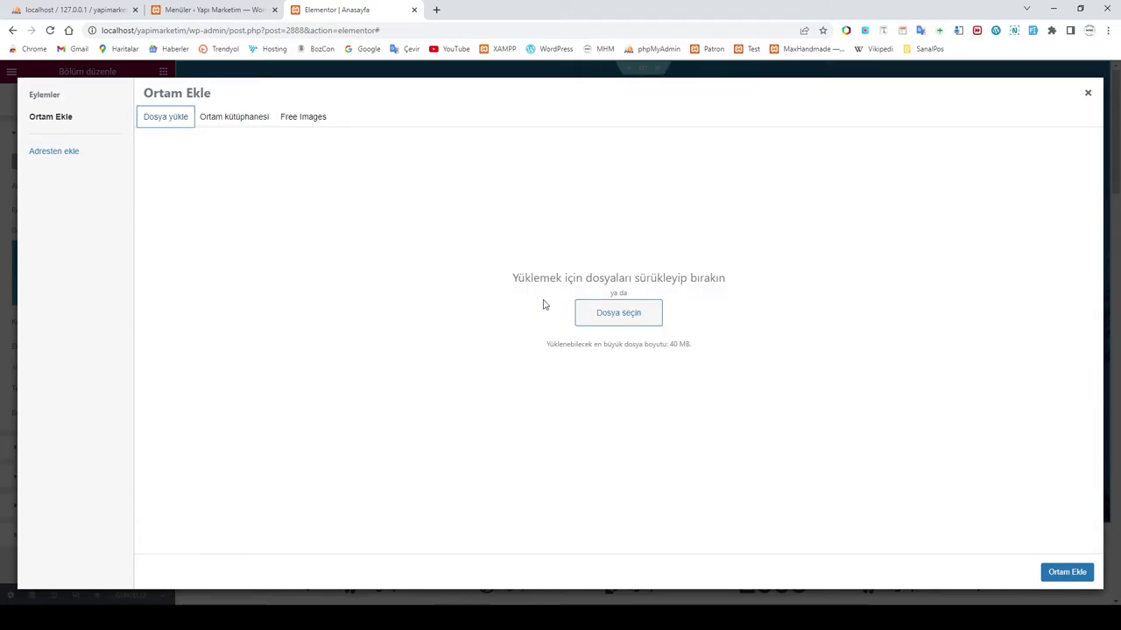
Step: Upload HEADER1 from the SİTE RESİM folder and apply it as the hero background
left_click(620, 317)
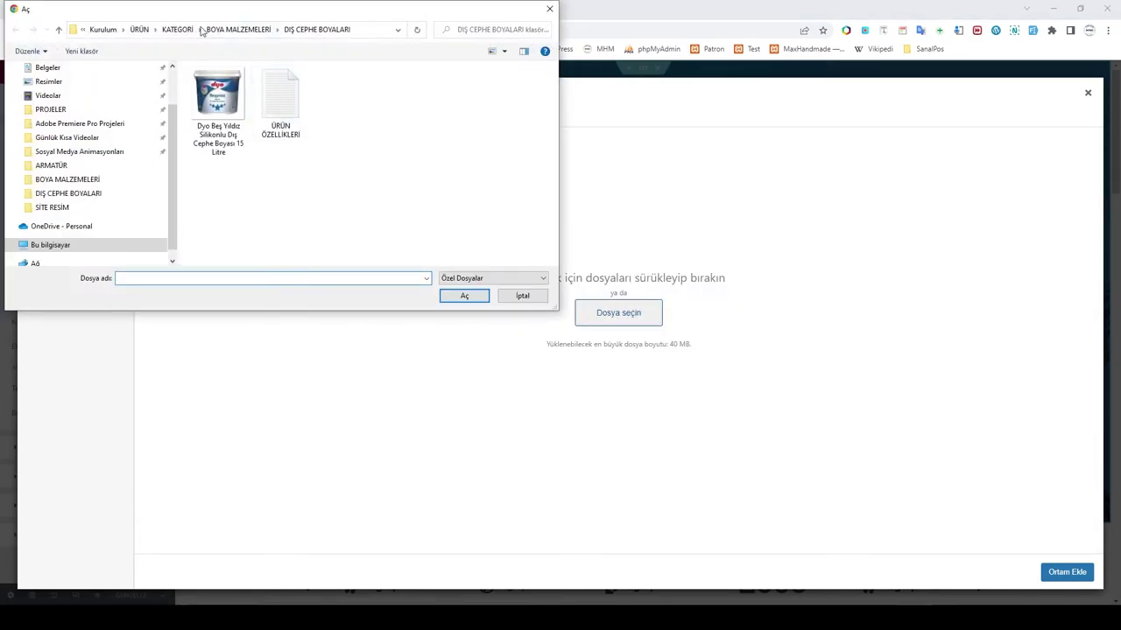
left_click(139, 29)
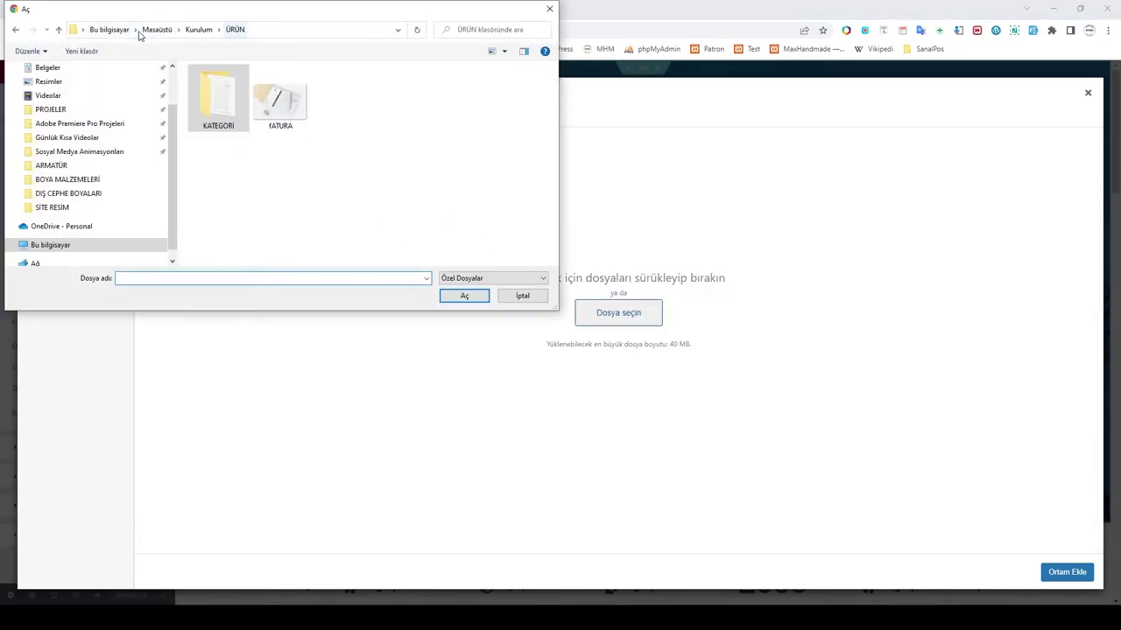
double_click(214, 107)
double_click(232, 157)
left_click(342, 101)
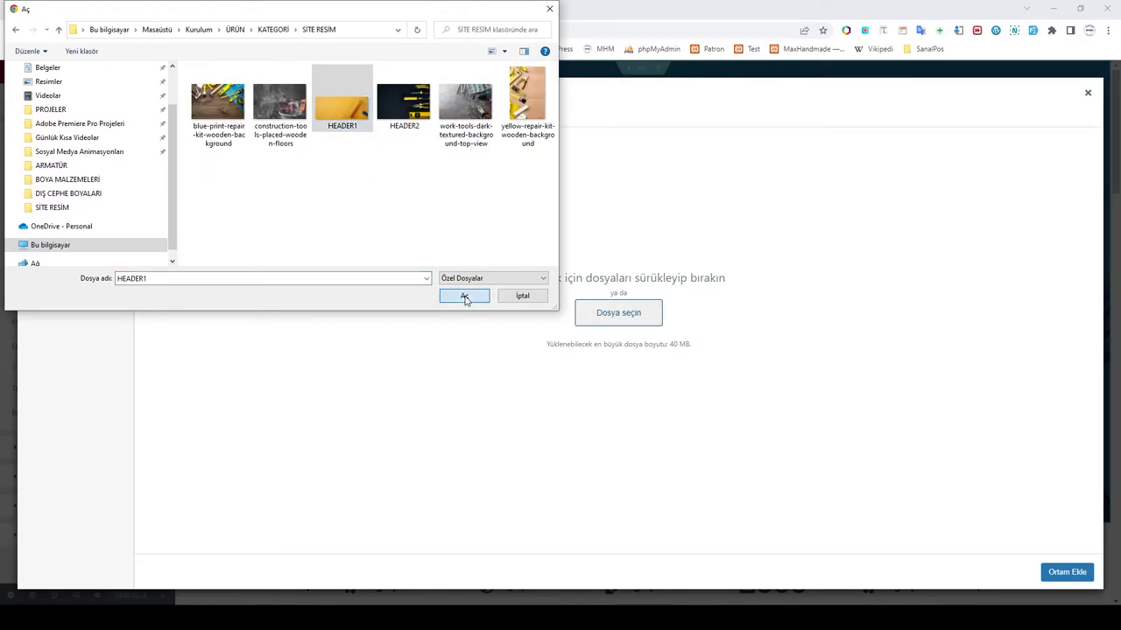
left_click(465, 297)
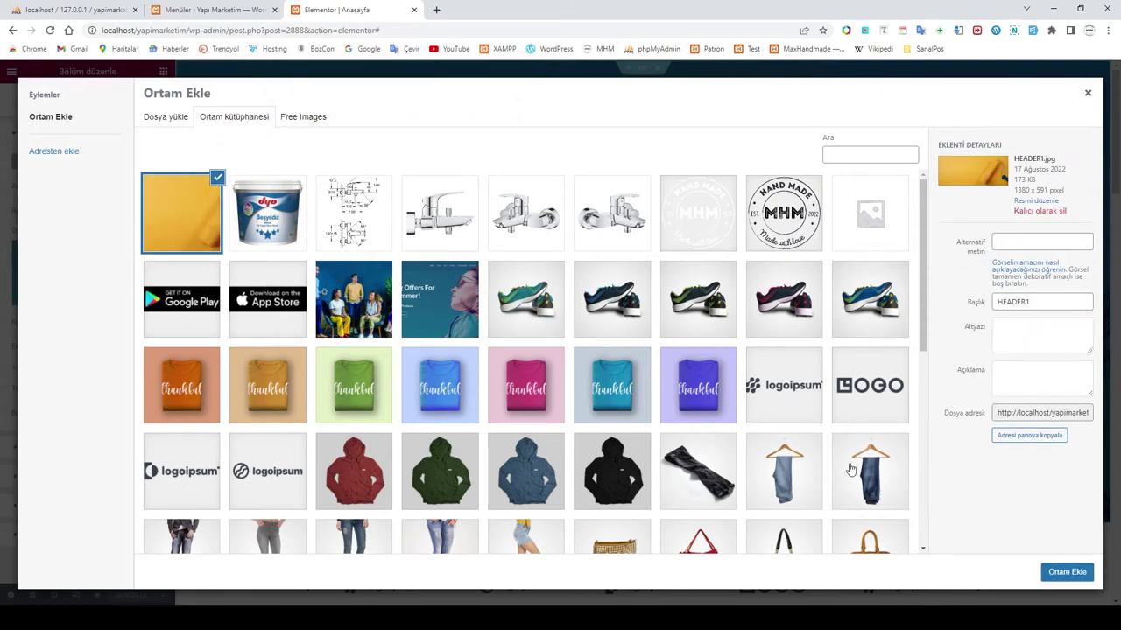
left_click(1066, 571)
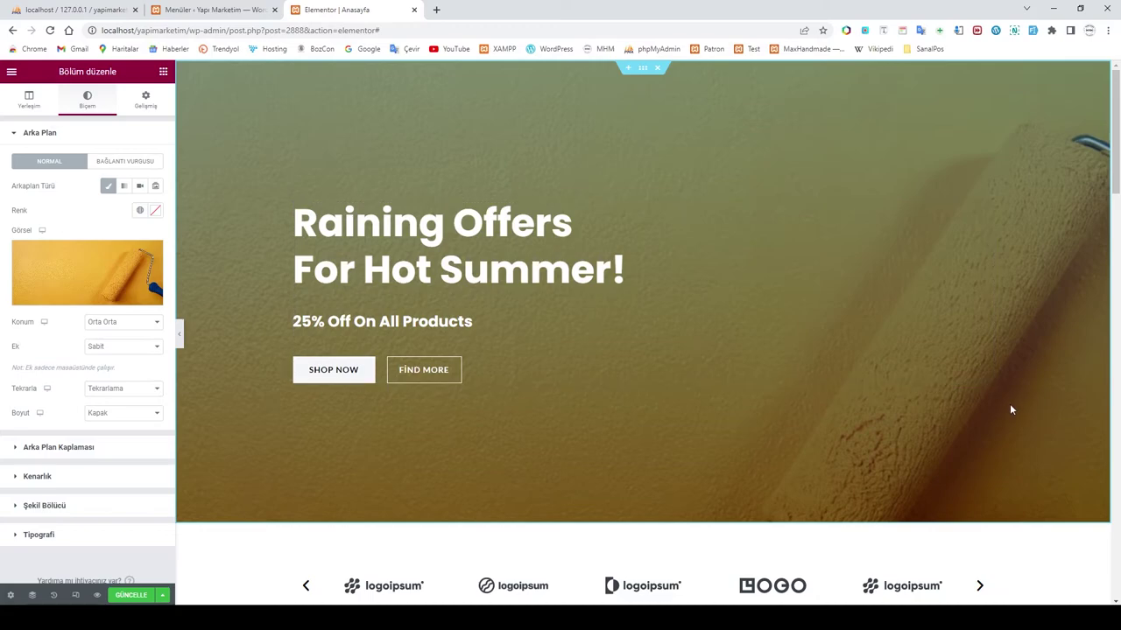
scroll(853, 385, "down", 2)
scroll(865, 388, "up", 2)
scroll(863, 387, "down", 2)
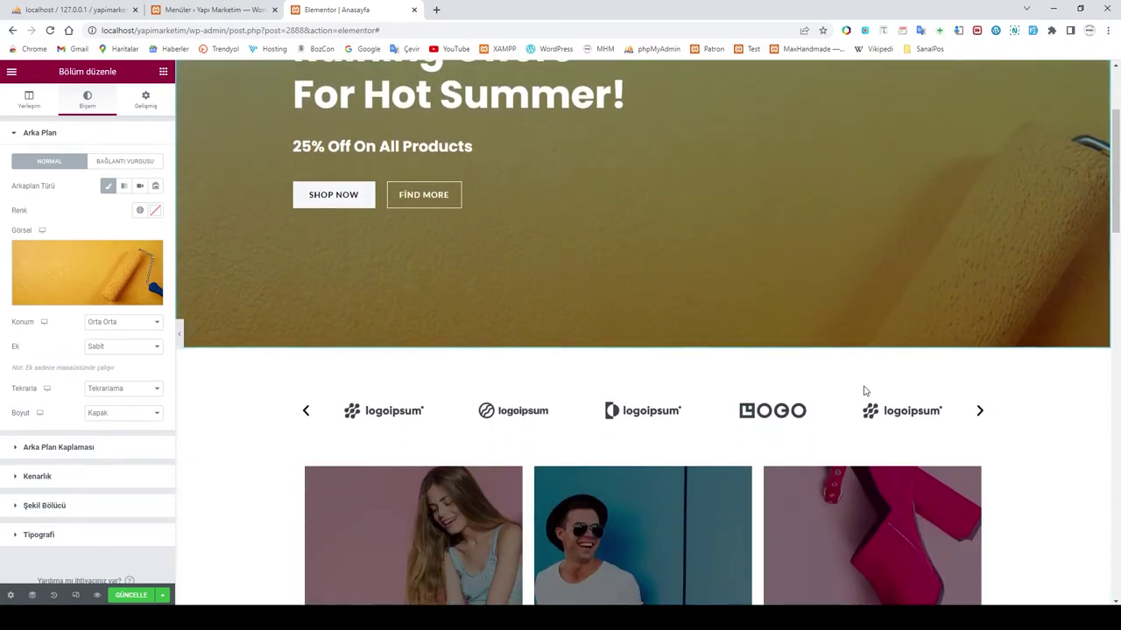
scroll(863, 391, "up", 2)
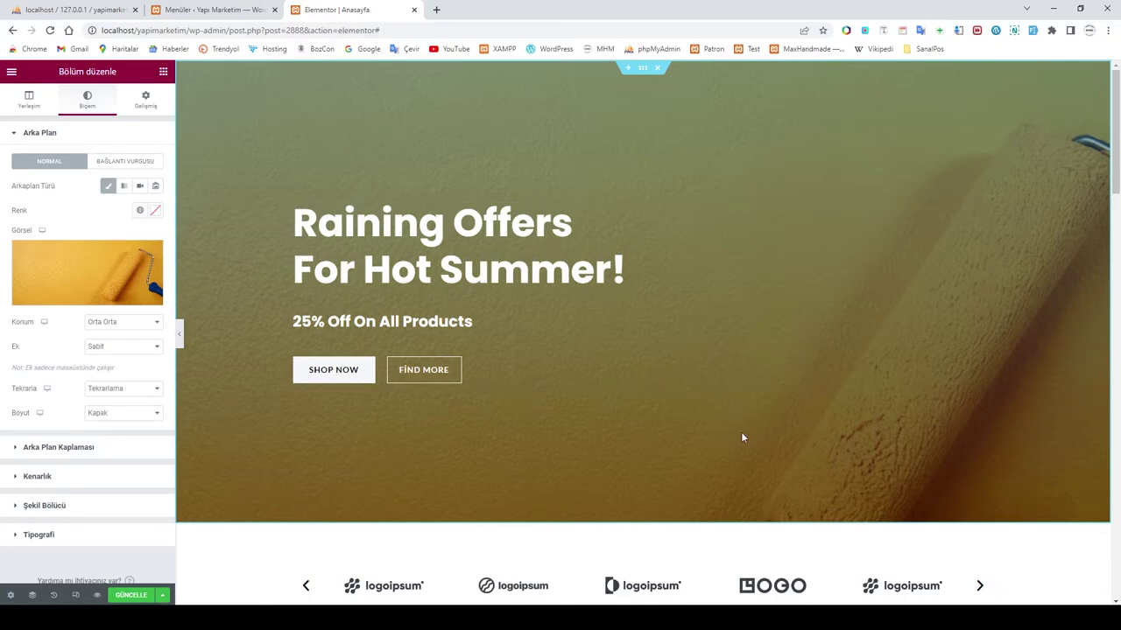
Step: Replace the hero heading text with 'Yapı Malzemeleri' and, on a second line, 'Büyük indirim !!'
left_click(458, 232)
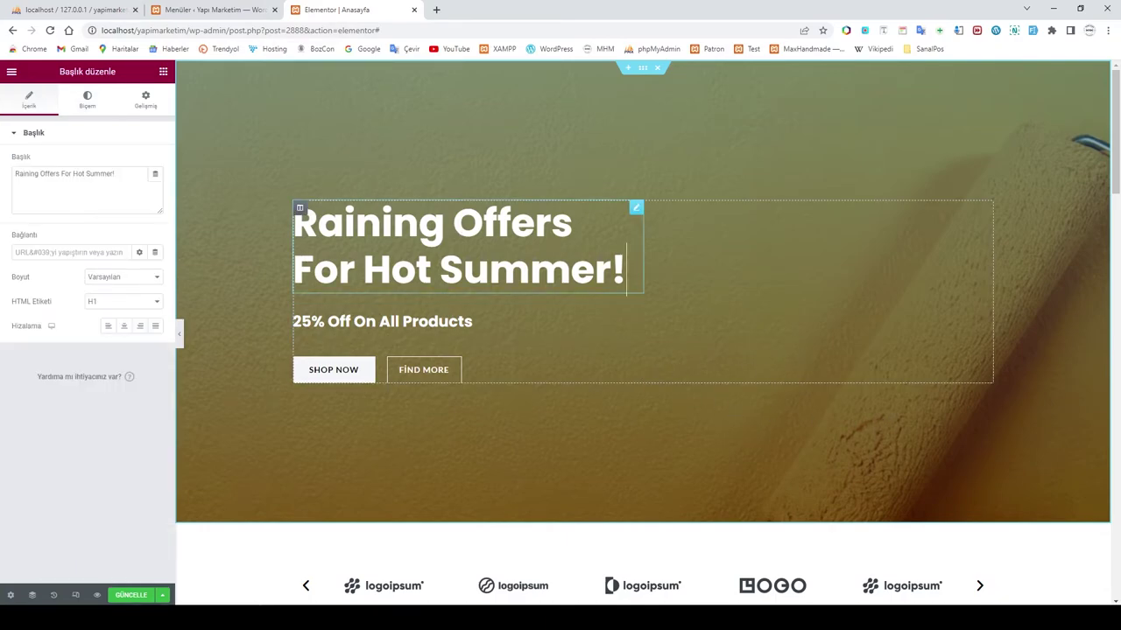
left_click_drag(626, 273, 288, 219)
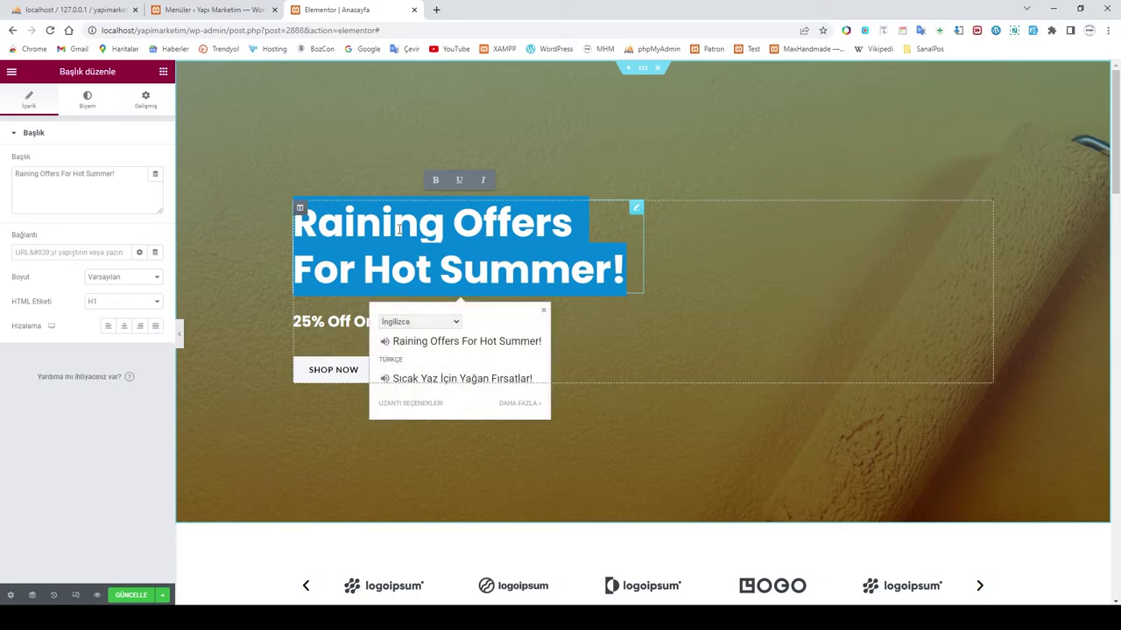
left_click(571, 271)
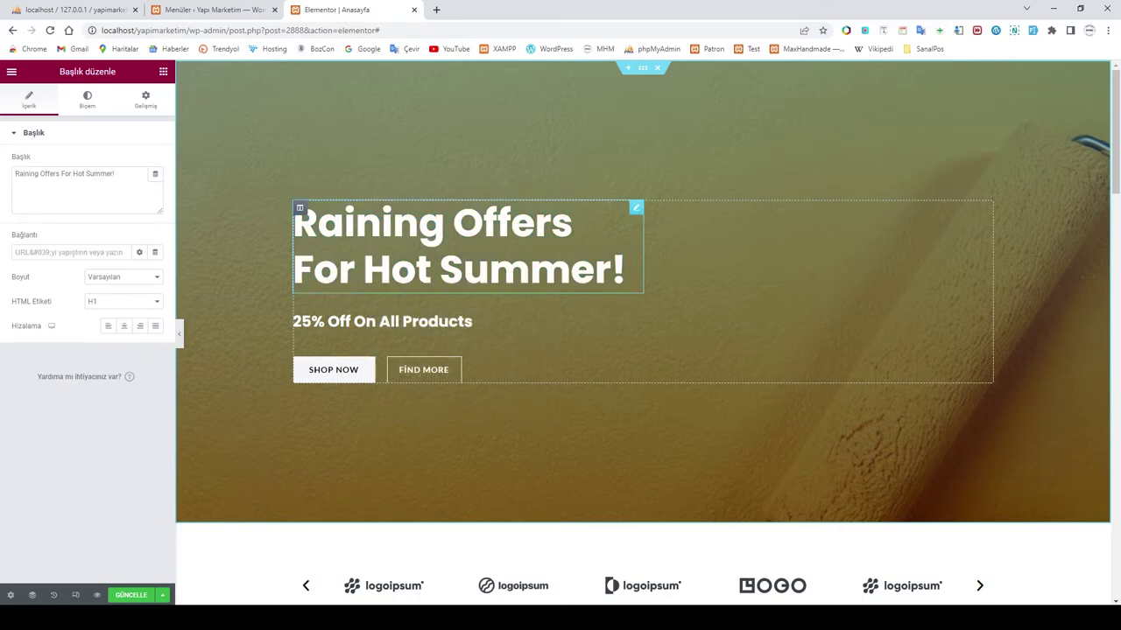
left_click_drag(623, 273, 280, 214)
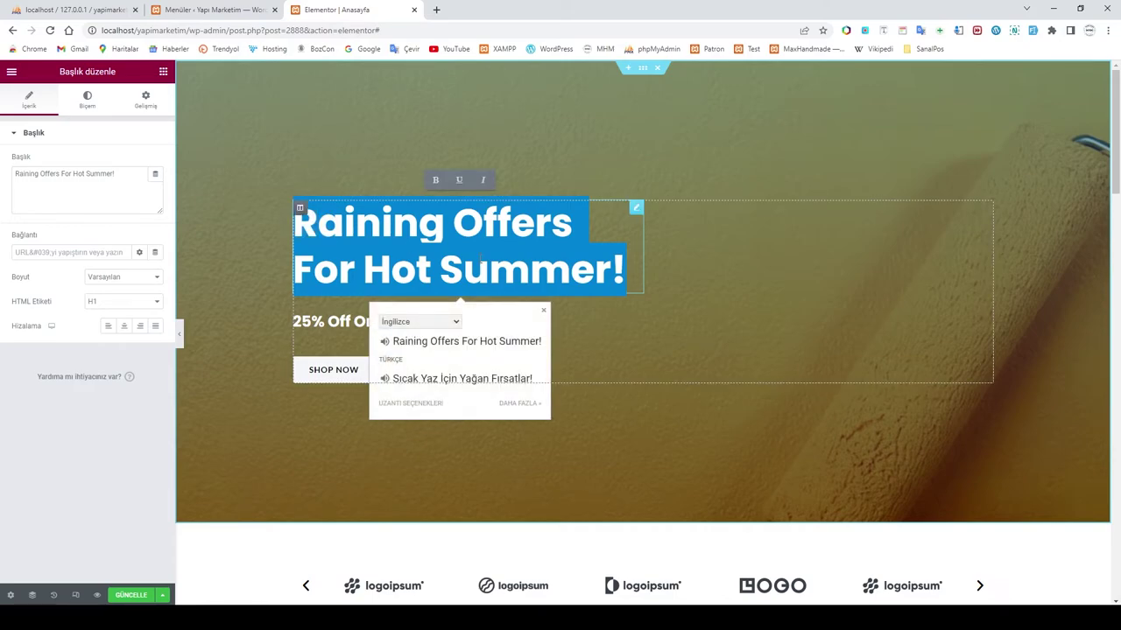
type("Y")
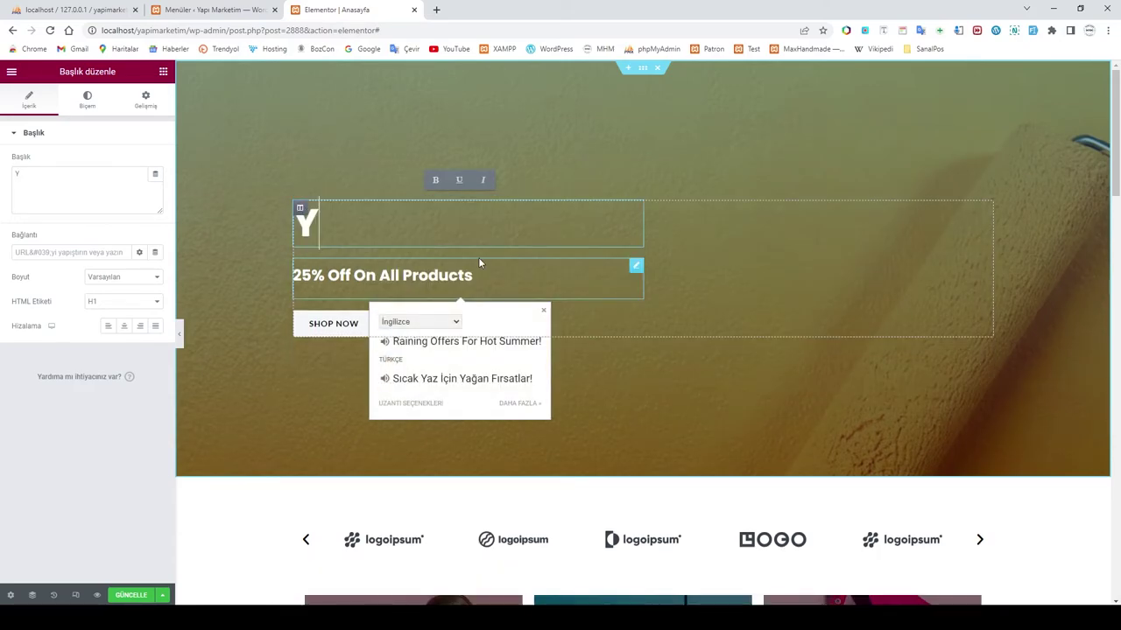
type("apı")
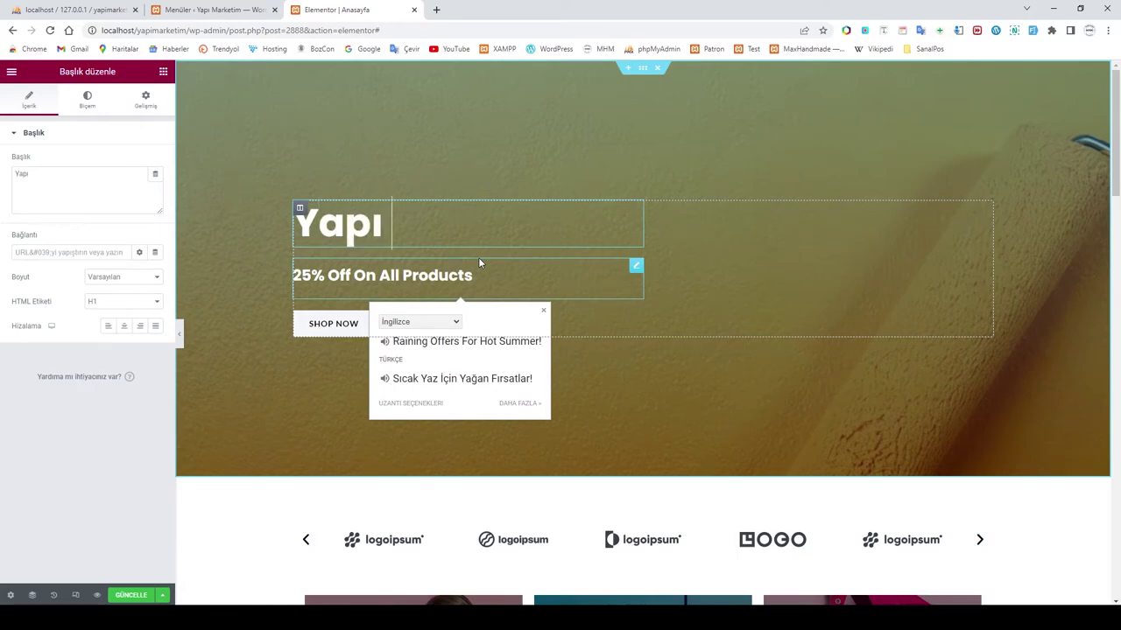
type(" Malzemelerş")
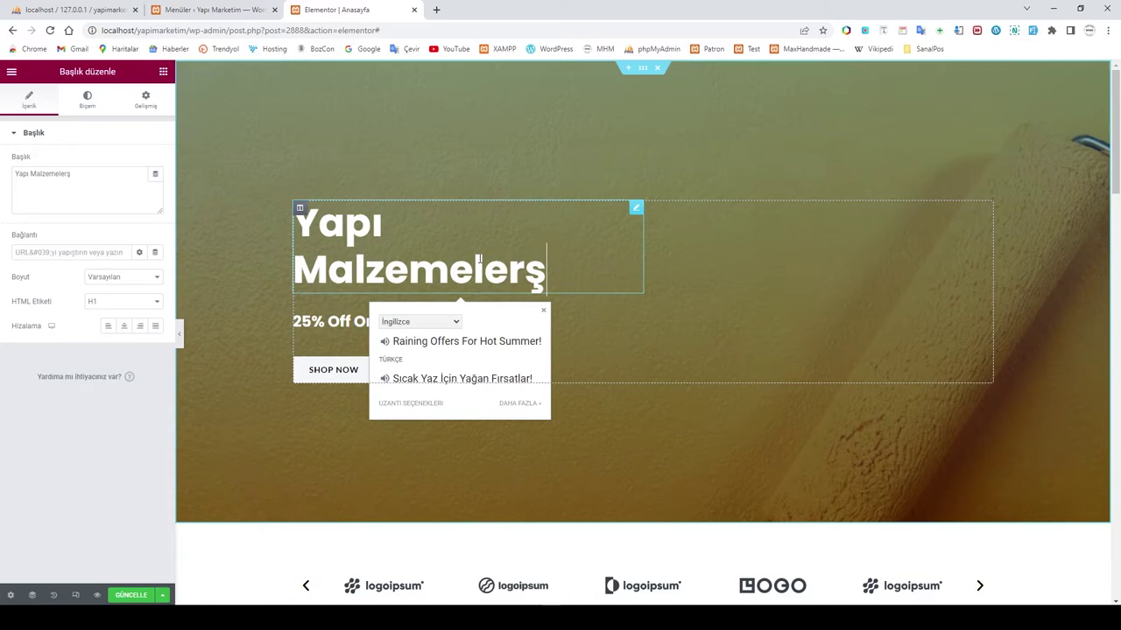
key("BackSpace")
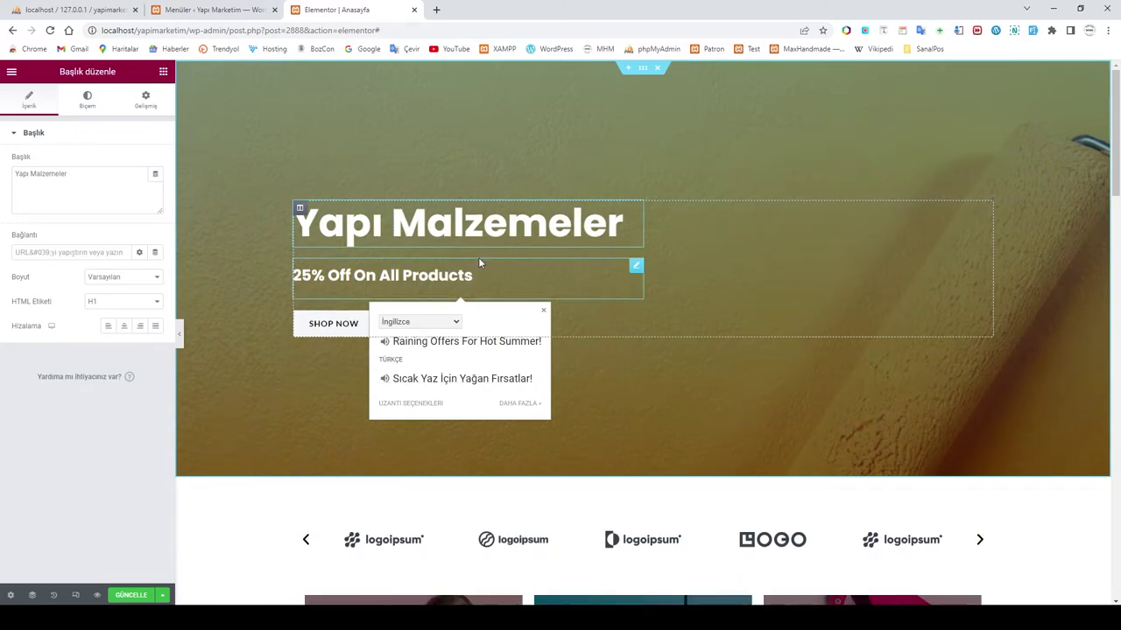
type("in")
key("BackSpace")
key("Return")
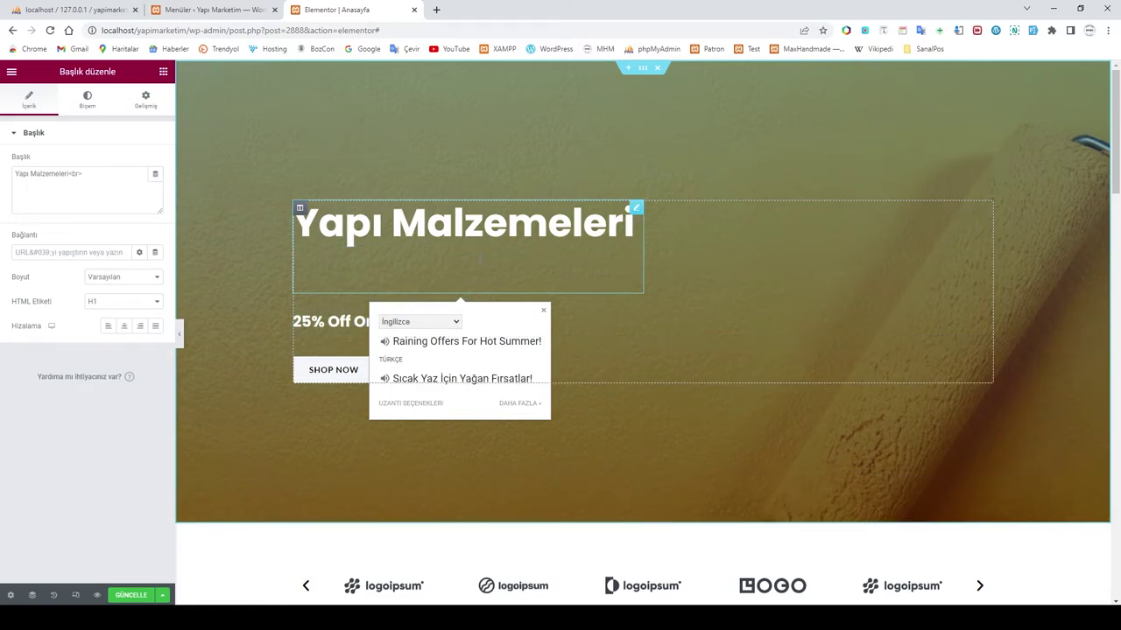
type("Büyü")
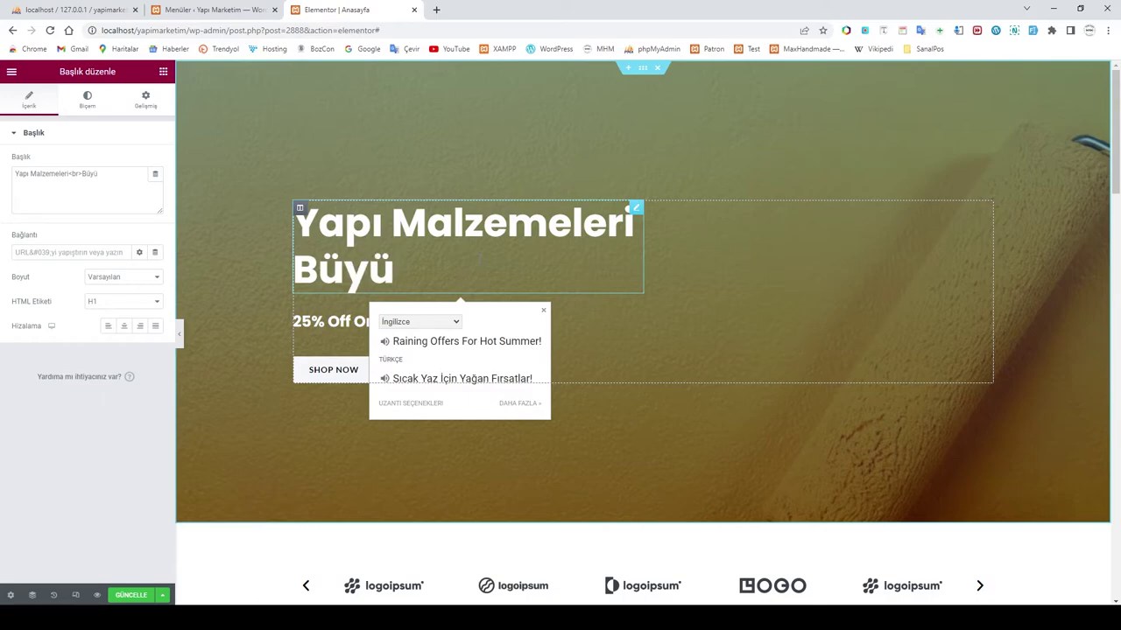
type("k i")
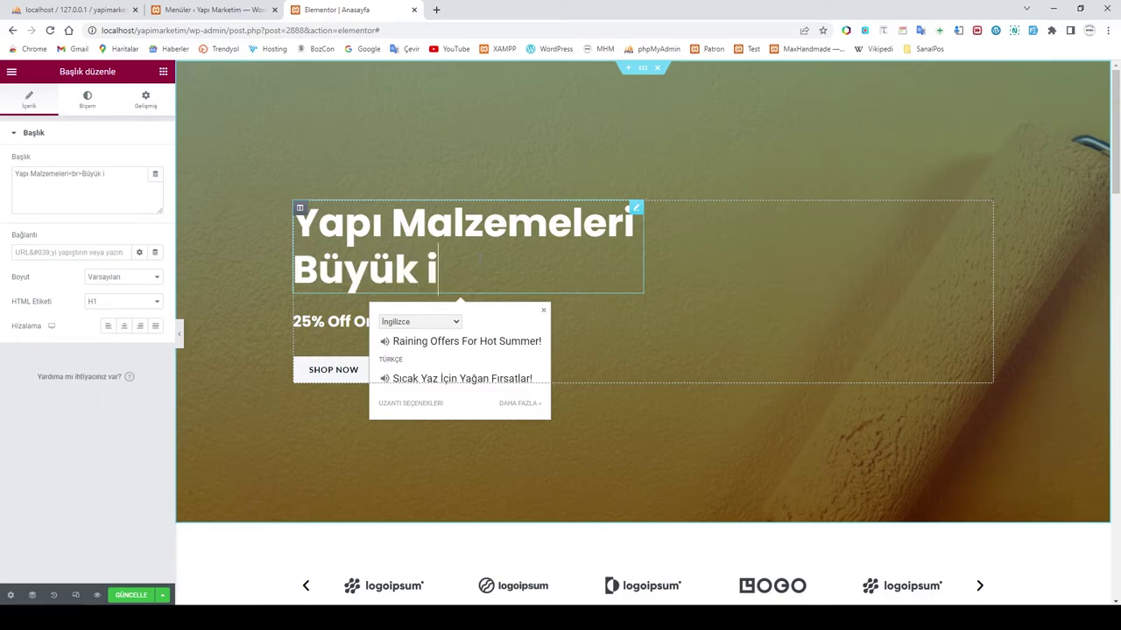
type("ndirim ")
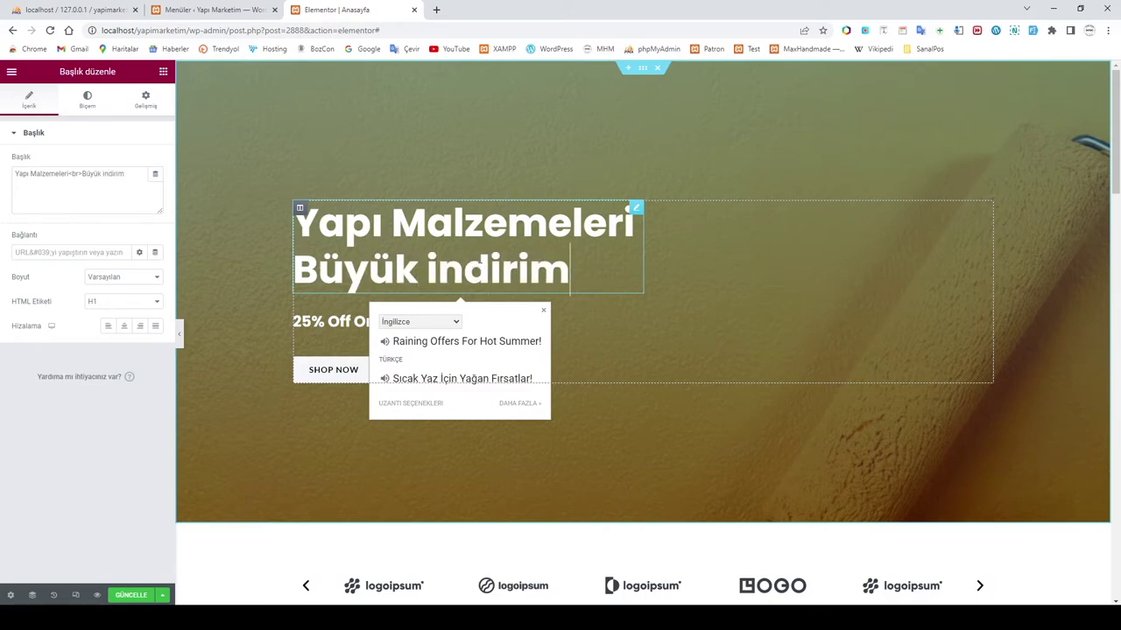
type("!!")
Step: Rewrite the hero subheading so it reads '25% Bütün ürünlerde'
left_click(438, 271)
left_click(472, 321)
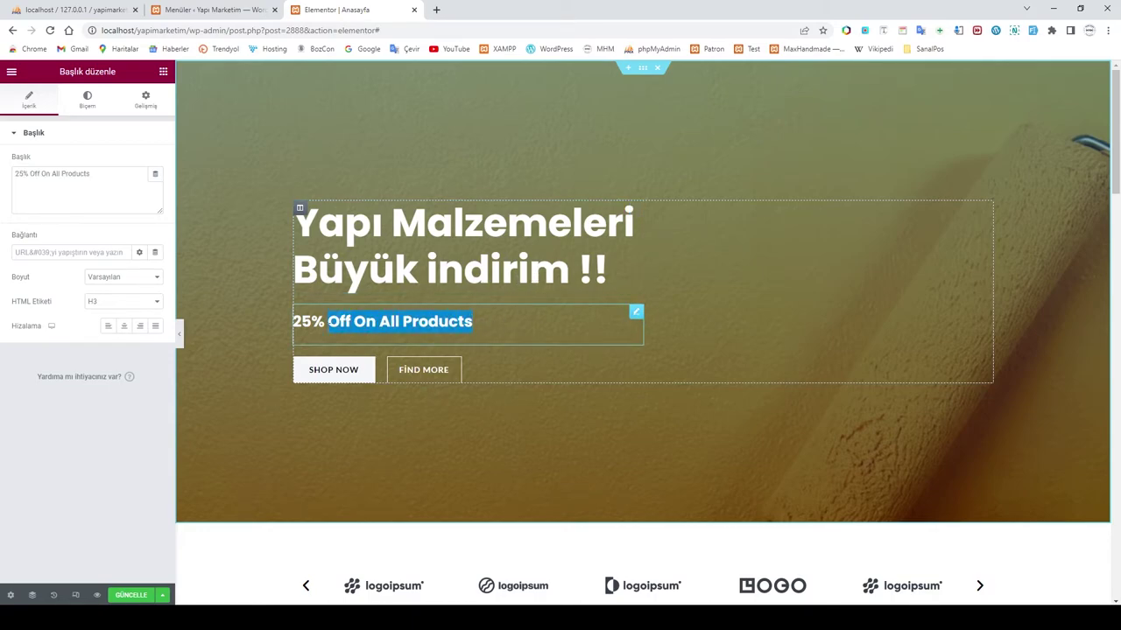
type("Bü")
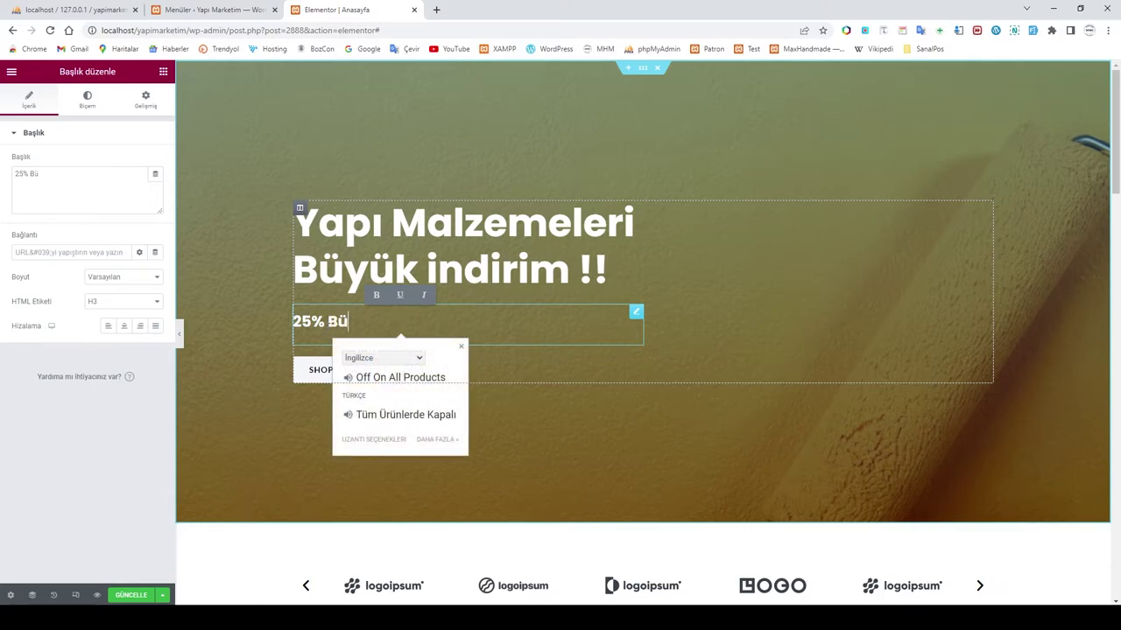
type("tün ürünlerde")
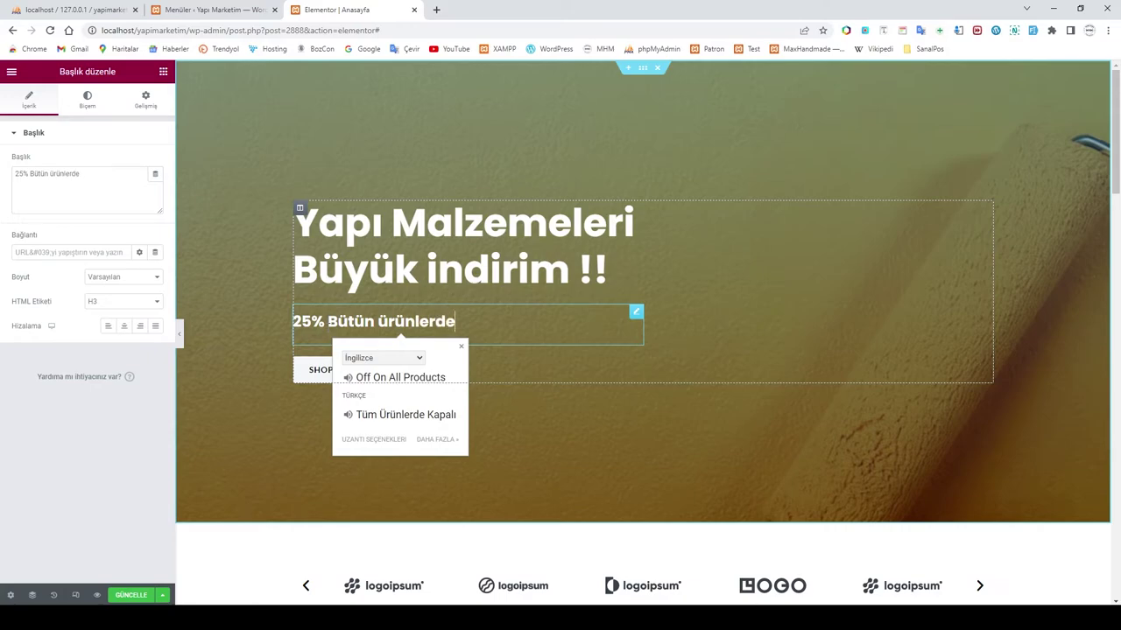
left_click(650, 345)
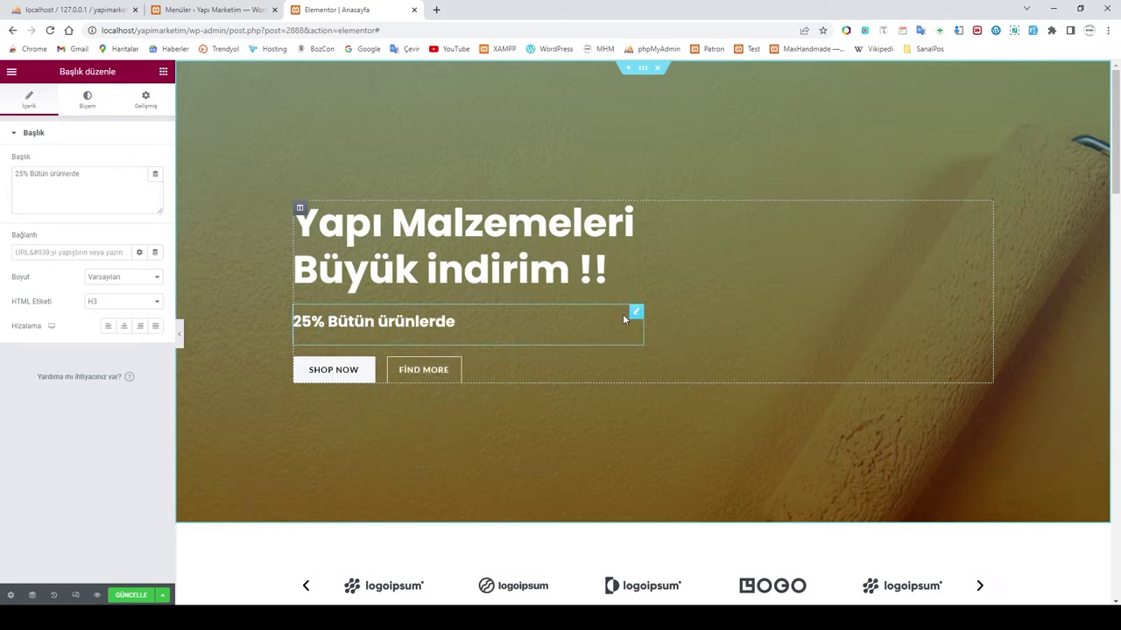
left_click(368, 368)
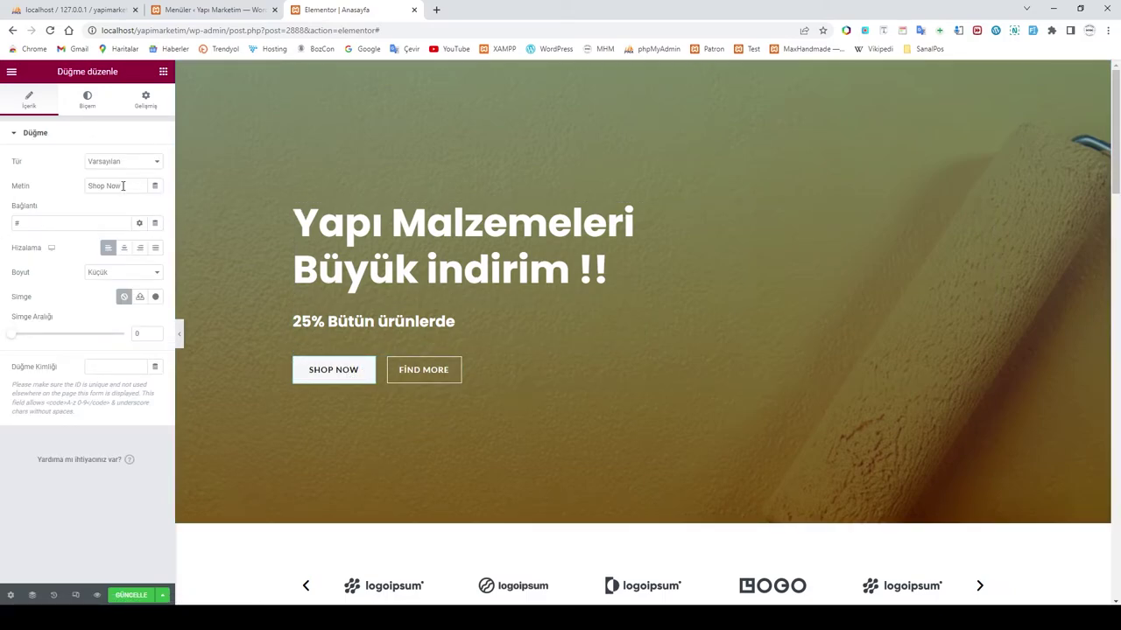
Step: Replace the first hero button's 'Shop Now' label with 'Satın Al'
left_click_drag(122, 185, 55, 191)
type("M")
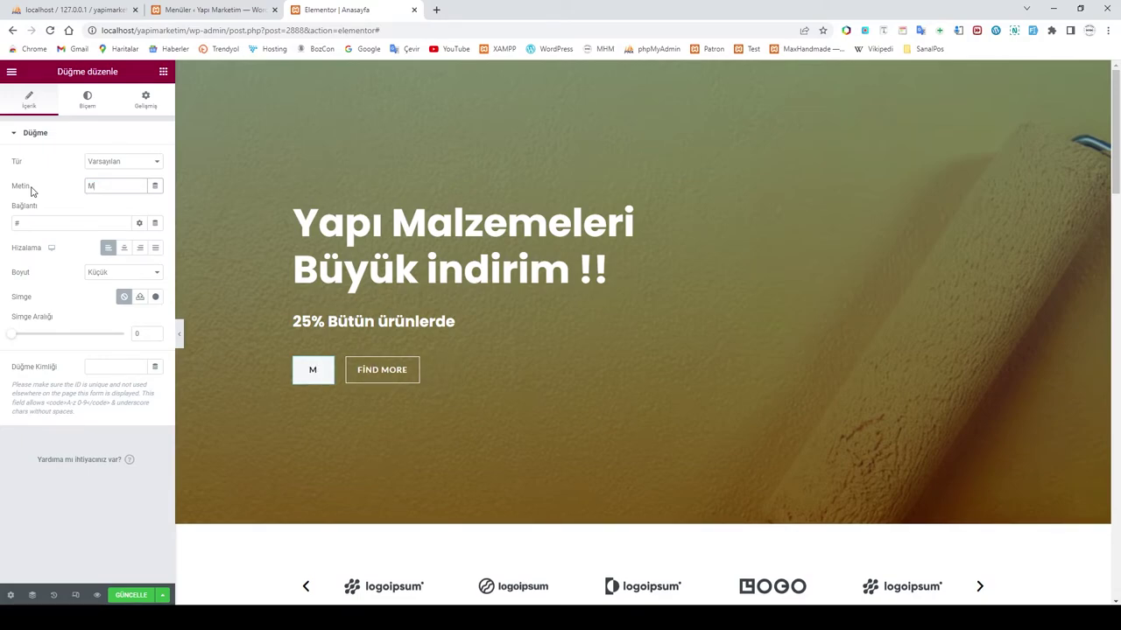
key("BackSpace")
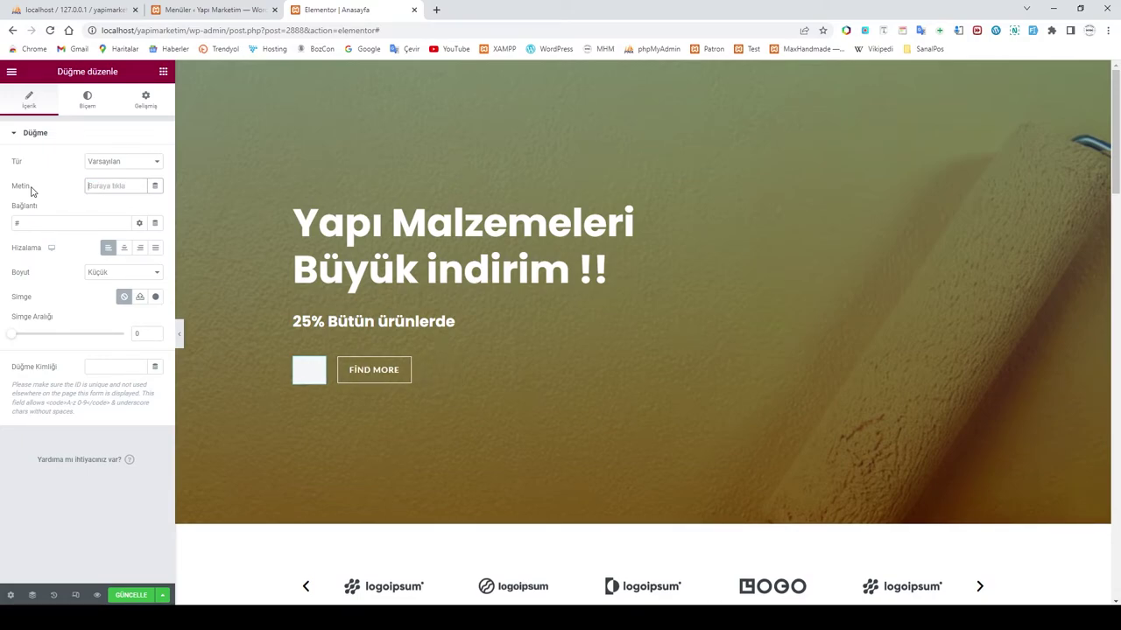
left_click(108, 189)
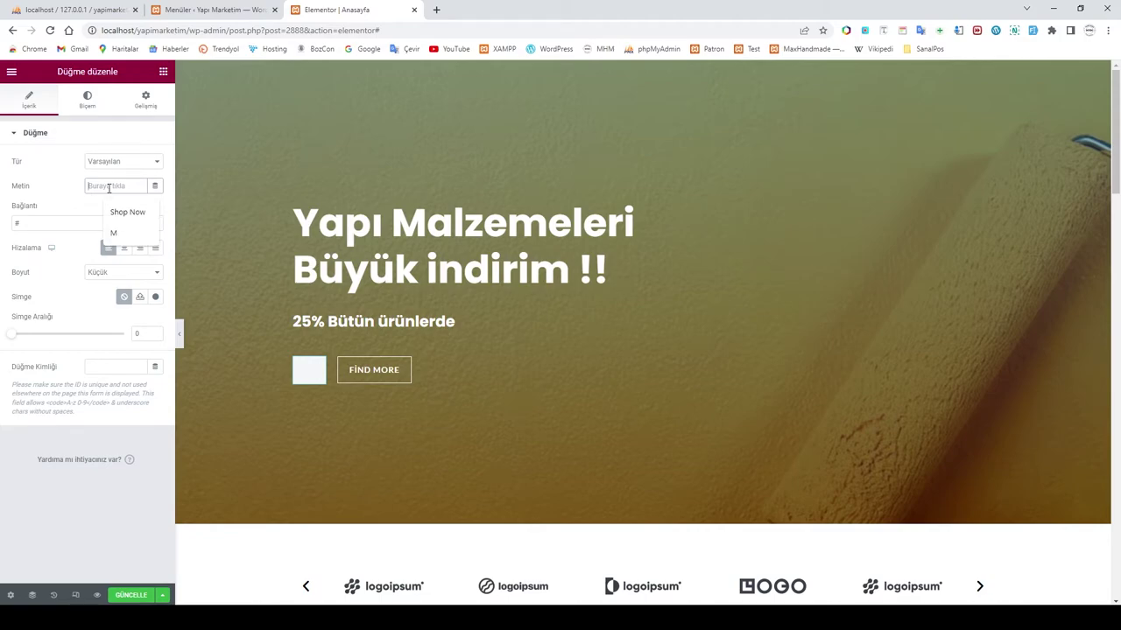
type("Ma")
key("BackSpace")
key("BackSpace")
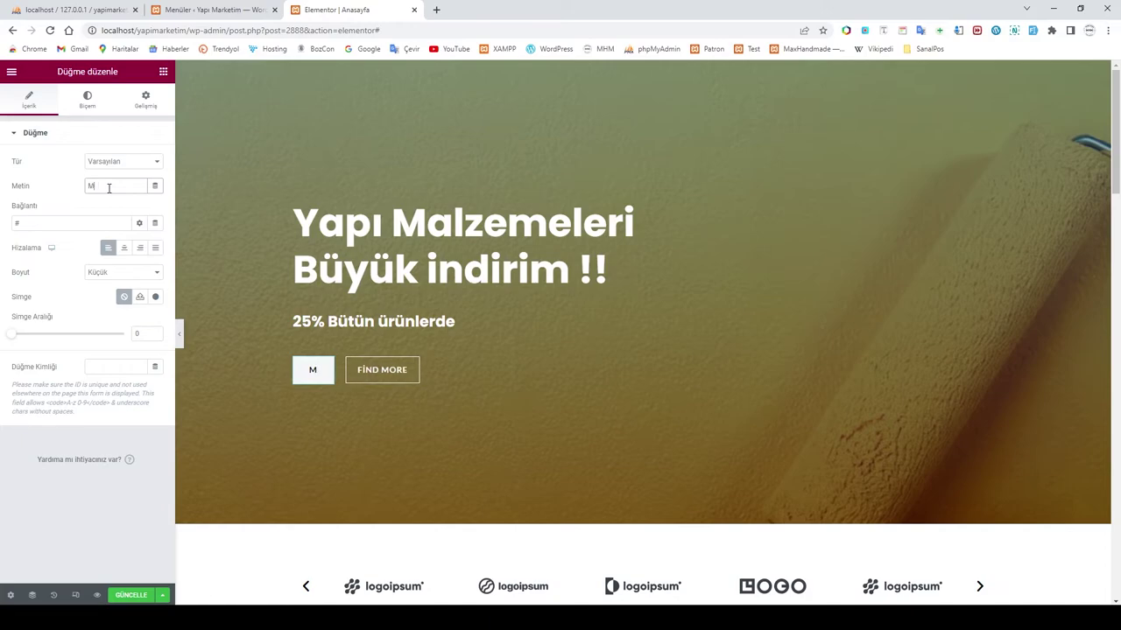
type("Satın")
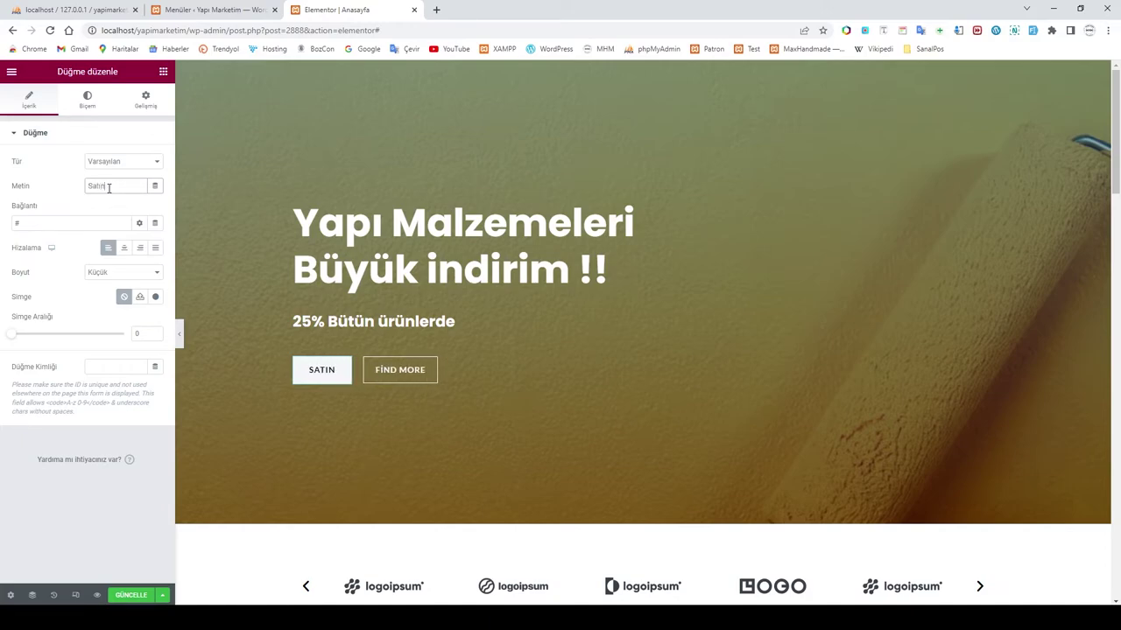
type(" Al")
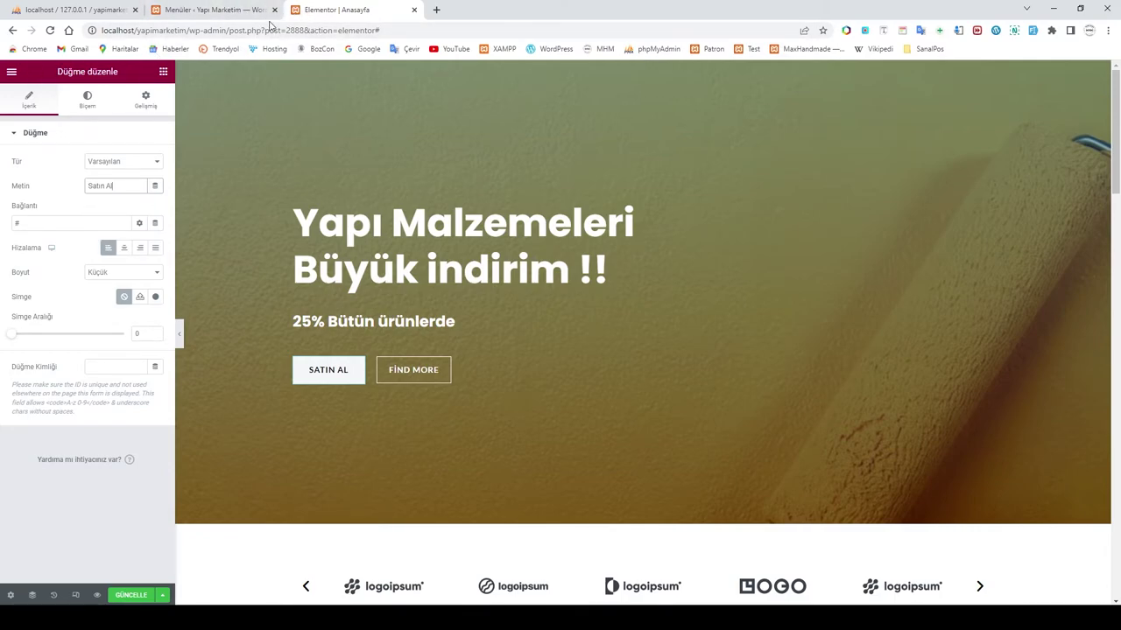
left_click(232, 9)
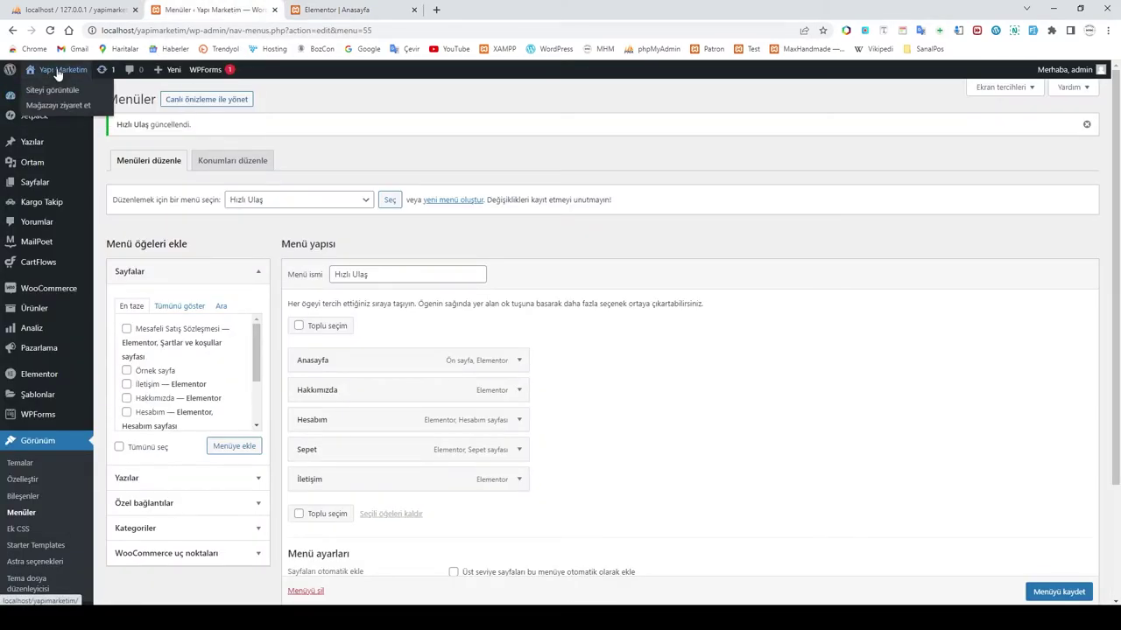
Step: Copy the MAĞAZA shop page URL from the live site and paste it as the Satın Al button's link
left_click(54, 91, "ctrl")
left_click(326, 9)
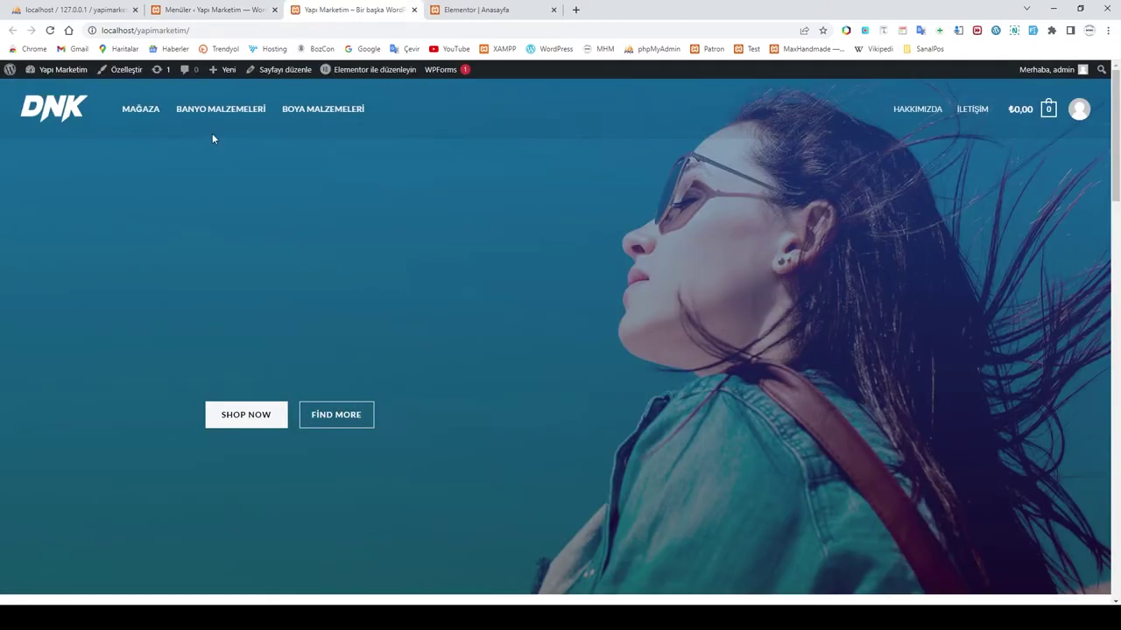
left_click(143, 111)
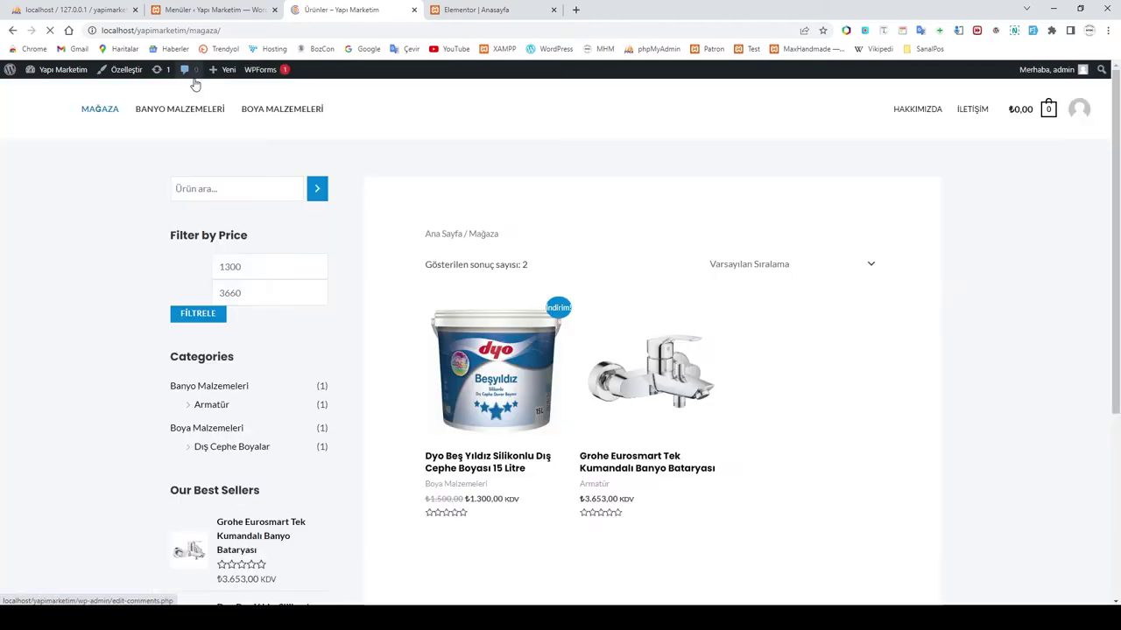
left_click(190, 31)
key("ctrl+c")
right_click(191, 31)
left_click(226, 113)
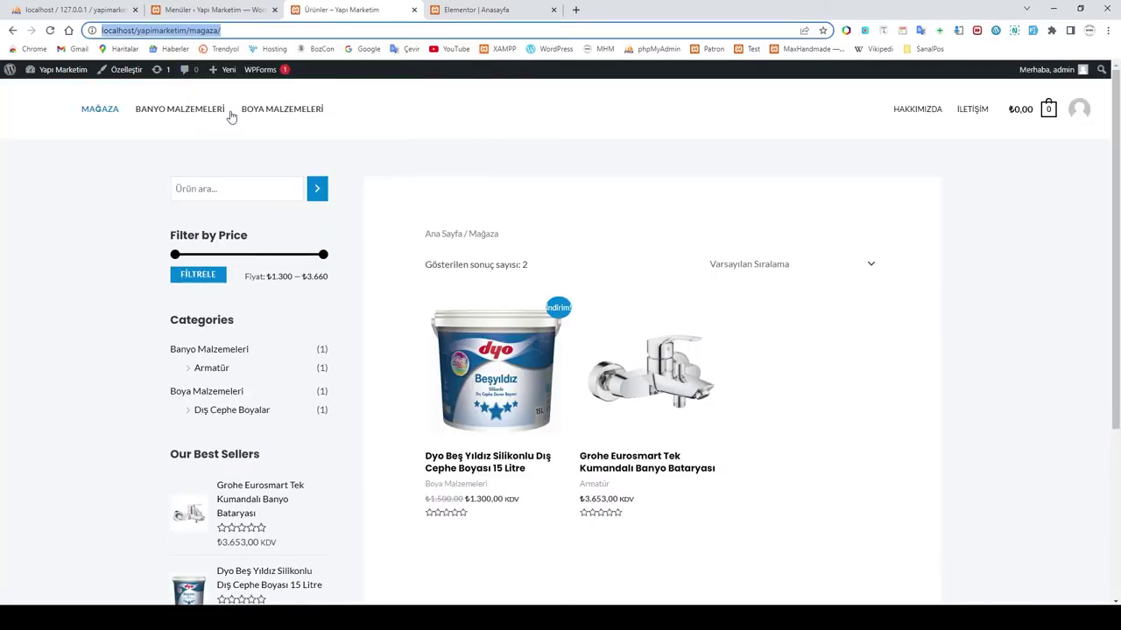
left_click(460, 10)
triple_click(53, 224)
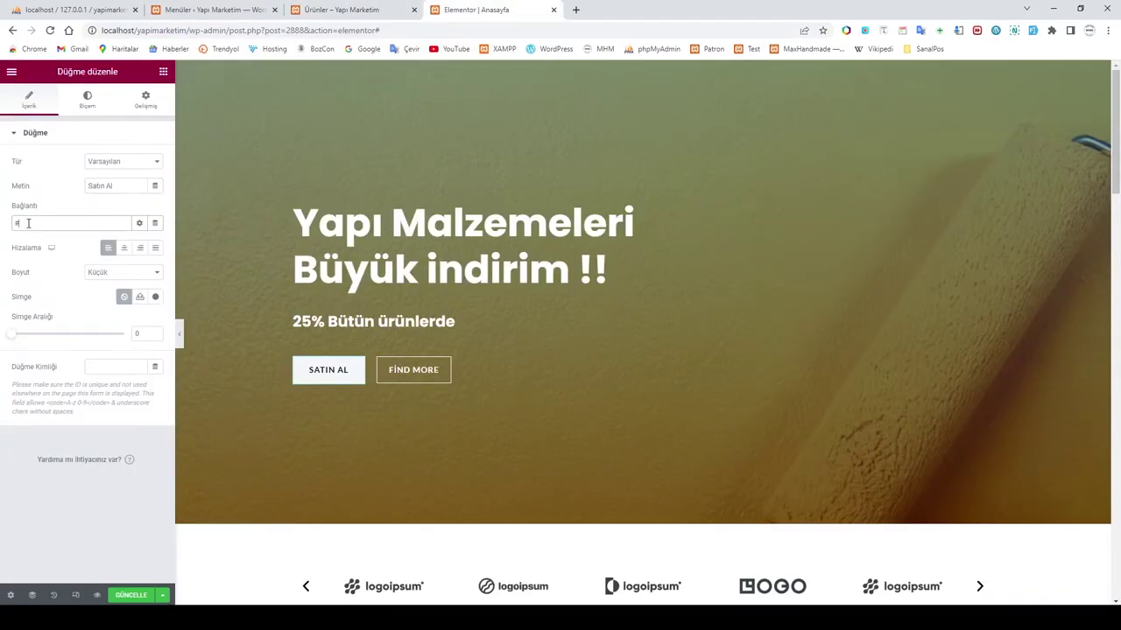
key("ctrl+v")
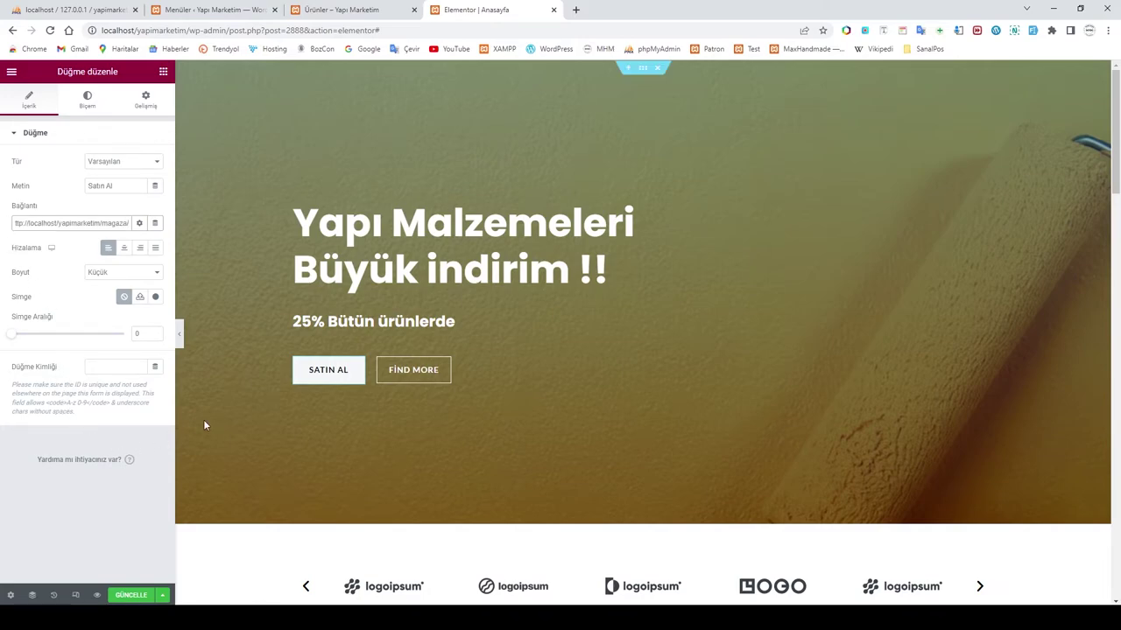
left_click(411, 375)
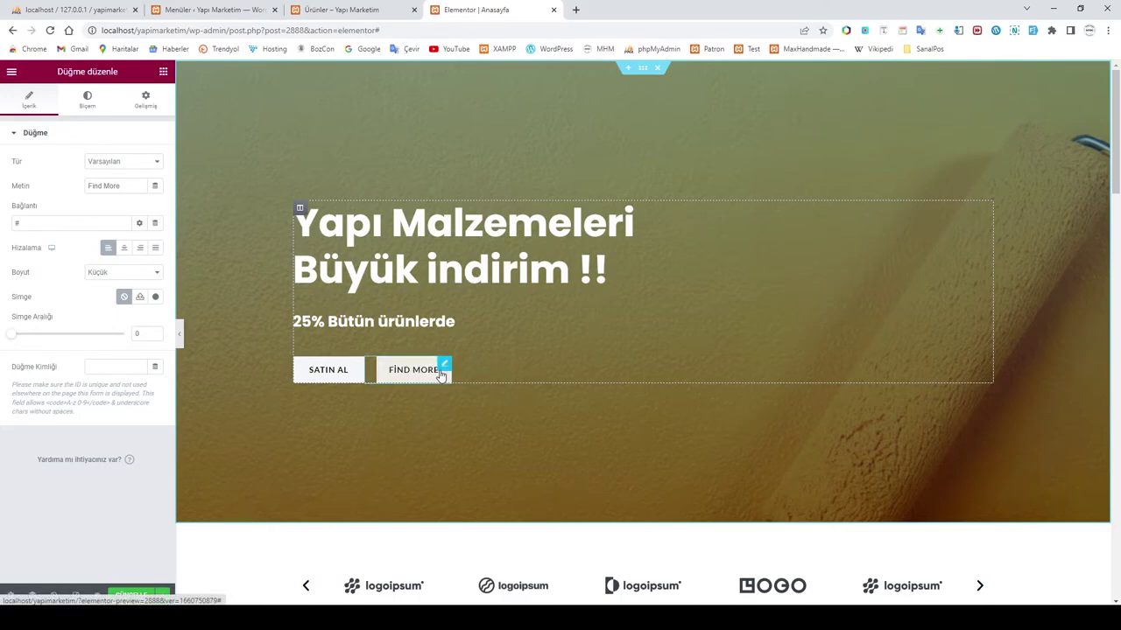
Step: Link the Find More button to the shop page URL and relabel it 'Daha Fazlası'
left_click(68, 222)
key("ctrl+v")
left_click(12, 187)
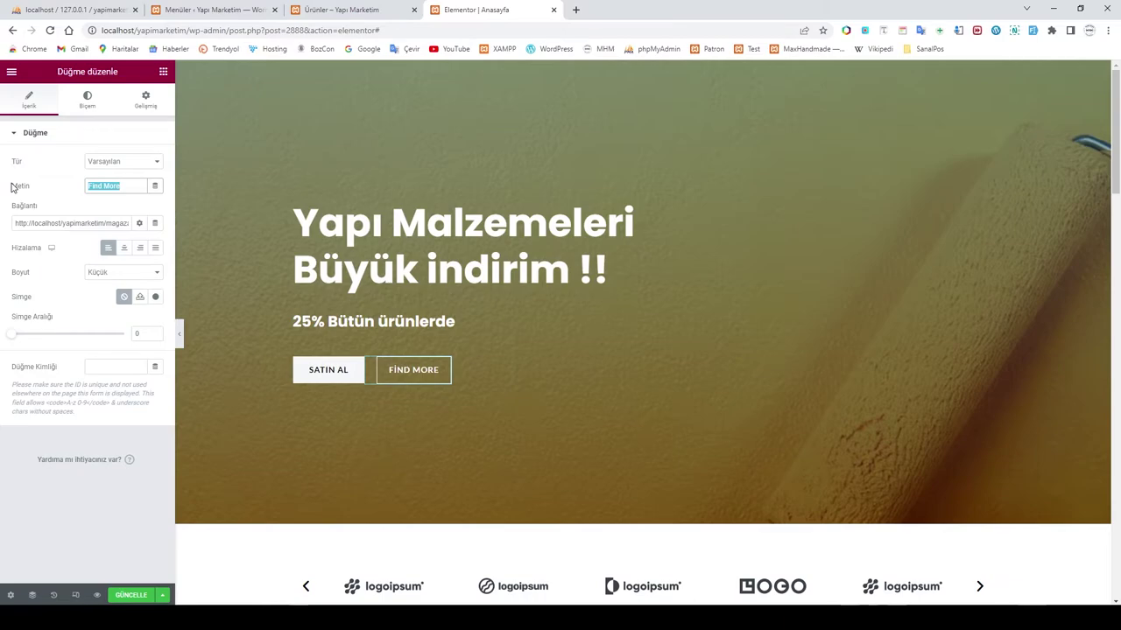
type("D")
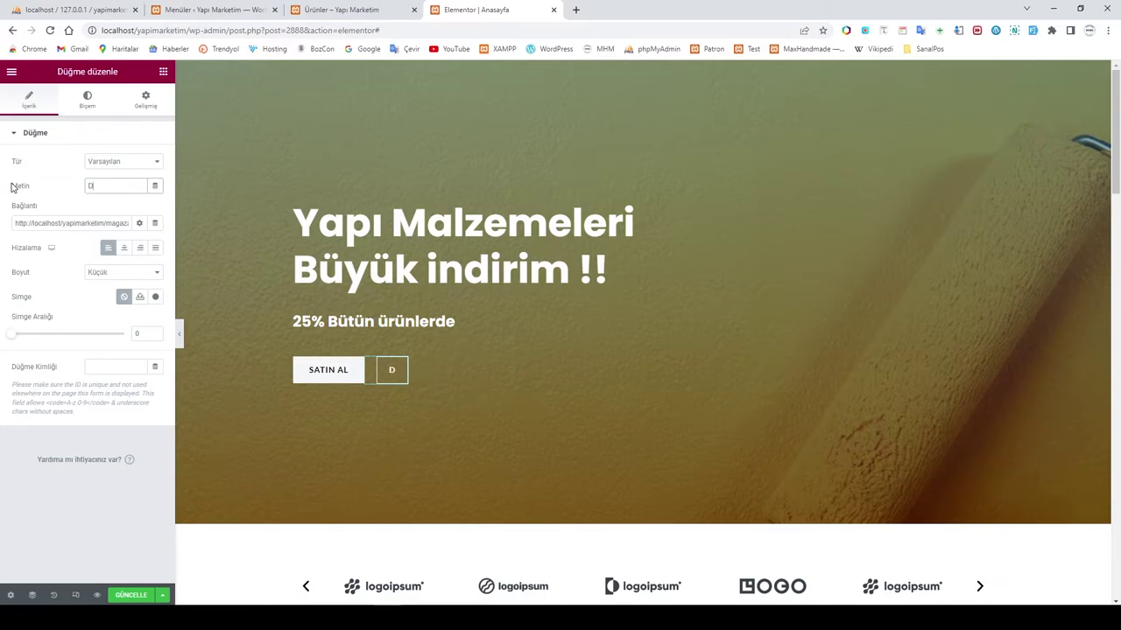
type("aha Fazlas")
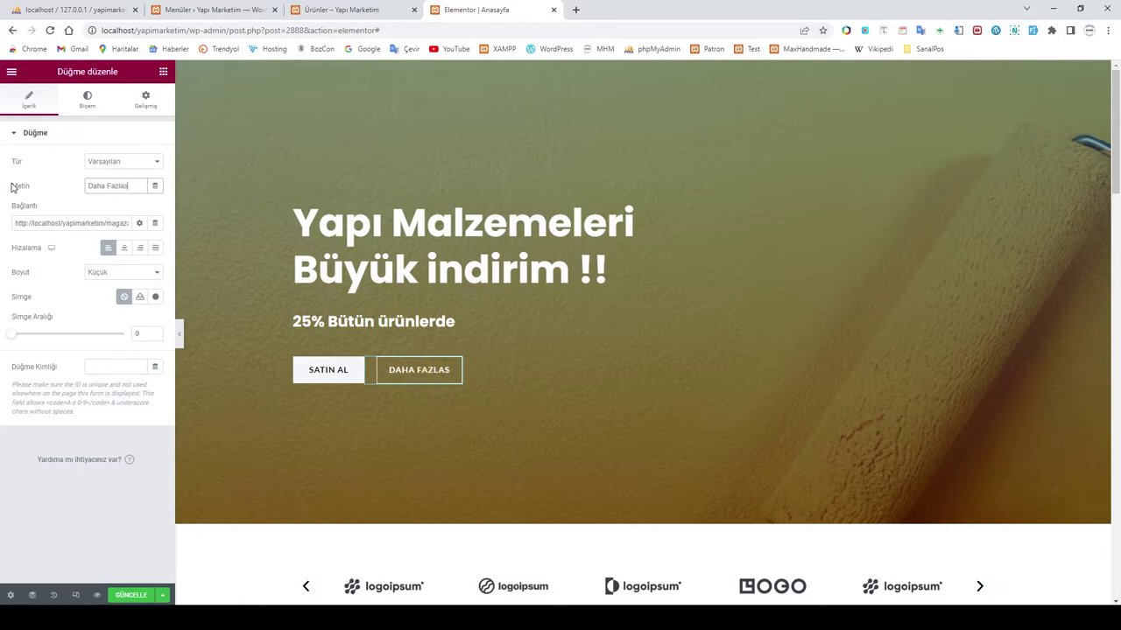
type("ı")
left_click(327, 373)
left_click(341, 9)
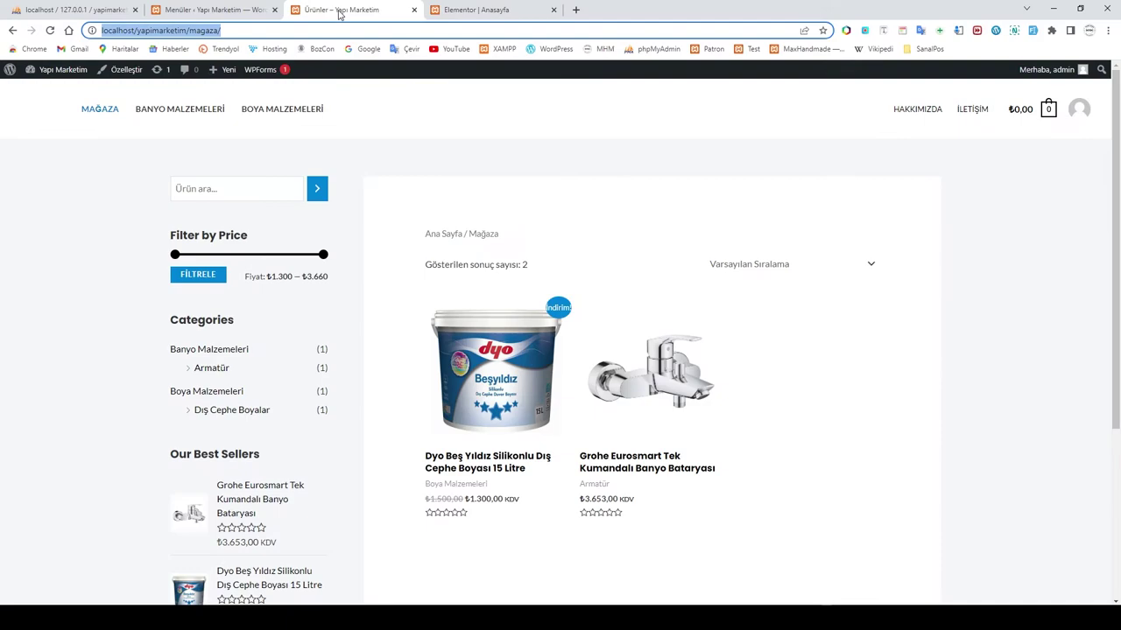
Step: Copy the Boya Malzemeleri category page address from the live store
left_click(214, 391)
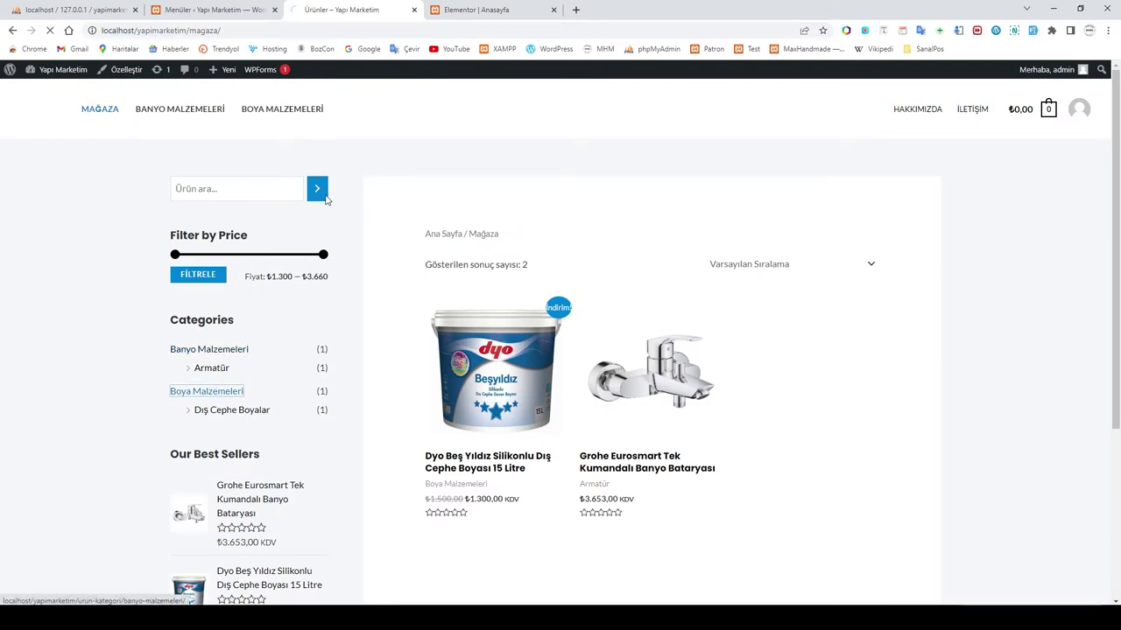
left_click(188, 31)
right_click(179, 31)
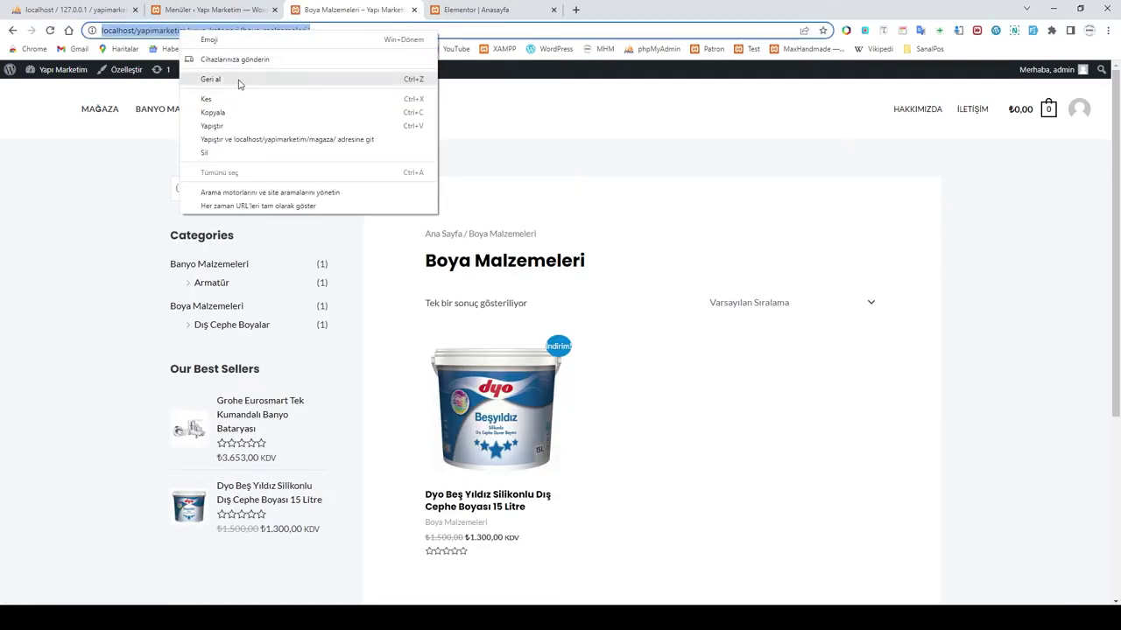
left_click(221, 112)
left_click(212, 10)
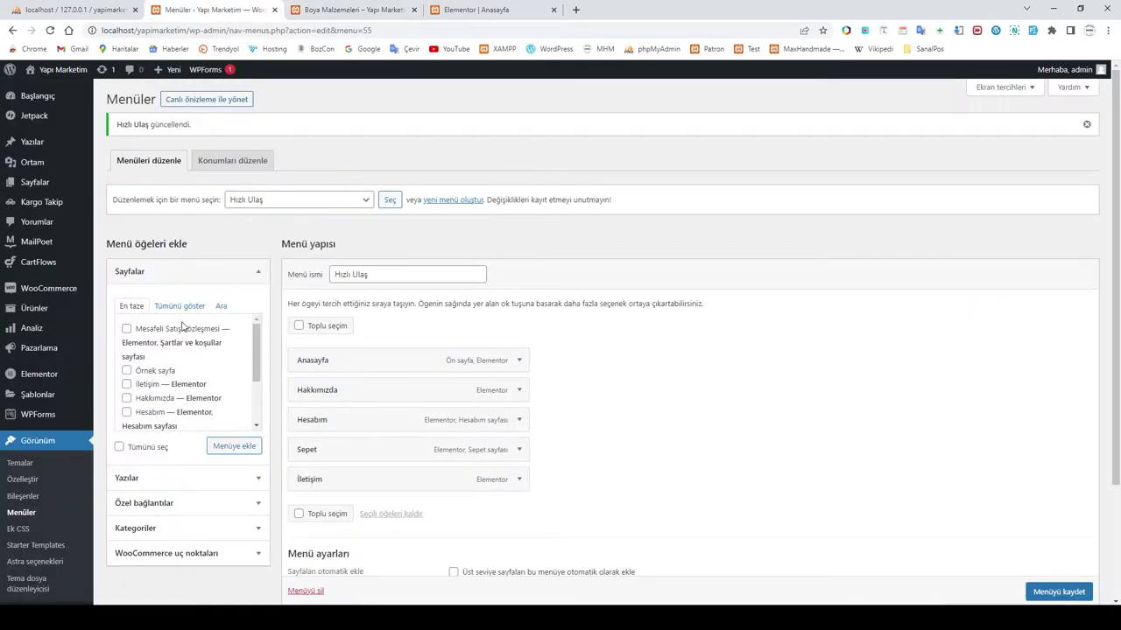
left_click(477, 10)
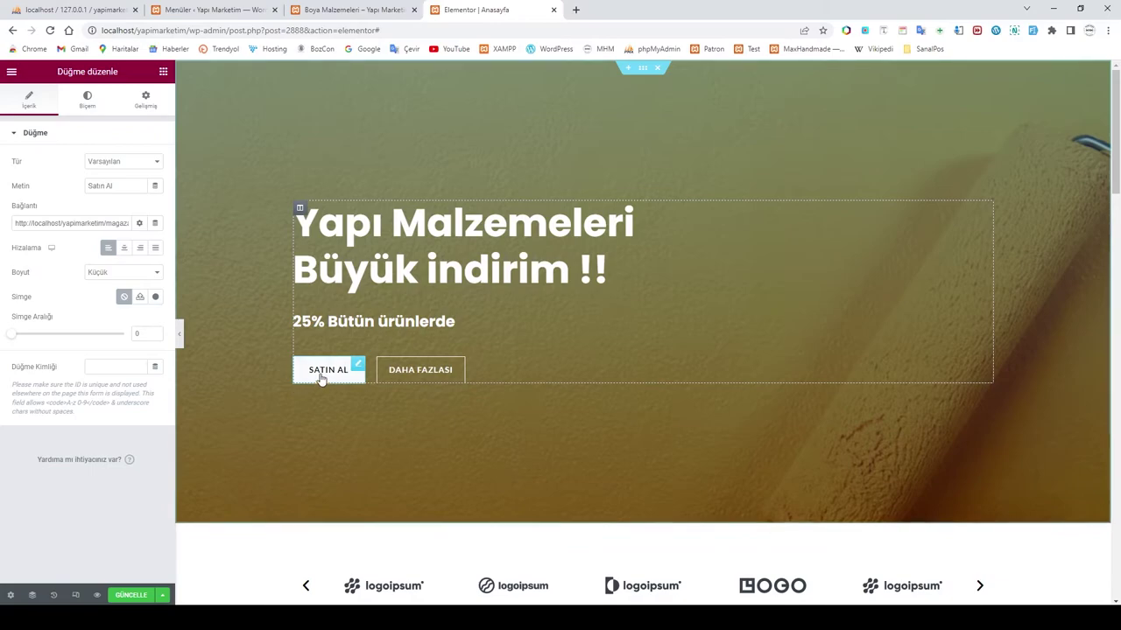
Step: Replace the Satın Al button's shop link with the Boya Malzemeleri category URL and save the page
left_click(101, 223)
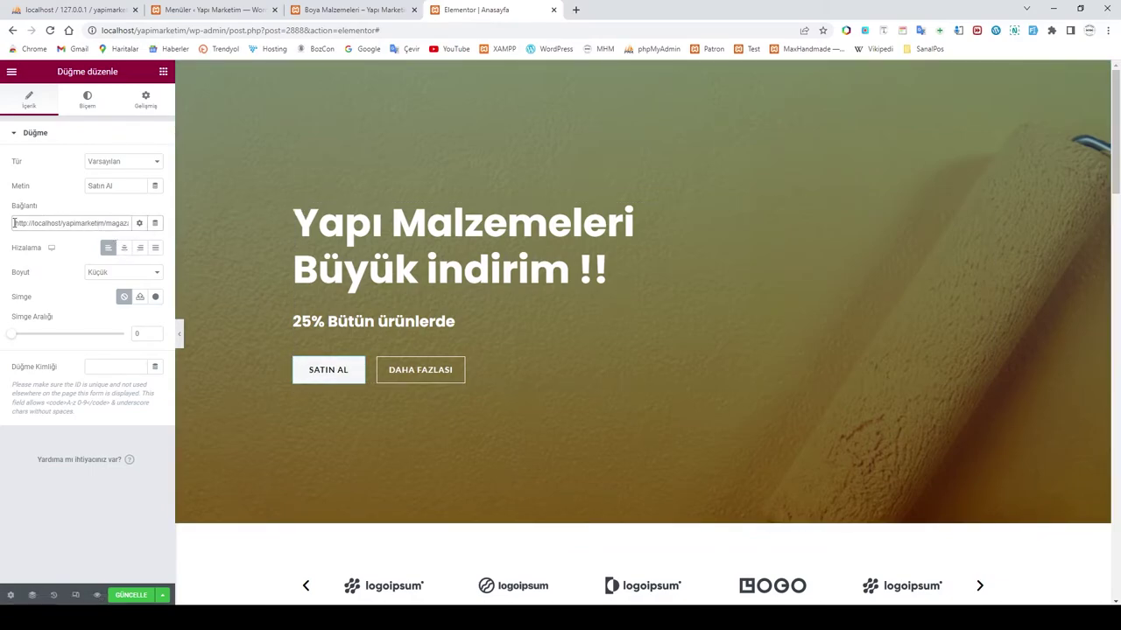
left_click_drag(14, 223, 242, 241)
key("BackSpace")
key("ctrl+v")
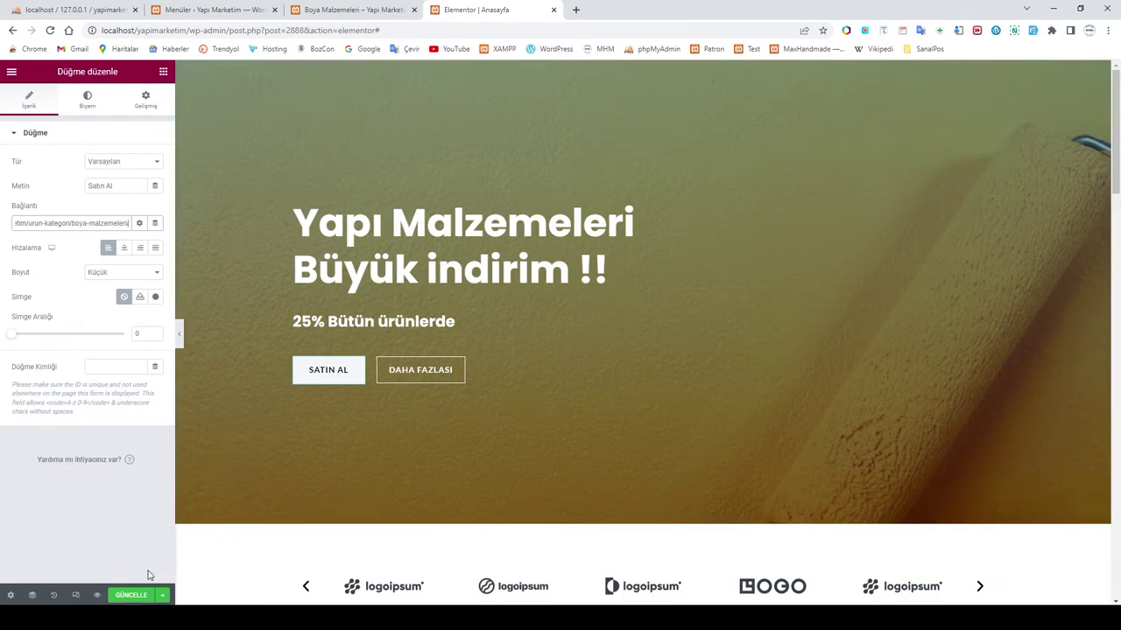
left_click(153, 595)
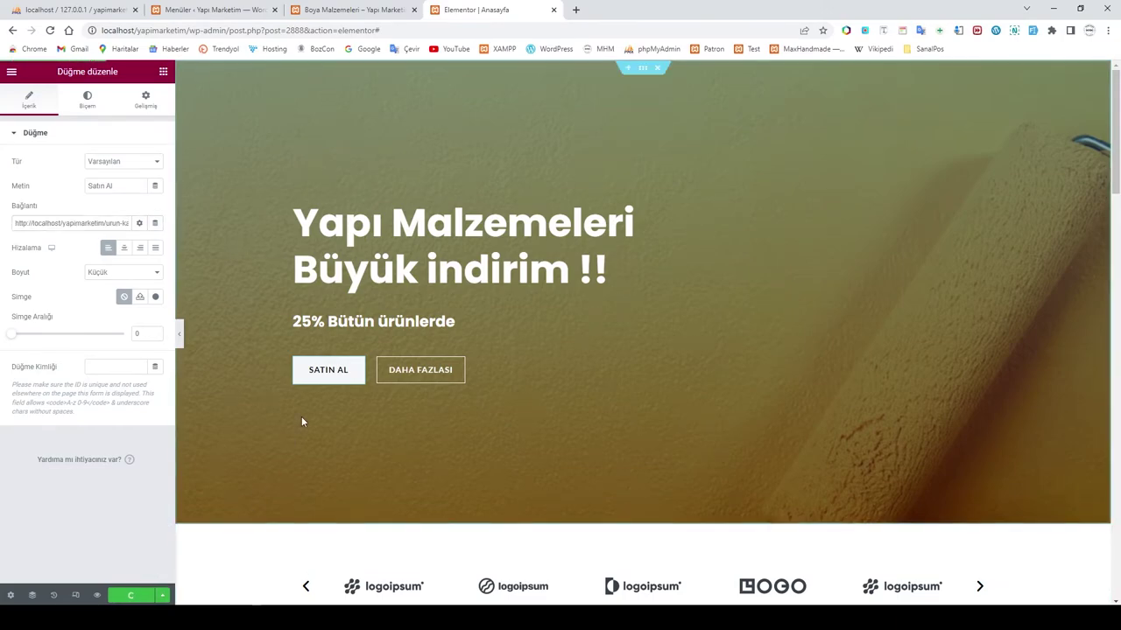
Step: Remove the four placeholder logos from the brand carousel's image gallery
scroll(627, 360, "down", 3)
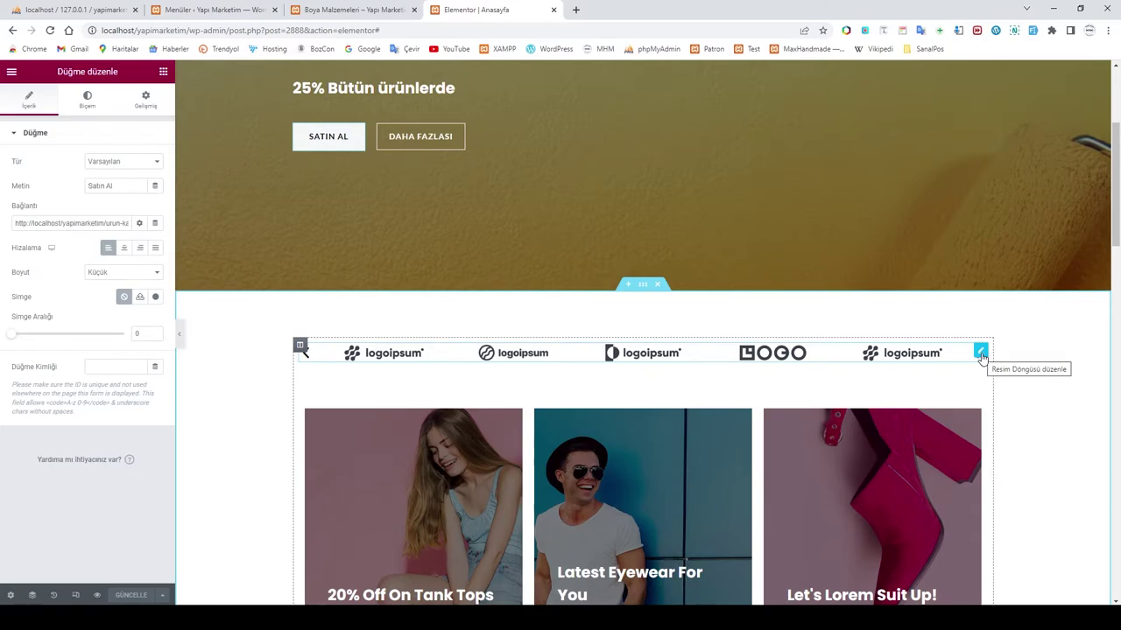
left_click(981, 353)
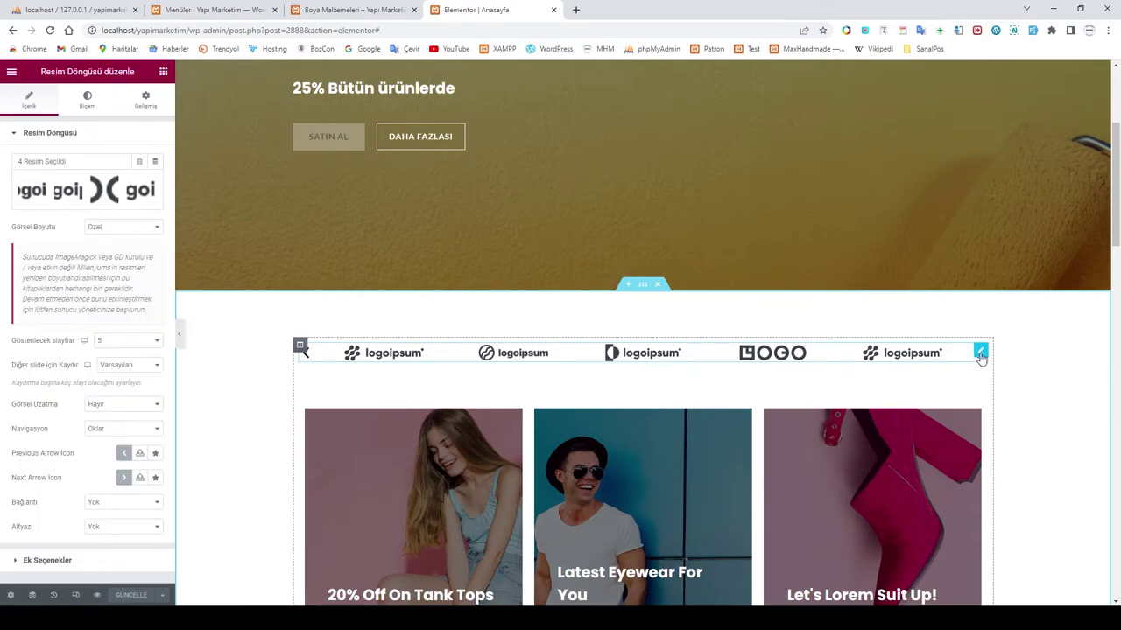
left_click(54, 193)
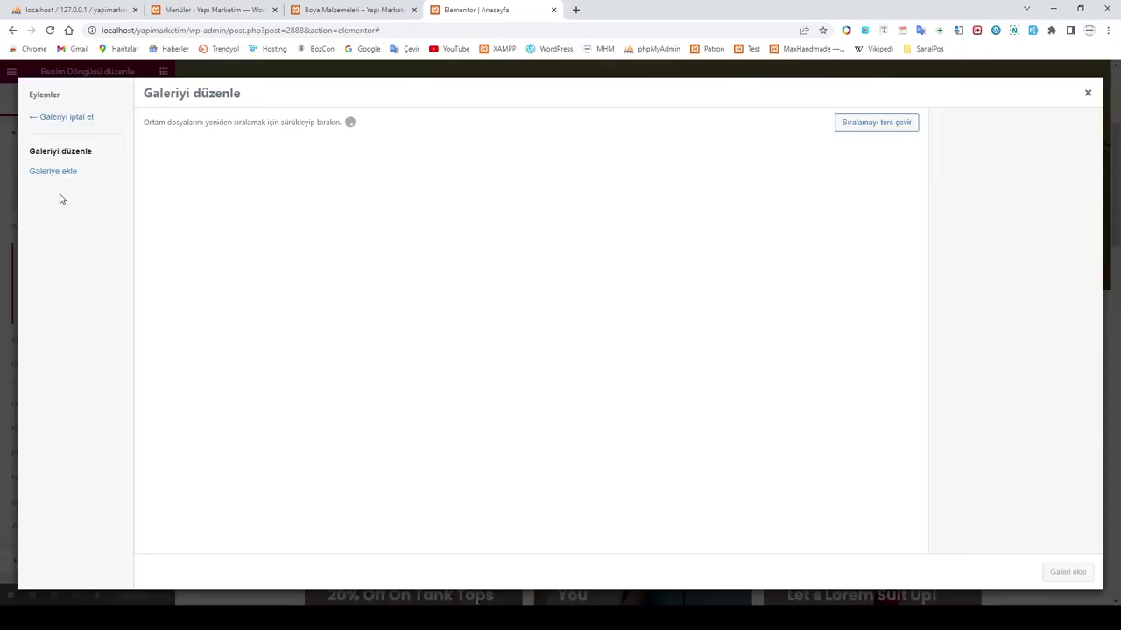
left_click(223, 165)
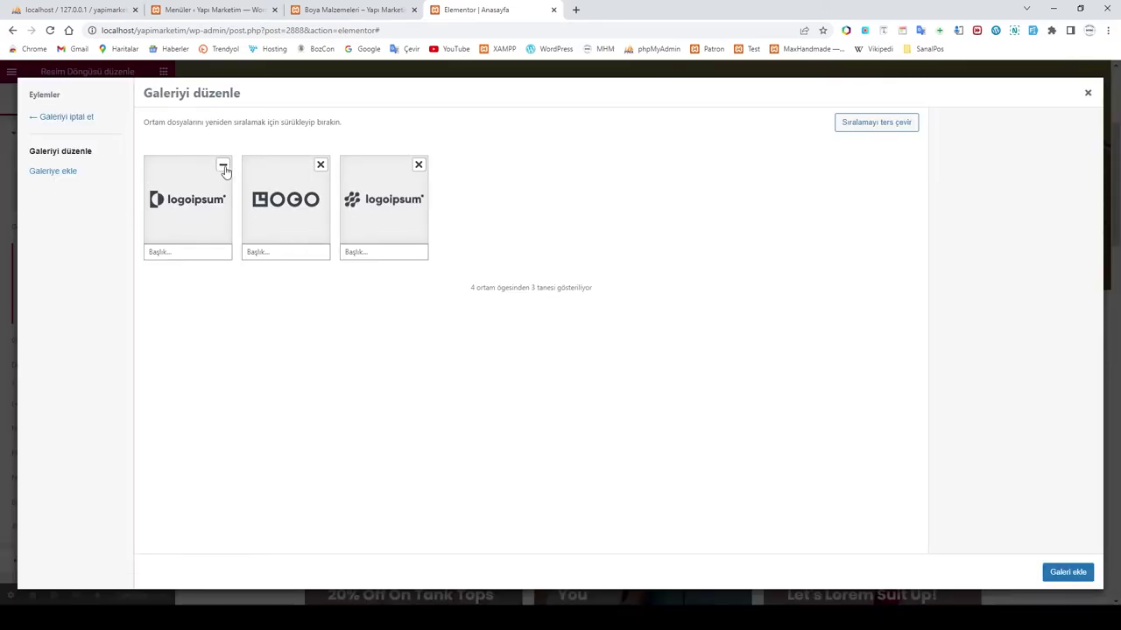
left_click(320, 165)
left_click(321, 164)
left_click(223, 165)
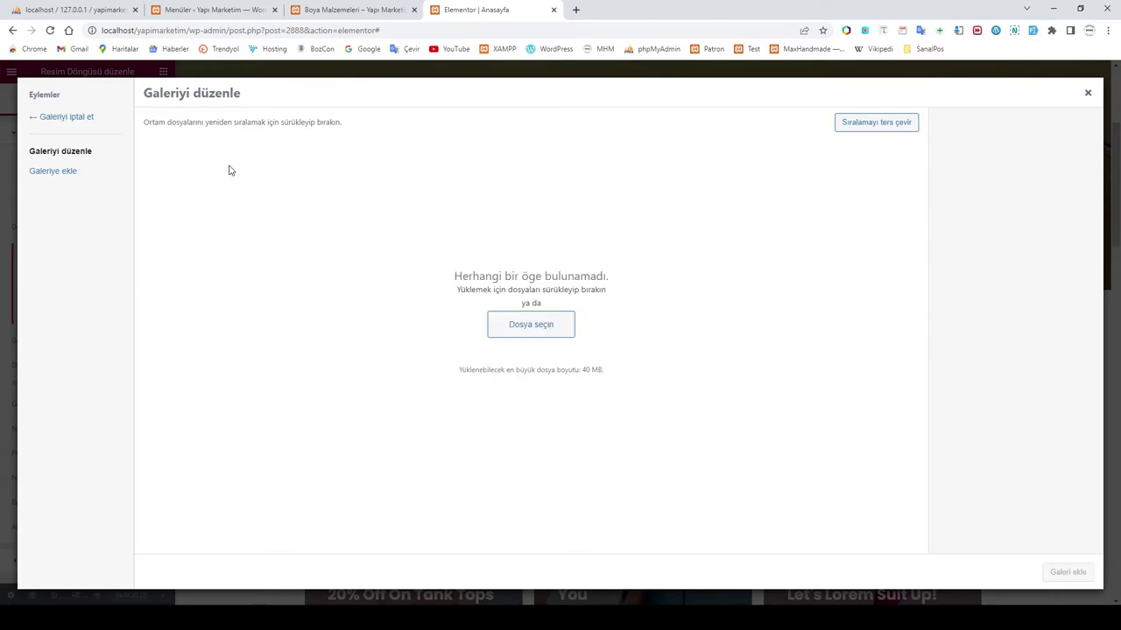
Step: Upload the six brand logos from the MARKA LOGOLAR folder into the carousel gallery
left_click(534, 333)
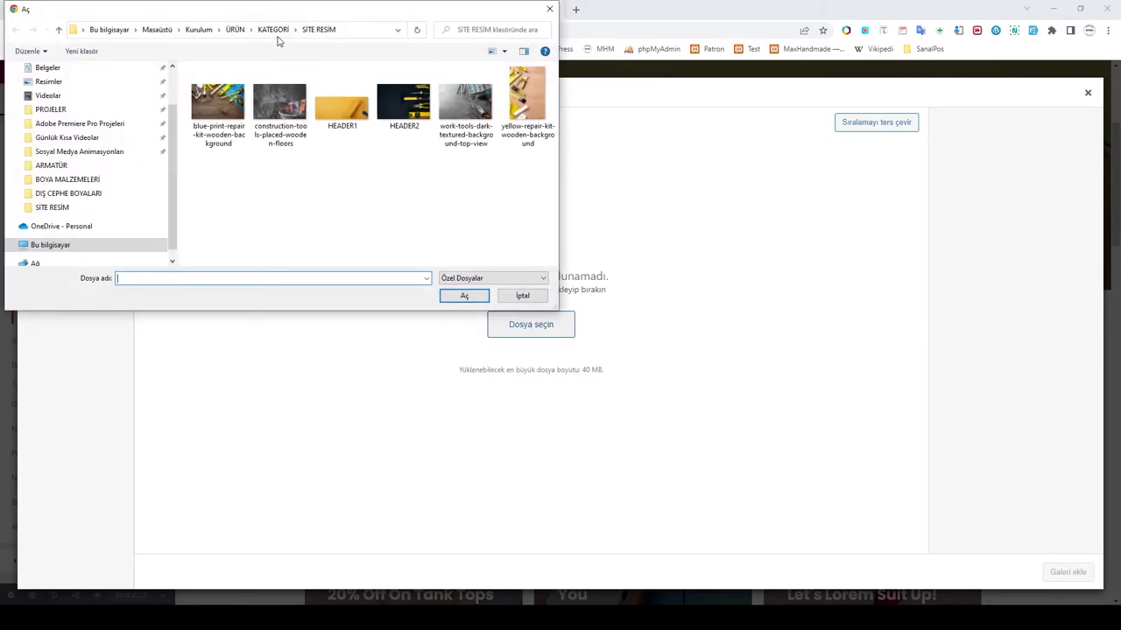
left_click(274, 29)
double_click(229, 147)
left_click_drag(208, 149, 548, 92)
left_click(464, 296)
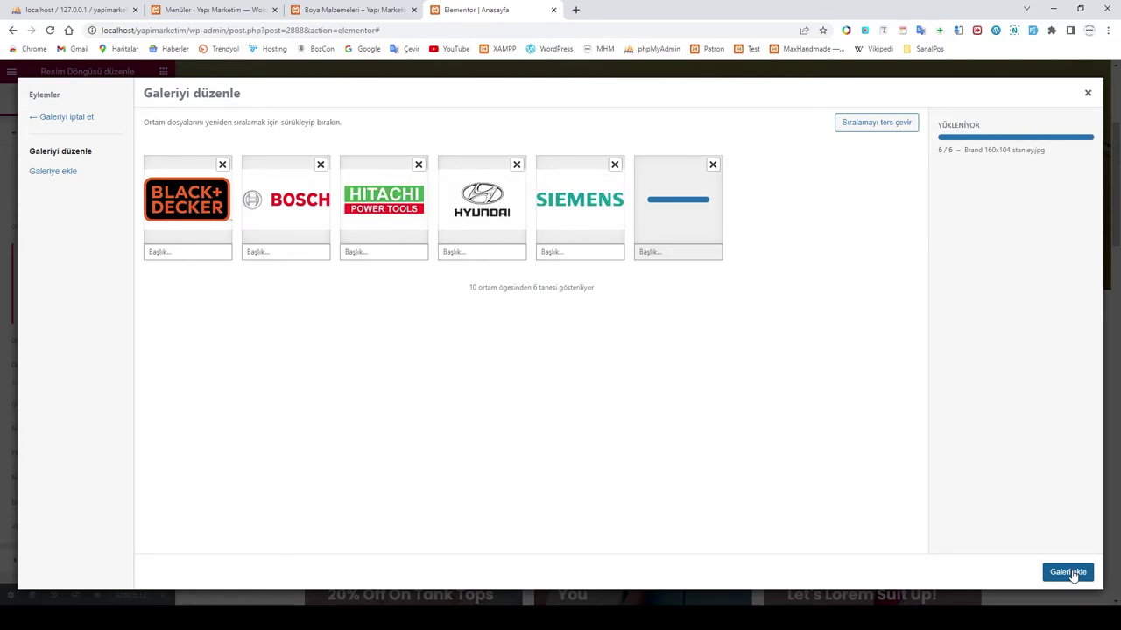
left_click(1070, 573)
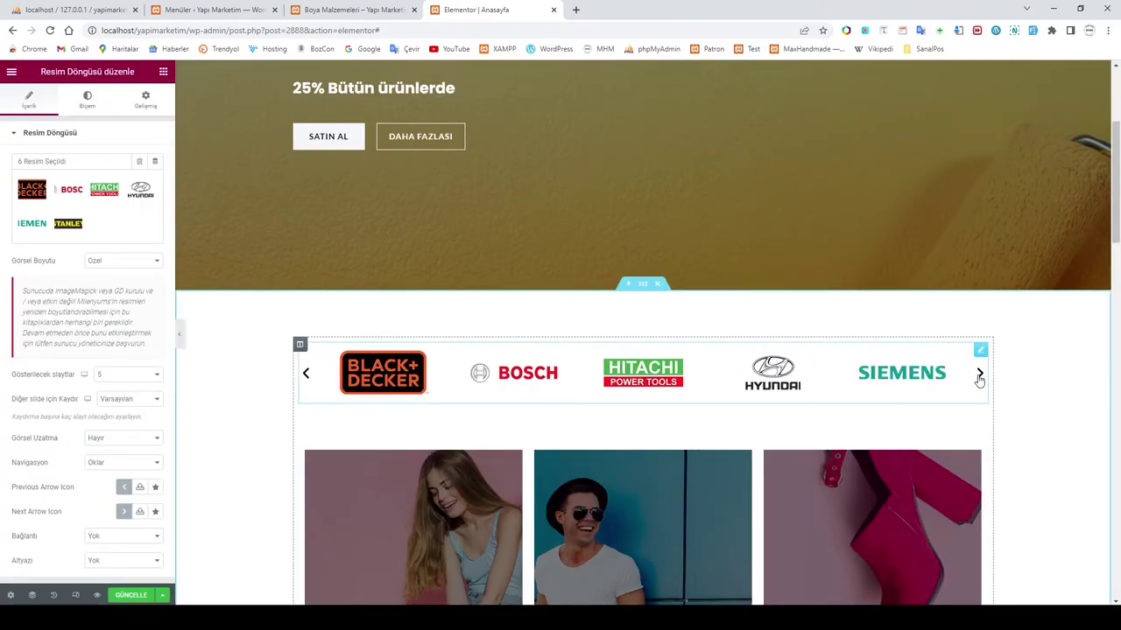
Step: Preview the new logos in the carousel and save the homepage
left_click(980, 374)
left_click(979, 374)
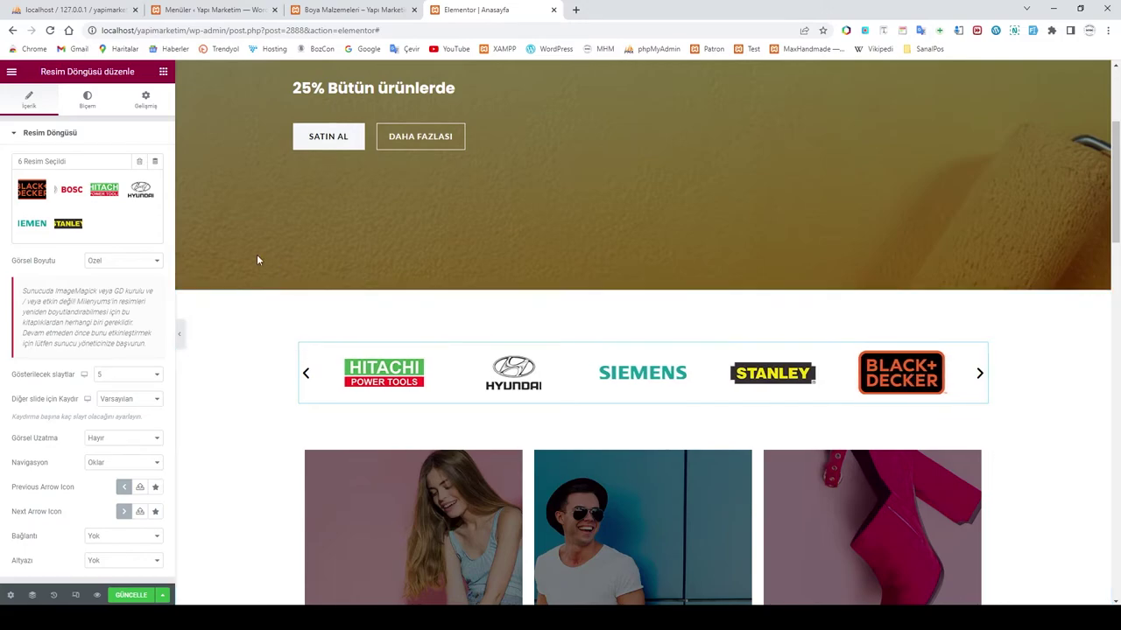
left_click(131, 596)
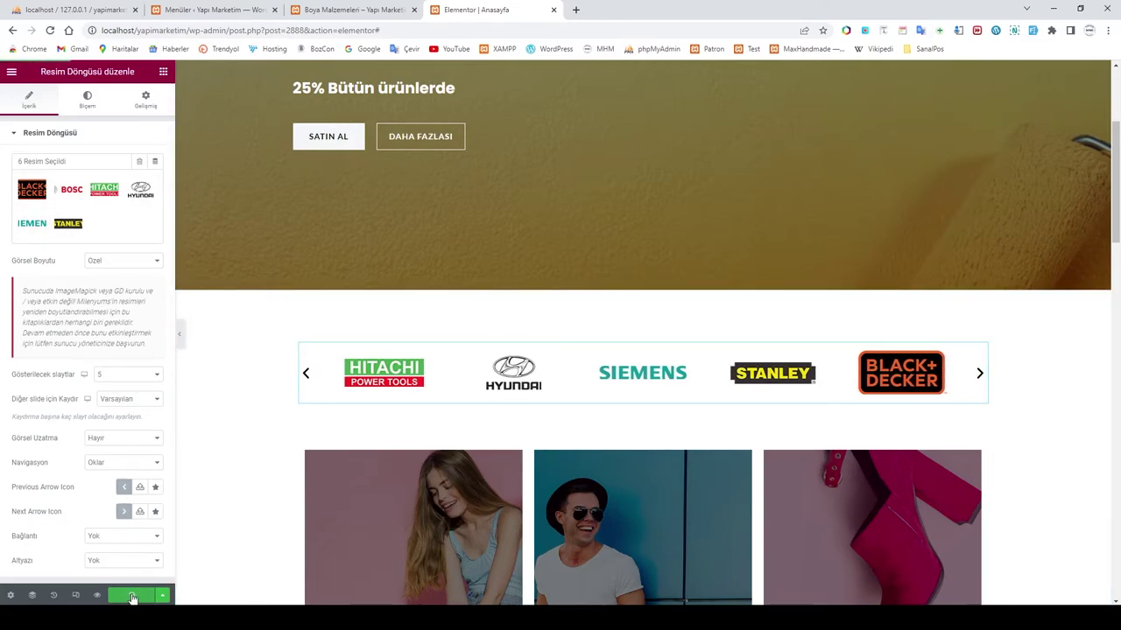
scroll(759, 437, "down", 2)
scroll(759, 437, "down", 2)
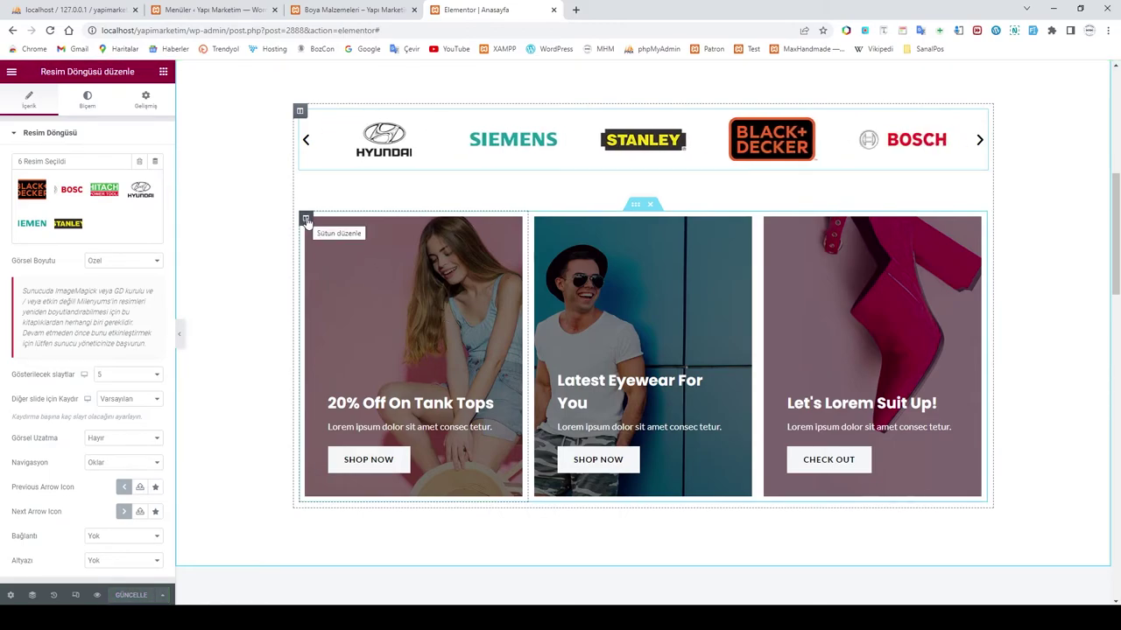
Step: Set the first promo card's background to the uploaded blue-print tools image from SİTE RESİM
left_click(306, 220)
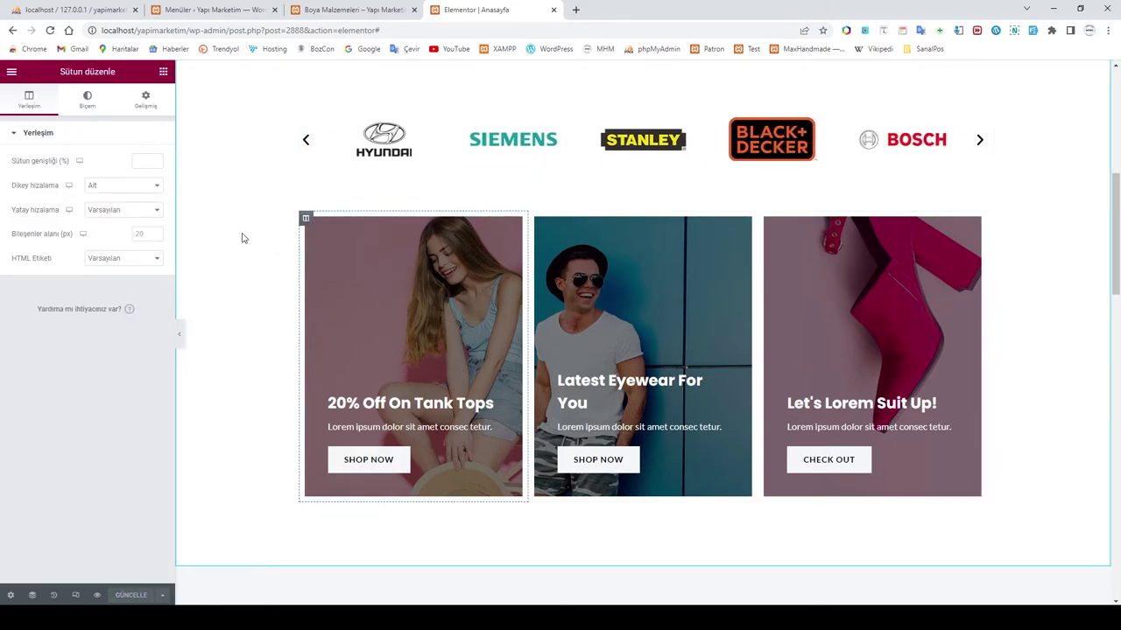
left_click(89, 101)
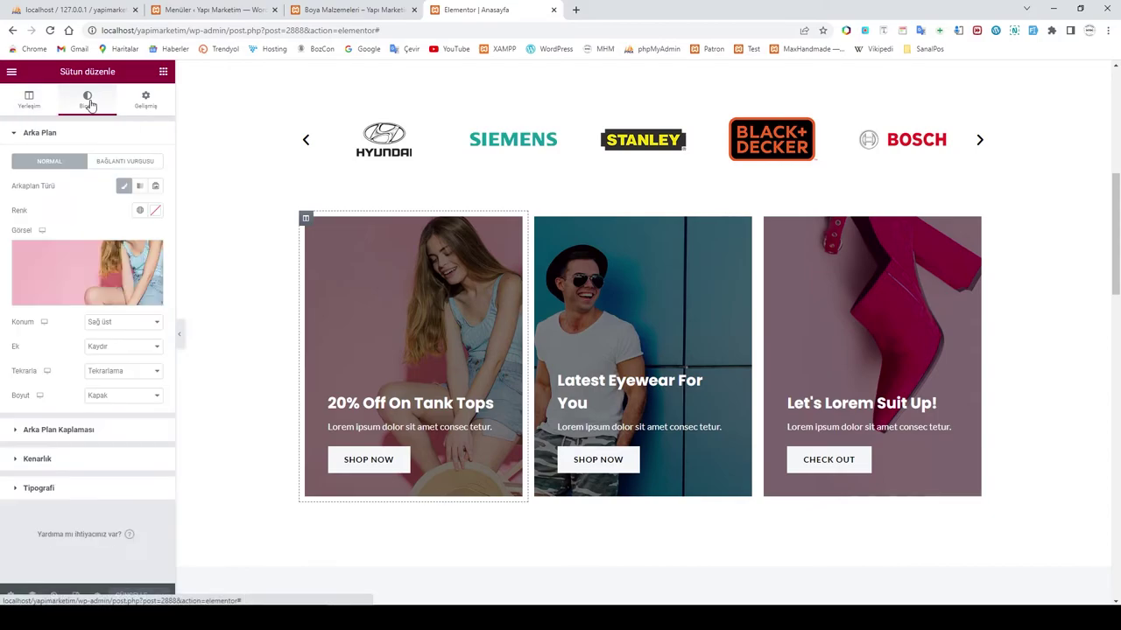
left_click(55, 275)
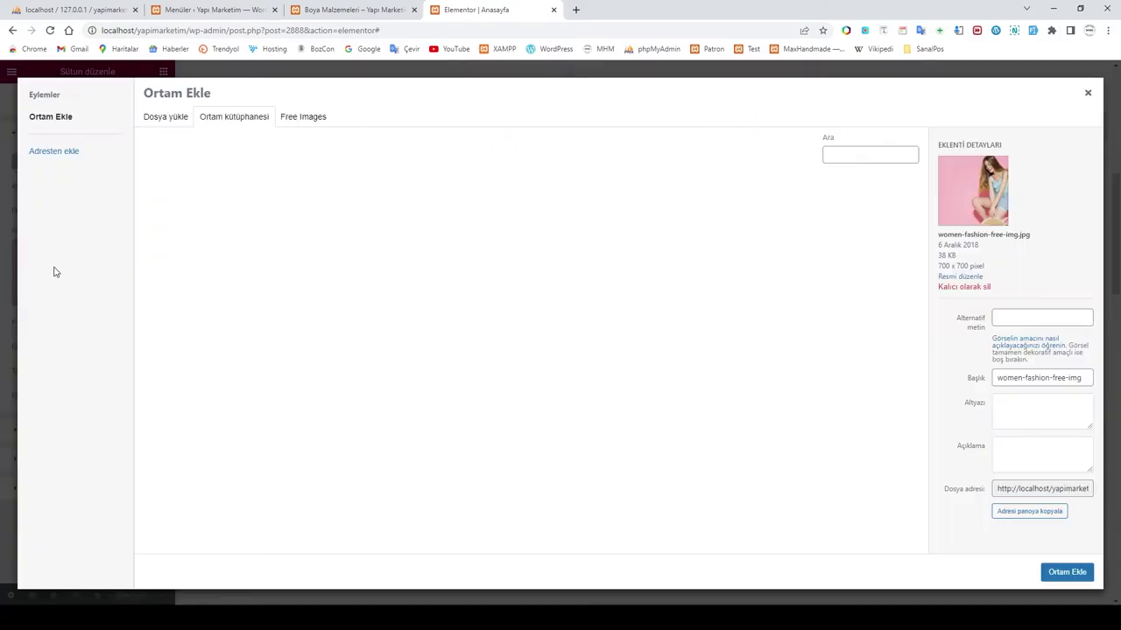
left_click(163, 120)
left_click(623, 318)
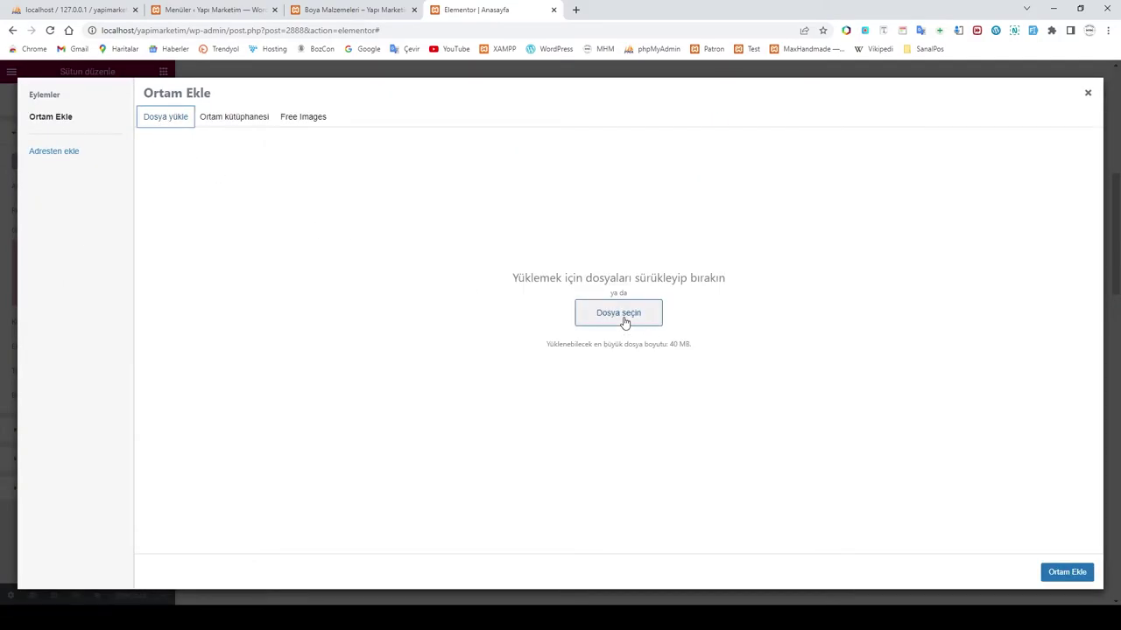
left_click(277, 34)
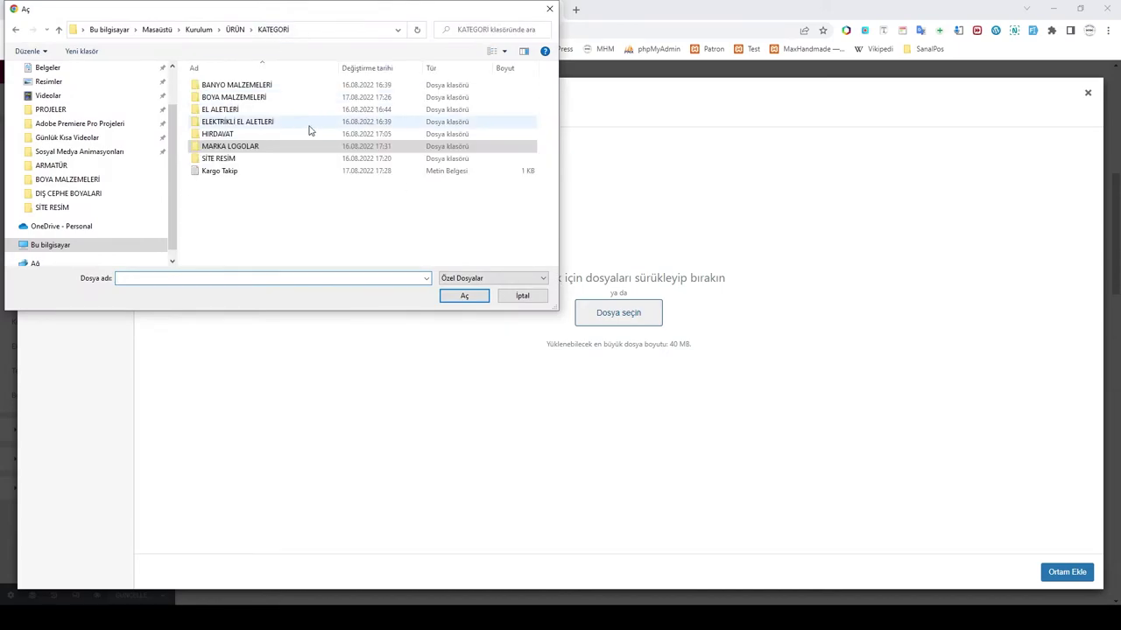
double_click(222, 158)
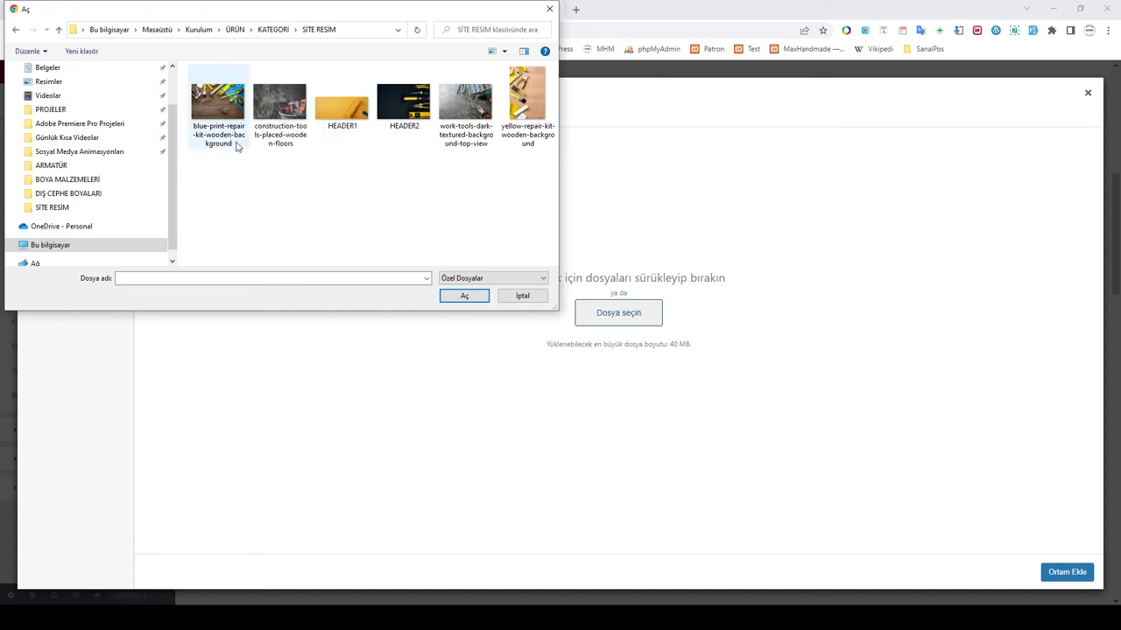
left_click(217, 110)
left_click(462, 295)
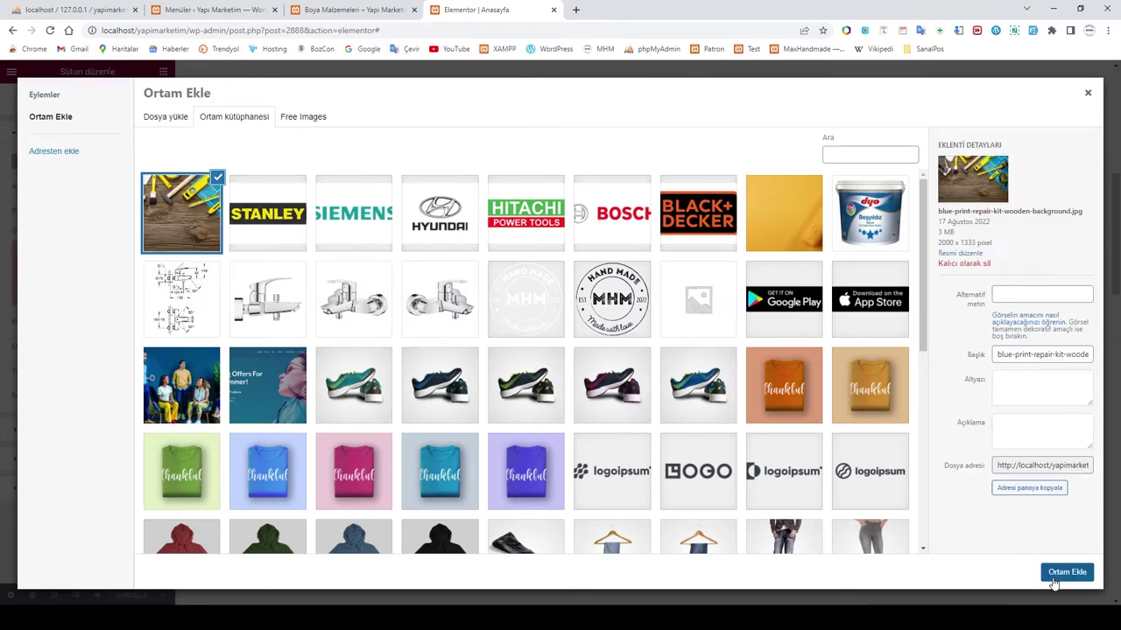
left_click(1062, 573)
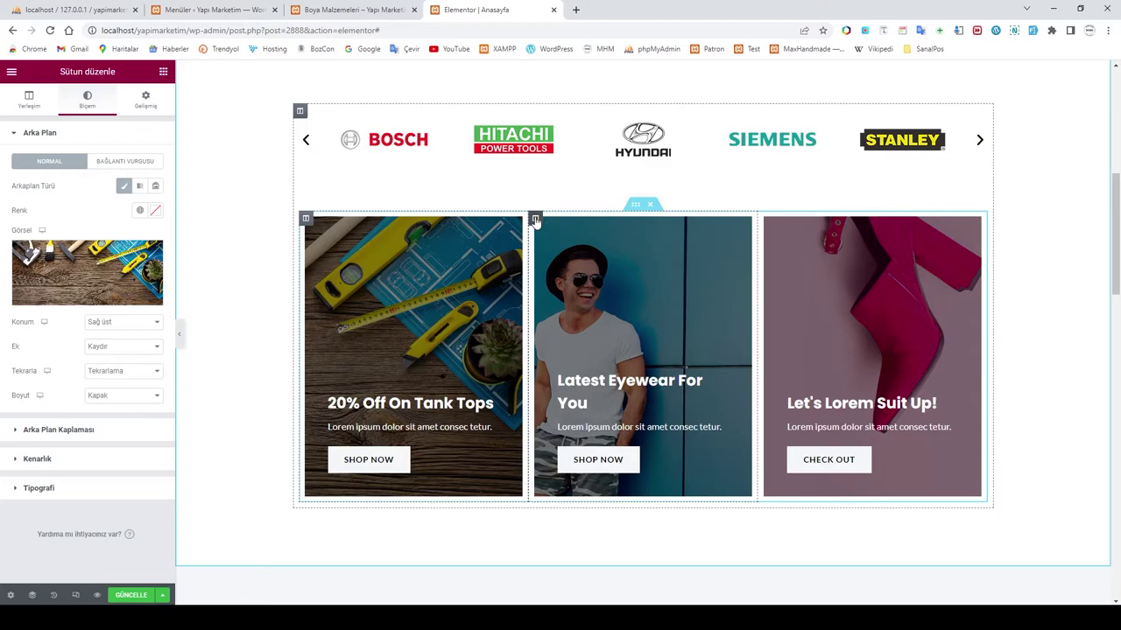
Step: Set the second promo card's background to the uploaded construction-tools image
left_click(535, 220)
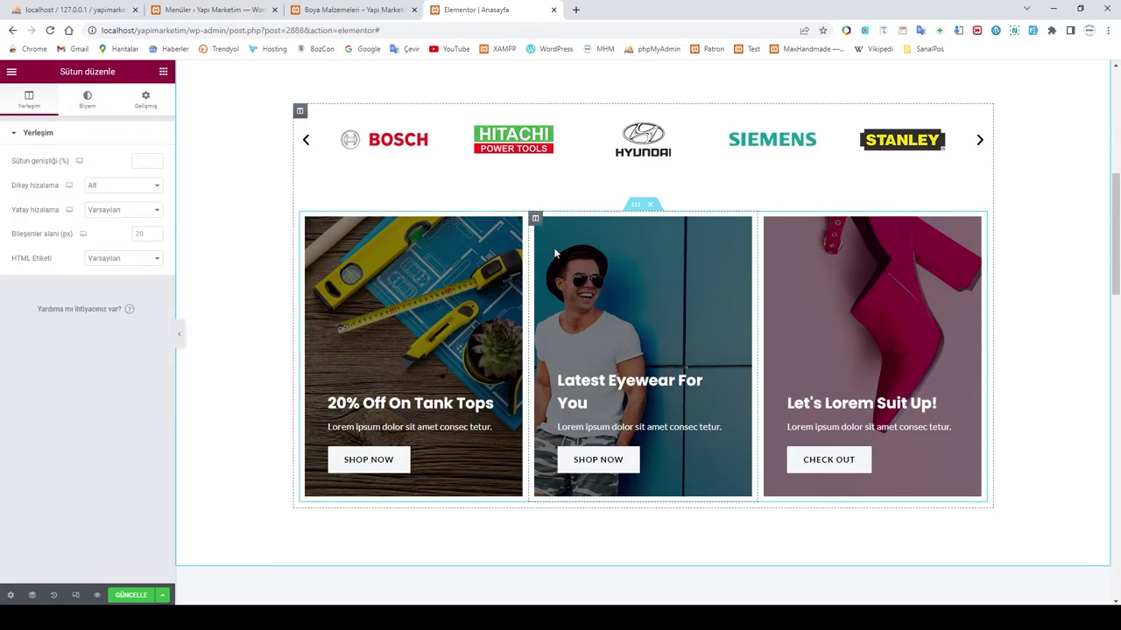
left_click(85, 99)
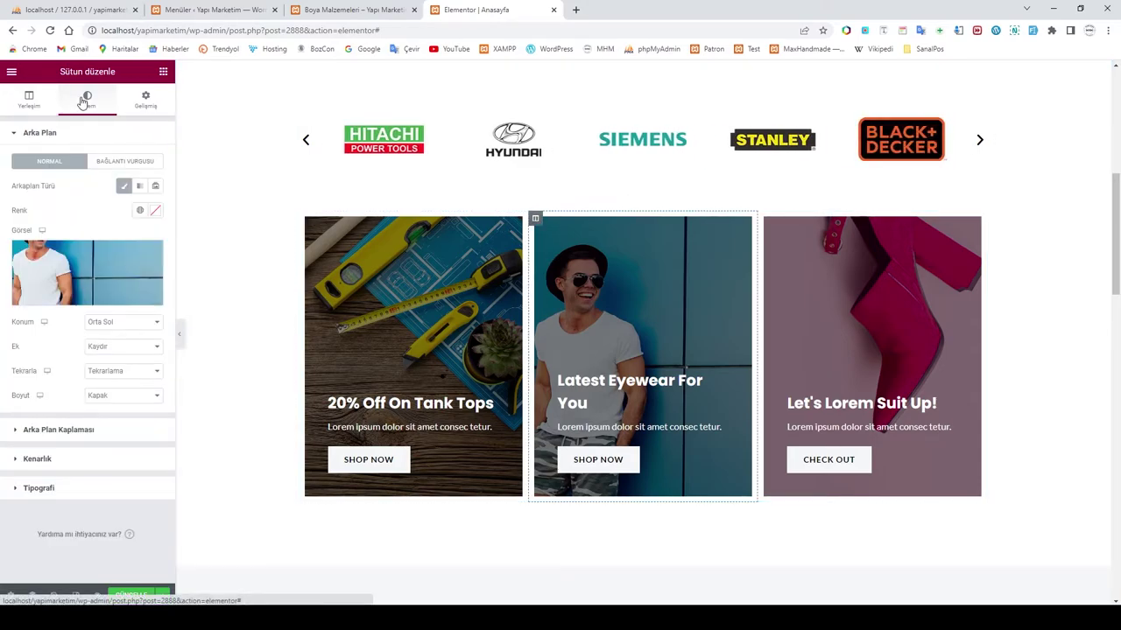
left_click(98, 255)
left_click(166, 117)
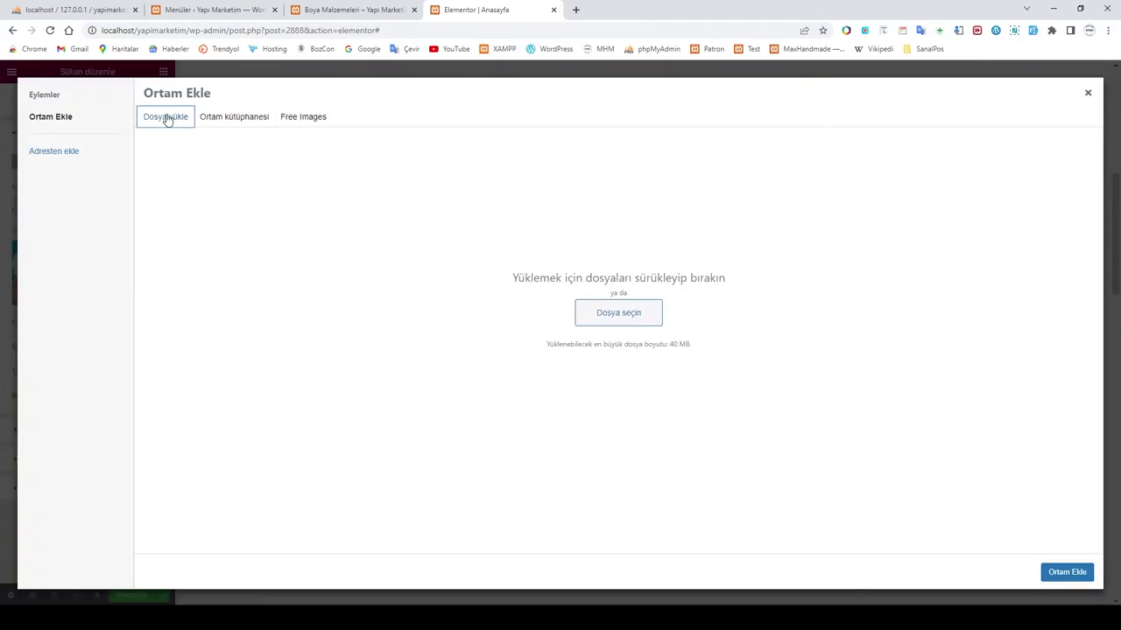
left_click(623, 315)
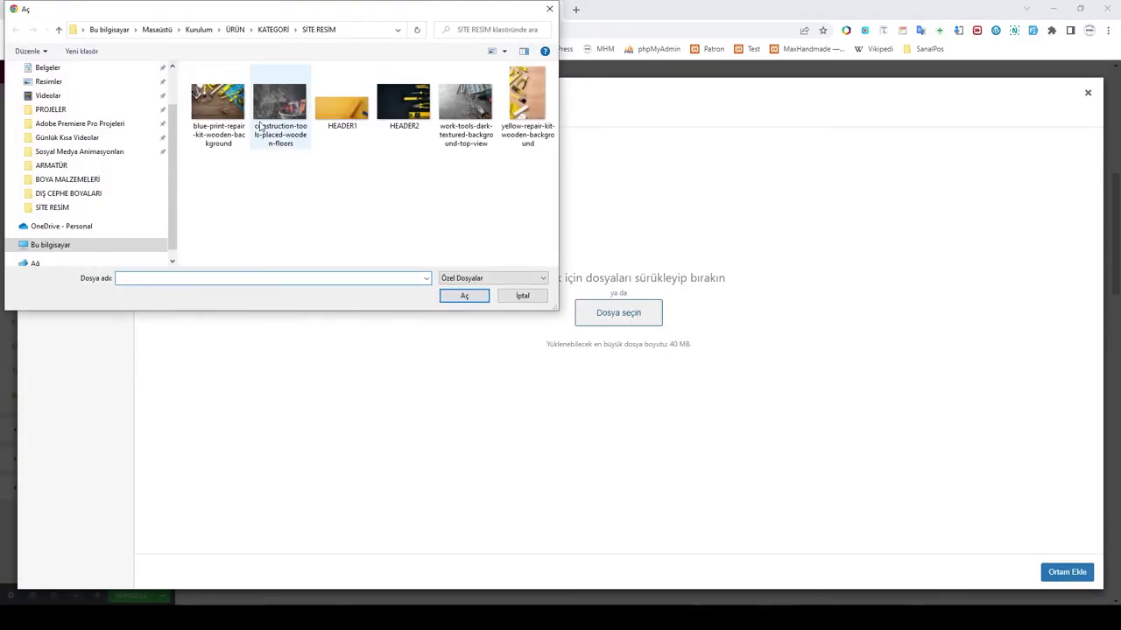
left_click(285, 117)
left_click(464, 295)
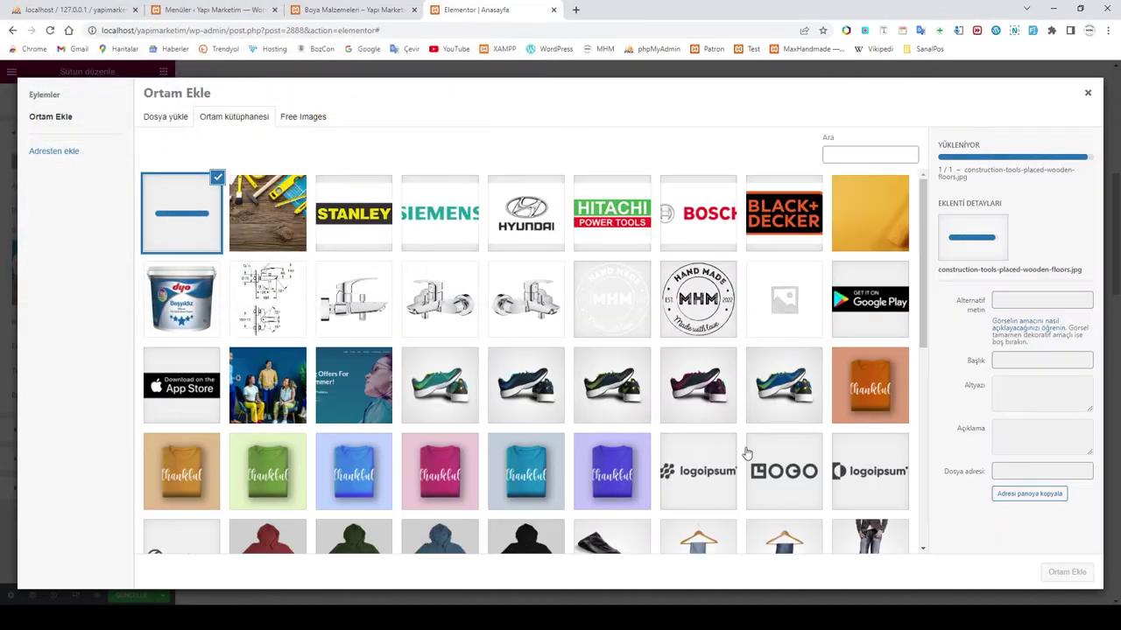
left_click(1066, 571)
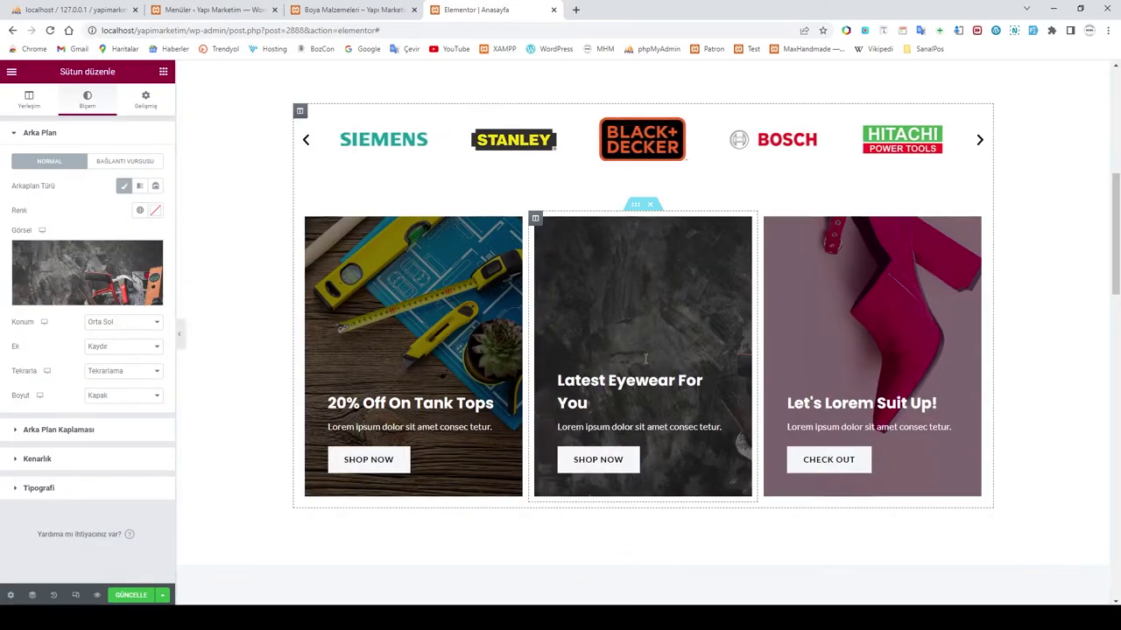
left_click(122, 323)
Step: Set the middle promo card's background position to Sağ üst (top right)
left_click(103, 362)
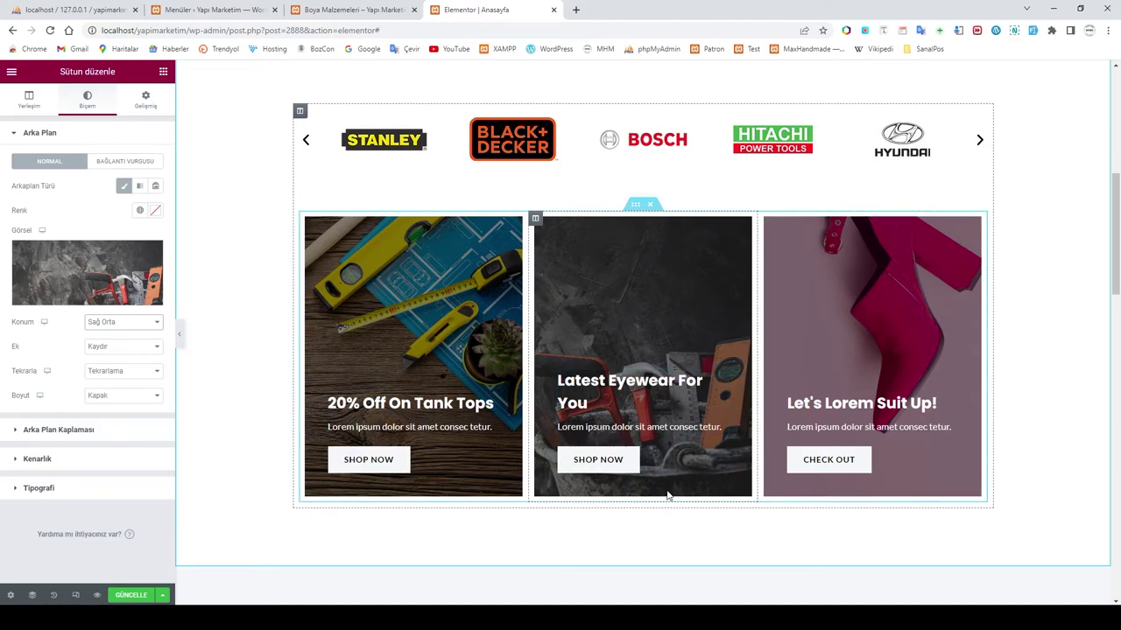
left_click(137, 323)
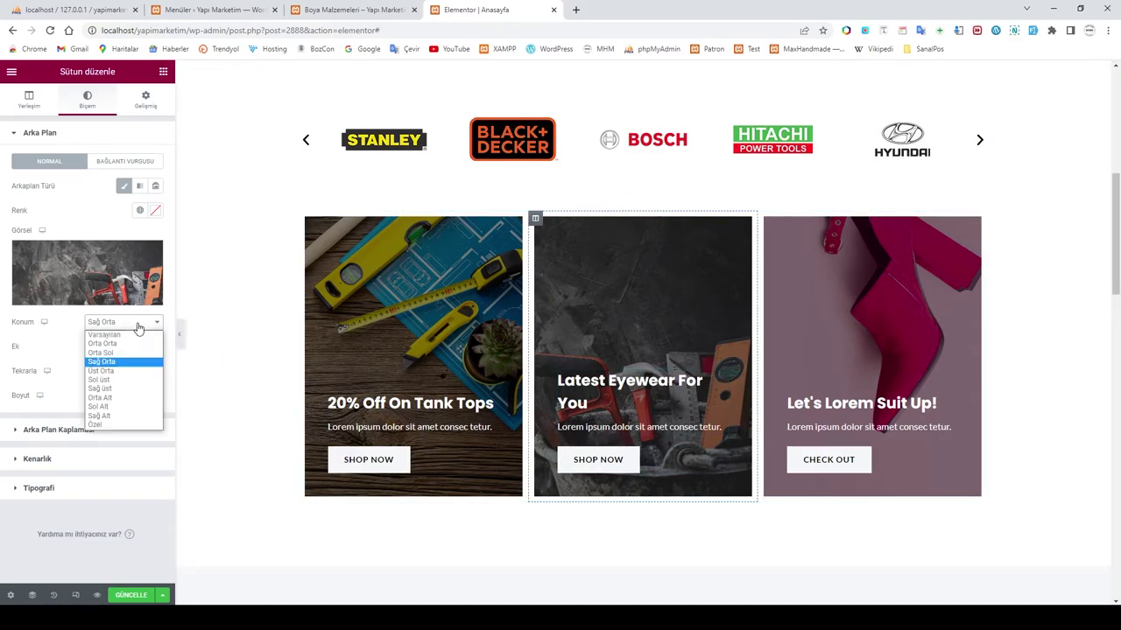
left_click(133, 389)
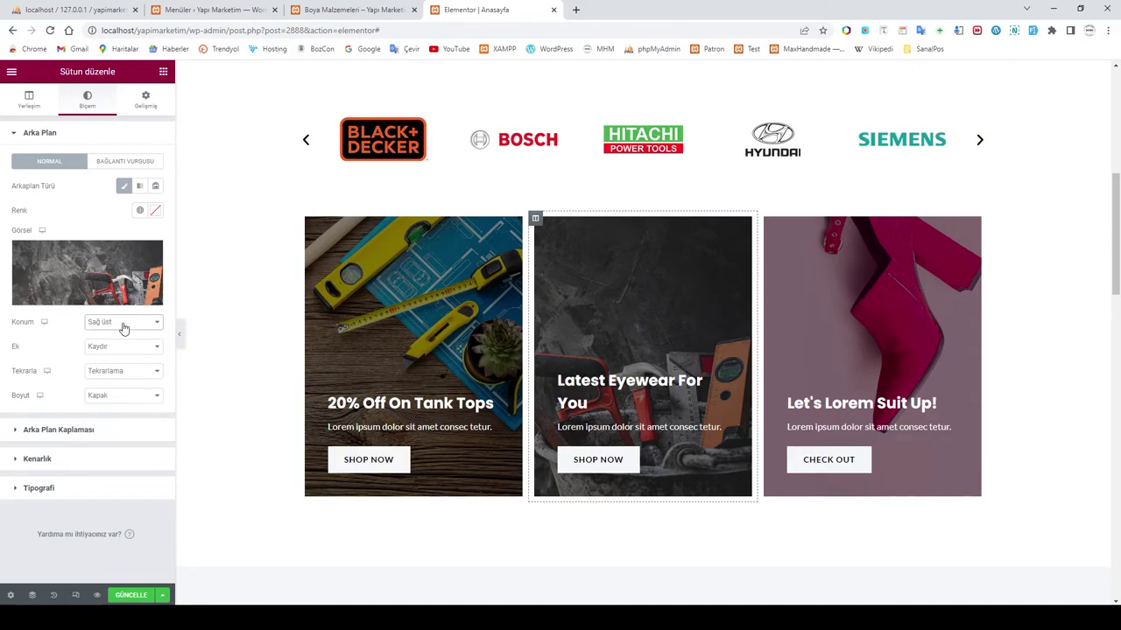
left_click(123, 326)
left_click(121, 383)
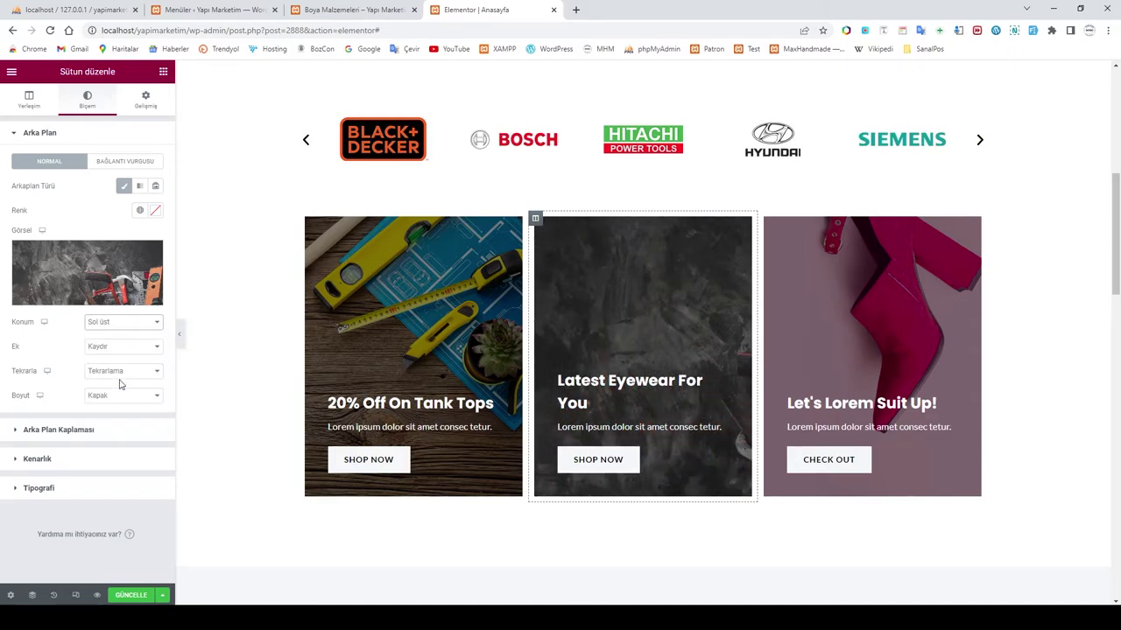
left_click(123, 325)
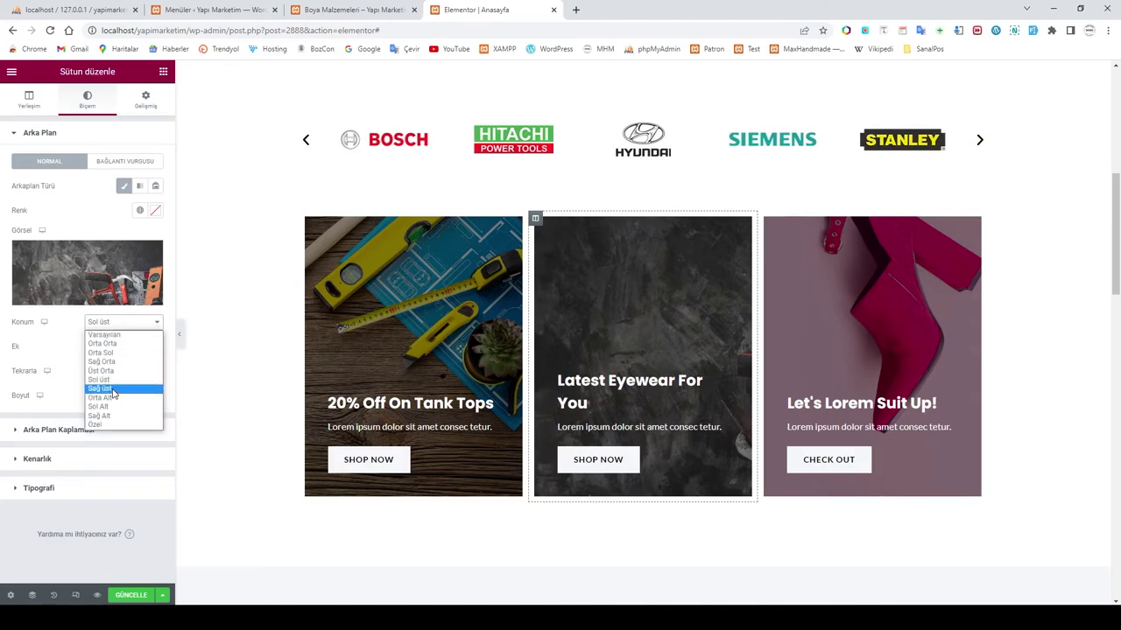
left_click(112, 389)
left_click(132, 326)
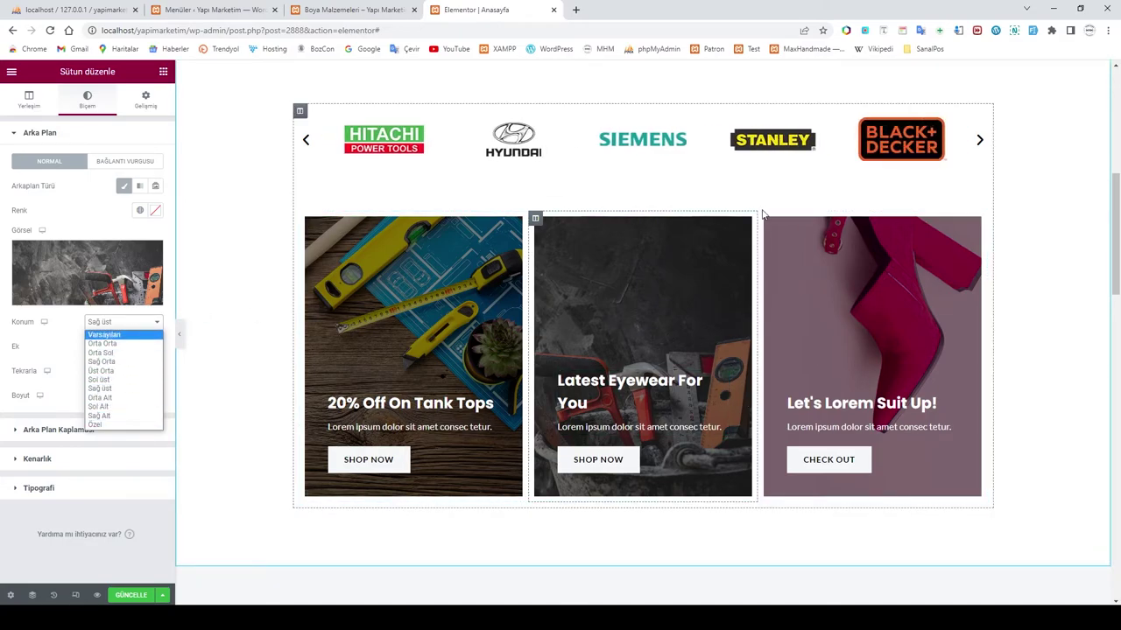
left_click(785, 245)
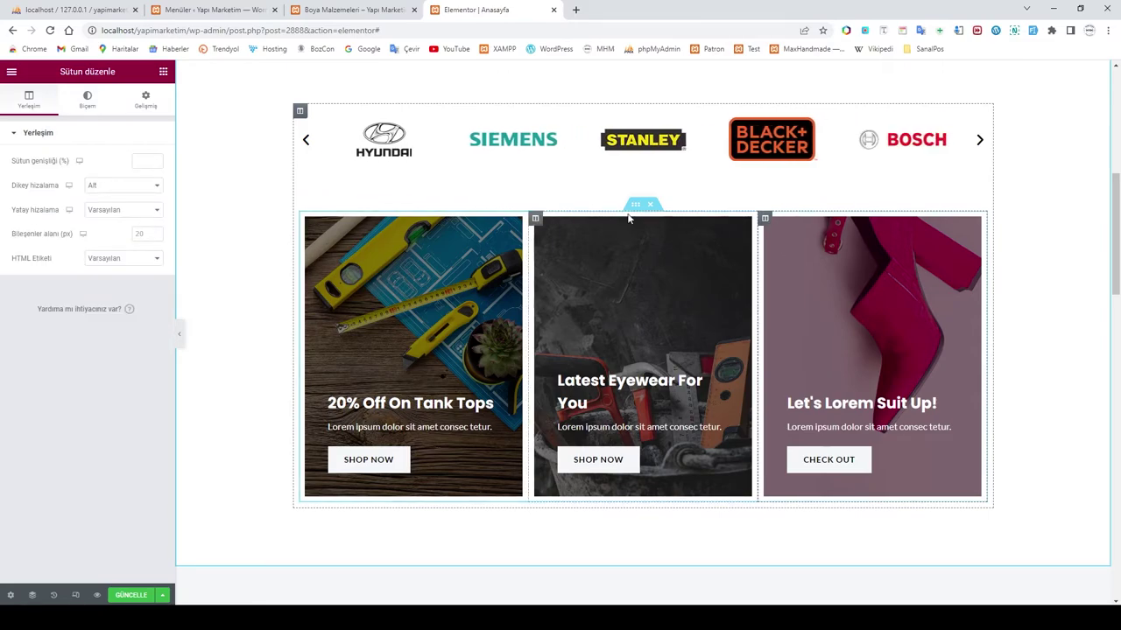
left_click(85, 102)
Step: Upload work-tools-dark-textured-background-top-view and make it the third promo card's background
left_click(74, 278)
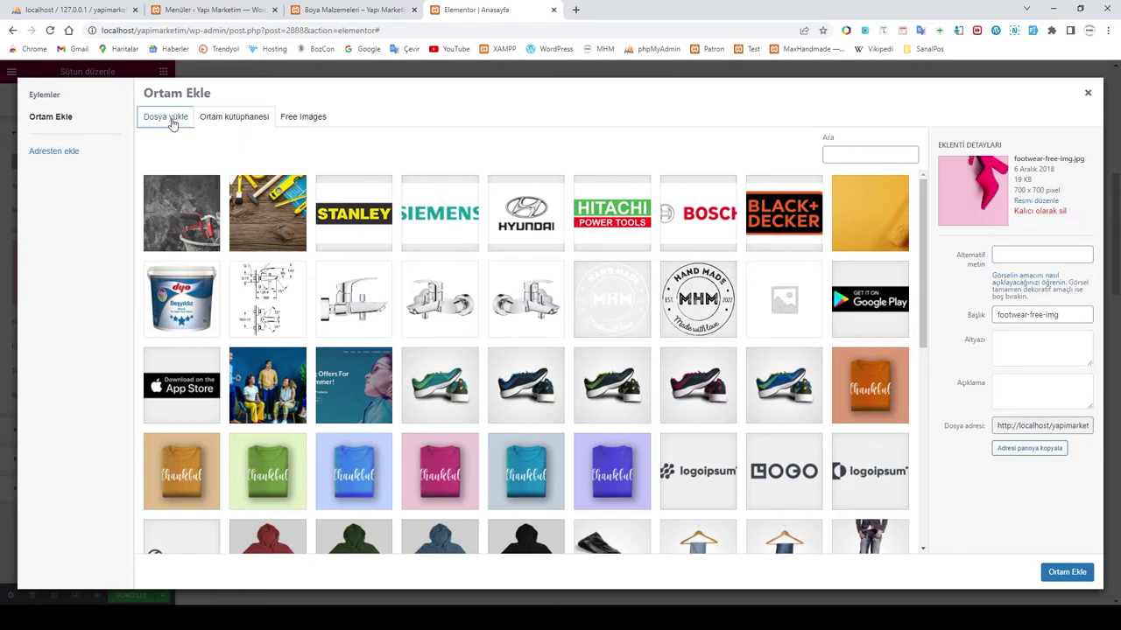
left_click(172, 123)
left_click(581, 308)
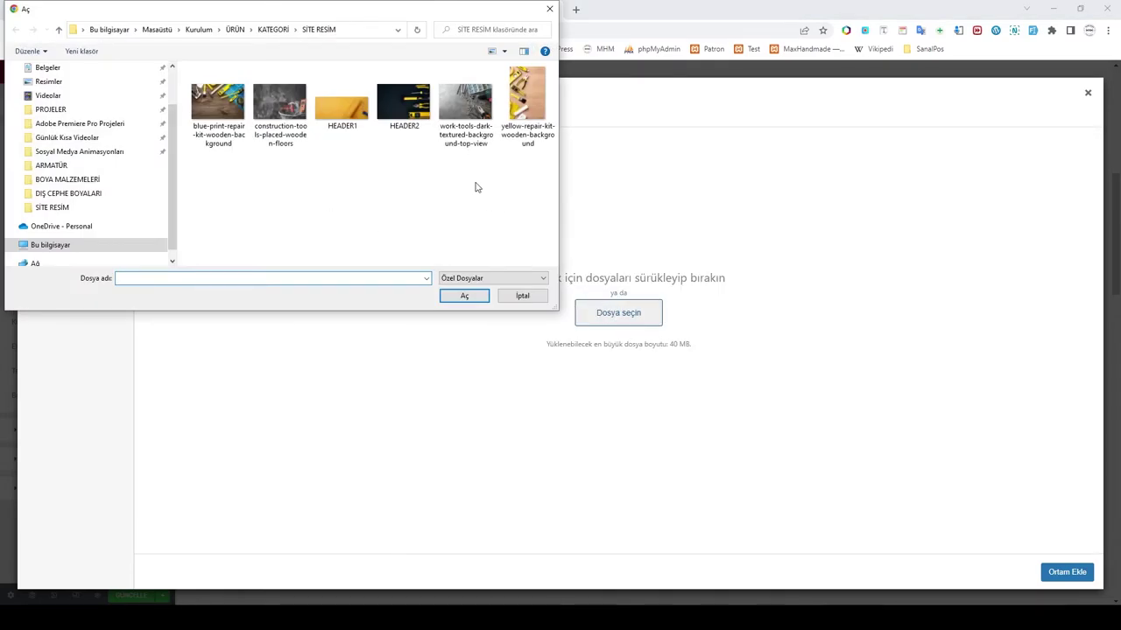
left_click(479, 119)
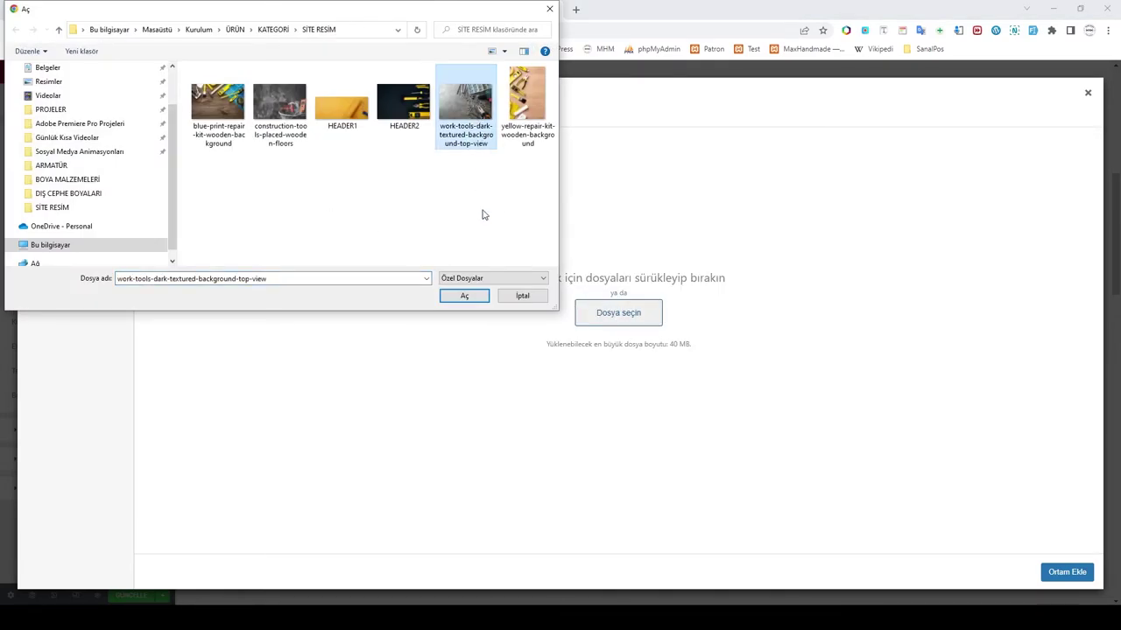
left_click(483, 295)
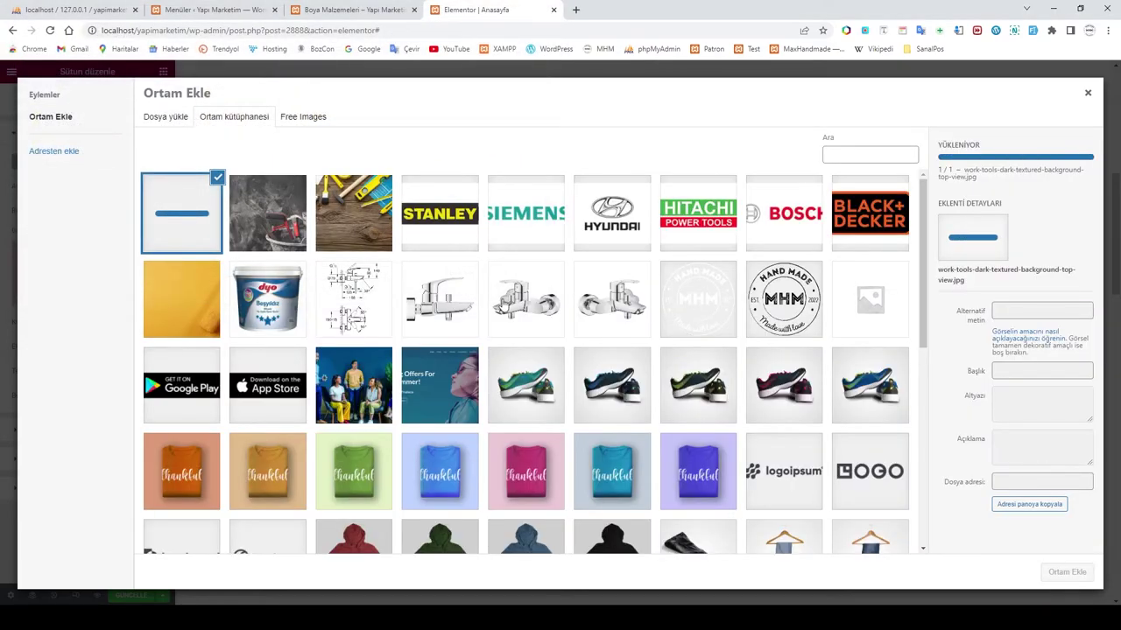
left_click(1068, 573)
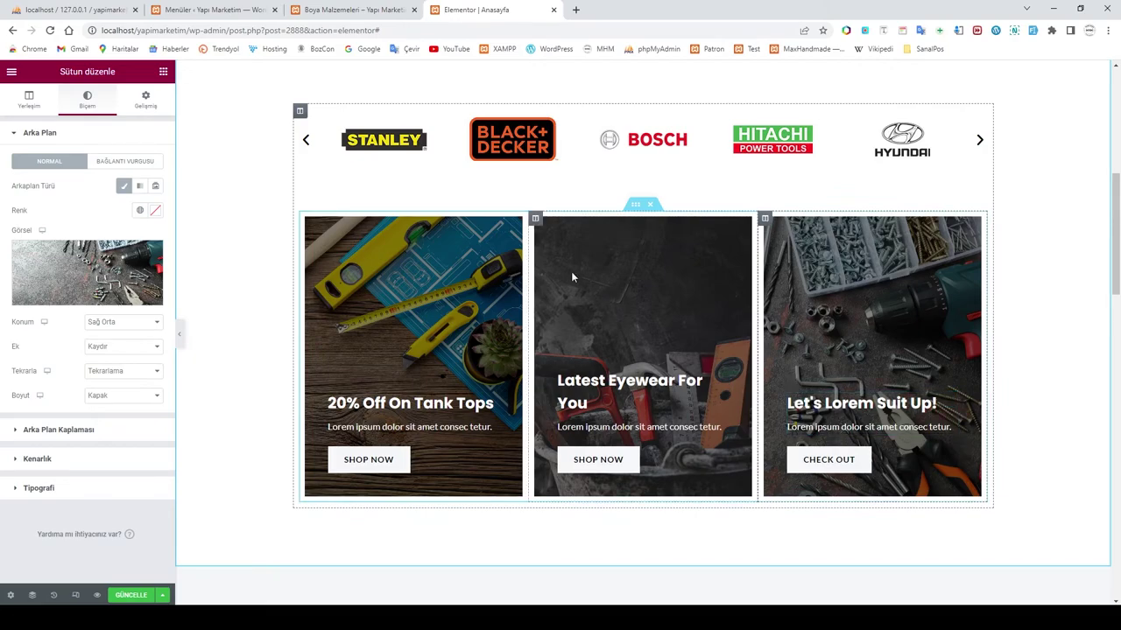
scroll(775, 347, "up", 5)
scroll(776, 348, "down", 7)
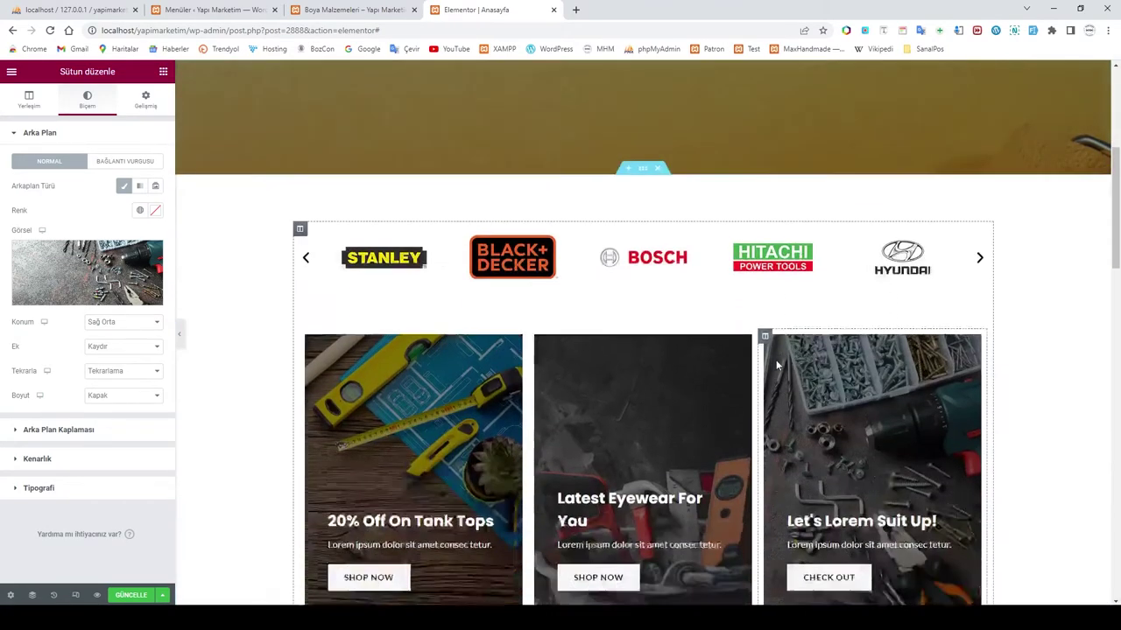
scroll(775, 365, "down", 3)
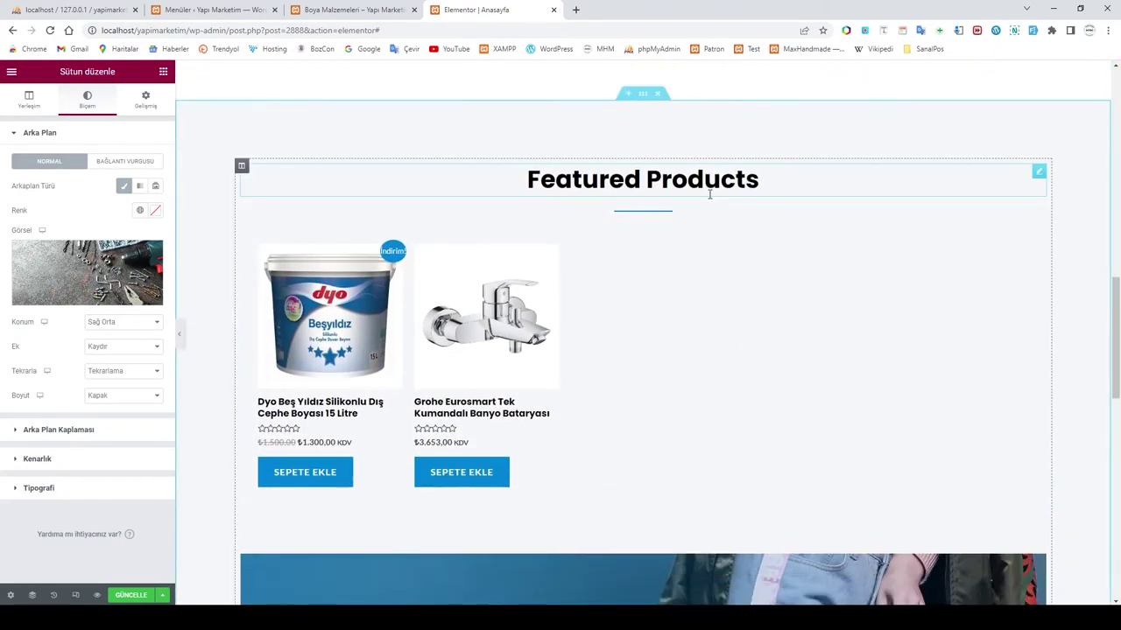
Step: Rename the Featured Products heading to 'Özel Ürünler' and check the two-product listing beneath it
left_click(750, 191)
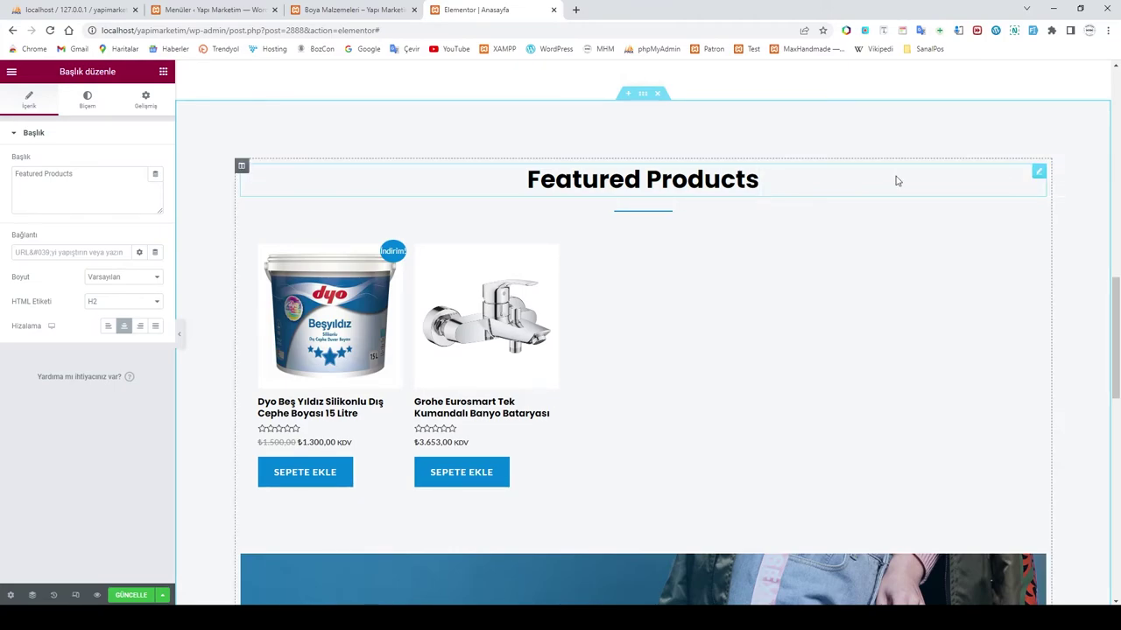
left_click_drag(73, 181, 2, 180)
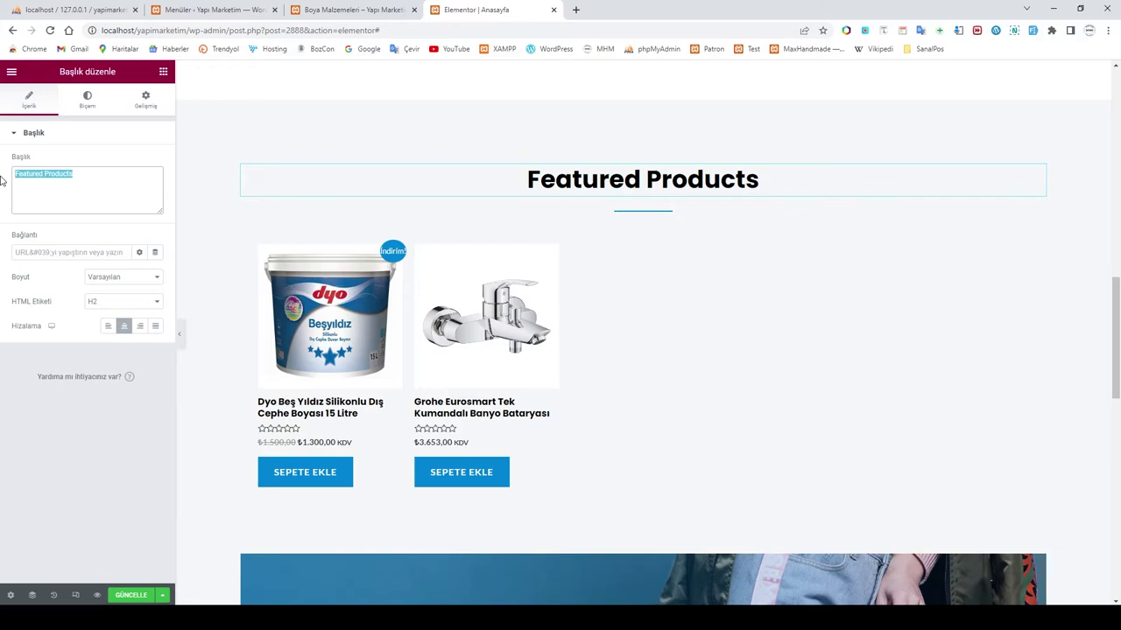
type("Özel")
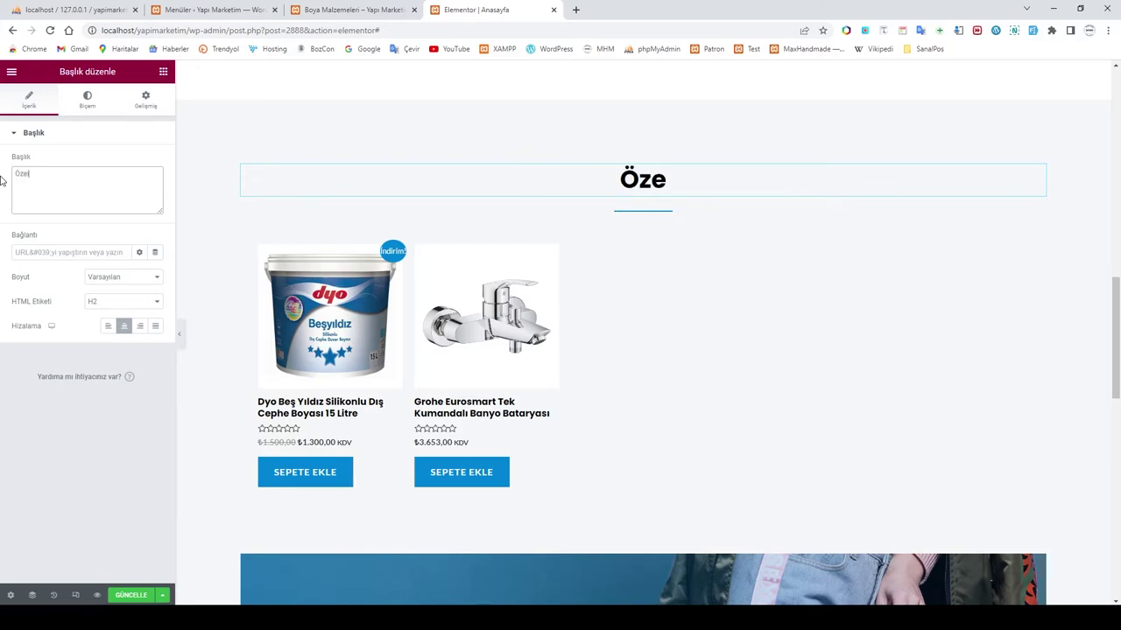
type(" Ürünler")
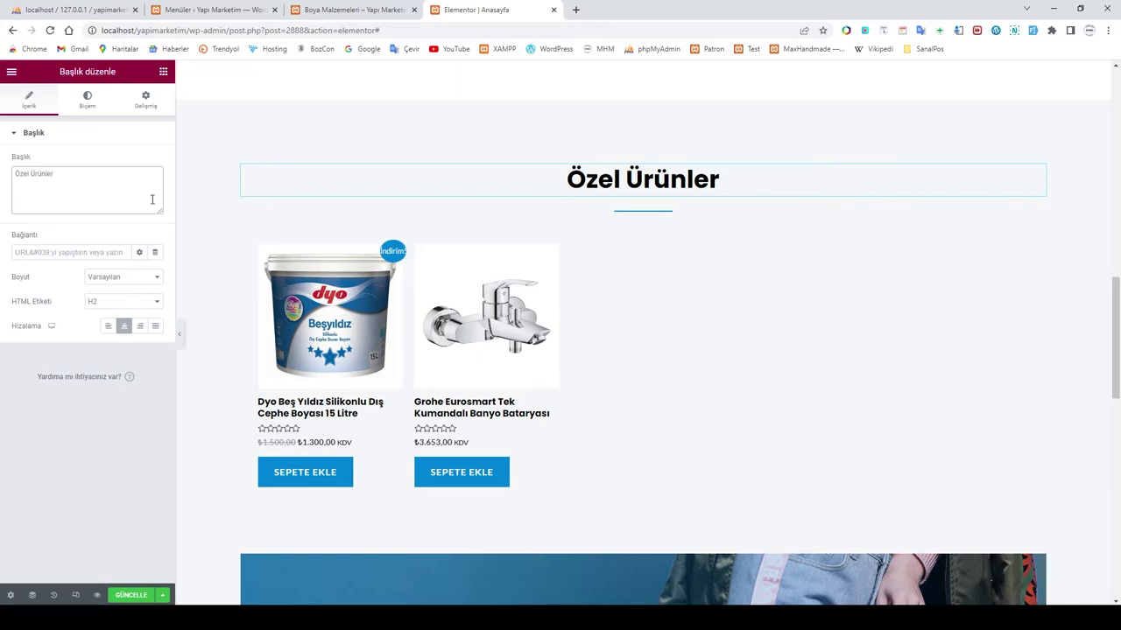
left_click(735, 343)
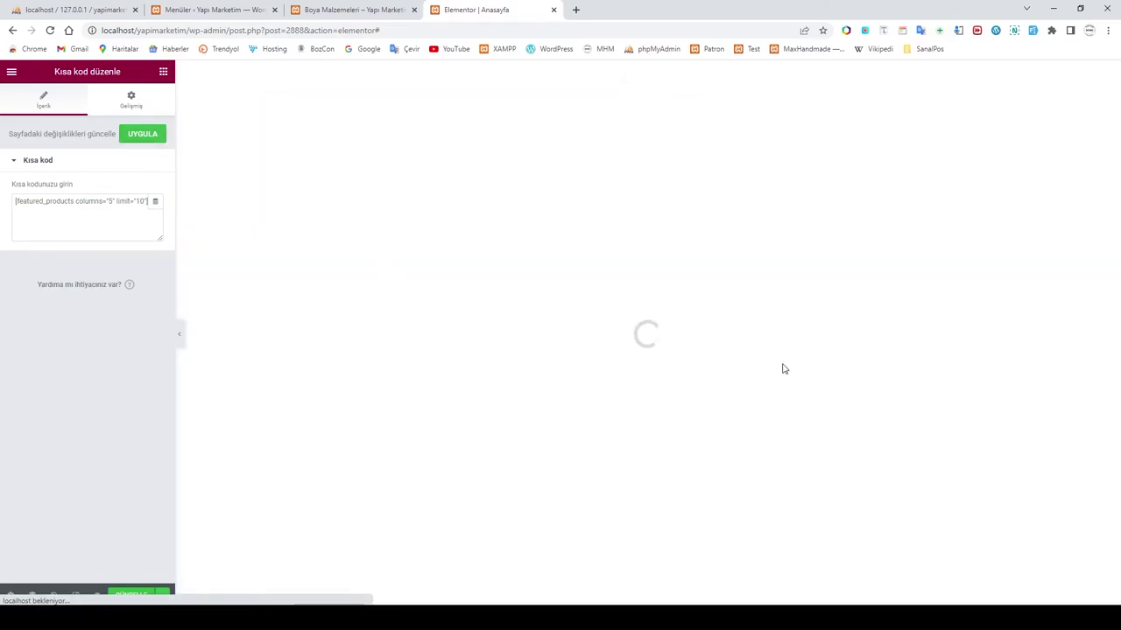
scroll(745, 366, "up", 10)
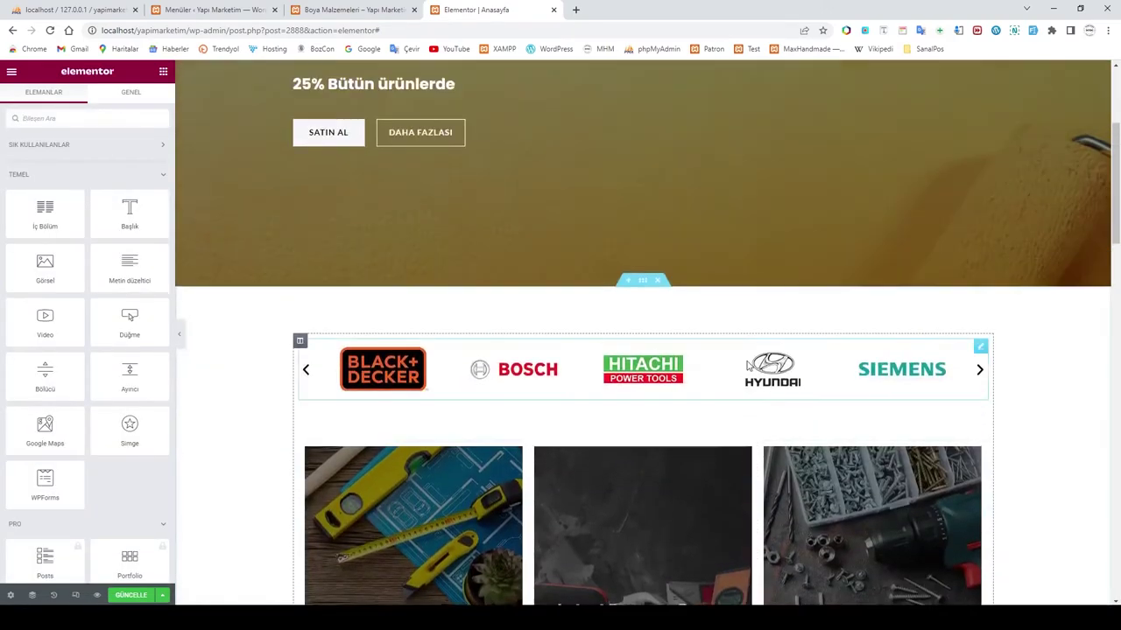
scroll(746, 366, "down", 3)
scroll(746, 366, "up", 3)
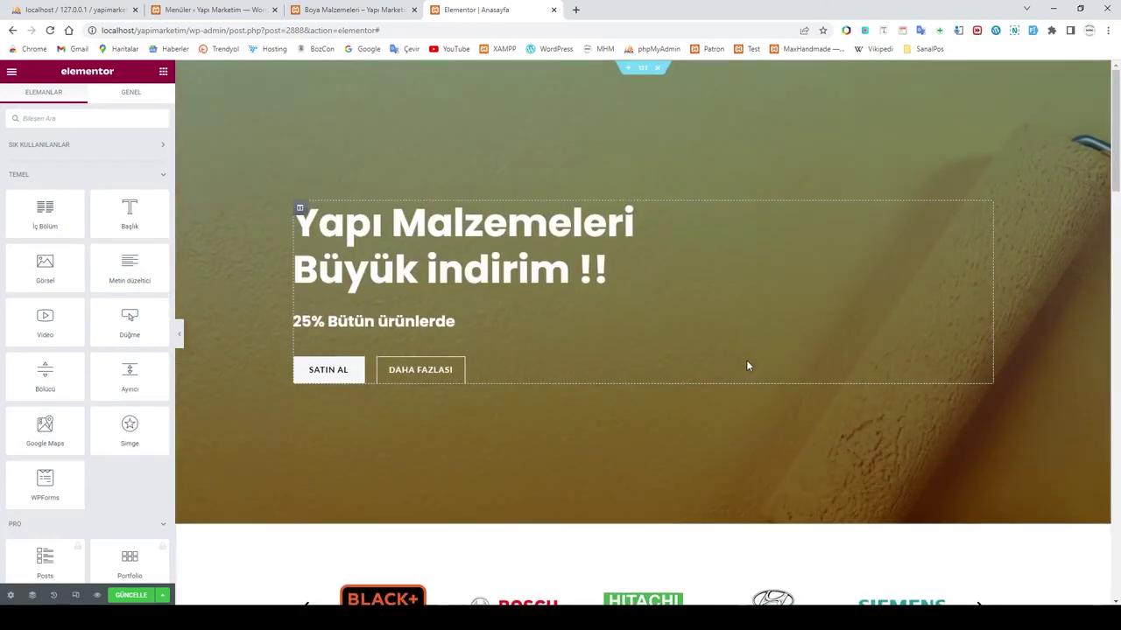
scroll(746, 366, "down", 5)
scroll(756, 368, "up", 3)
scroll(756, 367, "down", 10)
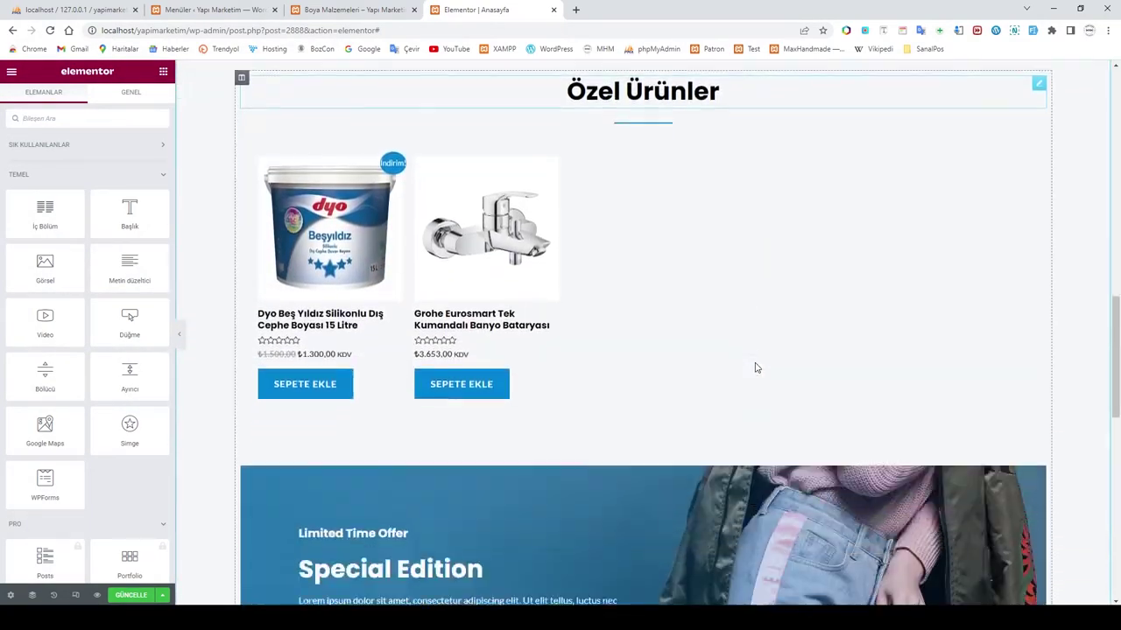
scroll(755, 362, "down", 2)
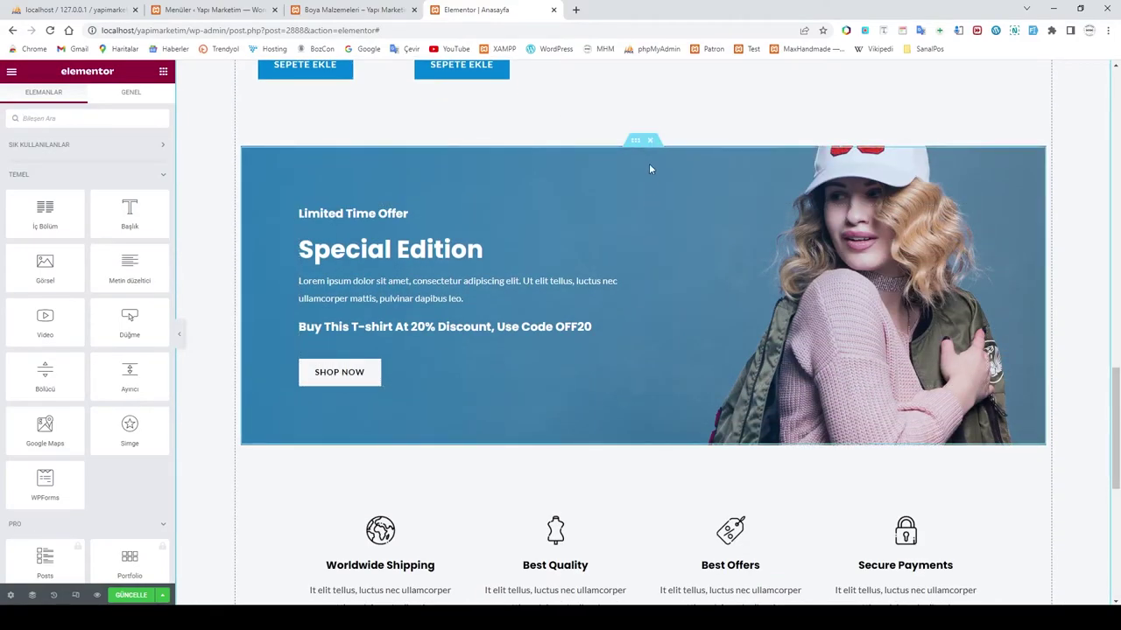
Step: Upload the HEADER2 tools photo from the Special Edition banner's background image setting
left_click(636, 141)
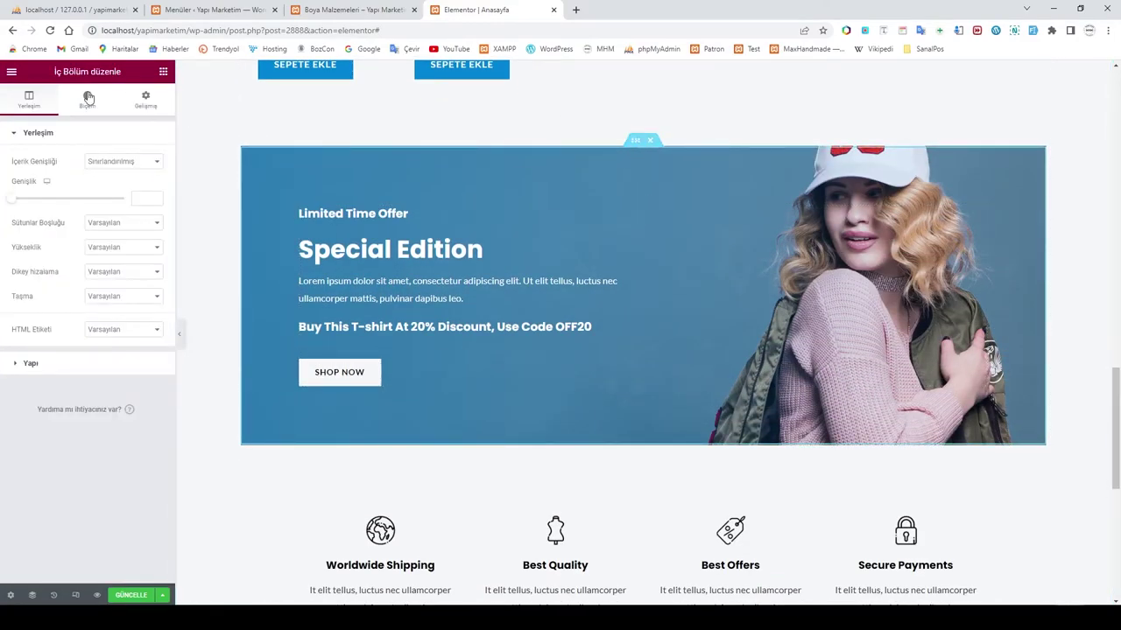
left_click(86, 103)
left_click(96, 286)
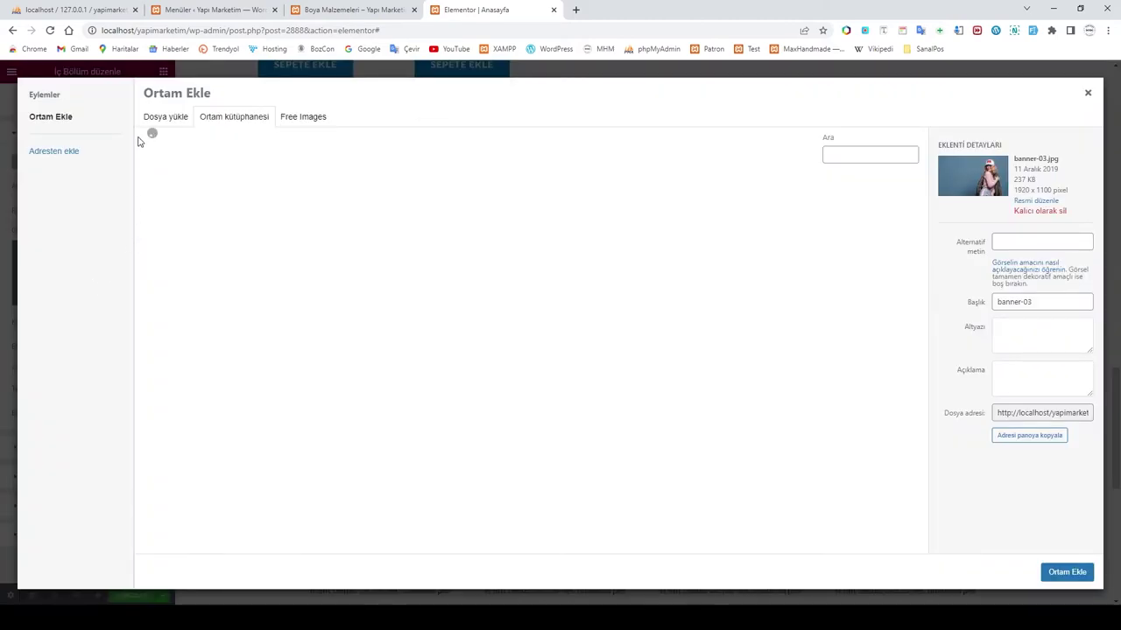
left_click(165, 117)
left_click(597, 312)
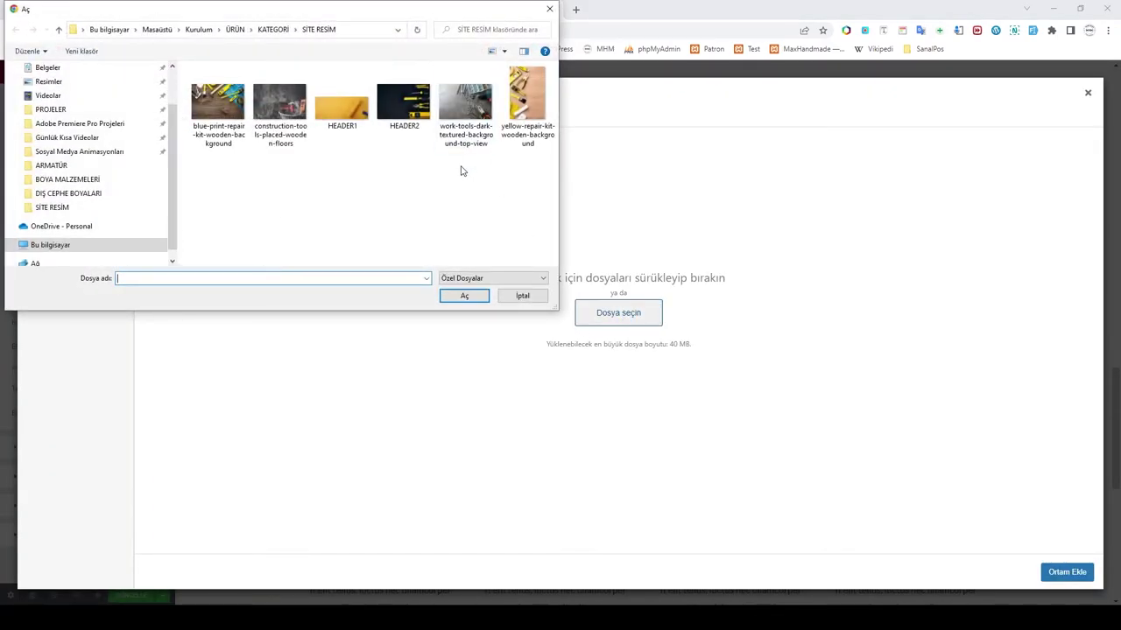
left_click(420, 119)
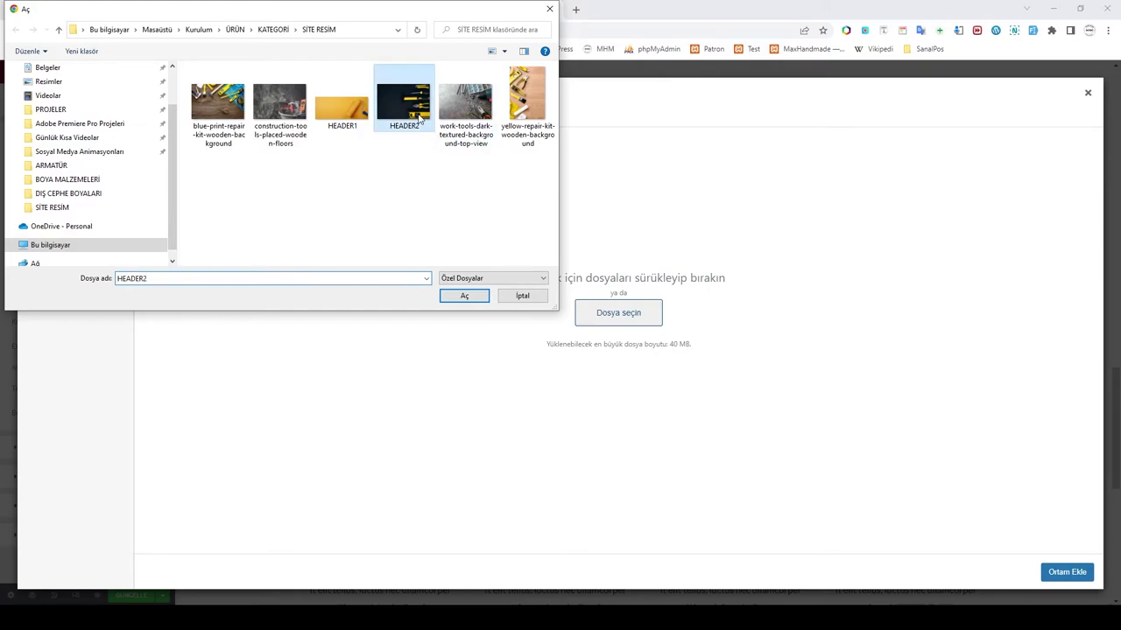
left_click(464, 295)
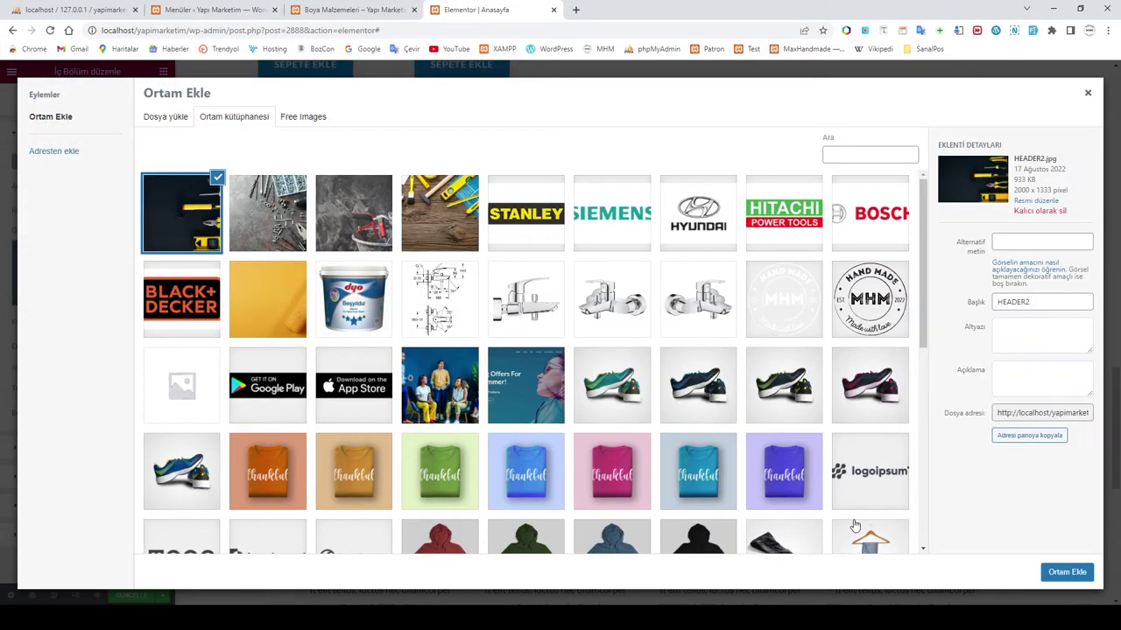
Step: Apply HEADER2 as the banner background and review the darkened banner
left_click(1066, 576)
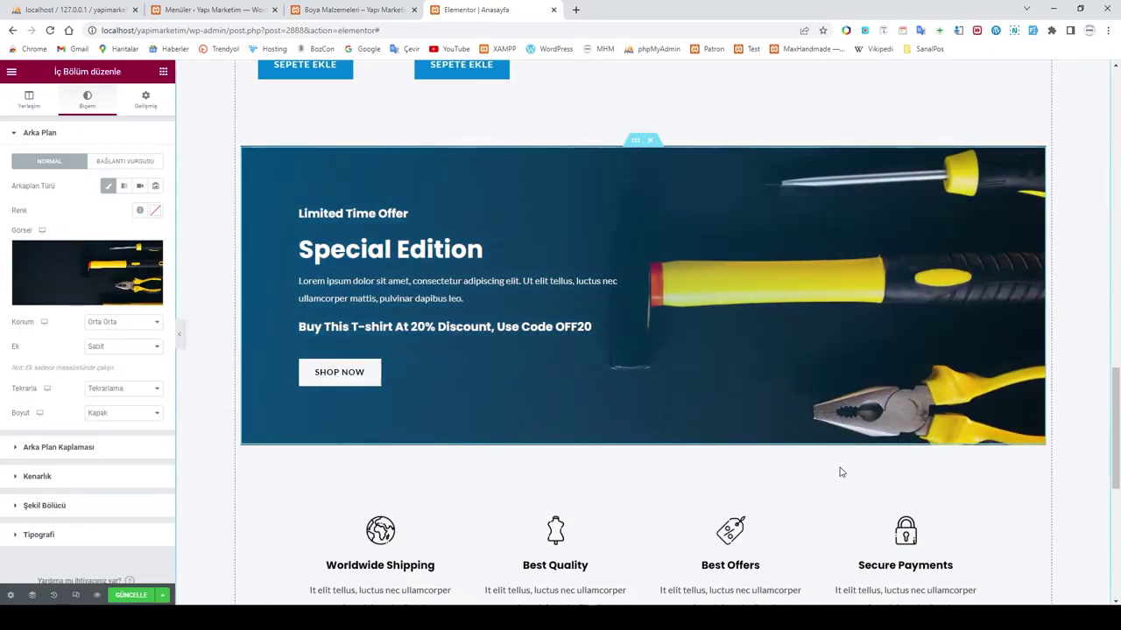
scroll(718, 374, "down", 2)
scroll(718, 374, "up", 3)
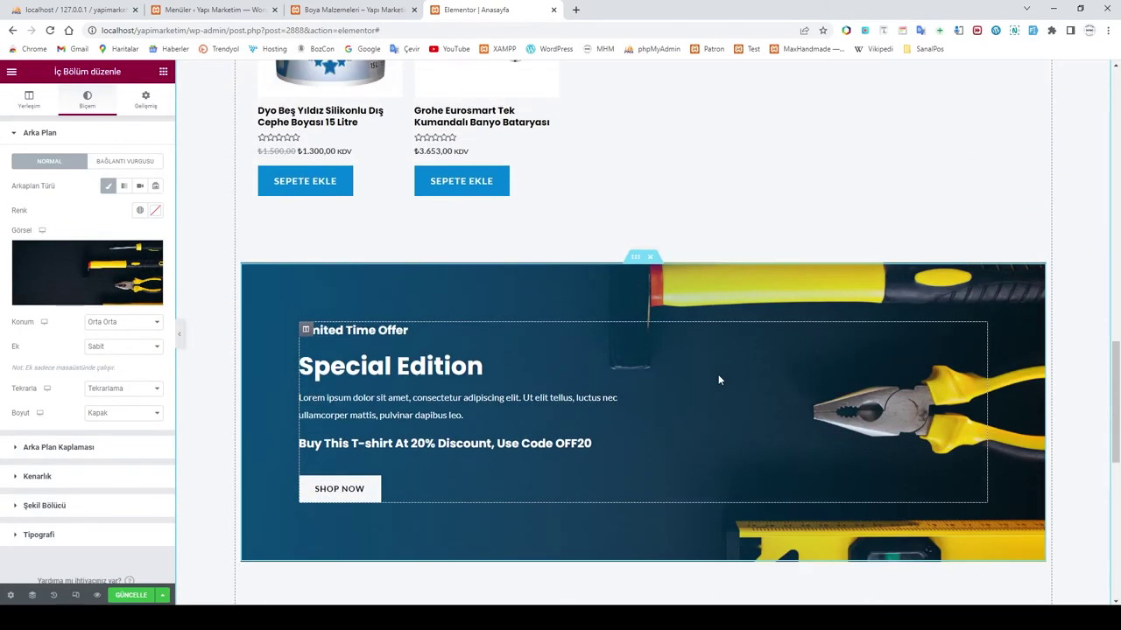
scroll(733, 403, "down", 2)
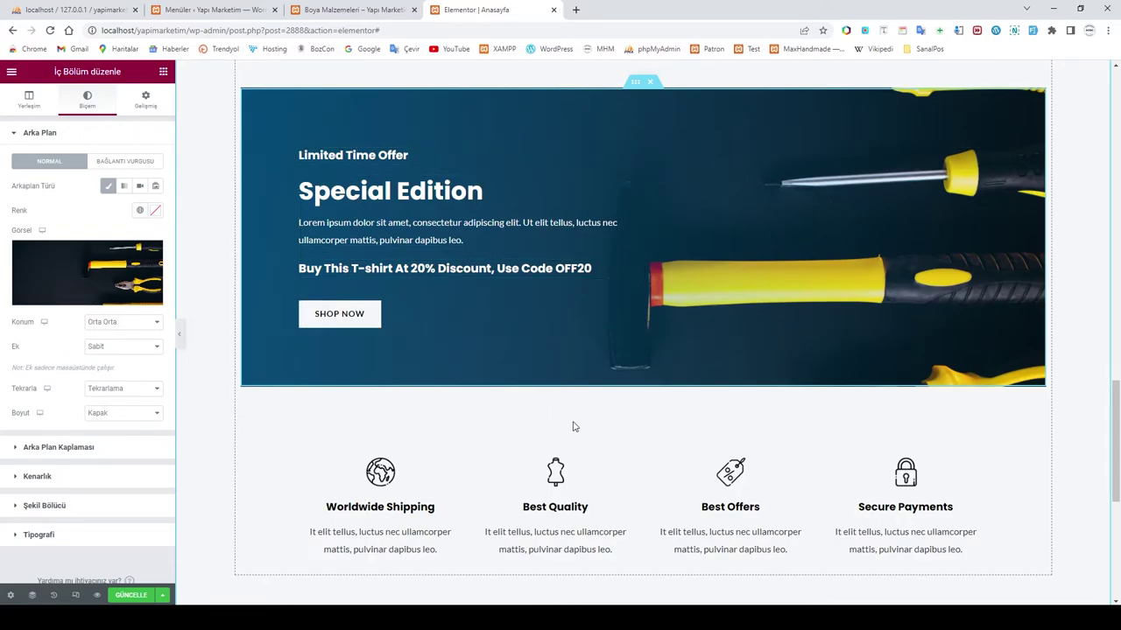
scroll(638, 409, "down", 5)
scroll(638, 409, "down", 1)
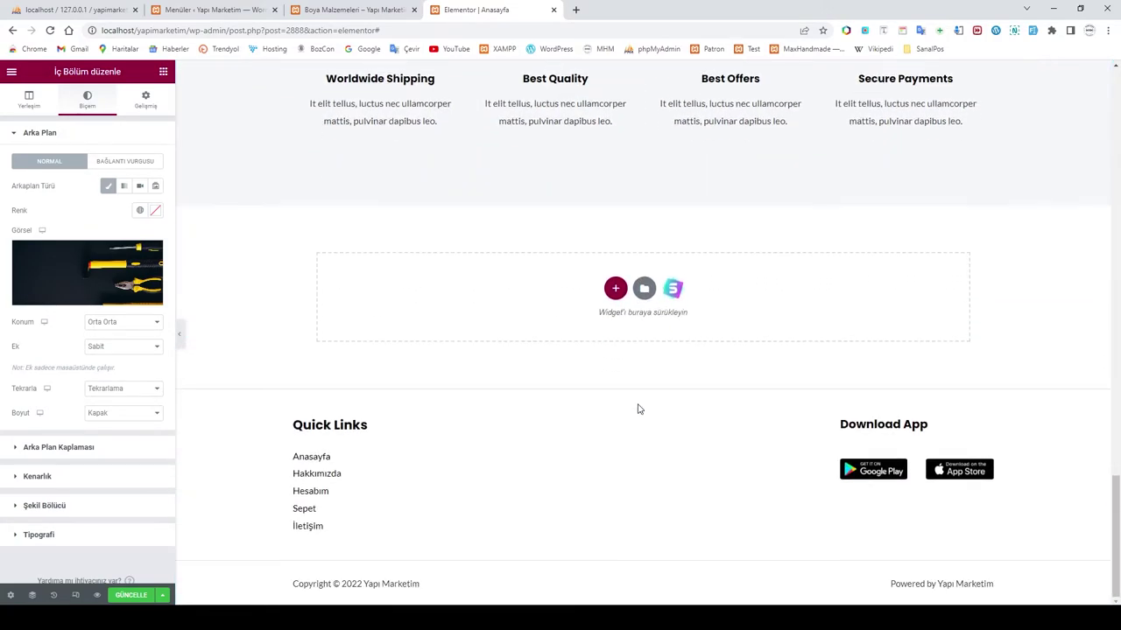
scroll(638, 409, "up", 20)
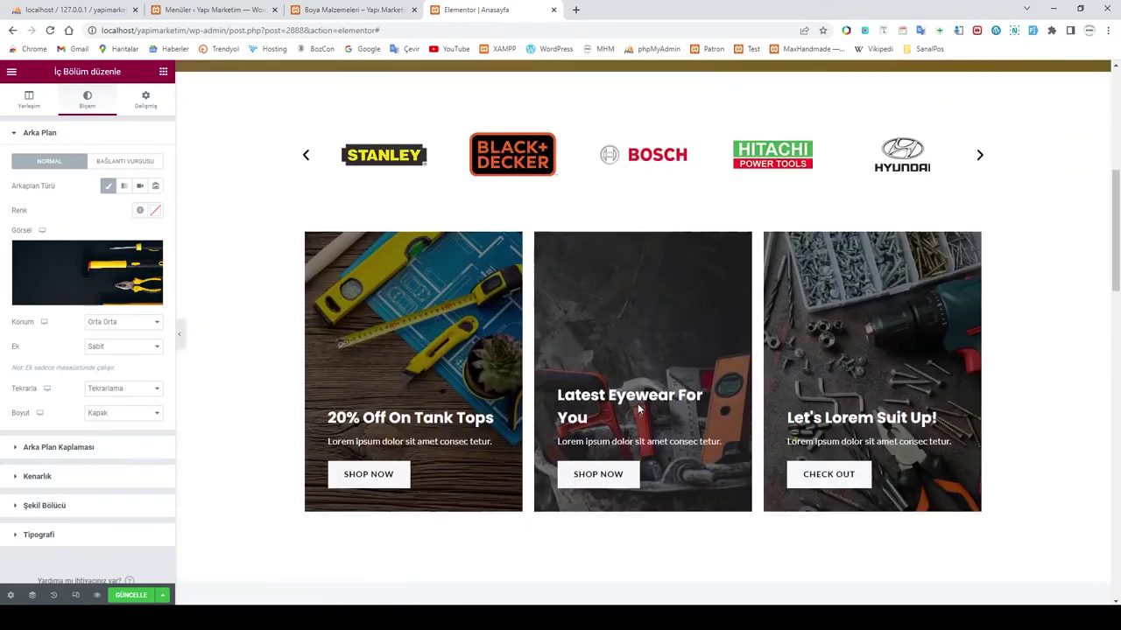
scroll(638, 409, "up", 1)
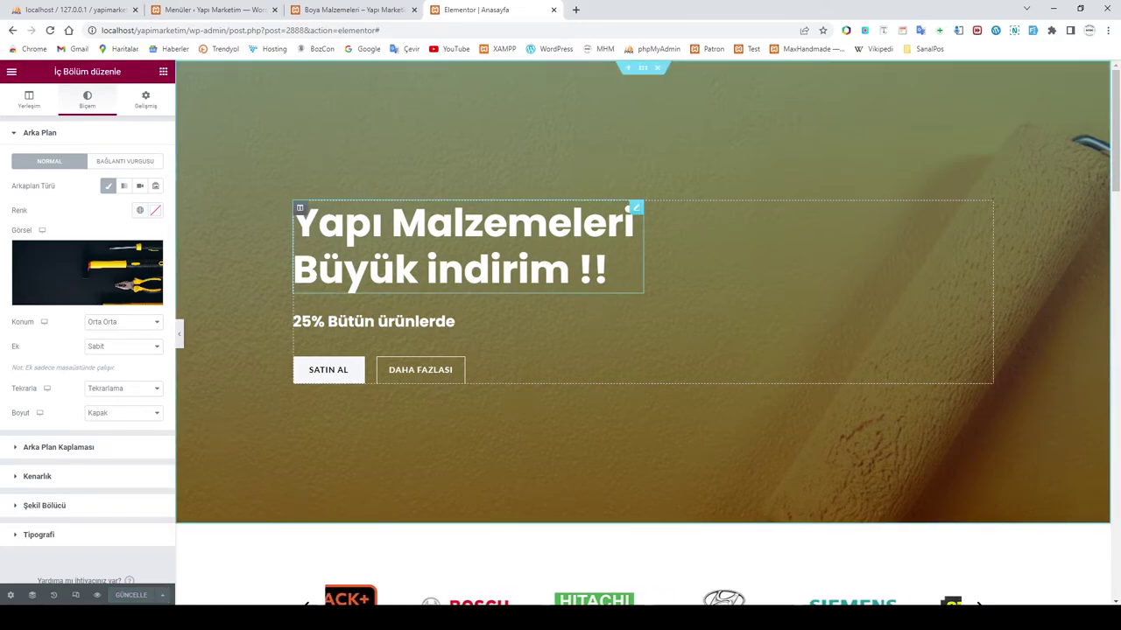
Step: Check the Boya Malzemeleri category page, then return to the Hızlı Ulaş menu editor tab
left_click(11, 74)
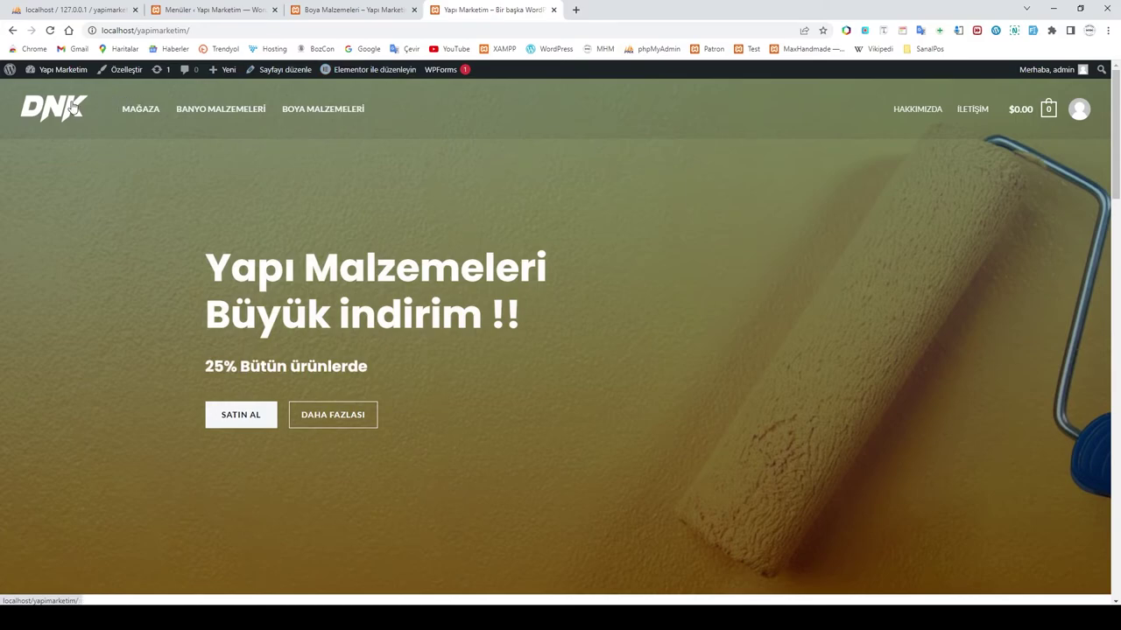
left_click(348, 14)
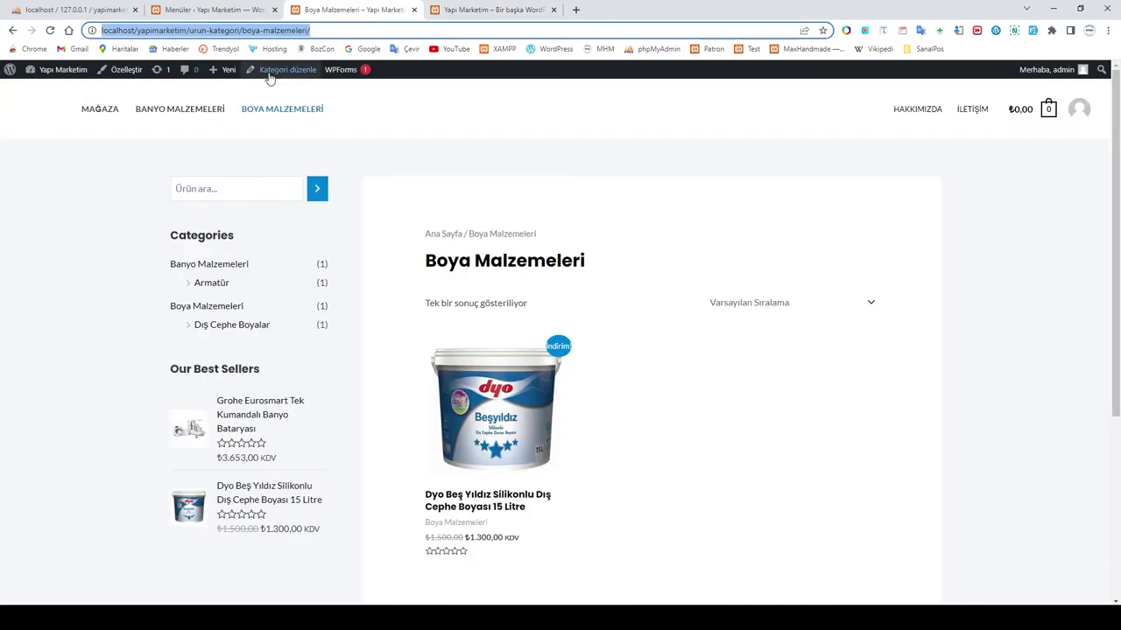
left_click(222, 9)
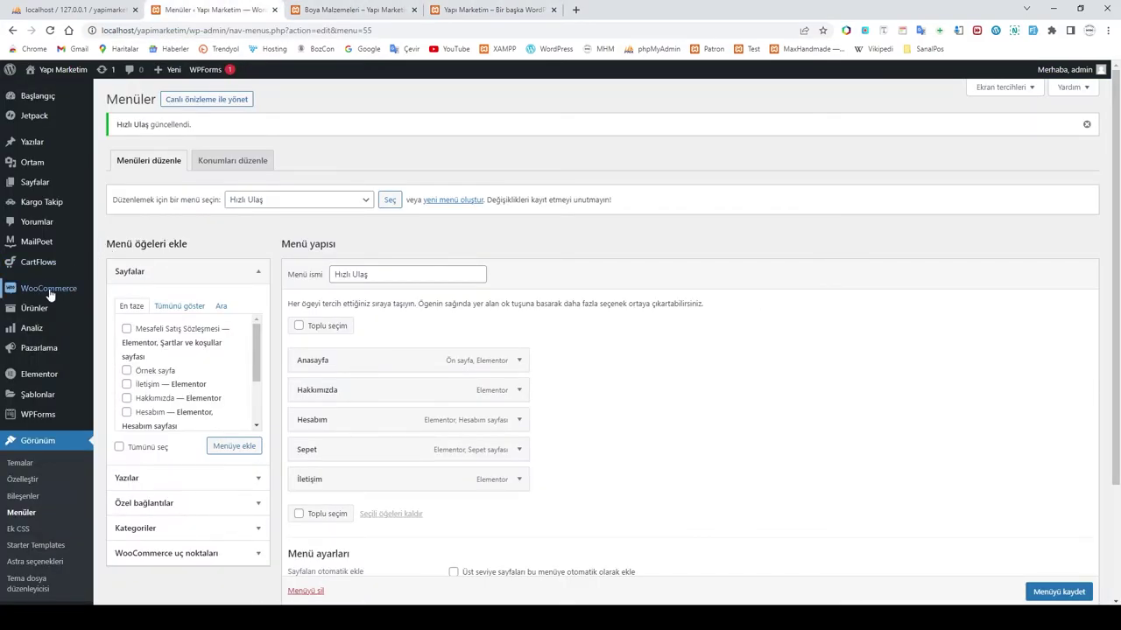
mouse_move(50, 290)
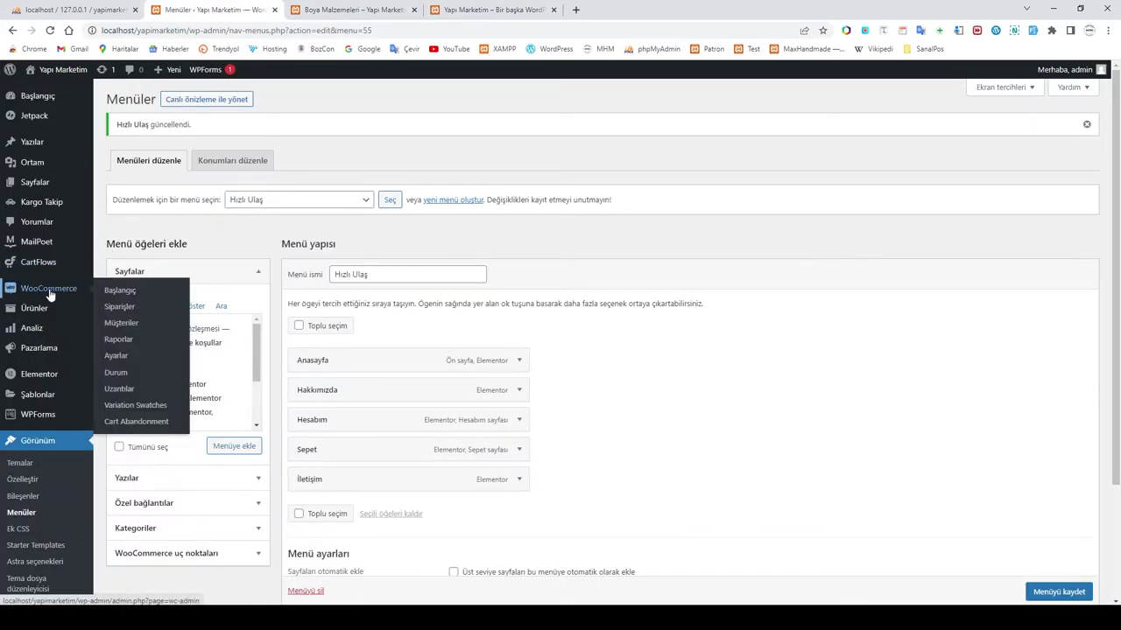
Step: Navigate the customizer through Header Builder to the site title, logo and site icon settings
left_click(21, 482)
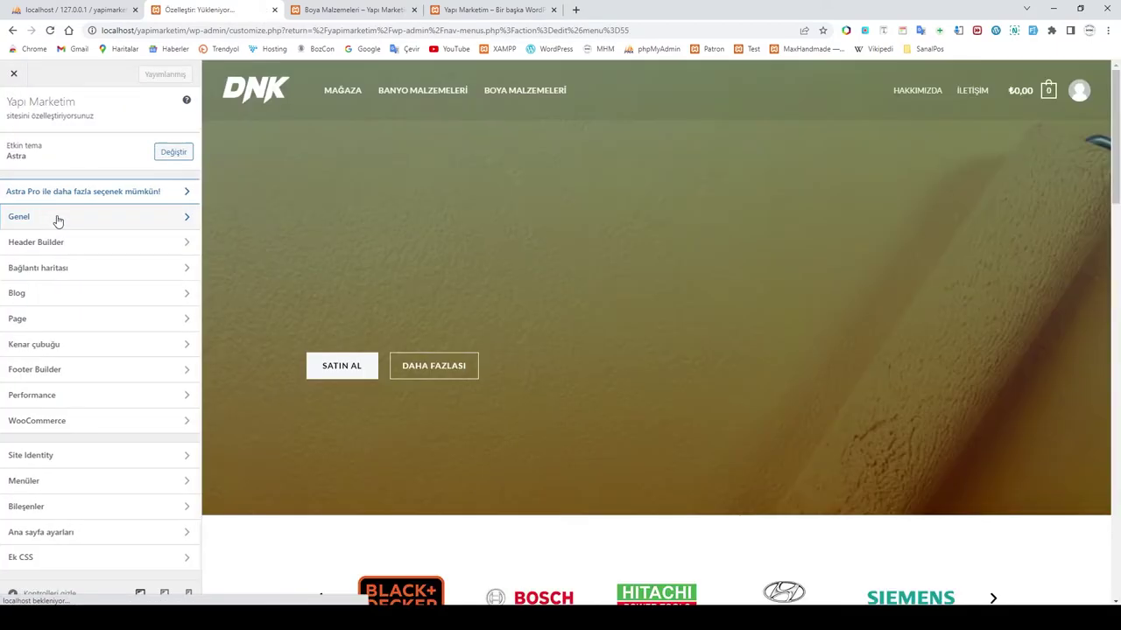
left_click(56, 219)
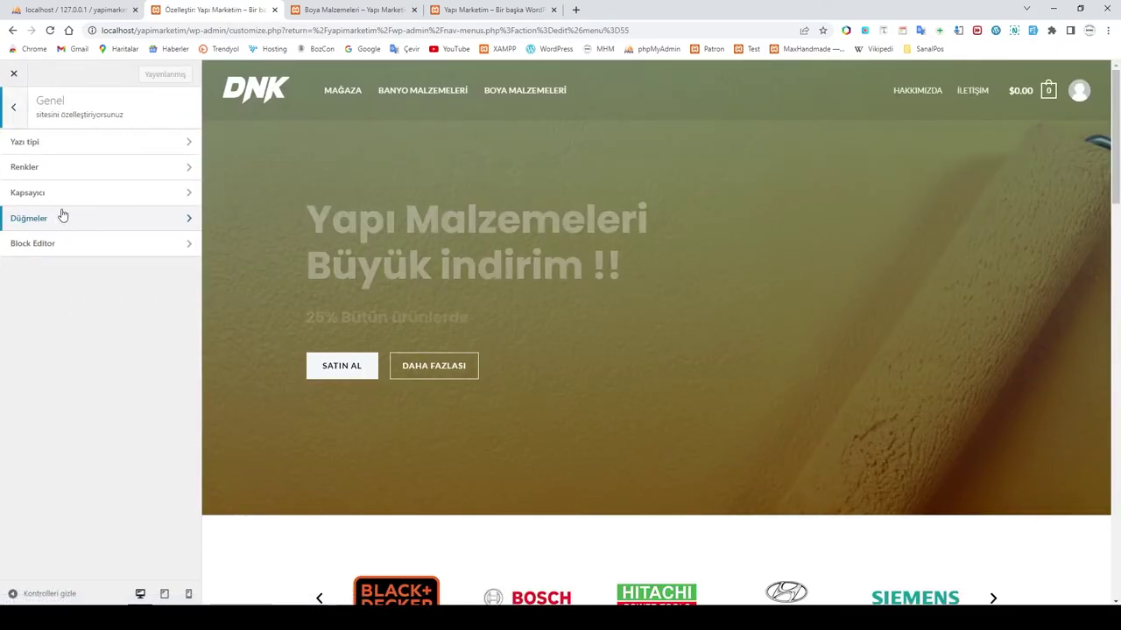
left_click(15, 114)
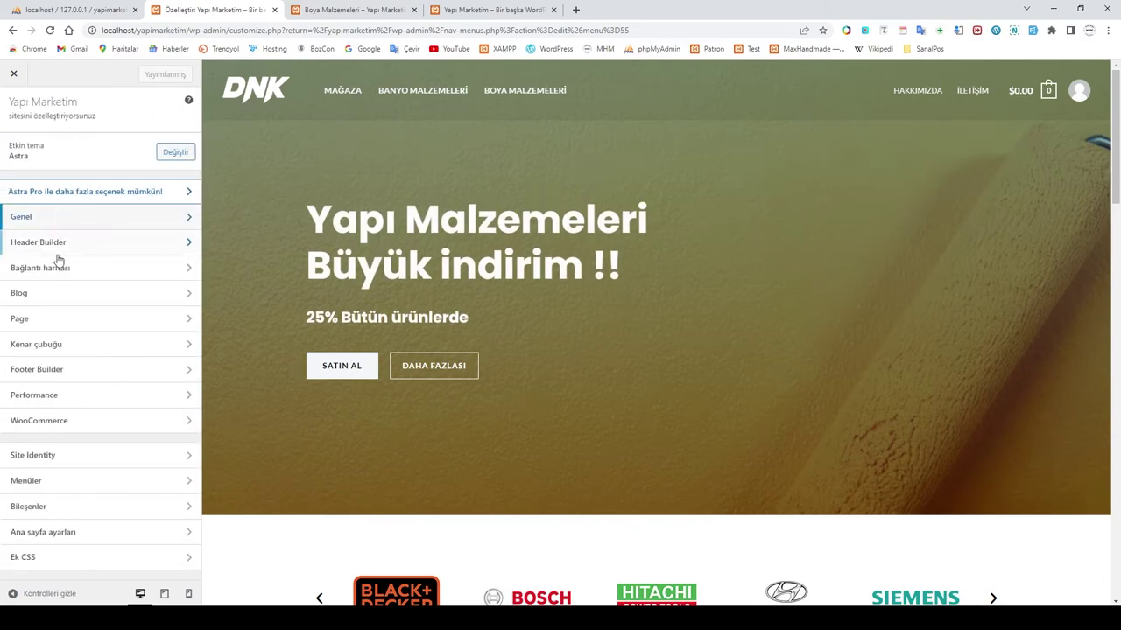
left_click(56, 248)
left_click(63, 284)
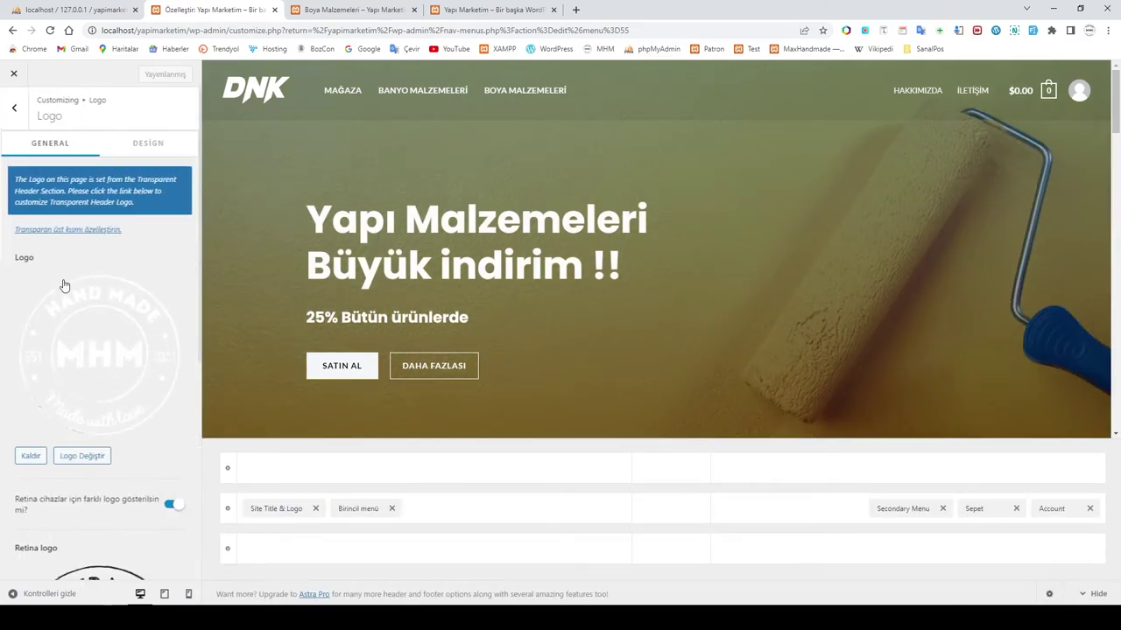
scroll(101, 316, "down", 3)
scroll(111, 324, "up", 3)
scroll(111, 324, "down", 5)
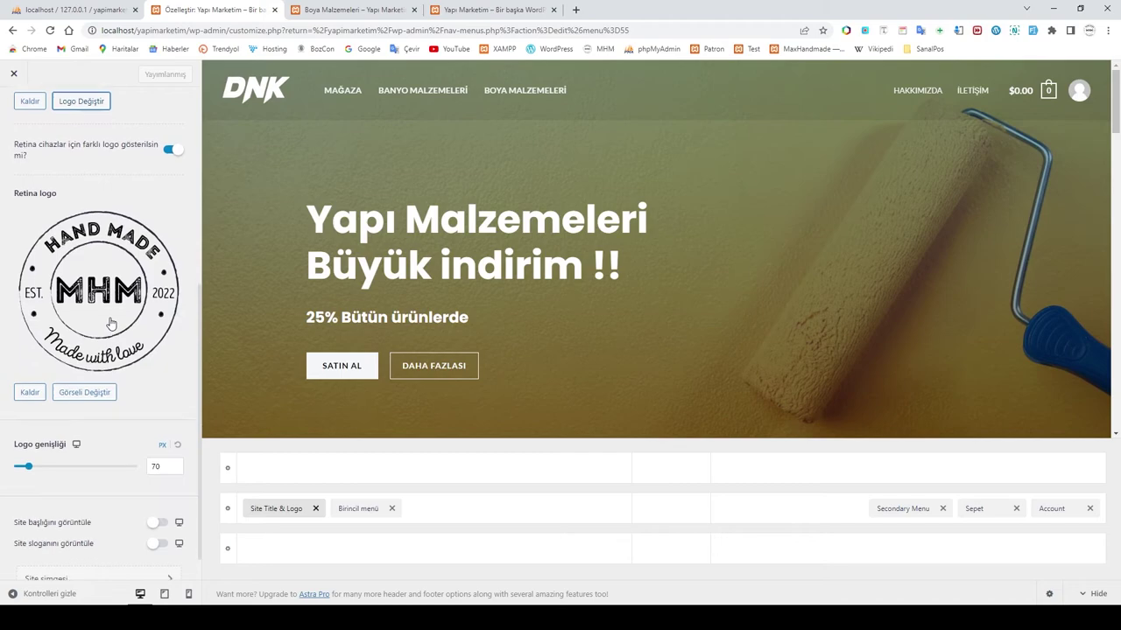
left_click(123, 550)
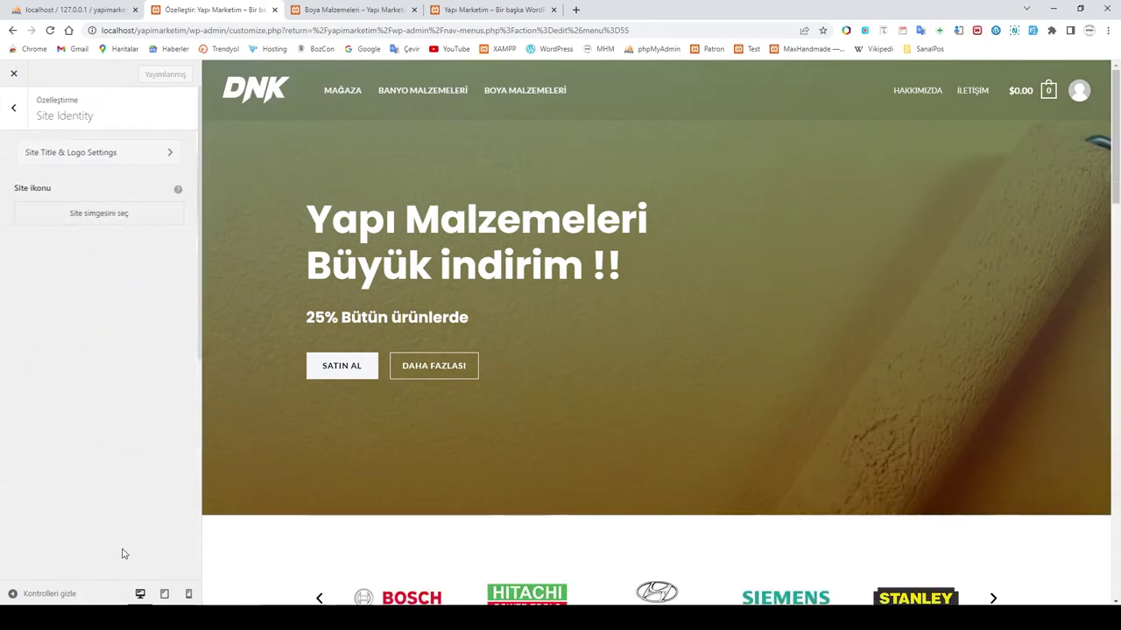
Step: Start choosing a site icon and browse the Kurulum subfolders for the image
left_click(89, 215)
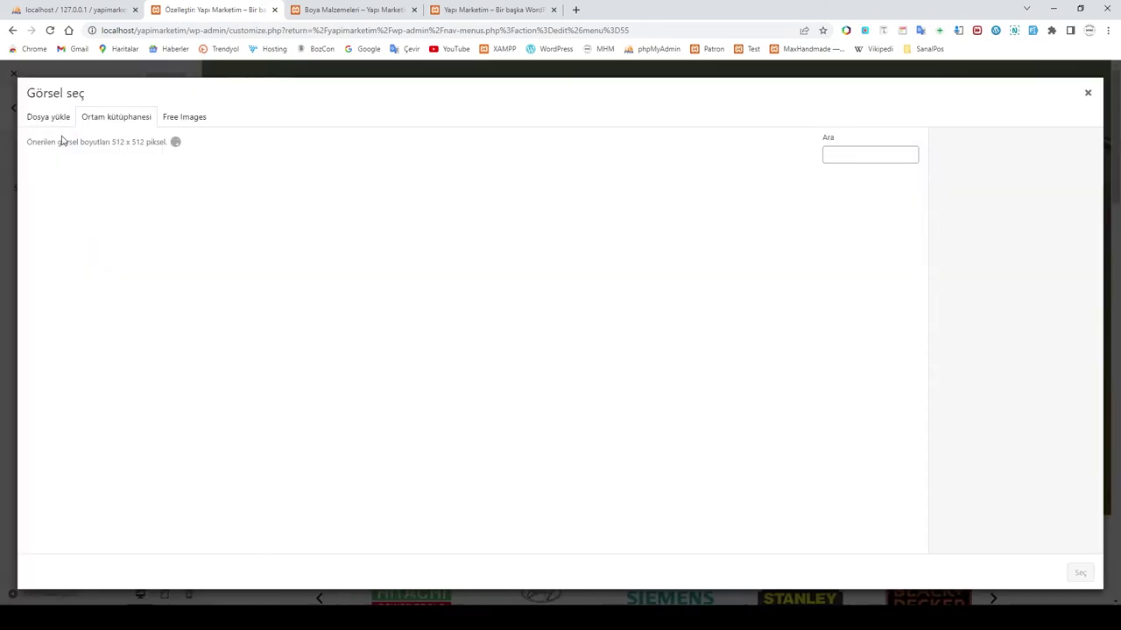
left_click(570, 321)
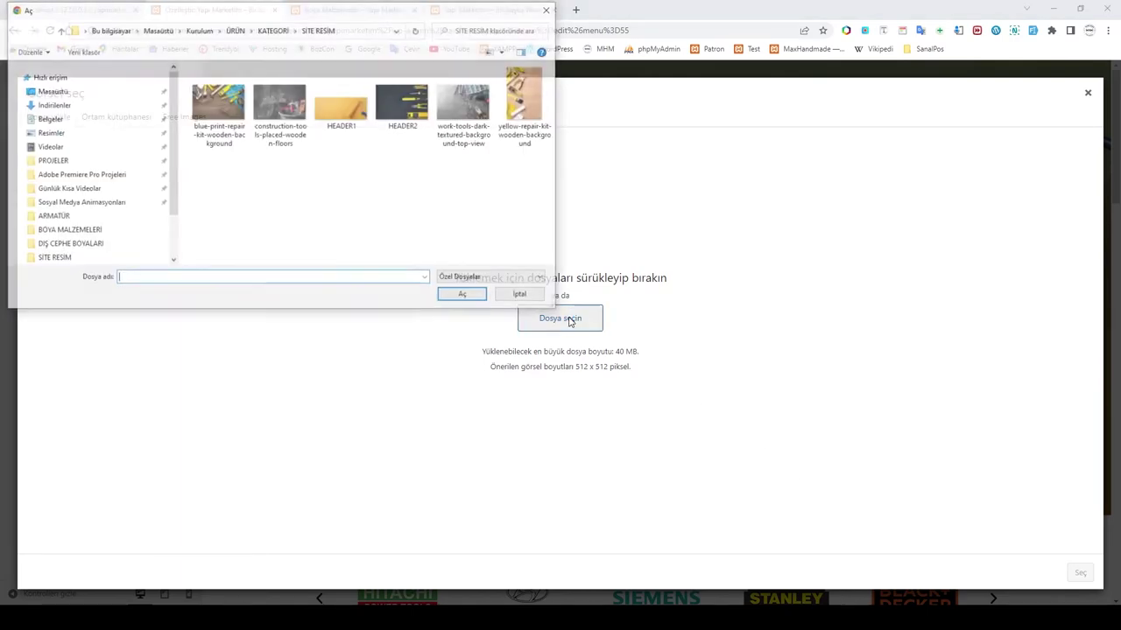
left_click(235, 31)
left_click(198, 30)
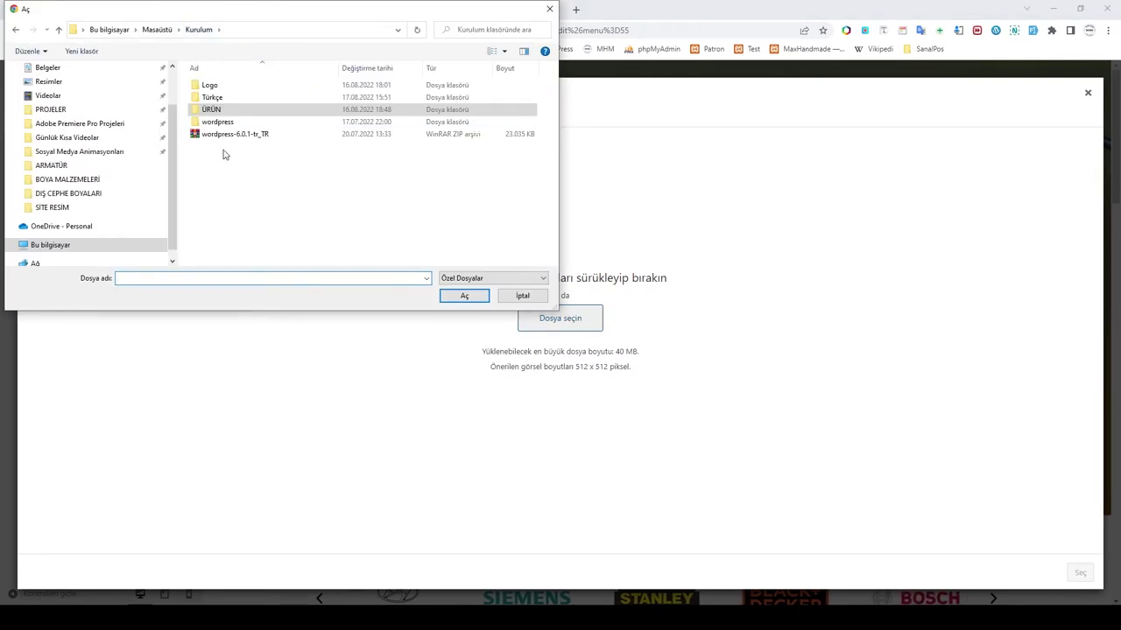
double_click(213, 110)
double_click(225, 110)
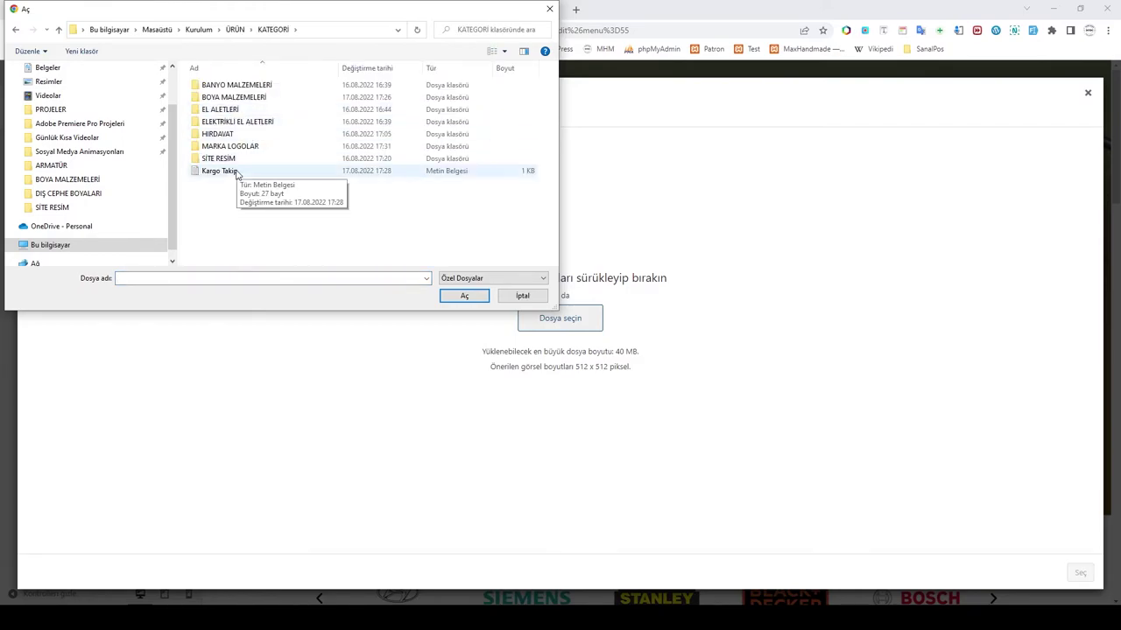
double_click(227, 160)
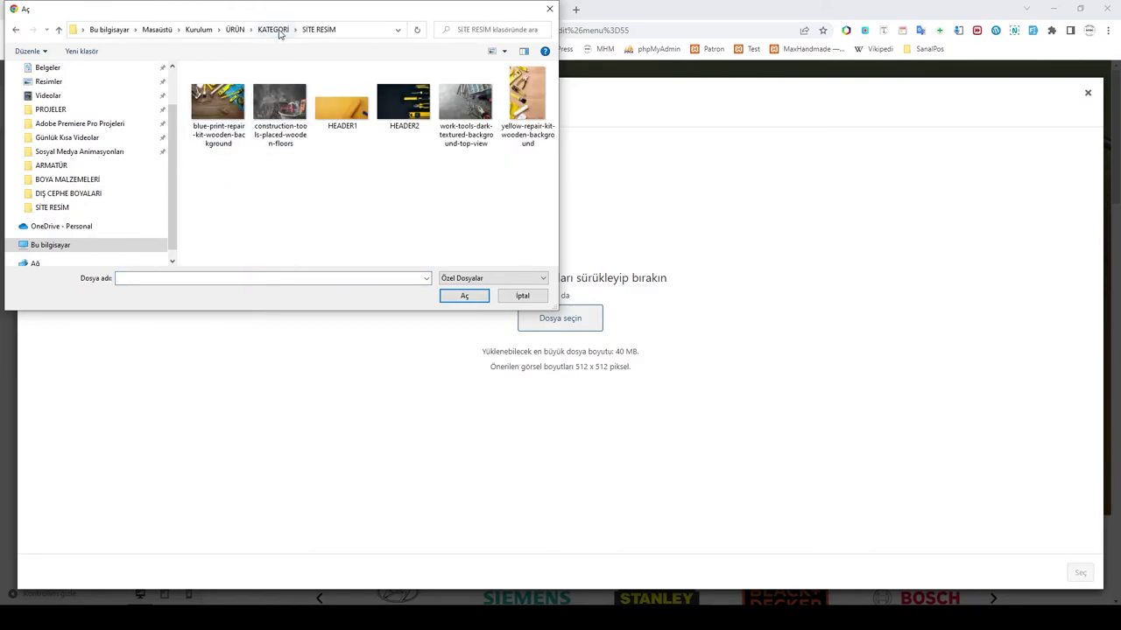
Step: Upload max_hand_made_fav-icon from the Logo folder, then close the media dialog without selecting it
left_click(278, 31)
double_click(232, 145)
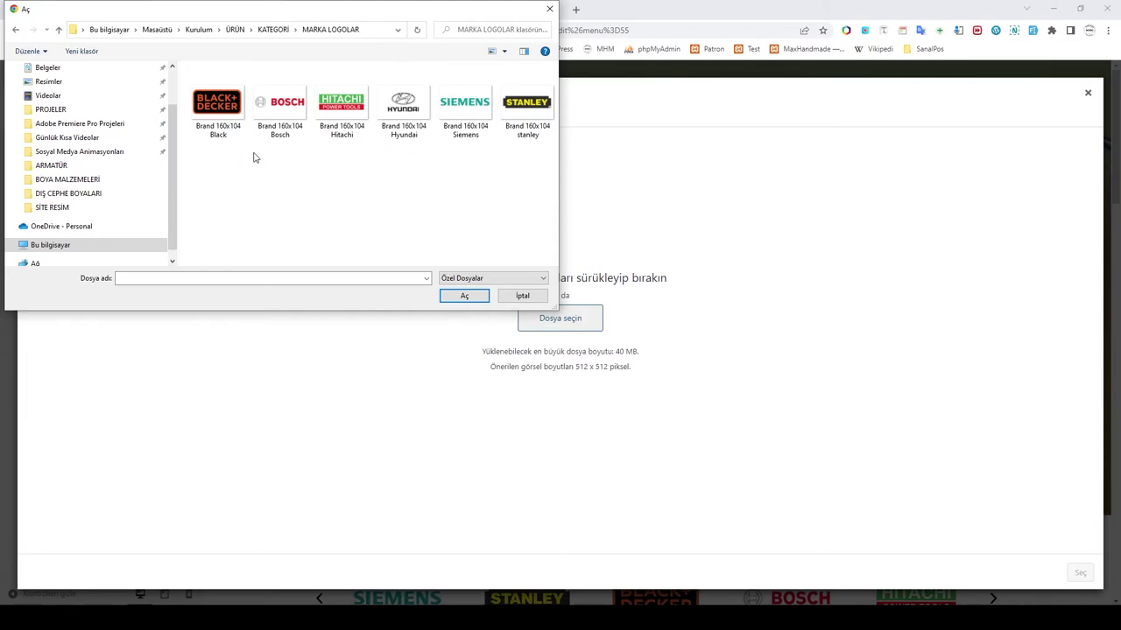
left_click(277, 32)
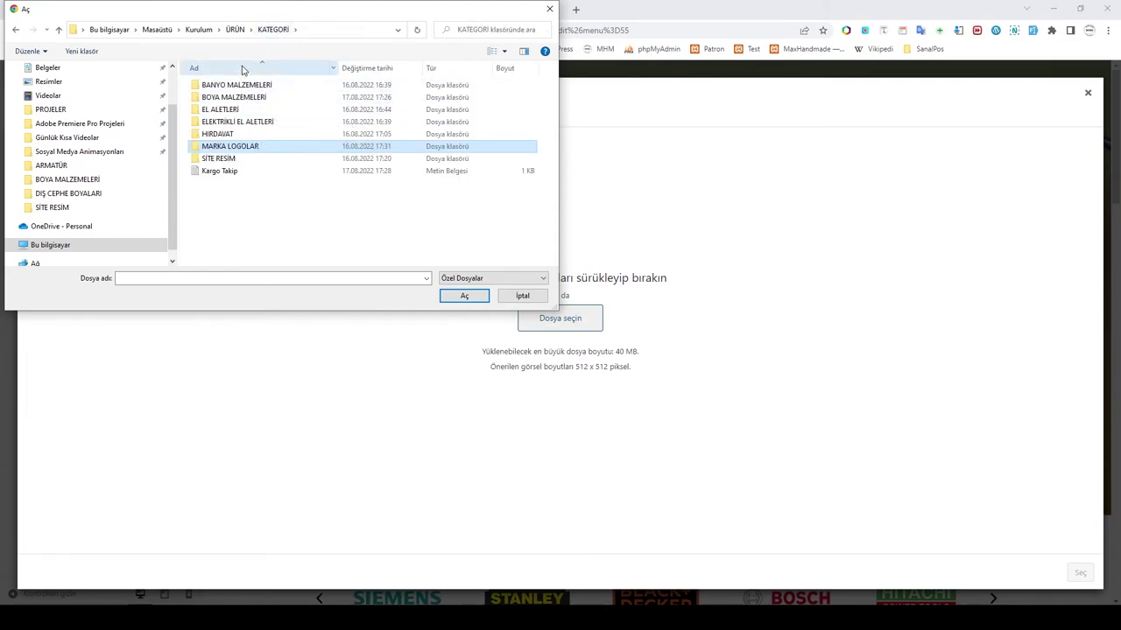
left_click(205, 30)
left_click(211, 86)
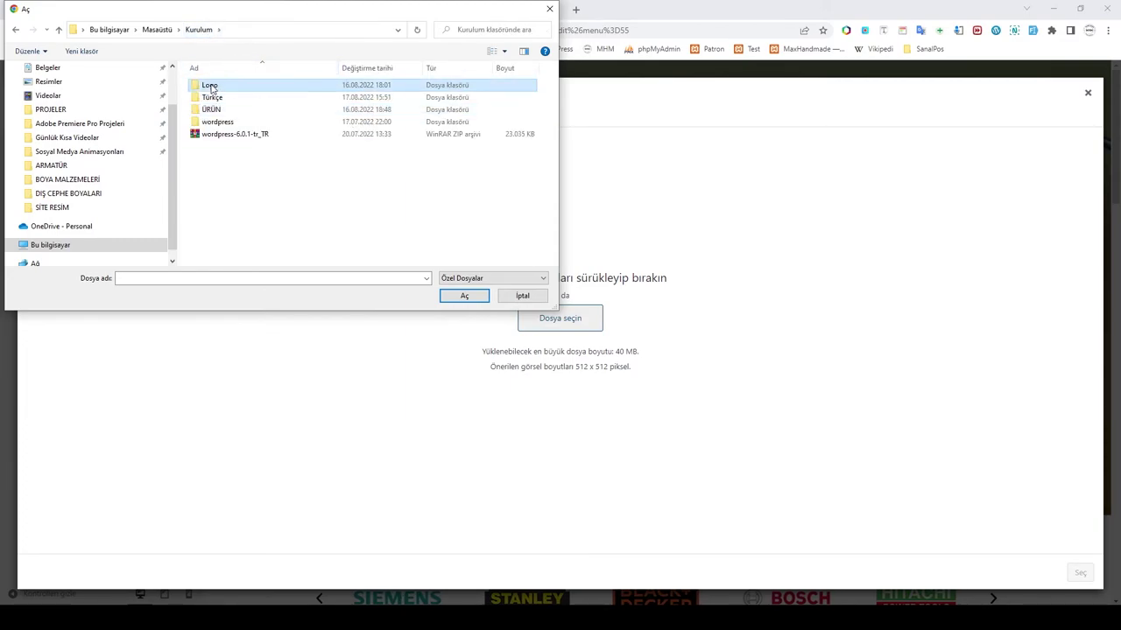
double_click(210, 88)
left_click(223, 99)
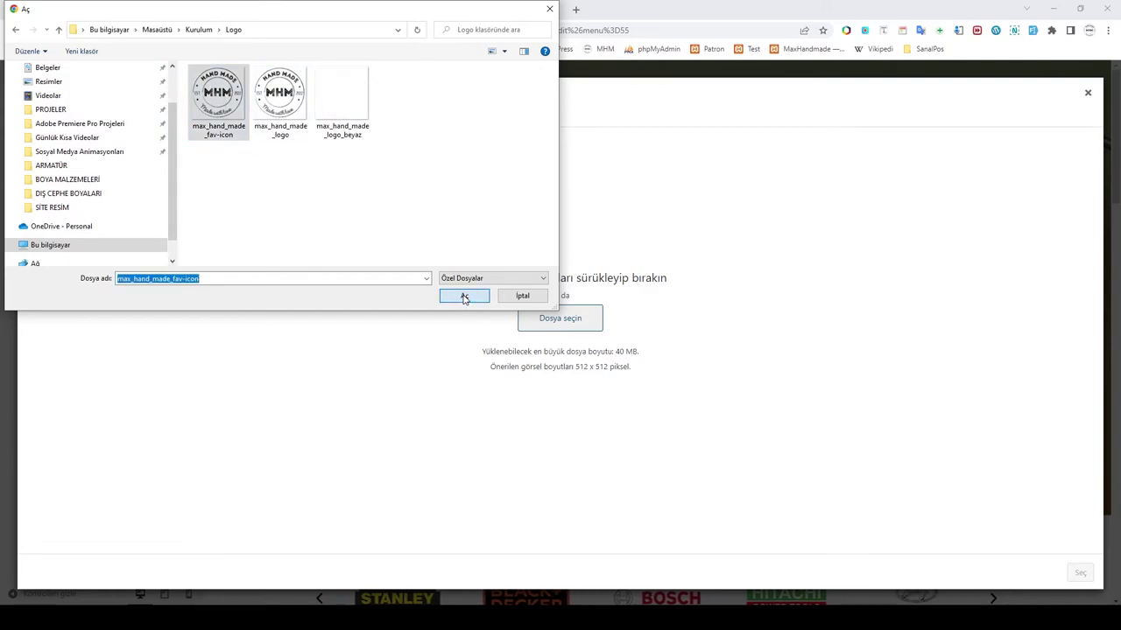
left_click(464, 295)
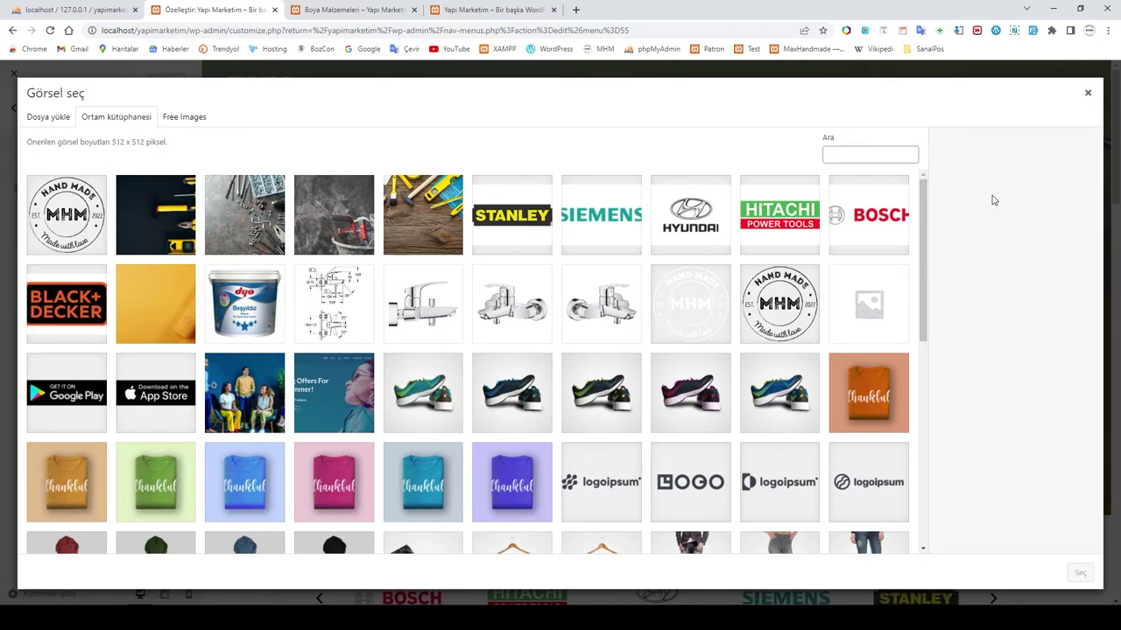
left_click(1088, 95)
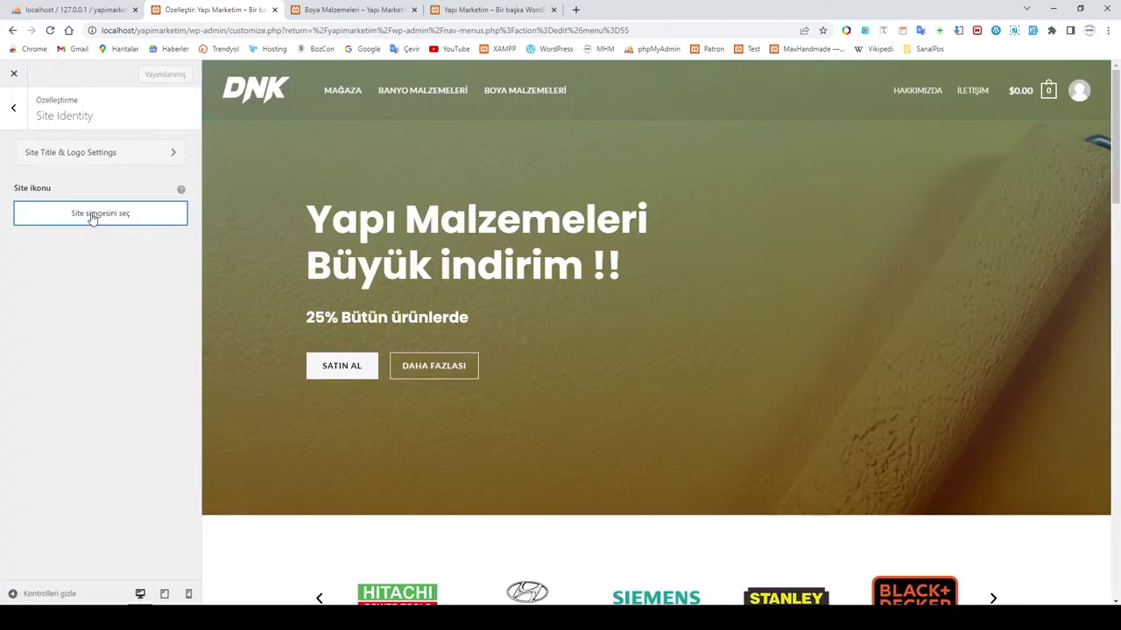
Step: Move from the site title and logo settings to the transparent header settings
left_click(97, 156)
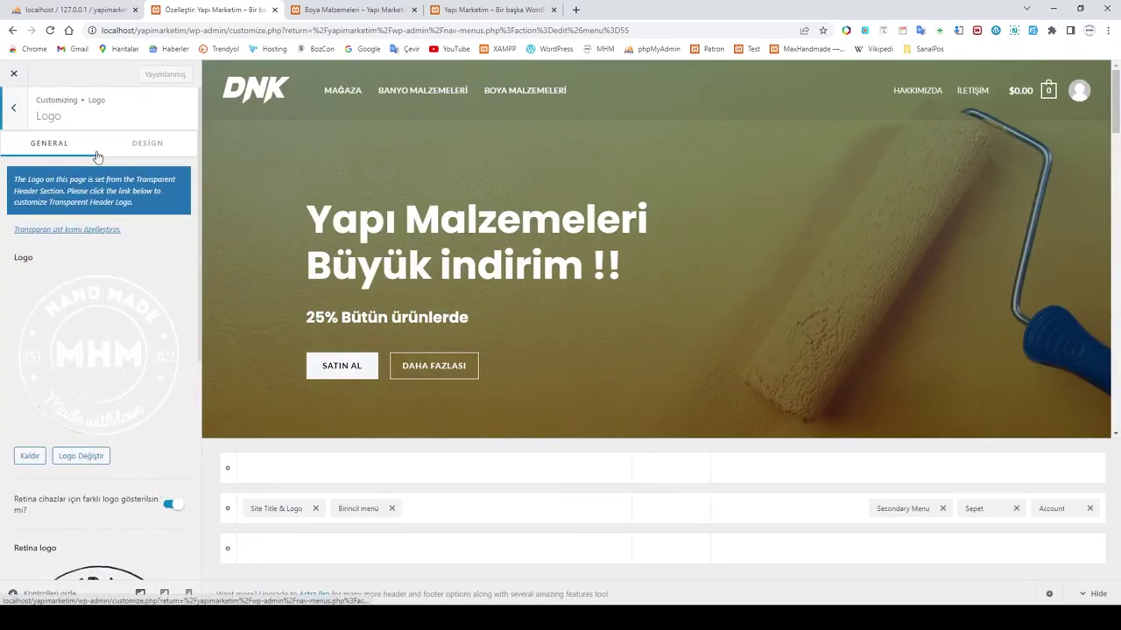
scroll(96, 319, "down", 4)
scroll(98, 321, "down", 1)
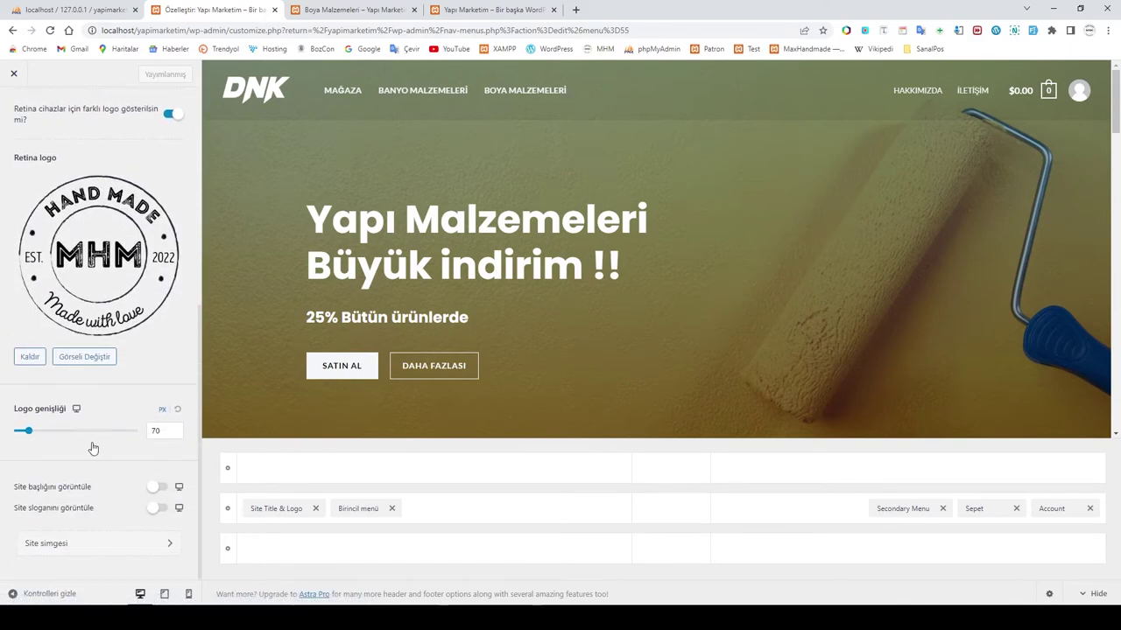
scroll(97, 460, "up", 5)
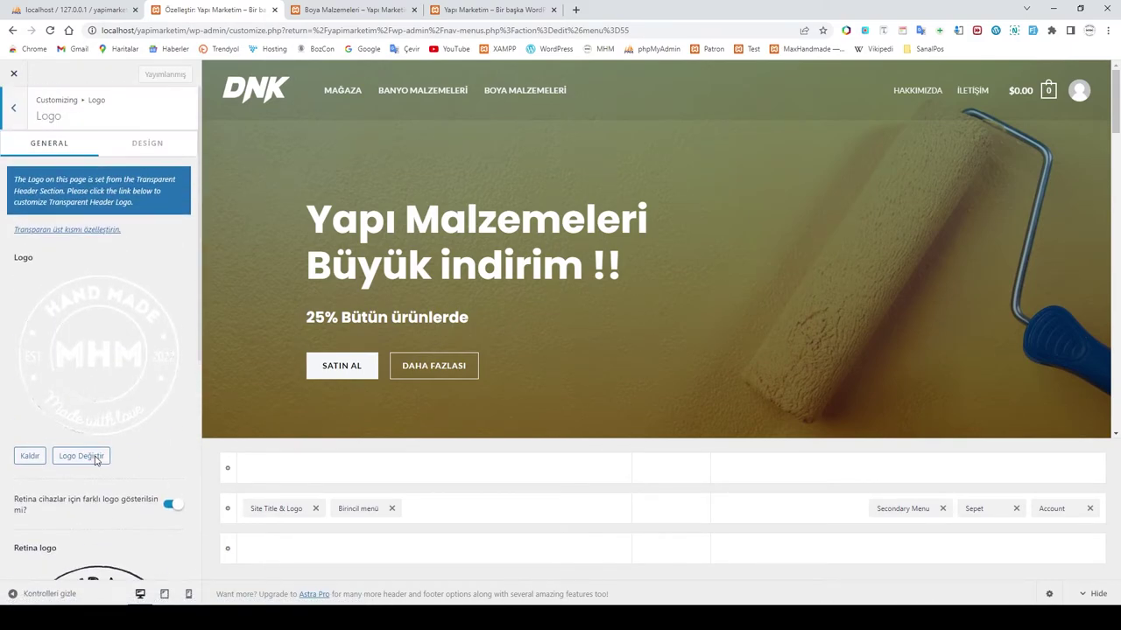
left_click(14, 111)
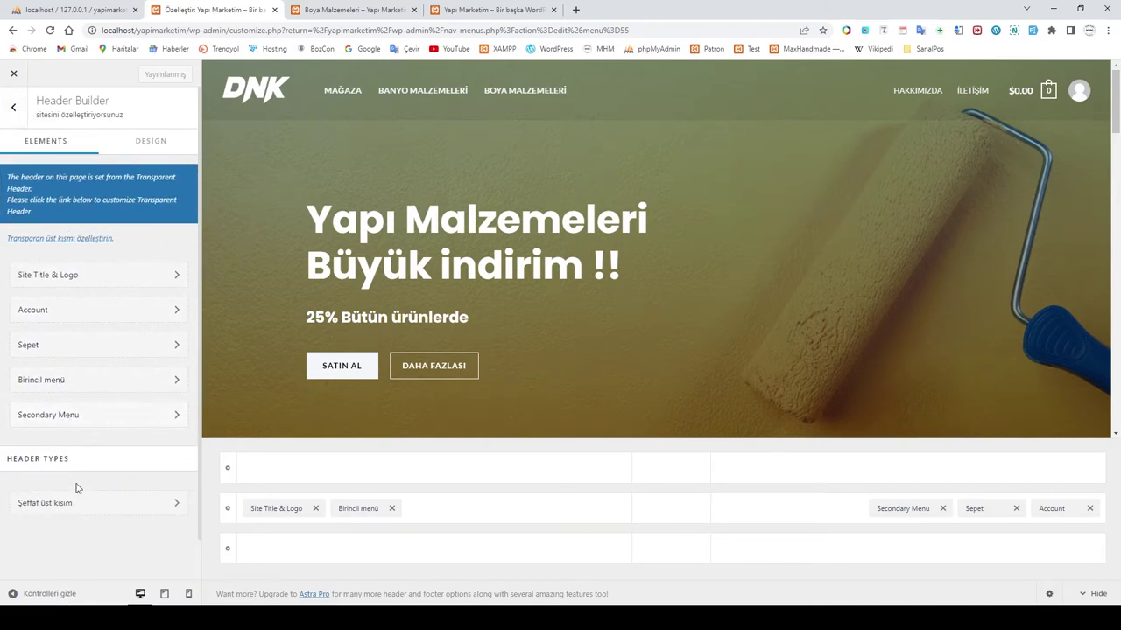
left_click(80, 515)
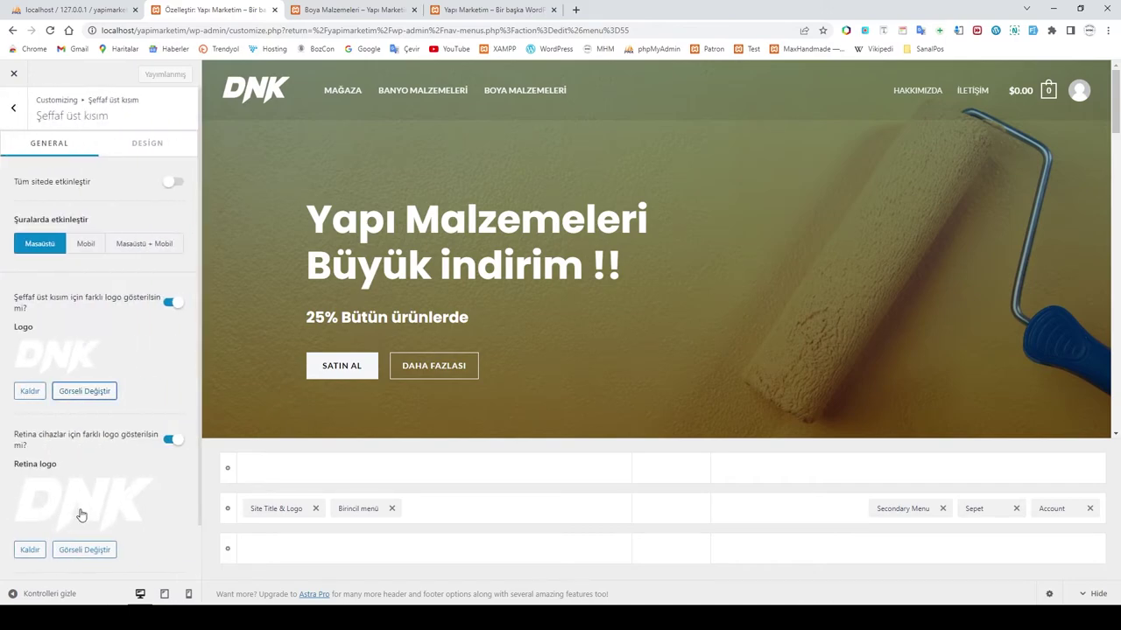
Step: Replace the transparent header logo and the DNK retina logo with the white MHM logo
left_click(82, 391)
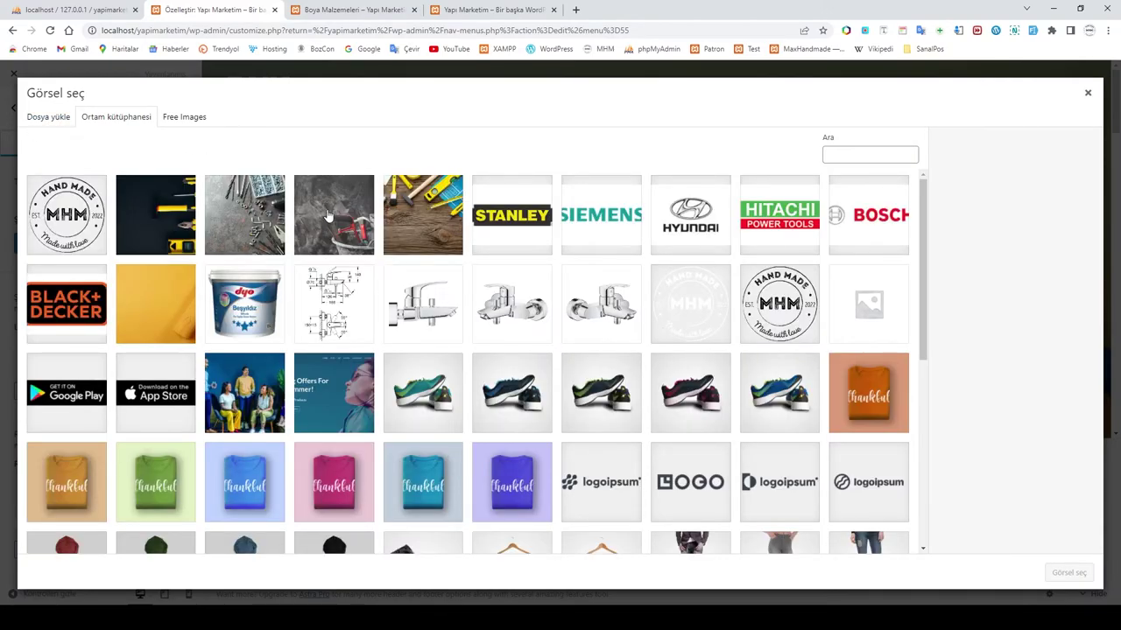
left_click(690, 304)
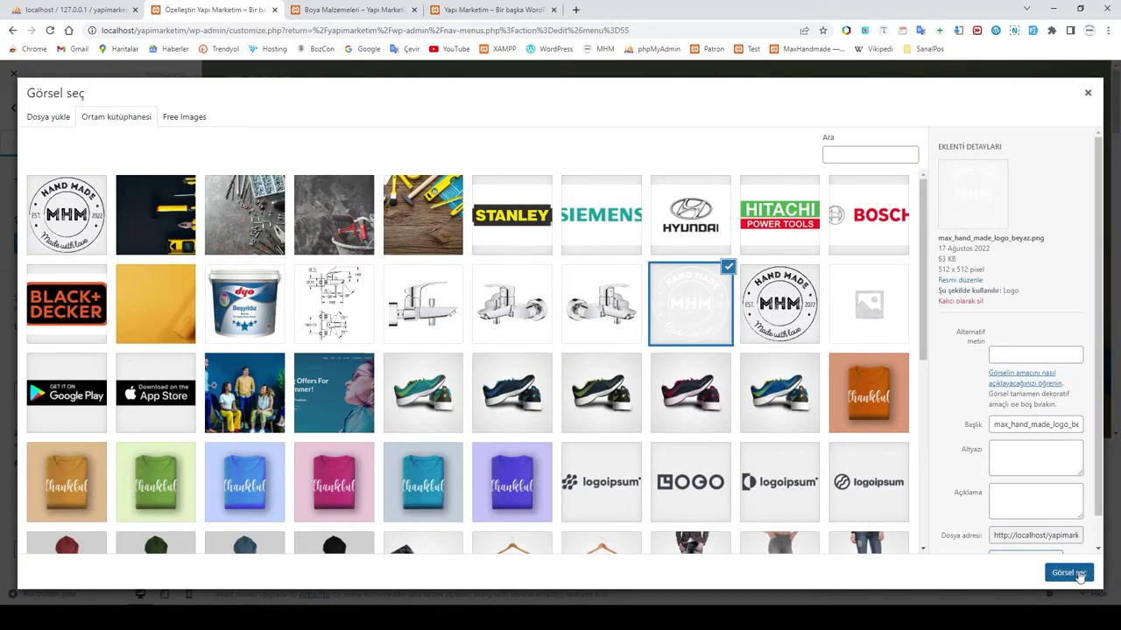
left_click(1069, 572)
scroll(72, 438, "down", 2)
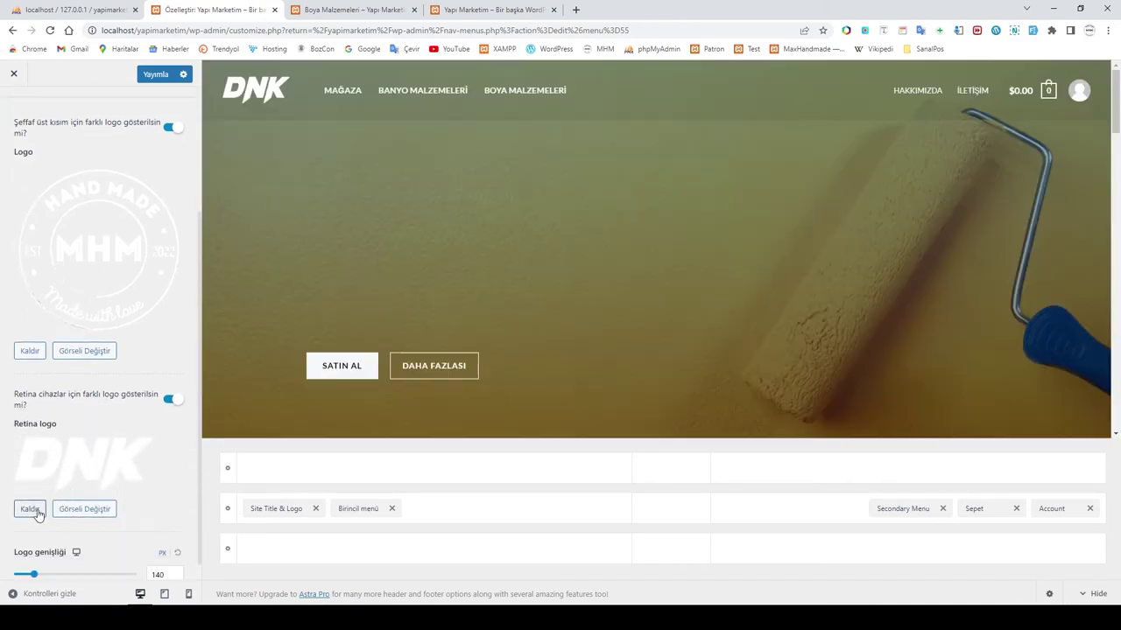
left_click(38, 513)
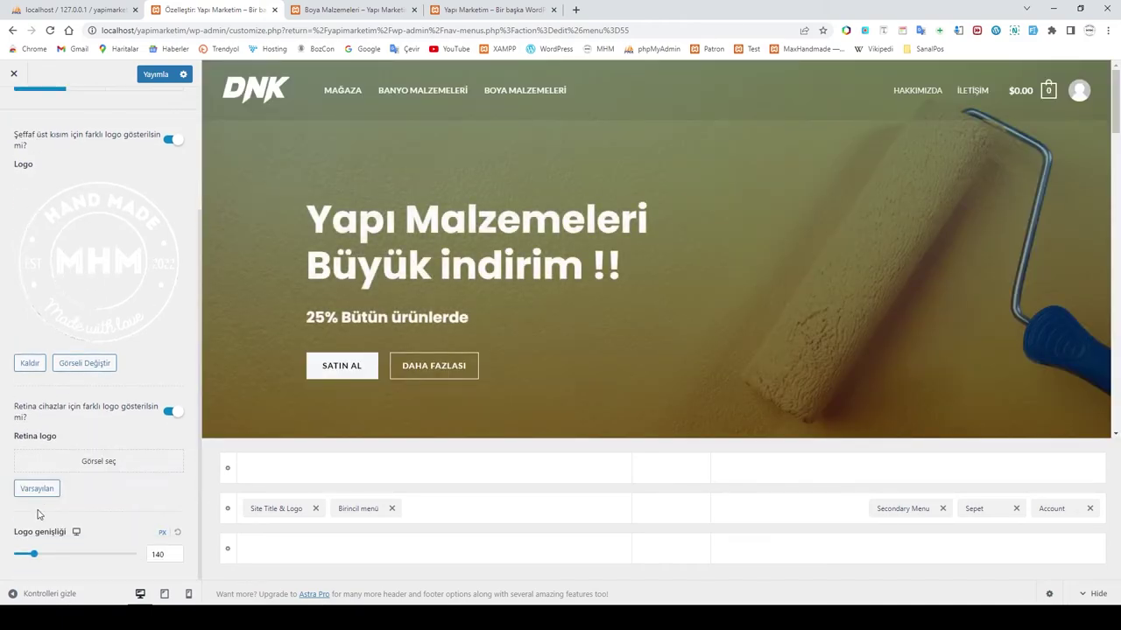
left_click(88, 468)
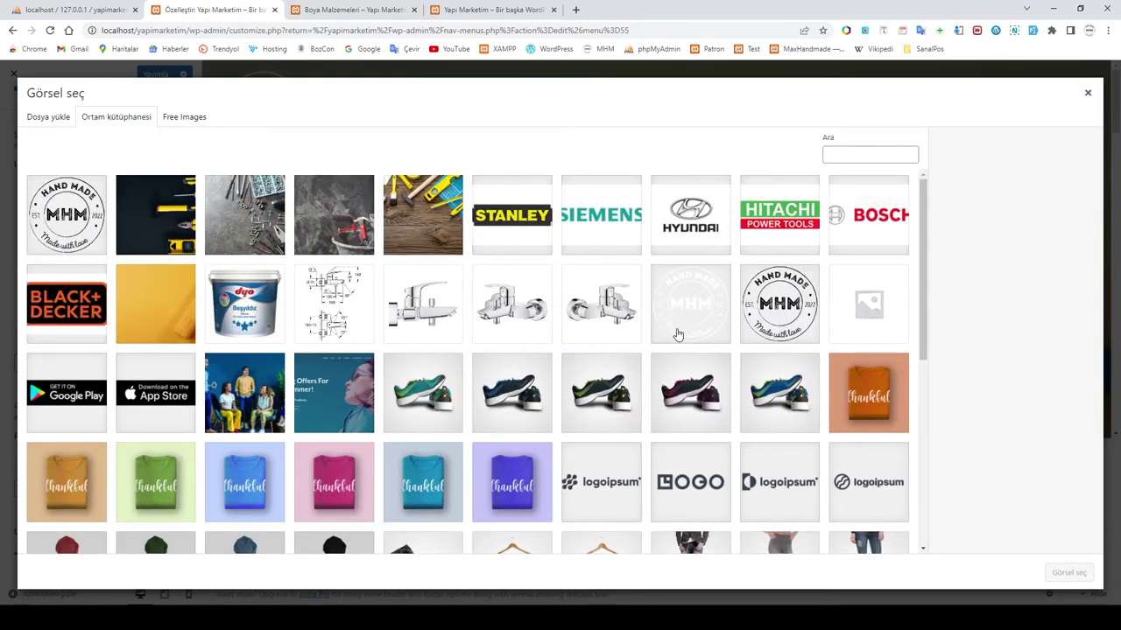
left_click(678, 334)
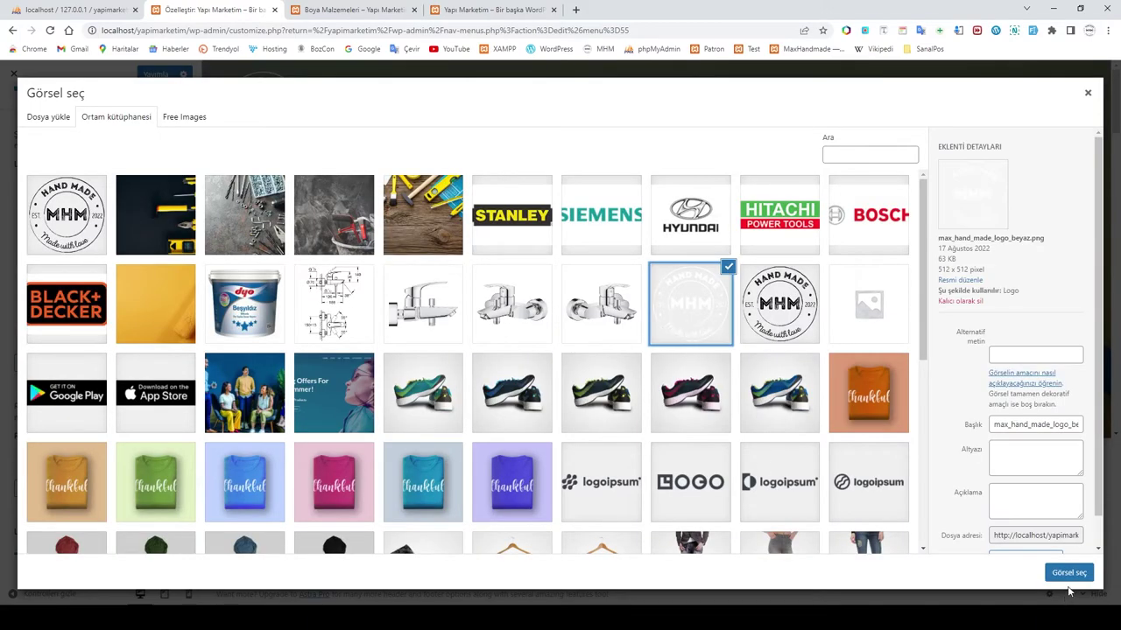
left_click(1068, 575)
Step: Set the logo width to 70 px
scroll(154, 408, "down", 2)
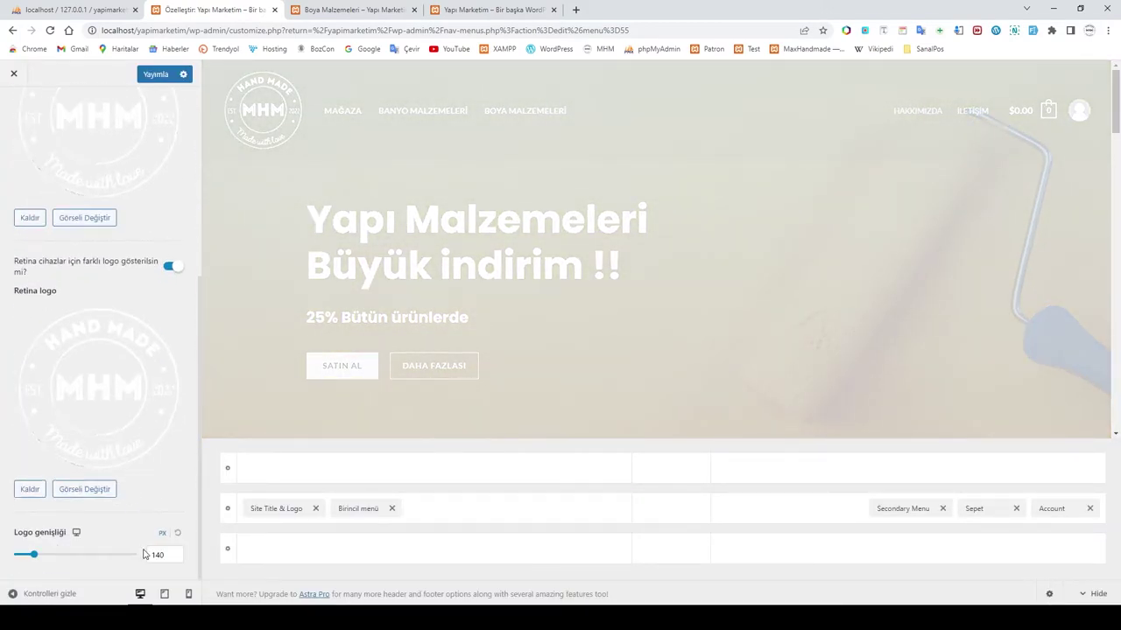
left_click_drag(169, 555, 130, 558)
type("70")
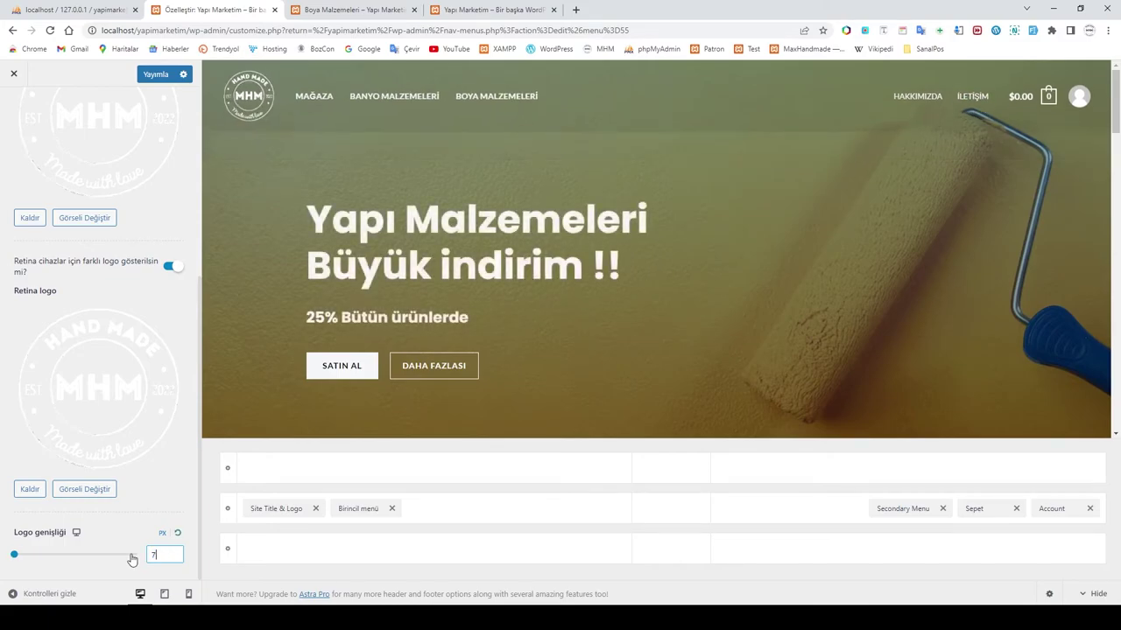
left_click(160, 501)
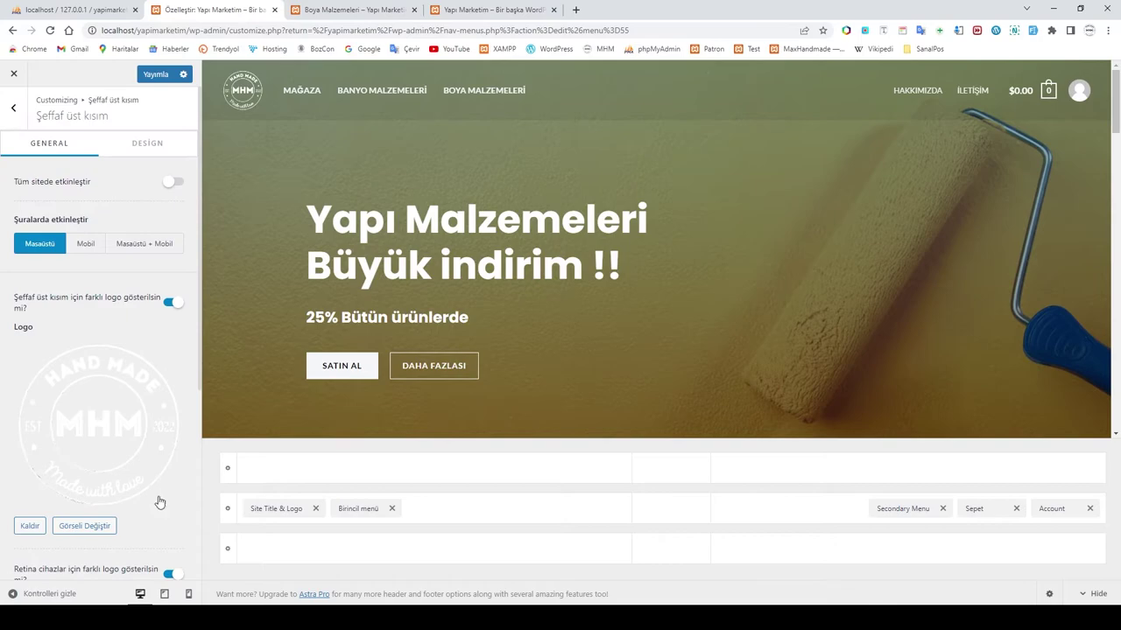
Step: Turn on the transparent header for mobile and swap the retina logo for the dark MHM image
left_click(86, 245)
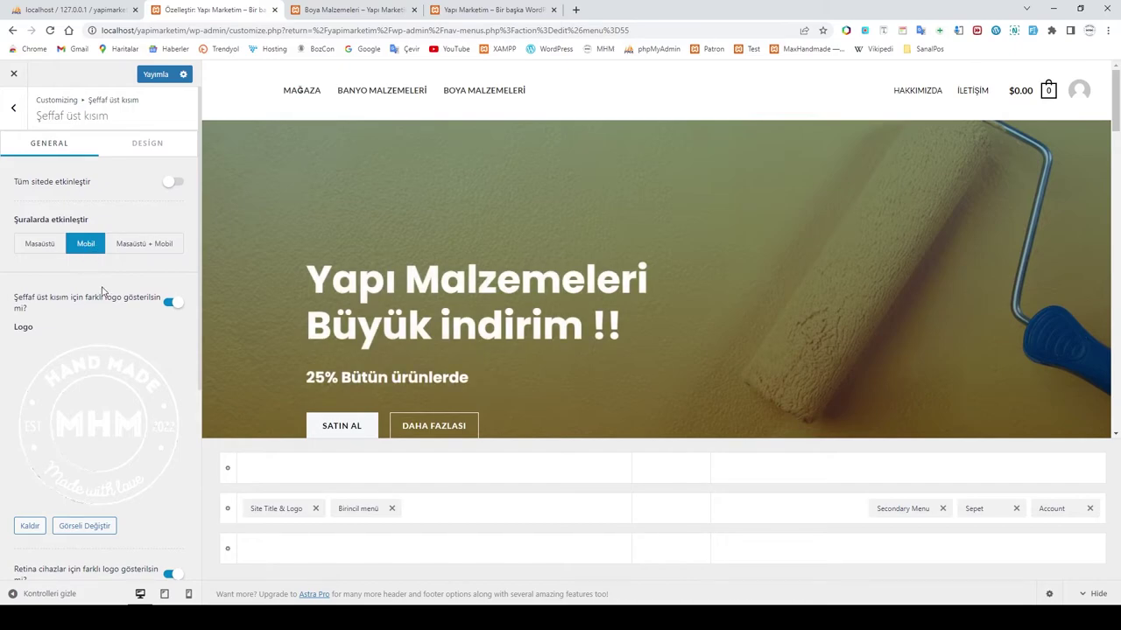
scroll(105, 296, "down", 1)
scroll(105, 296, "down", 1)
scroll(105, 295, "up", 1)
scroll(107, 293, "down", 3)
scroll(109, 292, "up", 3)
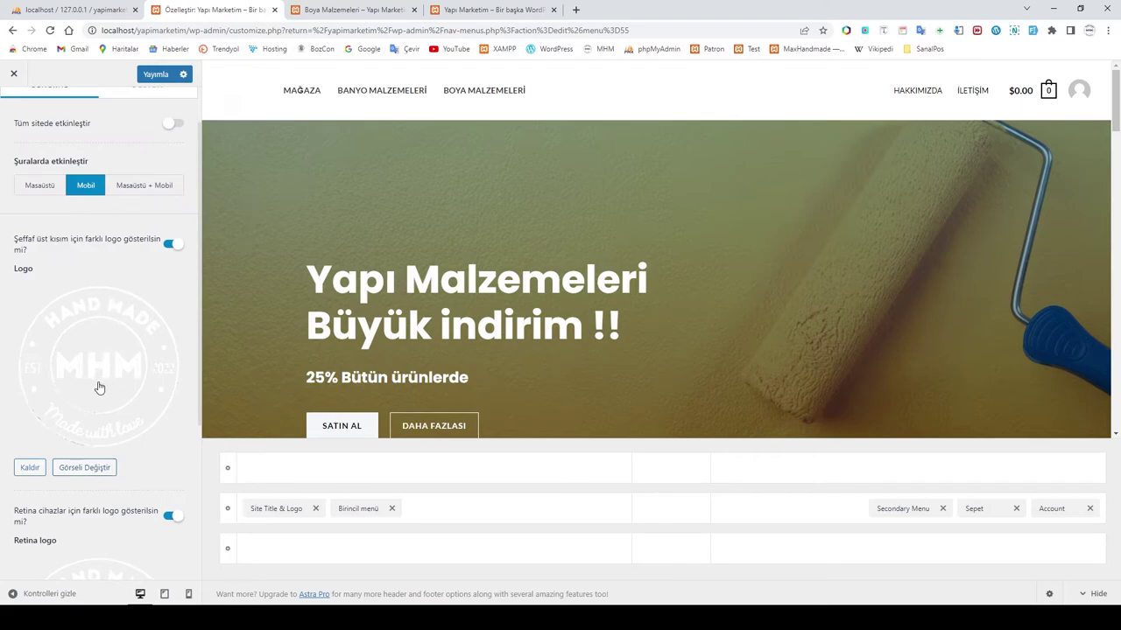
scroll(90, 475, "down", 3)
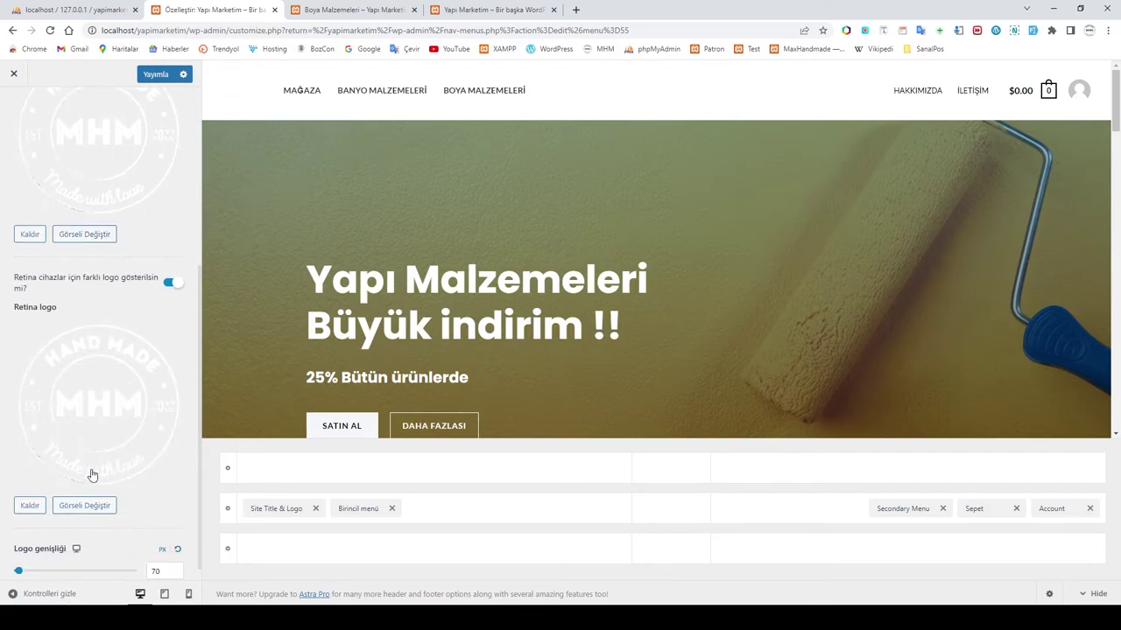
left_click(87, 505)
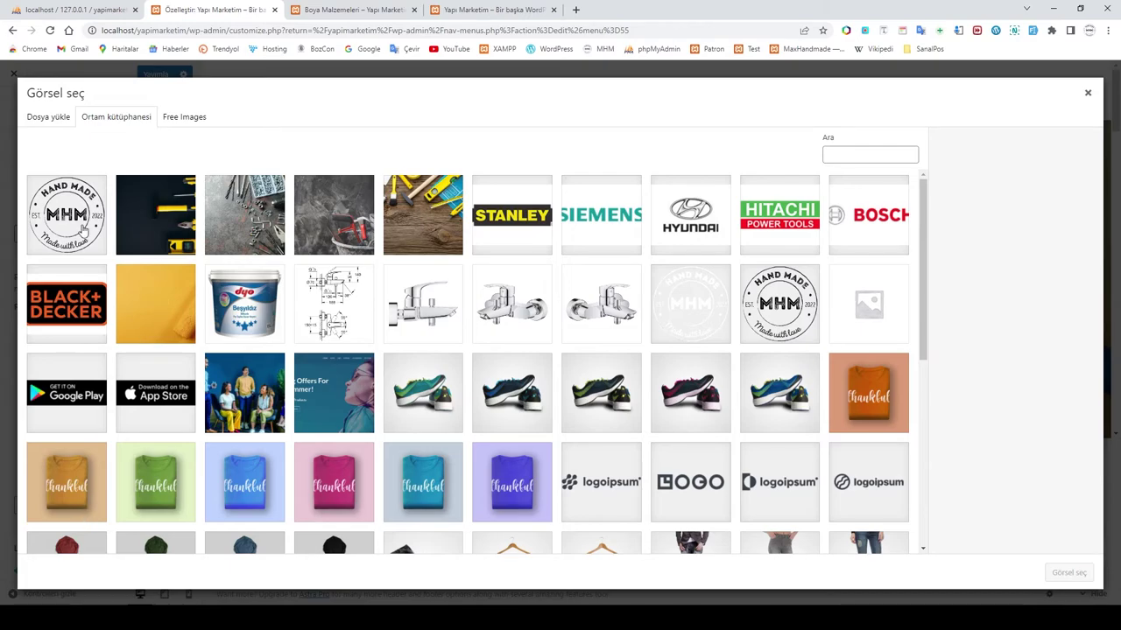
left_click(83, 229)
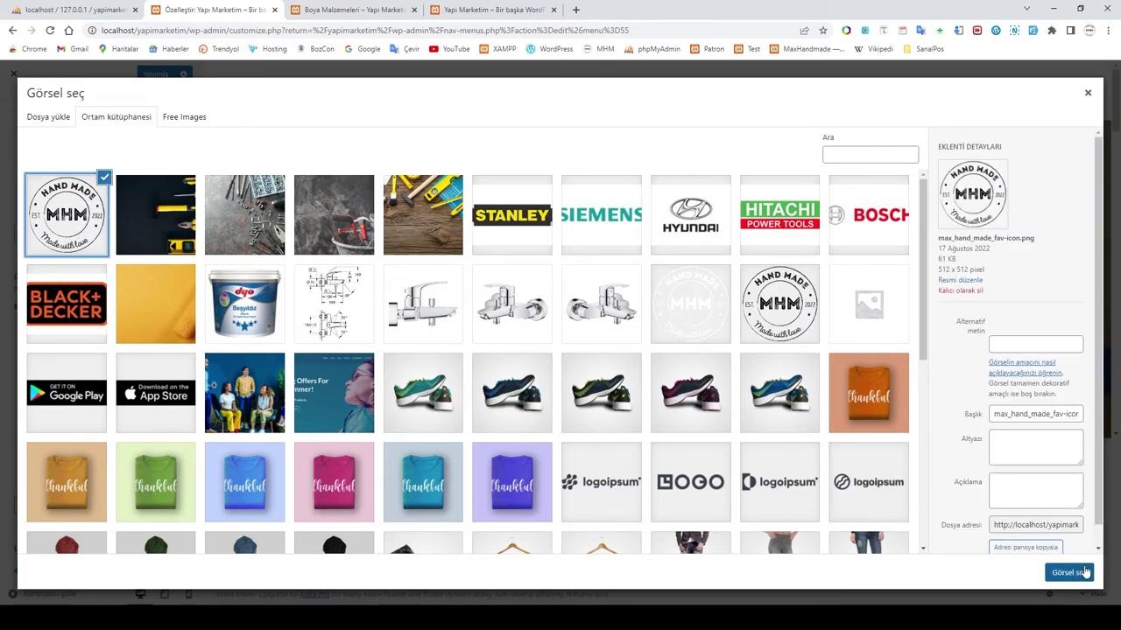
left_click(1068, 573)
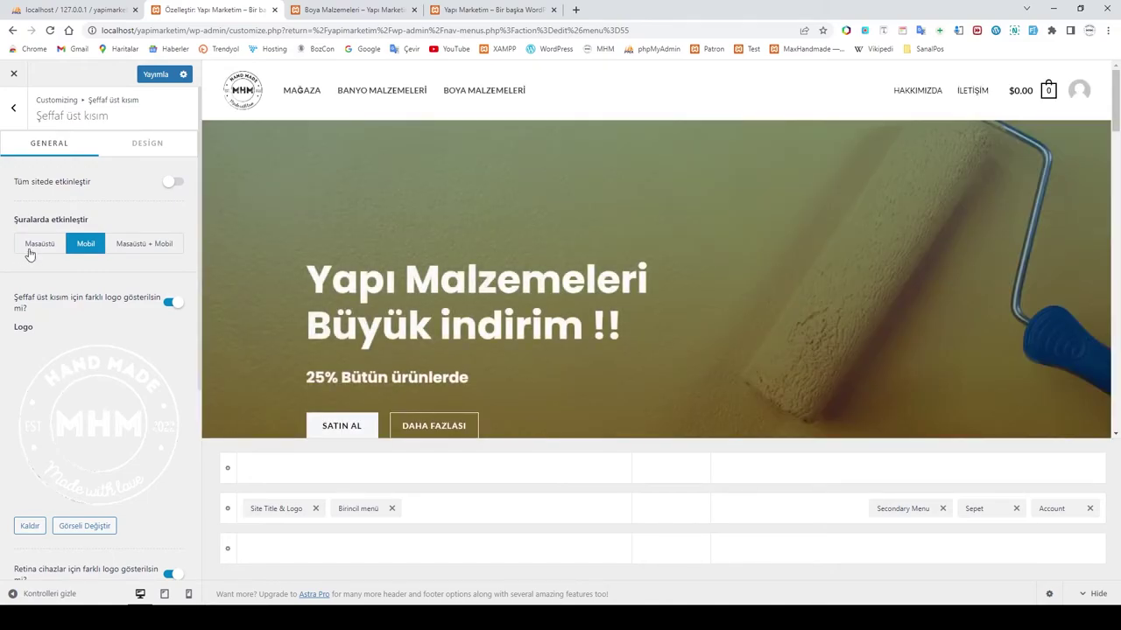
Step: Enable the transparent header on desktop and mobile, then publish the changes
left_click(39, 246)
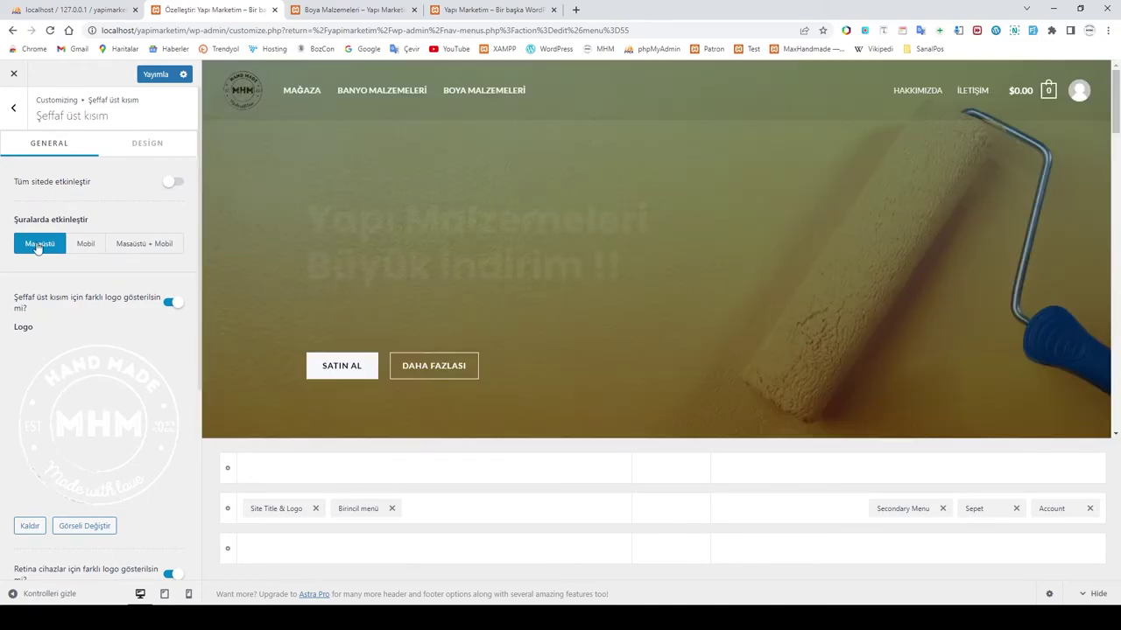
left_click(86, 246)
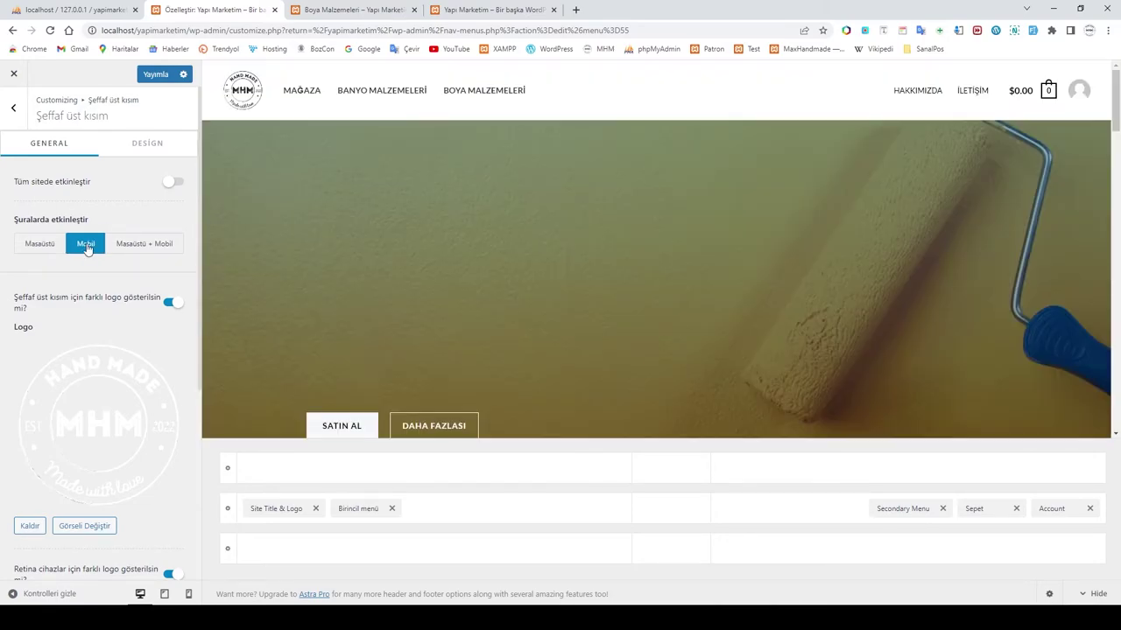
left_click(147, 250)
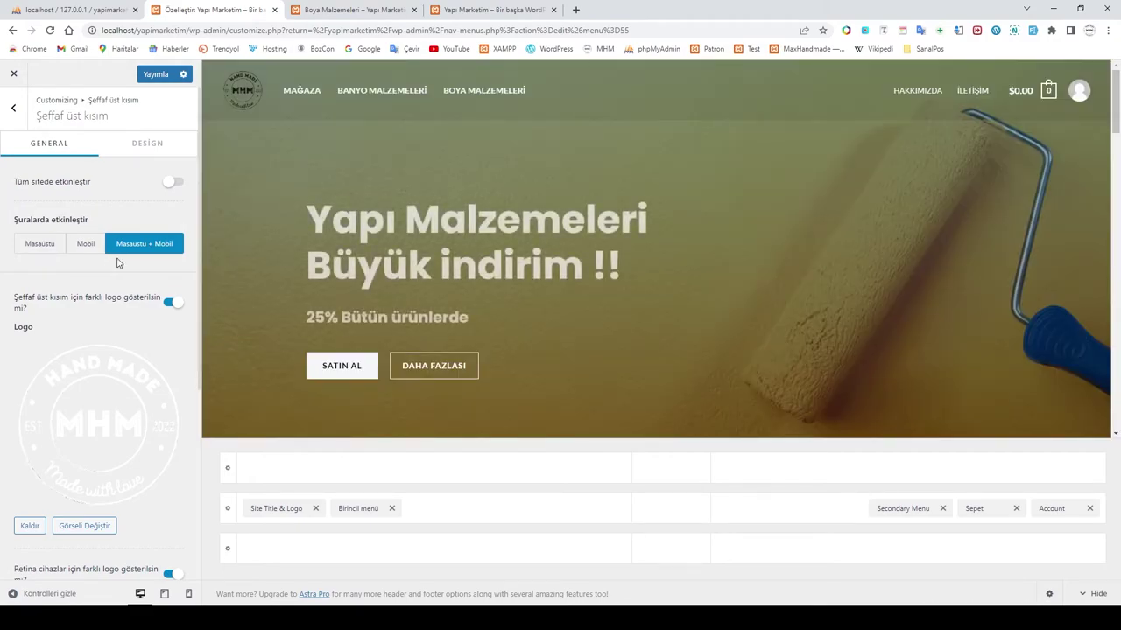
left_click(155, 74)
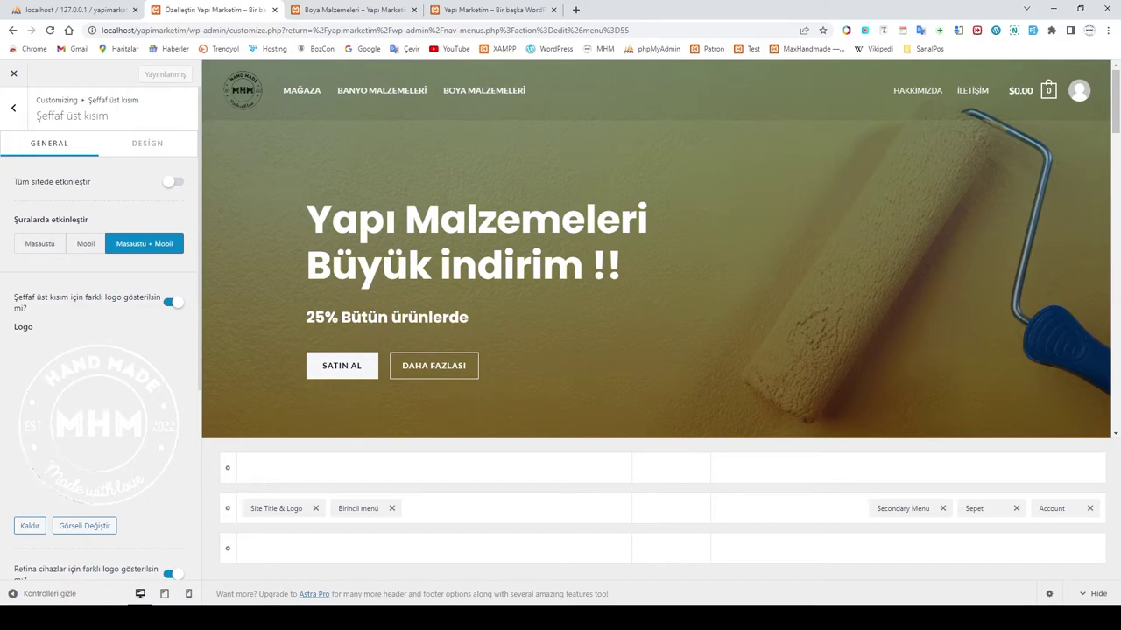
Step: Scroll through the homepage preview, then back out of the transparent header settings
scroll(502, 260, "down", 5)
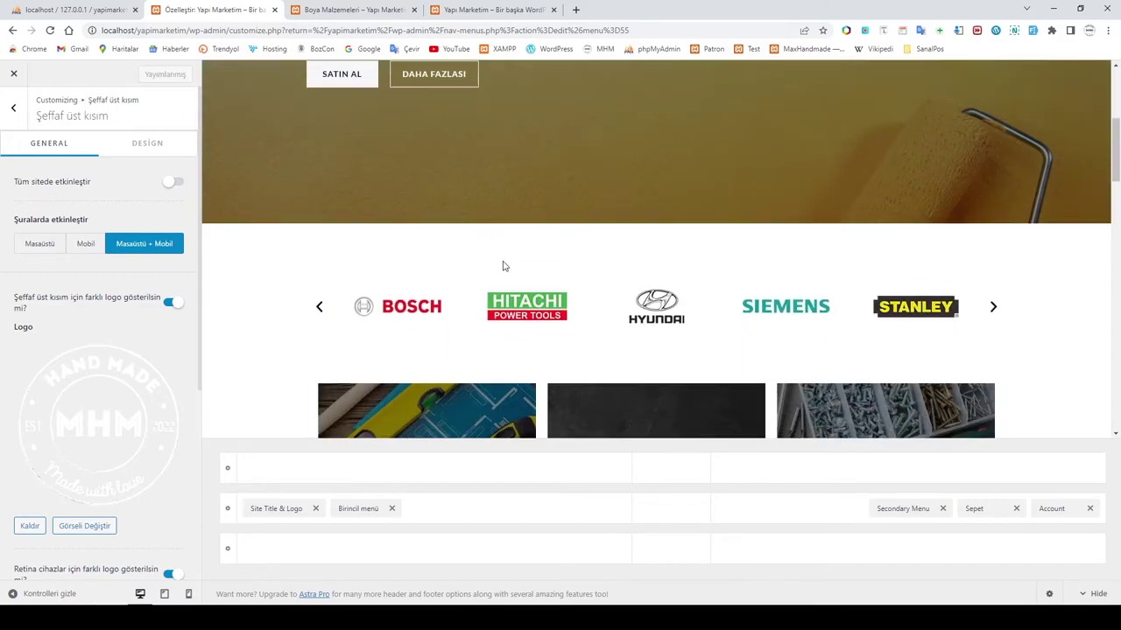
scroll(503, 260, "up", 3)
scroll(503, 260, "up", 2)
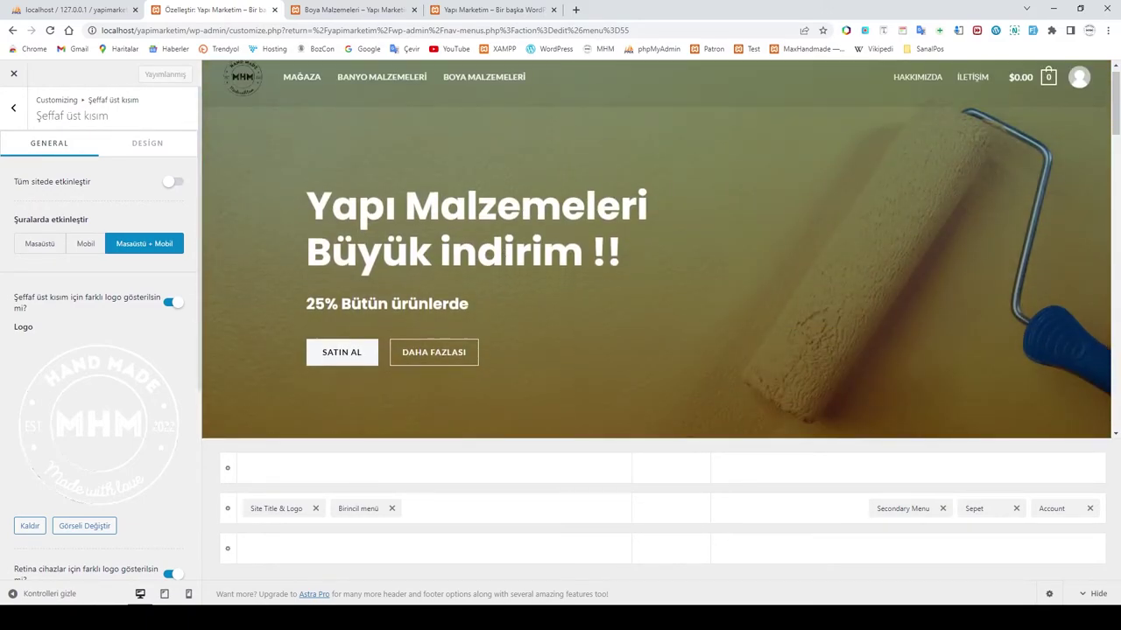
scroll(502, 260, "down", 8)
scroll(502, 260, "down", 10)
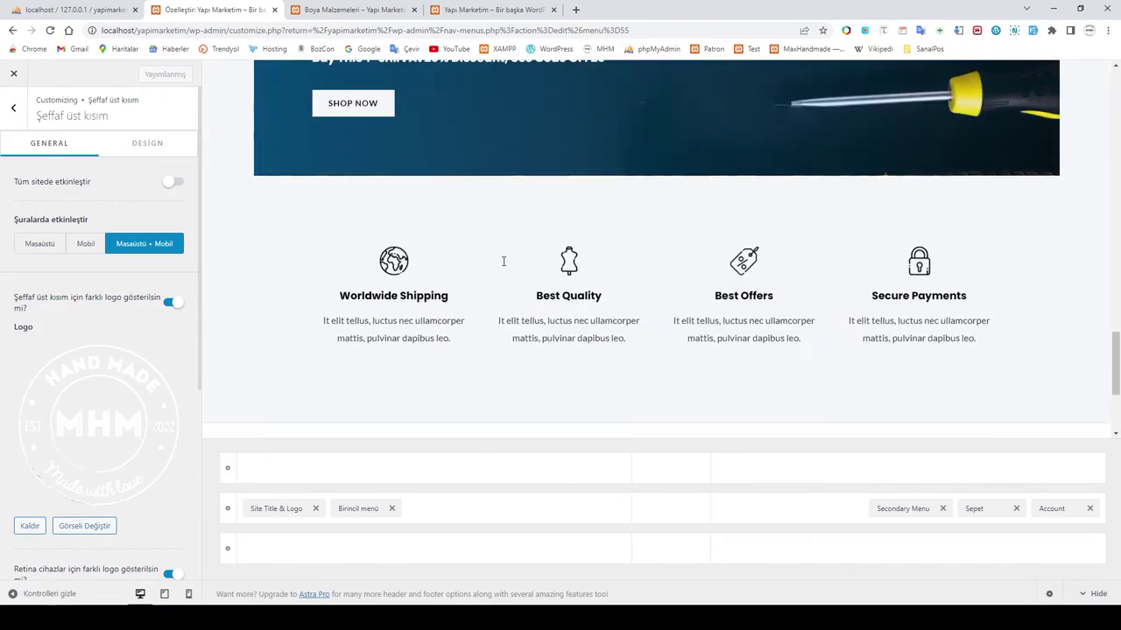
scroll(504, 331, "up", 5)
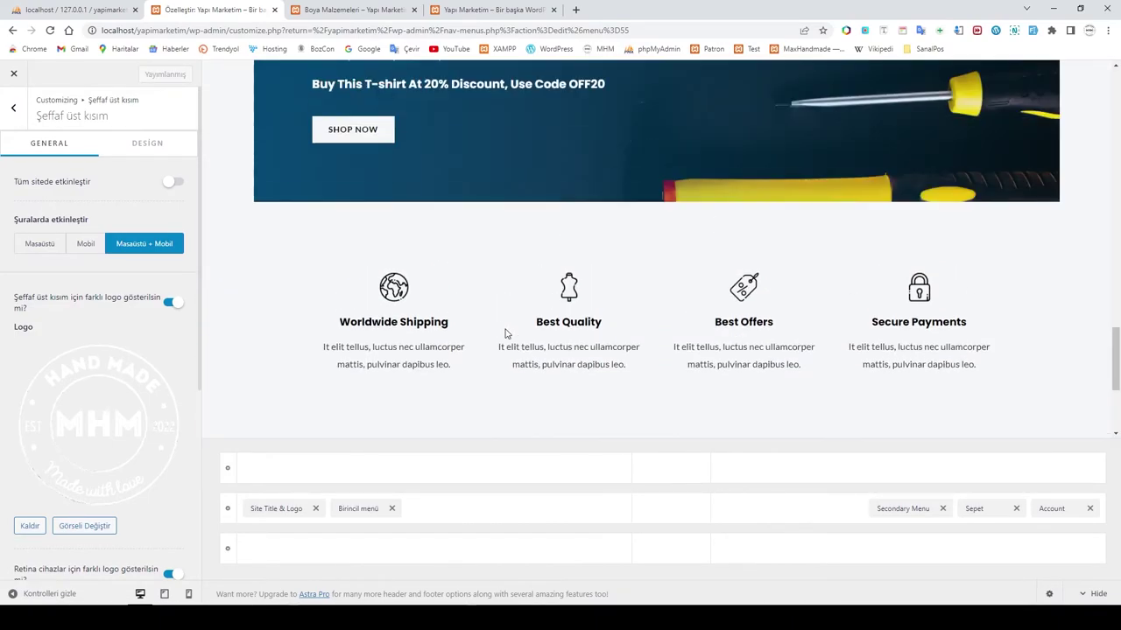
left_click(14, 107)
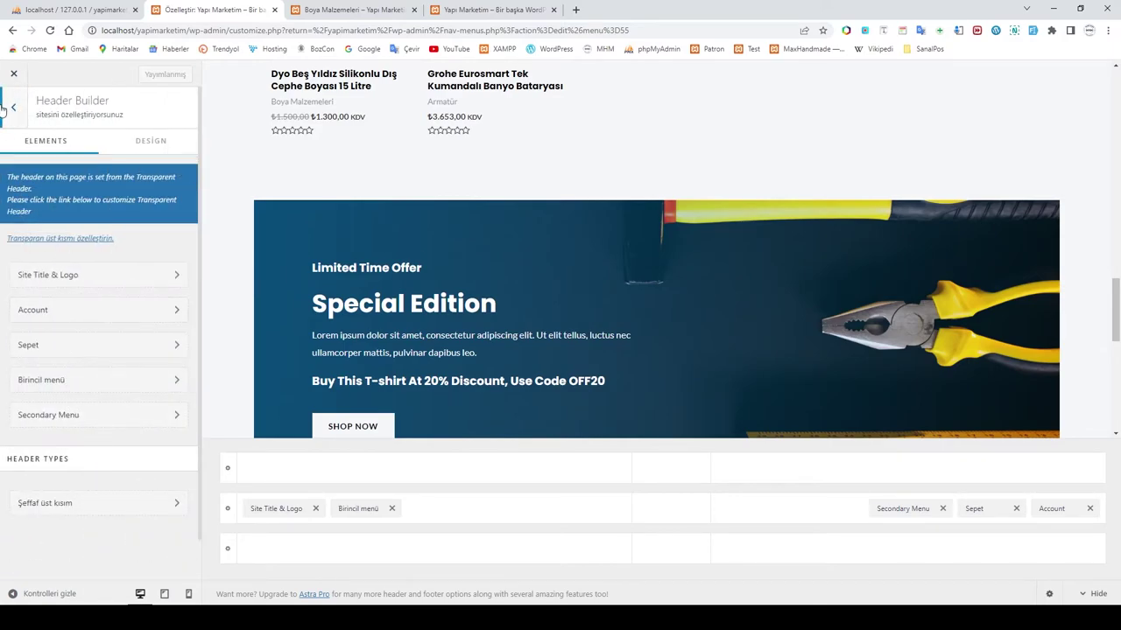
left_click(3, 108)
Step: Change the footer Widget 1 title from 'Quick Links' to 'Hızlı Ulaş'
left_click(48, 375)
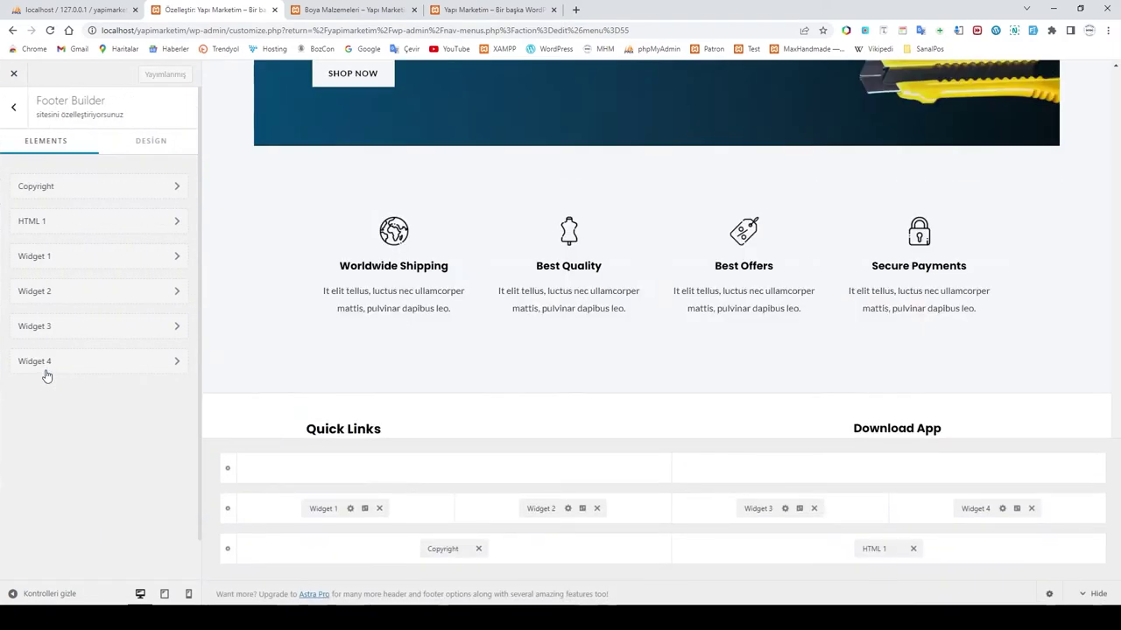
left_click(325, 509)
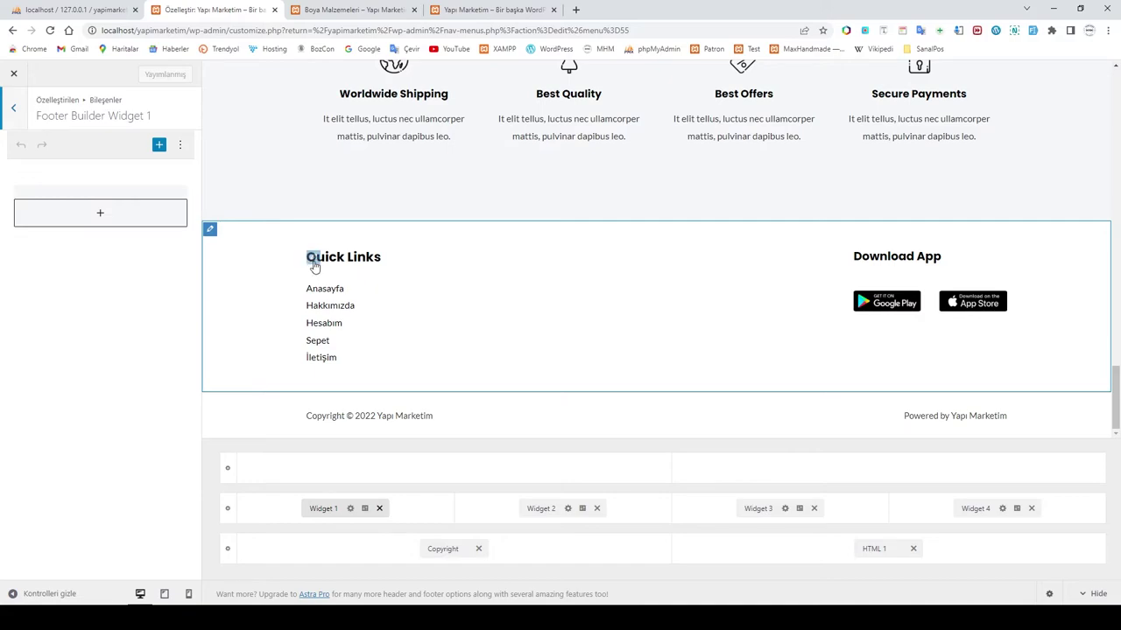
left_click(73, 234)
left_click_drag(73, 243, 2, 251)
type("H")
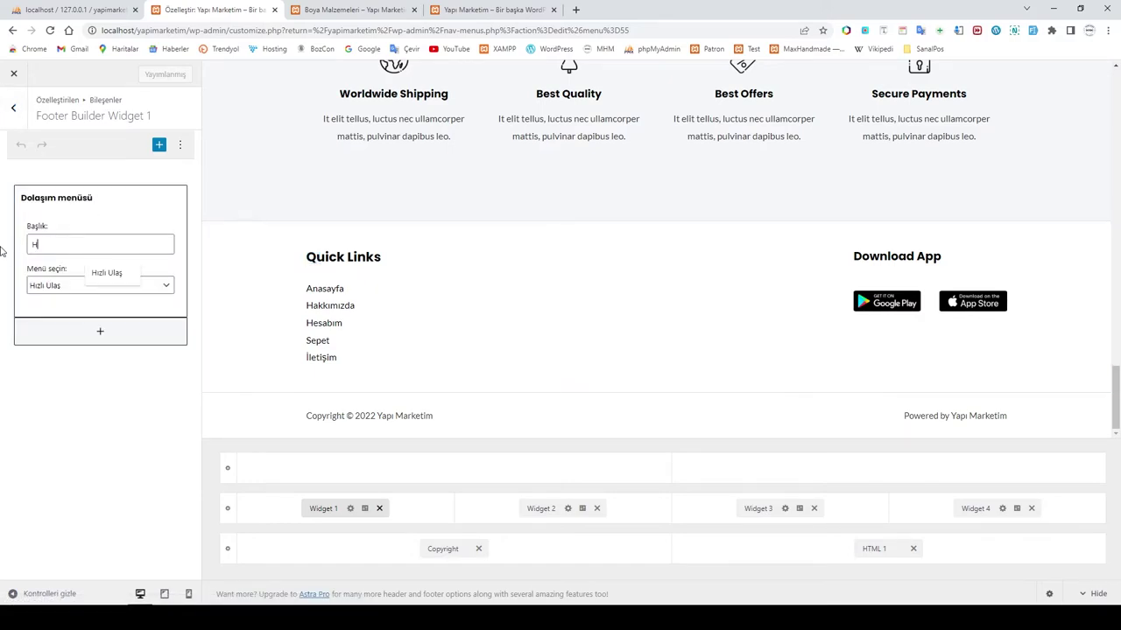
type("ızlı Ulaş")
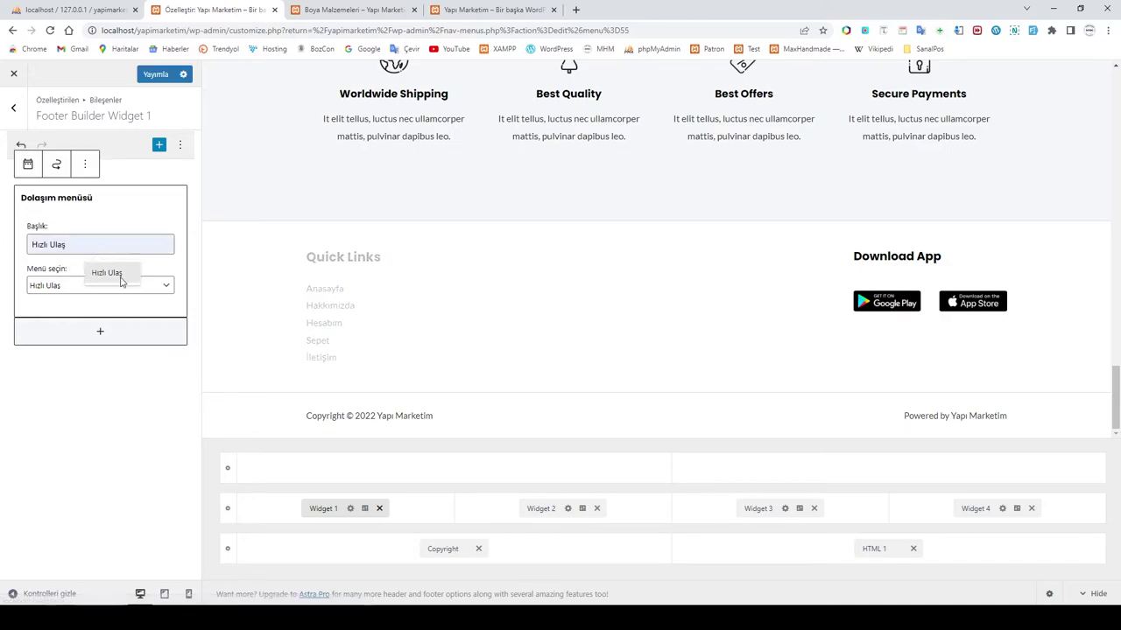
left_click(107, 273)
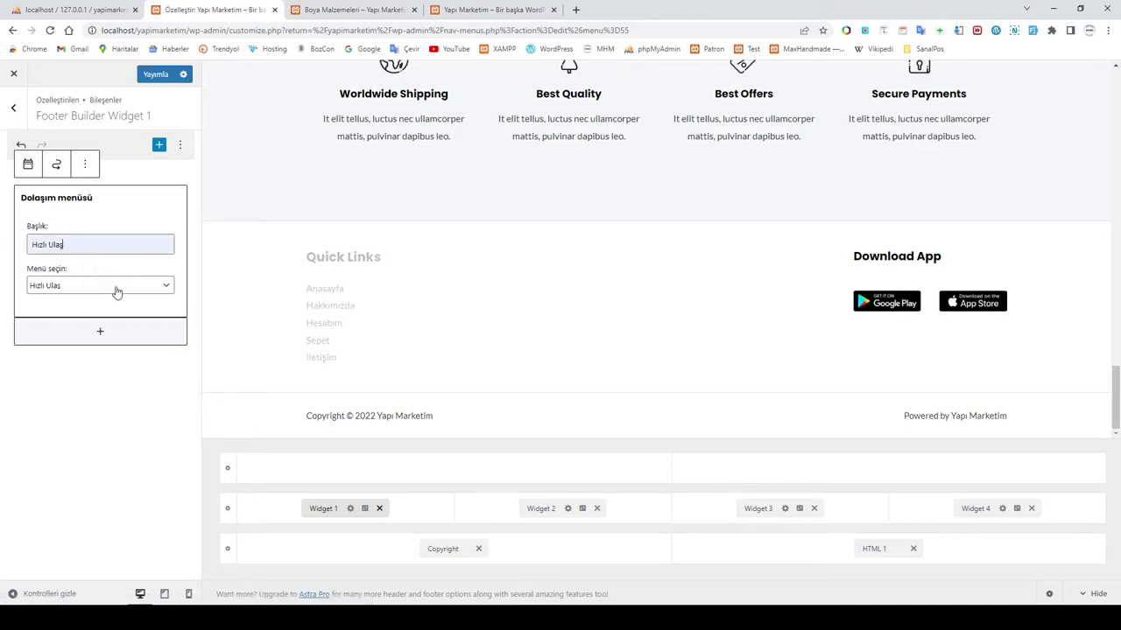
left_click(451, 322)
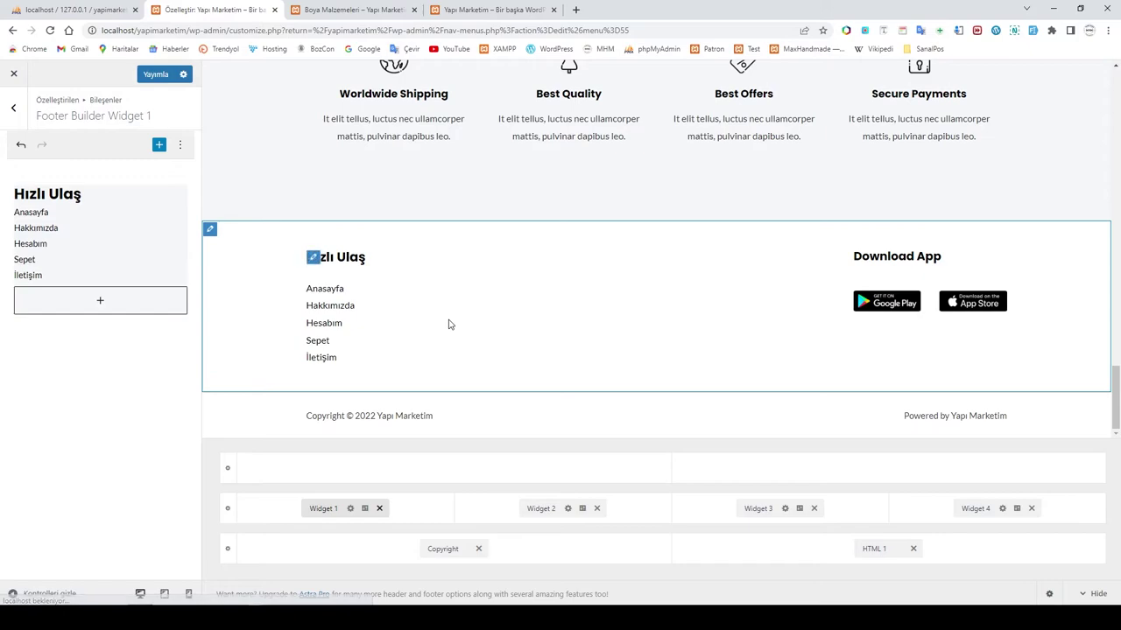
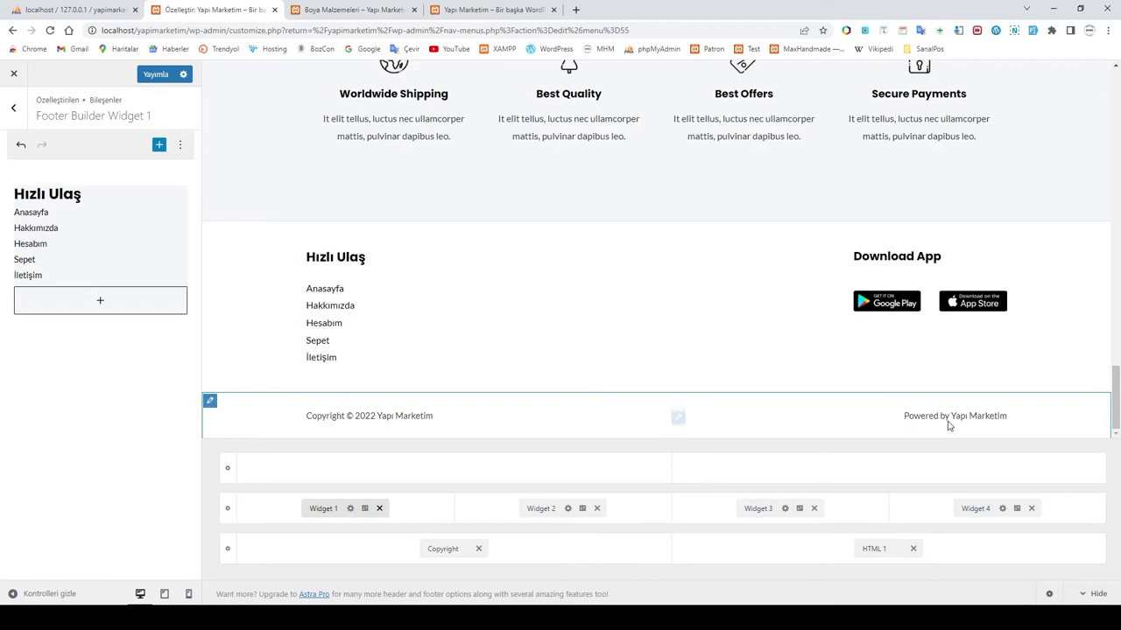
Step: Inspect the HTML 1, Copyright and Widget 4 footer elements, including the Download App heading
left_click(875, 548)
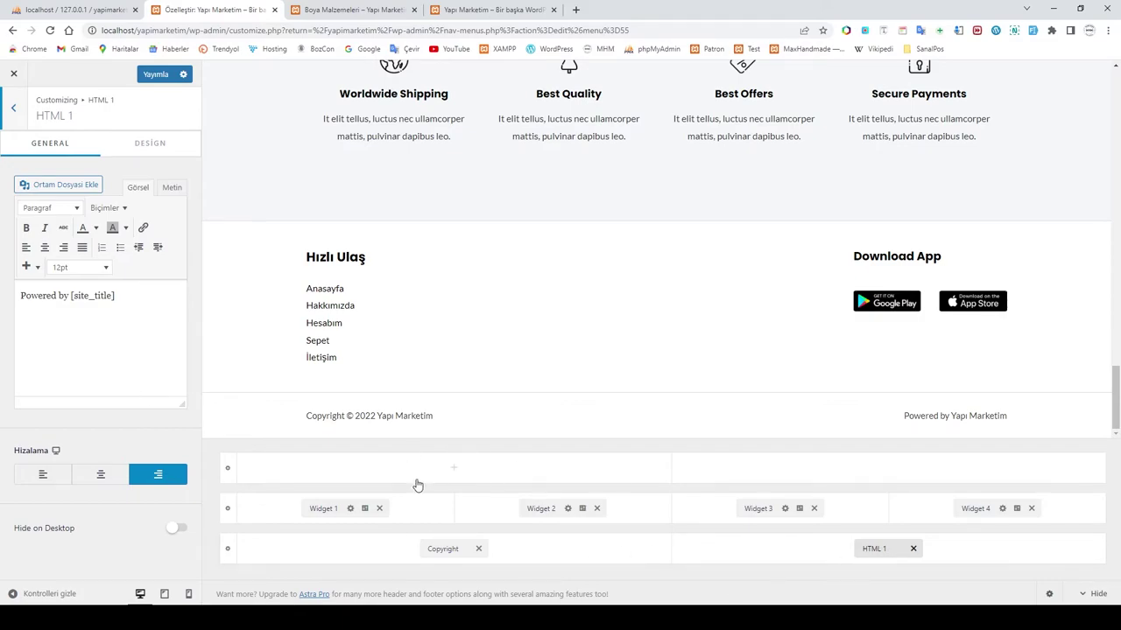
left_click(437, 549)
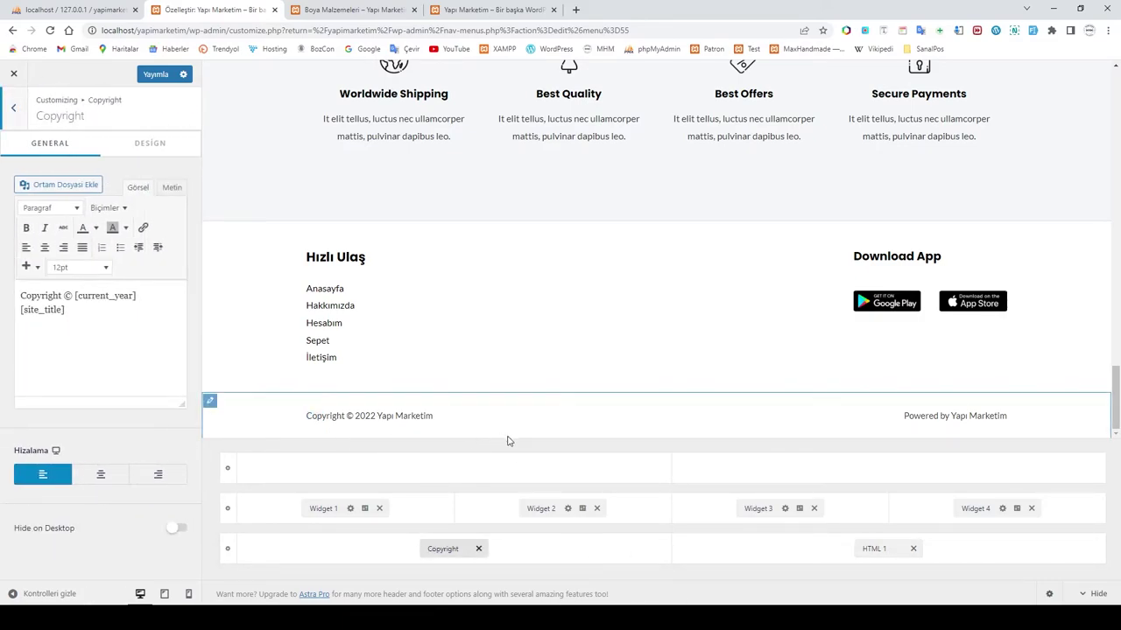
left_click(974, 508)
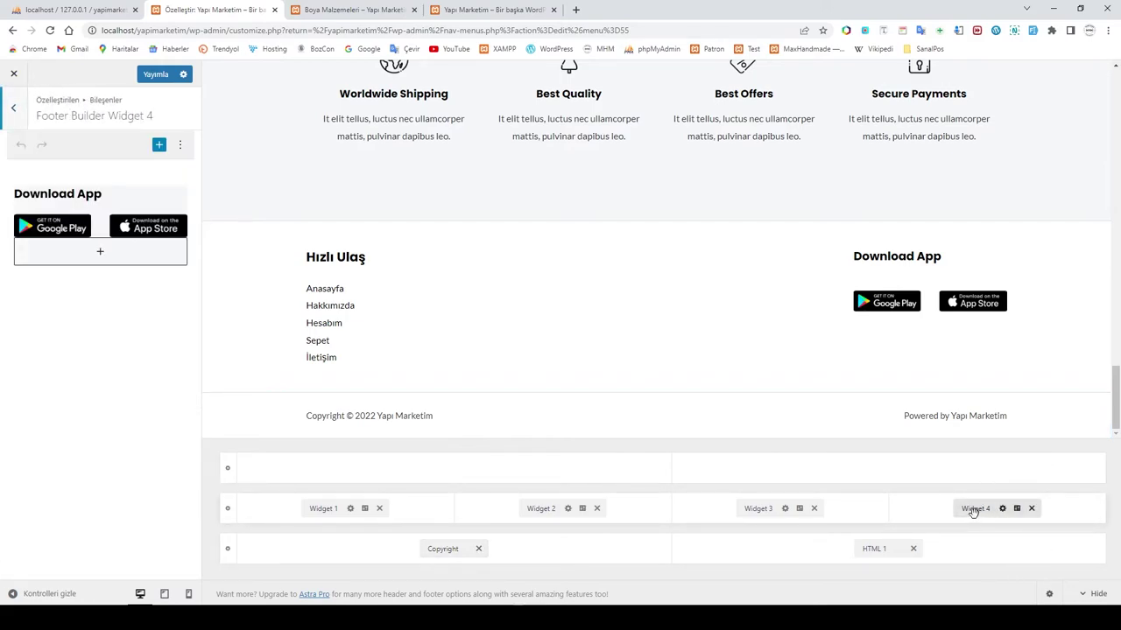
left_click(103, 192)
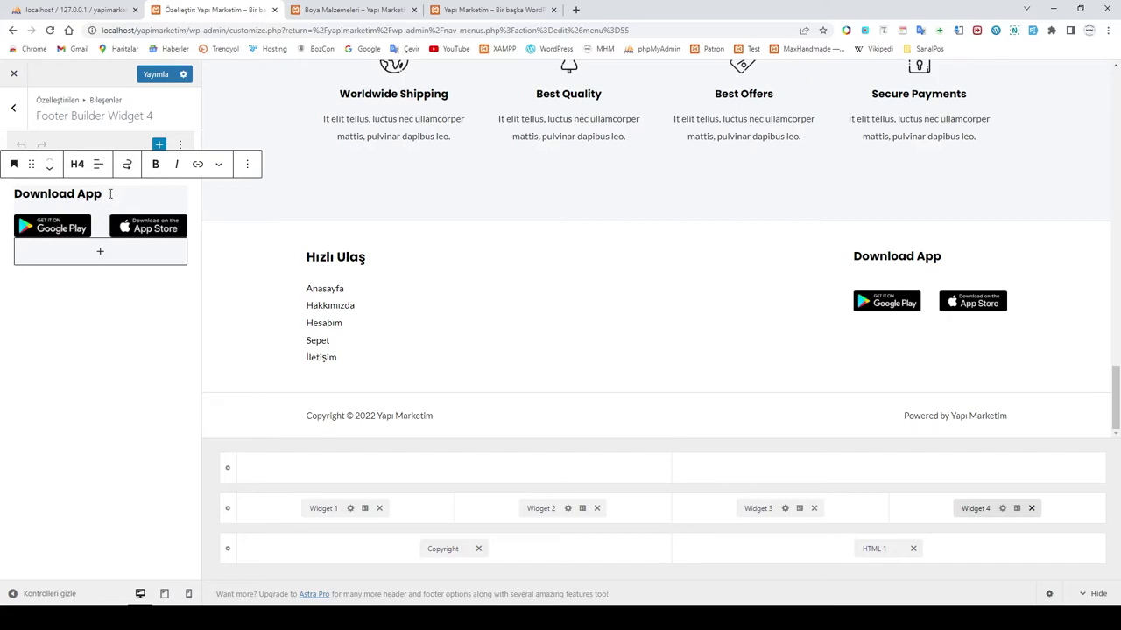
left_click(115, 323)
Step: Compare the contents of footer Widget 2 and Widget 1, ending in Widget 2's editor
left_click(537, 509)
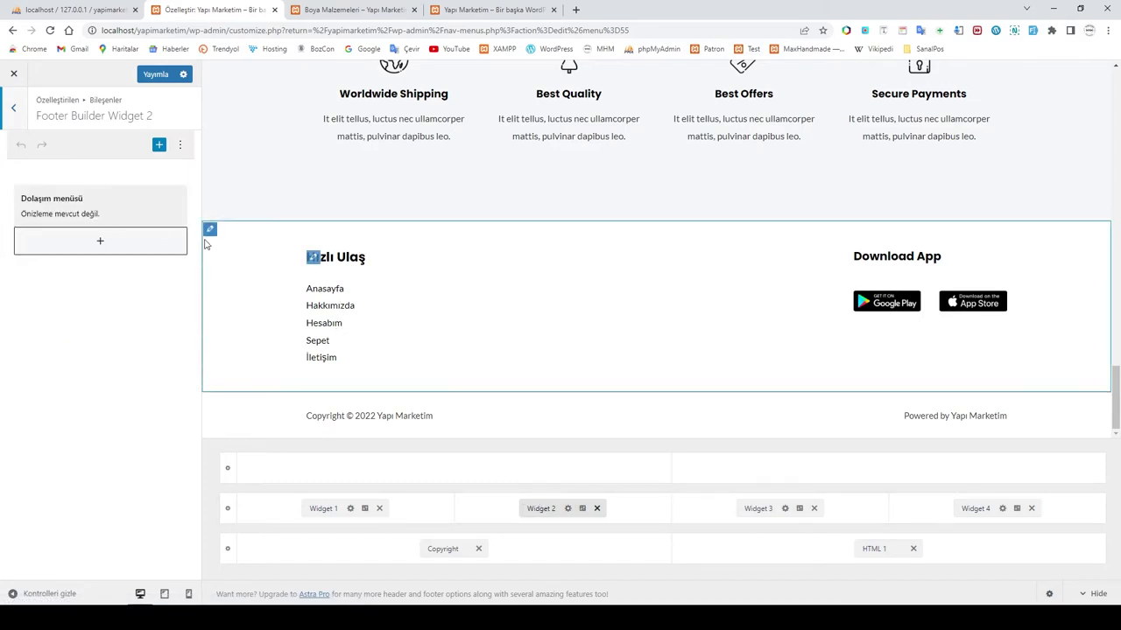
left_click(109, 248)
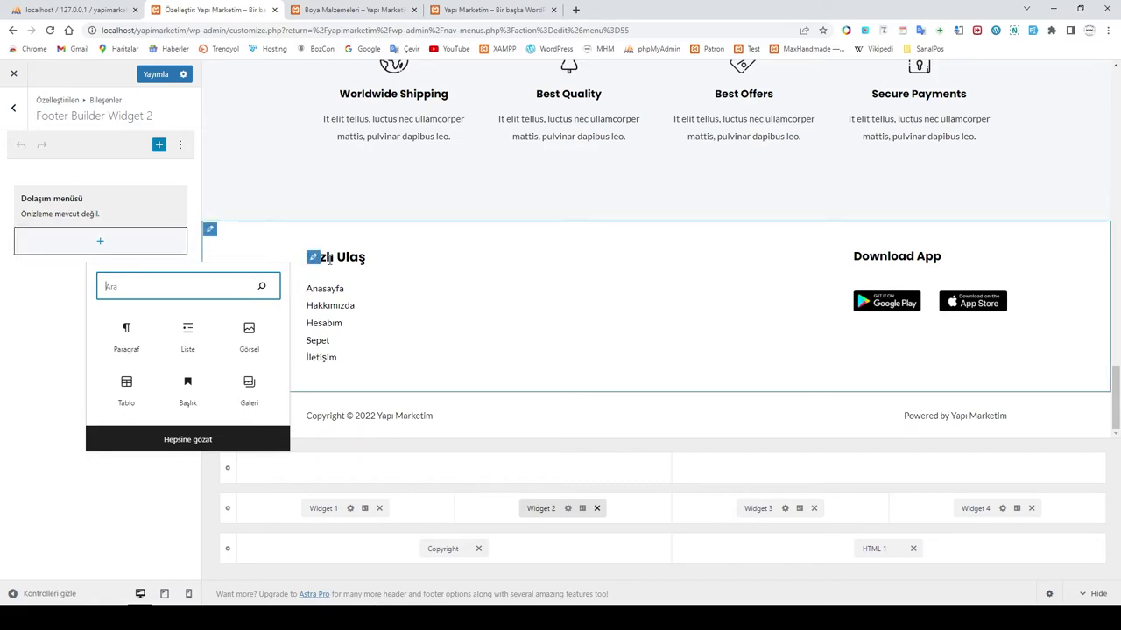
left_click(326, 508)
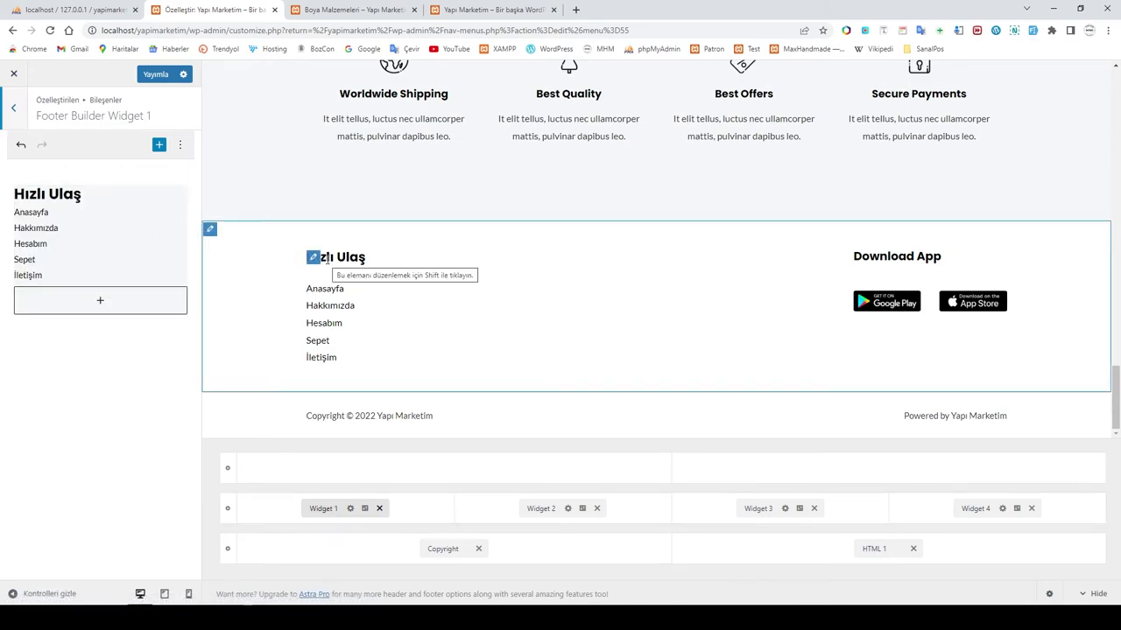
left_click(534, 508)
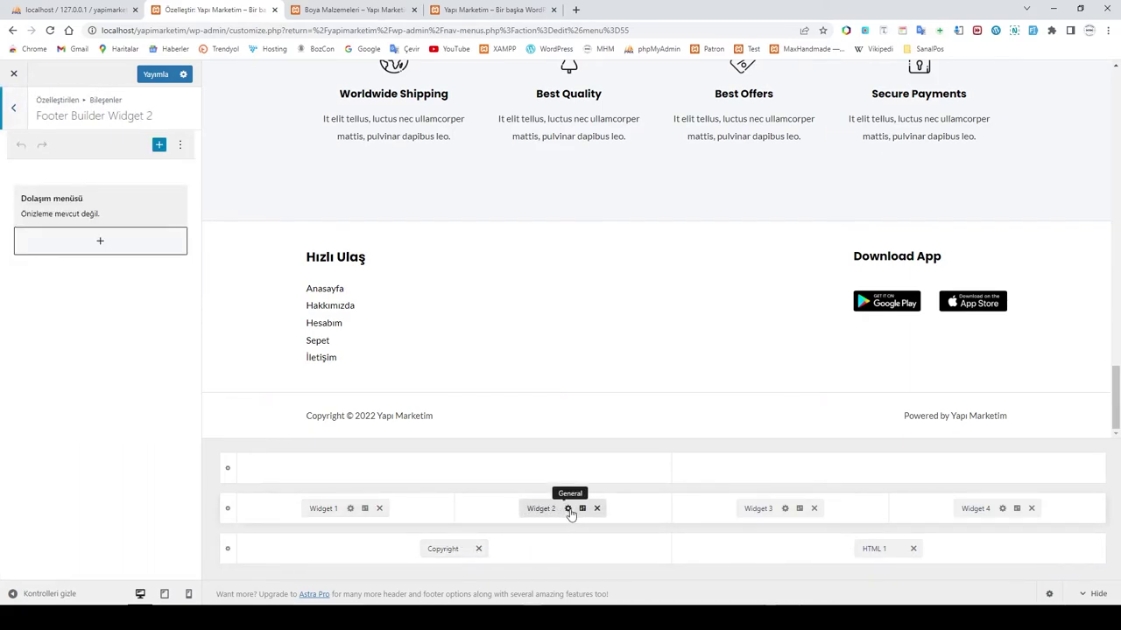
Step: Add a Navigation Menu block titled 'Kategoriler' showing Main Menu to Widget 2, then publish
left_click(102, 243)
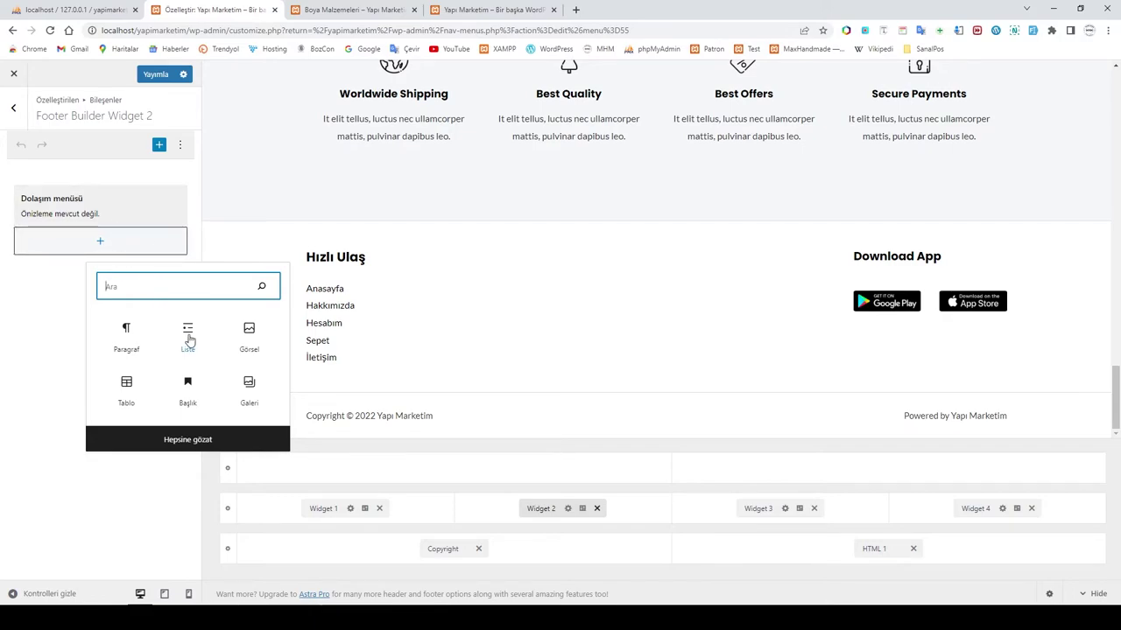
type("men")
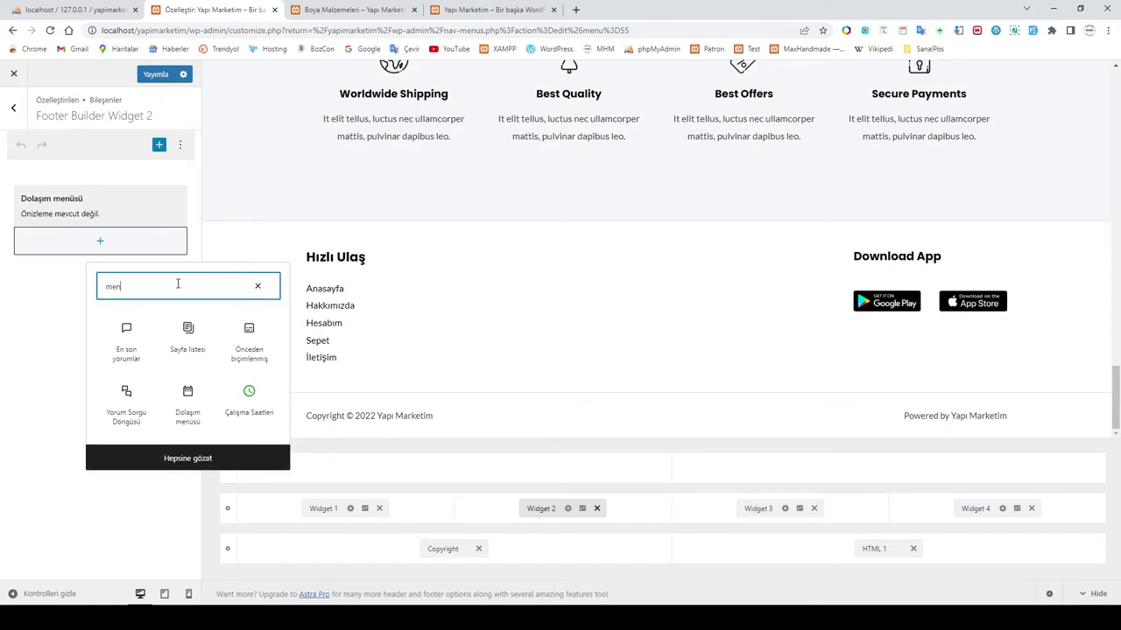
type("ü")
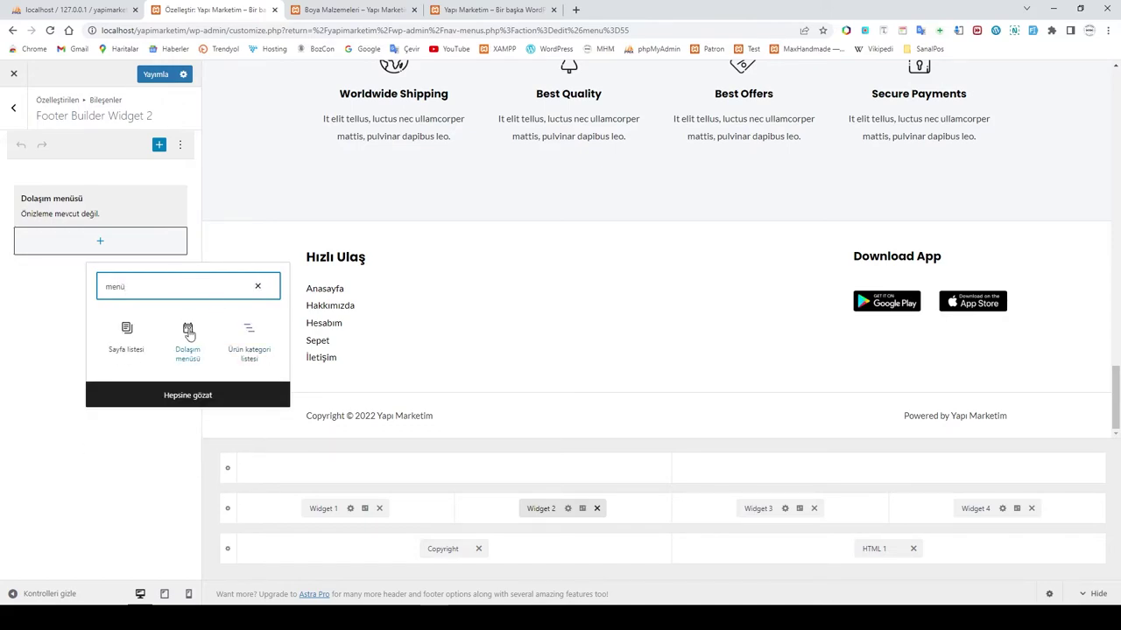
left_click(70, 210)
left_click(64, 244)
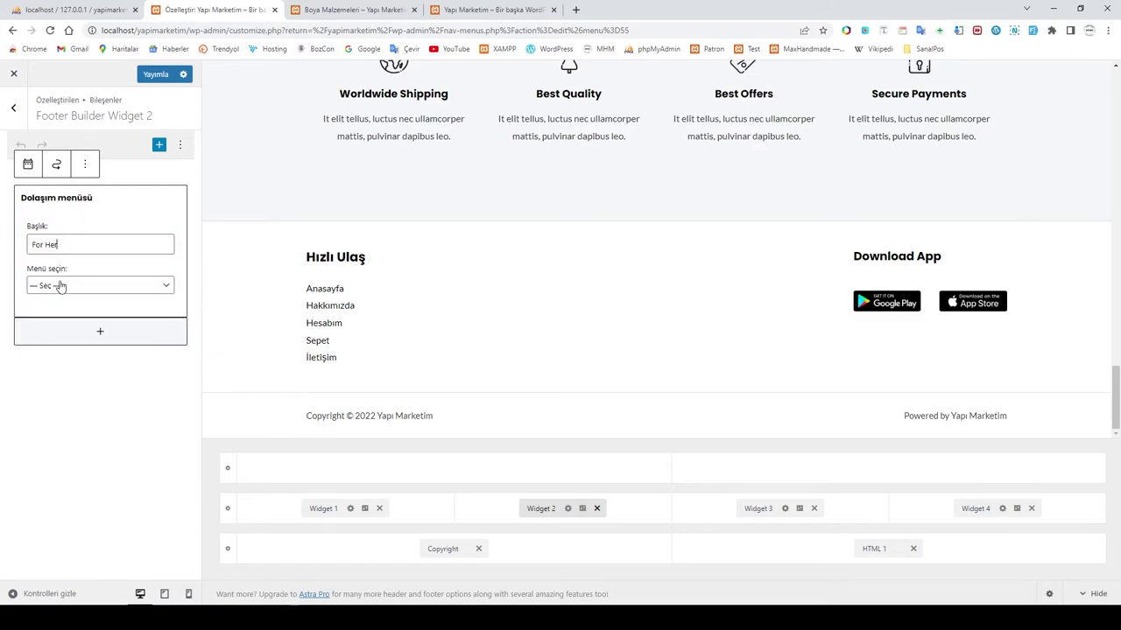
left_click(61, 285)
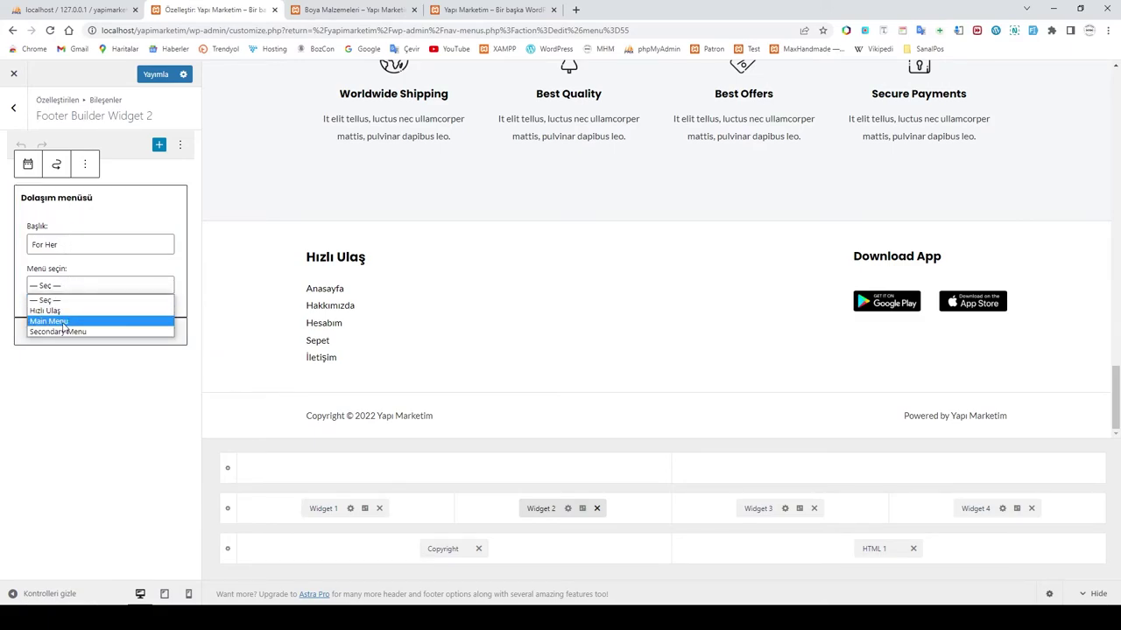
left_click(50, 321)
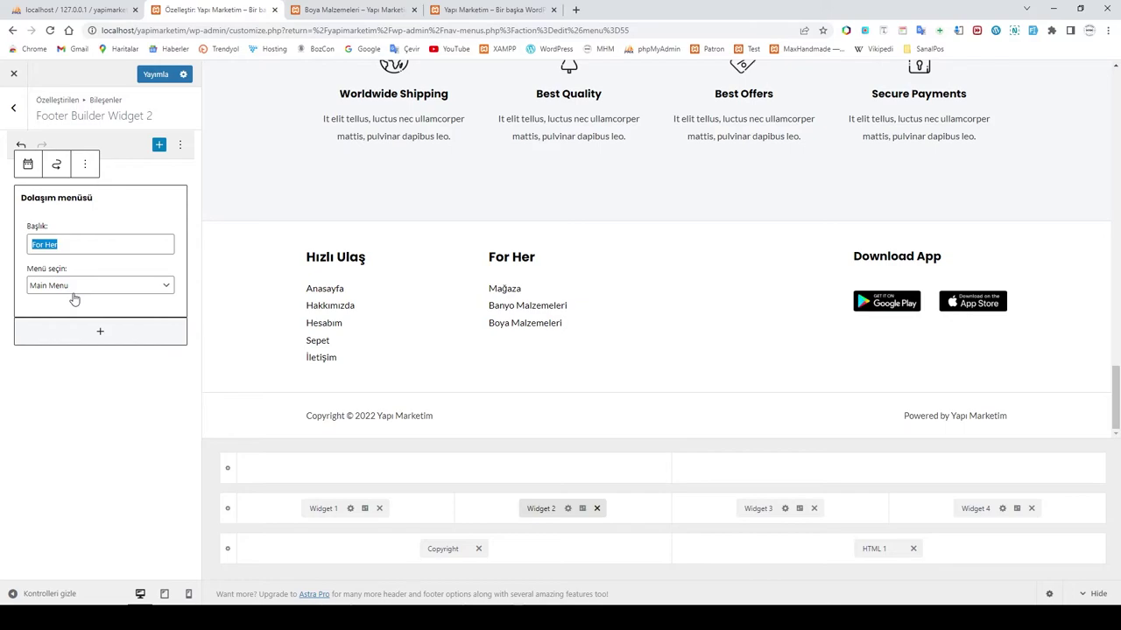
type("Kate")
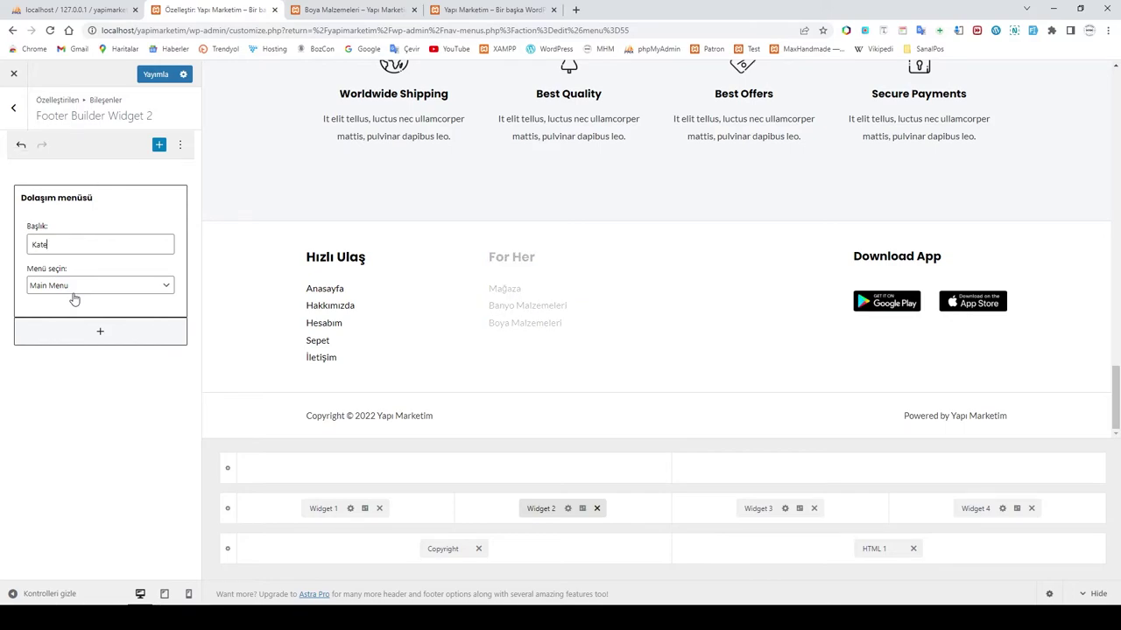
type("goriler")
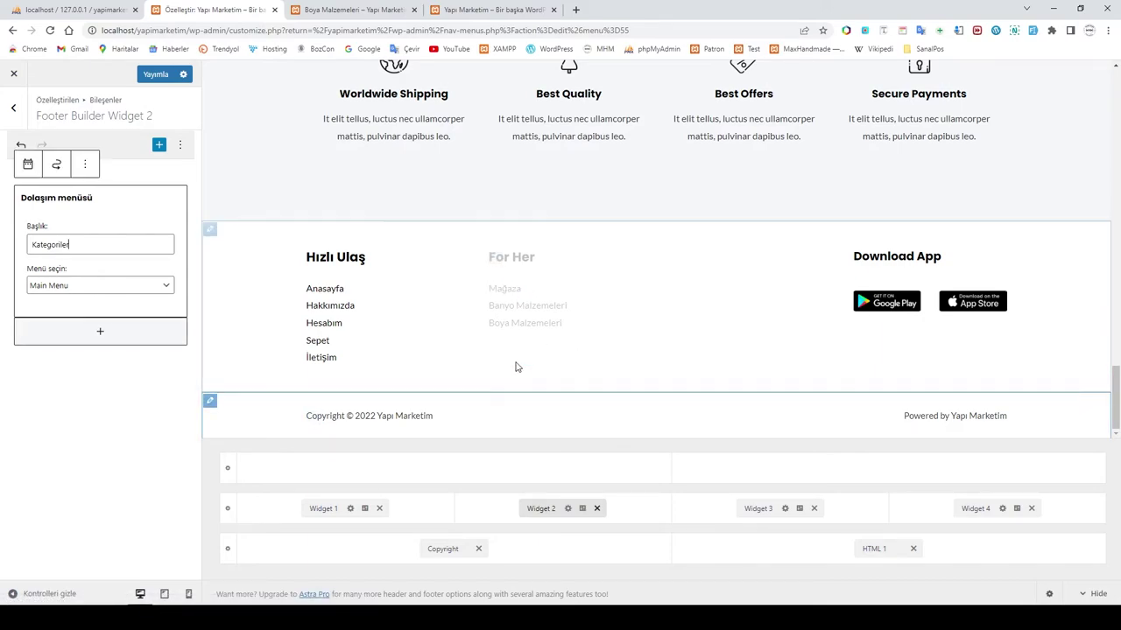
left_click(87, 450)
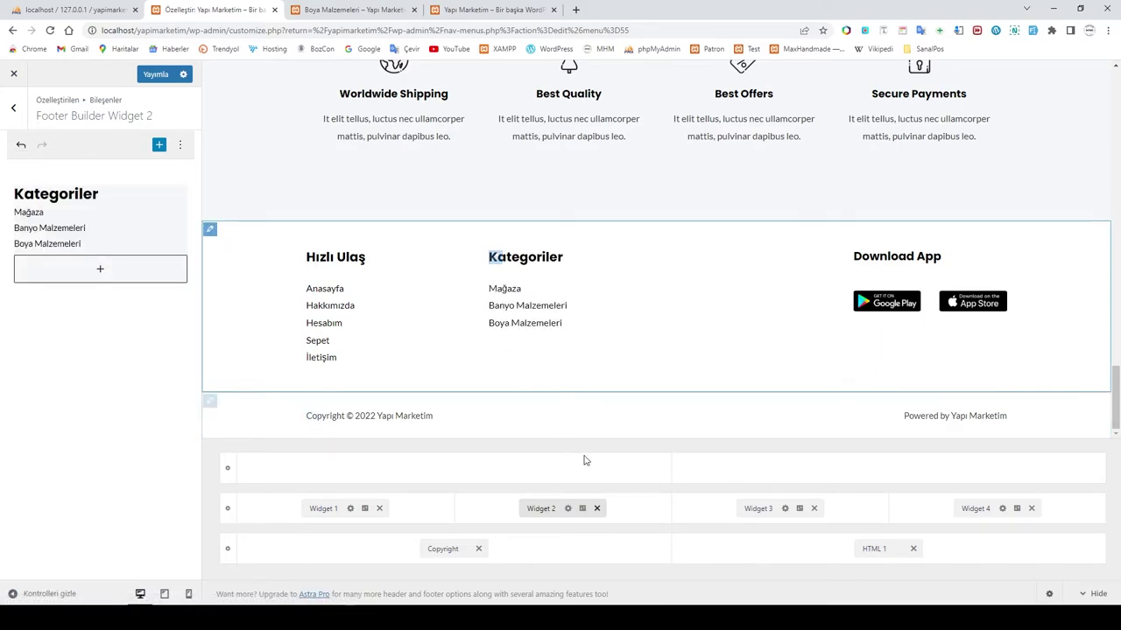
left_click(149, 74)
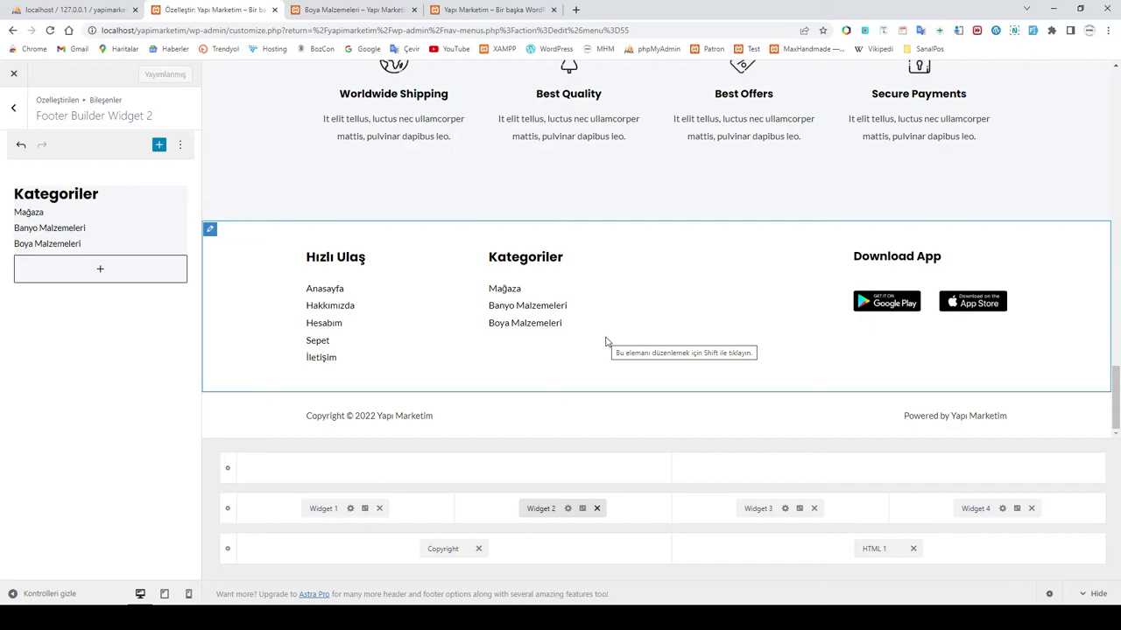
Step: Exit the Customizer and return to the menus page
left_click(14, 110)
left_click(14, 73)
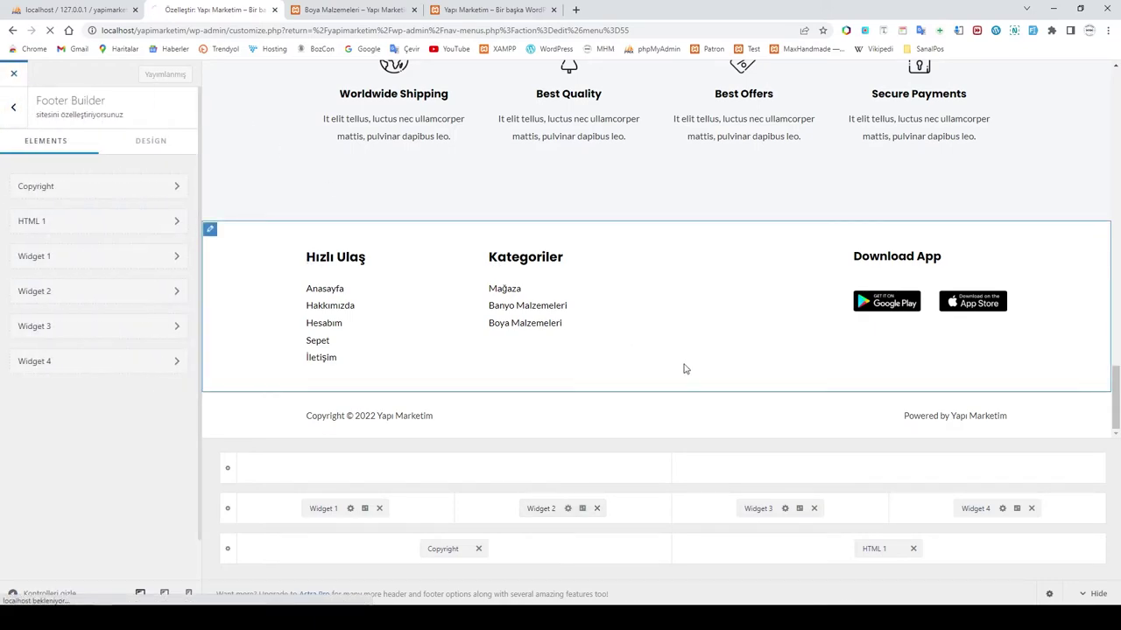
scroll(701, 364, "down", 2)
scroll(702, 365, "up", 2)
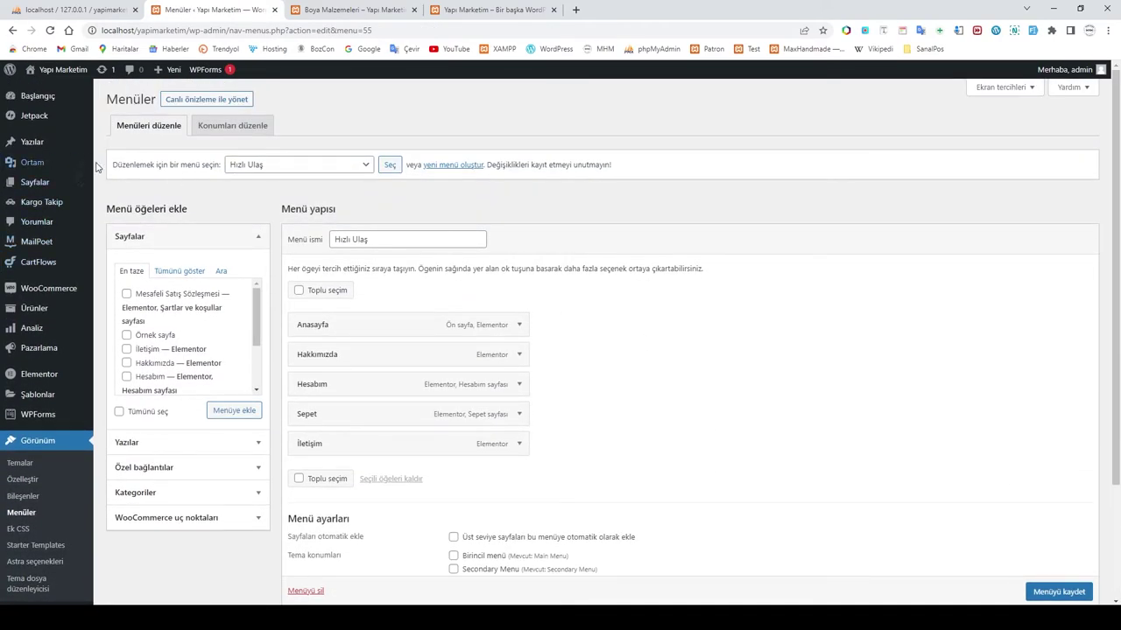
Step: Check the reloaded Mağaza shop page, then close the extra Ürünler tab
left_click(333, 10)
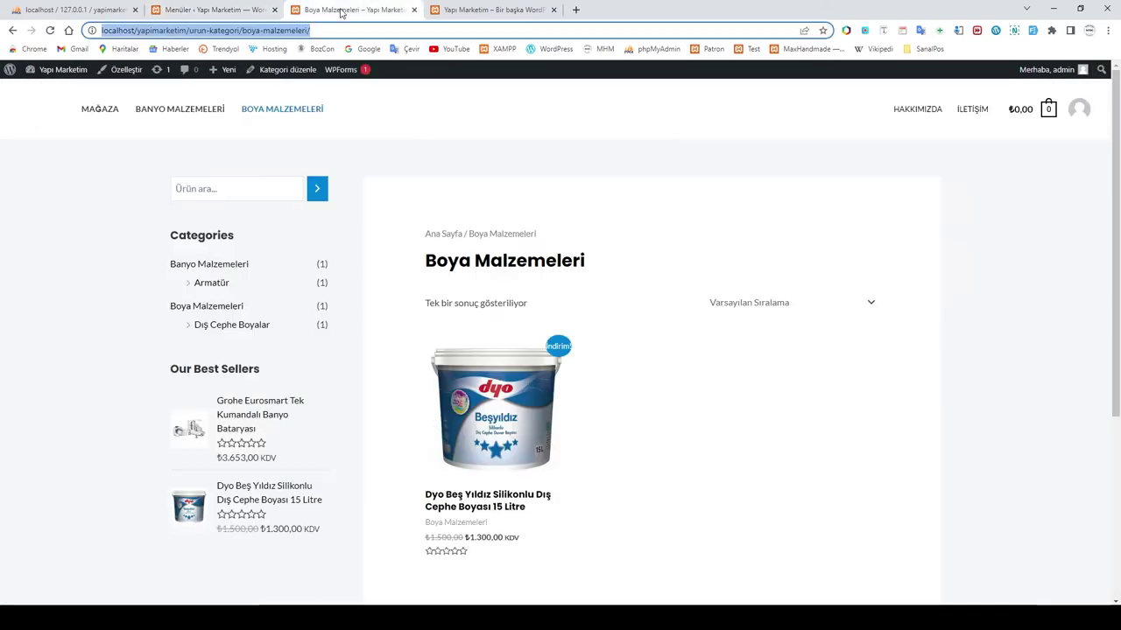
left_click(99, 109)
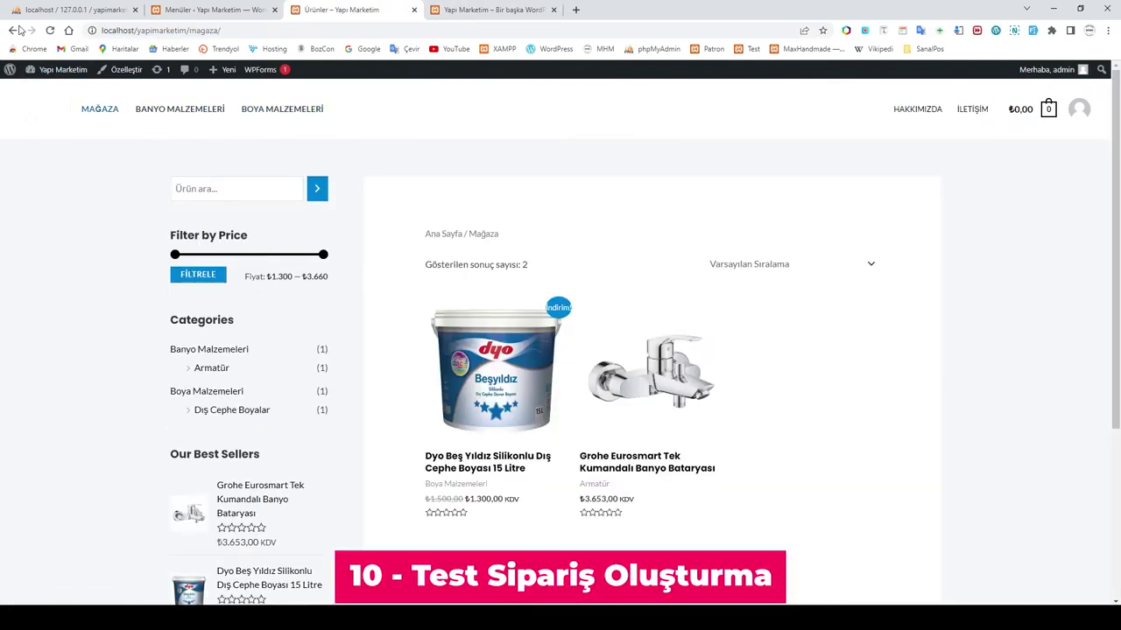
left_click(52, 34)
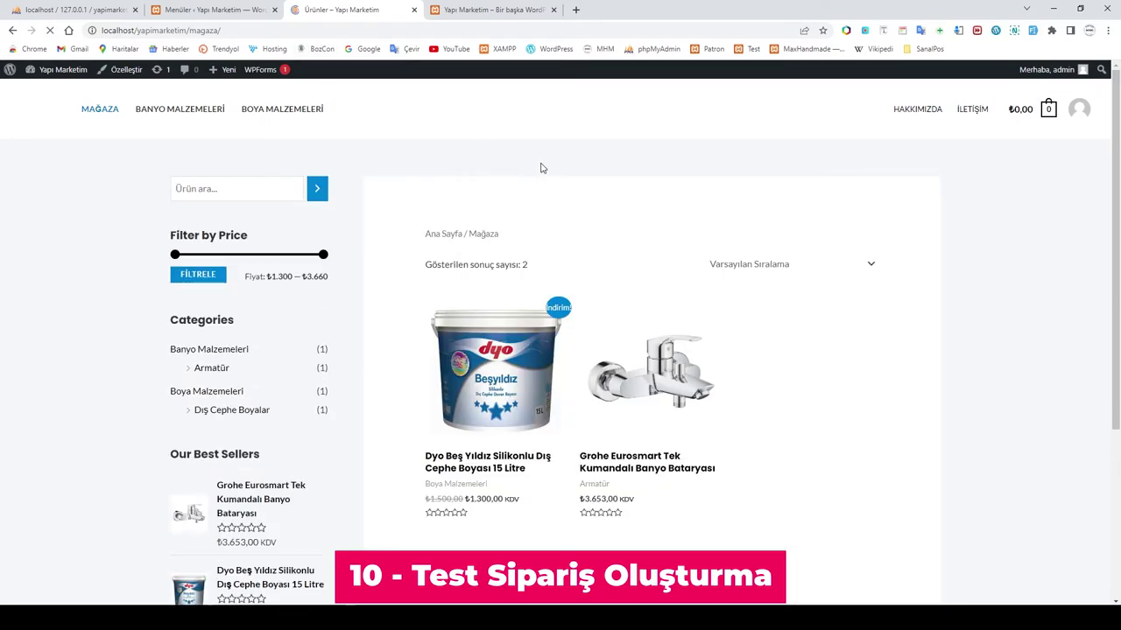
left_click(474, 11)
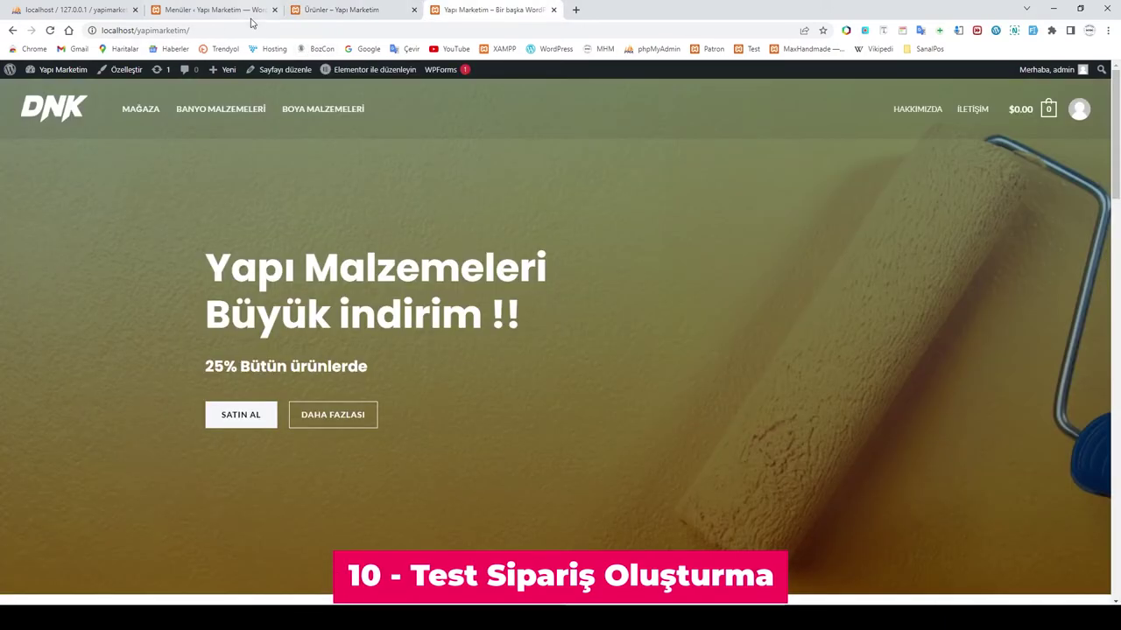
left_click(350, 10)
left_click(414, 10)
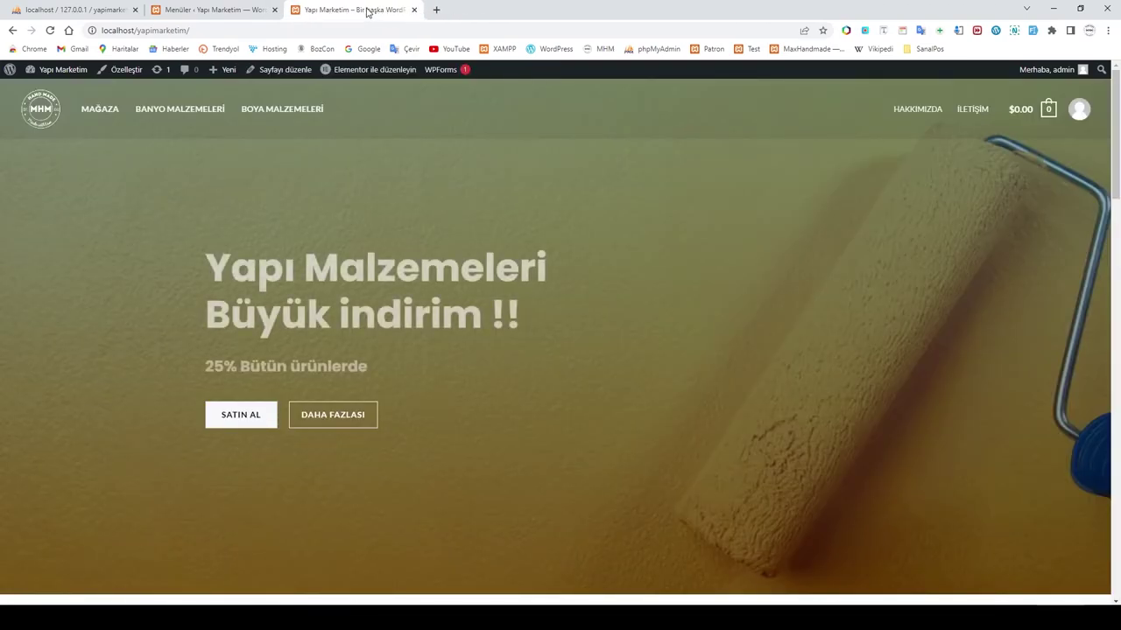
Step: Scroll the storefront homepage to review the Özel Ürünler featured products
scroll(520, 328, "down", 10)
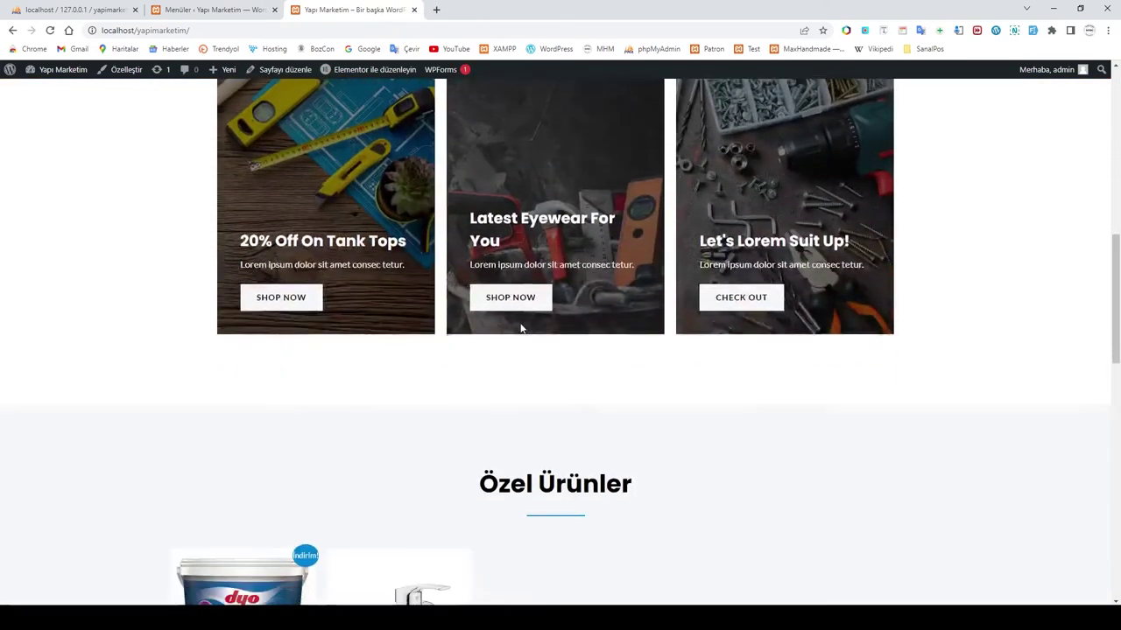
scroll(520, 328, "up", 10)
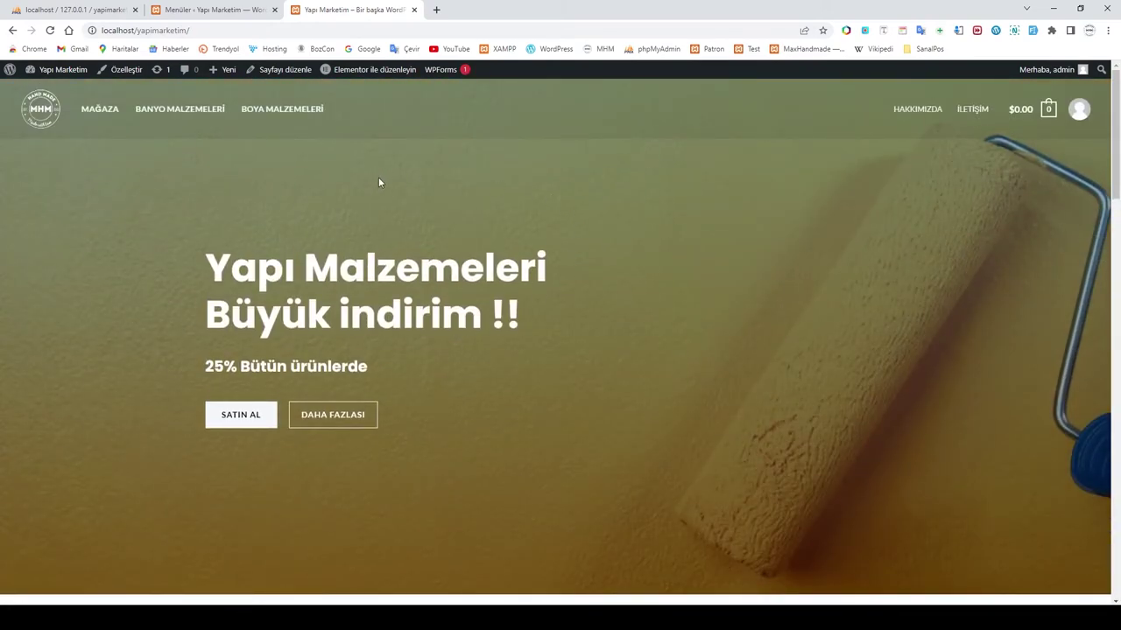
scroll(500, 395, "down", 10)
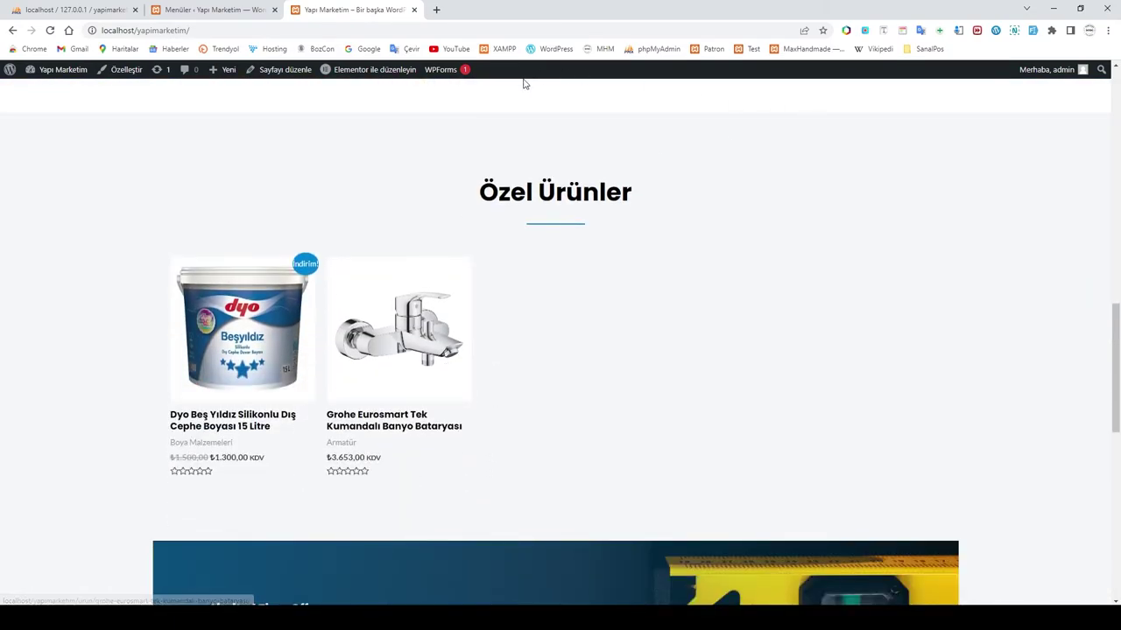
scroll(625, 174, "up", 10)
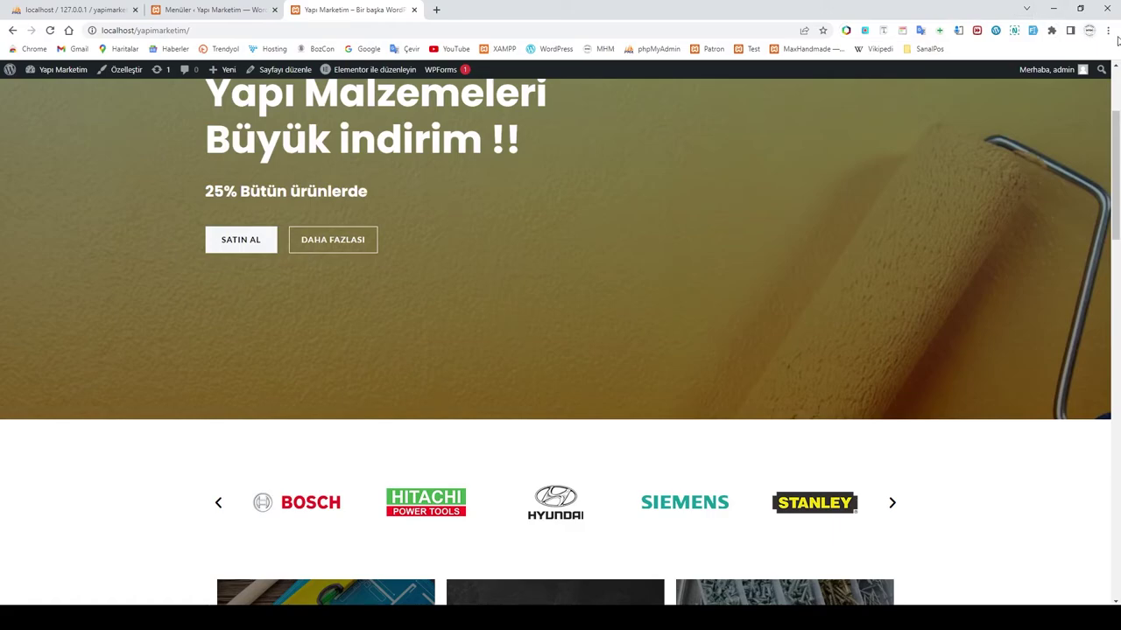
left_click(1107, 31)
Step: Load localhost/yapimarketim in a new incognito window
left_click(984, 75)
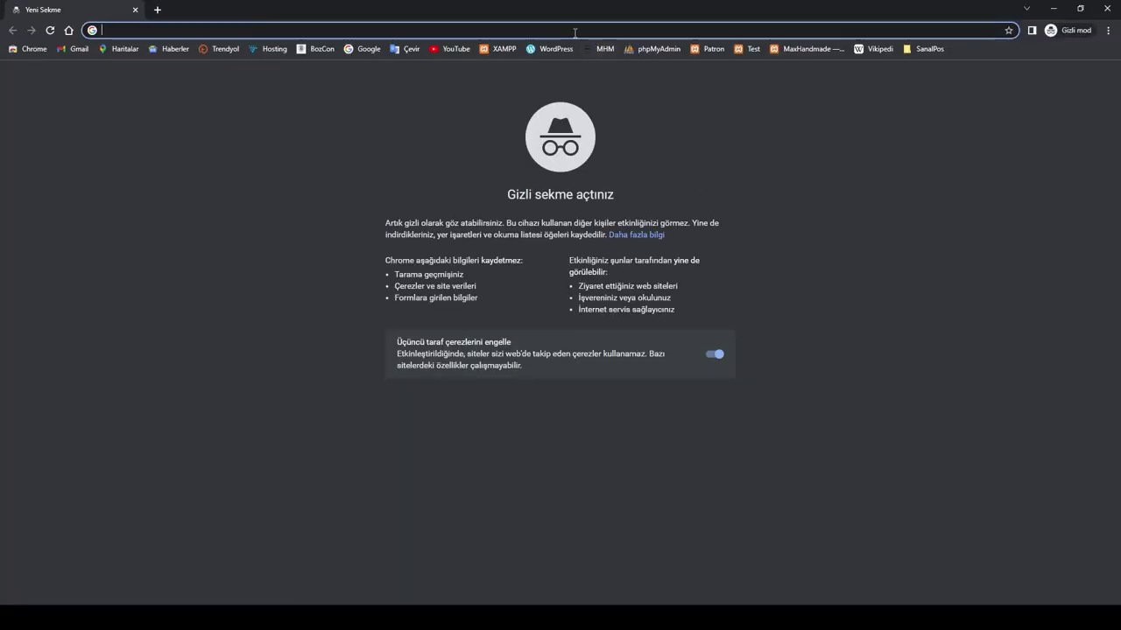
type("local")
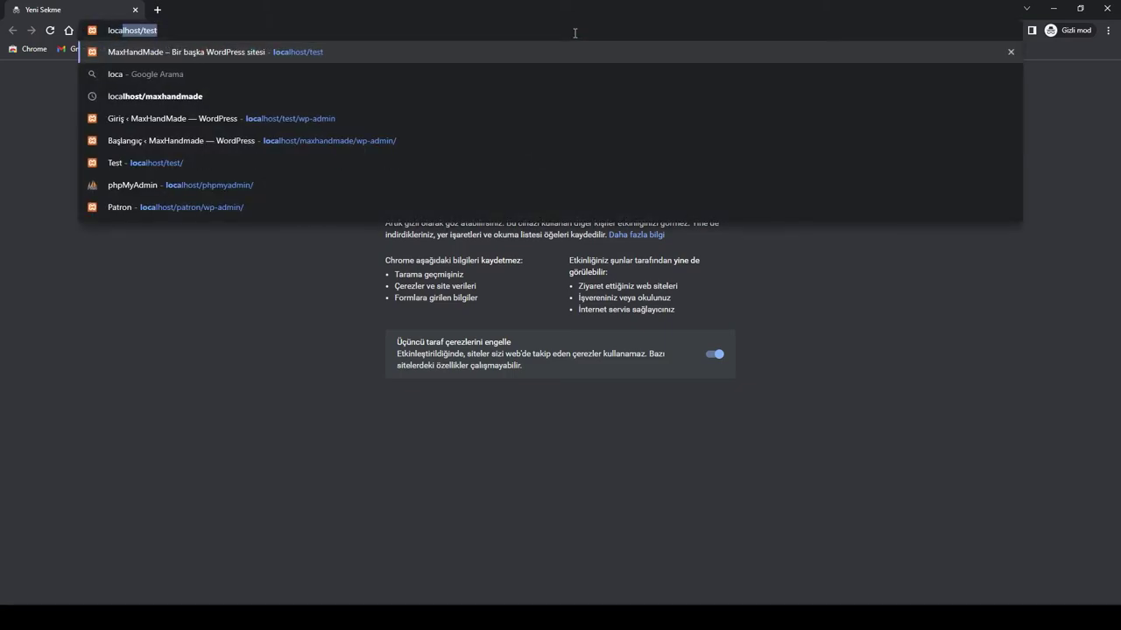
key("Delete")
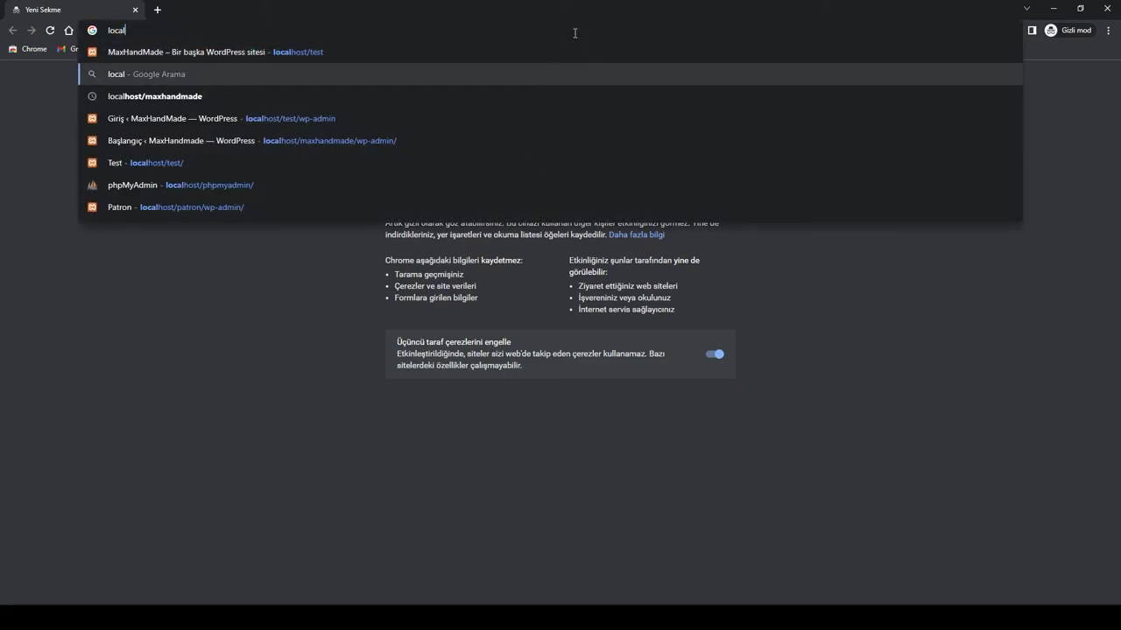
key("Up")
type("host/")
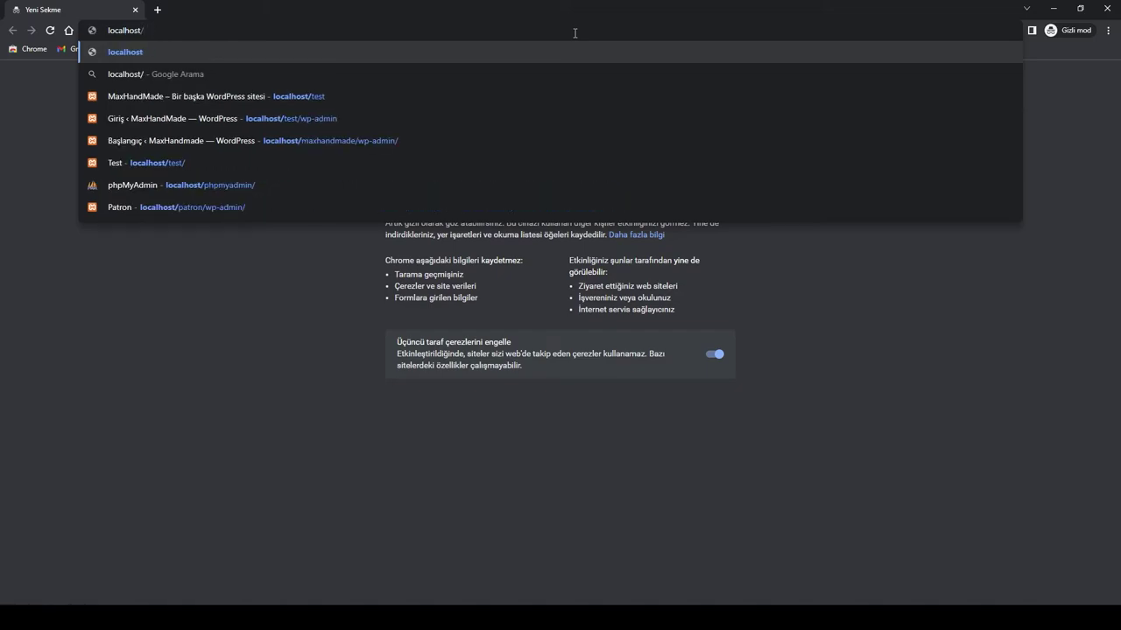
type("yapimarketim")
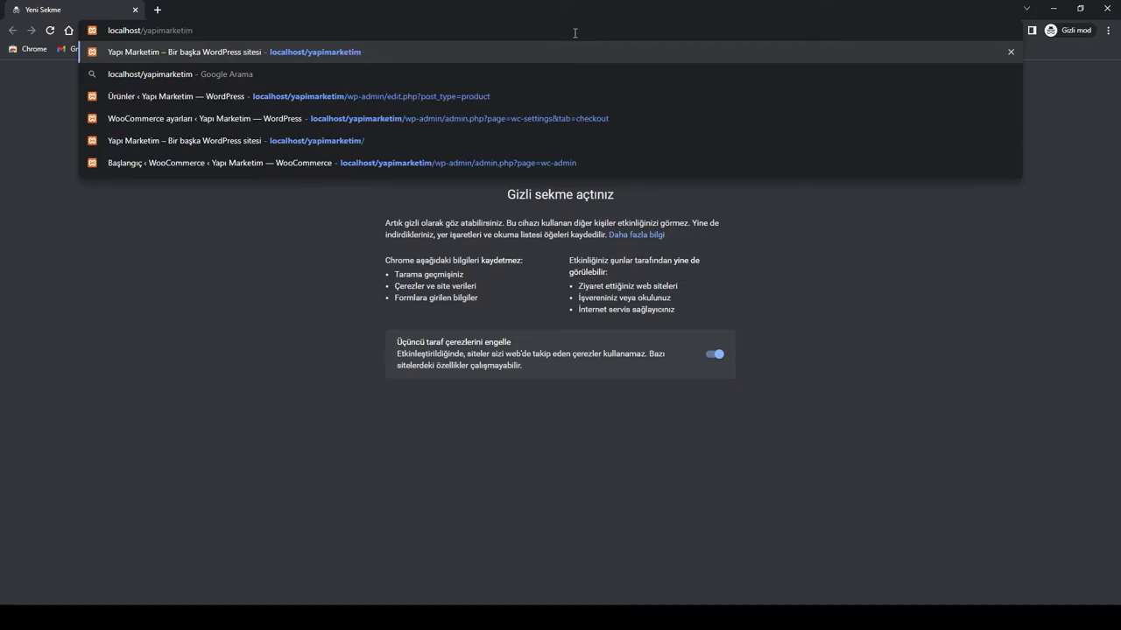
key("Return")
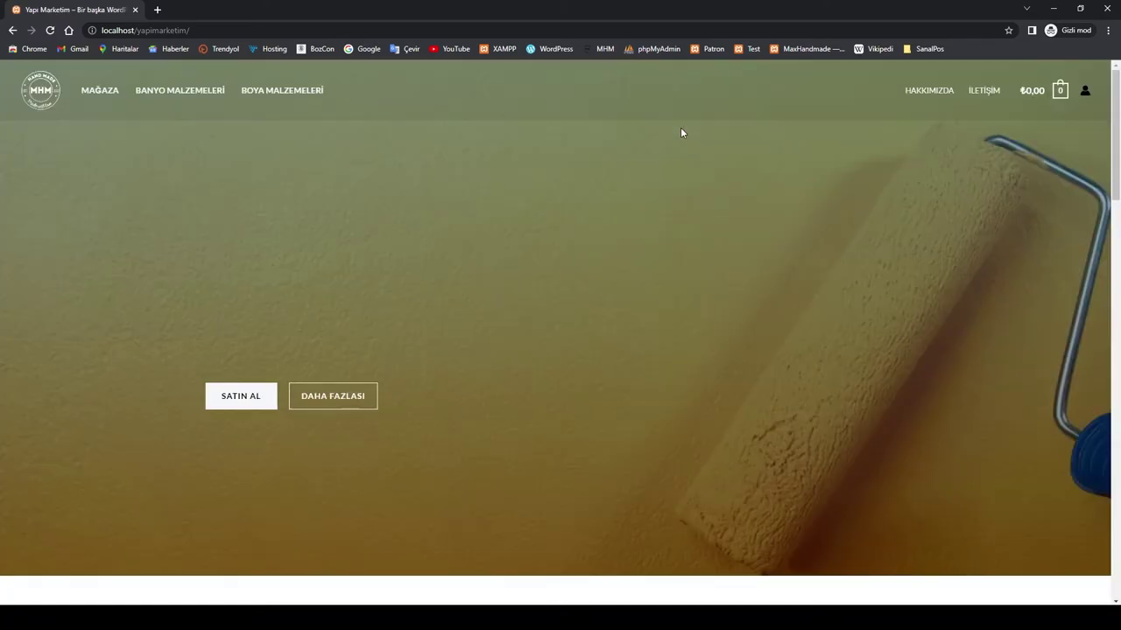
Step: Open the Grohe Eurosmart faucet from the Özel Ürünler section
scroll(656, 226, "down", 1)
scroll(656, 226, "down", 12)
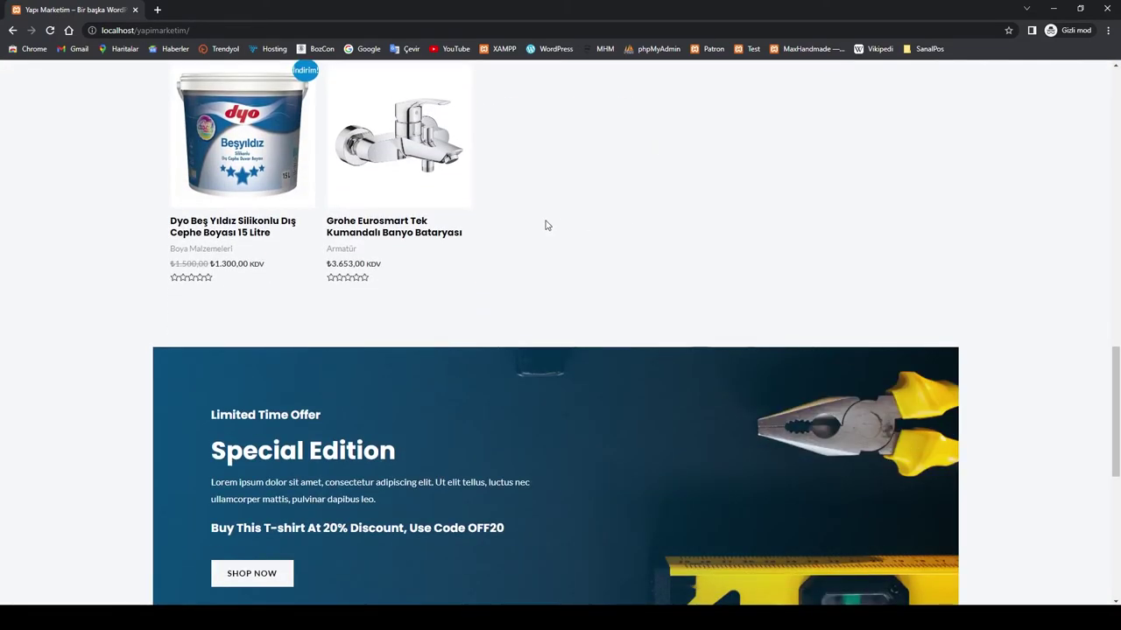
scroll(393, 263, "up", 3)
left_click(418, 366)
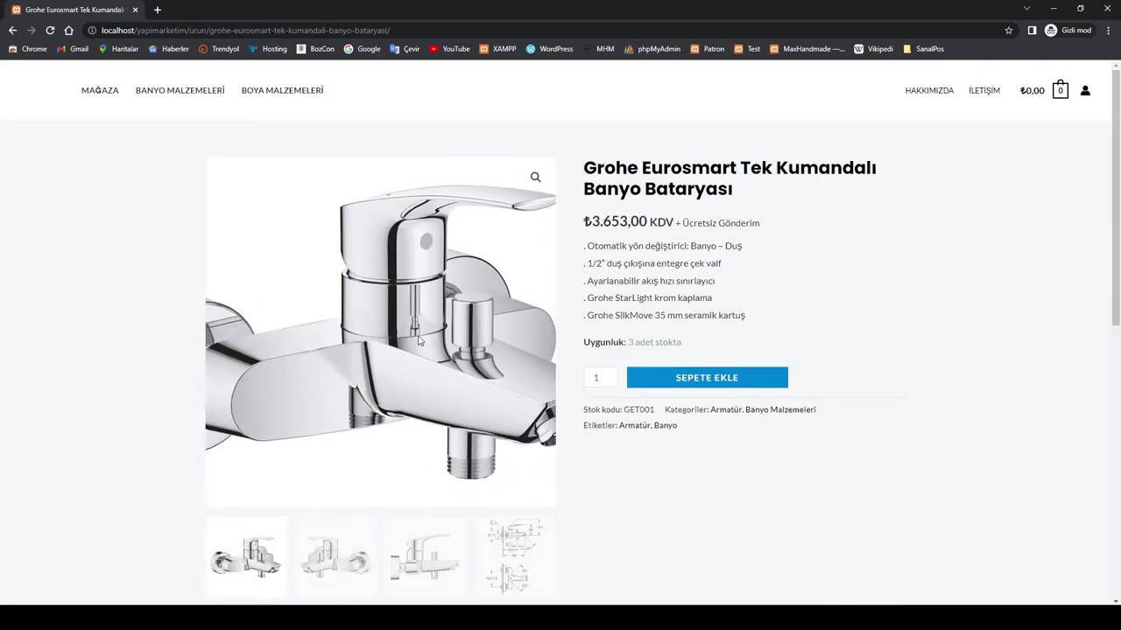
Step: Add the Grohe Eurosmart faucet to the cart and proceed from the cart to checkout
left_click(712, 385)
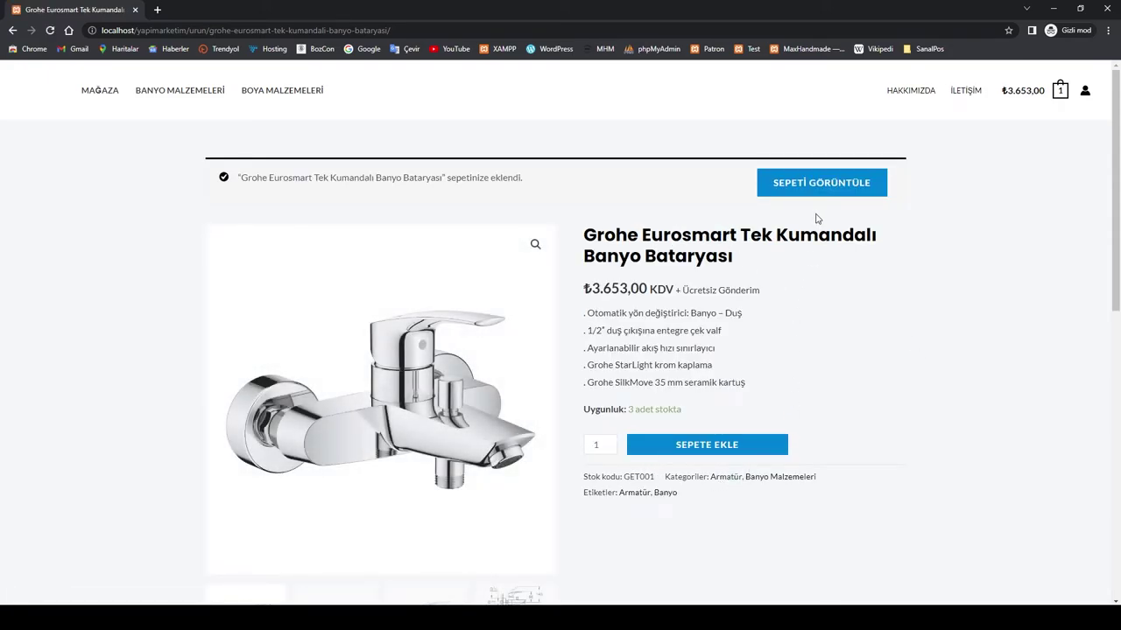
left_click(822, 186)
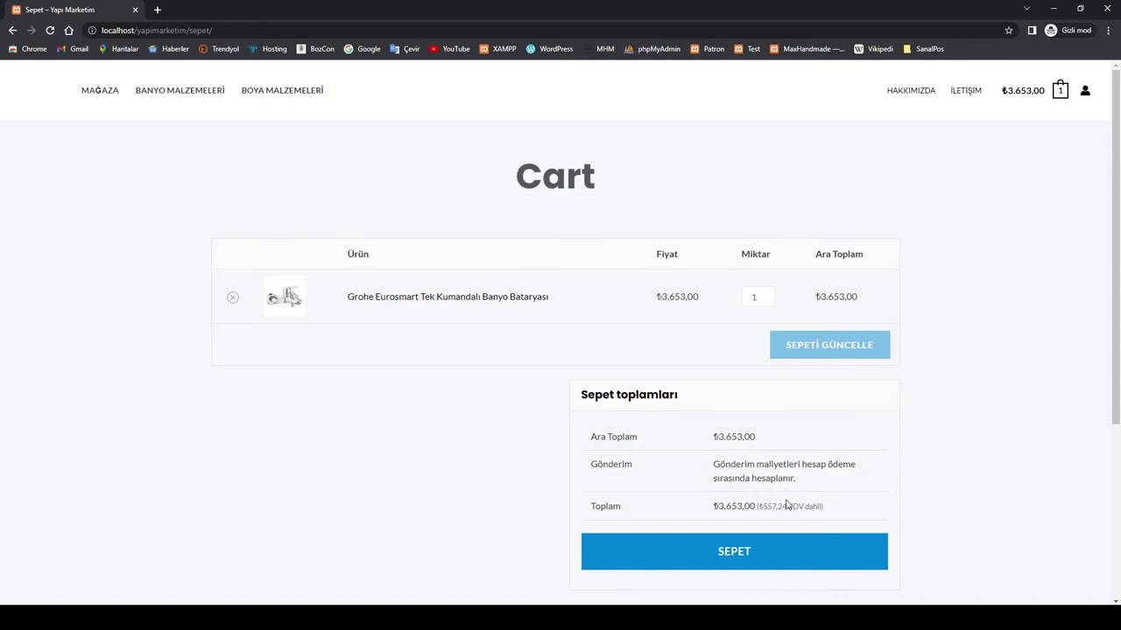
left_click(734, 555)
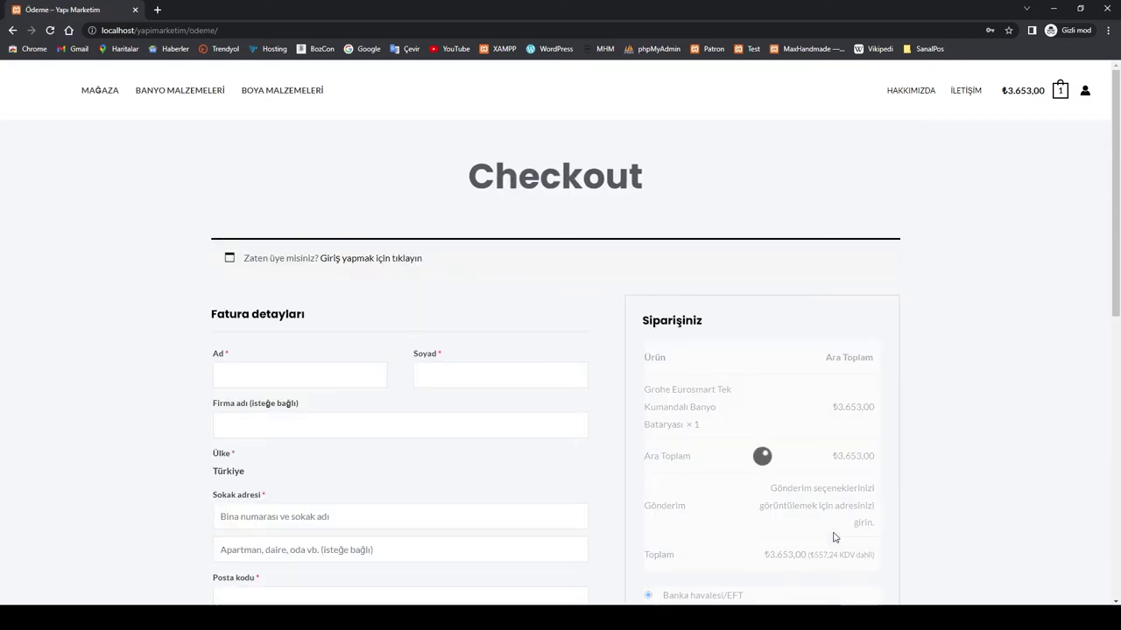
Step: Select cash on delivery and check its ₺10 fee raising the total to ₺3.663
scroll(966, 394, "down", 1)
scroll(966, 393, "down", 2)
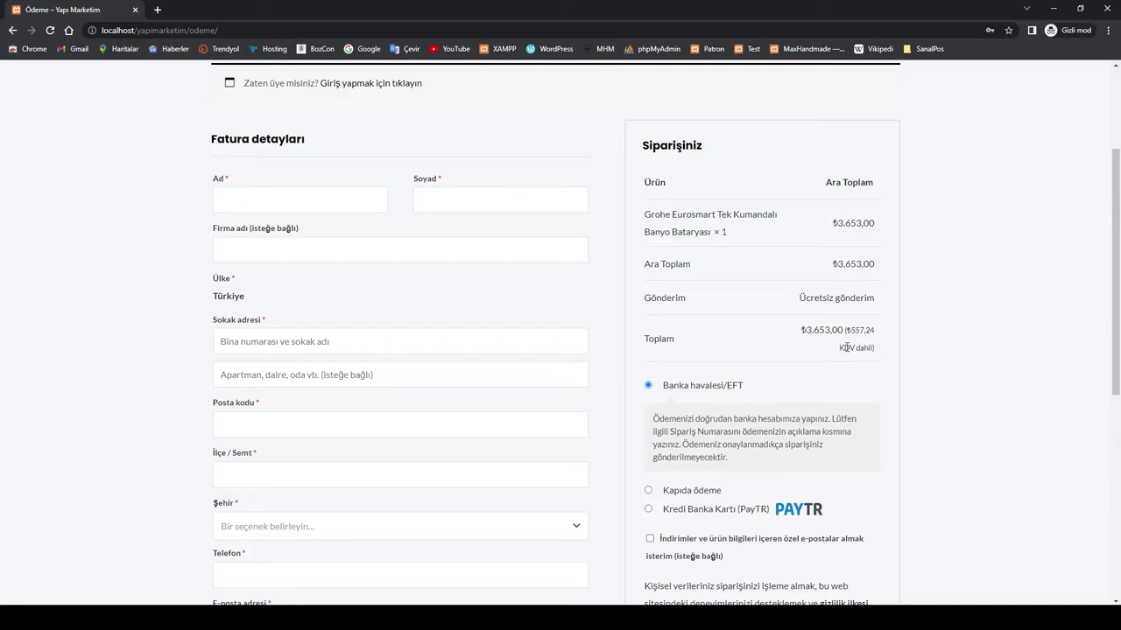
left_click_drag(840, 347, 877, 352)
scroll(893, 372, "down", 2)
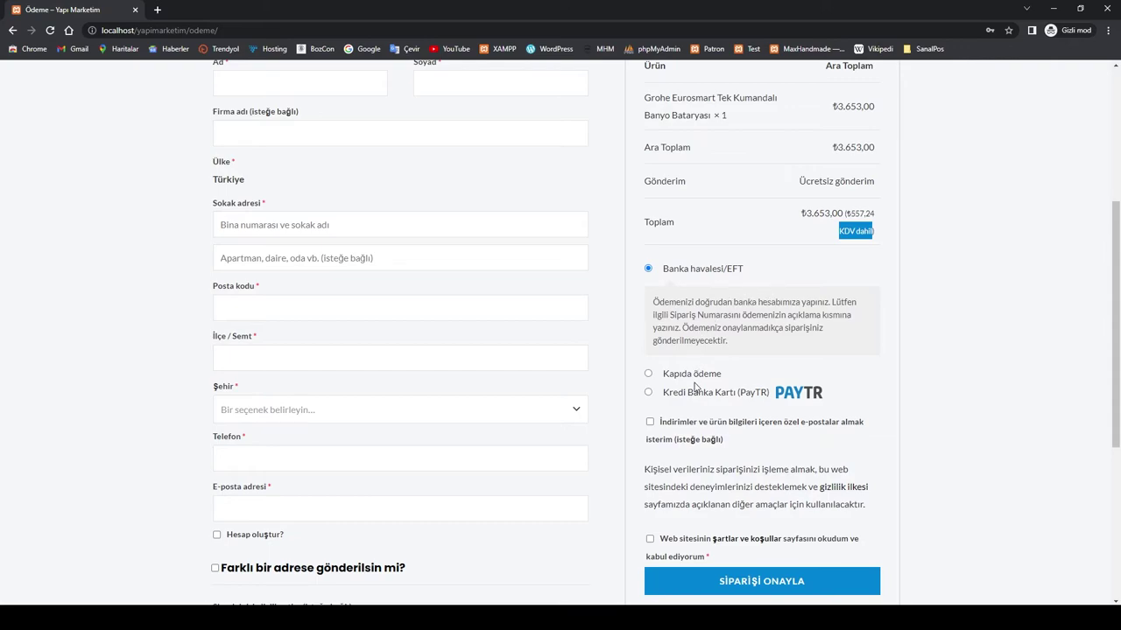
left_click(648, 374)
scroll(815, 369, "up", 1)
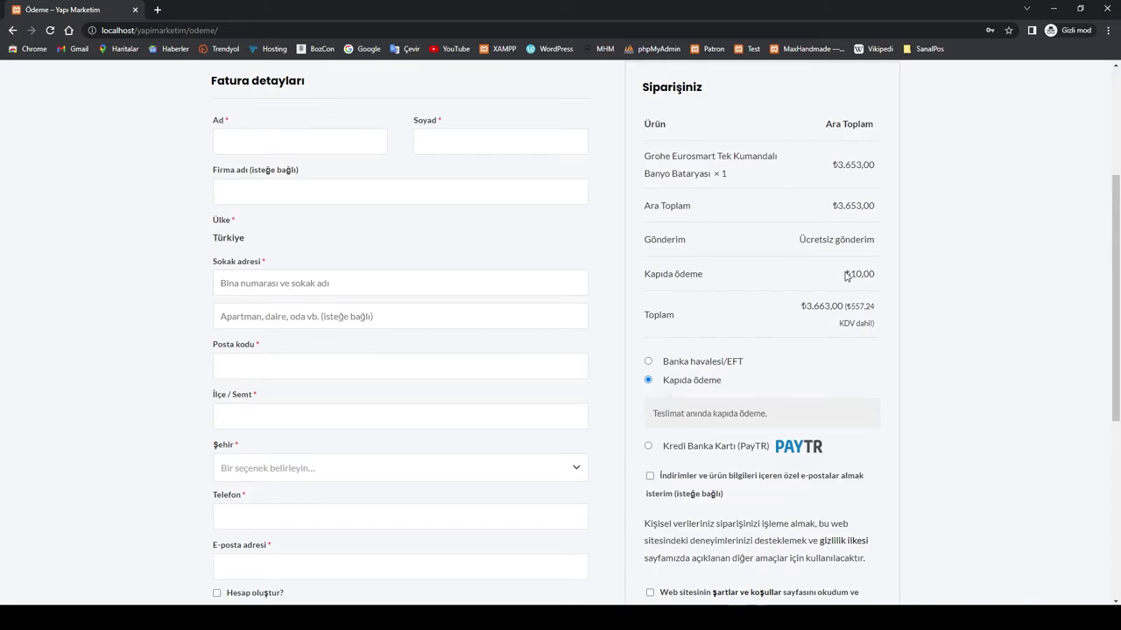
left_click_drag(836, 204, 865, 207)
left_click_drag(845, 275, 862, 275)
left_click_drag(806, 305, 830, 306)
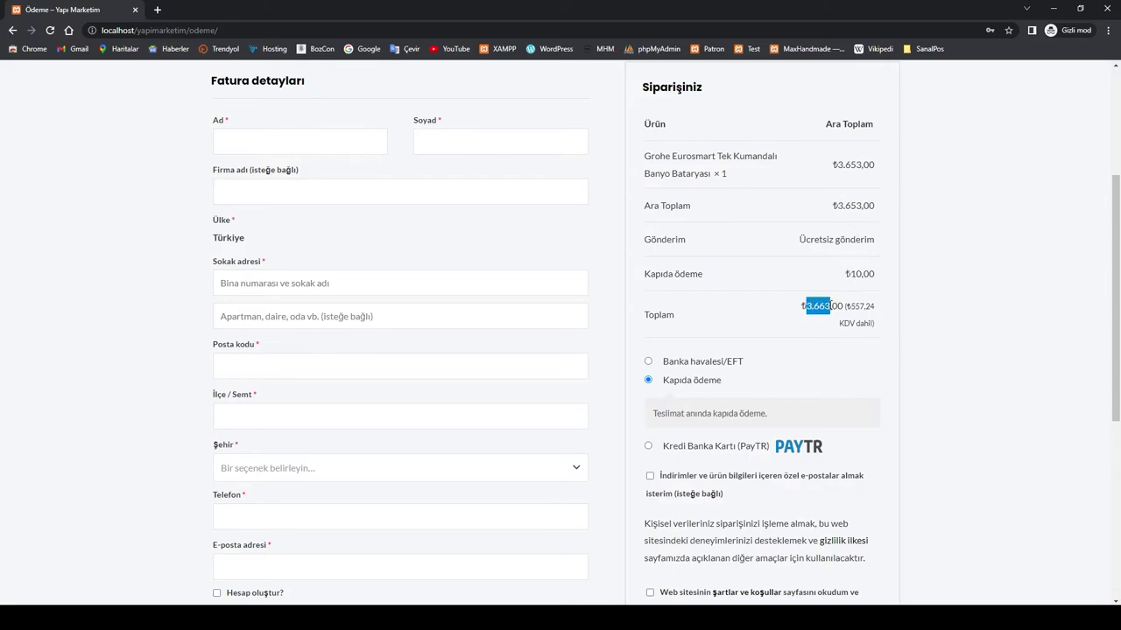
left_click(903, 344)
Step: Switch the payment method to Kredi Banka Kartı (PayTR), restoring the ₺3.653,00 total
scroll(903, 344, "down", 1)
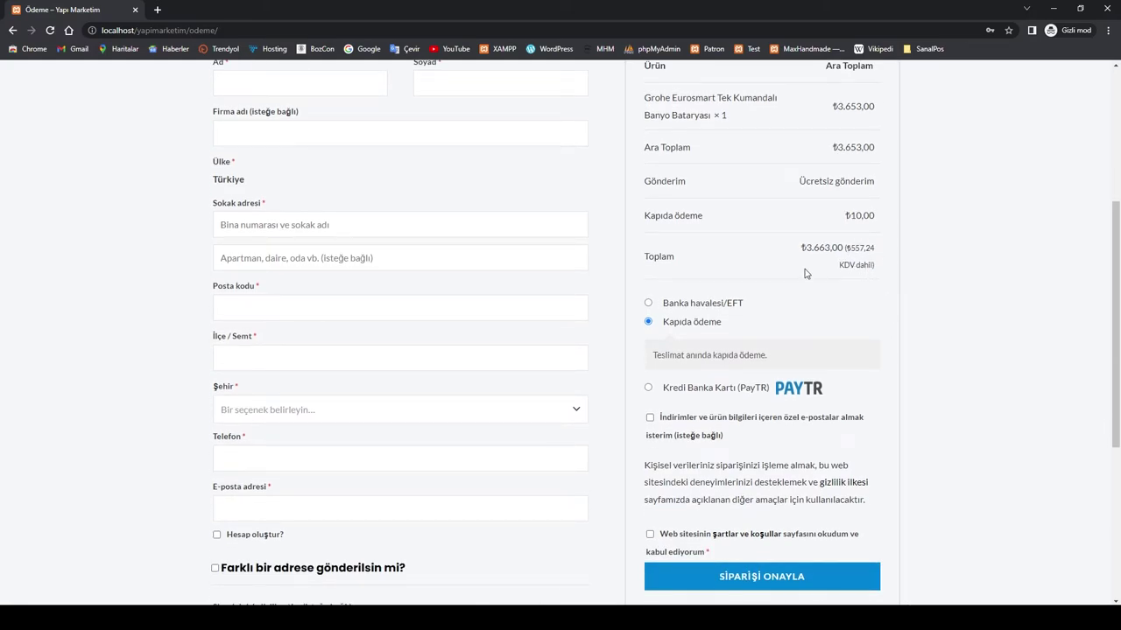
left_click(649, 390)
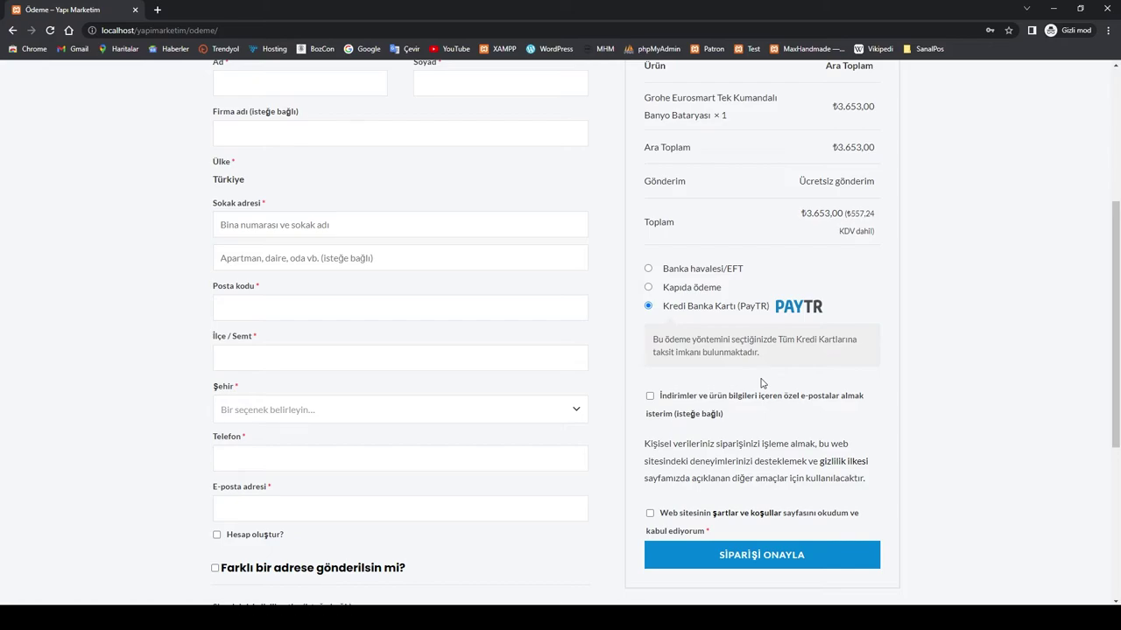
scroll(655, 271, "up", 3)
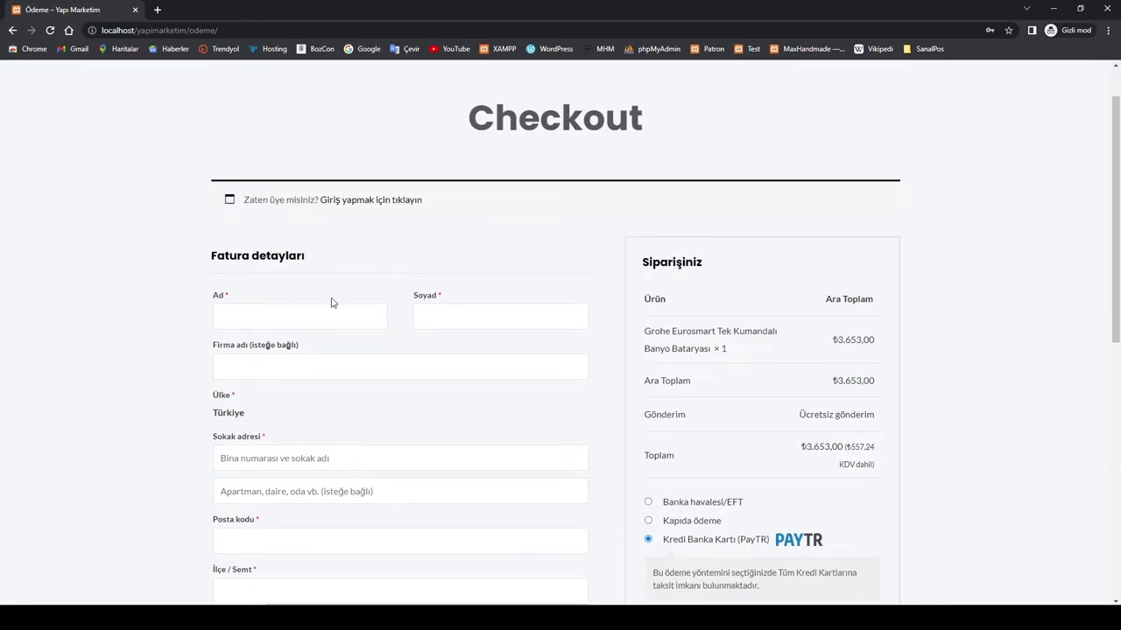
Step: Fill the billing first name, surname, company and street address from saved entries
left_click(263, 317)
left_click(286, 351)
left_click(453, 317)
left_click(482, 350)
left_click(307, 366)
left_click(289, 398)
left_click(275, 455)
left_click(296, 493)
Step: Add the apartment line and enter postal code 58000
left_click(275, 537)
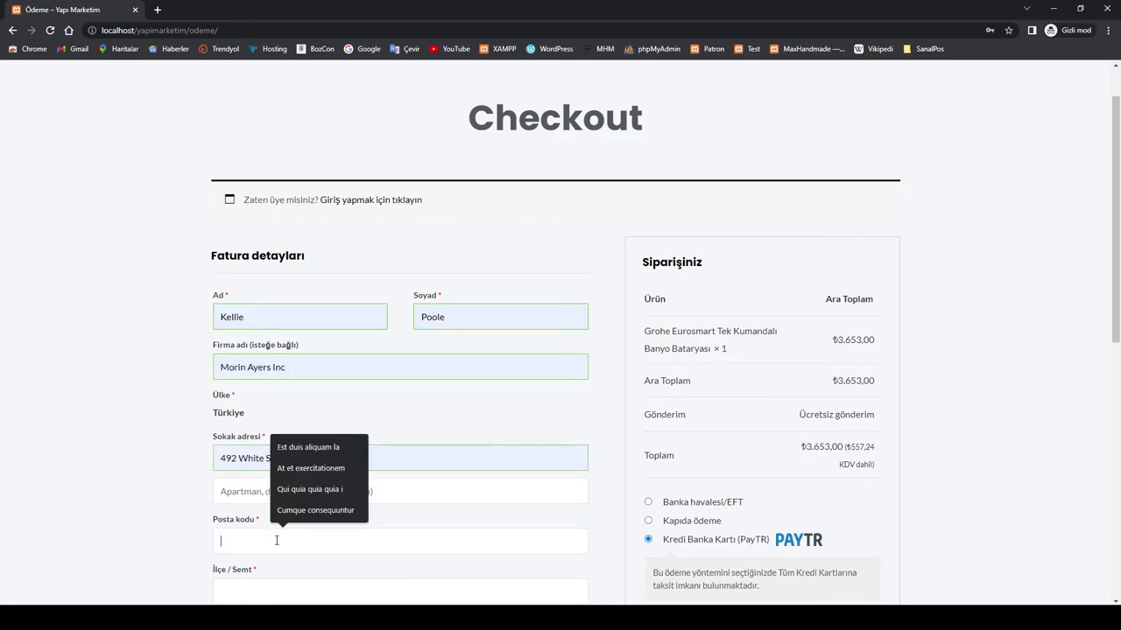
left_click(254, 492)
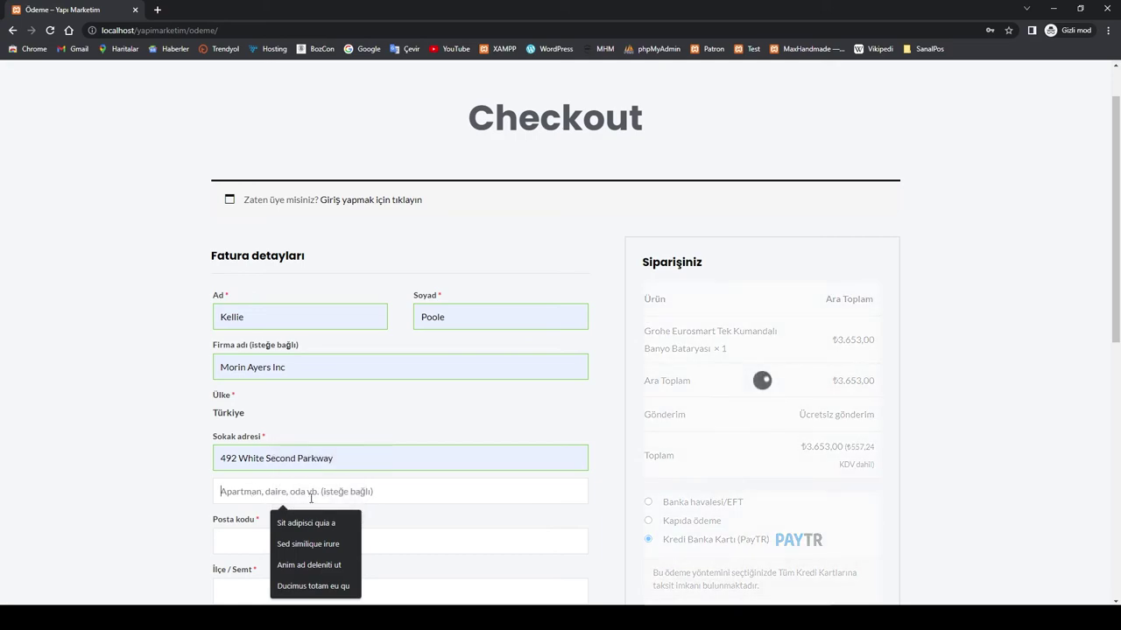
left_click(303, 526)
left_click(248, 549)
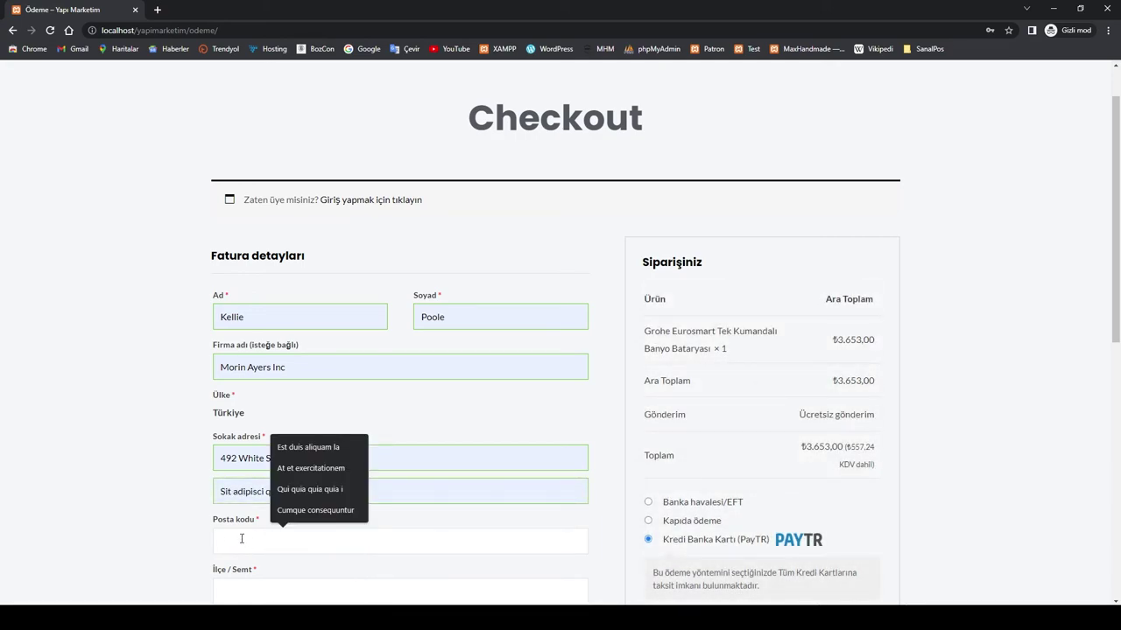
type("58000")
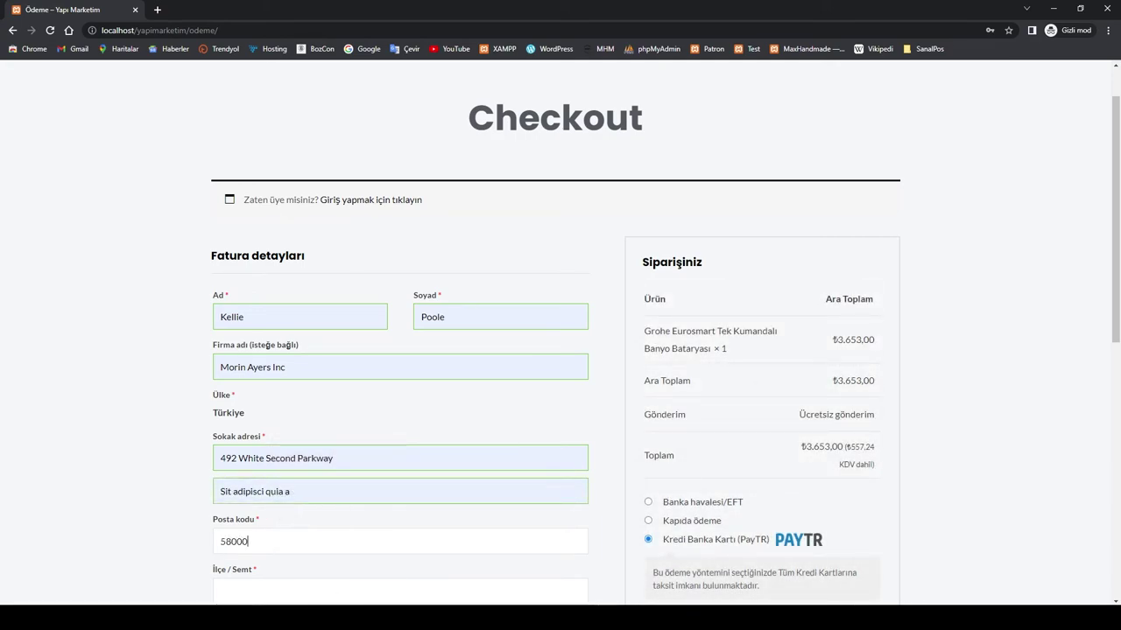
scroll(278, 453, "down", 2)
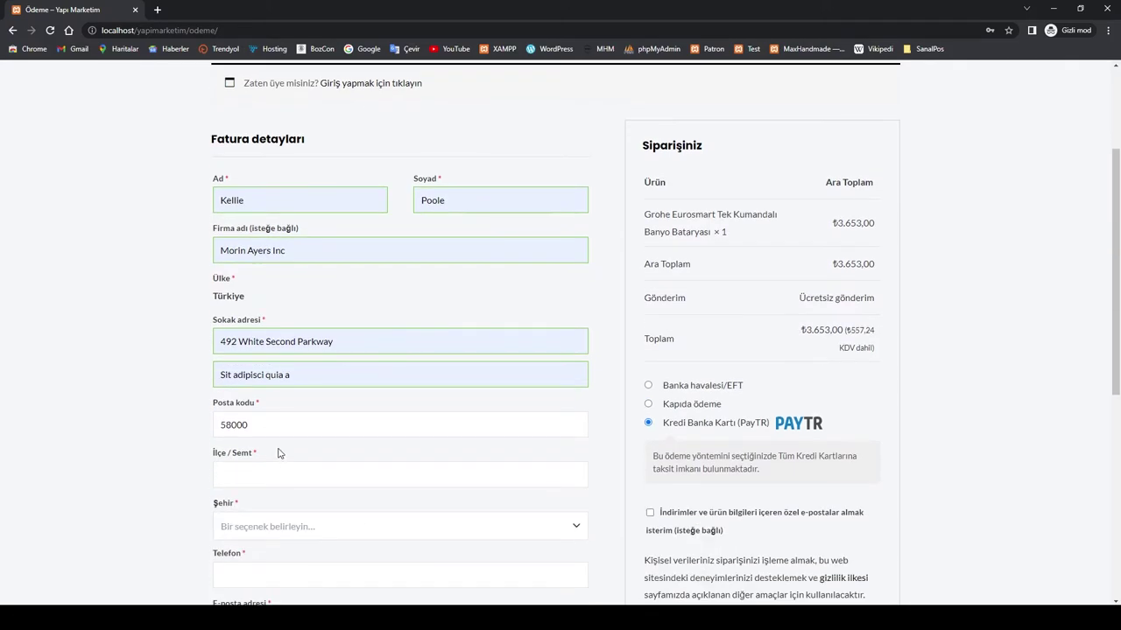
Step: Choose bank transfer payment, fill in the district and select Adana as the city
left_click(279, 474)
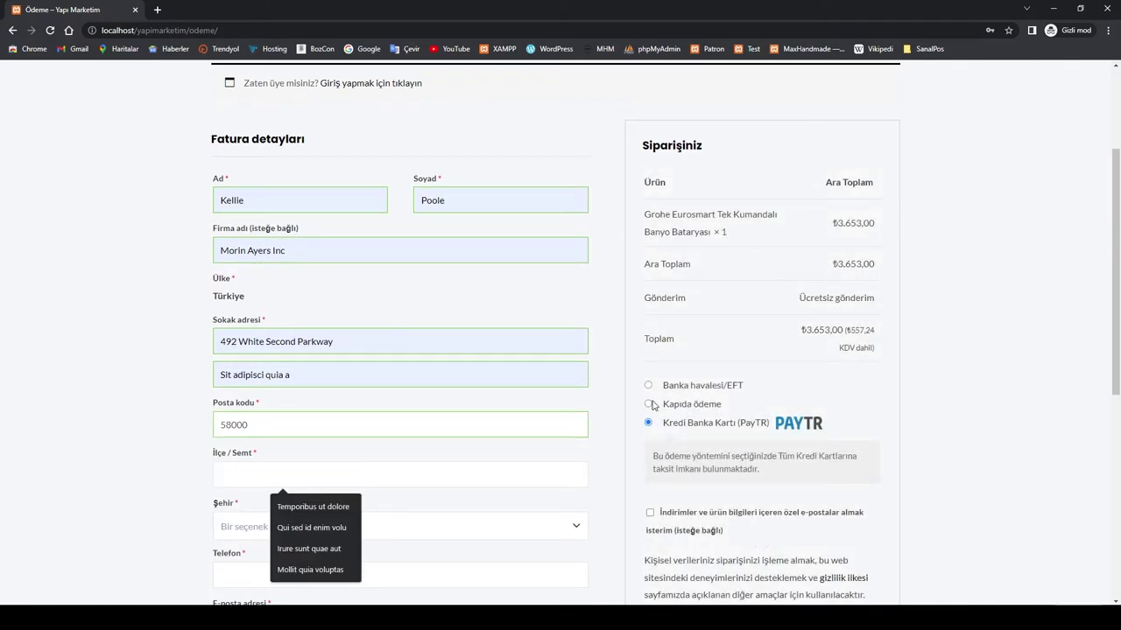
left_click(649, 389)
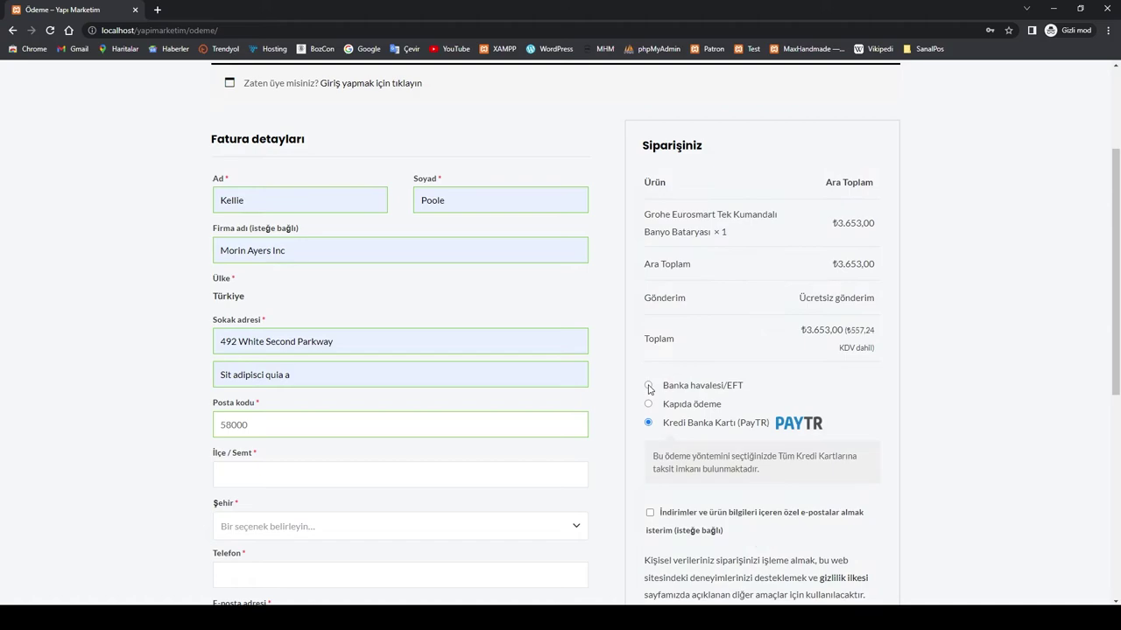
left_click(648, 386)
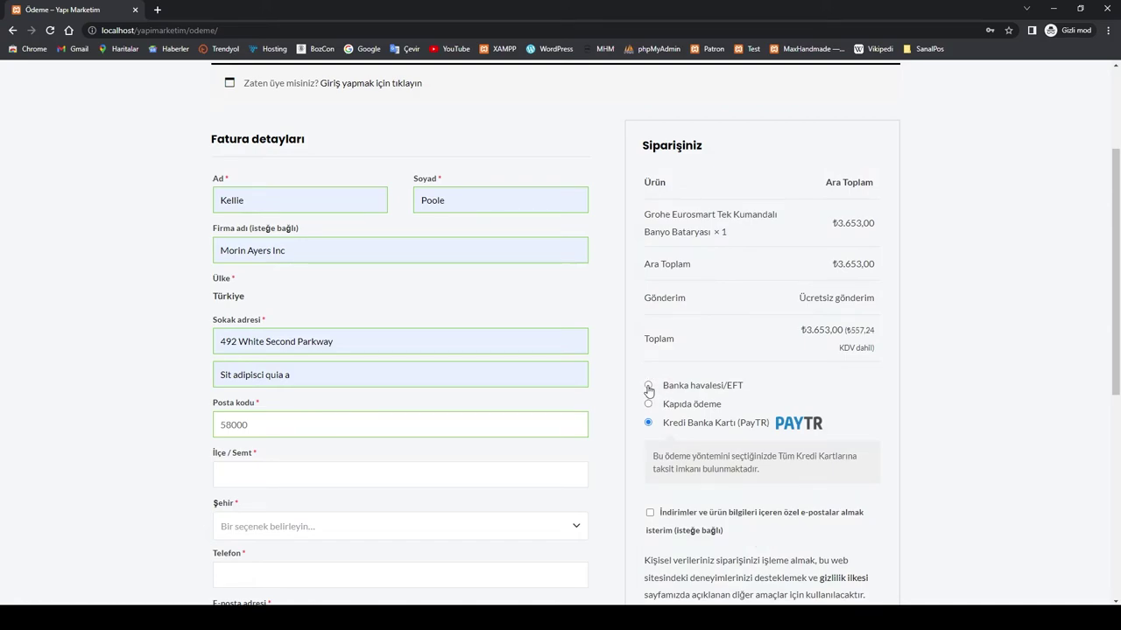
left_click(265, 470)
left_click(316, 514)
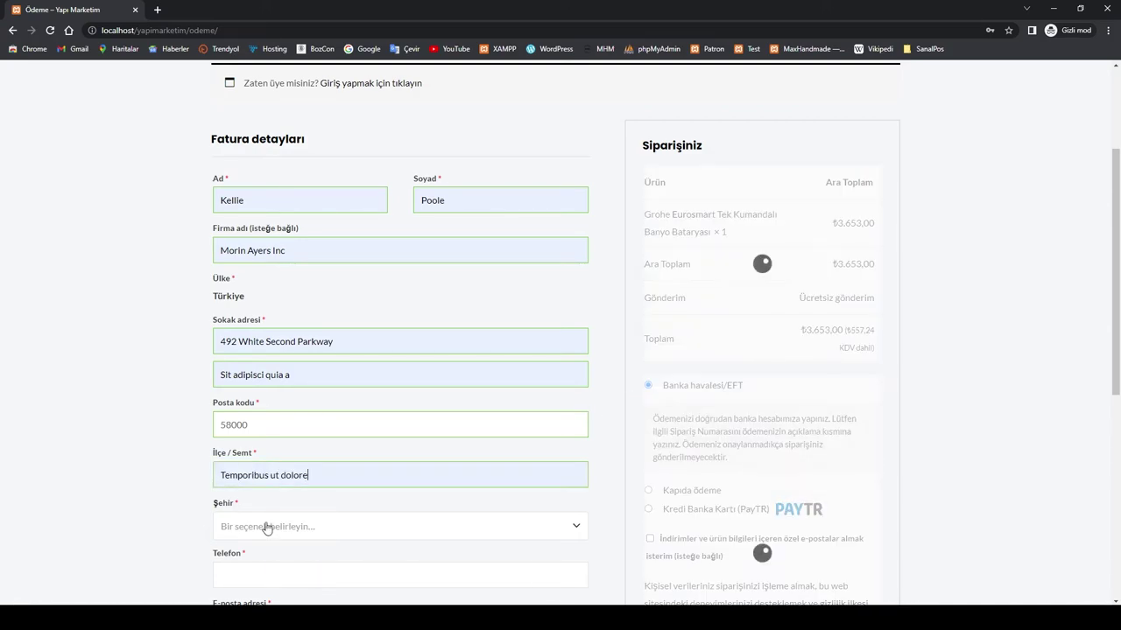
left_click(264, 531)
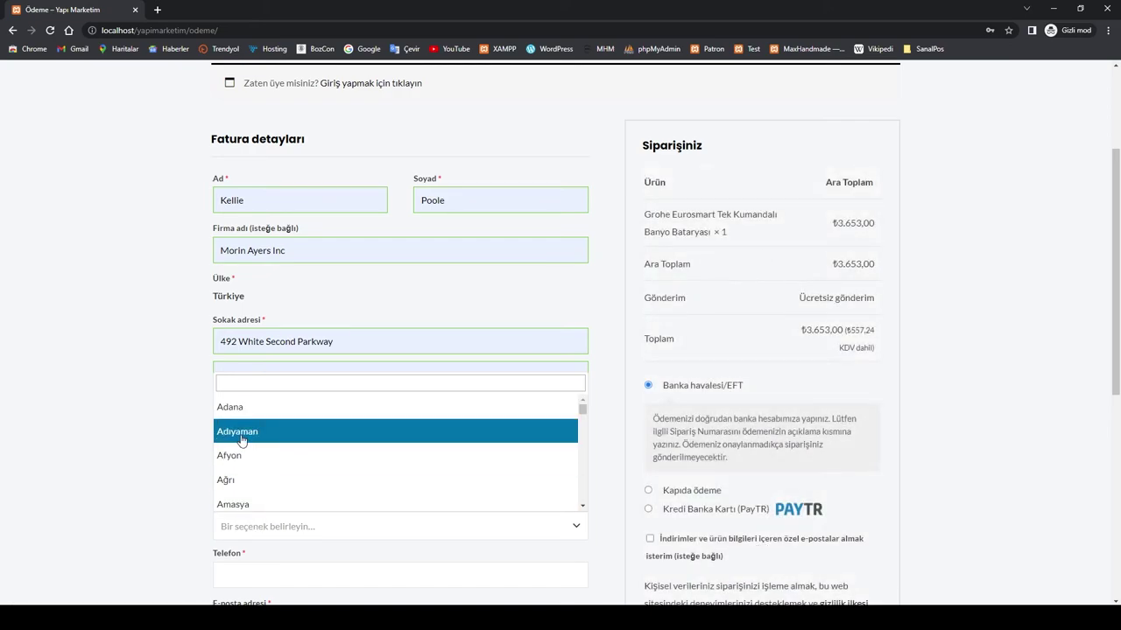
left_click(237, 408)
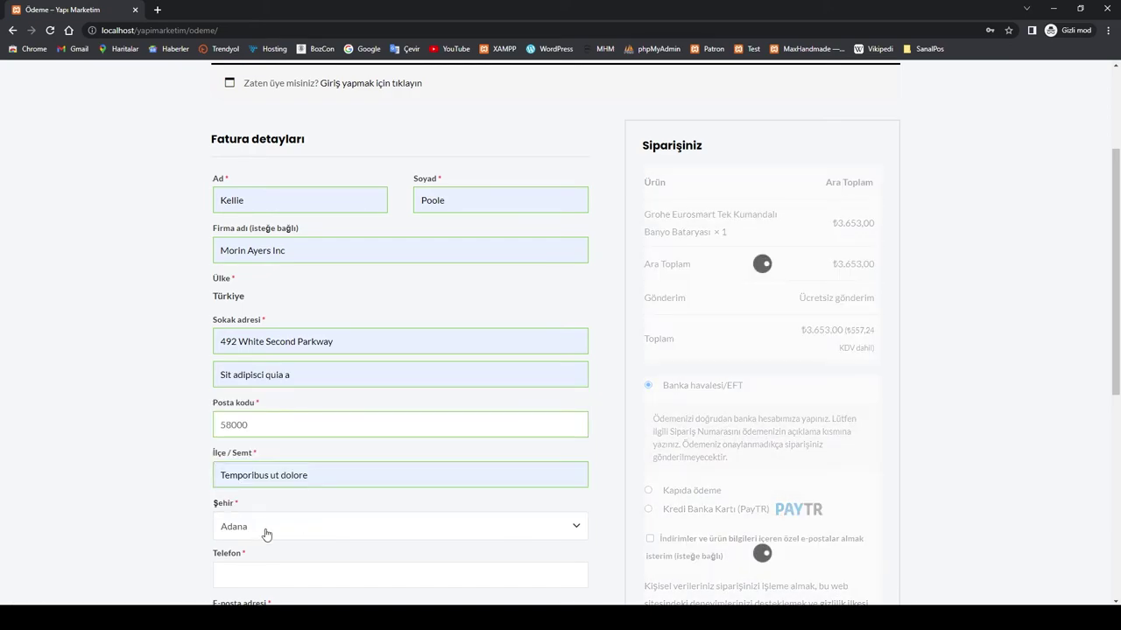
scroll(342, 522, "down", 2)
Step: Fill in the billing phone number and e-mail address from saved entries
left_click(252, 450)
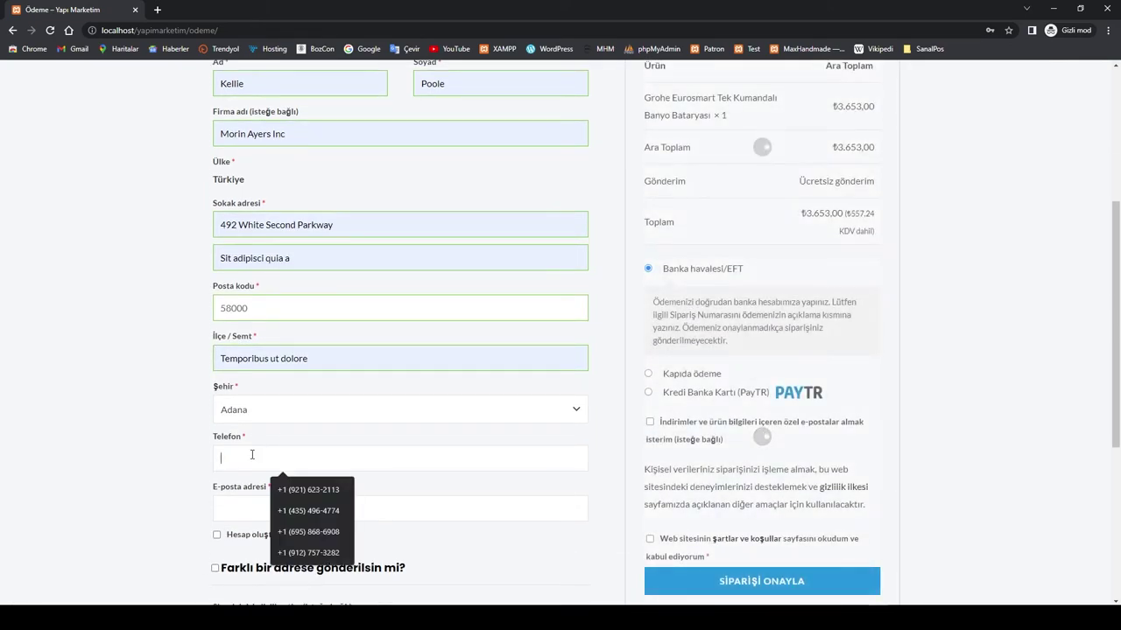
left_click(302, 488)
left_click(261, 511)
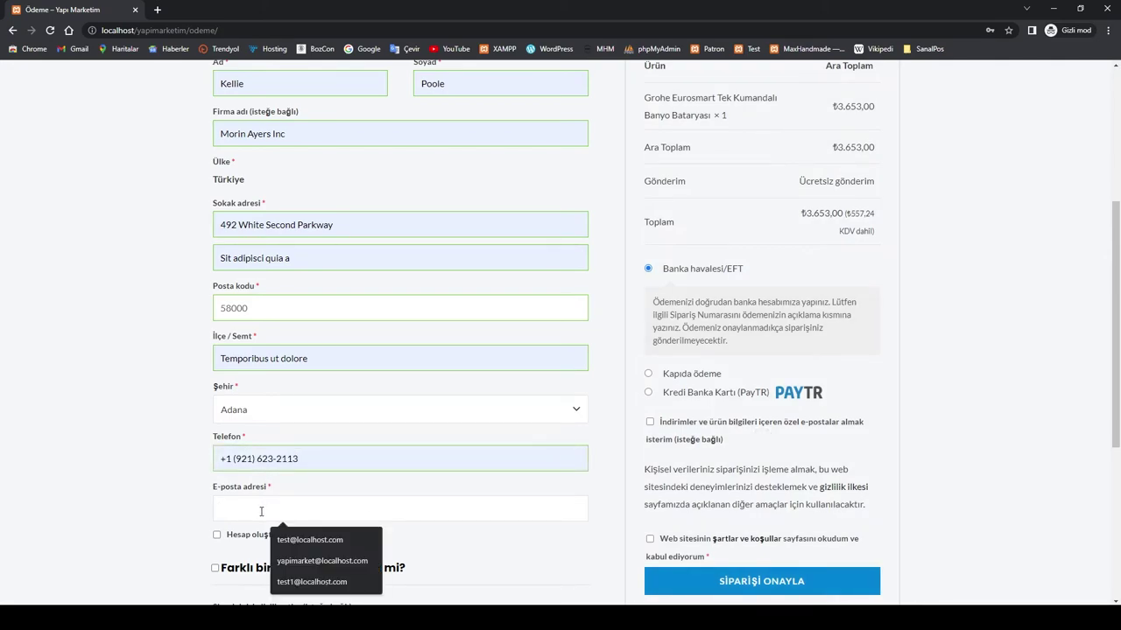
left_click(302, 582)
Step: Review the completed checkout form and tick the terms-and-conditions box
scroll(155, 501, "down", 2)
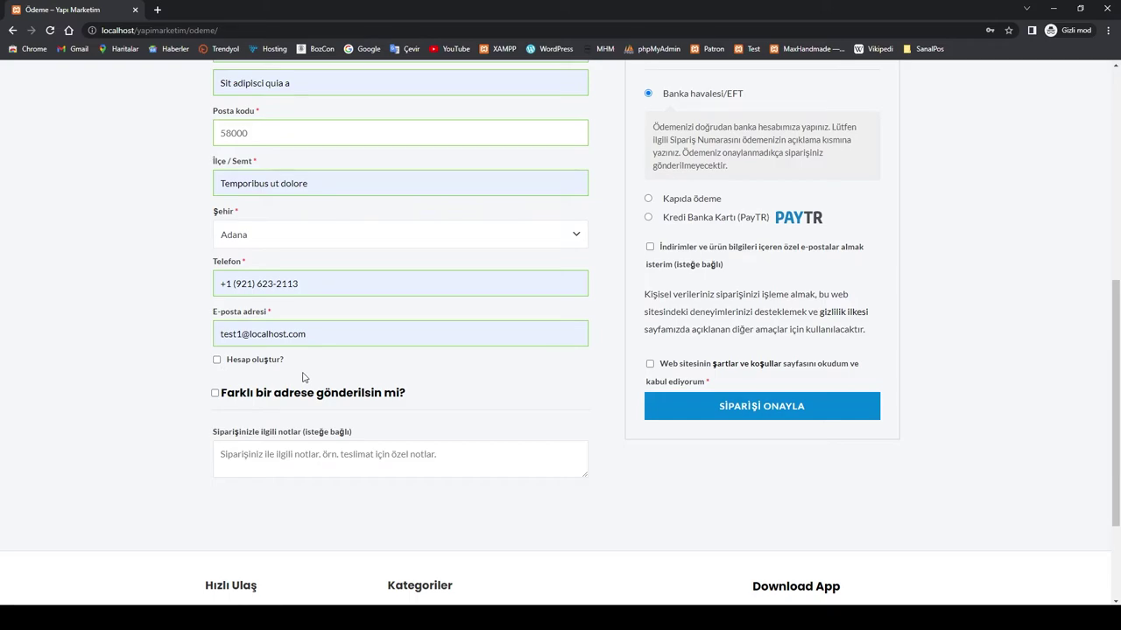
scroll(375, 398, "up", 2)
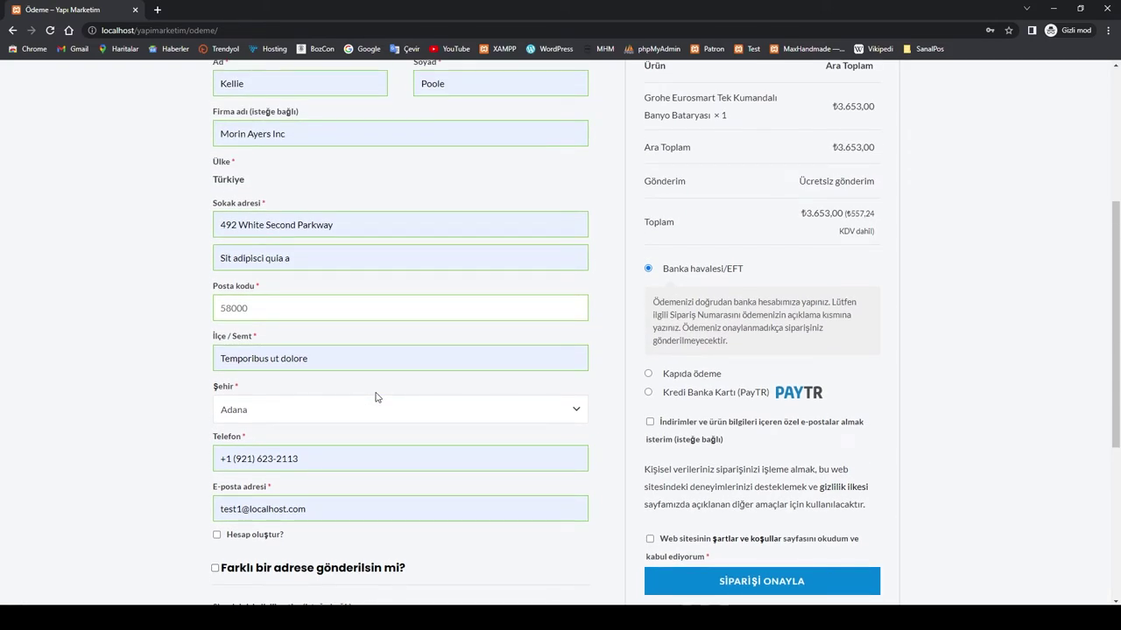
scroll(374, 398, "down", 1)
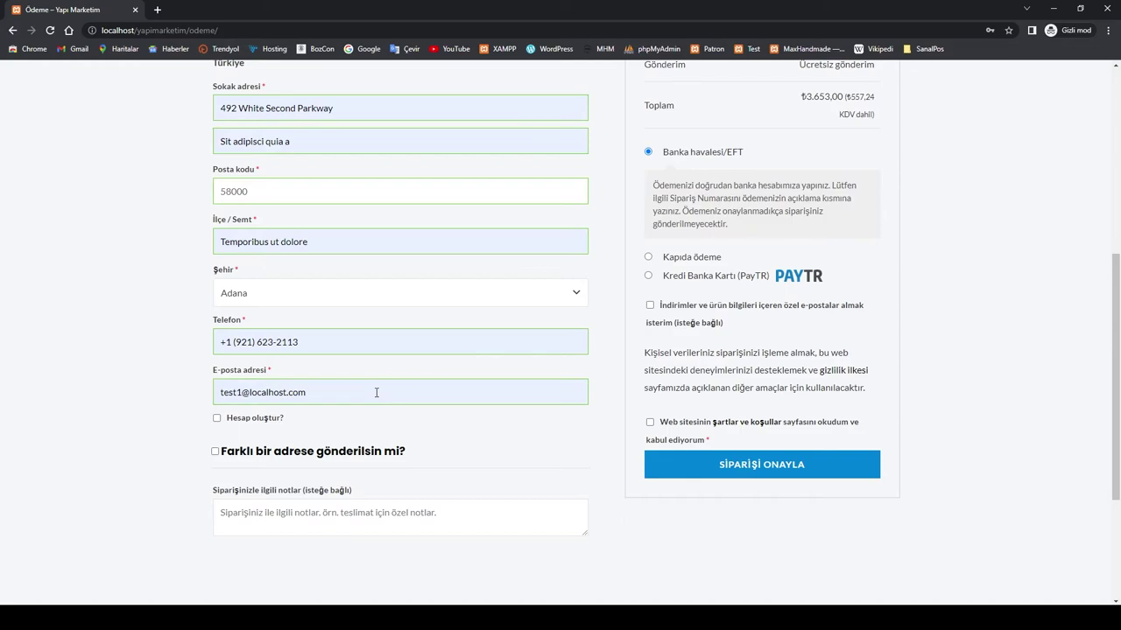
scroll(447, 420, "up", 1)
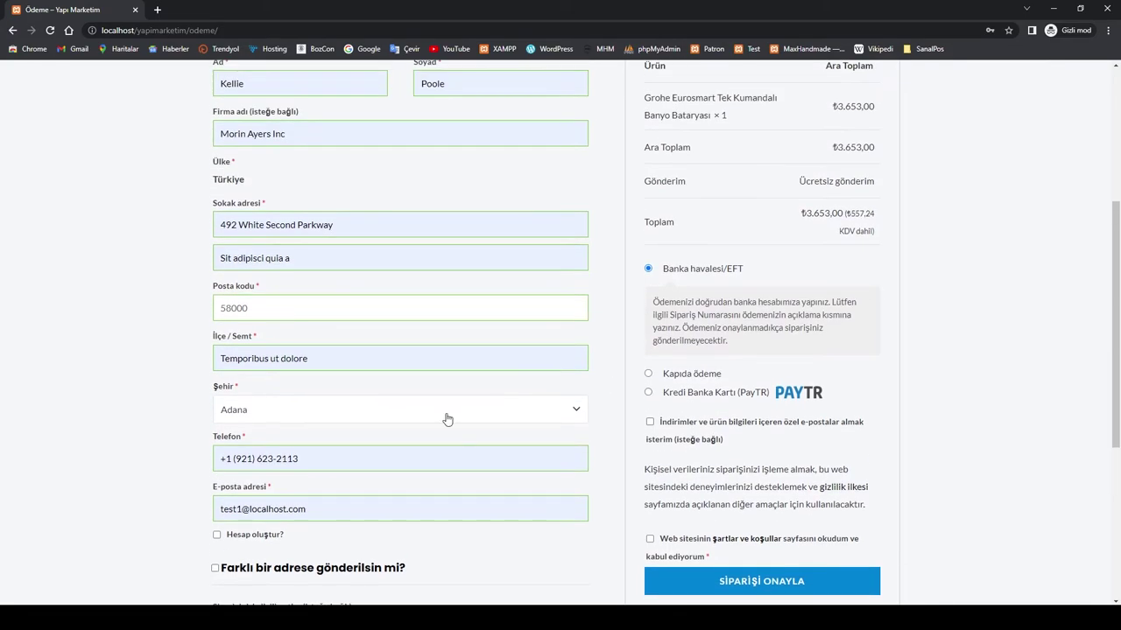
scroll(450, 420, "down", 2)
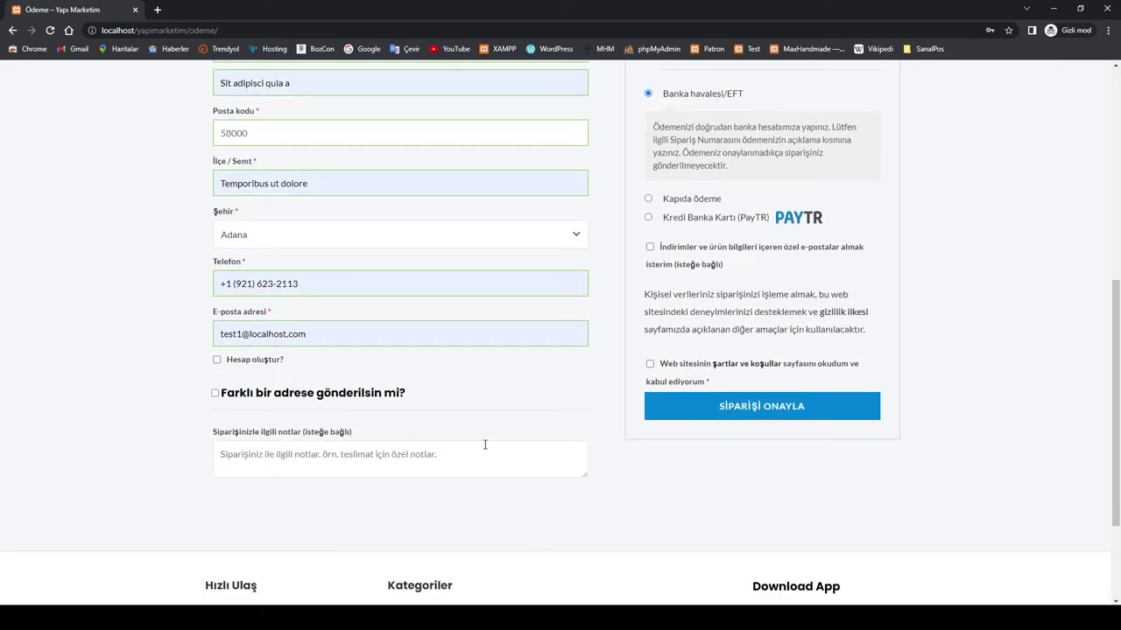
scroll(503, 449, "up", 2)
scroll(737, 397, "down", 1)
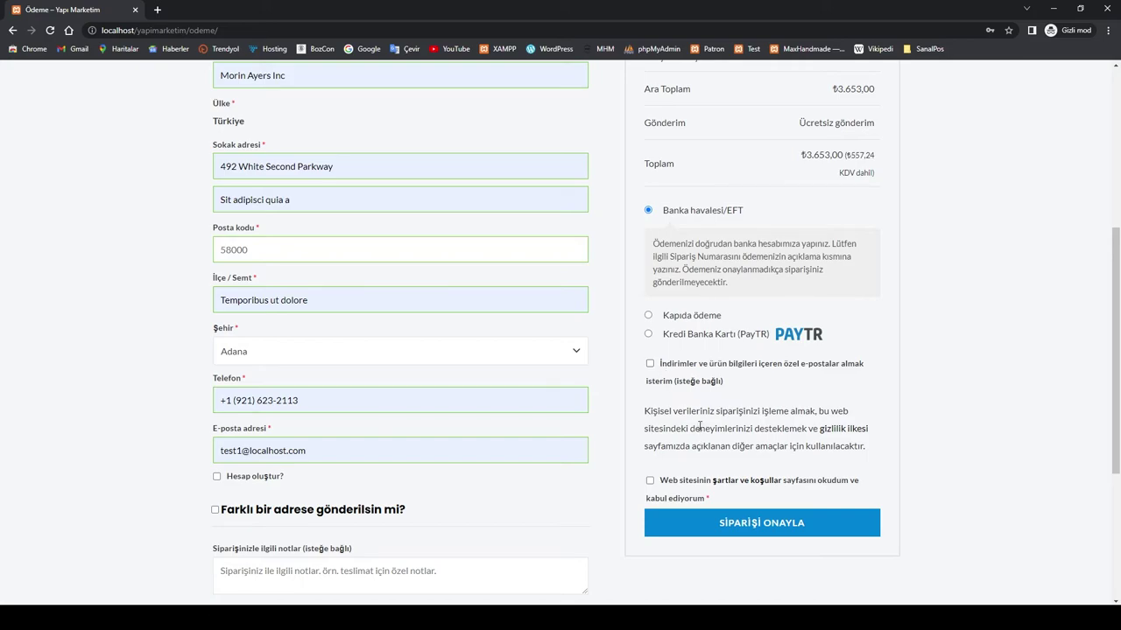
left_click(650, 480)
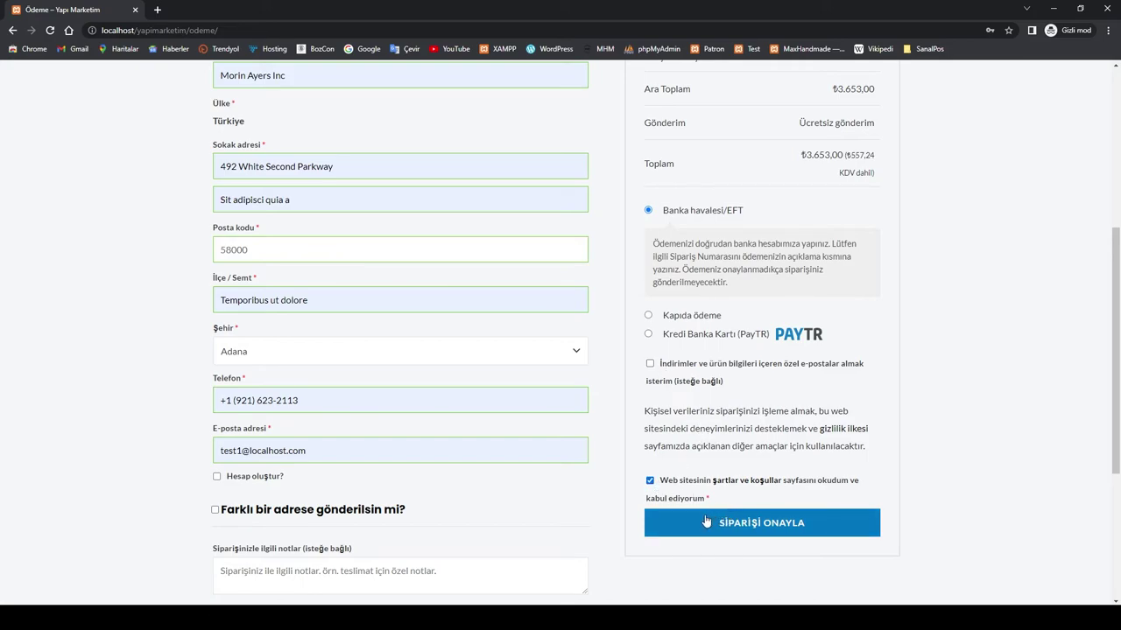
Step: Place the order with SİPARİŞİ ONAYLA and review the ₺3.653,00 bank-transfer confirmation
left_click(763, 526)
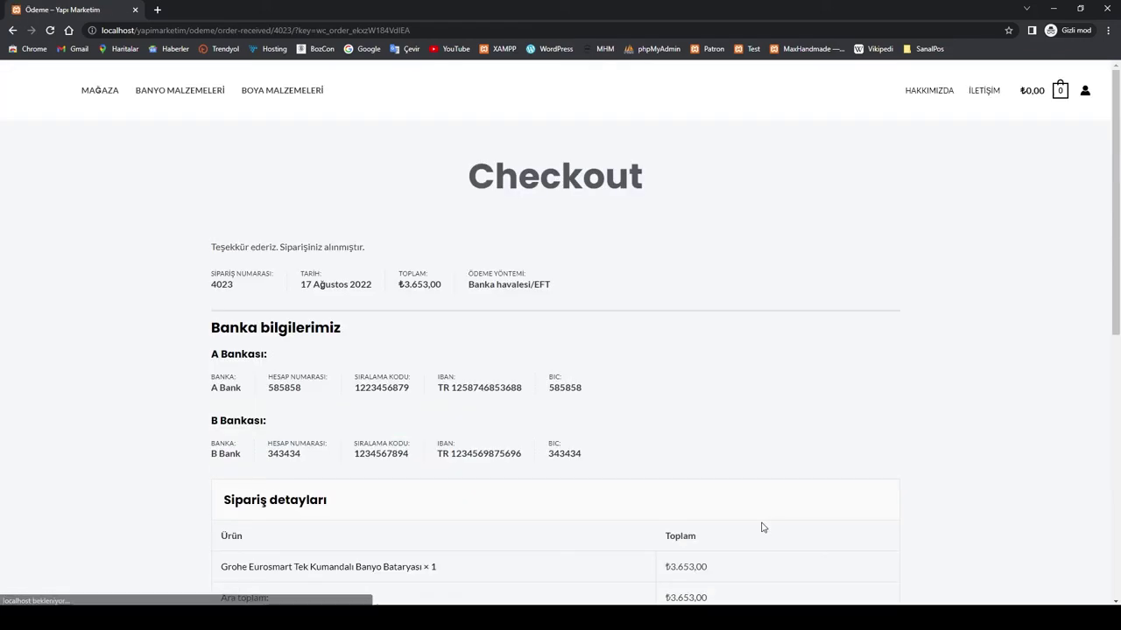
scroll(708, 435, "down", 2)
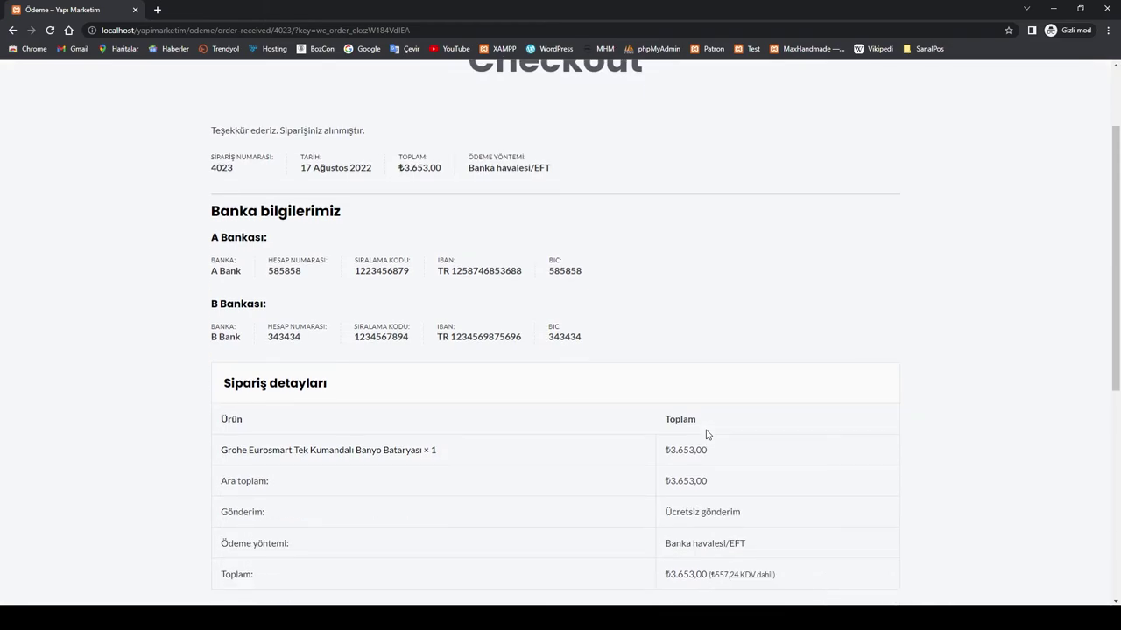
scroll(584, 269, "up", 2)
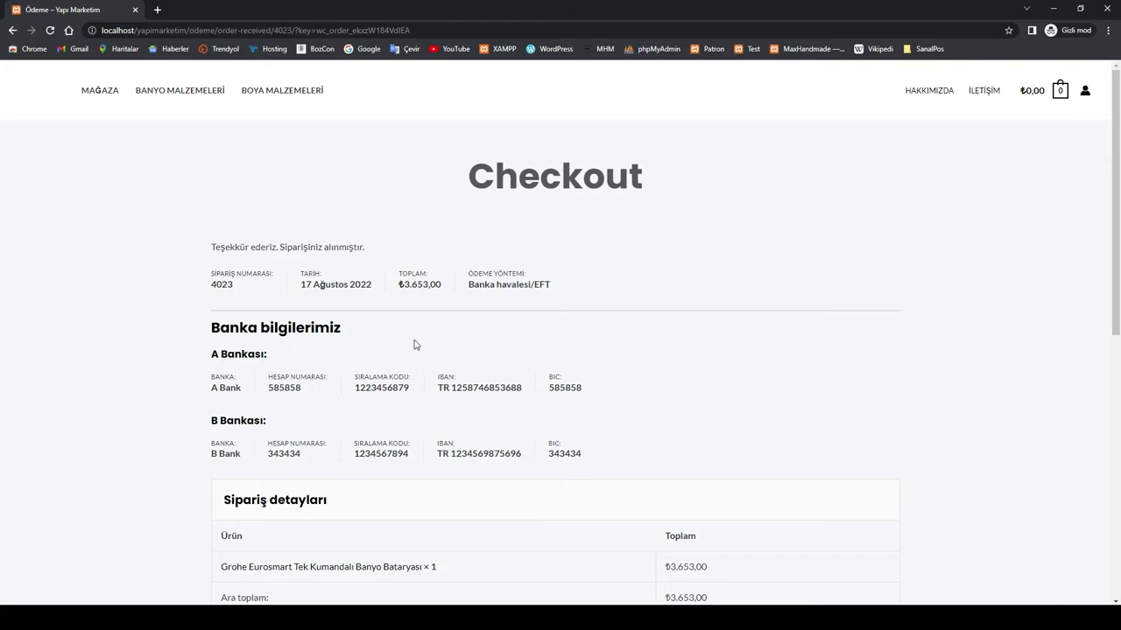
scroll(418, 343, "down", 2)
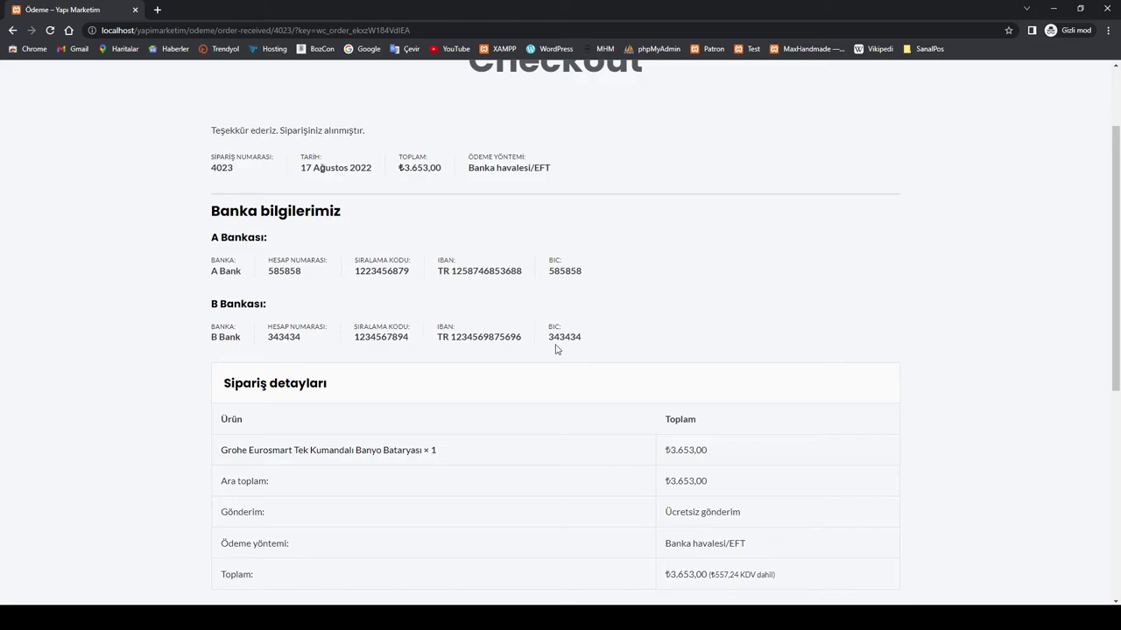
scroll(560, 351, "up", 2)
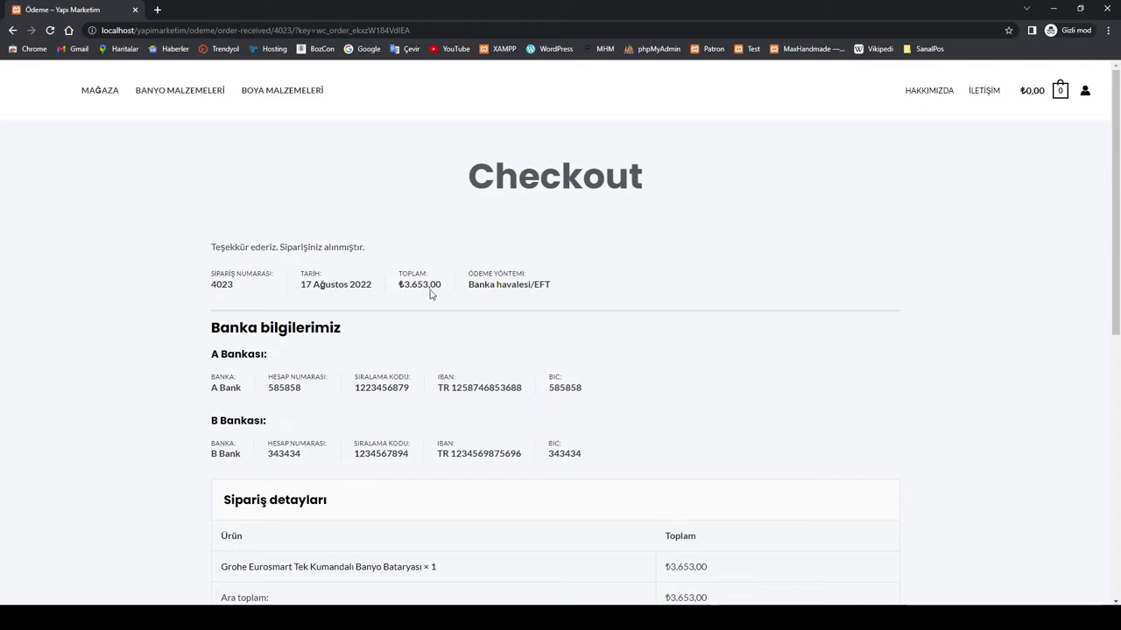
Step: Scroll down the order-received page and select the PHP warning under Kargo Takip
scroll(452, 338, "down", 1)
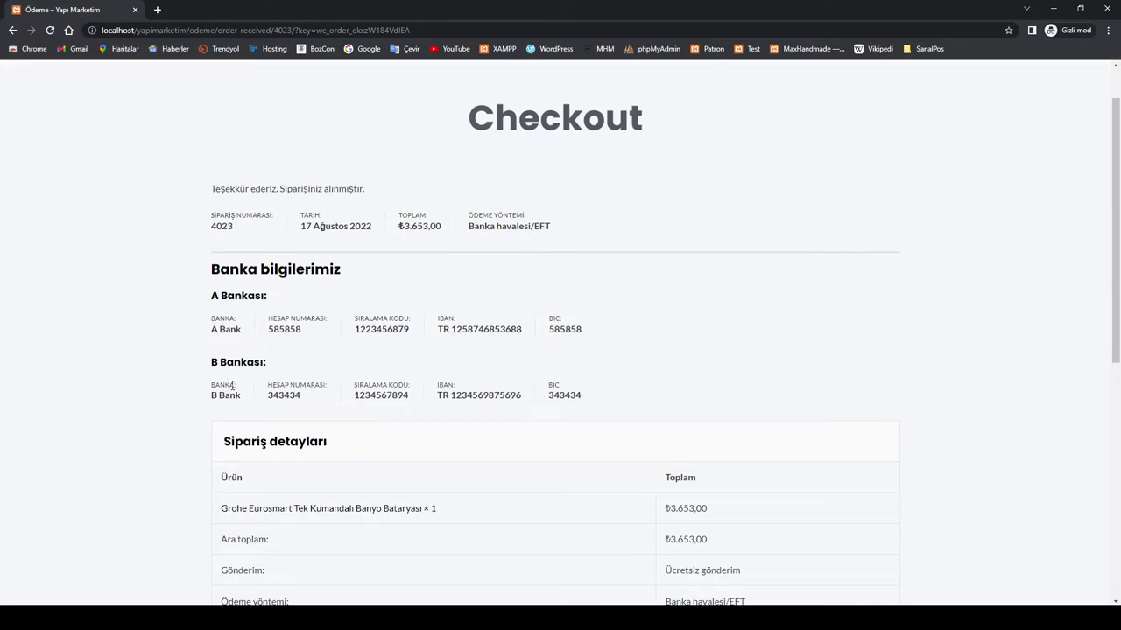
scroll(513, 386, "down", 1)
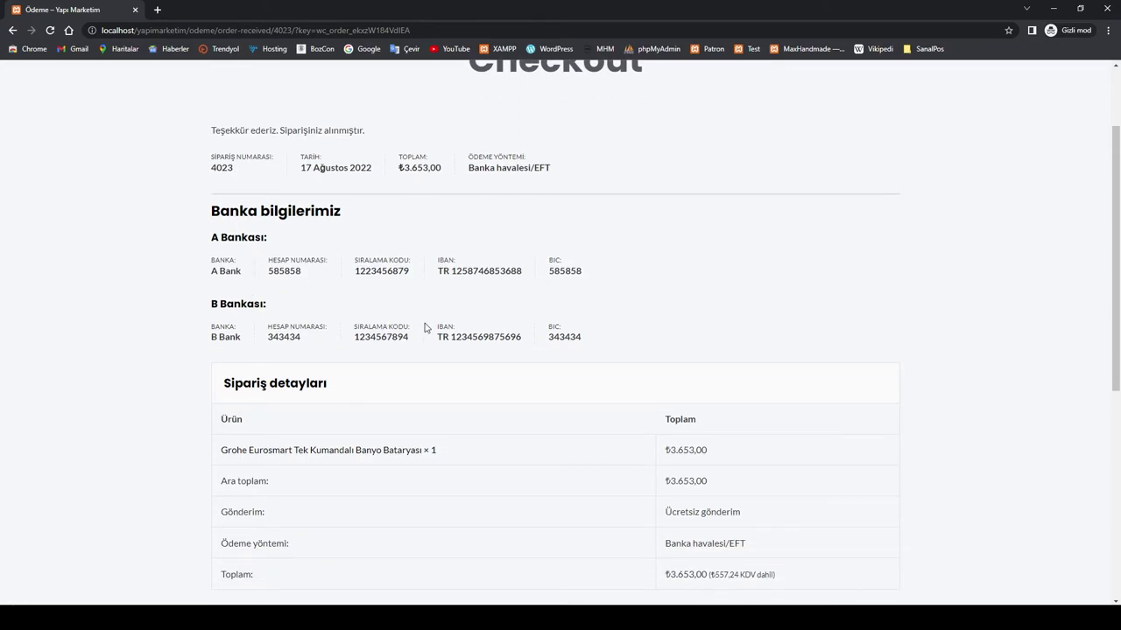
scroll(445, 327, "down", 2)
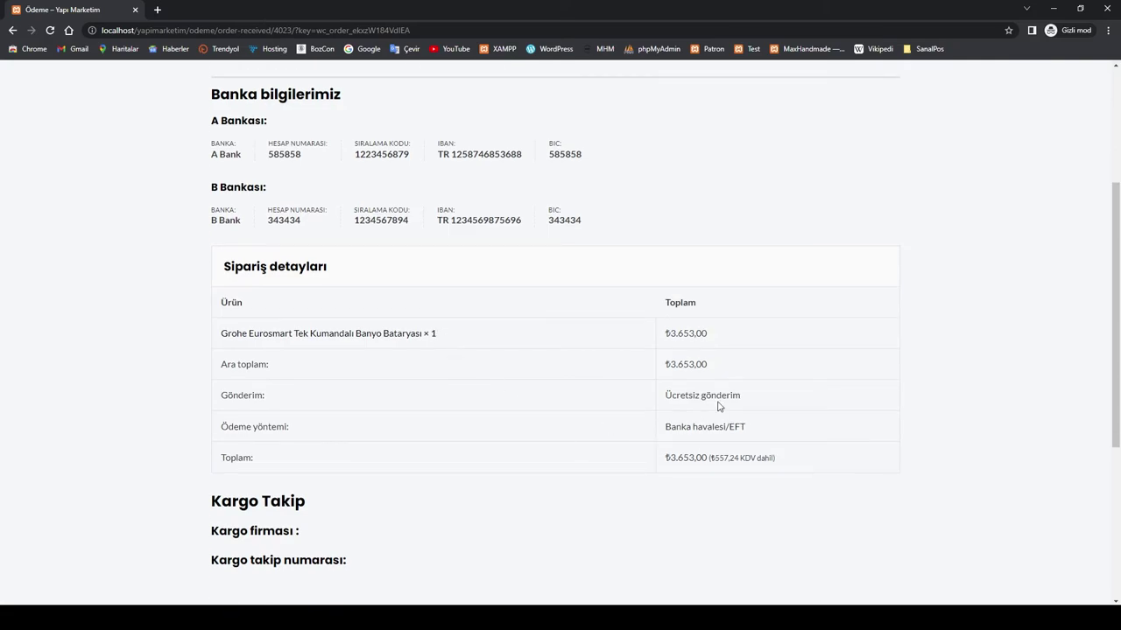
scroll(635, 455, "down", 3)
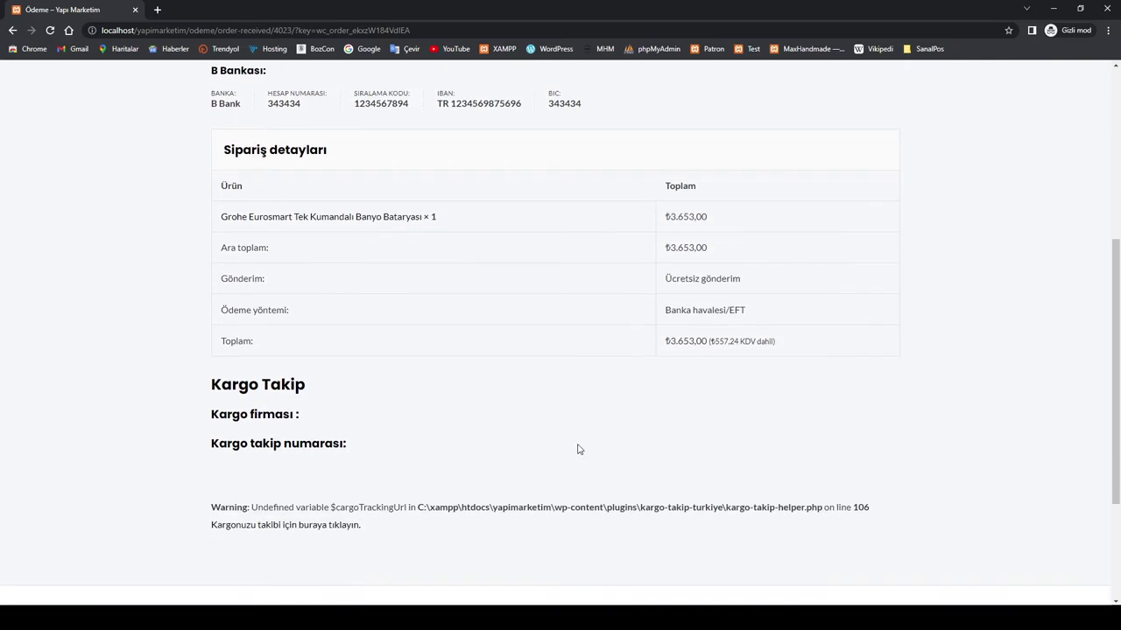
left_click_drag(210, 450, 367, 471)
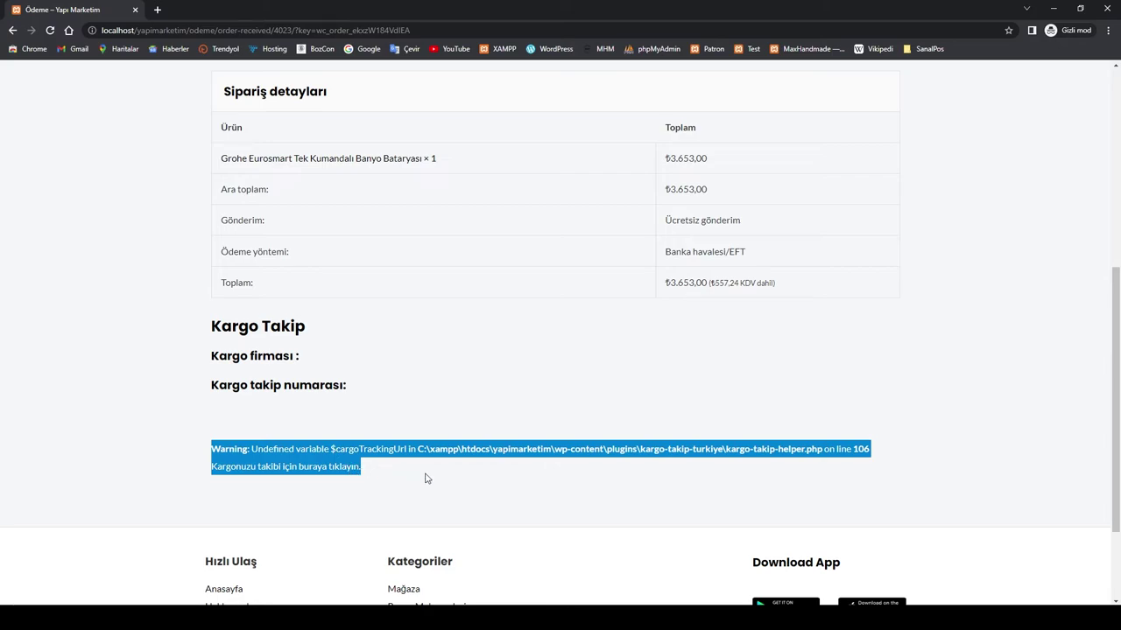
scroll(428, 473, "down", 2)
scroll(431, 473, "up", 6)
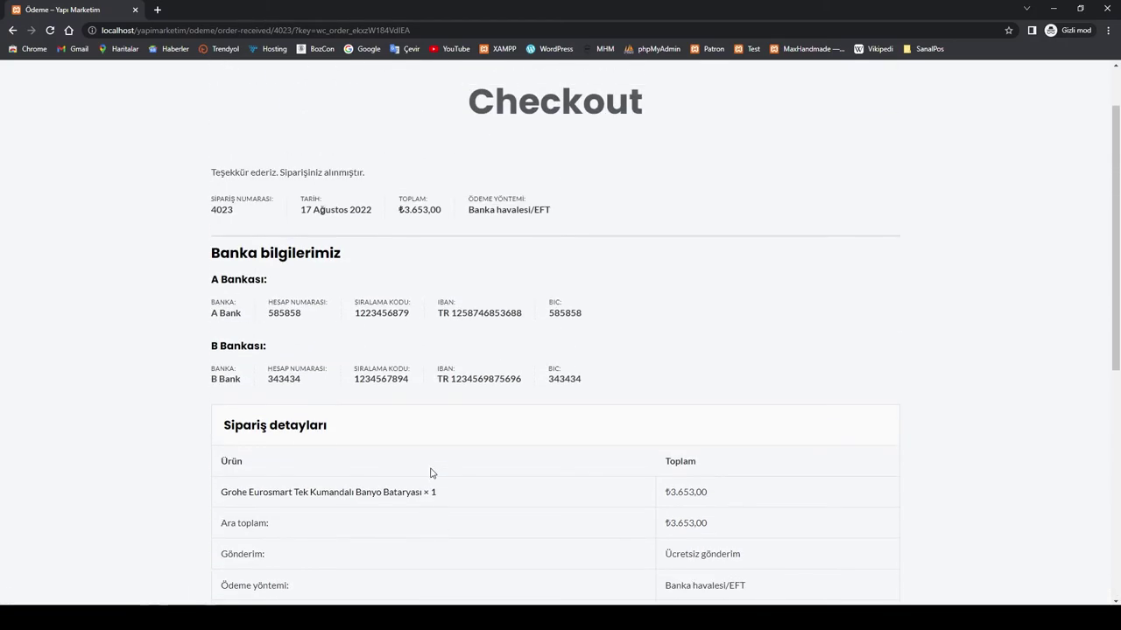
scroll(487, 409, "down", 2)
scroll(490, 410, "up", 2)
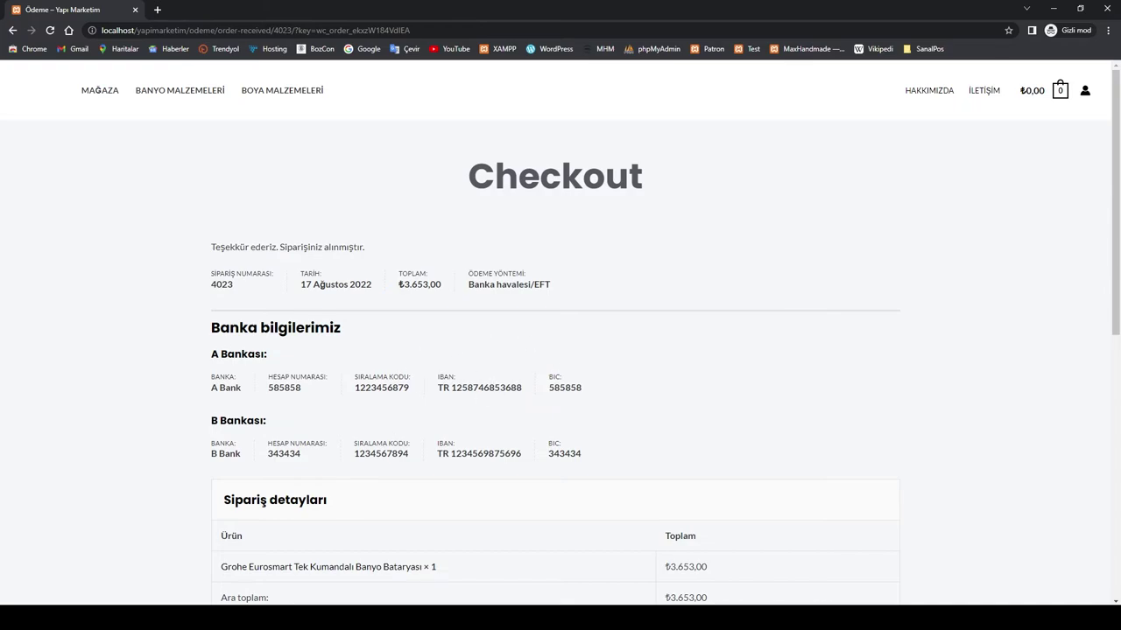
mouse_move(329, 617)
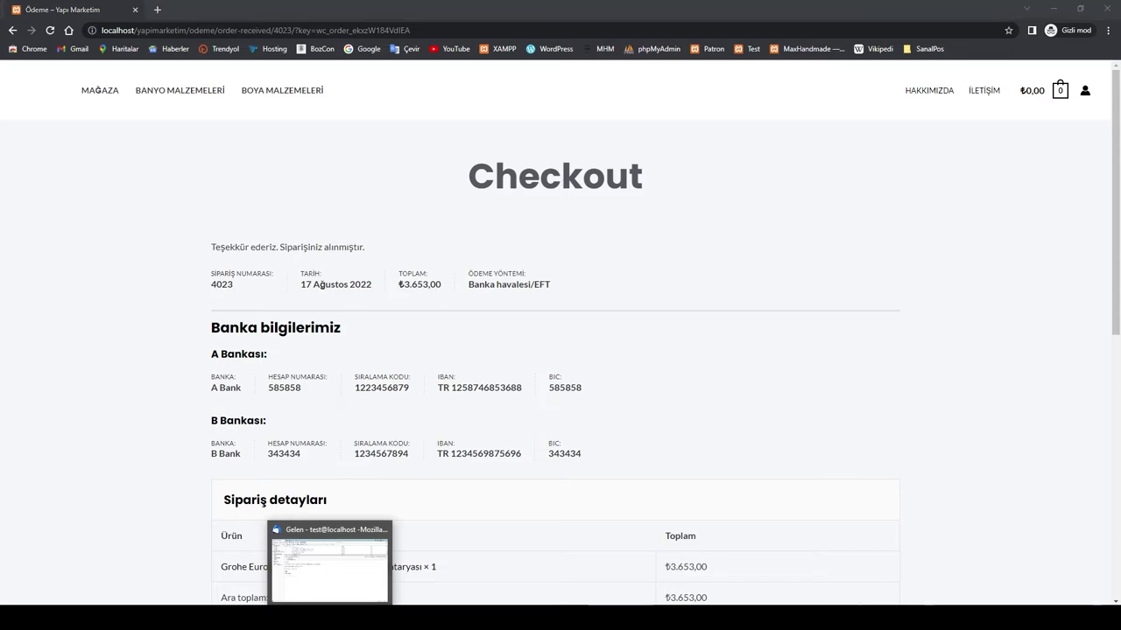
Step: Open the test customer's inbox and the Yapı Marketim order confirmation email
left_click(330, 617)
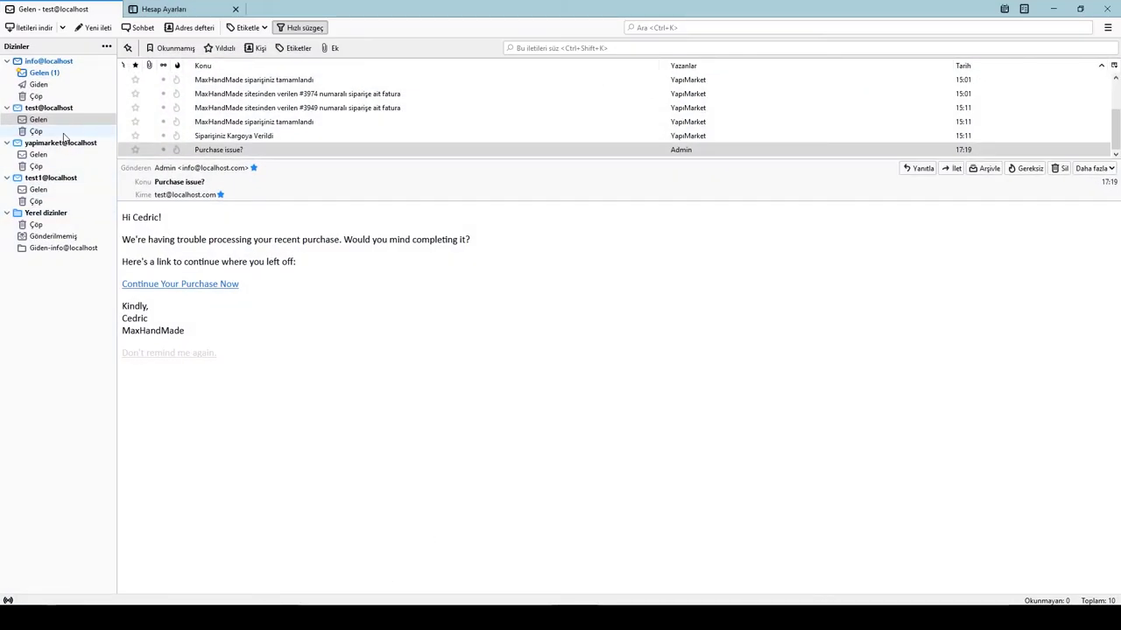
left_click(39, 191)
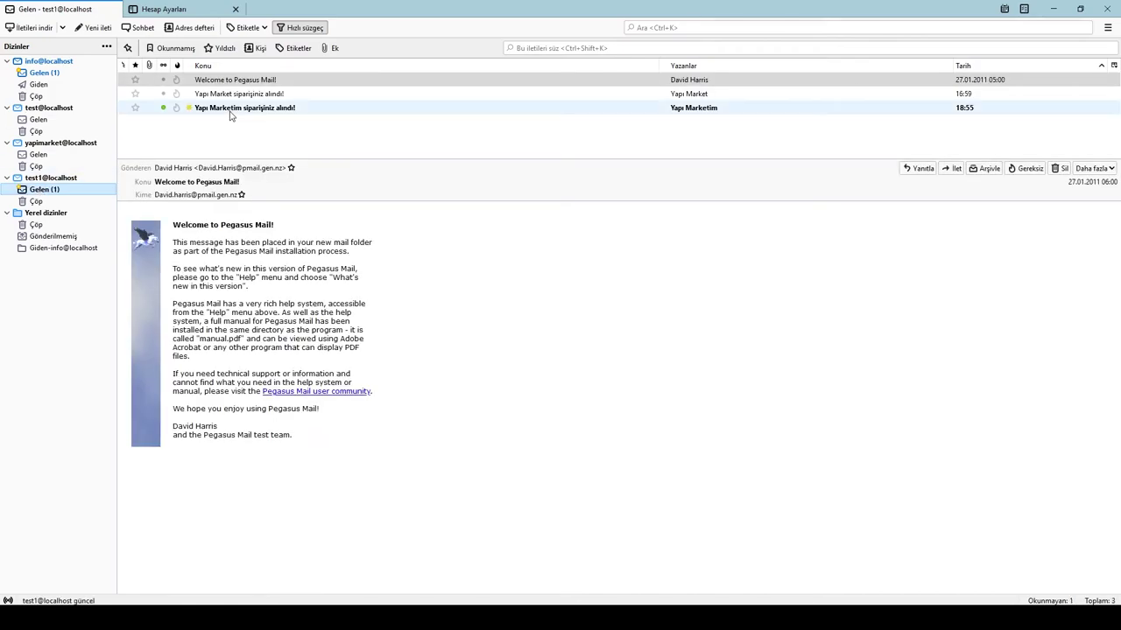
left_click(231, 108)
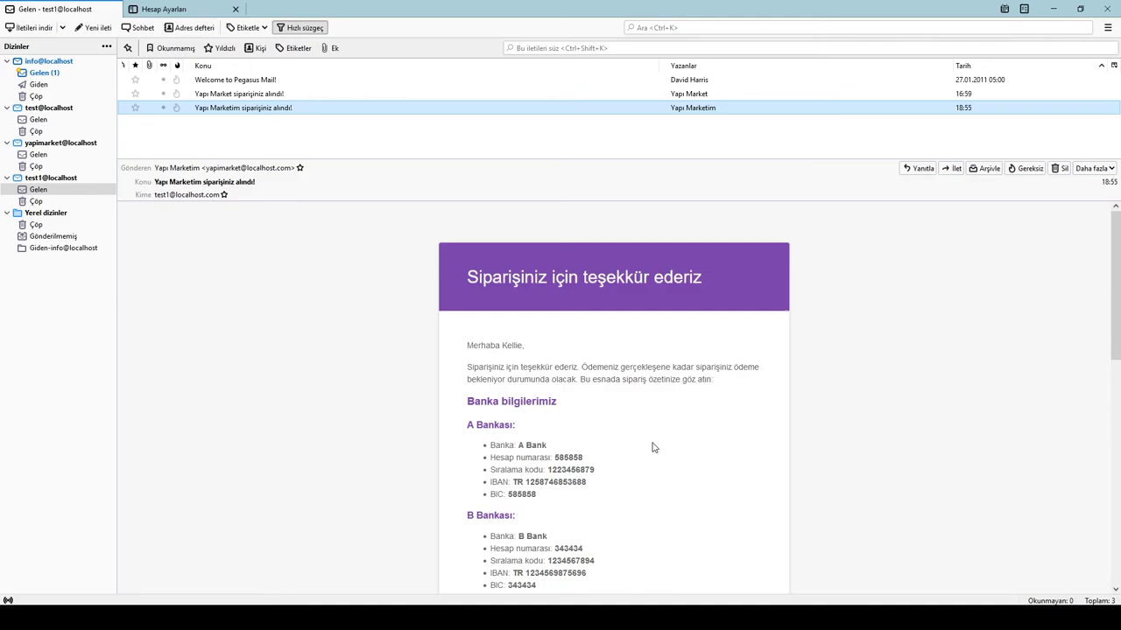
scroll(652, 447, "down", 2)
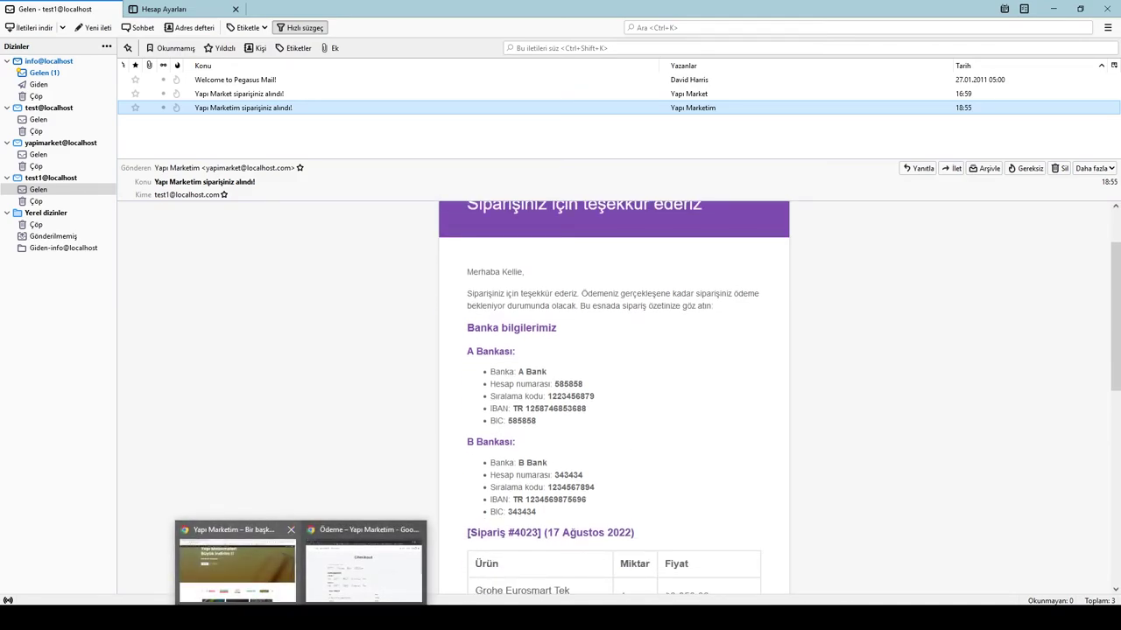
Step: Compare the confirmation email with the store's order page and read through the email
left_click(341, 582)
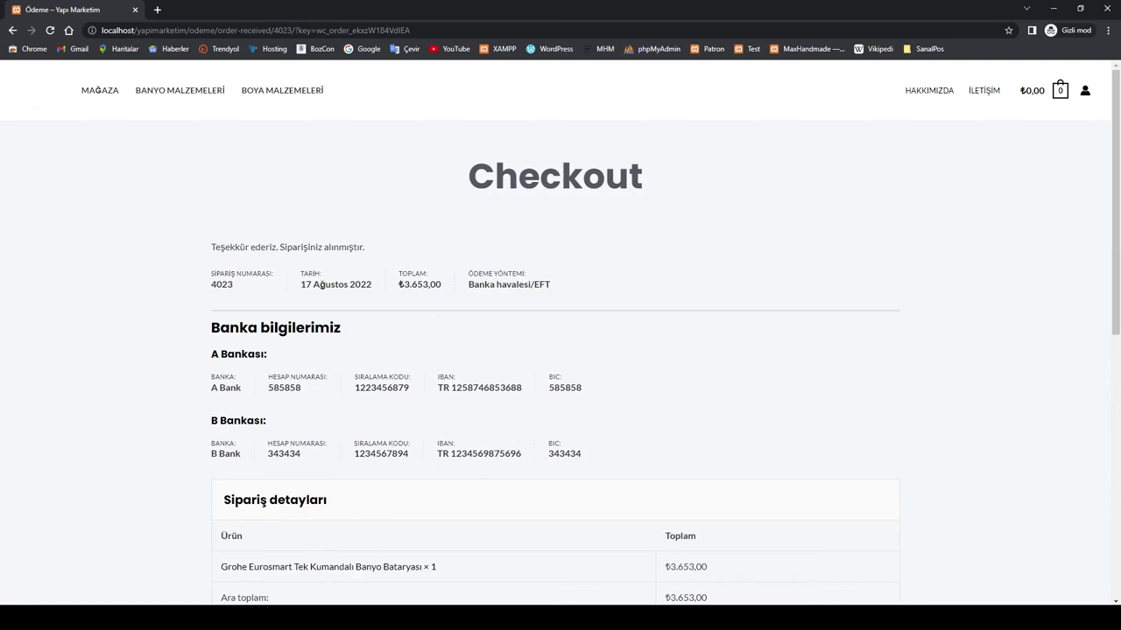
left_click(324, 602)
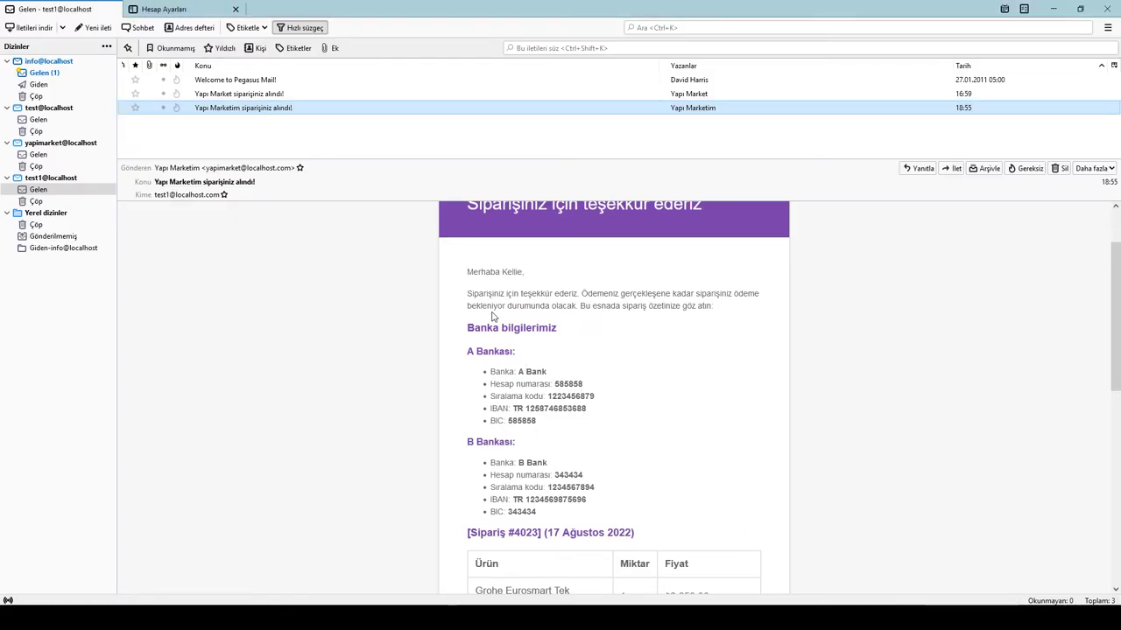
scroll(543, 407, "down", 1)
scroll(544, 407, "down", 6)
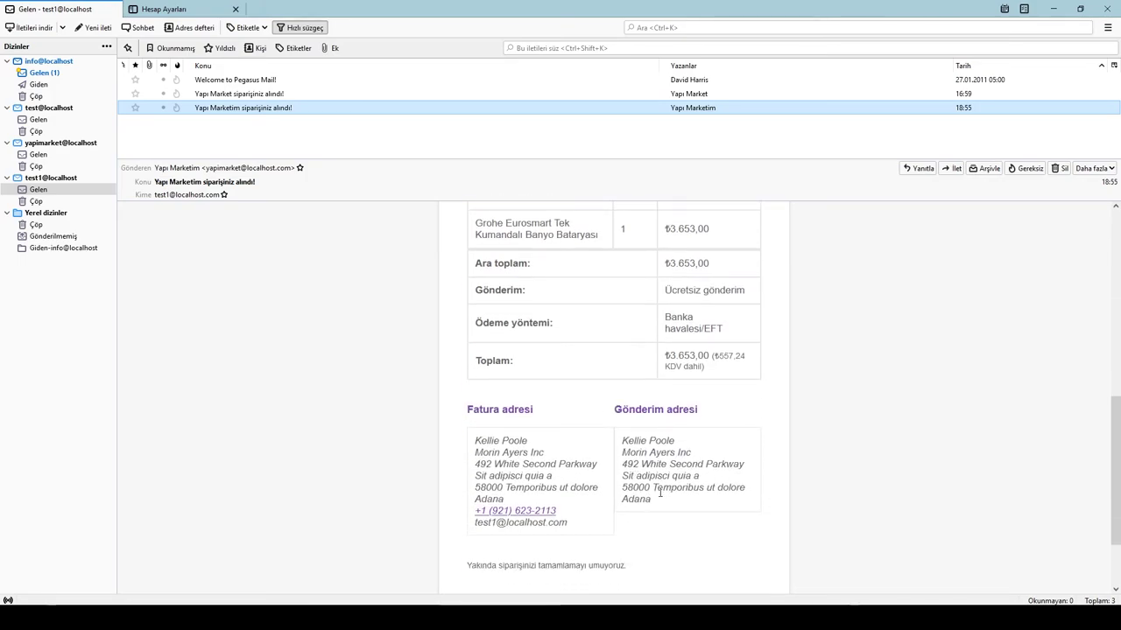
scroll(625, 449, "down", 2)
scroll(625, 449, "up", 3)
scroll(625, 449, "up", 5)
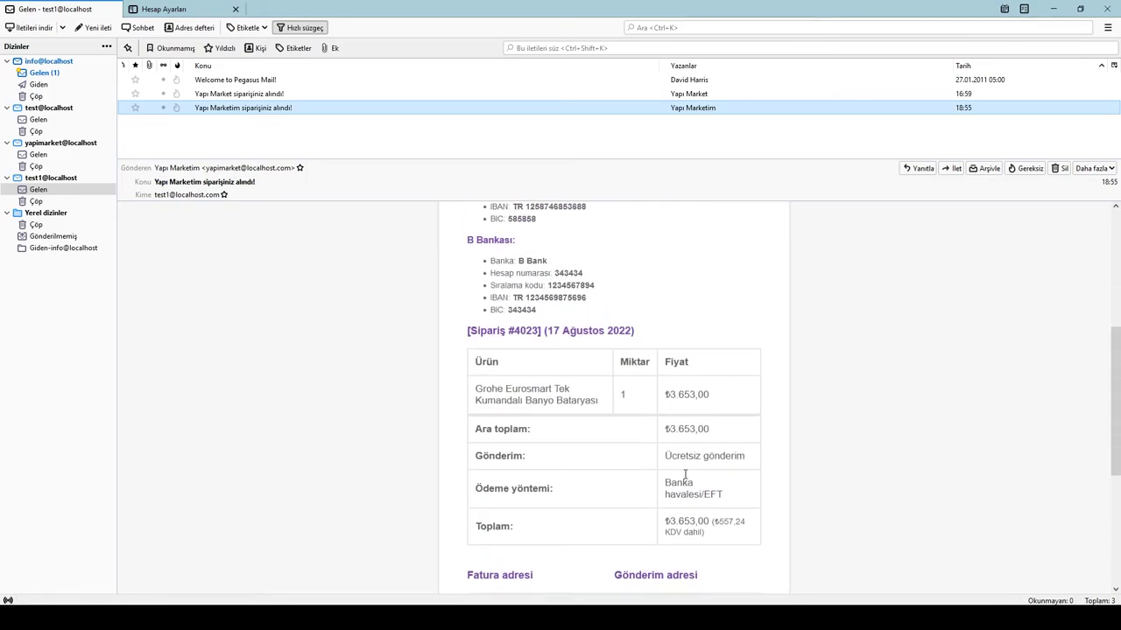
left_click(601, 306)
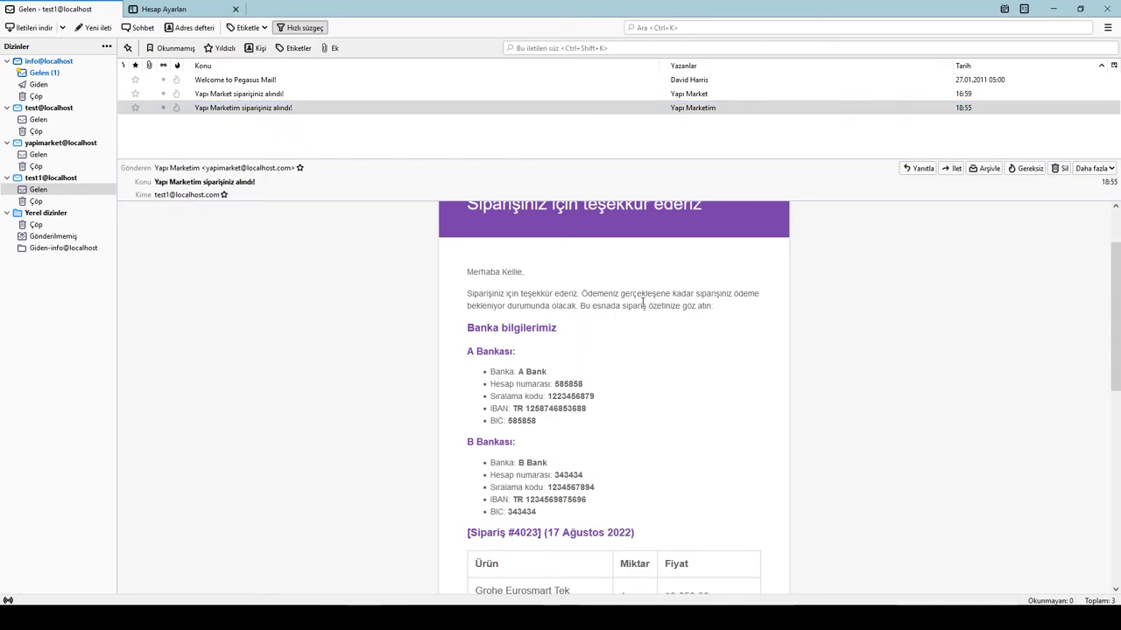
left_click_drag(505, 295, 517, 295)
left_click(596, 310)
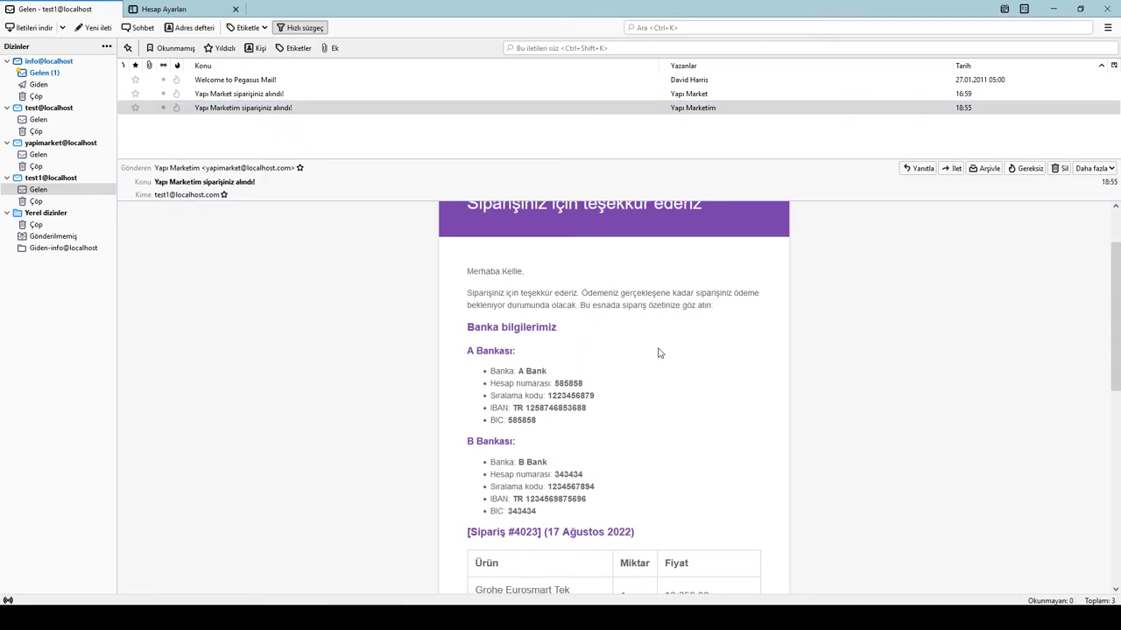
scroll(657, 352, "down", 4)
scroll(657, 352, "down", 1)
scroll(658, 354, "up", 2)
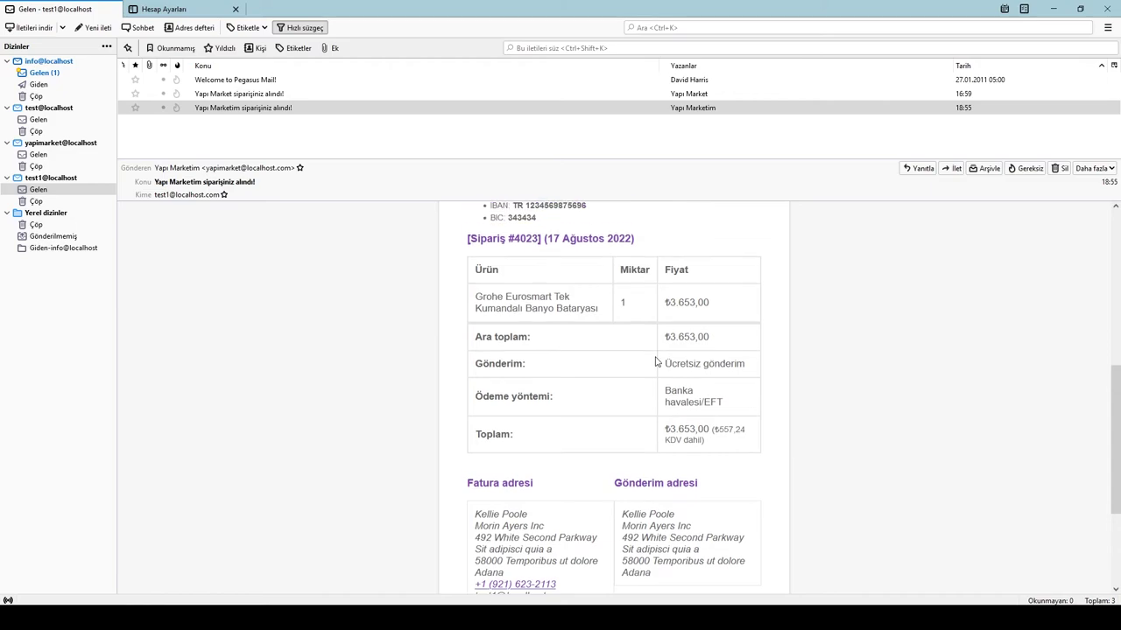
scroll(655, 357, "down", 4)
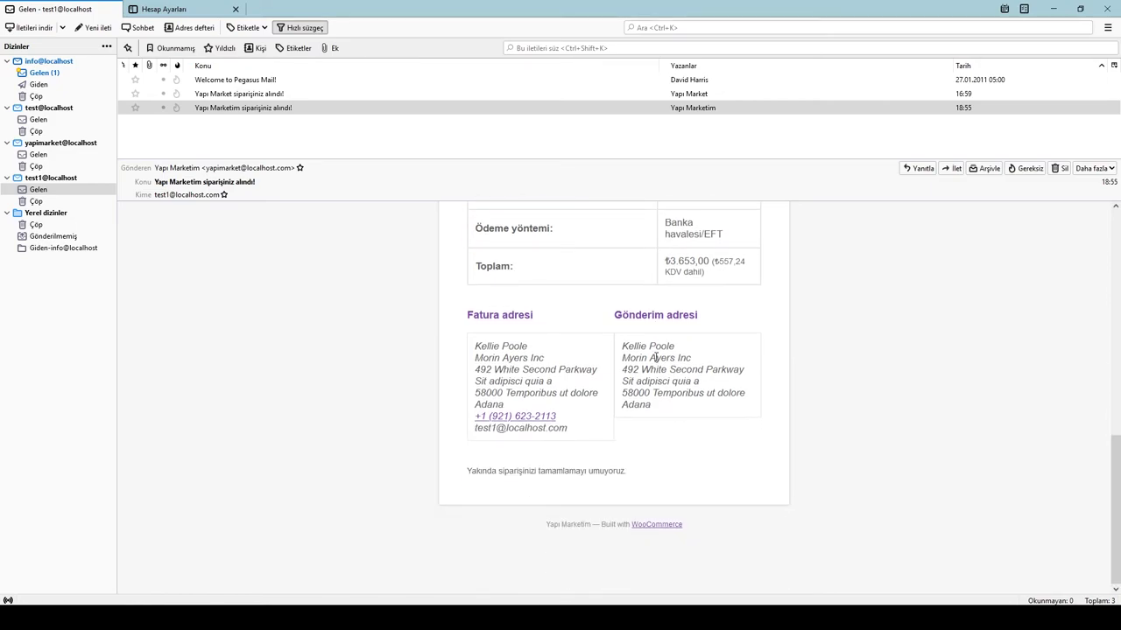
scroll(655, 359, "up", 8)
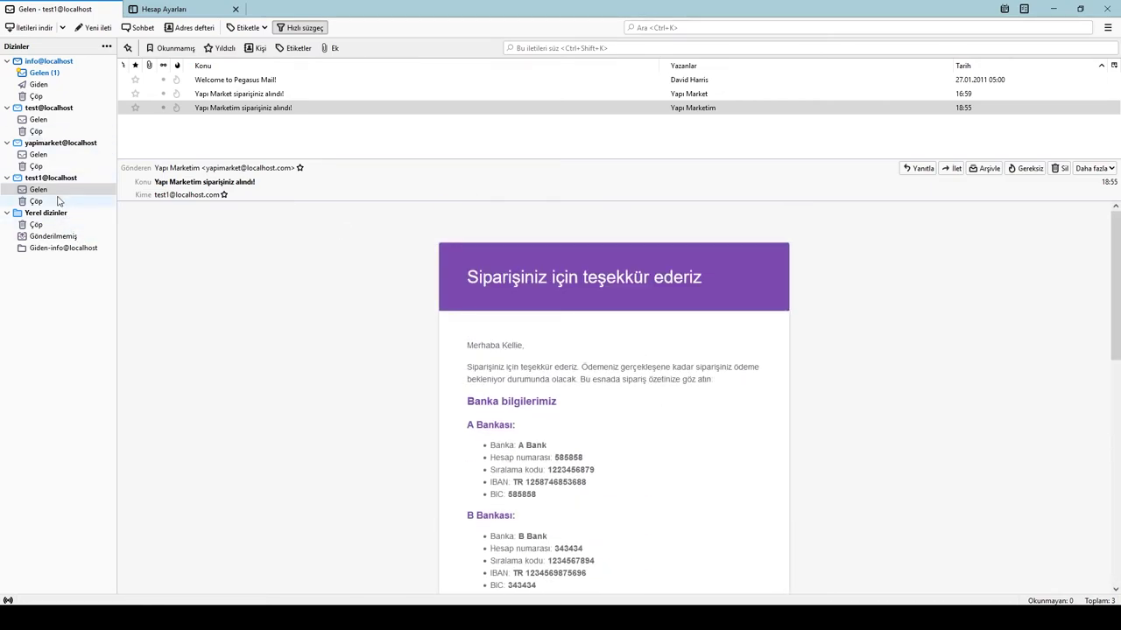
Step: Fetch new mail and read order #4023's notification: ₺3.653,00 Grohe faucet by bank transfer
left_click(38, 34)
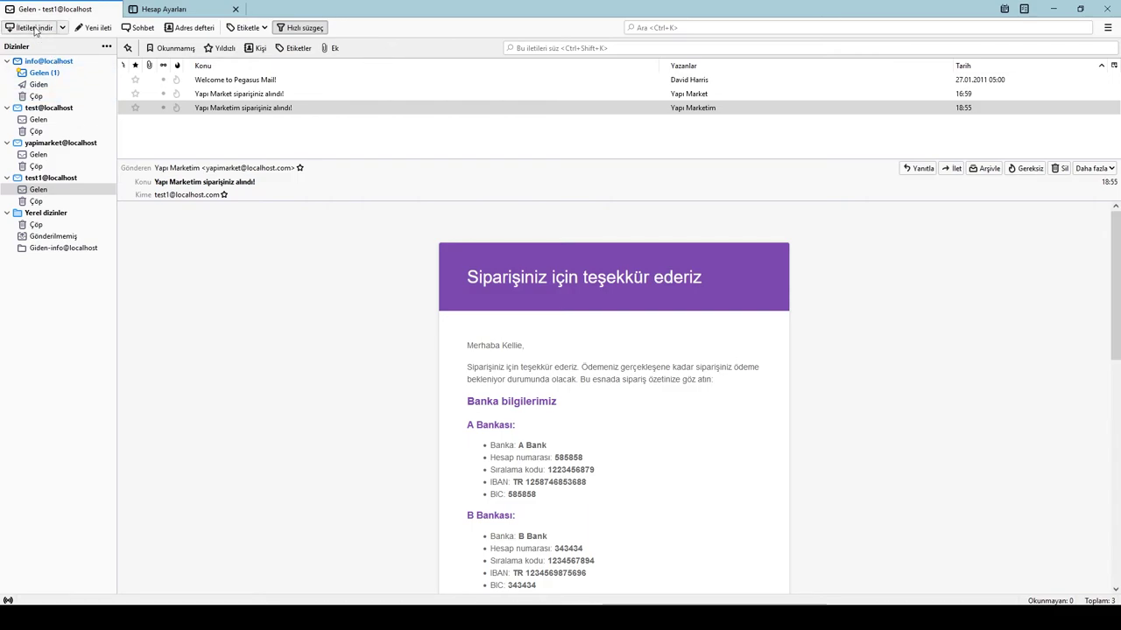
left_click(48, 155)
left_click(257, 124)
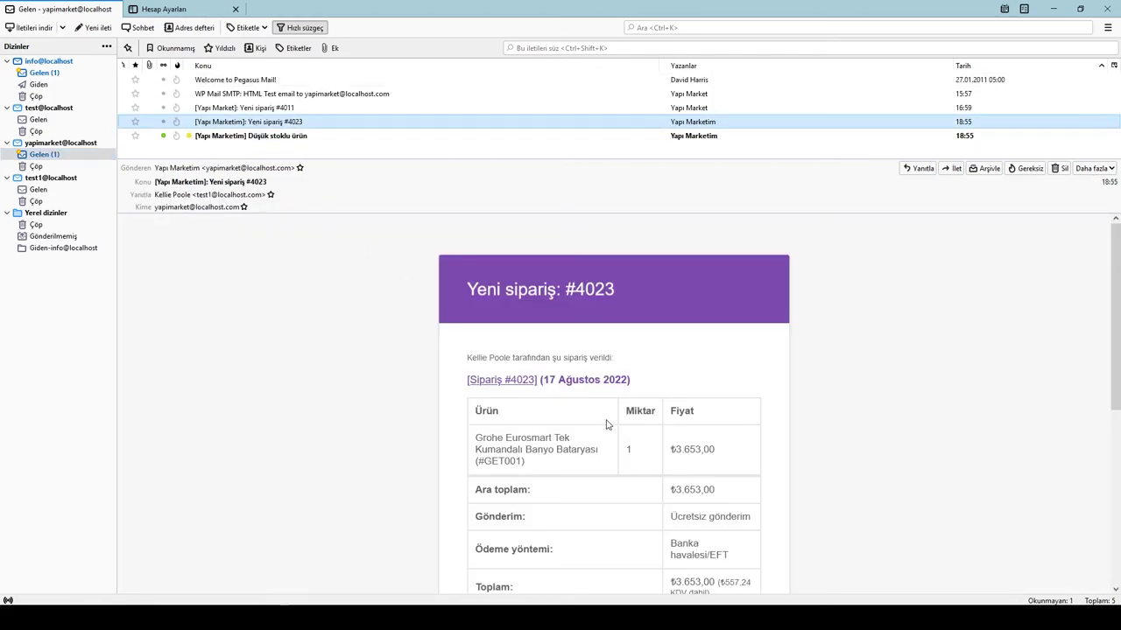
scroll(605, 425, "down", 3)
scroll(605, 425, "up", 2)
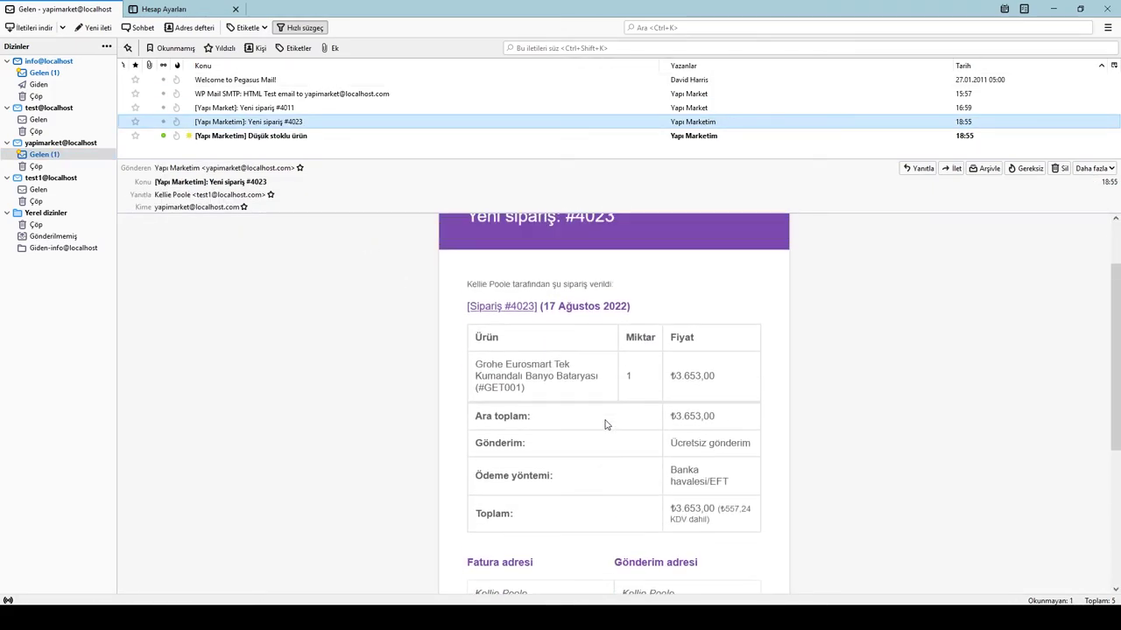
scroll(592, 423, "up", 2)
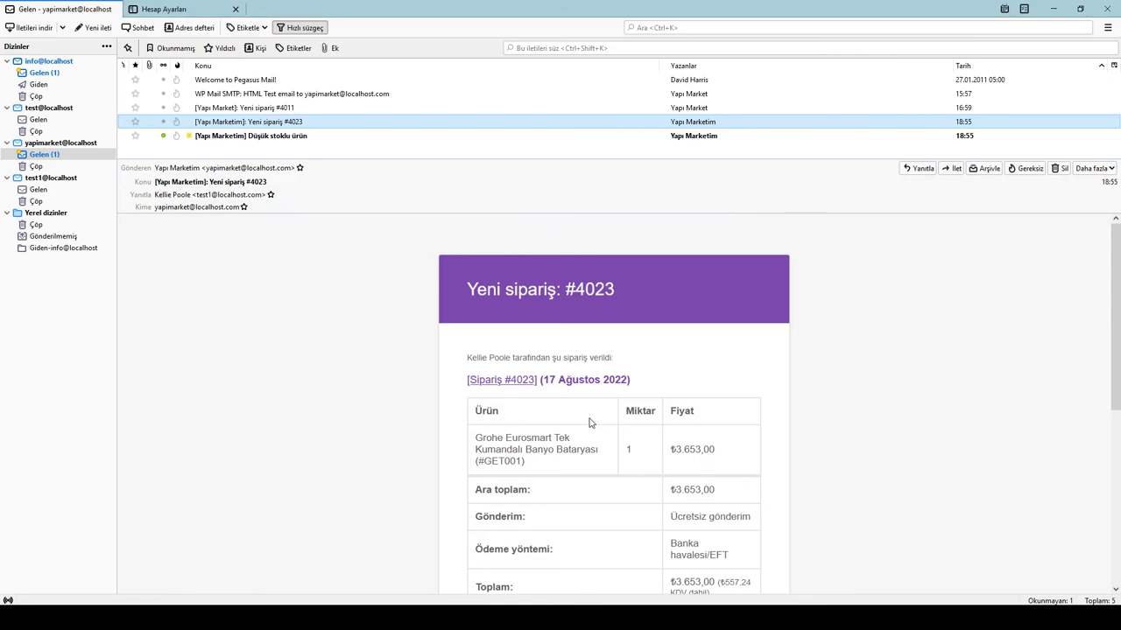
scroll(588, 426, "down", 7)
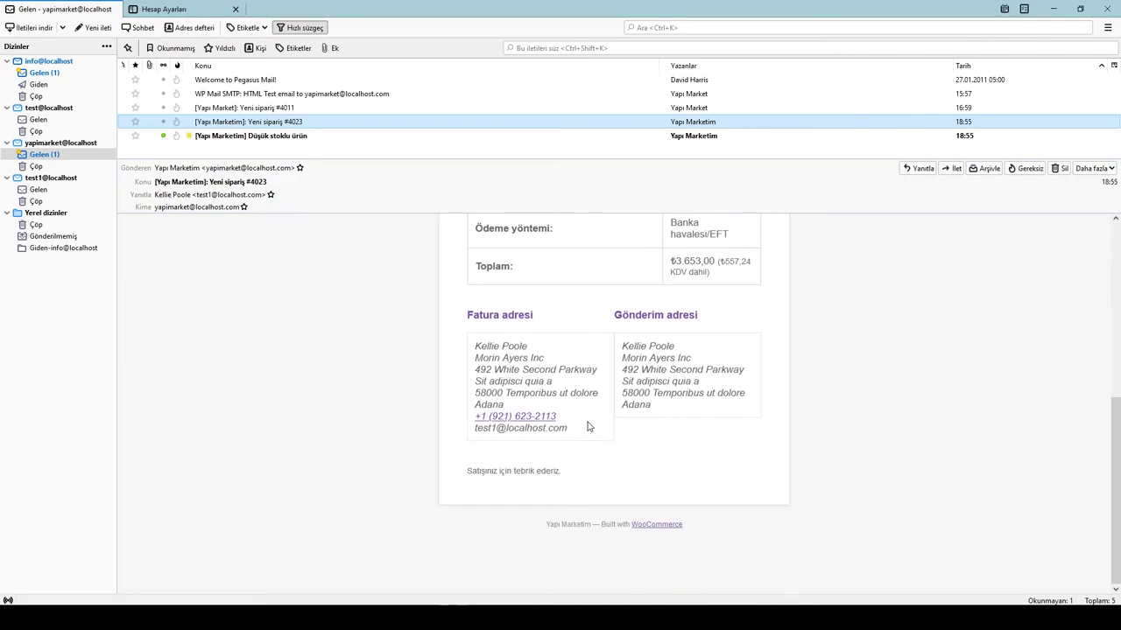
scroll(561, 481, "up", 9)
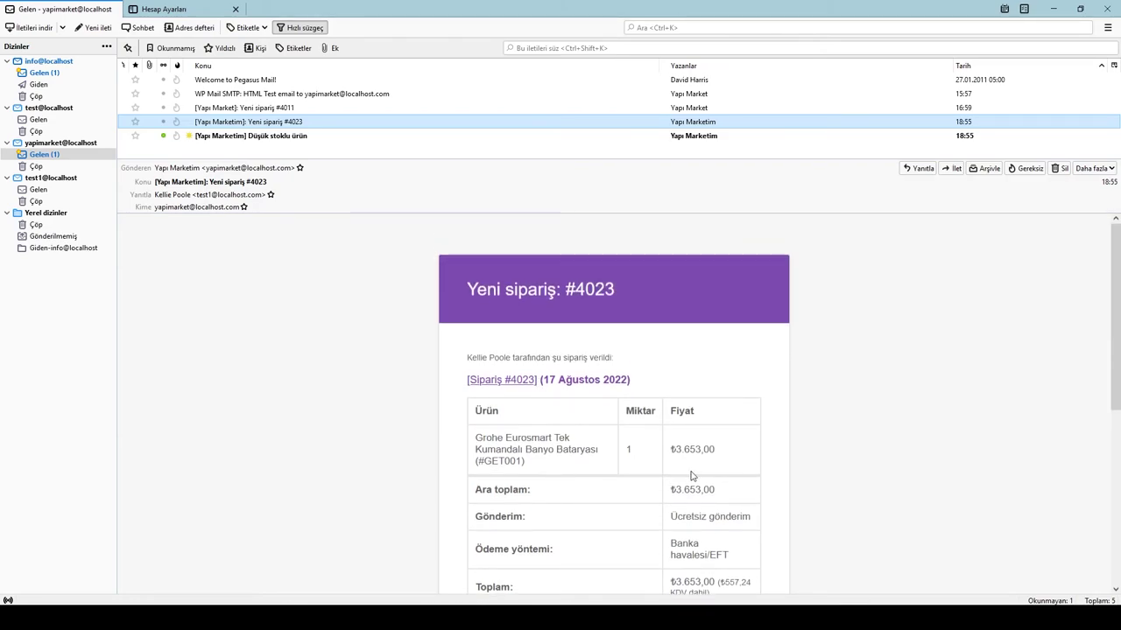
scroll(640, 442, "down", 2)
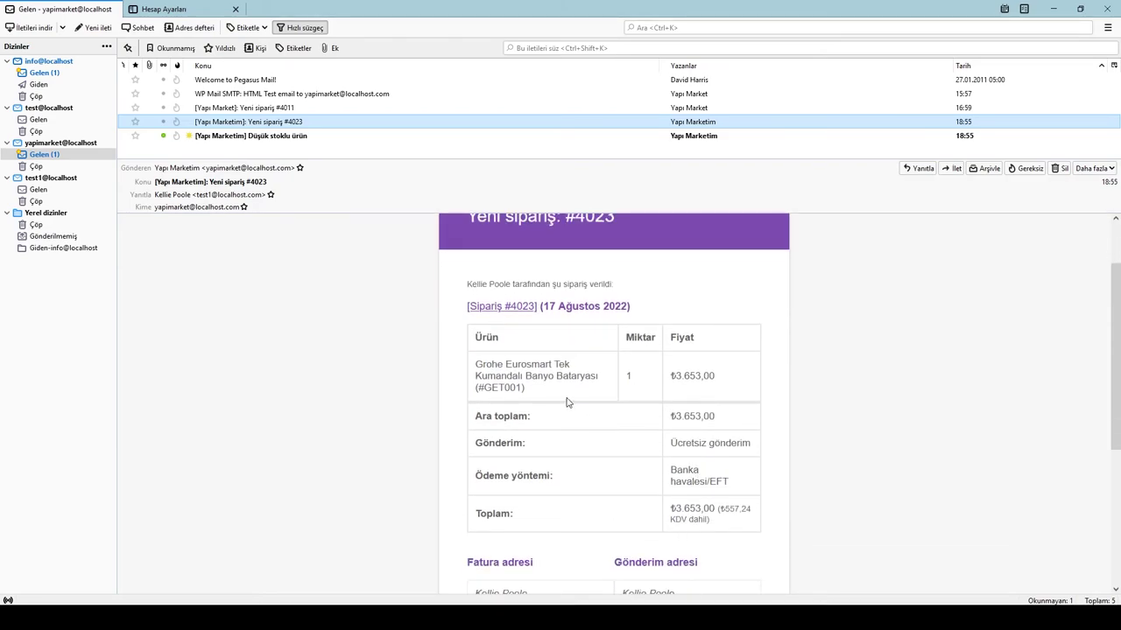
scroll(525, 341, "up", 2)
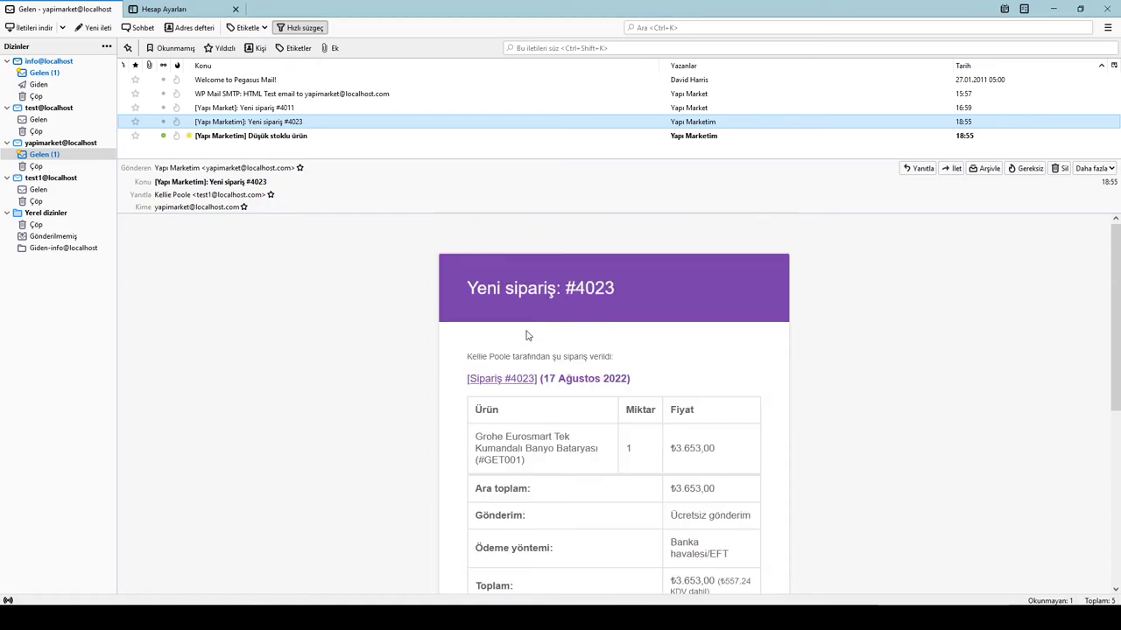
scroll(585, 395, "down", 7)
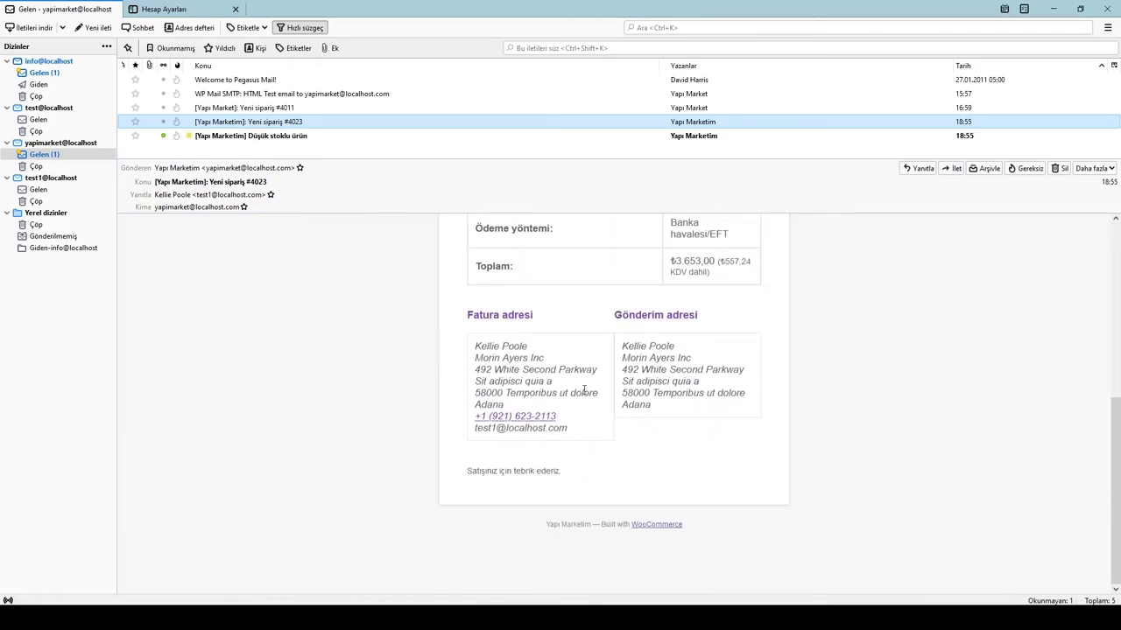
scroll(582, 395, "up", 4)
scroll(582, 394, "up", 3)
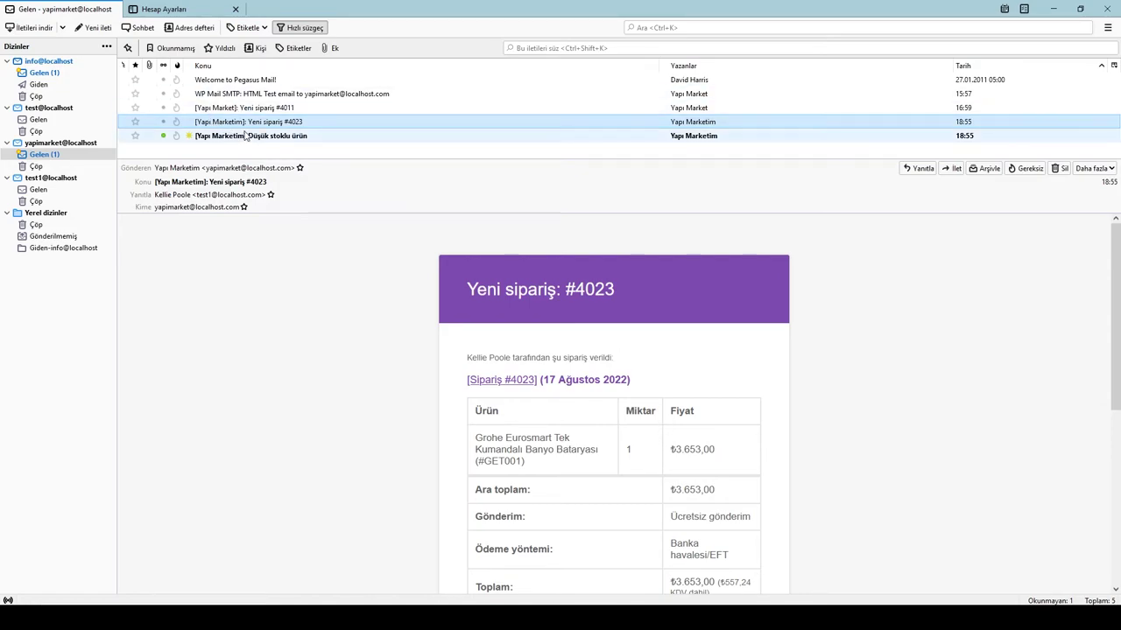
Step: In the test1@localhost inbox, recheck the confirmation email and select order number 4023
left_click(39, 189)
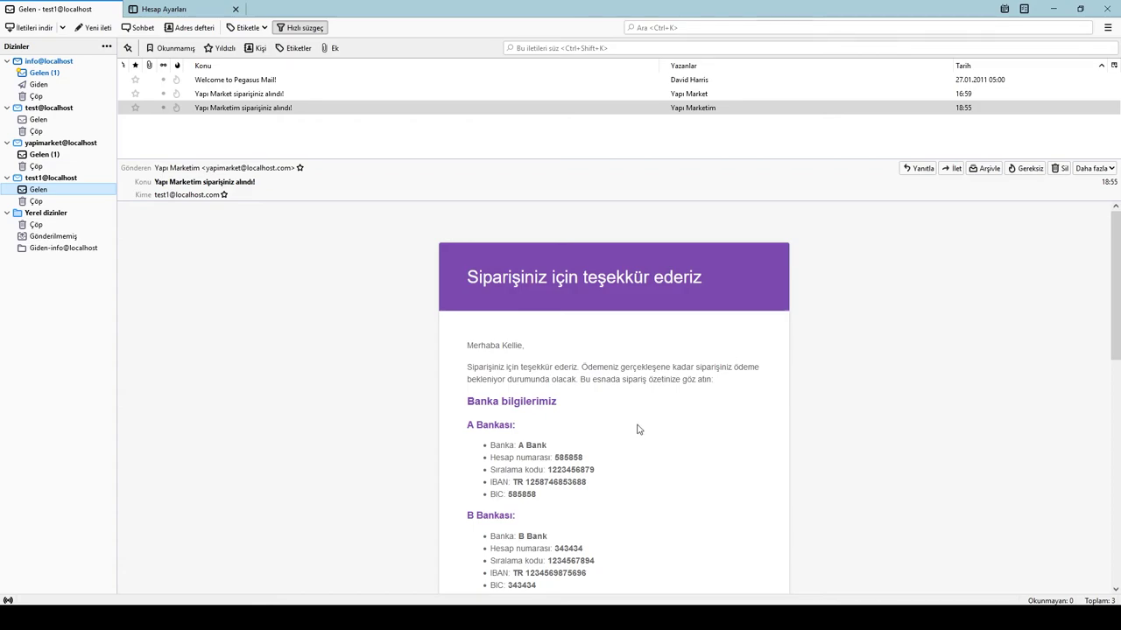
scroll(635, 429, "down", 5)
double_click(537, 308)
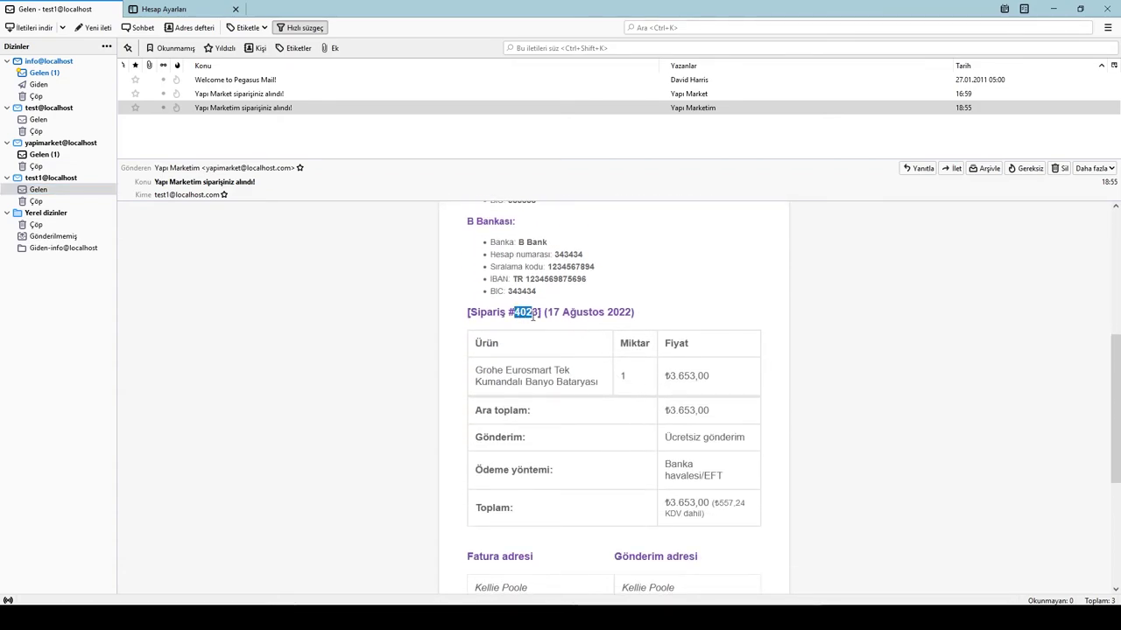
Step: Open the yapimarket@localhost 'Düşük stoklu ürün' alert about 2 Grohe Eurosmart mixers left
left_click(39, 155)
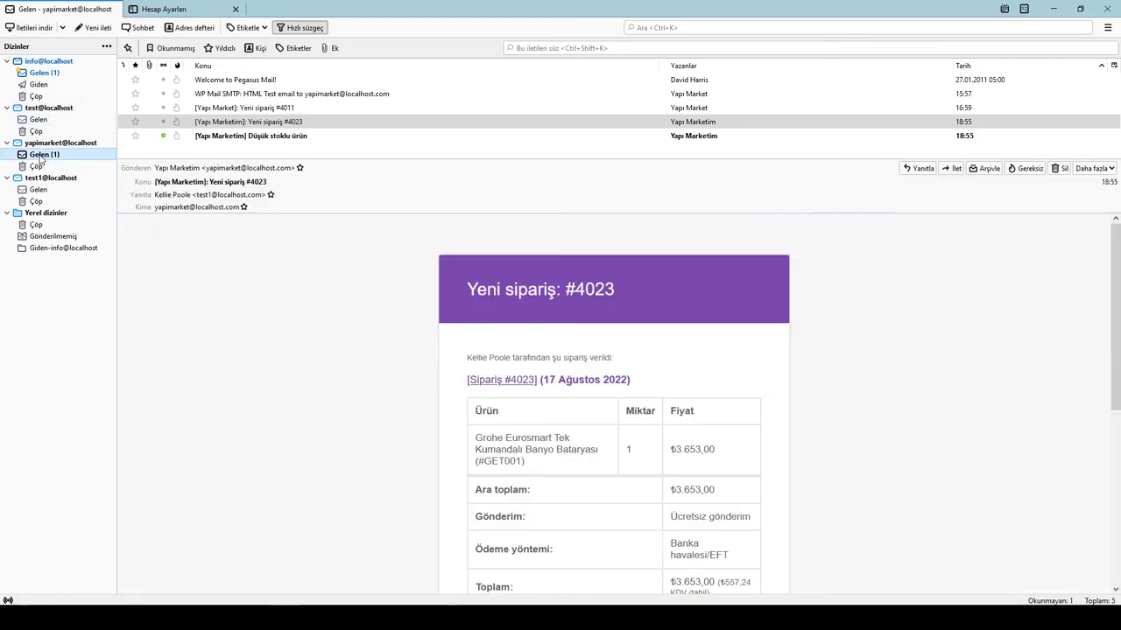
left_click(238, 137)
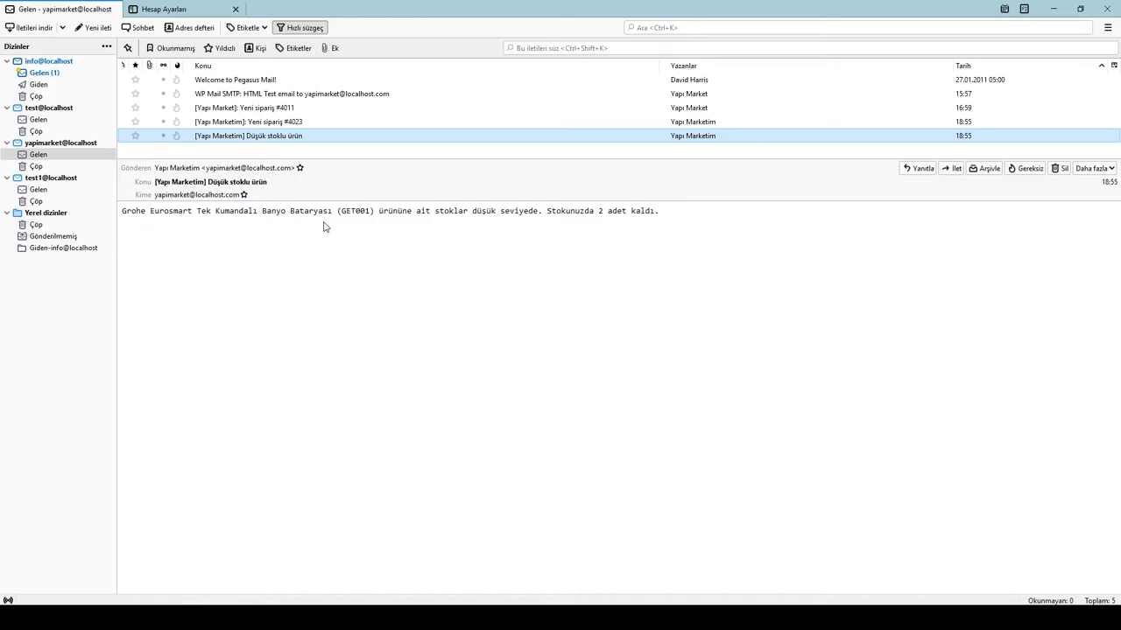
left_click(663, 224)
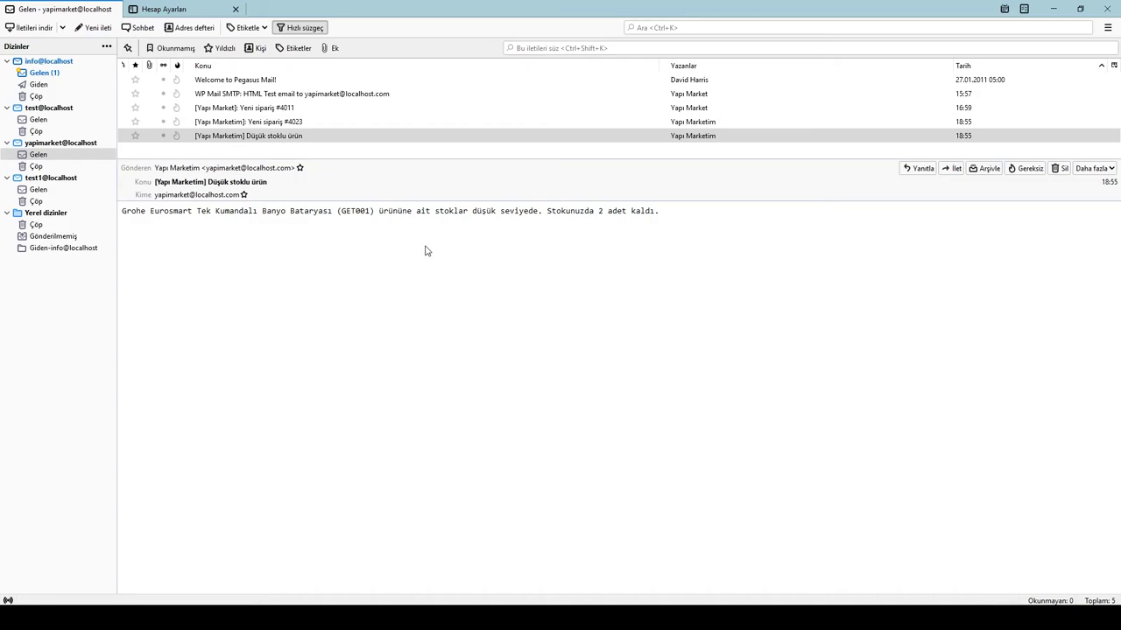
Step: Minimize Thunderbird and close the incognito browser window
left_click(1051, 8)
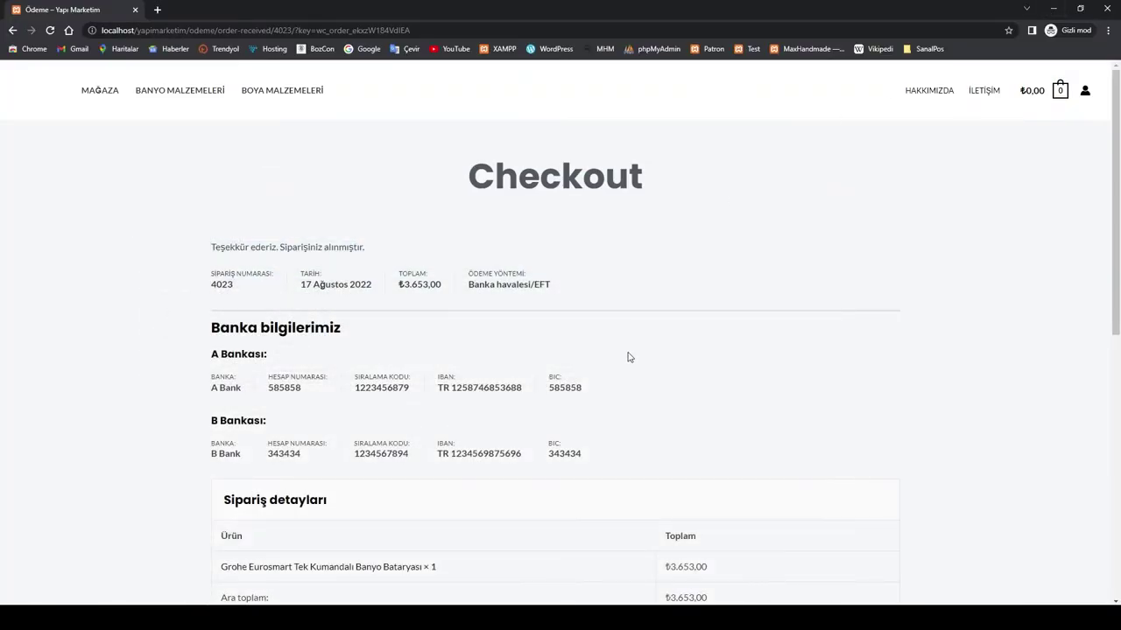
scroll(733, 271, "down", 3)
scroll(718, 201, "up", 3)
left_click(1108, 10)
scroll(601, 323, "up", 2)
scroll(631, 315, "down", 10)
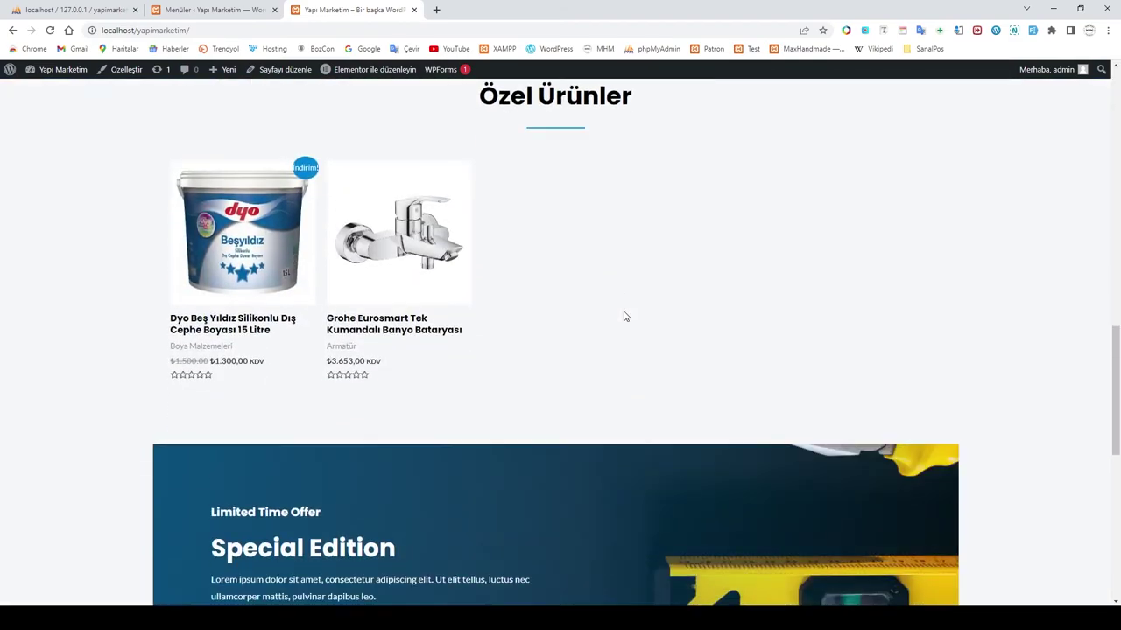
Step: Add the Dyo Beş Yıldız 15 litre paint to the cart and proceed to checkout
left_click(235, 245)
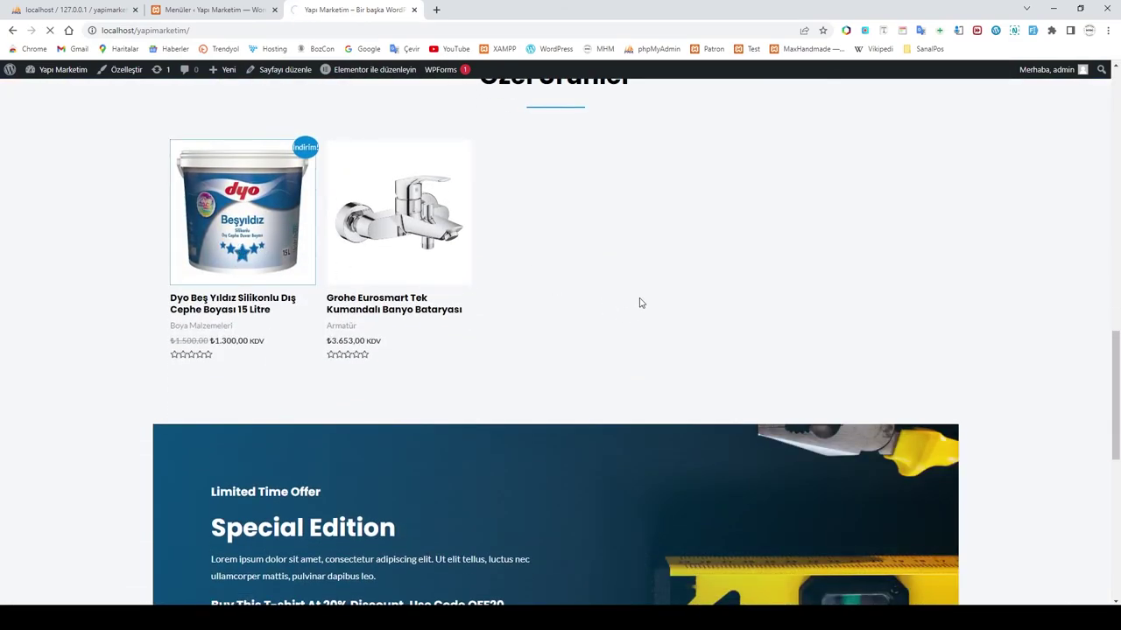
left_click(702, 379)
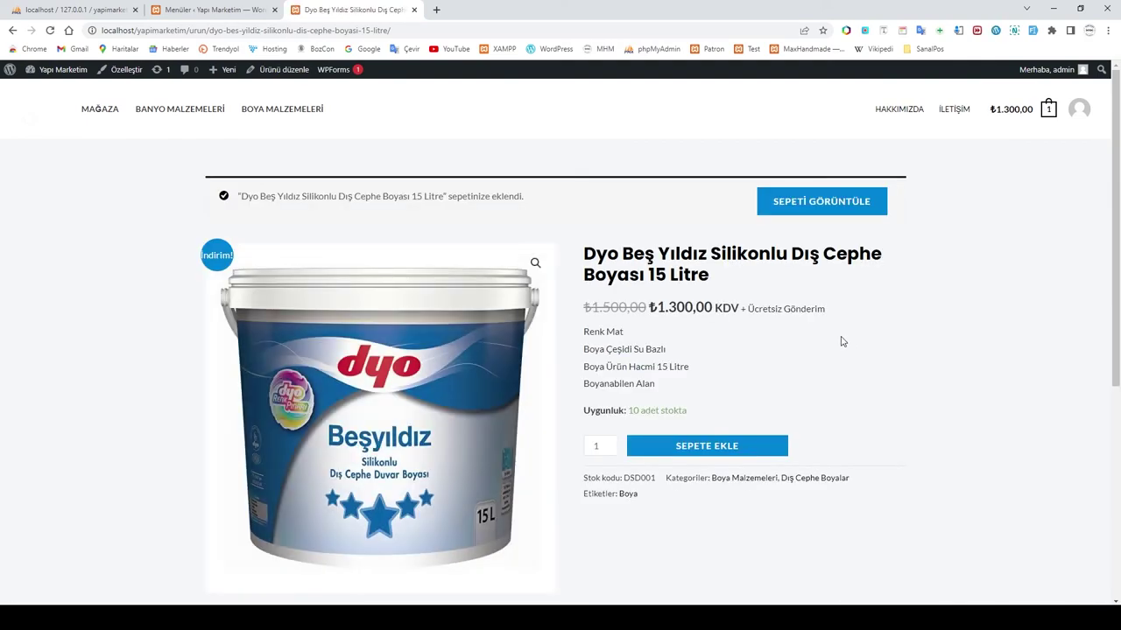
scroll(840, 342, "down", 1)
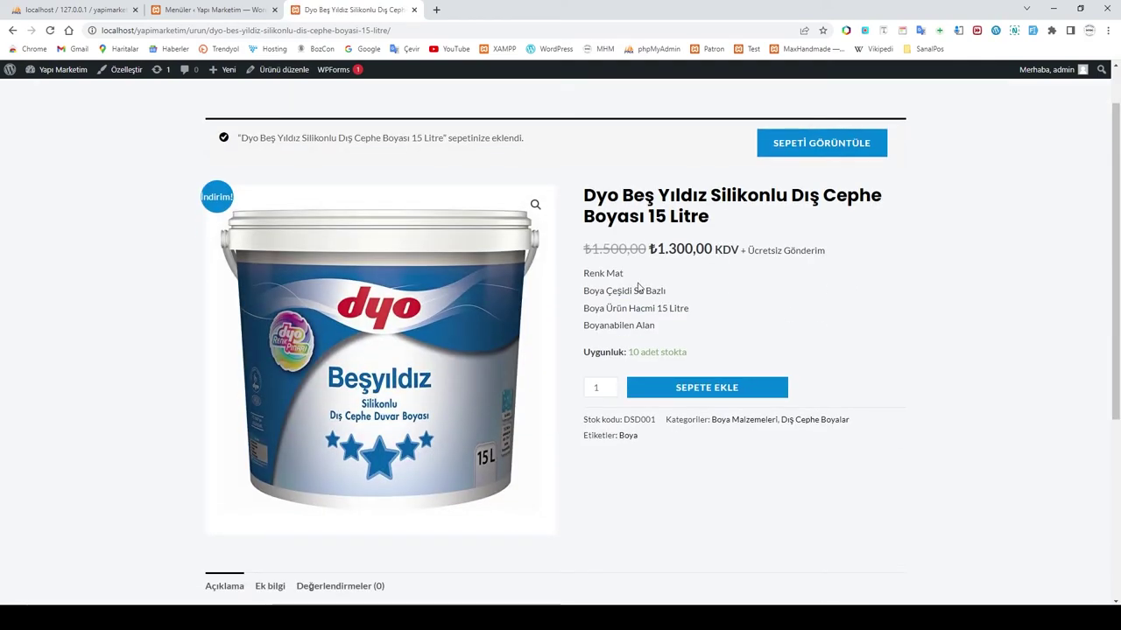
left_click(816, 151)
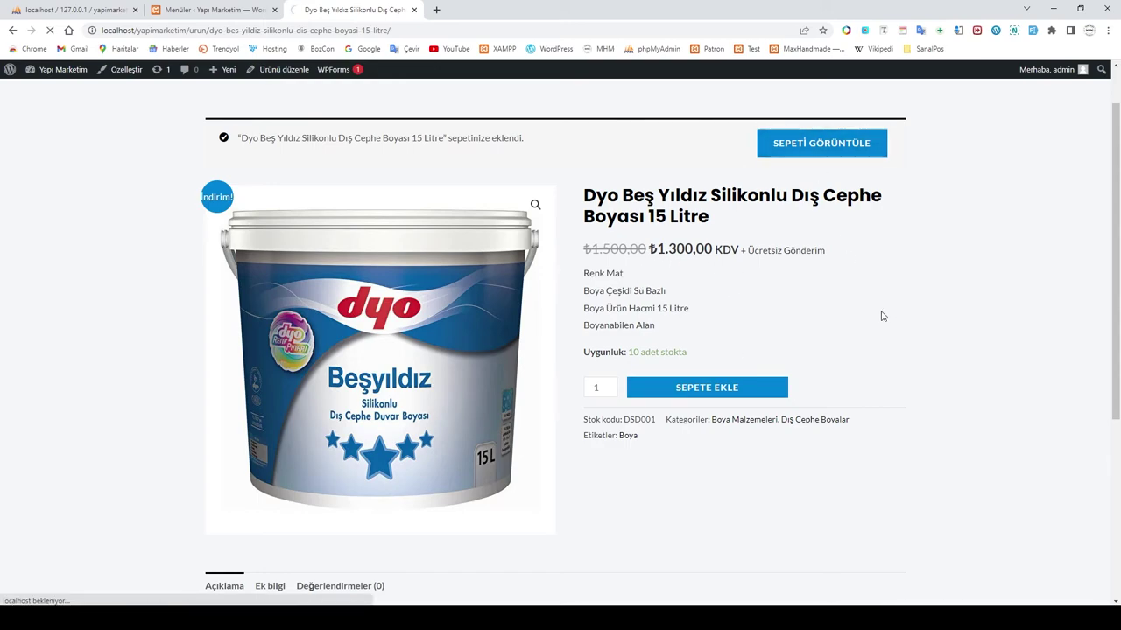
scroll(925, 328, "down", 2)
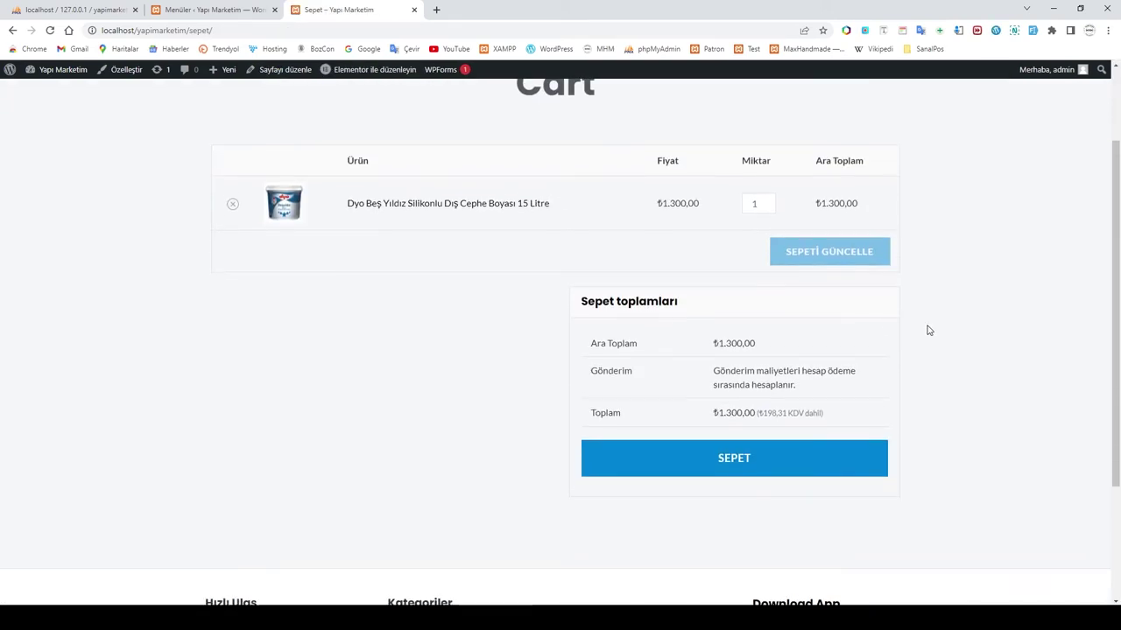
left_click(732, 456)
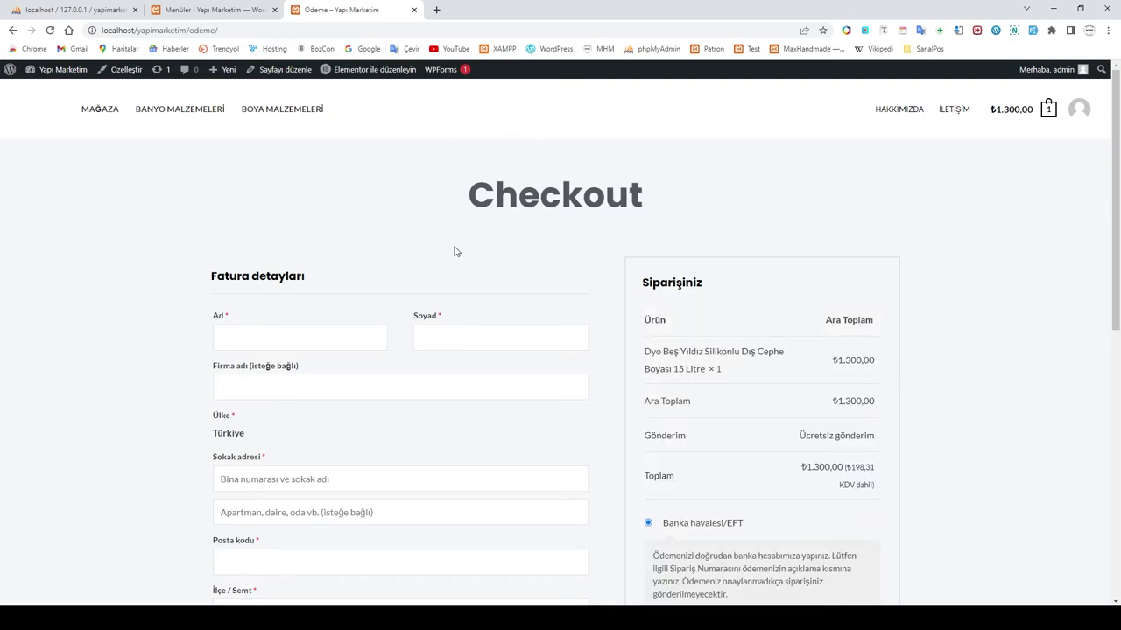
Step: Compare the totals for Kapıda ödeme, Banka havalesi/EFT and PayTR card payment
scroll(805, 373, "down", 3)
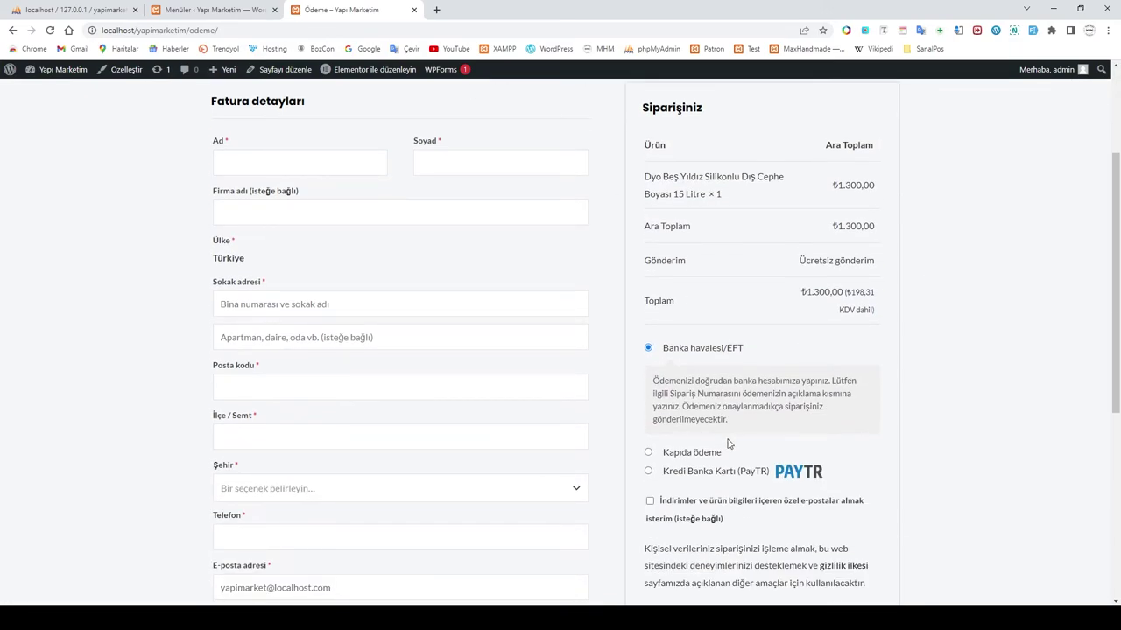
left_click(679, 454)
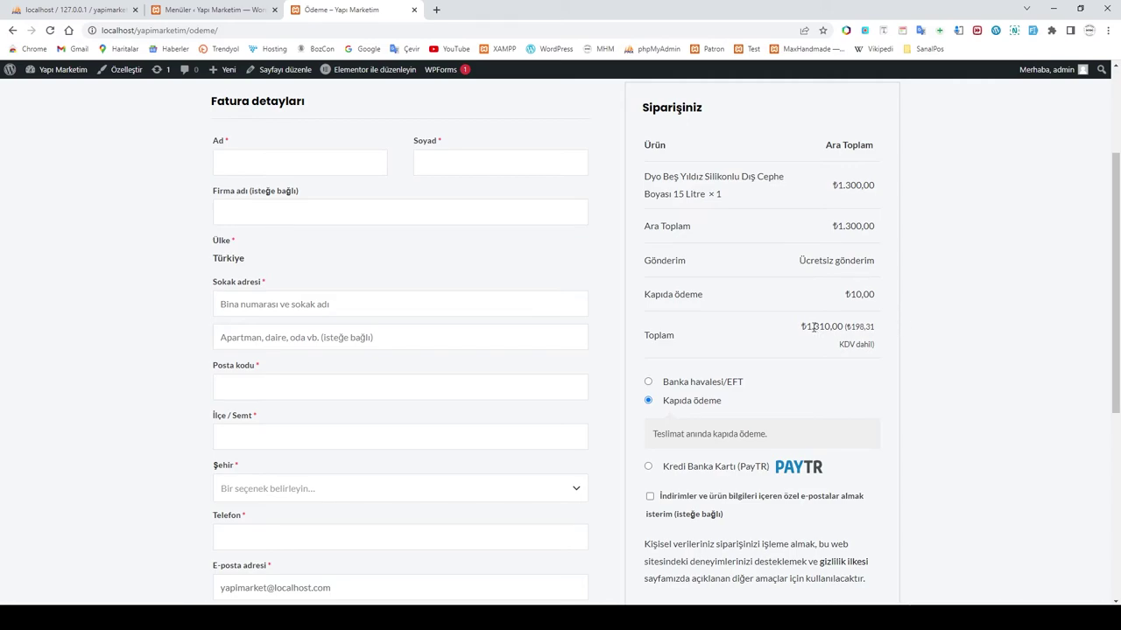
left_click_drag(808, 326, 840, 329)
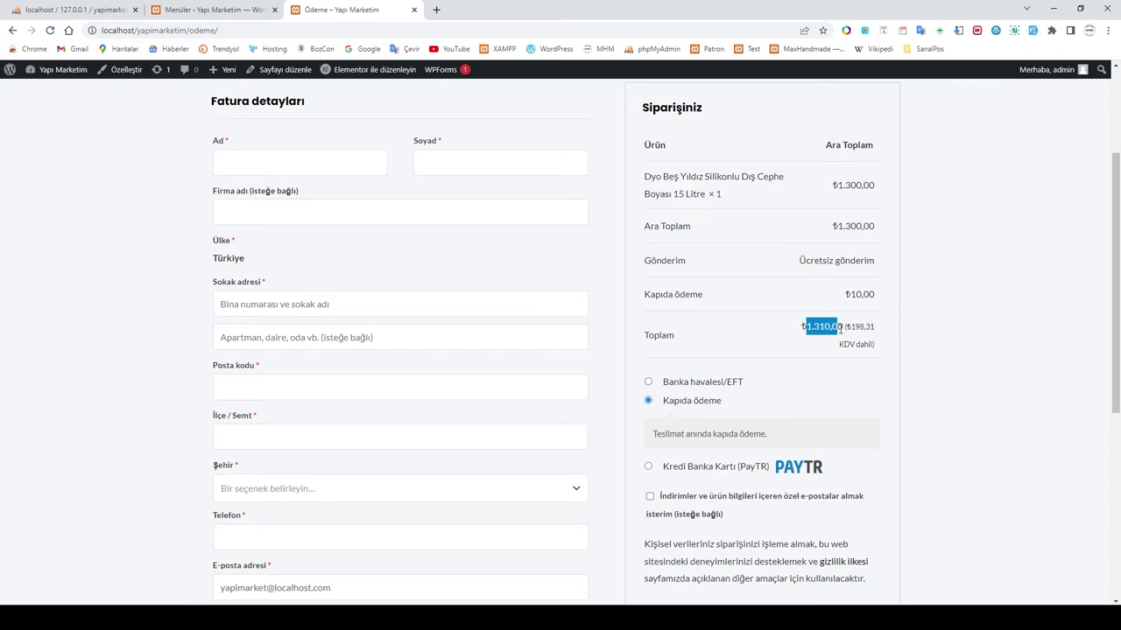
left_click(648, 382)
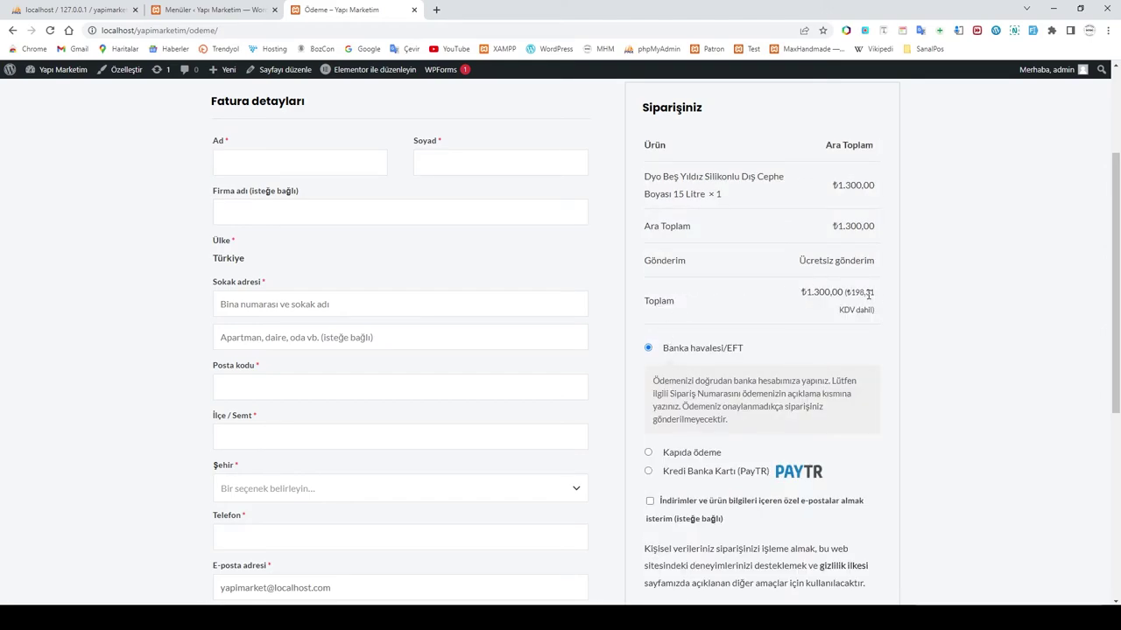
left_click(648, 471)
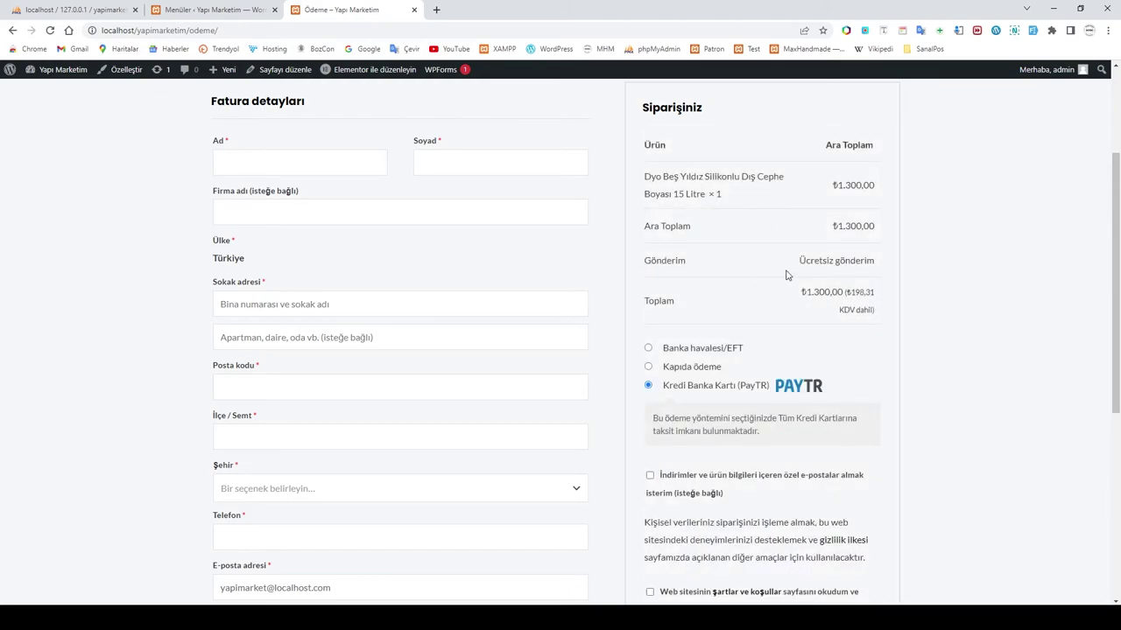
left_click_drag(796, 267, 885, 268)
left_click(886, 268)
Step: Select Kapıda ödeme and confirm the ₺10,00 fee brings the total to ₺1.310,00
left_click(650, 368)
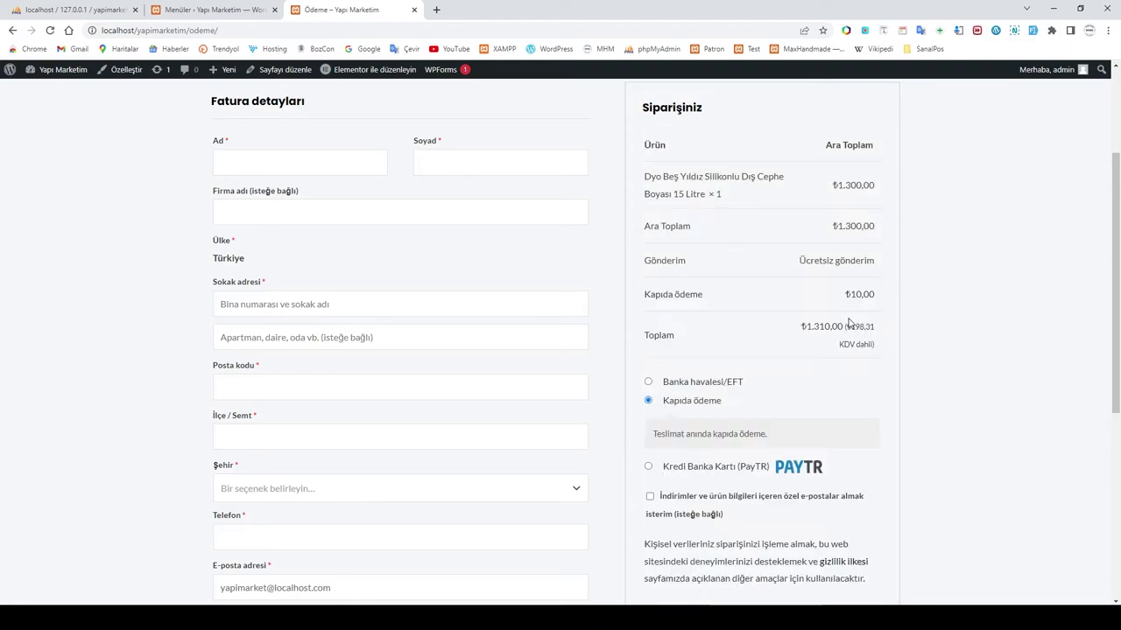
left_click_drag(846, 295, 876, 294)
left_click(832, 298)
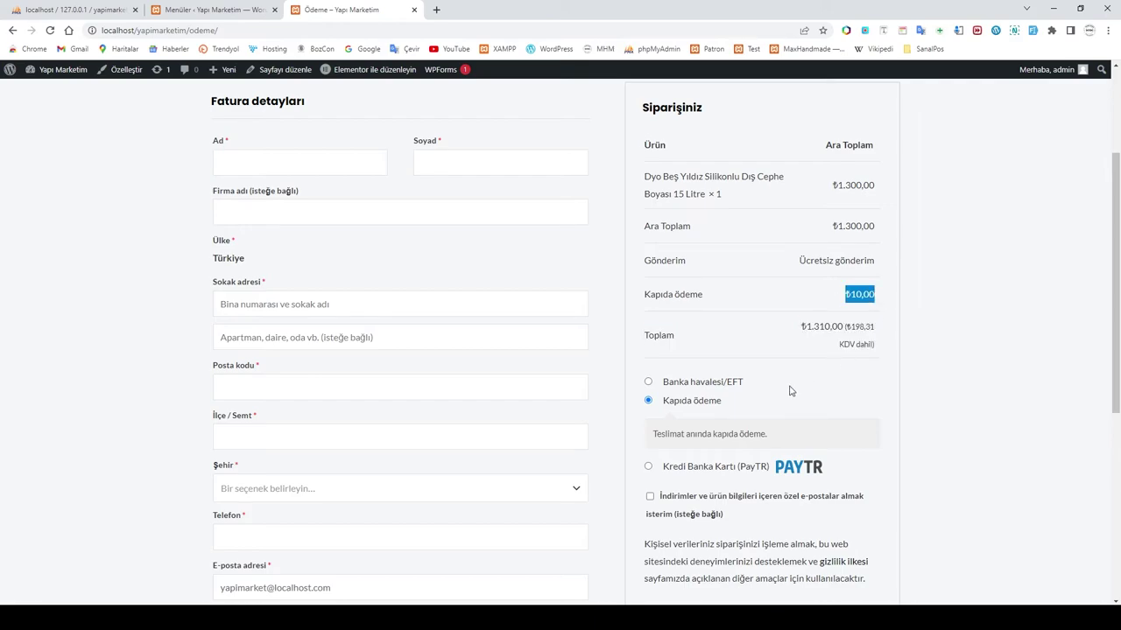
scroll(791, 390, "down", 1)
scroll(790, 391, "up", 3)
scroll(788, 389, "down", 2)
scroll(787, 387, "down", 1)
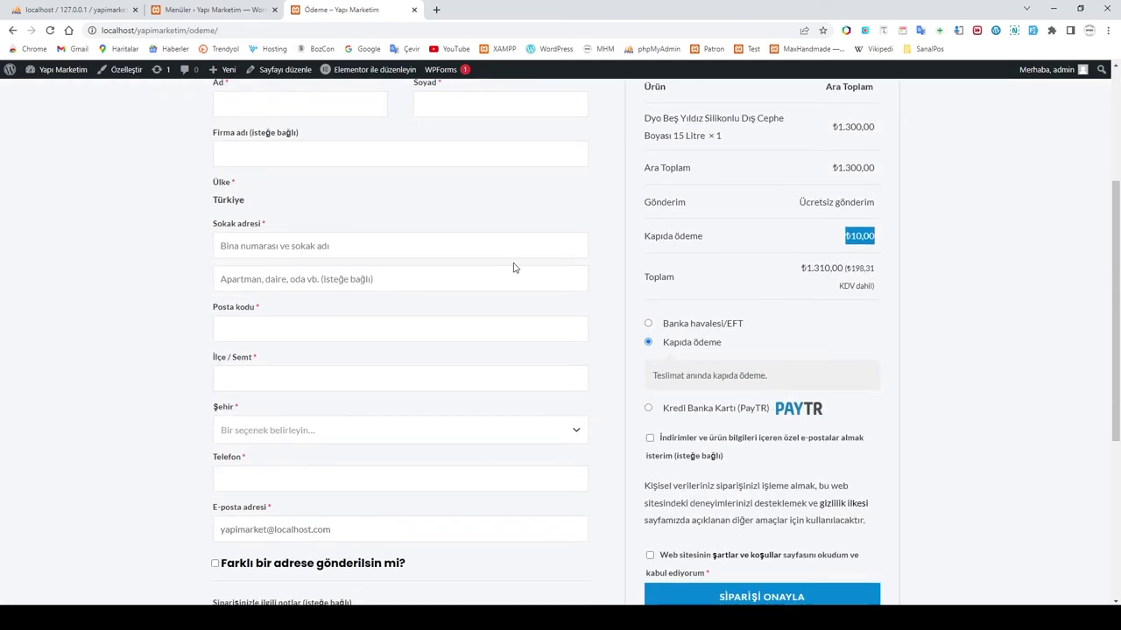
scroll(372, 231, "up", 3)
Step: Auto-fill the billing fields with test data and select Kapıda ödeme as payment
left_click(256, 336)
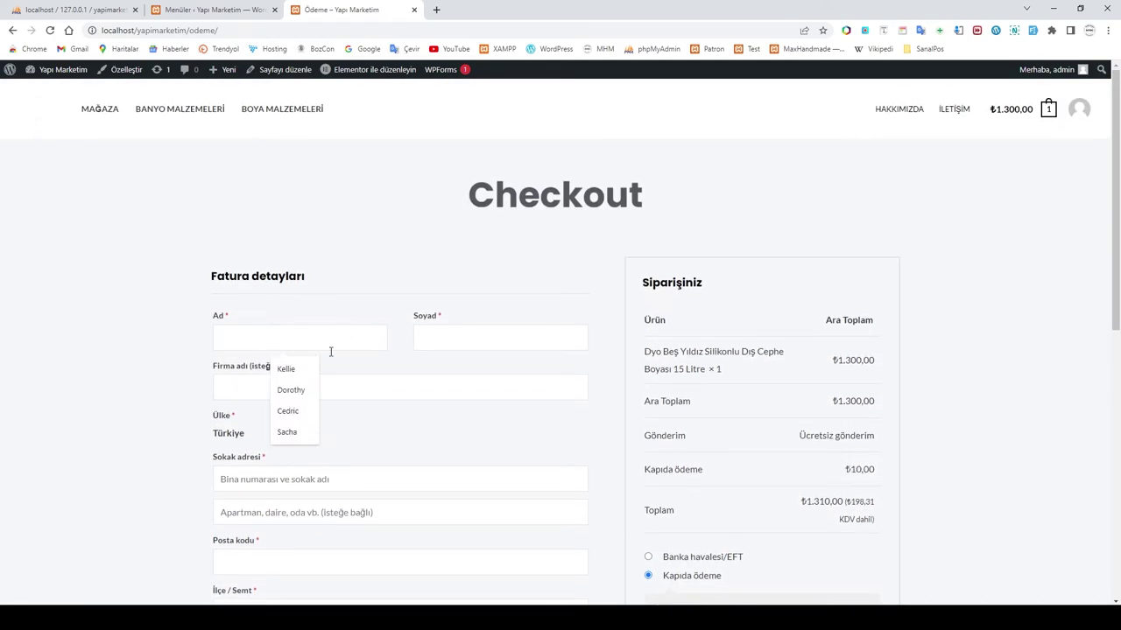
left_click(1033, 30)
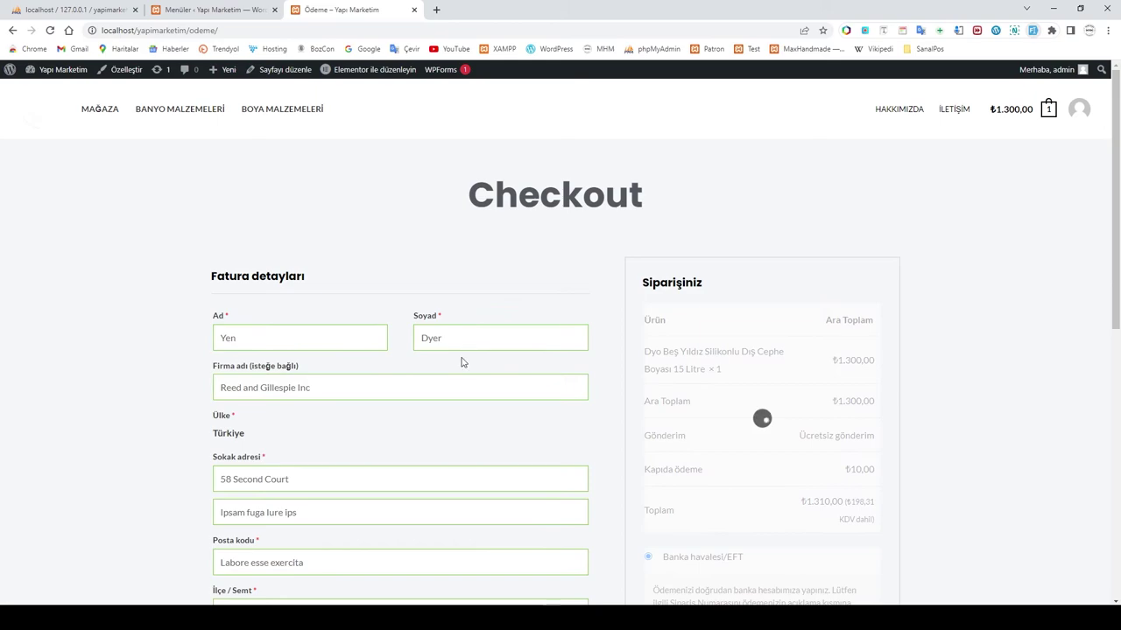
scroll(463, 361, "down", 1)
scroll(461, 358, "down", 1)
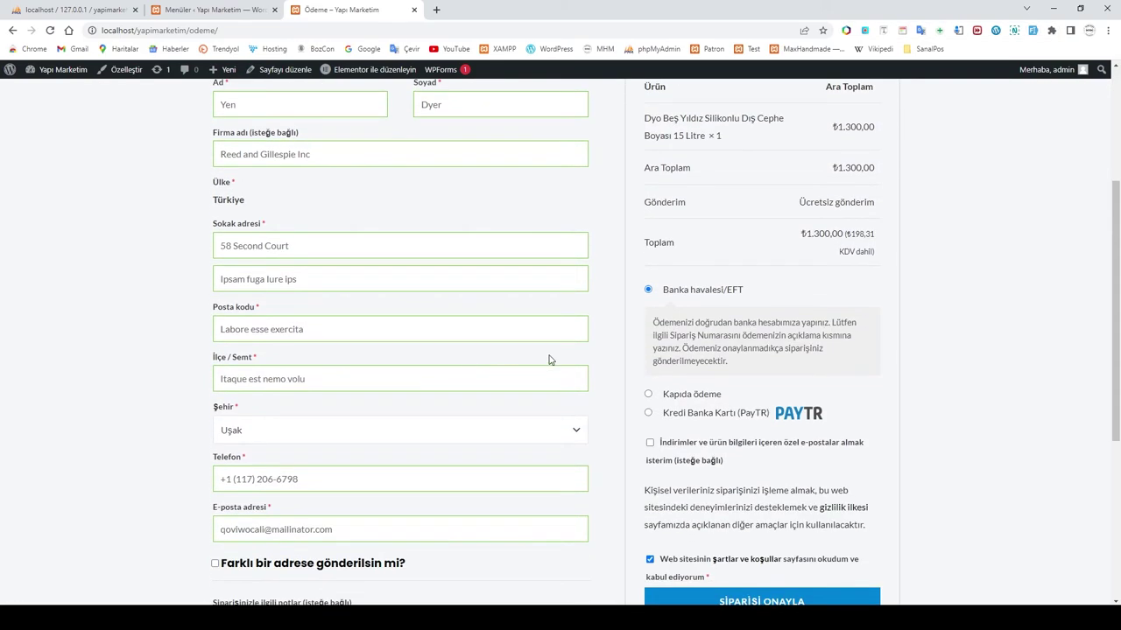
left_click(649, 395)
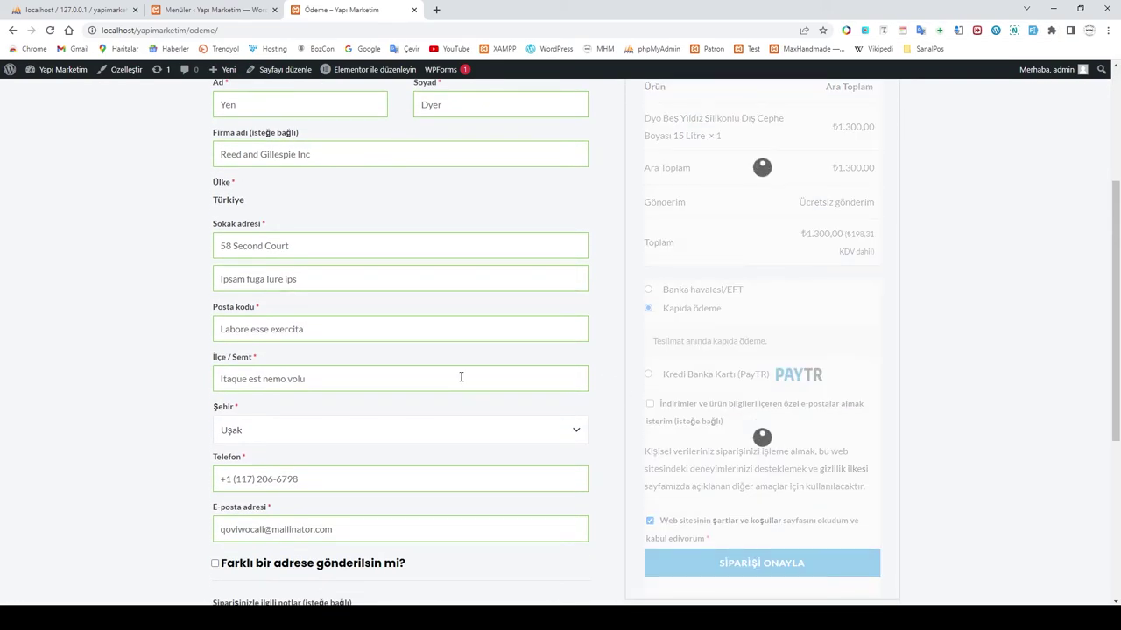
Step: Replace the order note text with 'teşekkürler'
scroll(461, 377, "down", 2)
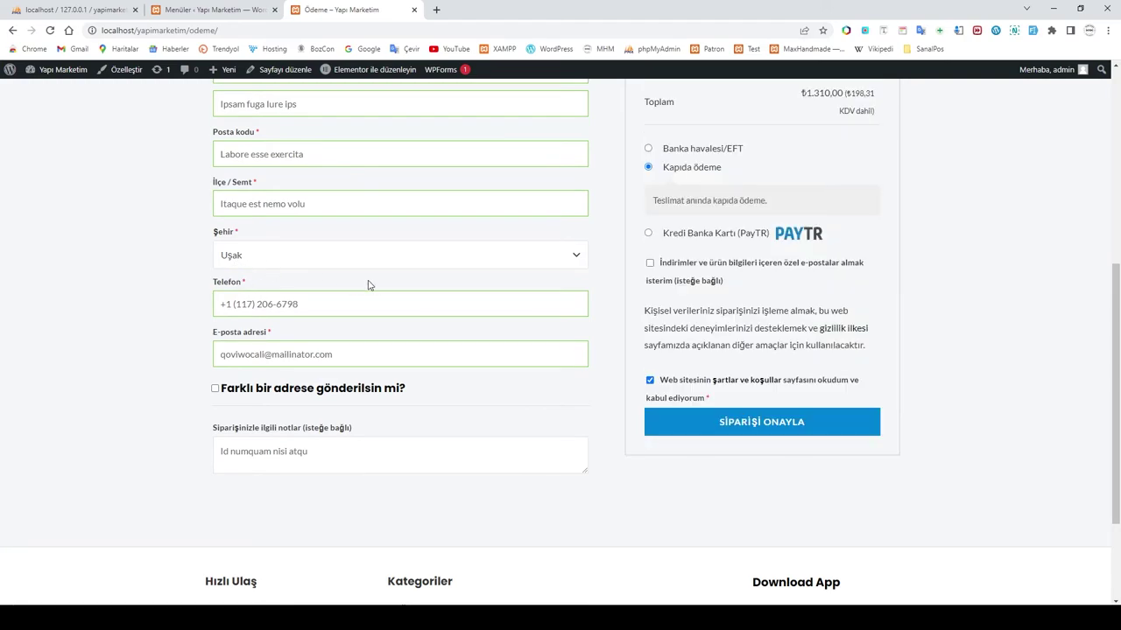
left_click_drag(323, 455, 161, 456)
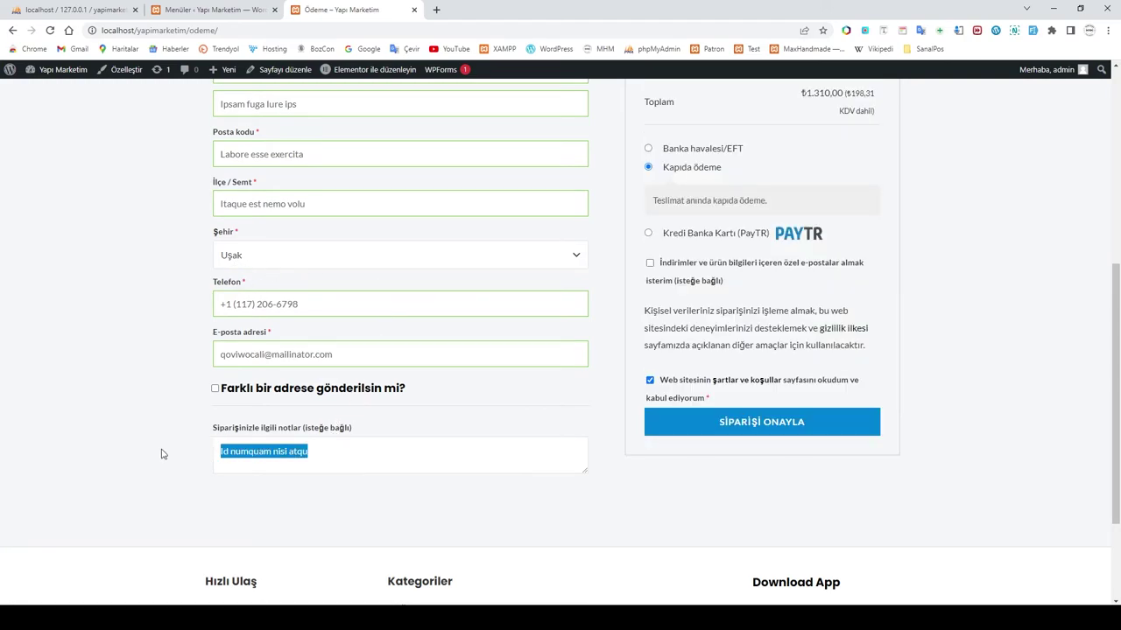
type("teşekkürler")
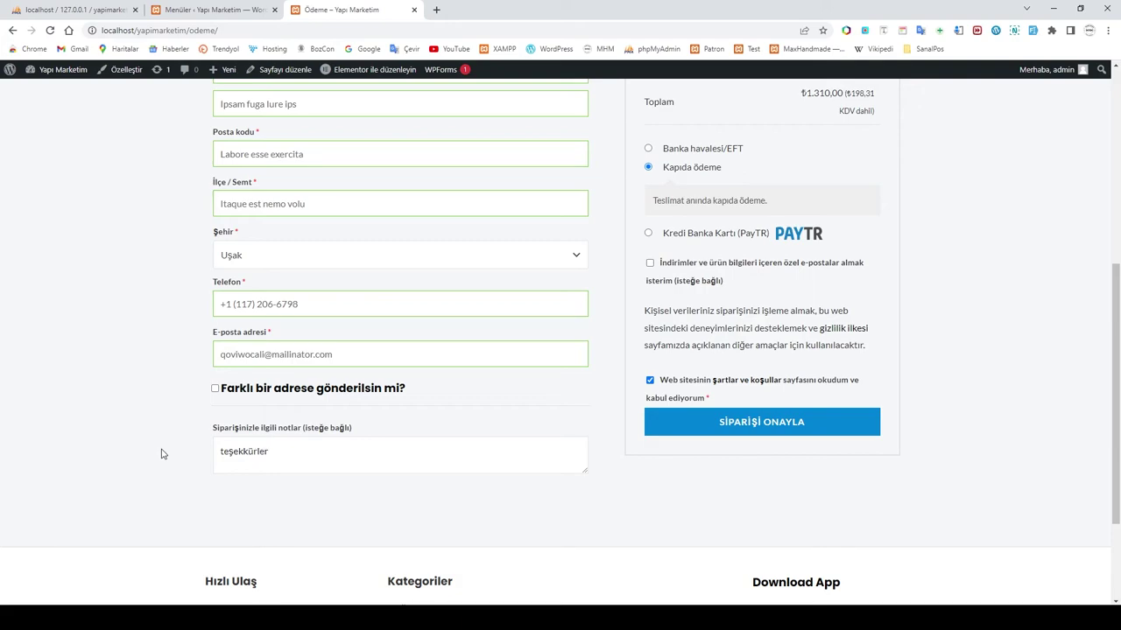
scroll(161, 454, "up", 2)
scroll(363, 453, "up", 1)
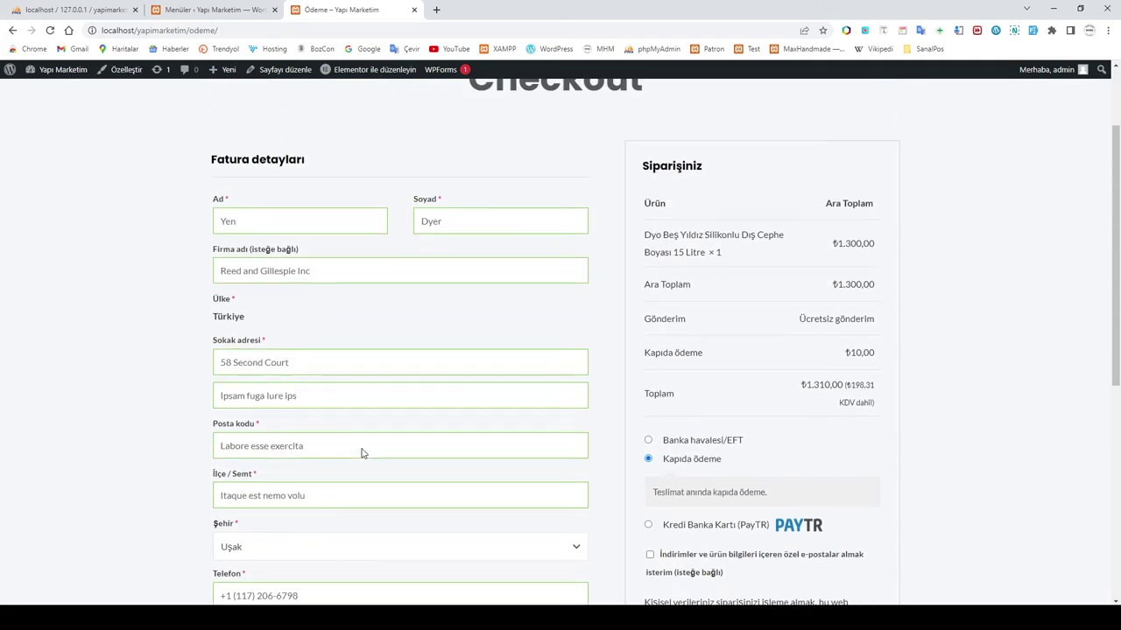
scroll(361, 453, "down", 3)
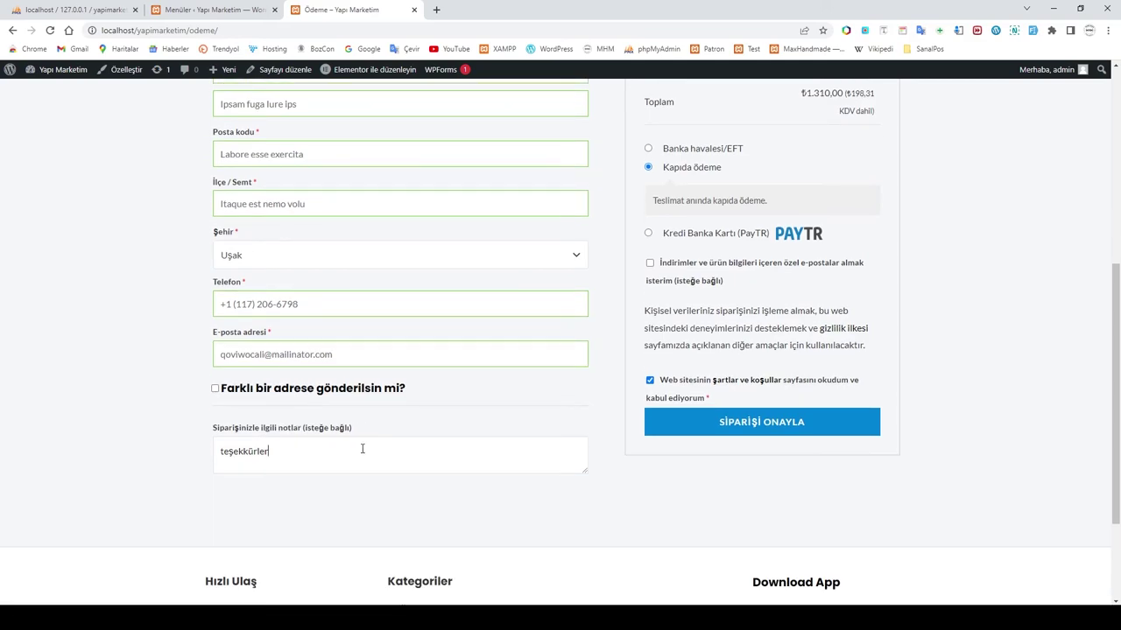
scroll(525, 445, "up", 1)
scroll(520, 443, "down", 1)
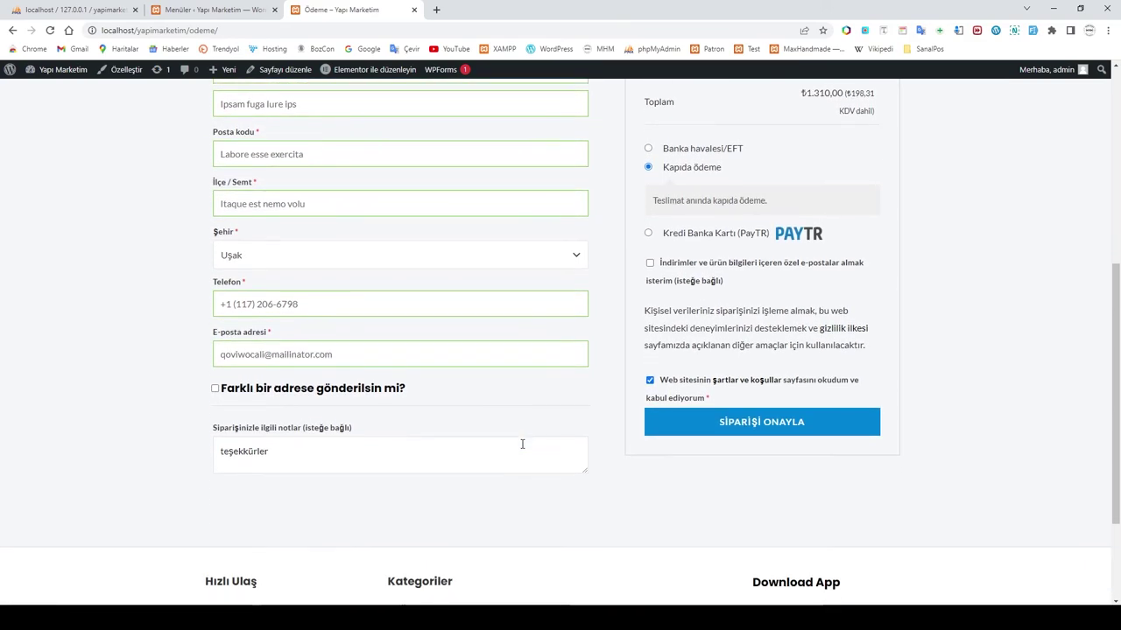
scroll(753, 411, "up", 1)
scroll(771, 416, "down", 1)
Step: Place the order and review the order-received page showing cash on delivery
left_click(763, 429)
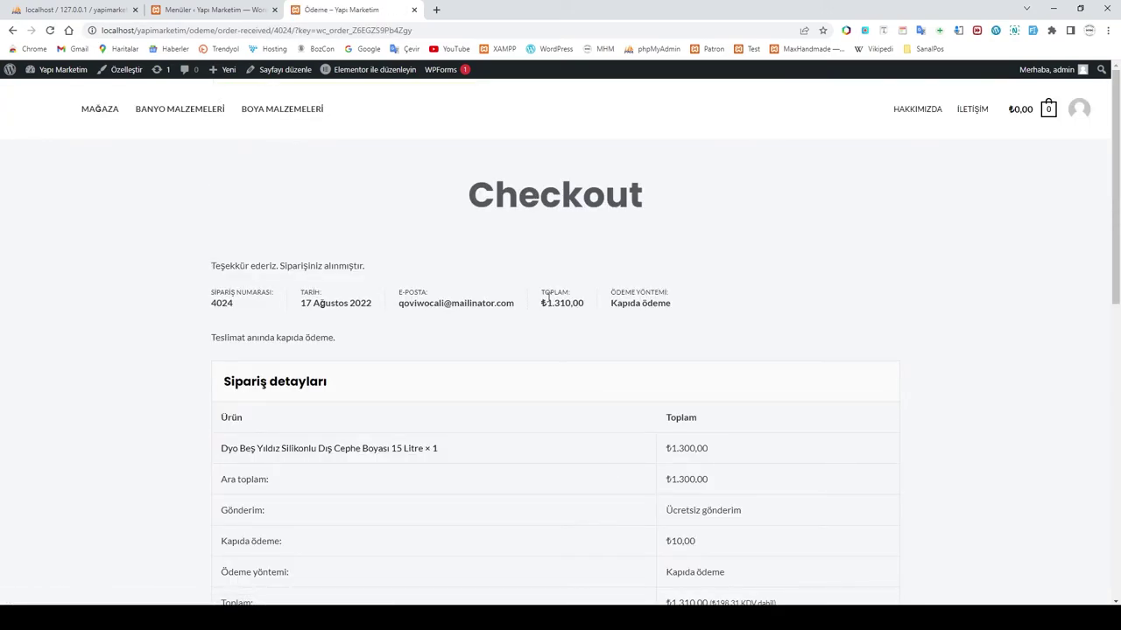
scroll(551, 325, "down", 5)
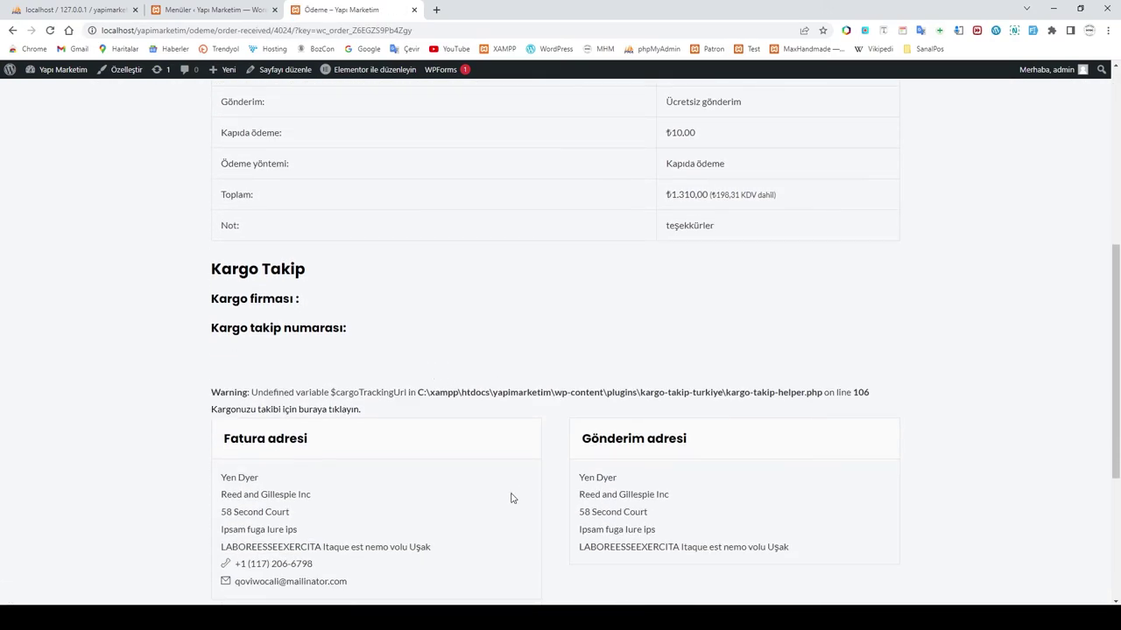
scroll(513, 495, "up", 3)
left_click_drag(611, 186, 668, 227)
left_click(718, 425)
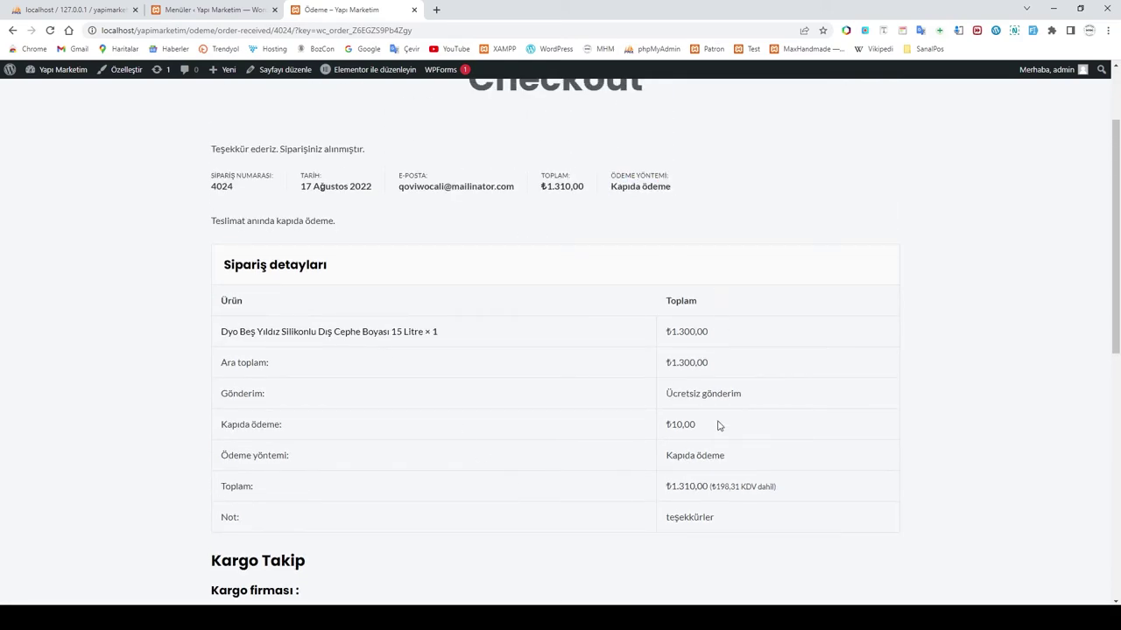
scroll(703, 488, "down", 2)
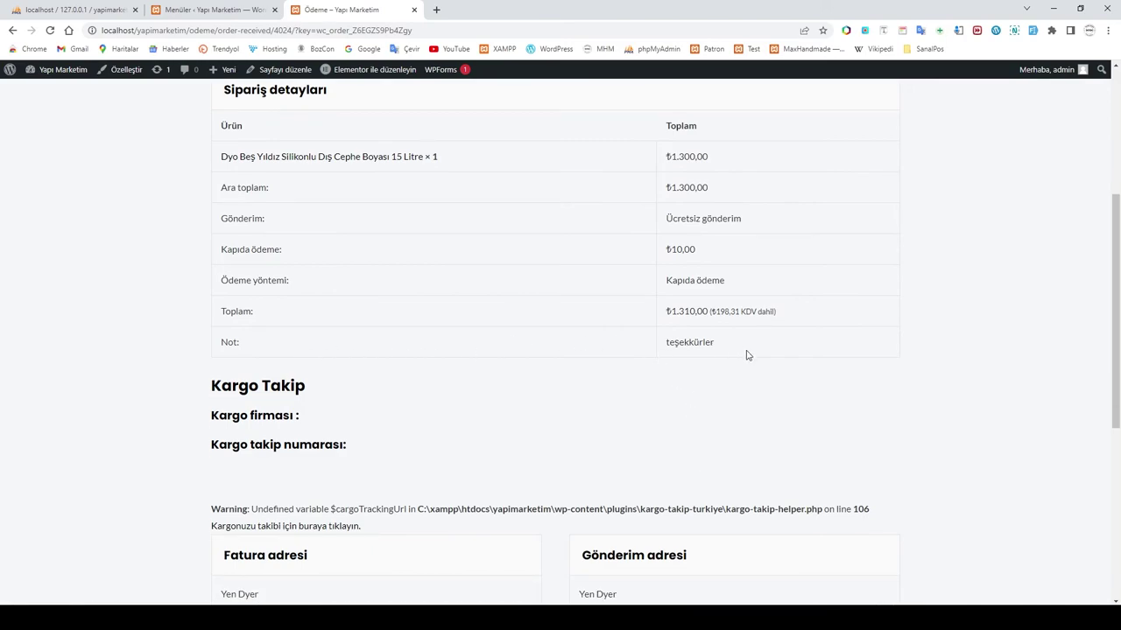
scroll(744, 356, "down", 1)
scroll(724, 358, "up", 1)
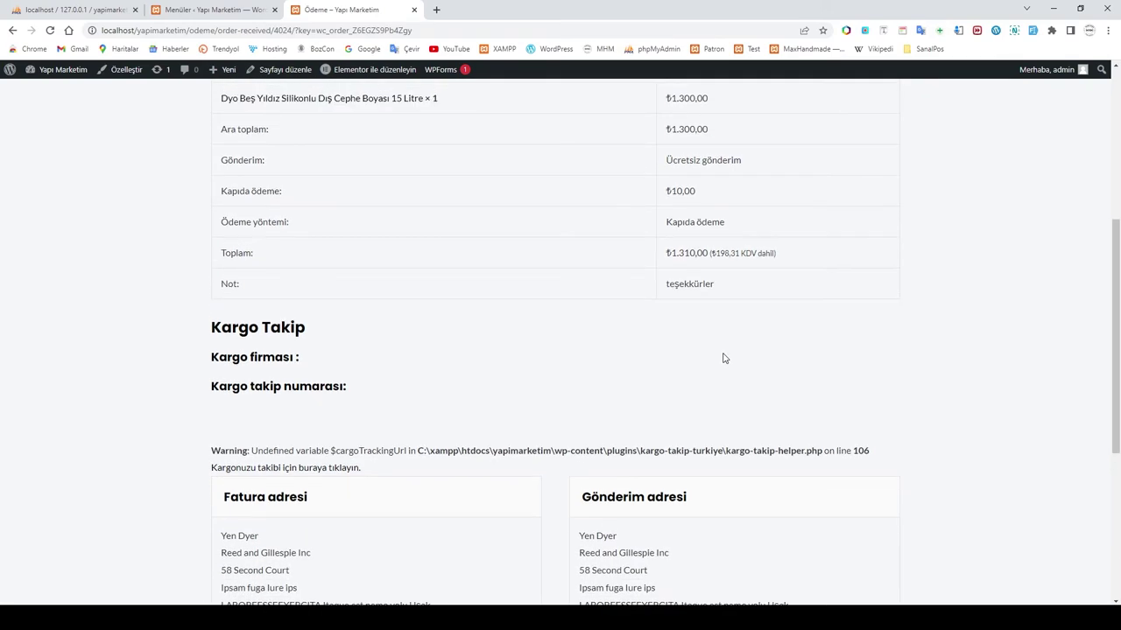
scroll(724, 358, "down", 3)
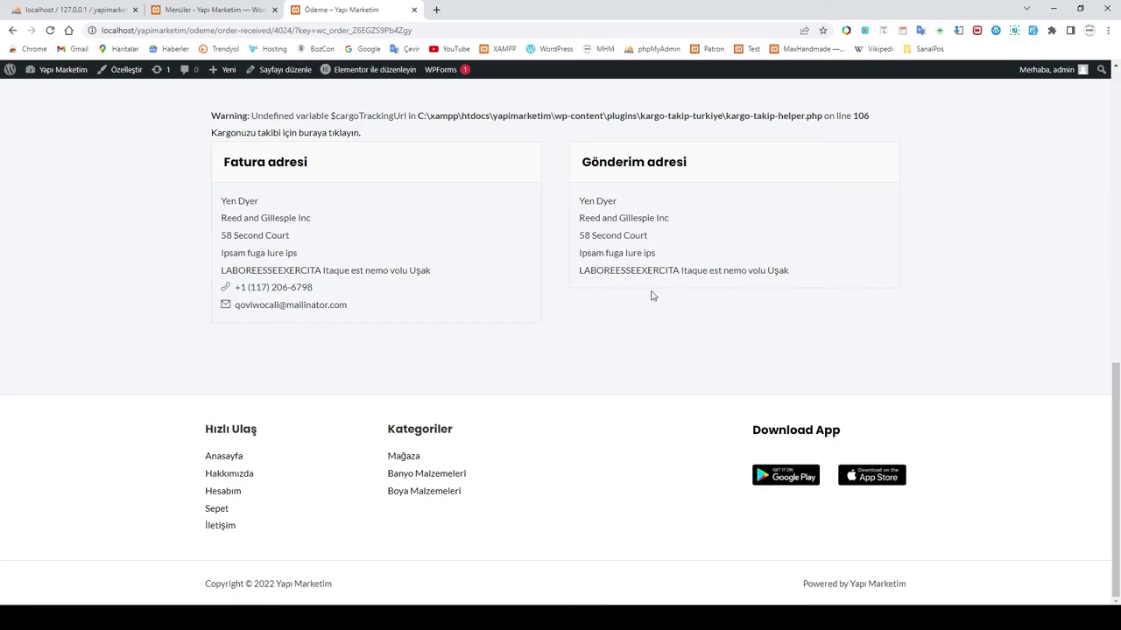
scroll(636, 313, "up", 1)
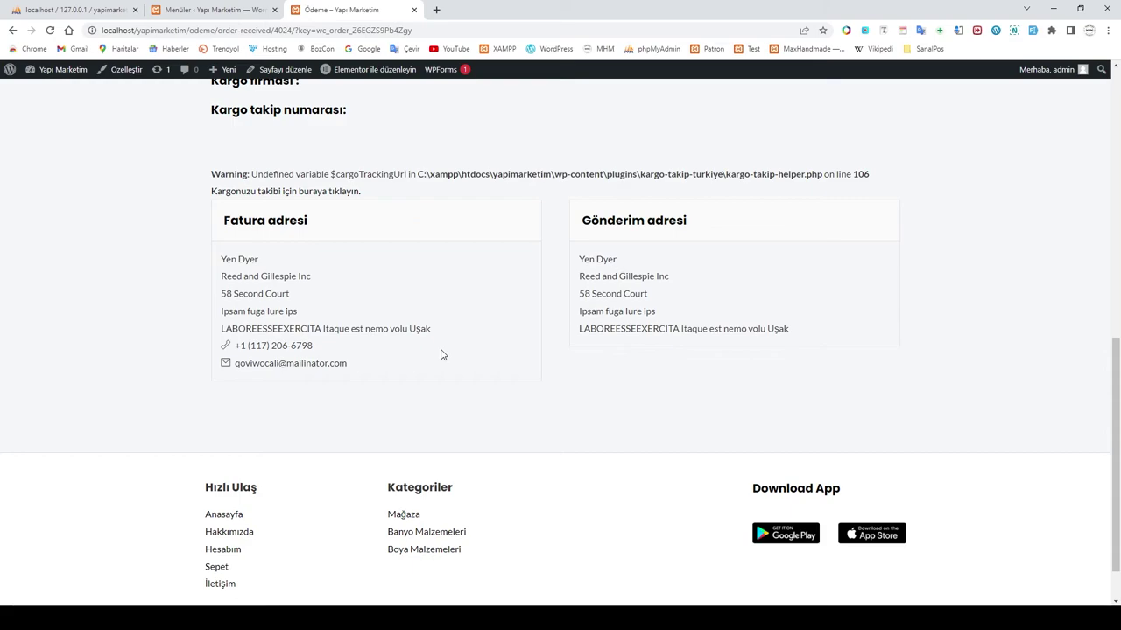
scroll(324, 296, "up", 3)
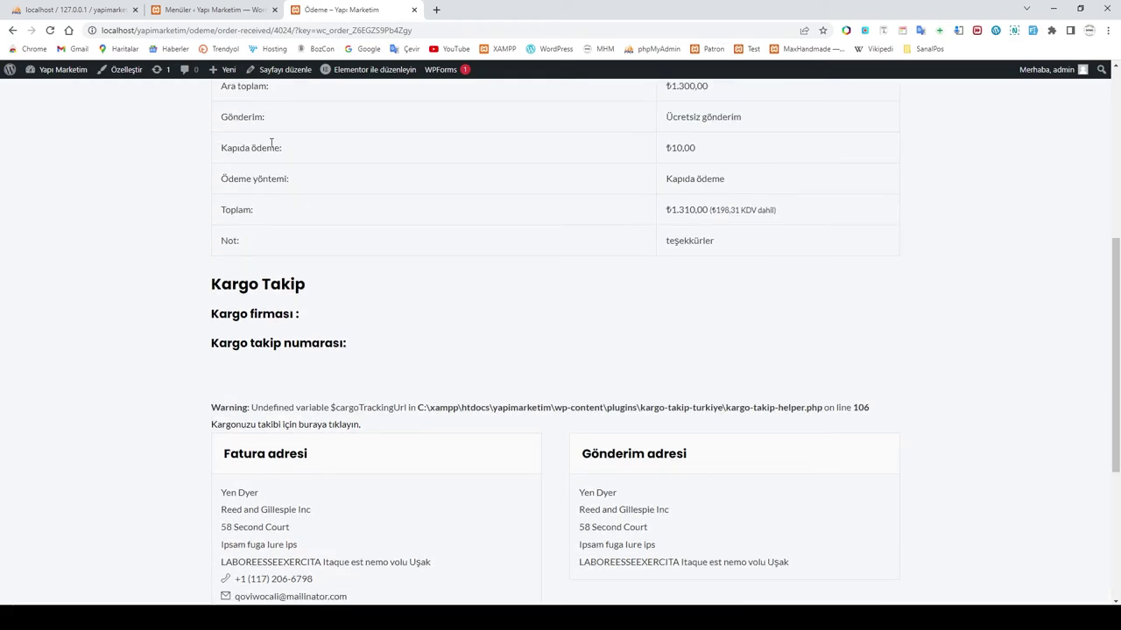
Step: Return to the WordPress admin and go to WooCommerce > Ayarlar
left_click(201, 9)
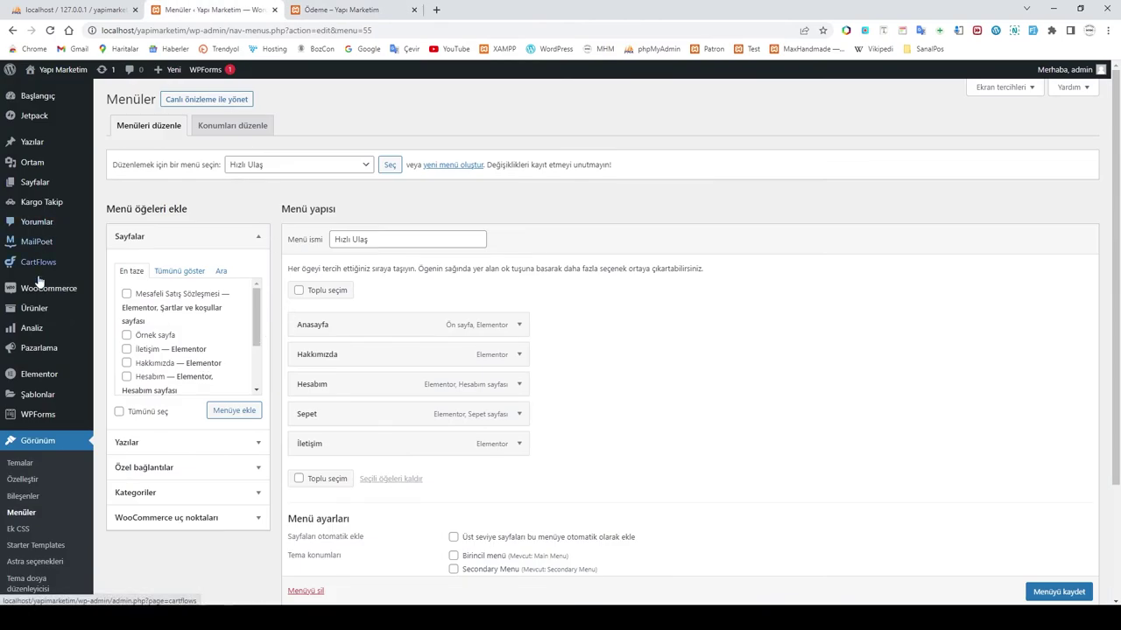
mouse_move(53, 289)
left_click(124, 374)
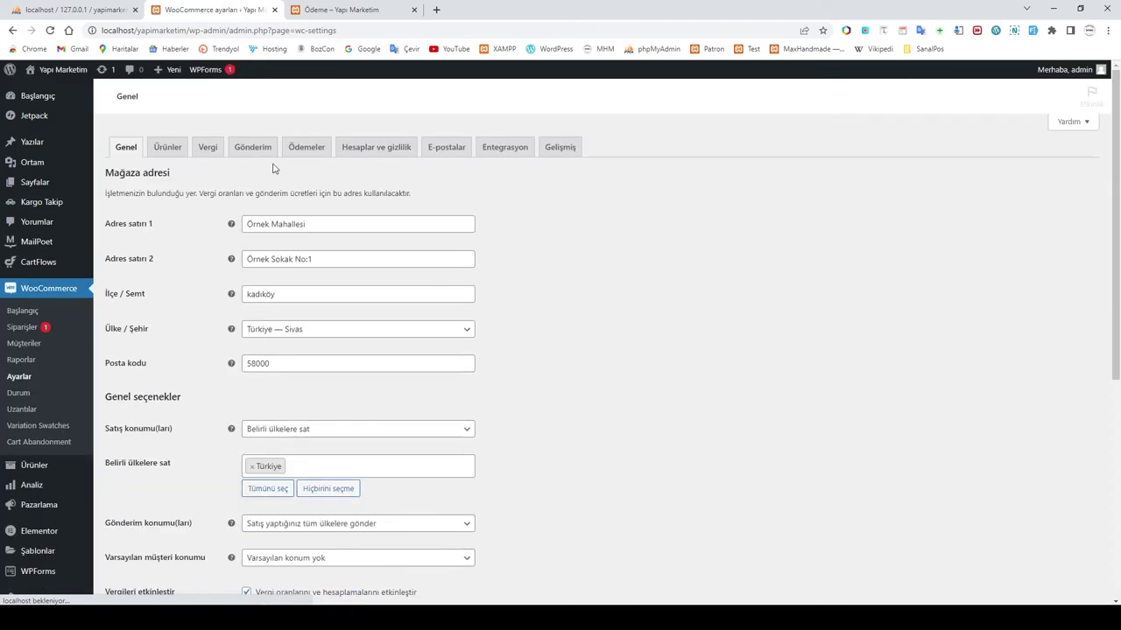
Step: Look through the general and product settings, then open Gönderim with the Türkiye shipping zone
left_click(243, 151)
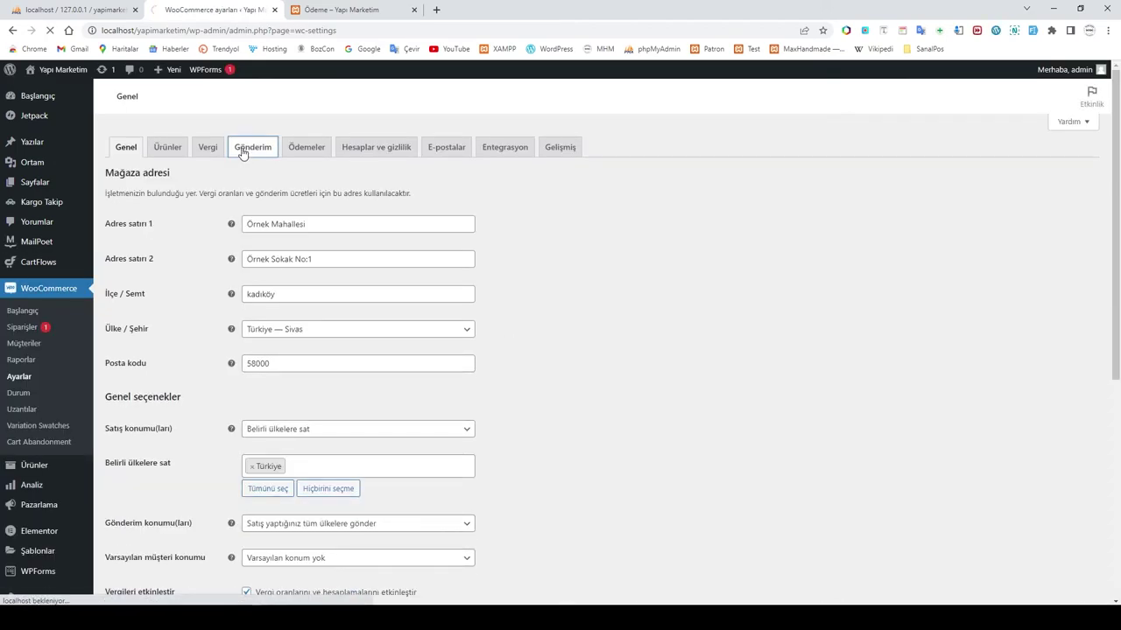
left_click(136, 156)
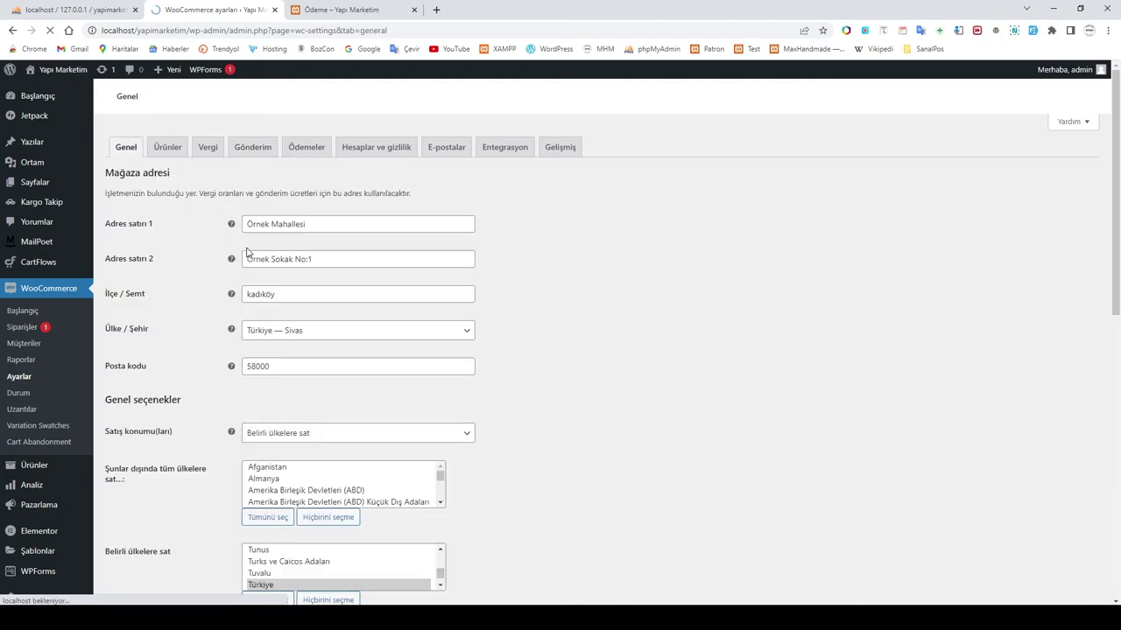
scroll(348, 315, "down", 3)
scroll(349, 315, "down", 2)
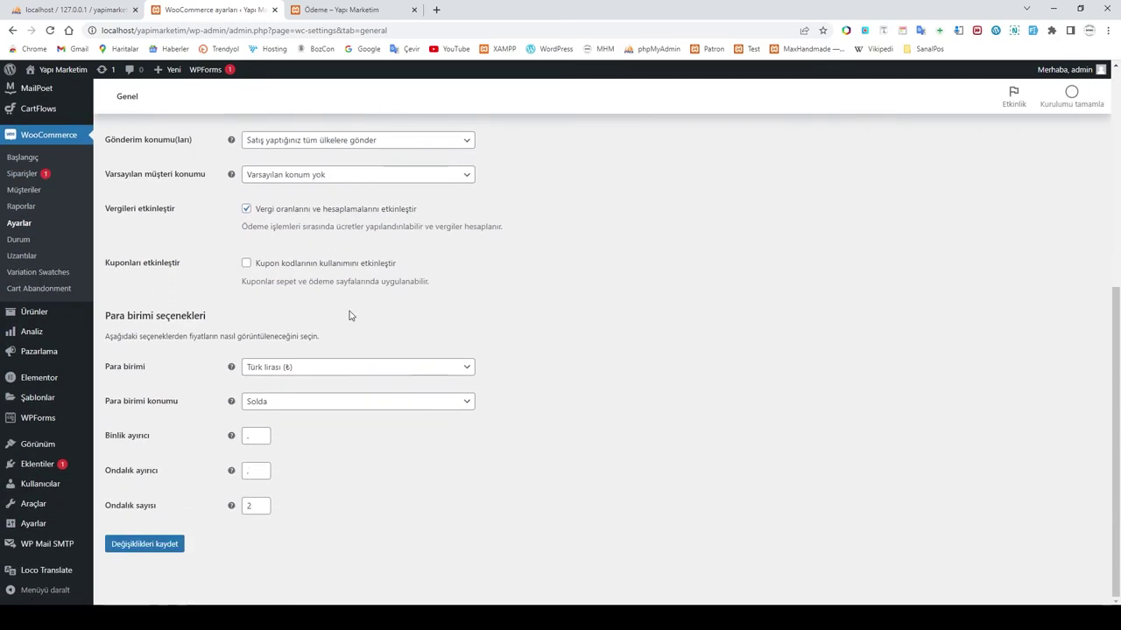
scroll(350, 315, "up", 6)
left_click(169, 148)
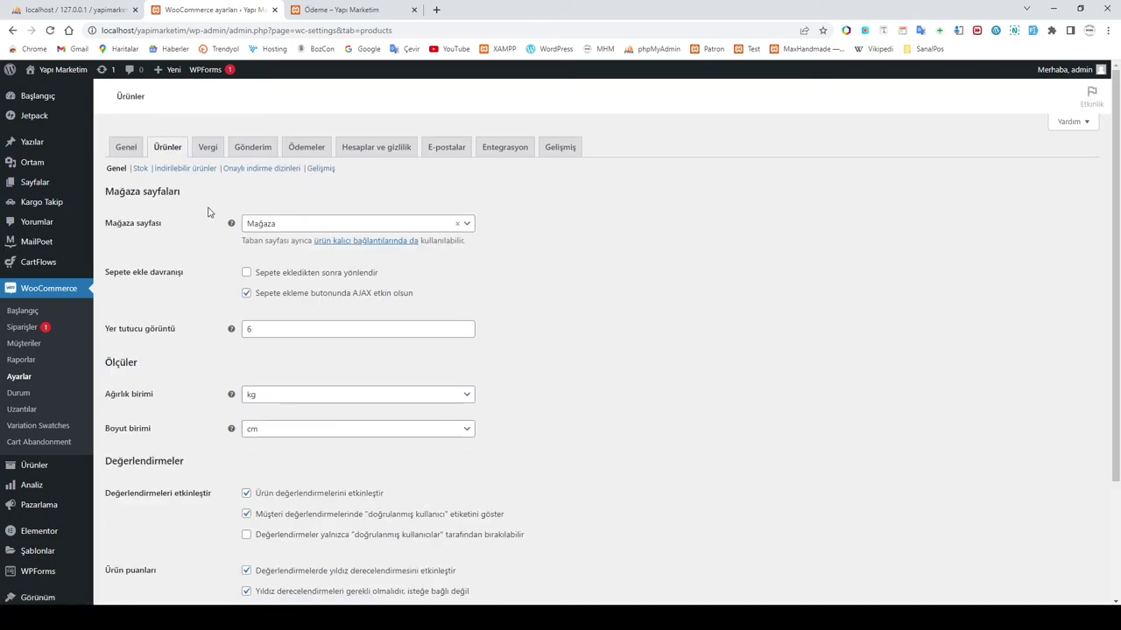
scroll(210, 212, "down", 3)
scroll(210, 217, "up", 3)
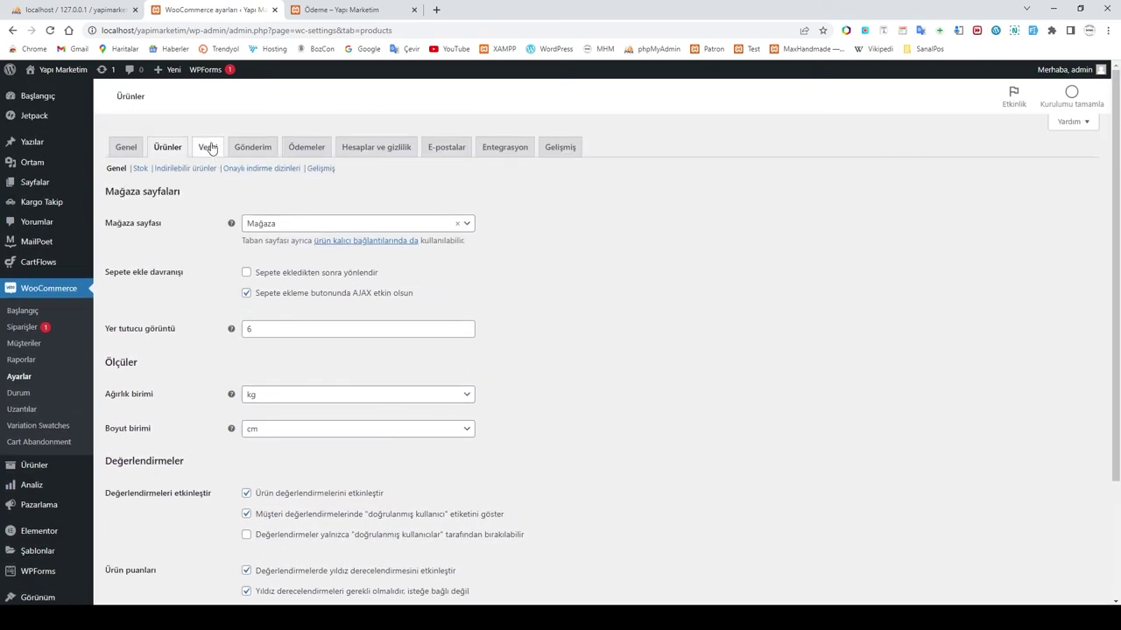
left_click(253, 156)
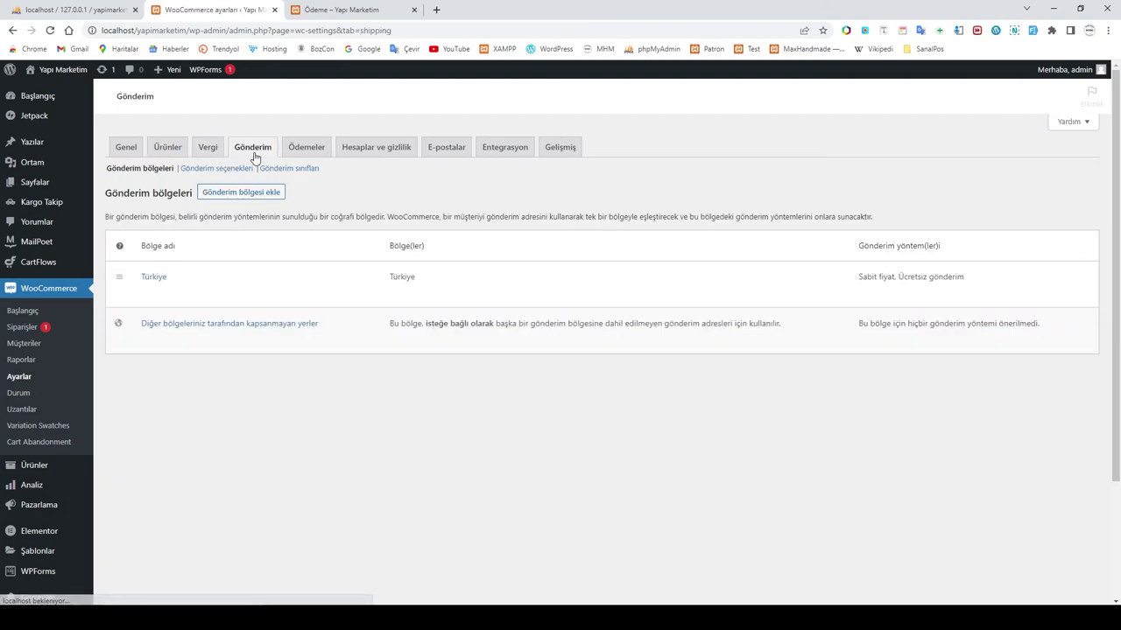
Step: Set 'Müşterinin gönderim adresini varsayılan olarak ayarla' in Gönderim seçenekleri and save
left_click(225, 169)
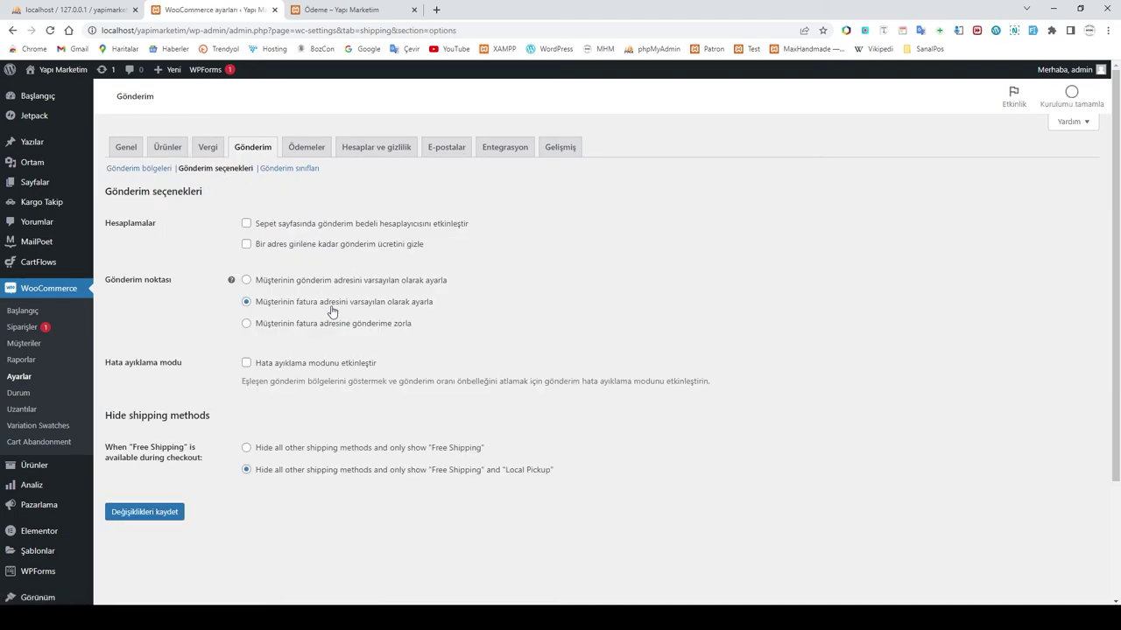
left_click(246, 281)
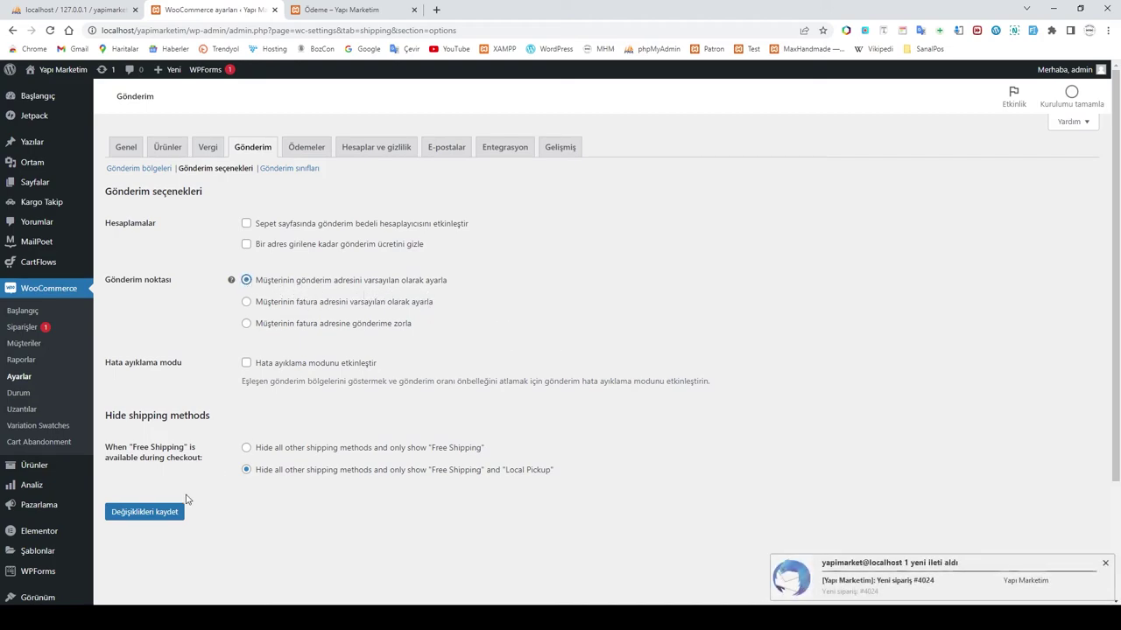
left_click(134, 513)
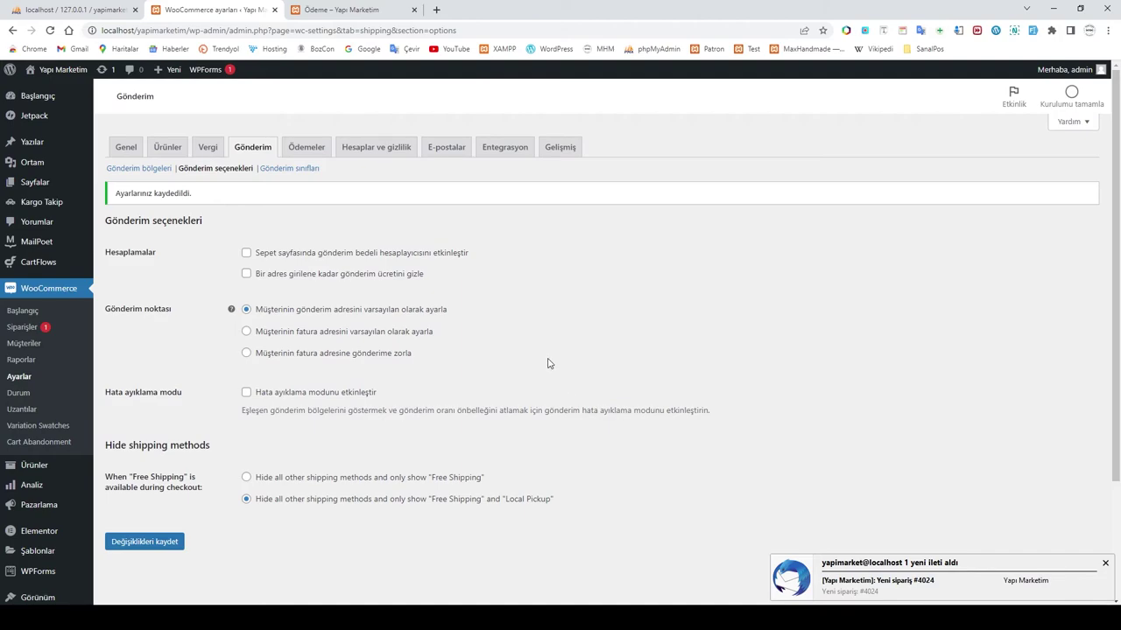
left_click(349, 11)
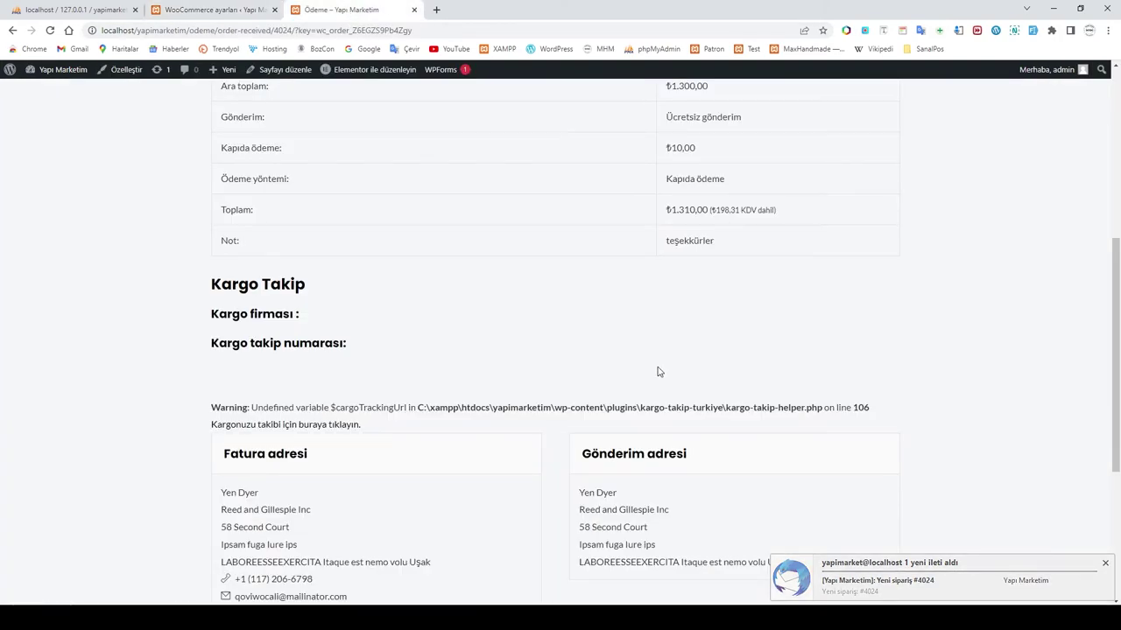
scroll(658, 372, "down", 2)
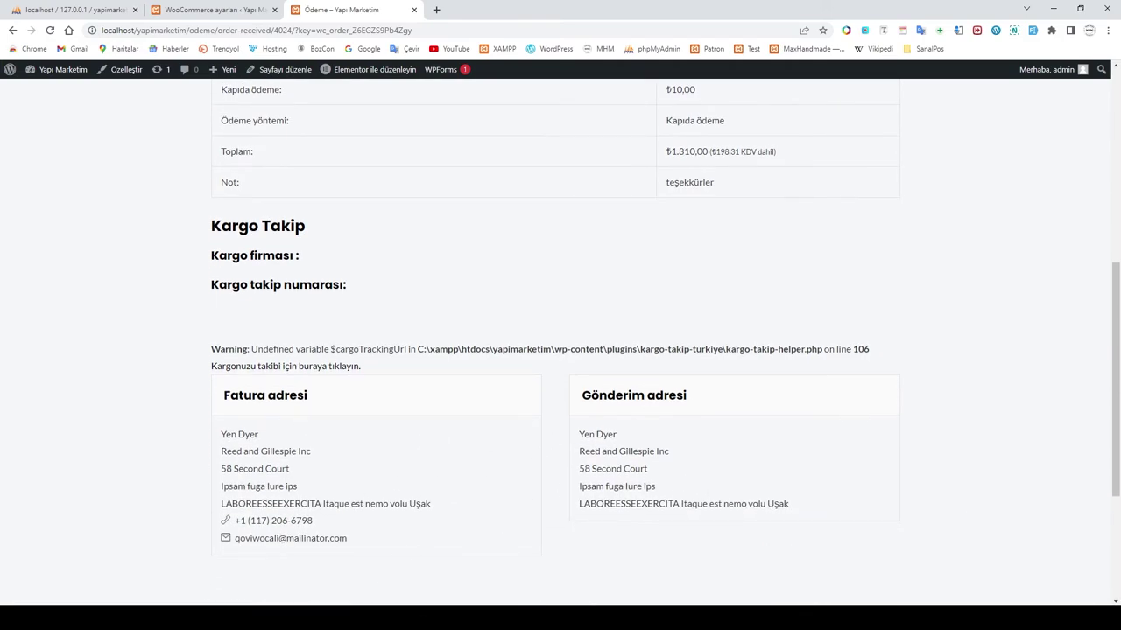
mouse_move(359, 617)
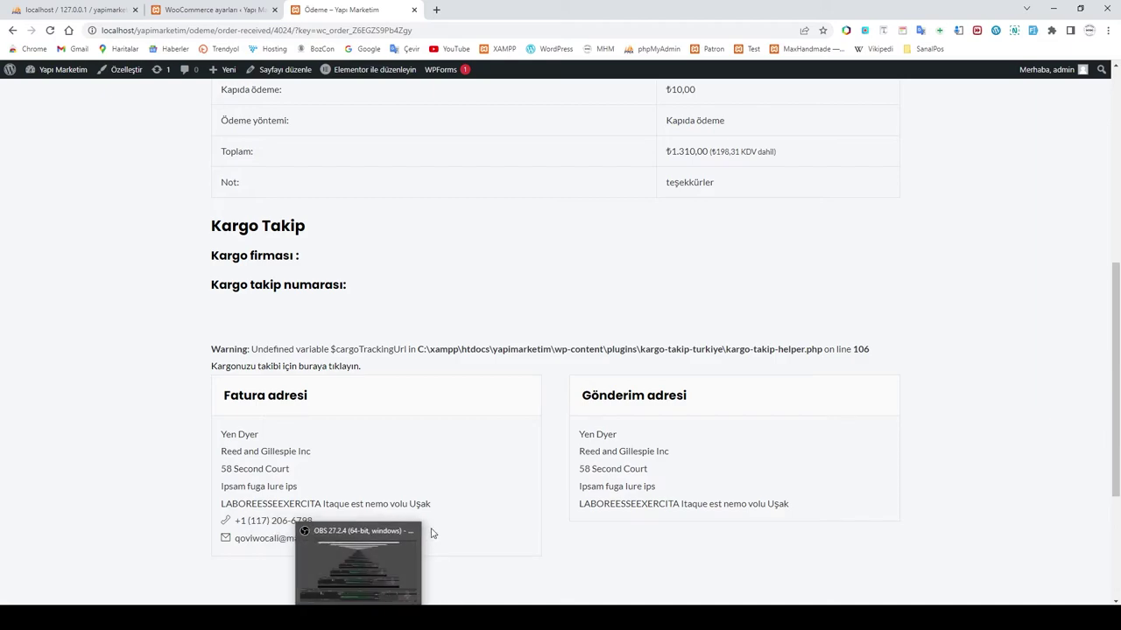
scroll(480, 499, "up", 5)
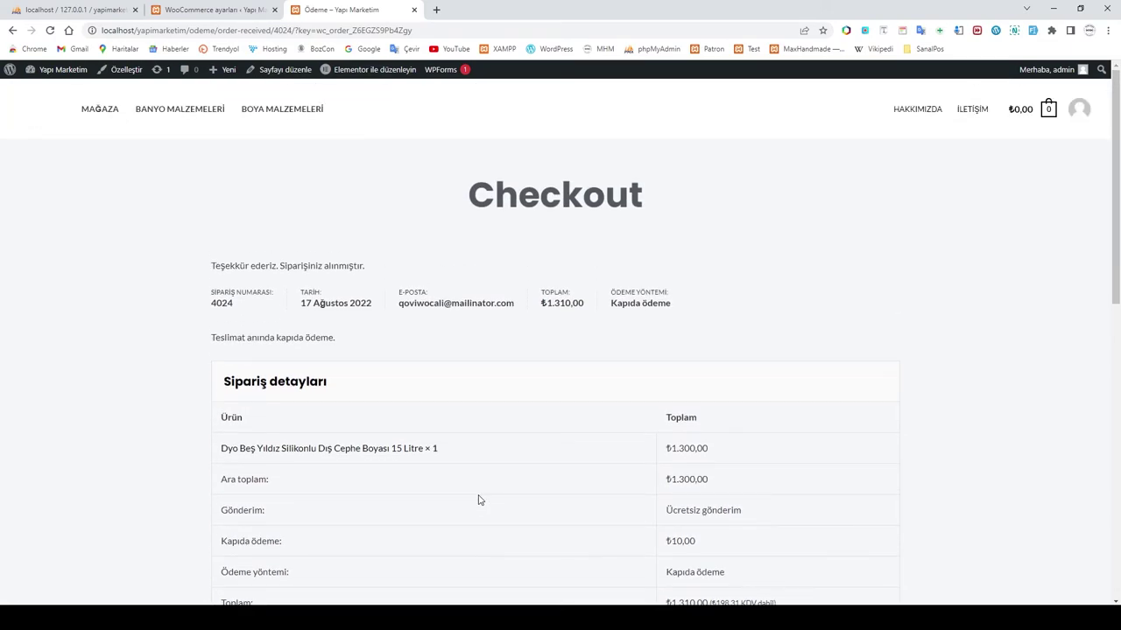
left_click(210, 10)
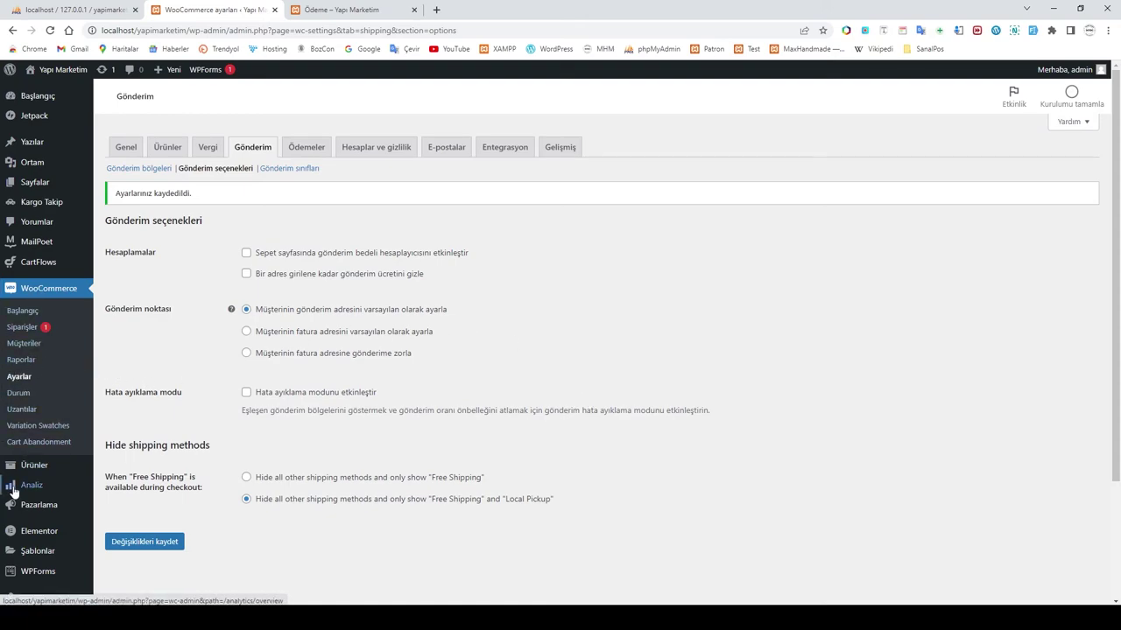
Step: Start a new product and switch File Explorer to the Masaüstü folder
mouse_move(30, 469)
left_click(123, 485)
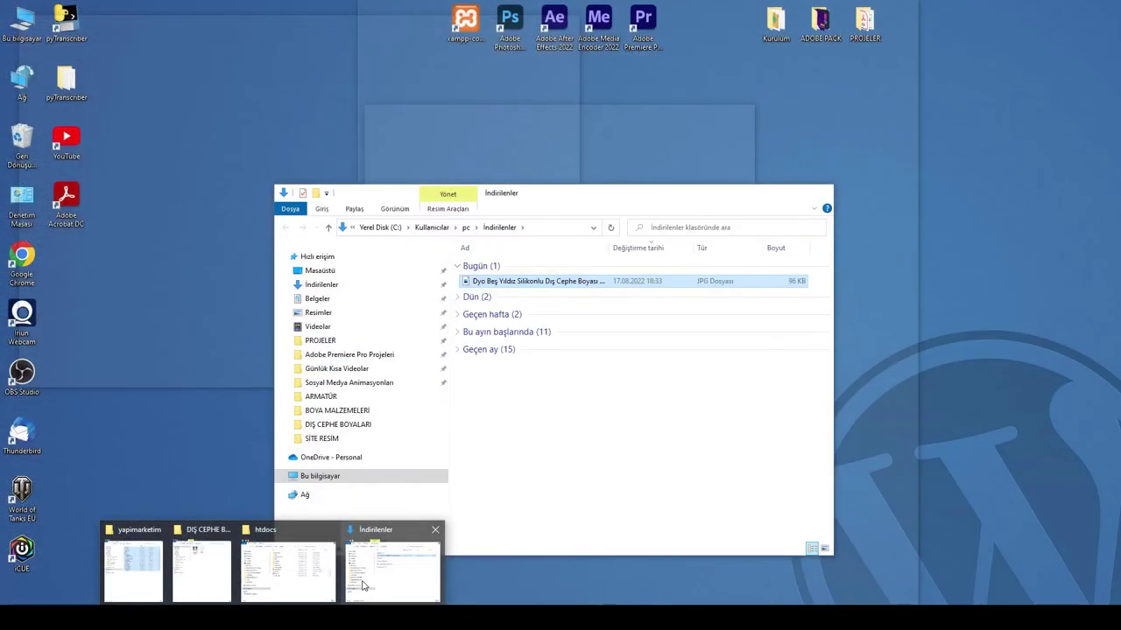
mouse_move(307, 582)
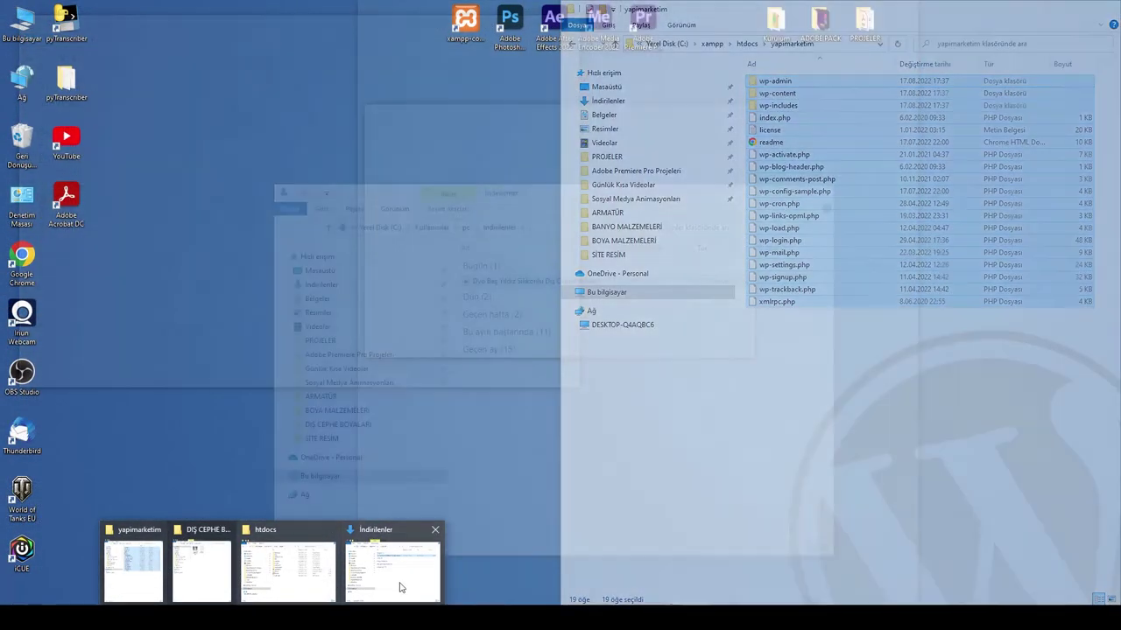
left_click(406, 583)
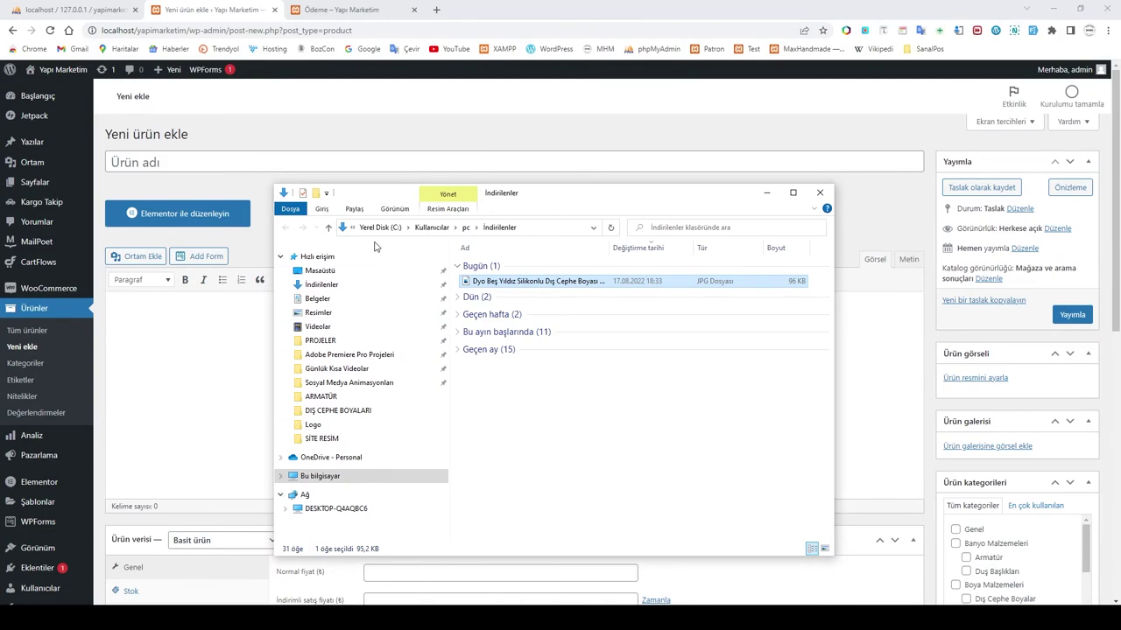
left_click(339, 272)
Step: Open Kurulum > ÜRÜN > KATEGORİ > BANYO MALZEMELERİ > DUŞ HORTUMLARI > Ürün Özellikleri and select the product name
double_click(486, 277)
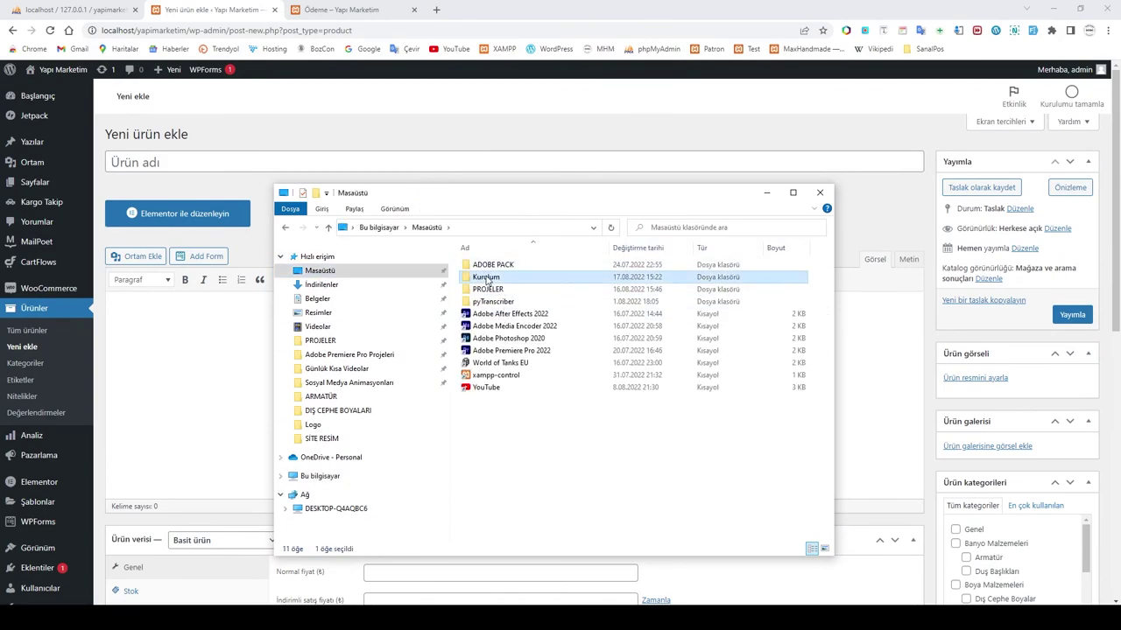
double_click(615, 289)
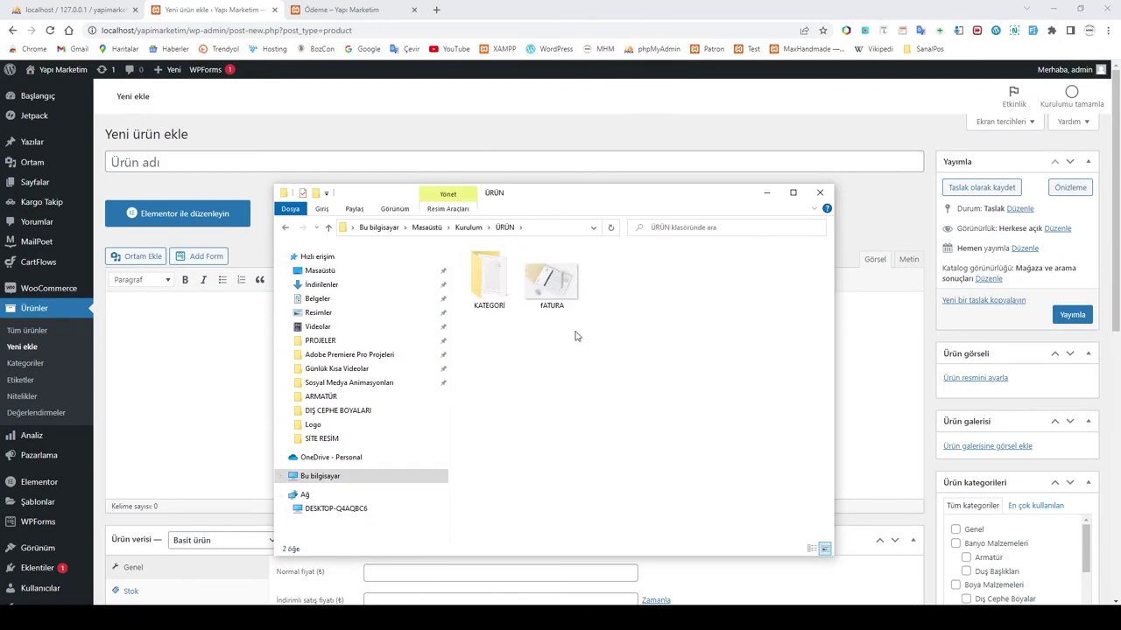
double_click(489, 279)
double_click(504, 265)
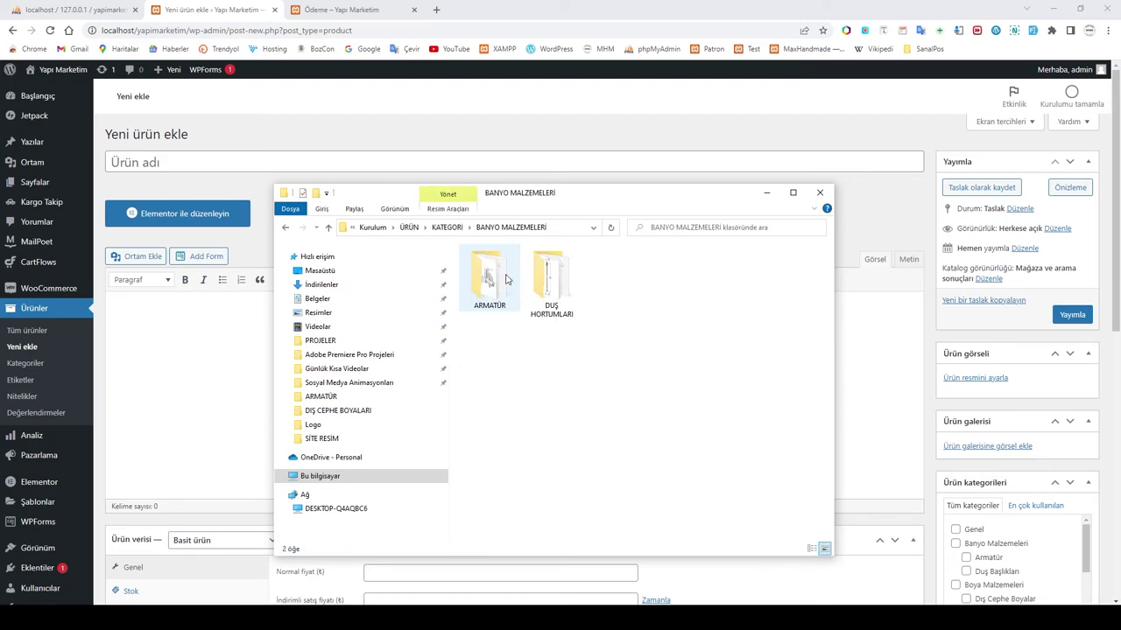
left_click(551, 294)
double_click(550, 294)
double_click(610, 285)
left_click_drag(400, 94, 228, 91)
key("ctrl+c")
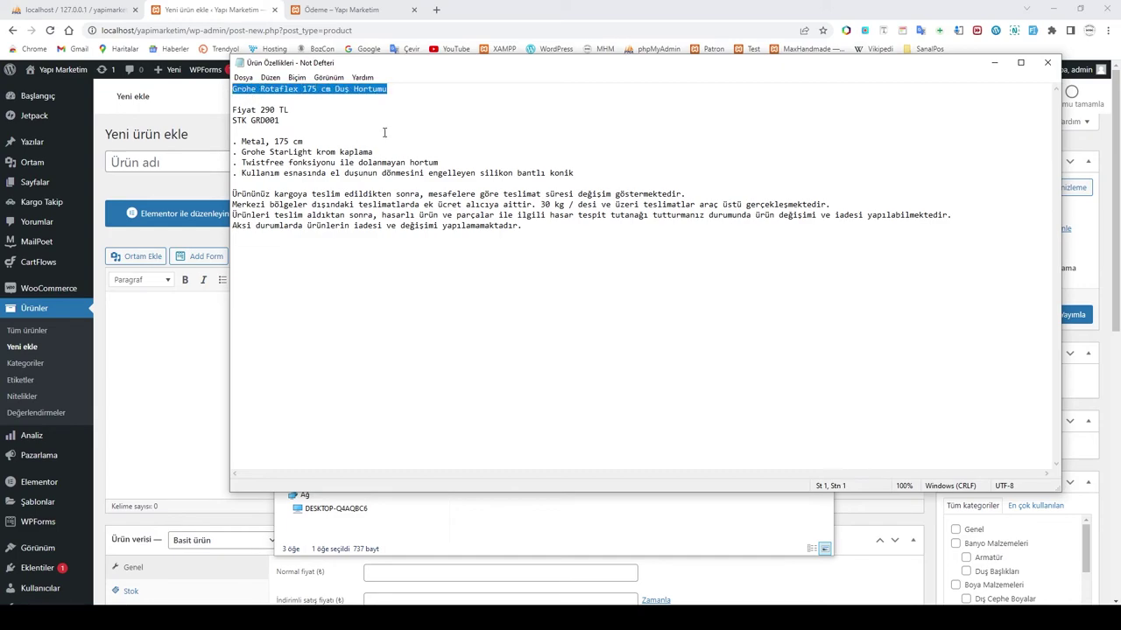
Step: Paste 'Grohe Rotaflex 175 cm Duş Hortumu' as the product title
left_click(163, 159)
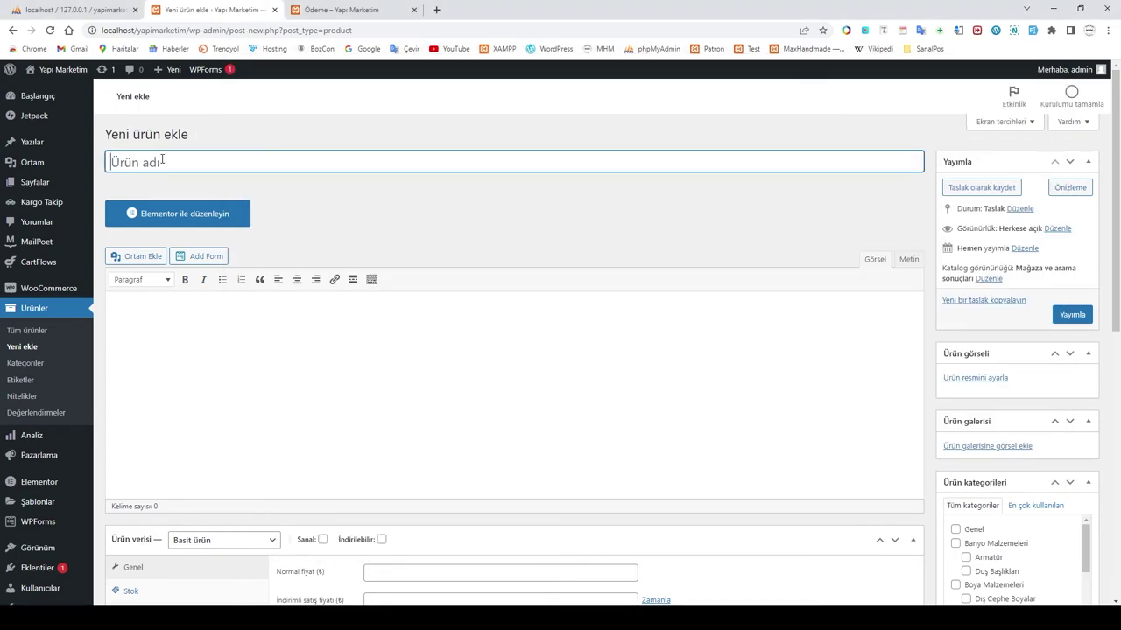
key("ctrl+v")
left_click(184, 330)
Step: Copy the feature bullet lines from the notes into the short description
mouse_move(466, 602)
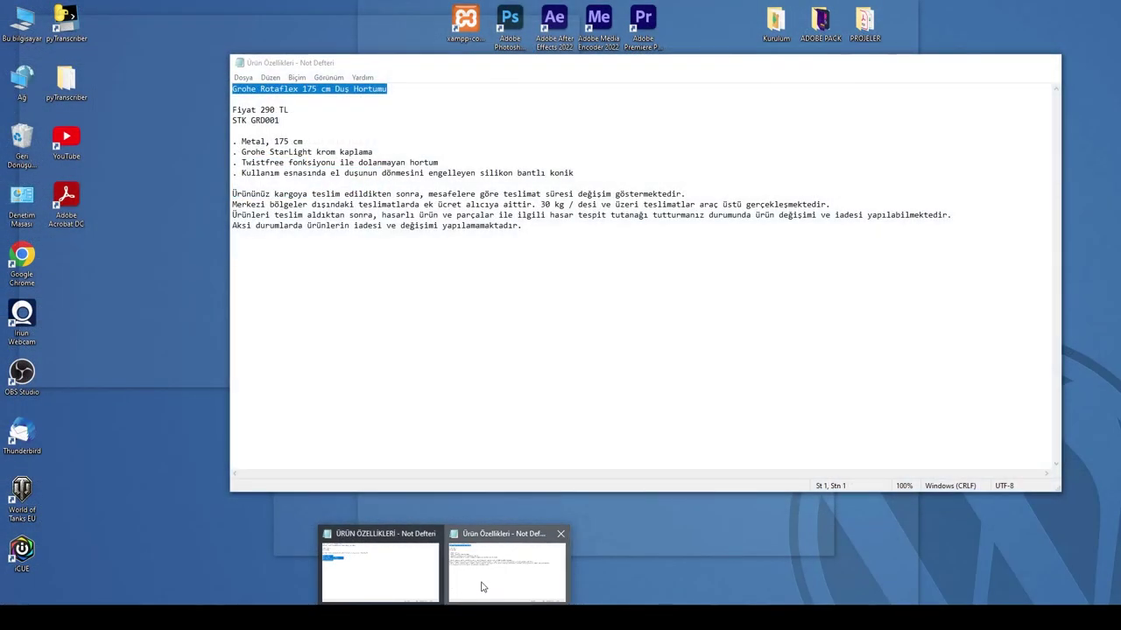
left_click(471, 589)
left_click(326, 225)
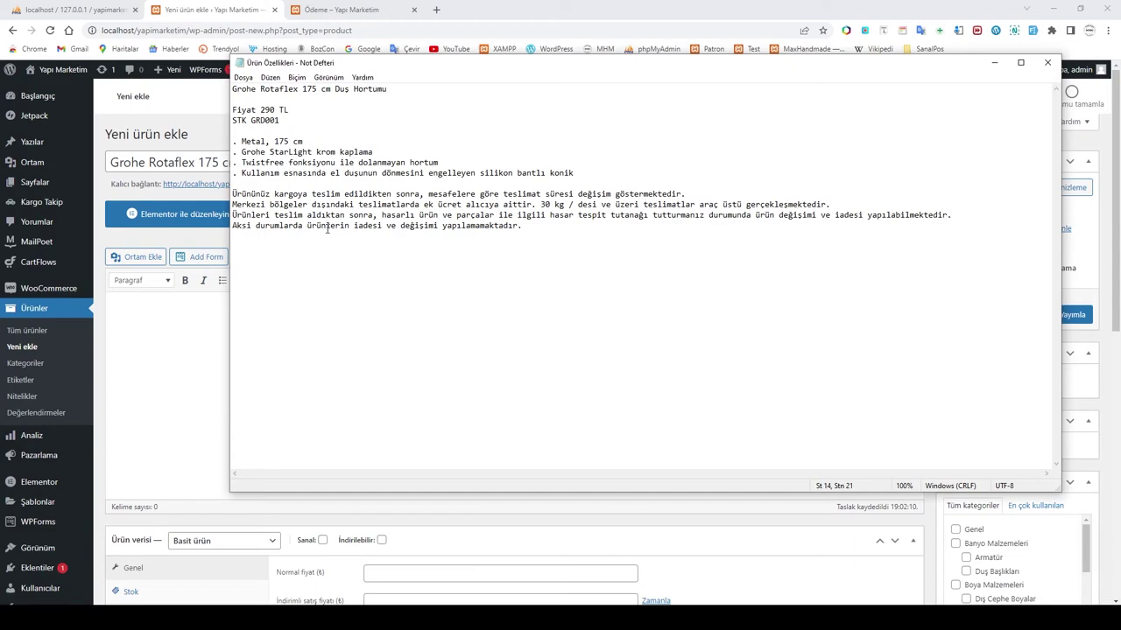
left_click_drag(232, 142, 580, 173)
key("ctrl+c")
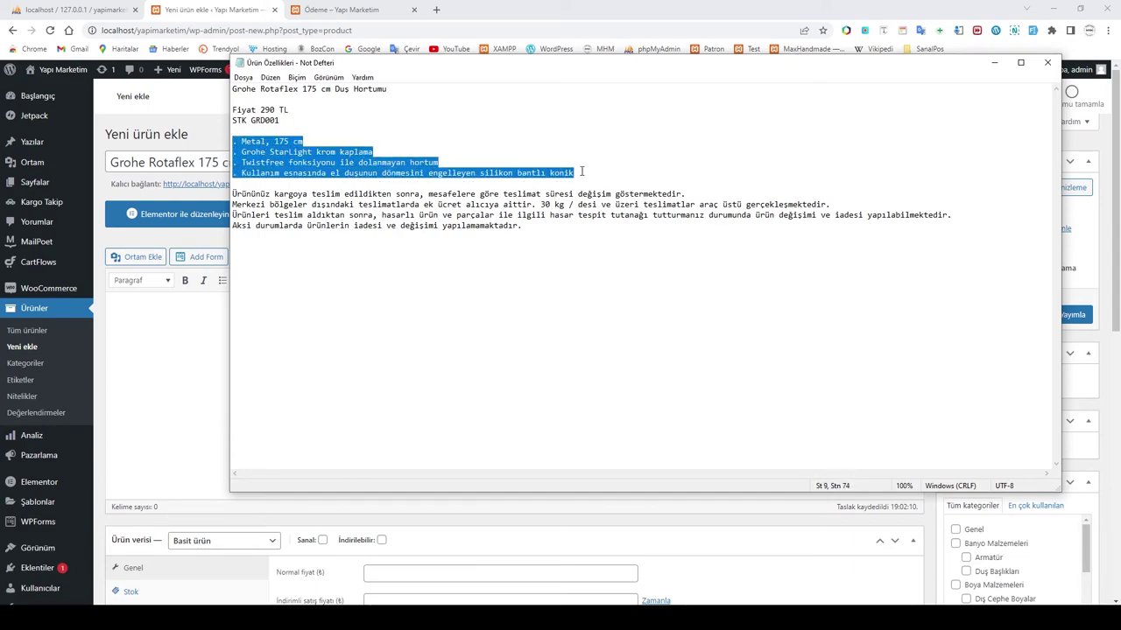
left_click(159, 318)
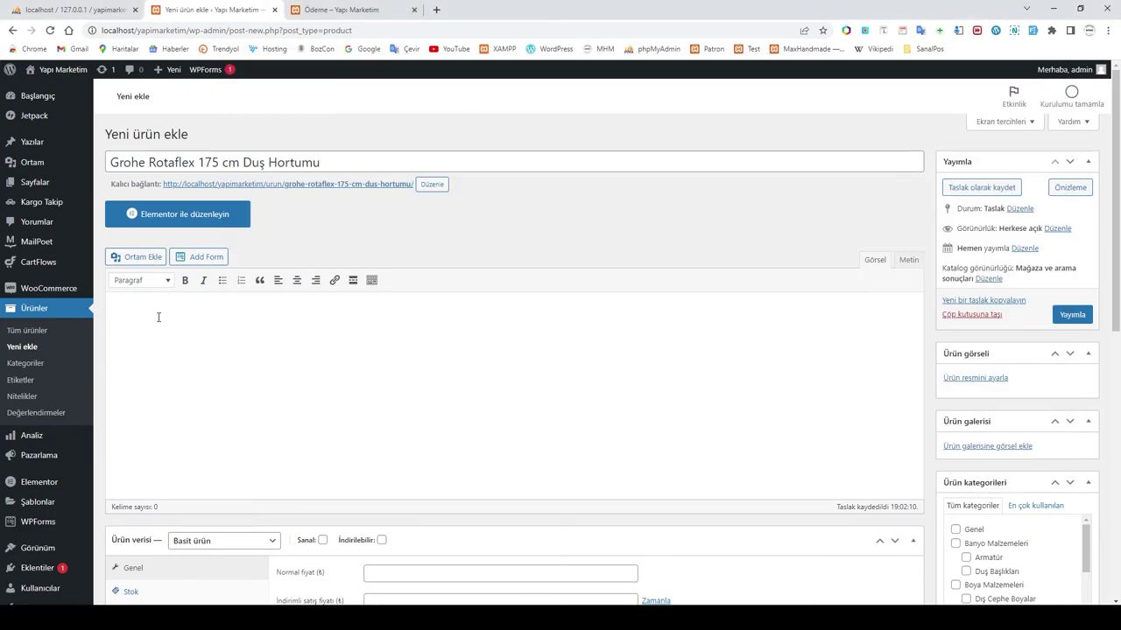
scroll(162, 333, "down", 6)
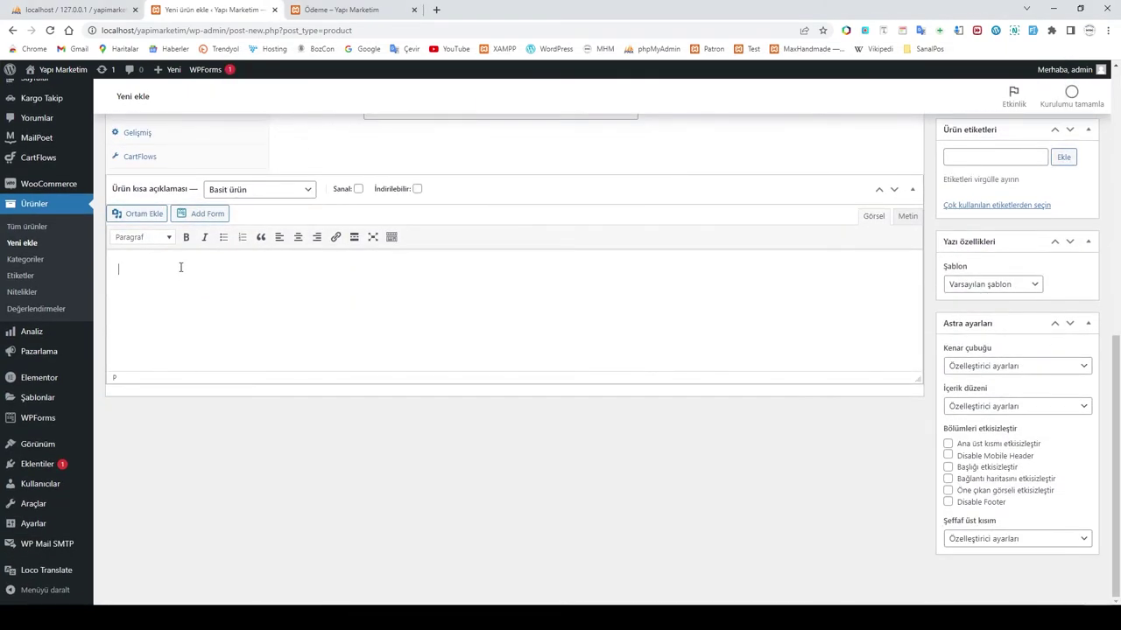
left_click(181, 268)
key("ctrl+v")
Step: Copy the delivery terms paragraph from the notes into the main product description
scroll(180, 270, "up", 3)
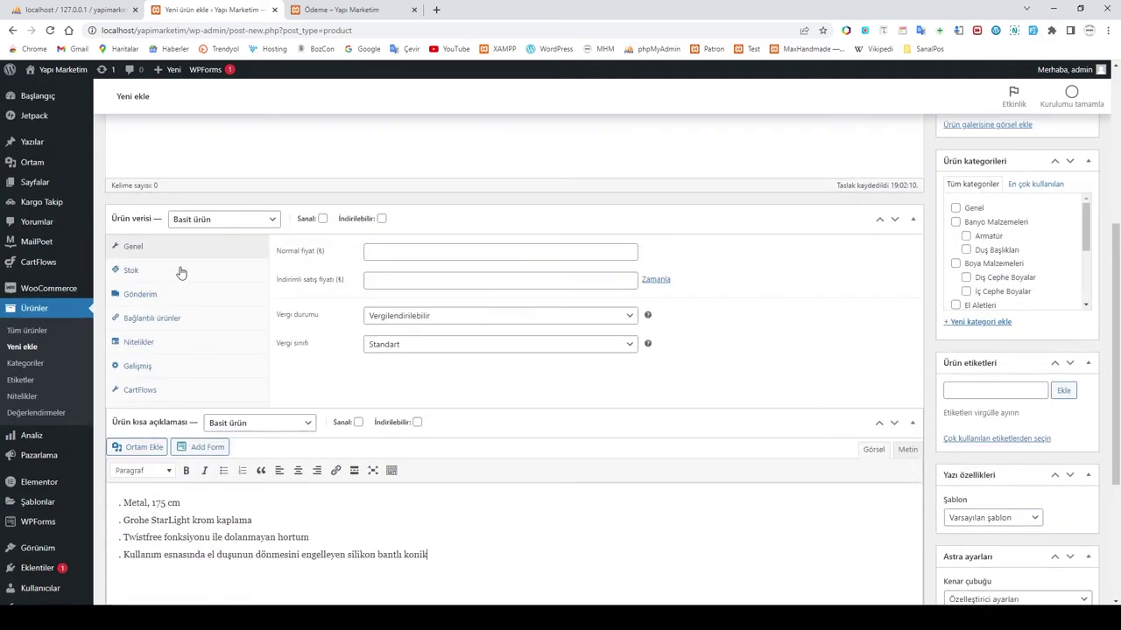
scroll(187, 317, "up", 4)
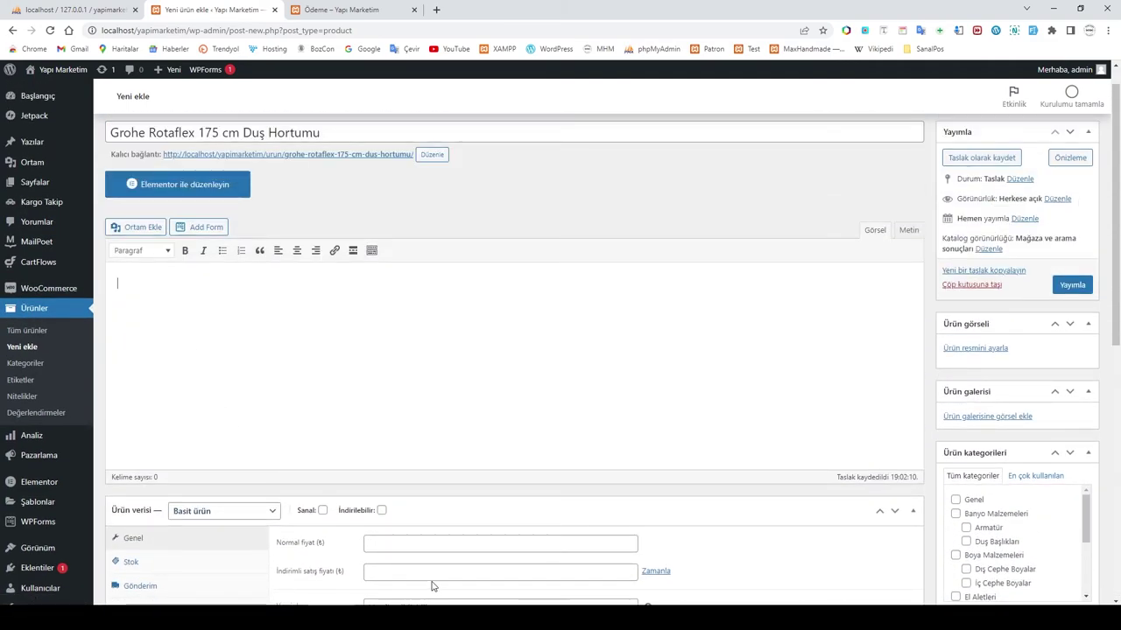
mouse_move(446, 613)
left_click(464, 589)
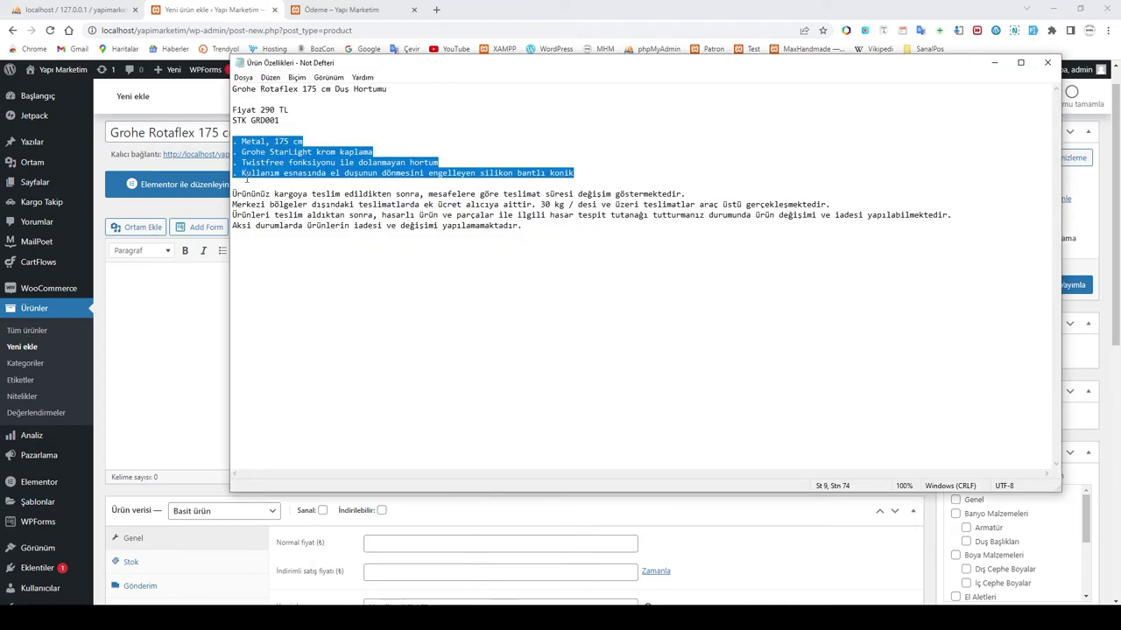
left_click_drag(232, 192, 532, 226)
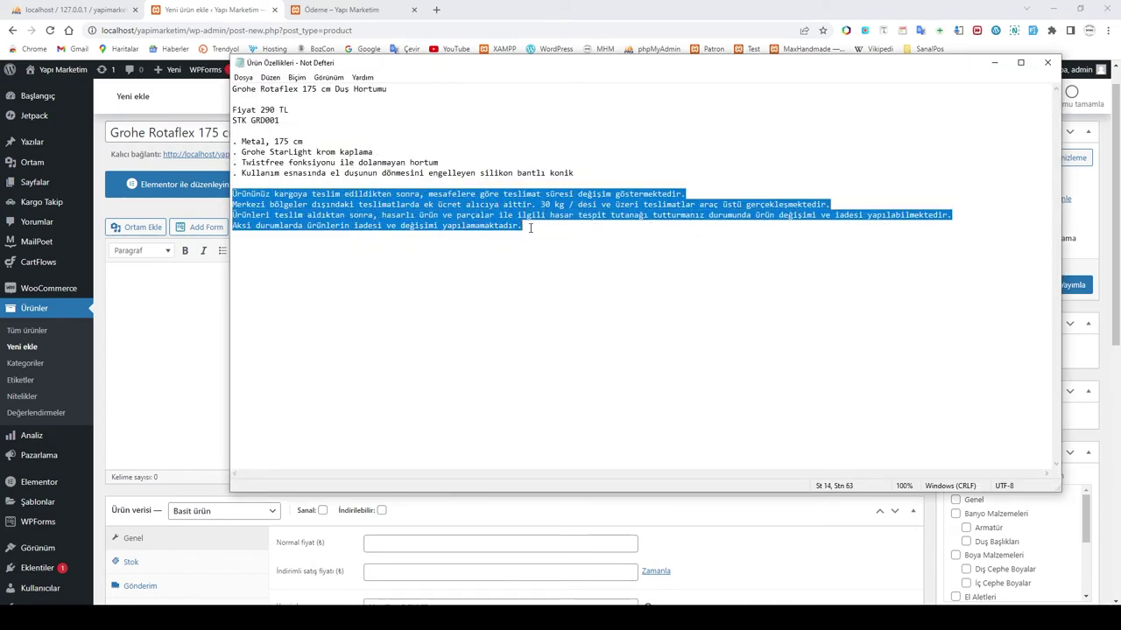
left_click(160, 283)
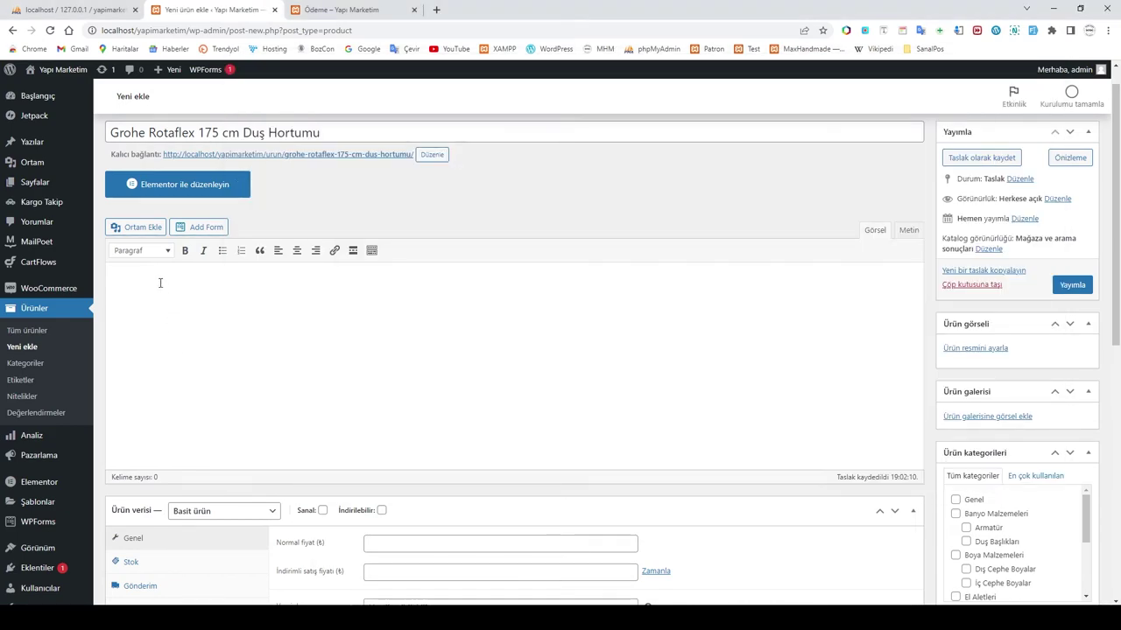
type("Ürününüz kargoya teslim edildikten sonra, mesafelere göre teslimat süresi değişim göstermektedir. Merkezi bölgeler dışındaki teslimatlarda ek ücret alıcıya aittir. 30 kg / desi ve üzeri teslimatlar araç üstü gerçekleşmektedir. Ürünleri teslim aldıktan sonra, hasarlı ürün ve parçalar ile ilgili hasar tespit tutanağı tutturmanız durumunda ürün değişimi ve iadesi yapılabilmektedir. Aksi durumlarda ürünlerin iadesi ve değişimi yapılamamaktadır.")
Step: Enter 29 in the regular price field
scroll(474, 394, "down", 2)
left_click(508, 427)
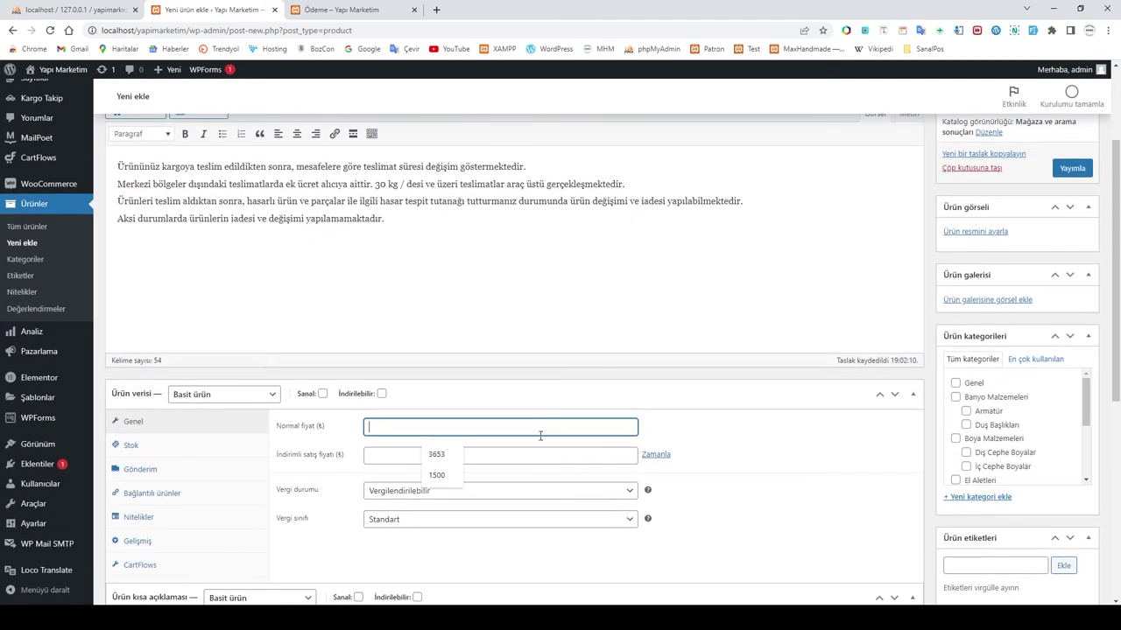
type("290")
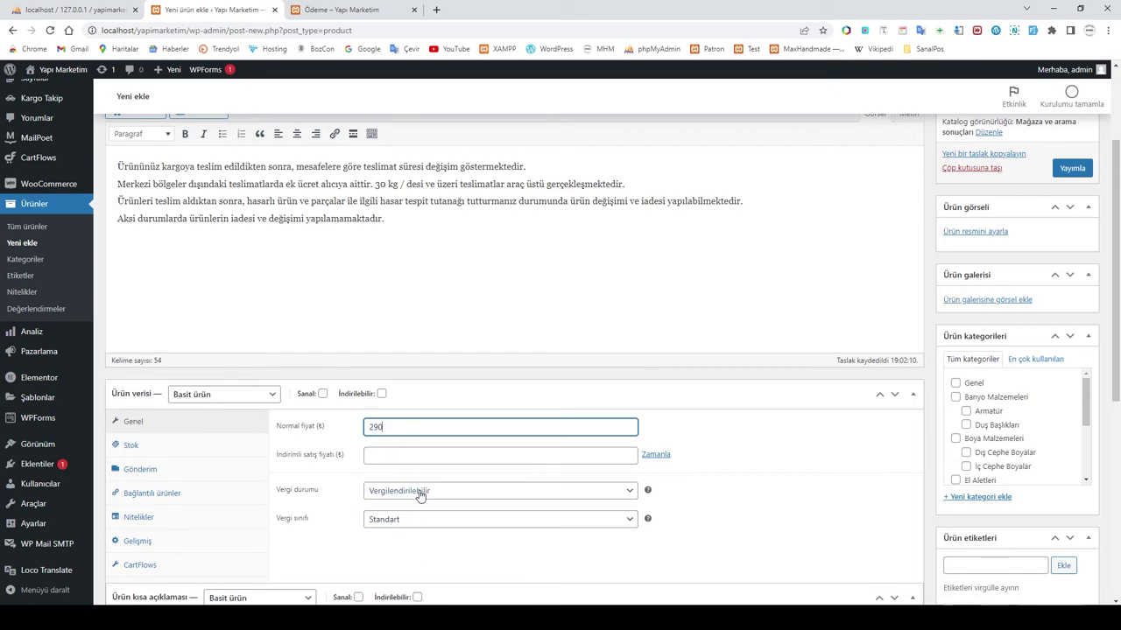
Step: Enter the SKU GRD001 in the Stok settings
left_click(140, 448)
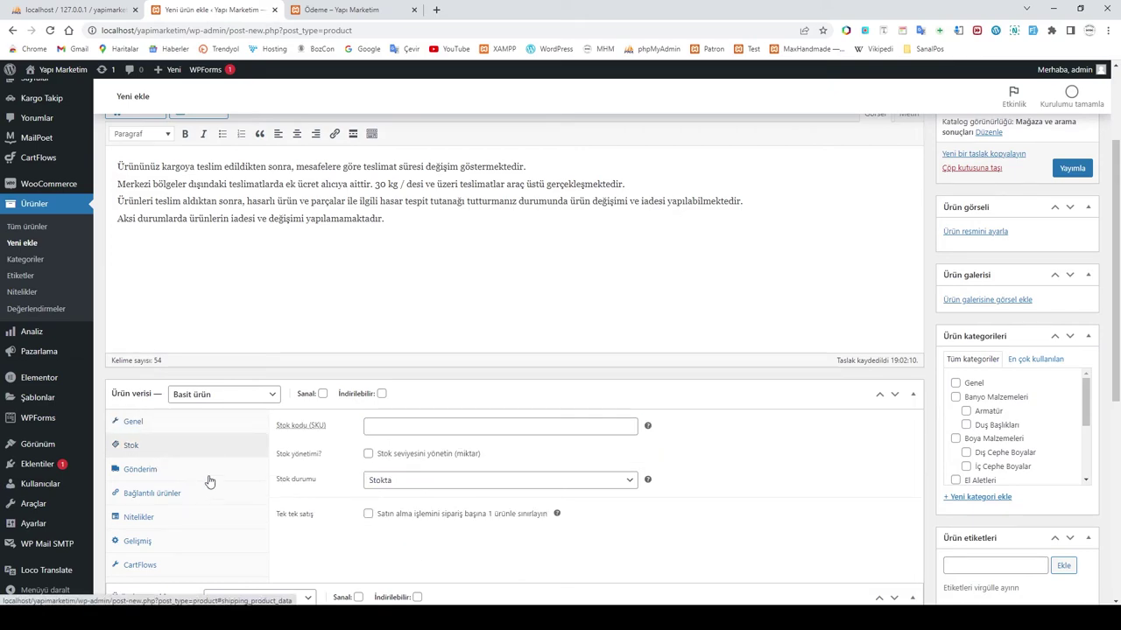
left_click(386, 426)
left_click(444, 618)
mouse_move(408, 591)
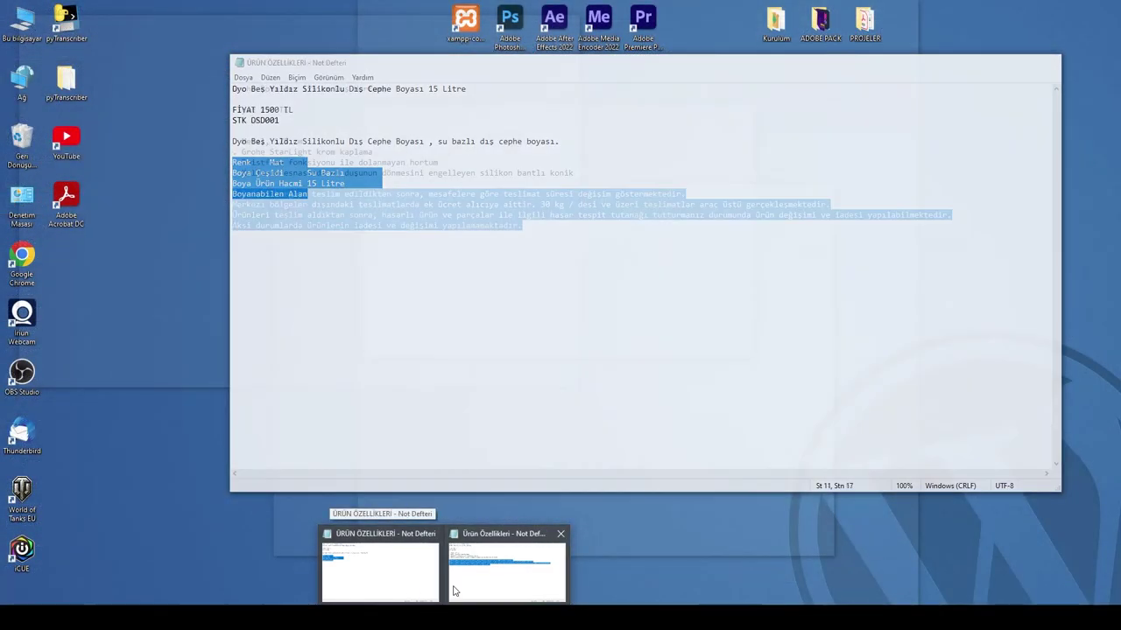
mouse_move(454, 592)
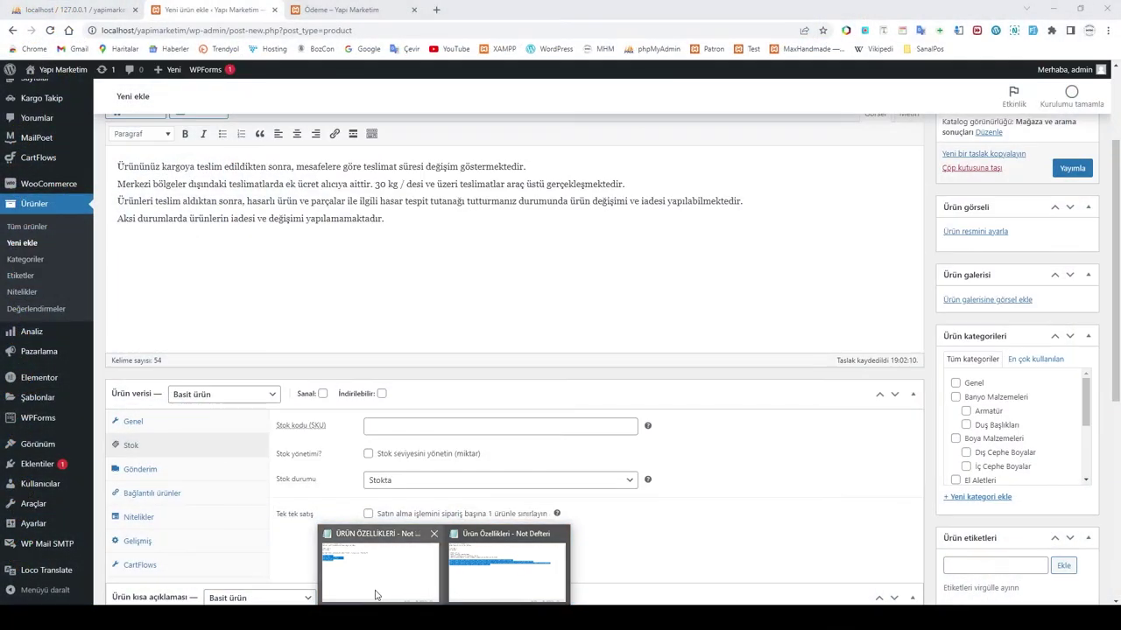
left_click(380, 423)
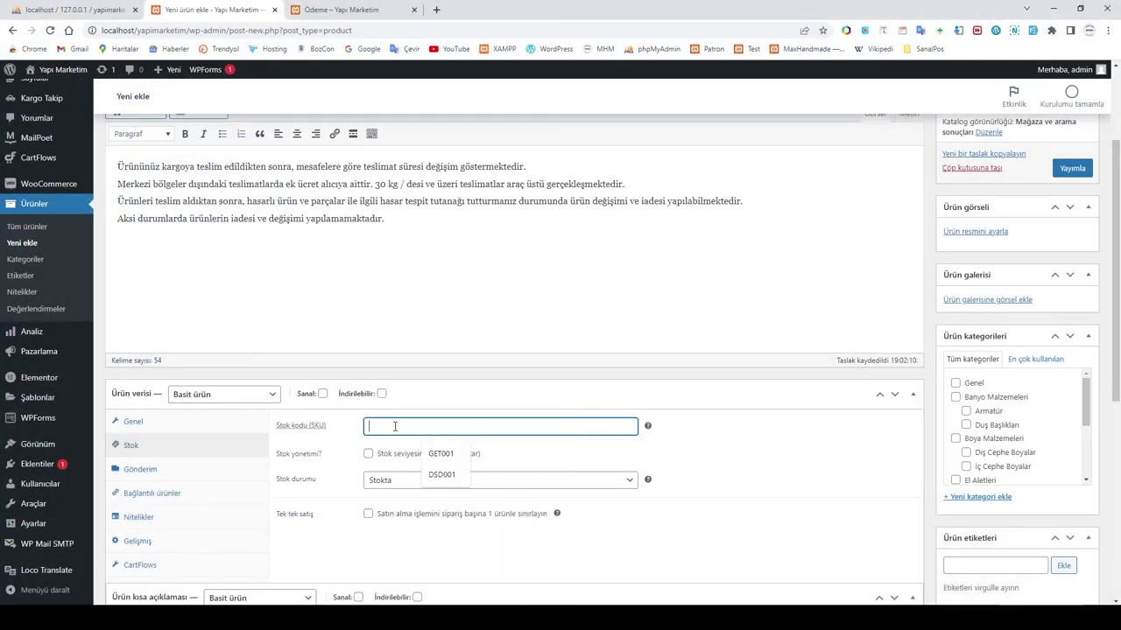
type("GRG")
key("BackSpace")
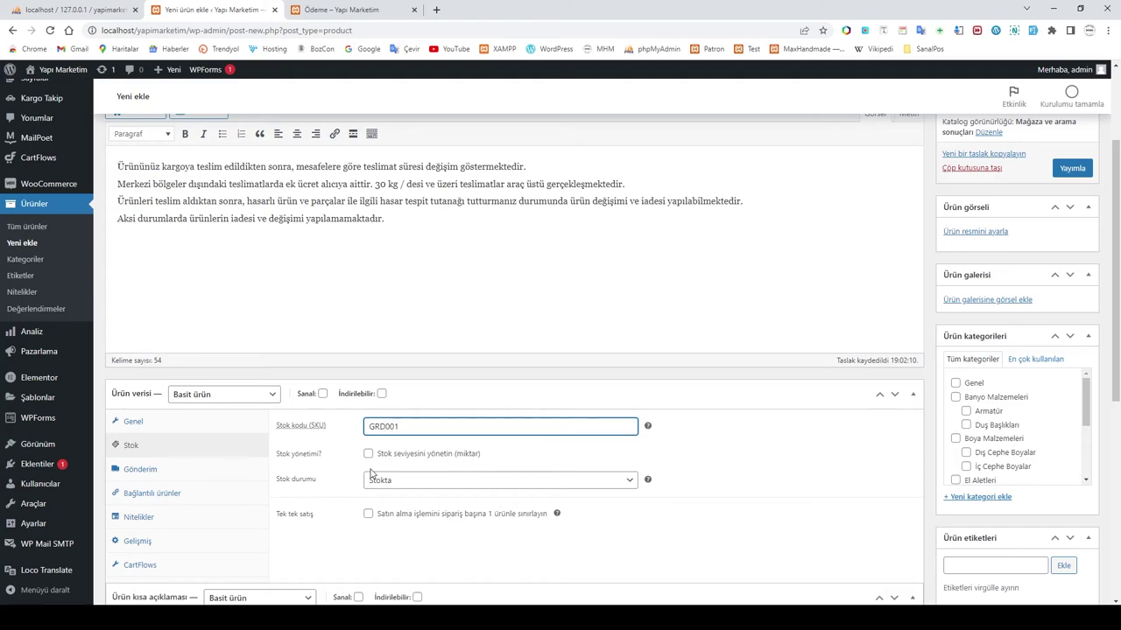
Step: Enable stock management and set the stock quantity to 25
left_click(368, 454)
left_click(387, 479)
type("25")
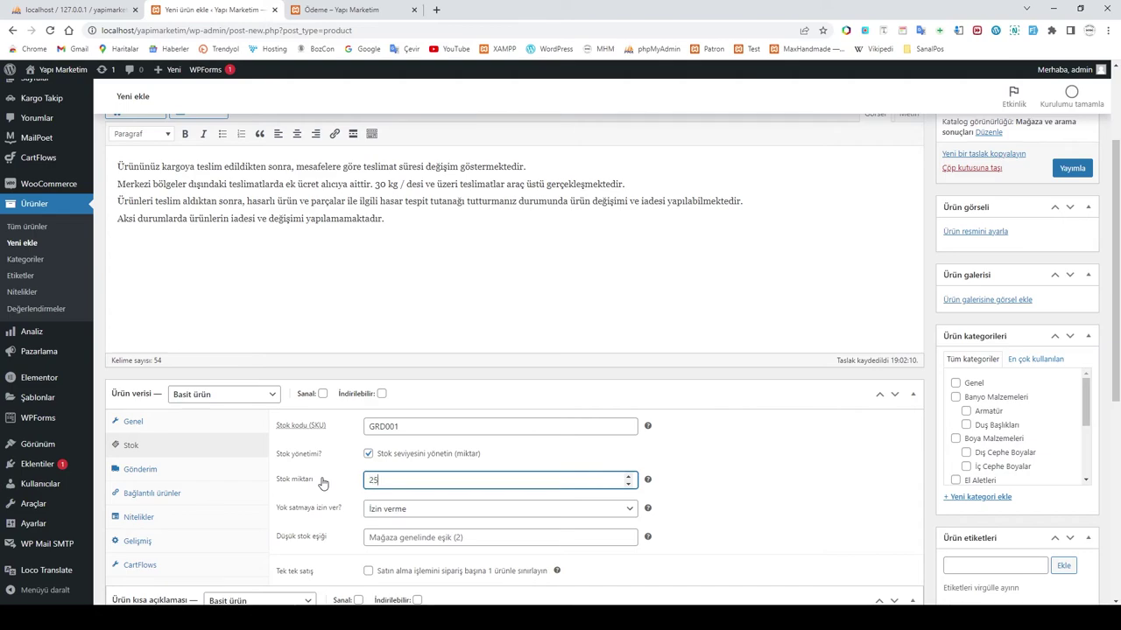
left_click(763, 547)
scroll(763, 546, "down", 2)
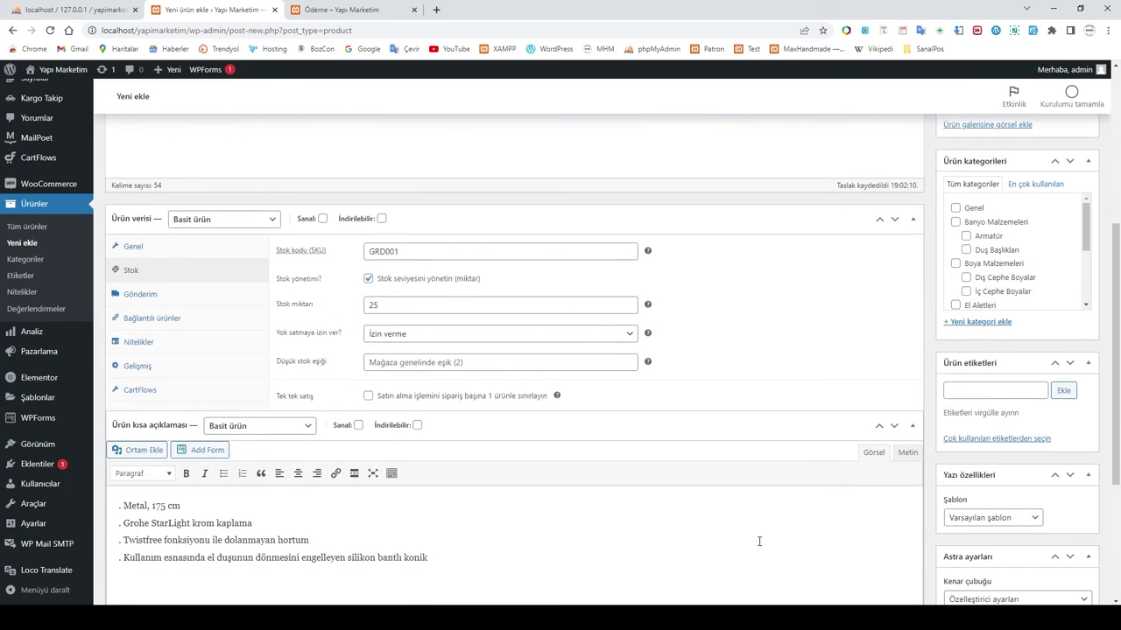
Step: Set the product weight (Ağırlık) to 1 kg in the shipping settings
left_click(140, 294)
left_click(379, 251)
type("1")
left_click(317, 337)
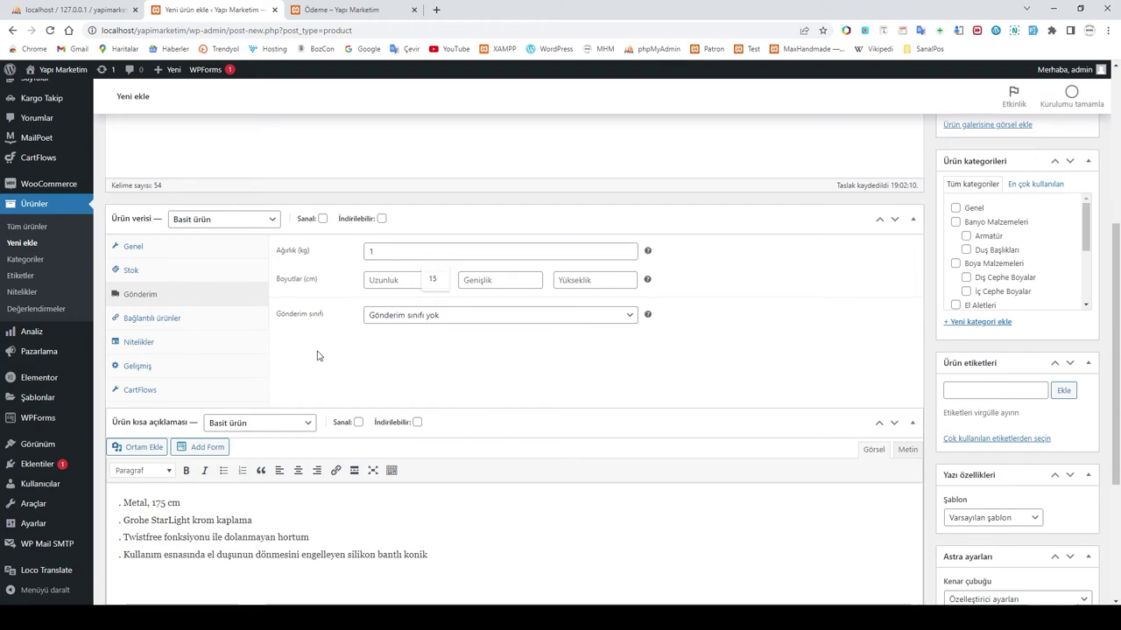
Step: Search 'batar' under Çapraz satışlar and add Grohe Eurosmart (GET001) as a cross-sell
left_click(140, 342)
left_click(138, 322)
left_click(137, 366)
left_click(139, 322)
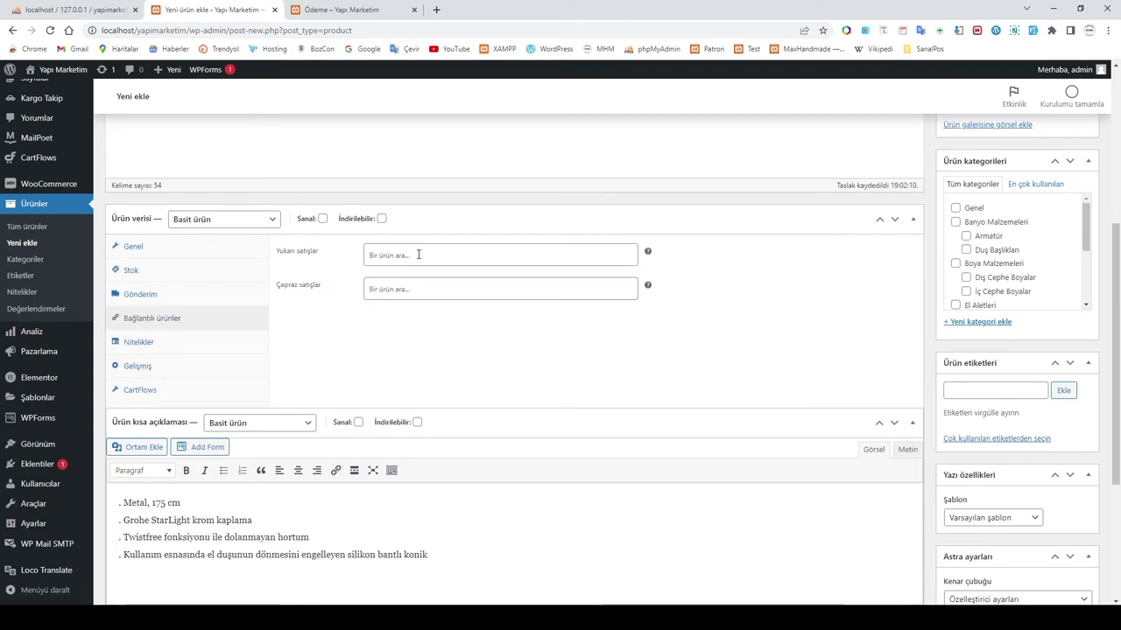
left_click(389, 289)
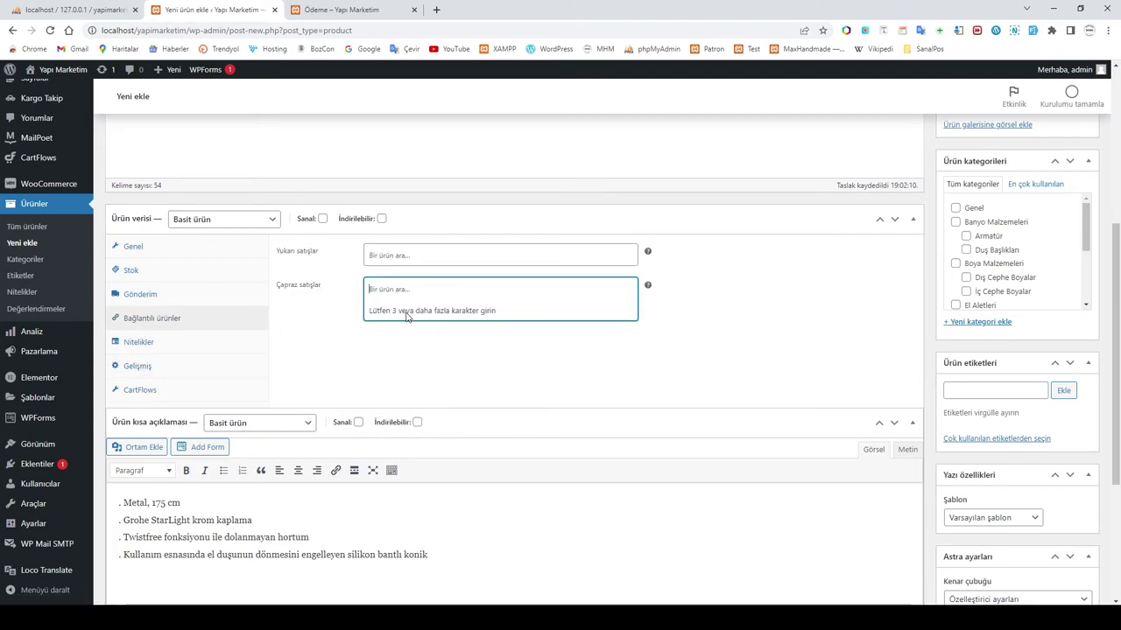
type("a")
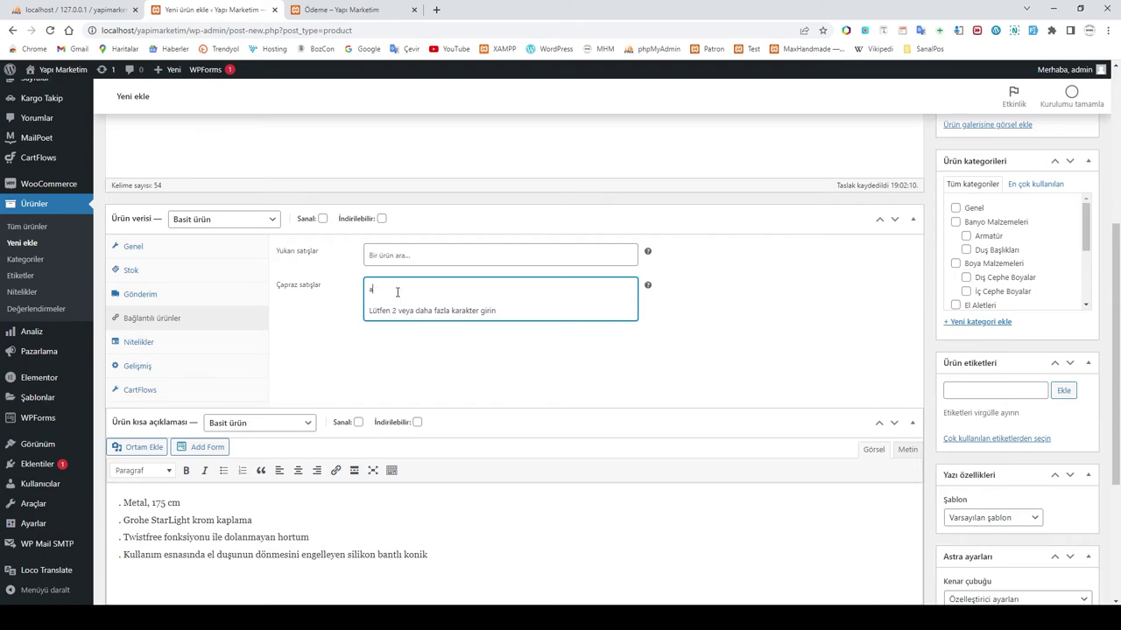
type("rma")
key("BackSpace")
key("BackSpace")
key("BackSpace")
type("batar")
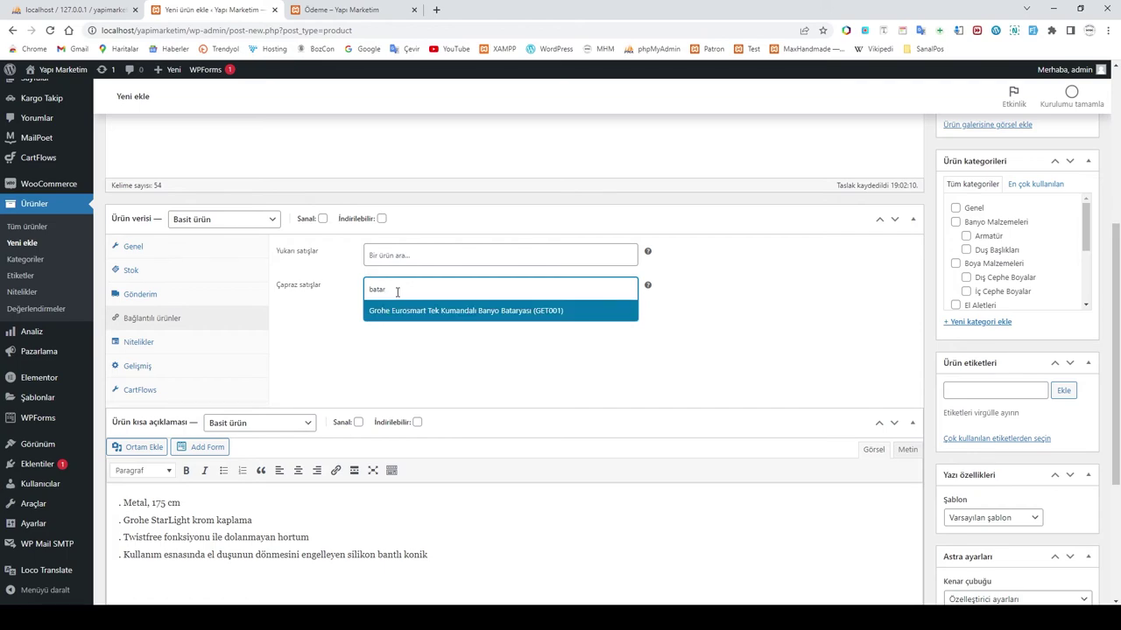
left_click(433, 313)
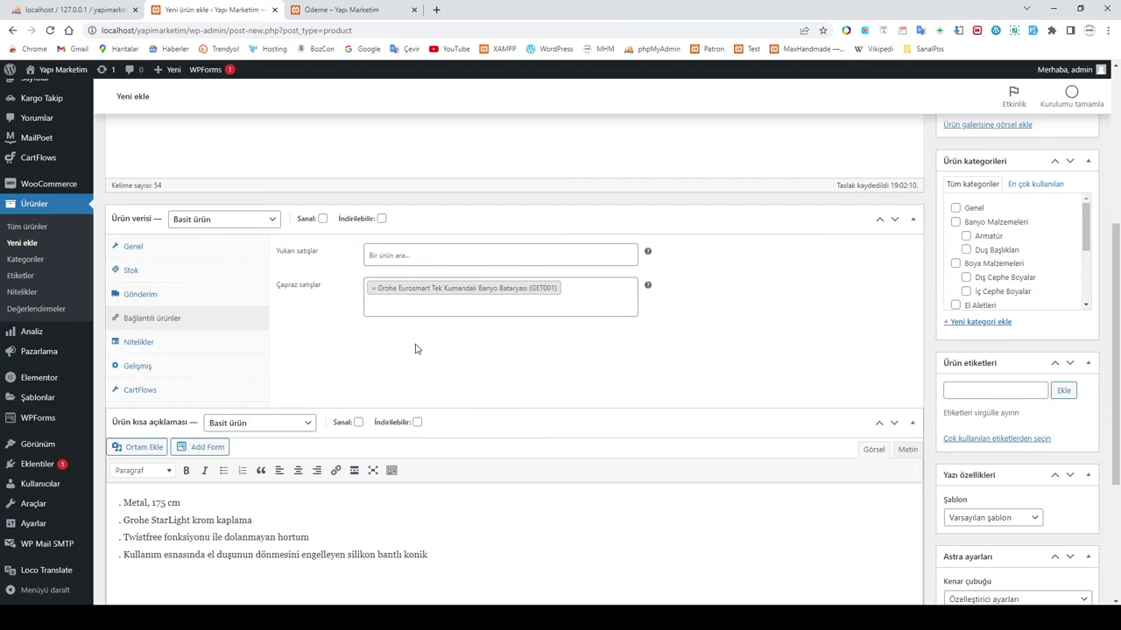
Step: Look over the product's advanced, attributes and CartFlows settings
left_click(140, 366)
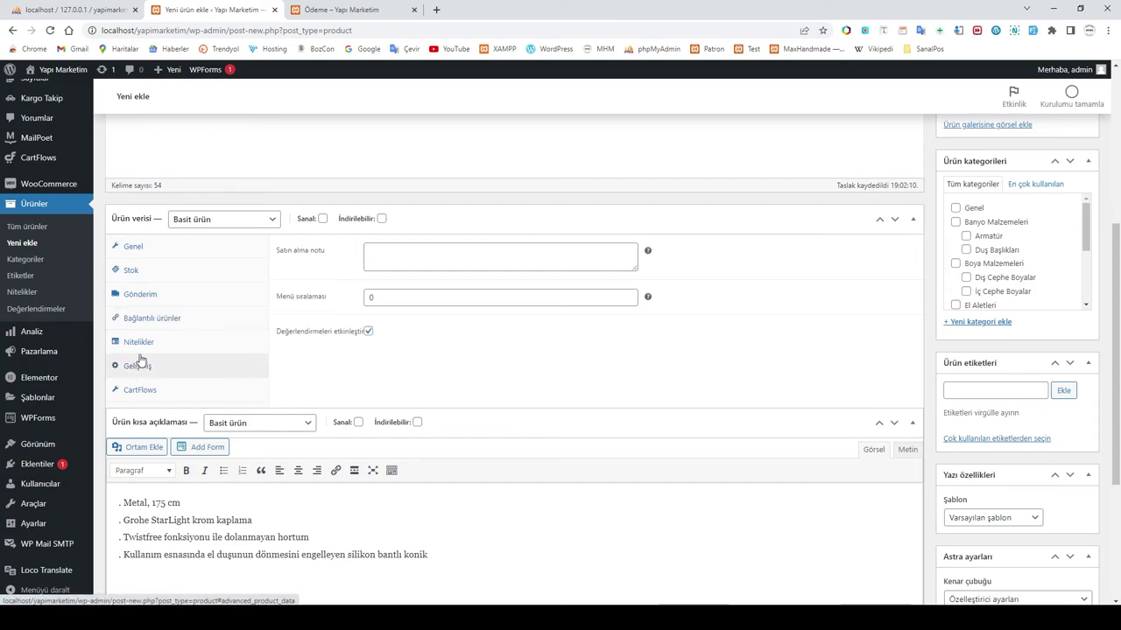
left_click(141, 344)
left_click(140, 389)
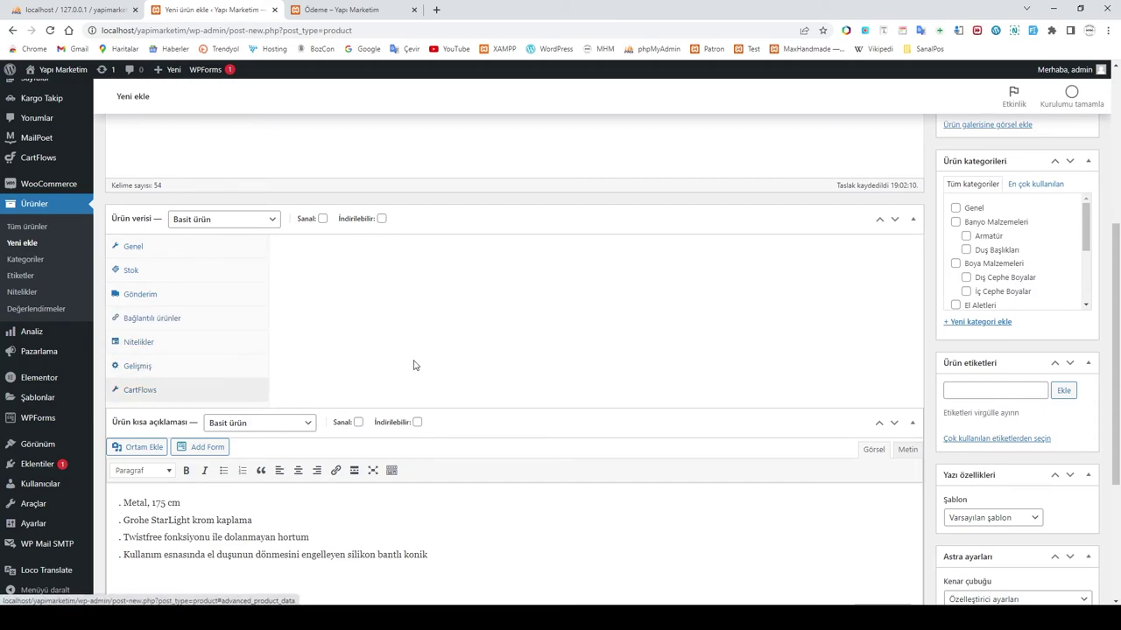
scroll(951, 382, "up", 3)
Step: Upload grohe-rotaflex-175-cm-dus-hor1 from the DUŞ HORTUMLARI folder and set it as the main product image
scroll(951, 381, "up", 1)
left_click(976, 378)
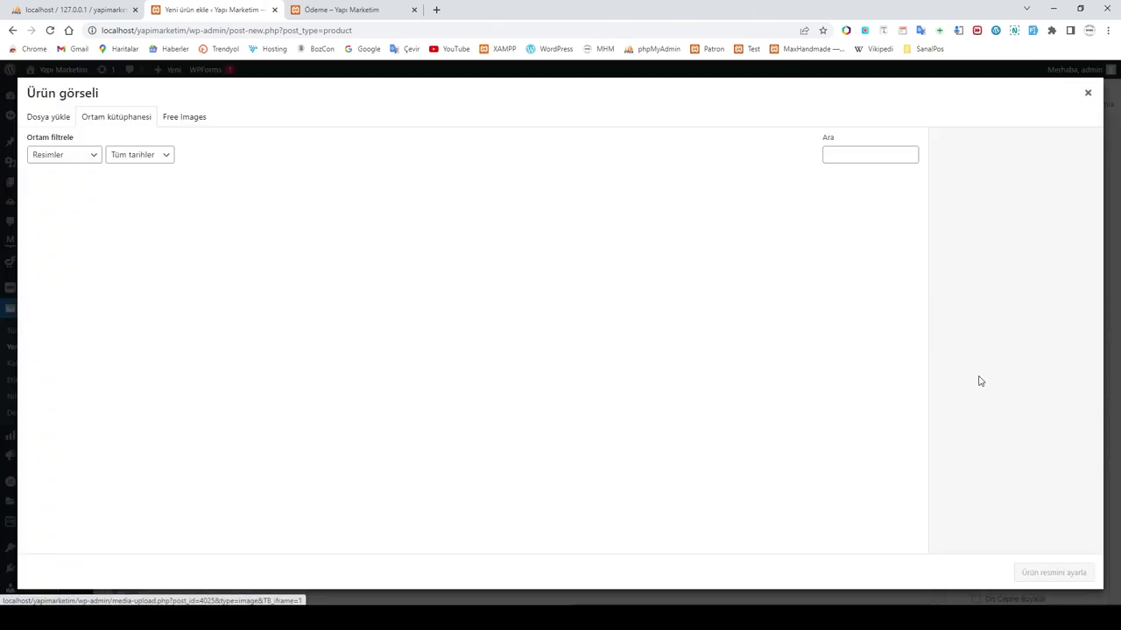
left_click(36, 124)
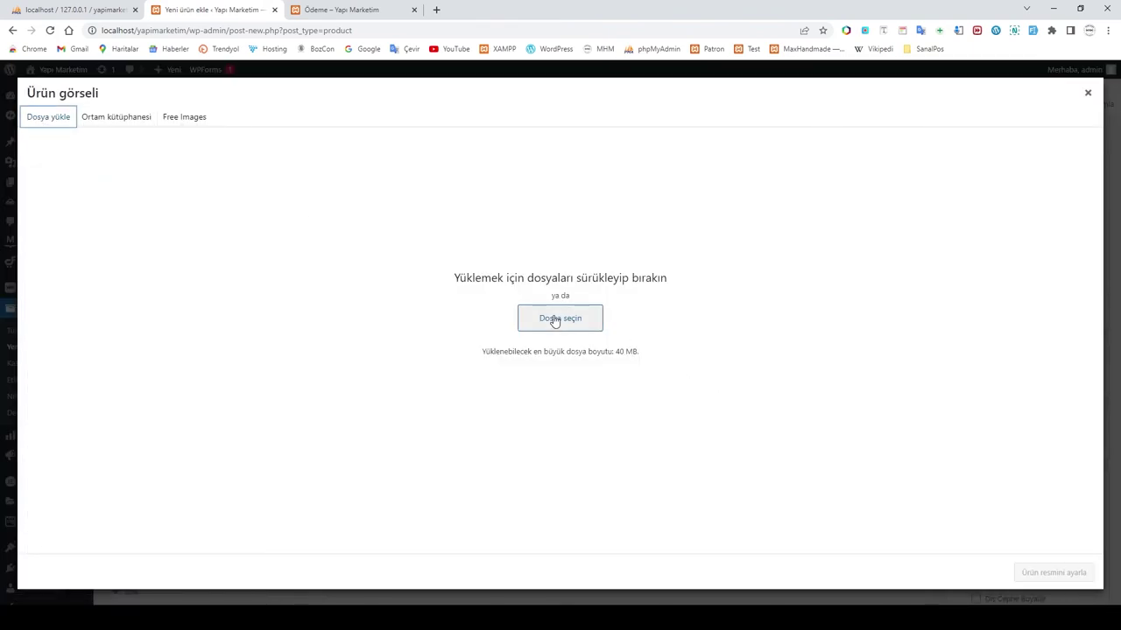
left_click(555, 321)
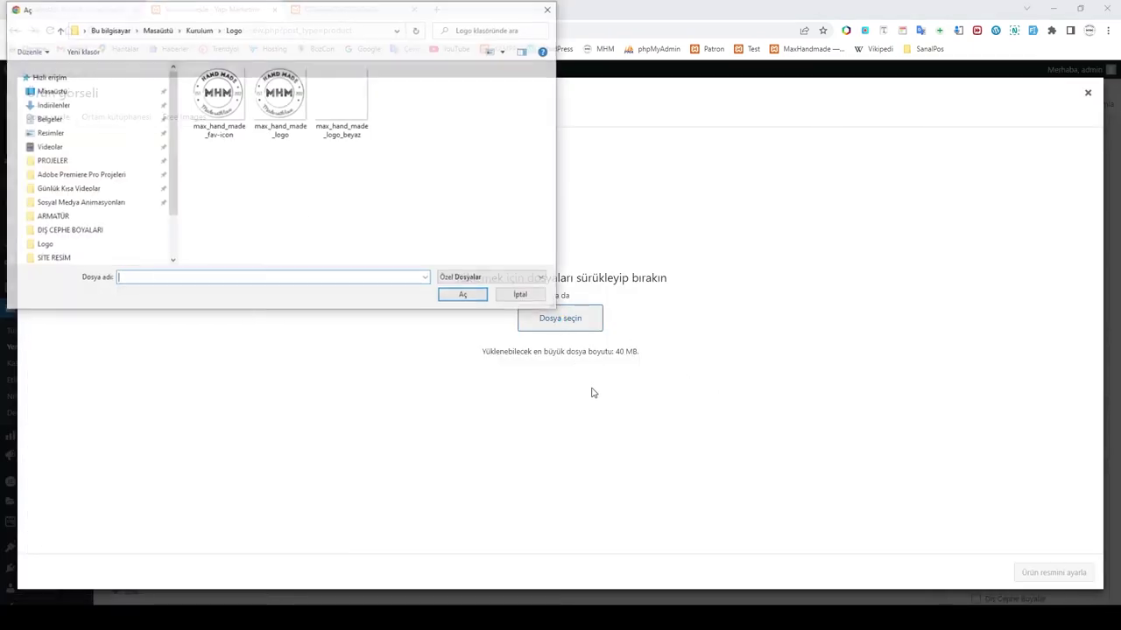
left_click(198, 30)
double_click(216, 112)
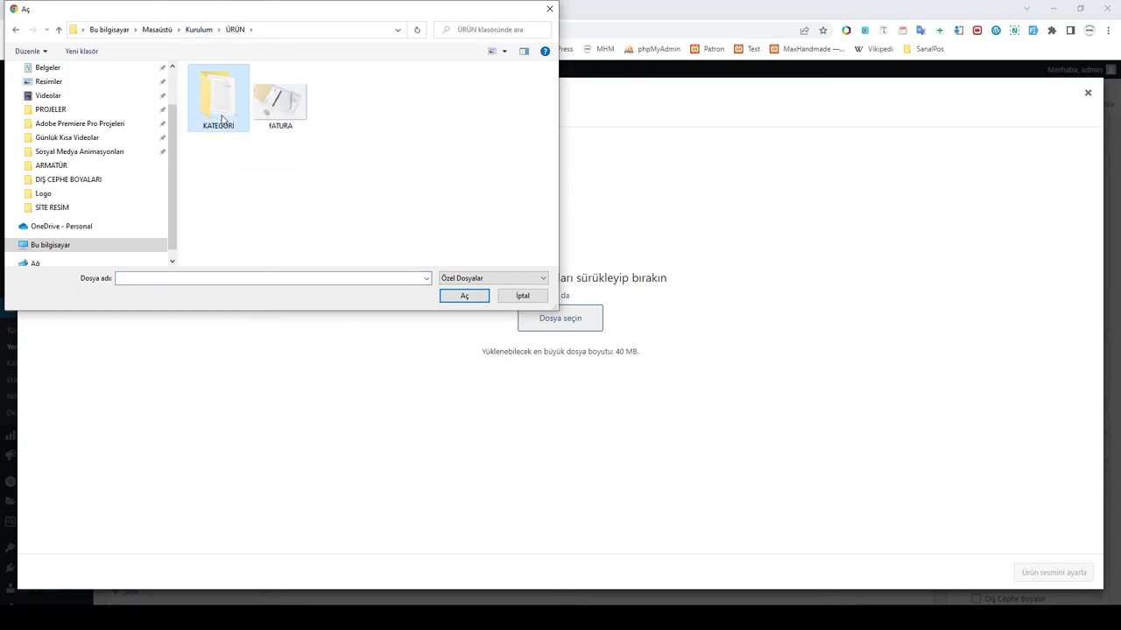
double_click(224, 113)
left_click(239, 87)
double_click(238, 87)
double_click(276, 97)
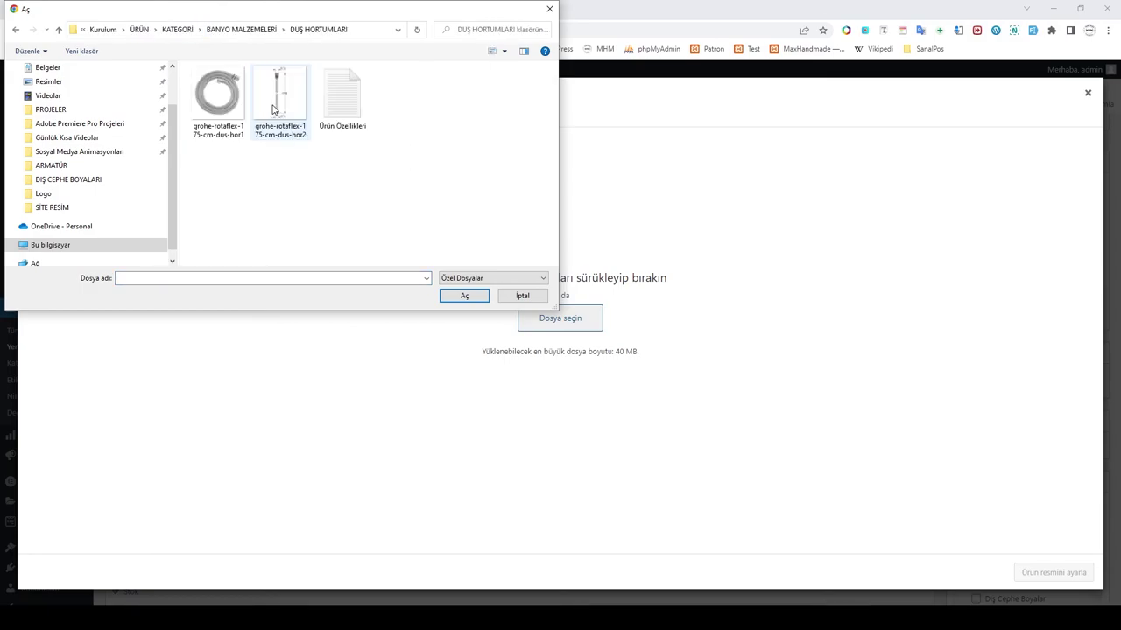
left_click(232, 105)
left_click(464, 295)
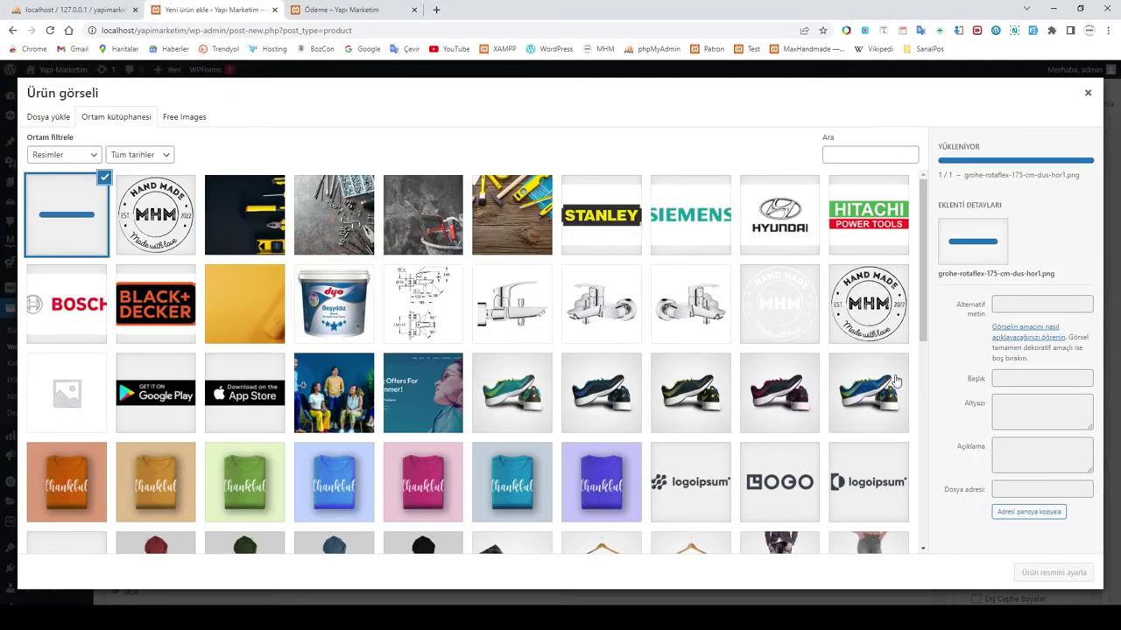
left_click(1055, 573)
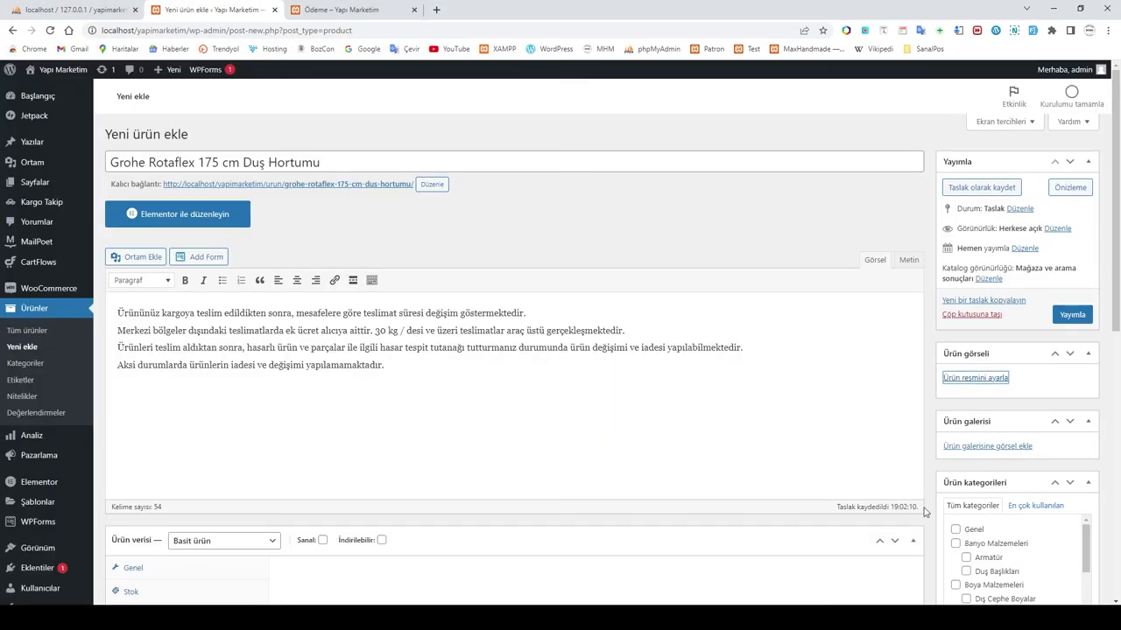
Step: Upload grohe-rotaflex-175-cm-dus-hor2.jpg and add it to the product gallery
scroll(1025, 559, "down", 3)
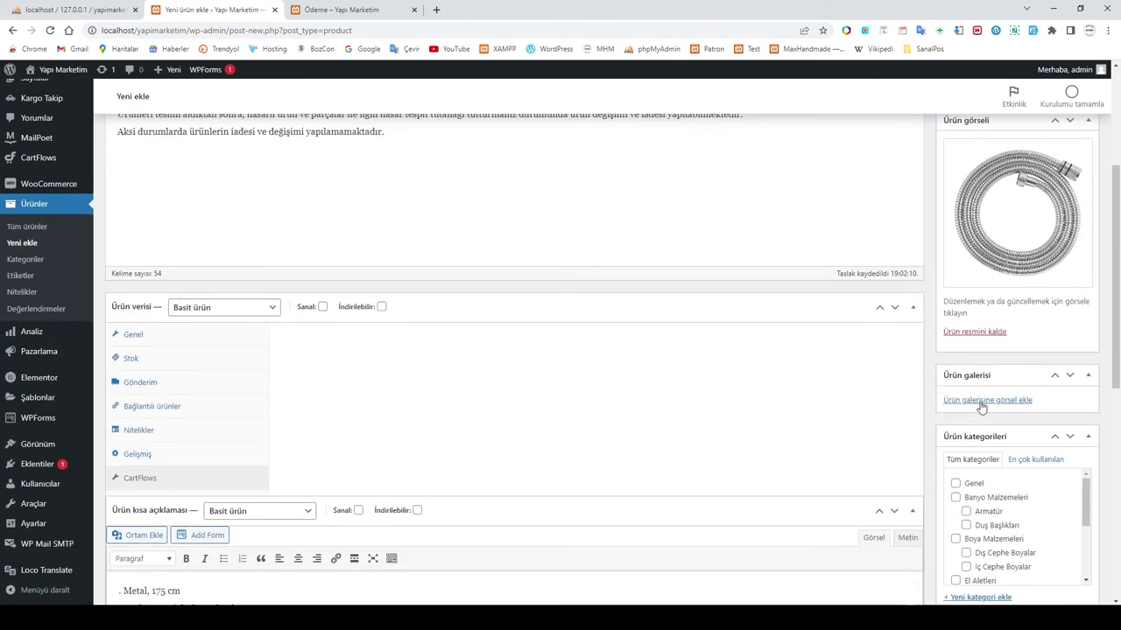
left_click(979, 400)
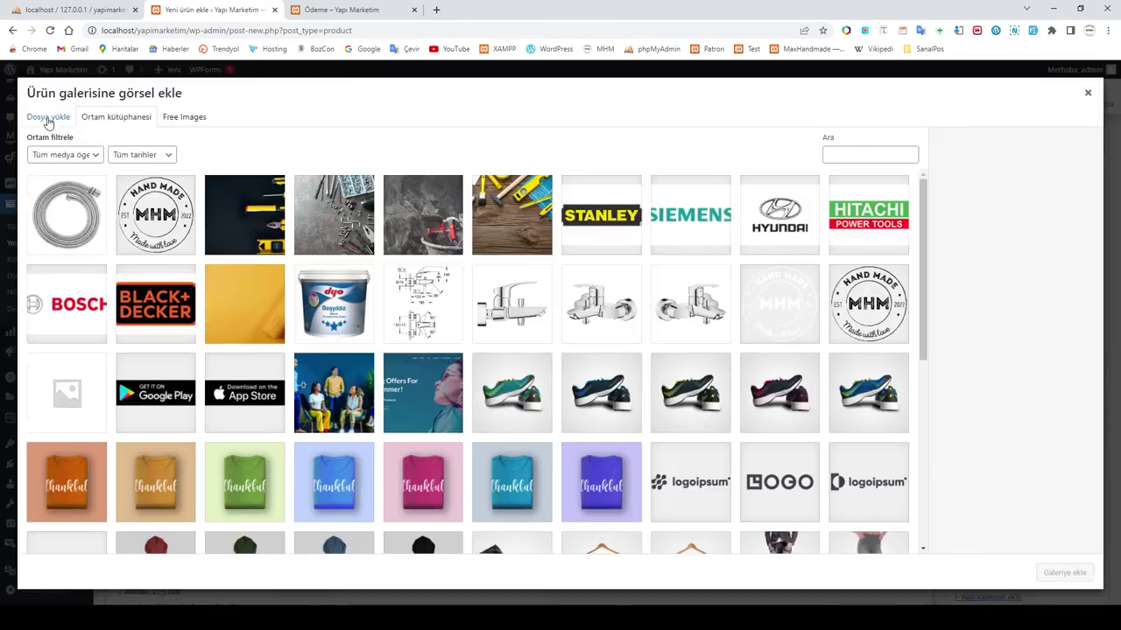
left_click(47, 117)
left_click(548, 321)
left_click(281, 98)
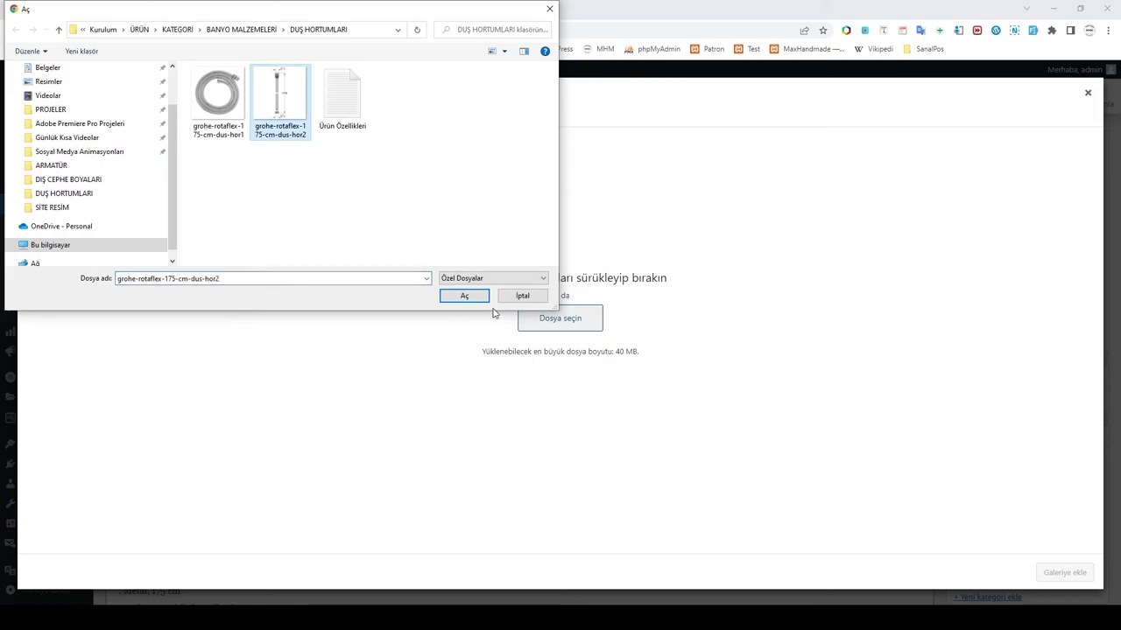
left_click(466, 296)
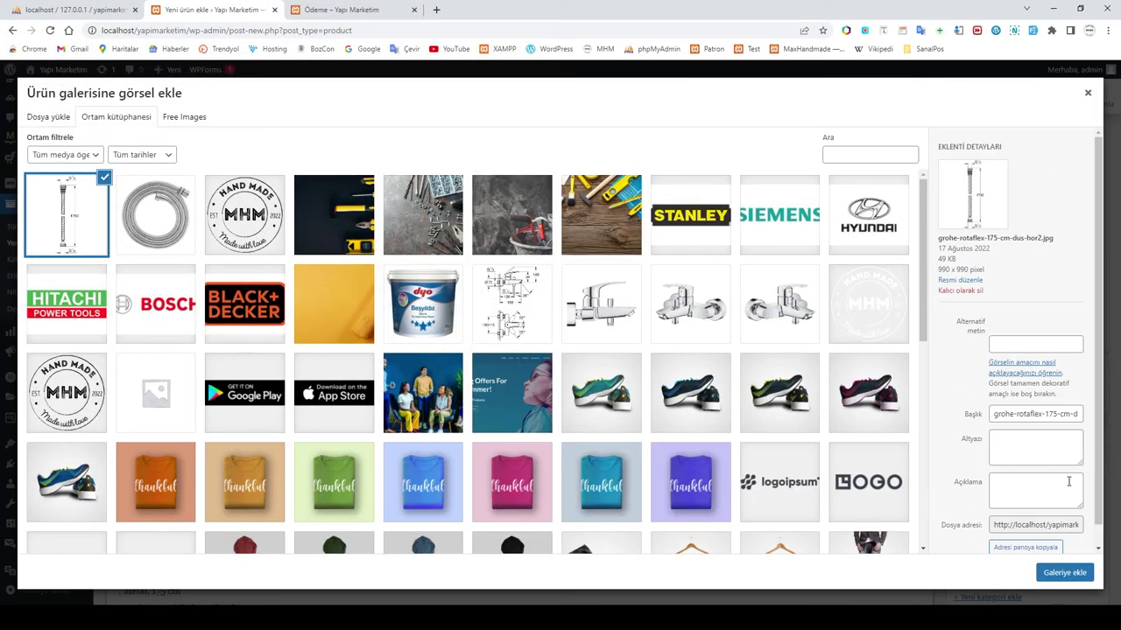
left_click(1058, 574)
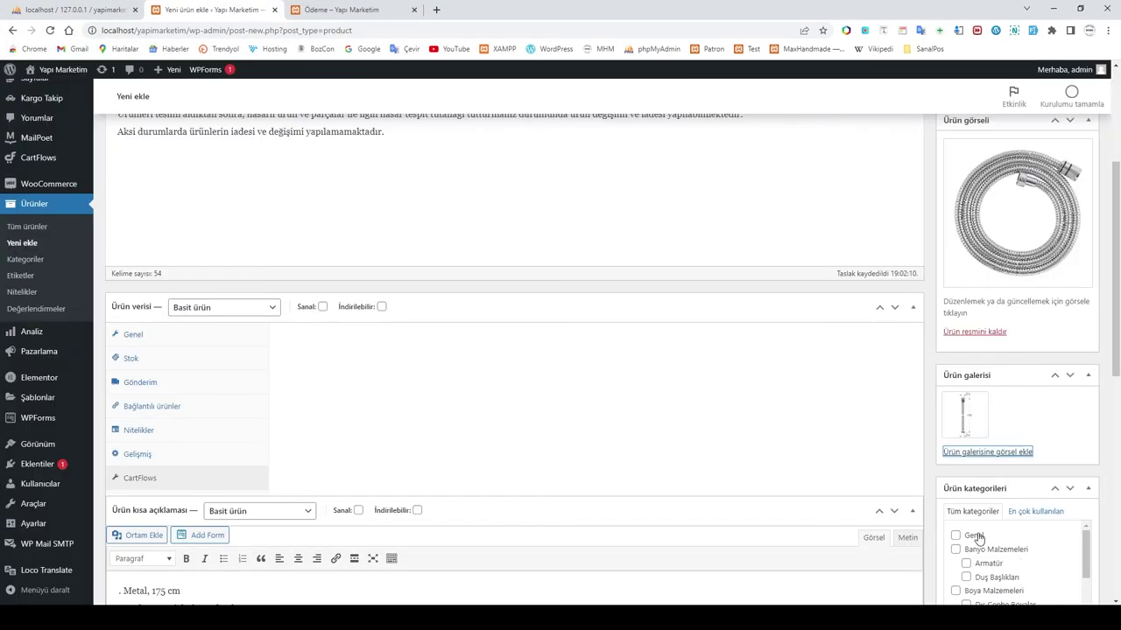
Step: Put the product in the Banyo Malzemeleri category and give it the existing Banyo tag
scroll(1030, 516, "down", 1)
left_click(955, 491)
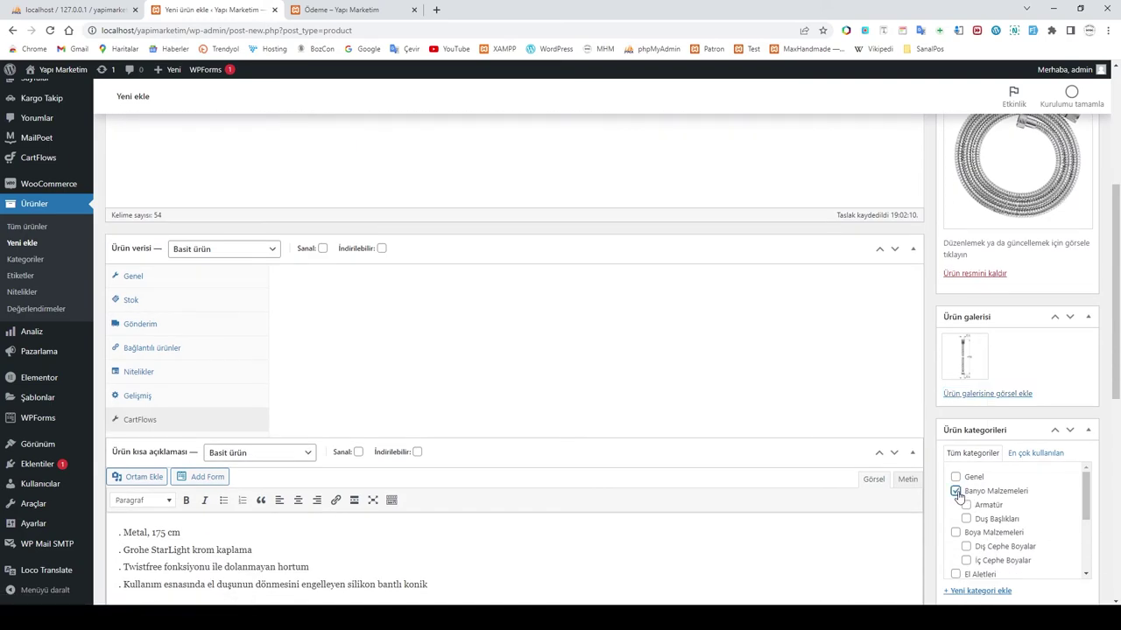
scroll(1034, 517, "down", 5)
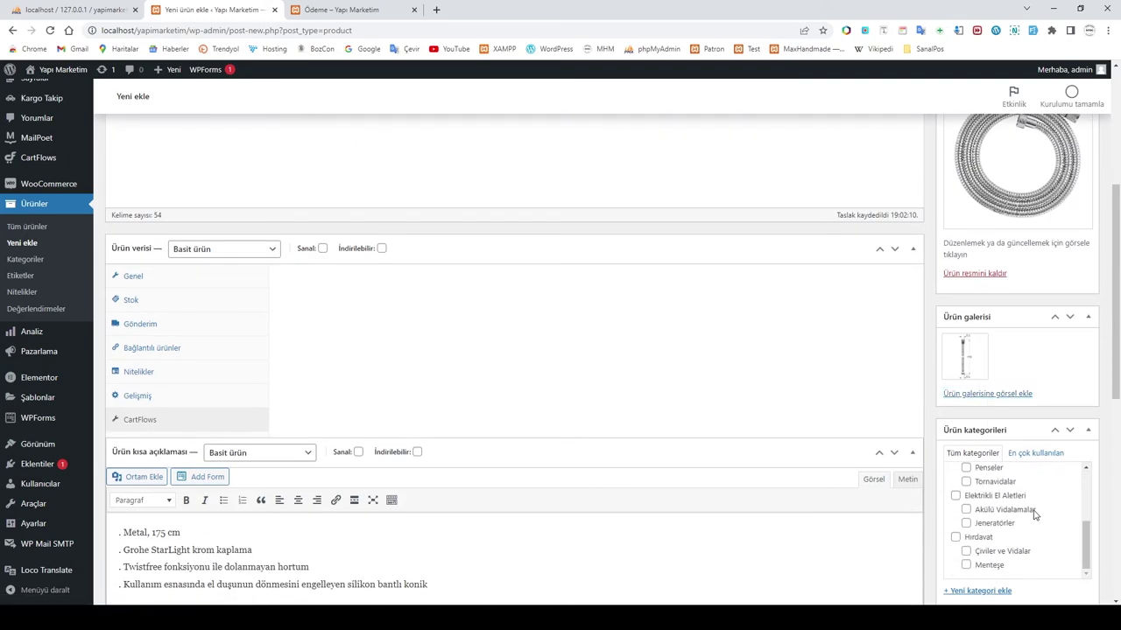
scroll(1090, 548, "down", 4)
left_click(977, 428)
type("ban")
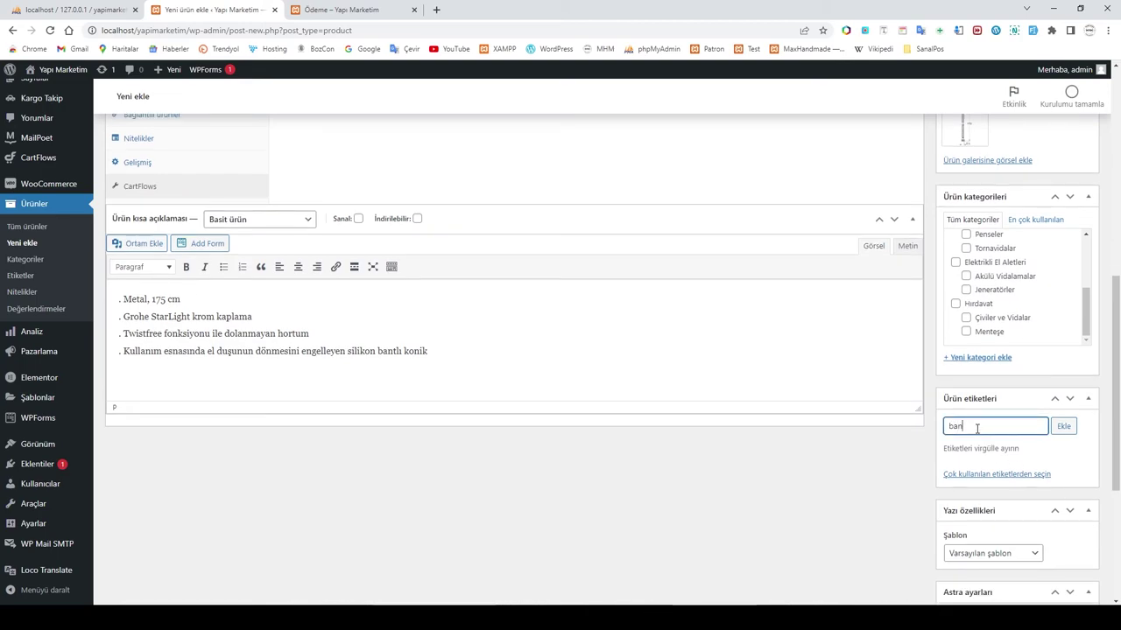
left_click(963, 443)
Step: Publish the shower hose and star it as featured in the Products list
scroll(1076, 465, "down", 5)
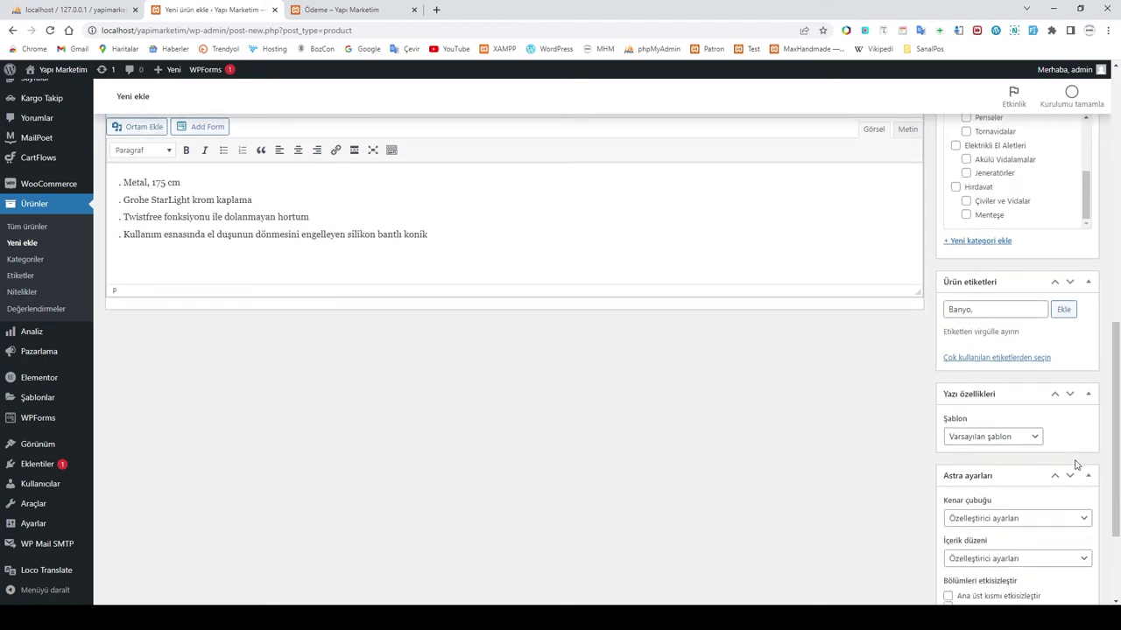
scroll(1075, 465, "up", 6)
scroll(1064, 447, "up", 5)
left_click(1069, 315)
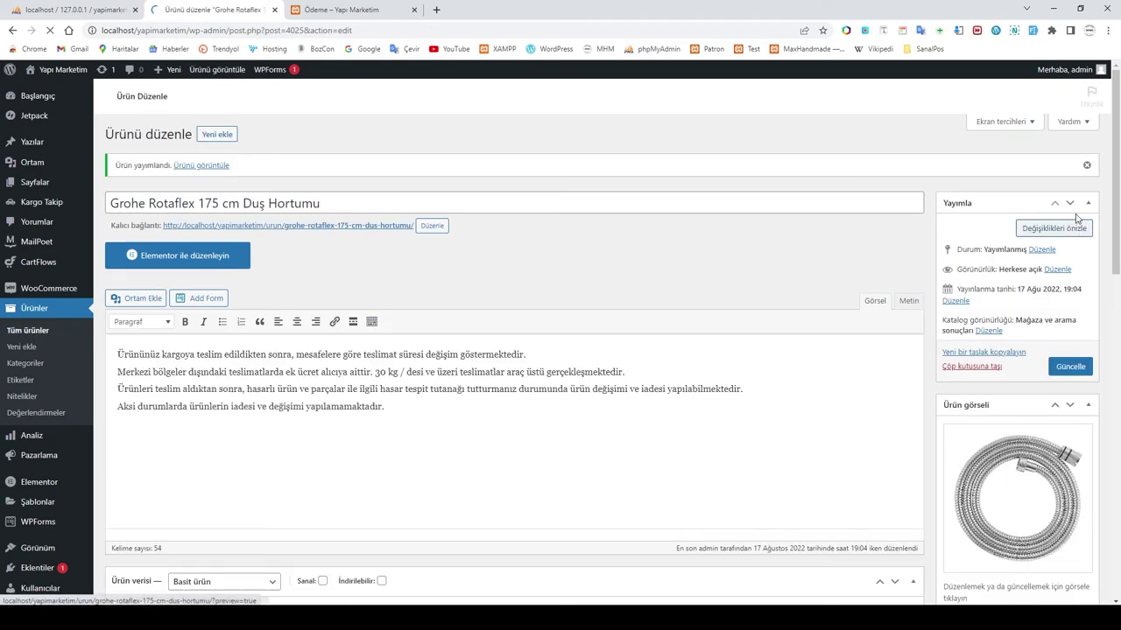
left_click(30, 330)
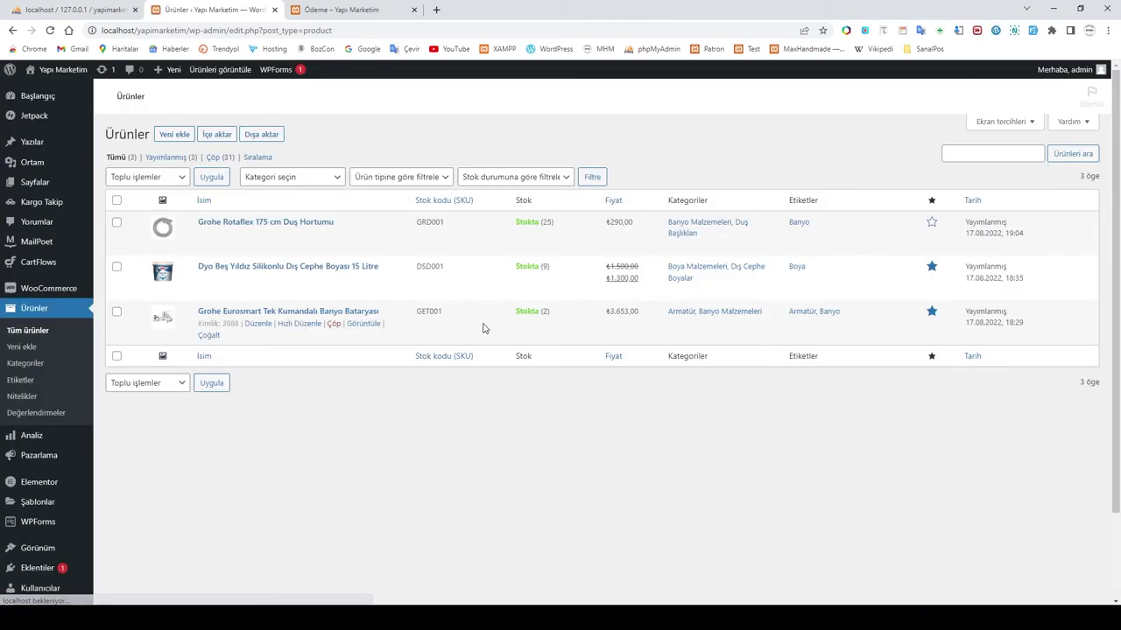
left_click(932, 224)
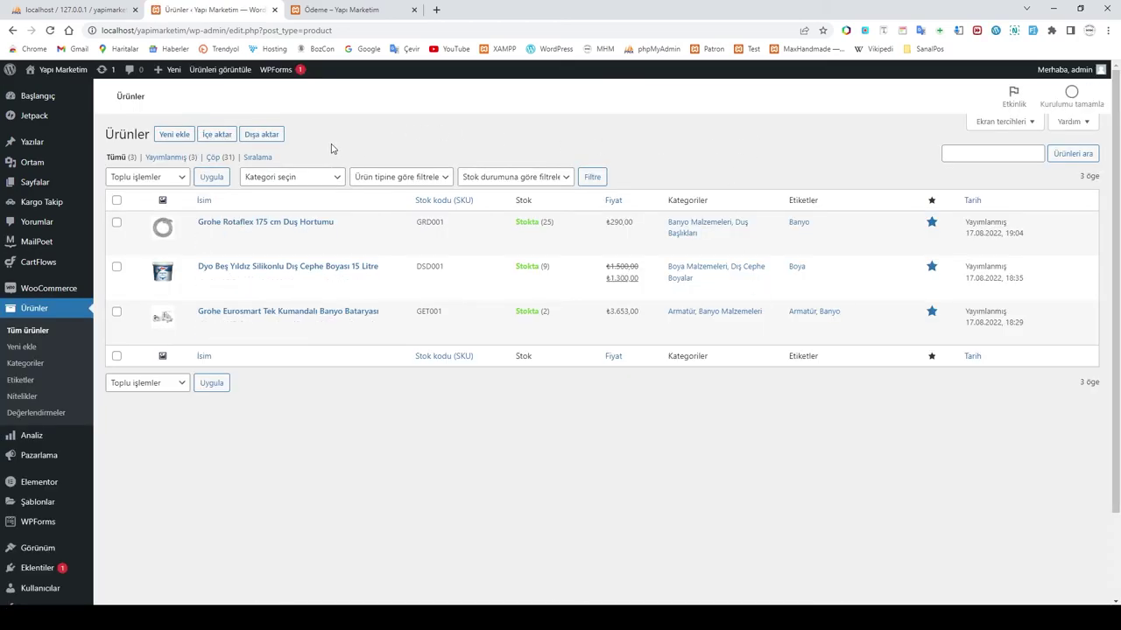
left_click(342, 10)
Step: Open the Grohe Rotaflex 175 cm Duş Hortumu product page from the store home page
left_click(104, 115)
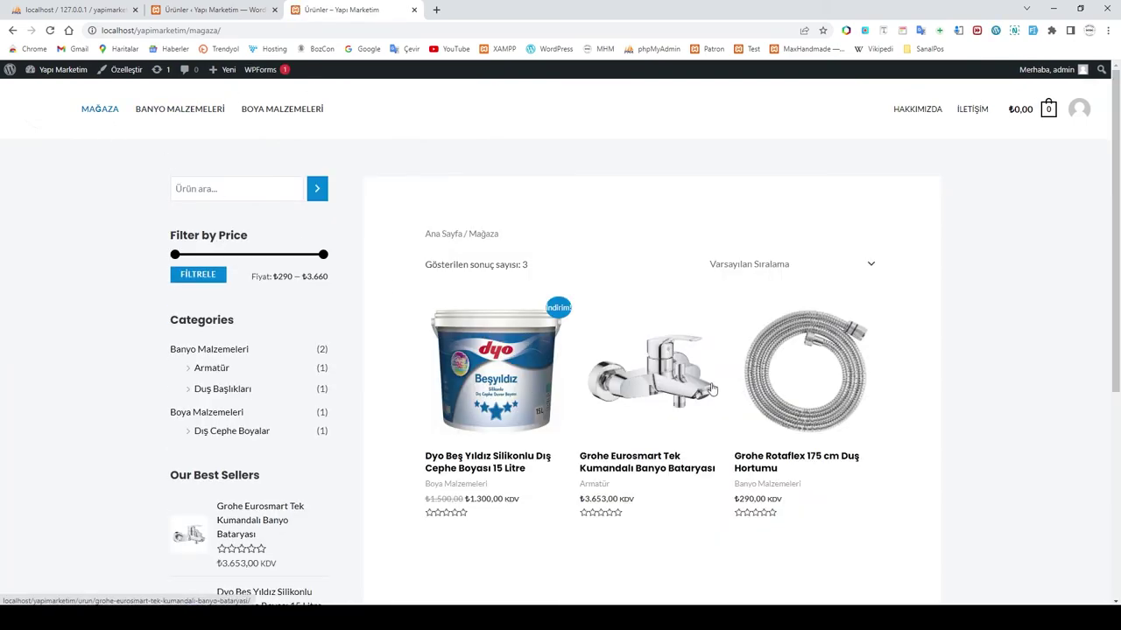
scroll(803, 393, "down", 1)
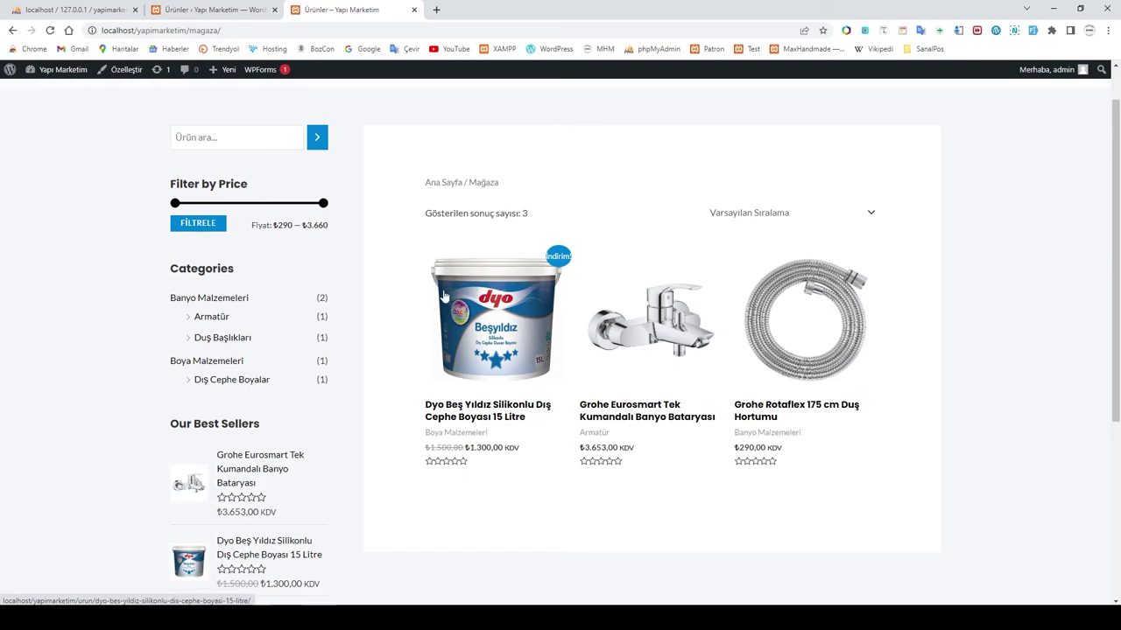
scroll(105, 175, "up", 1)
left_click(90, 111)
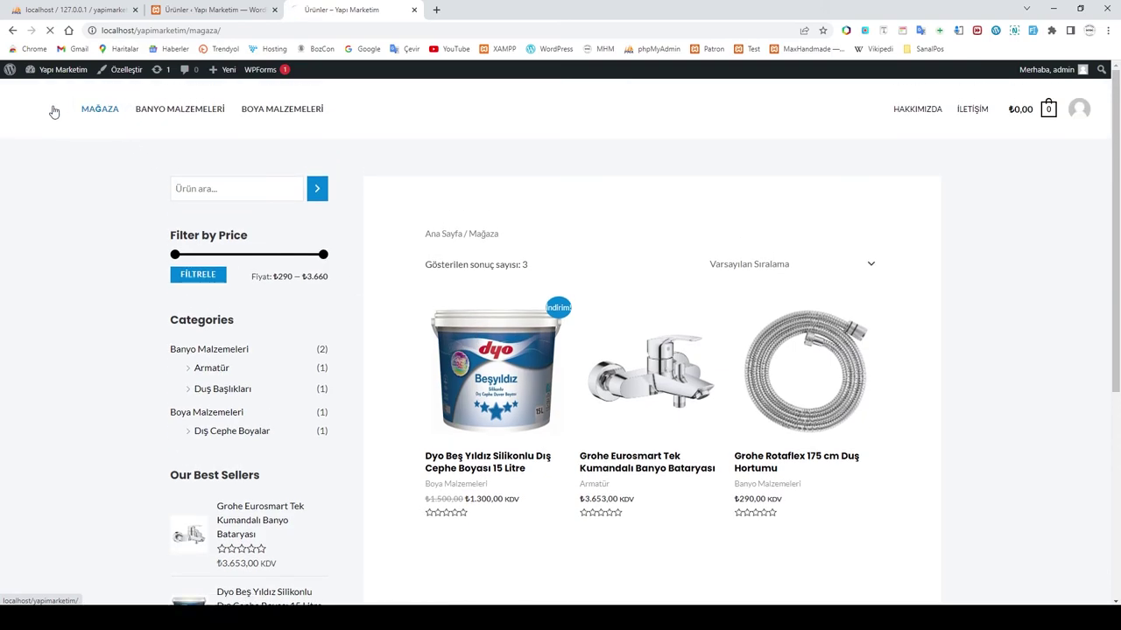
left_click(53, 112)
scroll(718, 350, "down", 8)
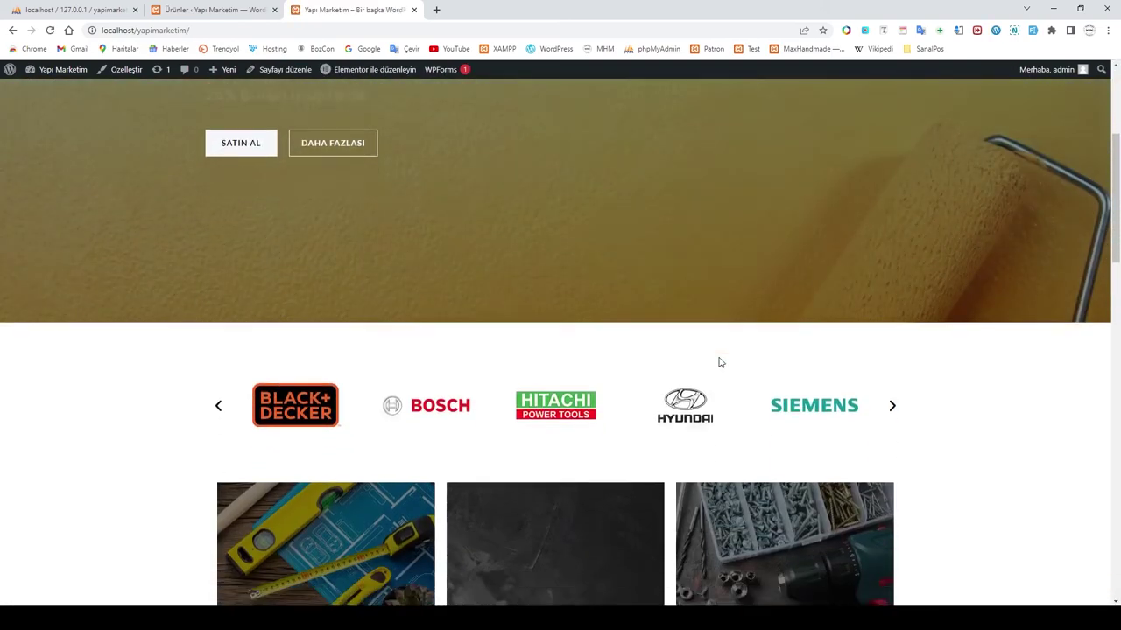
scroll(720, 357, "down", 3)
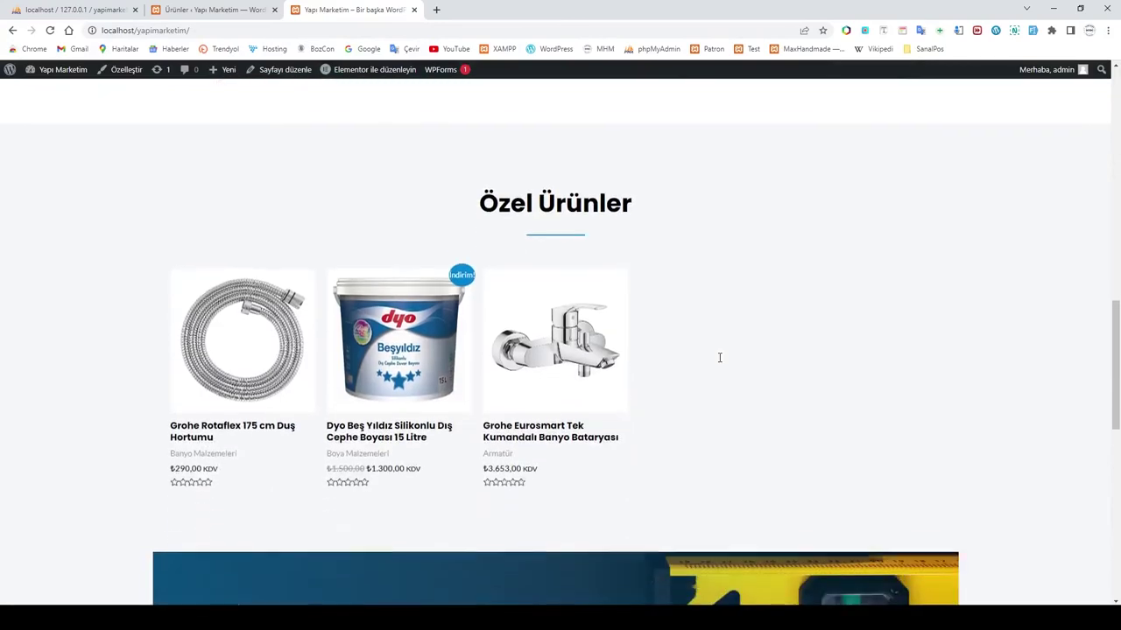
left_click(246, 350)
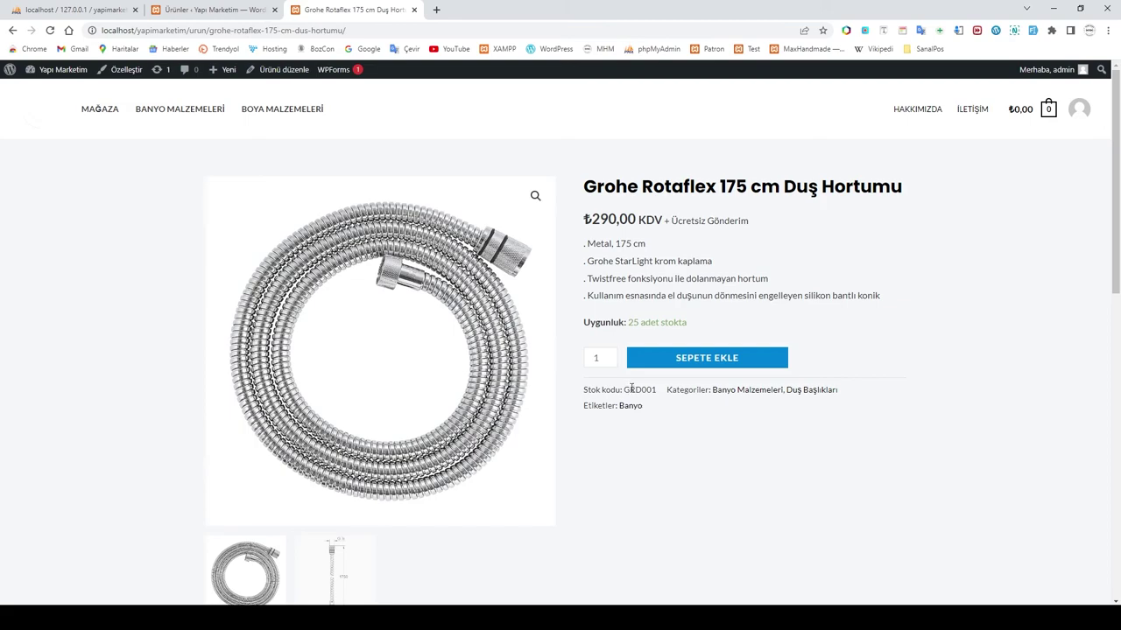
Step: Add the hose to the cart, check ₺20,00 shipping and ₺310,00 total, and proceed to checkout
left_click(710, 364)
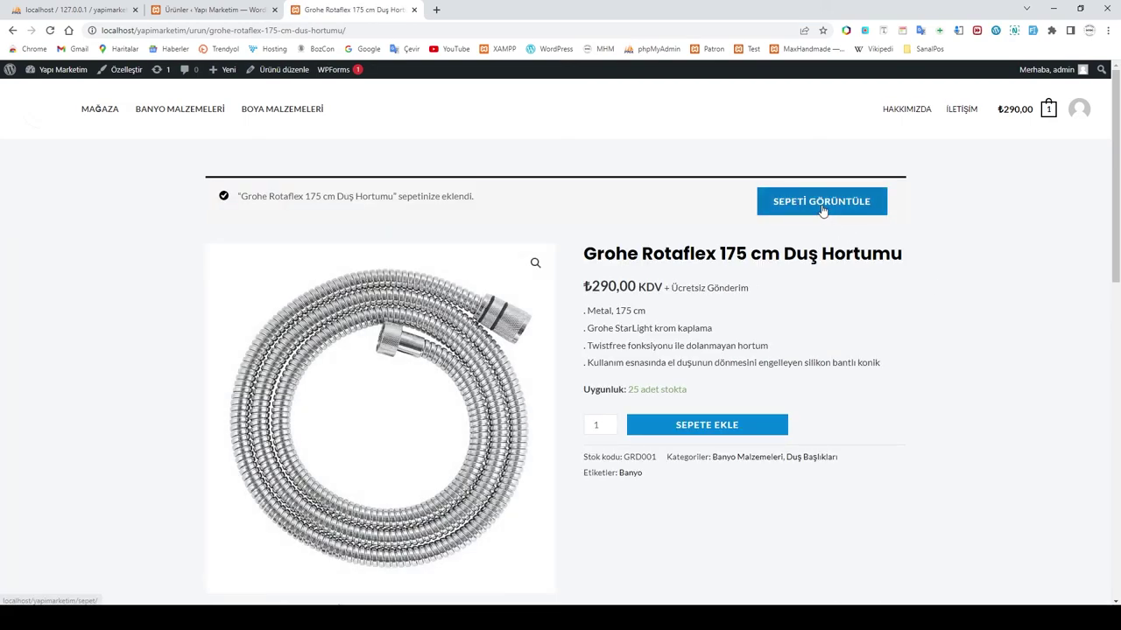
left_click(823, 213)
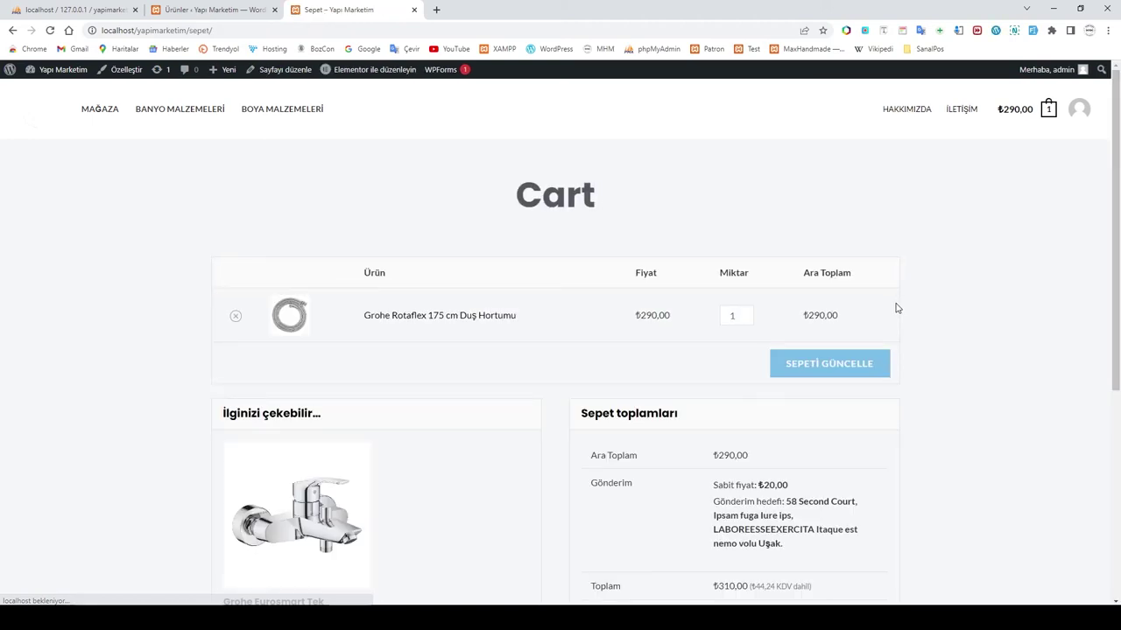
scroll(858, 332, "down", 2)
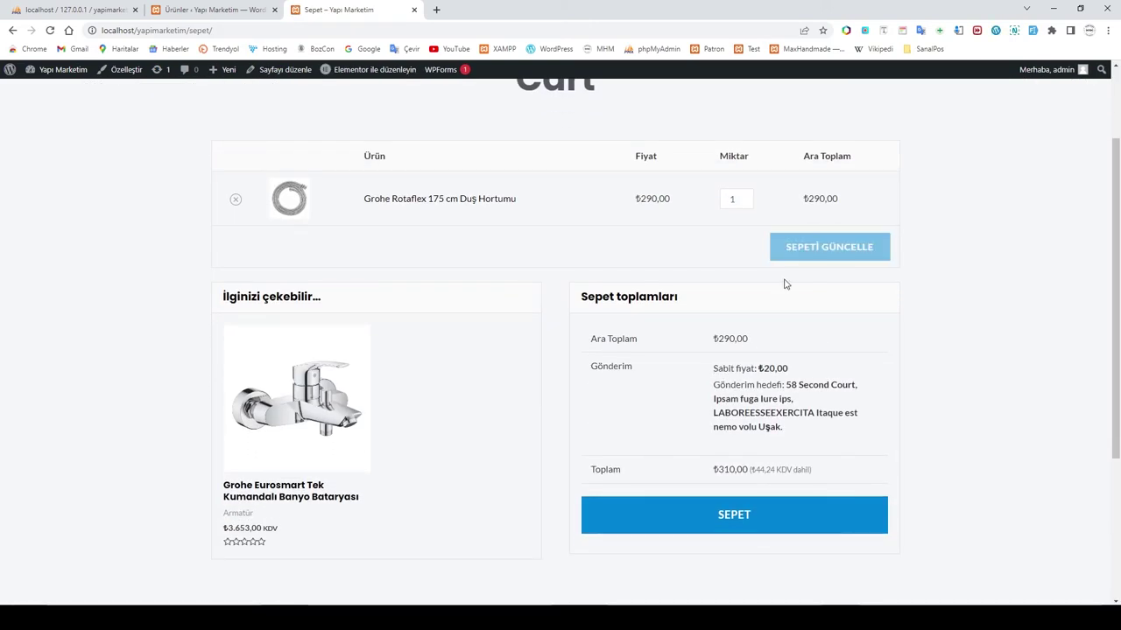
left_click_drag(716, 374, 745, 370)
left_click(795, 372)
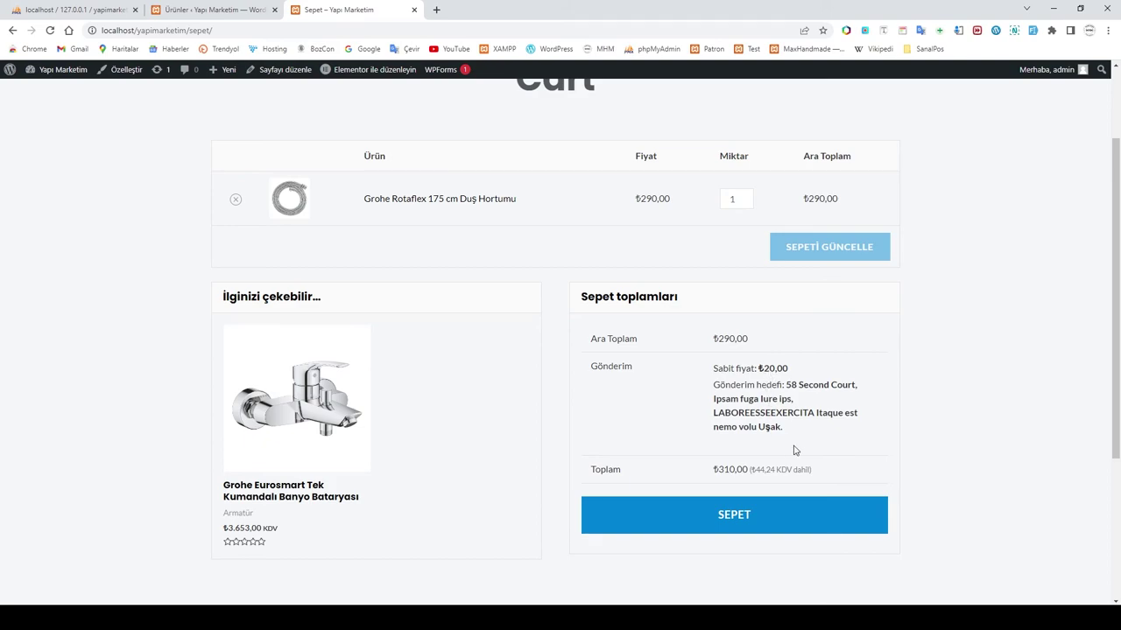
scroll(795, 450, "down", 2)
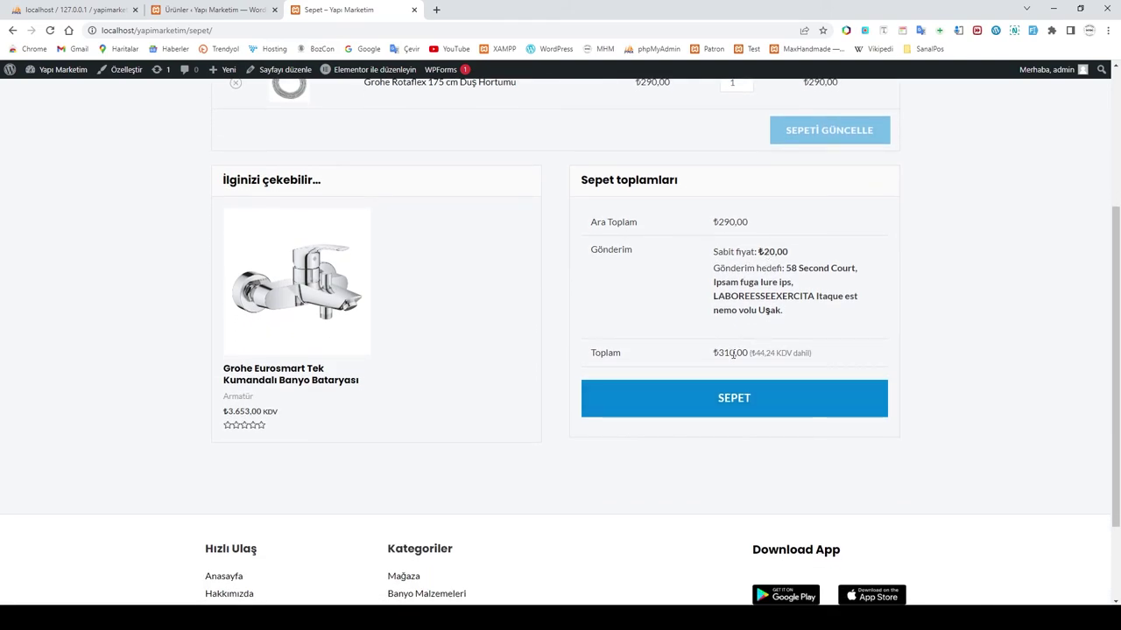
left_click(735, 403)
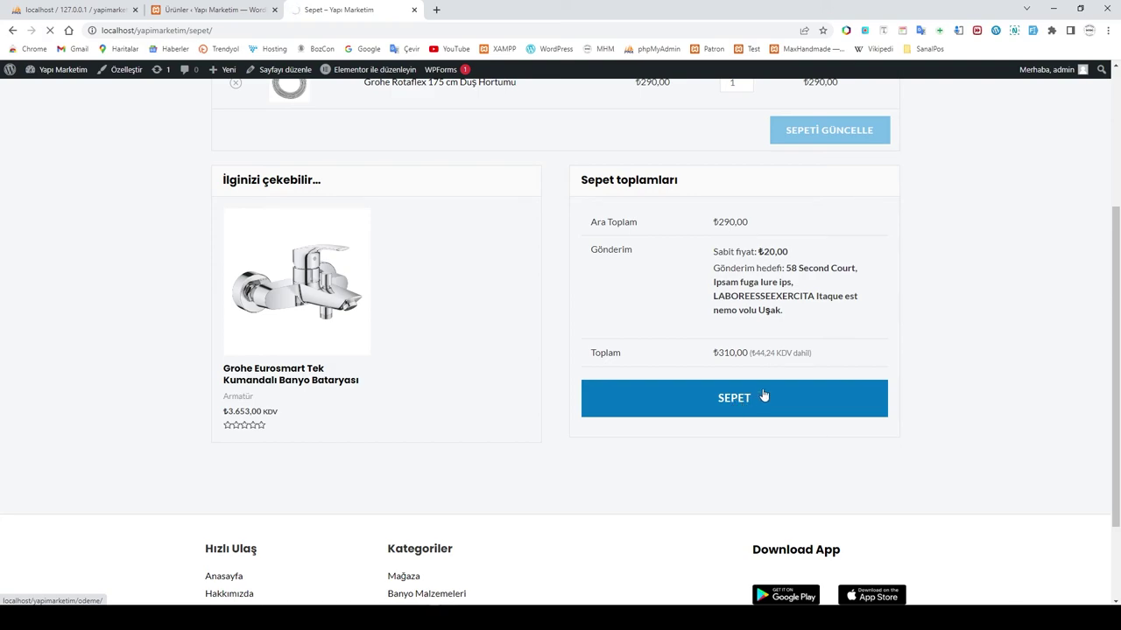
Step: Keep cash on delivery (Kapıda ödeme) as payment and check the ₺320,00 order total
scroll(916, 385, "down", 1)
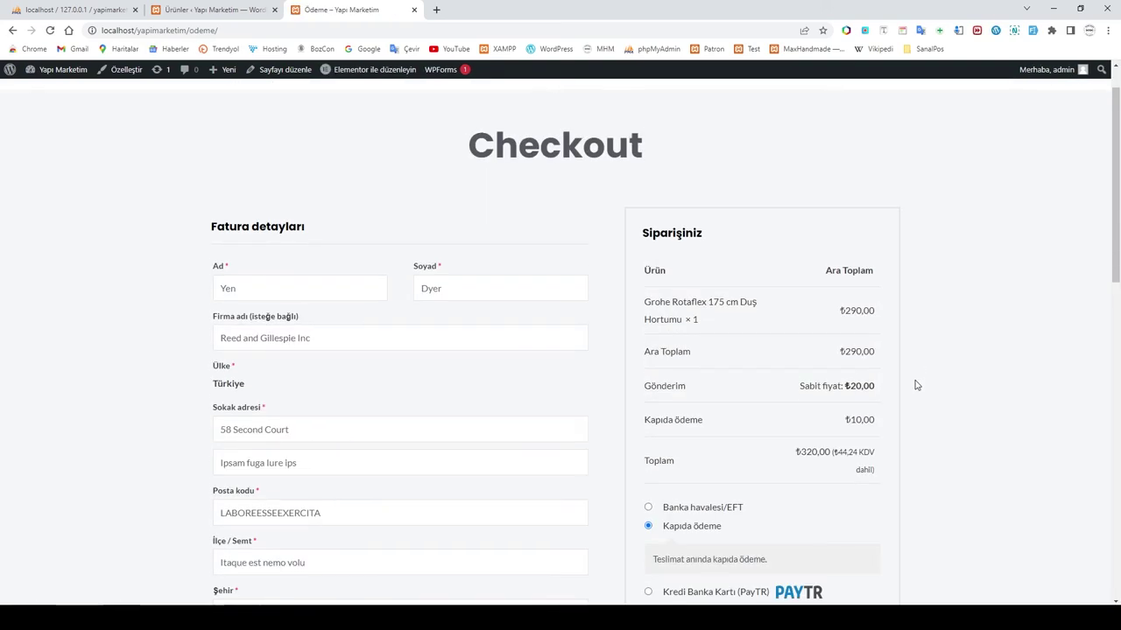
scroll(711, 280, "down", 1)
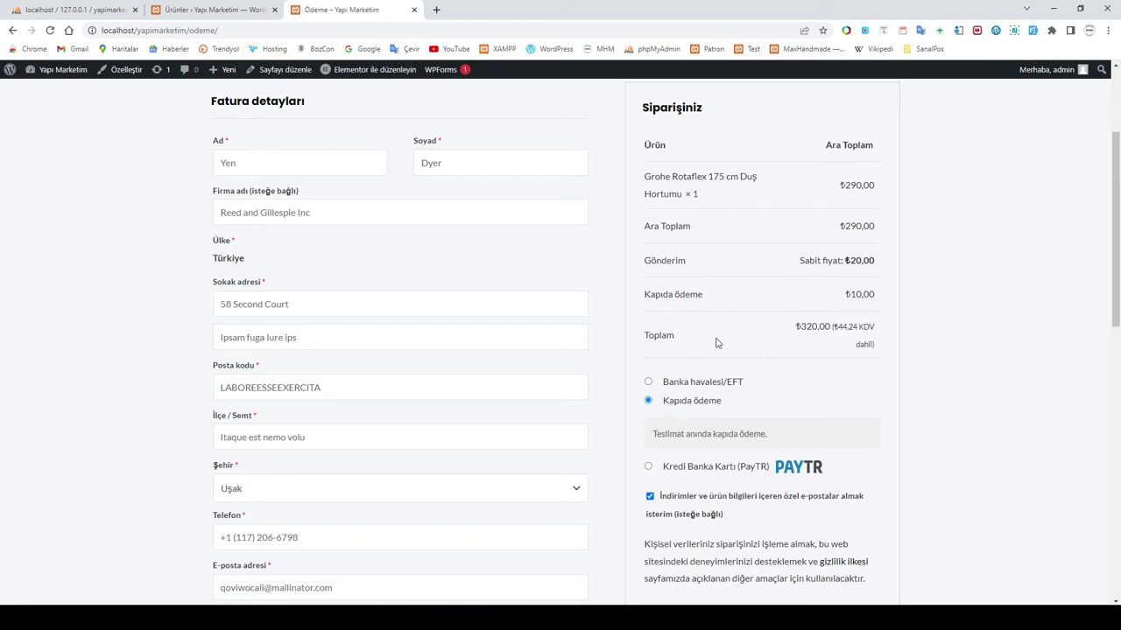
left_click(649, 382)
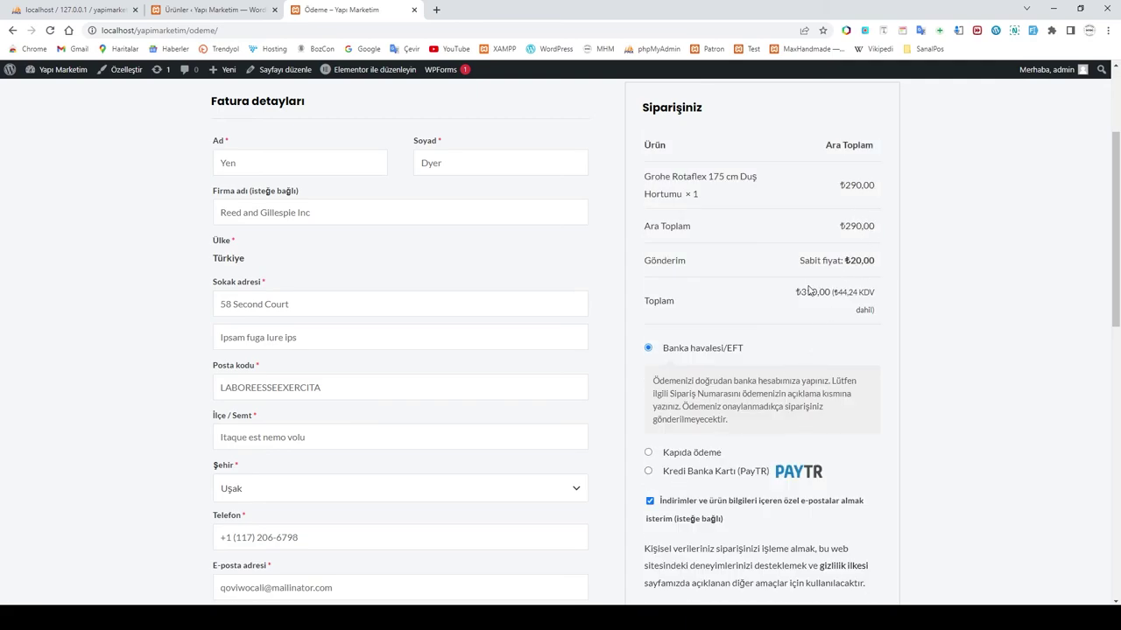
left_click(649, 453)
left_click_drag(804, 326, 811, 327)
left_click(905, 328)
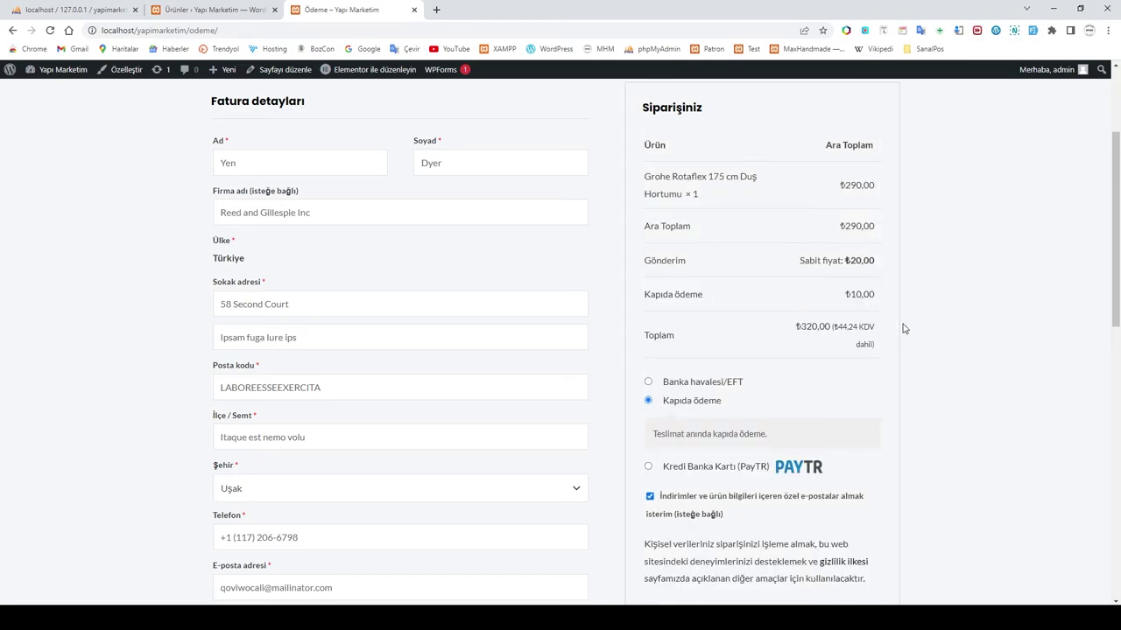
Step: Uncheck shipping to a different address, place the order, and review its confirmation
scroll(689, 339, "down", 2)
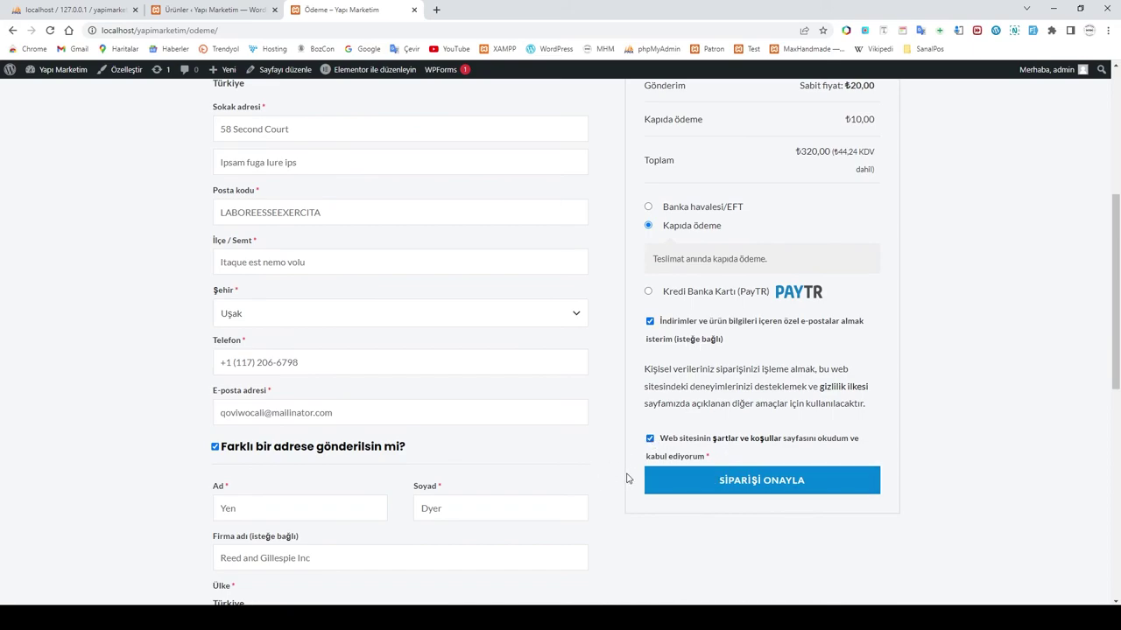
scroll(347, 342, "down", 2)
left_click(217, 274)
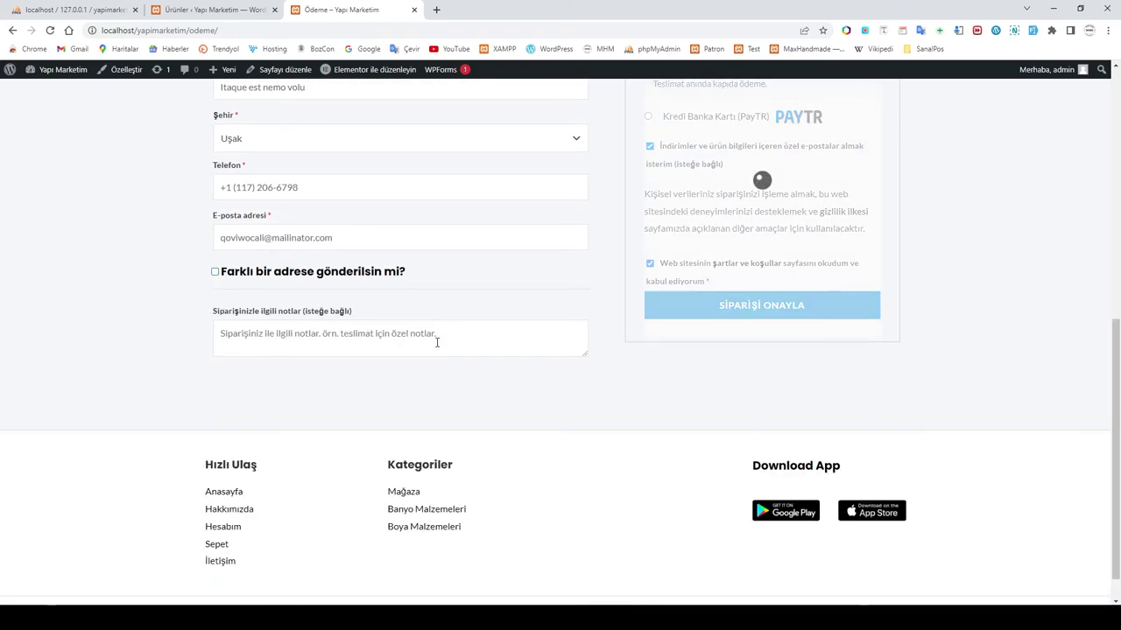
scroll(575, 382, "up", 2)
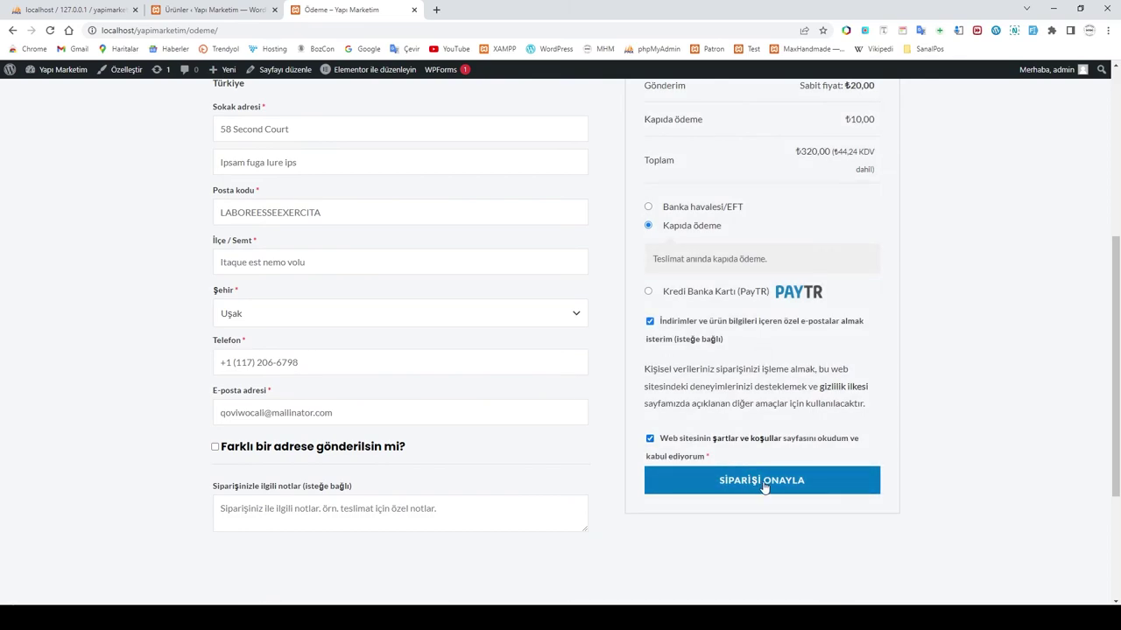
left_click(764, 487)
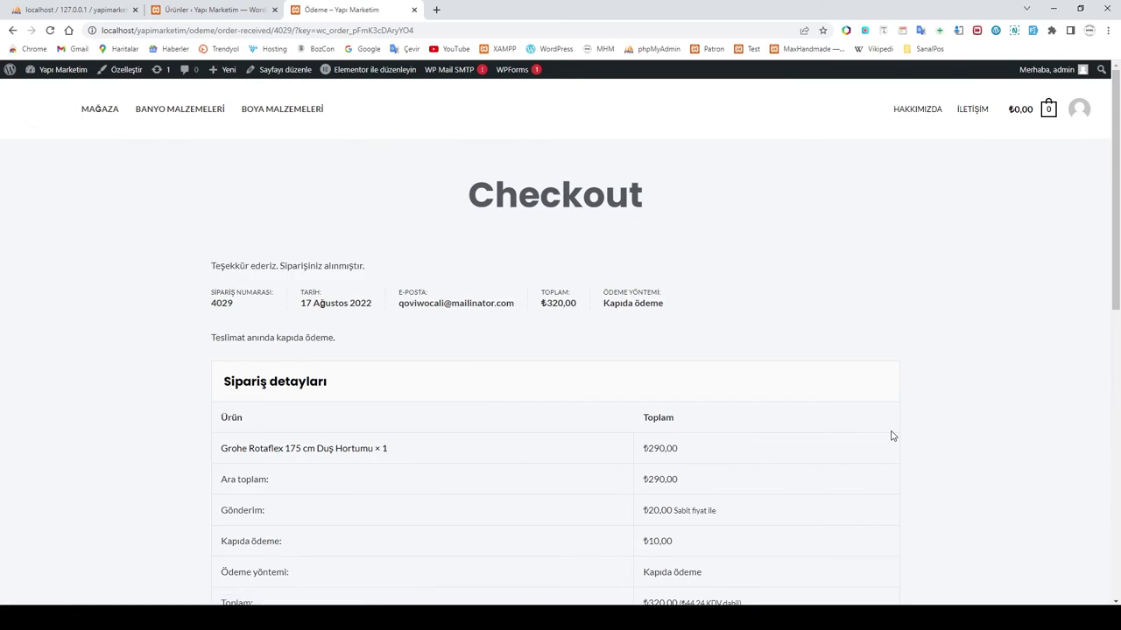
scroll(691, 388, "down", 2)
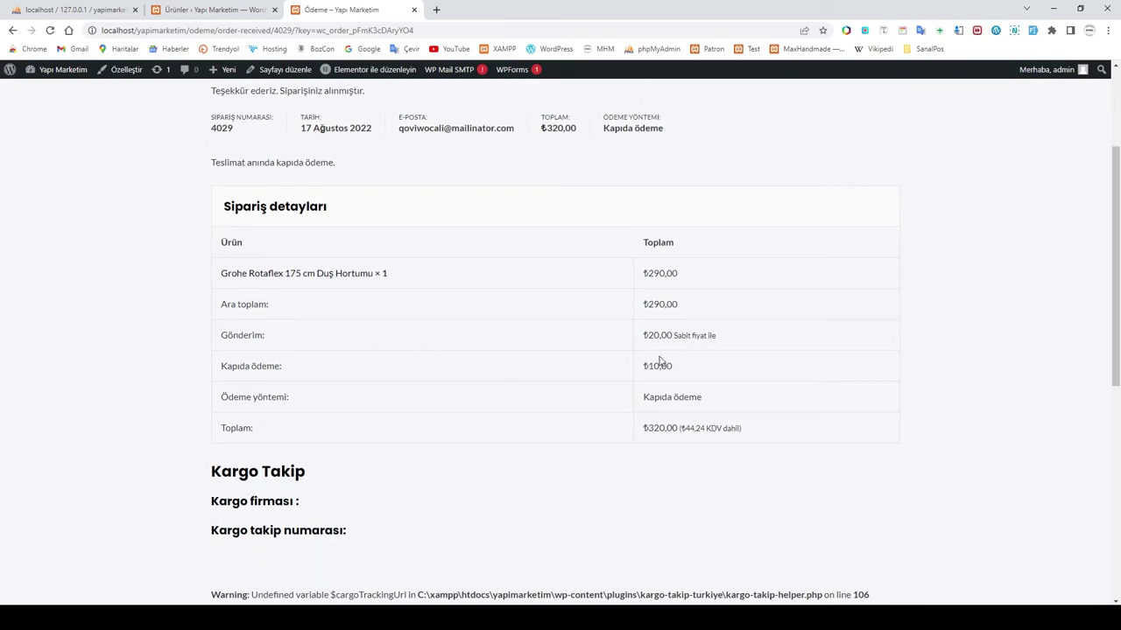
scroll(713, 379, "down", 5)
scroll(714, 380, "up", 7)
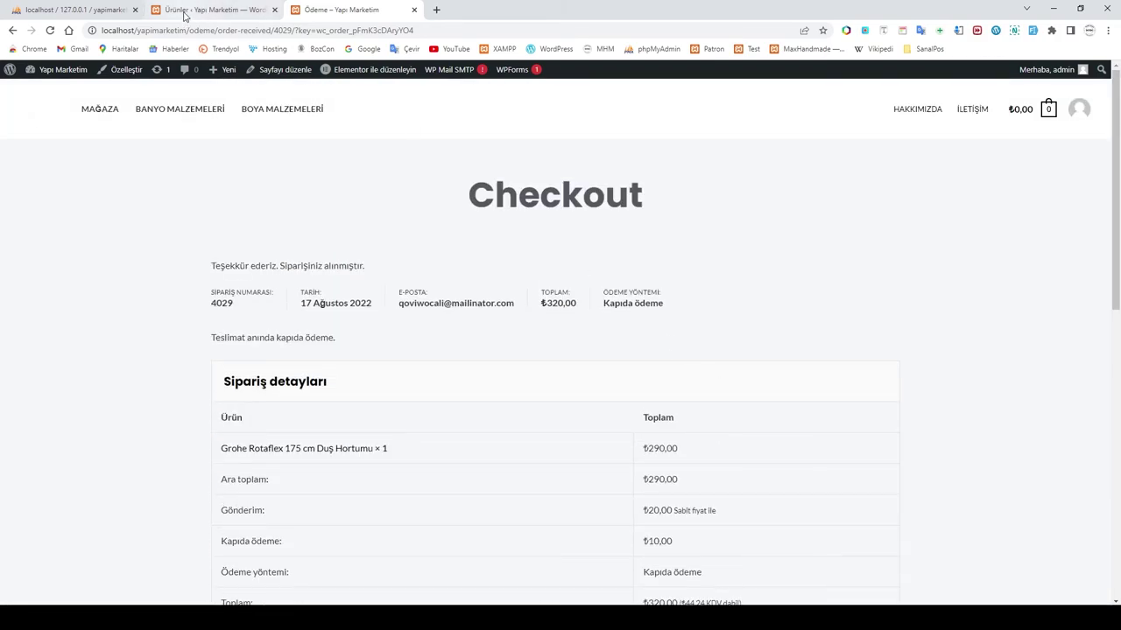
Step: In the admin, open WooCommerce Siparişler and the newest order #4029 at ₺320,00
left_click(188, 14)
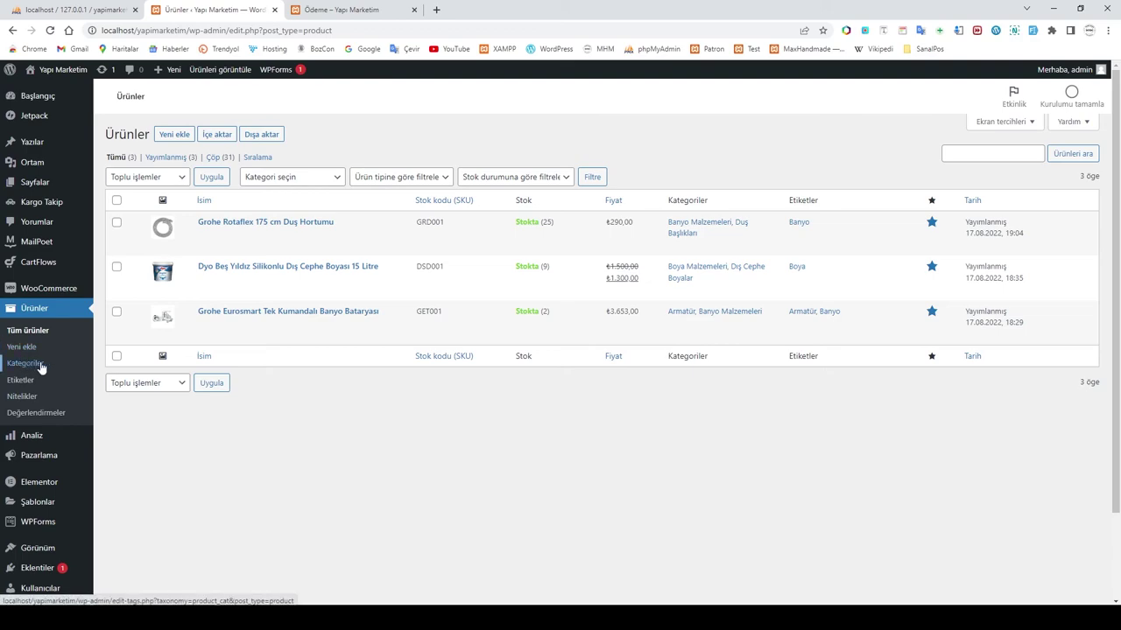
mouse_move(53, 289)
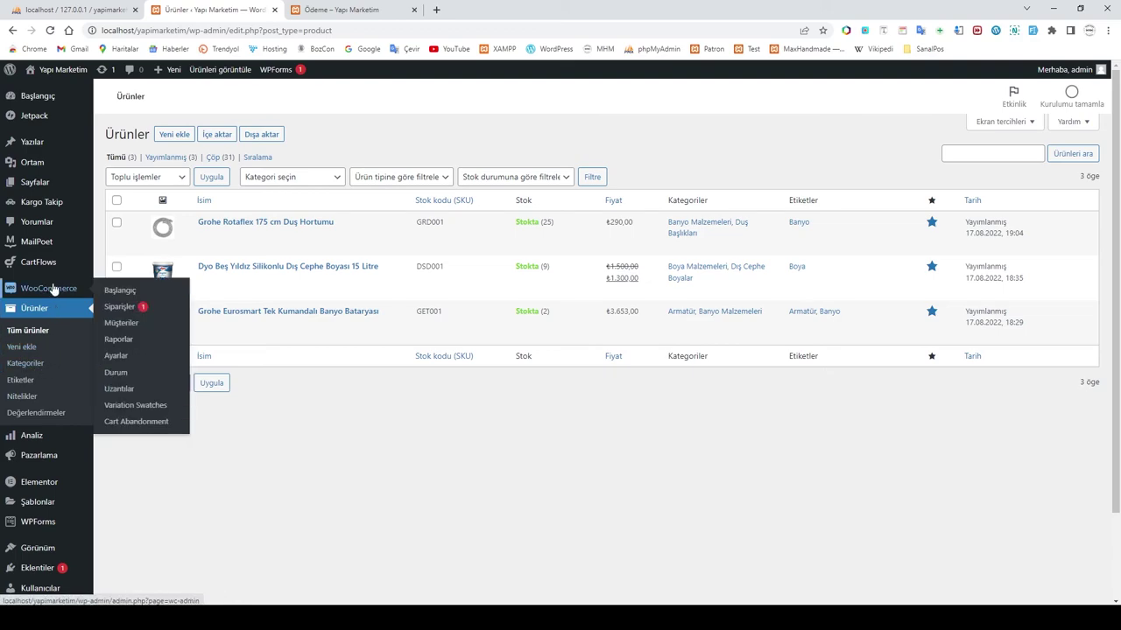
left_click(121, 308)
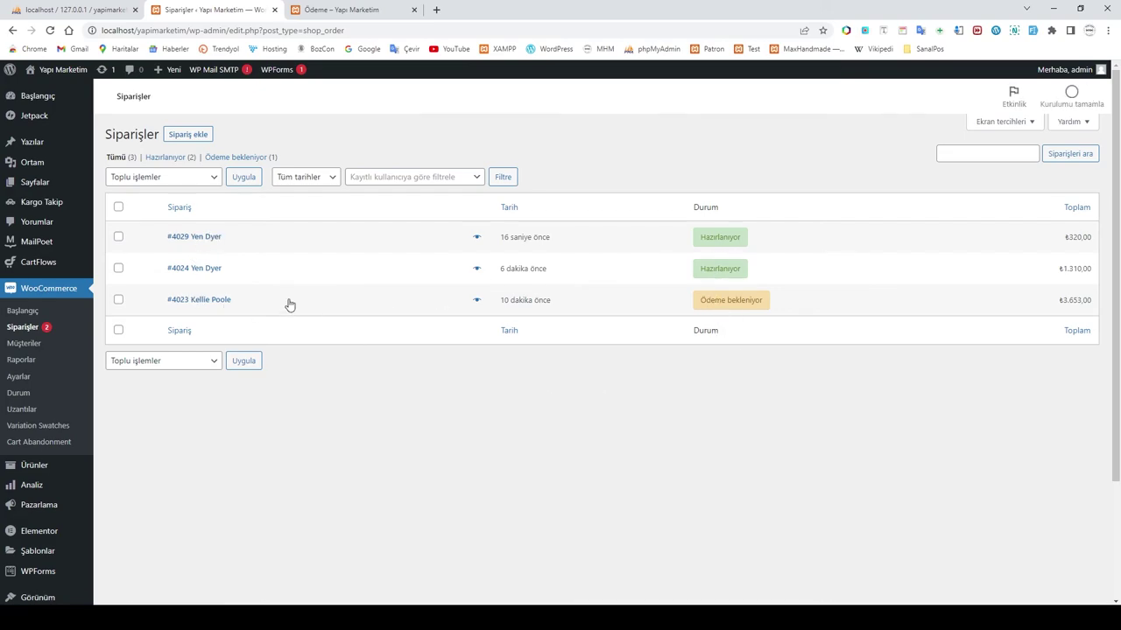
left_click(202, 244)
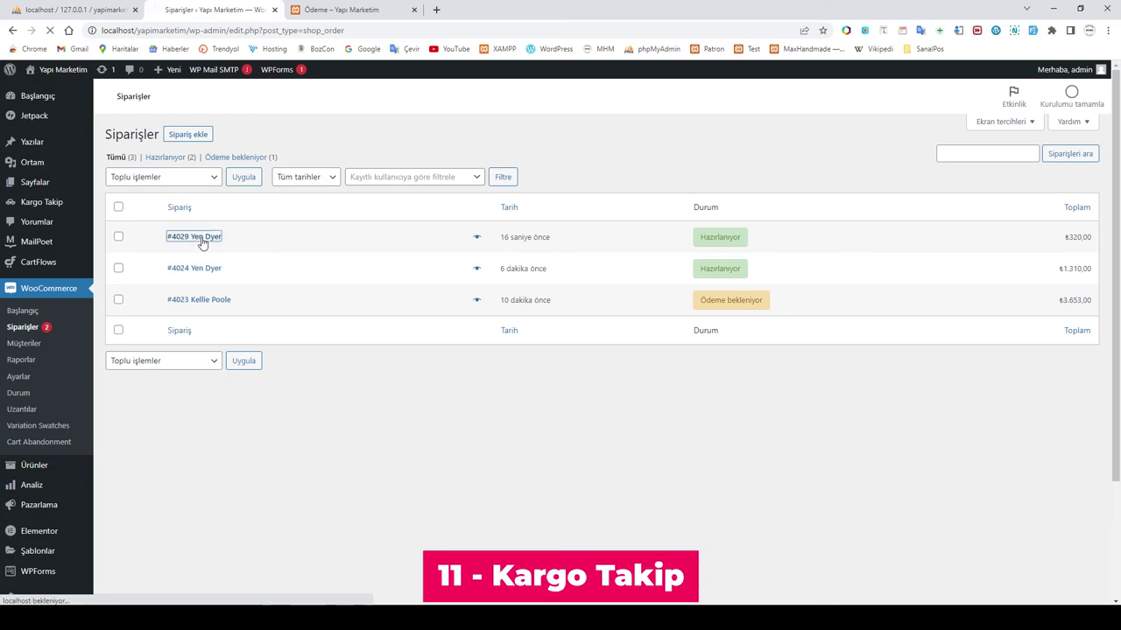
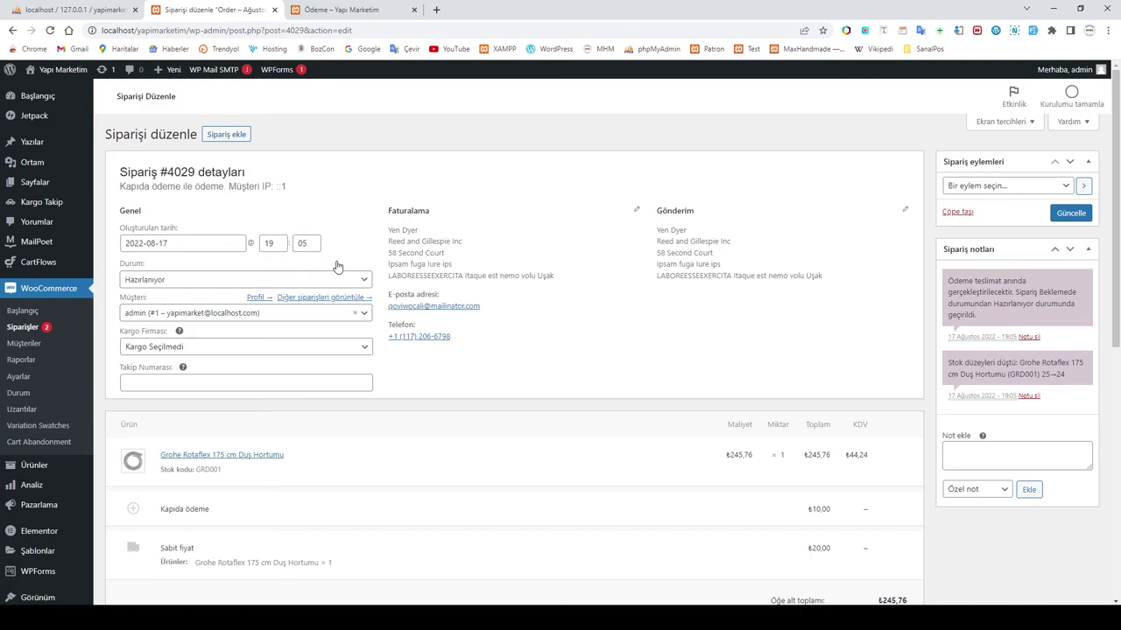
Step: Find the Kargo Firması field on order #4029's edit page and open its dropdown
scroll(481, 341, "down", 2)
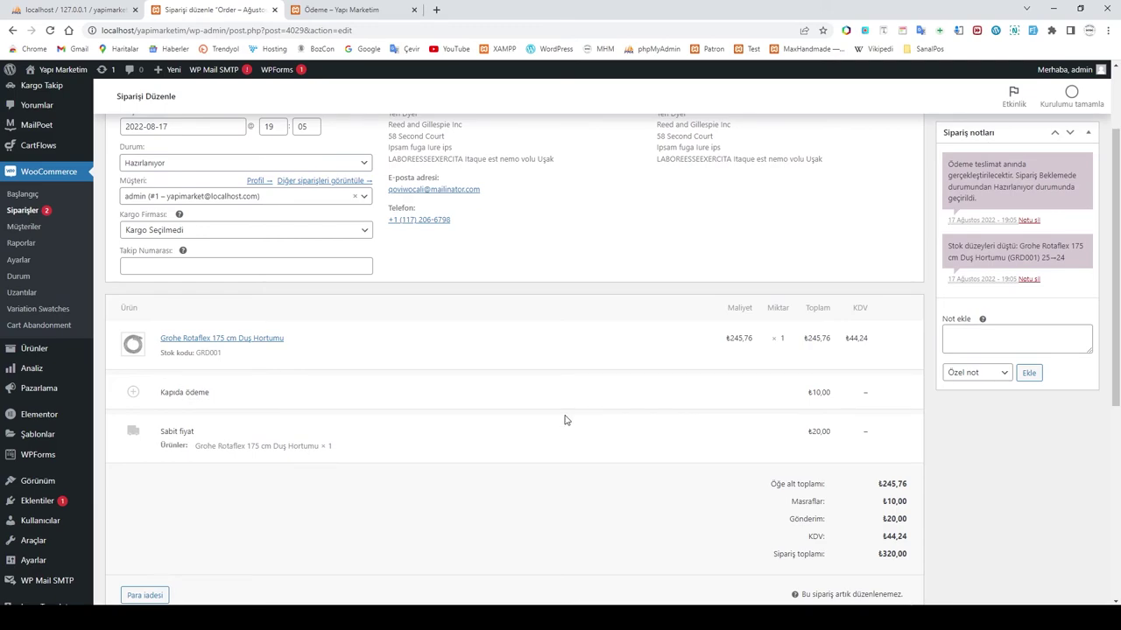
scroll(565, 420, "up", 2)
scroll(563, 421, "down", 2)
scroll(504, 414, "up", 1)
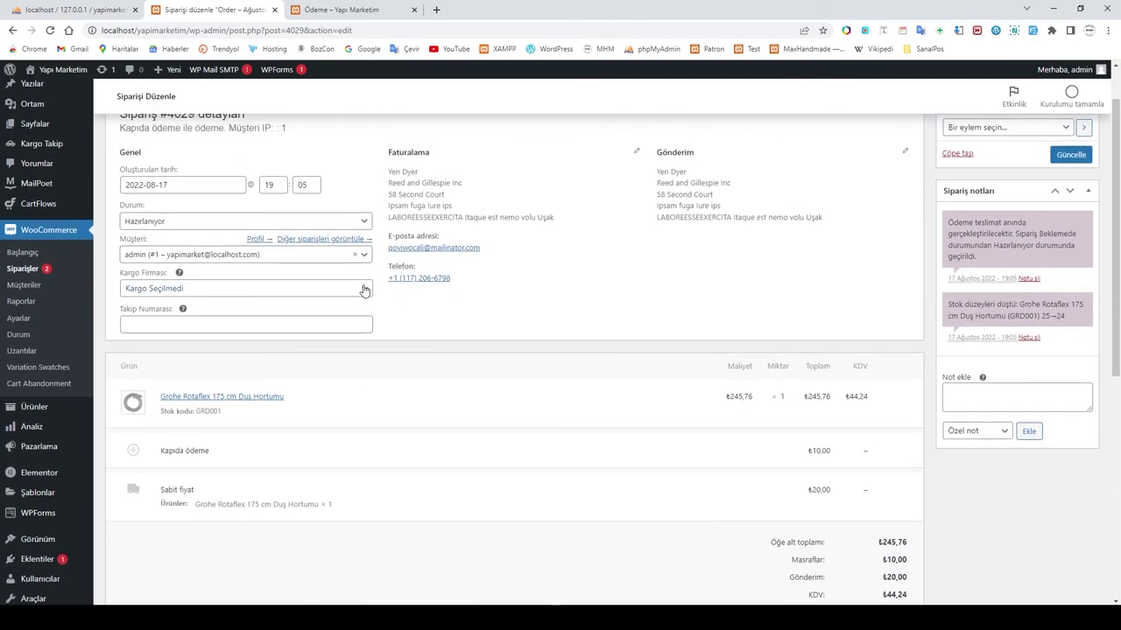
scroll(533, 309, "down", 1)
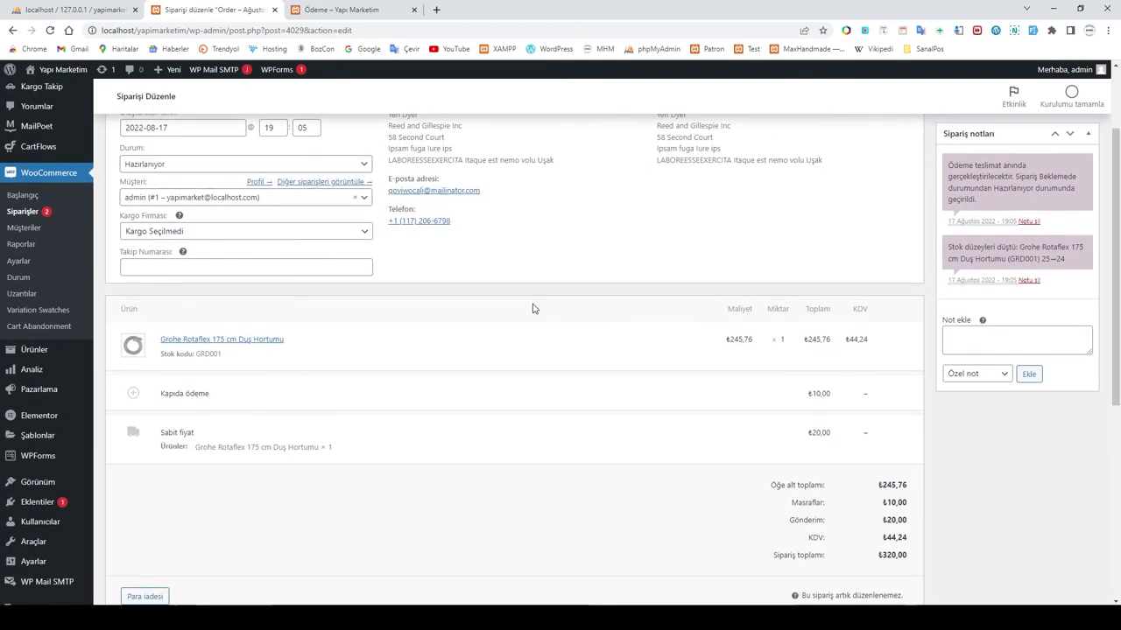
left_click(341, 233)
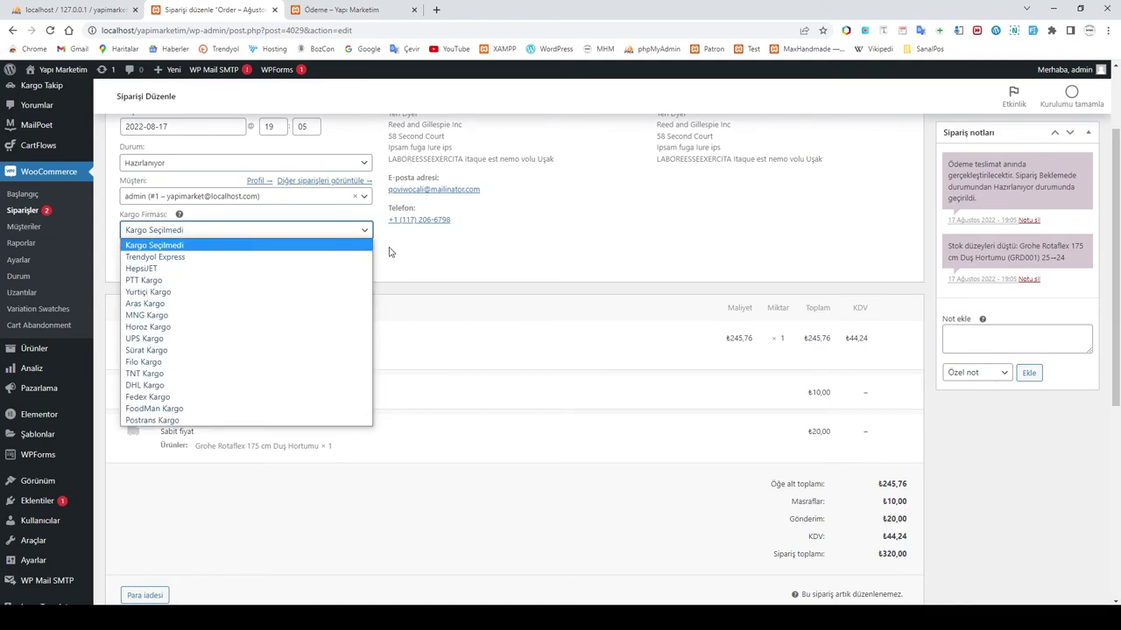
Step: Choose Aras Kargo as the shipping company and close the ÜRÜN ÖZELLİKLERİ note
left_click(164, 305)
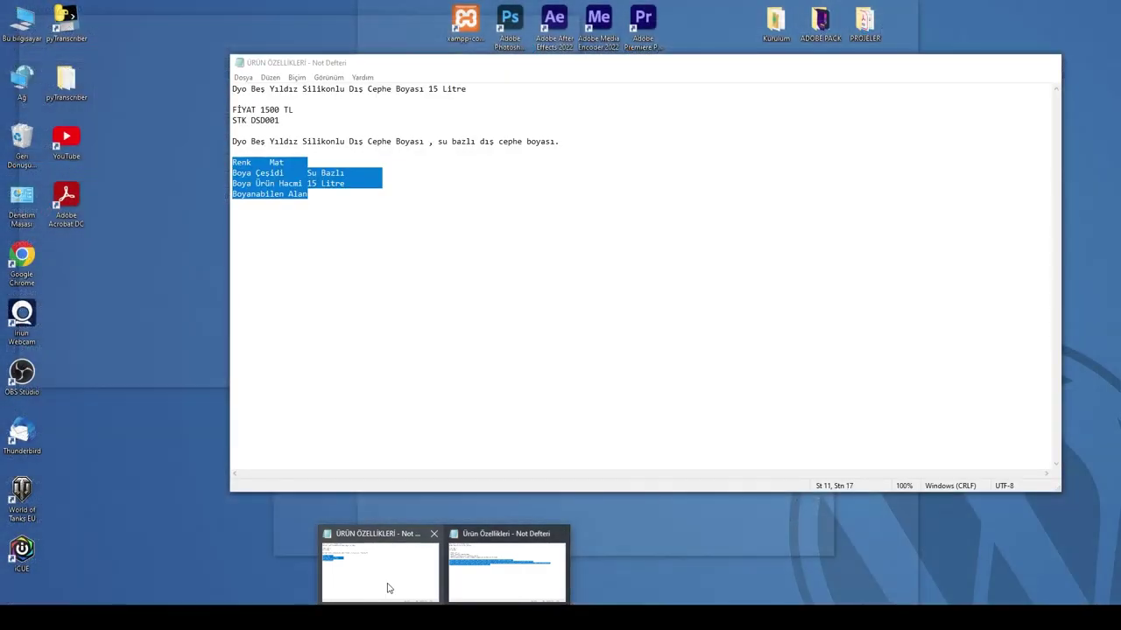
left_click(389, 587)
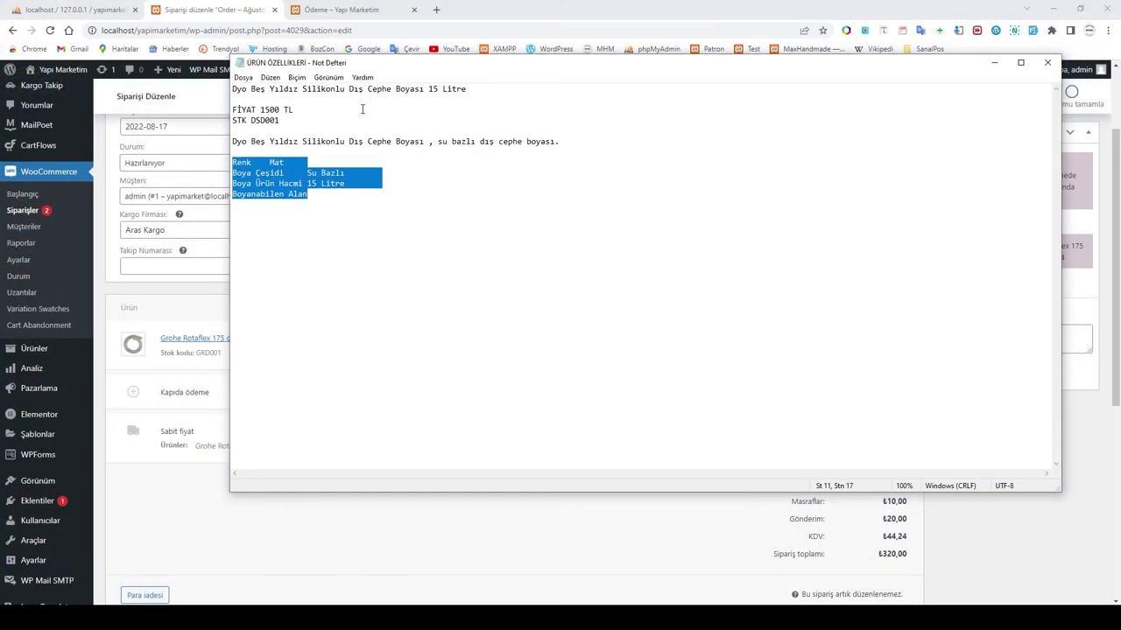
left_click(1047, 62)
Step: Open the Kargo Takip note from the KATEGORİ folder, select its tracking number, and return to the order
mouse_move(273, 618)
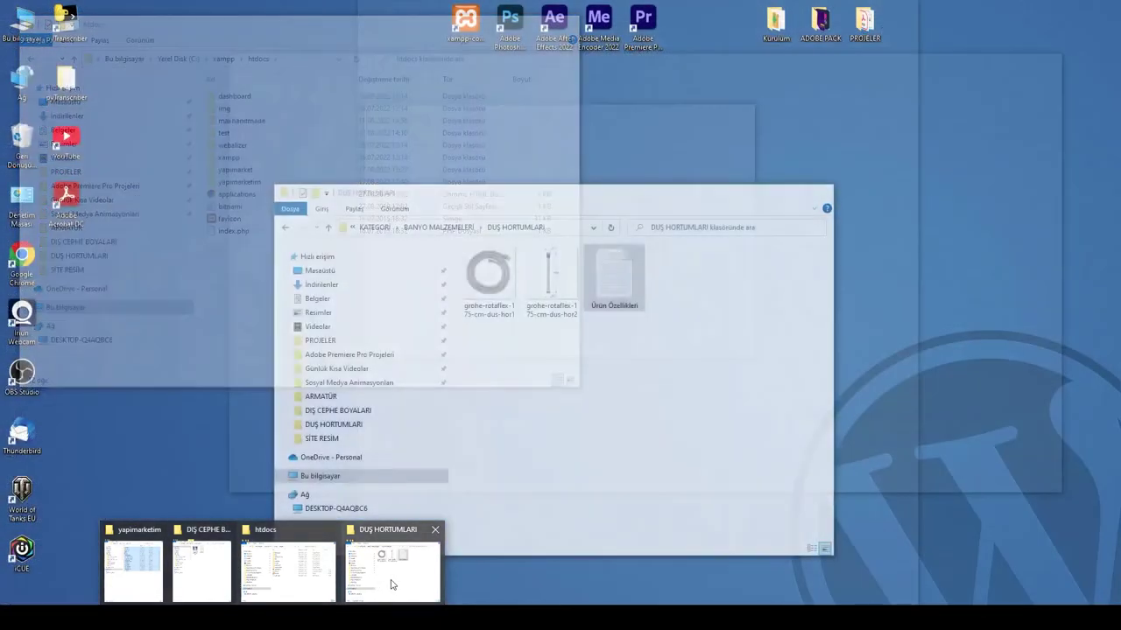
left_click(393, 565)
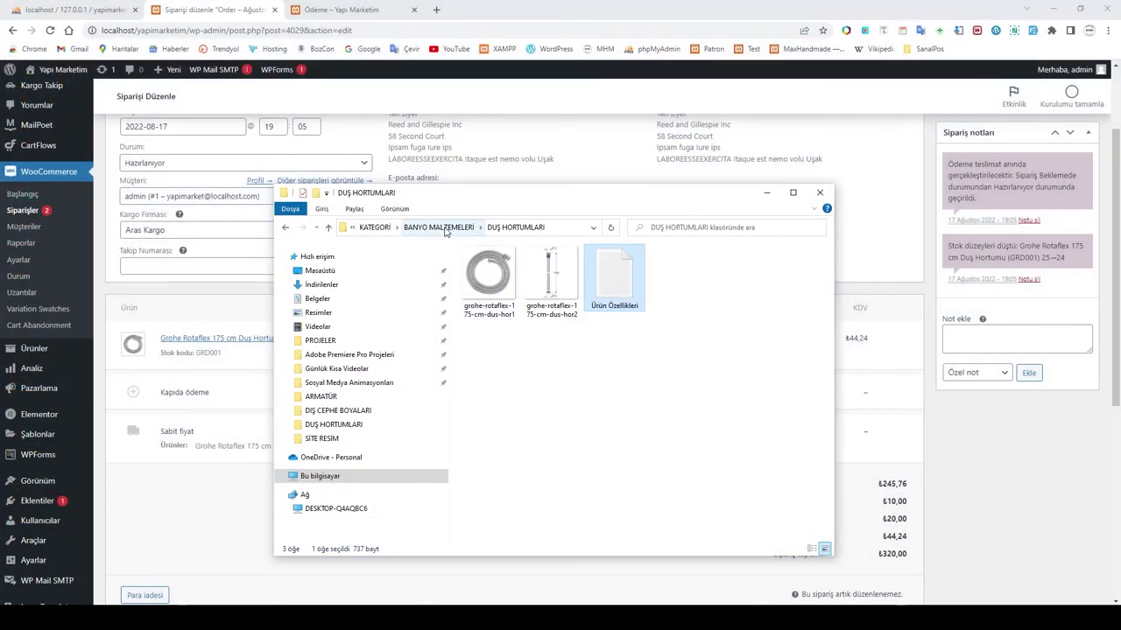
left_click(375, 227)
double_click(492, 353)
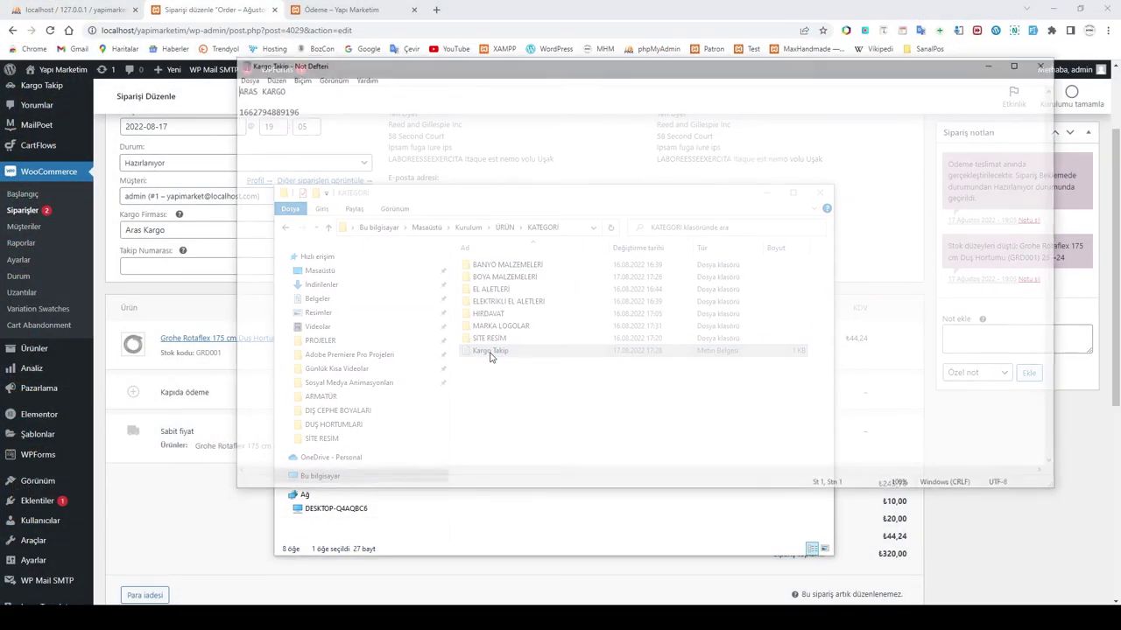
left_click_drag(293, 110, 233, 110)
key("ctrl+c")
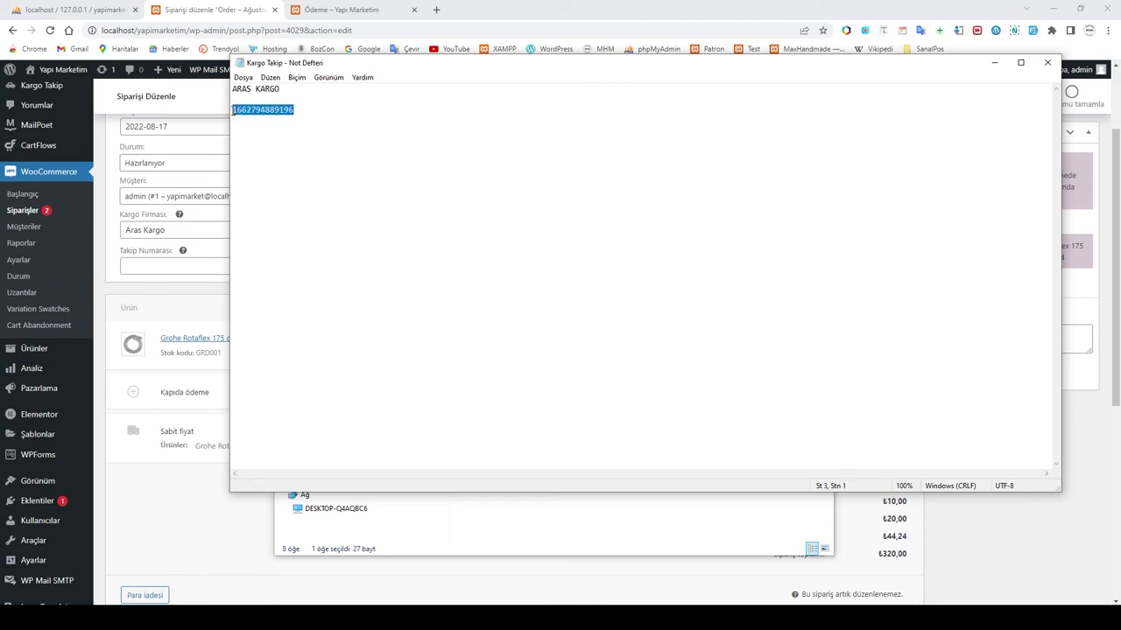
left_click(162, 518)
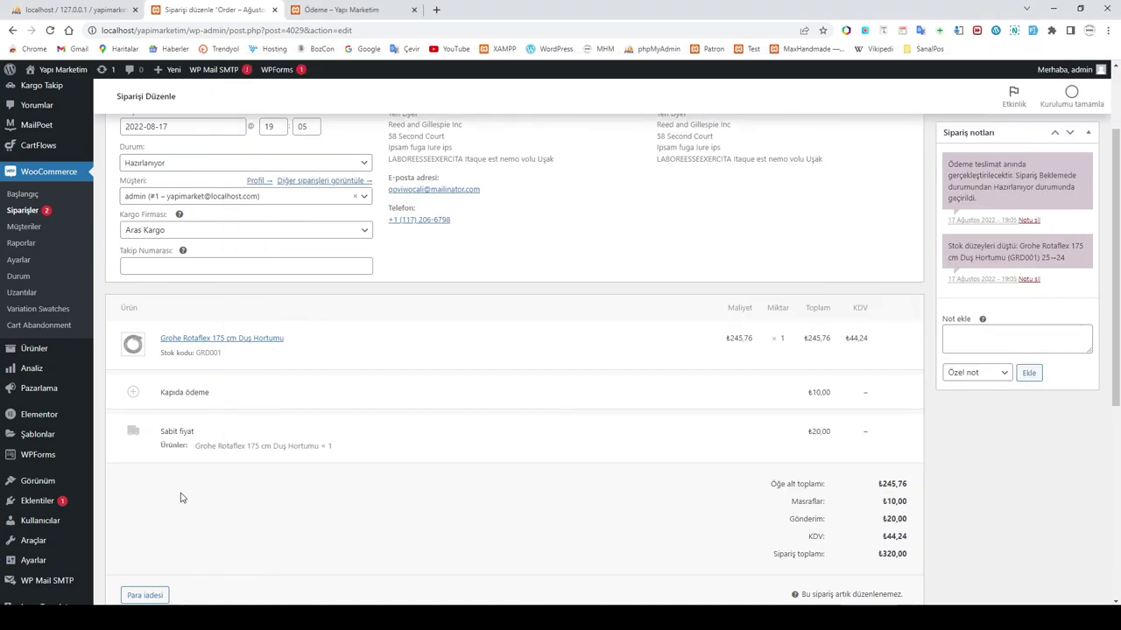
scroll(518, 275, "up", 2)
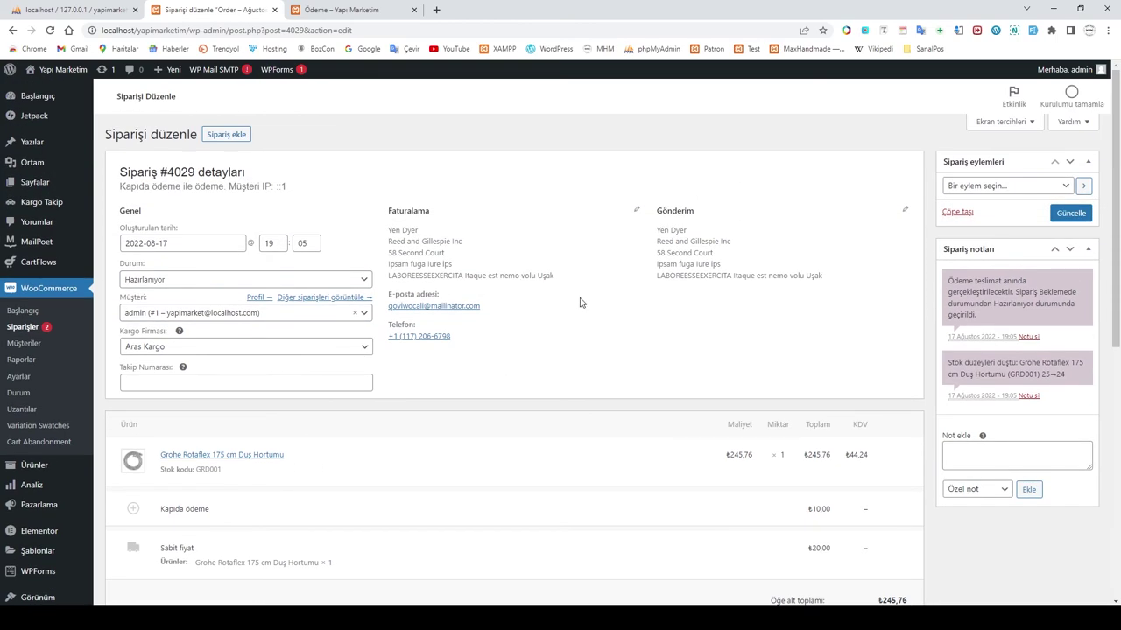
Step: Paste the Aras Kargo tracking number into Takip Numarası and set the status to Tamamlandı
left_click(158, 382)
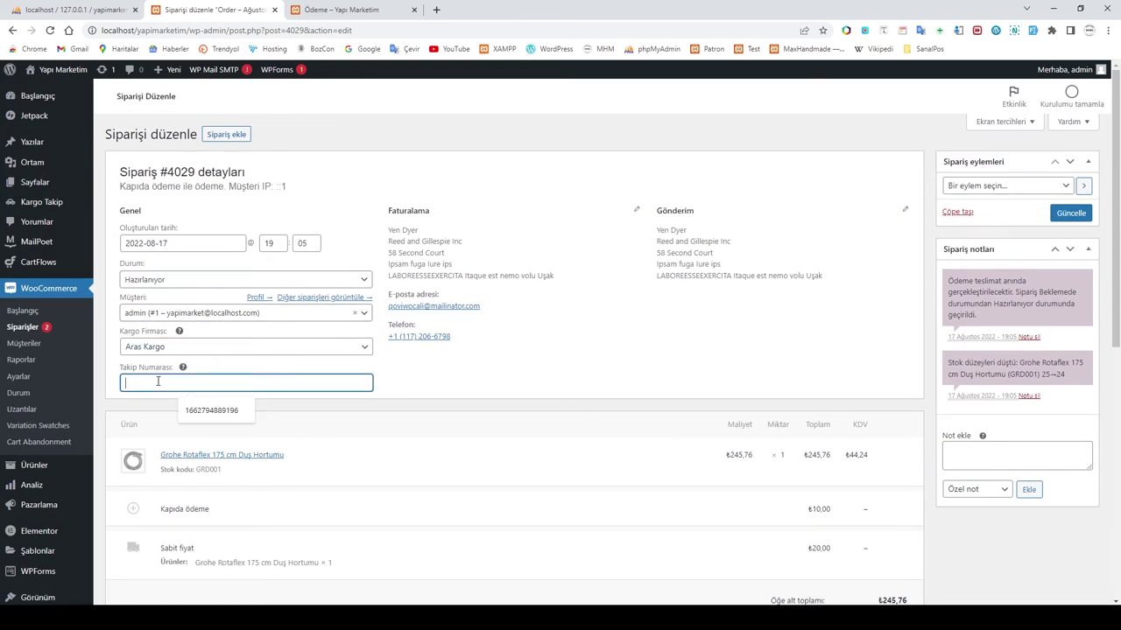
key("ctrl+v")
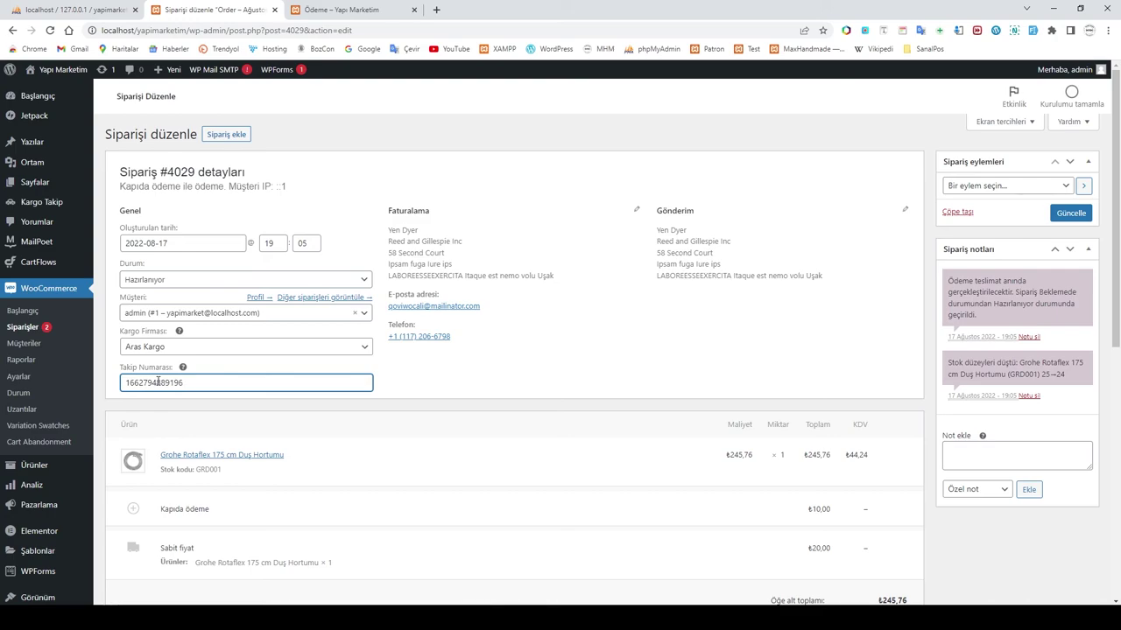
left_click(484, 392)
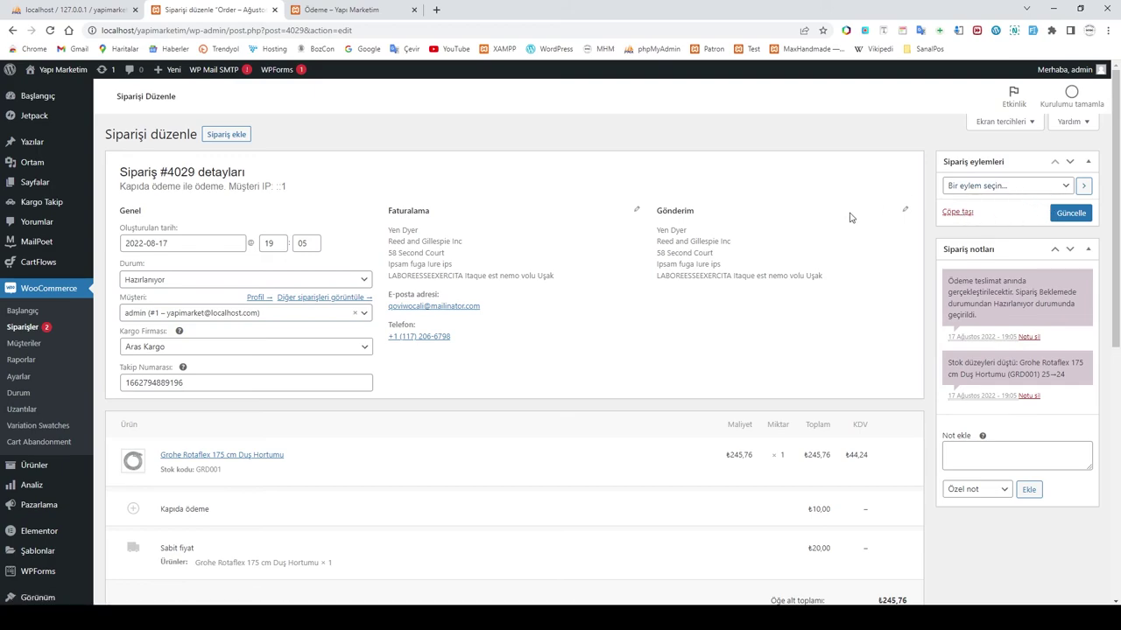
left_click(358, 281)
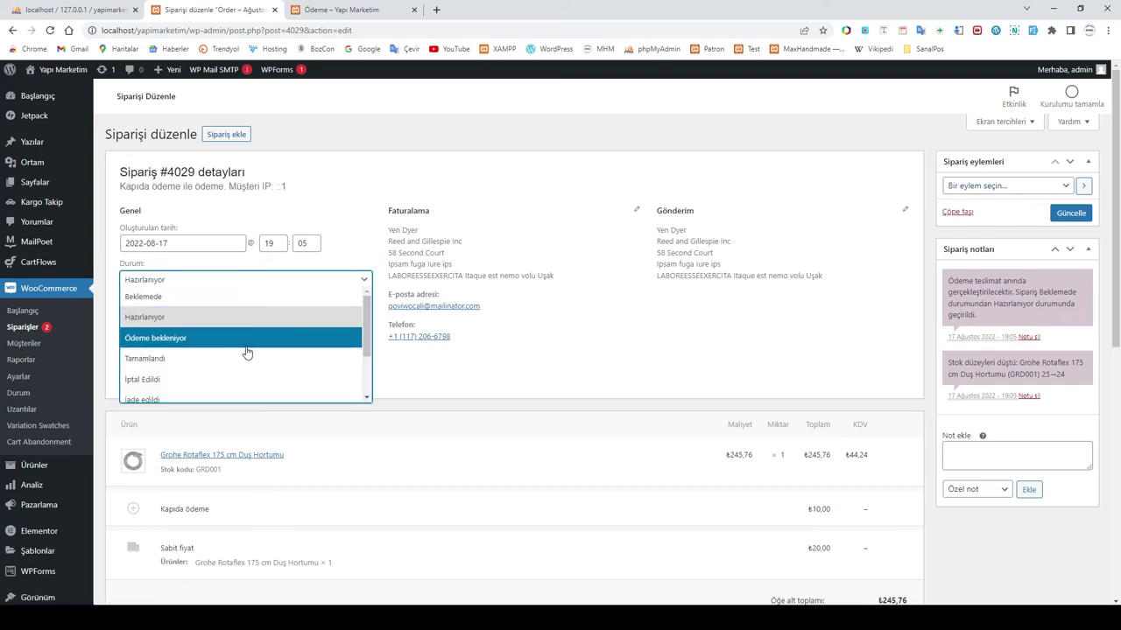
left_click(216, 359)
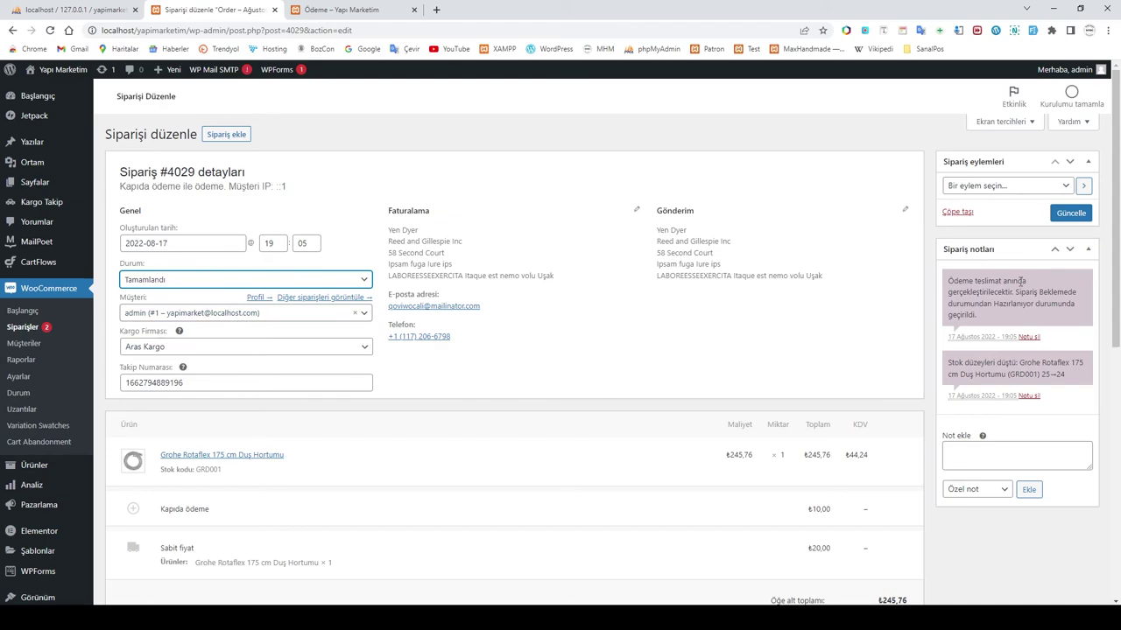
Step: Choose the 'Müşteriye fatura / sipariş bilgileri' order action and save the order with Güncelle
left_click(1031, 188)
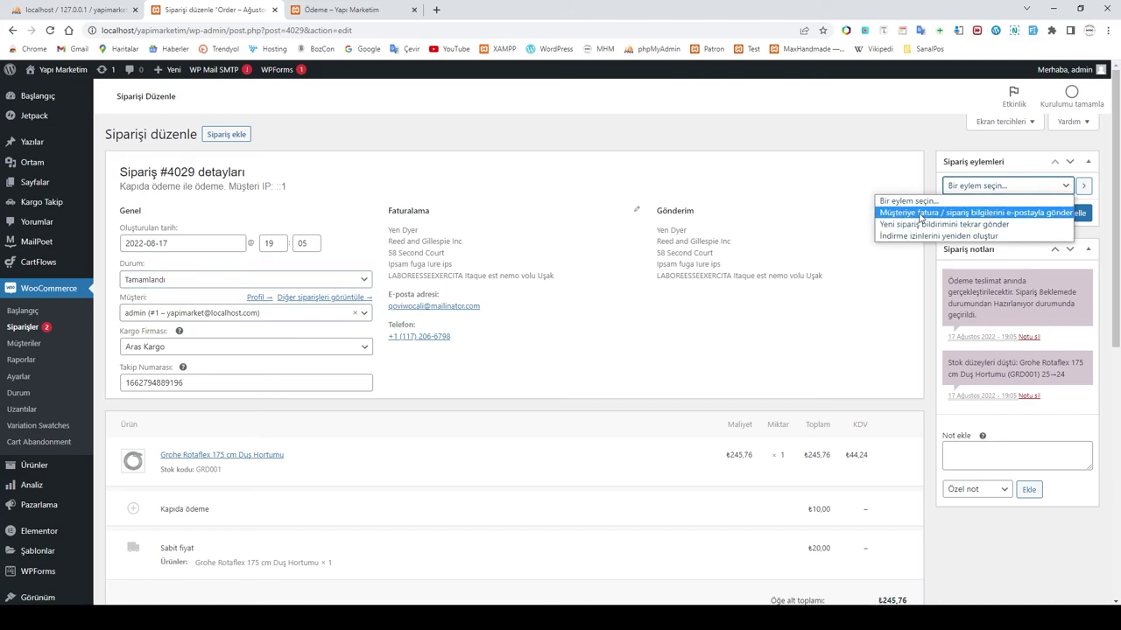
left_click(1000, 217)
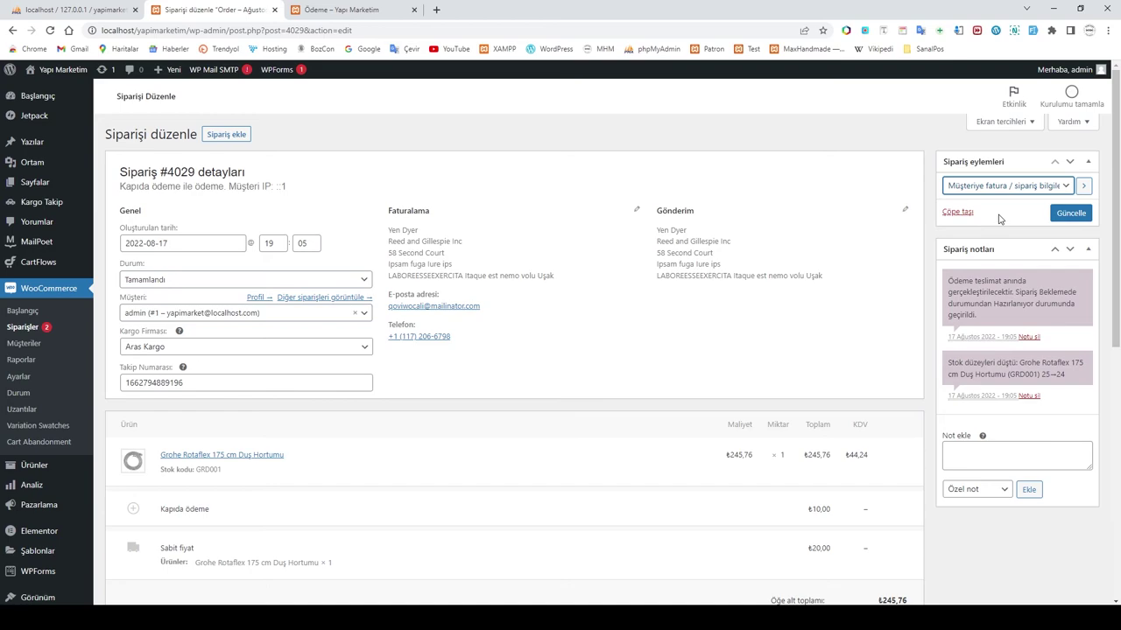
left_click(1071, 213)
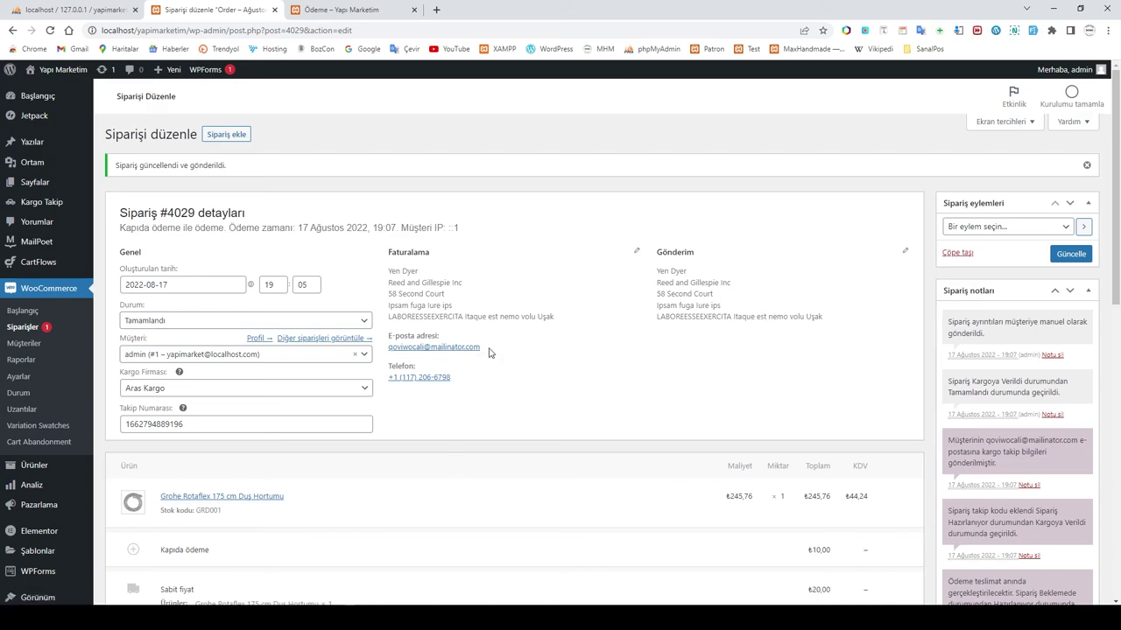
left_click(444, 350)
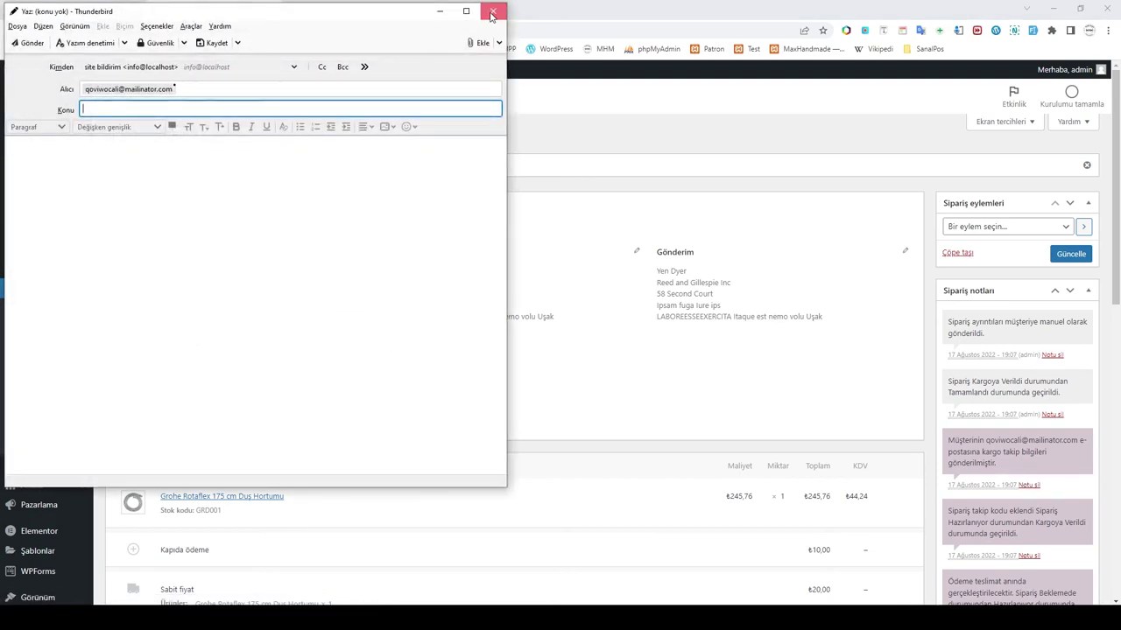
left_click(492, 10)
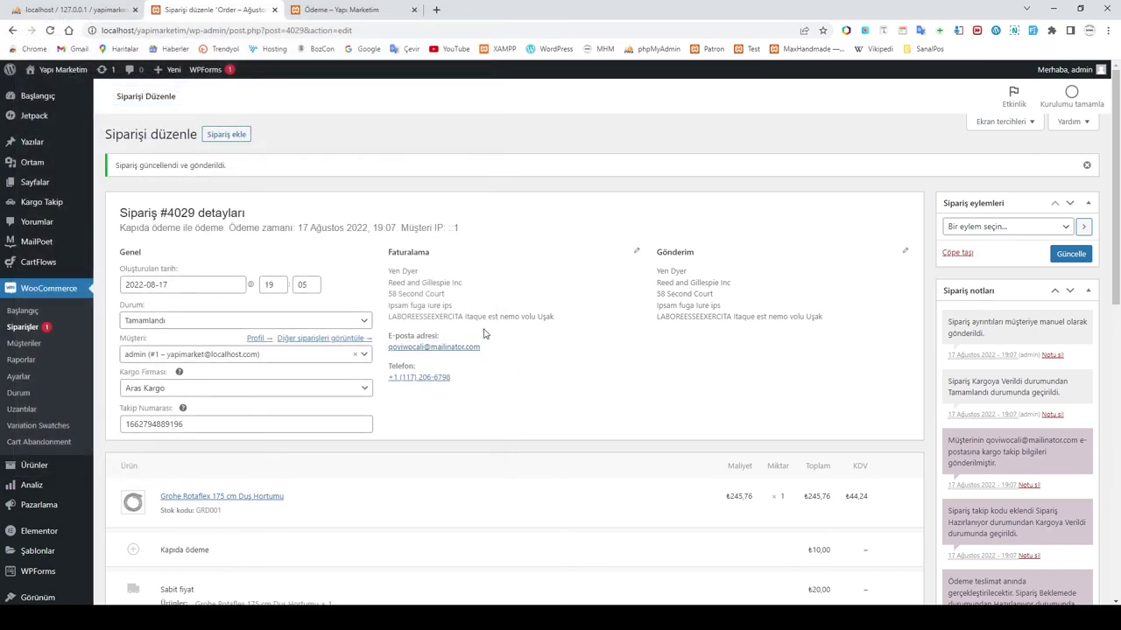
Step: Go through the orders list and open order #4023
left_click(23, 329)
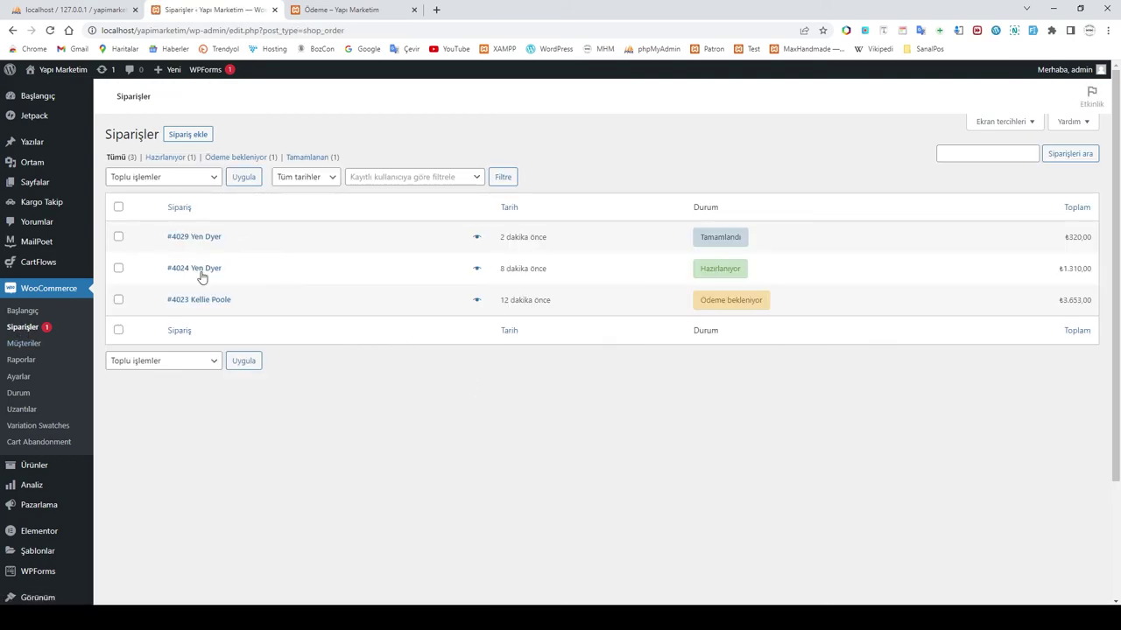
left_click(196, 269)
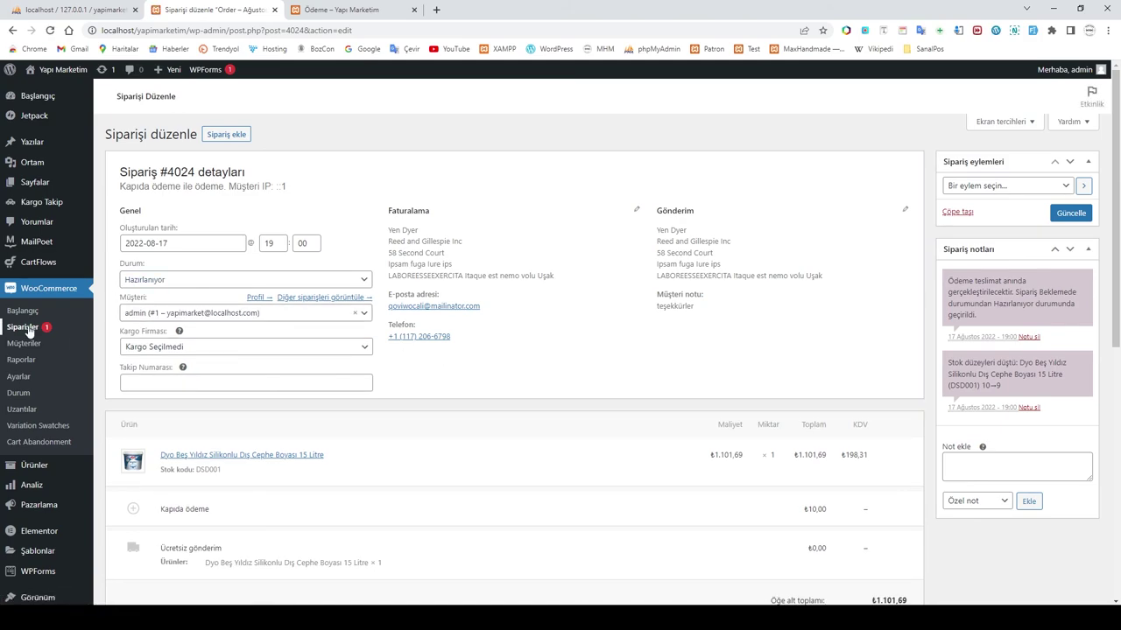
left_click(29, 330)
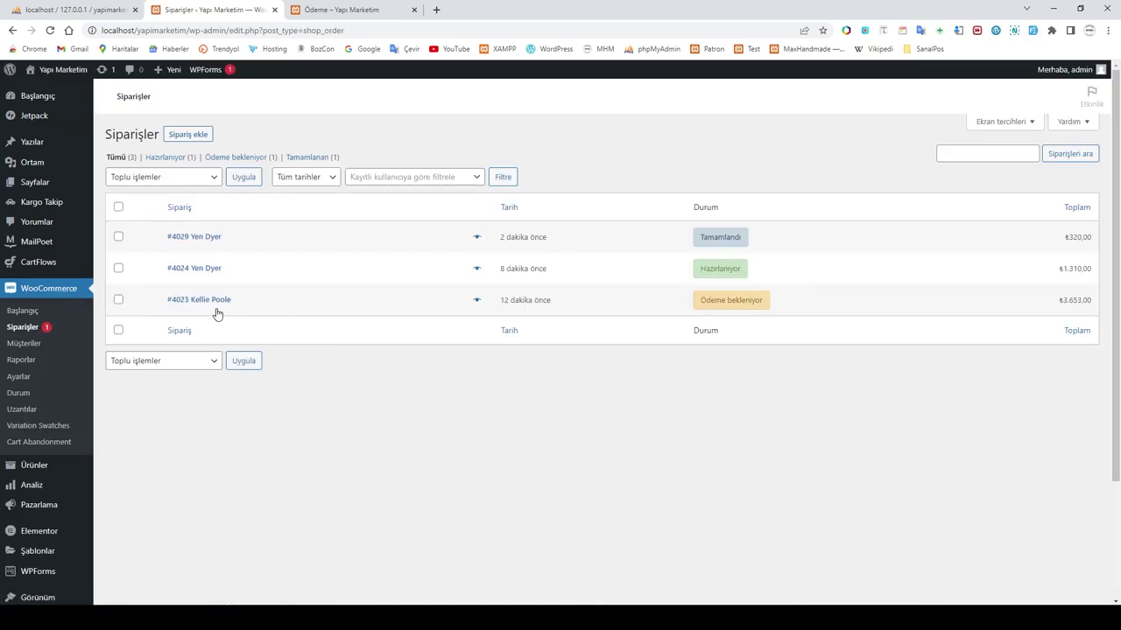
left_click(208, 301)
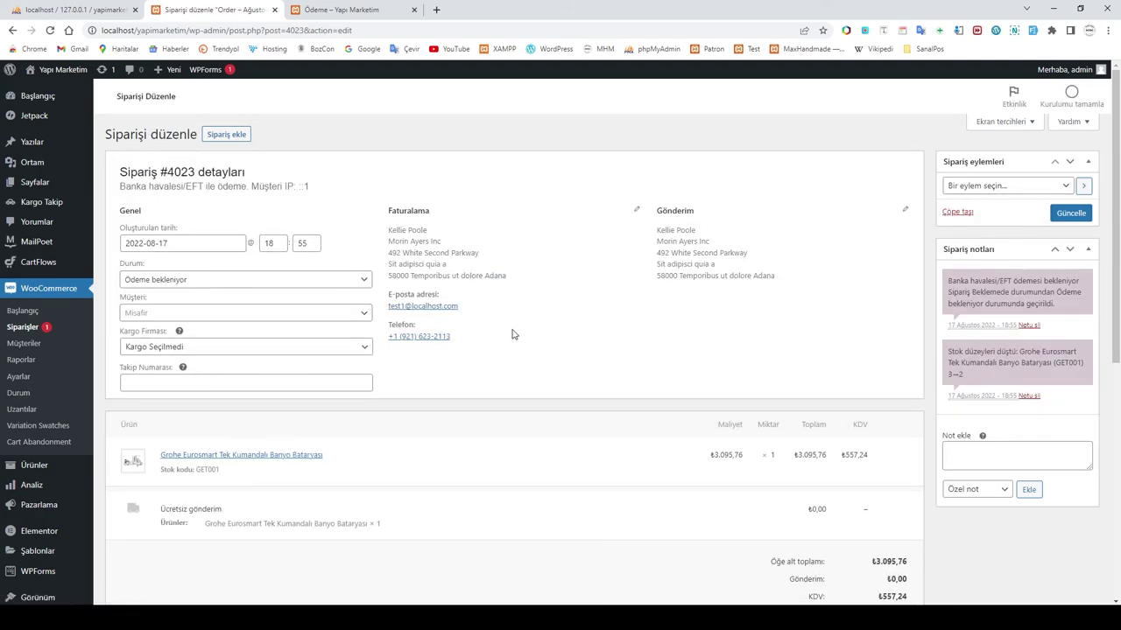
Step: Set order #4023 to Tamamlandı with Aras Kargo and the autofilled tracking number
left_click(184, 349)
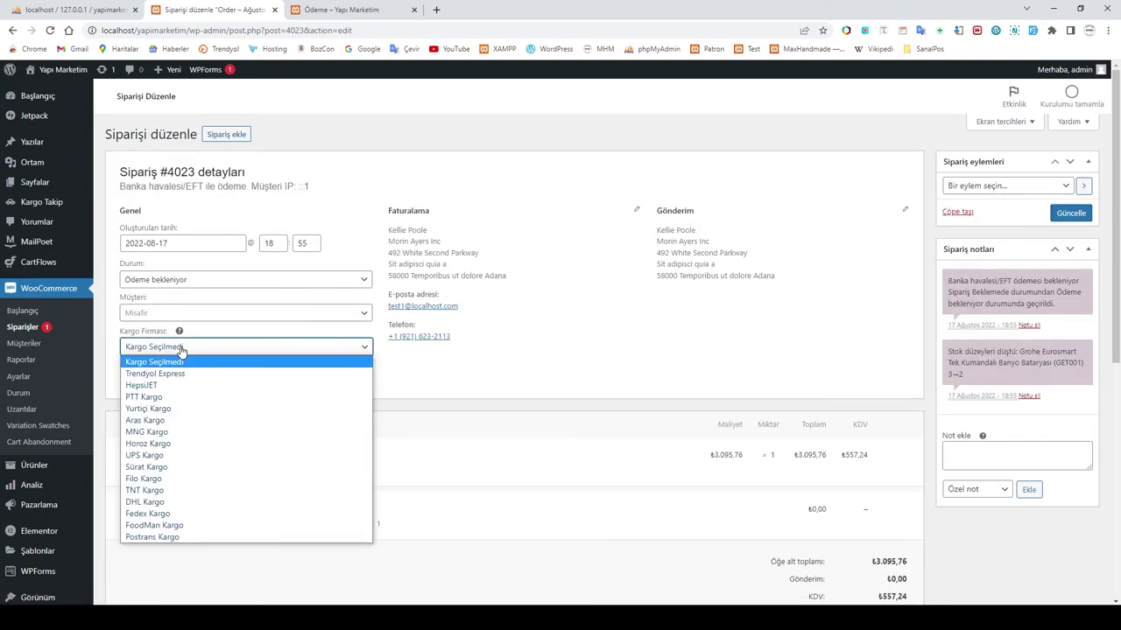
left_click(179, 280)
left_click(171, 359)
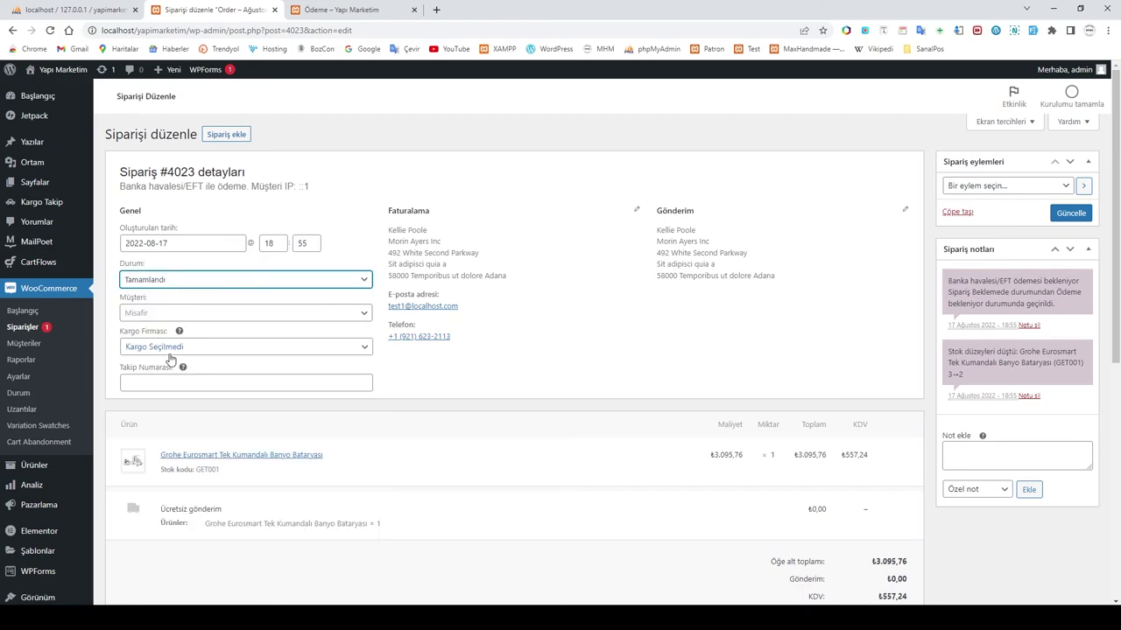
left_click(152, 348)
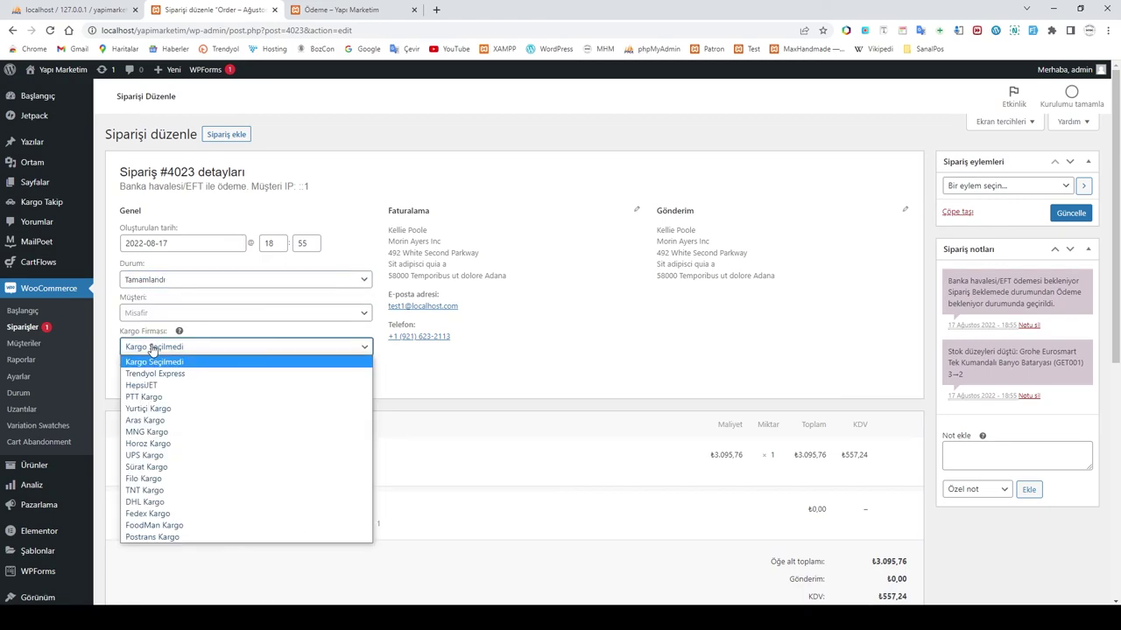
left_click(159, 424)
left_click(184, 383)
left_click(210, 410)
Step: Choose the 'Müşteriye fatura' order action and save the order with Güncelle
left_click(992, 187)
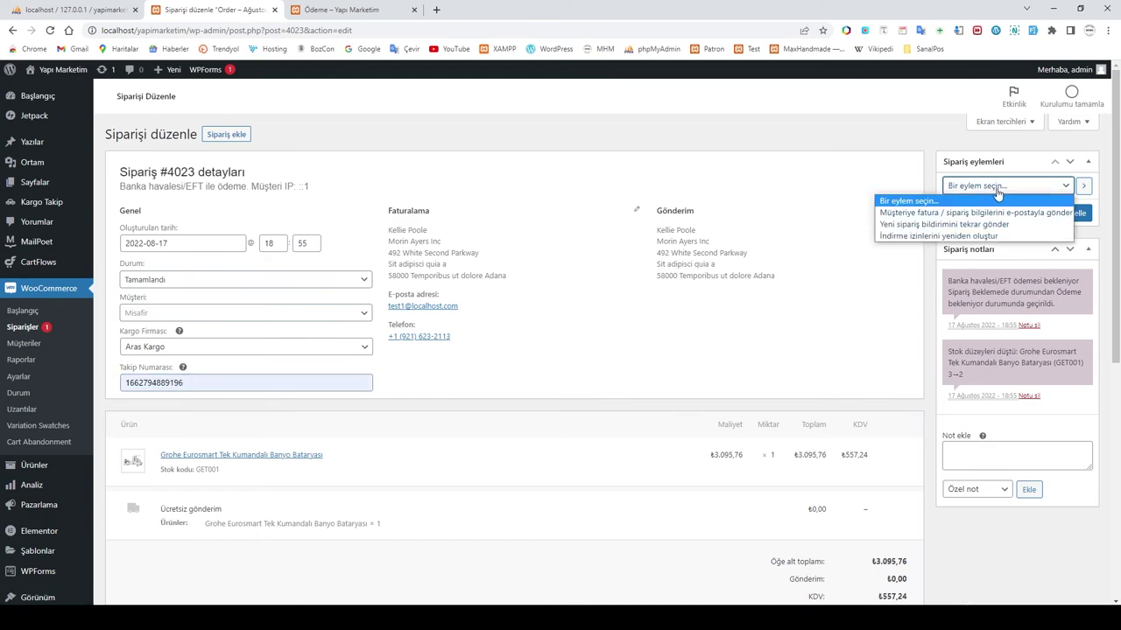
left_click(965, 212)
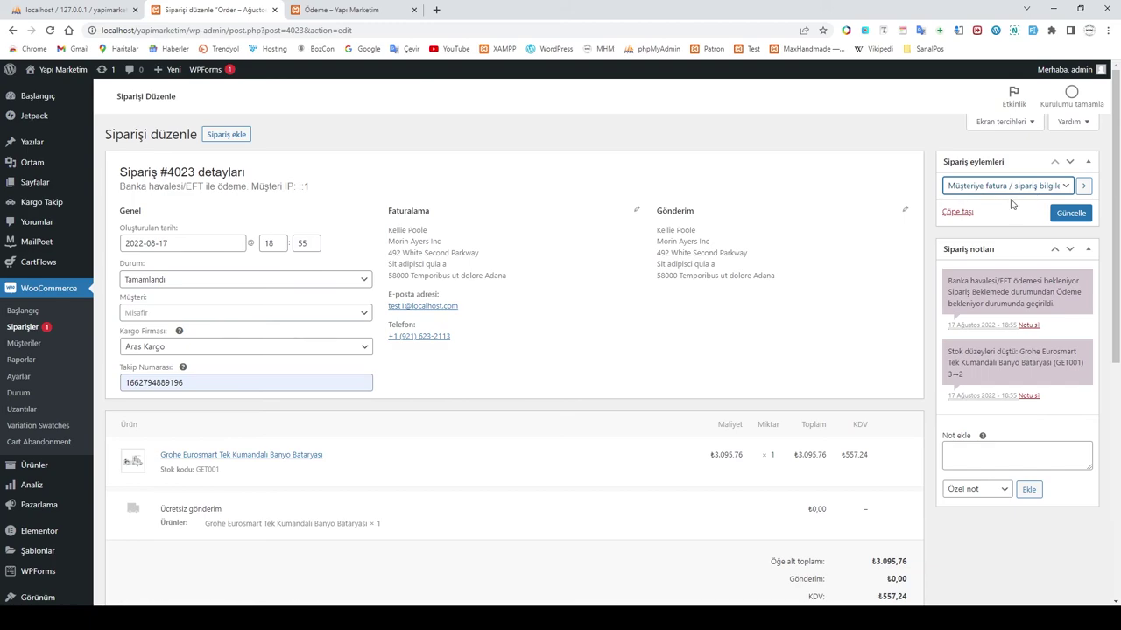
left_click(1069, 213)
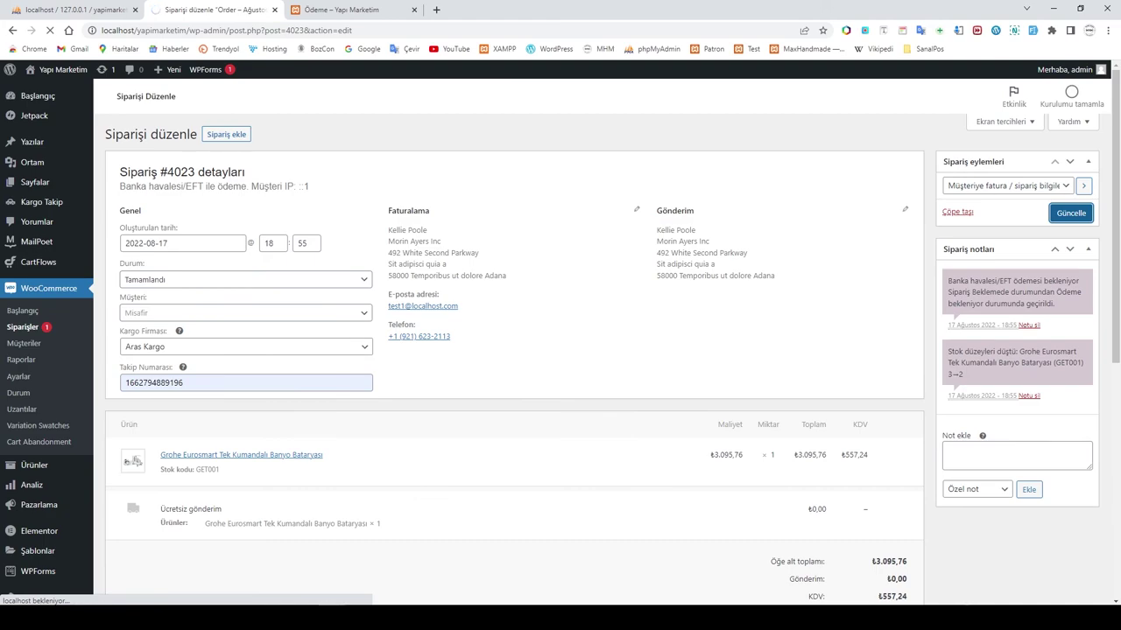
mouse_move(330, 617)
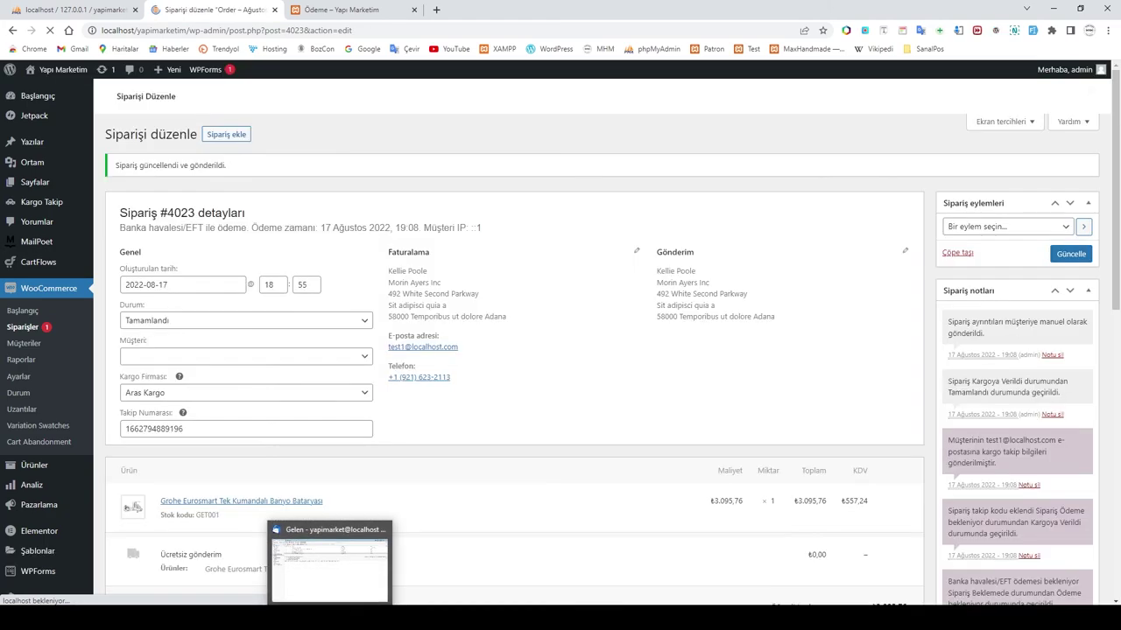
left_click(329, 569)
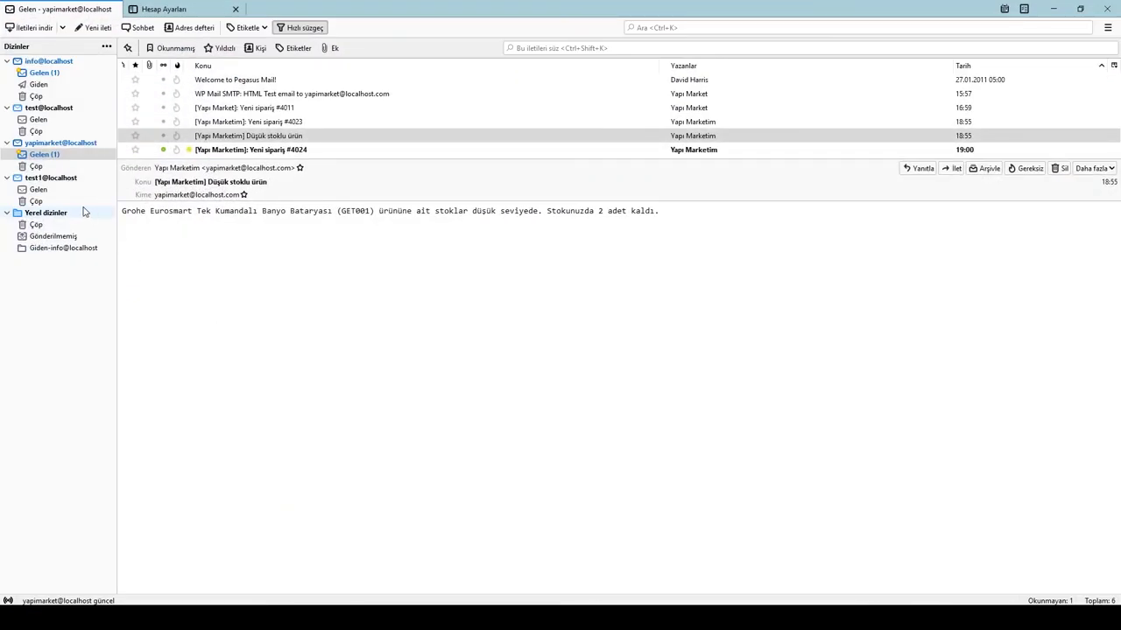
Step: Open the test1 Gelen folder and read the 'siparişiniz tamamlandı' email
left_click(41, 190)
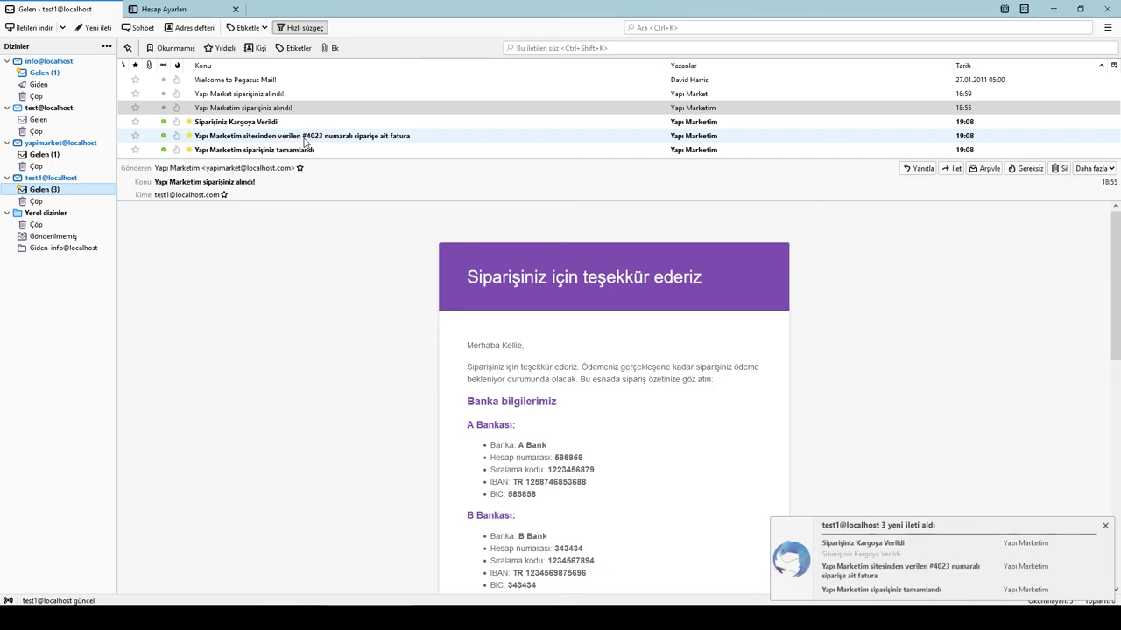
left_click(243, 154)
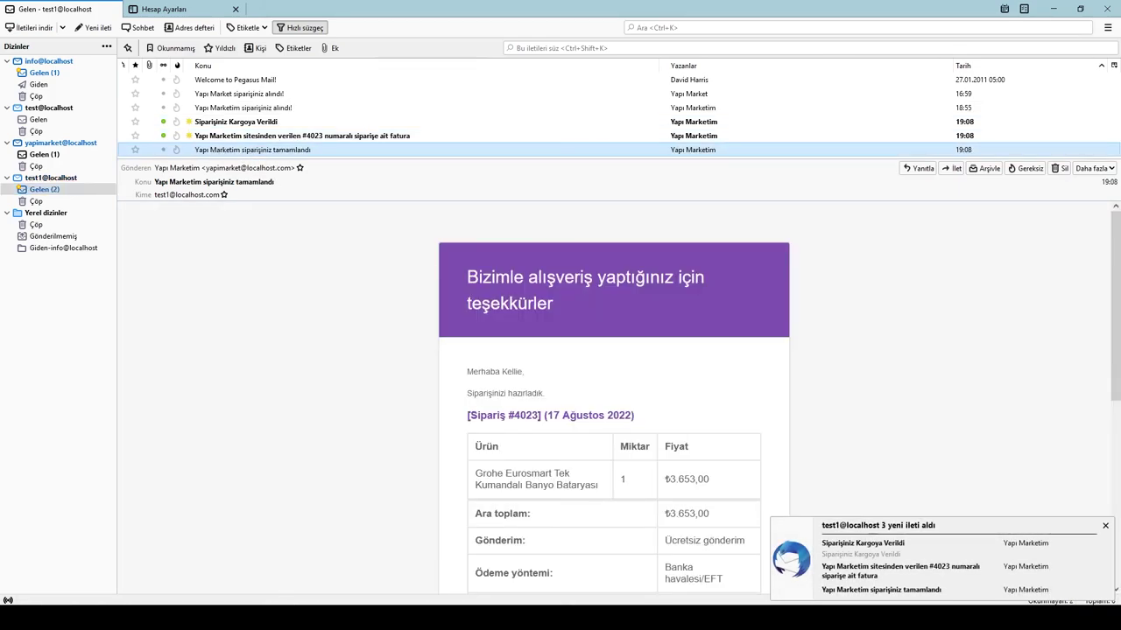
left_click(182, 618)
left_click(182, 619)
left_click_drag(473, 373, 506, 380)
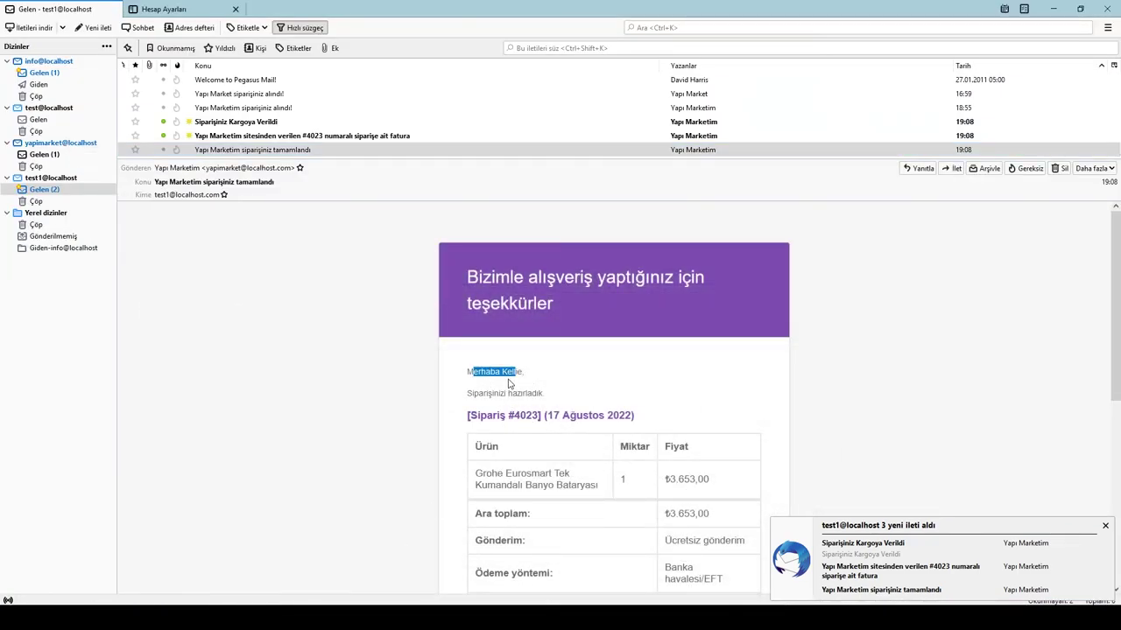
left_click(549, 399)
Step: Scroll through the completed-order email and check the order number in its heading
scroll(558, 400, "down", 2)
scroll(555, 320, "up", 2)
scroll(560, 368, "down", 2)
double_click(530, 343)
left_click(641, 315)
scroll(652, 324, "down", 4)
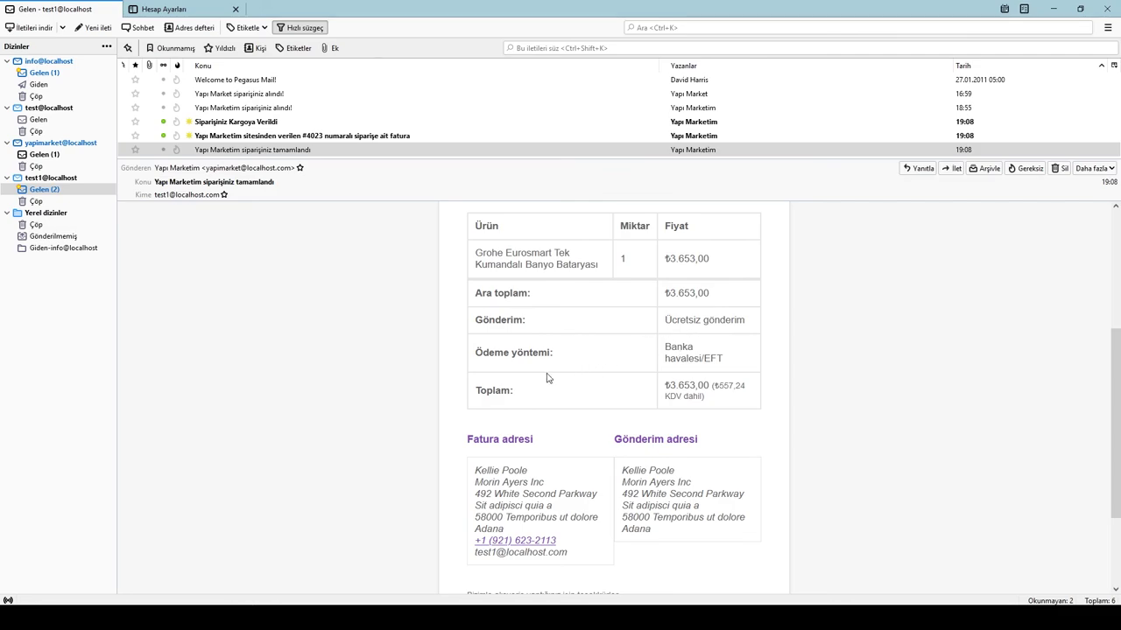
scroll(548, 378, "down", 2)
scroll(551, 380, "up", 8)
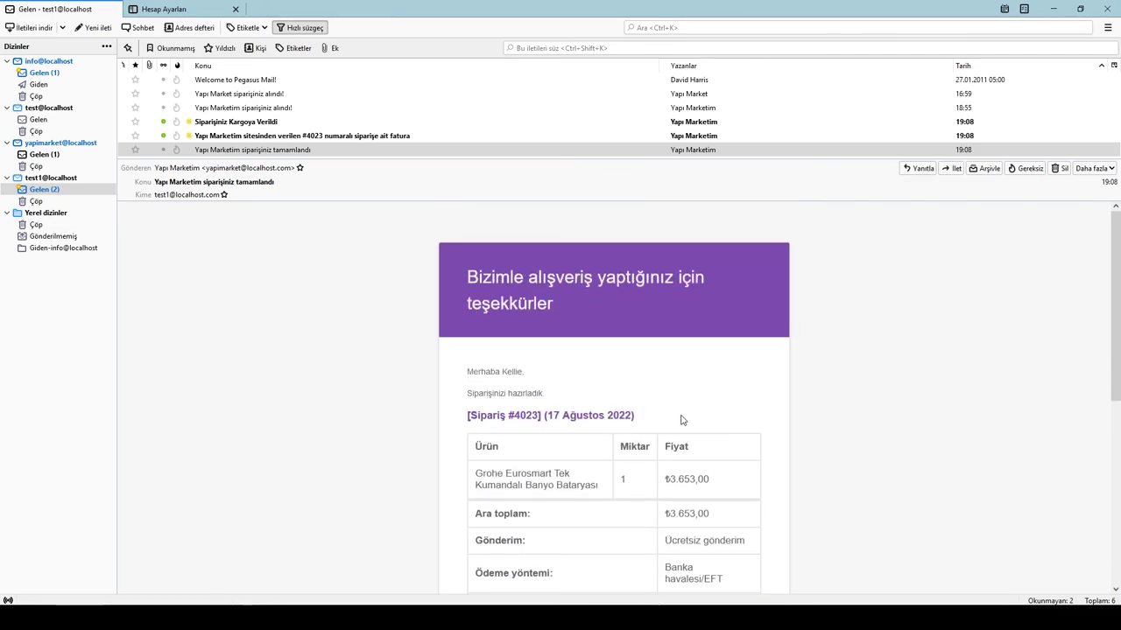
Step: Open and skim the '#4023 fatura' invoice email
left_click(350, 138)
scroll(595, 352, "down", 9)
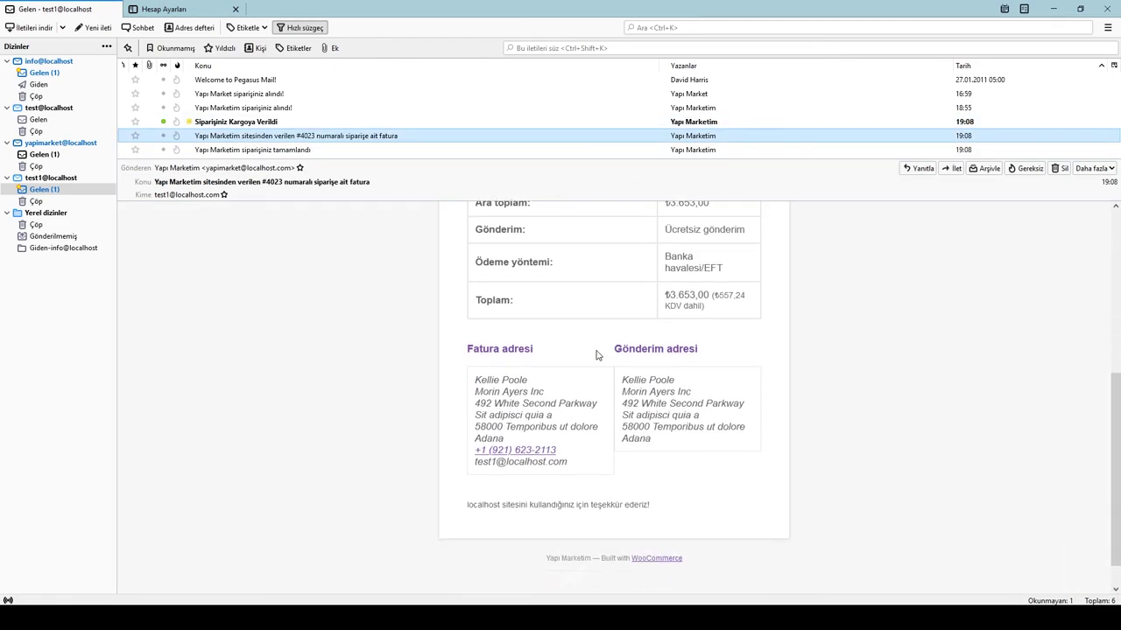
scroll(595, 354, "up", 10)
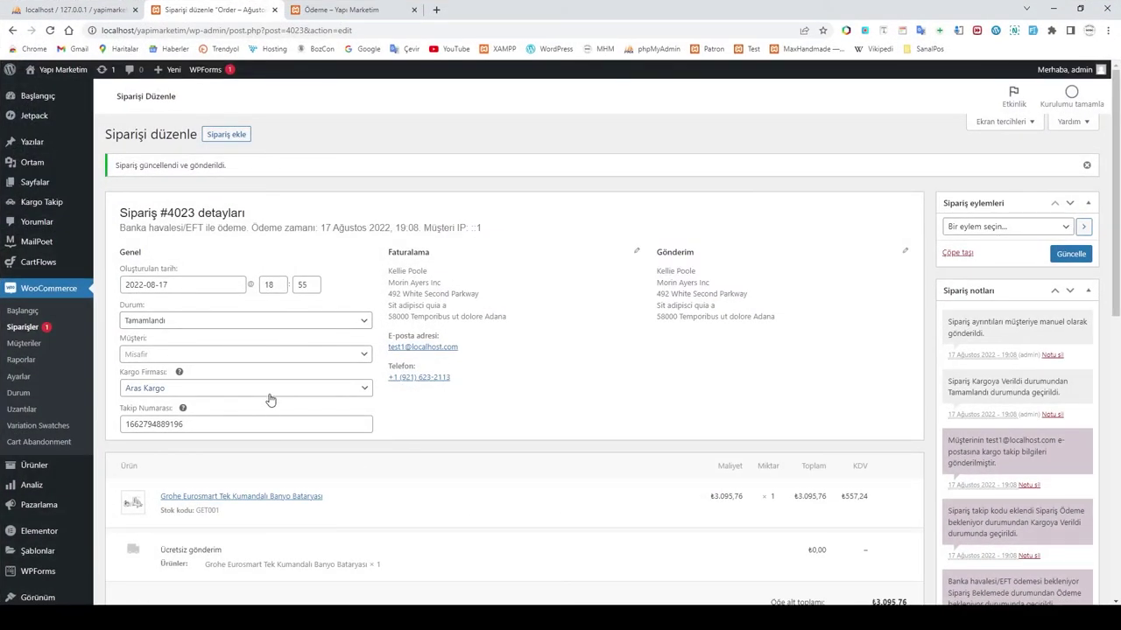
Step: Change order #4023's status to Kargoya Verildi
left_click(249, 323)
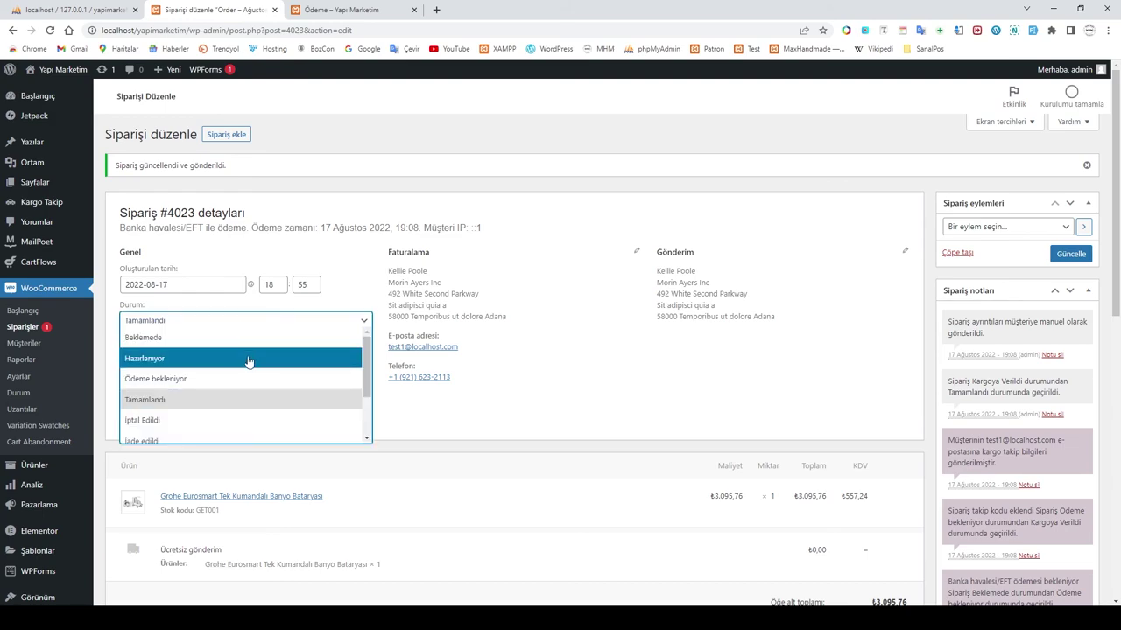
scroll(250, 375, "down", 3)
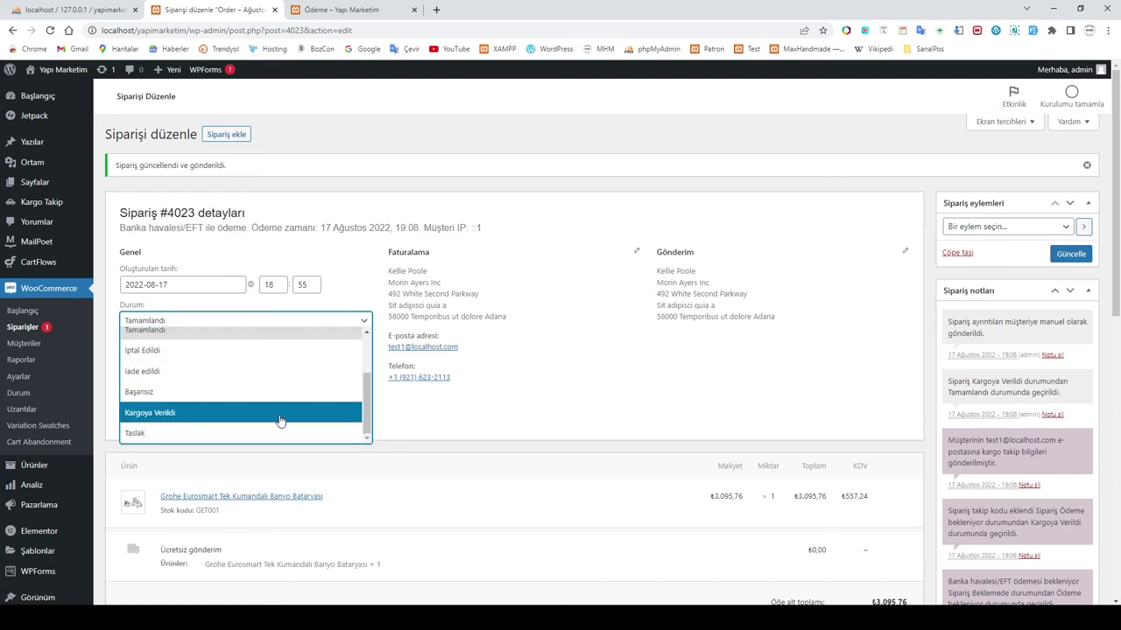
left_click(486, 420)
left_click(188, 329)
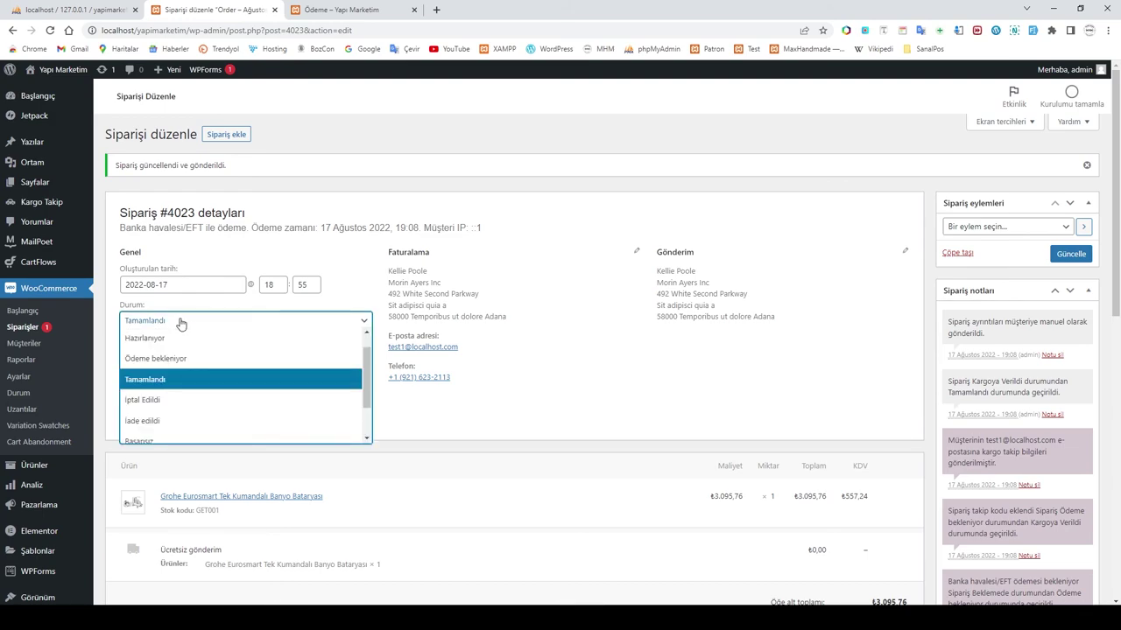
scroll(140, 429, "down", 3)
left_click(155, 430)
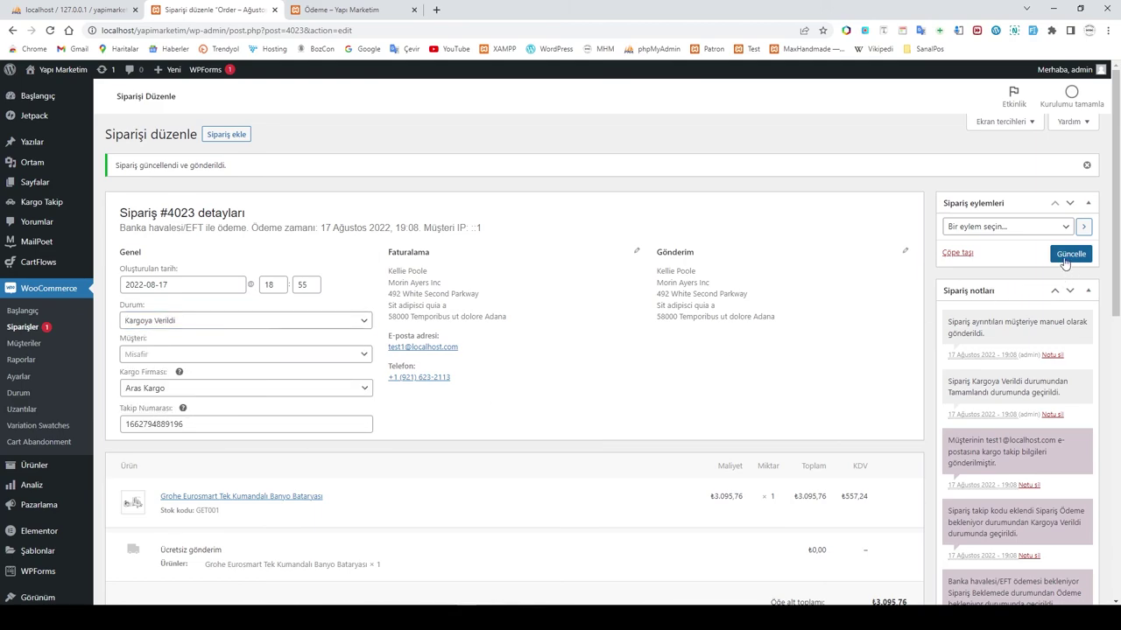
Step: Choose the 'Müşteriye fatura / sipariş bilgilerini e-postayla gönder' action, save with Güncelle, and confirm Kargoya Verildi stuck
left_click(1021, 227)
left_click(1033, 253)
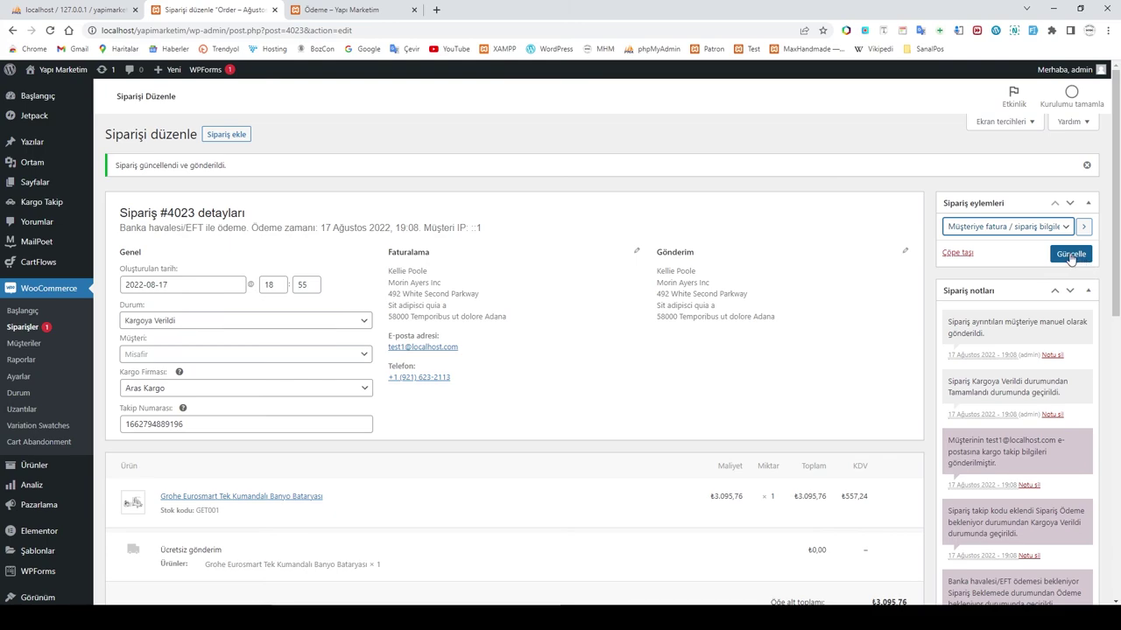
left_click(1070, 255)
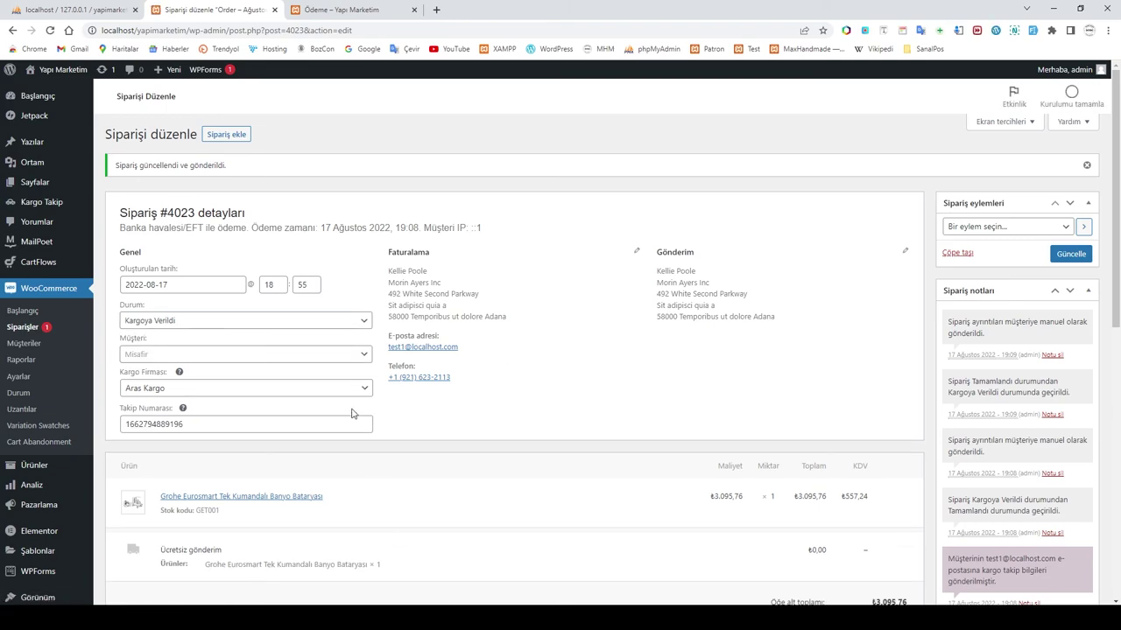
left_click(280, 322)
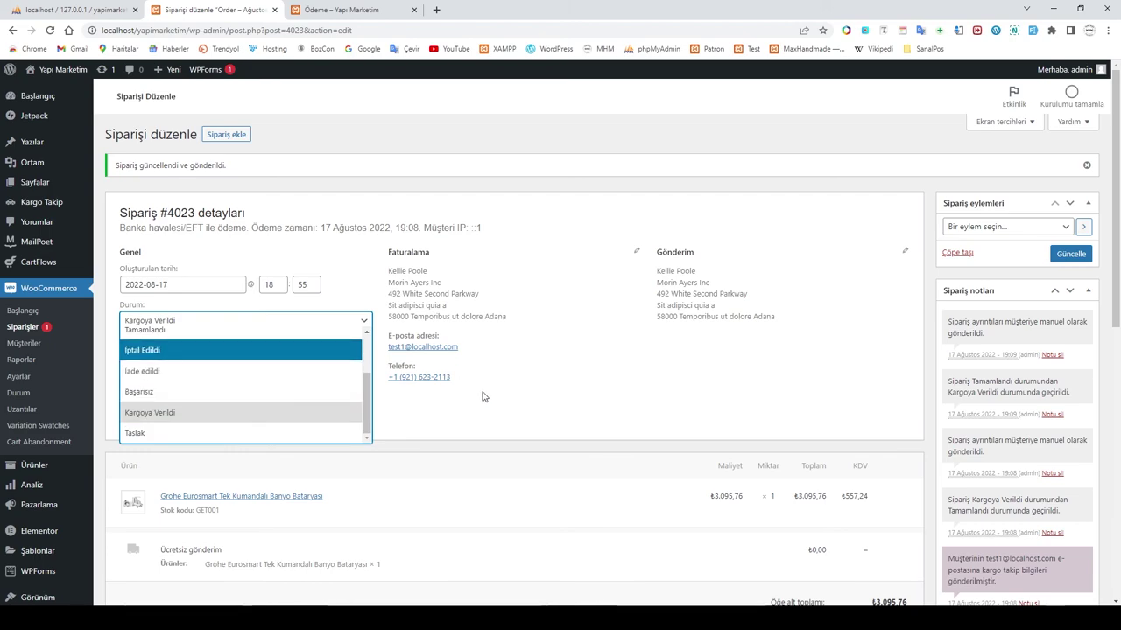
left_click(479, 420)
mouse_move(444, 623)
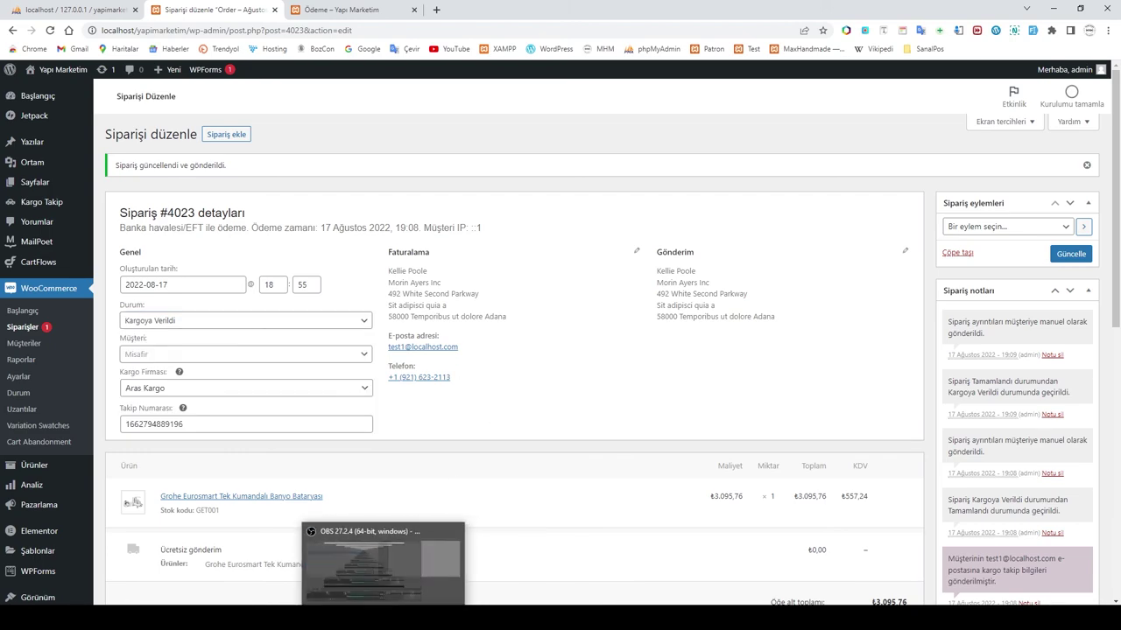
left_click(388, 624)
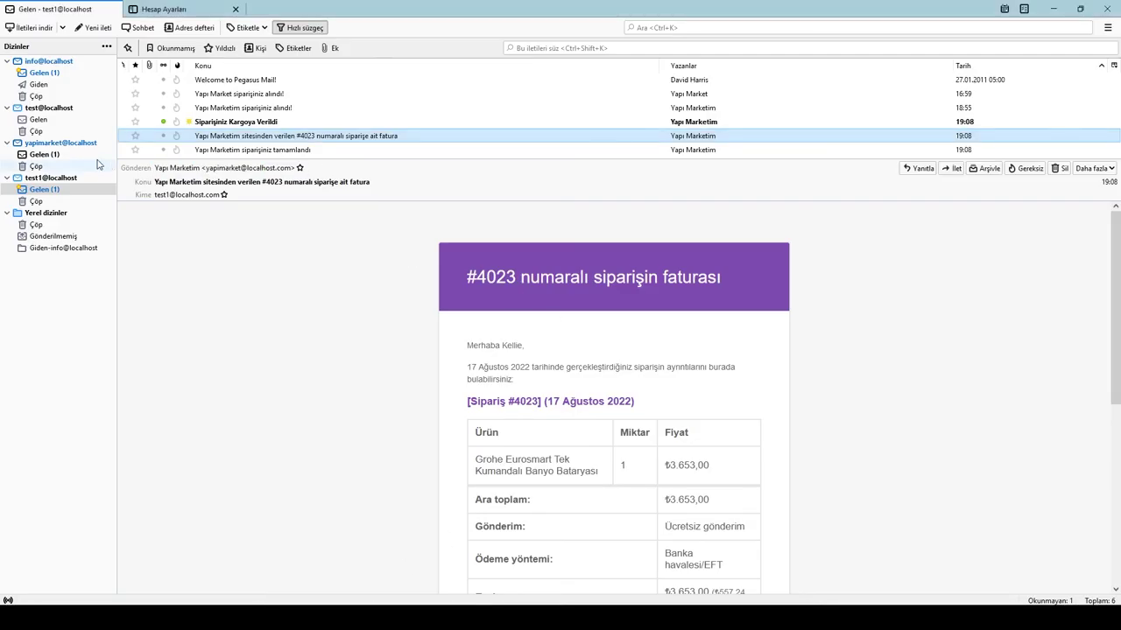
Step: Open the test1 Gelen folder and look over the newest invoice email
left_click(37, 96)
left_click(42, 189)
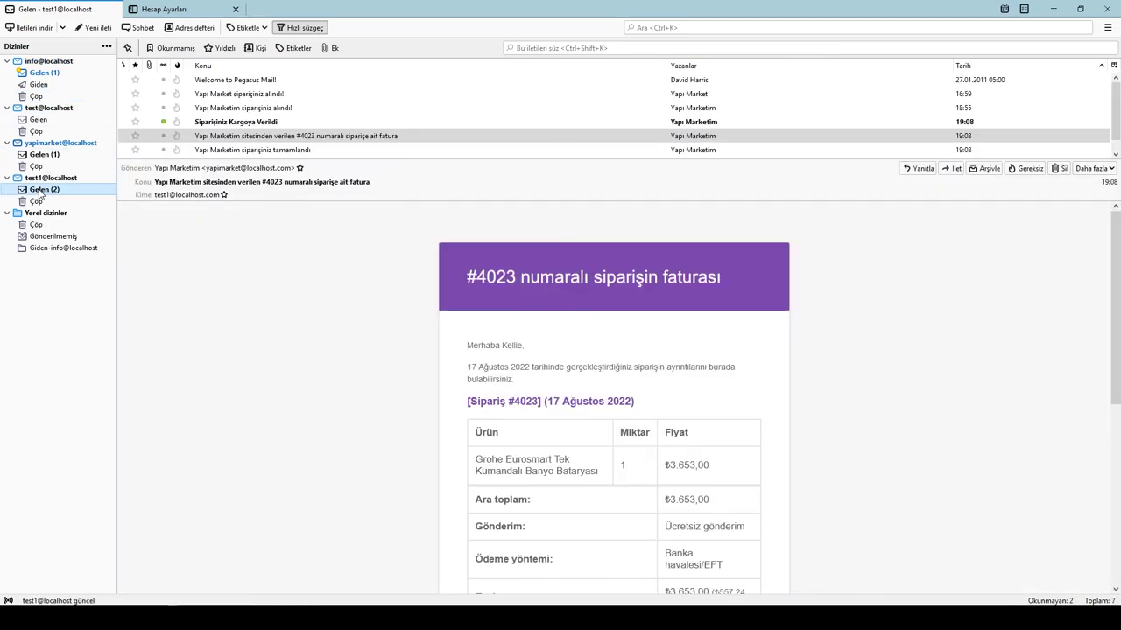
left_click(256, 155)
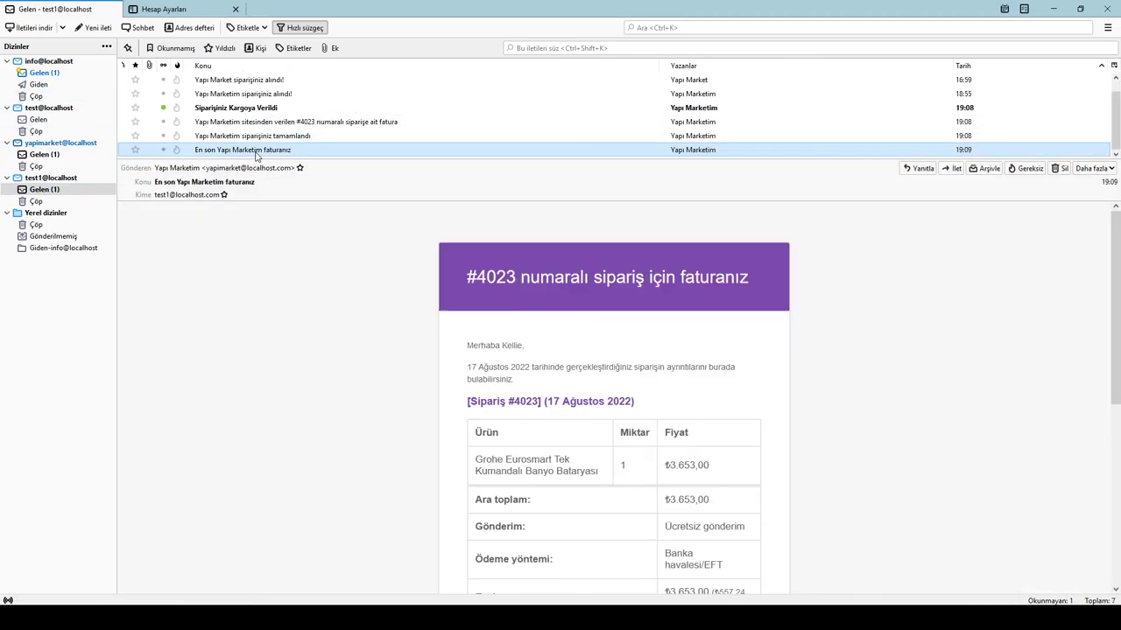
scroll(661, 377, "down", 4)
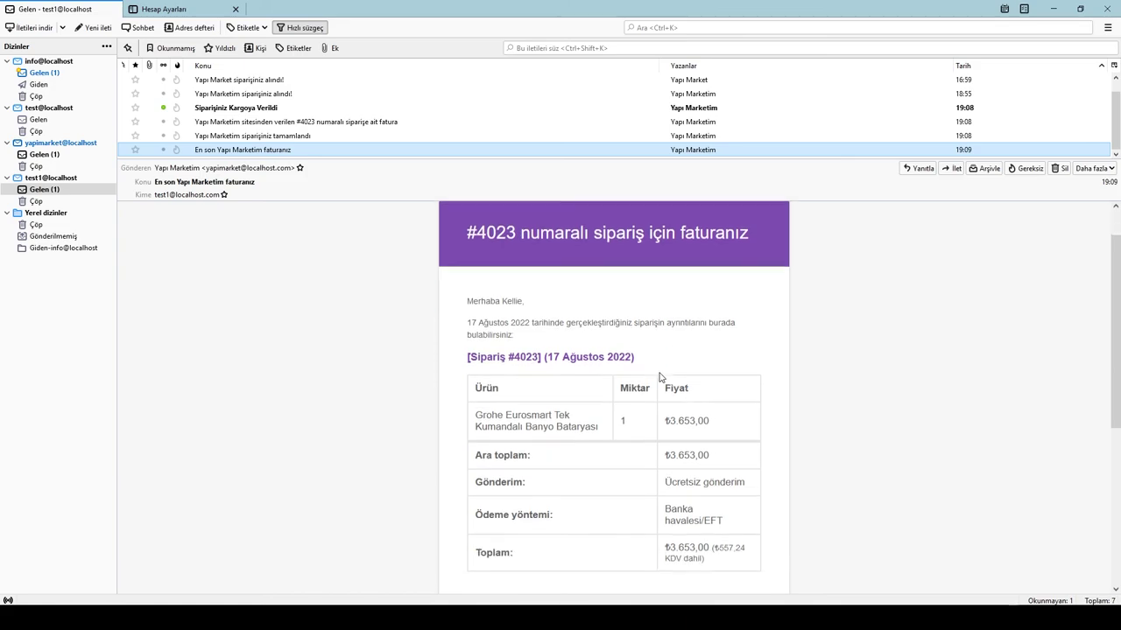
scroll(661, 377, "up", 3)
scroll(661, 377, "up", 1)
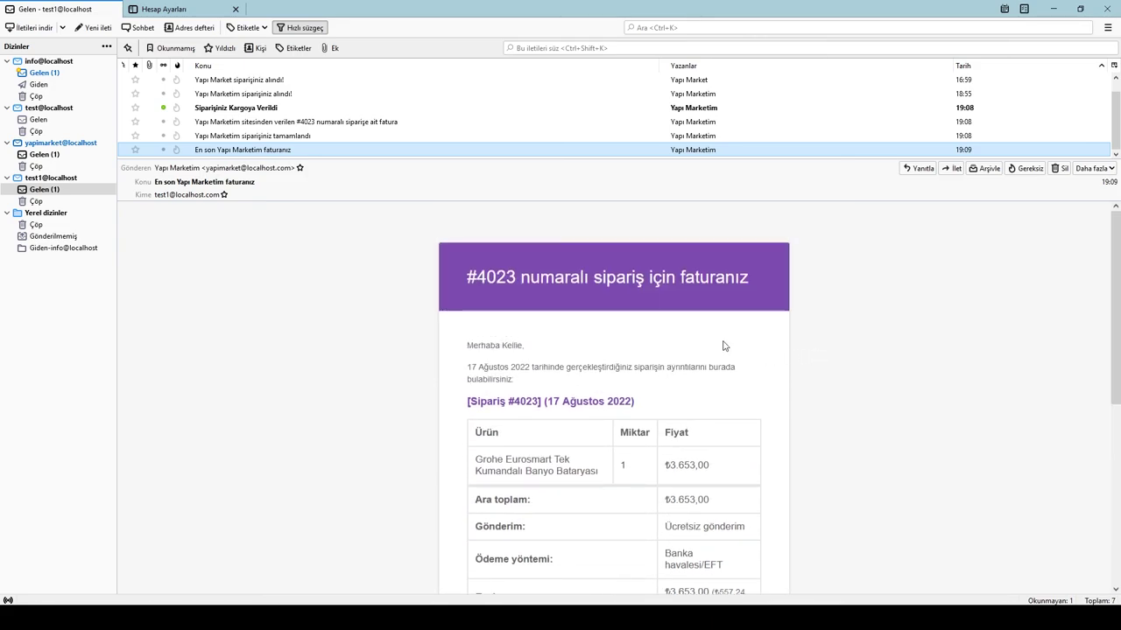
left_click(314, 285)
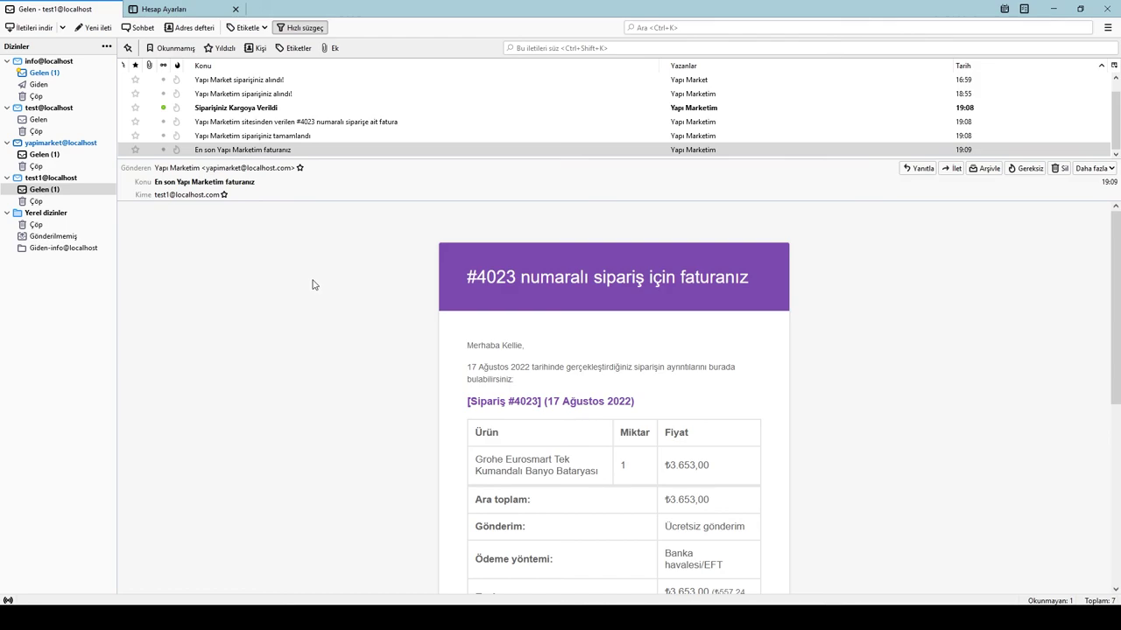
Step: Open the 'Siparişiniz Kargoya Verildi' email and review its Aras Kargo tracking details
left_click(48, 155)
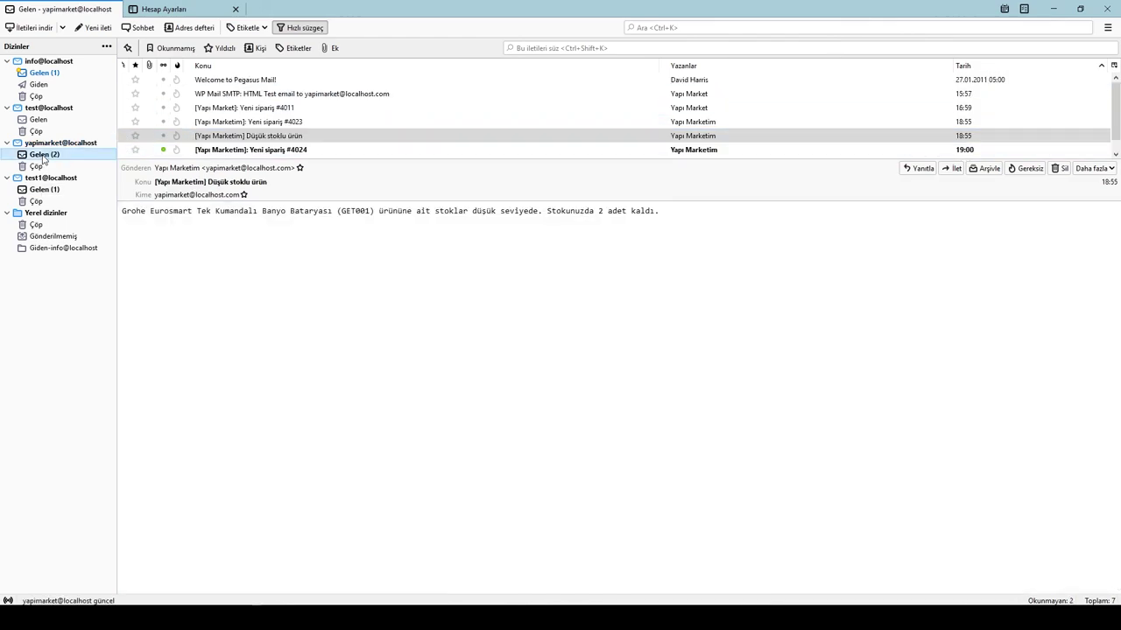
left_click(38, 189)
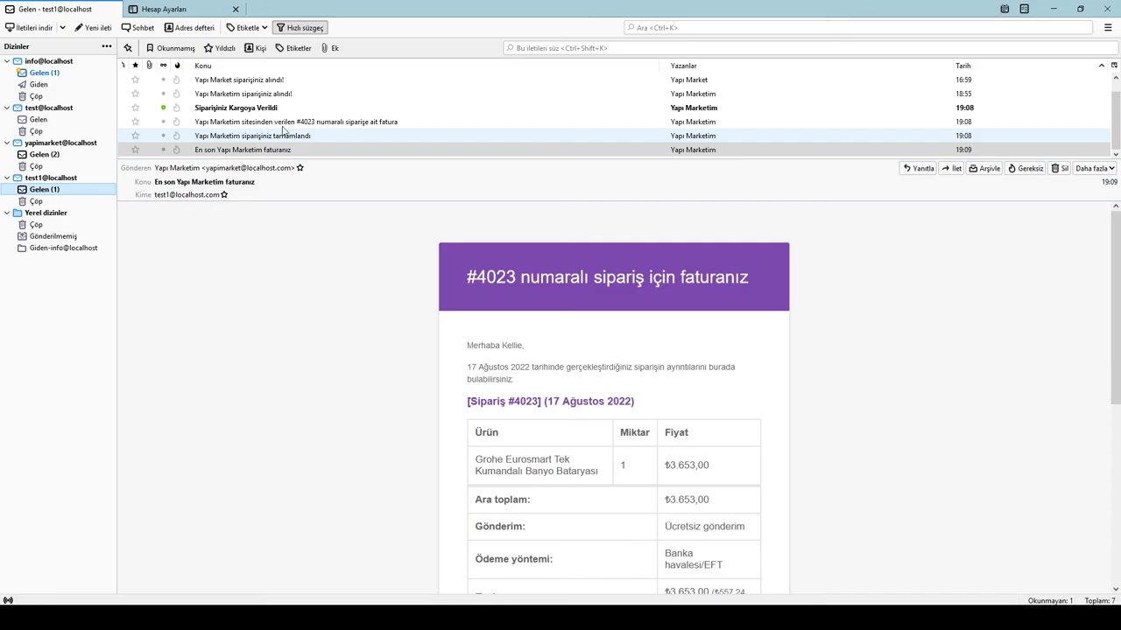
left_click(244, 108)
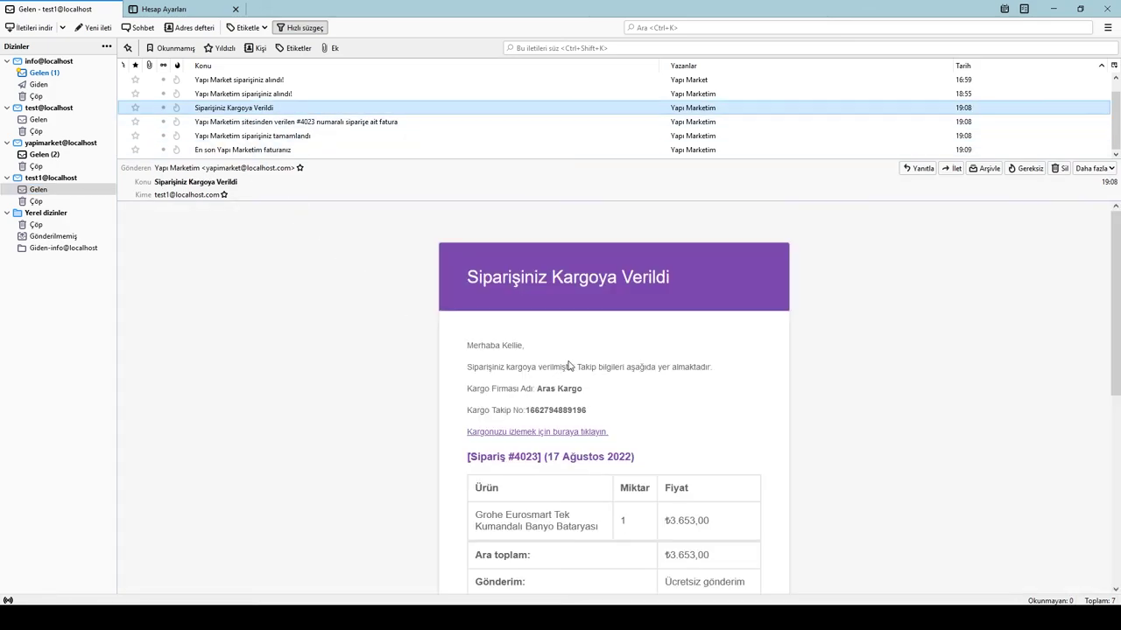
scroll(640, 382, "down", 2)
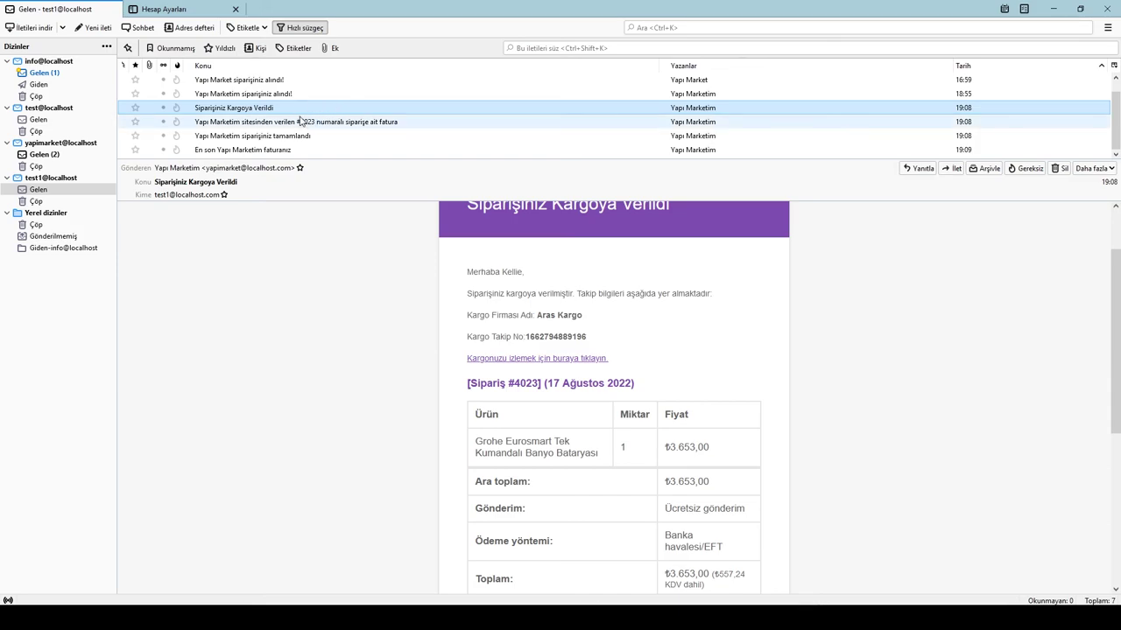
scroll(706, 354, "up", 2)
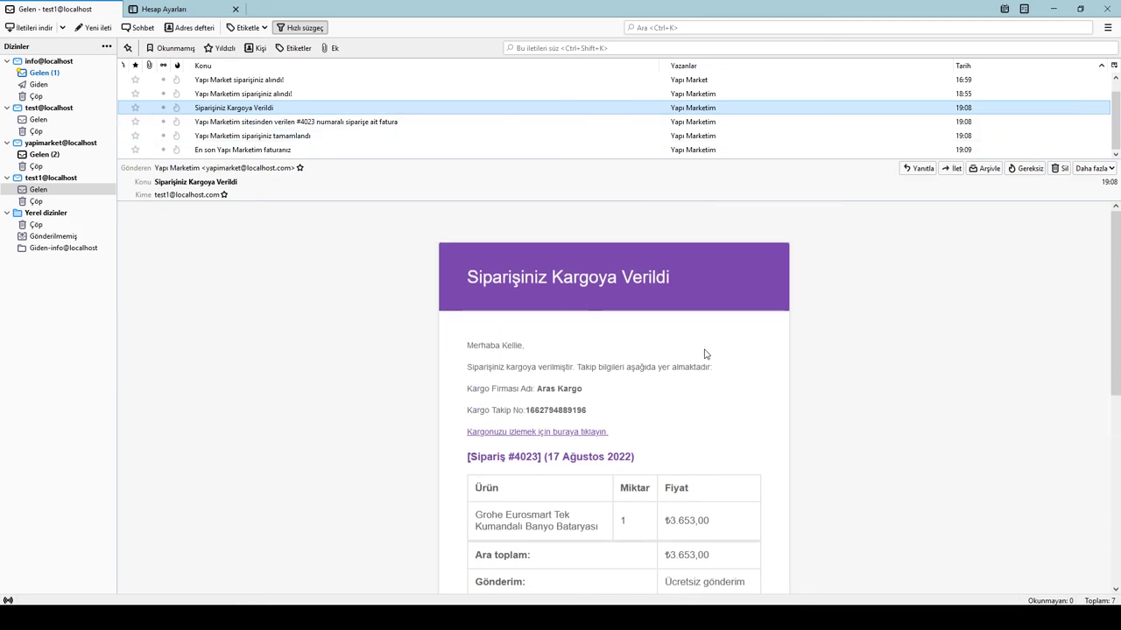
Step: Follow the email's tracking link, enter the captcha security code, and submit with SORGULA
left_click(542, 435)
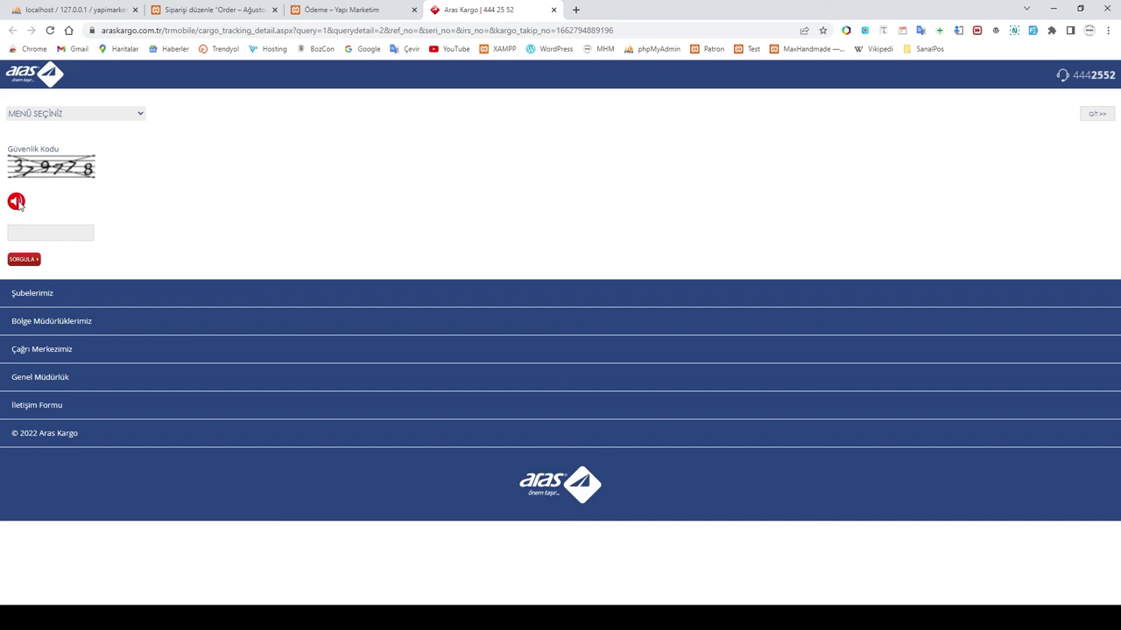
left_click(25, 234)
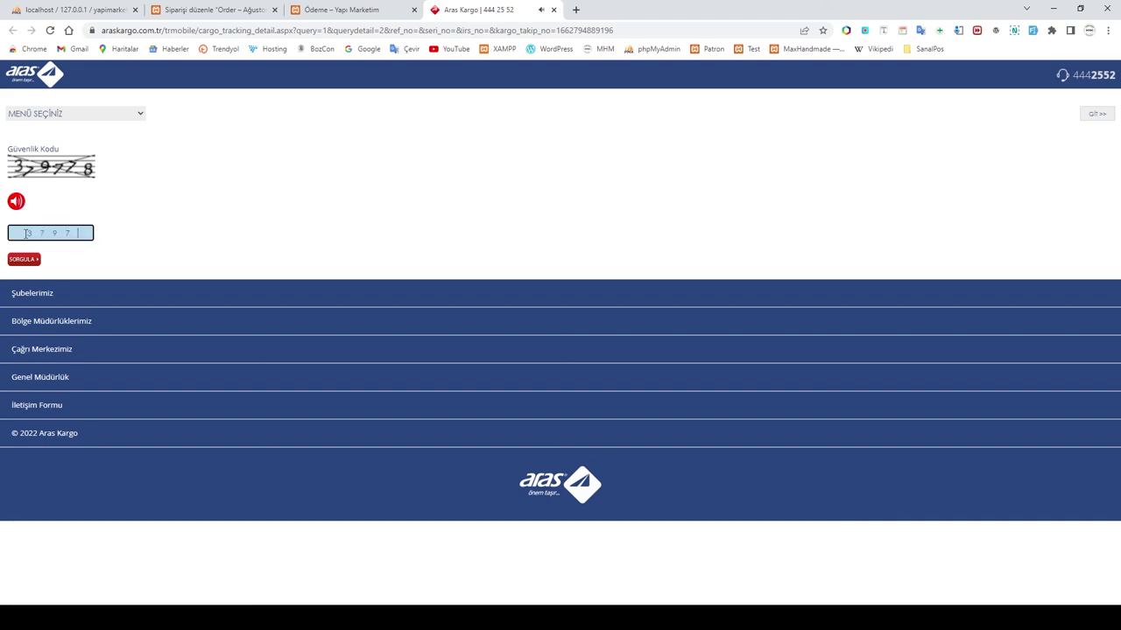
type("379778")
left_click(22, 260)
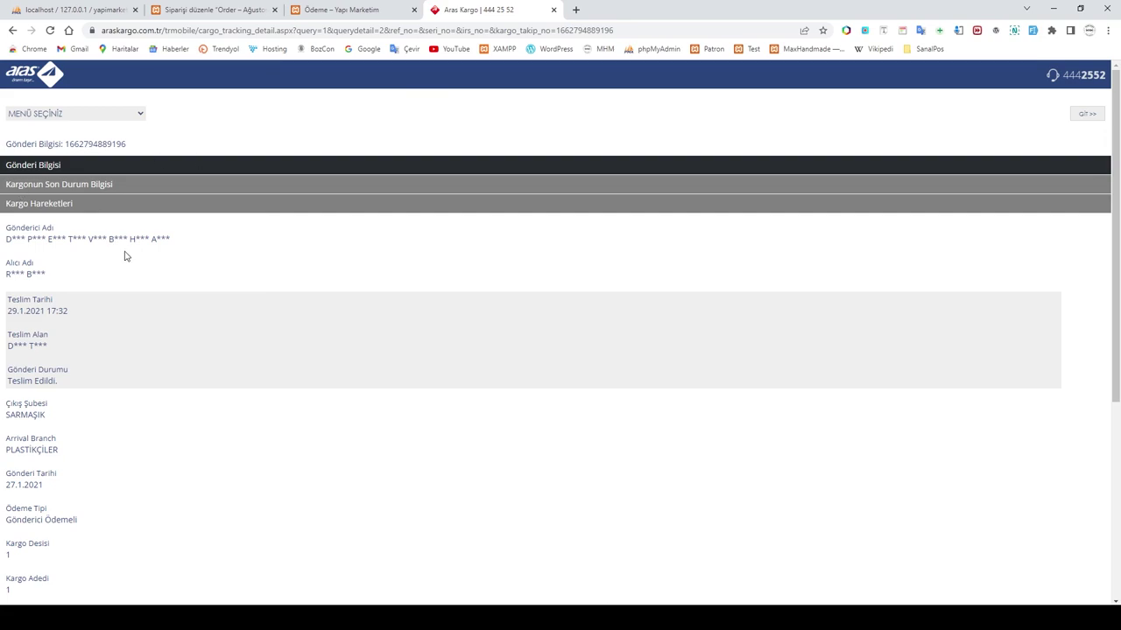
Step: Review the tracking results showing Teslim Edildi on 29.1.2021 17:32
scroll(86, 254, "down", 2)
scroll(87, 258, "down", 2)
scroll(93, 280, "up", 4)
double_click(46, 317)
left_click(121, 258)
scroll(150, 360, "down", 1)
scroll(150, 359, "up", 1)
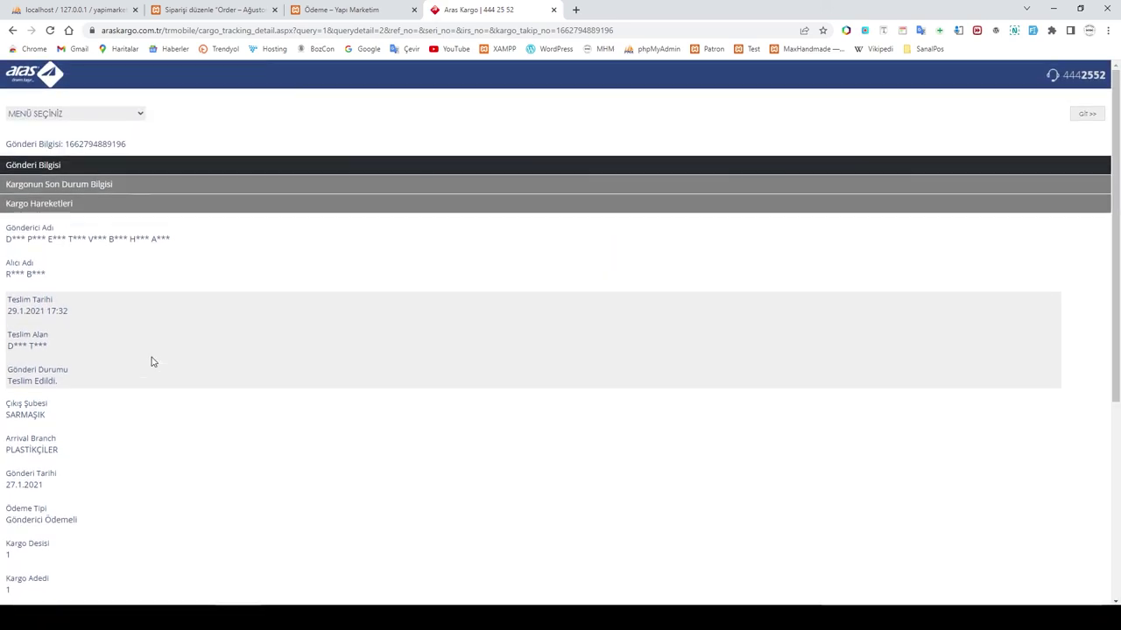
Step: Close the Aras Kargo tab and load the Yapı Marketim homepage via the site logo
left_click(553, 9)
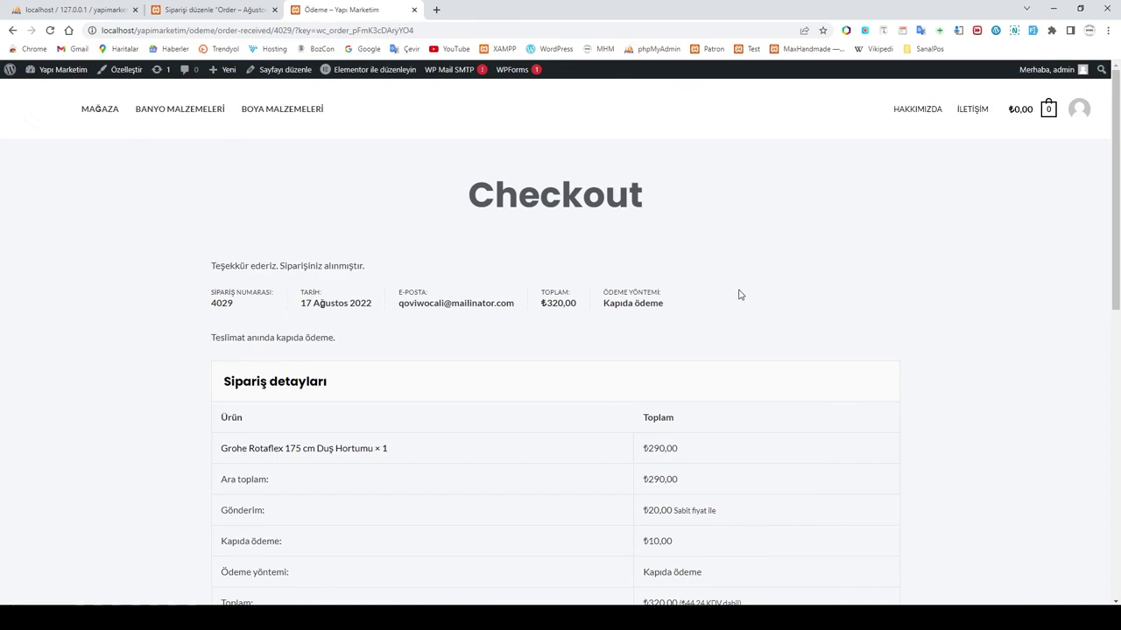
mouse_move(11, 69)
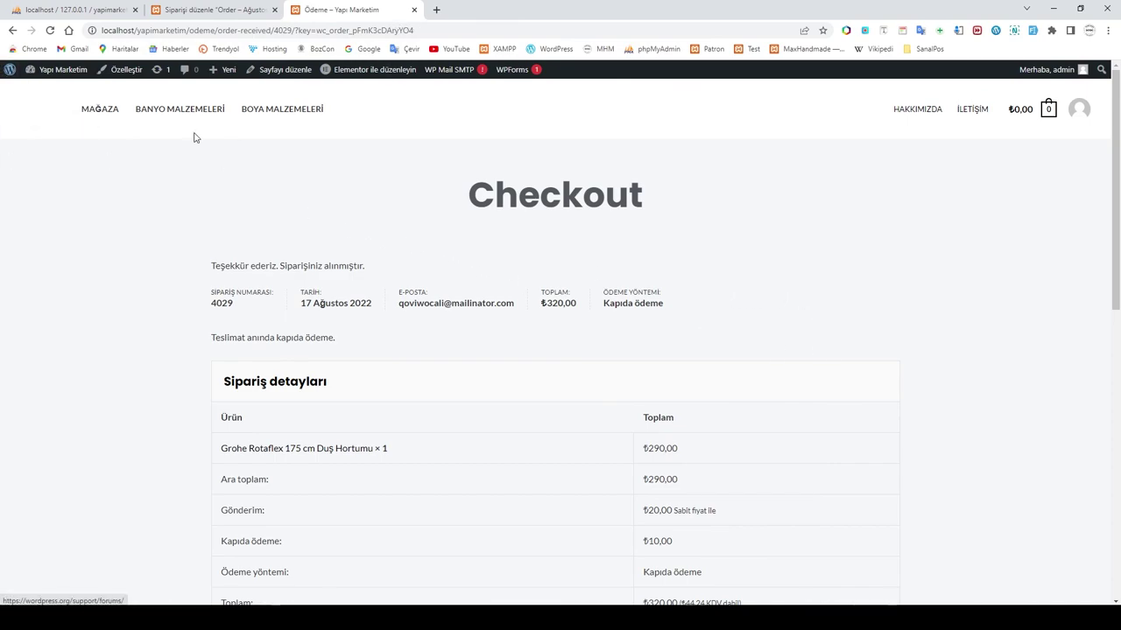
left_click(47, 118)
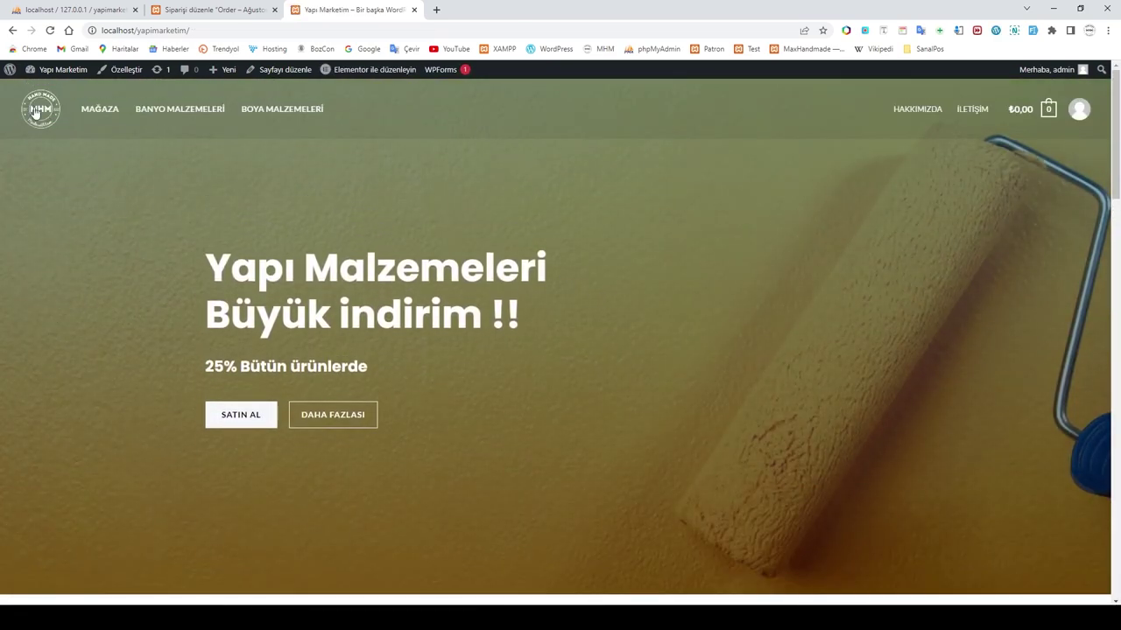
left_click(38, 118)
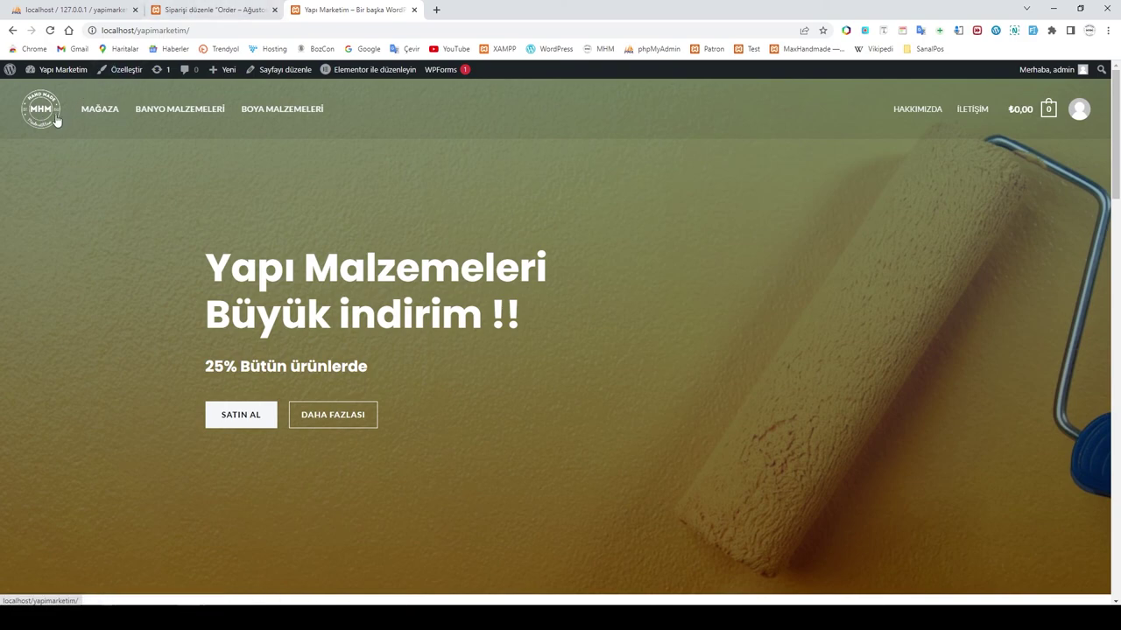
Step: Scroll the homepage past the Özel Ürünler products and Special Edition banner to the footer
scroll(803, 386, "down", 2)
scroll(803, 387, "up", 2)
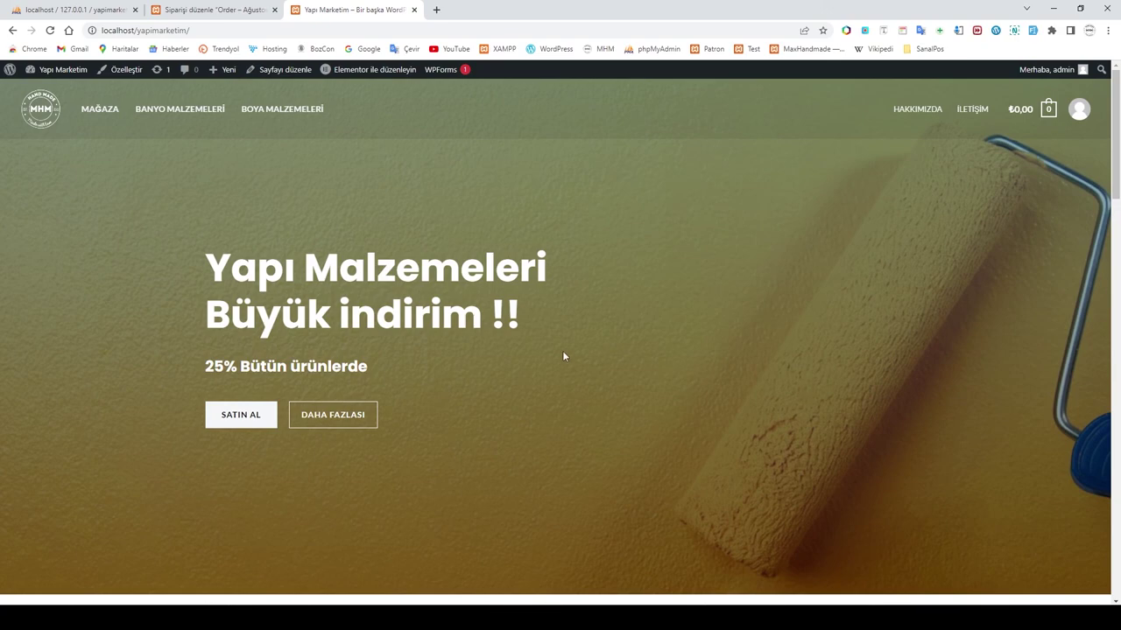
scroll(564, 355, "down", 3)
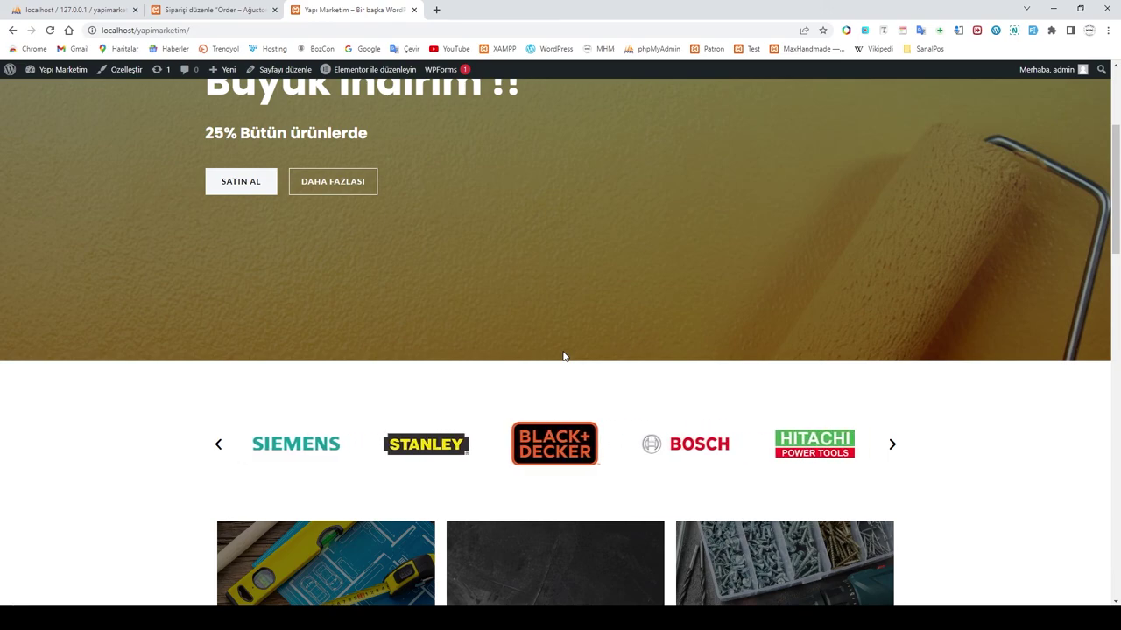
scroll(564, 357, "up", 3)
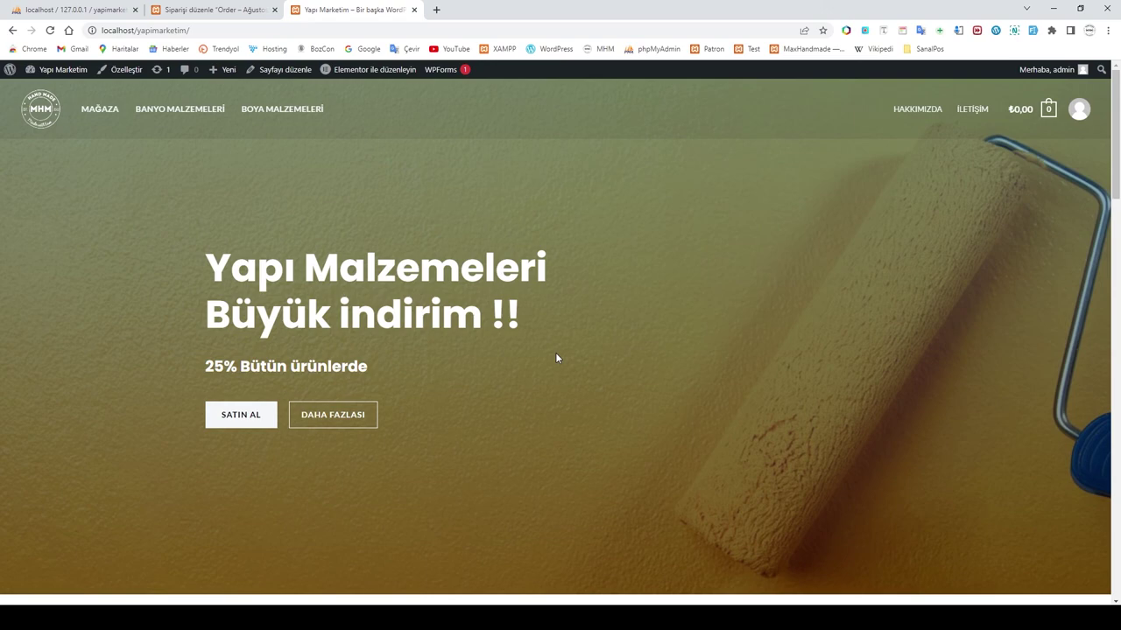
scroll(556, 358, "down", 2)
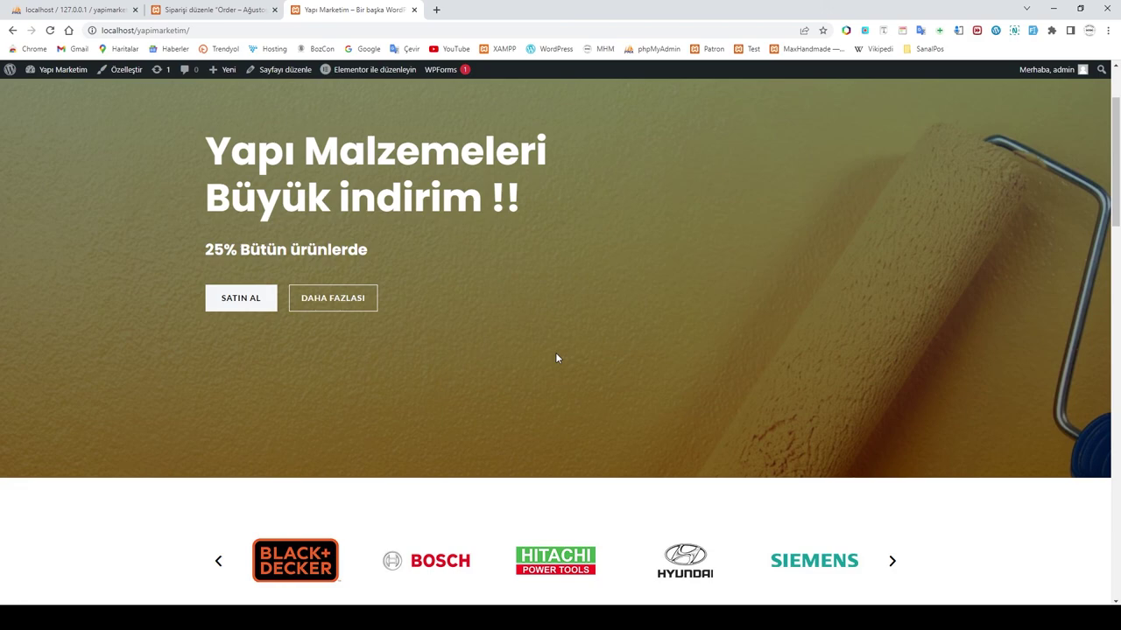
scroll(556, 357, "up", 2)
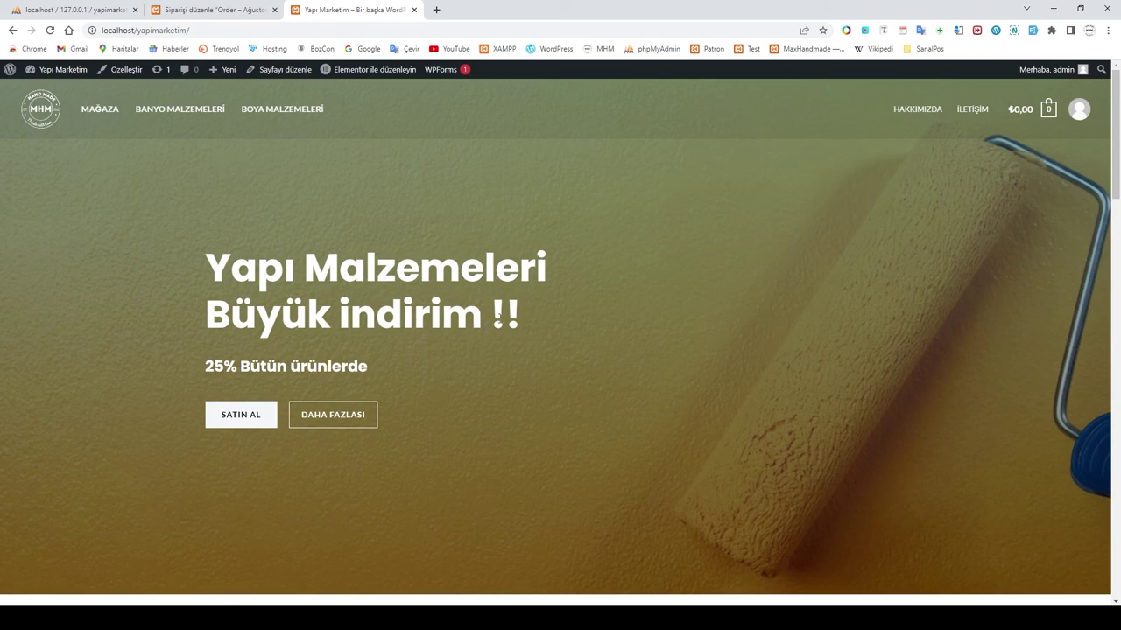
scroll(601, 358, "down", 7)
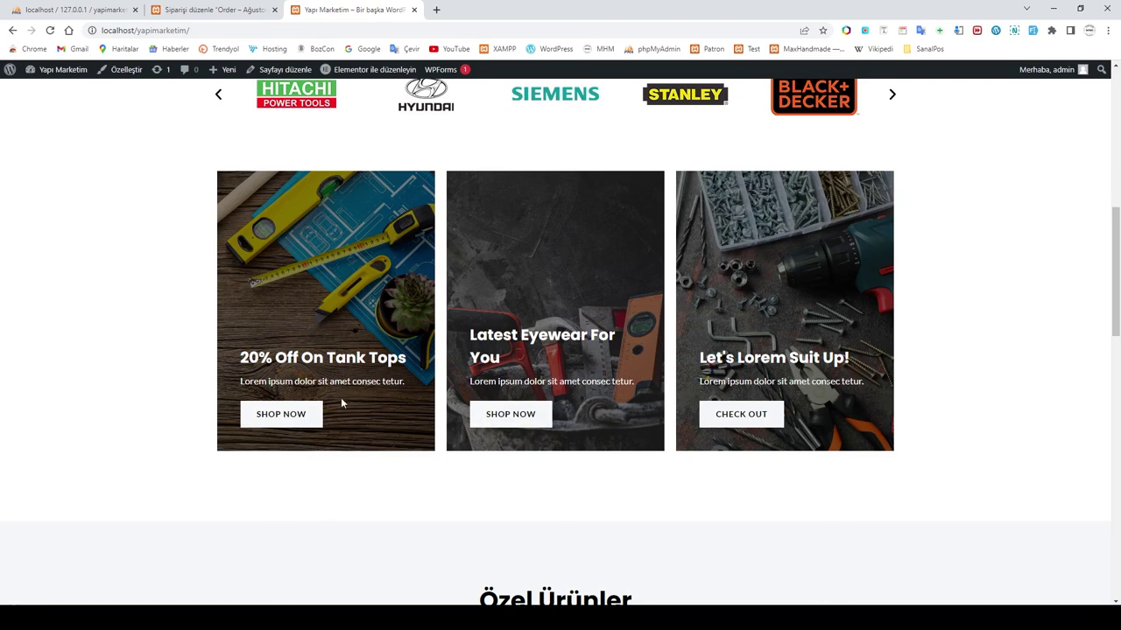
scroll(569, 438, "down", 2)
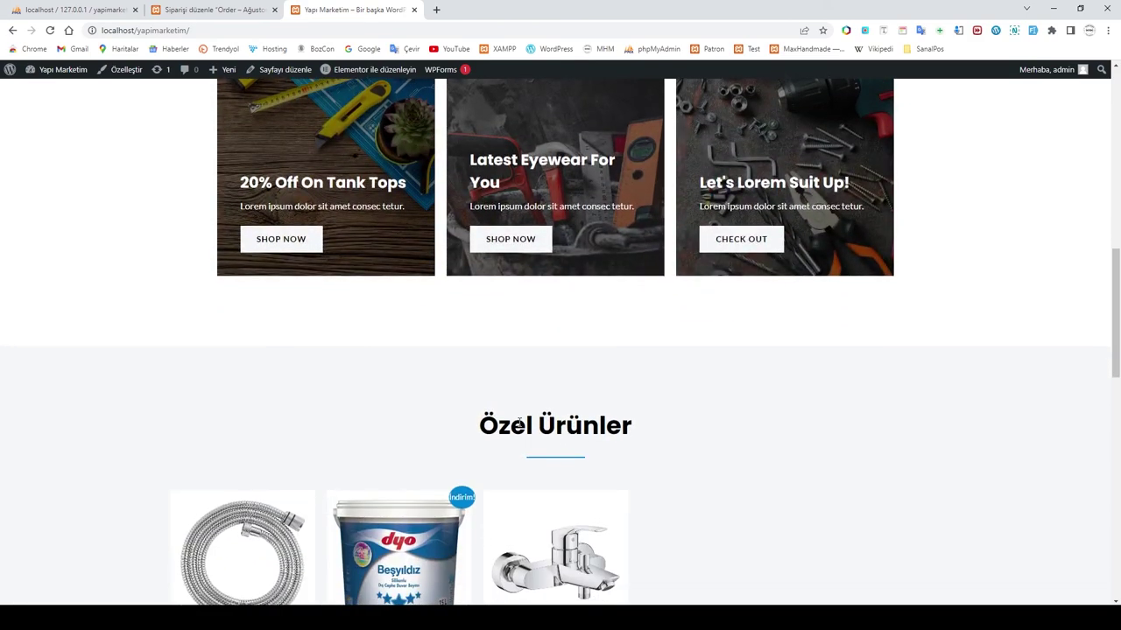
scroll(637, 446, "down", 2)
scroll(607, 461, "down", 1)
scroll(580, 371, "down", 3)
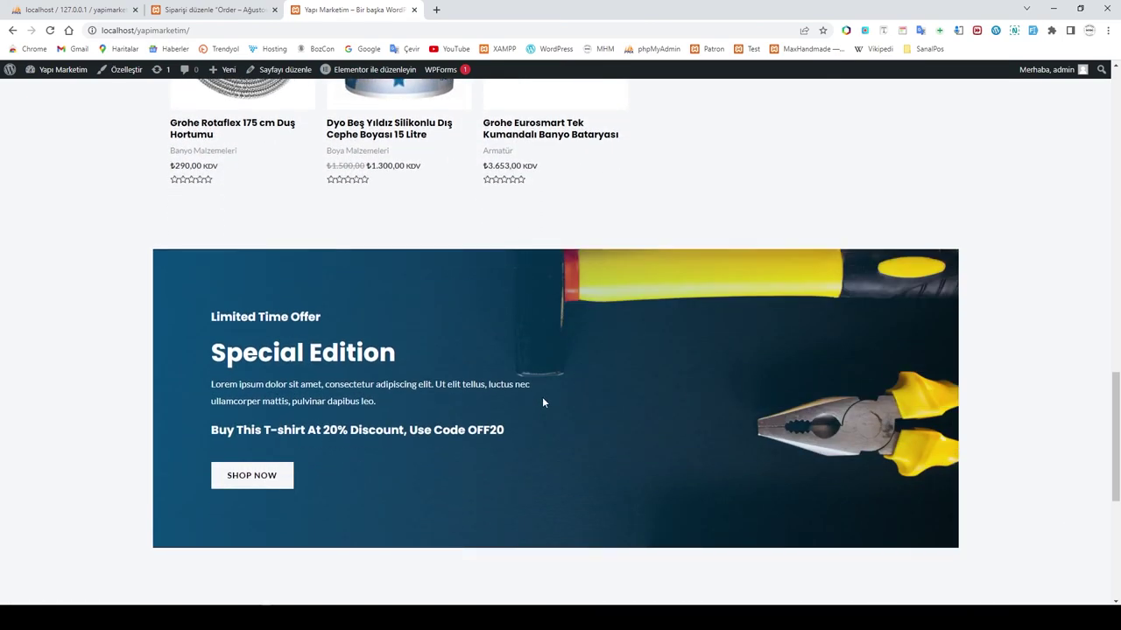
scroll(512, 385, "down", 1)
scroll(307, 508, "down", 1)
scroll(665, 508, "down", 3)
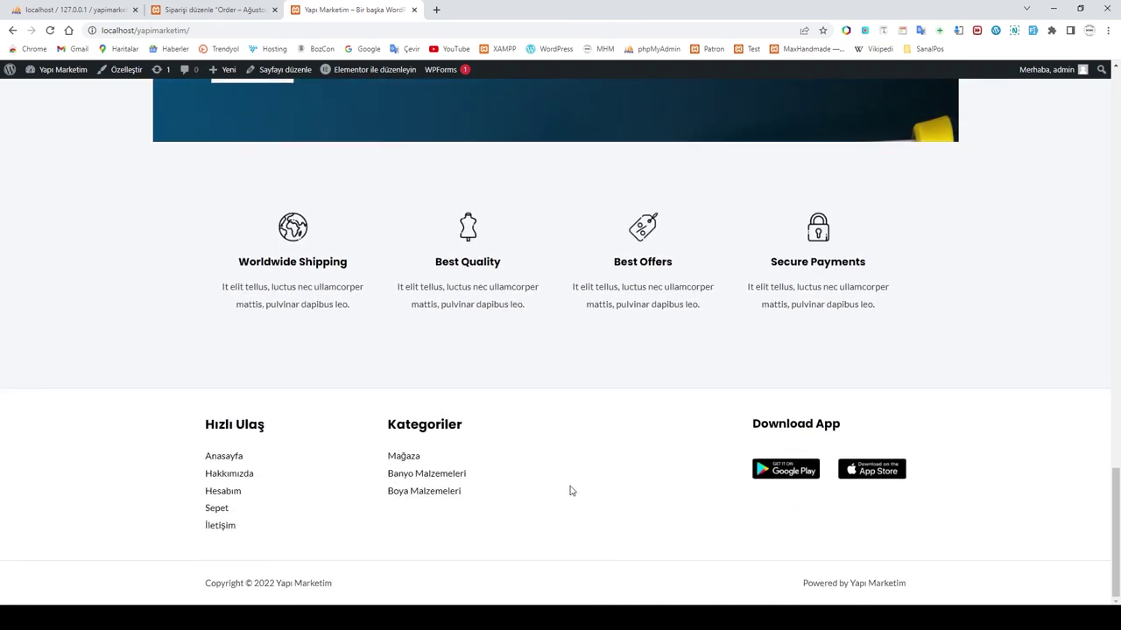
scroll(594, 494, "up", 2)
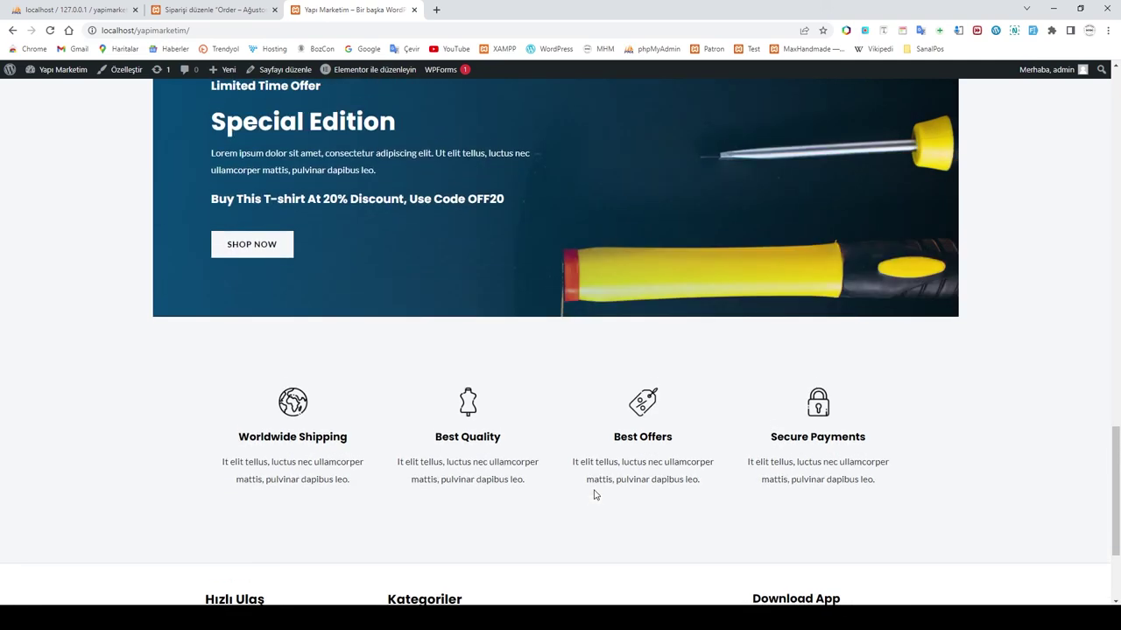